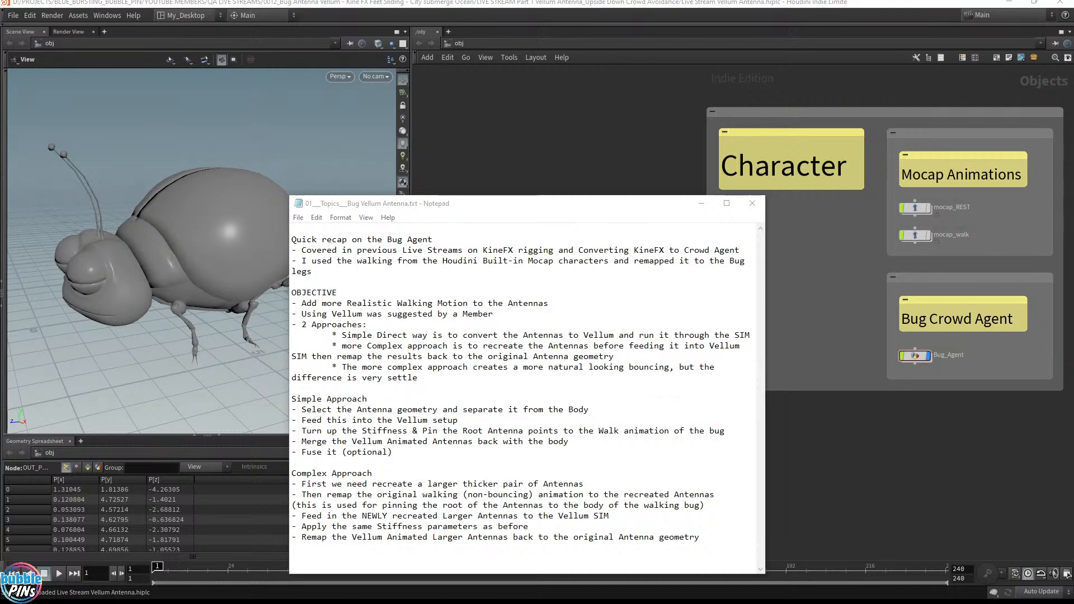
- Arrange the live chat window and the bug Vellum antenna notes side by side over the Houdini scene
{"action": "left_click_drag", "start_coordinate": [1073, 12], "coordinate": [631, 130]}
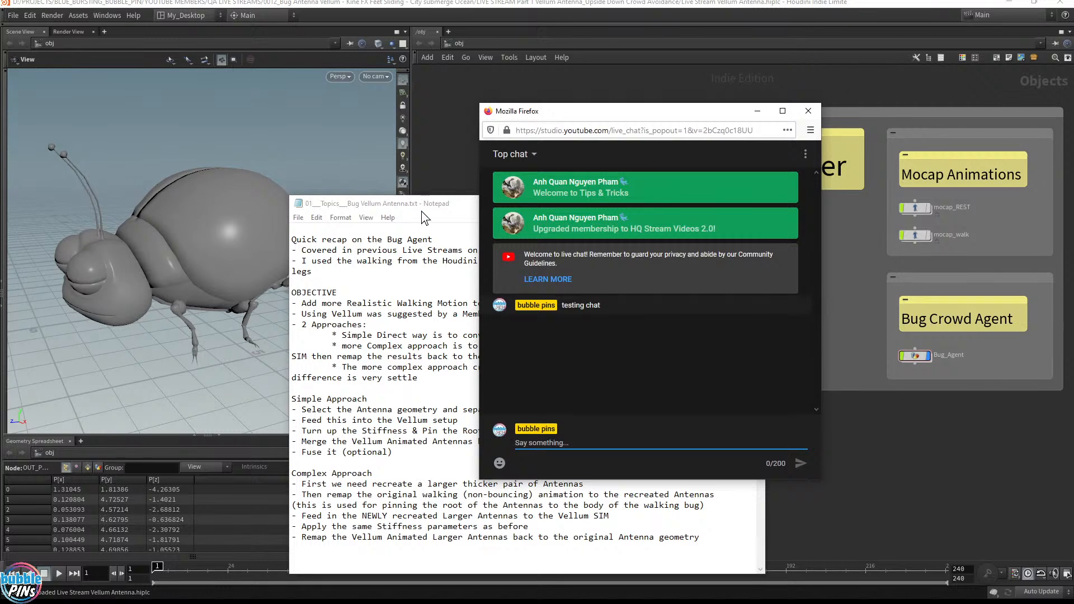
{"action": "left_click_drag", "start_coordinate": [431, 206], "coordinate": [154, 213]}
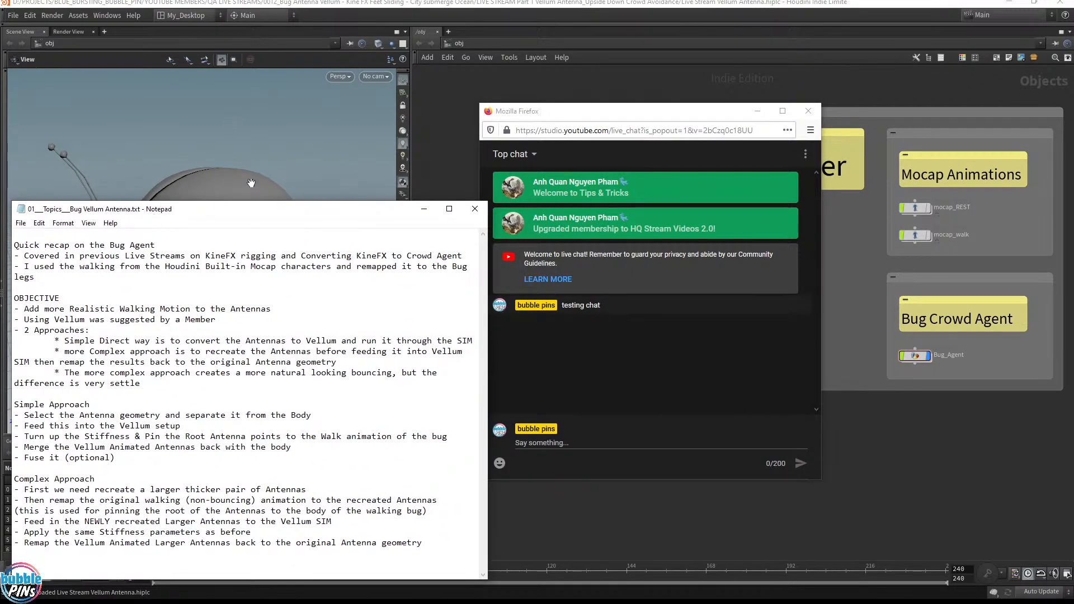
{"action": "left_click", "coordinate": [266, 174]}
{"action": "left_click_drag", "start_coordinate": [288, 182], "coordinate": [245, 140]}
{"action": "key", "text": "alt+Tab"}
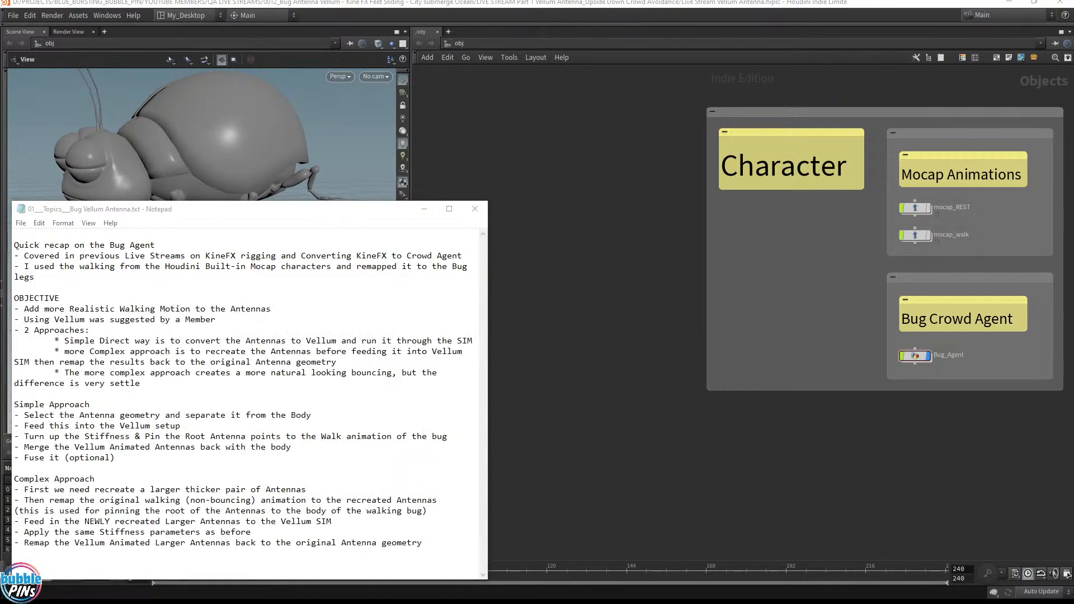
{"action": "key", "text": "alt+Tab"}
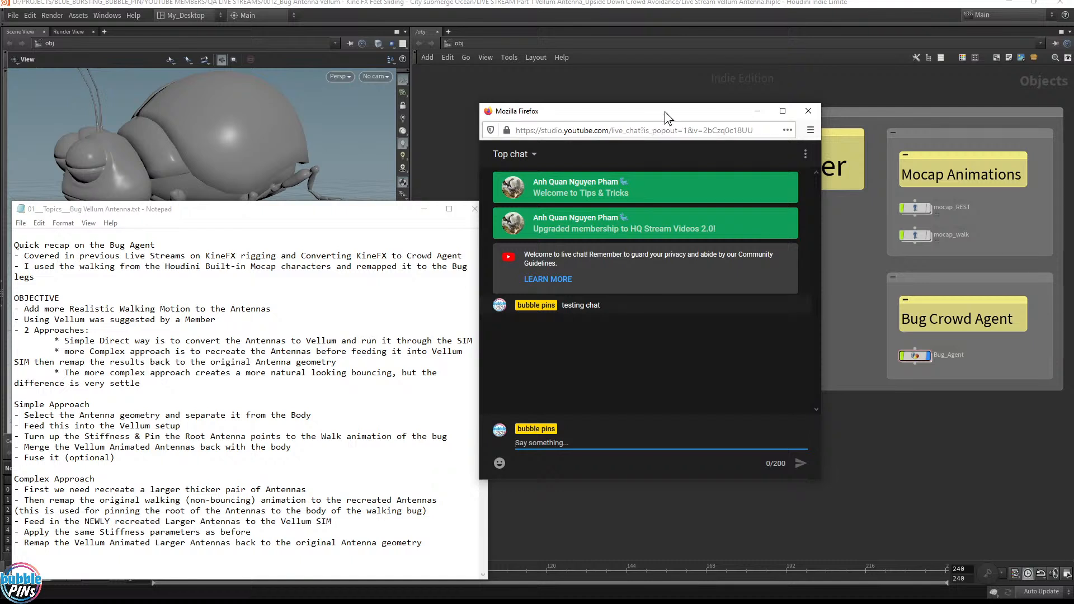
{"action": "left_click_drag", "start_coordinate": [666, 112], "coordinate": [696, 185]}
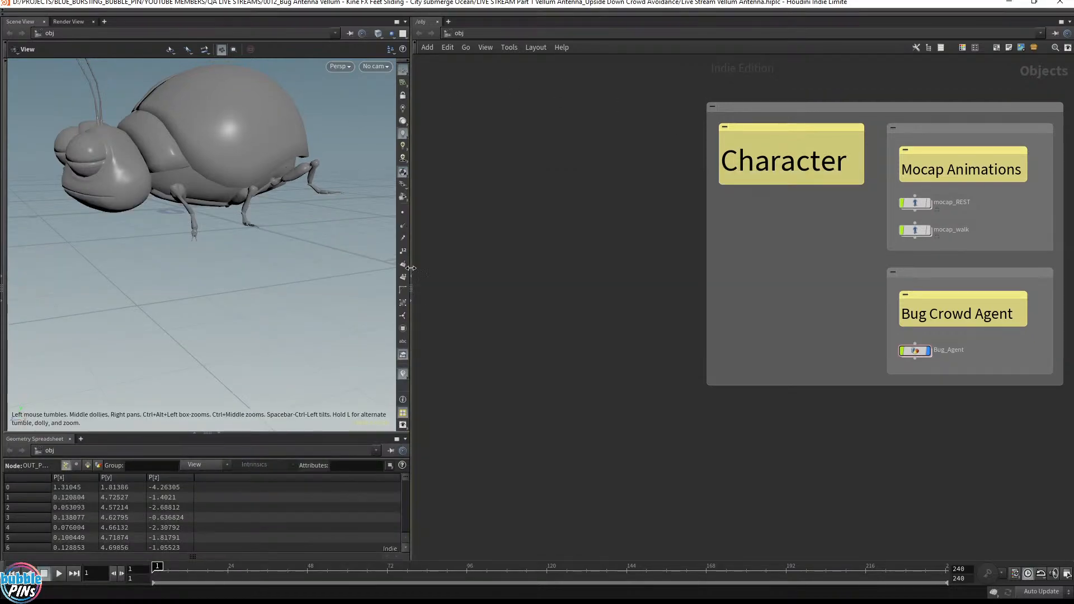
- Bring the notes and live chat back to the front and read the viewers' chat messages
{"action": "key", "text": "alt+Tab"}
{"action": "key", "text": "alt+Tab"}
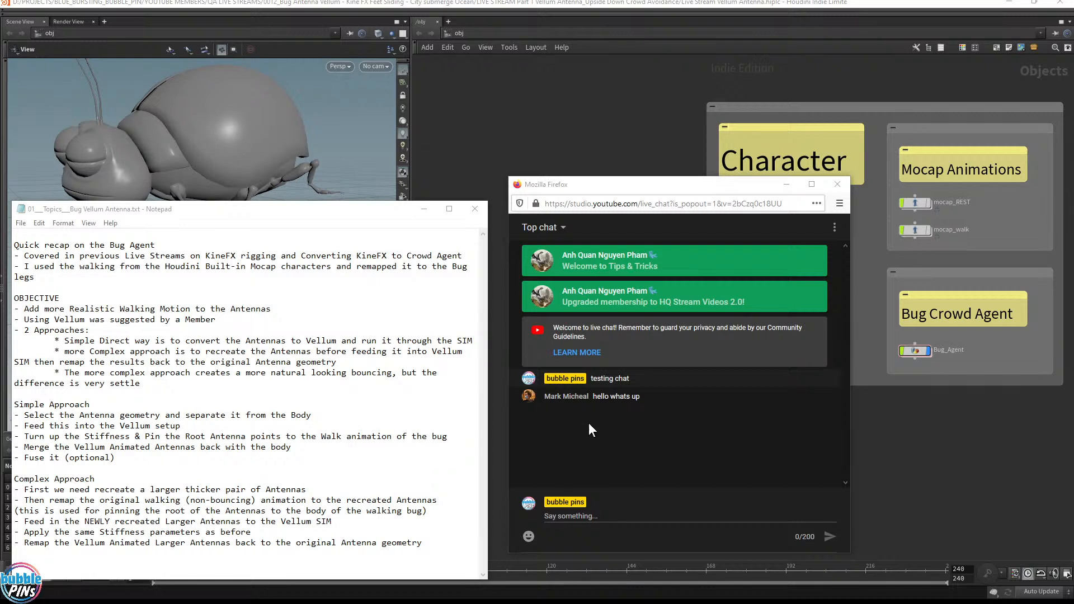
{"action": "left_click", "coordinate": [238, 226]}
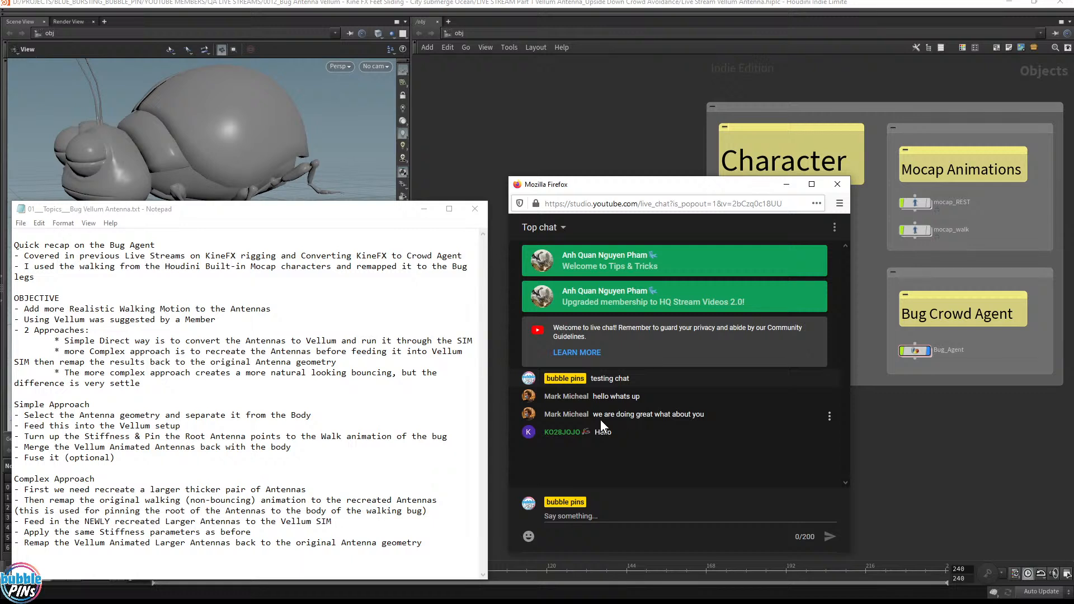
{"action": "left_click_drag", "start_coordinate": [593, 414], "coordinate": [669, 414]}
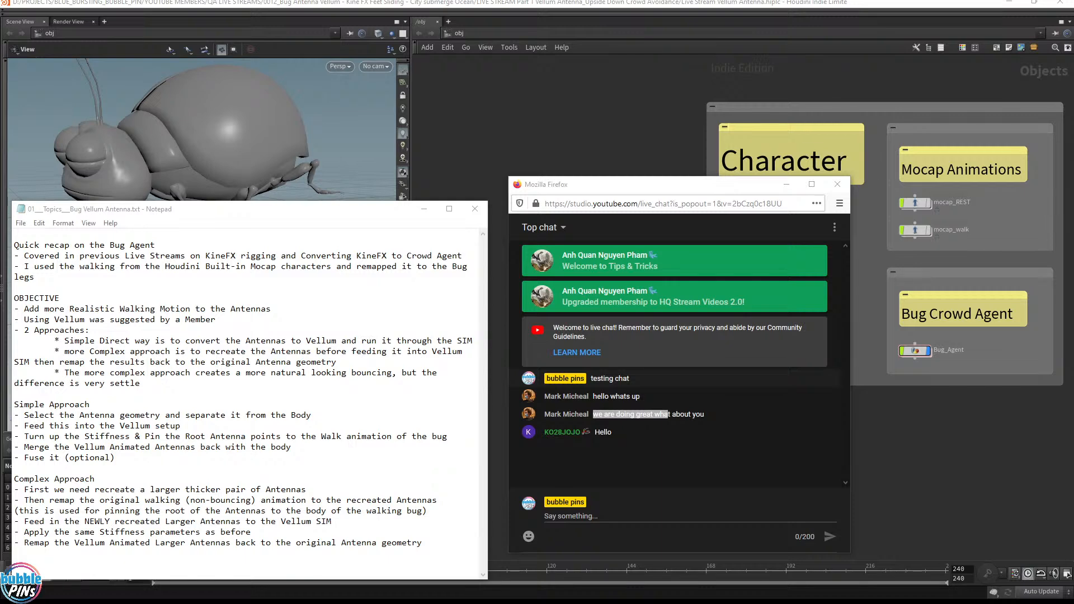
- Bring the Crowd Locomotion Data video player onto the screen, shrink its window and pause playback
{"action": "left_click_drag", "start_coordinate": [1073, 0], "coordinate": [417, 42]}
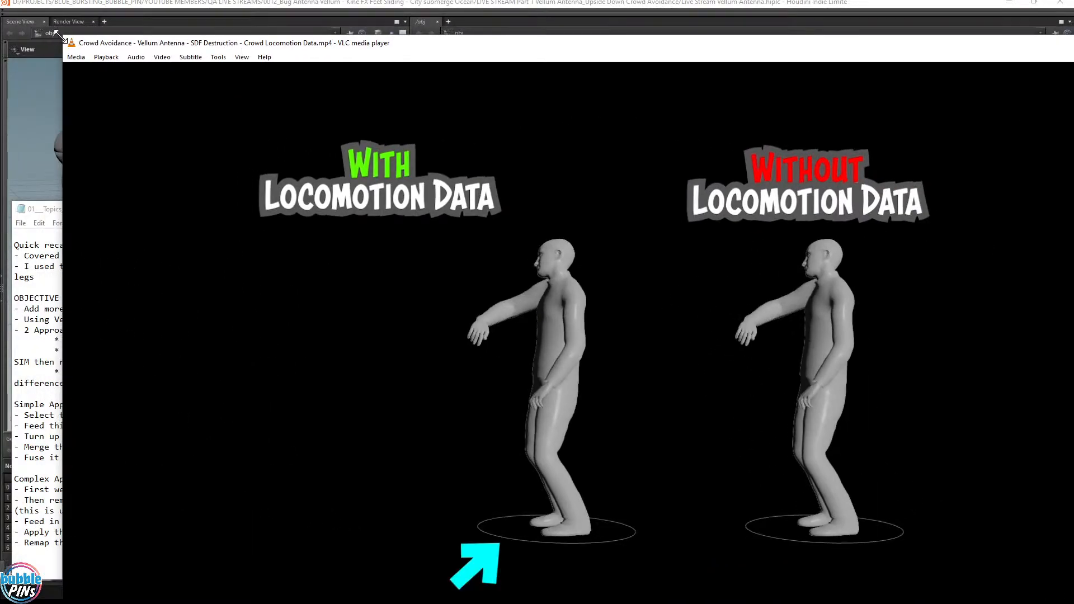
{"action": "left_click_drag", "start_coordinate": [64, 29], "coordinate": [533, 258]}
{"action": "left_click_drag", "start_coordinate": [739, 261], "coordinate": [422, 40]}
{"action": "key", "text": "space"}
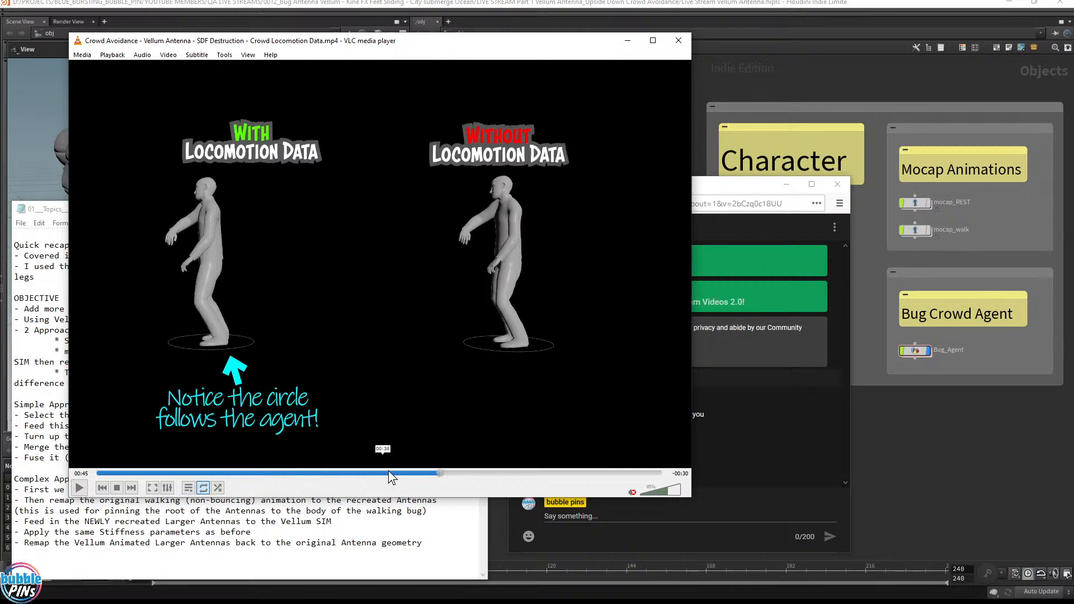
- Scrub the video to the crowd simulation without location data, play a short stretch and pause it
{"action": "left_click_drag", "start_coordinate": [435, 473], "coordinate": [496, 485]}
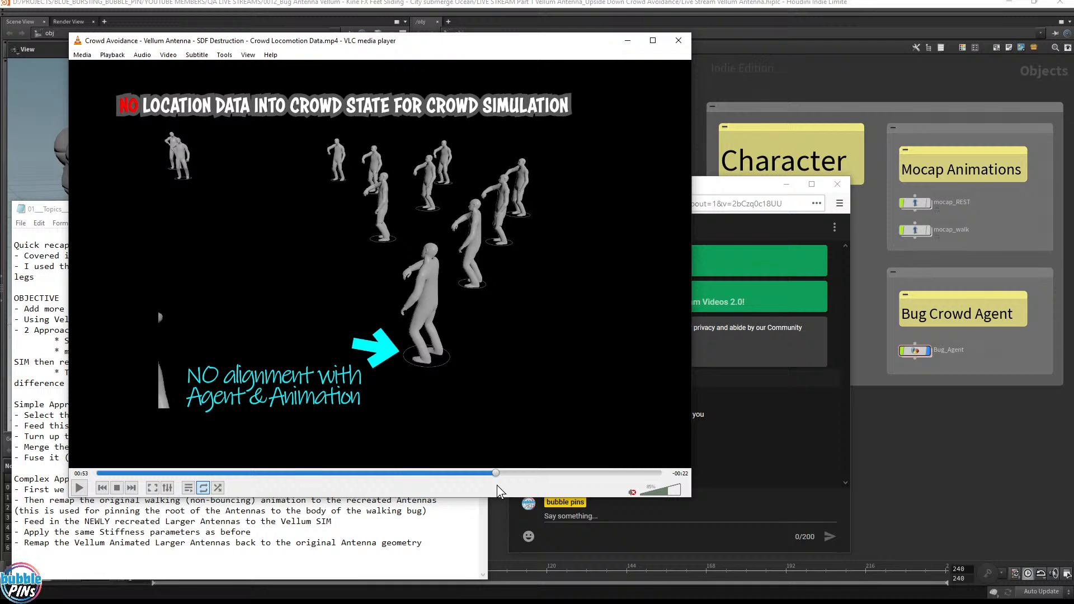
{"action": "left_click_drag", "start_coordinate": [497, 476], "coordinate": [498, 475]}
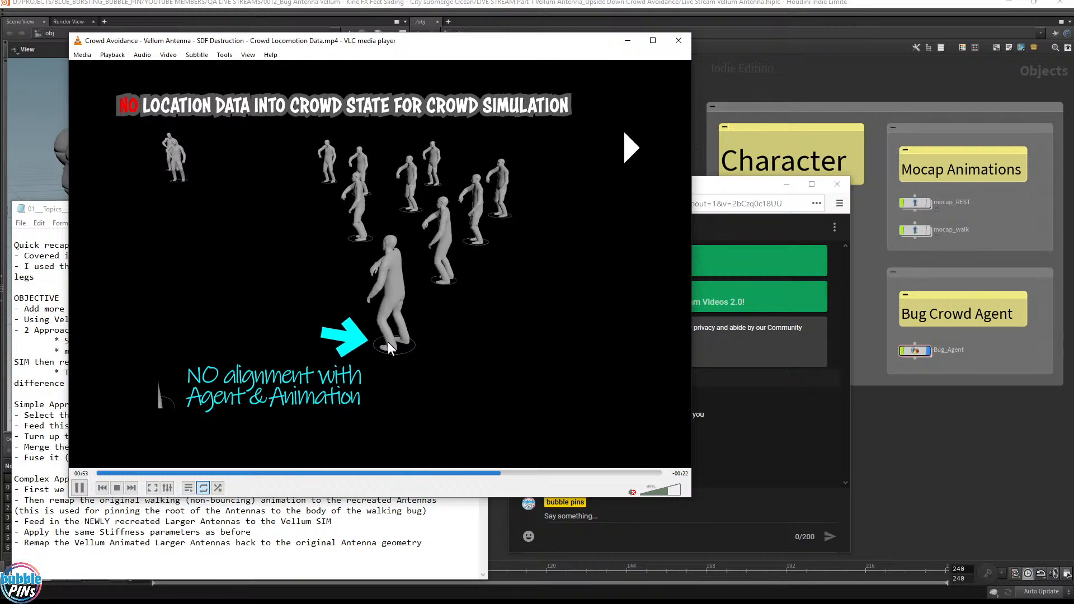
{"action": "left_click", "coordinate": [338, 265]}
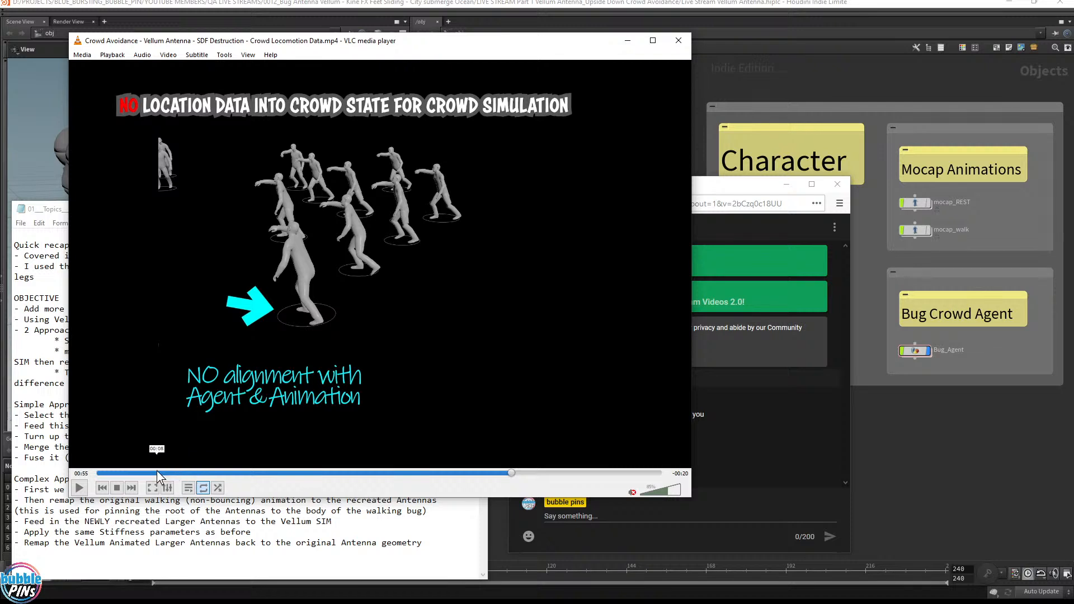
- Go back to the bug crowd simulation near the video's start and scrub through the avoidance scene to the Vellum driven antennas
{"action": "left_click", "coordinate": [108, 473]}
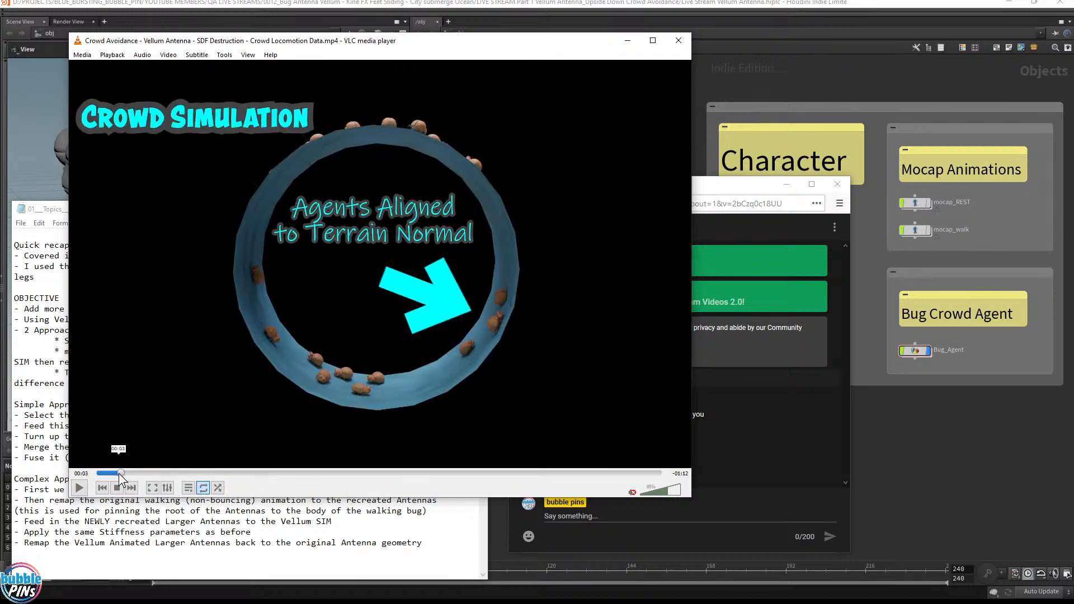
{"action": "left_click_drag", "start_coordinate": [109, 474], "coordinate": [171, 475]}
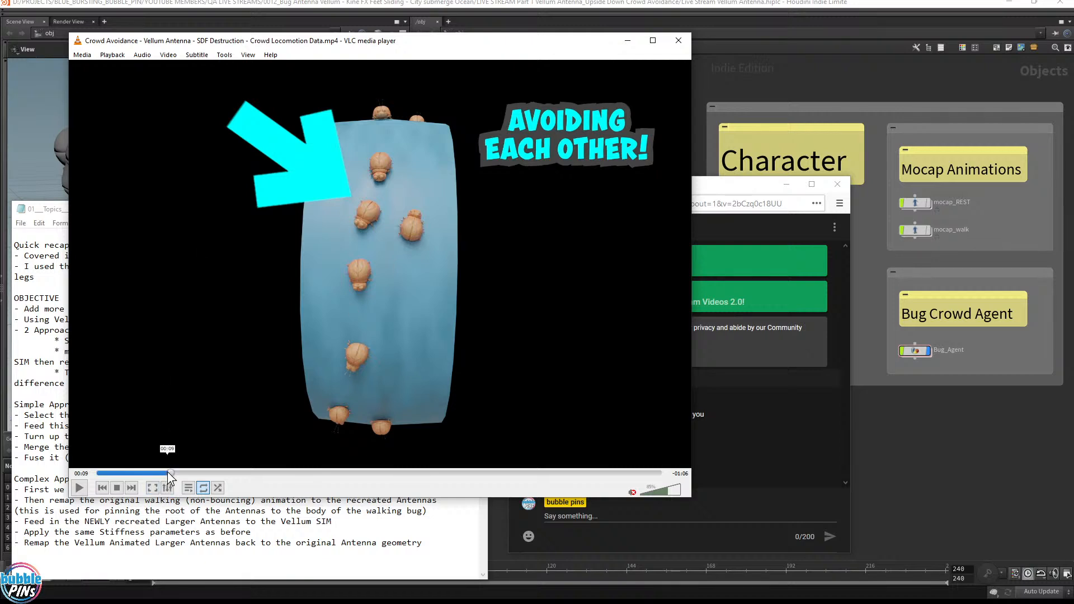
{"action": "left_click_drag", "start_coordinate": [168, 472], "coordinate": [288, 473]}
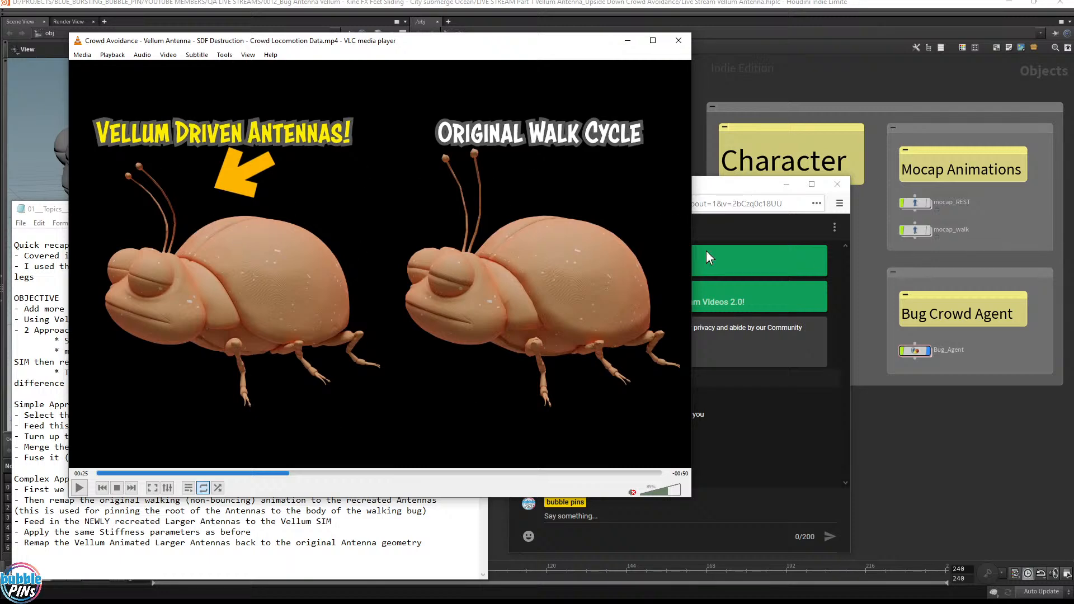
- Play the Vellum antenna wireframe segment in short bursts, pausing to examine the pinned points and stretch distance
{"action": "left_click", "coordinate": [603, 296]}
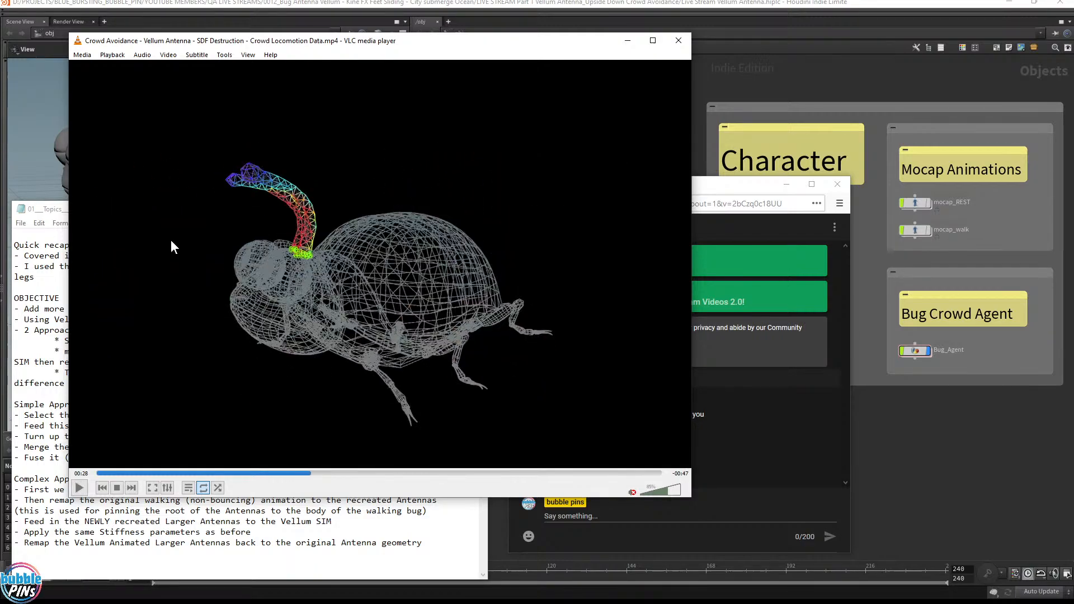
{"action": "left_click", "coordinate": [274, 270]}
{"action": "left_click", "coordinate": [277, 192]}
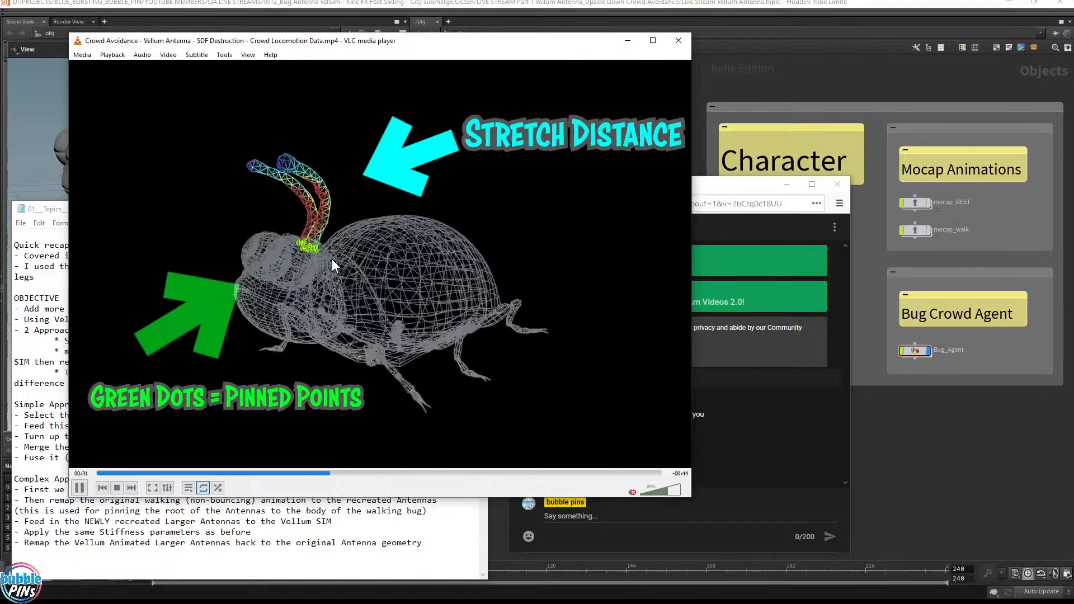
{"action": "left_click", "coordinate": [310, 183]}
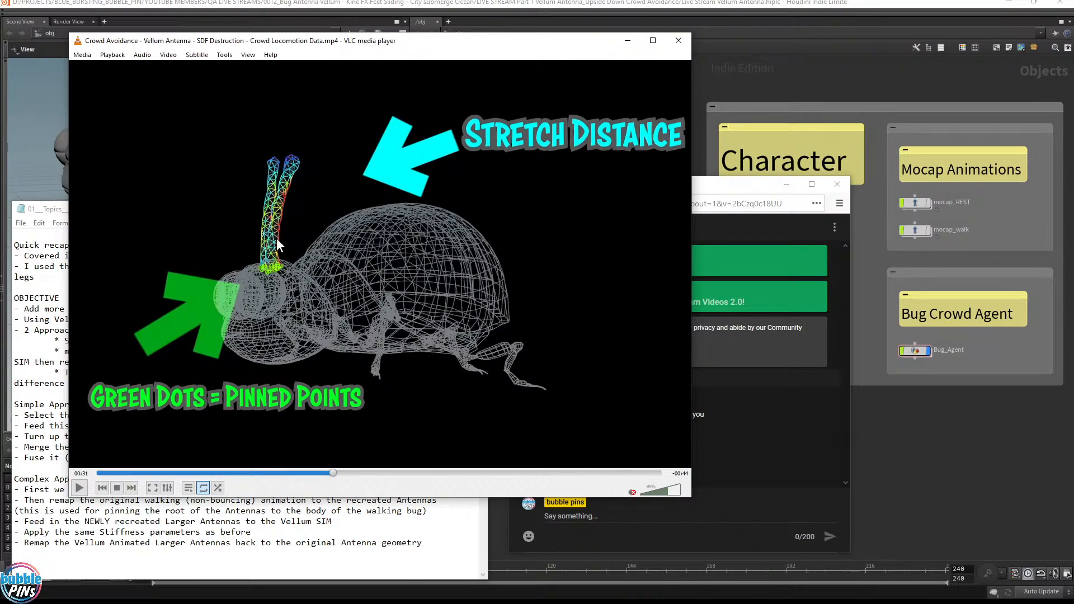
{"action": "left_click", "coordinate": [334, 473]}
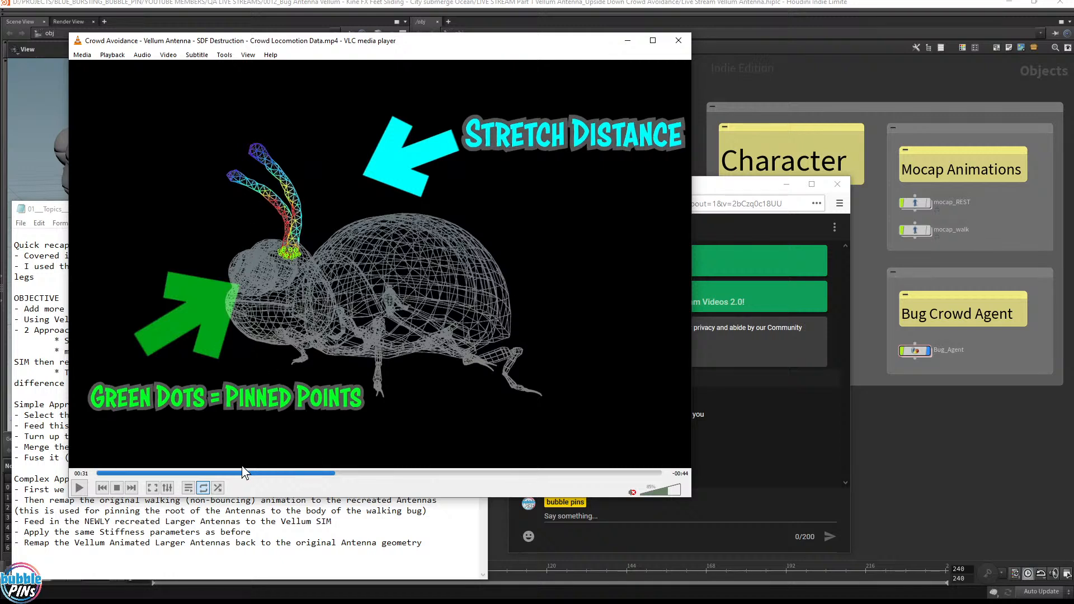
- Review the bug ring, avoidance, missing location data and Substance Designer segments by scrubbing through the video
{"action": "left_click", "coordinate": [126, 473]}
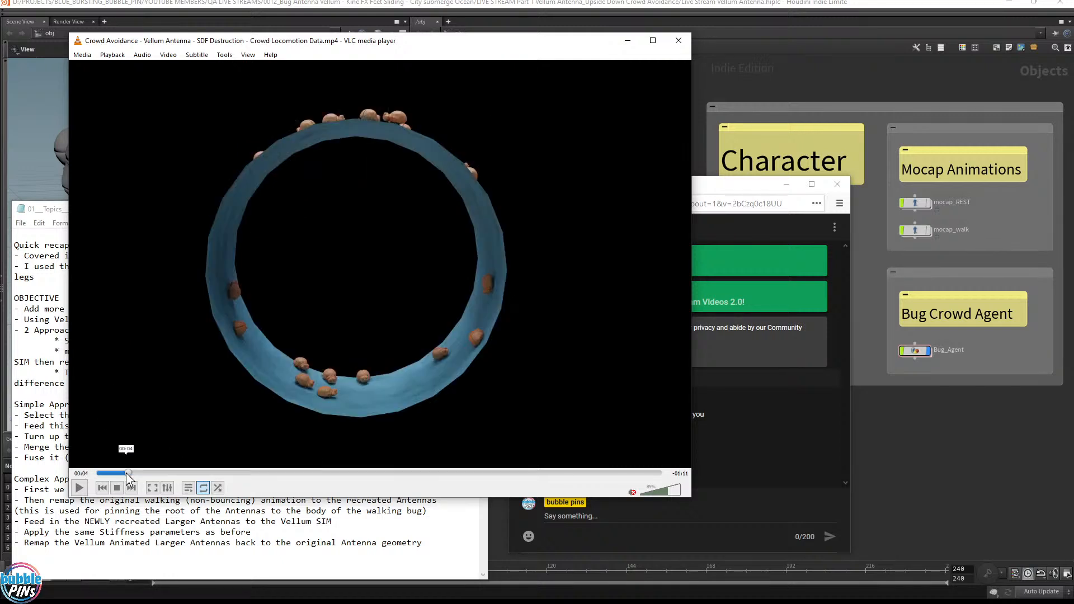
{"action": "left_click", "coordinate": [161, 473]}
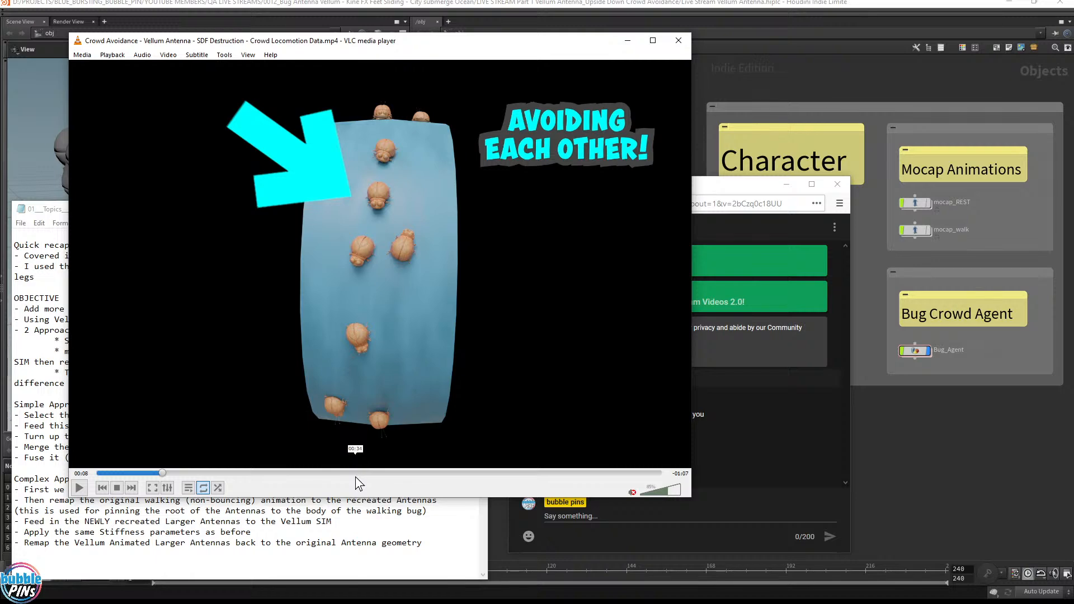
{"action": "left_click_drag", "start_coordinate": [356, 475], "coordinate": [501, 479]}
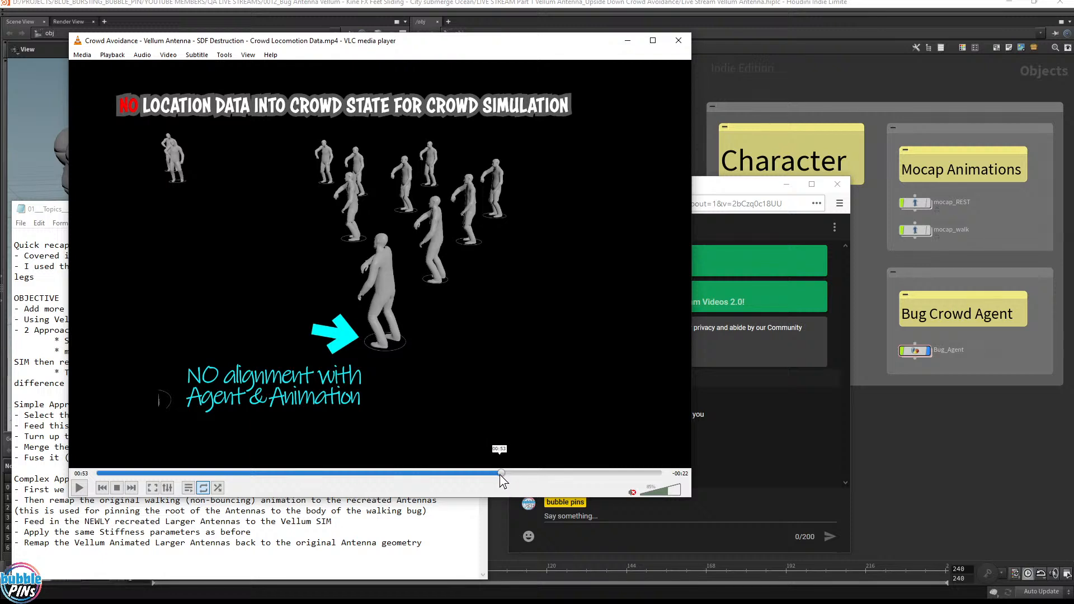
{"action": "left_click_drag", "start_coordinate": [499, 475], "coordinate": [558, 477]}
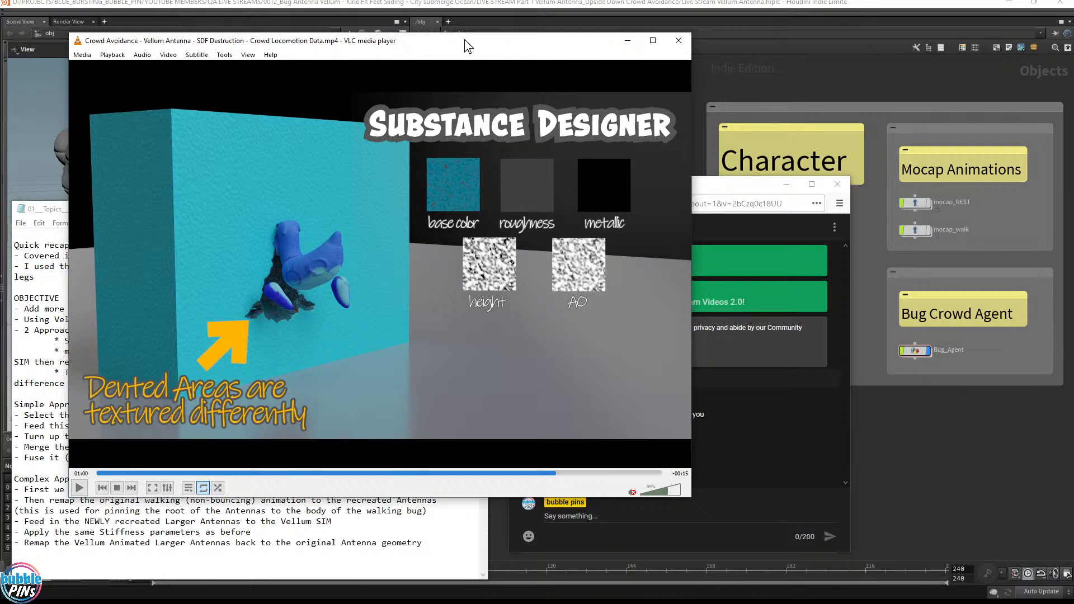
- Check the live chat for new messages and return the video to the "Avoiding Each Other!" segment
{"action": "left_click", "coordinate": [763, 451]}
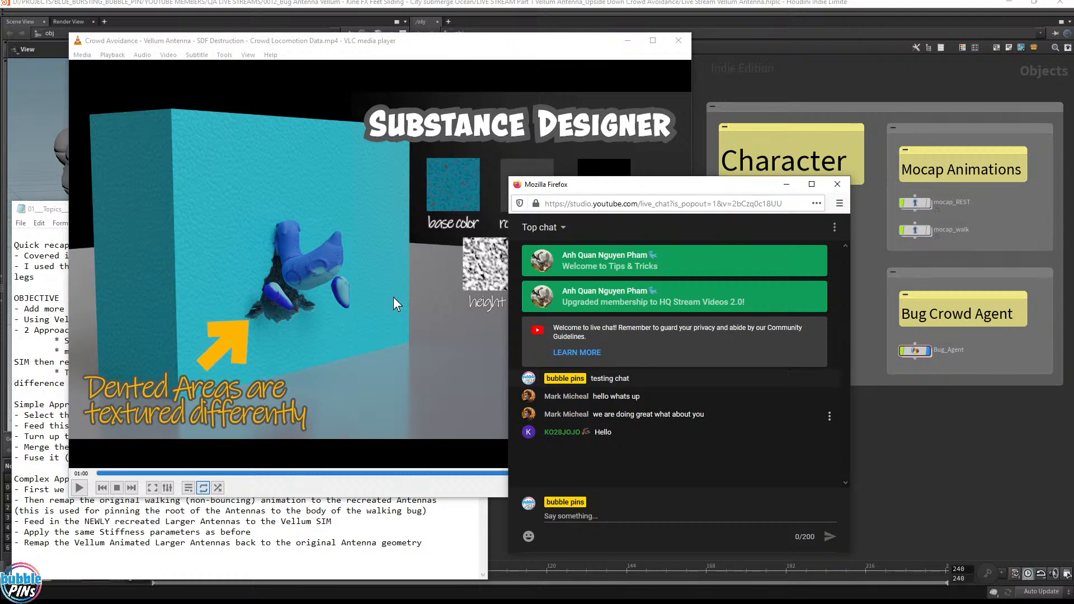
{"action": "left_click", "coordinate": [185, 300]}
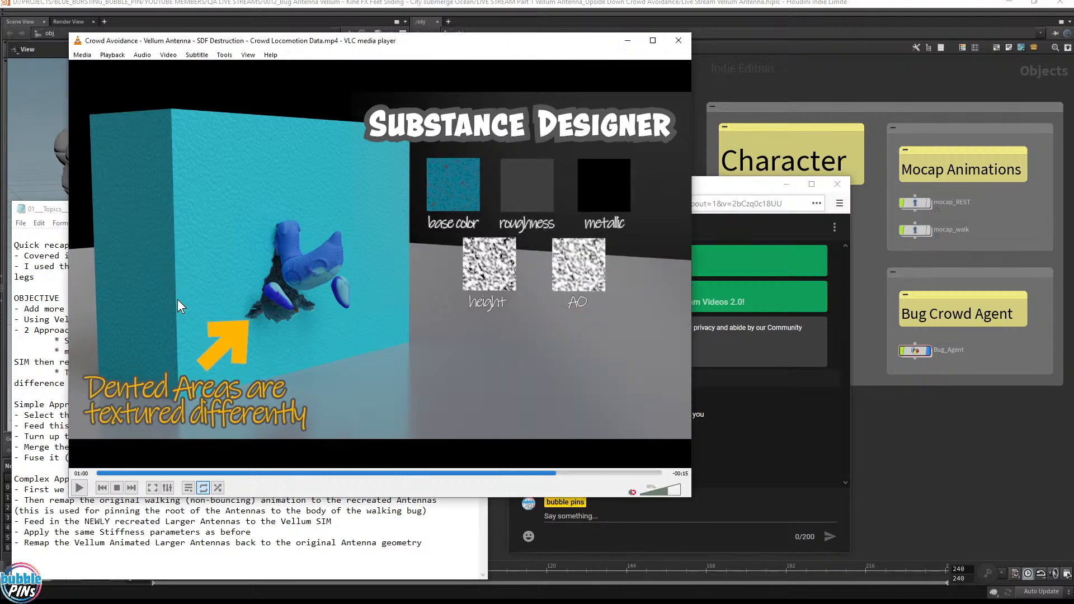
{"action": "left_click", "coordinate": [153, 473]}
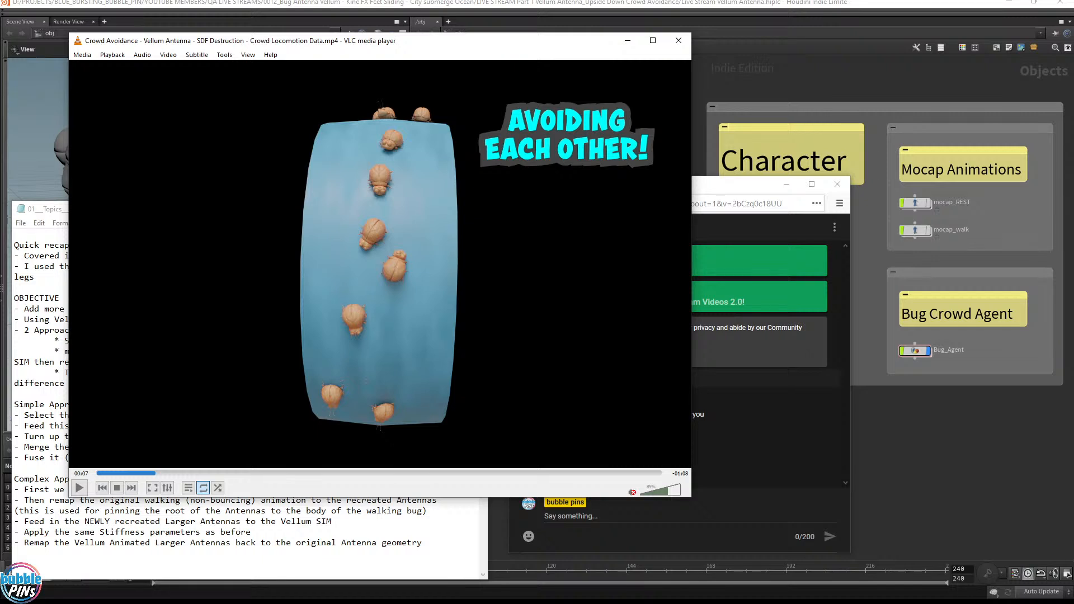
{"action": "left_click", "coordinate": [729, 430]}
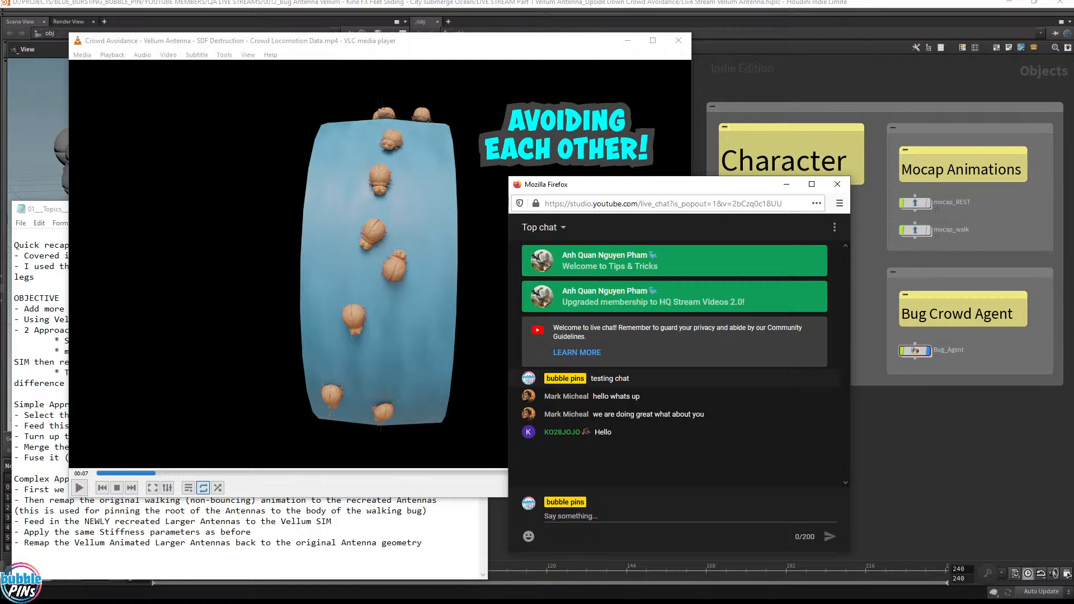
{"action": "left_click", "coordinate": [398, 312]}
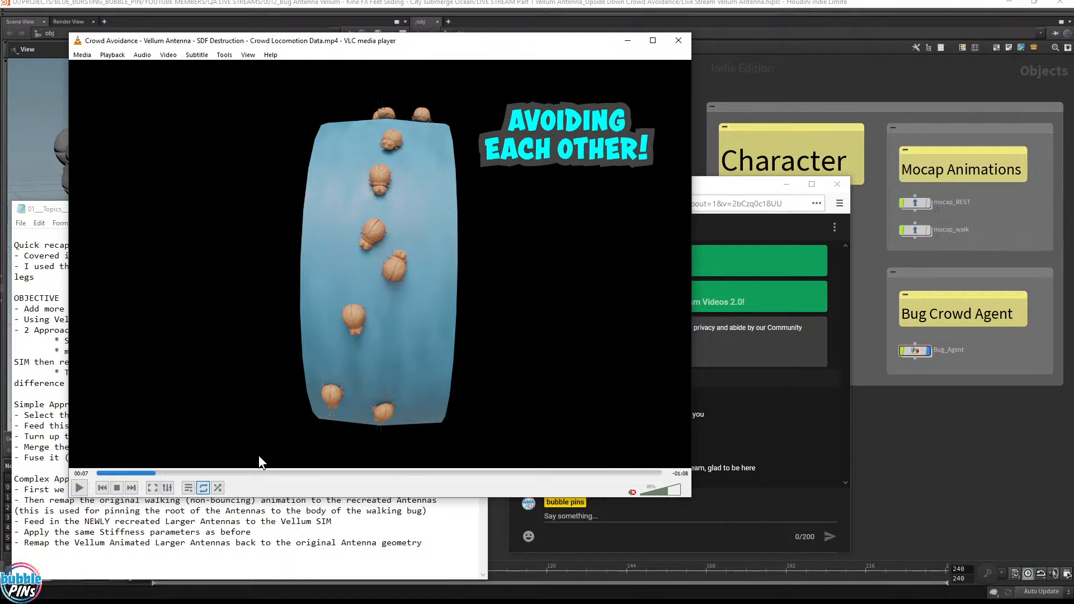
- Move the video player off the screen and highlight the full topic list in the antenna notes
{"action": "left_click_drag", "start_coordinate": [365, 42], "coordinate": [1073, 76]}
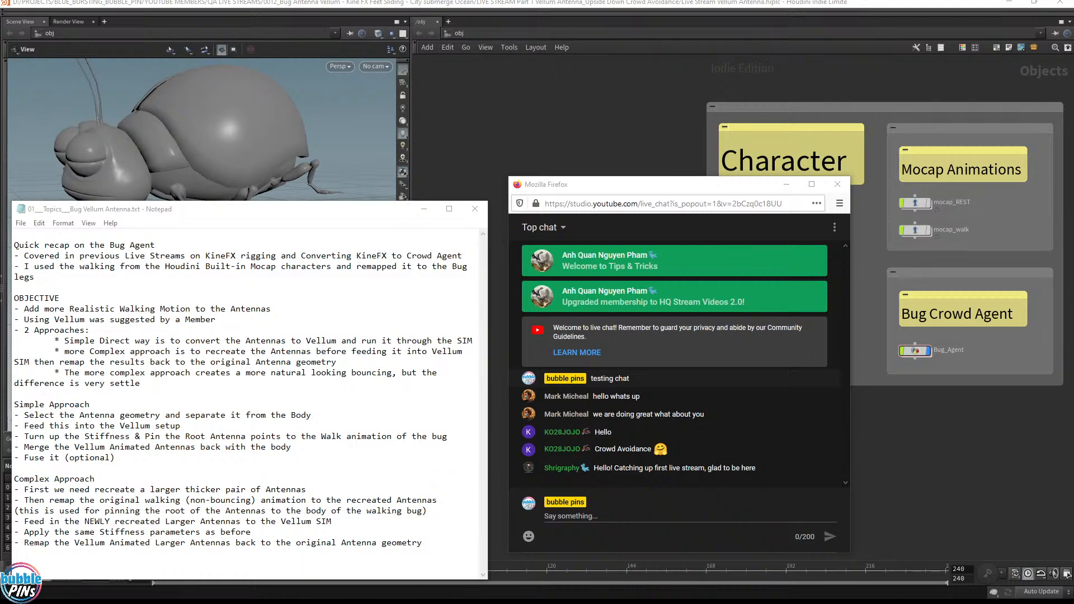
{"action": "left_click", "coordinate": [35, 277]}
{"action": "left_click_drag", "start_coordinate": [14, 244], "coordinate": [337, 544]}
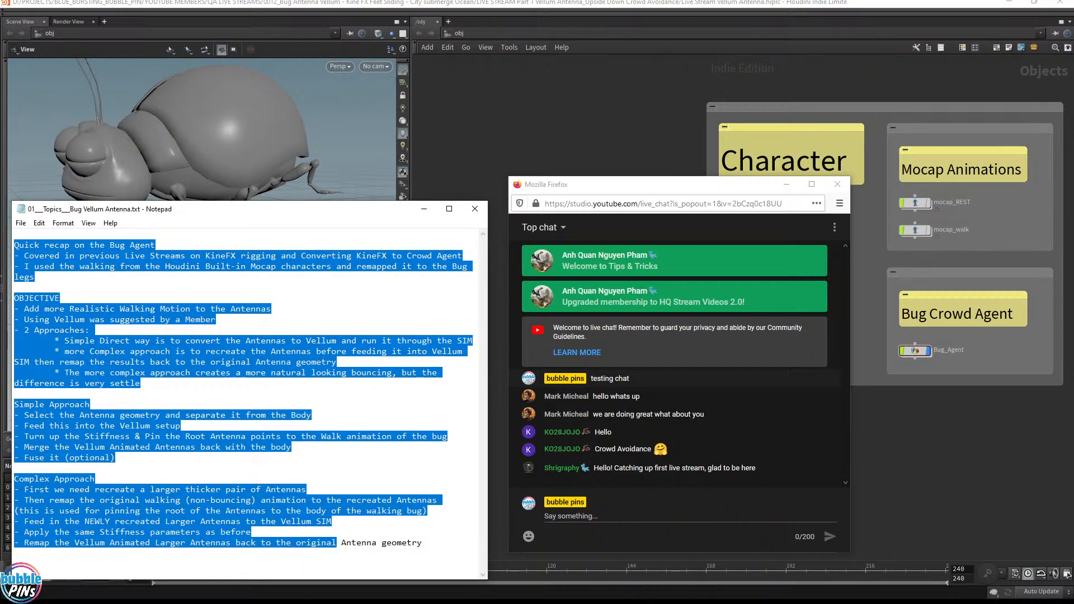
{"action": "left_click", "coordinate": [251, 532]}
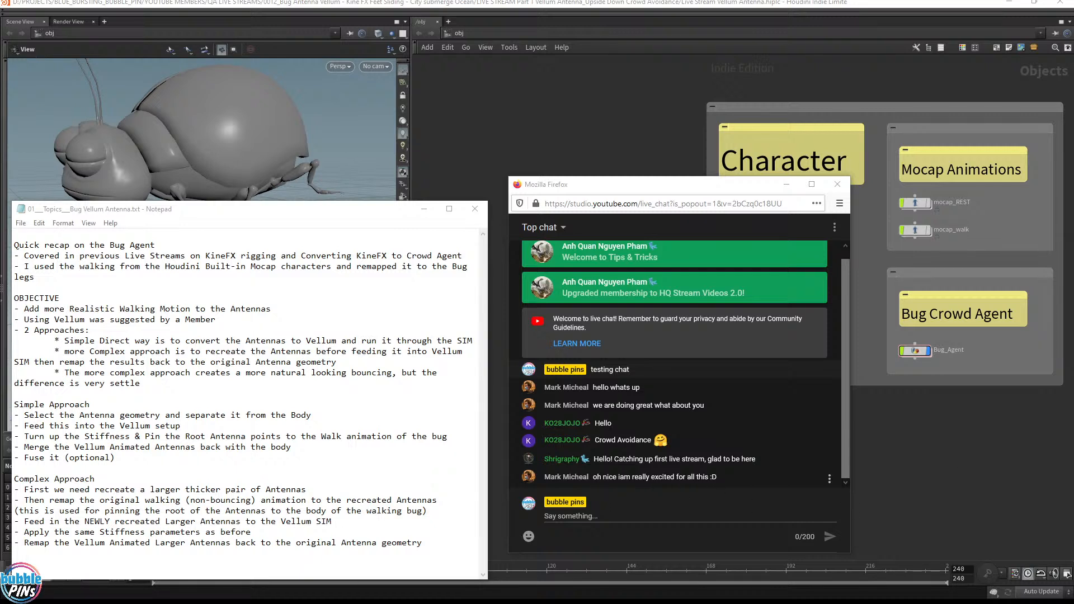
- Highlight the two latest viewer messages in the live chat while reading them
{"action": "left_click_drag", "start_coordinate": [594, 477], "coordinate": [734, 480]}
{"action": "left_click", "coordinate": [743, 479]}
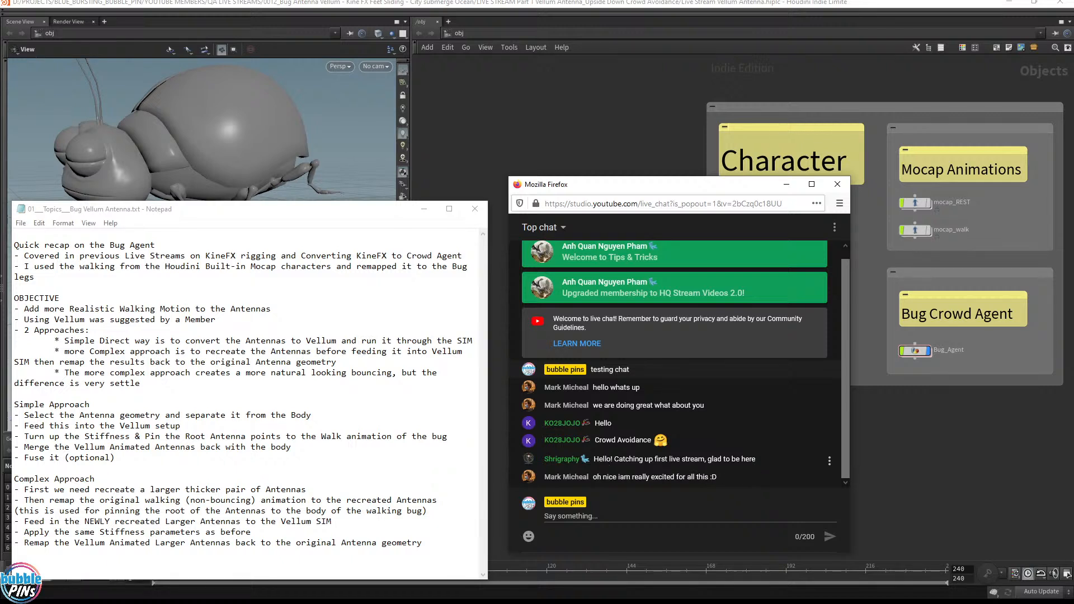
{"action": "left_click_drag", "start_coordinate": [594, 459], "coordinate": [763, 457]}
{"action": "left_click", "coordinate": [770, 455]}
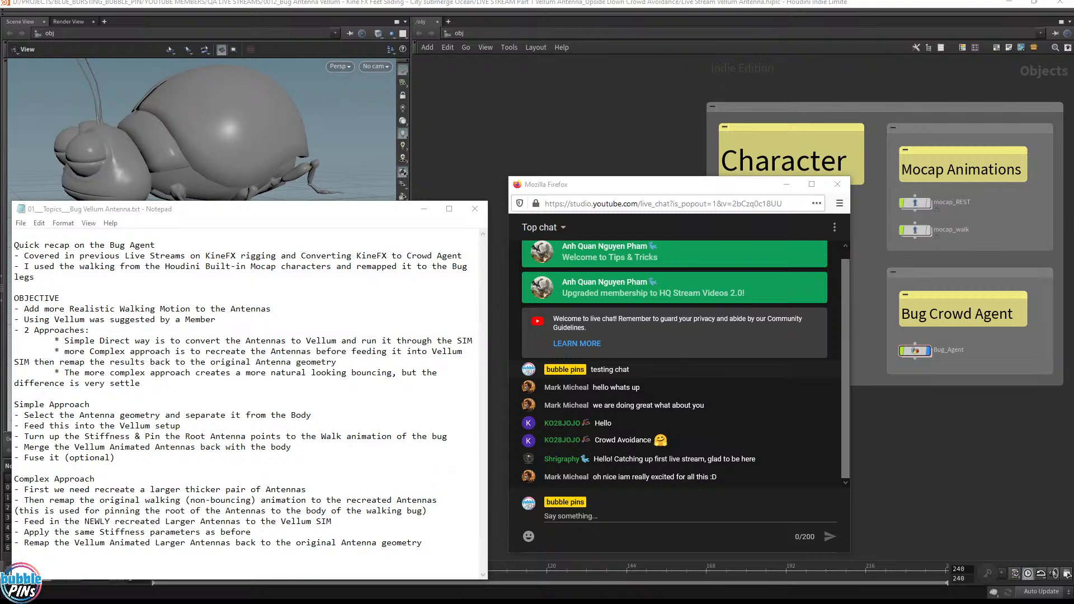
- Bring the web browser window with the Bubblepins membership guide page onto the screen
{"action": "left_click_drag", "start_coordinate": [1073, 22], "coordinate": [596, 53]}
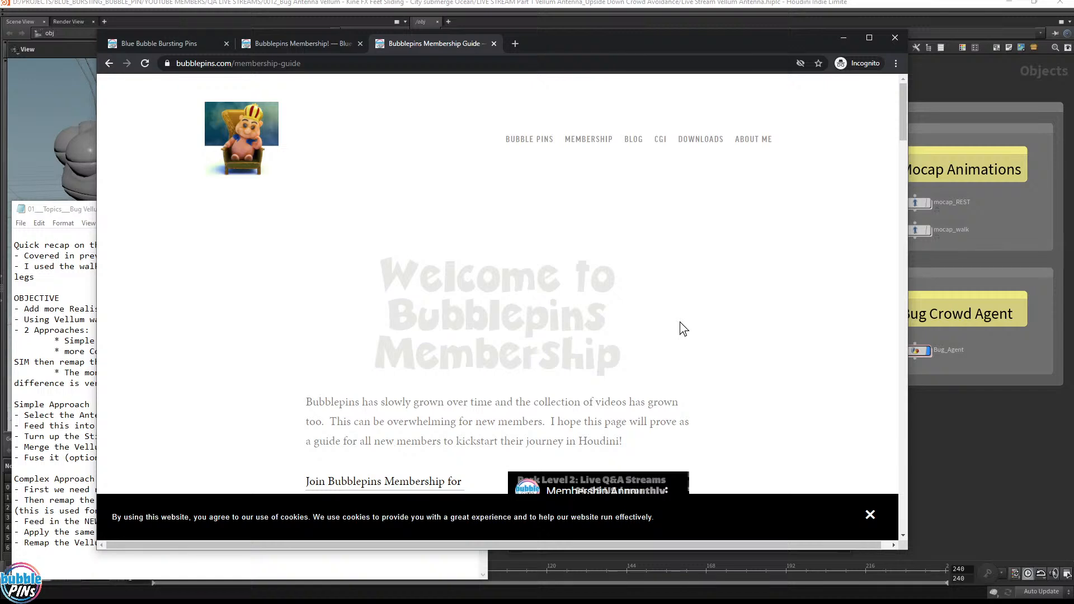
- Copy the address of the Bubblepins membership guide page and post it as a message in the live chat
{"action": "scroll", "coordinate": [681, 324], "scroll_direction": "down", "scroll_amount": 3}
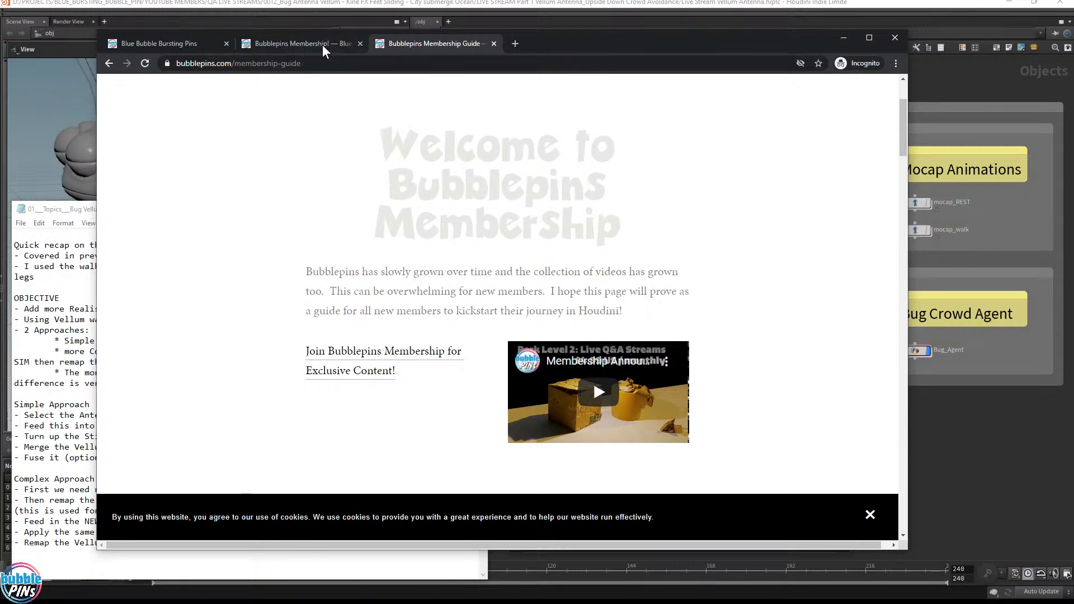
{"action": "left_click", "coordinate": [323, 64]}
{"action": "key", "text": "ctrl+c"}
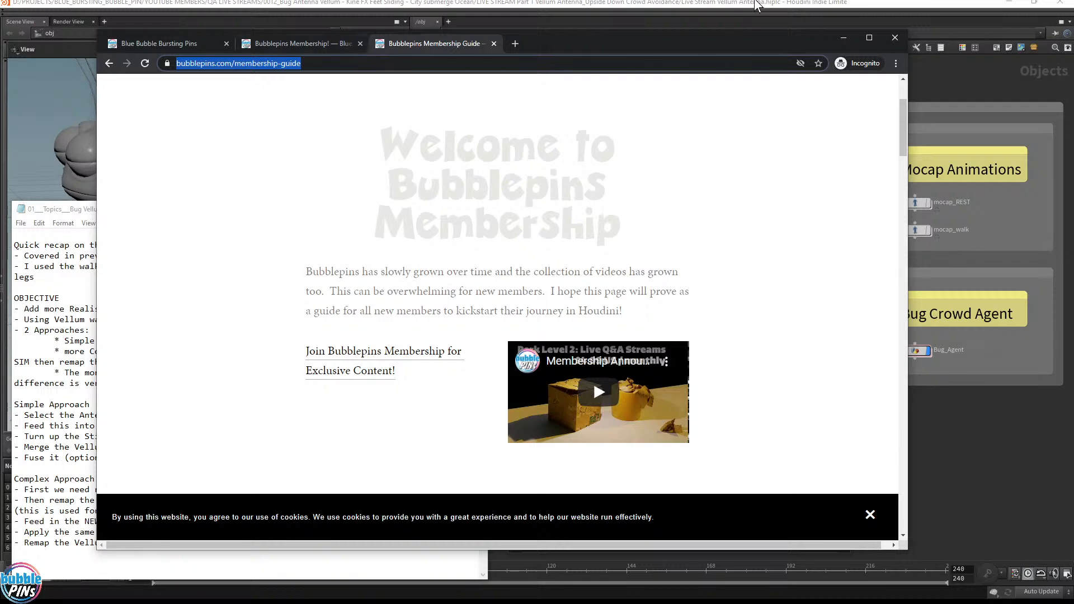
{"action": "left_click_drag", "start_coordinate": [685, 42], "coordinate": [238, 81]}
{"action": "left_click", "coordinate": [595, 514]}
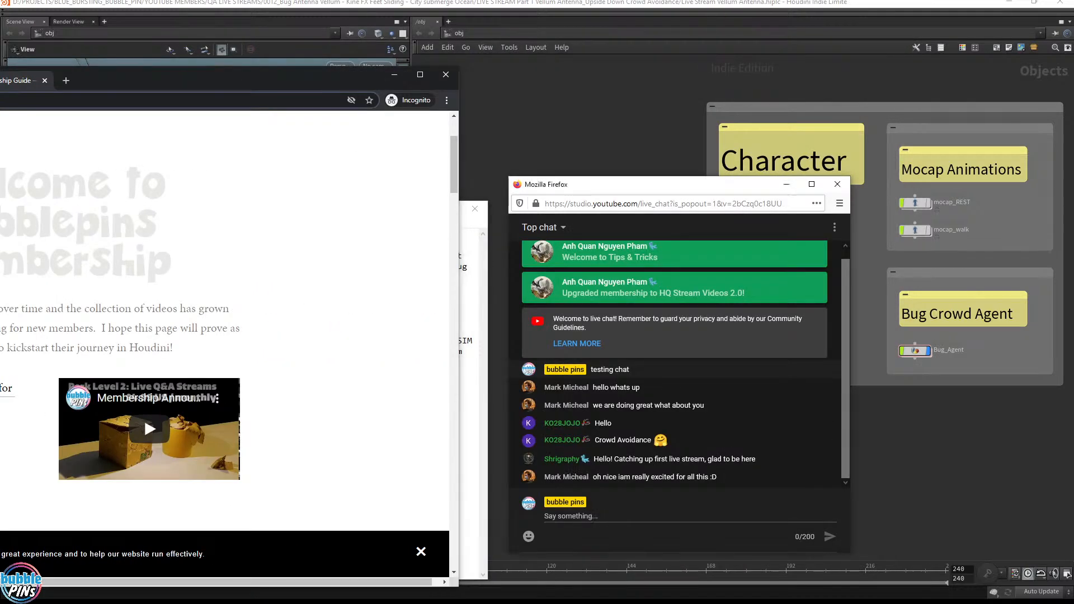
{"action": "key", "text": "ctrl+v"}
{"action": "key", "text": "Return"}
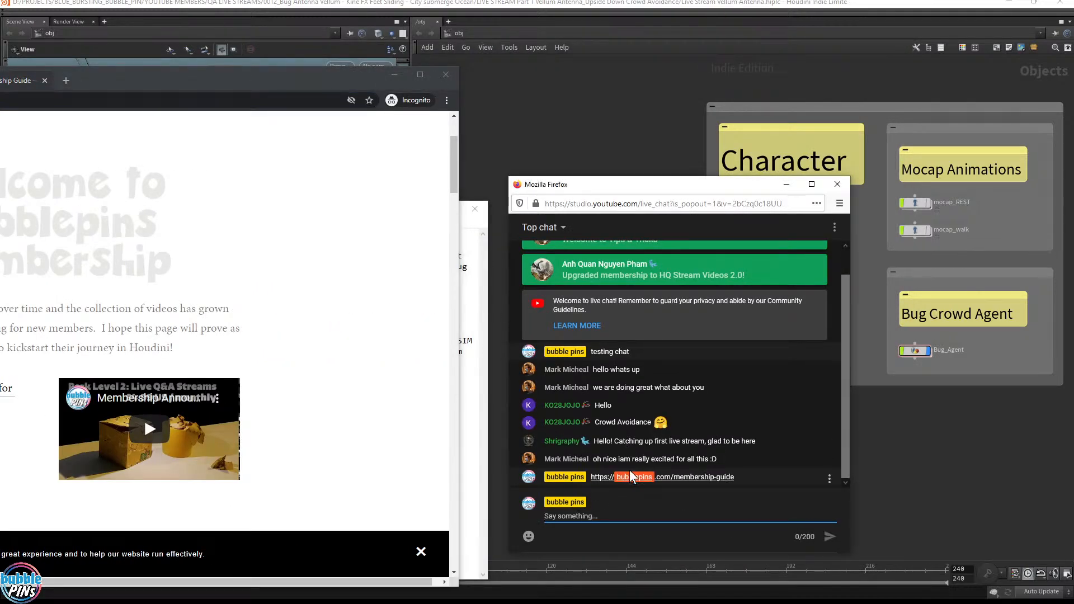
- Bring the membership guide back into view, open its Teaser videos playlist in a new tab and look through the whole list
{"action": "left_click_drag", "start_coordinate": [246, 81], "coordinate": [708, 51]}
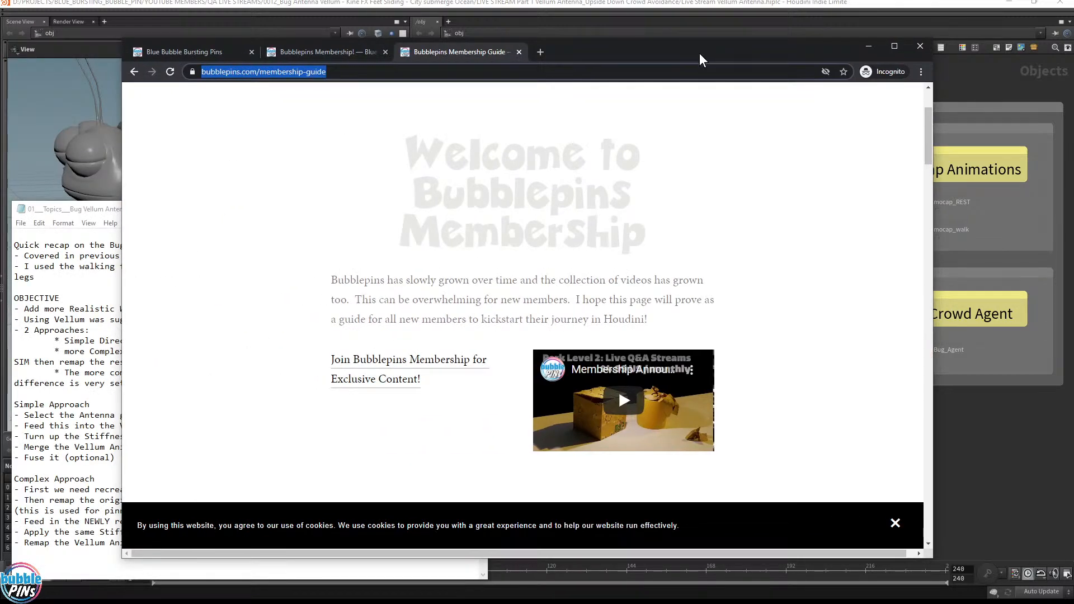
{"action": "scroll", "coordinate": [724, 260], "scroll_direction": "down", "scroll_amount": 4}
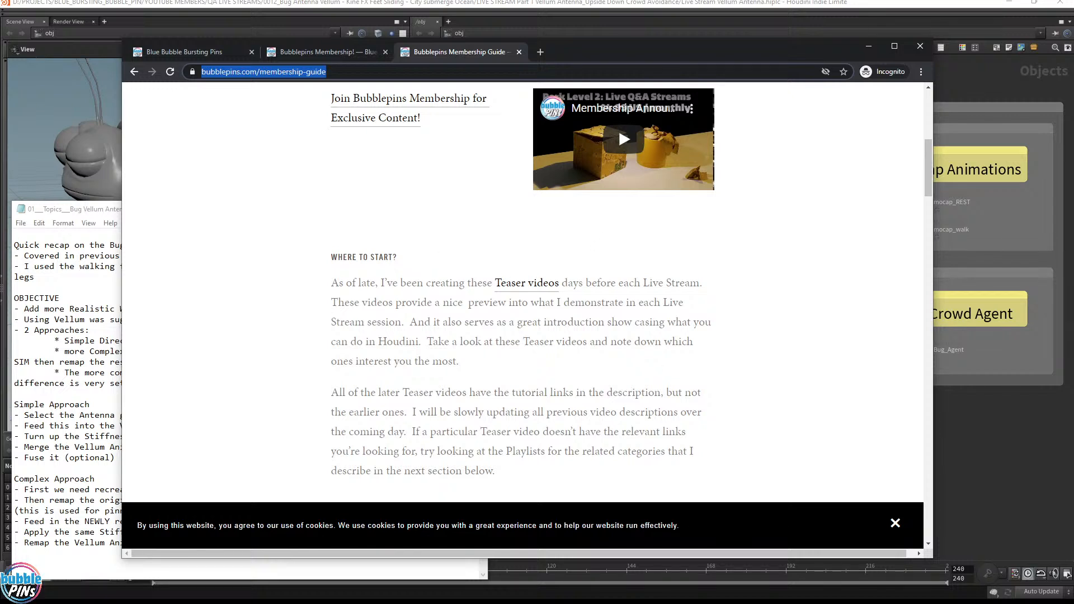
{"action": "right_click", "coordinate": [529, 286]}
{"action": "left_click", "coordinate": [566, 295]}
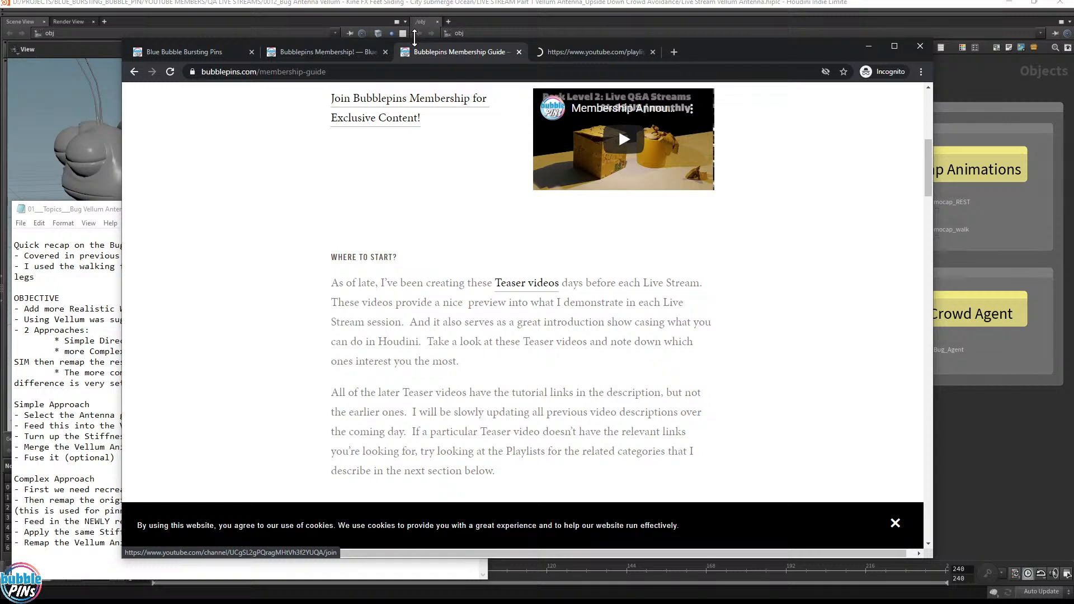
{"action": "left_click", "coordinate": [584, 52]}
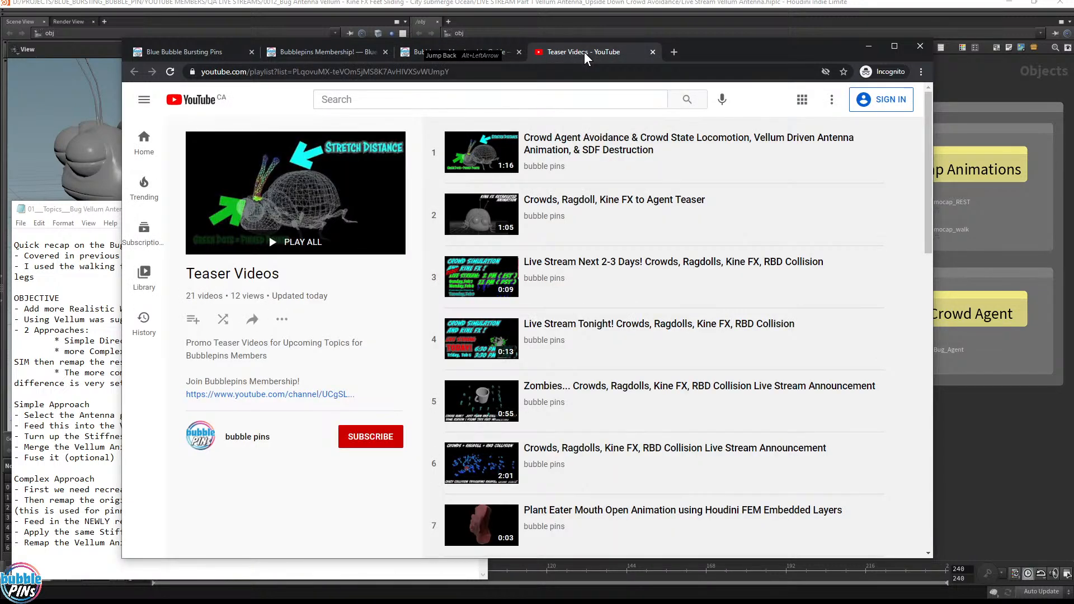
{"action": "scroll", "coordinate": [573, 297], "scroll_direction": "down", "scroll_amount": 5}
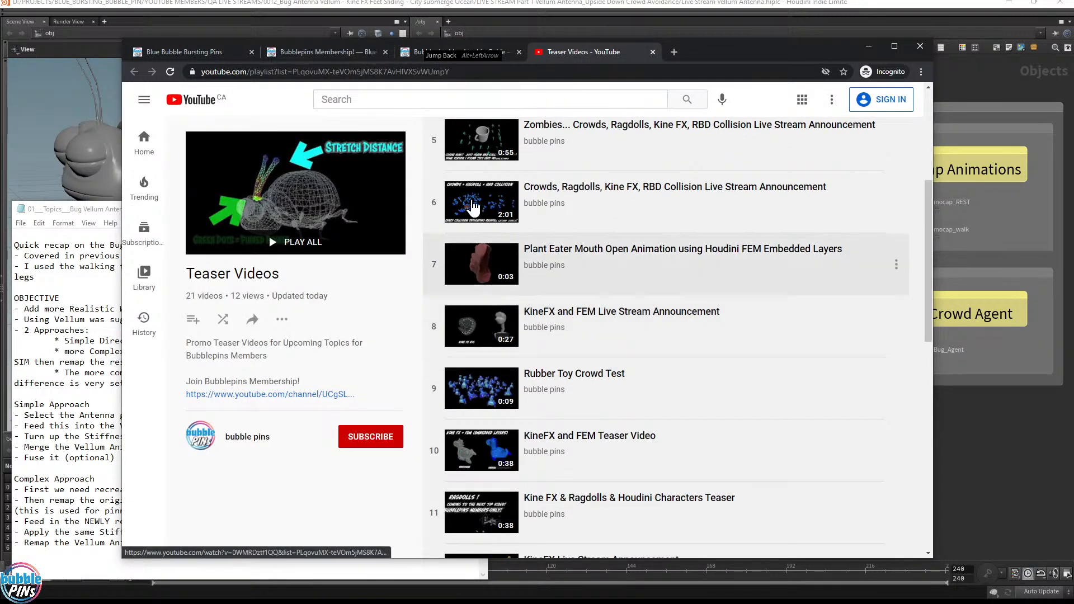
{"action": "scroll", "coordinate": [492, 258], "scroll_direction": "down", "scroll_amount": 10}
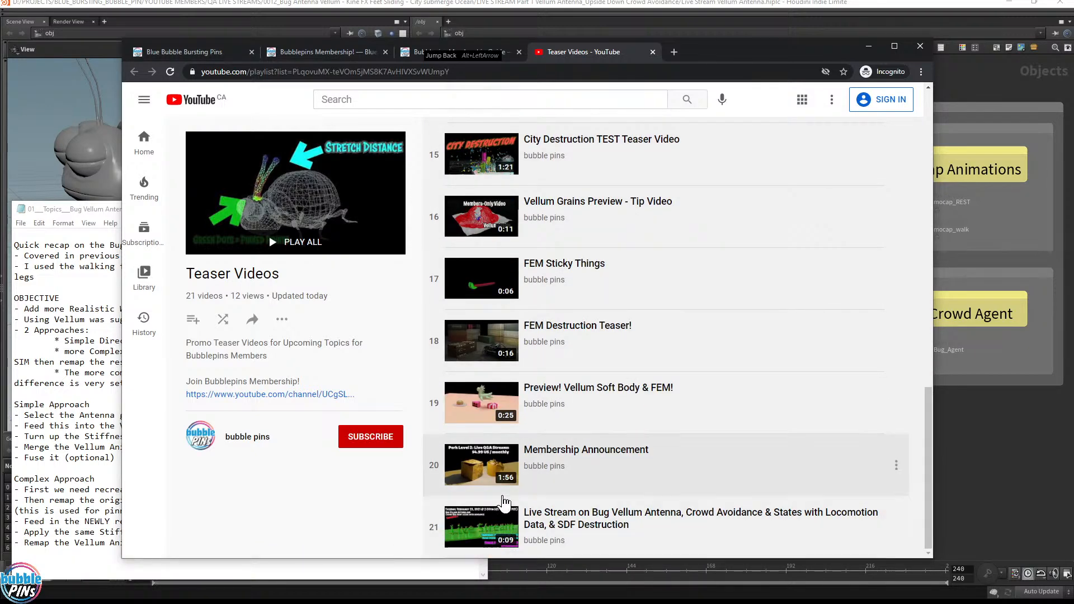
{"action": "scroll", "coordinate": [532, 336], "scroll_direction": "up", "scroll_amount": 15}
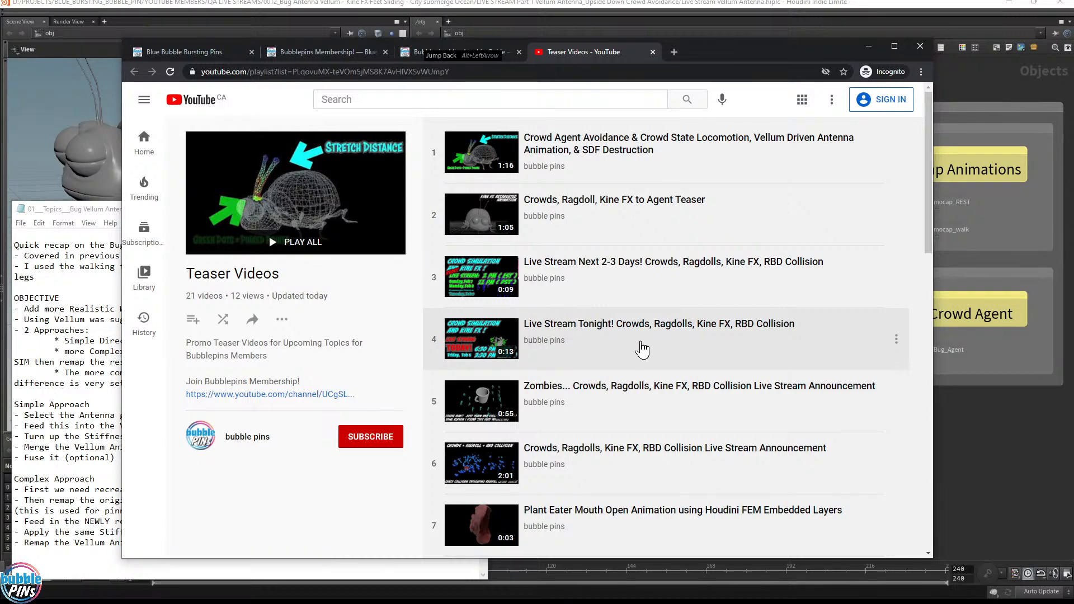
{"action": "scroll", "coordinate": [641, 349], "scroll_direction": "down", "scroll_amount": 15}
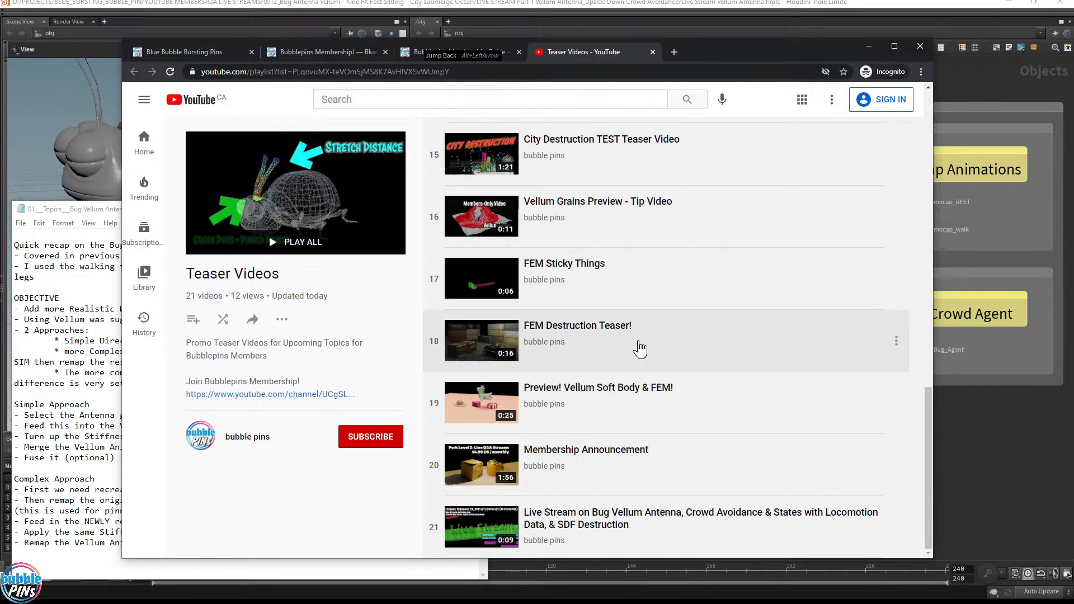
{"action": "scroll", "coordinate": [640, 347], "scroll_direction": "up", "scroll_amount": 15}
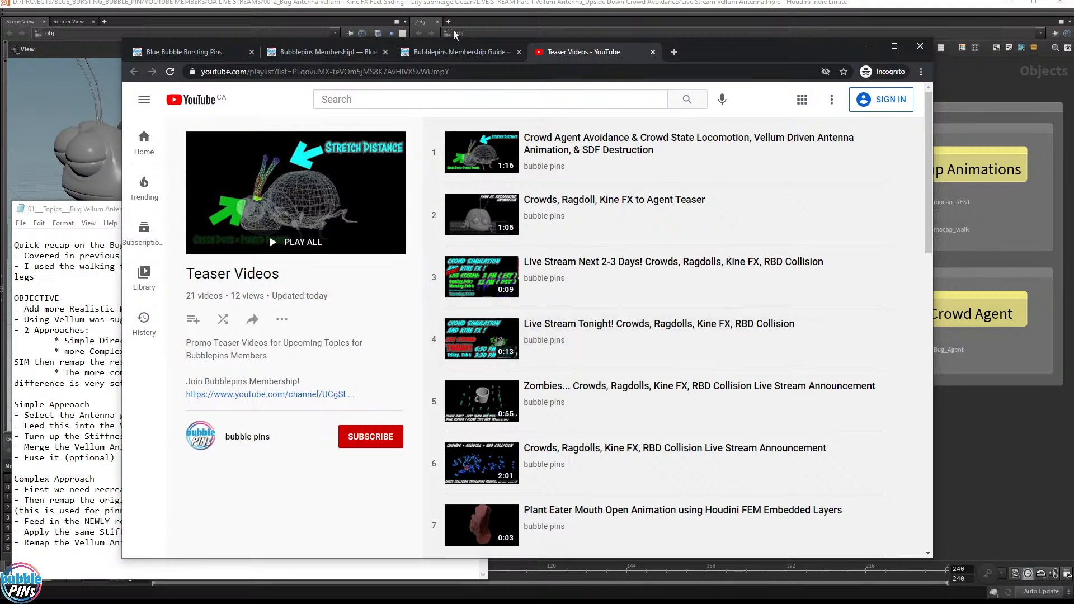
- Return to the membership guide and show the "Dig deep into a Houdini topic" section with its playlist category images
{"action": "left_click", "coordinate": [462, 52]}
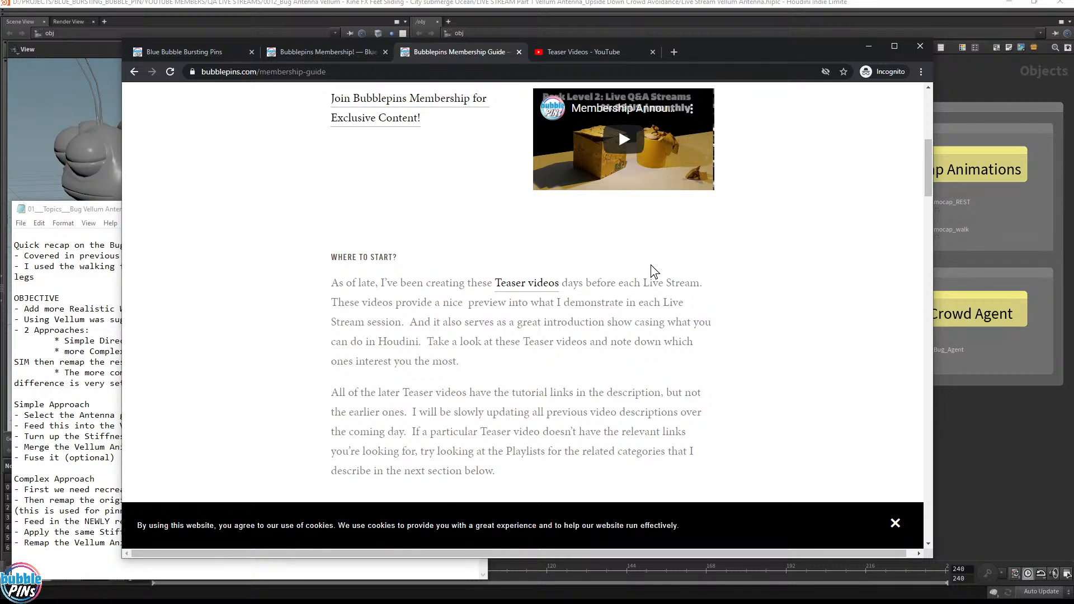
{"action": "scroll", "coordinate": [650, 264], "scroll_direction": "down", "scroll_amount": 5}
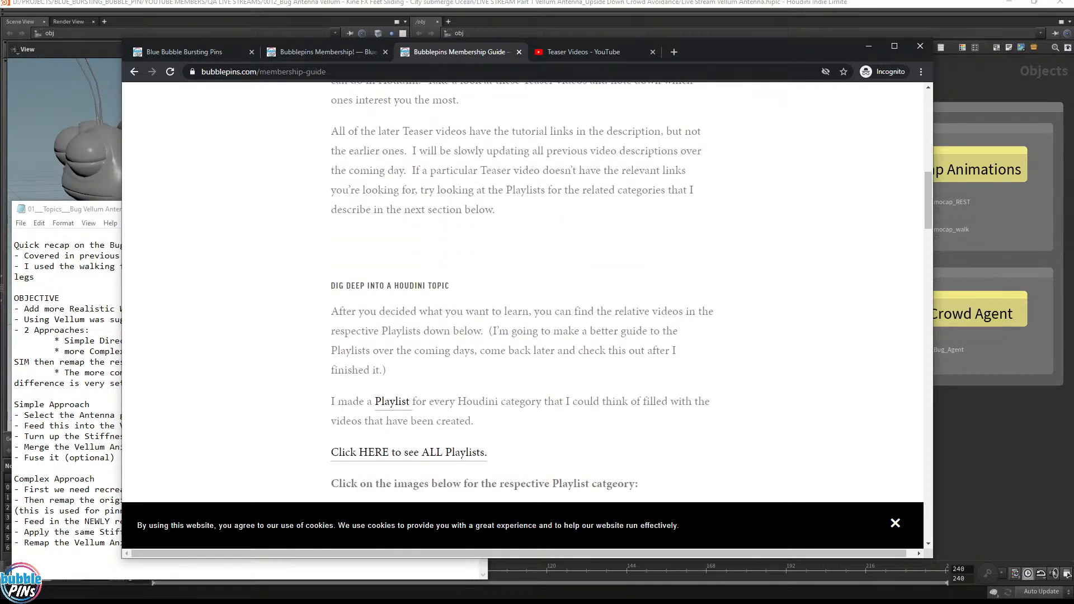
{"action": "scroll", "coordinate": [593, 215], "scroll_direction": "down", "scroll_amount": 2}
{"action": "scroll", "coordinate": [521, 281], "scroll_direction": "down", "scroll_amount": 2}
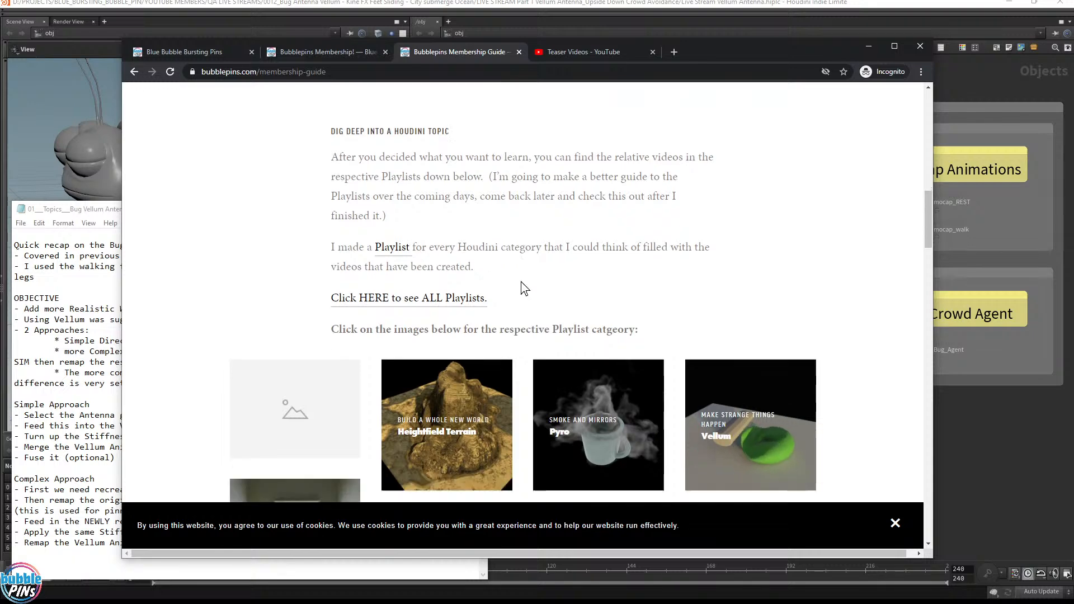
{"action": "scroll", "coordinate": [530, 274], "scroll_direction": "down", "scroll_amount": 2}
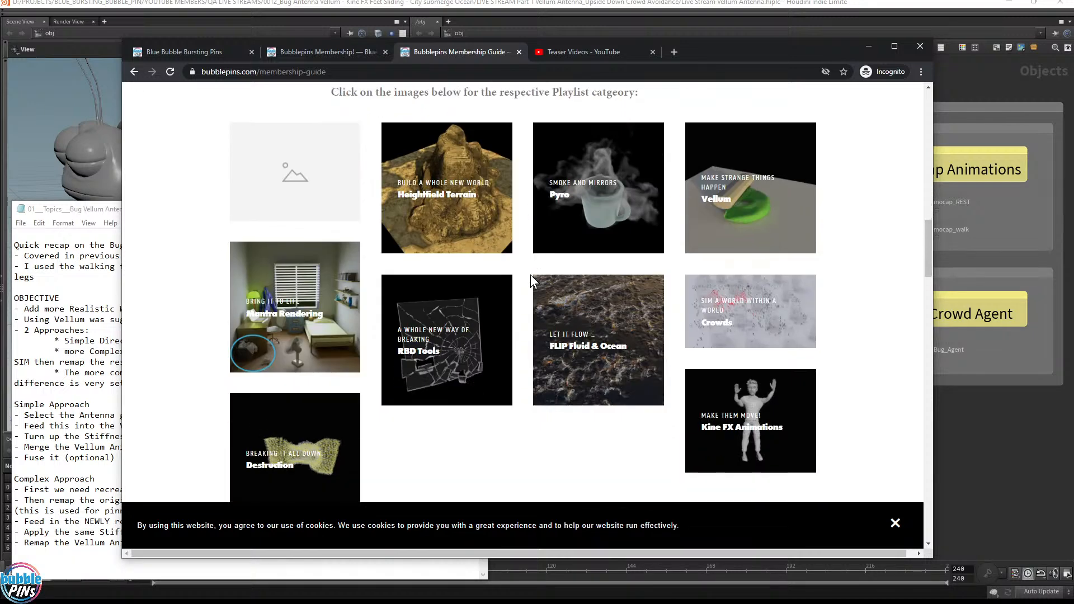
- Play "FEM Destruction Teaser!" from the Teaser Videos playlist and pause it on the grey crushed-car shot around 0:09
{"action": "left_click", "coordinate": [608, 53]}
{"action": "scroll", "coordinate": [607, 432], "scroll_direction": "down", "scroll_amount": 15}
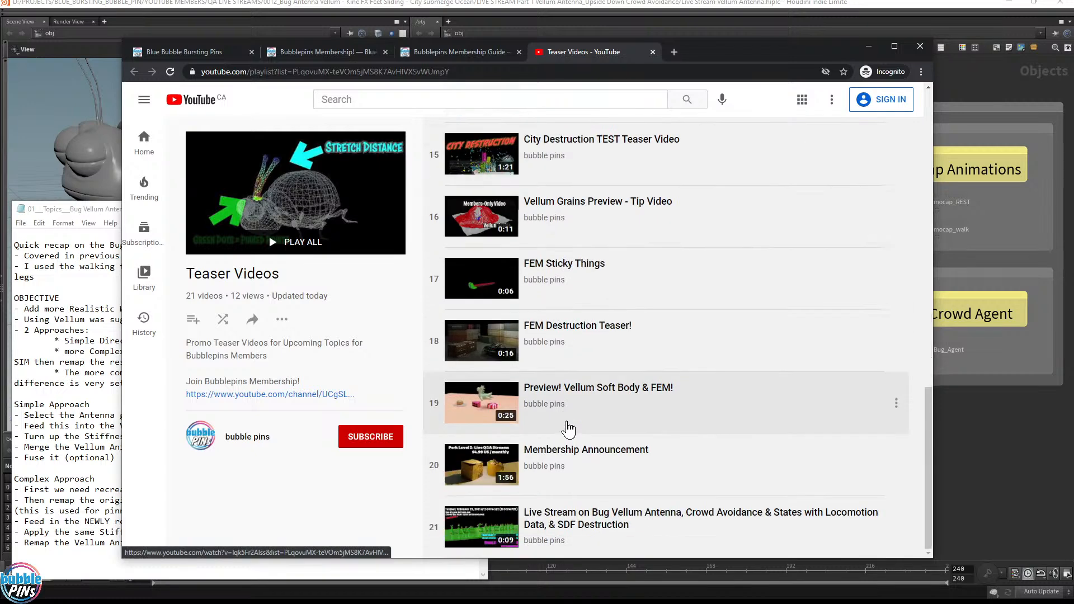
{"action": "left_click", "coordinate": [563, 338]}
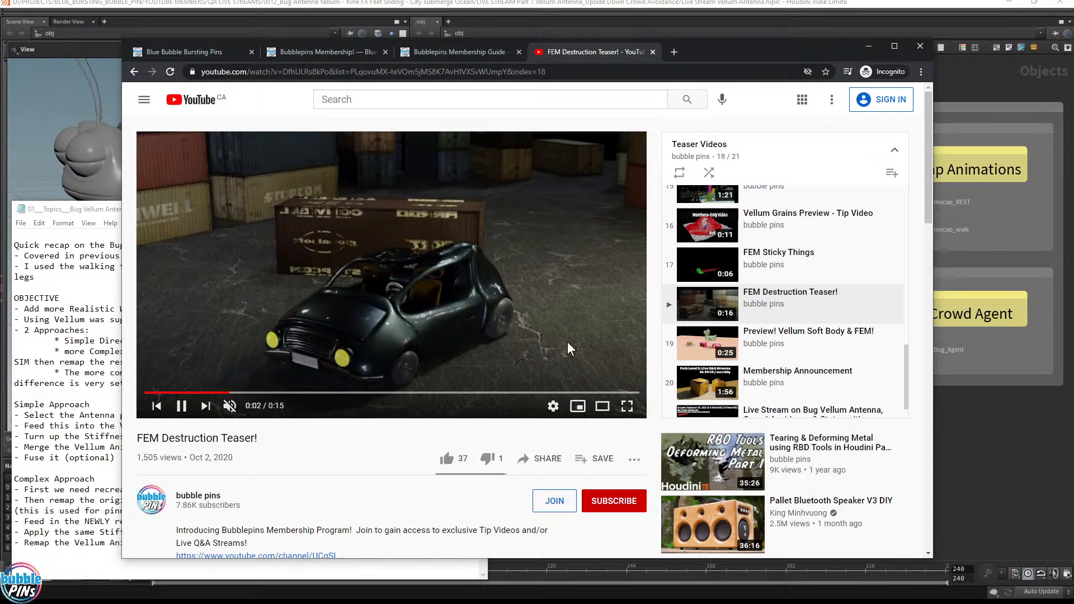
{"action": "left_click", "coordinate": [404, 270]}
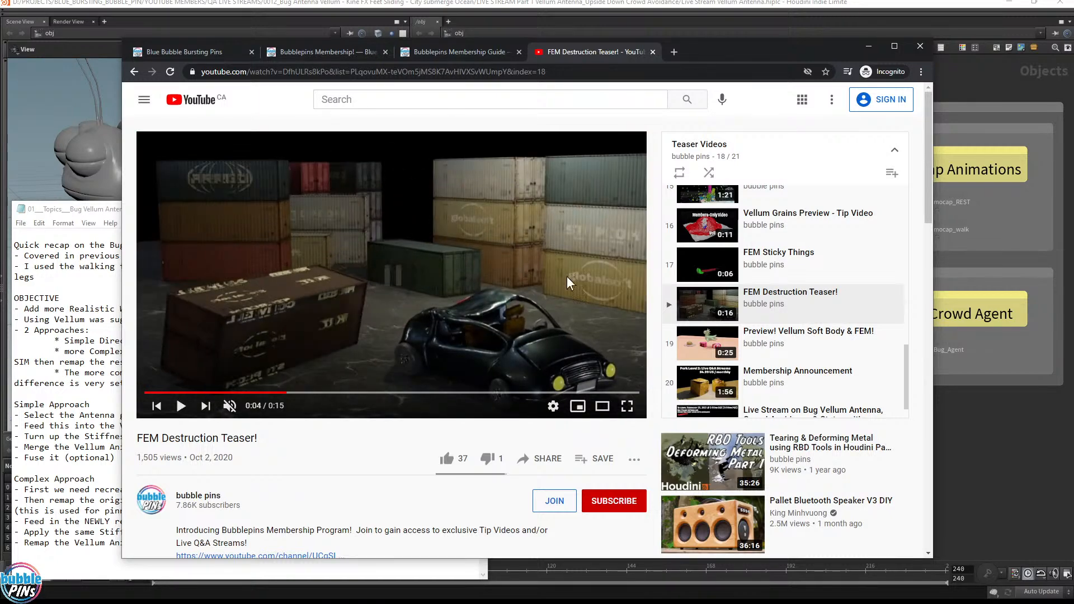
{"action": "left_click", "coordinate": [404, 270]}
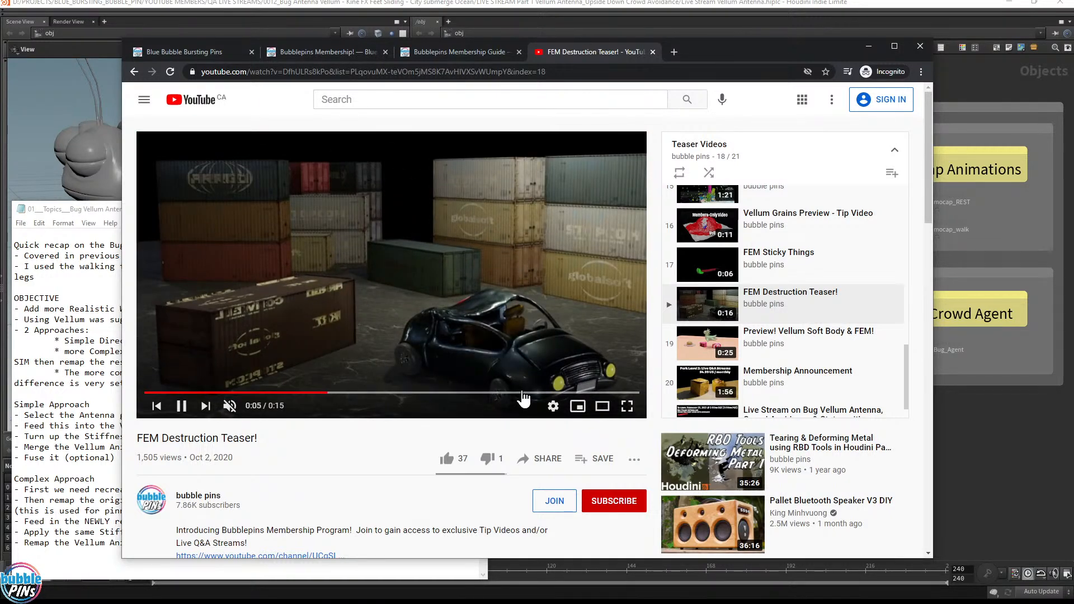
{"action": "left_click", "coordinate": [508, 393]}
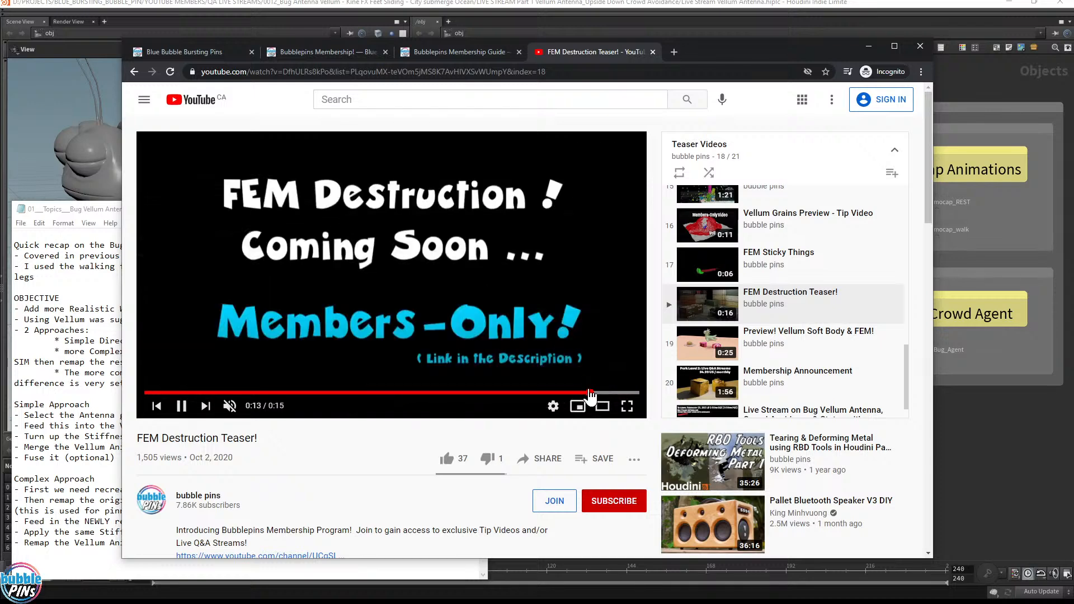
{"action": "left_click", "coordinate": [493, 393]}
{"action": "left_click", "coordinate": [432, 394]}
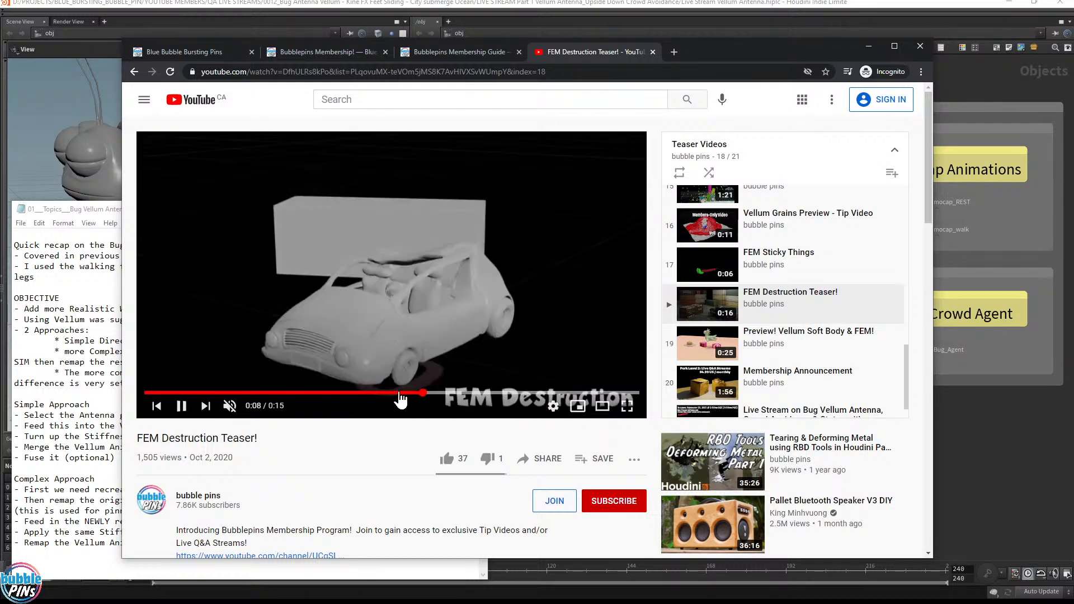
{"action": "left_click", "coordinate": [456, 164]}
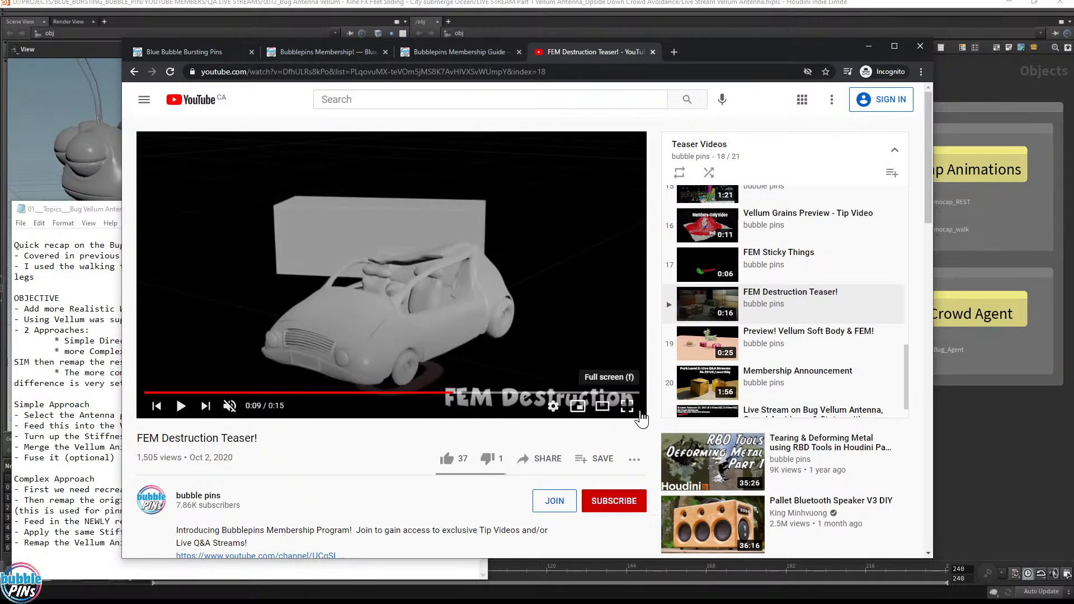
- Open the Vellum category playlist from the membership guide in a new tab and look through its videos
{"action": "left_click", "coordinate": [425, 52]}
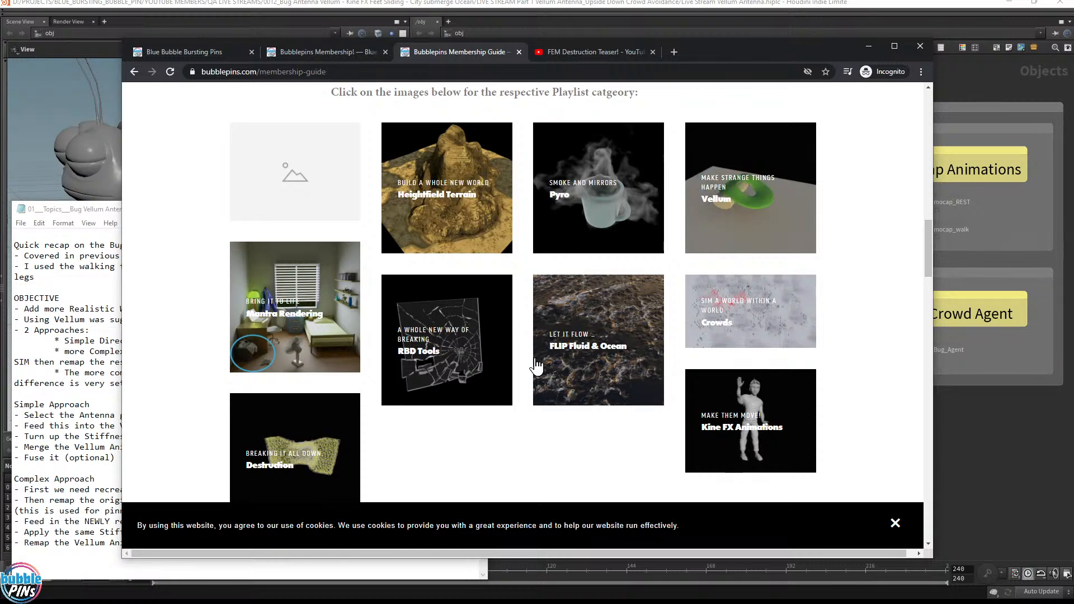
{"action": "scroll", "coordinate": [302, 345], "scroll_direction": "down", "scroll_amount": 4}
{"action": "scroll", "coordinate": [312, 292], "scroll_direction": "up", "scroll_amount": 4}
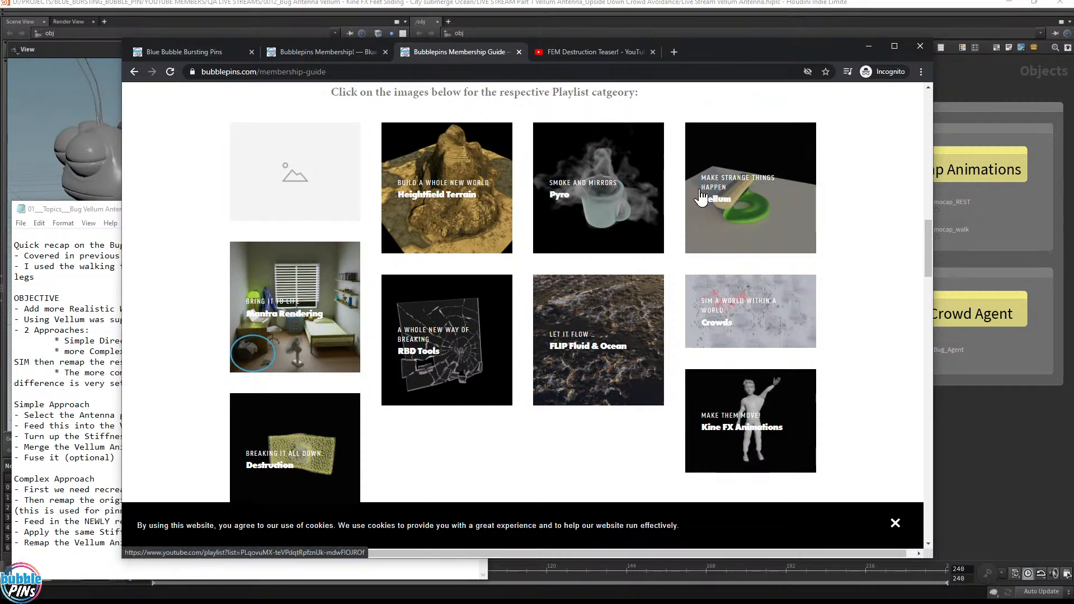
{"action": "right_click", "coordinate": [730, 186]}
{"action": "left_click", "coordinate": [742, 193]}
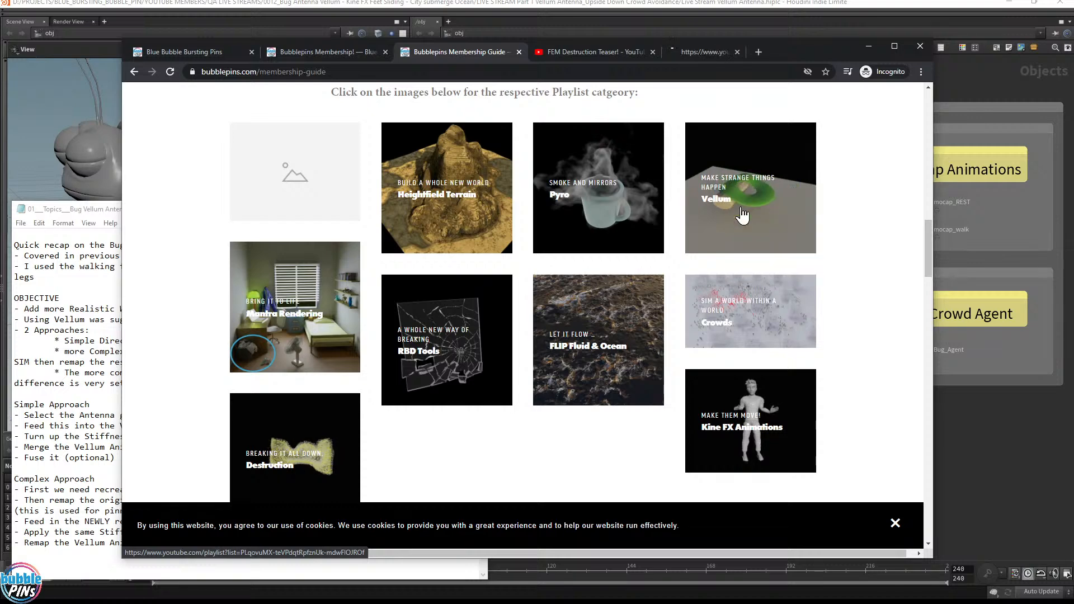
{"action": "left_click", "coordinate": [743, 56]}
{"action": "scroll", "coordinate": [542, 170], "scroll_direction": "down", "scroll_amount": 5}
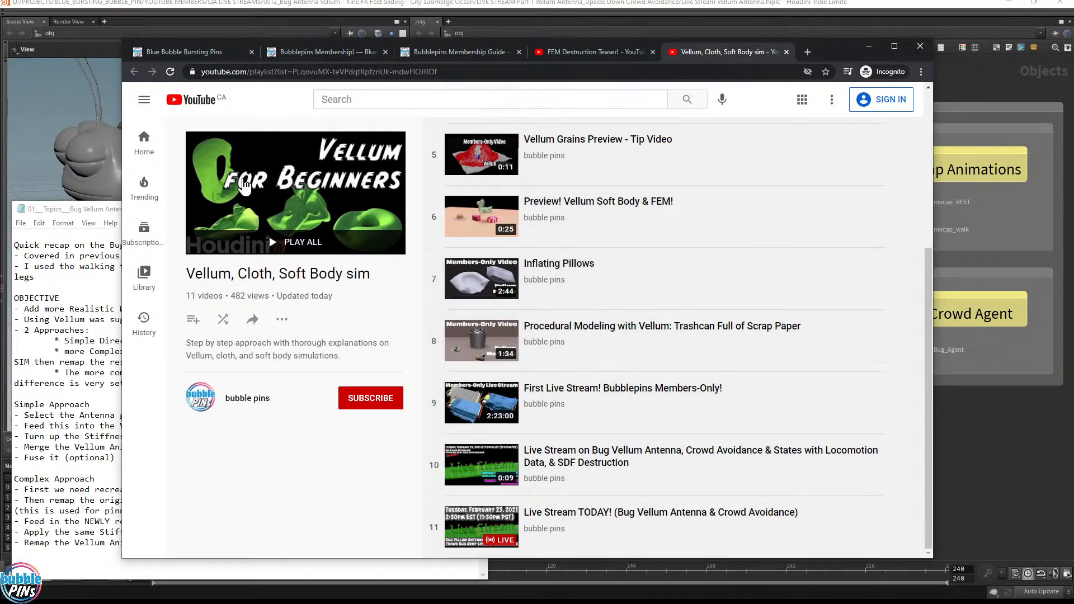
{"action": "scroll", "coordinate": [707, 291], "scroll_direction": "up", "scroll_amount": 5}
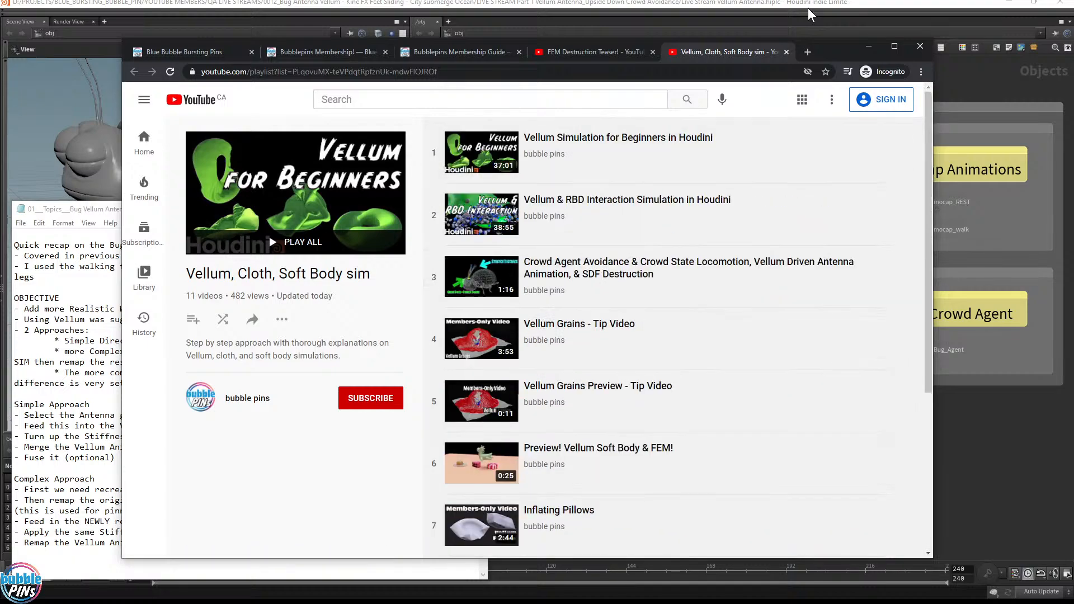
- Return to the membership guide and skim its sections on live streams, HQ Stream videos and HIP file downloads
{"action": "left_click", "coordinate": [439, 52]}
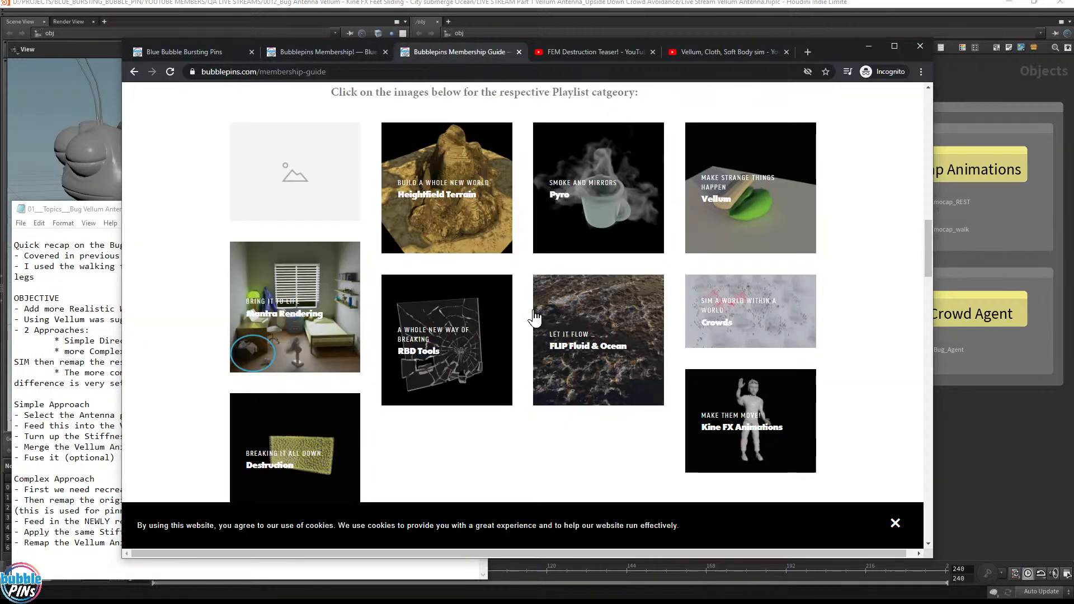
{"action": "scroll", "coordinate": [596, 230], "scroll_direction": "up", "scroll_amount": 10}
{"action": "scroll", "coordinate": [596, 226], "scroll_direction": "down", "scroll_amount": 5}
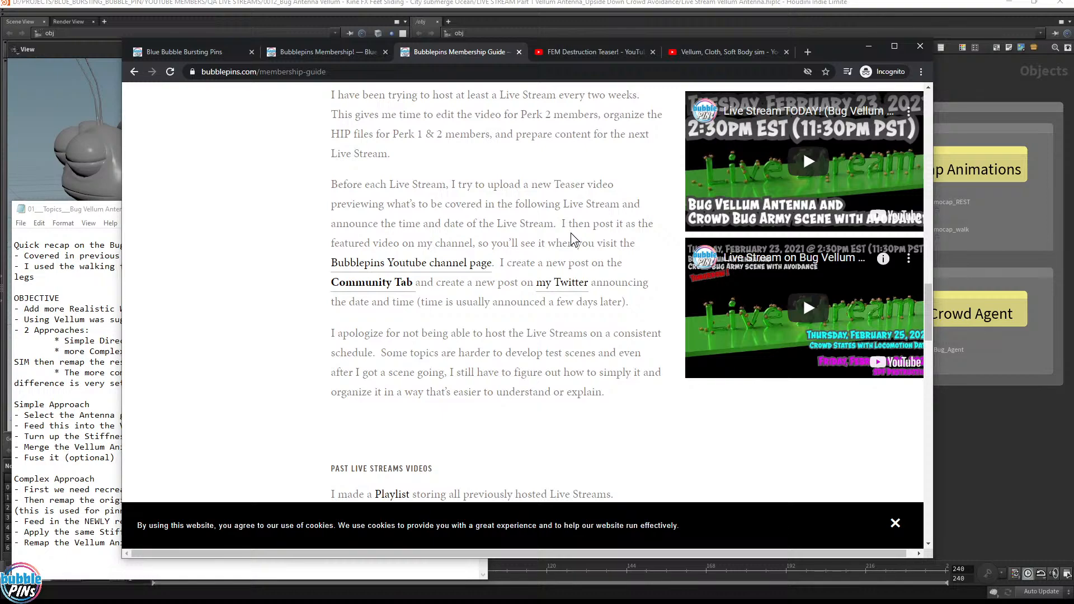
{"action": "scroll", "coordinate": [570, 233], "scroll_direction": "down", "scroll_amount": 10}
{"action": "scroll", "coordinate": [576, 241], "scroll_direction": "up", "scroll_amount": 3}
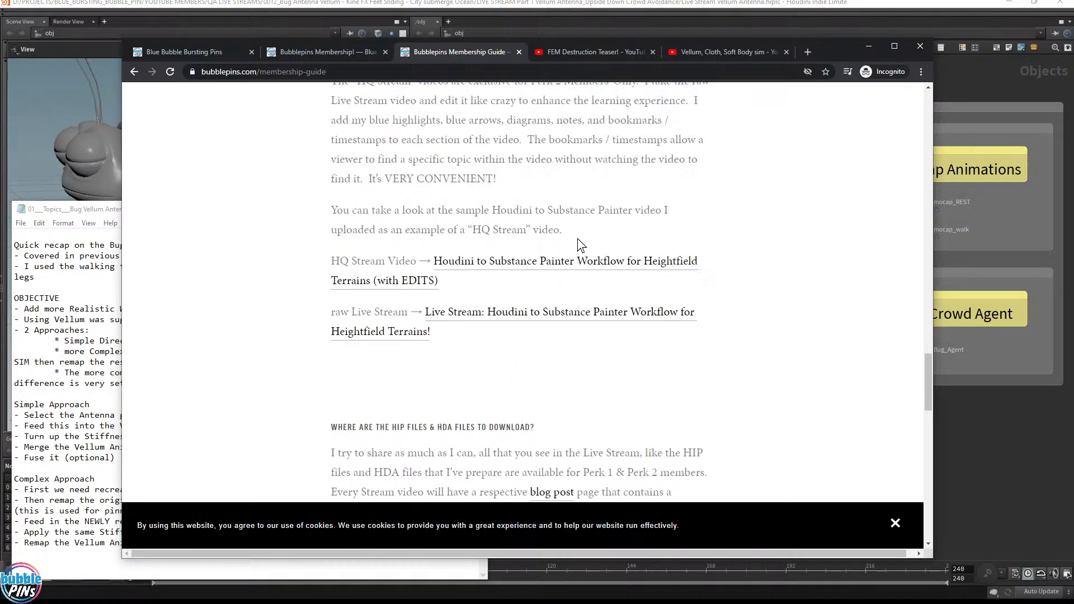
{"action": "scroll", "coordinate": [581, 244], "scroll_direction": "down", "scroll_amount": 10}
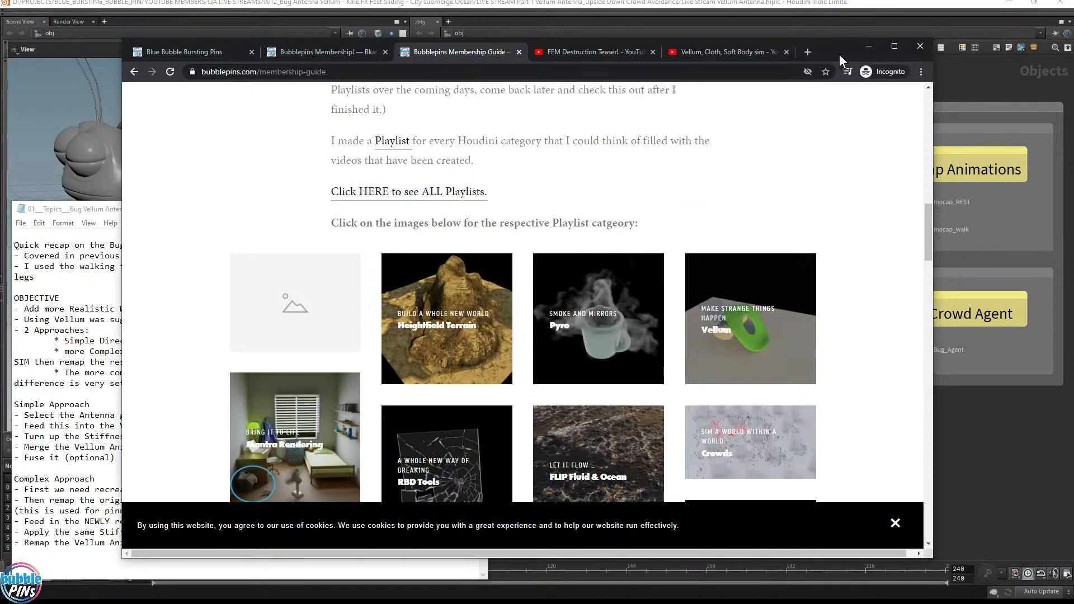
- Move the browser window off the screen and read the newest viewer messages in the live chat
{"action": "left_click_drag", "start_coordinate": [840, 55], "coordinate": [1073, 96]}
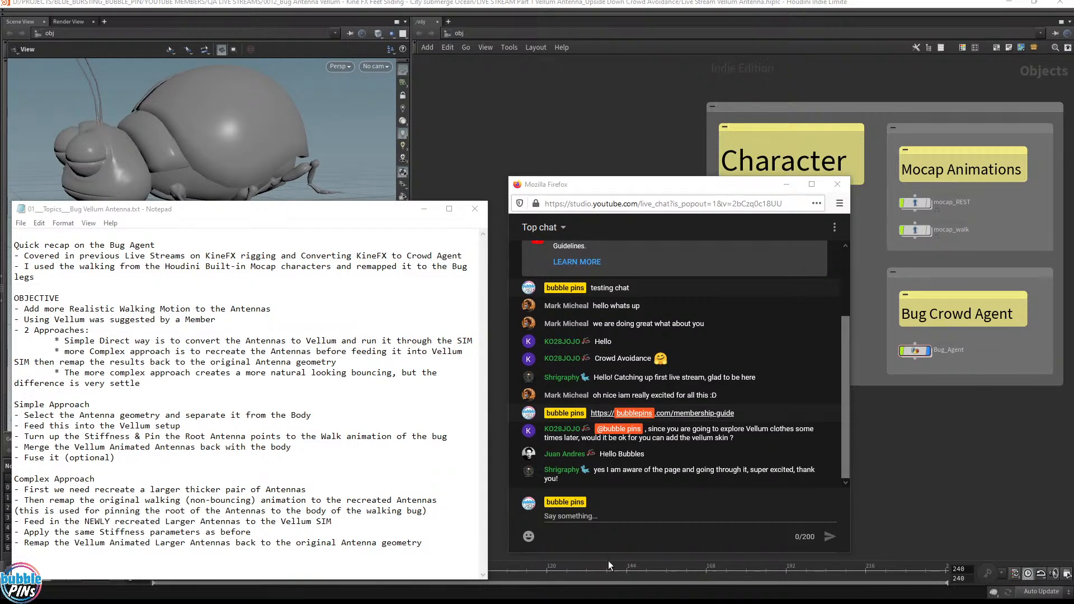
{"action": "left_click", "coordinate": [661, 502]}
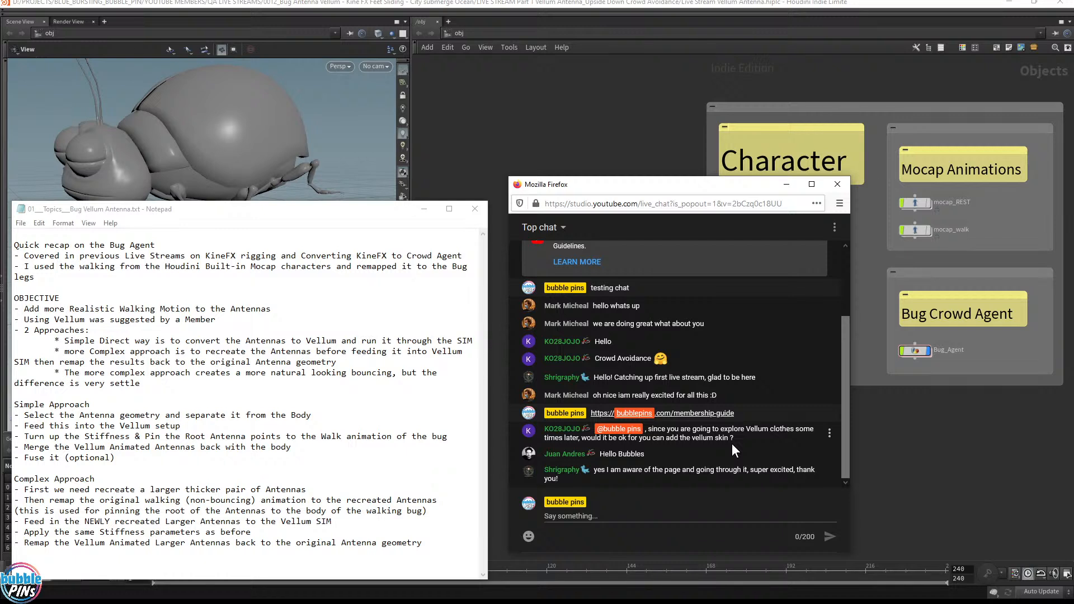
- Read the latest viewer messages in the live chat, including the replies about Vellum skin
{"action": "left_click_drag", "start_coordinate": [691, 437], "coordinate": [729, 438]}
{"action": "left_click", "coordinate": [681, 475]}
{"action": "left_click_drag", "start_coordinate": [592, 474], "coordinate": [616, 482]}
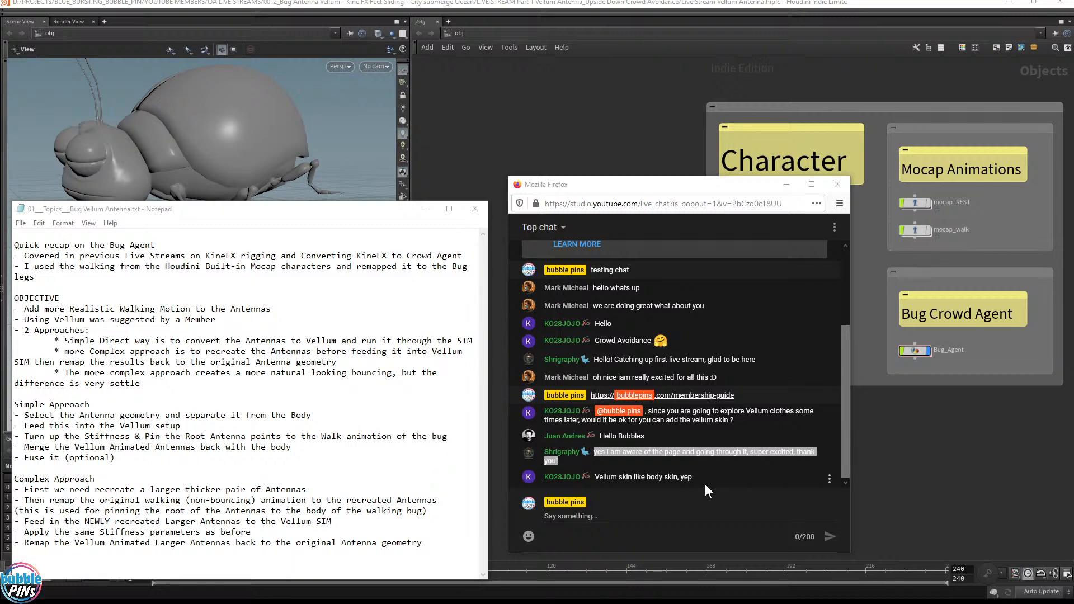
{"action": "left_click_drag", "start_coordinate": [705, 484], "coordinate": [598, 483]}
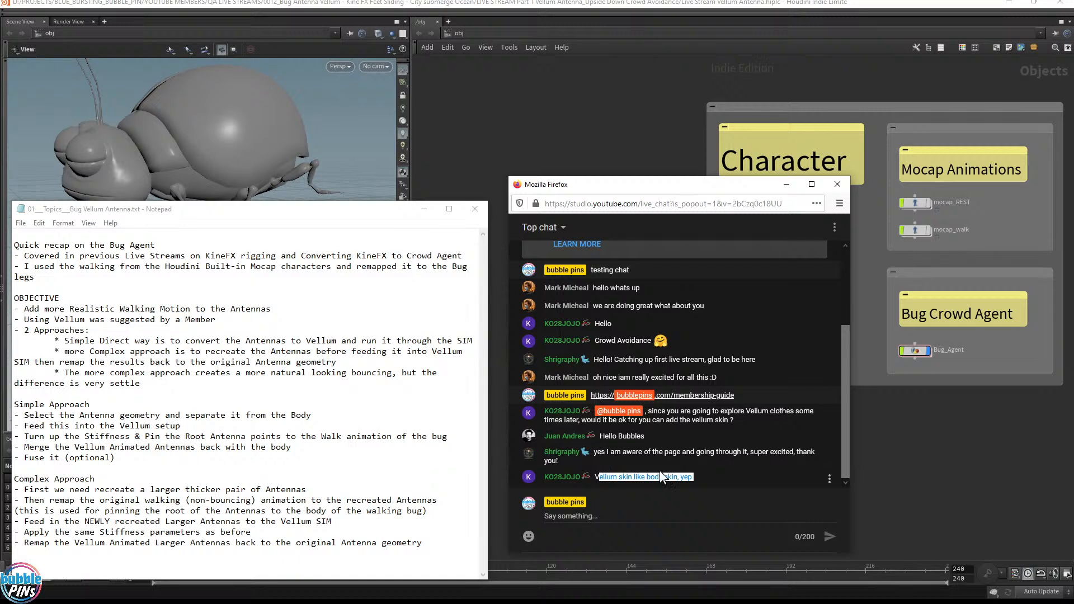
{"action": "left_click_drag", "start_coordinate": [606, 477], "coordinate": [694, 477]}
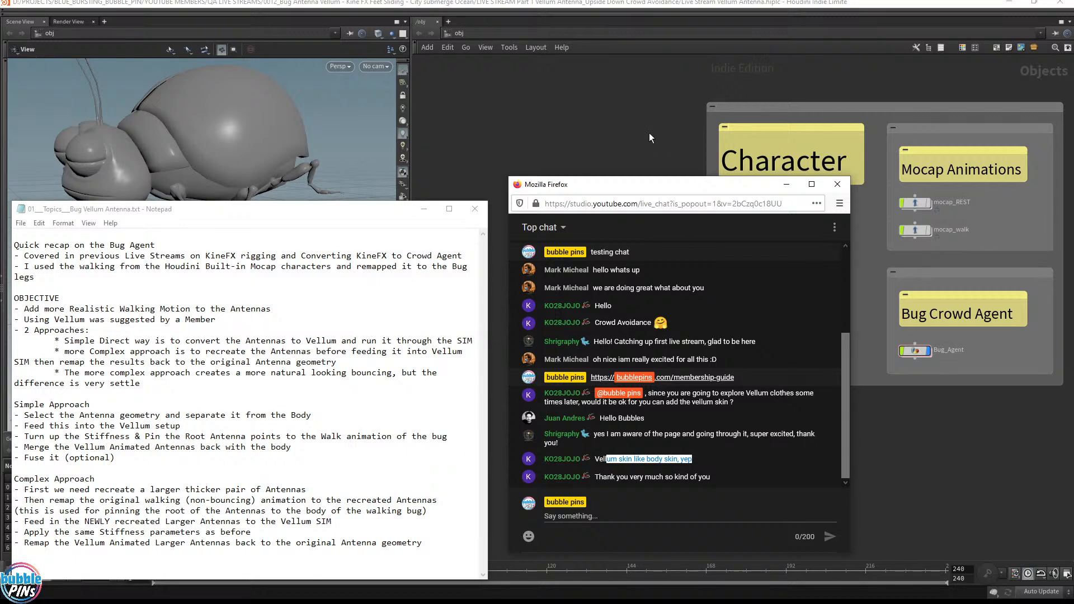
{"action": "left_click", "coordinate": [687, 483]}
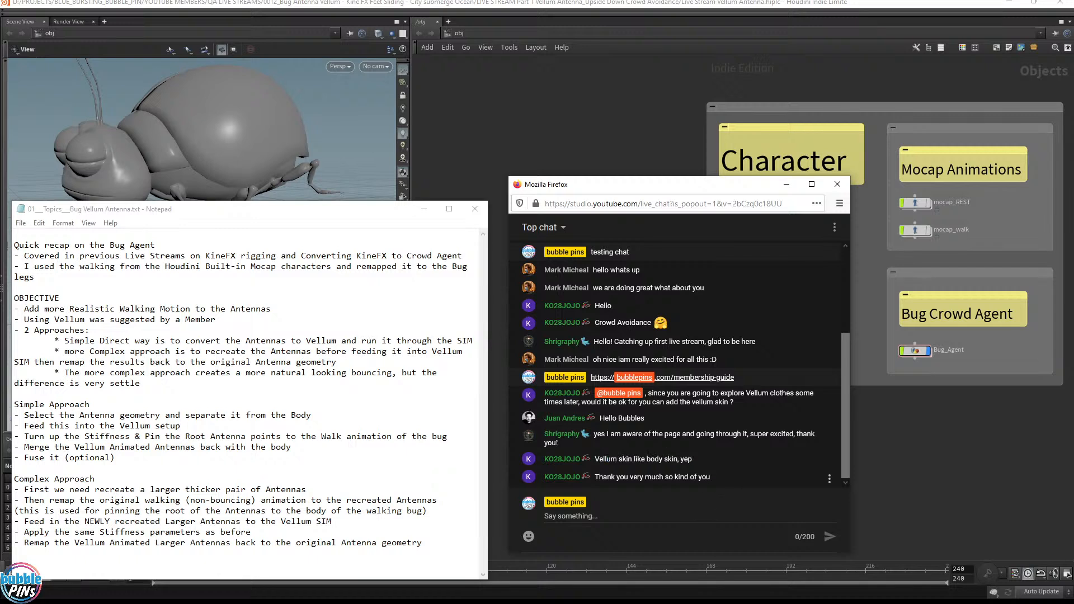
{"action": "left_click_drag", "start_coordinate": [599, 477], "coordinate": [733, 479]}
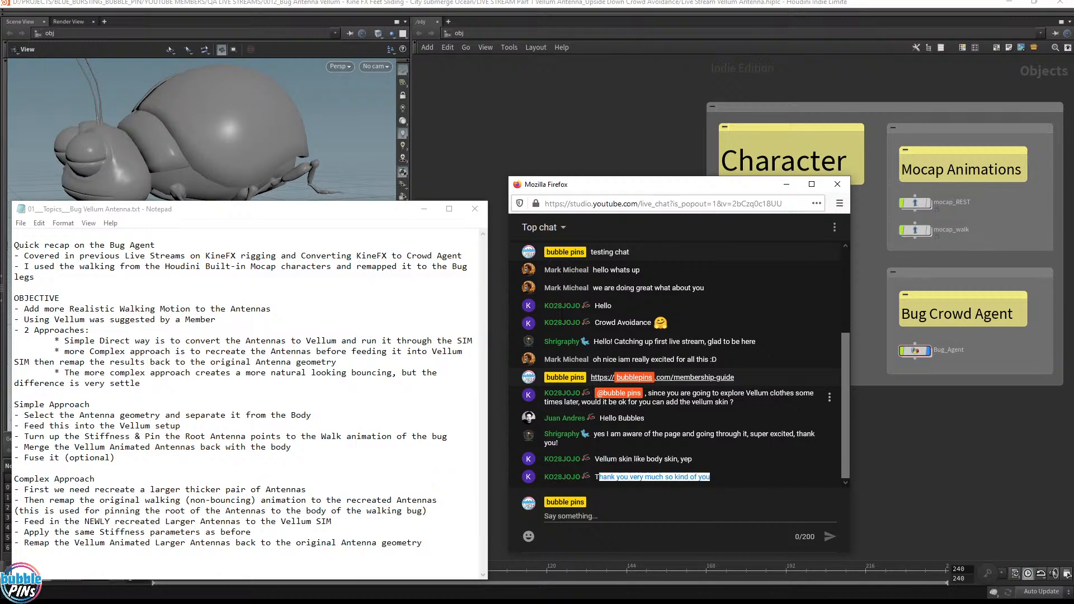
{"action": "left_click", "coordinate": [760, 345]}
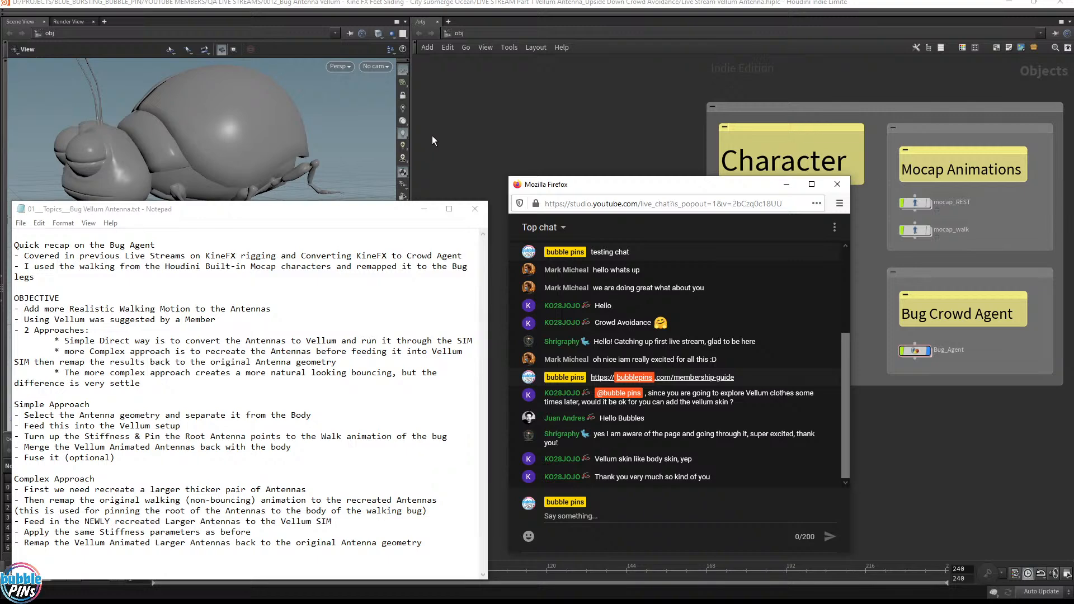
- Bring the Houdini window in front of the notes and chat, and show the whole bug beside the Character network
{"action": "left_click", "coordinate": [346, 208]}
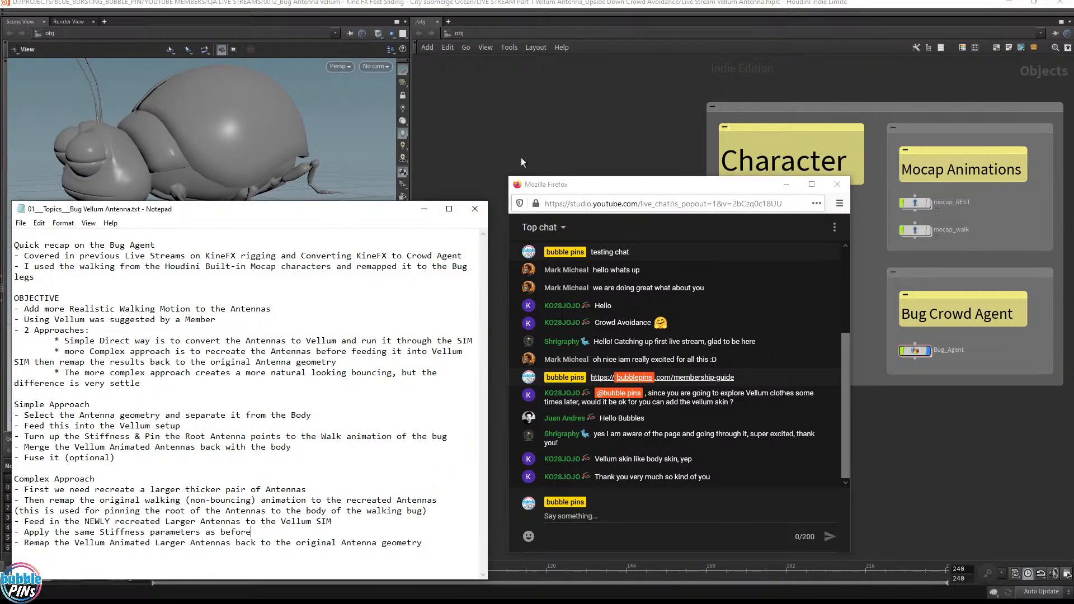
{"action": "left_click", "coordinate": [613, 123]}
{"action": "middle_click_drag", "start_coordinate": [656, 186], "coordinate": [565, 116]}
{"action": "mouse_move", "coordinate": [683, 389]}
{"action": "middle_mouse_down"}
{"action": "mouse_move", "coordinate": [599, 410]}
{"action": "mouse_move", "coordinate": [581, 432]}
{"action": "middle_mouse_up"}
{"action": "mouse_move", "coordinate": [850, 379]}
{"action": "middle_mouse_down"}
{"action": "mouse_move", "coordinate": [759, 417]}
{"action": "mouse_move", "coordinate": [807, 397]}
{"action": "middle_mouse_up"}
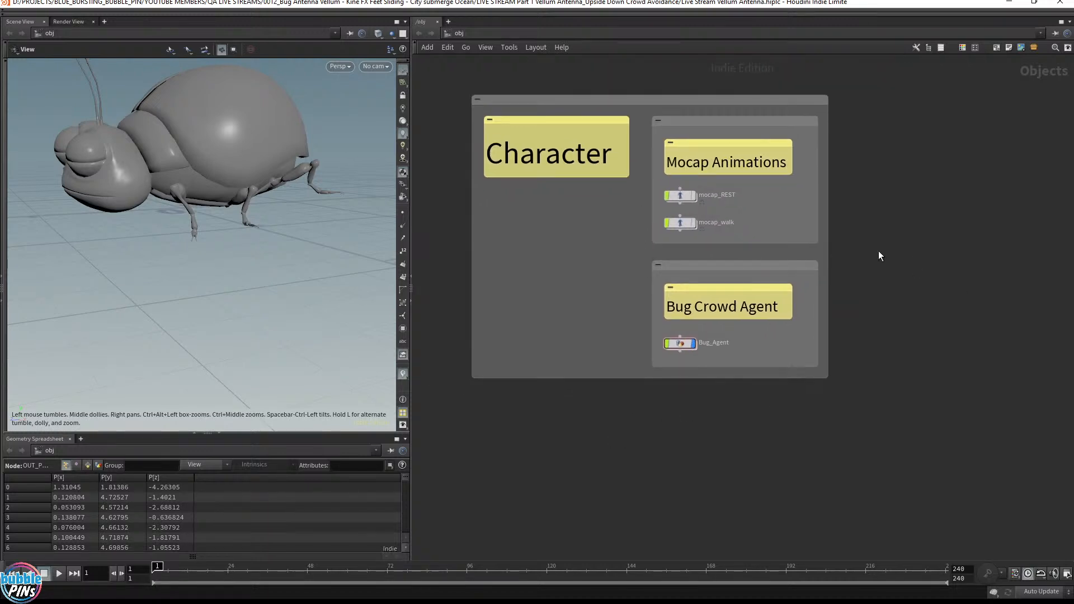
{"action": "left_click_drag", "start_coordinate": [358, 205], "coordinate": [309, 233]}
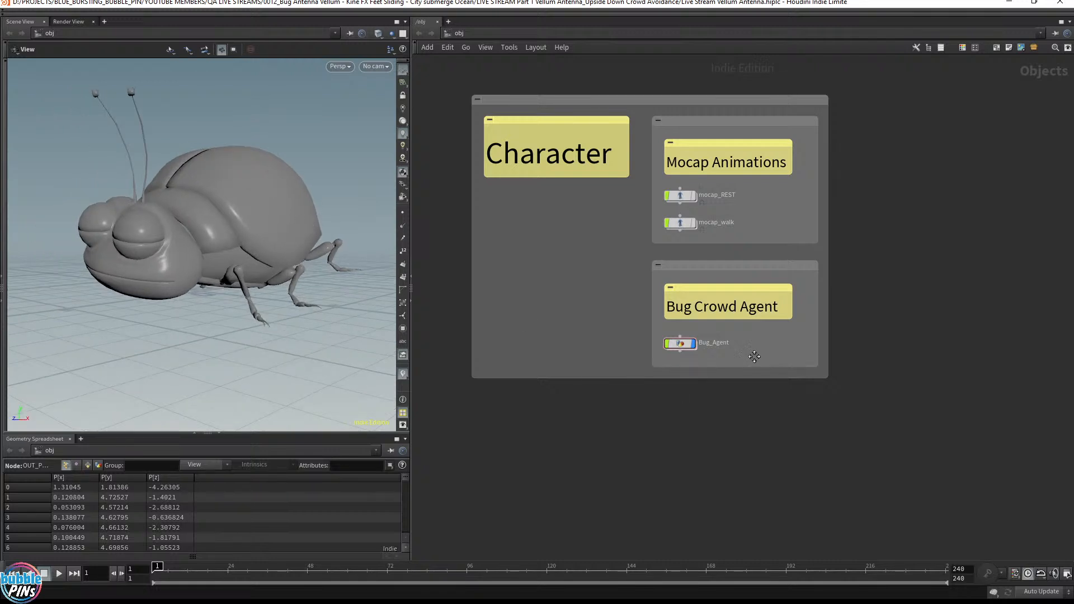
{"action": "middle_click_drag", "start_coordinate": [754, 356], "coordinate": [667, 361]}
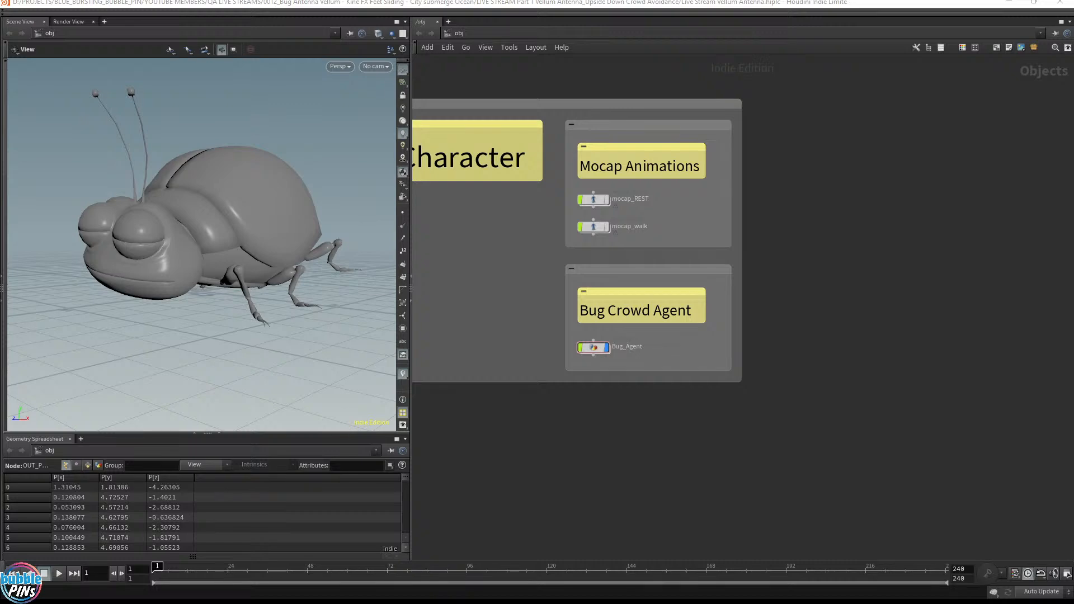
- Bring up the Bubblepins membership page, find the Kine FX rigging and retargeting post, and move the browser away again
{"action": "mouse_move", "coordinate": [1073, 55]}
{"action": "left_mouse_down"}
{"action": "mouse_move", "coordinate": [1073, 117]}
{"action": "mouse_move", "coordinate": [877, 114]}
{"action": "mouse_move", "coordinate": [901, 87]}
{"action": "mouse_move", "coordinate": [1073, 85]}
{"action": "mouse_move", "coordinate": [1073, 62]}
{"action": "left_mouse_up"}
{"action": "left_click_drag", "start_coordinate": [1073, 61], "coordinate": [626, 71]}
{"action": "scroll", "coordinate": [364, 309], "scroll_direction": "down", "scroll_amount": 5}
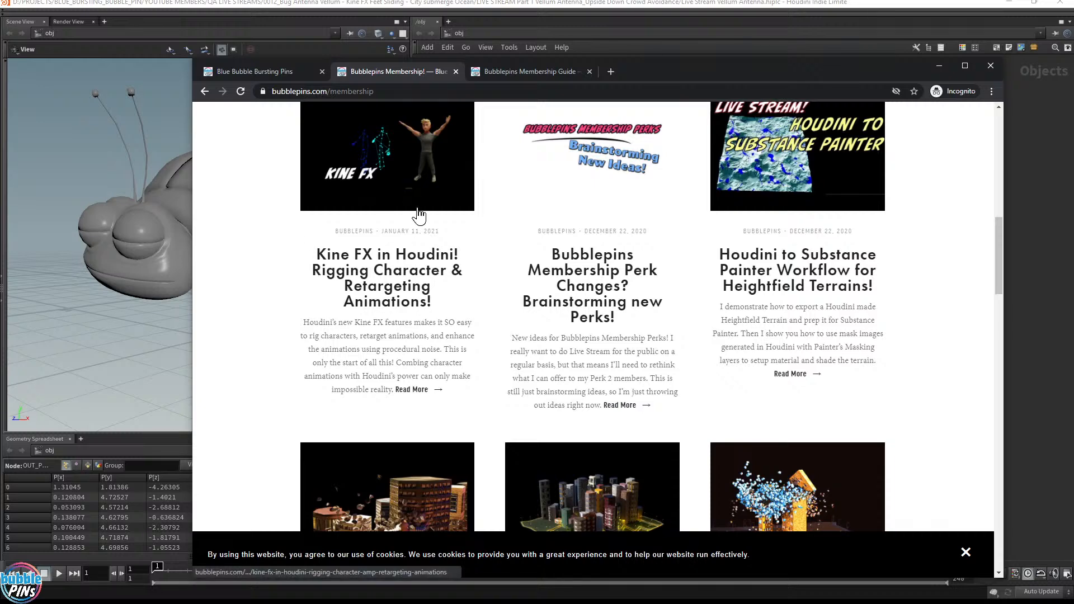
{"action": "scroll", "coordinate": [419, 215], "scroll_direction": "up", "scroll_amount": 2}
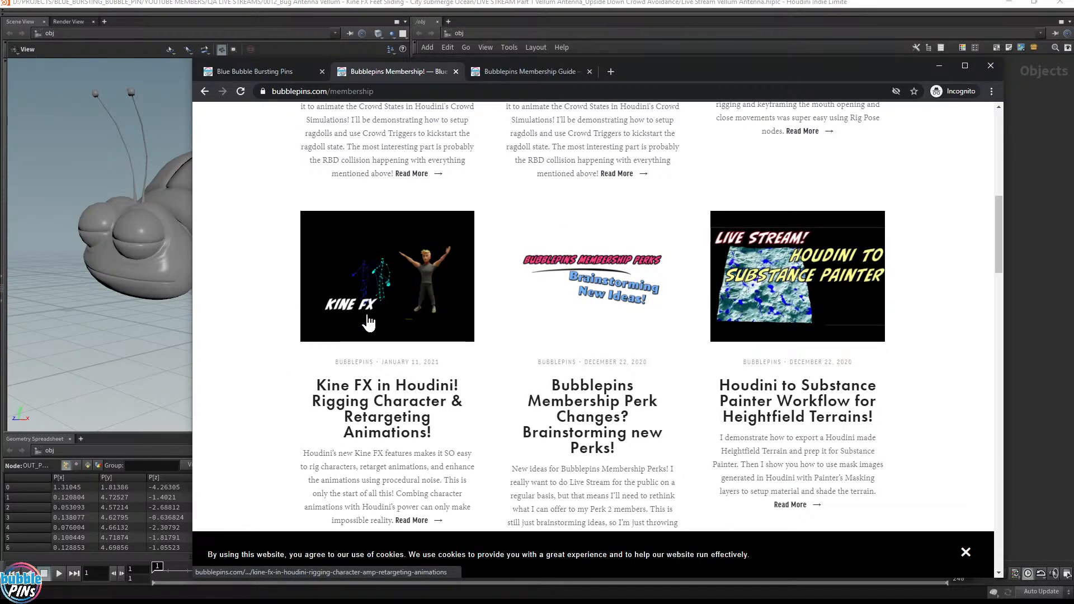
{"action": "left_click_drag", "start_coordinate": [642, 72], "coordinate": [1073, 30]}
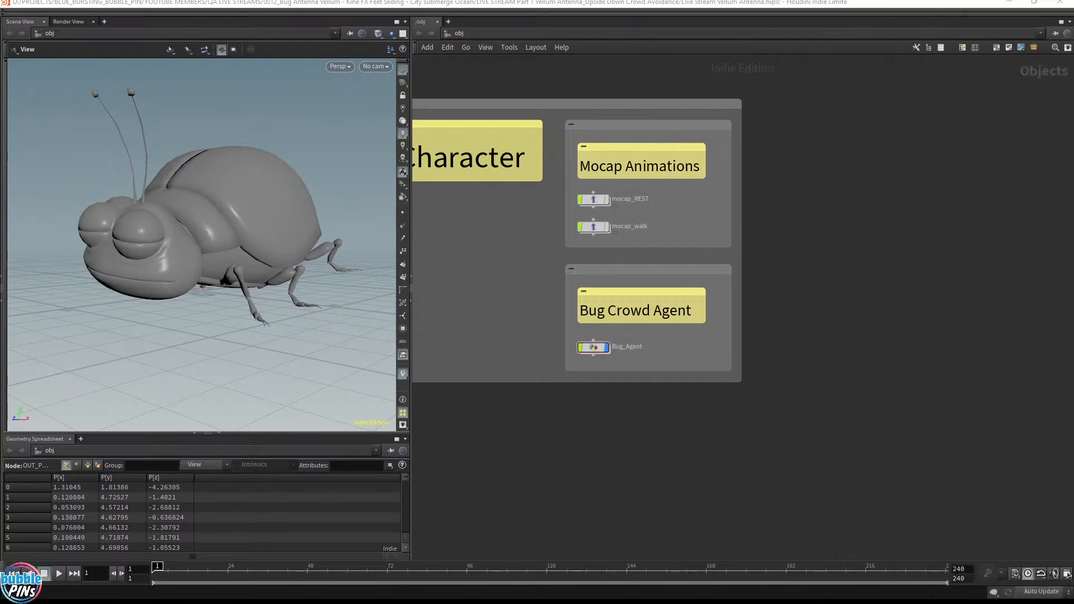
- Go inside the Bug_Agent object, play the bug's walk from the Testing Rig output and rewind to the first frame
{"action": "scroll", "coordinate": [645, 342], "scroll_direction": "up", "scroll_amount": 3}
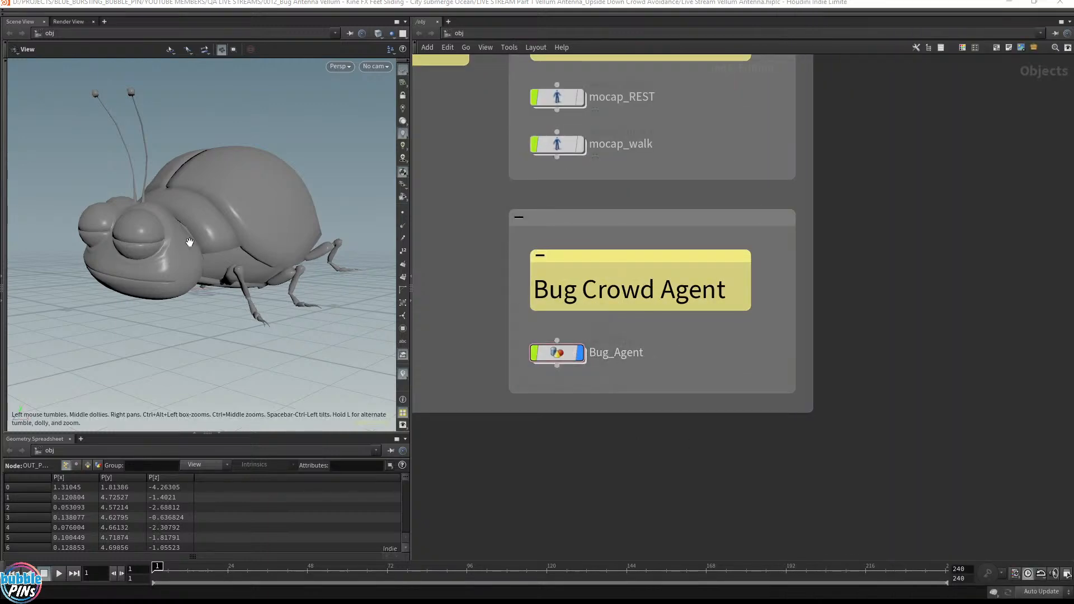
{"action": "double_click", "coordinate": [550, 354]}
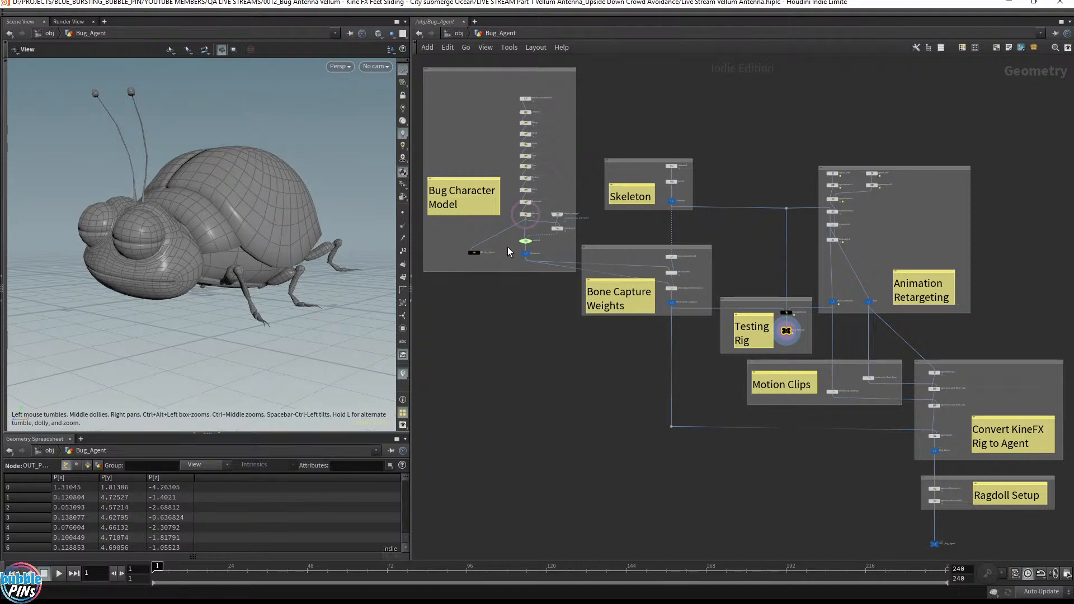
{"action": "scroll", "coordinate": [808, 353], "scroll_direction": "up", "scroll_amount": 5}
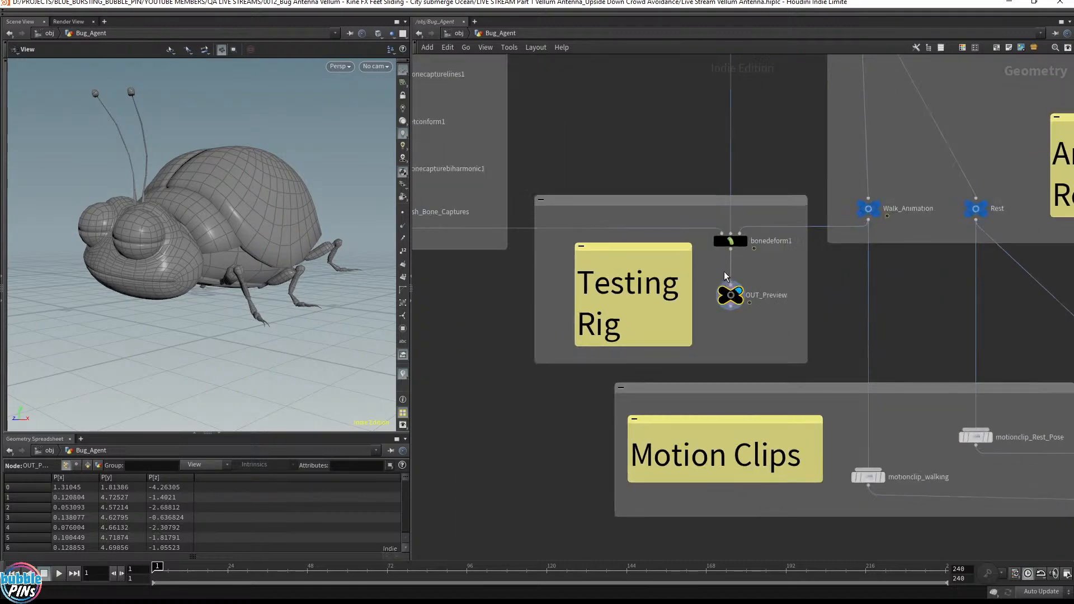
{"action": "key", "text": "Up"}
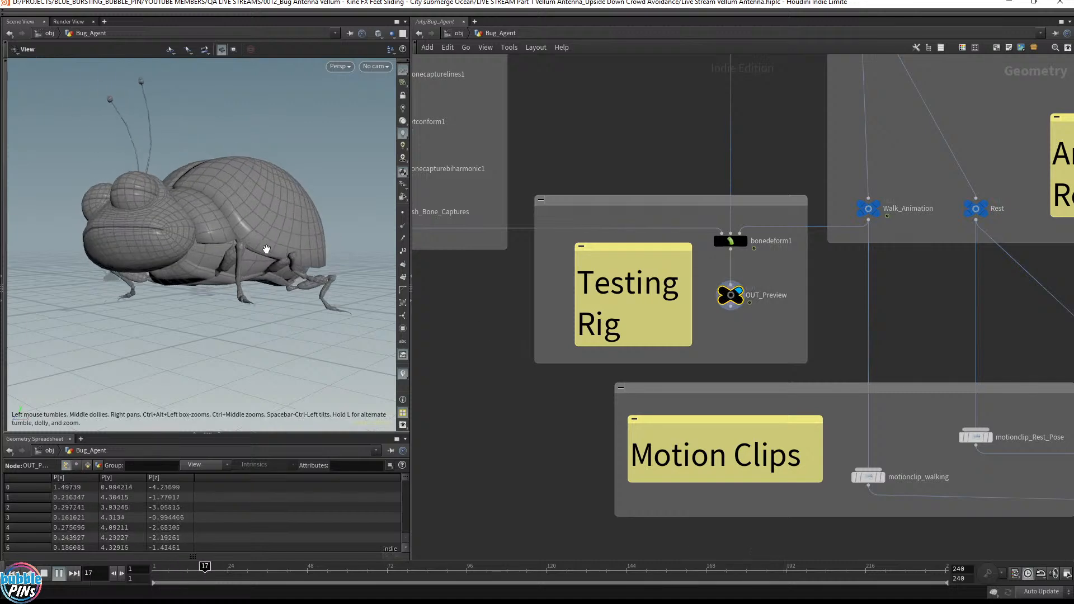
{"action": "left_click_drag", "start_coordinate": [204, 230], "coordinate": [320, 213]}
{"action": "right_click_drag", "start_coordinate": [320, 213], "coordinate": [285, 268]}
{"action": "key", "text": "ctrl+Up"}
- Display the agent_walk node in the Animation Retargeting section and frame the walking human figure
{"action": "middle_click_drag", "start_coordinate": [657, 116], "coordinate": [542, 335]}
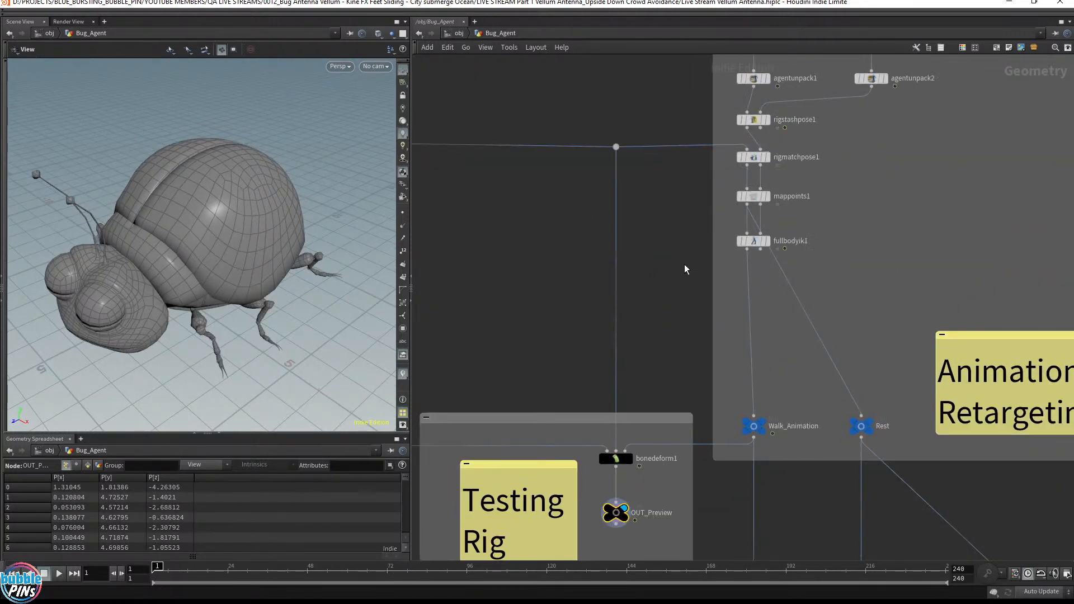
{"action": "middle_click_drag", "start_coordinate": [772, 88], "coordinate": [601, 306]}
{"action": "middle_click_drag", "start_coordinate": [663, 266], "coordinate": [665, 218]}
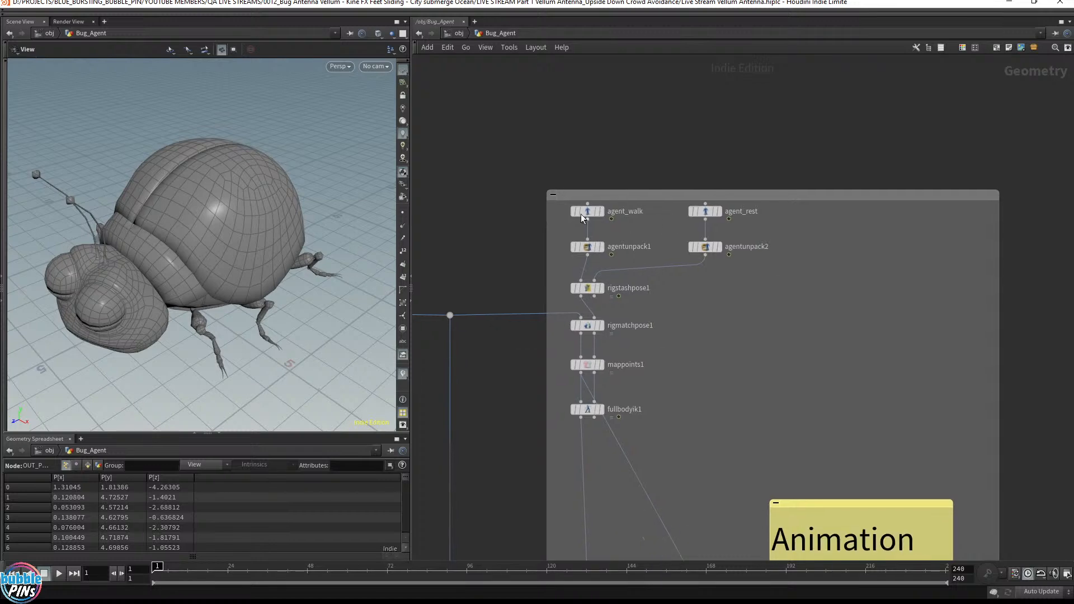
{"action": "left_click", "coordinate": [594, 215]}
{"action": "left_click_drag", "start_coordinate": [210, 314], "coordinate": [170, 280]}
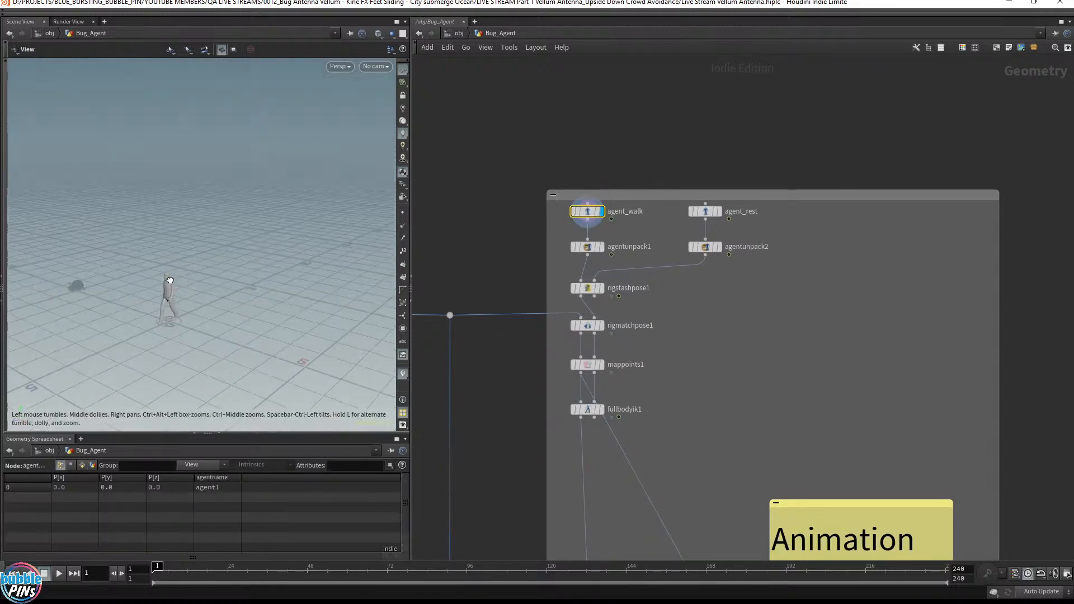
{"action": "middle_click_drag", "start_coordinate": [152, 289], "coordinate": [475, 271]}
{"action": "left_click_drag", "start_coordinate": [347, 257], "coordinate": [334, 223]}
{"action": "right_click_drag", "start_coordinate": [333, 223], "coordinate": [349, 197]}
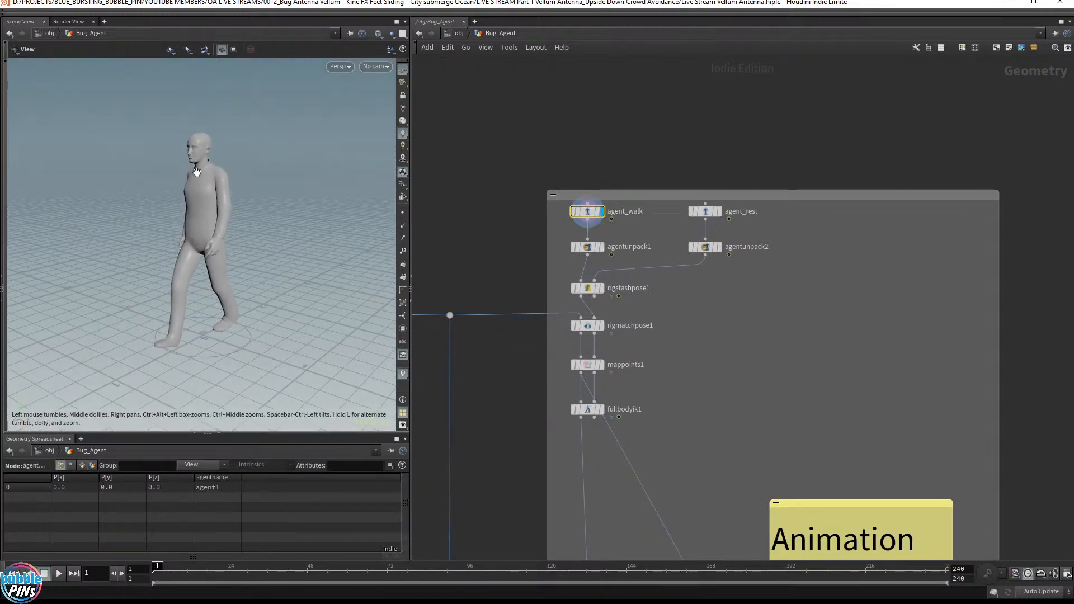
- Show the Characters shelf with its mocap bipeds, hide the shelves again and play the human walk animation
{"action": "left_click", "coordinate": [35, 14]}
{"action": "left_click", "coordinate": [80, 25]}
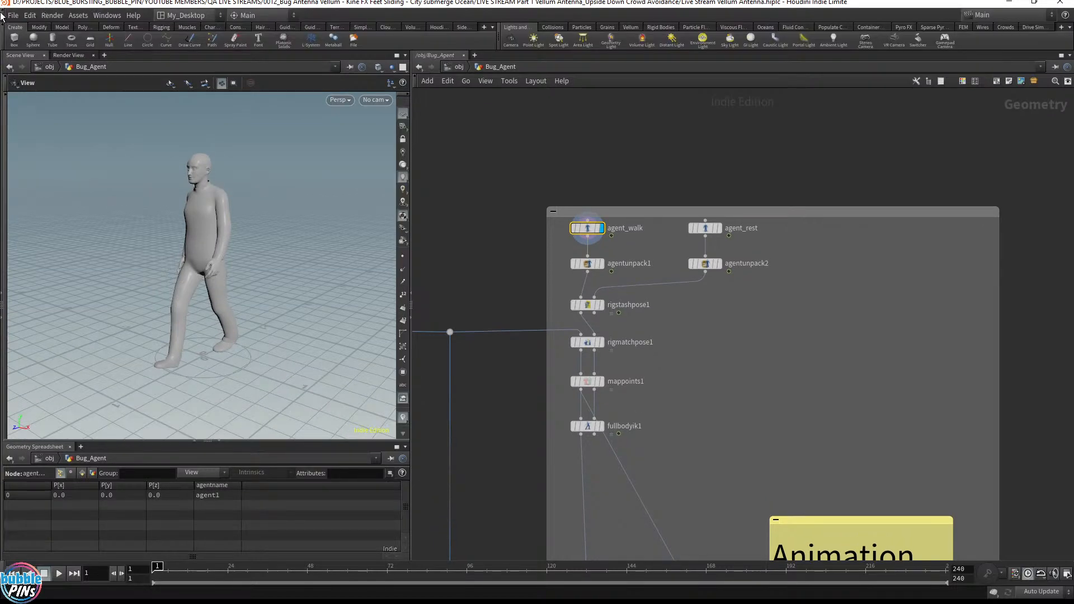
{"action": "left_click", "coordinate": [211, 17]}
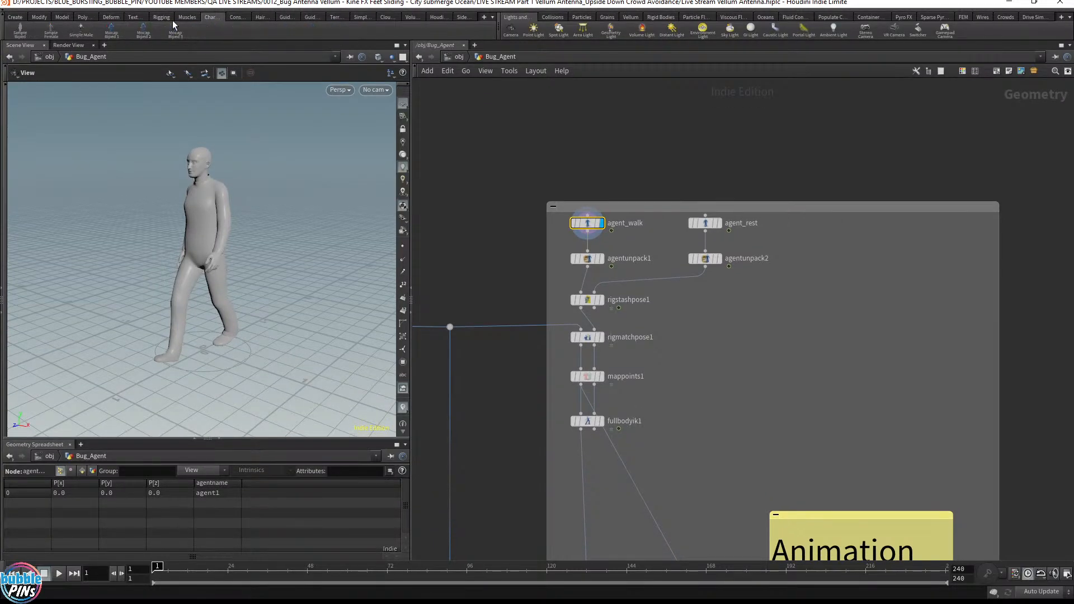
{"action": "left_click", "coordinate": [3, 26]}
{"action": "key", "text": "Up"}
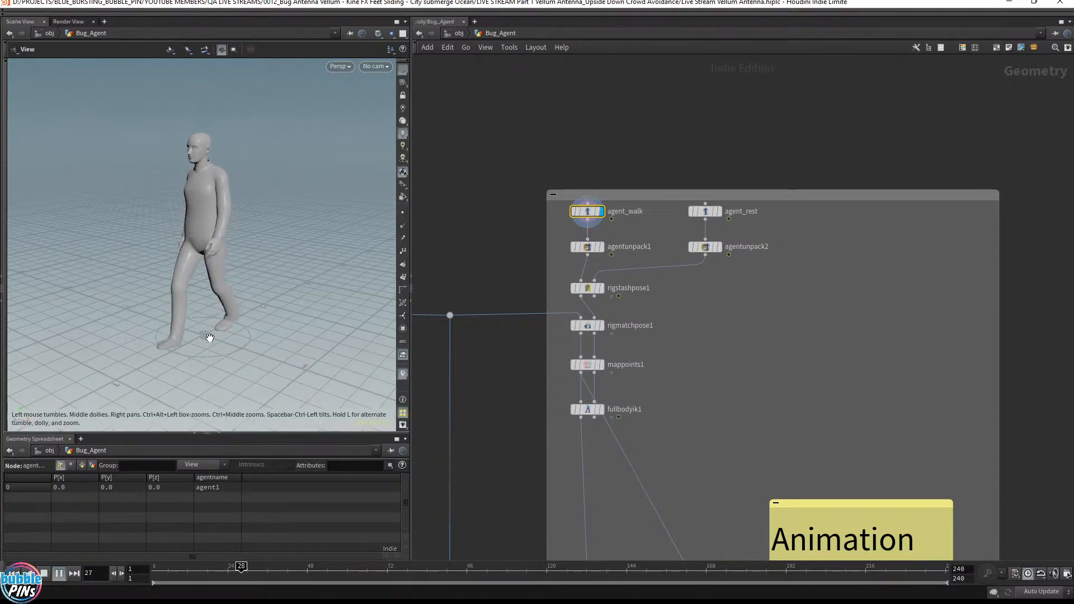
{"action": "key", "text": "Up"}
- Display the OUT_Preview node in the Testing Rig section and play the retargeted walk on the bug
{"action": "middle_click_drag", "start_coordinate": [504, 269], "coordinate": [551, 61]}
{"action": "middle_click_drag", "start_coordinate": [512, 282], "coordinate": [617, 80]}
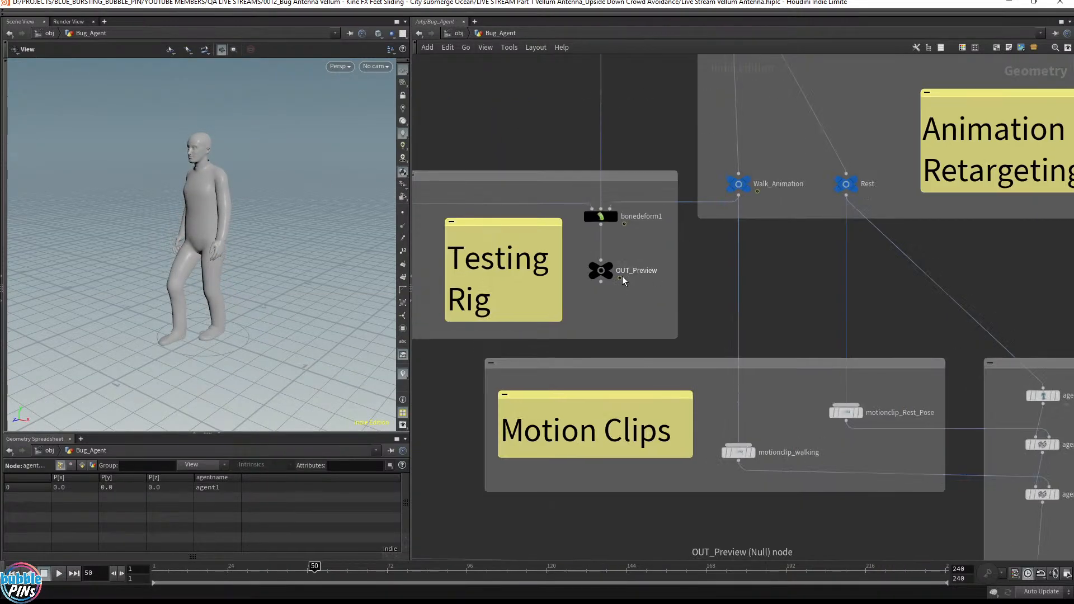
{"action": "left_click", "coordinate": [609, 268]}
{"action": "left_click", "coordinate": [607, 272]}
{"action": "middle_click_drag", "start_coordinate": [283, 215], "coordinate": [101, 252]}
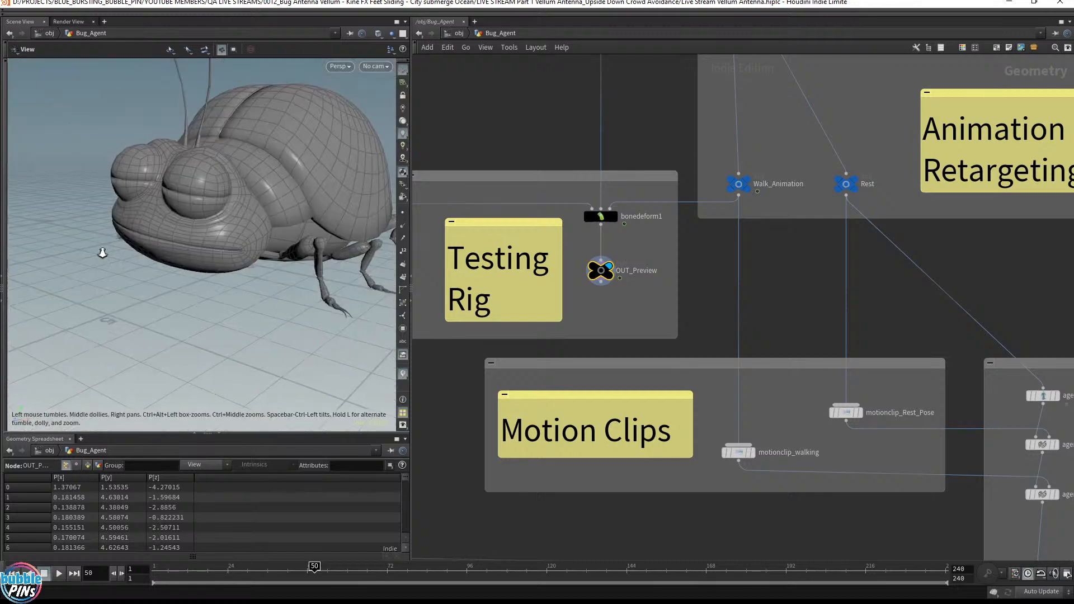
{"action": "left_click_drag", "start_coordinate": [101, 252], "coordinate": [271, 271]}
{"action": "key", "text": "Up"}
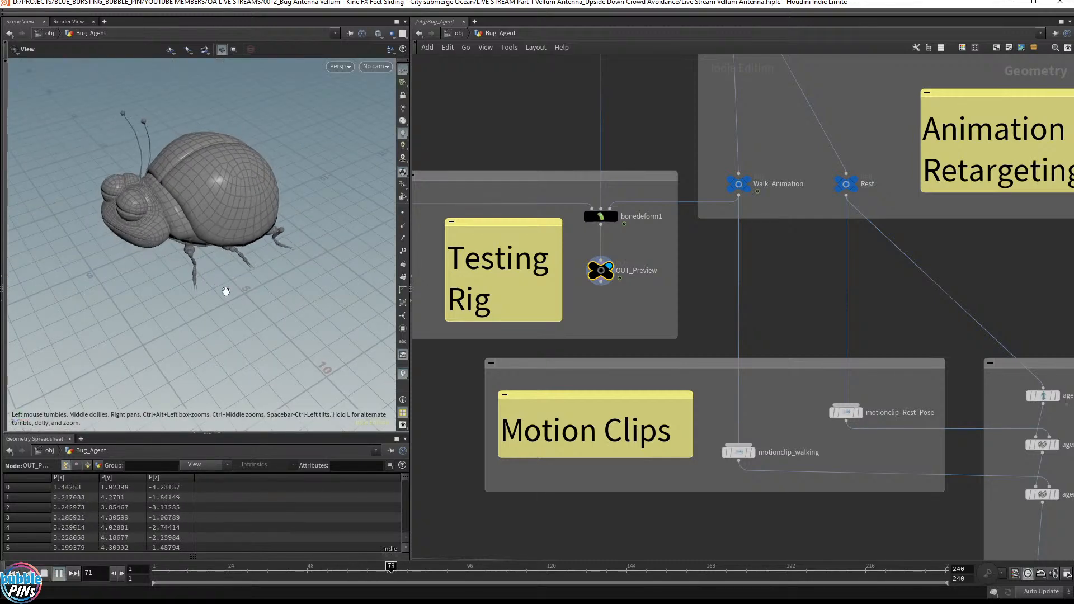
{"action": "key", "text": "Up"}
- Display the mappoints1 node in the Animation Retargeting section and activate its Map Points tool in the viewport
{"action": "middle_click_drag", "start_coordinate": [648, 145], "coordinate": [587, 344]}
{"action": "middle_click_drag", "start_coordinate": [691, 244], "coordinate": [675, 325]}
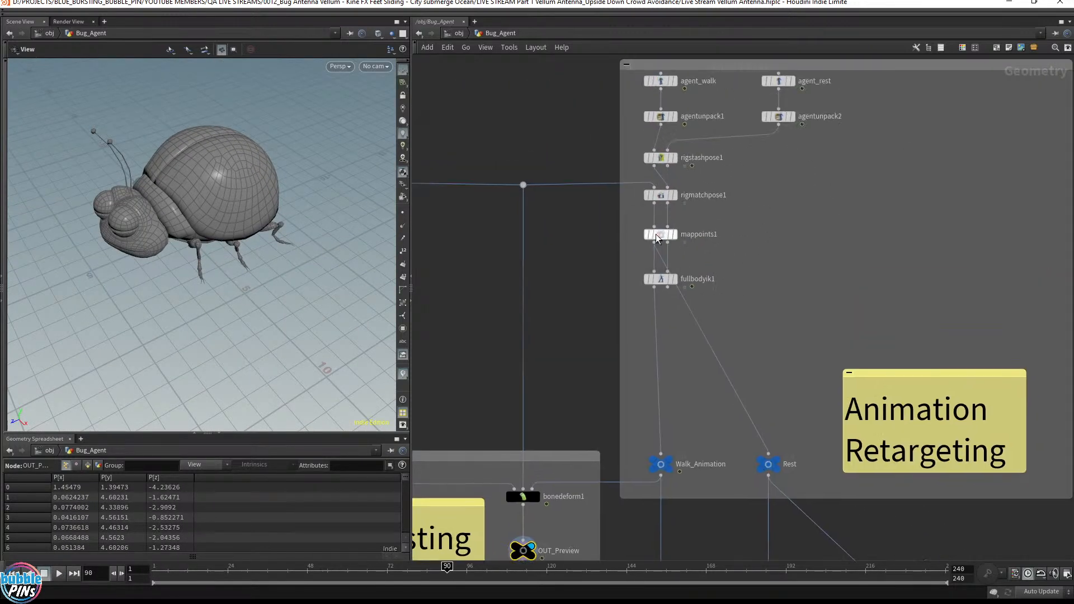
{"action": "left_click", "coordinate": [674, 234]}
{"action": "left_click", "coordinate": [663, 235]}
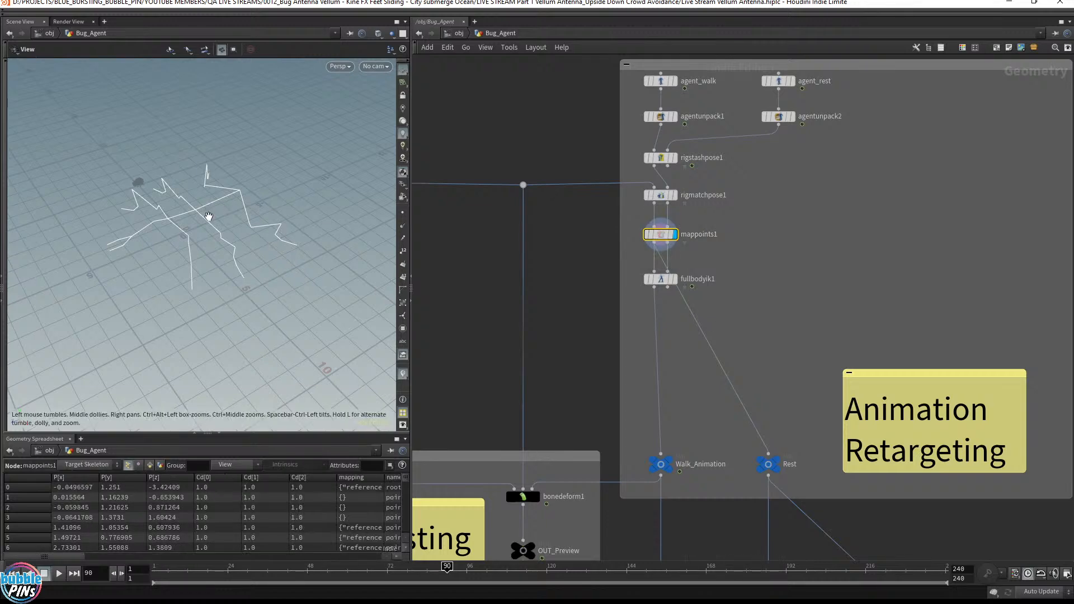
{"action": "key", "text": "Return"}
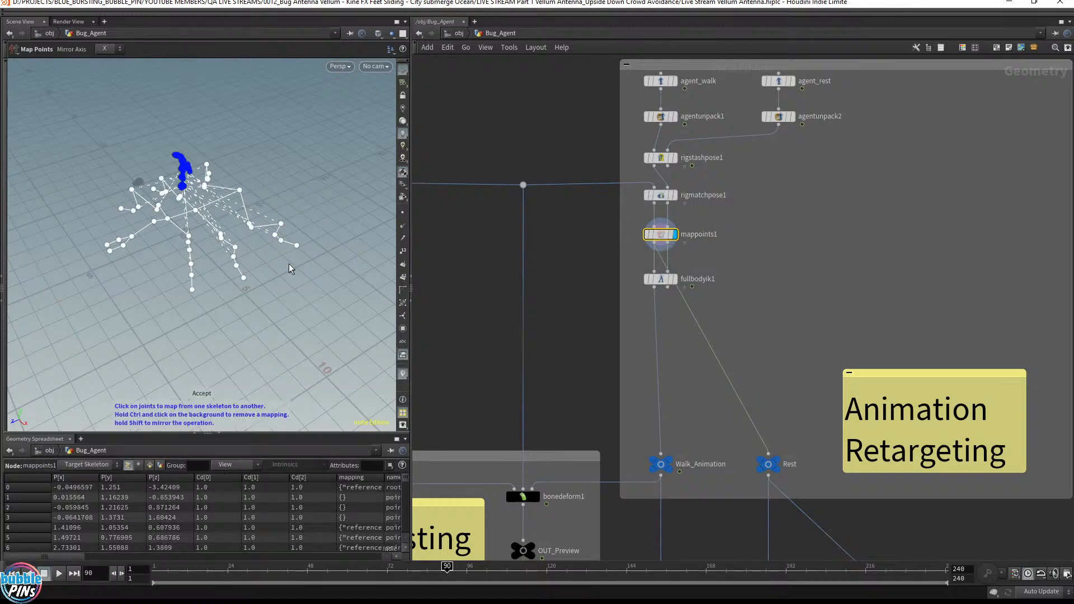
- Collapse the geometry spreadsheet to enlarge the viewport and examine the joint mappings between the human and bug skeletons
{"action": "left_click_drag", "start_coordinate": [289, 264], "coordinate": [186, 229], "text": "alt"}
{"action": "scroll", "coordinate": [328, 227], "scroll_direction": "up", "scroll_amount": 4}
{"action": "left_click_drag", "start_coordinate": [240, 267], "coordinate": [321, 250], "text": "alt"}
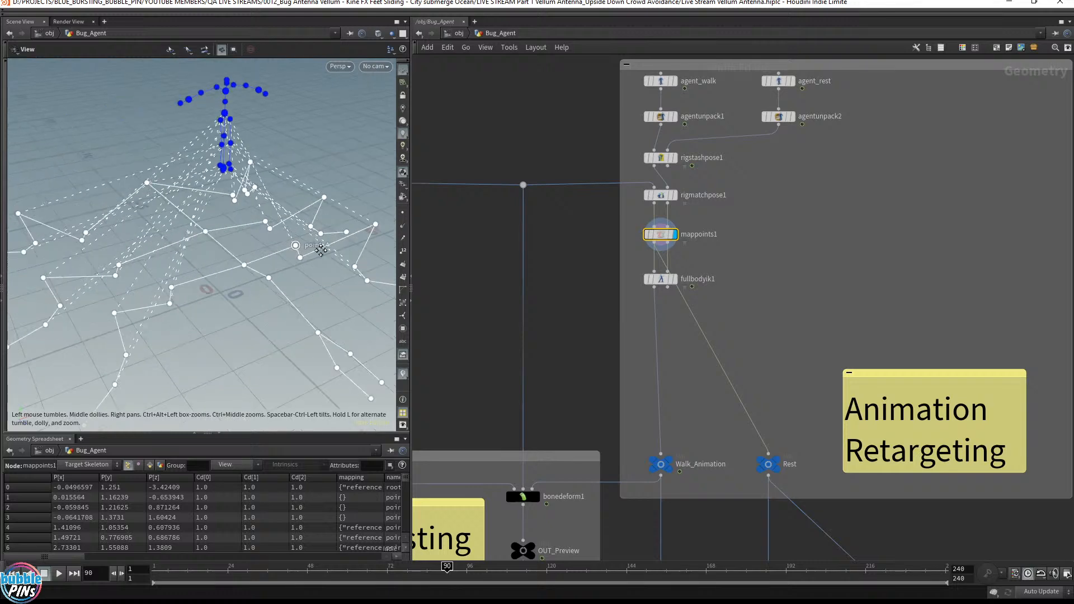
{"action": "left_click", "coordinate": [219, 433]}
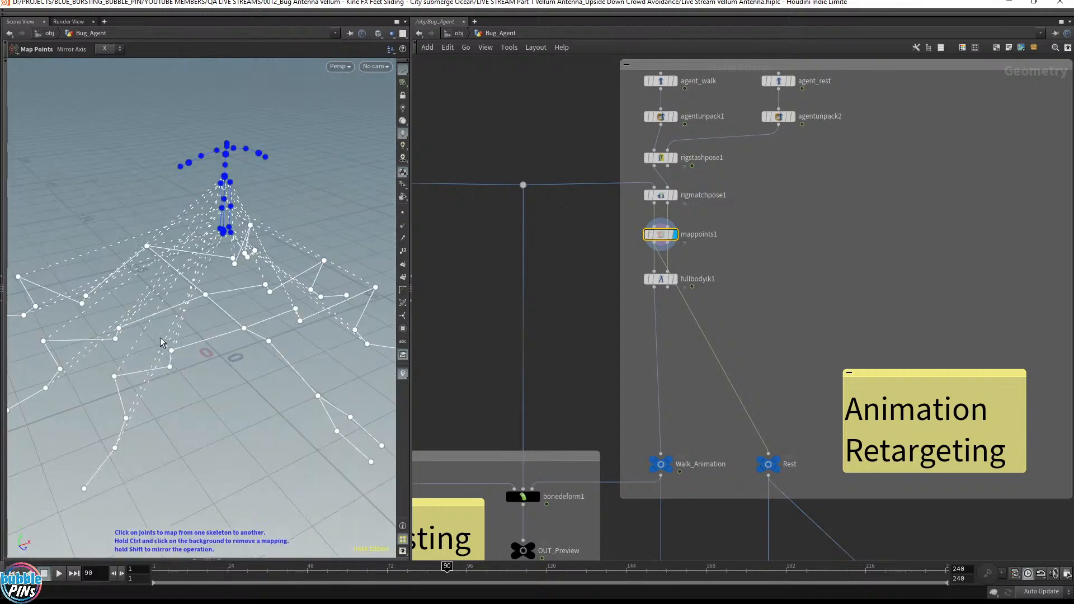
{"action": "left_click_drag", "start_coordinate": [162, 343], "coordinate": [226, 419], "text": "alt"}
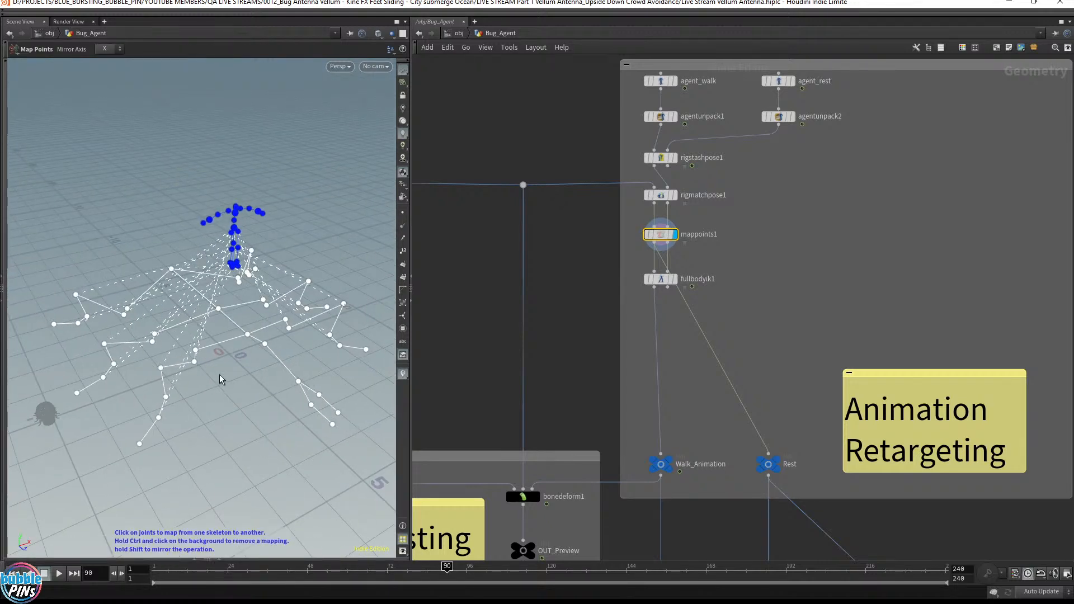
{"action": "left_click_drag", "start_coordinate": [234, 243], "coordinate": [256, 190], "text": "alt"}
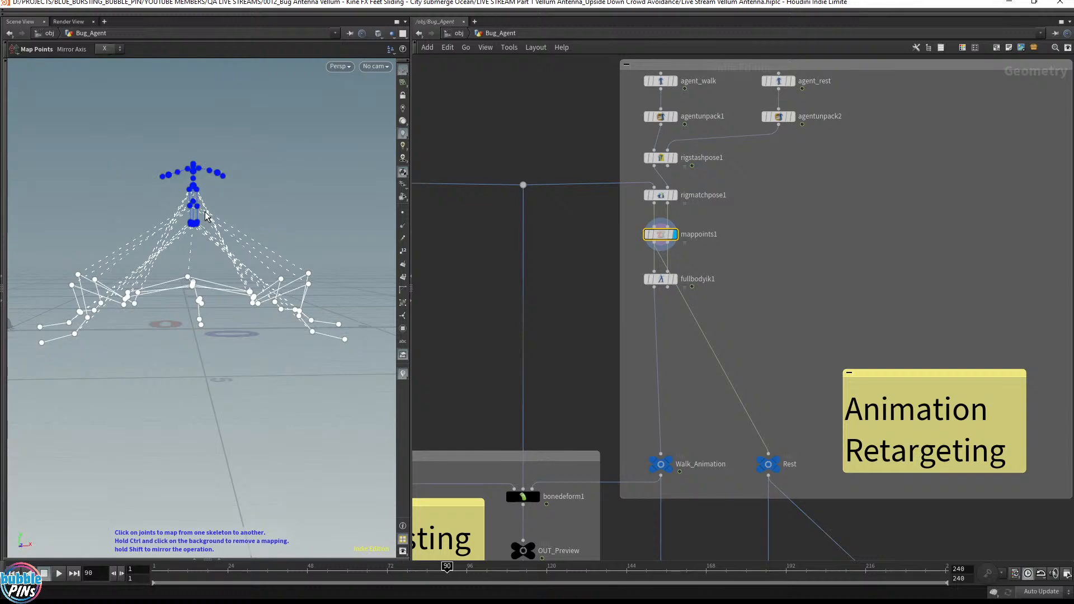
{"action": "left_click_drag", "start_coordinate": [208, 217], "coordinate": [251, 235], "text": "alt"}
{"action": "right_click_drag", "start_coordinate": [252, 235], "coordinate": [371, 207], "text": "alt"}
{"action": "left_click_drag", "start_coordinate": [372, 207], "coordinate": [294, 202], "text": "alt"}
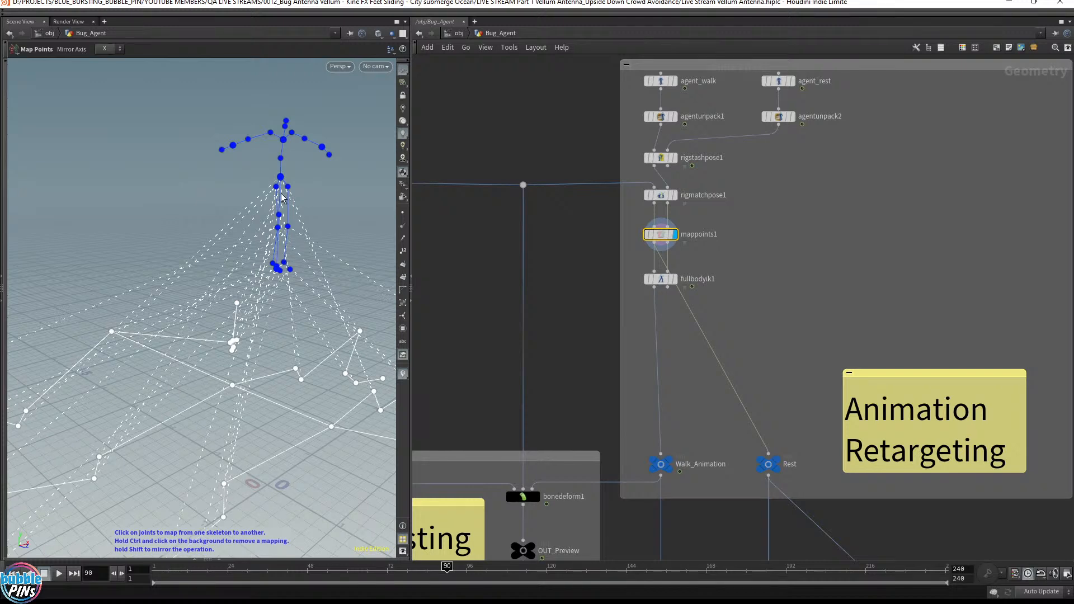
- Leave the Map Points tool, display the OUT_Preview node in the Testing Rig section and play the bug's retargeted walk, then rewind it
{"action": "key", "text": "Escape"}
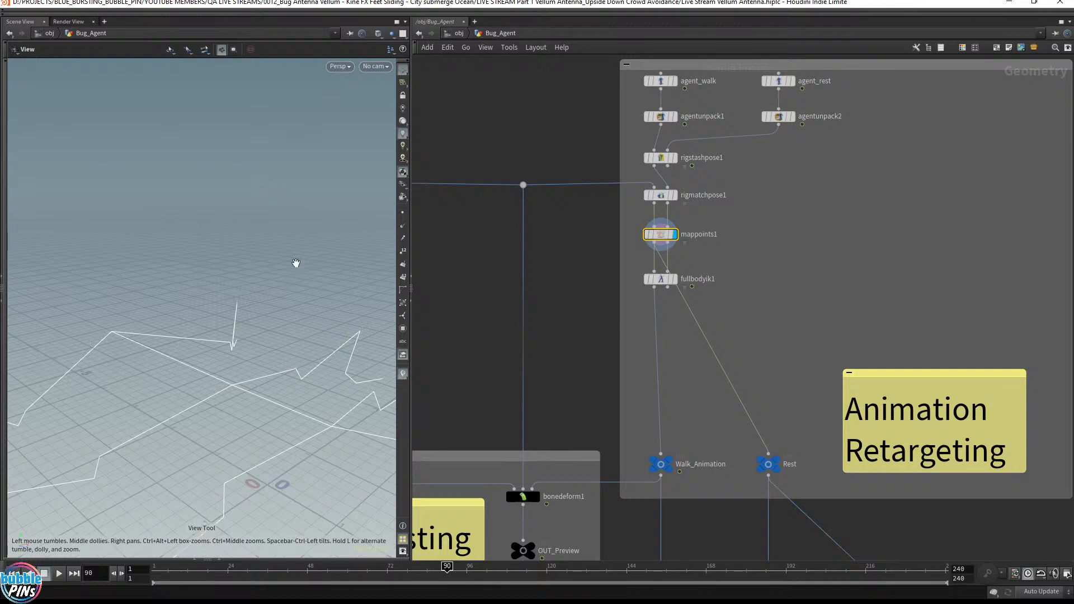
{"action": "left_click_drag", "start_coordinate": [320, 293], "coordinate": [190, 328]}
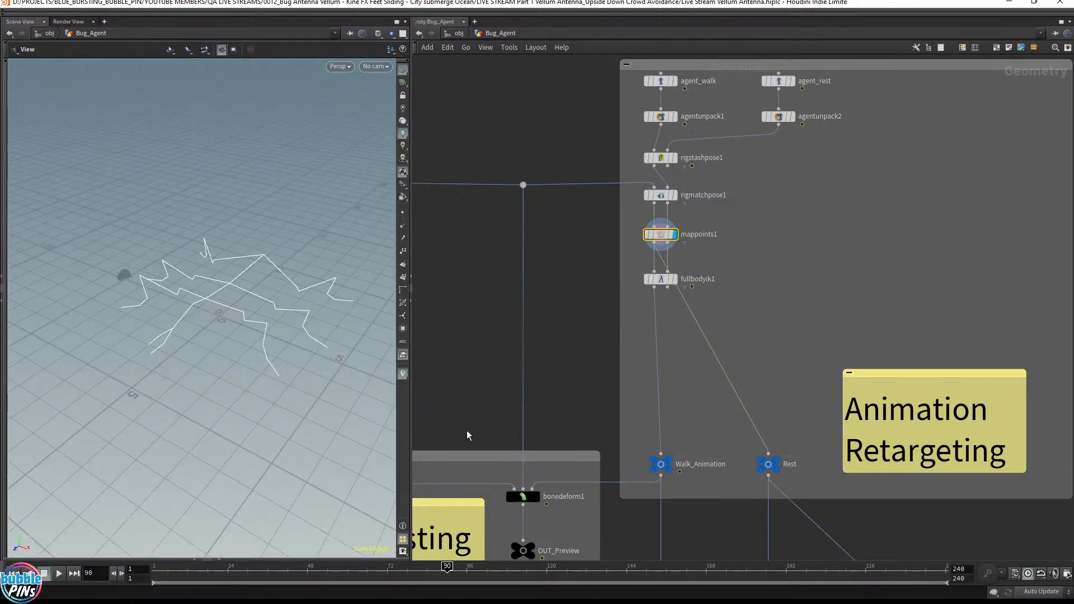
{"action": "middle_click_drag", "start_coordinate": [536, 473], "coordinate": [538, 272]}
{"action": "left_click", "coordinate": [538, 347]}
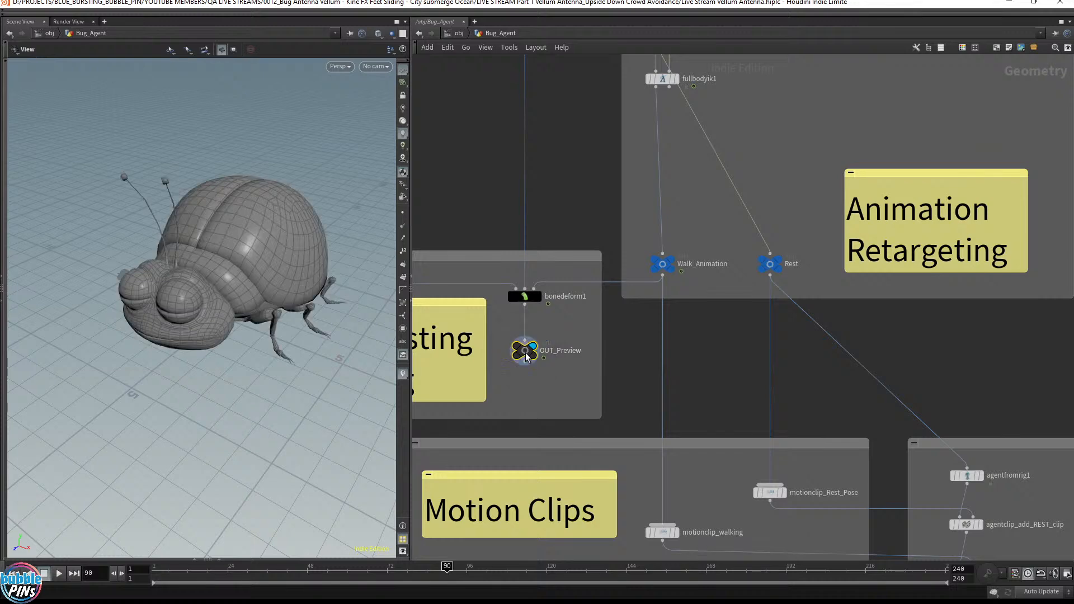
{"action": "key", "text": "Up"}
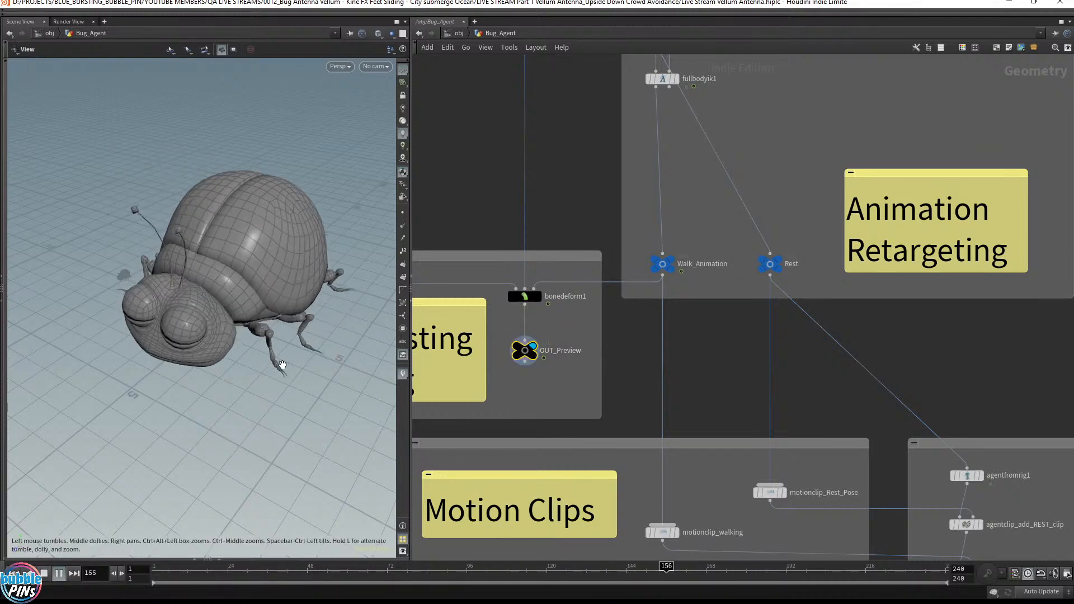
{"action": "key", "text": "ctrl+Up"}
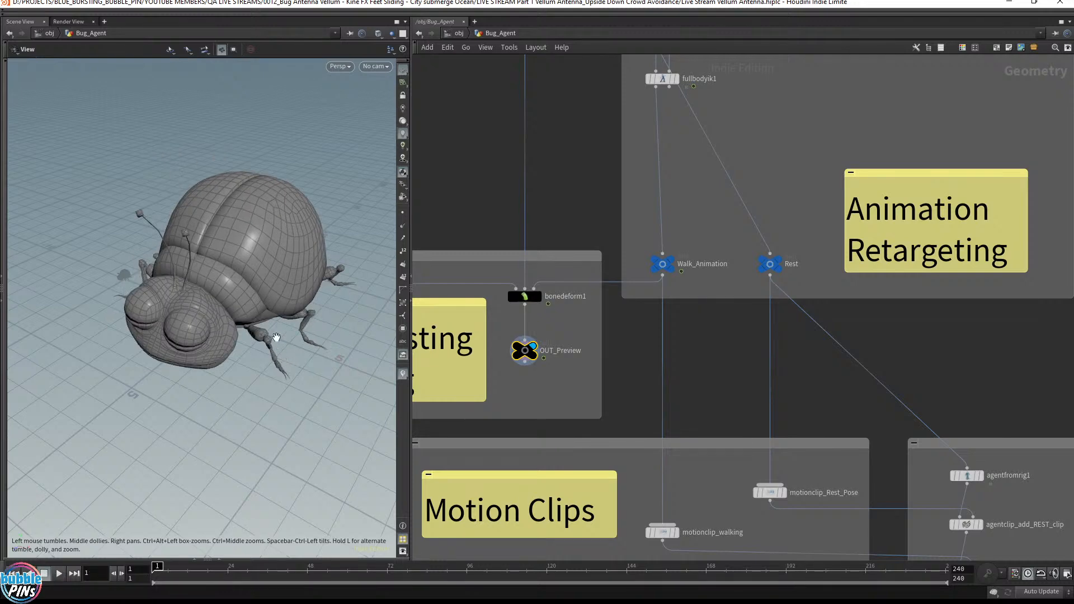
- Replay the bug's walk cycle from a low side view and from a distance, then return to the first frame
{"action": "left_click_drag", "start_coordinate": [275, 337], "coordinate": [247, 299]}
{"action": "key", "text": "Up"}
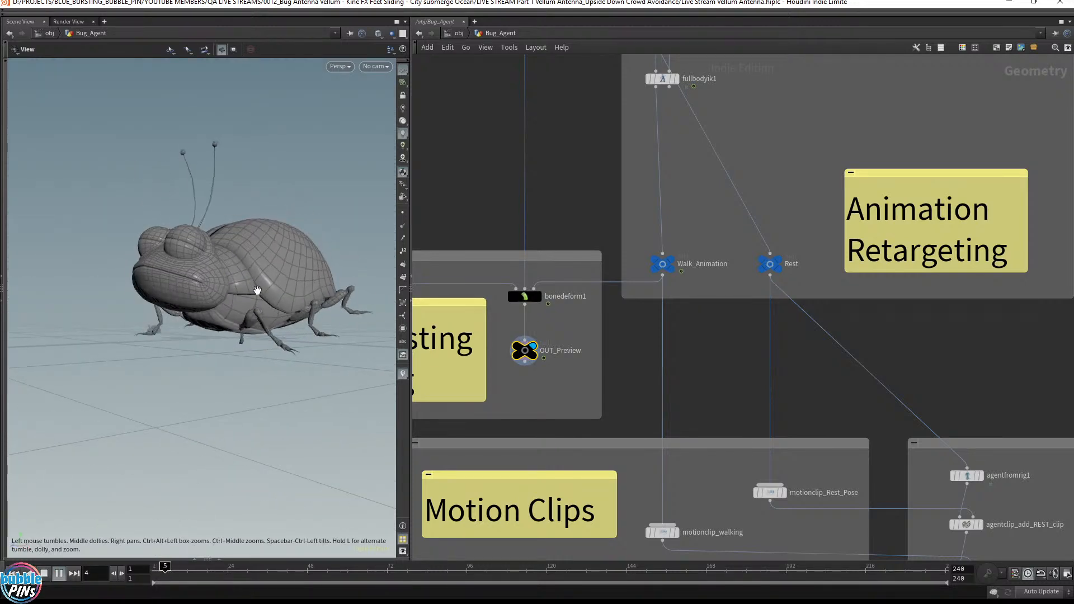
{"action": "middle_click_drag", "start_coordinate": [295, 319], "coordinate": [99, 353]}
{"action": "left_click_drag", "start_coordinate": [99, 352], "coordinate": [240, 402]}
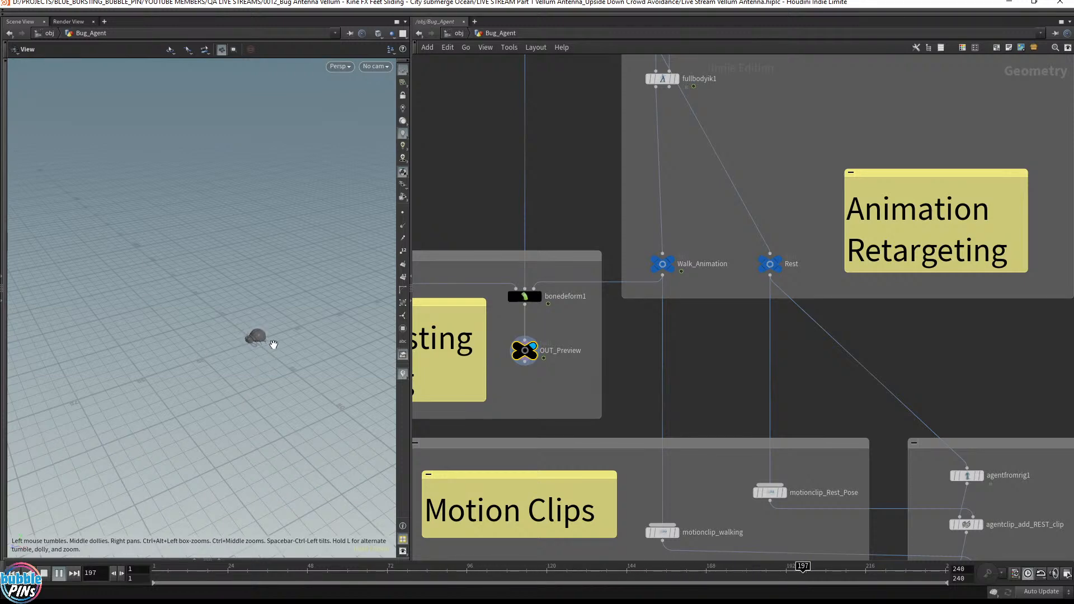
{"action": "key", "text": "ctrl+Up"}
{"action": "middle_click_drag", "start_coordinate": [226, 360], "coordinate": [539, 339]}
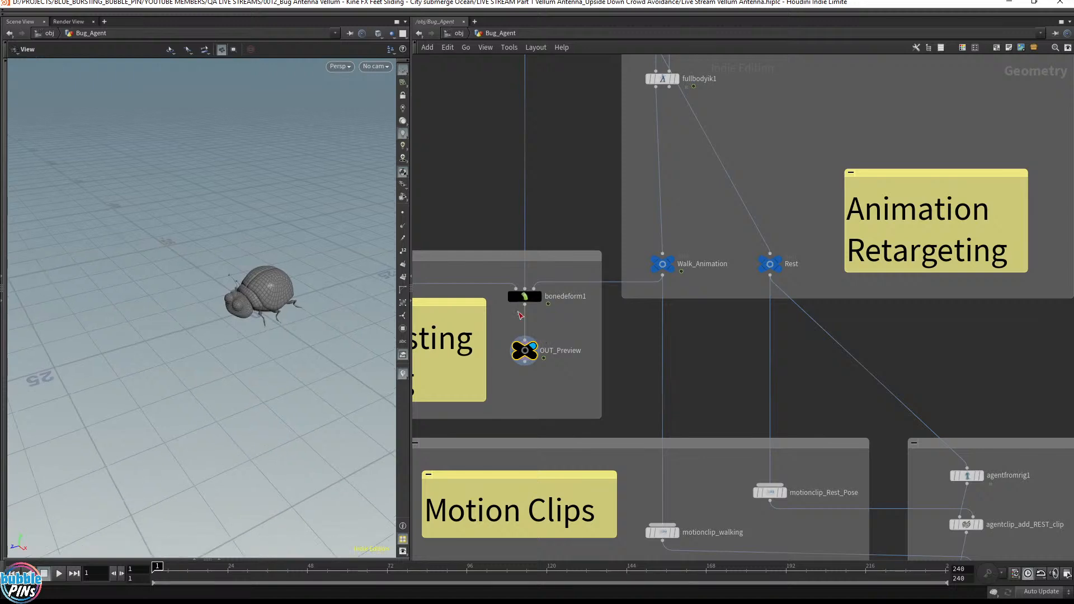
- Review the whole Bug_Agent network layout, then return to the object level with free space below the Bug Crowd Agent section
{"action": "scroll", "coordinate": [477, 222], "scroll_direction": "down", "scroll_amount": 2}
{"action": "middle_click_drag", "start_coordinate": [482, 195], "coordinate": [630, 197]}
{"action": "scroll", "coordinate": [601, 167], "scroll_direction": "down", "scroll_amount": 5}
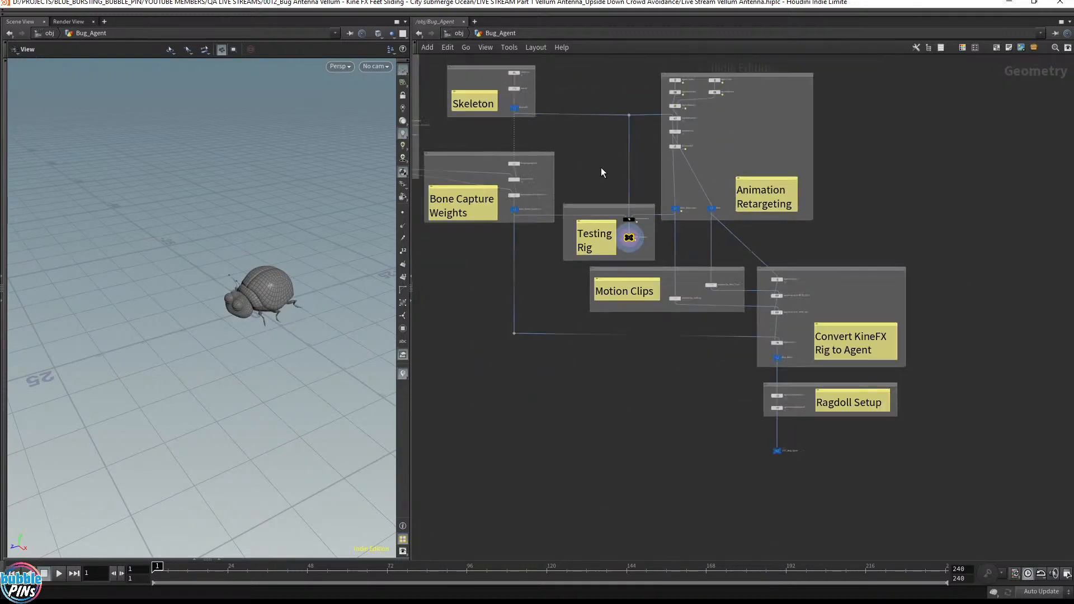
{"action": "middle_click_drag", "start_coordinate": [858, 206], "coordinate": [963, 279]}
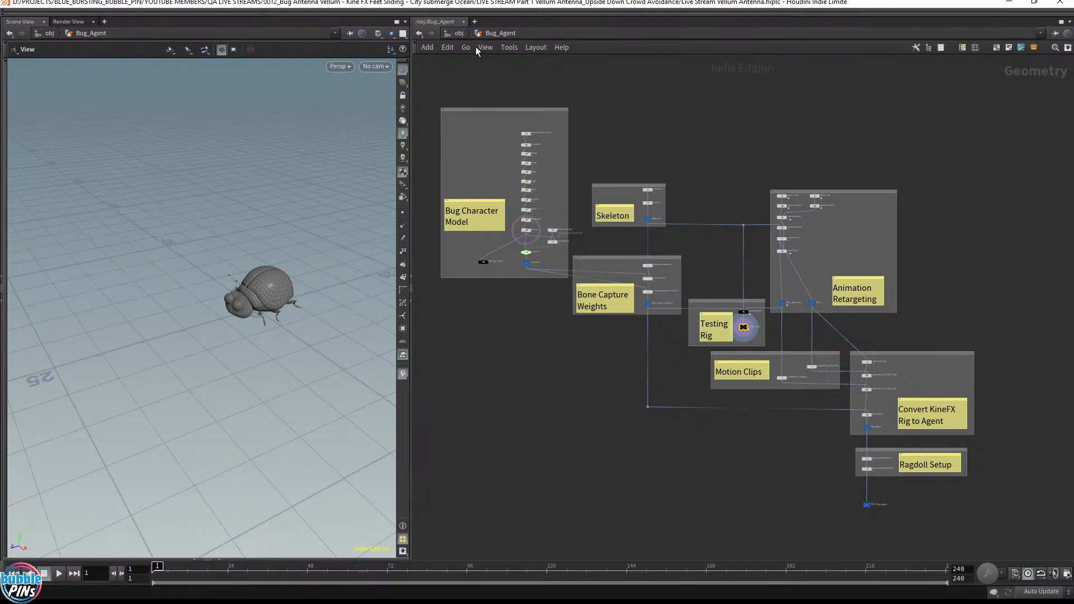
{"action": "left_click", "coordinate": [461, 36]}
{"action": "scroll", "coordinate": [806, 274], "scroll_direction": "down", "scroll_amount": 2}
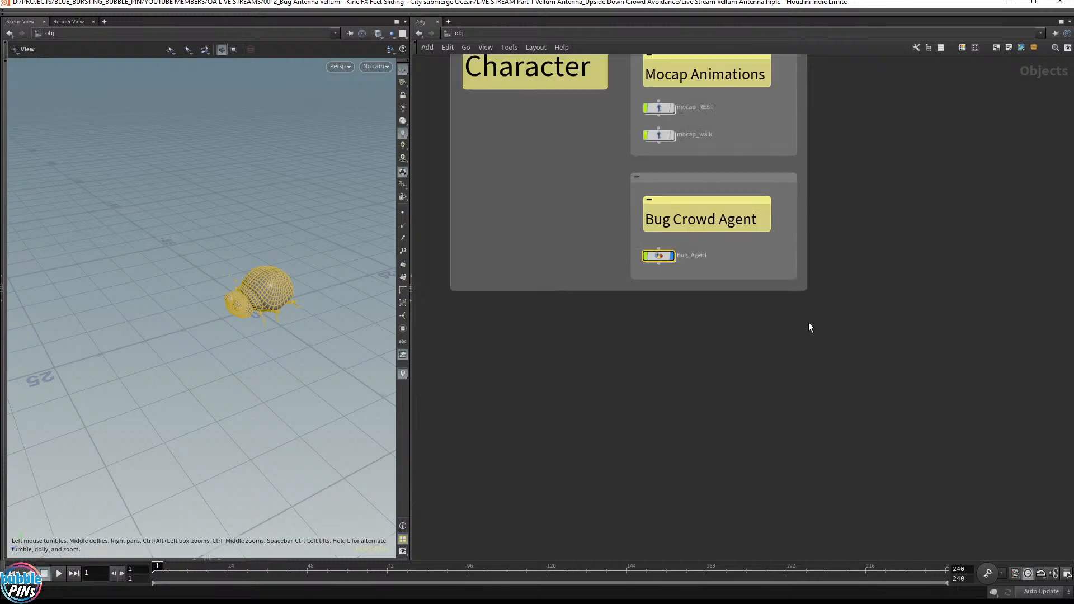
{"action": "middle_click_drag", "start_coordinate": [808, 322], "coordinate": [804, 271]}
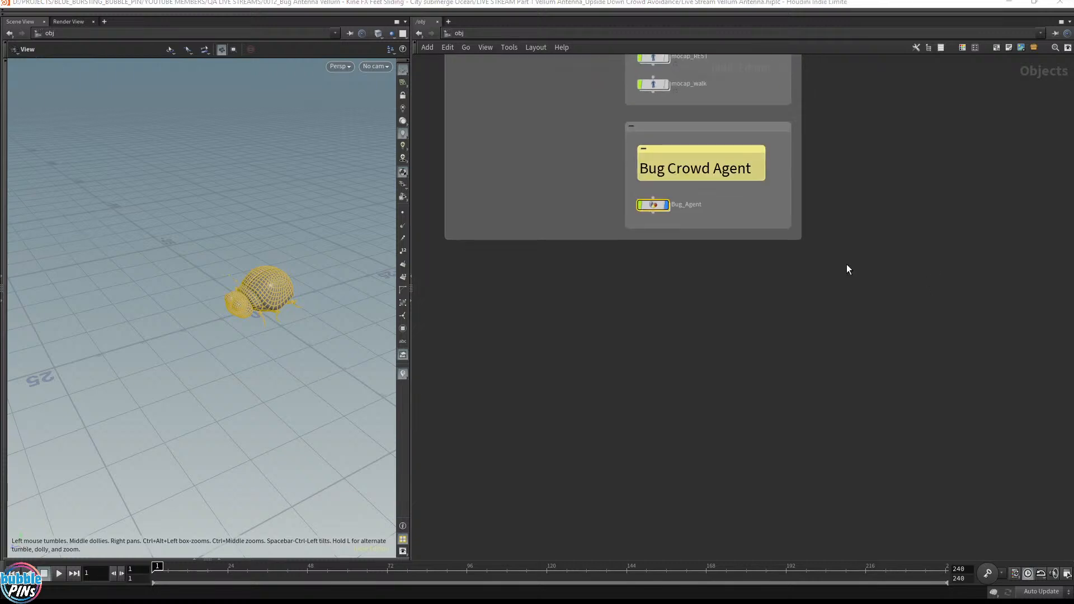
- Bring up the Bug Vellum Antenna notes and highlight the objective of adding more realistic walking motion to the antennas
{"action": "key", "text": "alt+Tab"}
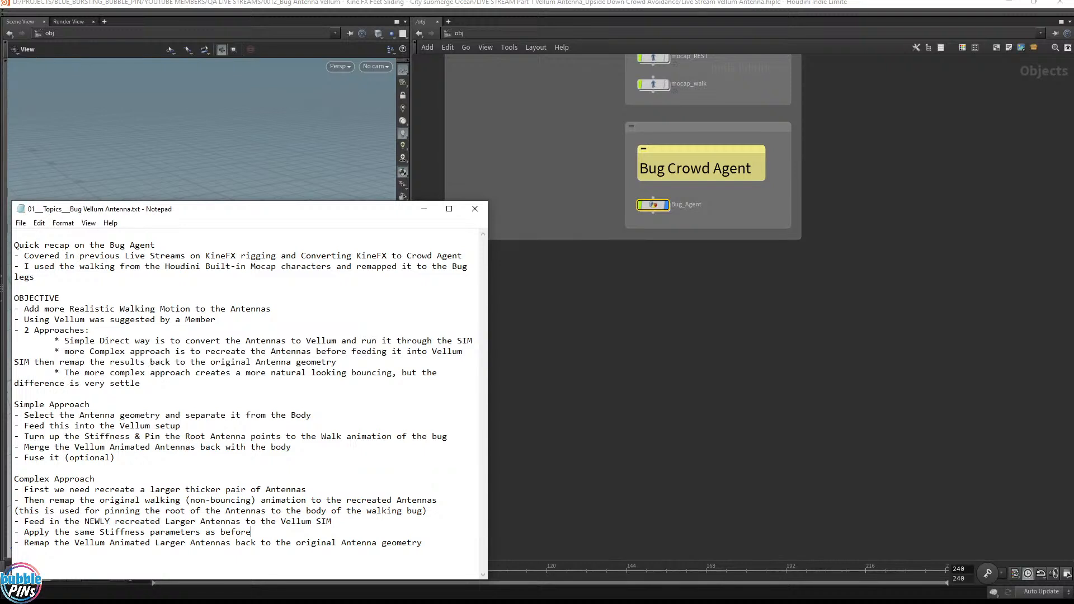
{"action": "left_click_drag", "start_coordinate": [272, 309], "coordinate": [3, 314]}
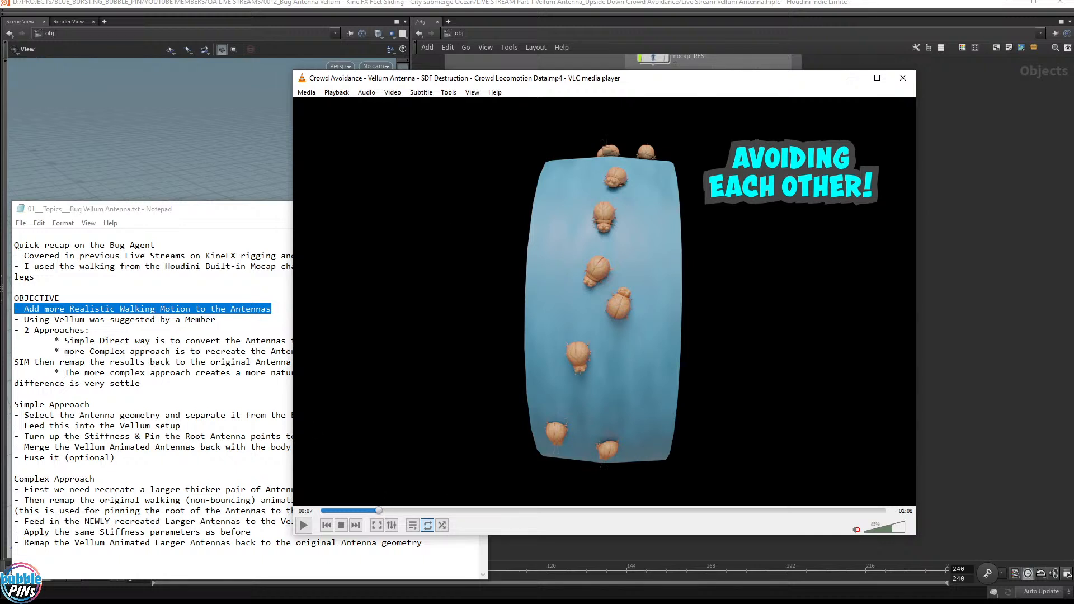
- Scrub the VLC demo video to the comparison of Vellum-driven antennas with the original walk cycle, then return to Houdini
{"action": "key", "text": "alt+Tab"}
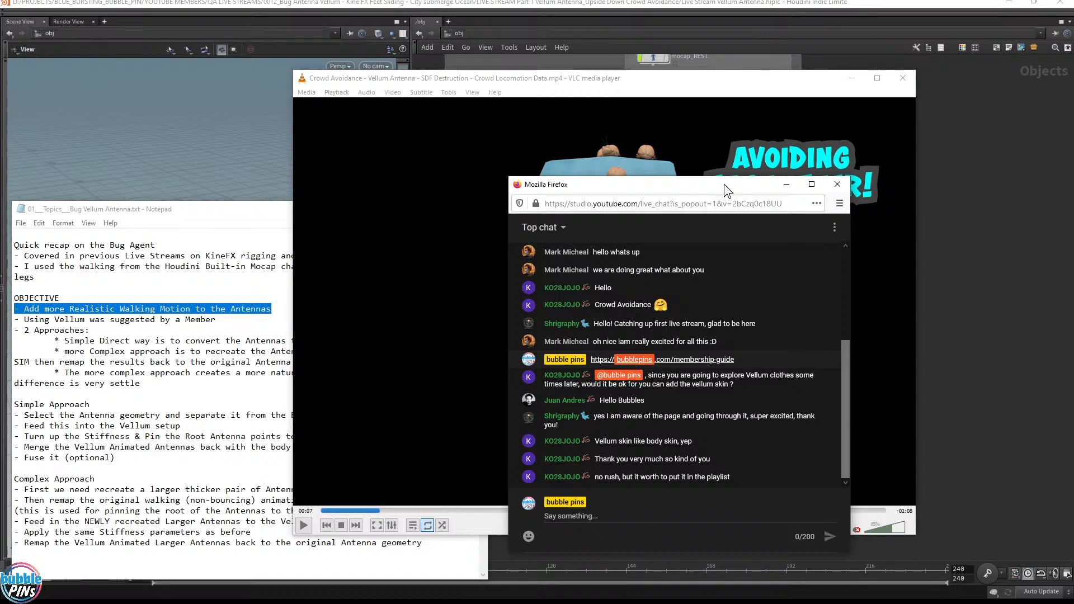
{"action": "left_click", "coordinate": [679, 131]}
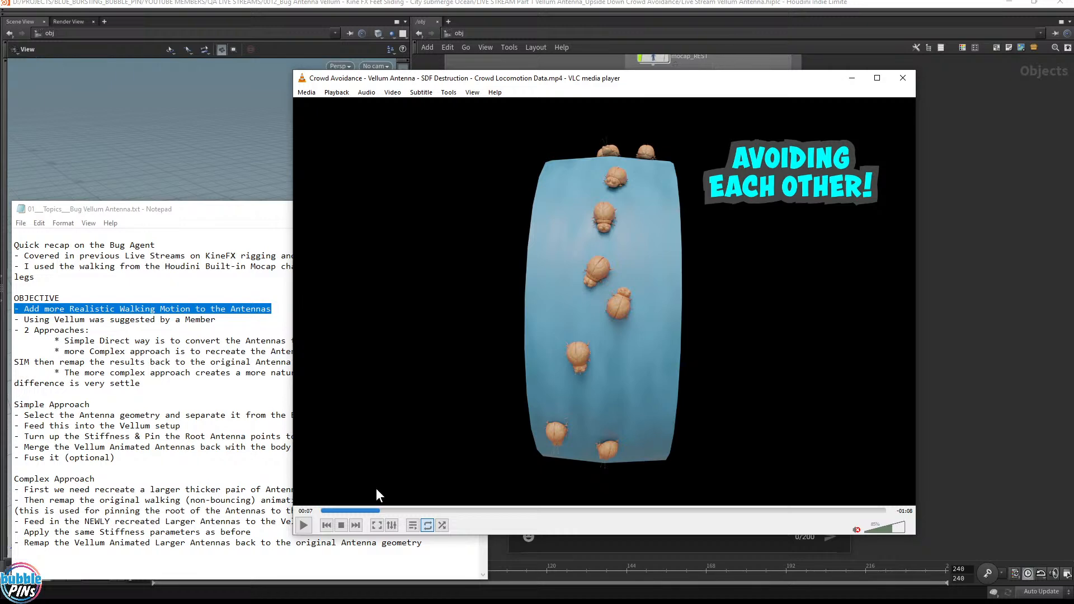
{"action": "left_click_drag", "start_coordinate": [379, 511], "coordinate": [548, 525]}
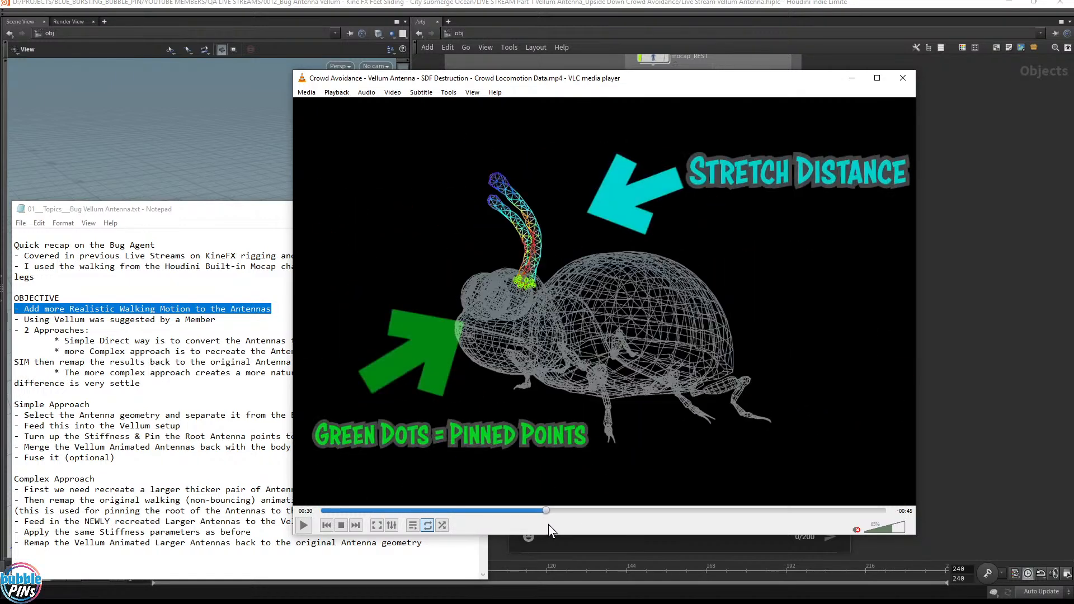
{"action": "left_click", "coordinate": [518, 510]}
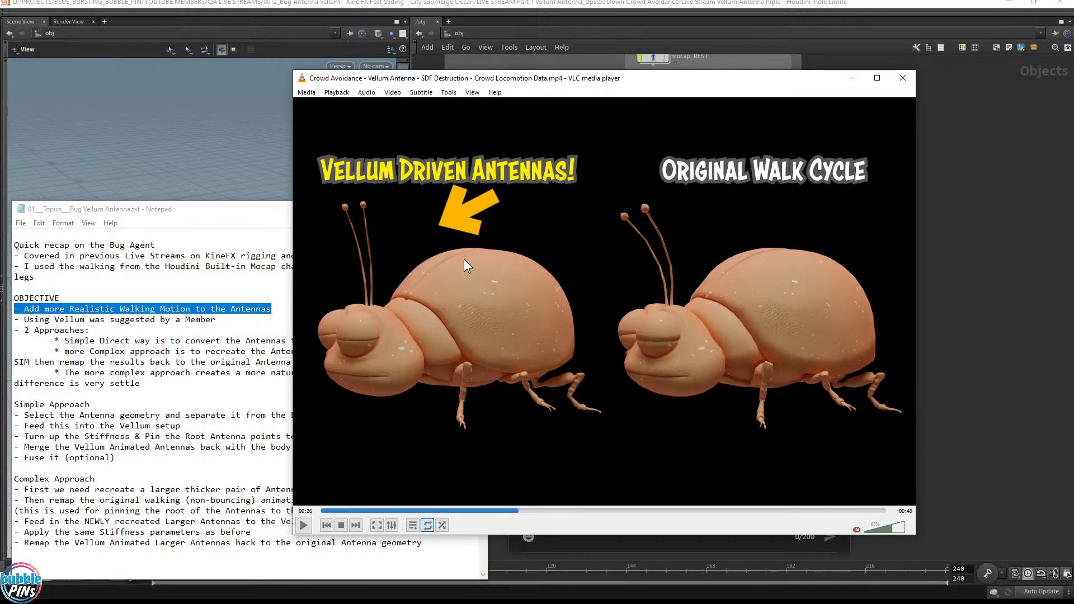
{"action": "left_click", "coordinate": [852, 78]}
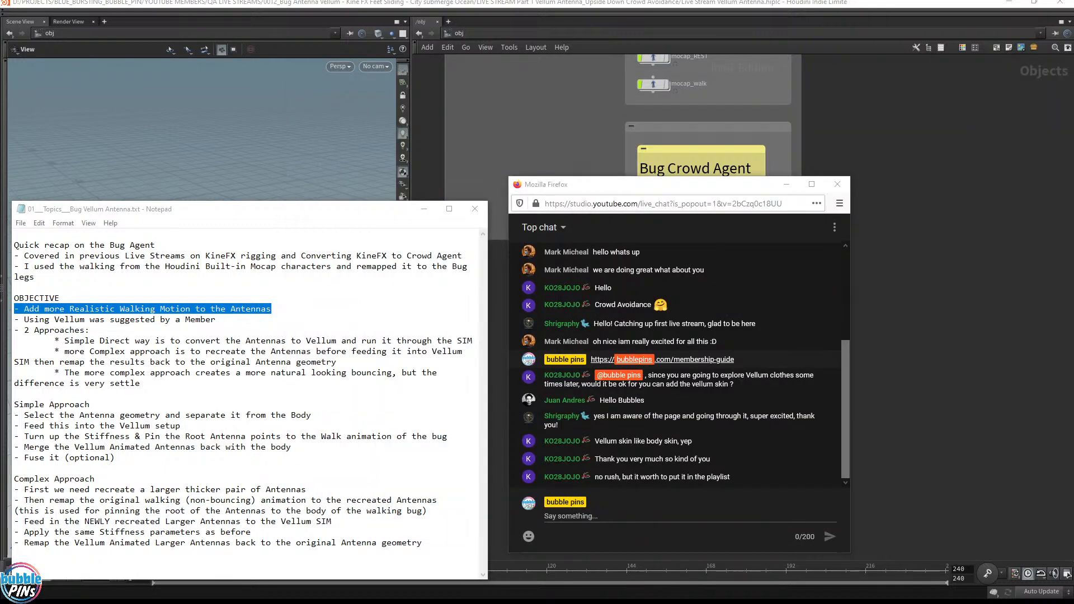
{"action": "left_click", "coordinate": [863, 189]}
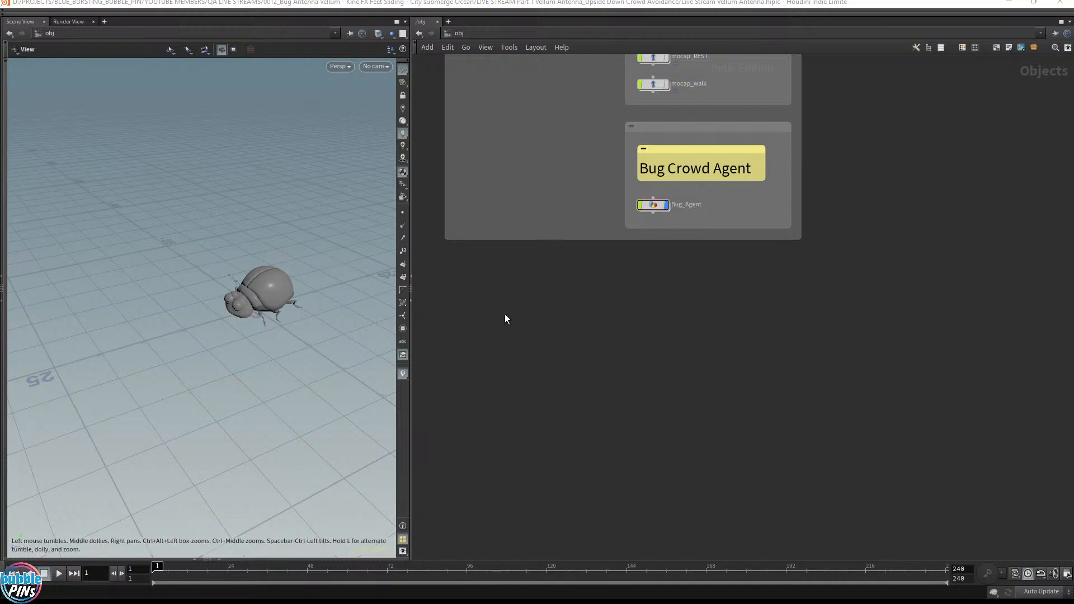
- Hide the Bug_Agent object and add a new Geometry object below the Bug Crowd Agent section, keeping its default name
{"action": "scroll", "coordinate": [706, 280], "scroll_direction": "up", "scroll_amount": 5}
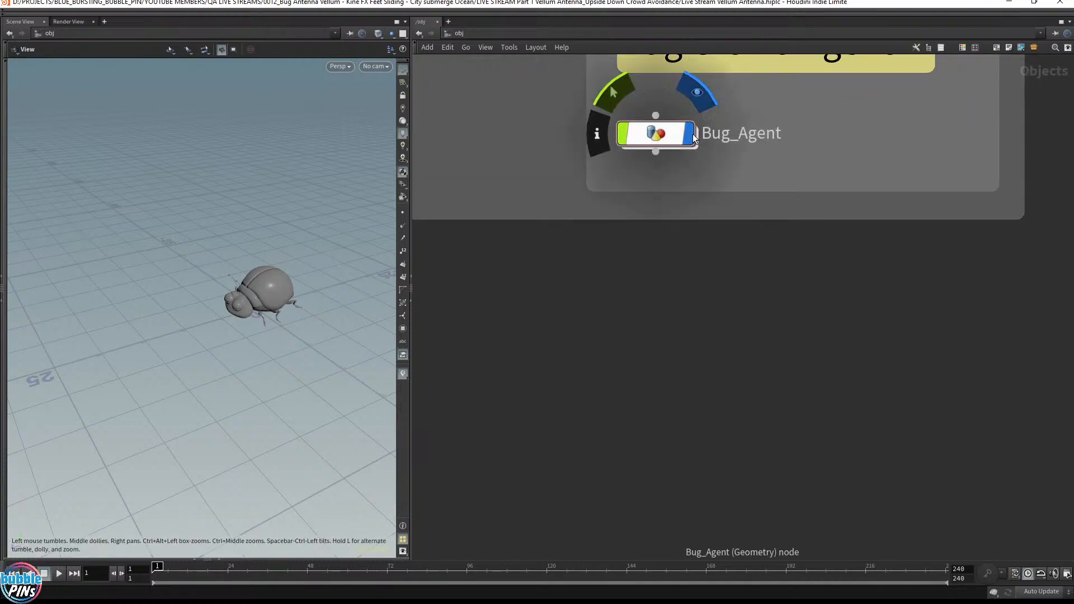
{"action": "left_click", "coordinate": [693, 134]}
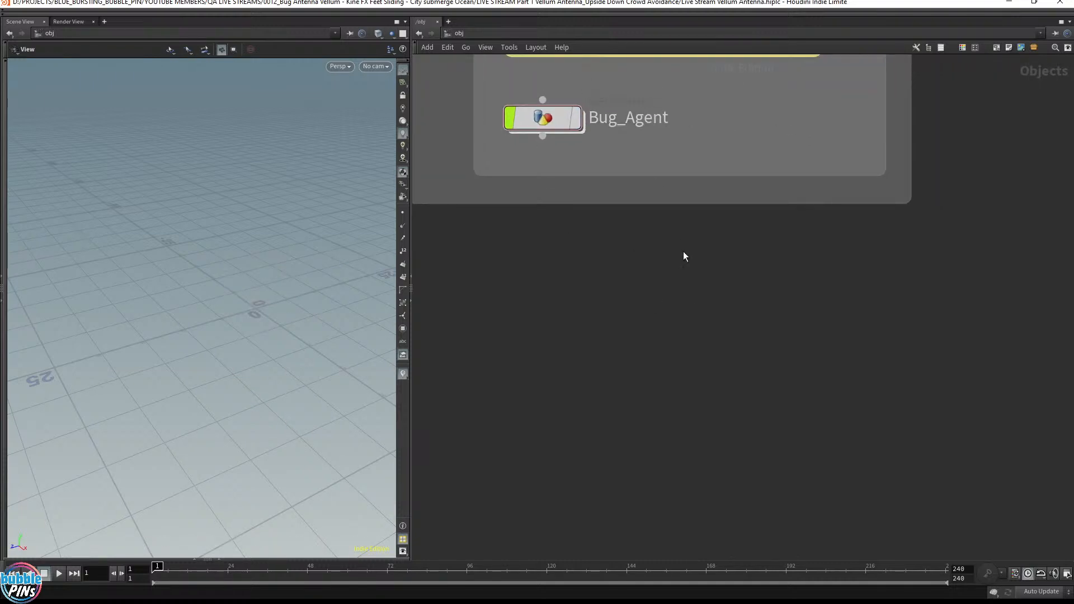
{"action": "key", "text": "Tab"}
{"action": "type", "text": "geo"}
{"action": "key", "text": "Return"}
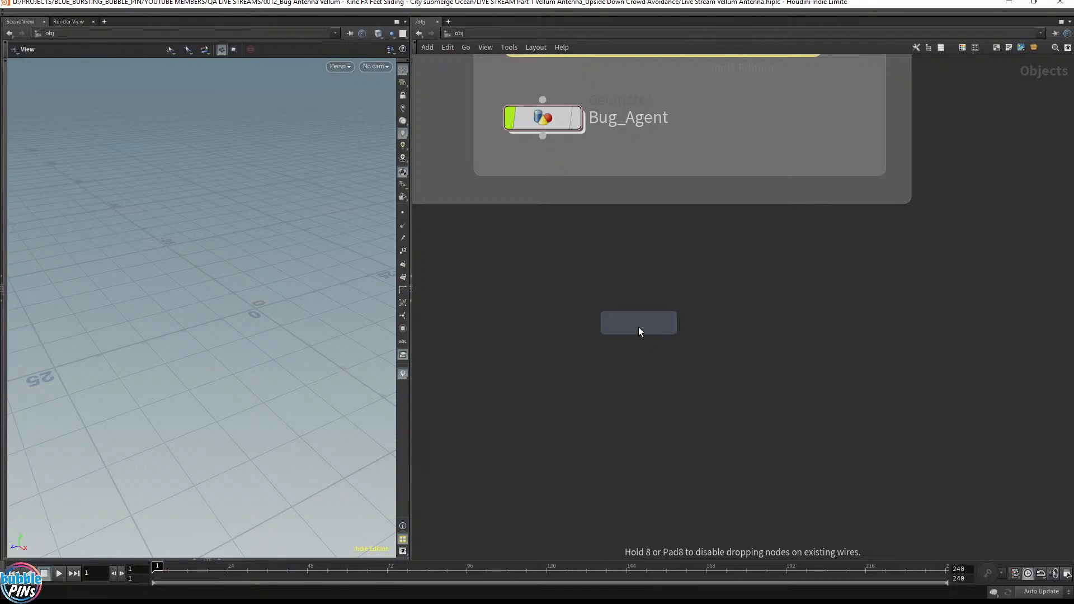
{"action": "left_click", "coordinate": [537, 293]}
{"action": "double_click", "coordinate": [614, 294]}
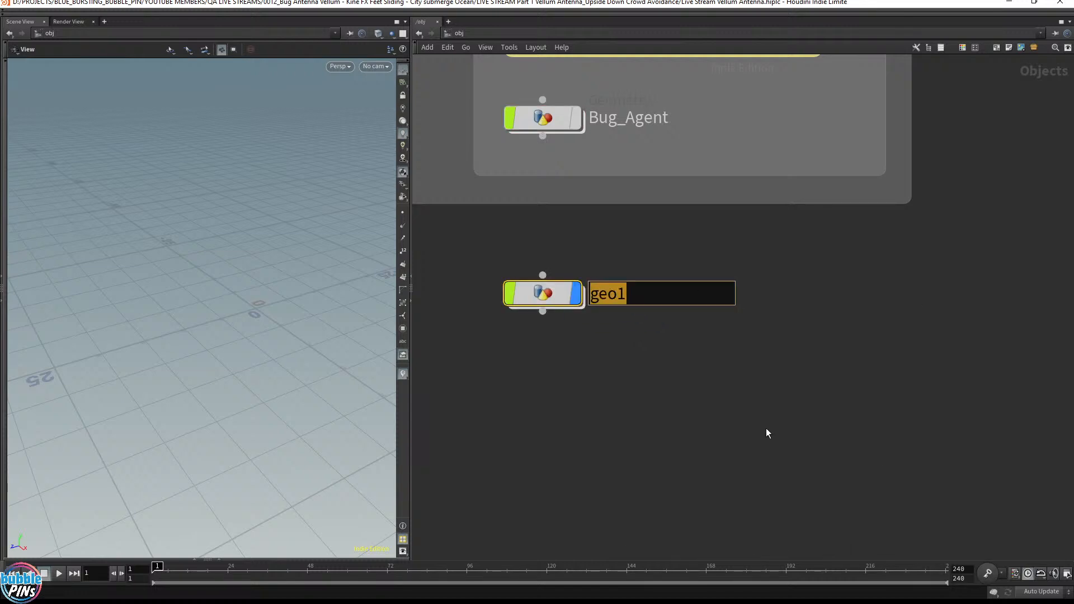
{"action": "left_click", "coordinate": [746, 406]}
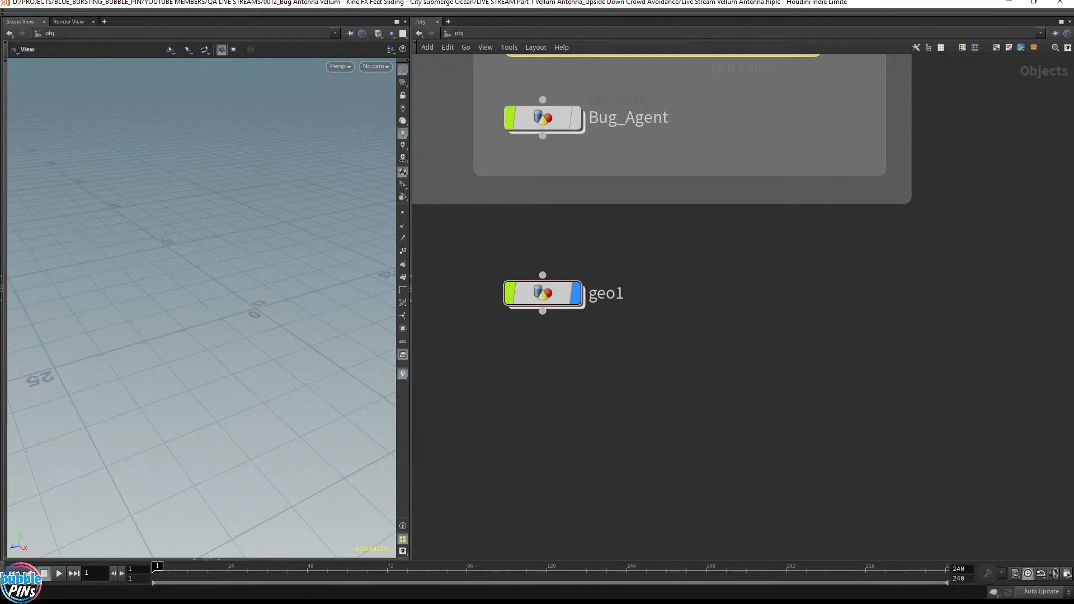
- Bring up the topic notes again and highlight the Complex Approach section
{"action": "key", "text": "alt+Tab"}
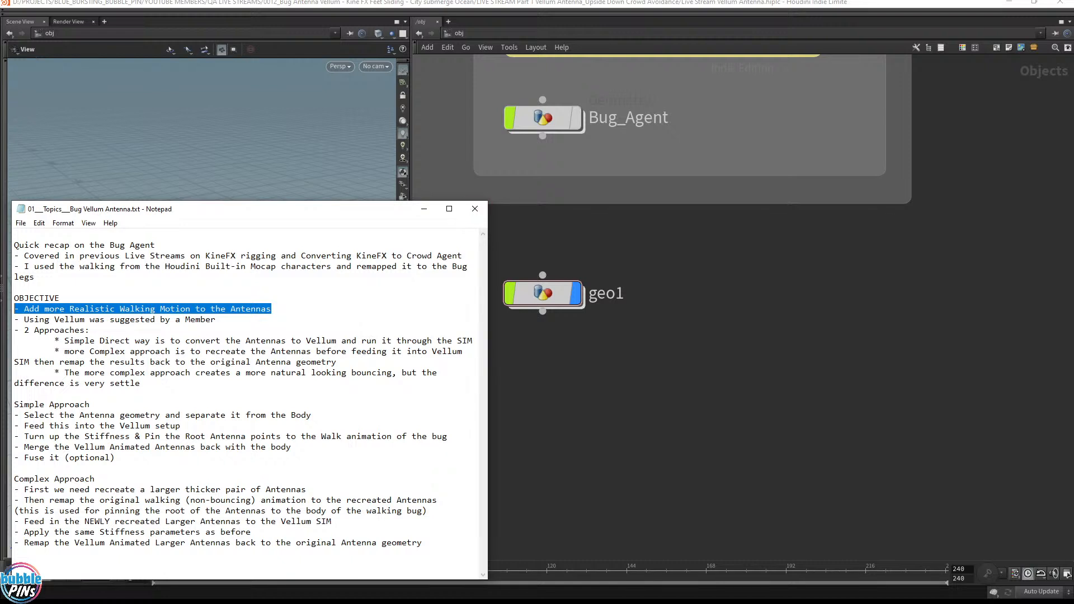
{"action": "left_click_drag", "start_coordinate": [422, 542], "coordinate": [14, 479]}
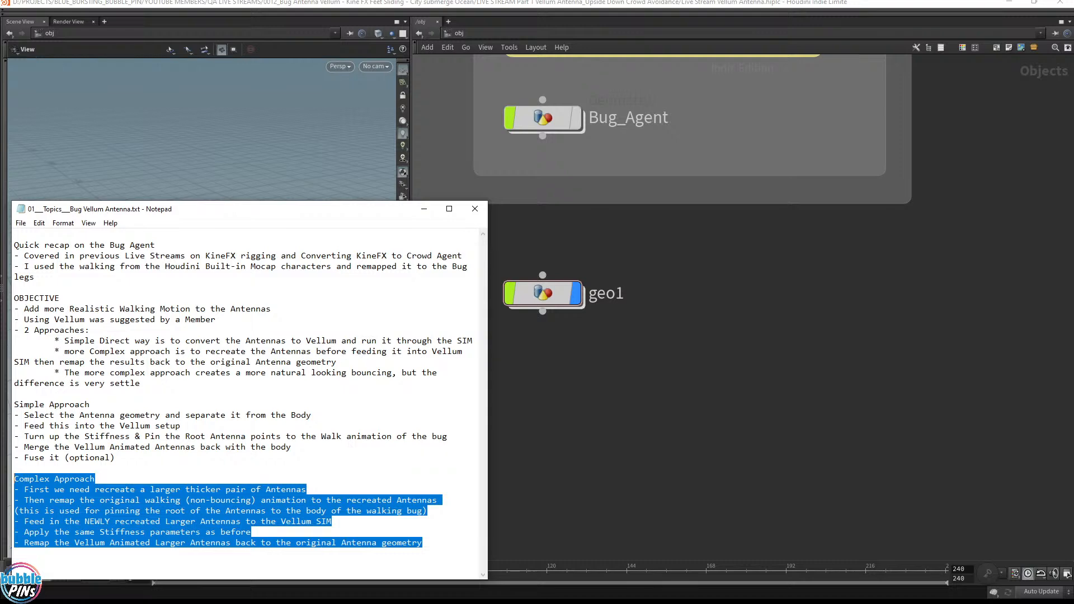
- Display Bug_Agent again in Houdini and frame the bug's thin antennas up close without the selection highlight
{"action": "left_click", "coordinate": [585, 100]}
{"action": "left_click", "coordinate": [576, 119]}
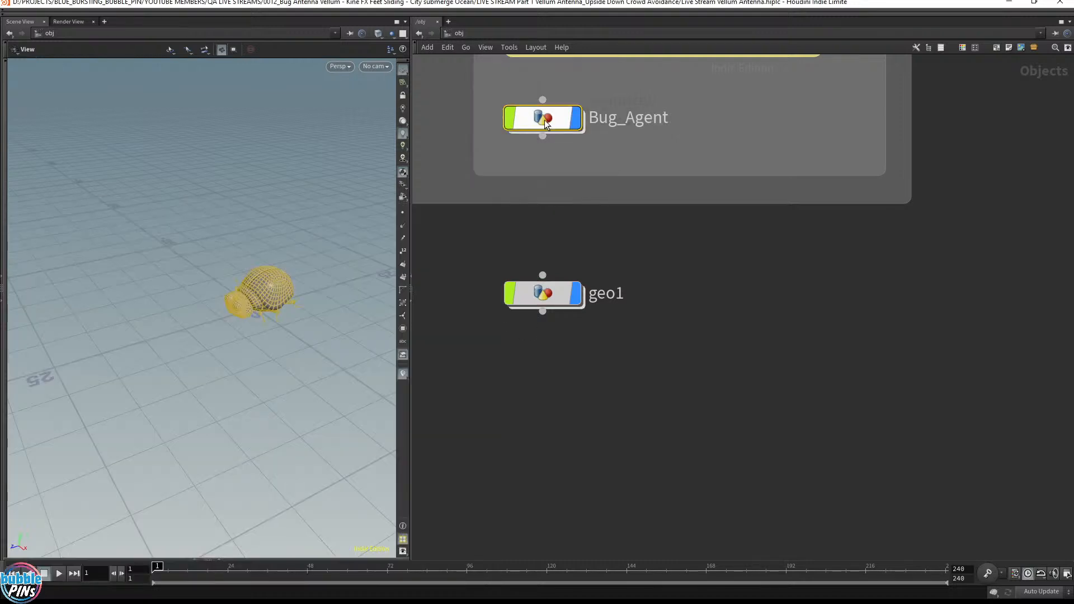
{"action": "left_click_drag", "start_coordinate": [179, 316], "coordinate": [272, 179]}
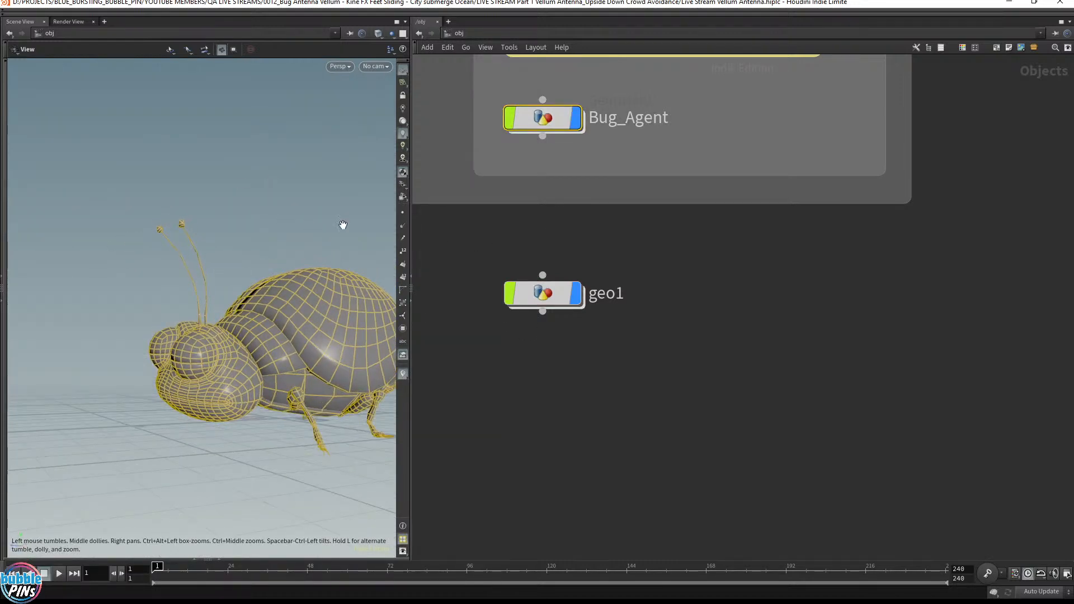
{"action": "left_click", "coordinate": [472, 247]}
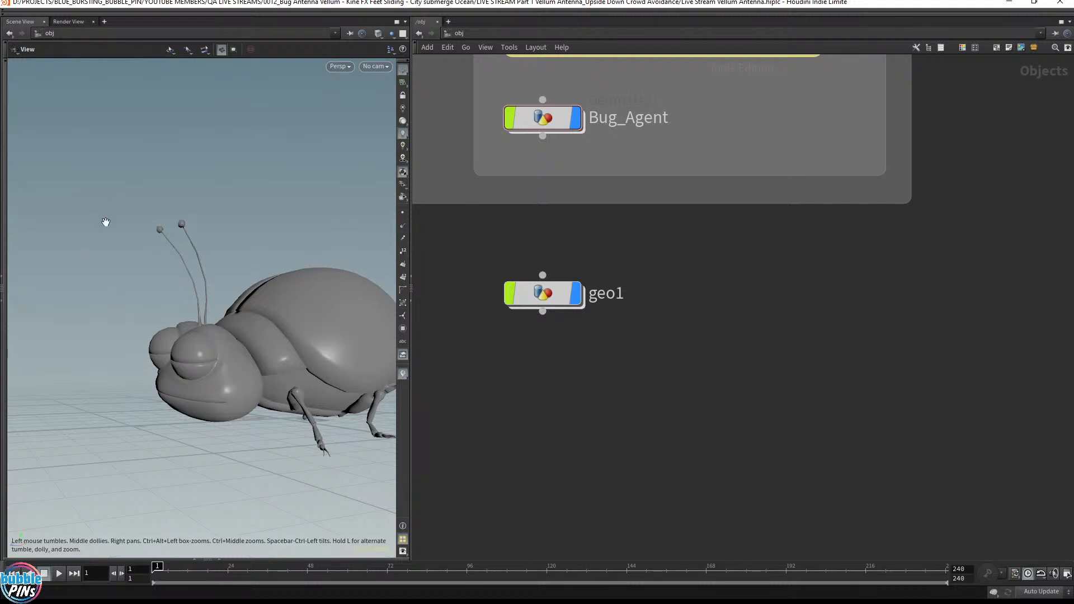
{"action": "middle_click_drag", "start_coordinate": [199, 260], "coordinate": [346, 239]}
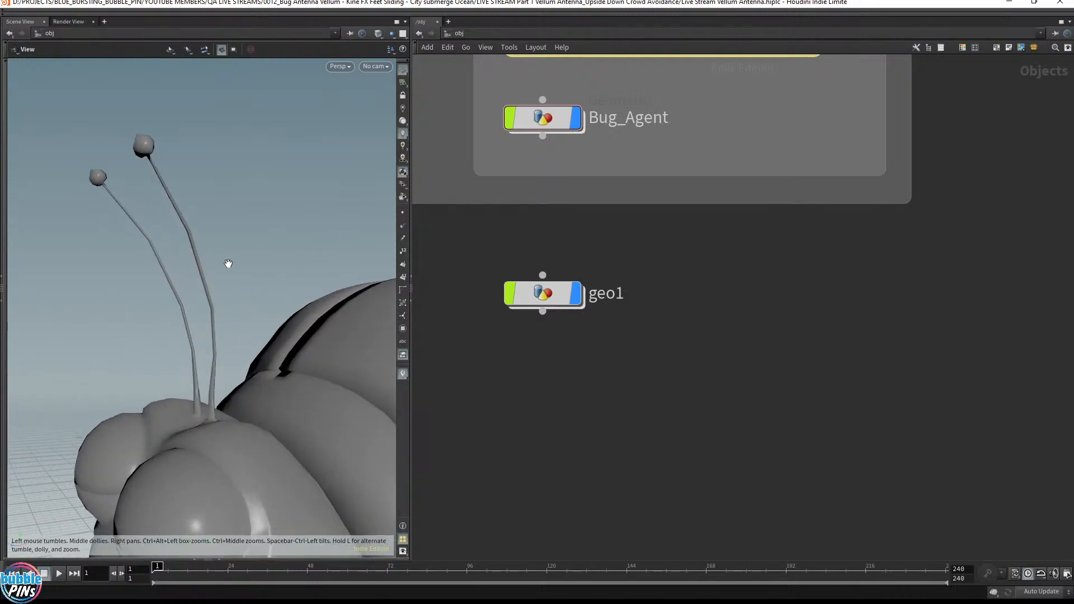
- Set the viewport's background color scheme to dark and examine the antennas against it
{"action": "key", "text": "d"}
{"action": "left_click", "coordinate": [274, 165]}
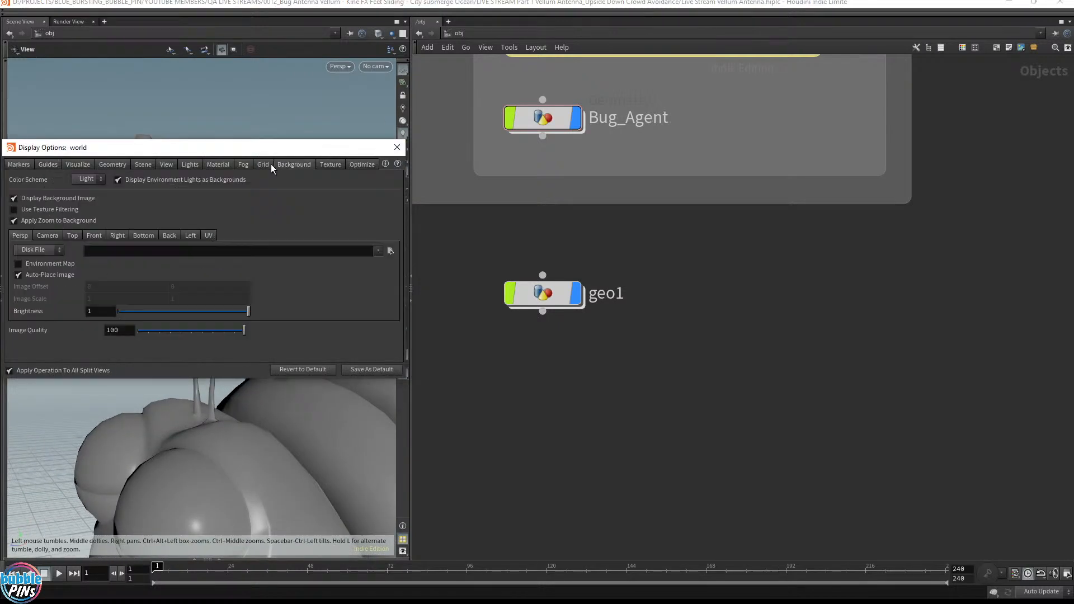
{"action": "left_click", "coordinate": [74, 179]}
{"action": "left_click", "coordinate": [85, 205]}
{"action": "left_click", "coordinate": [397, 147]}
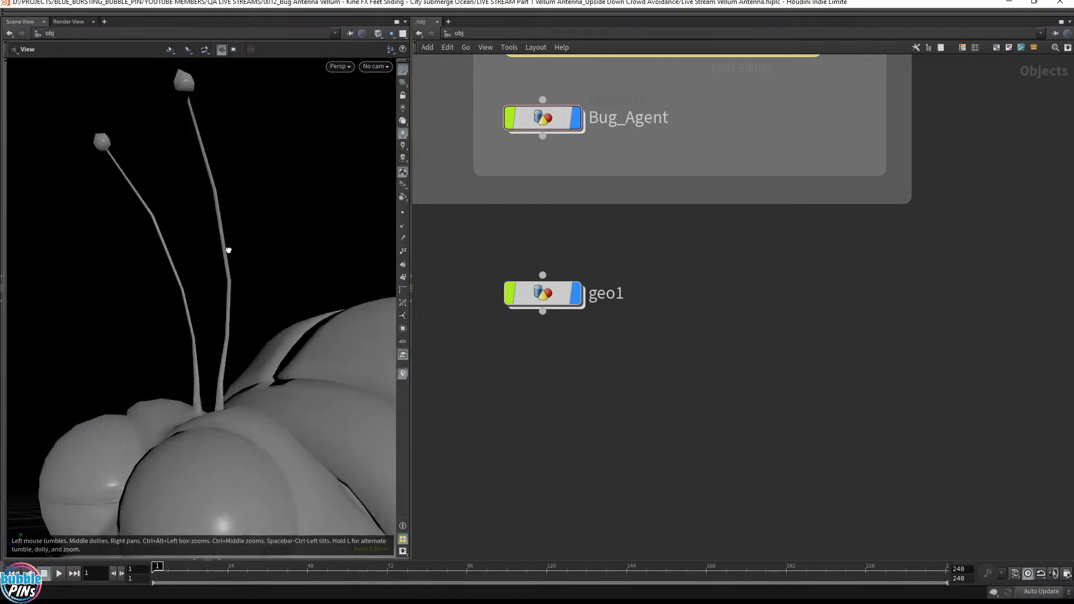
{"action": "left_click_drag", "start_coordinate": [228, 250], "coordinate": [209, 268]}
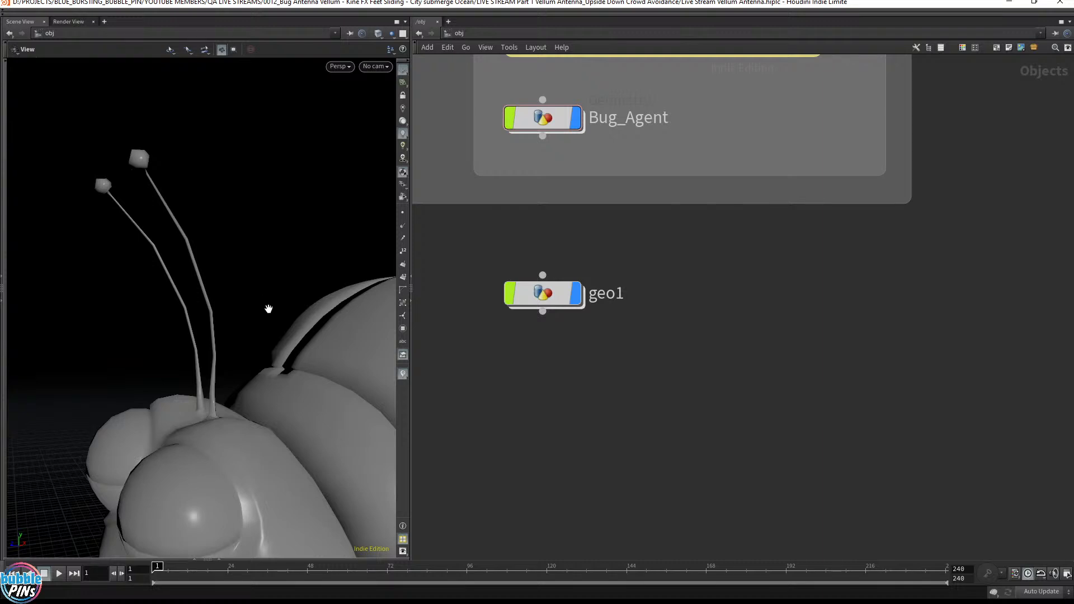
{"action": "left_click_drag", "start_coordinate": [295, 326], "coordinate": [128, 326]}
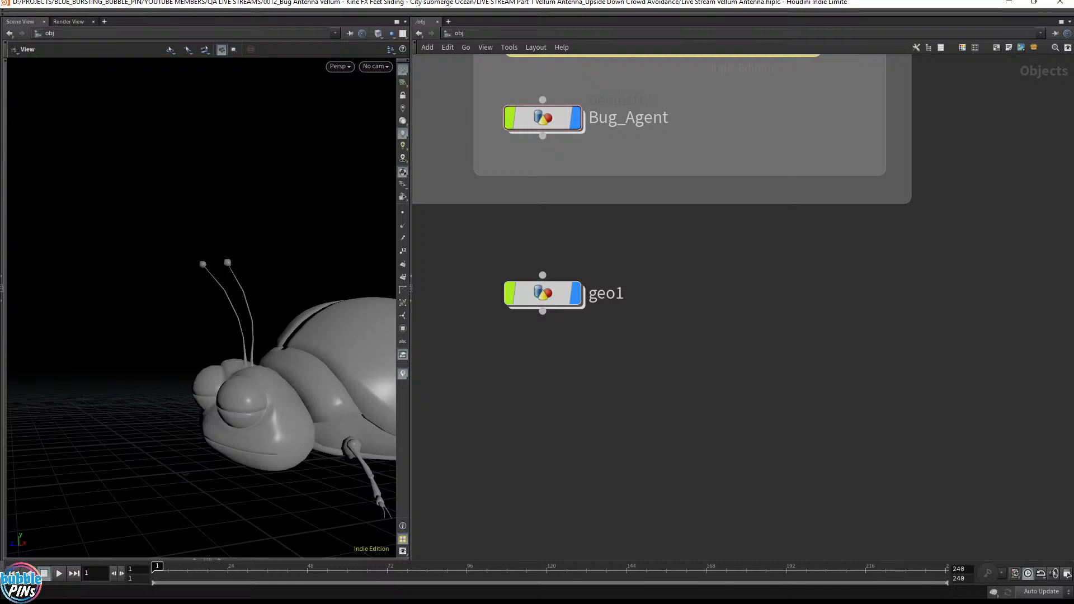
- Hide the Bug_Agent object and rename the new geometry object Vellum_Antenna_SIMPLE
{"action": "left_click", "coordinate": [576, 117]}
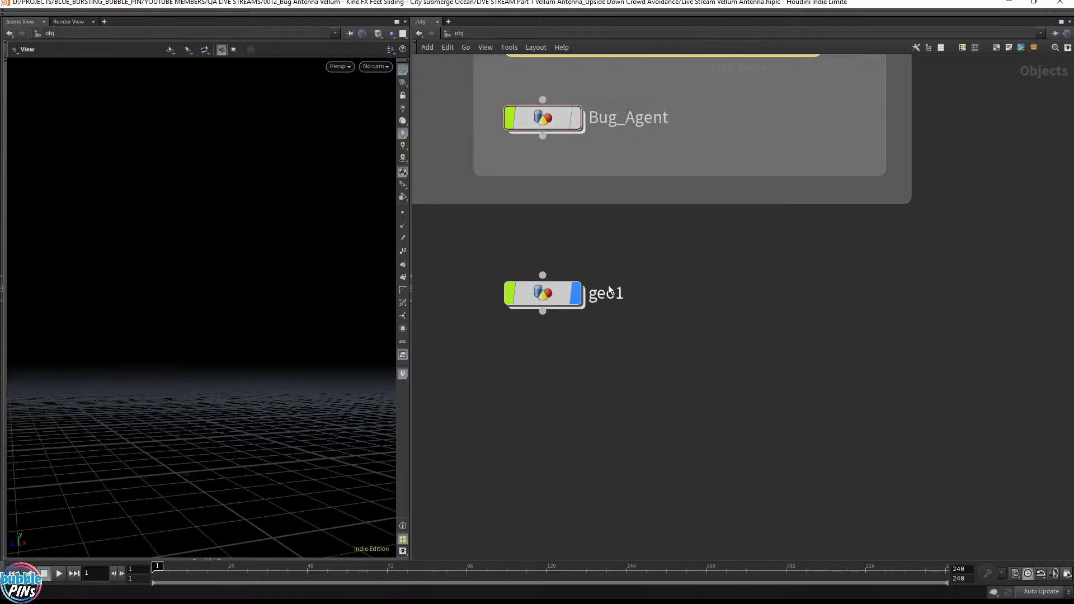
{"action": "double_click", "coordinate": [609, 290]}
{"action": "type", "text": "V"}
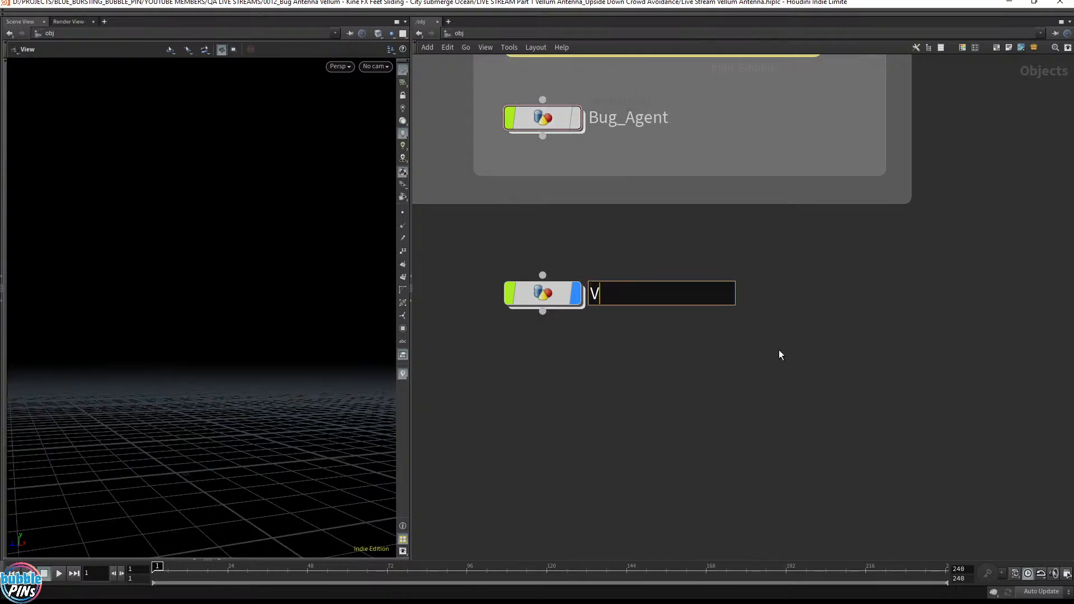
{"action": "type", "text": "ellum_Antenna_SIMPLE"}
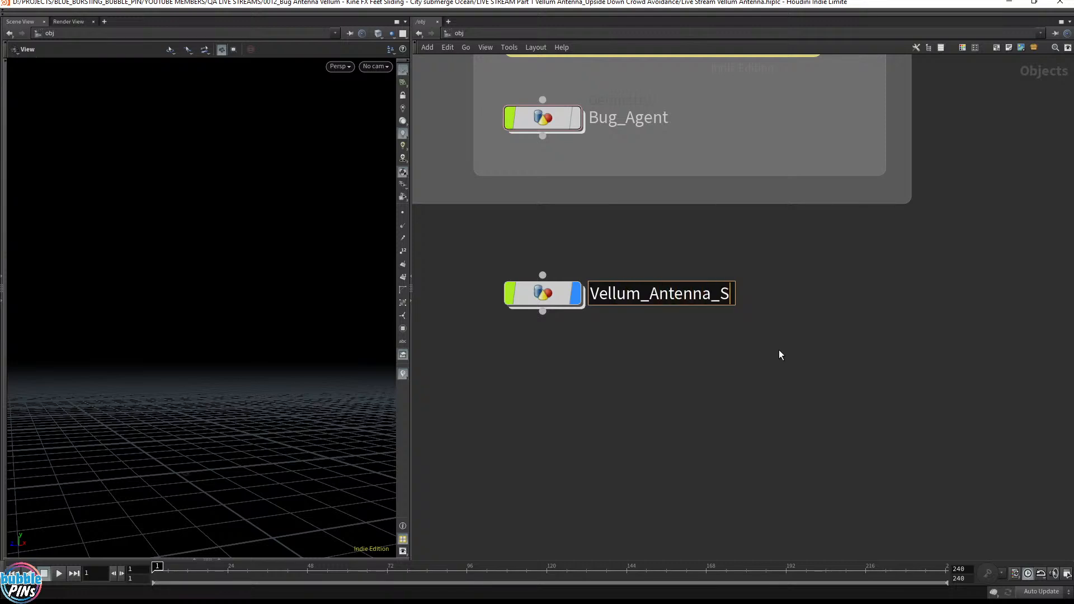
{"action": "key", "text": "Return"}
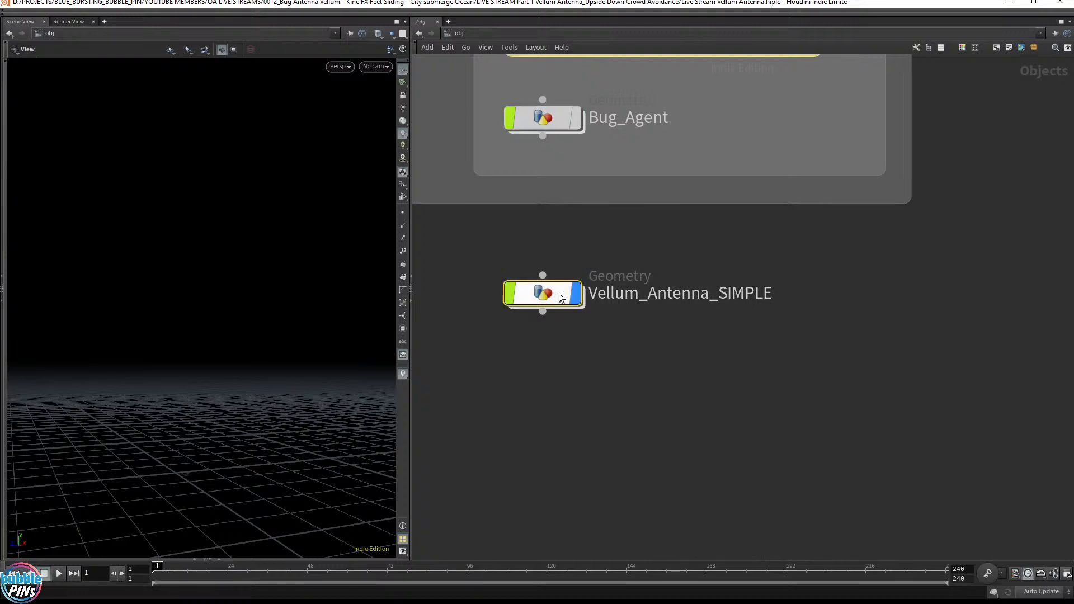
- Add an Object Merge node inside the Vellum_Antenna_SIMPLE network
{"action": "double_click", "coordinate": [559, 294]}
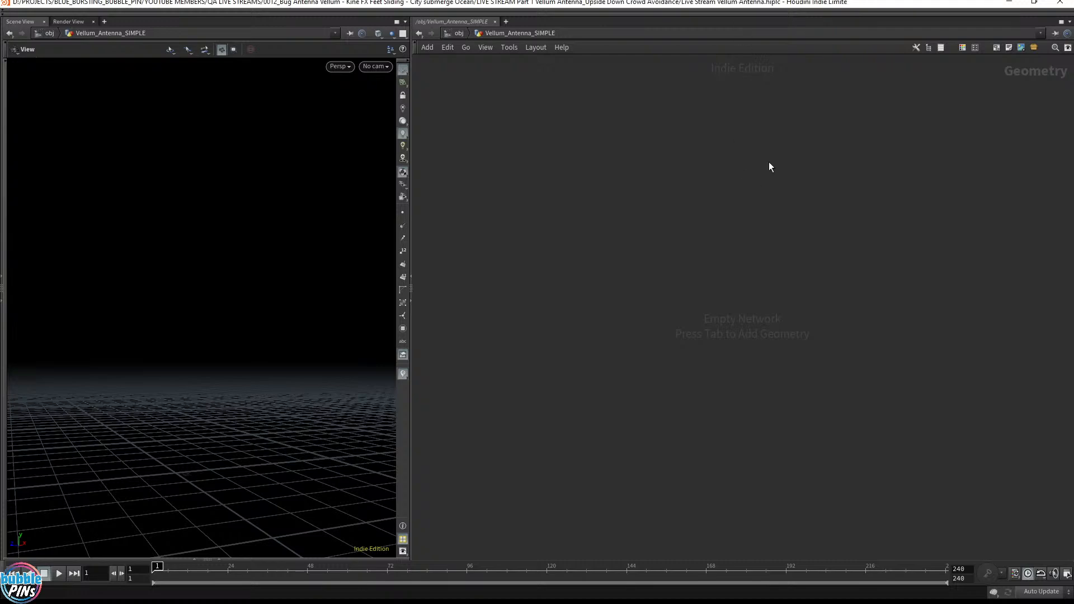
{"action": "key", "text": "Tab"}
{"action": "type", "text": "obje"}
{"action": "key", "text": "Return"}
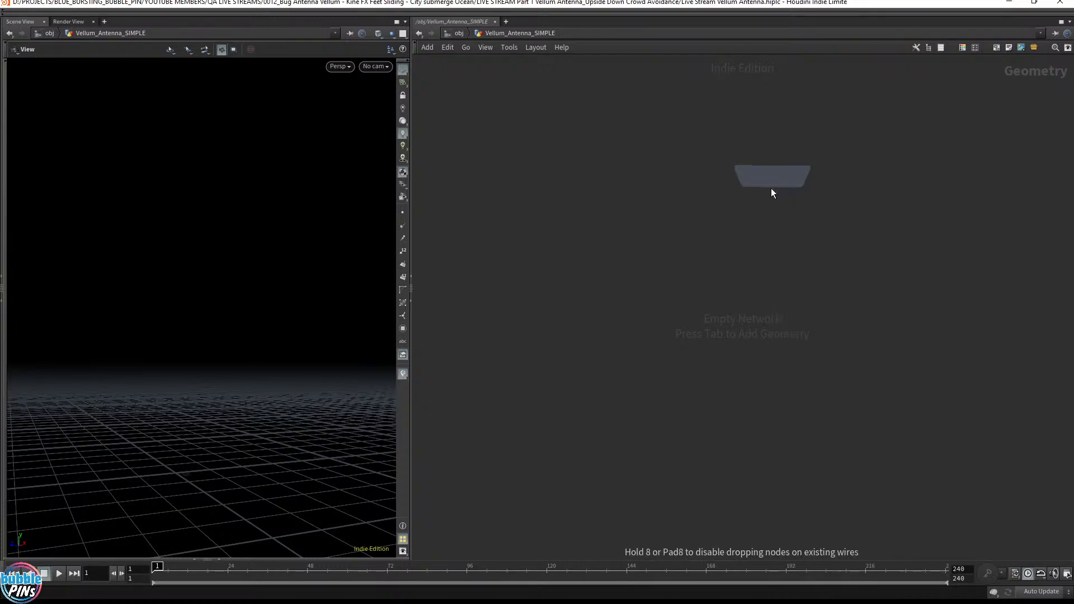
{"action": "left_click", "coordinate": [611, 176]}
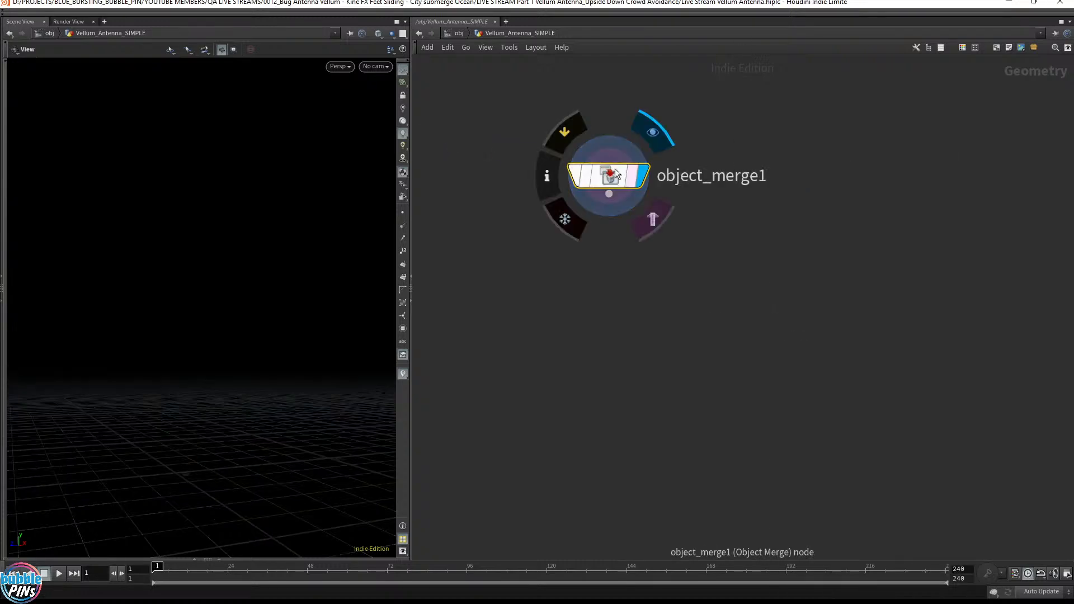
- Preview the walk inside Bug_Agent and copy the OUT_Preview null from the Testing Rig section
{"action": "left_click", "coordinate": [456, 33]}
{"action": "double_click", "coordinate": [562, 125]}
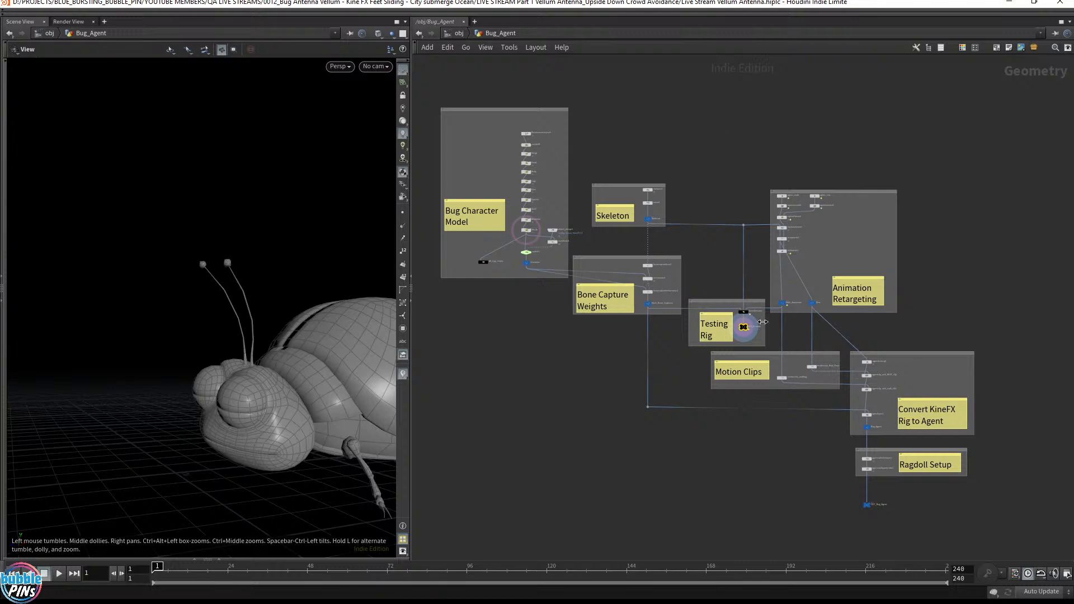
{"action": "scroll", "coordinate": [704, 322], "scroll_direction": "up", "scroll_amount": 4}
{"action": "key", "text": "Up"}
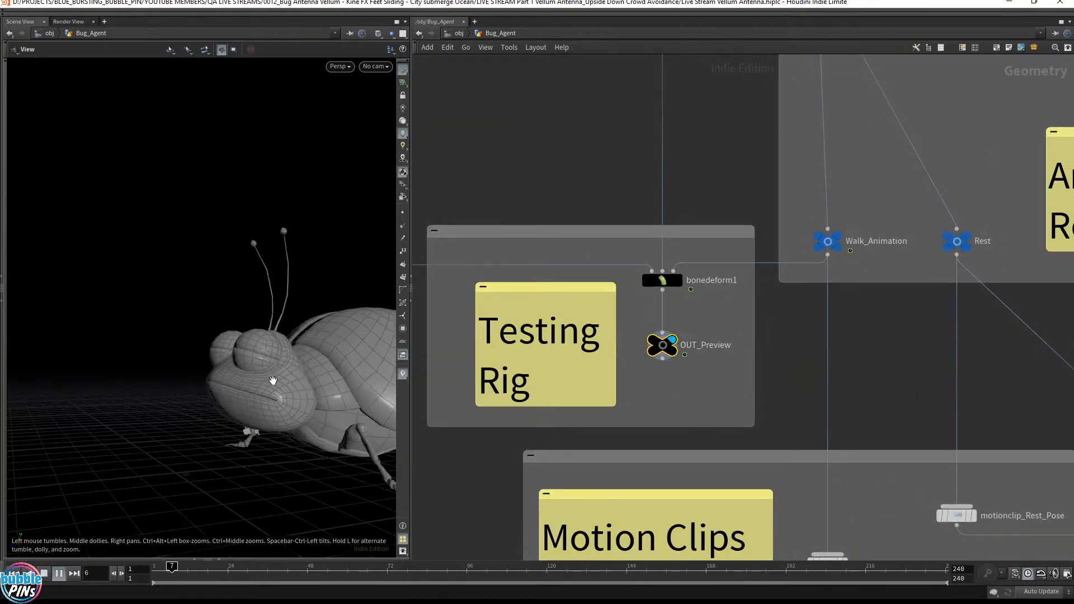
{"action": "key", "text": "ctrl+Up"}
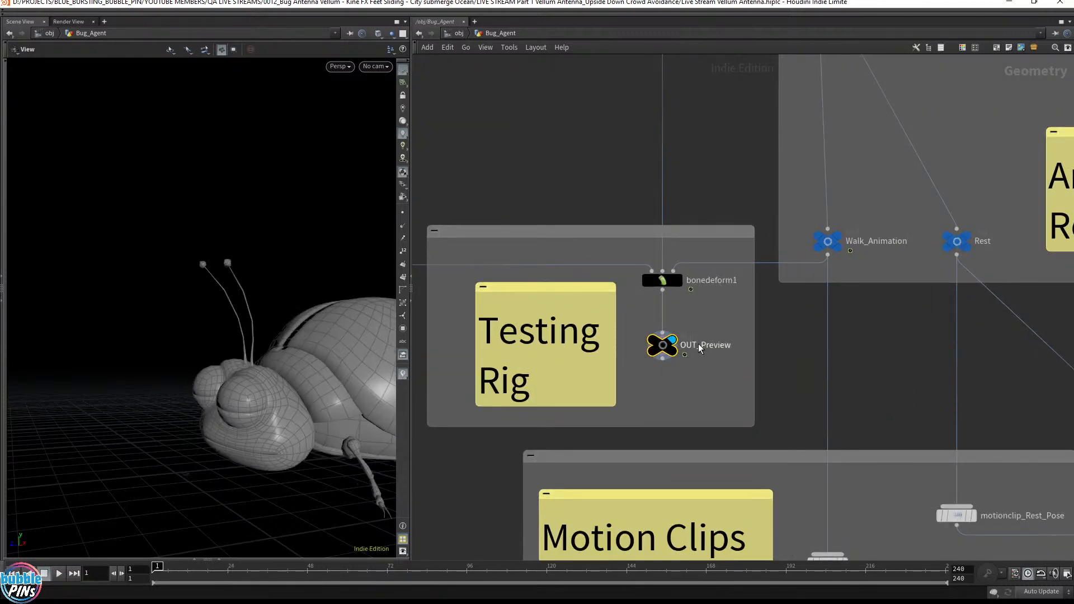
{"action": "left_click_drag", "start_coordinate": [721, 330], "coordinate": [649, 370]}
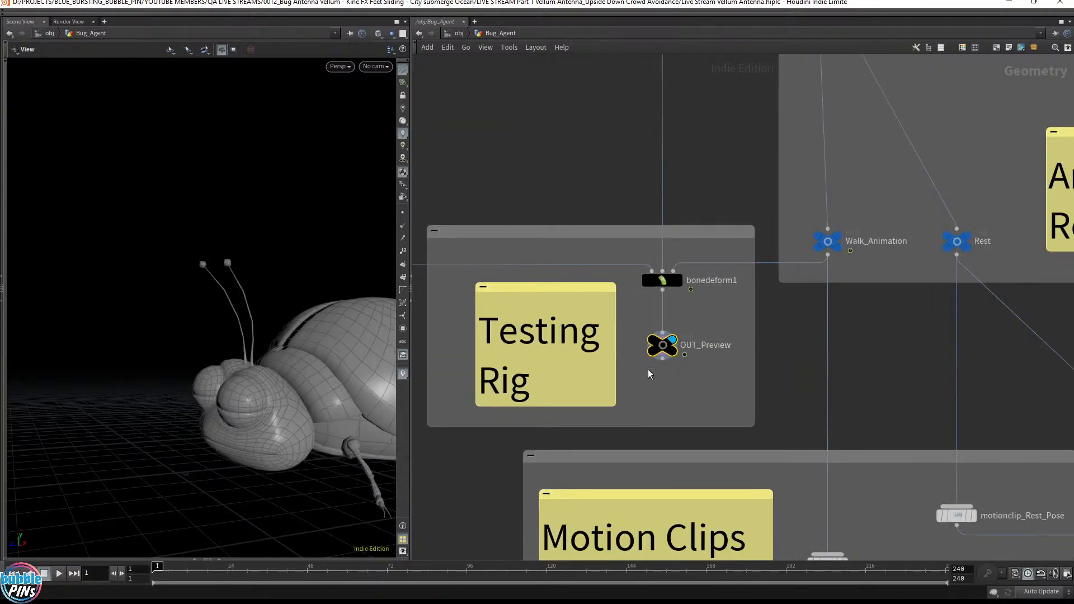
- Point Object 1 of the Object Merge in Vellum_Antenna_SIMPLE to /obj/Bug_Agent/OUT_Preview and set its transform to Into This Object
{"action": "left_click", "coordinate": [459, 33]}
{"action": "double_click", "coordinate": [546, 292]}
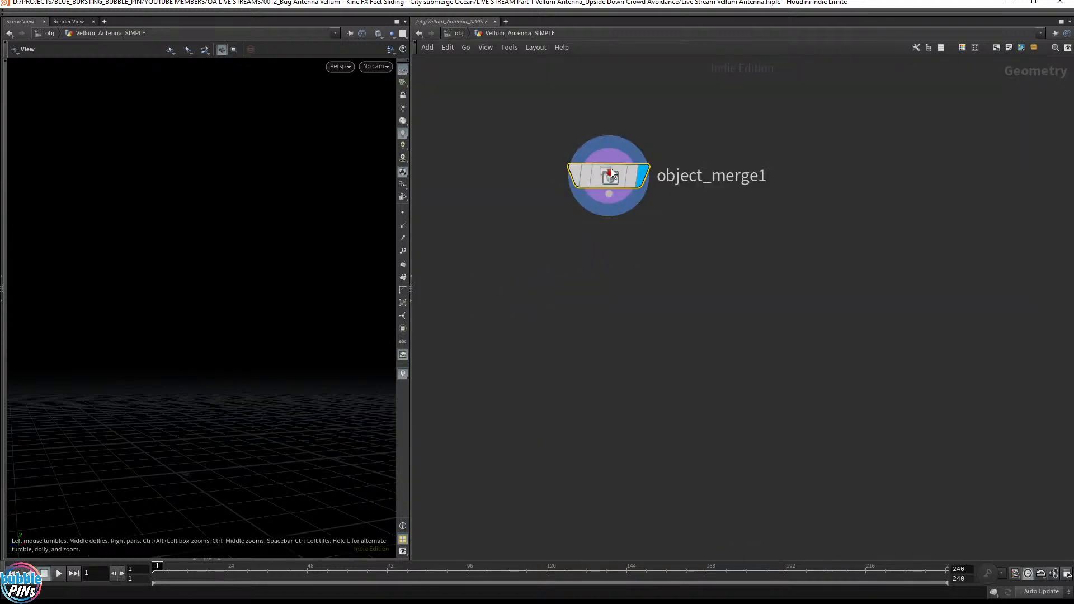
{"action": "key", "text": "p"}
{"action": "left_click", "coordinate": [964, 100]}
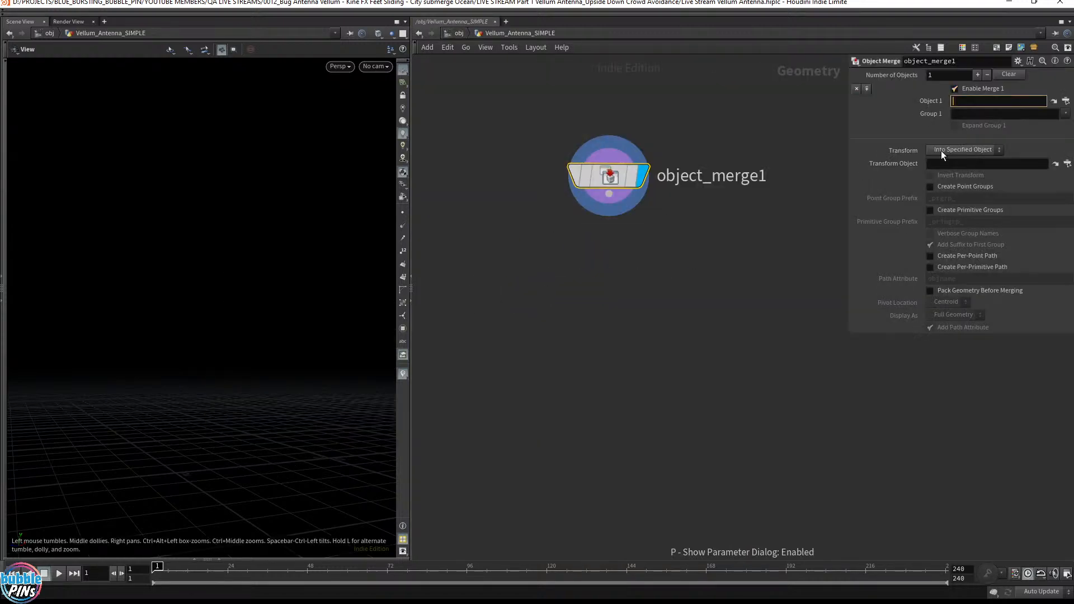
{"action": "type", "text": "/obj/Bug_Agent/OUT_Preview"}
{"action": "left_click", "coordinate": [947, 149]}
{"action": "left_click", "coordinate": [952, 184]}
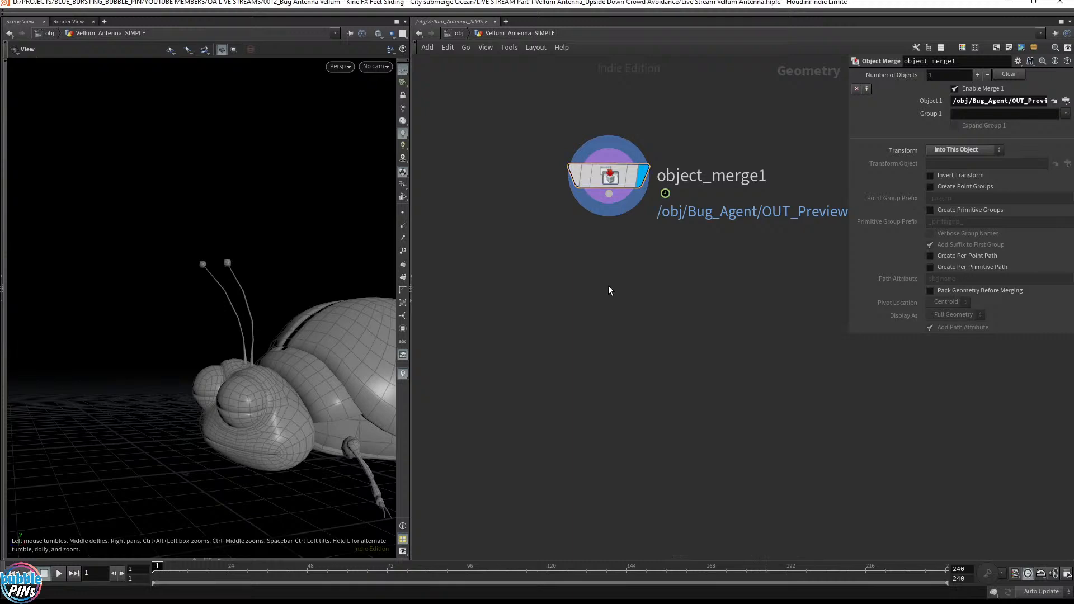
- Play the merged bug's walk animation, view the whole body from several angles, and return to the first frame
{"action": "key", "text": "Up"}
{"action": "right_click_drag", "start_coordinate": [124, 244], "coordinate": [53, 208]}
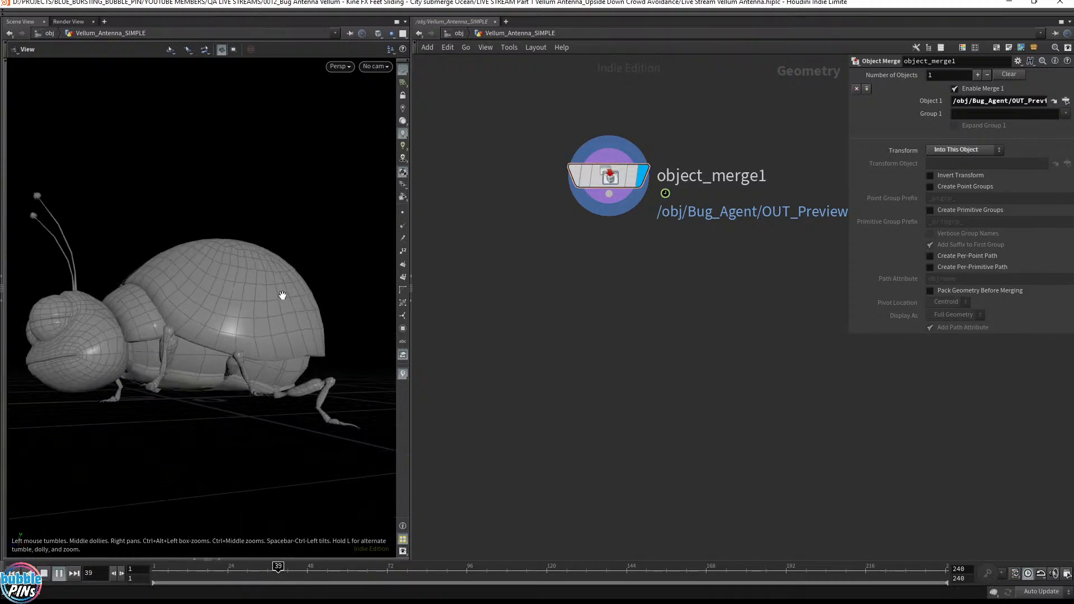
{"action": "scroll", "coordinate": [283, 295], "scroll_direction": "down", "scroll_amount": 3}
{"action": "left_click_drag", "start_coordinate": [243, 304], "coordinate": [257, 350]}
{"action": "key", "text": "ctrl+Up"}
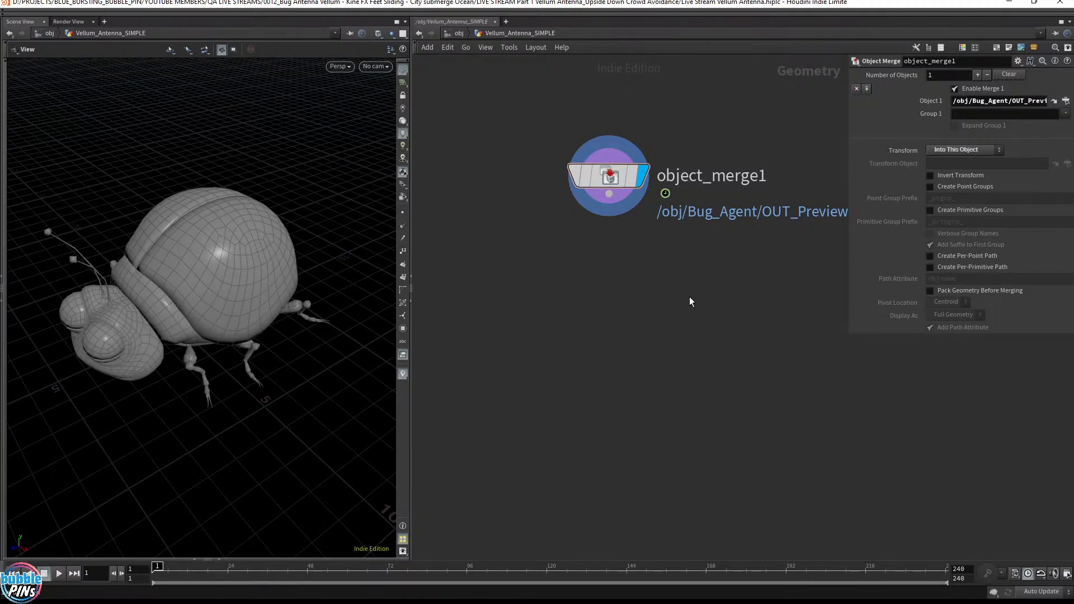
- Add a Split node below the Object Merge, wire it in and display it
{"action": "middle_click_drag", "start_coordinate": [728, 317], "coordinate": [695, 308]}
{"action": "left_click_drag", "start_coordinate": [575, 186], "coordinate": [586, 272]}
{"action": "key", "text": "Tab"}
{"action": "type", "text": "split"}
{"action": "key", "text": "Return"}
{"action": "key", "text": "Return"}
{"action": "left_click", "coordinate": [608, 269]}
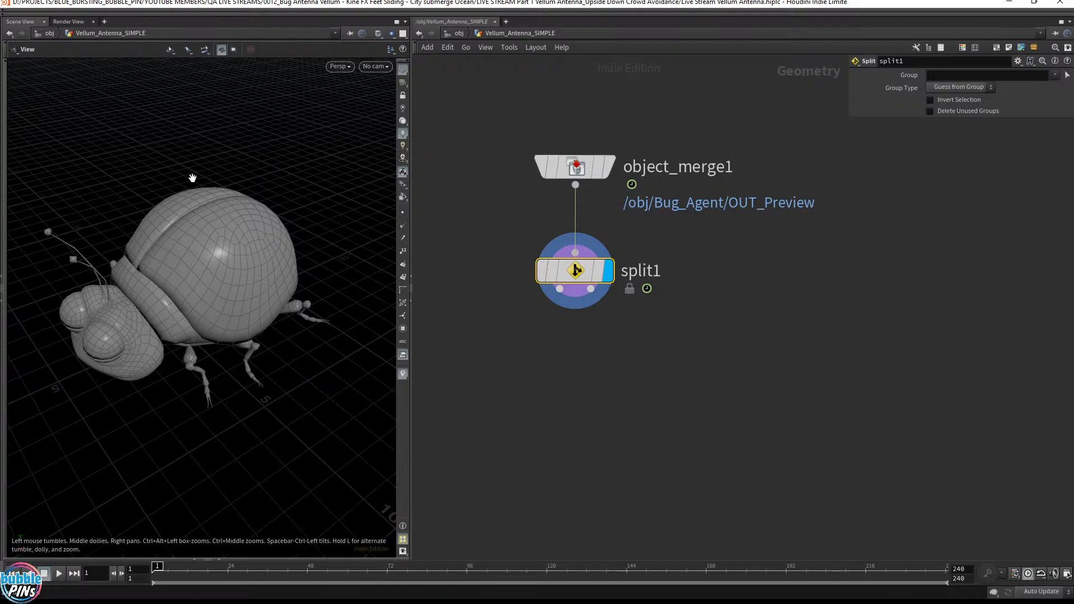
{"action": "left_click_drag", "start_coordinate": [190, 177], "coordinate": [146, 175]}
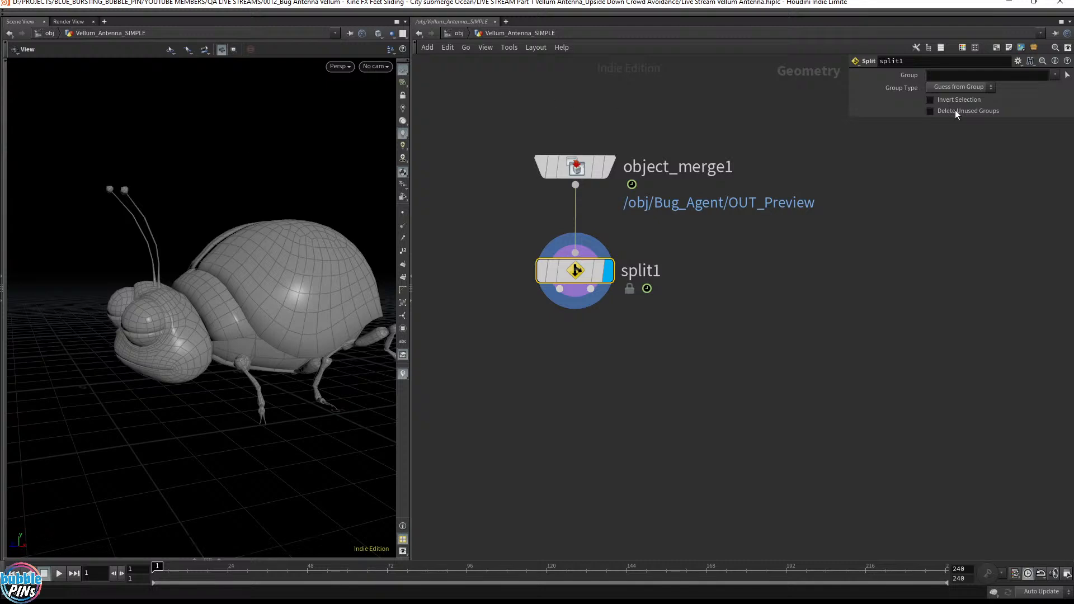
{"action": "left_click", "coordinate": [1055, 75]}
{"action": "left_click", "coordinate": [1039, 101]}
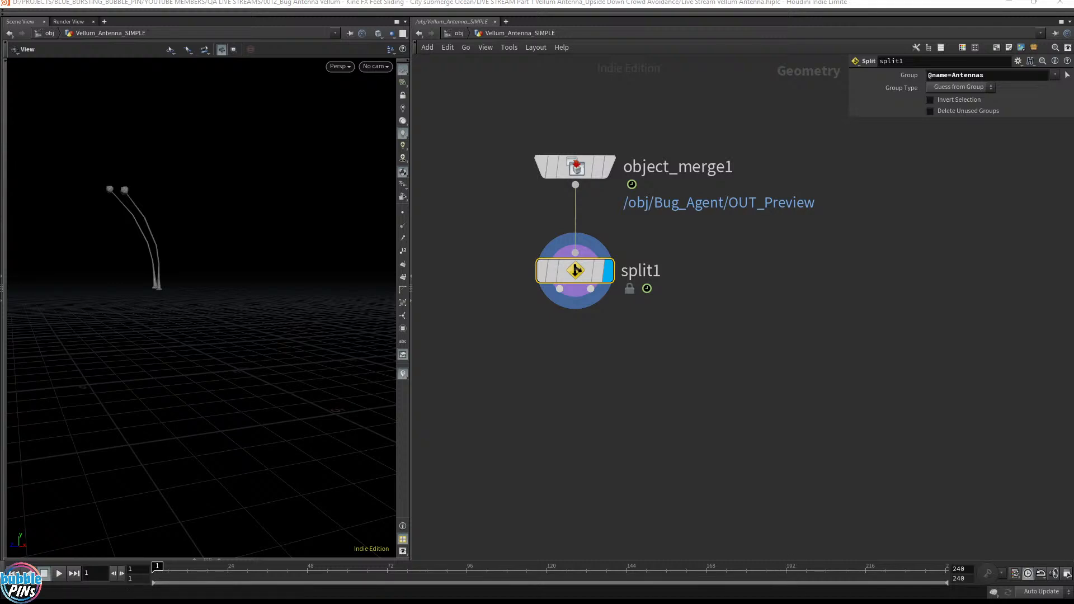
- Add a Null connected to the Split node's first output and name it Antenna
{"action": "key", "text": "ctrl+v"}
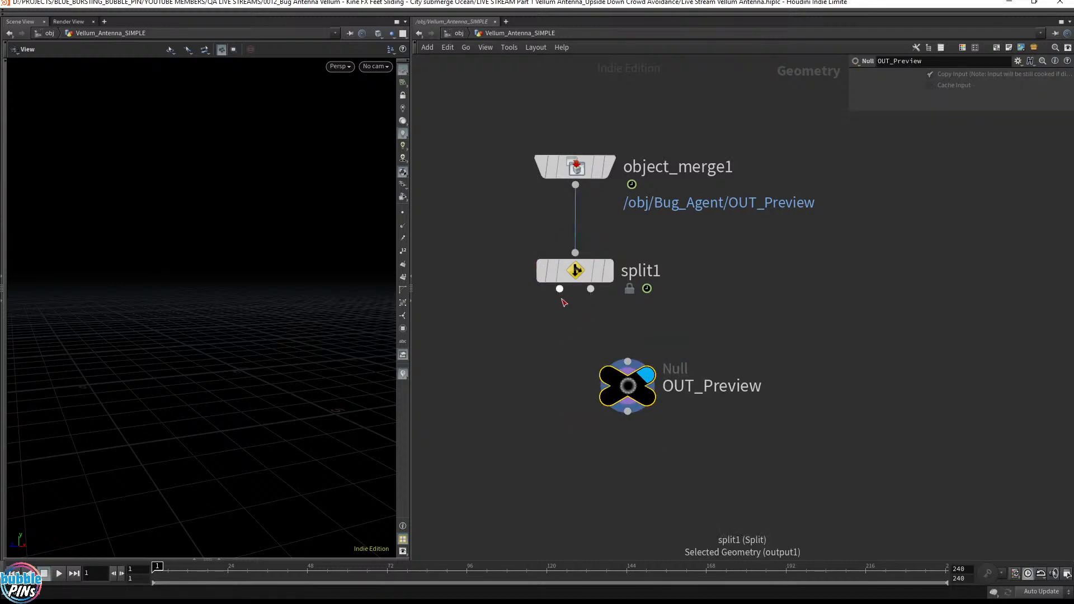
{"action": "key", "text": "Delete"}
{"action": "key", "text": "Tab"}
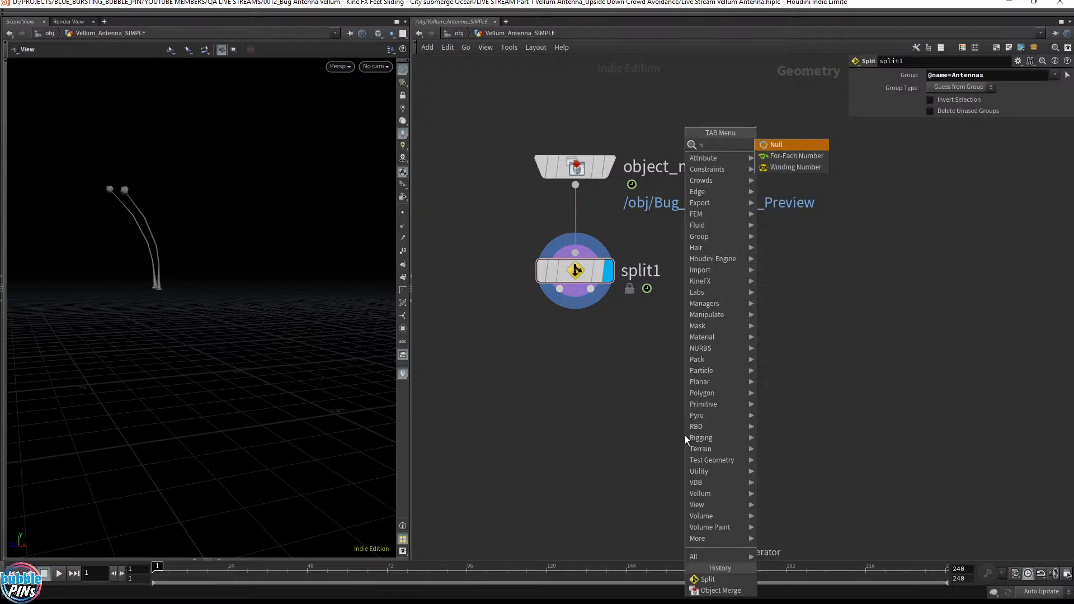
{"action": "type", "text": "null"}
{"action": "key", "text": "Return"}
{"action": "left_click", "coordinate": [469, 381]}
{"action": "left_click_drag", "start_coordinate": [560, 288], "coordinate": [469, 343]}
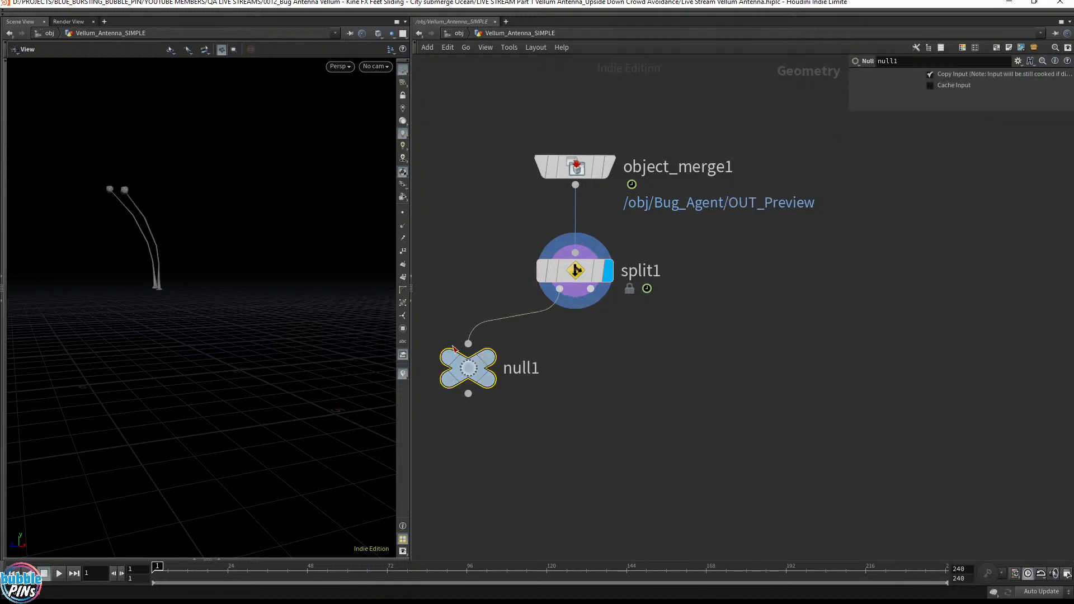
{"action": "double_click", "coordinate": [526, 368]}
{"action": "type", "text": "Antenna"}
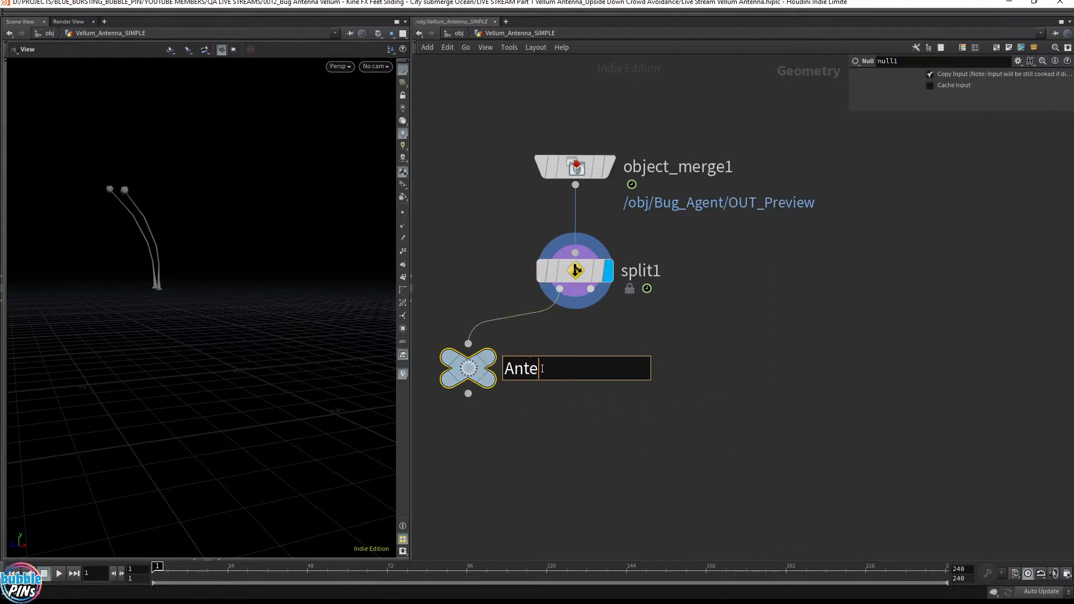
{"action": "key", "text": "Return"}
- Duplicate the Antenna null, connect the copy to the Split node's second output and rename it Body
{"action": "left_click_drag", "start_coordinate": [469, 368], "coordinate": [727, 384], "text": "alt"}
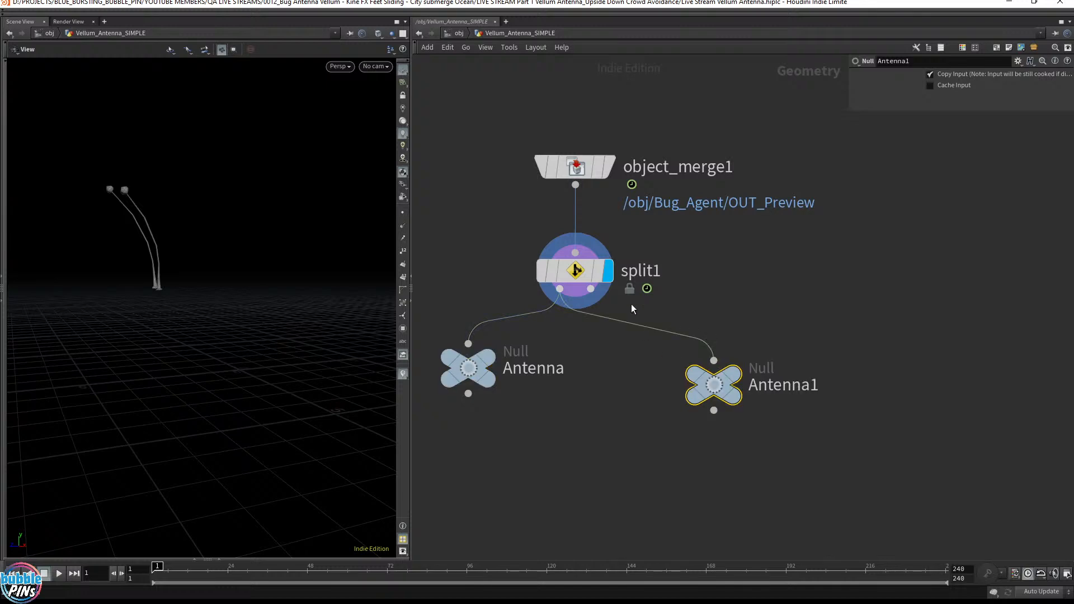
{"action": "left_click_drag", "start_coordinate": [591, 289], "coordinate": [706, 368]}
{"action": "double_click", "coordinate": [782, 368]}
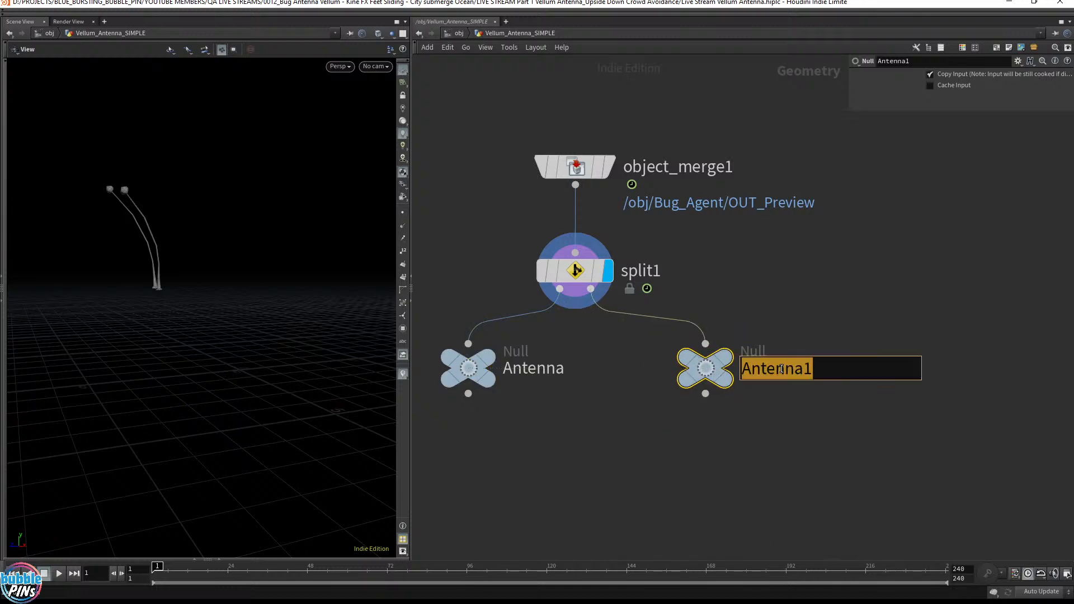
{"action": "type", "text": "Body"}
{"action": "key", "text": "Return"}
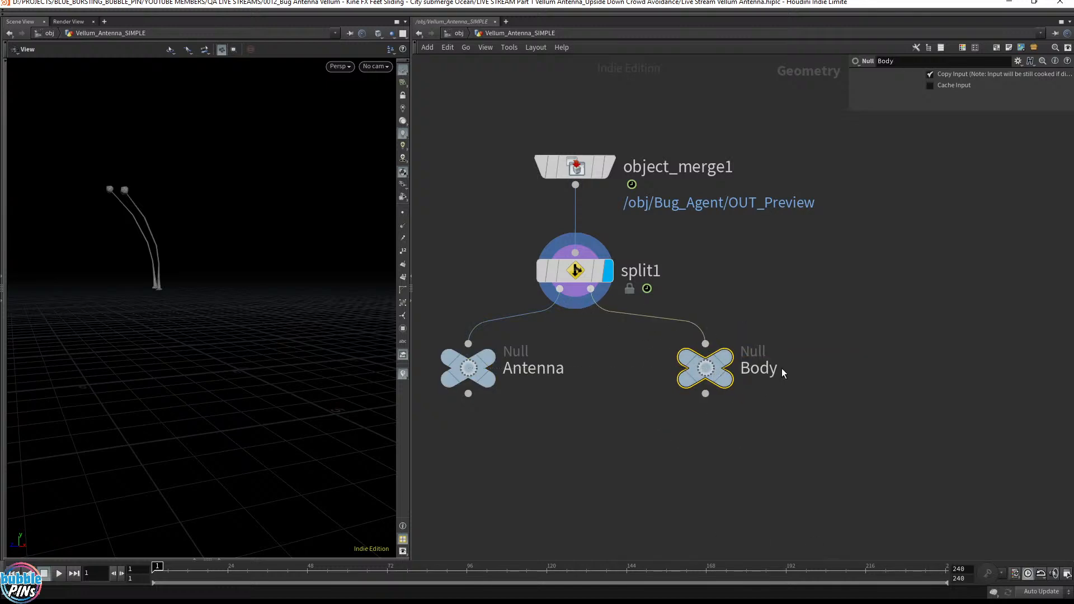
- Display the Antenna and Body nulls in turn to check the separated geometry, and save the scene
{"action": "left_click", "coordinate": [486, 358]}
{"action": "left_click", "coordinate": [723, 358]}
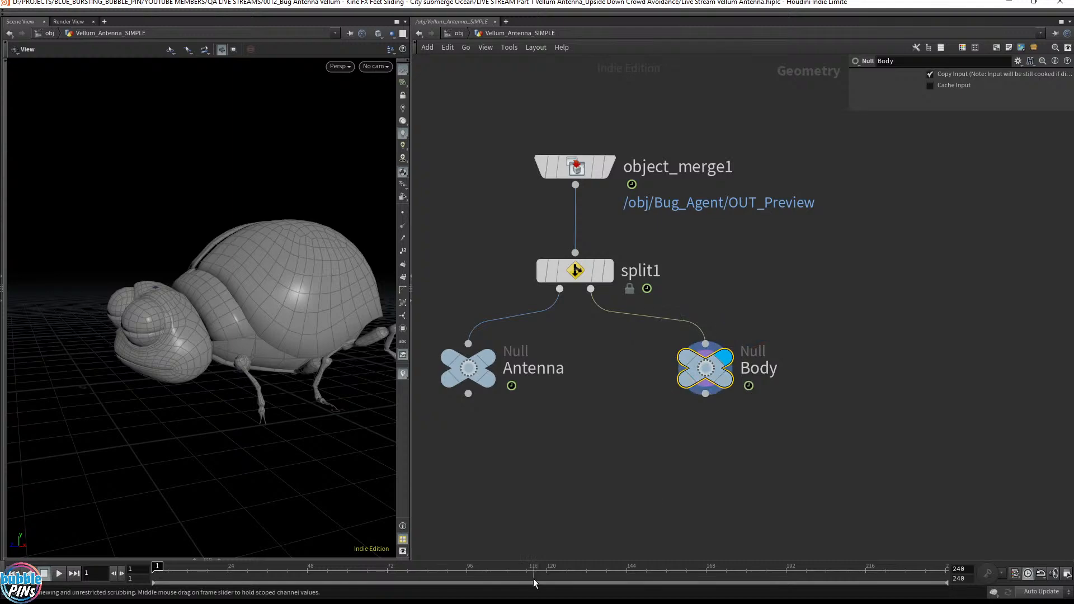
{"action": "mouse_move", "coordinate": [184, 313]}
{"action": "left_mouse_down"}
{"action": "mouse_move", "coordinate": [158, 352]}
{"action": "mouse_move", "coordinate": [168, 305]}
{"action": "left_mouse_up"}
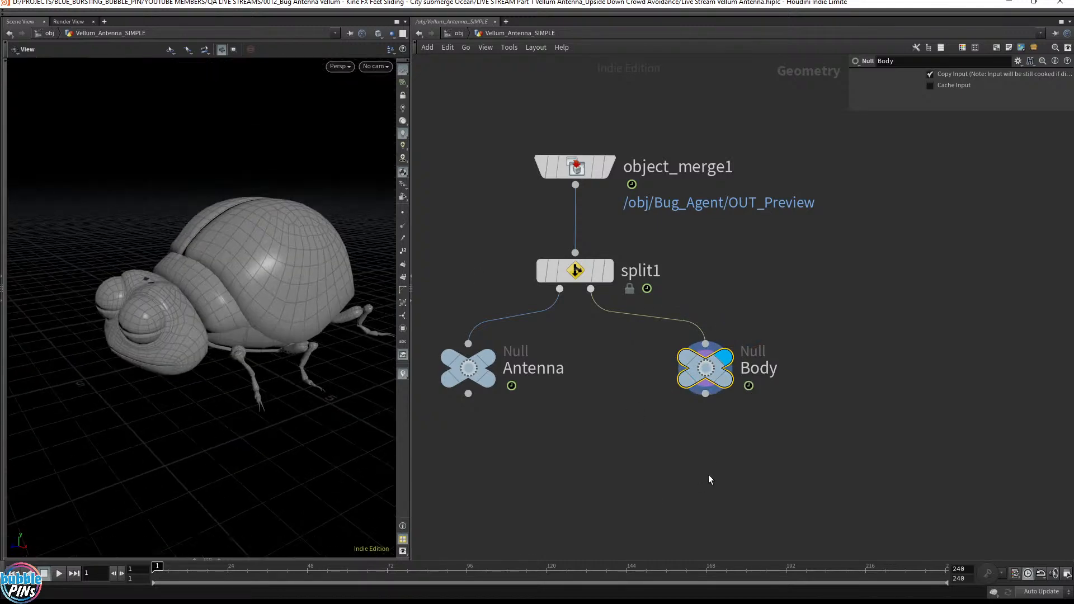
{"action": "middle_click_drag", "start_coordinate": [696, 444], "coordinate": [763, 271]}
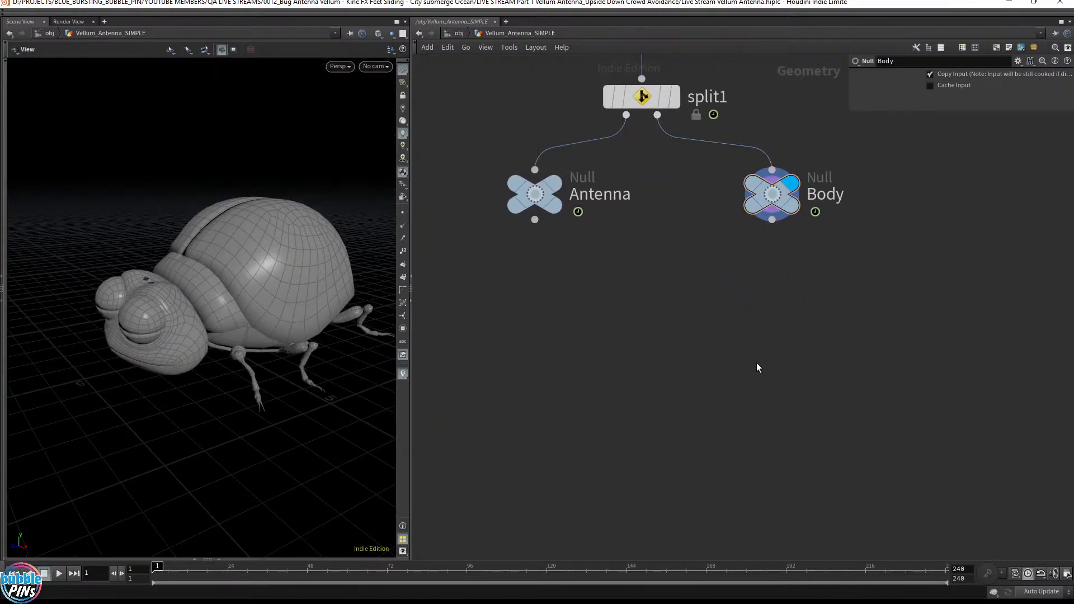
{"action": "key", "text": "ctrl+s"}
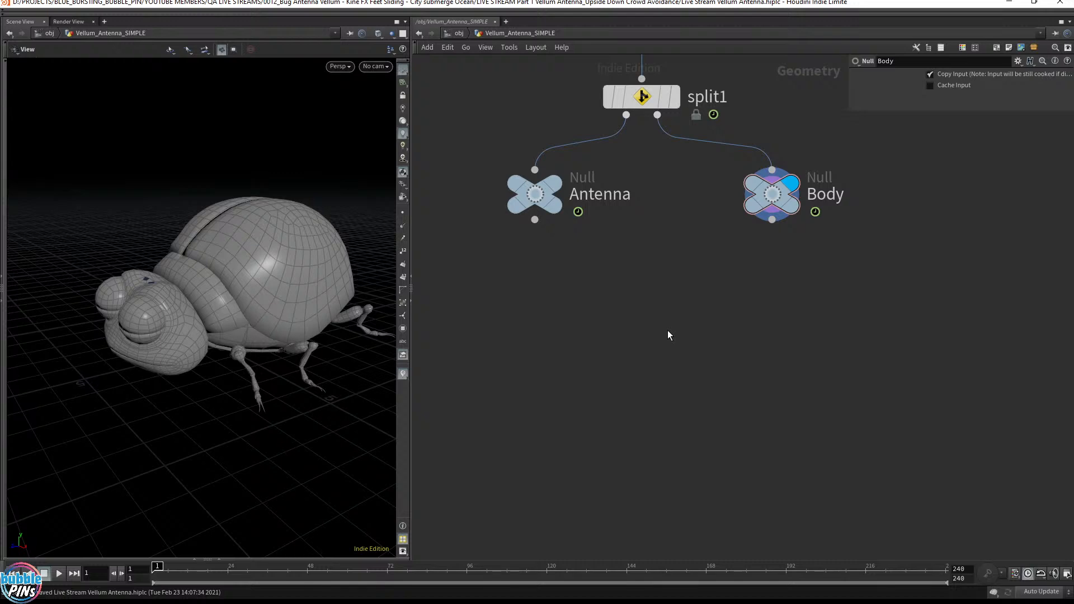
- Display the Antenna null and connect a Vellum Configure Cloth node to its output
{"action": "scroll", "coordinate": [667, 330], "scroll_direction": "up", "scroll_amount": 2}
{"action": "middle_click_drag", "start_coordinate": [665, 330], "coordinate": [751, 394]}
{"action": "scroll", "coordinate": [749, 390], "scroll_direction": "down", "scroll_amount": 1}
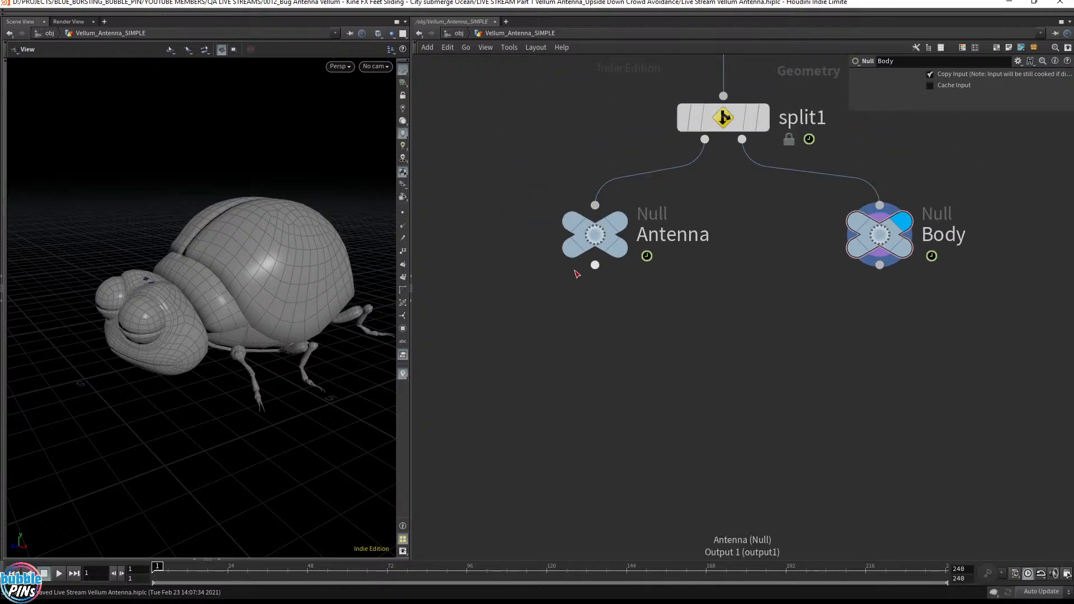
{"action": "left_click", "coordinate": [626, 220]}
{"action": "left_click_drag", "start_coordinate": [595, 265], "coordinate": [604, 357]}
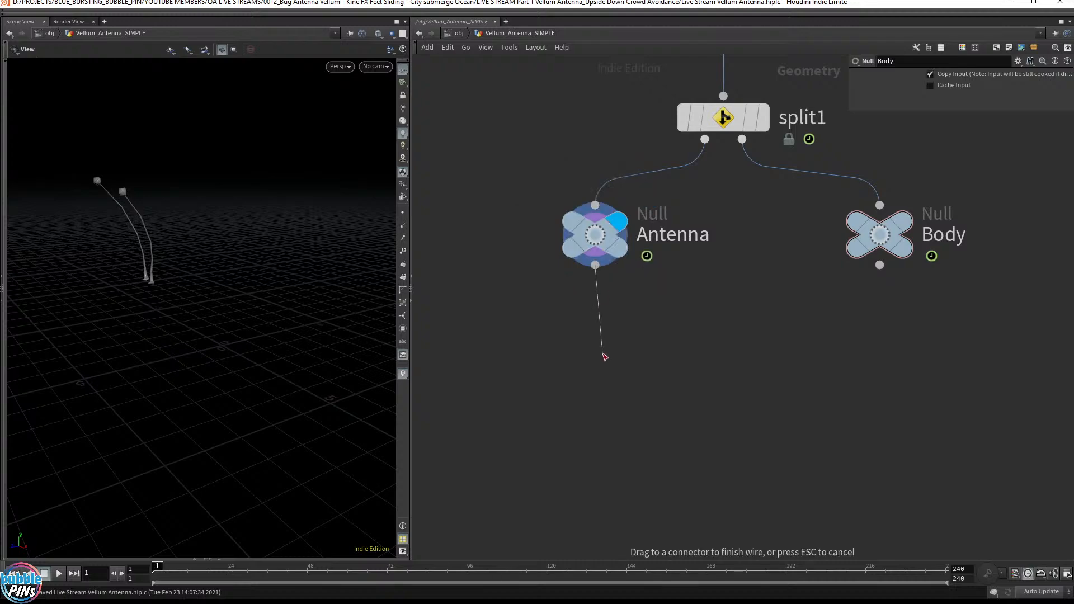
{"action": "key", "text": "Tab"}
{"action": "type", "text": "vellum"}
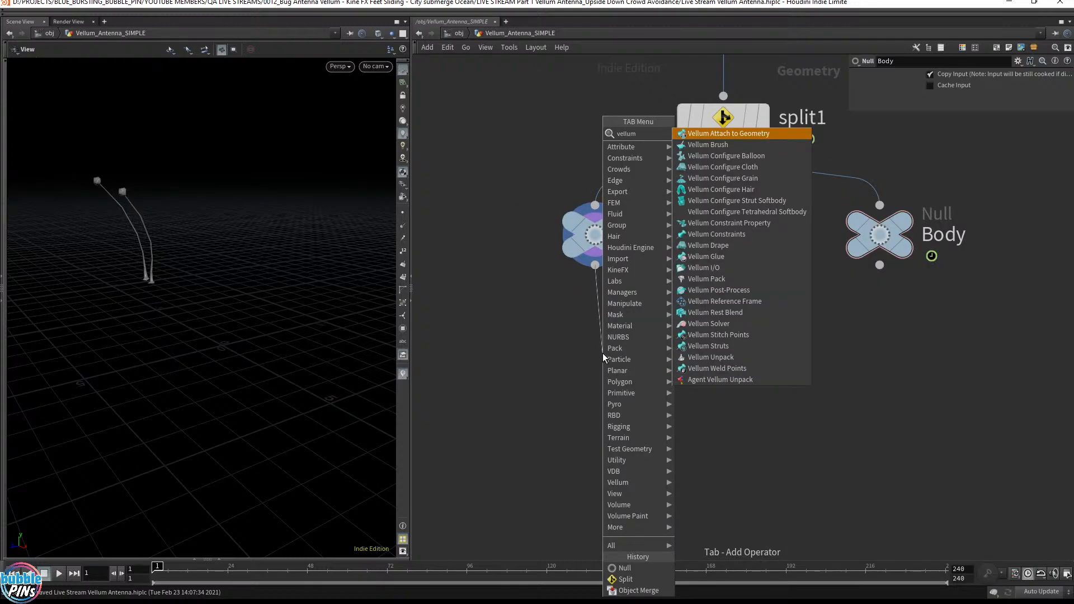
{"action": "type", "text": " cloth"}
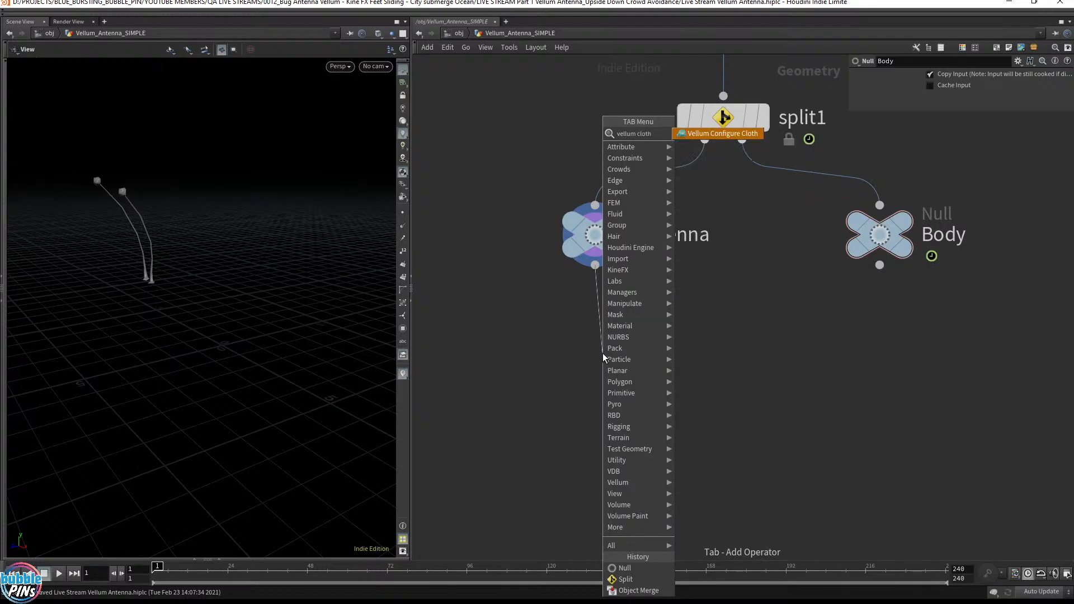
{"action": "key", "text": "Return"}
{"action": "left_click", "coordinate": [603, 354]}
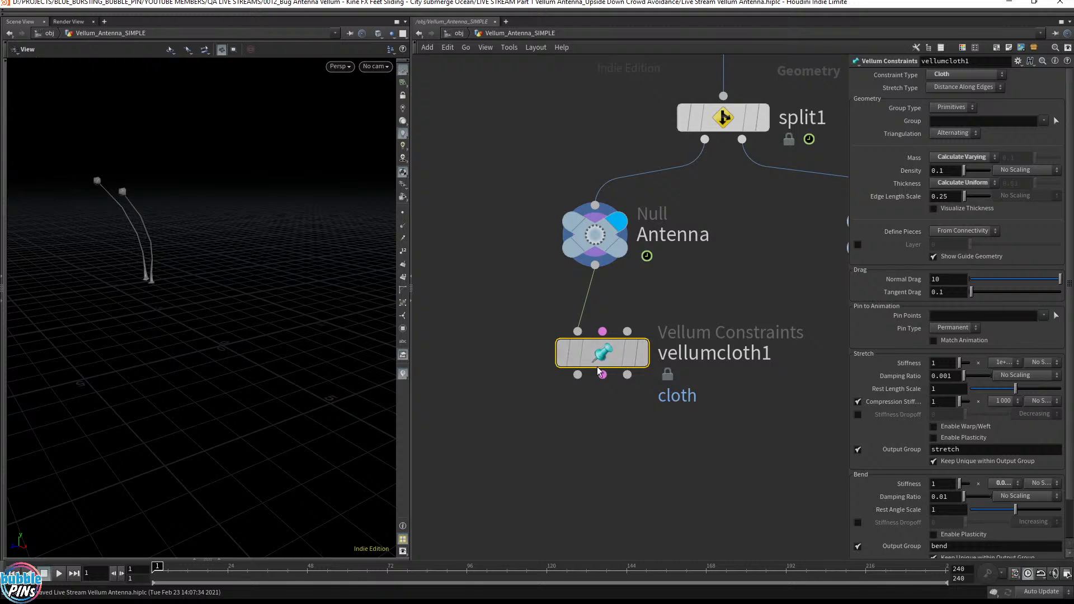
- Position the Vellum cloth node beneath the Antenna null and display its result
{"action": "left_click_drag", "start_coordinate": [640, 350], "coordinate": [635, 381]}
{"action": "left_click", "coordinate": [636, 382]}
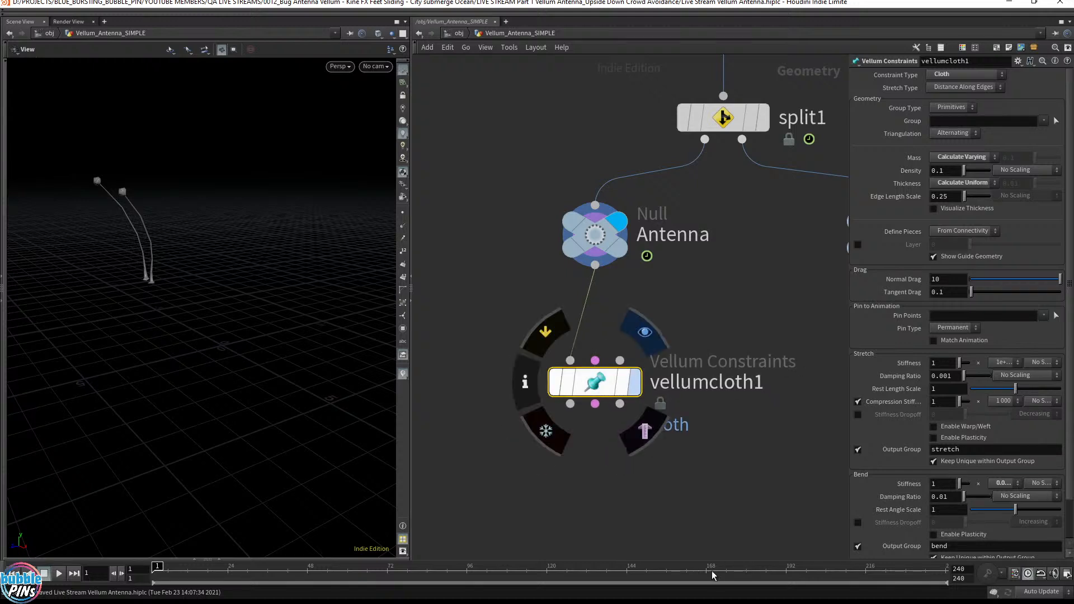
{"action": "scroll", "coordinate": [643, 364], "scroll_direction": "down", "scroll_amount": 6}
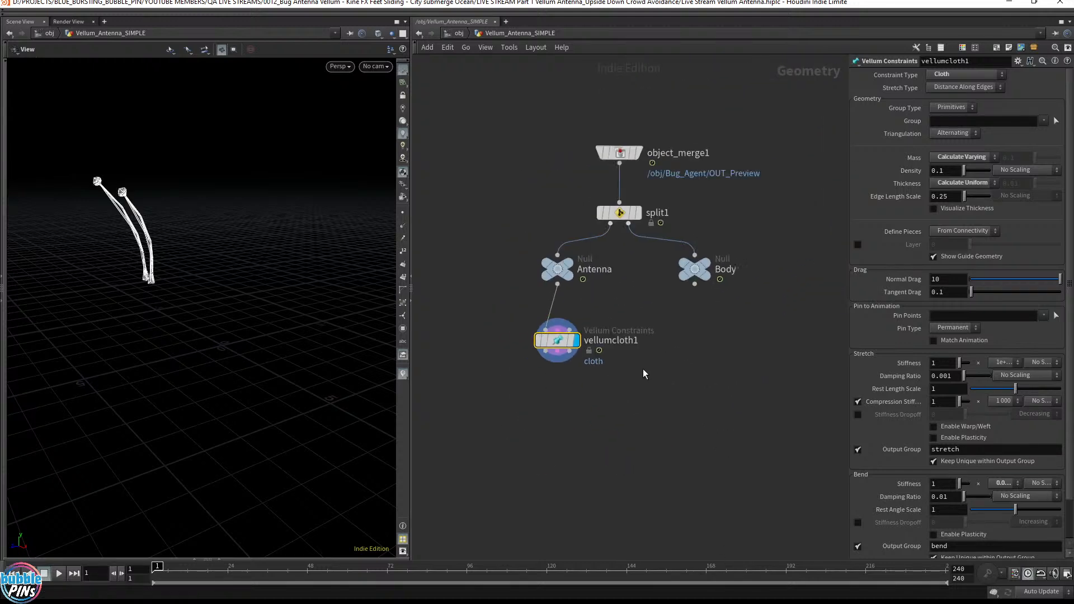
- Add a Vellum Solver directly below vellumcloth1, connected to all three of its outputs
{"action": "key", "text": "Tab"}
{"action": "type", "text": "vellum sol"}
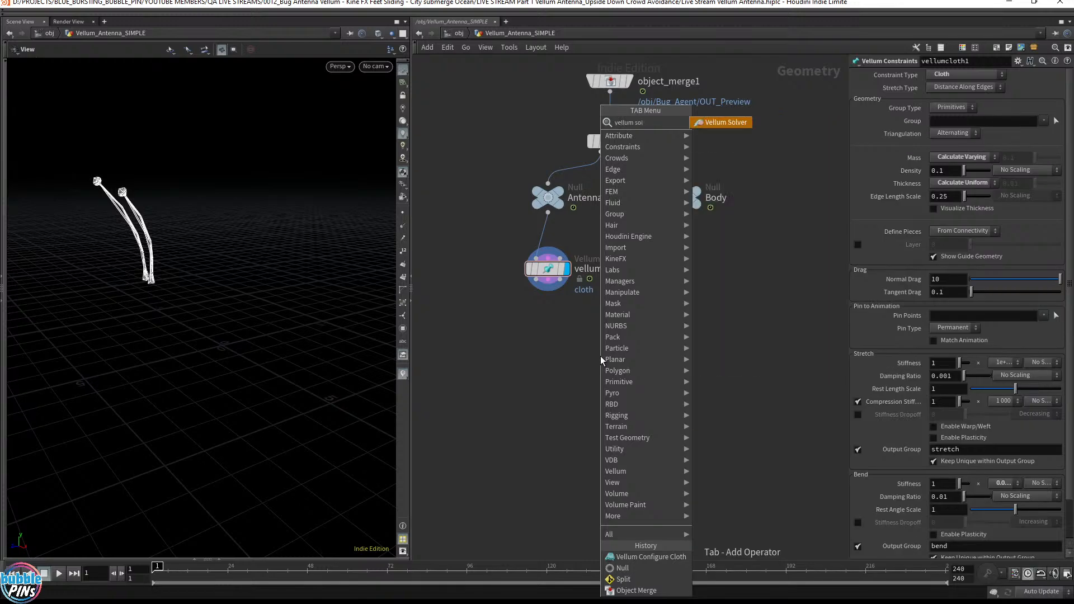
{"action": "key", "text": "Return"}
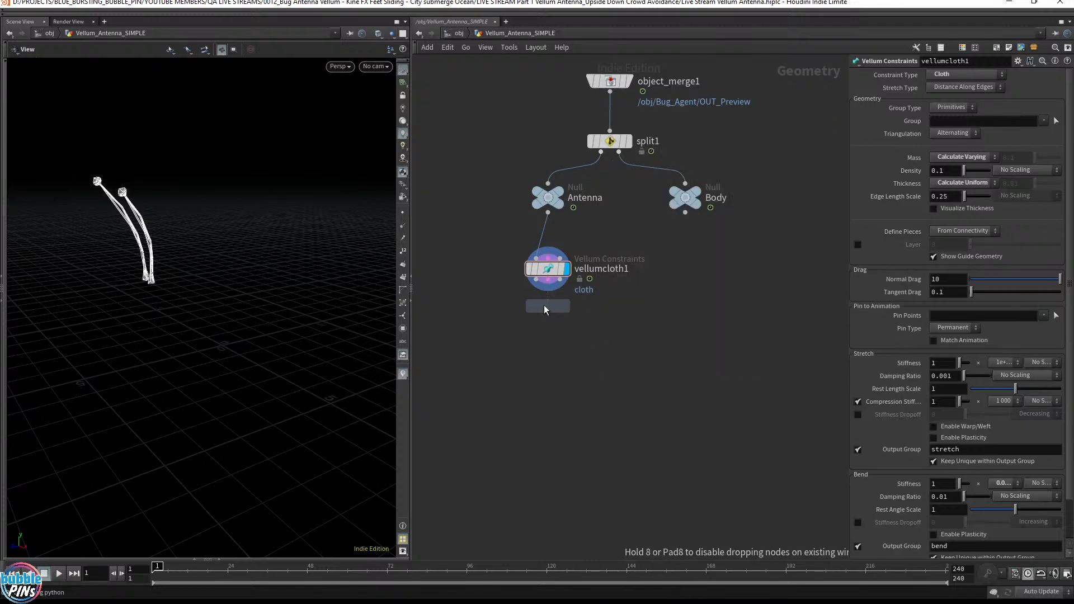
{"action": "left_click", "coordinate": [573, 338]}
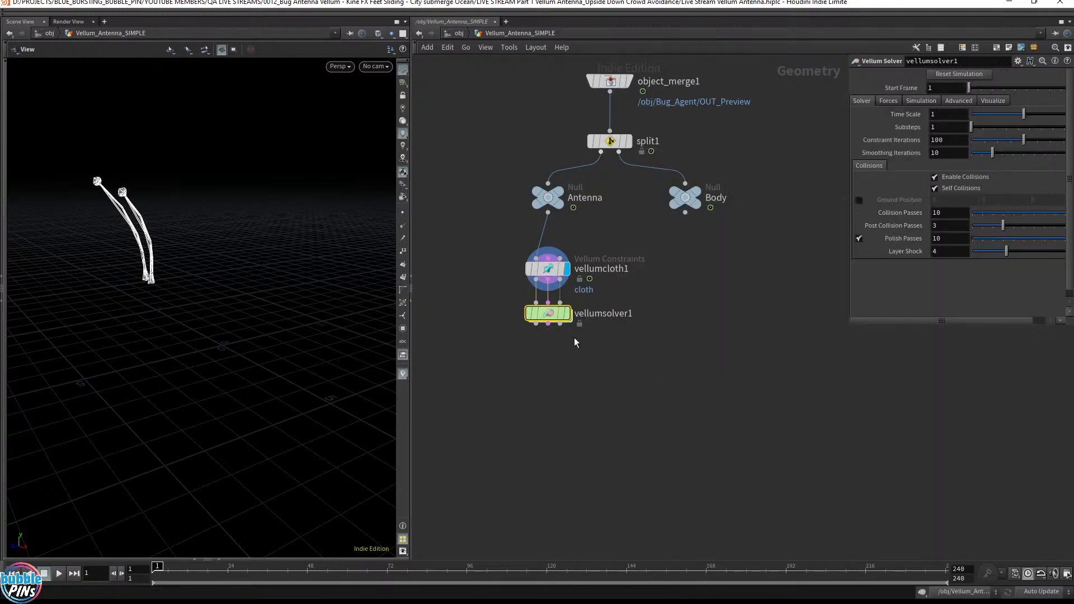
- Display the Vellum Solver, play the antenna simulation and return to the first frame
{"action": "left_click", "coordinate": [567, 315]}
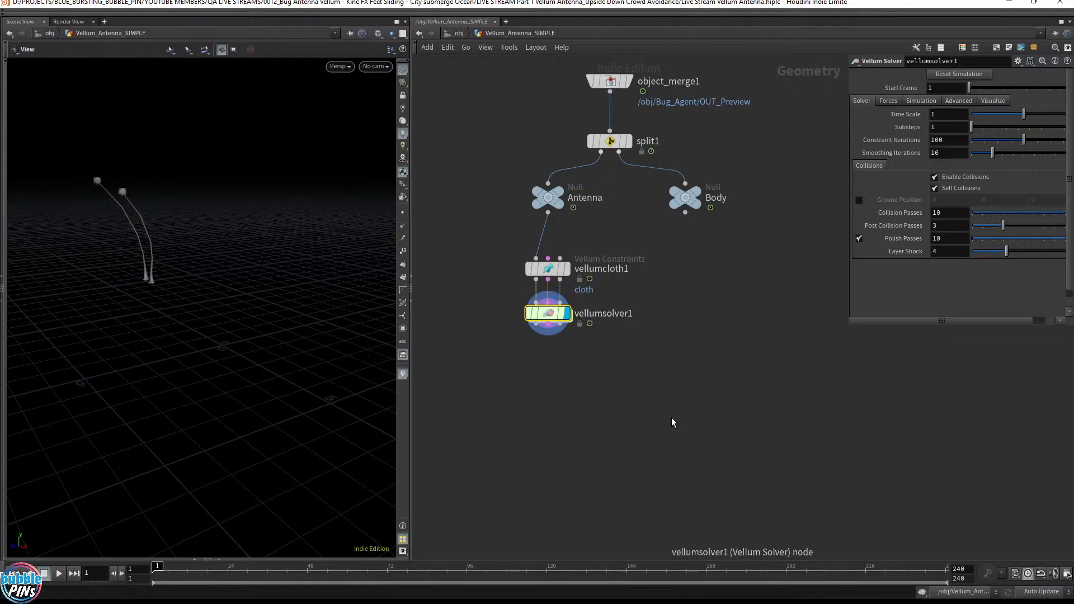
{"action": "key", "text": "Up"}
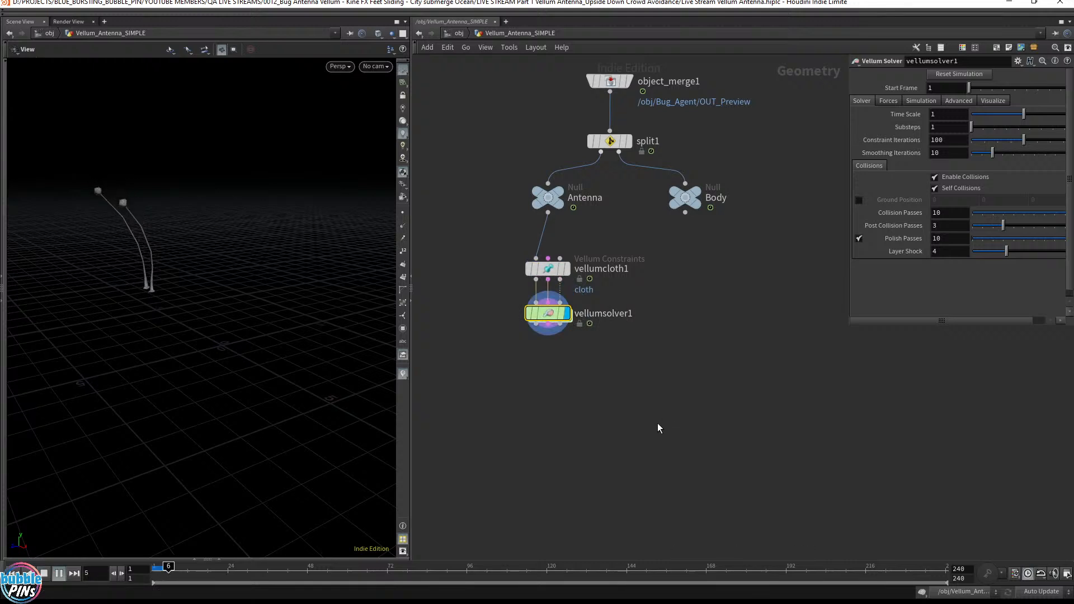
{"action": "key", "text": "ctrl+Up"}
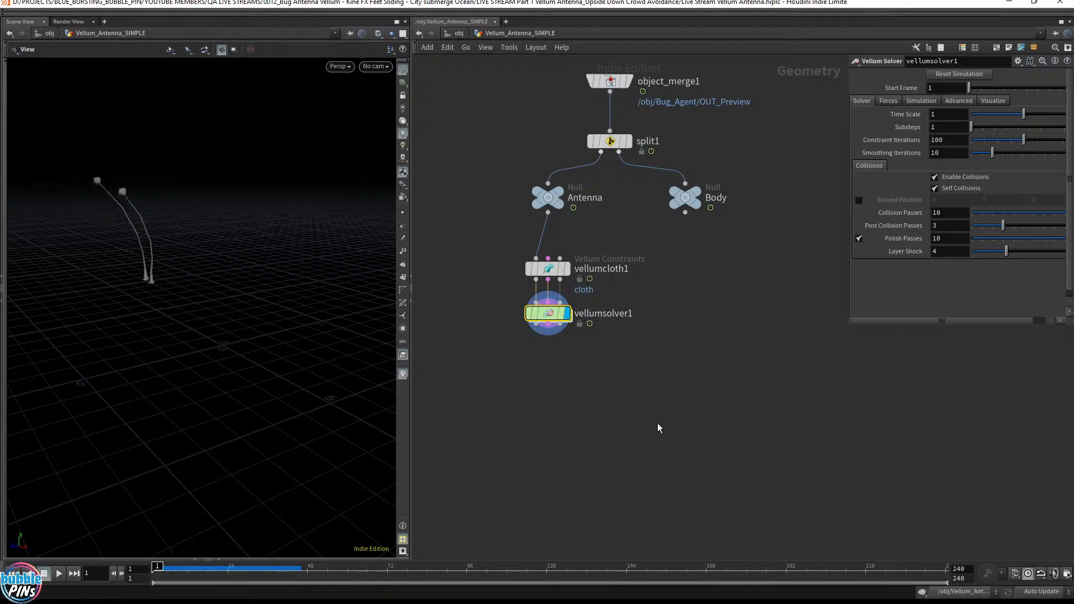
- Display the Antenna null and play its original animation, examining how the antenna bases move up close
{"action": "left_click", "coordinate": [559, 191]}
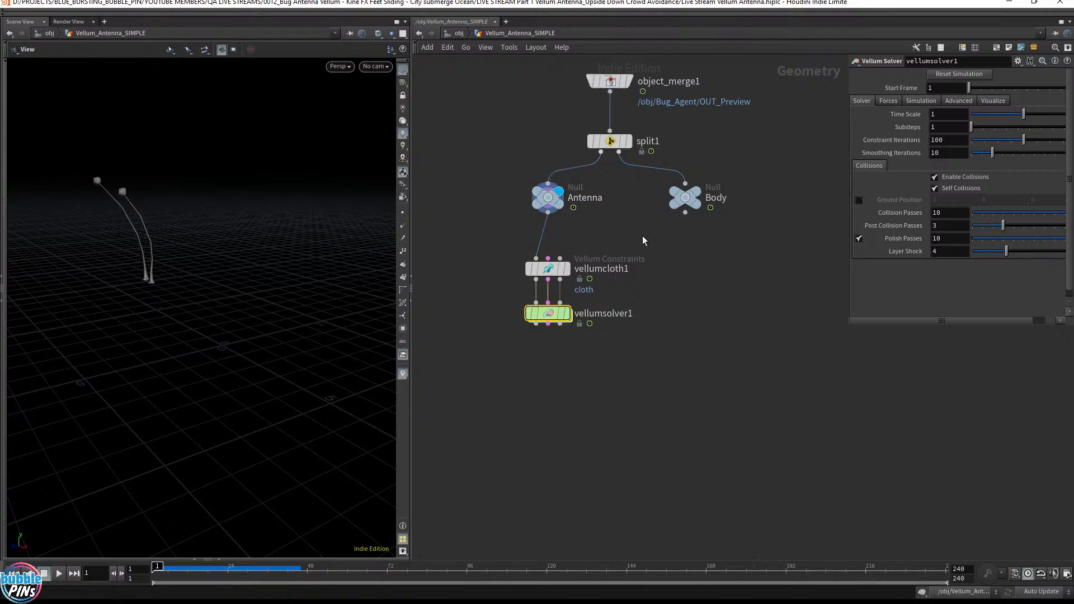
{"action": "key", "text": "Up"}
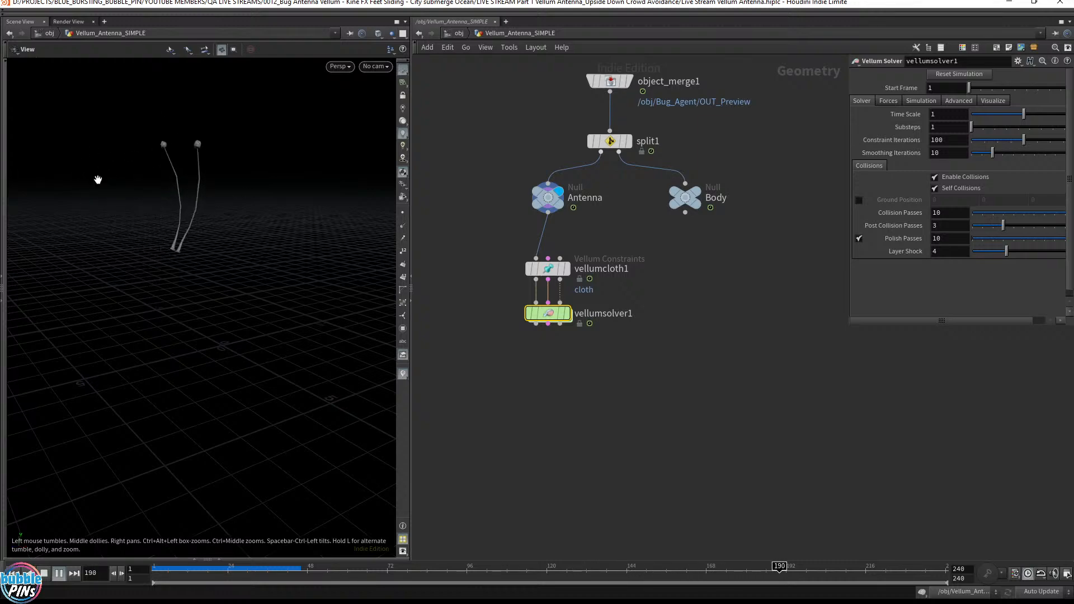
{"action": "key", "text": "ctrl+Up"}
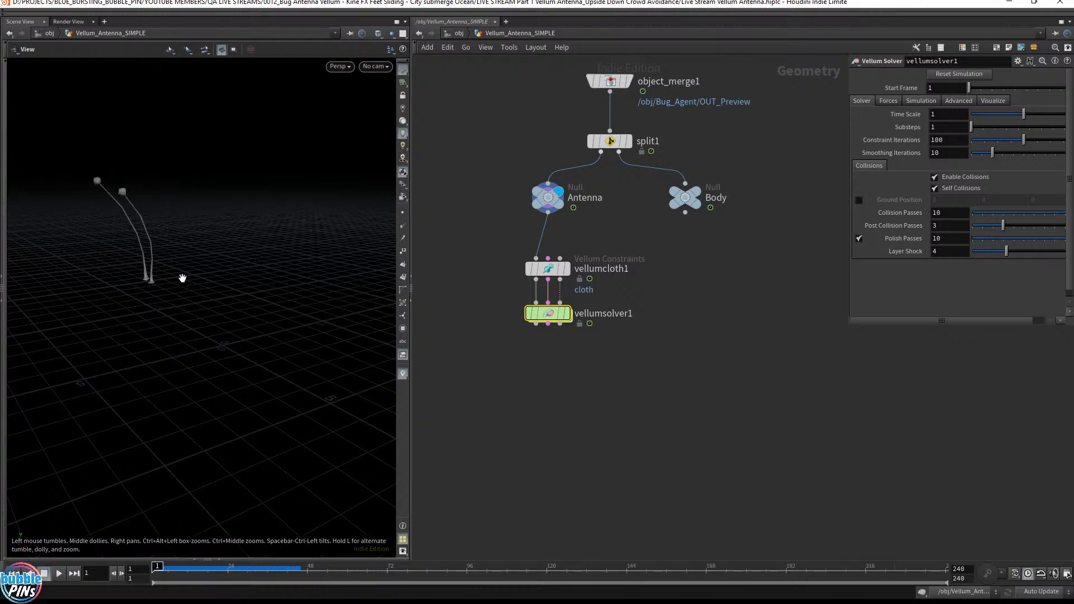
{"action": "left_click_drag", "start_coordinate": [143, 279], "coordinate": [142, 285]}
{"action": "middle_click_drag", "start_coordinate": [142, 286], "coordinate": [401, 247]}
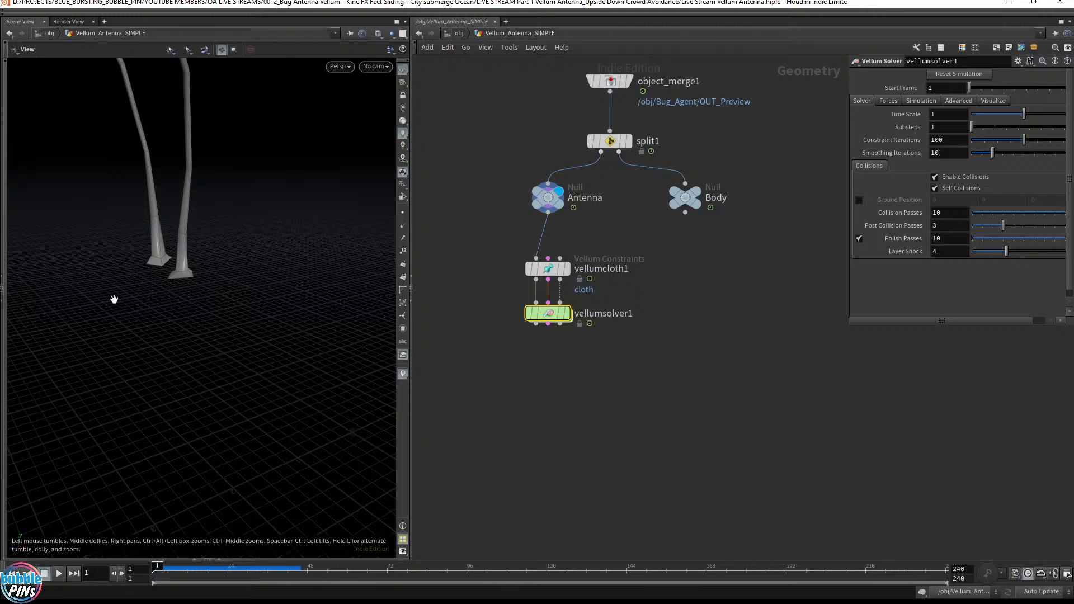
{"action": "key", "text": "Up"}
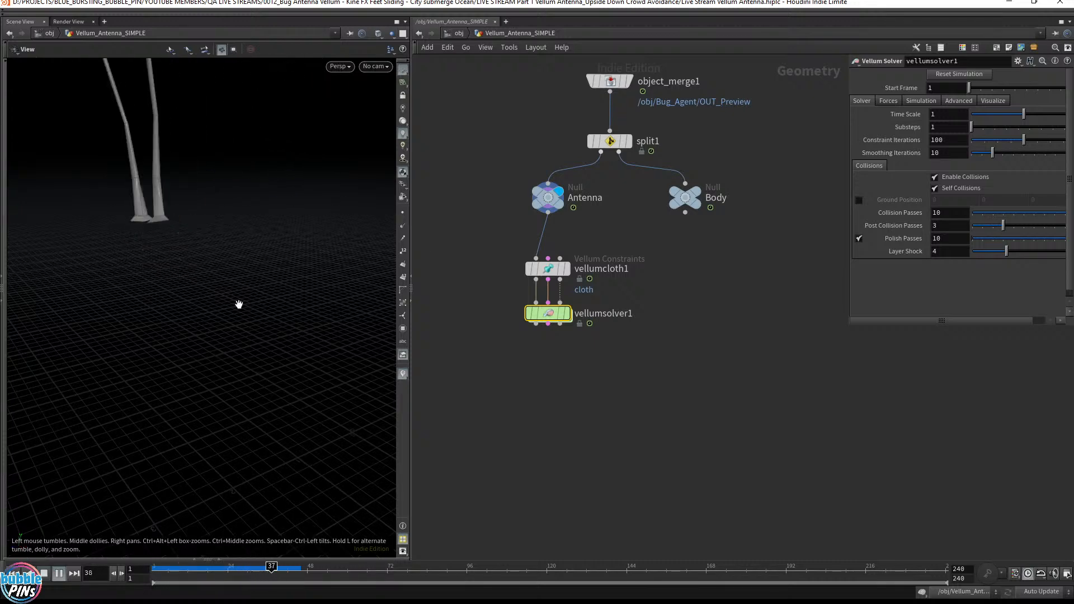
{"action": "key", "text": "ctrl+Up"}
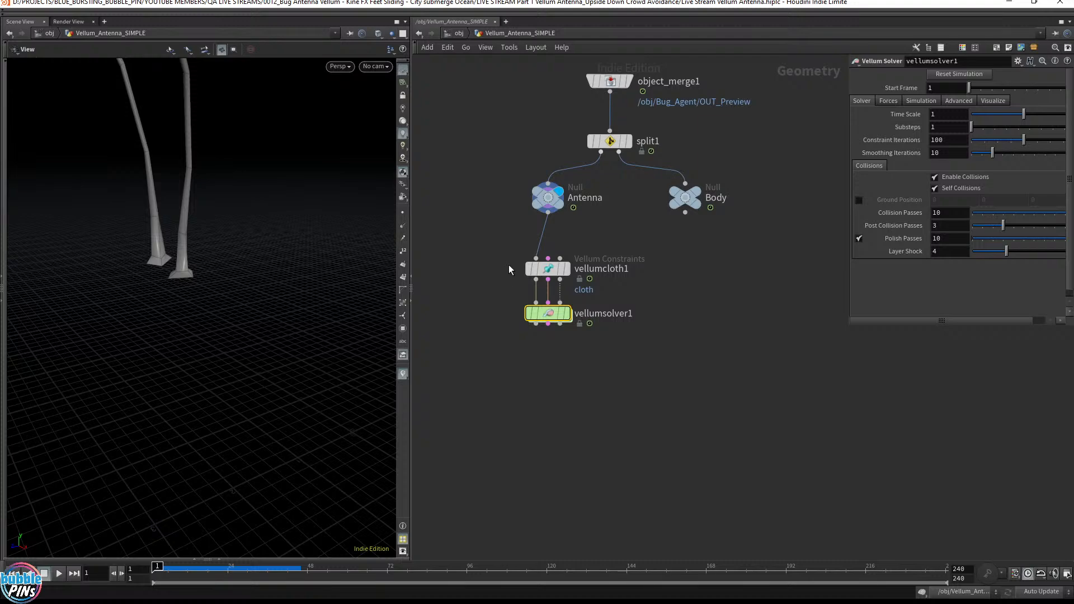
- Display vellumcloth1 and pick the base points of both antennas as its Pin Points, 33-40 78-85
{"action": "left_click", "coordinate": [547, 269]}
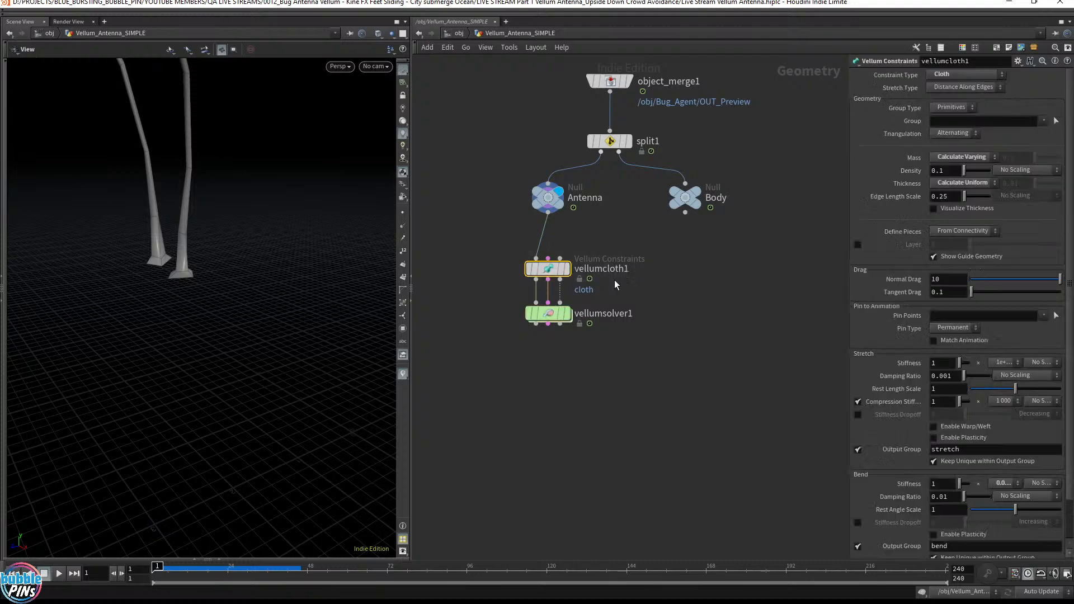
{"action": "left_click", "coordinate": [569, 269]}
{"action": "left_click_drag", "start_coordinate": [158, 270], "coordinate": [223, 260]}
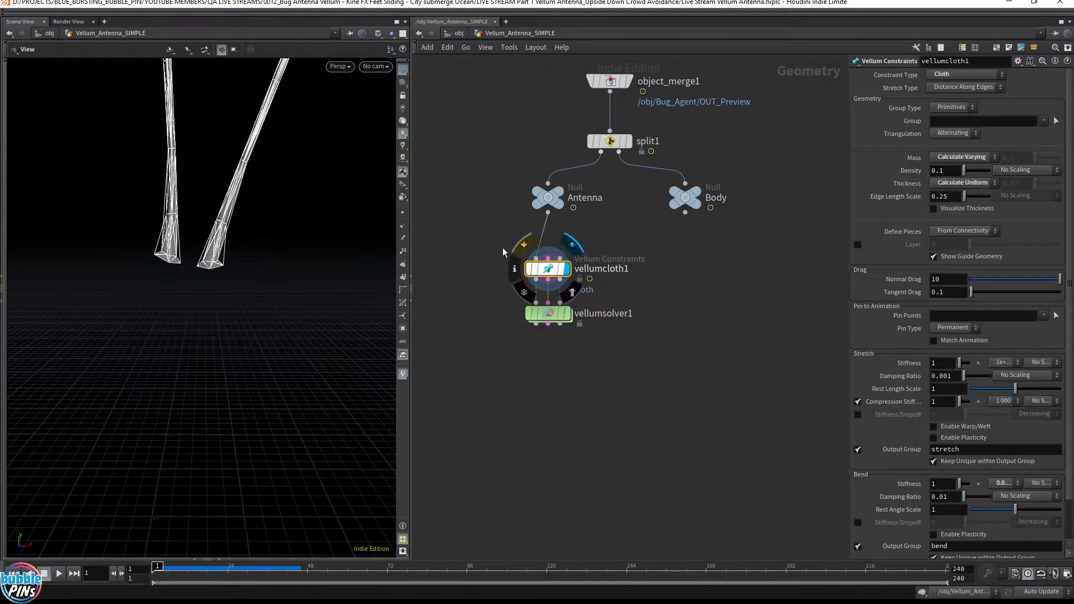
{"action": "left_click_drag", "start_coordinate": [492, 246], "coordinate": [735, 282]}
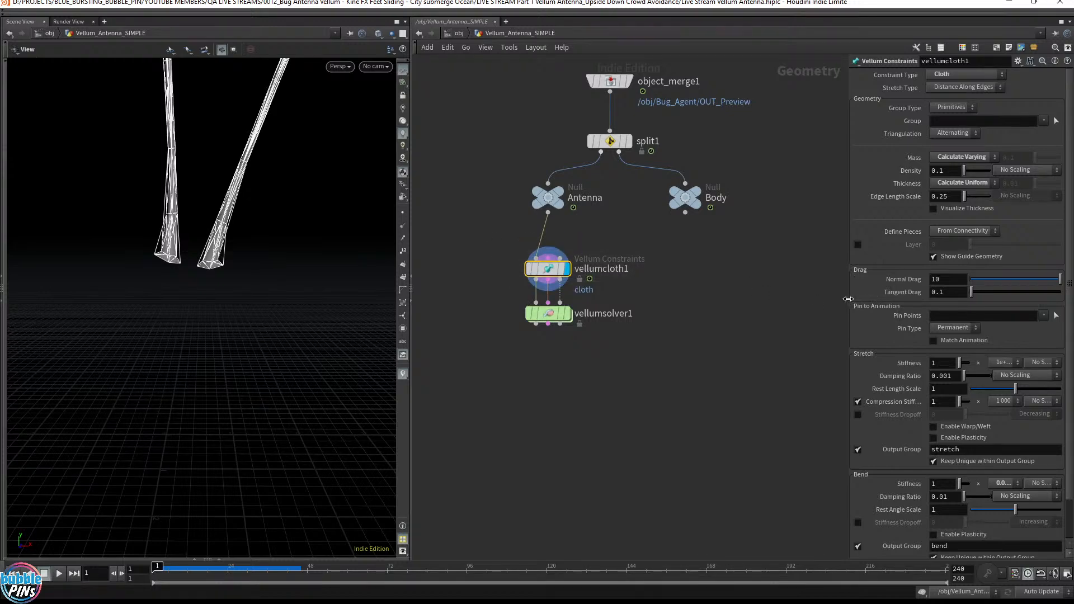
{"action": "left_click_drag", "start_coordinate": [849, 298], "coordinate": [774, 303]}
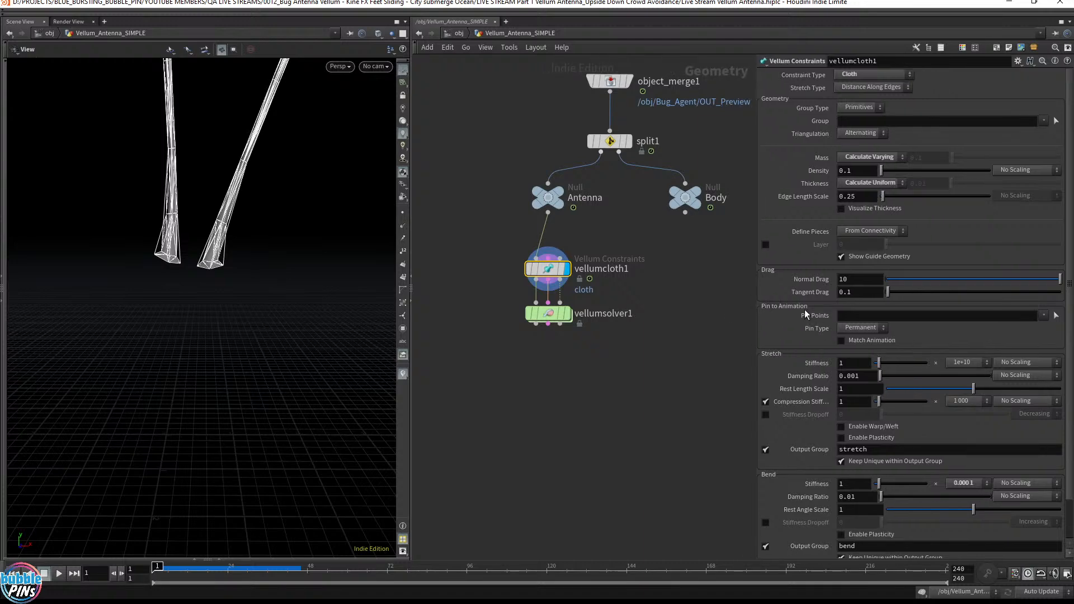
{"action": "left_click", "coordinate": [856, 316]}
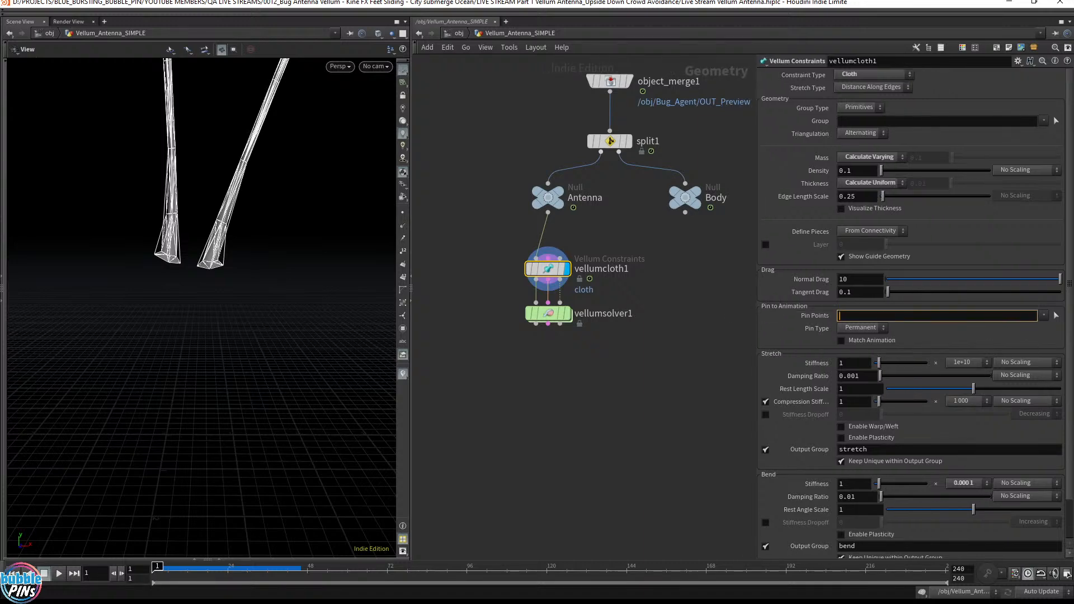
{"action": "left_click", "coordinate": [1056, 314]}
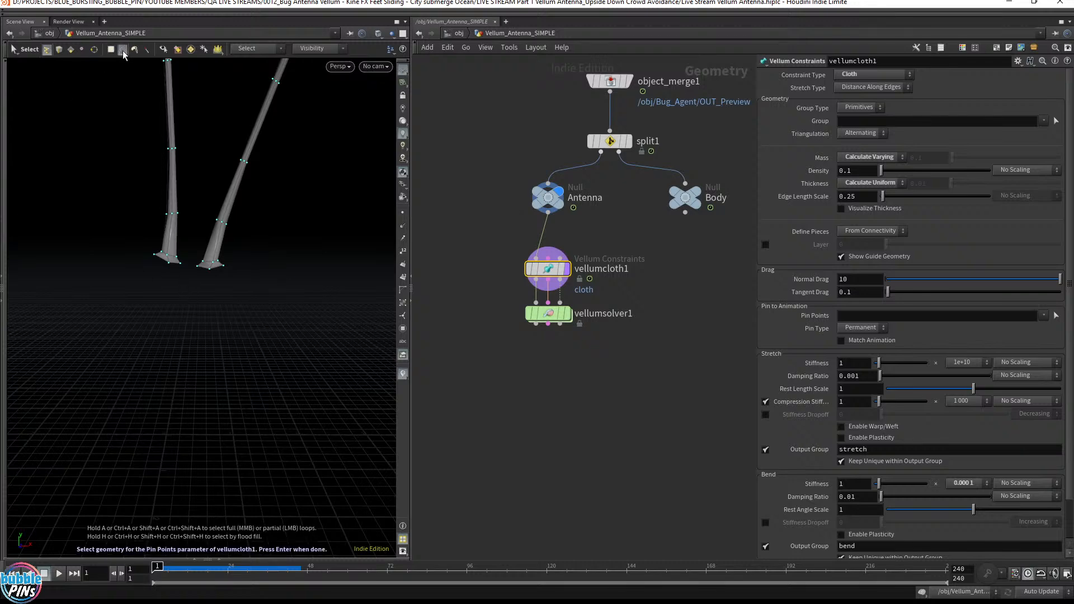
{"action": "mouse_move", "coordinate": [177, 300]}
{"action": "left_mouse_down"}
{"action": "mouse_move", "coordinate": [122, 284]}
{"action": "mouse_move", "coordinate": [119, 252]}
{"action": "mouse_move", "coordinate": [193, 239]}
{"action": "mouse_move", "coordinate": [269, 270]}
{"action": "mouse_move", "coordinate": [162, 293]}
{"action": "left_mouse_up"}
{"action": "key", "text": "Return"}
- Inspect the pinned antenna bases, enable Match Animation for the pins and display the Vellum Solver
{"action": "left_click_drag", "start_coordinate": [200, 279], "coordinate": [216, 264]}
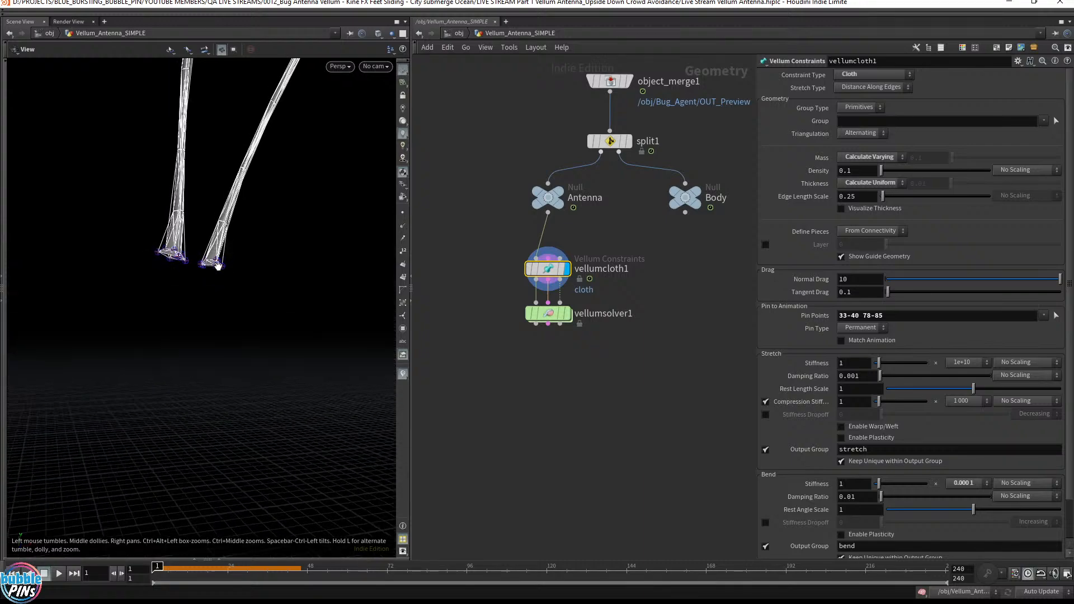
{"action": "middle_click_drag", "start_coordinate": [213, 262], "coordinate": [225, 286]}
{"action": "left_click_drag", "start_coordinate": [225, 285], "coordinate": [222, 327]}
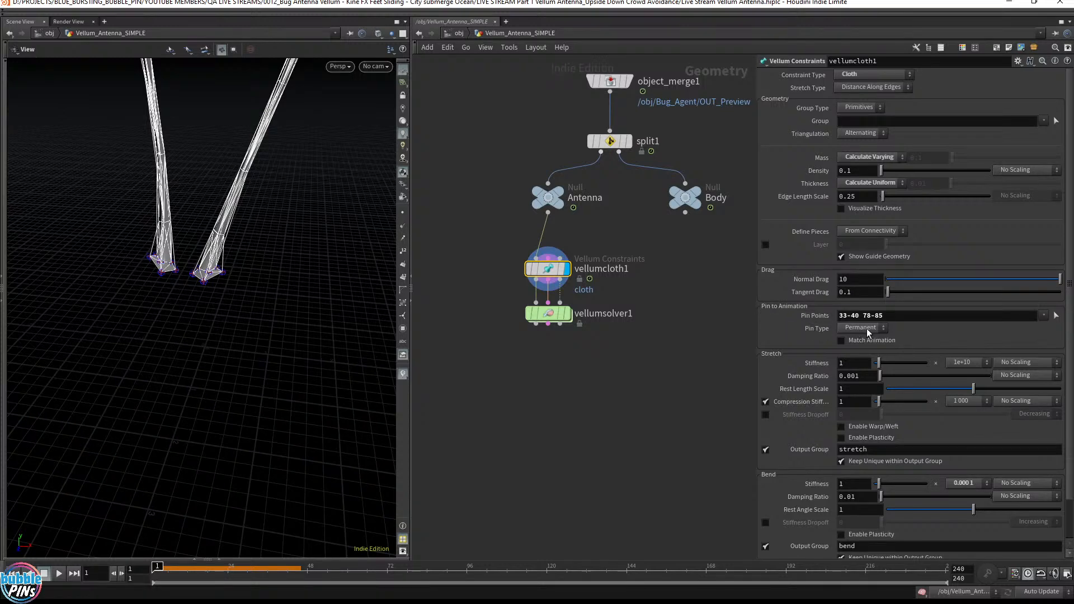
{"action": "left_click", "coordinate": [841, 341]}
{"action": "left_click", "coordinate": [567, 313]}
{"action": "left_click", "coordinate": [541, 314]}
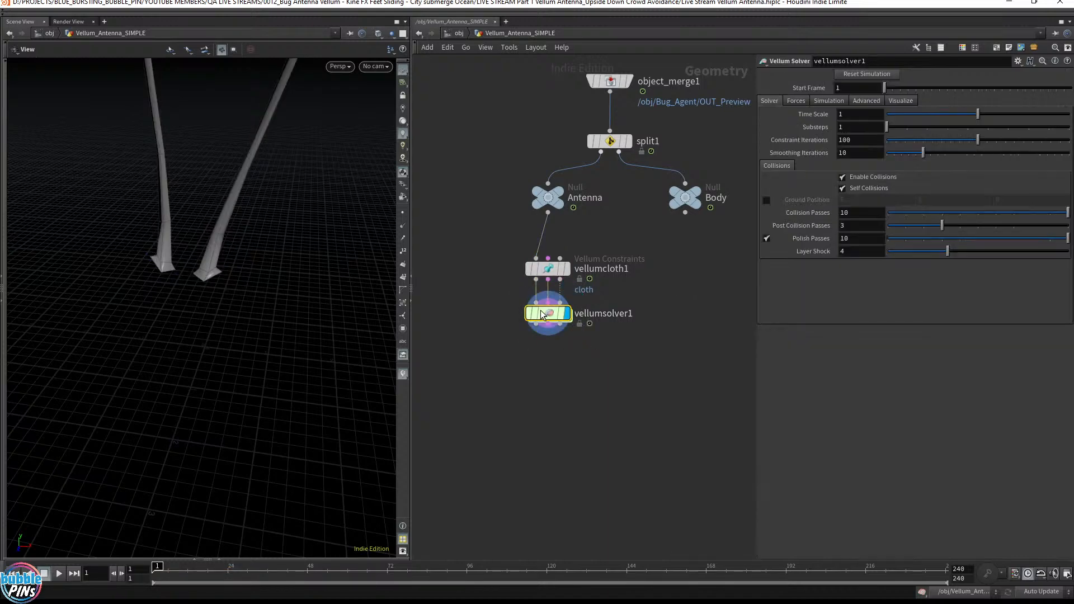
- Frame both antennas in full, play the pinned simulation and return to the first frame
{"action": "left_click_drag", "start_coordinate": [190, 250], "coordinate": [235, 235]}
{"action": "middle_click_drag", "start_coordinate": [235, 235], "coordinate": [101, 264]}
{"action": "right_click_drag", "start_coordinate": [279, 255], "coordinate": [241, 319]}
{"action": "key", "text": "Up"}
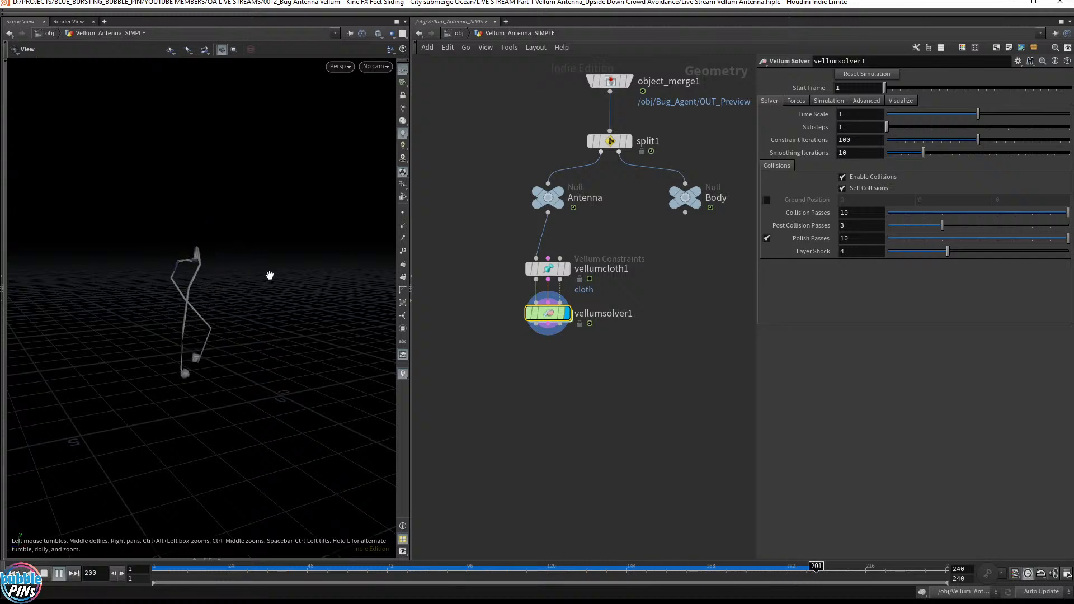
{"action": "key", "text": "ctrl+Up"}
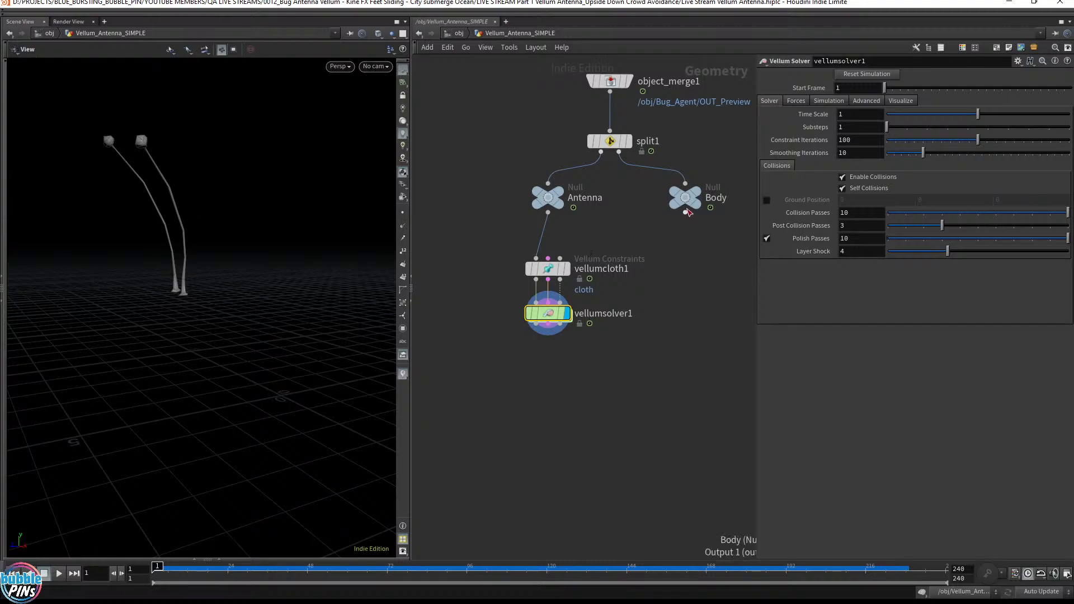
- Show the Body null as a template and play the antenna simulation against it from another angle
{"action": "left_click", "coordinate": [707, 219]}
{"action": "key", "text": "Up"}
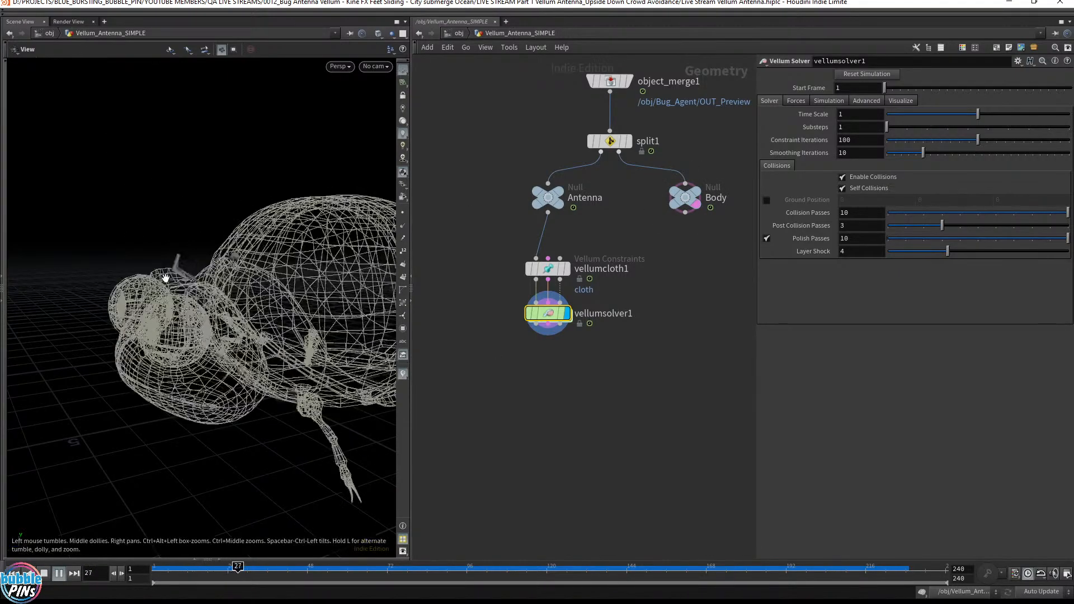
{"action": "left_click_drag", "start_coordinate": [204, 281], "coordinate": [259, 297]}
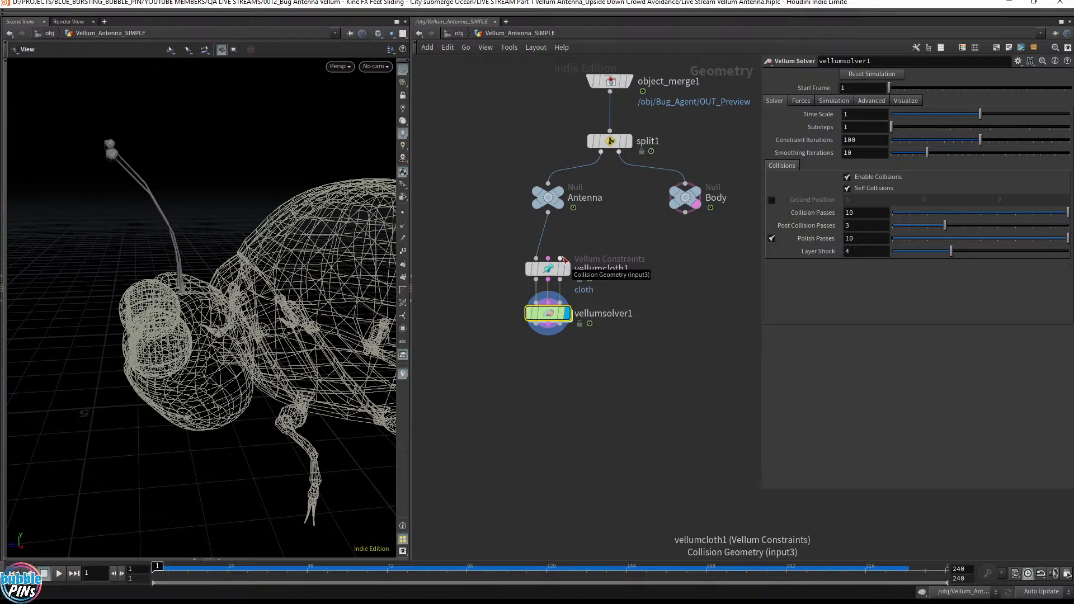
- Connect the Body null to vellumcloth1's Collision Geometry input and play the simulation to test the collisions
{"action": "left_click", "coordinate": [685, 212]}
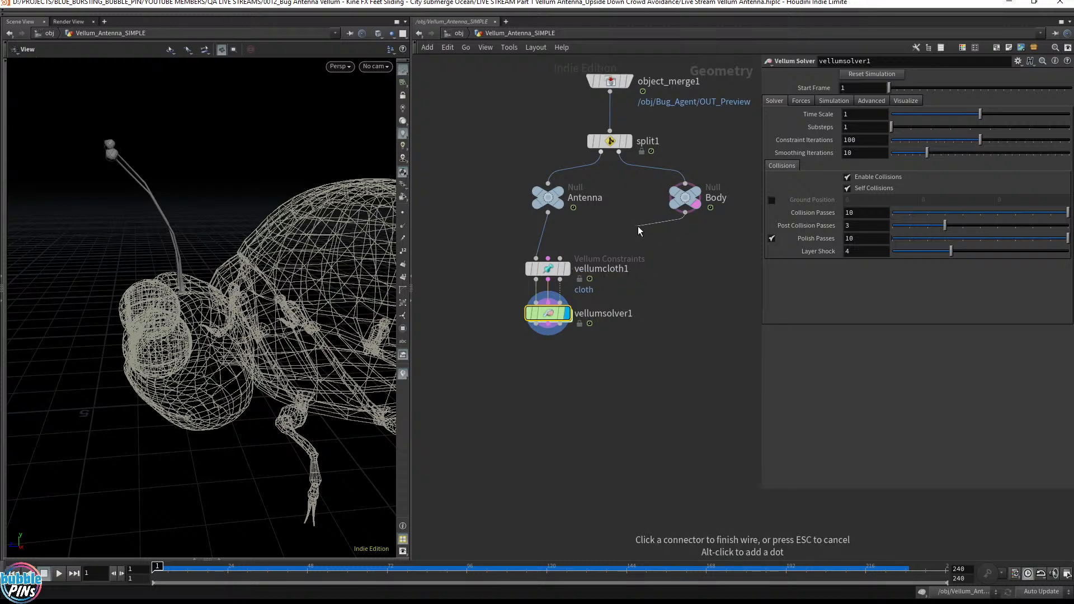
{"action": "left_click", "coordinate": [560, 258]}
{"action": "key", "text": "Up"}
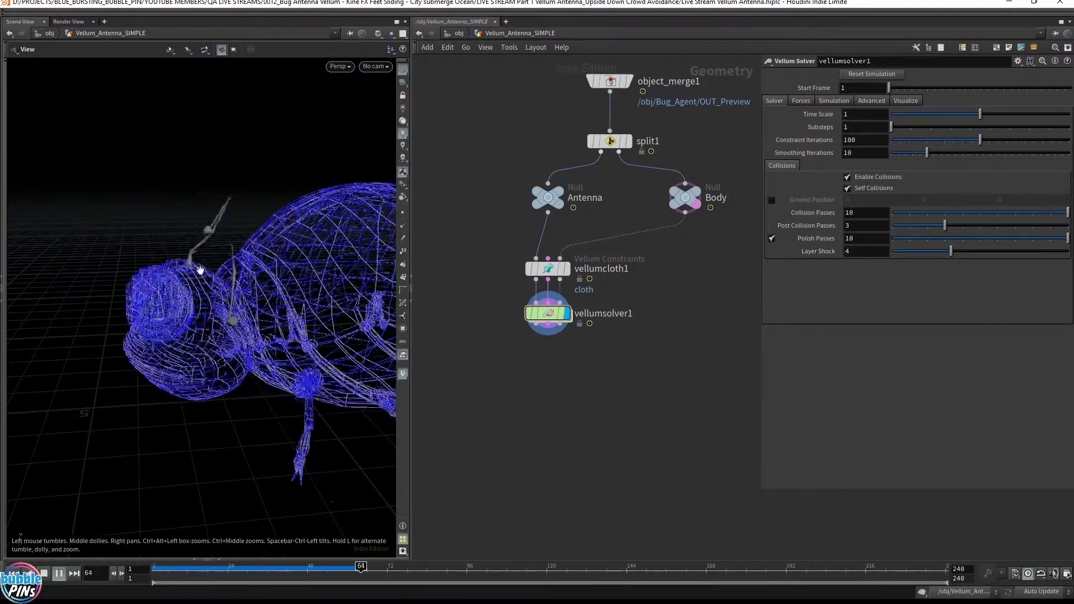
{"action": "key", "text": "ctrl+Up"}
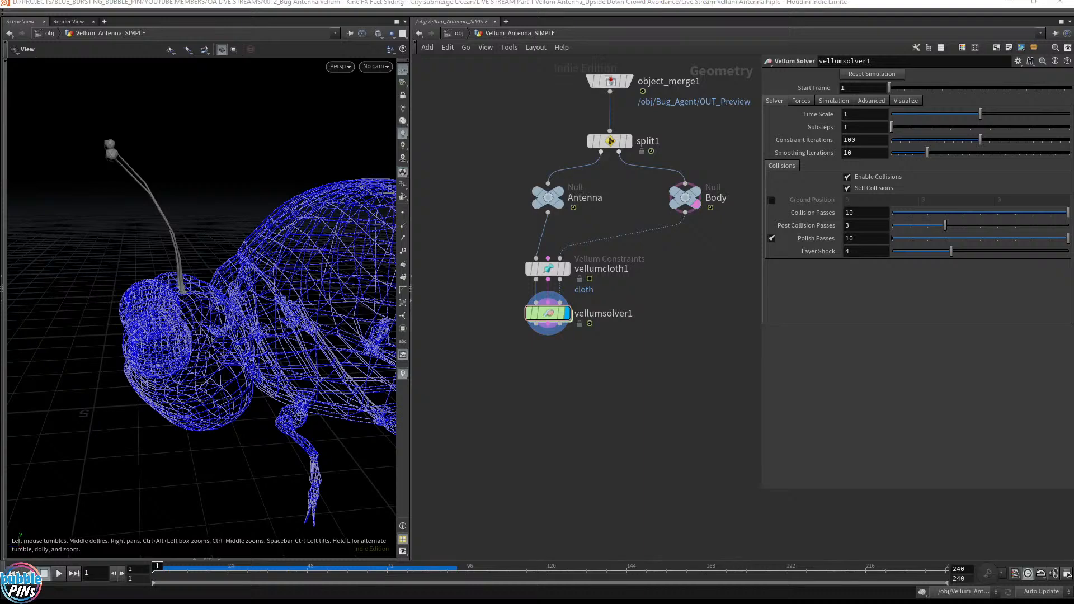
- Switch to the VLC reference video and play the comparison of Vellum-driven antennas with the original walk cycle
{"action": "left_click_drag", "start_coordinate": [790, 106], "coordinate": [759, 62]}
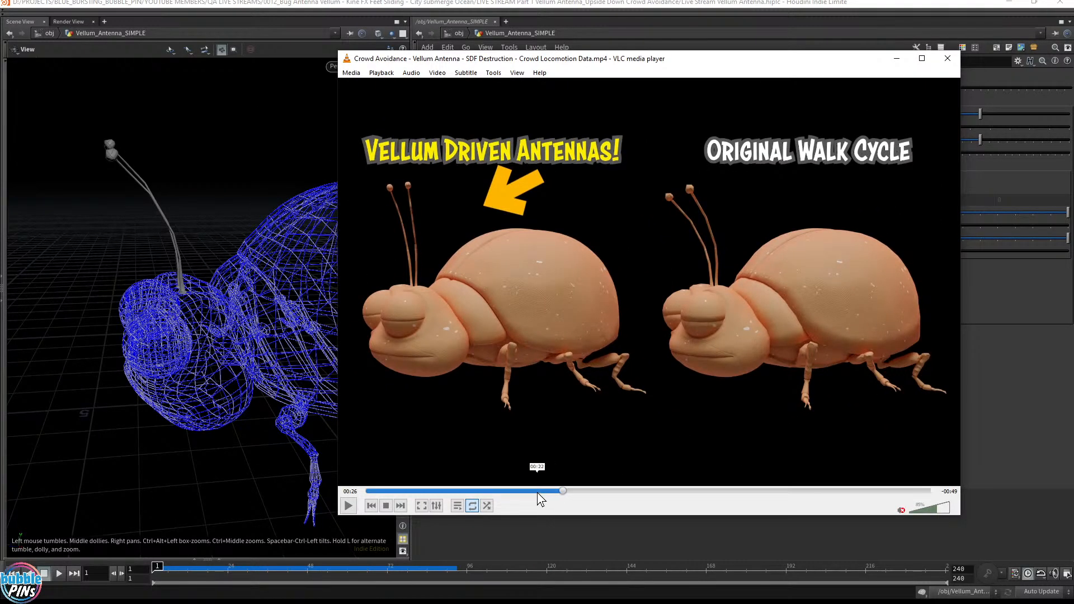
{"action": "left_click_drag", "start_coordinate": [537, 493], "coordinate": [509, 495]}
{"action": "key", "text": "space"}
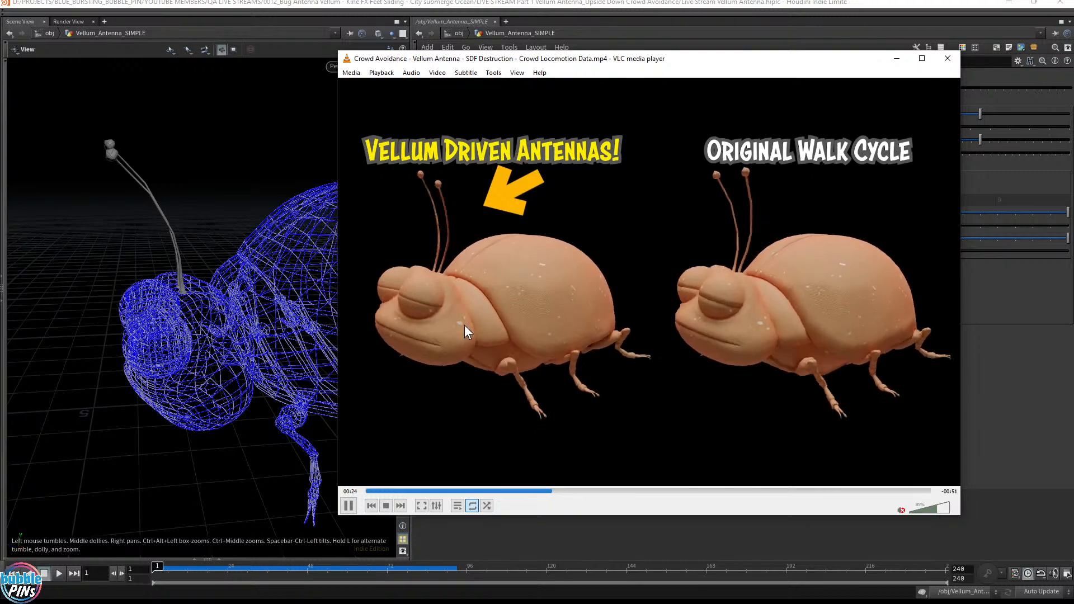
{"action": "key", "text": "space"}
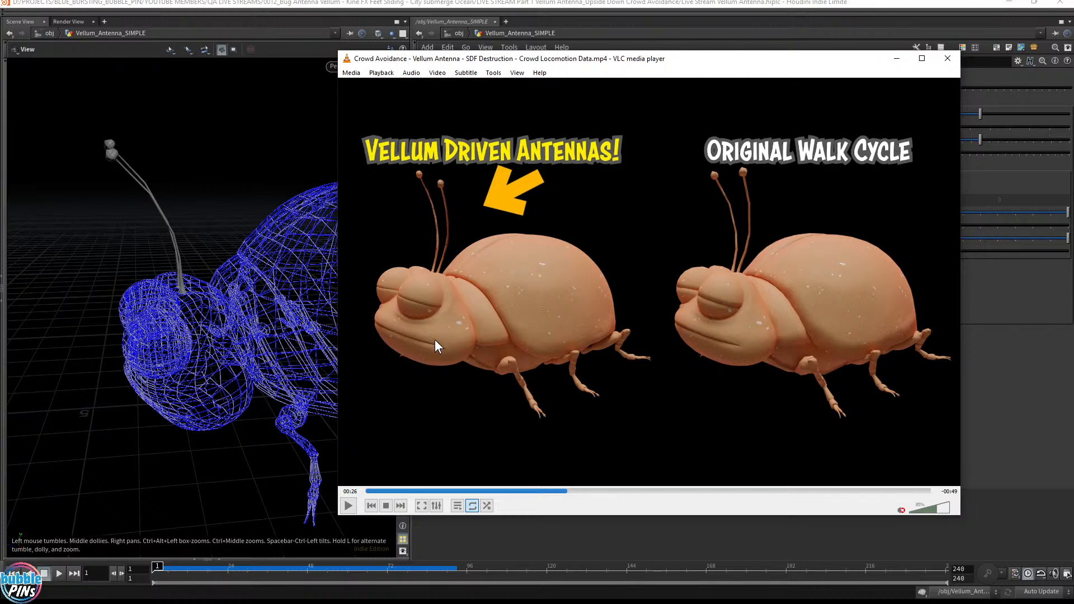
{"action": "left_click_drag", "start_coordinate": [509, 61], "coordinate": [1073, 33]}
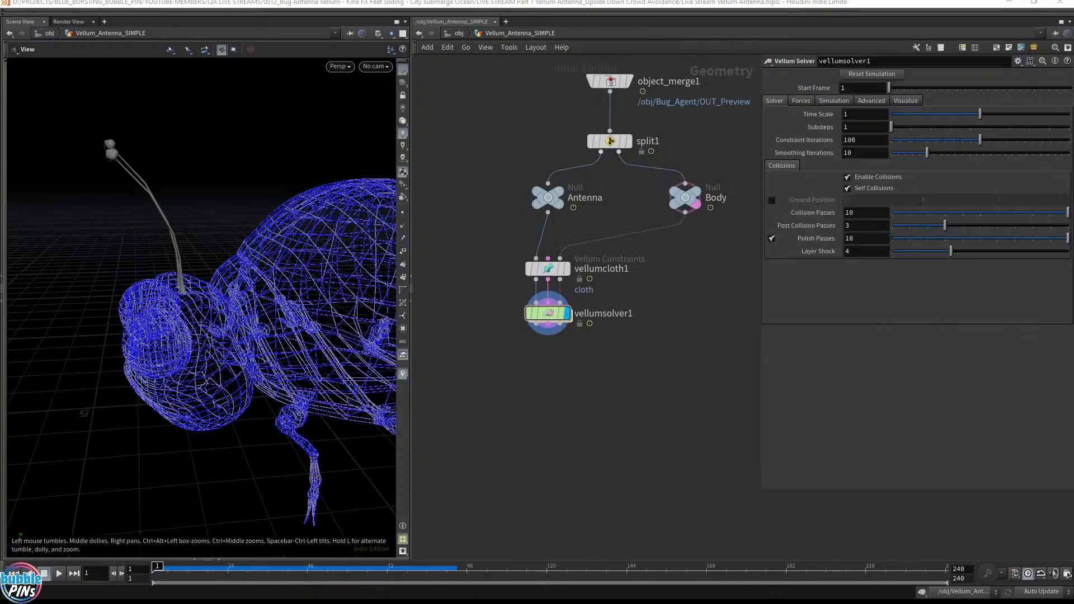
- Disconnect the Body null from vellumcloth1's Collision Geometry input
{"action": "left_click", "coordinate": [560, 259]}
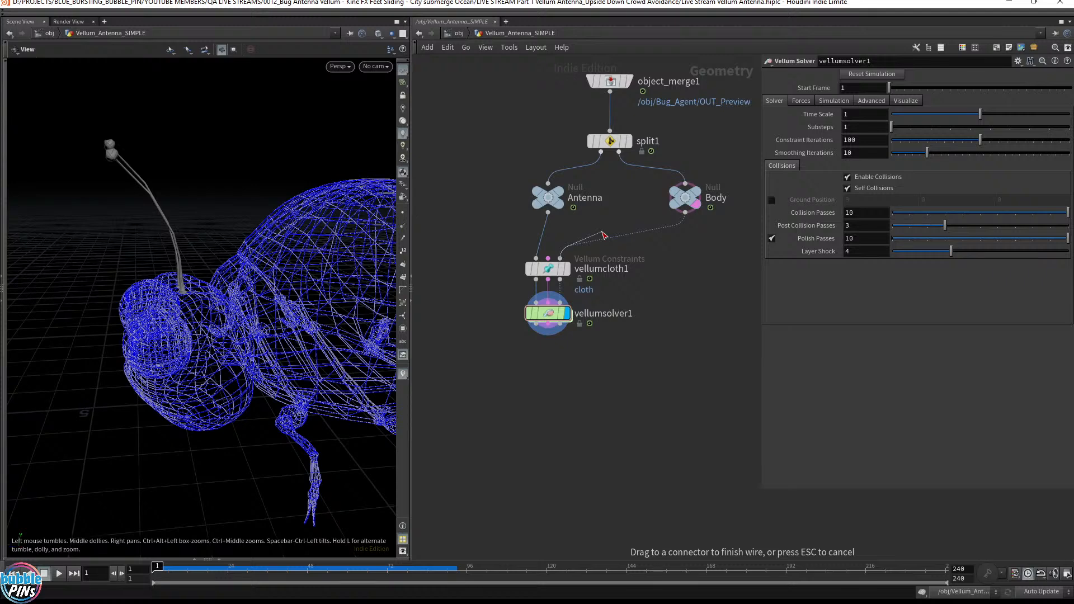
{"action": "left_click_drag", "start_coordinate": [604, 235], "coordinate": [637, 250]}
{"action": "left_click", "coordinate": [619, 226]}
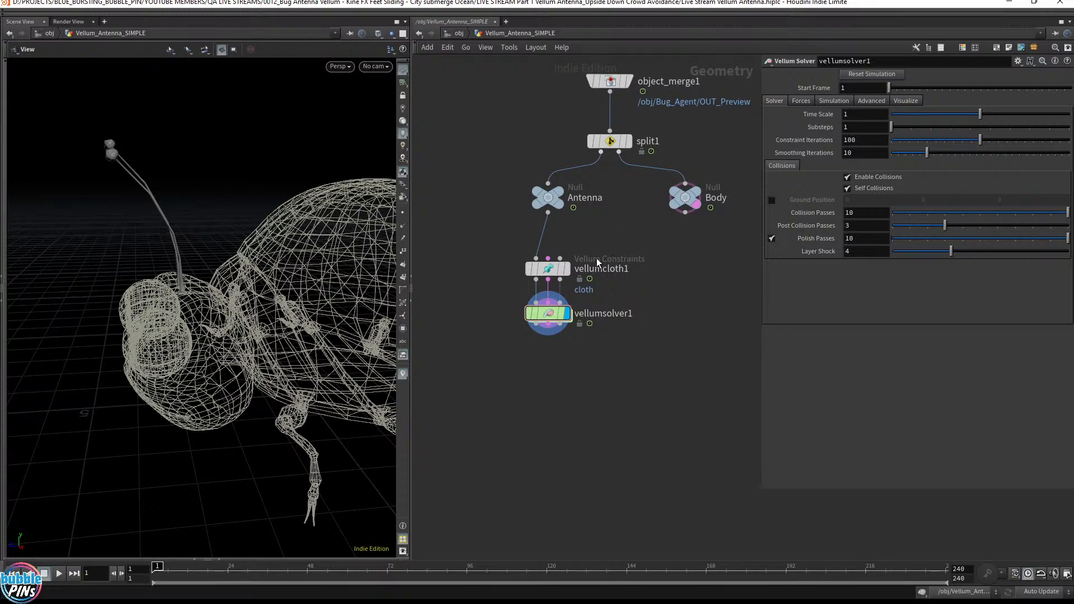
- Play the antenna simulation without the body collisions, viewing it from another angle, and return to the first frame
{"action": "left_click_drag", "start_coordinate": [191, 273], "coordinate": [240, 265]}
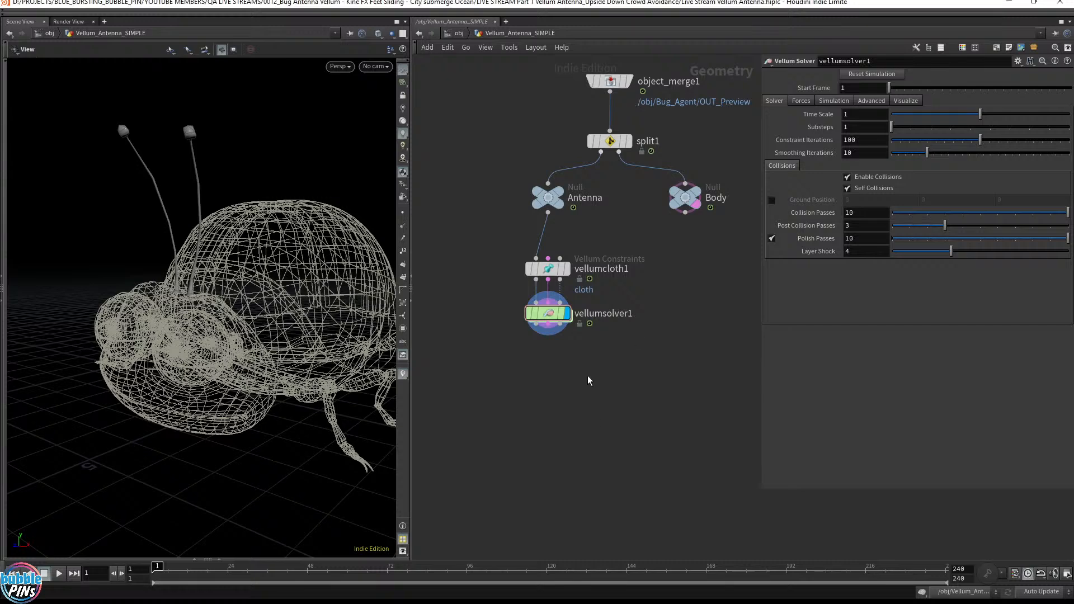
{"action": "key", "text": "Up"}
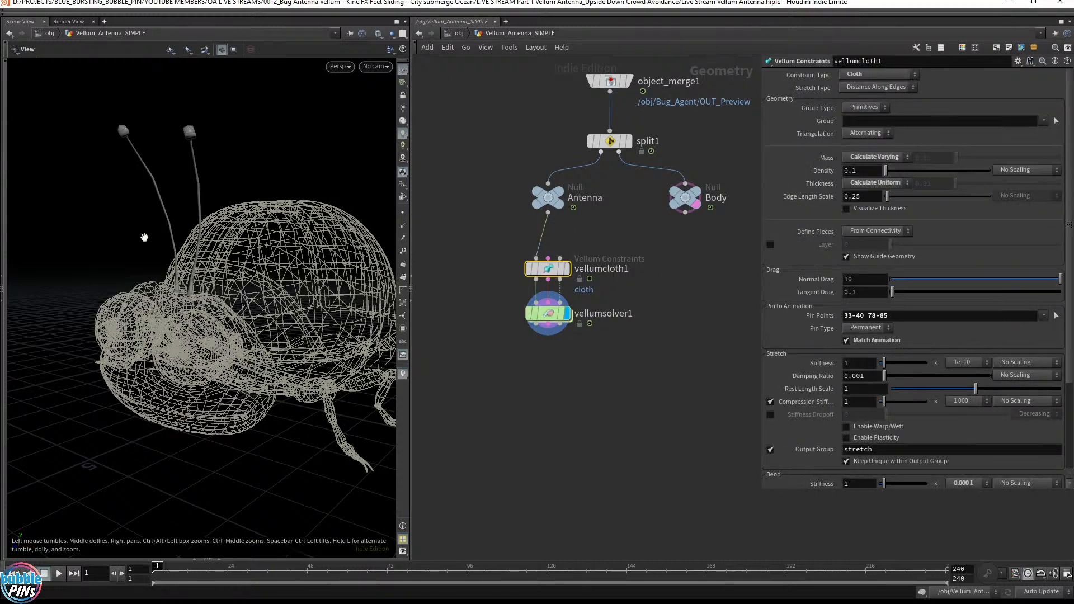
{"action": "left_click_drag", "start_coordinate": [172, 232], "coordinate": [252, 232]}
{"action": "key", "text": "Up"}
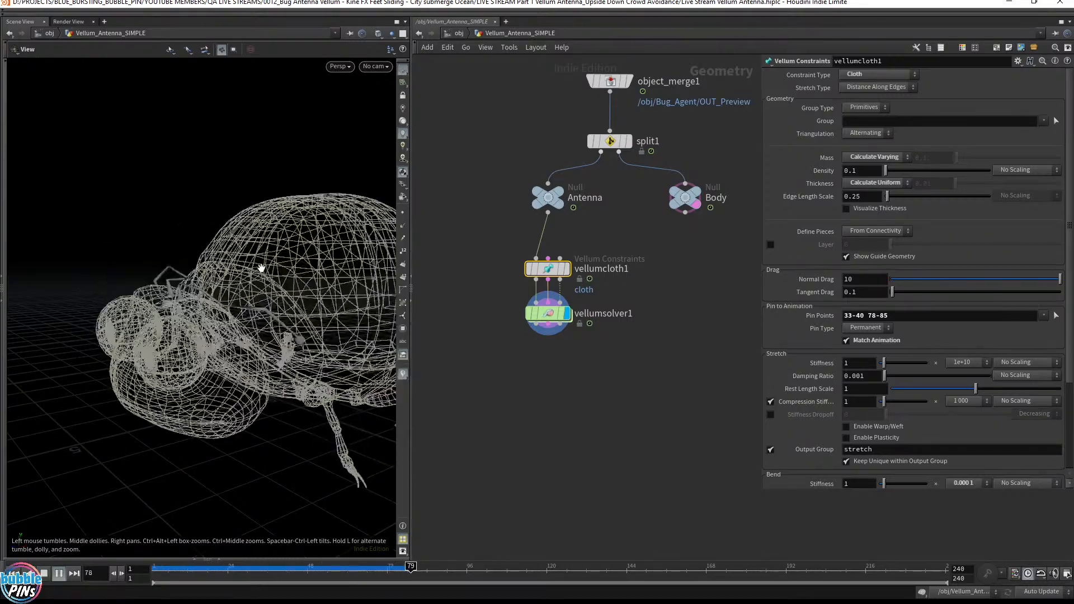
{"action": "key", "text": "ctrl+Up"}
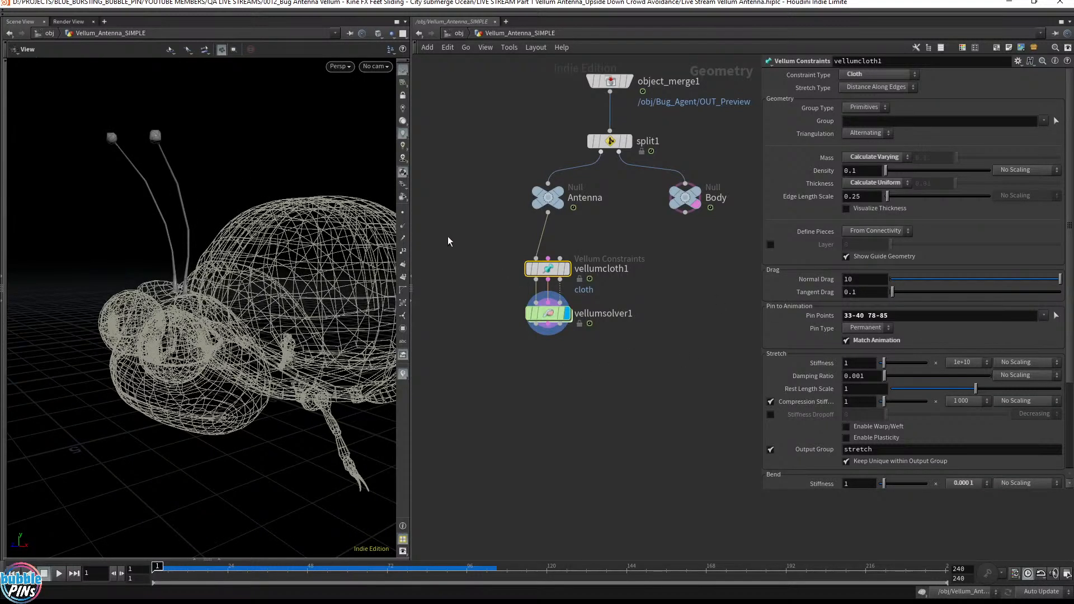
- In vellumcloth1, set the Stretch Stiffness to 10 and the Bend stiffness multiplier to 1e+10, and test the simulation
{"action": "left_click_drag", "start_coordinate": [448, 240], "coordinate": [660, 300]}
{"action": "left_click_drag", "start_coordinate": [470, 248], "coordinate": [629, 296]}
{"action": "left_click_drag", "start_coordinate": [762, 500], "coordinate": [754, 500]}
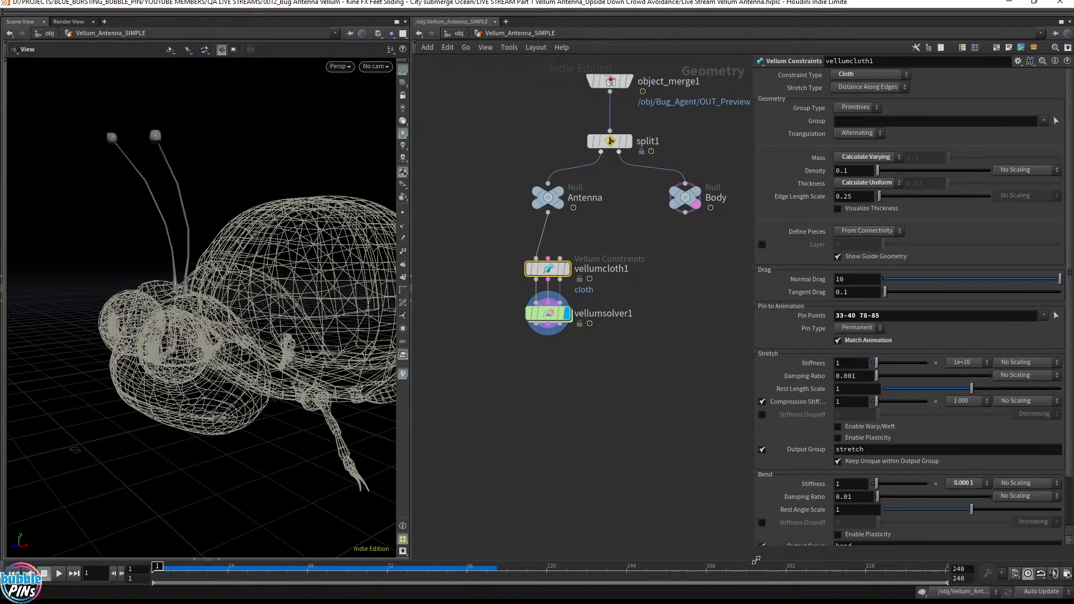
{"action": "scroll", "coordinate": [836, 379], "scroll_direction": "down", "scroll_amount": 3}
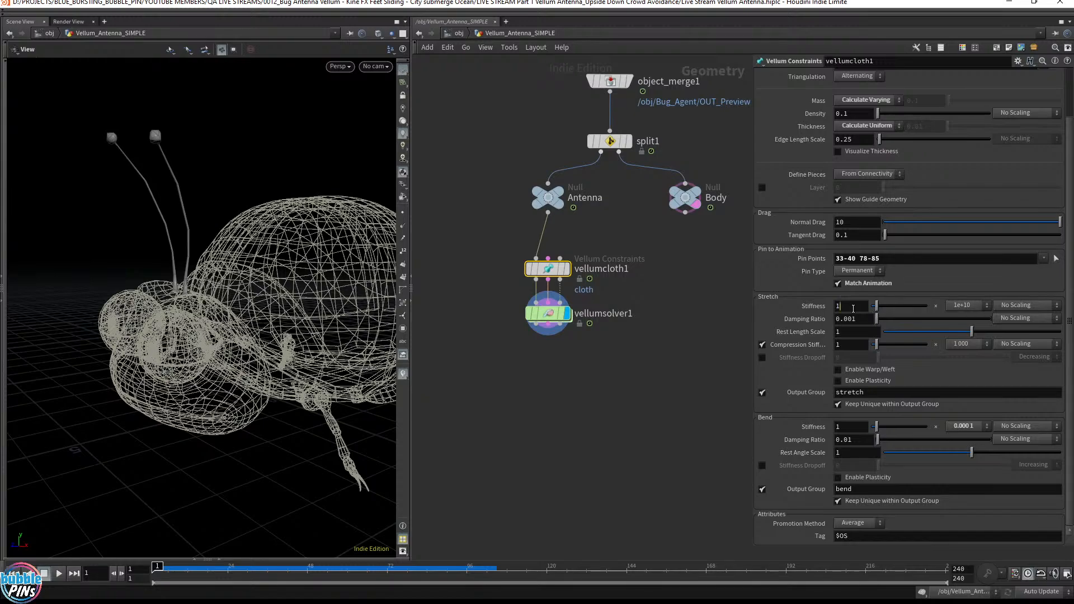
{"action": "left_click", "coordinate": [851, 308]}
{"action": "type", "text": "0"}
{"action": "key", "text": "Return"}
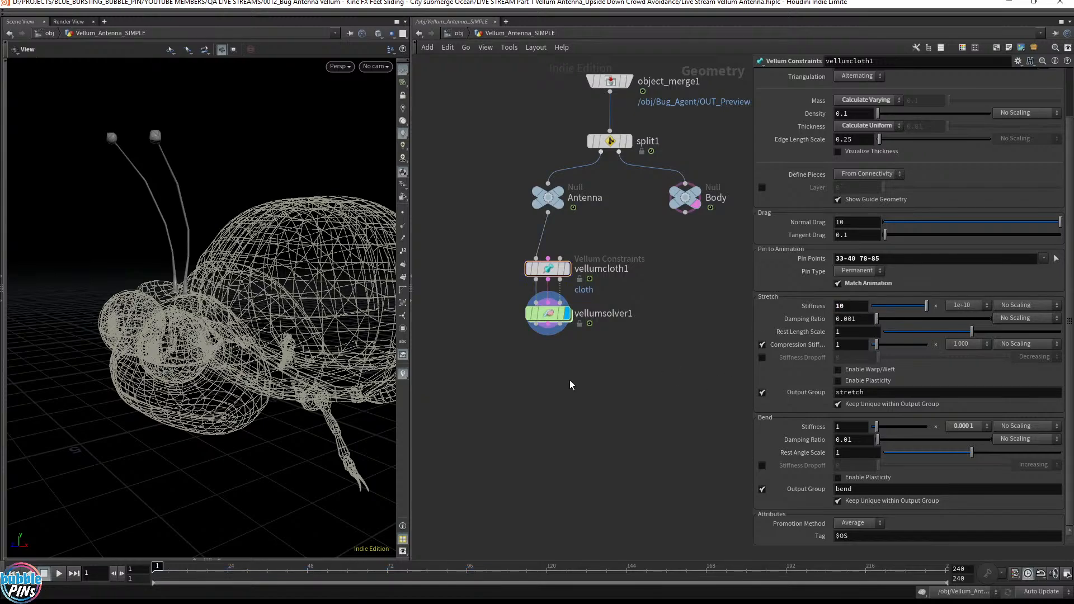
{"action": "key", "text": "Up"}
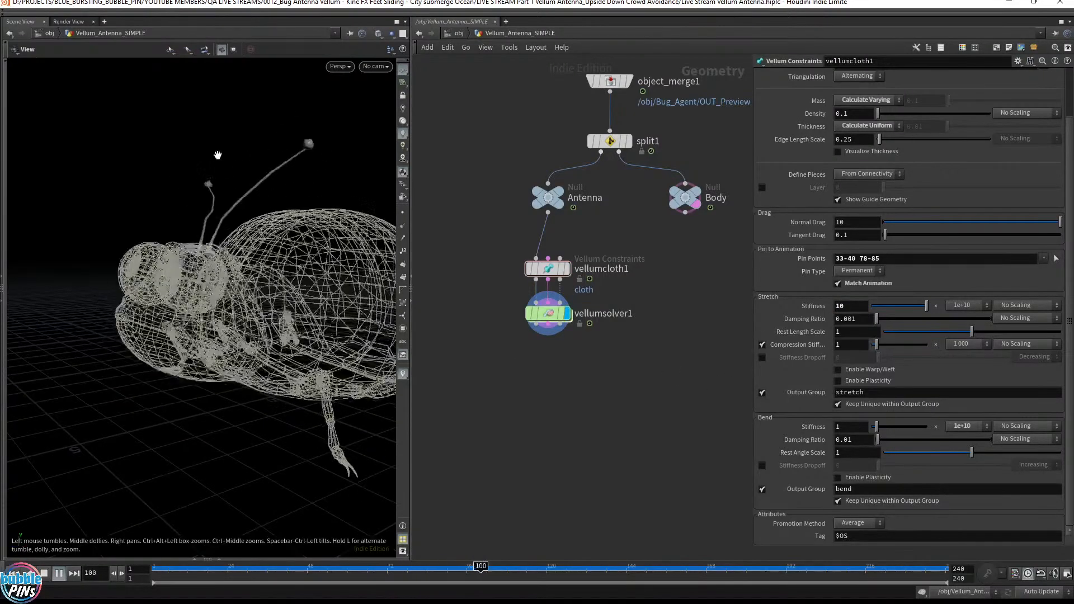
{"action": "key", "text": "ctrl+Up"}
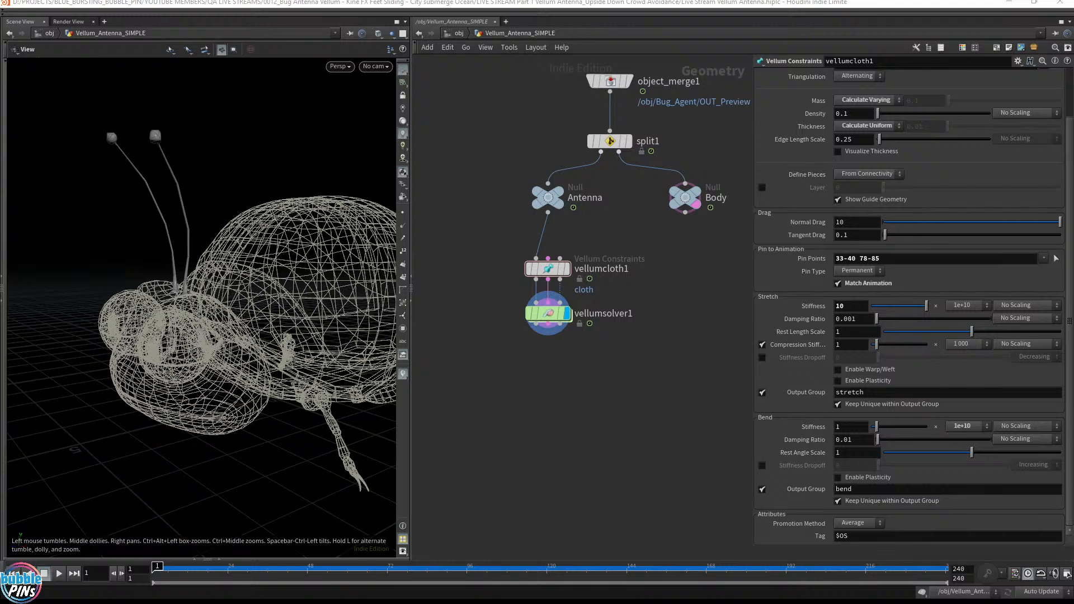
- Turn off the Body null's template display and play the simulation with only the antennas showing
{"action": "middle_click_drag", "start_coordinate": [655, 400], "coordinate": [631, 367]}
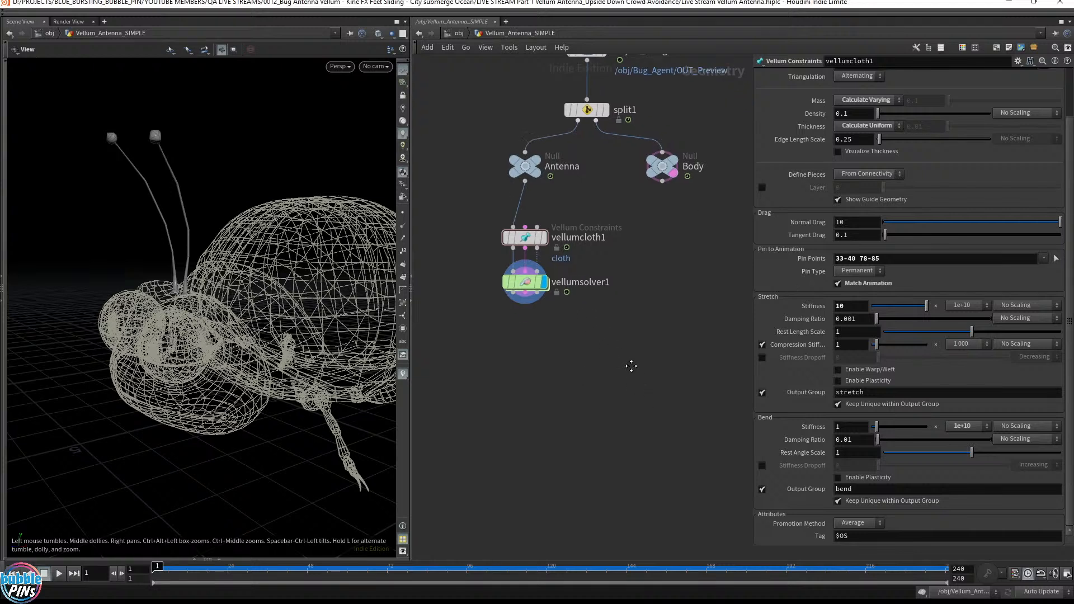
{"action": "left_click", "coordinate": [680, 180]}
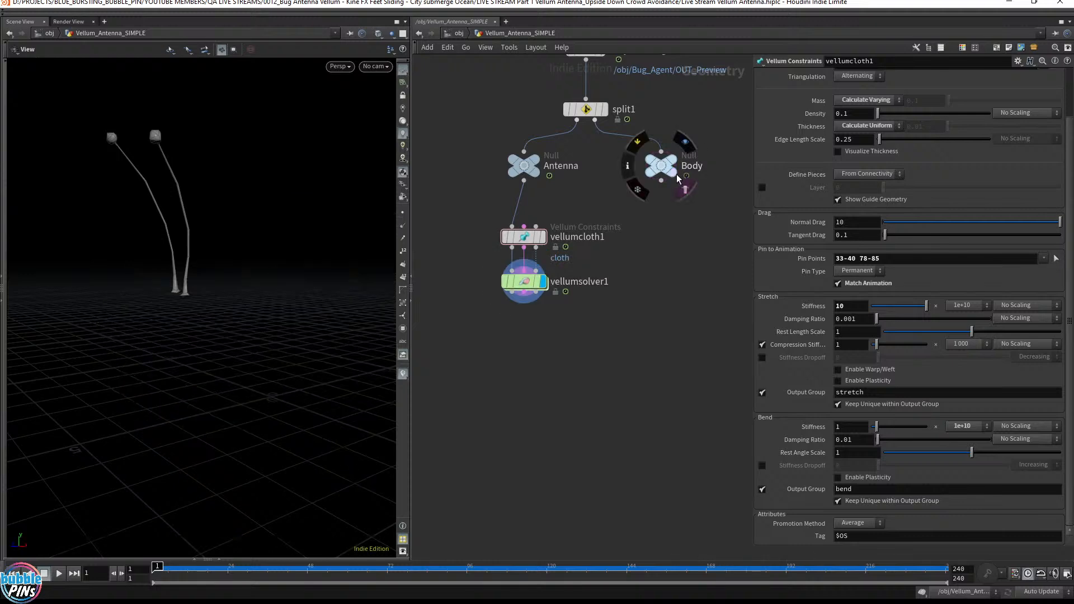
{"action": "left_click_drag", "start_coordinate": [192, 302], "coordinate": [163, 310]}
{"action": "key", "text": "Up"}
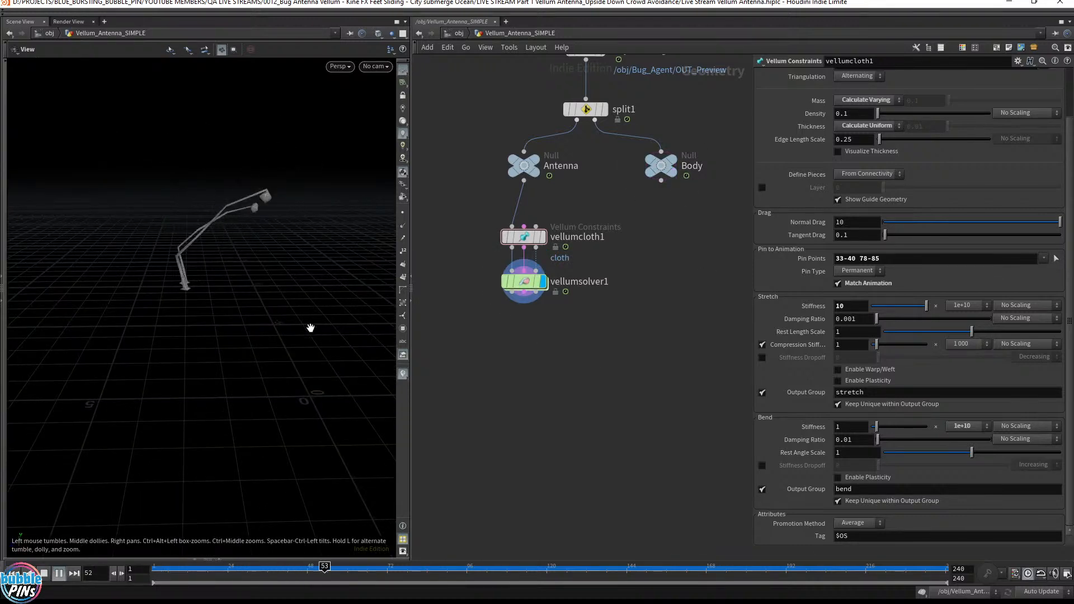
{"action": "key", "text": "ctrl+Up"}
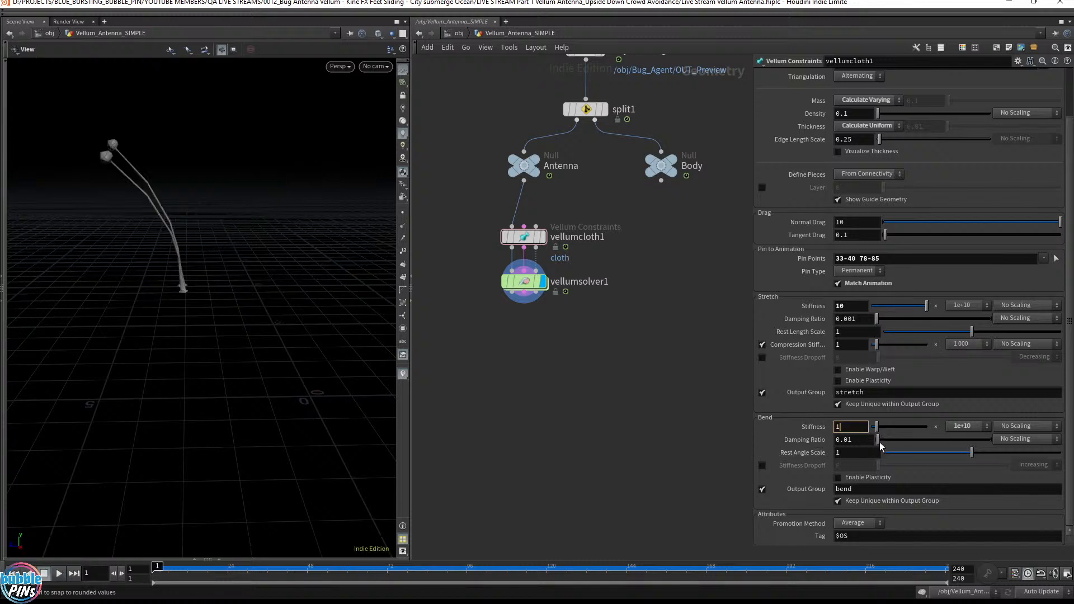
- Set vellumcloth1's Bend Stiffness to 10, play the simulation and return to the first frame
{"action": "type", "text": "0"}
{"action": "key", "text": "Return"}
{"action": "key", "text": "Up"}
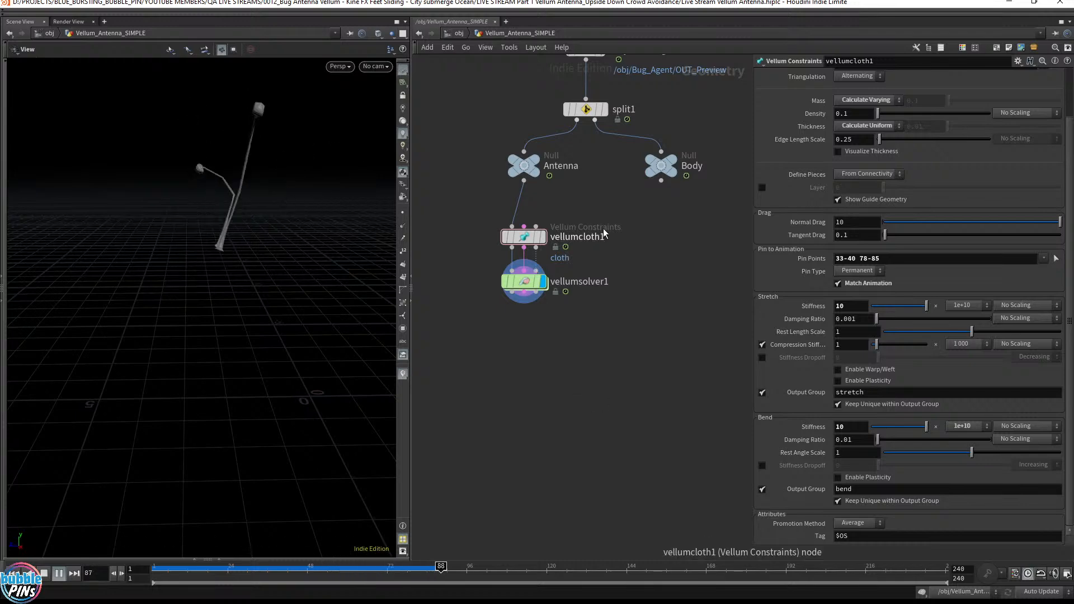
{"action": "key", "text": "ctrl+Up"}
- Display the geometry points and examine the point spacing along both antennas up close
{"action": "left_click_drag", "start_coordinate": [241, 177], "coordinate": [293, 193]}
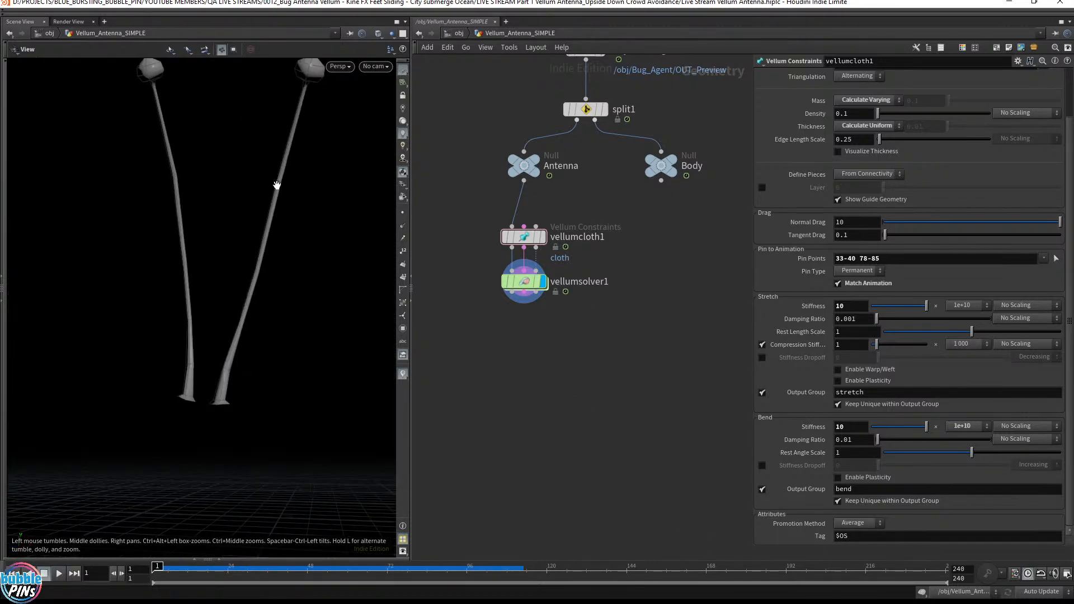
{"action": "middle_click_drag", "start_coordinate": [277, 185], "coordinate": [484, 178]}
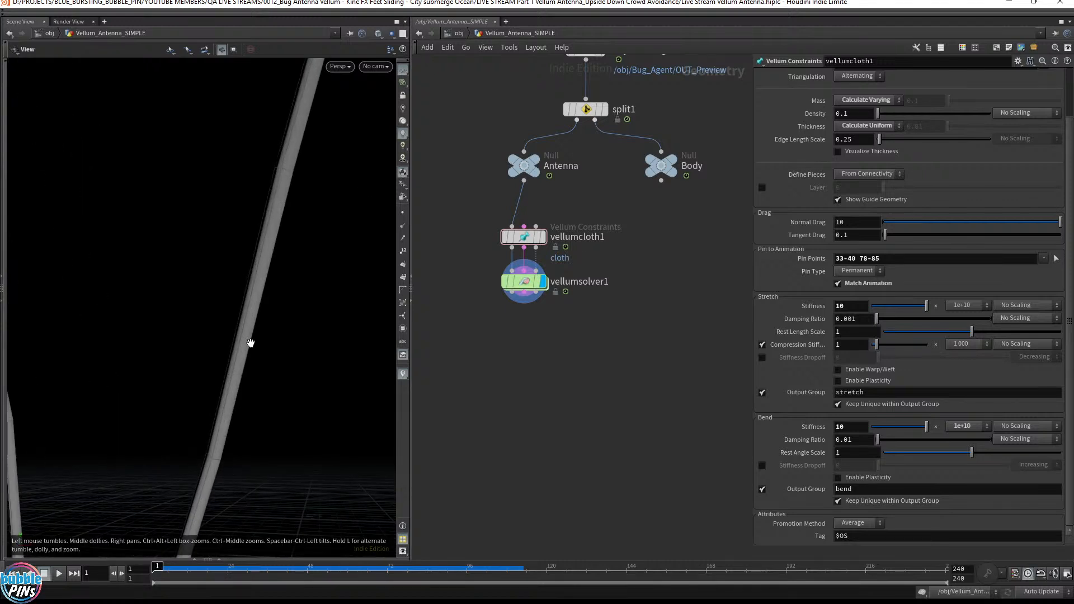
{"action": "left_click", "coordinate": [403, 213]}
{"action": "key", "text": "h"}
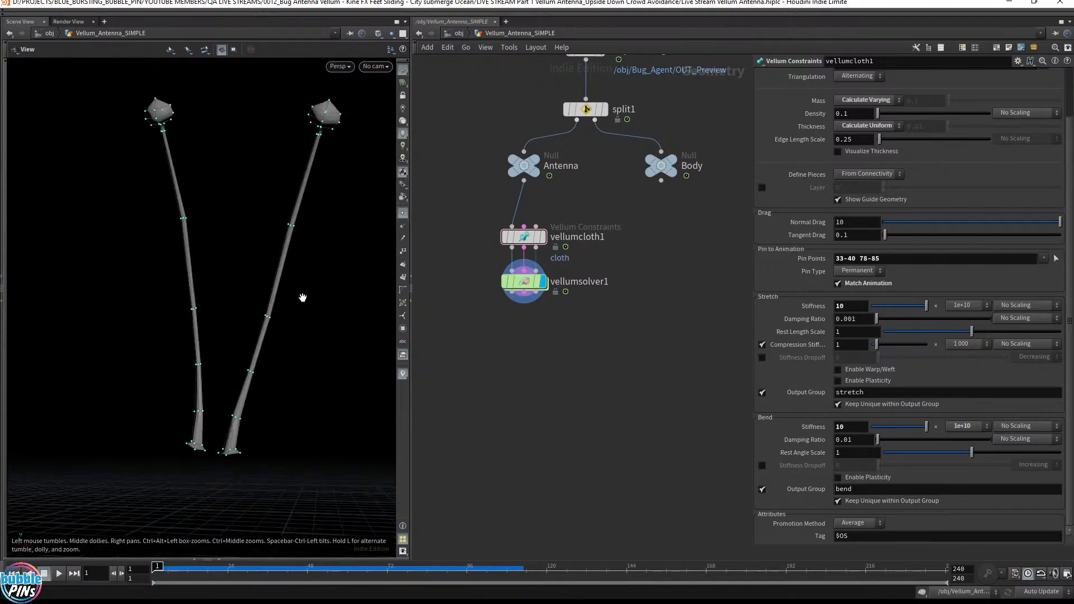
{"action": "left_click_drag", "start_coordinate": [221, 142], "coordinate": [333, 181]}
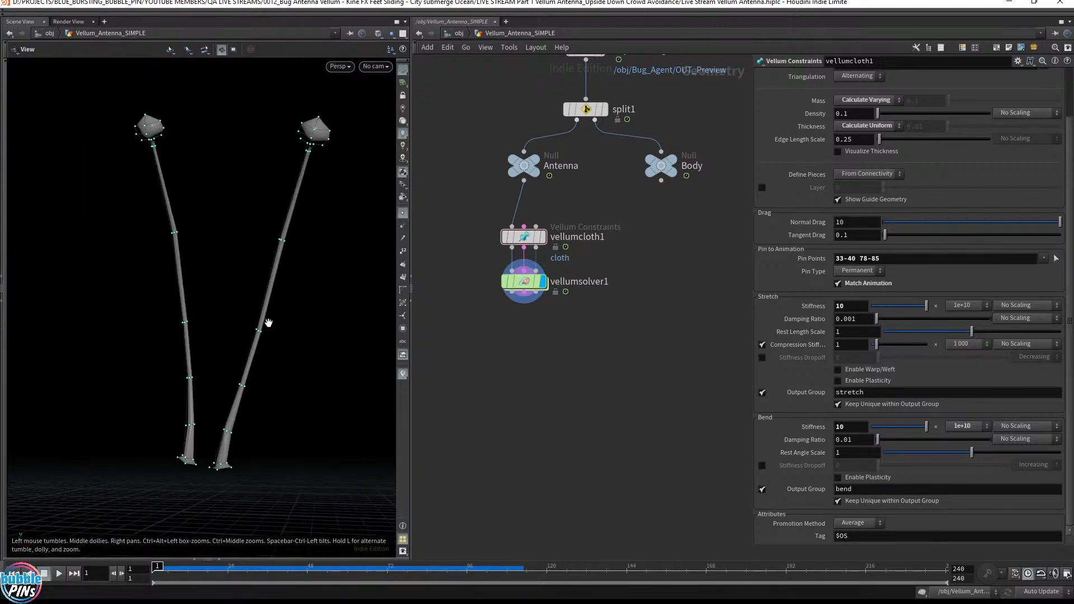
{"action": "left_click_drag", "start_coordinate": [493, 318], "coordinate": [626, 267]}
{"action": "left_click_drag", "start_coordinate": [304, 355], "coordinate": [358, 291]}
- Raise vellumcloth1's Bend Stiffness to 100, play the simulation and return to the first frame
{"action": "left_click_drag", "start_coordinate": [490, 325], "coordinate": [567, 275]}
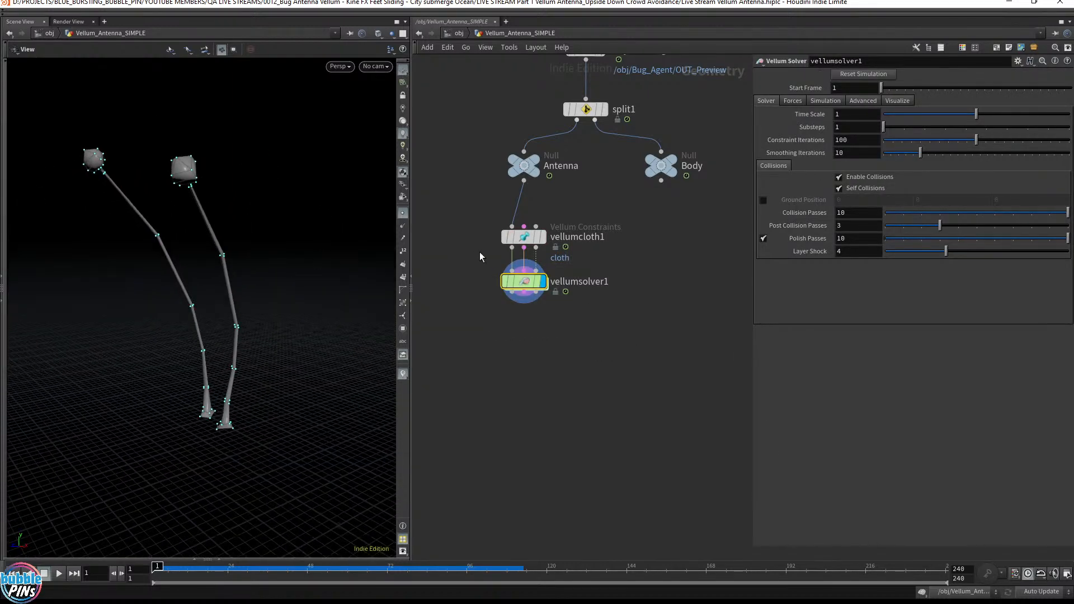
{"action": "left_click_drag", "start_coordinate": [479, 252], "coordinate": [560, 224]}
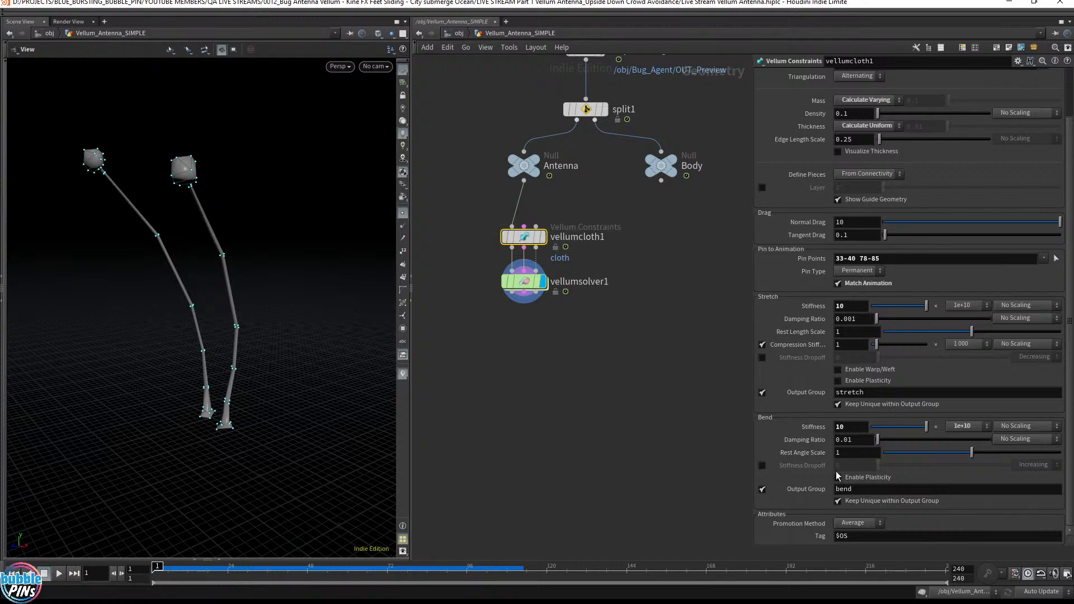
{"action": "left_click", "coordinate": [853, 428]}
{"action": "type", "text": "0"}
{"action": "key", "text": "Return"}
{"action": "key", "text": "Up"}
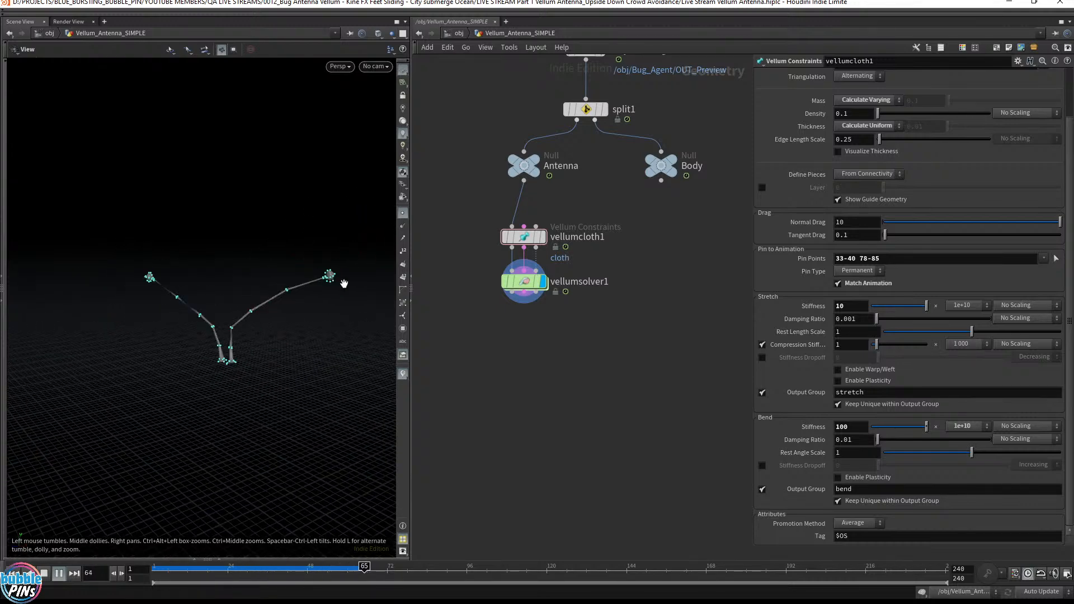
{"action": "key", "text": "ctrl+Up"}
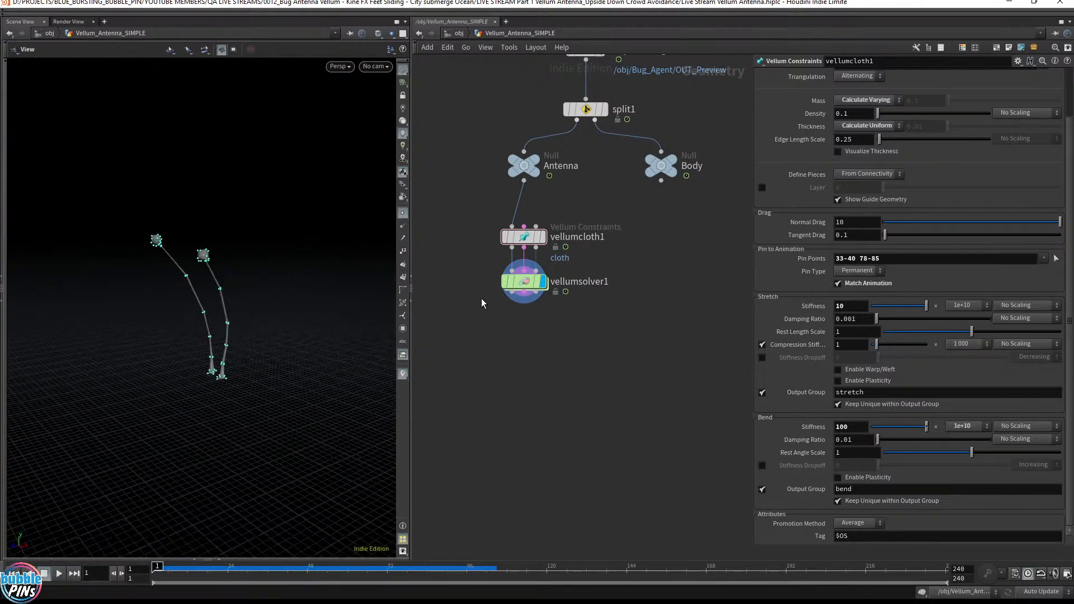
- Set vellumsolver1's Substeps to 4, play the simulation and return to the first frame
{"action": "left_click", "coordinate": [510, 282]}
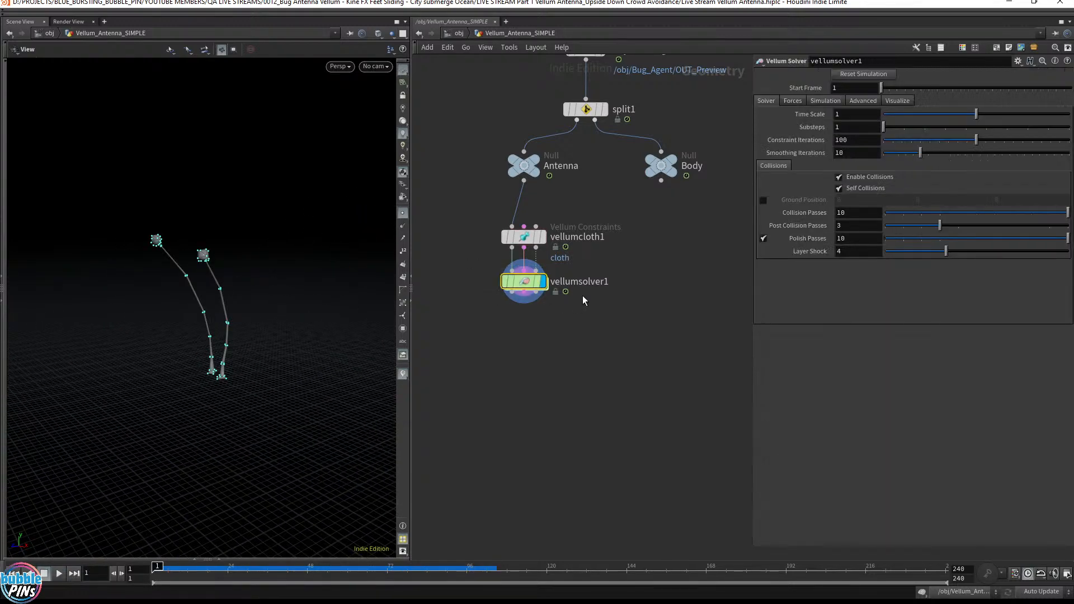
{"action": "left_click", "coordinate": [852, 128]}
{"action": "scroll", "coordinate": [853, 128], "scroll_direction": "up", "scroll_amount": 3}
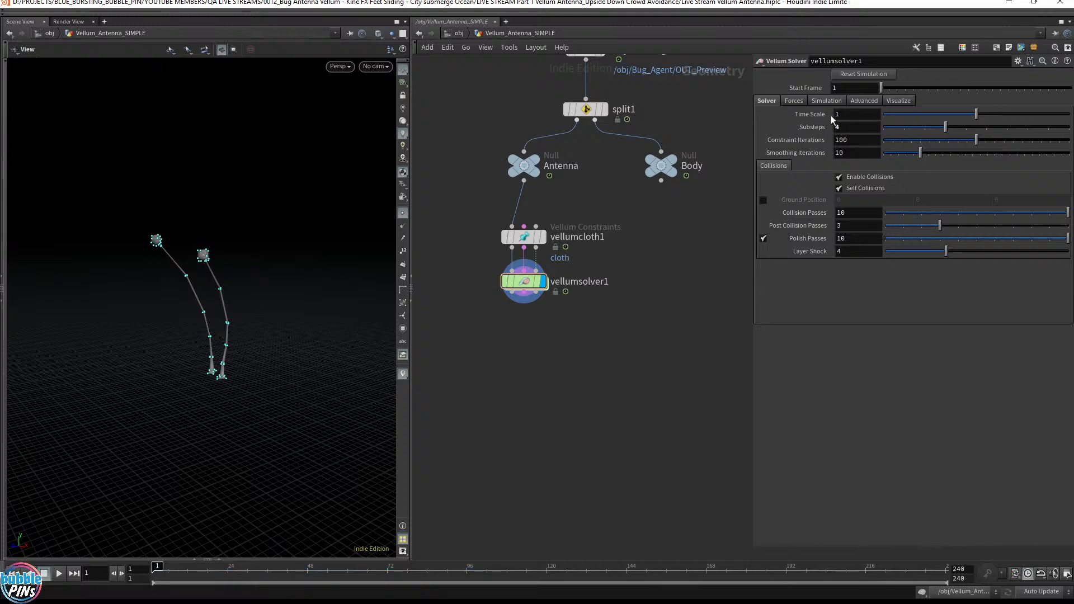
{"action": "key", "text": "Up"}
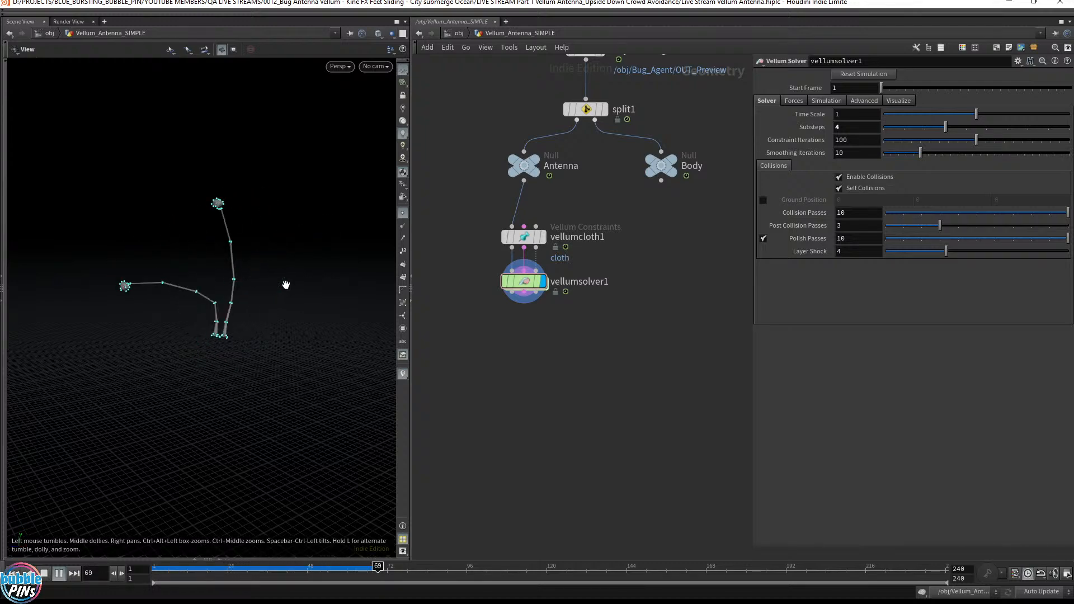
{"action": "key", "text": "ctrl+Up"}
{"action": "left_click_drag", "start_coordinate": [284, 266], "coordinate": [228, 266]}
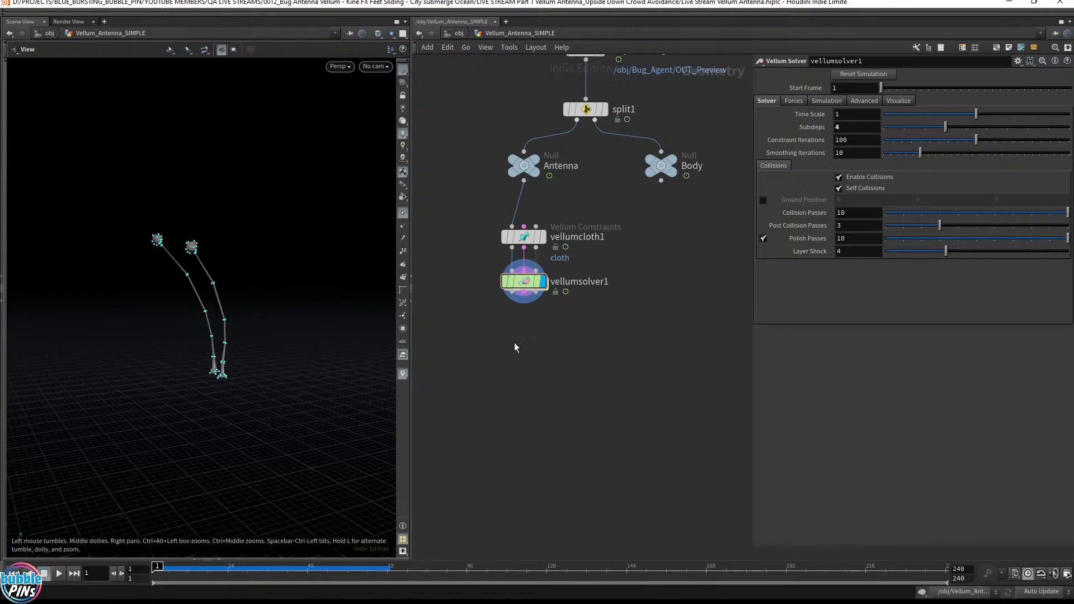
- Set vellumsolver1's Substeps back to 1
{"action": "double_click", "coordinate": [856, 127]}
{"action": "type", "text": "3"}
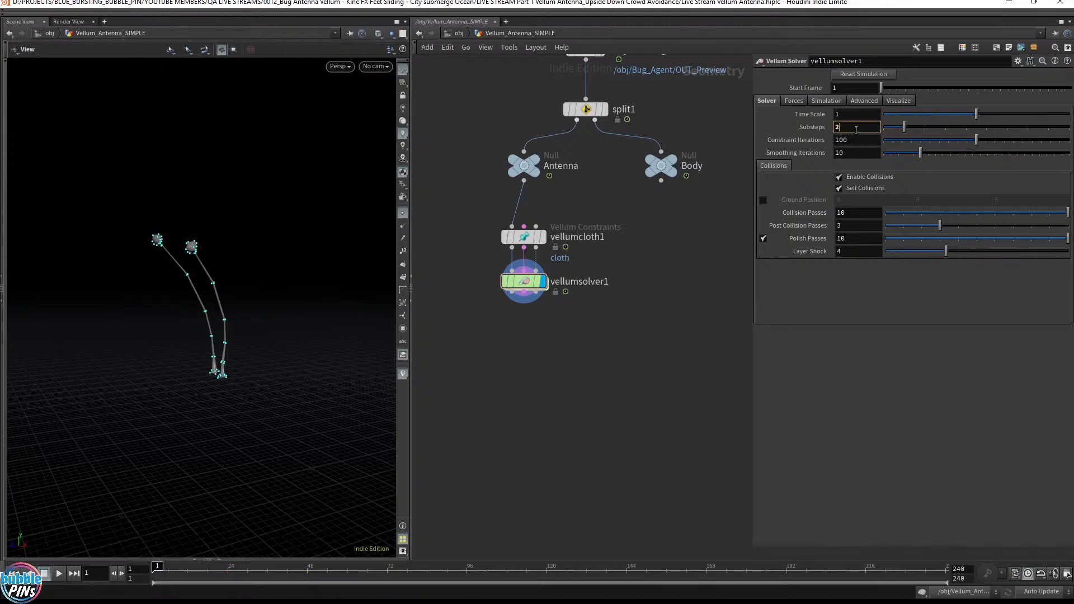
{"action": "scroll", "coordinate": [856, 131], "scroll_direction": "down", "scroll_amount": 1}
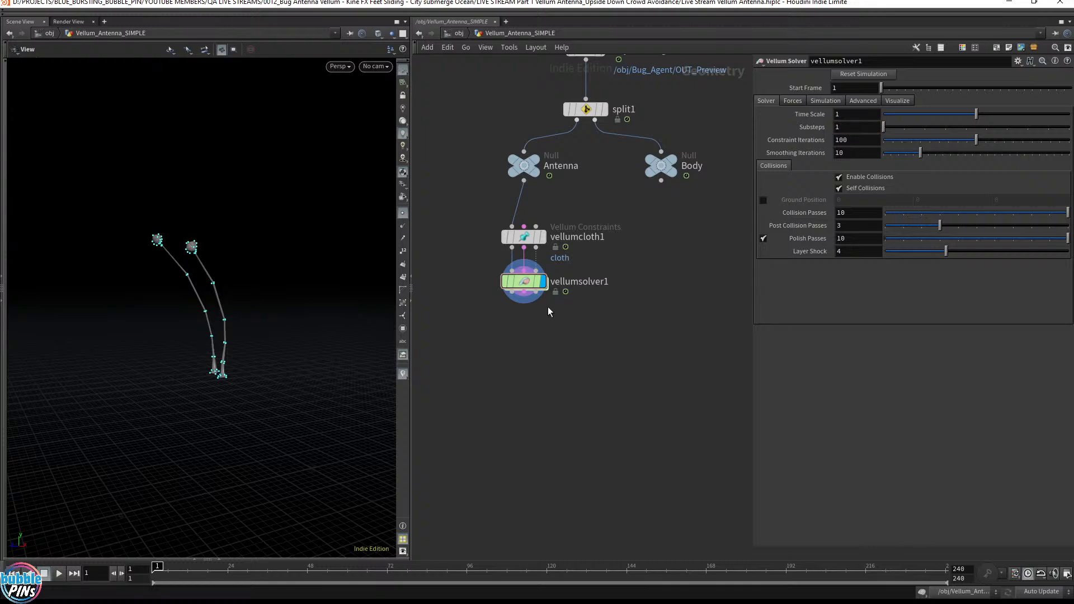
- Hide the geometry points in the viewport and save the scene
{"action": "left_click", "coordinate": [524, 281]}
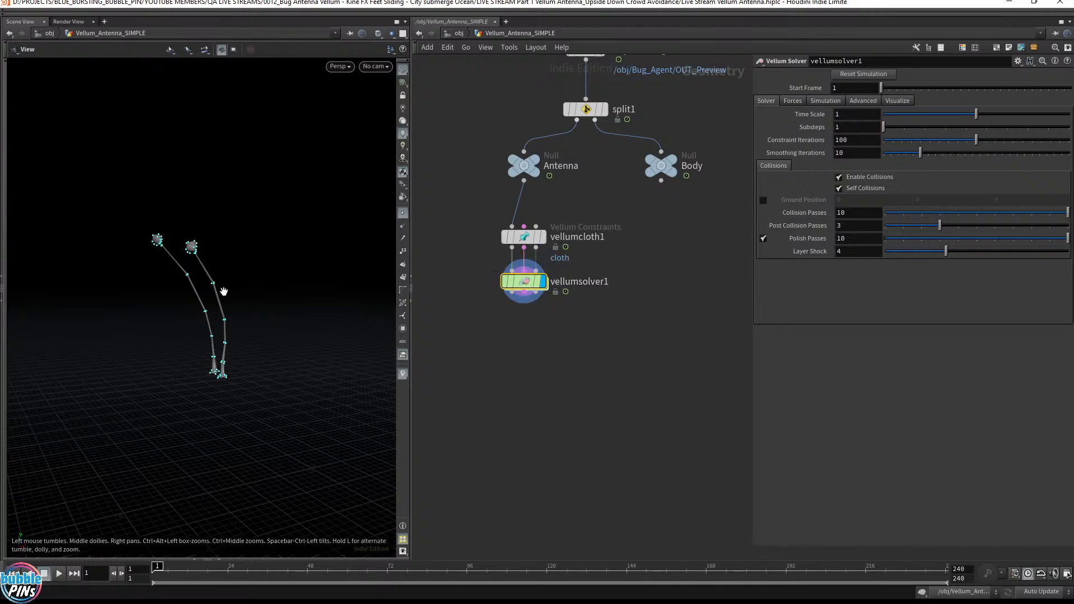
{"action": "left_click", "coordinate": [403, 215]}
{"action": "key", "text": "ctrl+s"}
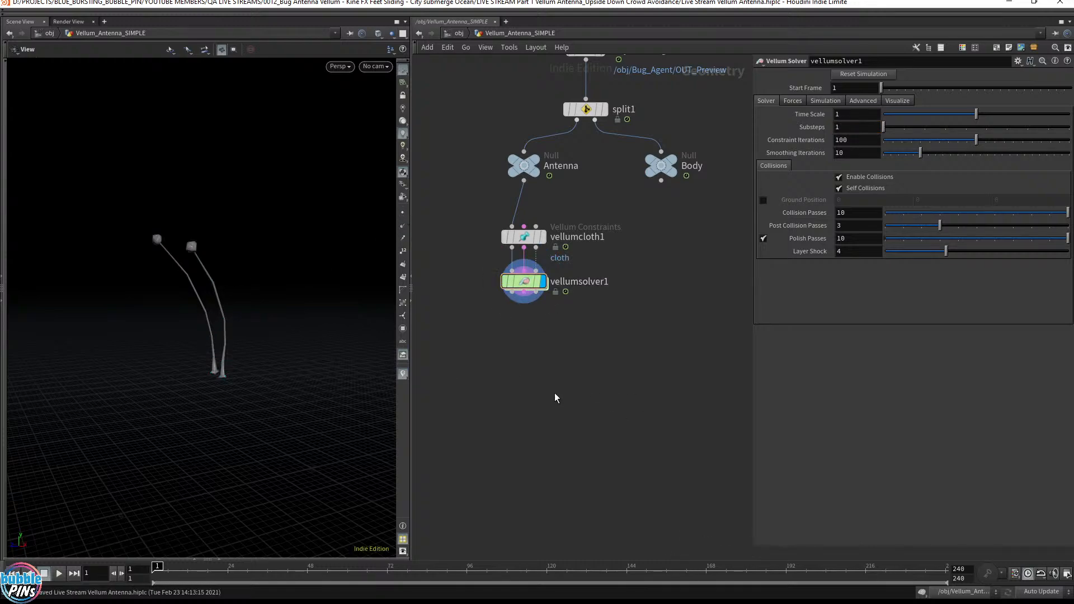
- Add a Merge node that combines vellumsolver1's first output with the Body null, and display the merged result
{"action": "key", "text": "Tab"}
{"action": "type", "text": "merge"}
{"action": "key", "text": "Return"}
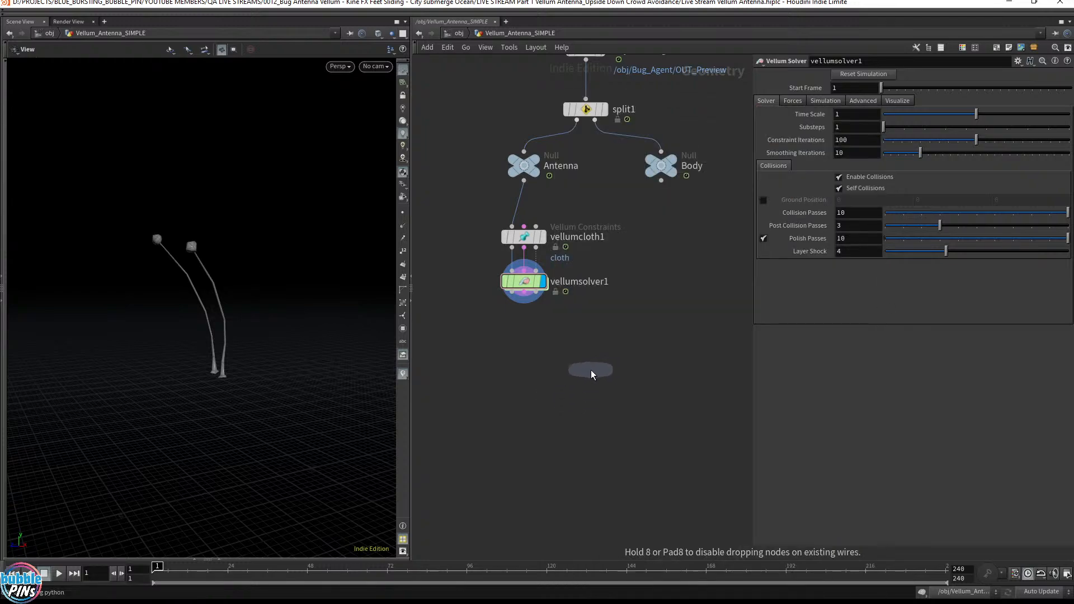
{"action": "key", "text": "Escape"}
{"action": "left_click", "coordinate": [589, 377]}
{"action": "left_click_drag", "start_coordinate": [523, 304], "coordinate": [586, 358]}
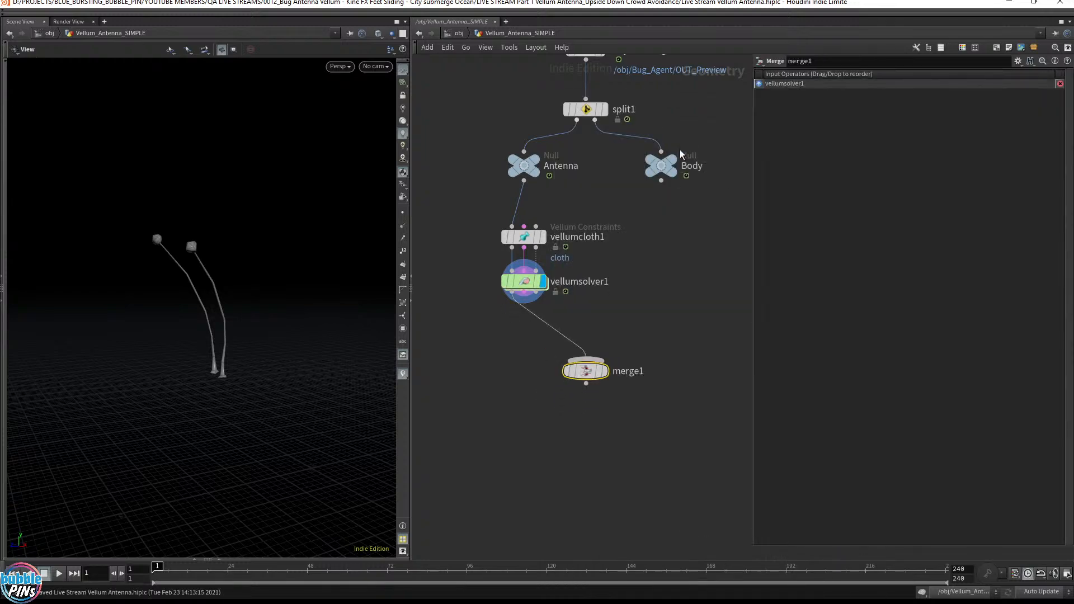
{"action": "left_click_drag", "start_coordinate": [667, 185], "coordinate": [593, 360]}
{"action": "left_click", "coordinate": [604, 371]}
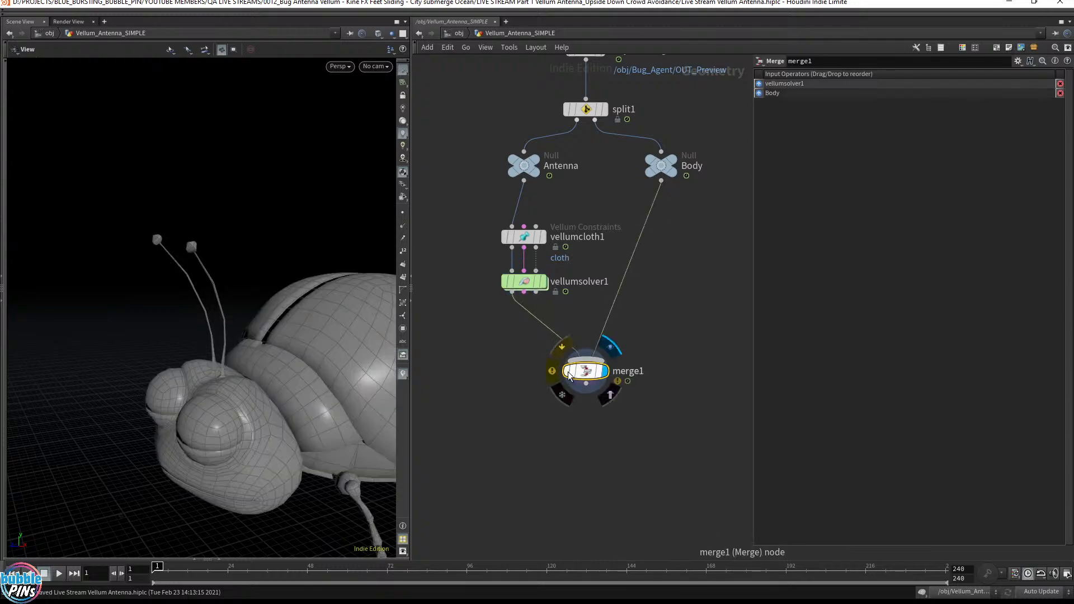
- Play the merged simulation, return to the first frame and examine where the antenna base meets the head
{"action": "key", "text": "Up"}
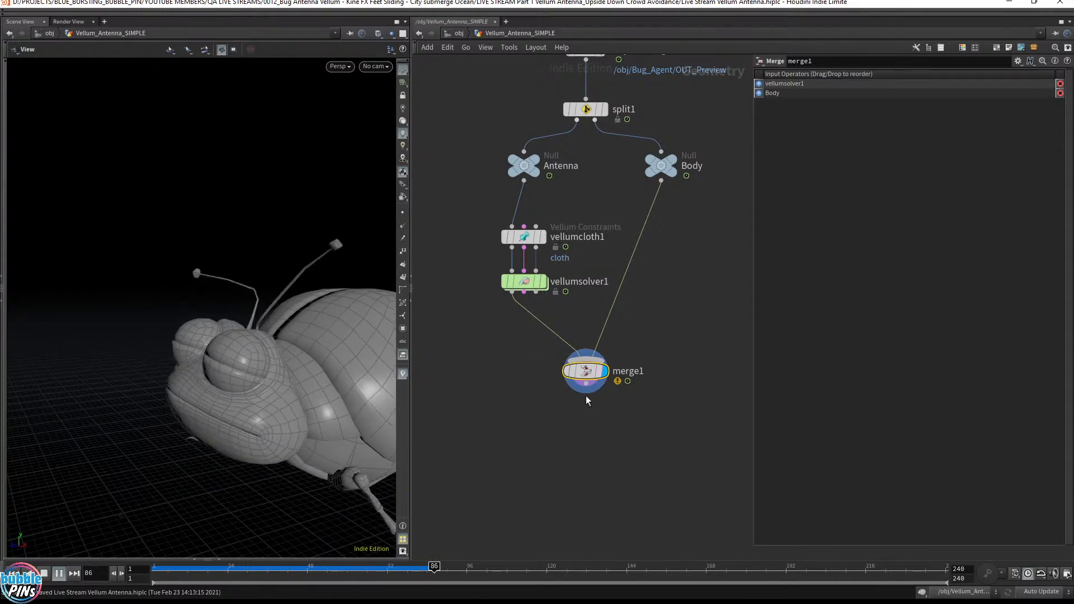
{"action": "key", "text": "Up"}
{"action": "key", "text": "ctrl+Up"}
{"action": "left_click_drag", "start_coordinate": [242, 394], "coordinate": [228, 427]}
{"action": "middle_click_drag", "start_coordinate": [220, 354], "coordinate": [612, 334]}
{"action": "left_click_drag", "start_coordinate": [280, 246], "coordinate": [17, 109]}
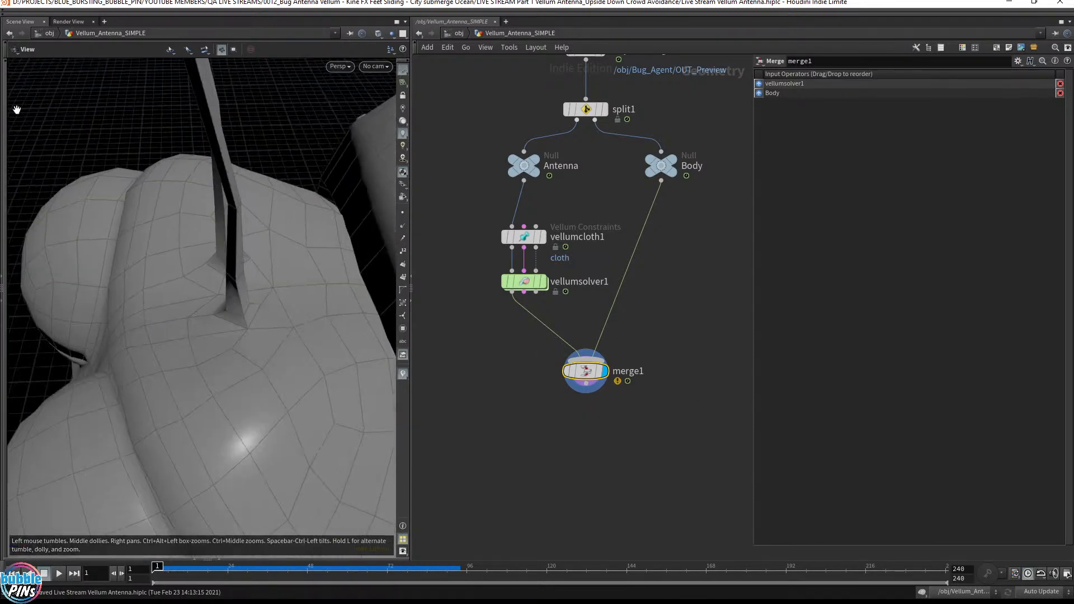
- Select a body face at the antenna base and move it away to test whether the merged meshes are connected
{"action": "left_click", "coordinate": [4, 154]}
{"action": "left_click", "coordinate": [13, 114]}
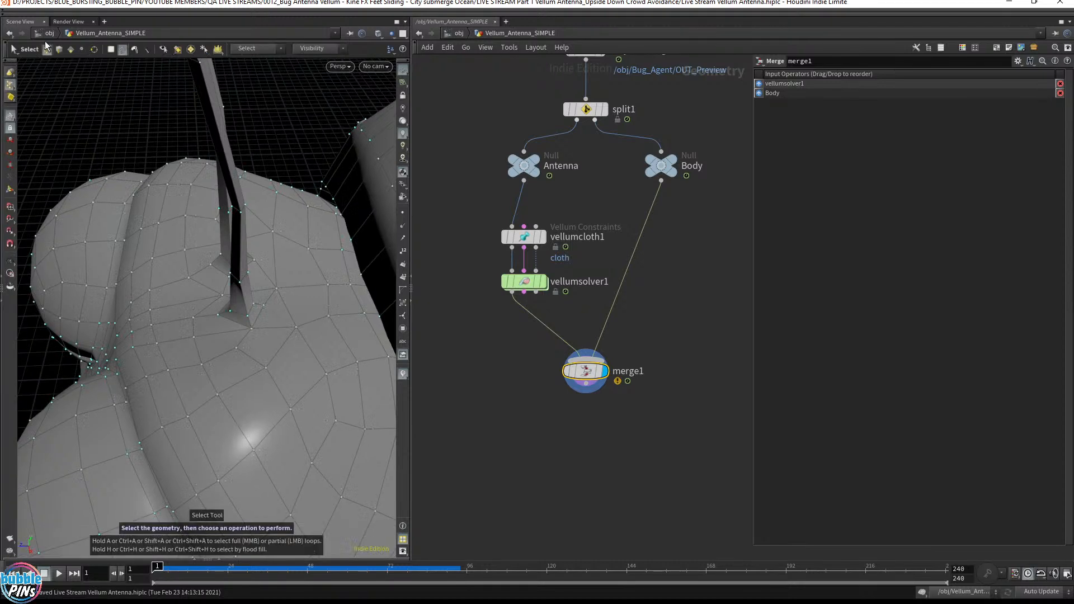
{"action": "left_click", "coordinate": [234, 318]}
{"action": "key", "text": "t"}
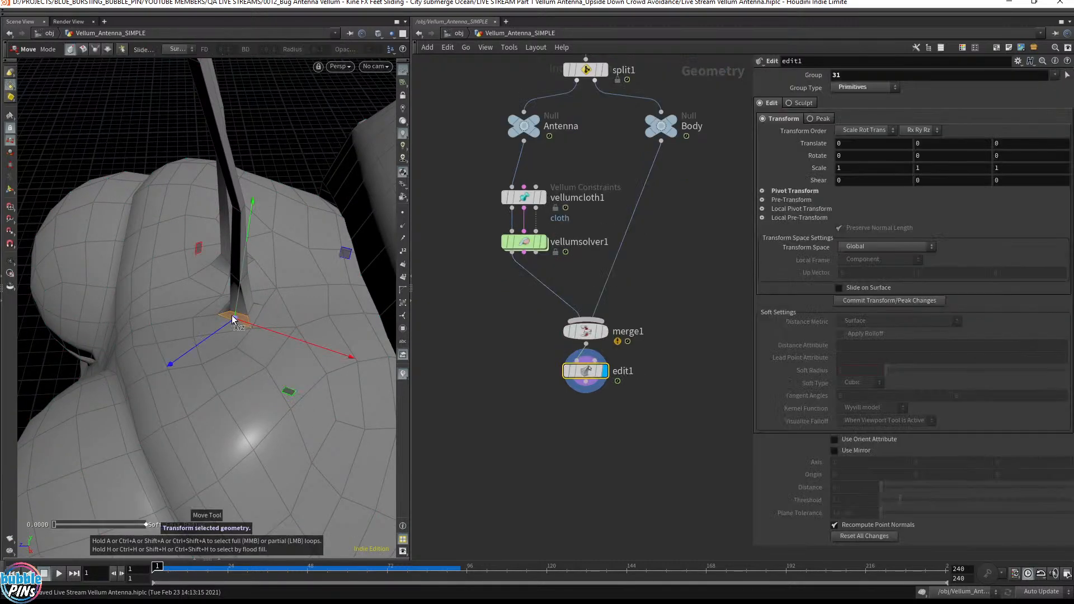
{"action": "left_click_drag", "start_coordinate": [234, 320], "coordinate": [284, 255]}
{"action": "key", "text": "Escape"}
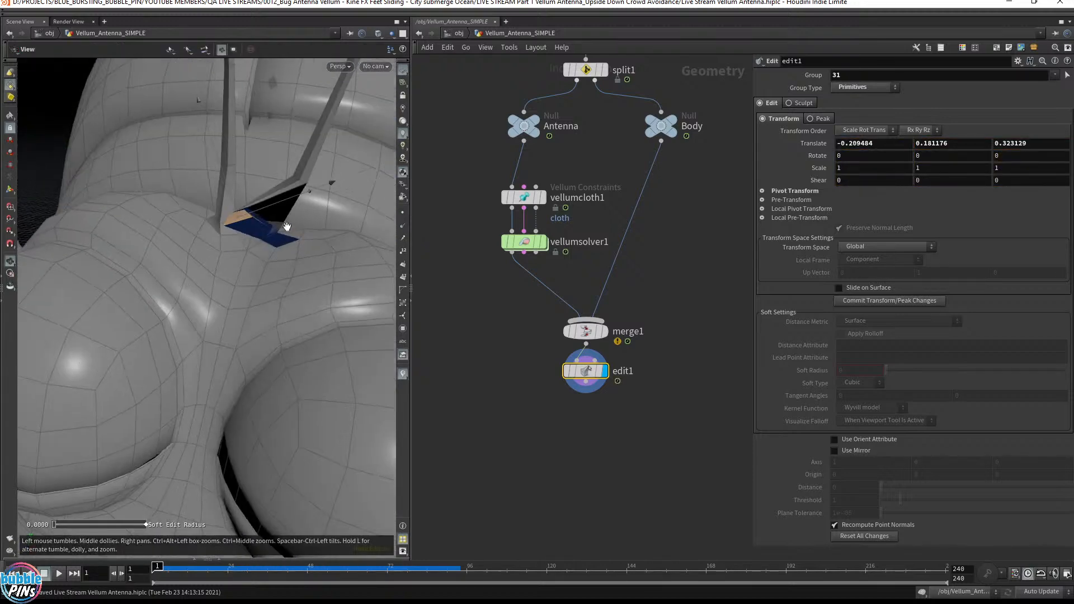
- Delete the trial Edit node below merge1
{"action": "key", "text": "t"}
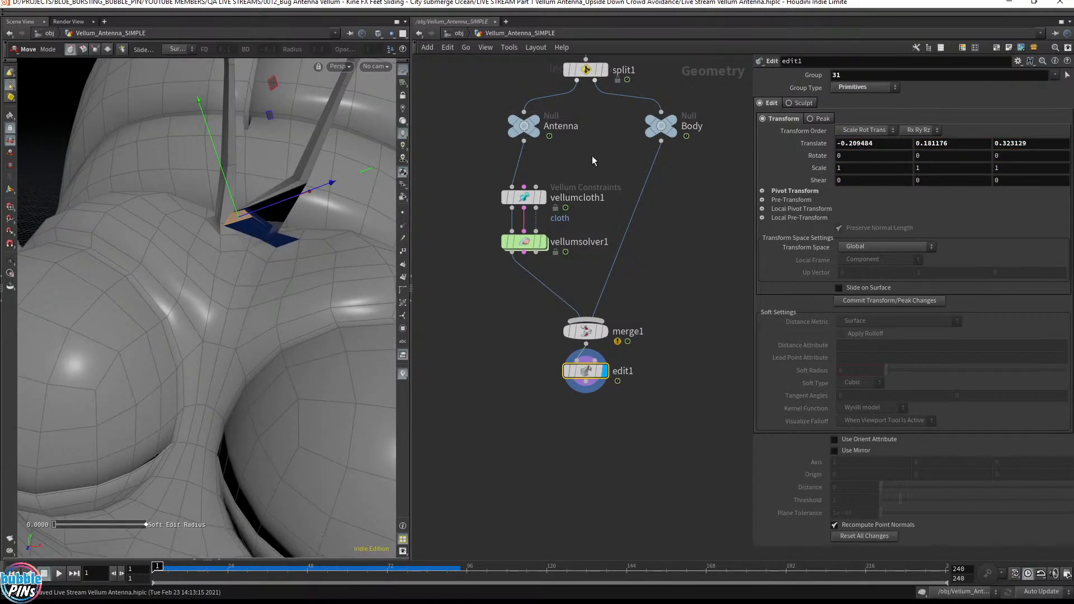
{"action": "middle_click_drag", "start_coordinate": [592, 155], "coordinate": [584, 246]}
{"action": "left_click", "coordinate": [571, 159]}
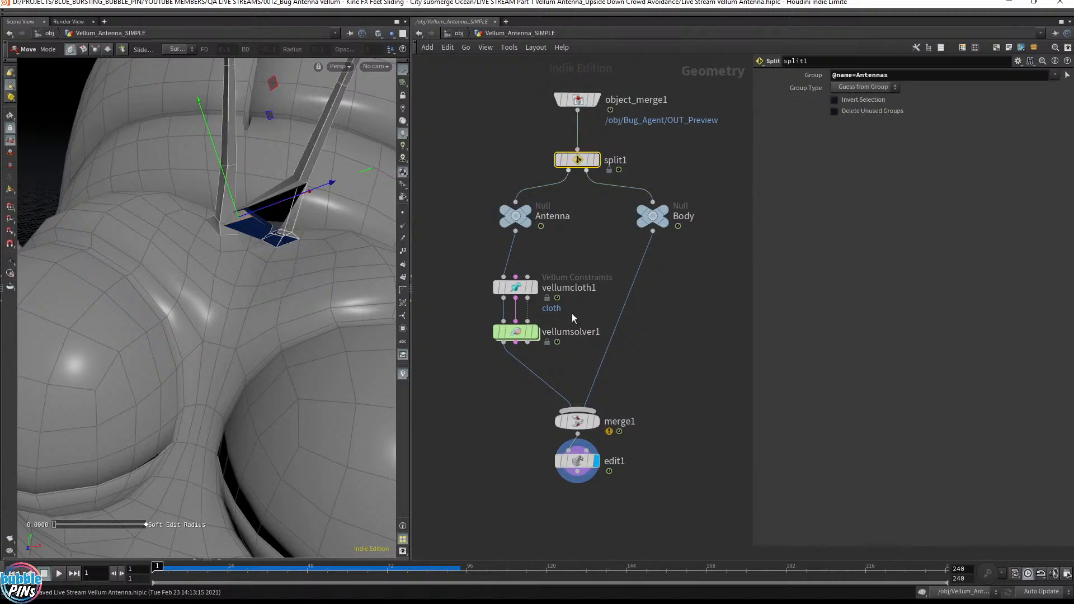
{"action": "left_click_drag", "start_coordinate": [518, 403], "coordinate": [644, 444]}
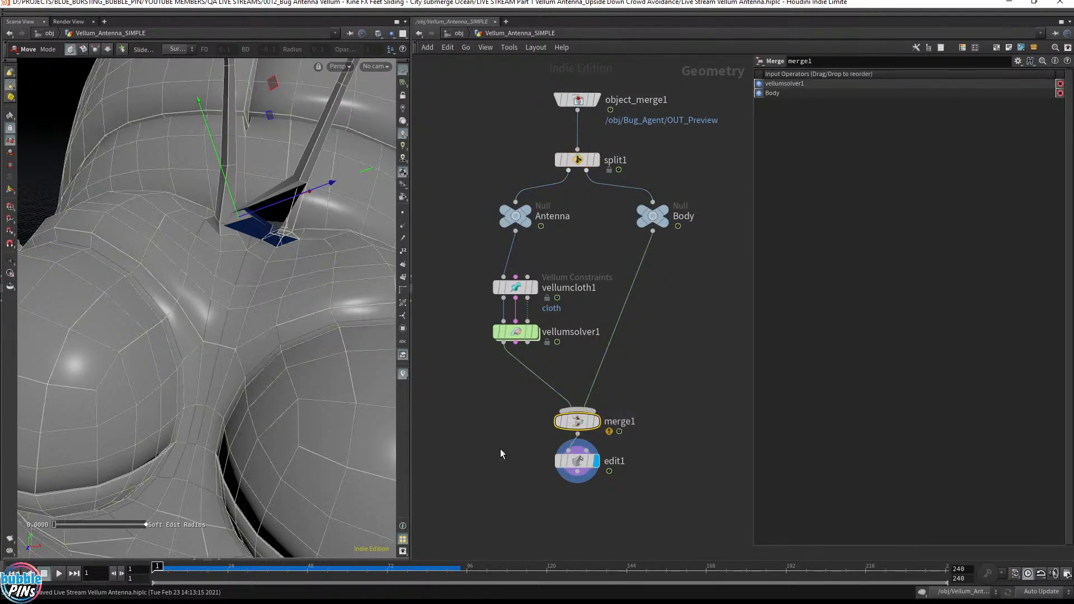
{"action": "left_click_drag", "start_coordinate": [500, 450], "coordinate": [623, 486]}
{"action": "key", "text": "Delete"}
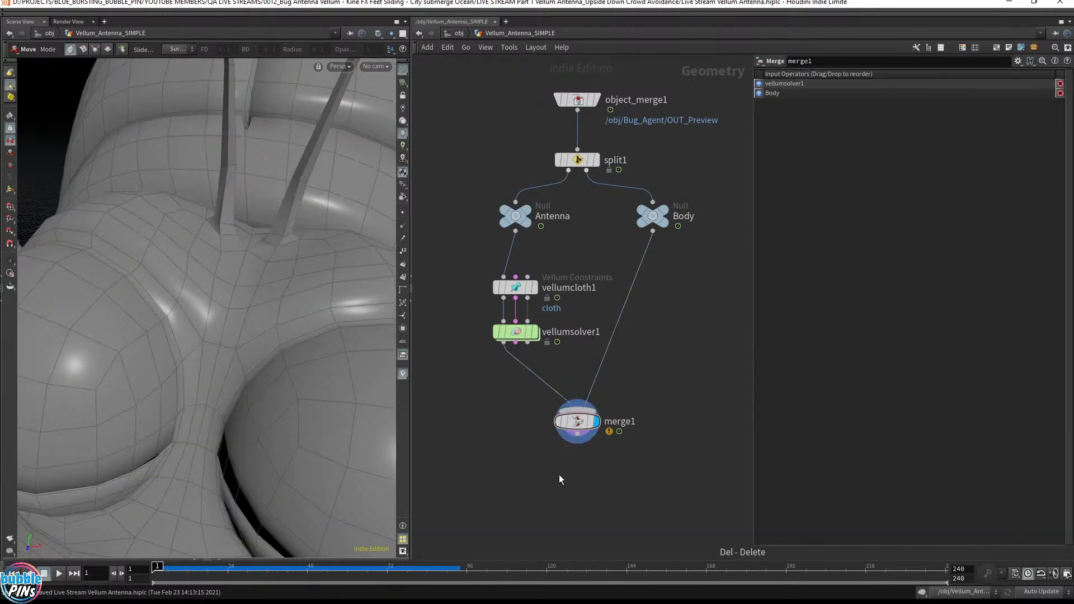
- Add a Fuse node after merge1 with its default settings and display its result
{"action": "key", "text": "Tab"}
{"action": "key", "text": "Return"}
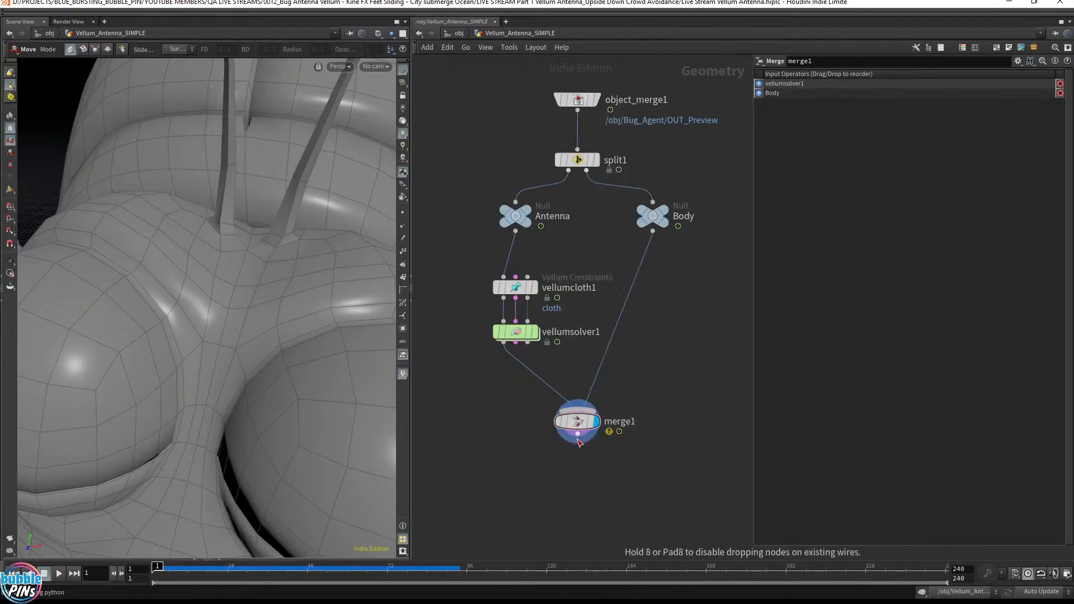
{"action": "left_click", "coordinate": [579, 443]}
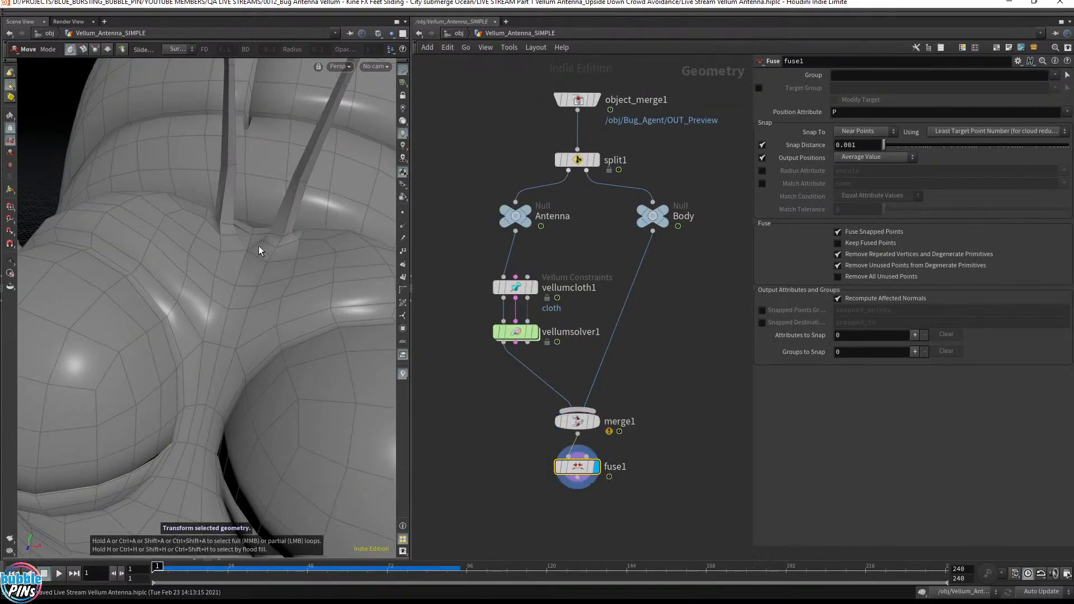
{"action": "left_click_drag", "start_coordinate": [511, 448], "coordinate": [638, 501]}
- Move a head face beside the antenna base to test the fused connection, and delete the resulting Edit node
{"action": "key", "text": "s"}
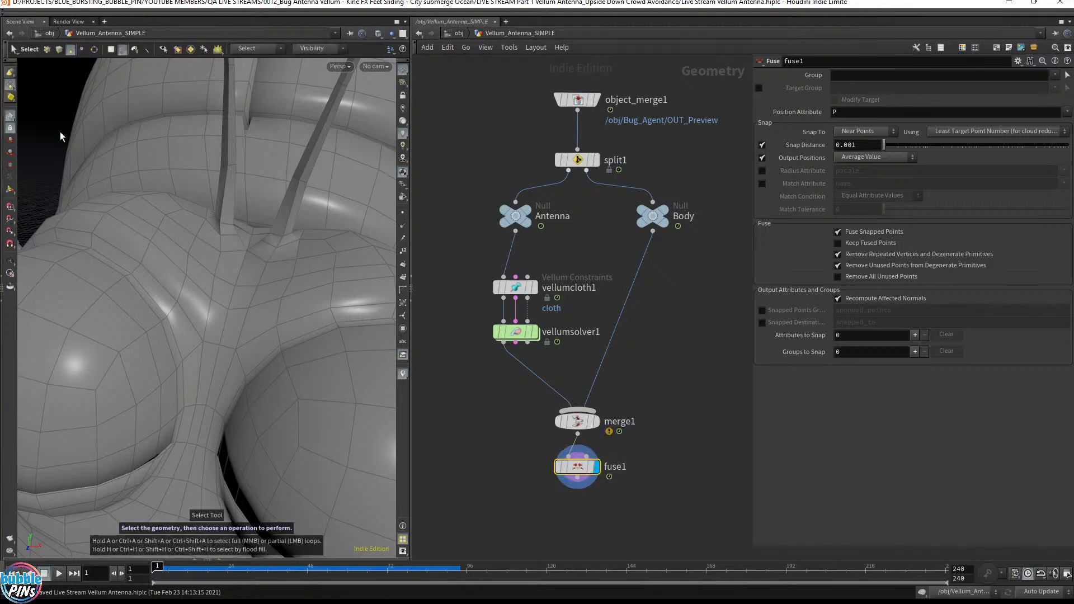
{"action": "left_click", "coordinate": [269, 241]}
{"action": "key", "text": "t"}
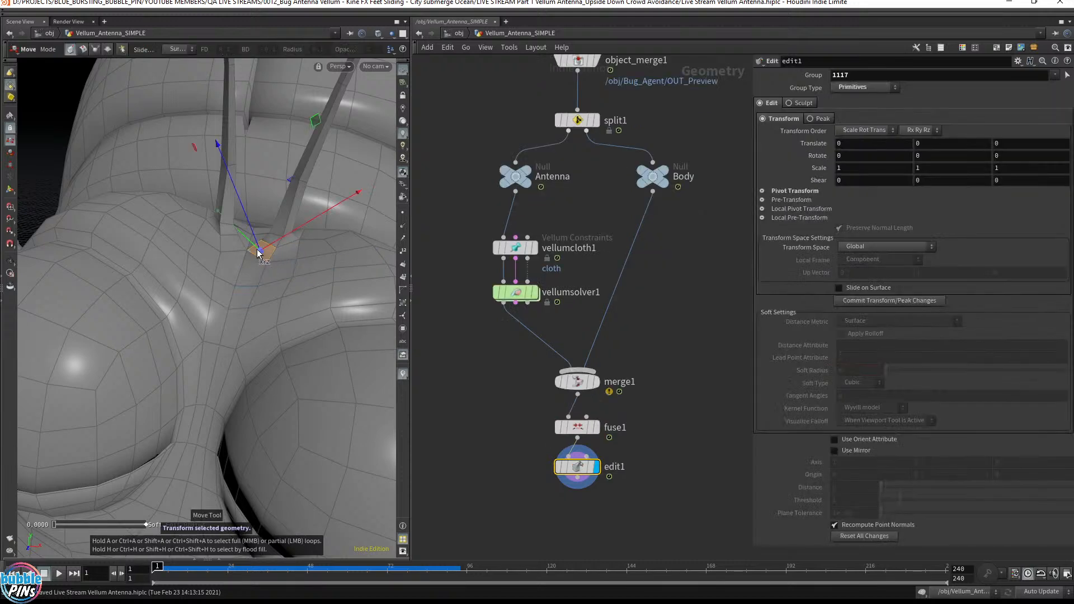
{"action": "mouse_move", "coordinate": [260, 251]}
{"action": "left_mouse_down"}
{"action": "mouse_move", "coordinate": [233, 223]}
{"action": "mouse_move", "coordinate": [220, 230]}
{"action": "mouse_move", "coordinate": [226, 277]}
{"action": "mouse_move", "coordinate": [145, 270]}
{"action": "mouse_move", "coordinate": [314, 239]}
{"action": "mouse_move", "coordinate": [318, 205]}
{"action": "mouse_move", "coordinate": [239, 223]}
{"action": "mouse_move", "coordinate": [252, 236]}
{"action": "left_mouse_up"}
{"action": "left_click_drag", "start_coordinate": [252, 236], "coordinate": [179, 286], "text": "alt"}
{"action": "left_click_drag", "start_coordinate": [506, 499], "coordinate": [616, 451]}
{"action": "key", "text": "Delete"}
{"action": "mouse_move", "coordinate": [492, 449]}
{"action": "left_mouse_down"}
{"action": "mouse_move", "coordinate": [676, 404]}
{"action": "mouse_move", "coordinate": [670, 412]}
{"action": "left_mouse_up"}
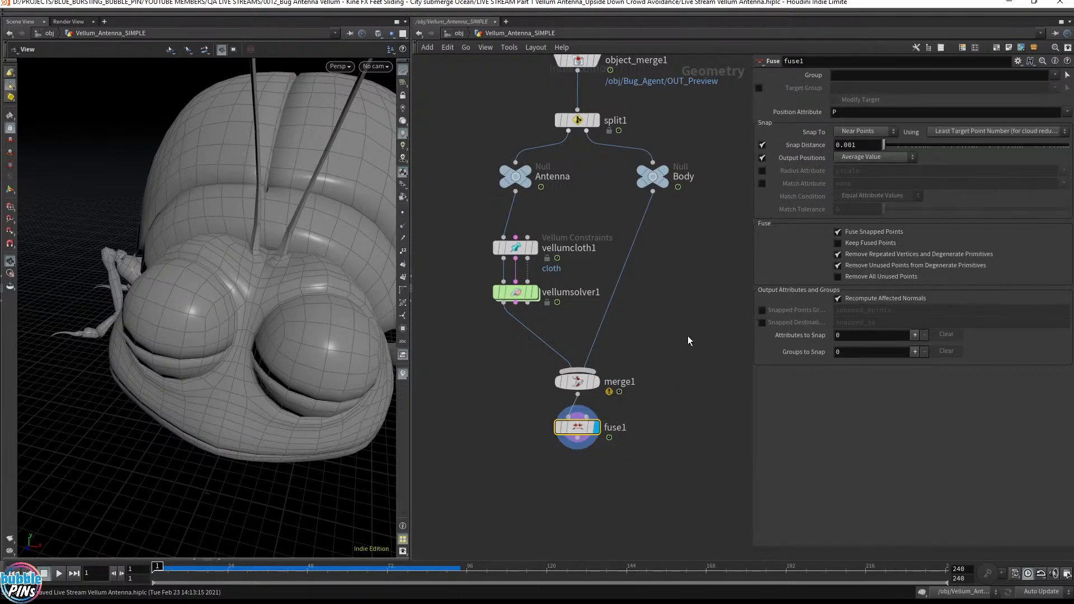
- Display merge1, vellumsolver1 and vellumcloth1 in turn and examine the pinned points at the antenna bases
{"action": "left_click", "coordinate": [589, 383]}
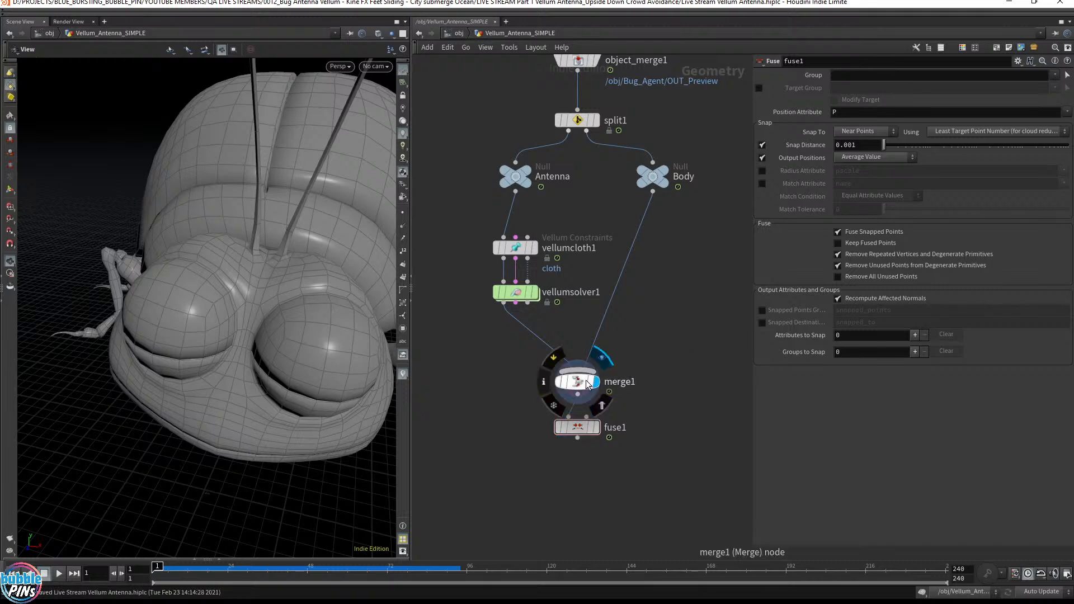
{"action": "left_click", "coordinate": [582, 382]}
{"action": "left_click", "coordinate": [534, 292]}
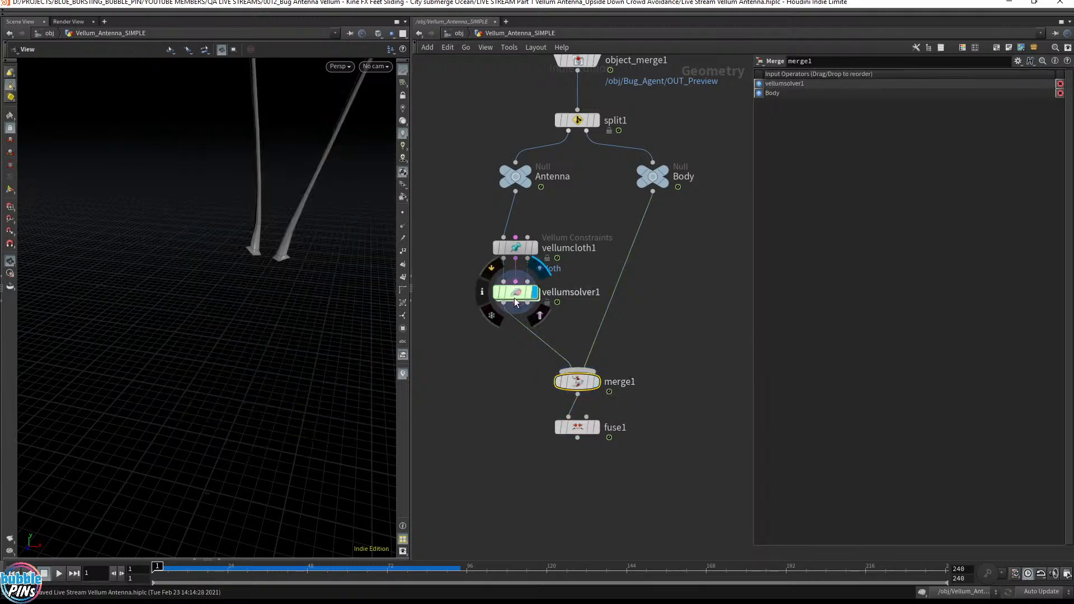
{"action": "left_click", "coordinate": [513, 250]}
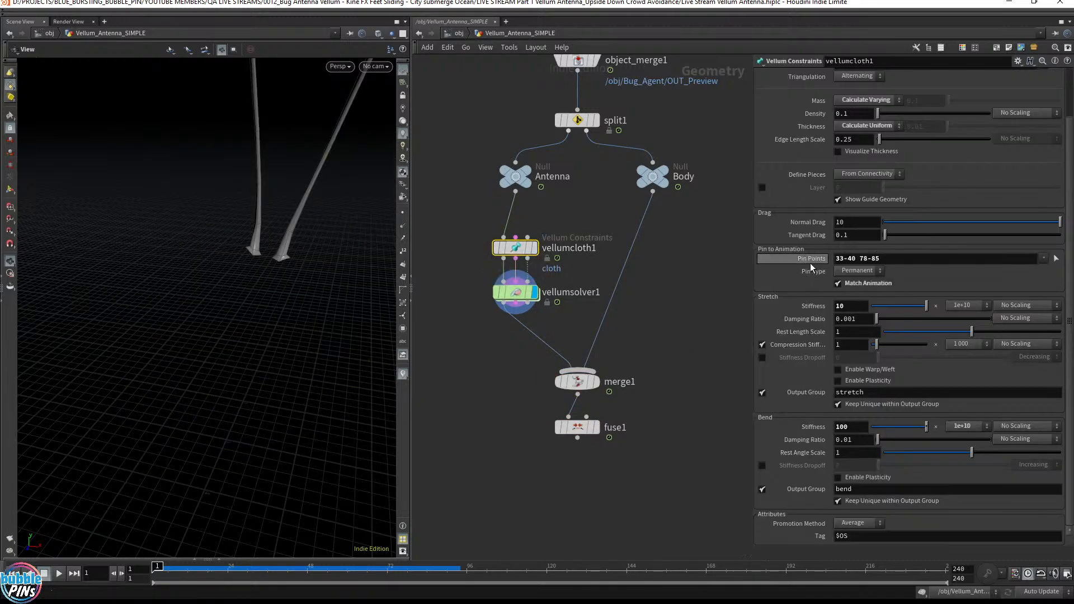
{"action": "left_click", "coordinate": [534, 248]}
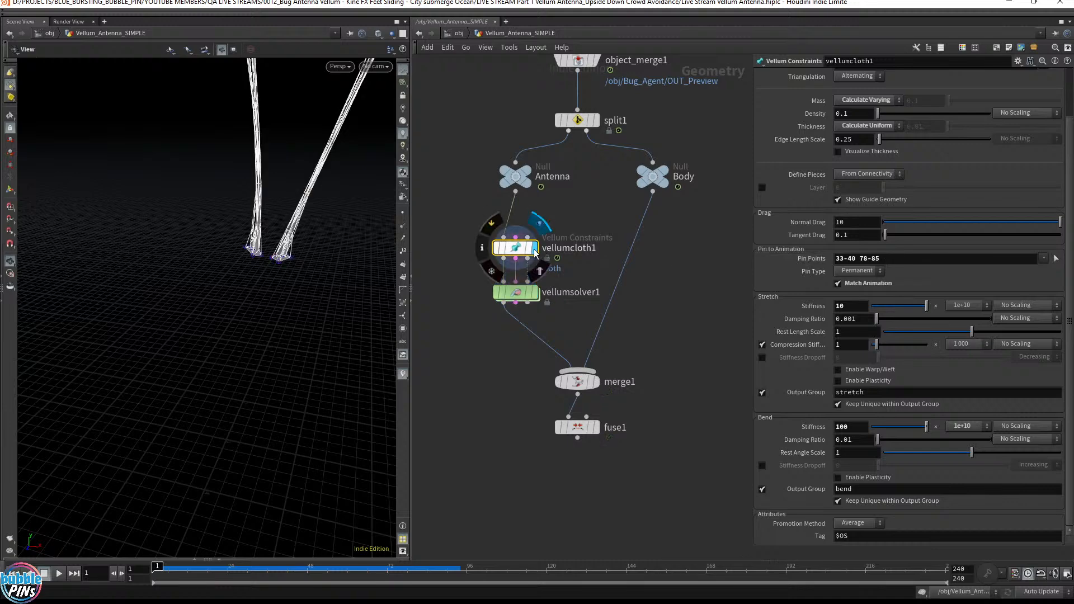
{"action": "left_click_drag", "start_coordinate": [251, 245], "coordinate": [234, 303]}
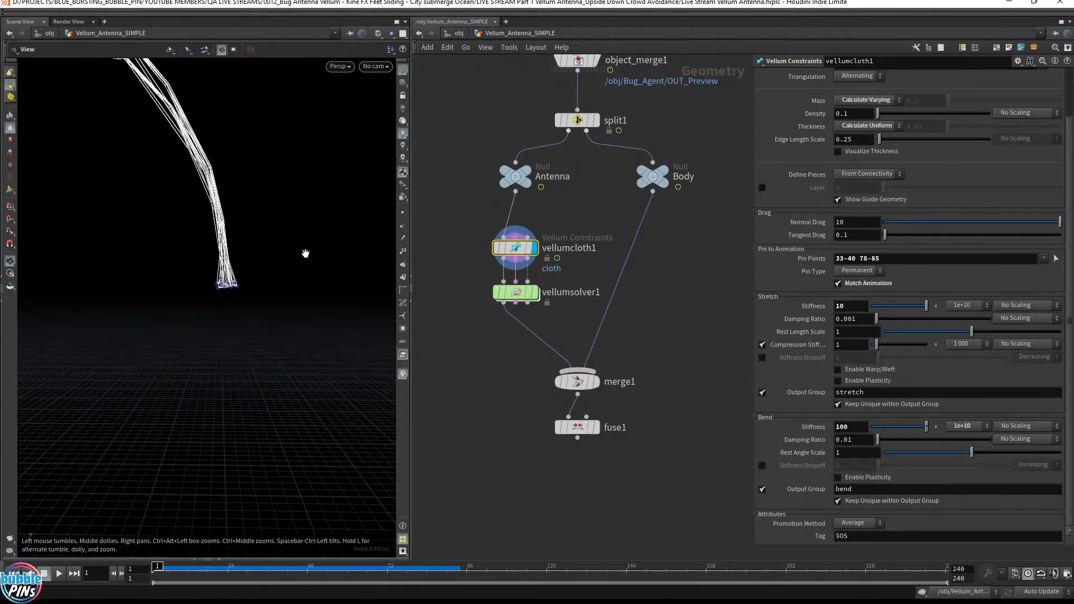
- Display the Antenna null with the Body null as a template wireframe, and examine the original walk animation at frame 44
{"action": "left_click", "coordinate": [525, 176]}
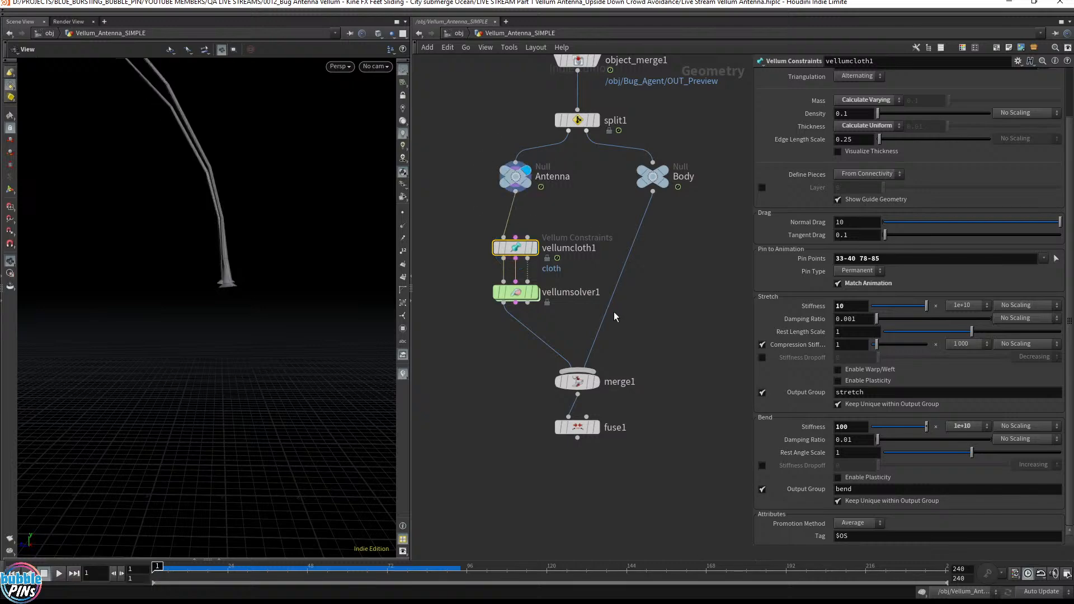
{"action": "left_click", "coordinate": [663, 183]}
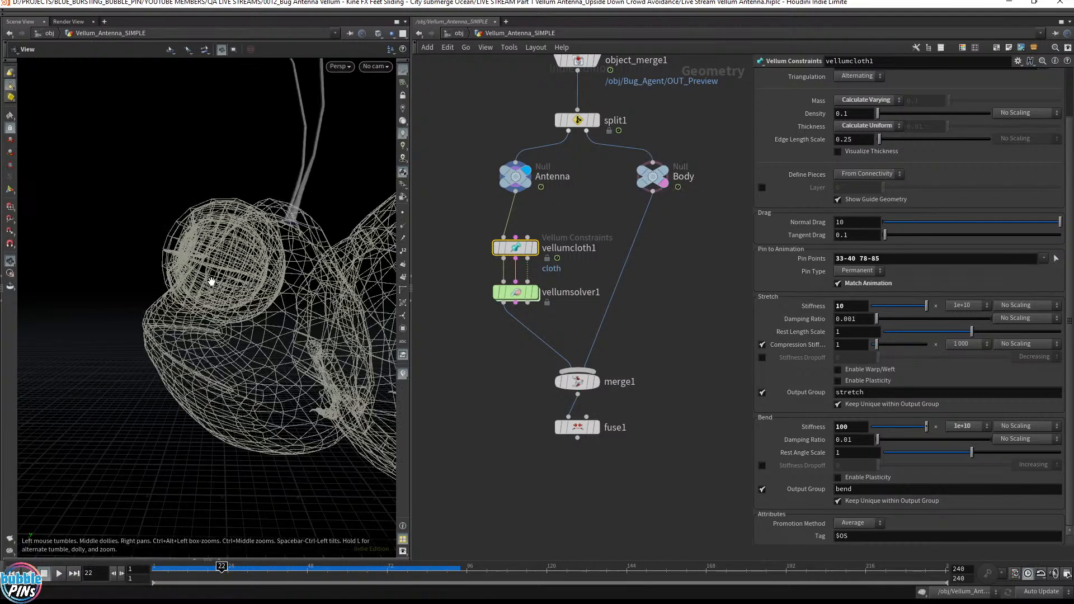
{"action": "left_click_drag", "start_coordinate": [211, 282], "coordinate": [314, 230]}
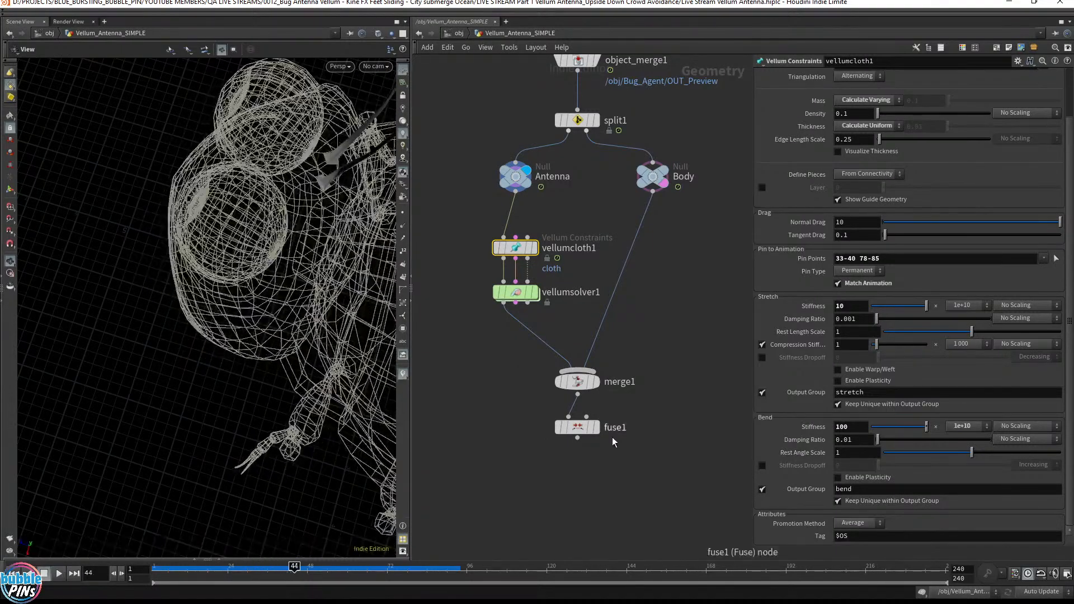
- Display merge1 and inspect the antenna bases against the head from several angles up to frame 53
{"action": "left_click", "coordinate": [593, 385]}
{"action": "left_click", "coordinate": [598, 383]}
{"action": "left_click", "coordinate": [578, 383]}
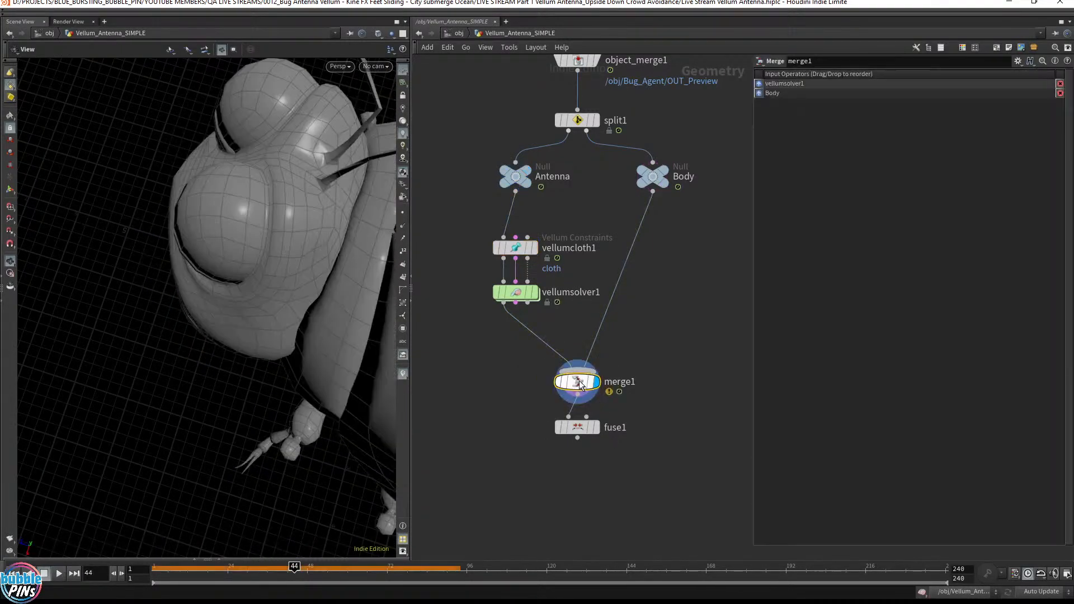
{"action": "left_click_drag", "start_coordinate": [297, 174], "coordinate": [227, 237]}
{"action": "middle_click_drag", "start_coordinate": [228, 237], "coordinate": [361, 229]}
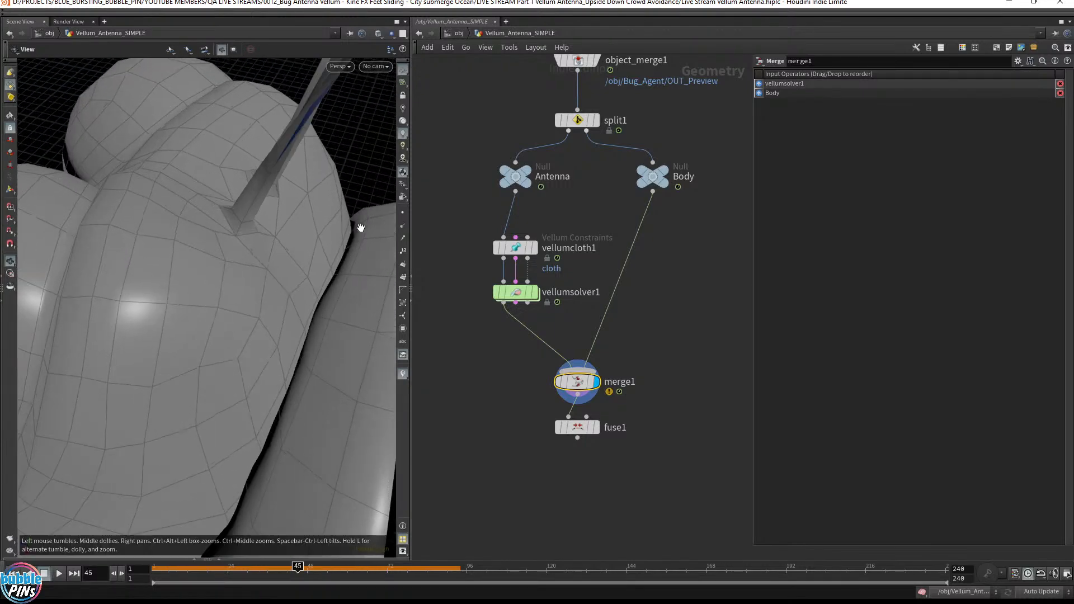
{"action": "left_click_drag", "start_coordinate": [350, 230], "coordinate": [139, 310]}
{"action": "middle_click_drag", "start_coordinate": [267, 305], "coordinate": [218, 303]}
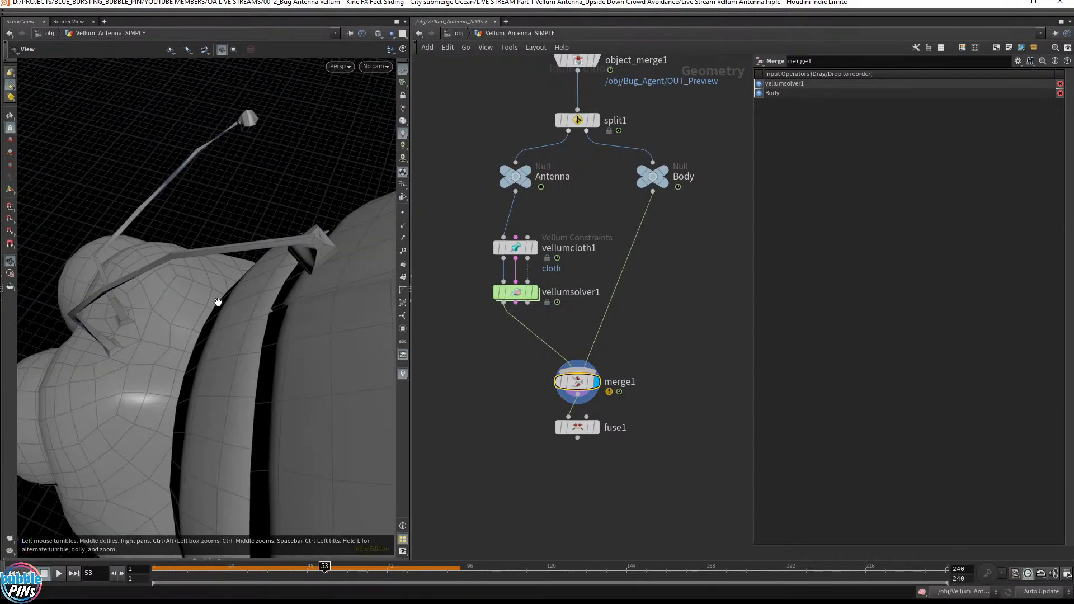
{"action": "left_click_drag", "start_coordinate": [184, 366], "coordinate": [265, 314]}
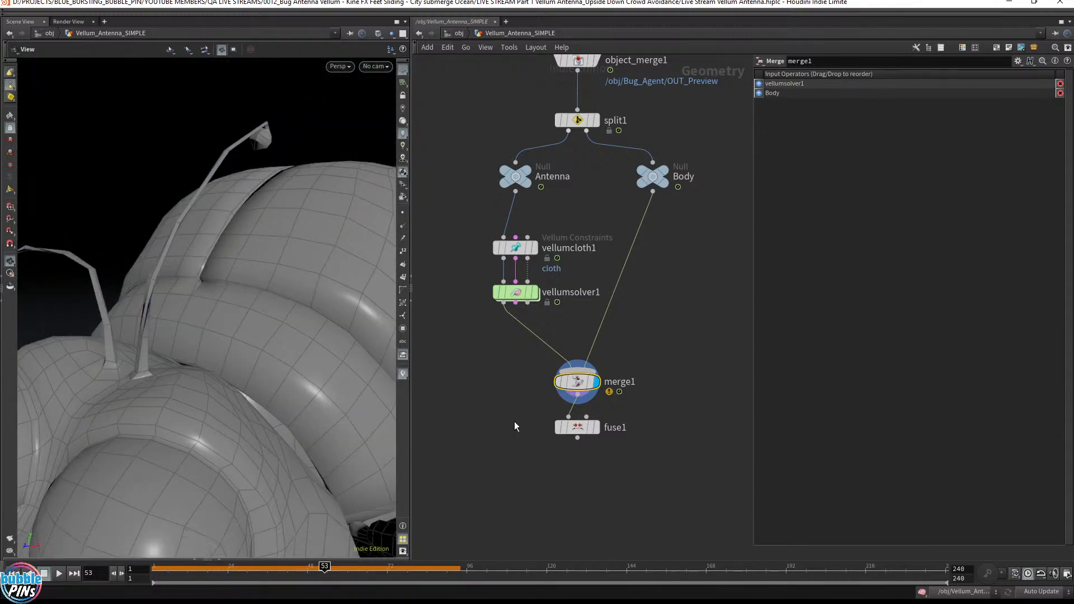
- Display the fused result of fuse1 and save the scene
{"action": "left_click", "coordinate": [597, 428]}
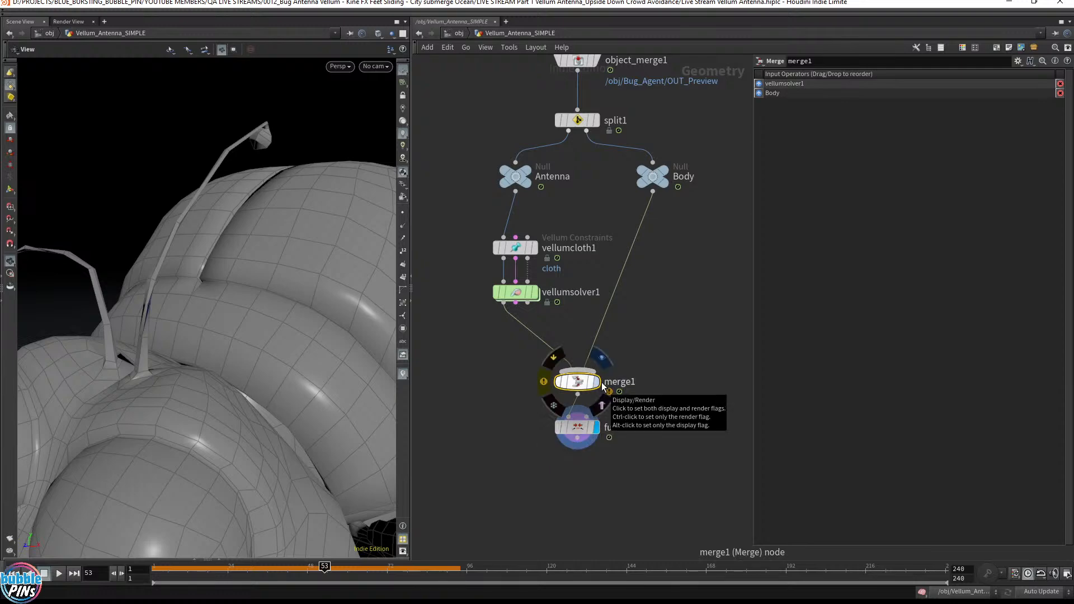
{"action": "middle_click_drag", "start_coordinate": [289, 342], "coordinate": [126, 354]}
{"action": "left_click_drag", "start_coordinate": [224, 381], "coordinate": [259, 364]}
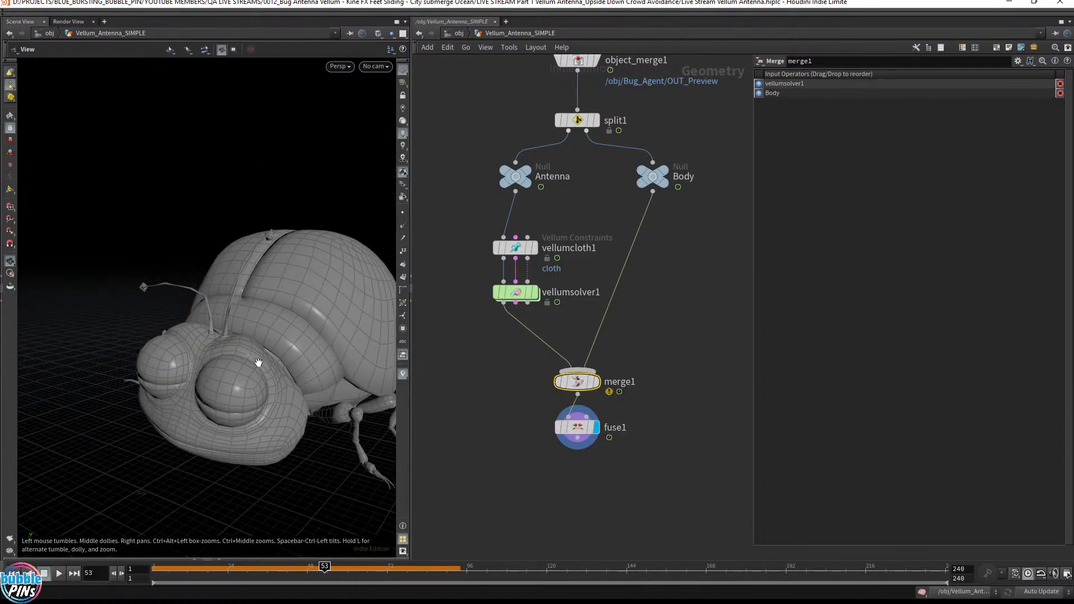
{"action": "key", "text": "ctrl+s"}
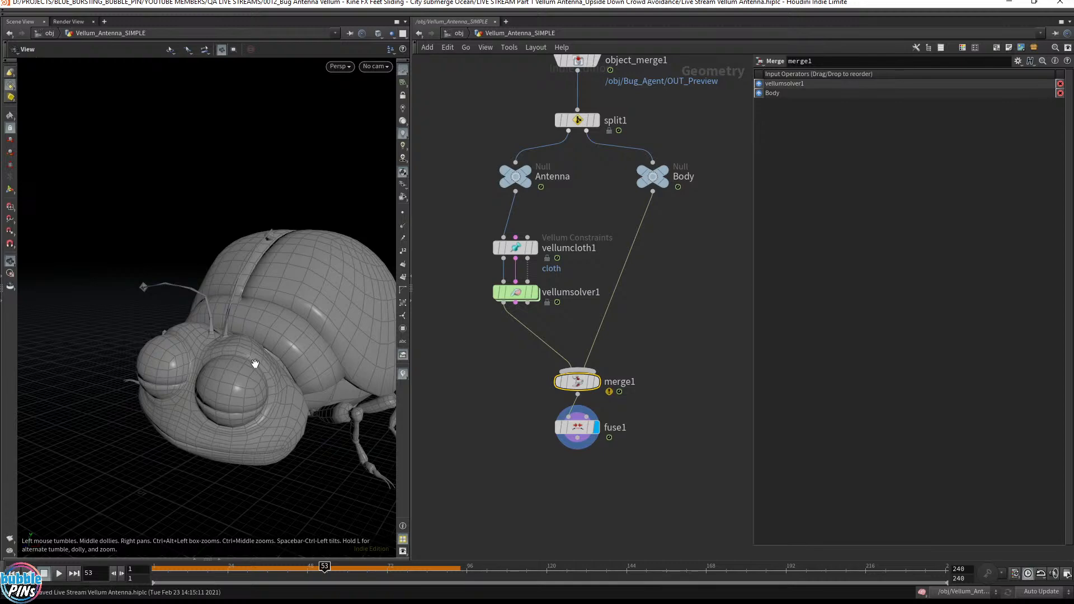
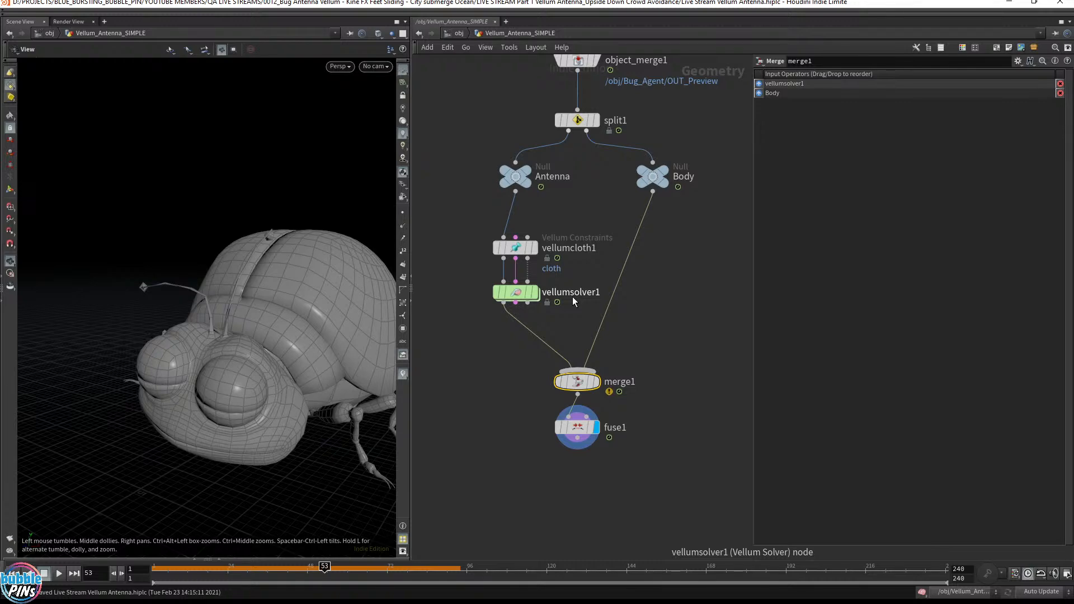
{"action": "left_click_drag", "start_coordinate": [524, 483], "coordinate": [671, 415]}
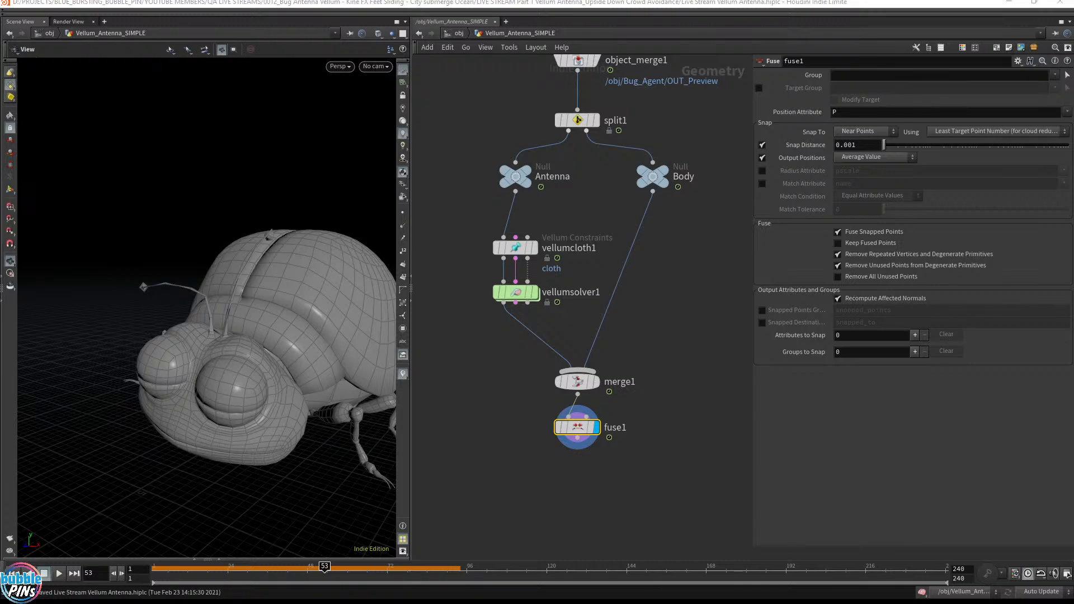
- Switch to the YouTube live chat in Firefox and read the viewer messages about bend value and solver iterations
{"action": "key", "text": "alt+Tab"}
{"action": "key", "text": "alt+Tab"}
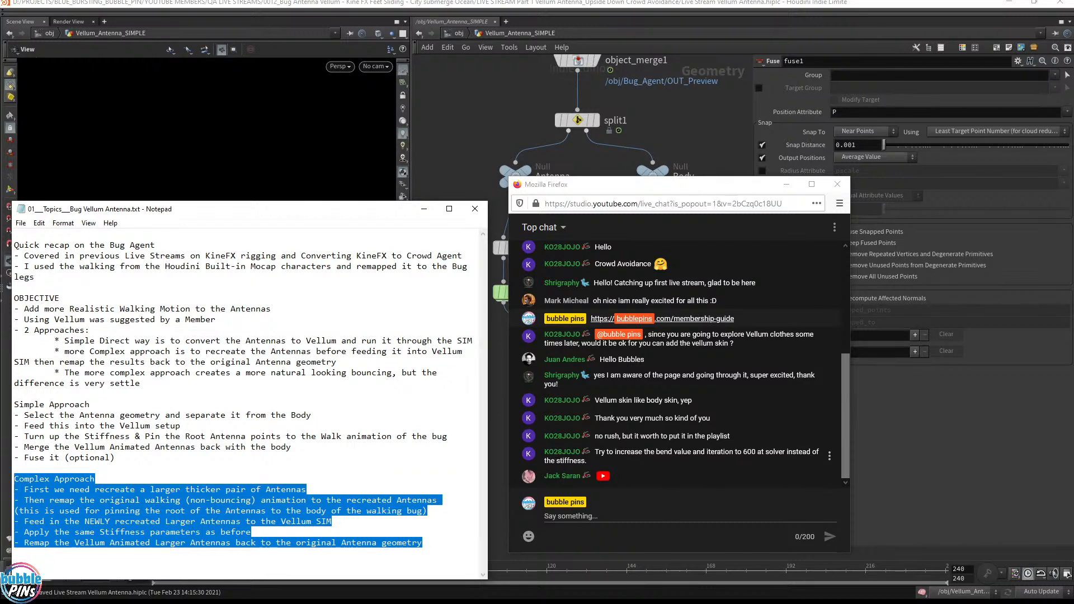
{"action": "left_click_drag", "start_coordinate": [673, 452], "coordinate": [676, 470]}
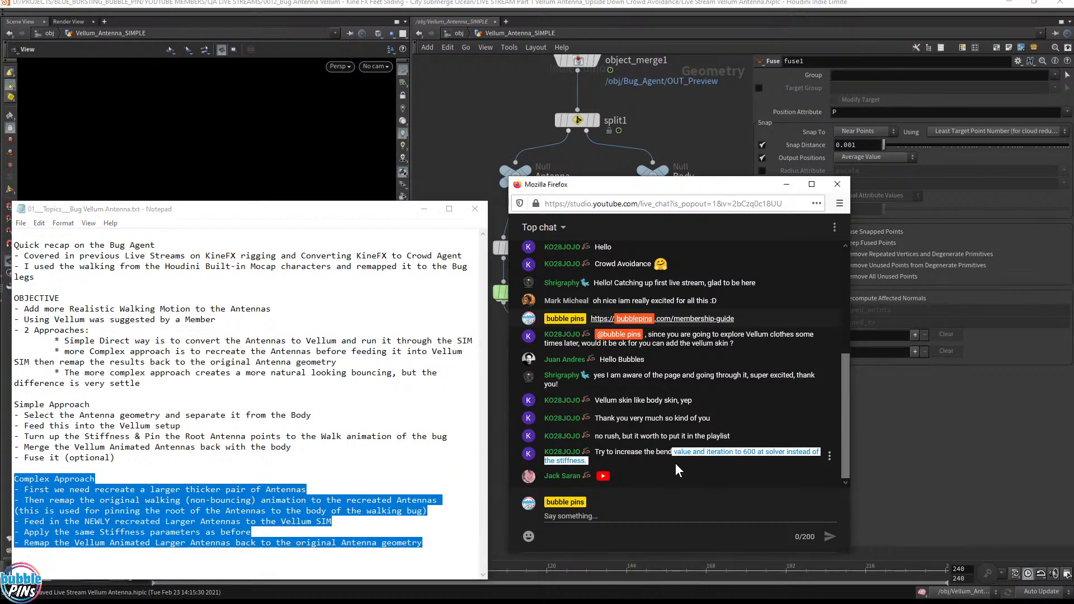
{"action": "left_click", "coordinate": [633, 466]}
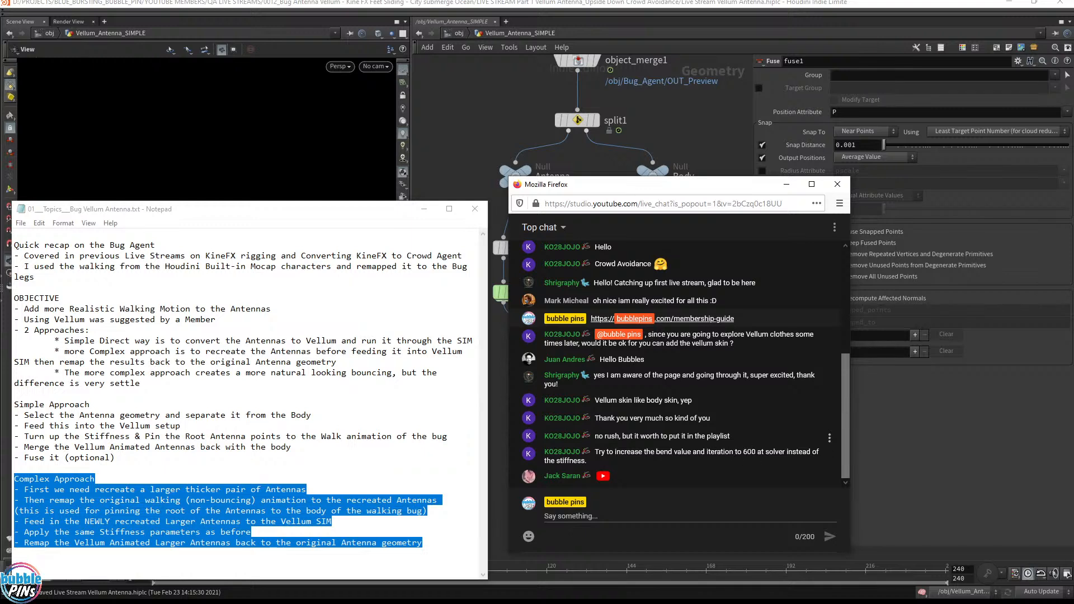
{"action": "left_click_drag", "start_coordinate": [604, 437], "coordinate": [768, 438]}
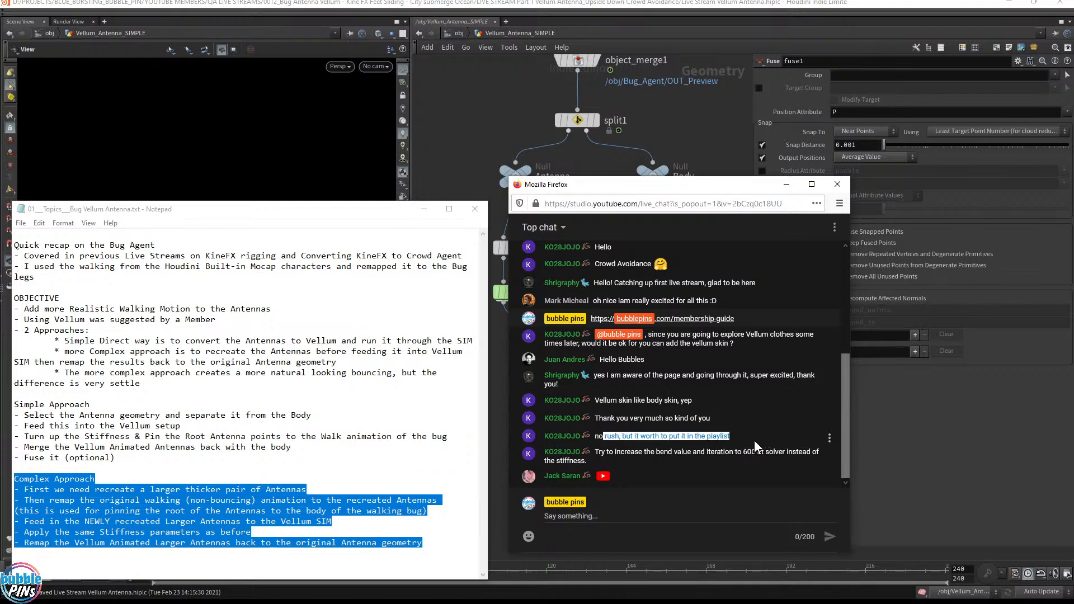
- Switch back to Houdini and add a new Geometry object below Vellum_Antenna_SIMPLE at object level
{"action": "left_click", "coordinate": [699, 477]}
{"action": "left_click", "coordinate": [747, 151]}
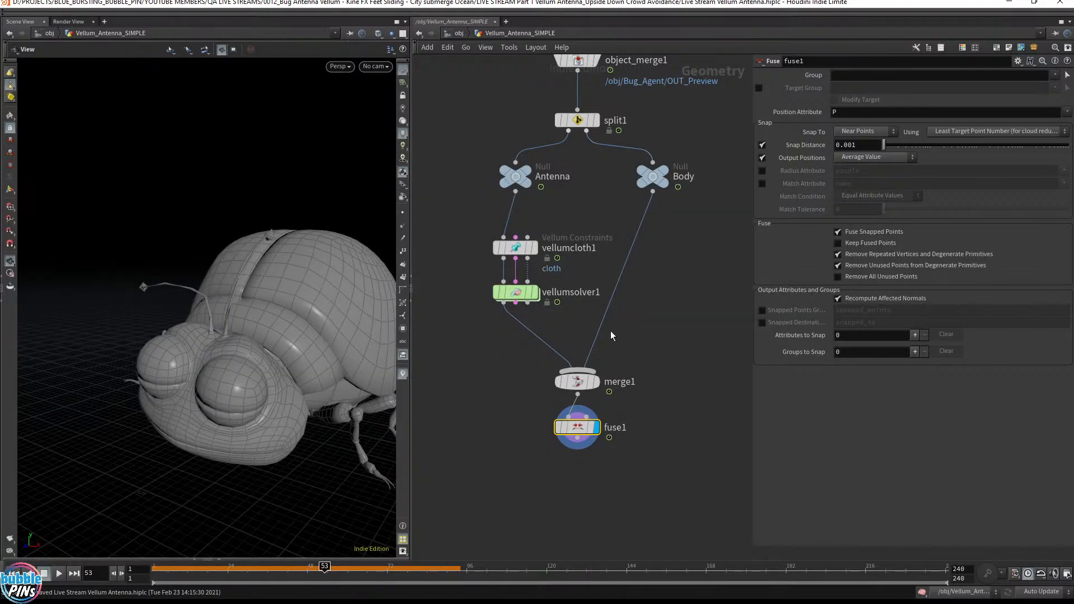
{"action": "left_click", "coordinate": [454, 35]}
{"action": "left_click", "coordinate": [549, 378]}
{"action": "key", "text": "h"}
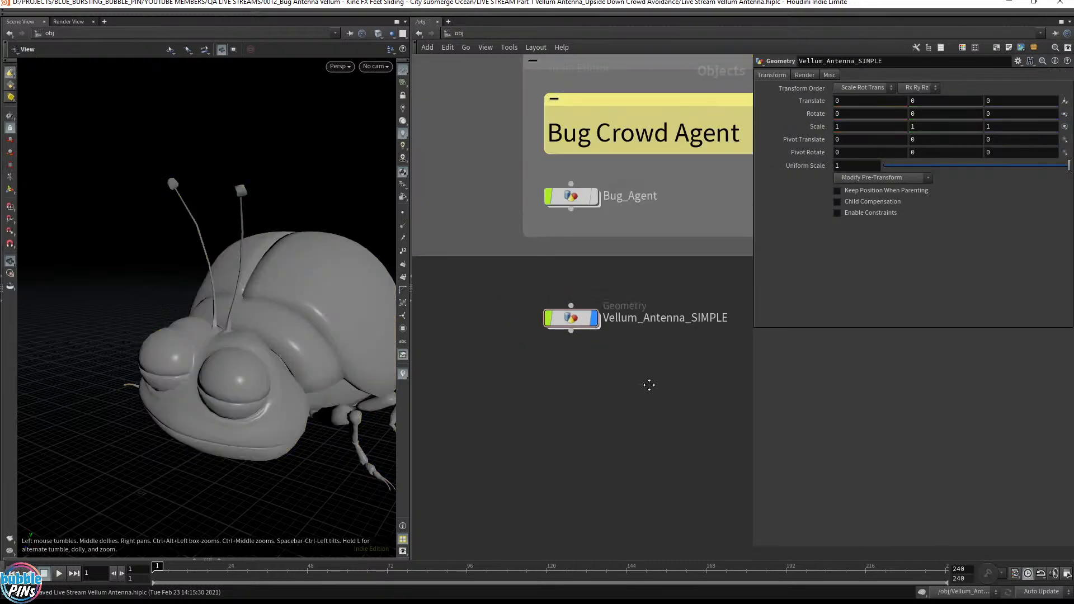
{"action": "key", "text": "Tab"}
{"action": "type", "text": "geo"}
{"action": "key", "text": "Return"}
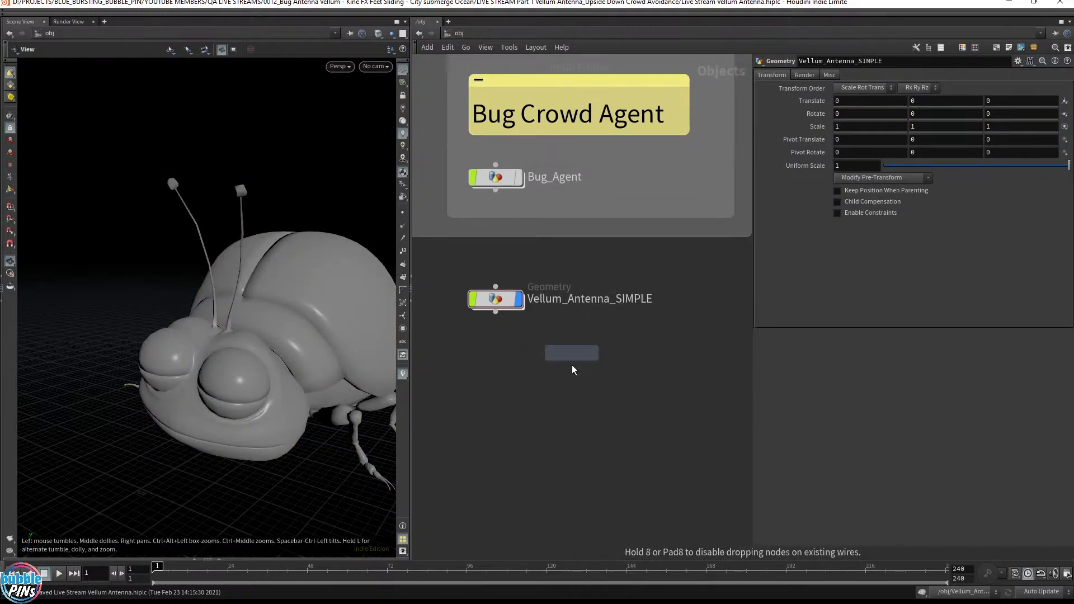
{"action": "left_click", "coordinate": [493, 373]}
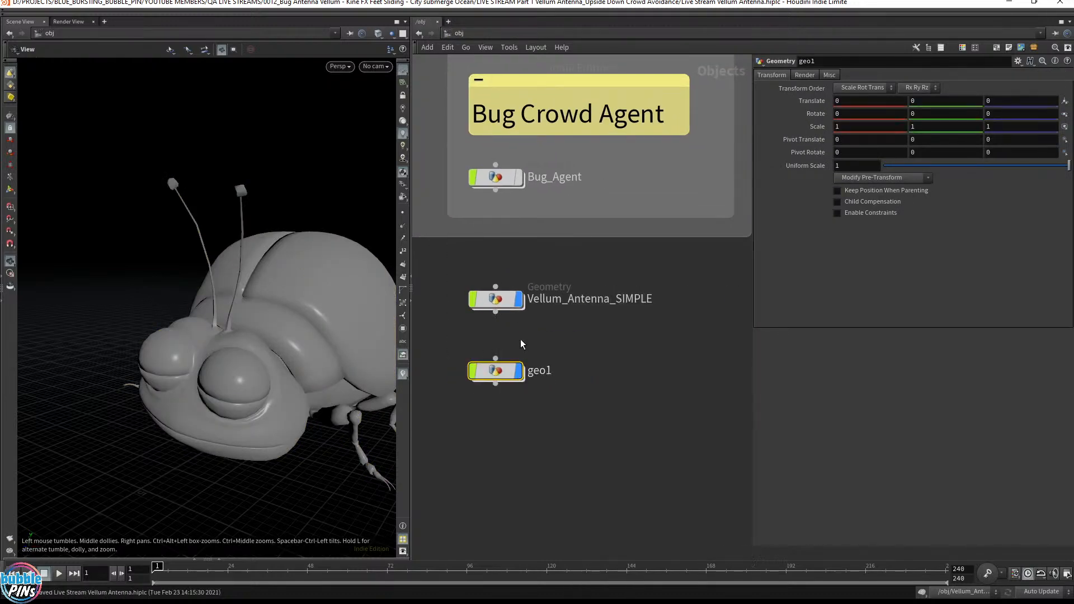
- Hide Vellum_Antenna_SIMPLE and copy its object_merge1, split1, Antenna and Body nodes
{"action": "left_click", "coordinate": [519, 298]}
{"action": "double_click", "coordinate": [495, 301]}
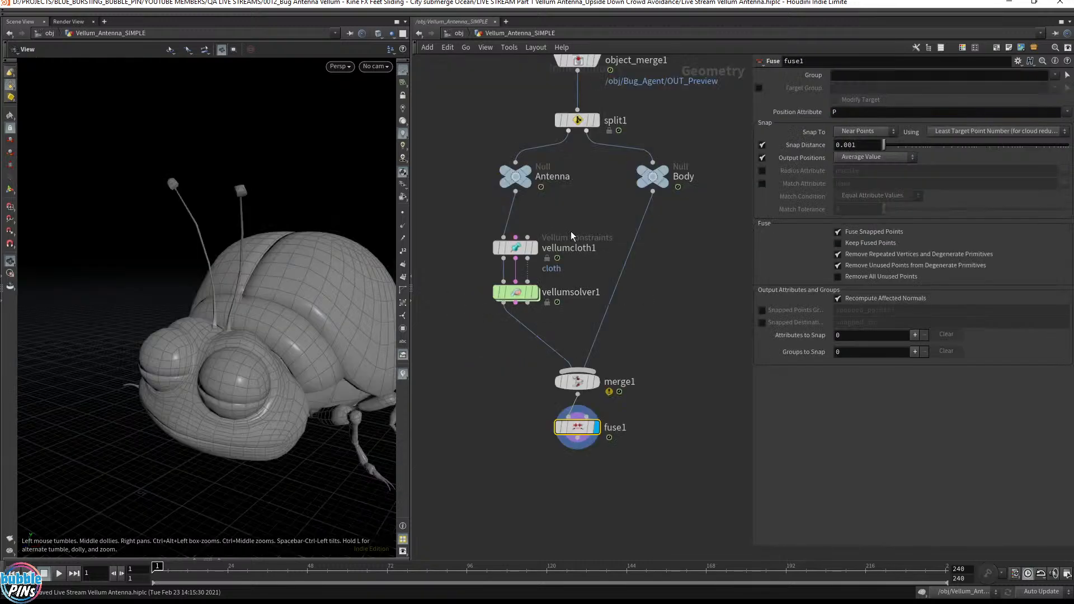
{"action": "key", "text": "h"}
{"action": "left_click_drag", "start_coordinate": [503, 167], "coordinate": [638, 285]}
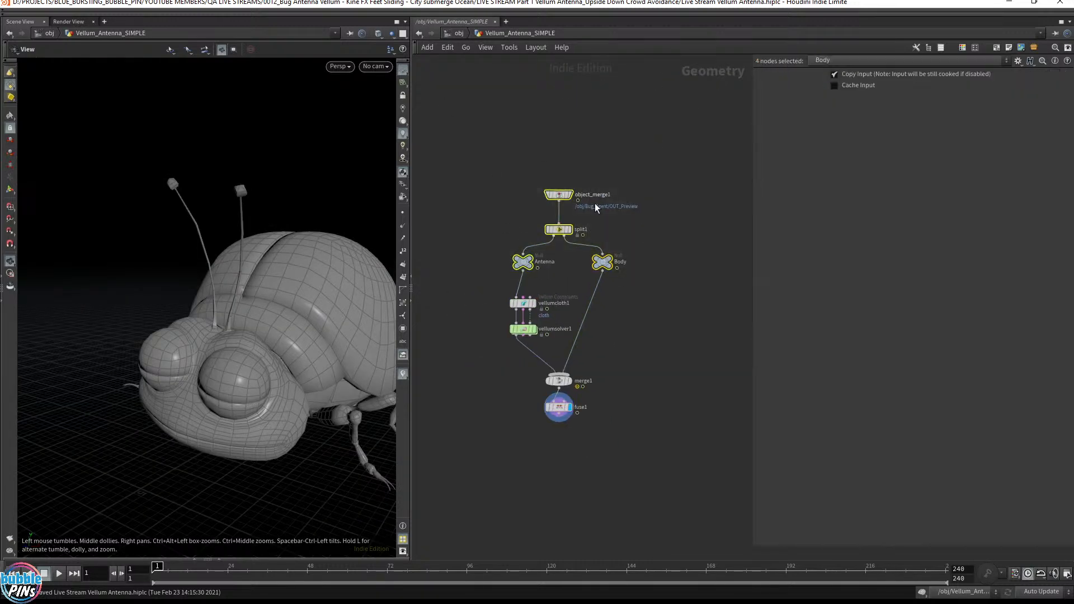
{"action": "left_click_drag", "start_coordinate": [446, 158], "coordinate": [667, 277]}
{"action": "key", "text": "ctrl+c"}
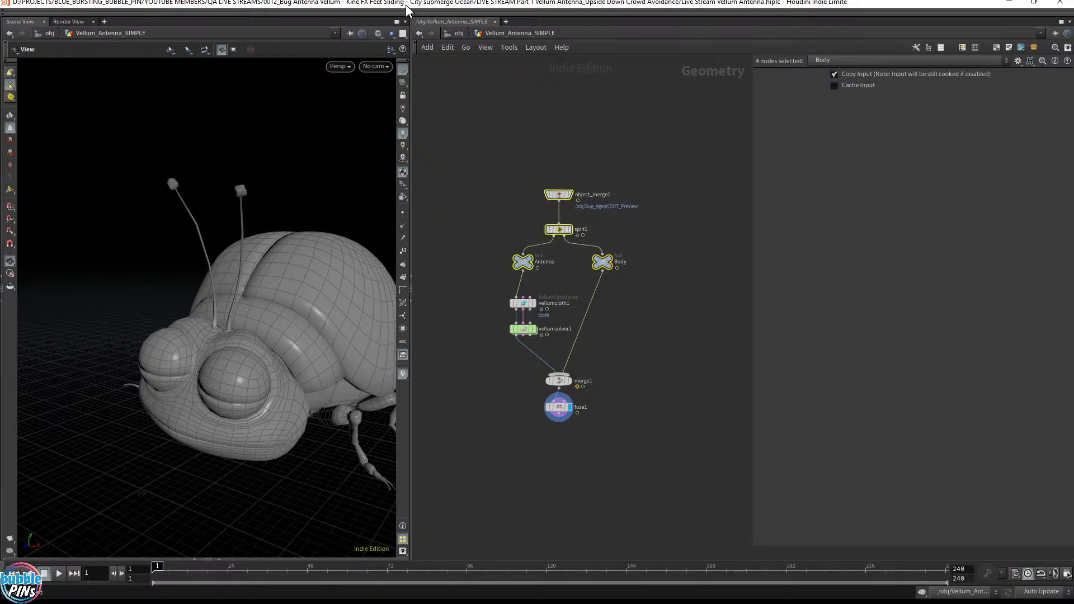
- Rename the new geo1 object to Vellum_Antenna_COMPLEX at object level
{"action": "left_click", "coordinate": [458, 33]}
{"action": "left_click", "coordinate": [542, 372]}
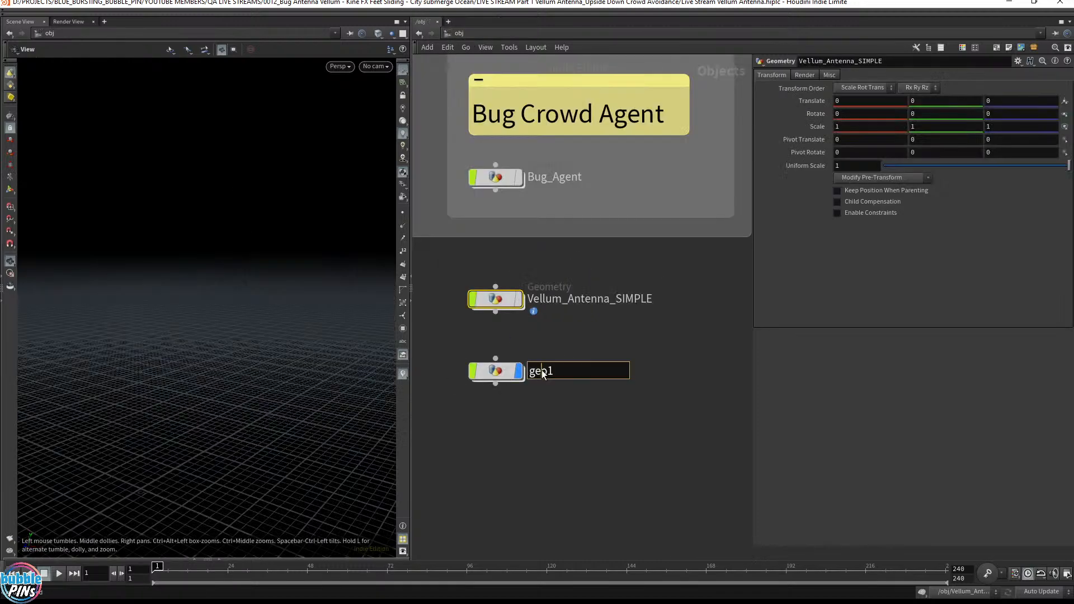
{"action": "double_click", "coordinate": [540, 370]}
{"action": "type", "text": "Veluu"}
{"action": "key", "text": "BackSpace"}
{"action": "type", "text": "um_Antenna"}
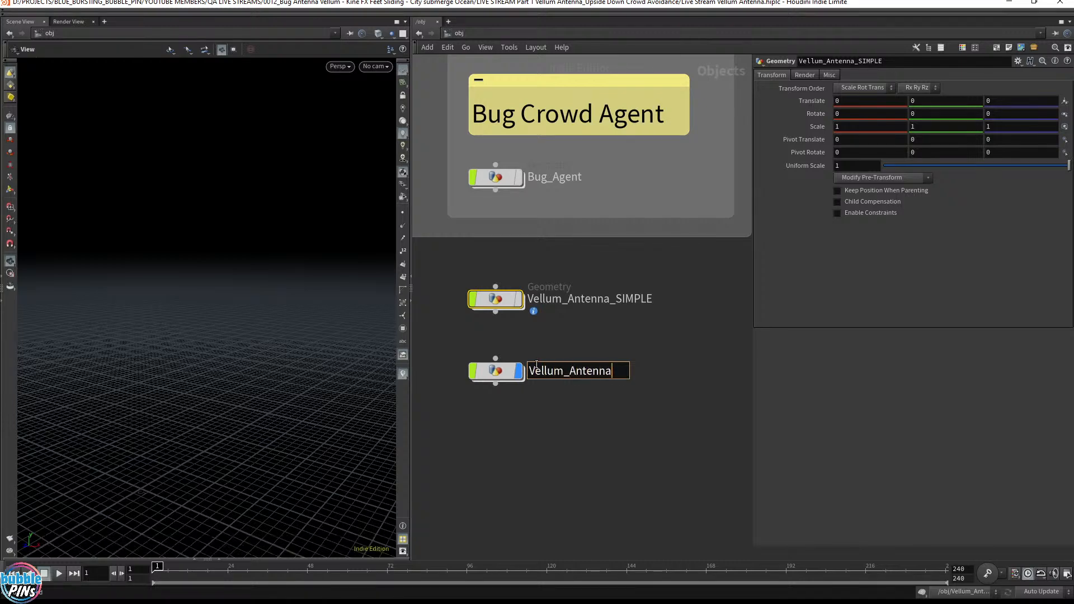
{"action": "type", "text": "_COM"}
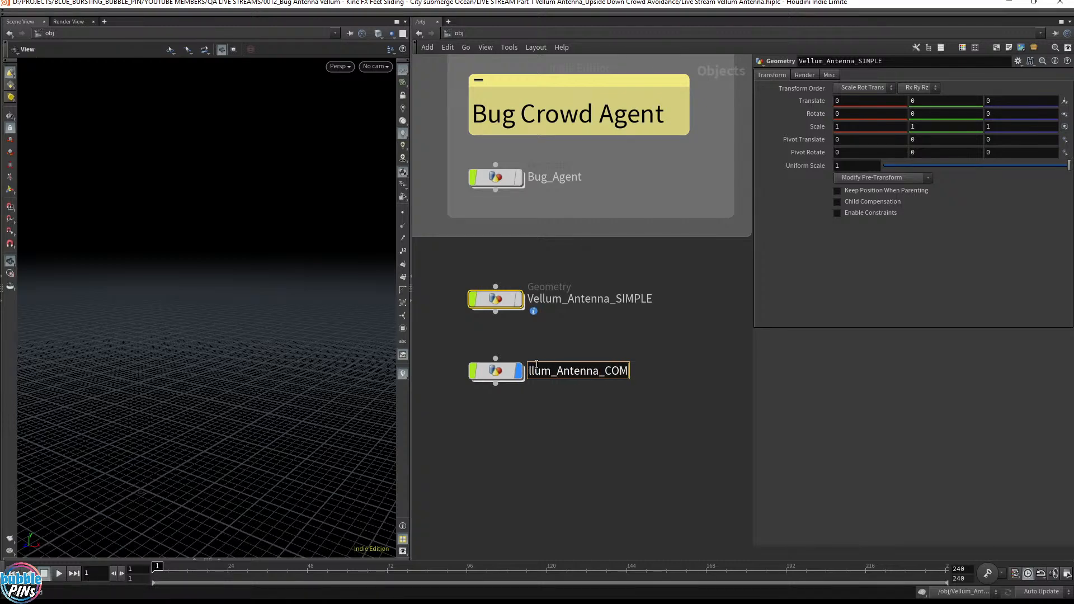
{"action": "type", "text": "PLEX"}
{"action": "key", "text": "Return"}
- Paste the copied nodes inside Vellum_Antenna_COMPLEX and display the Antenna null
{"action": "double_click", "coordinate": [500, 372]}
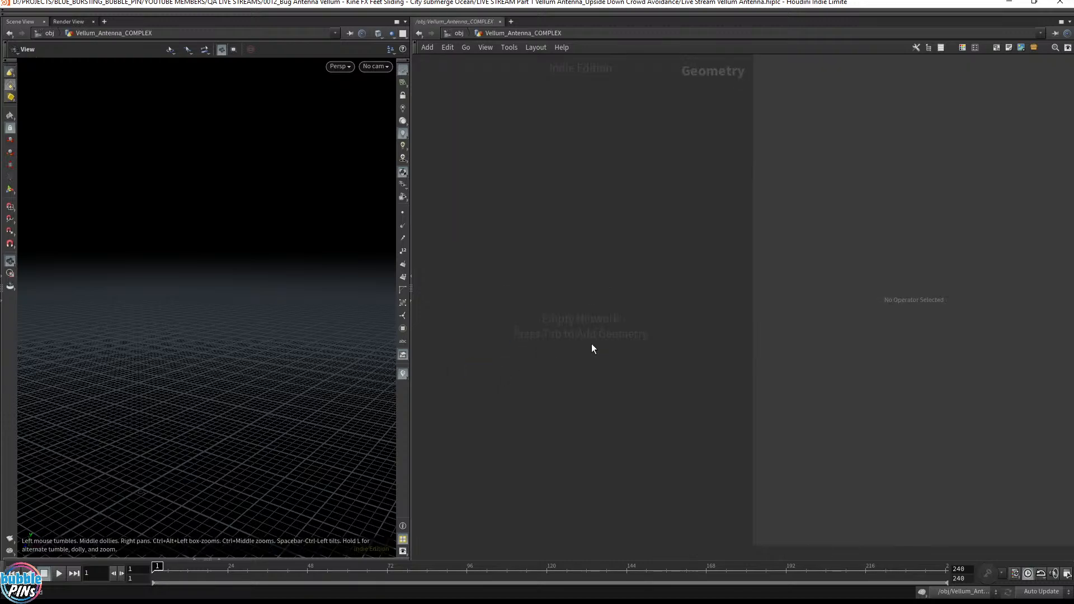
{"action": "key", "text": "ctrl+v"}
{"action": "middle_click_drag", "start_coordinate": [640, 186], "coordinate": [660, 76]}
{"action": "left_click", "coordinate": [519, 246]}
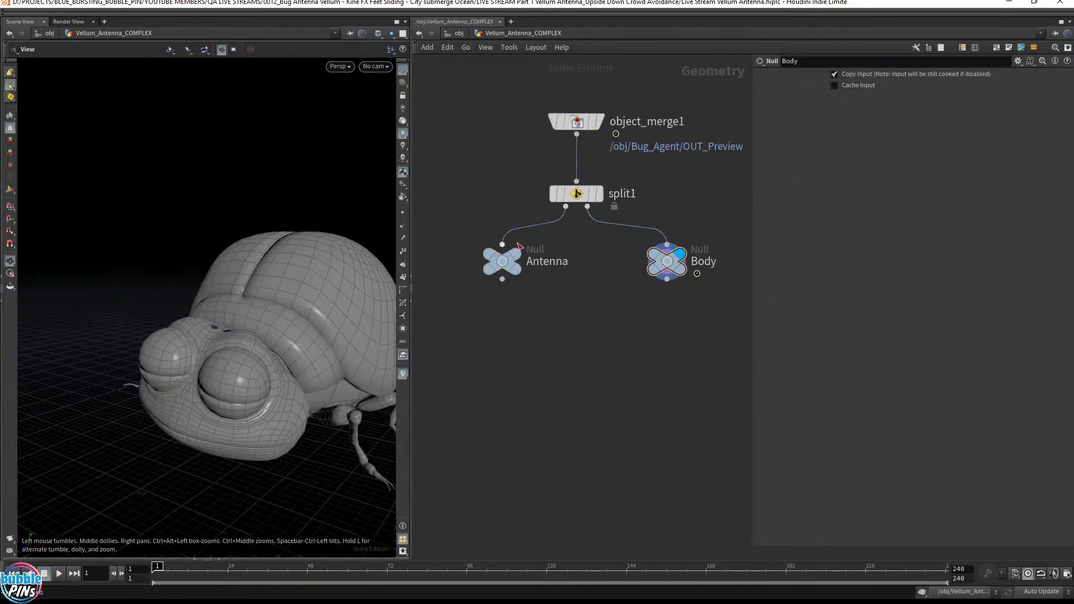
{"action": "left_click", "coordinate": [515, 252]}
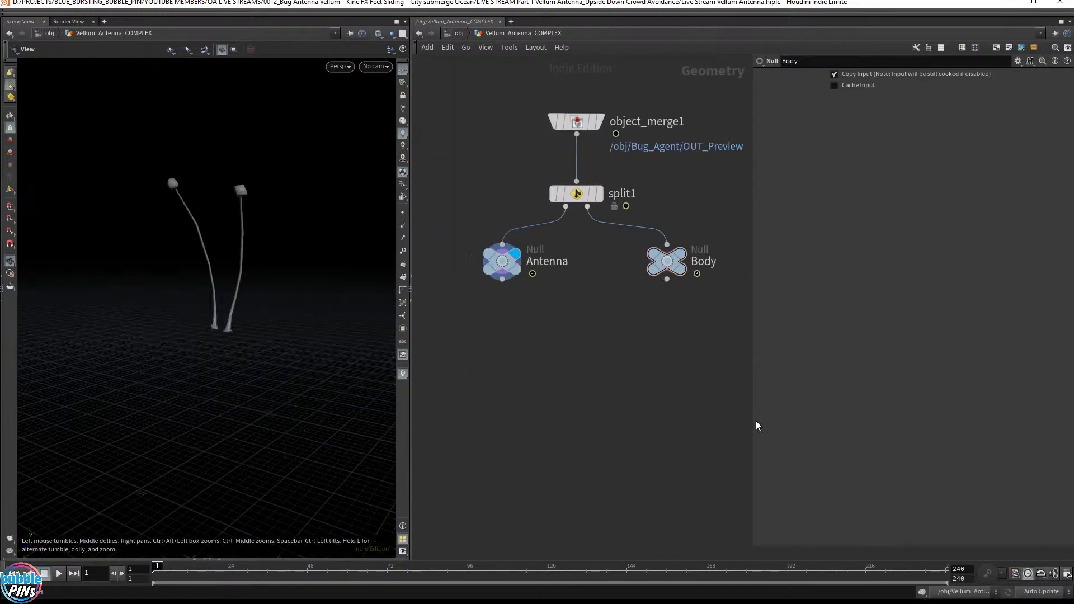
- Widen the network editor area, select the Antenna null and save the scene
{"action": "left_click_drag", "start_coordinate": [754, 546], "coordinate": [821, 490]}
{"action": "left_click_drag", "start_coordinate": [412, 238], "coordinate": [282, 241]}
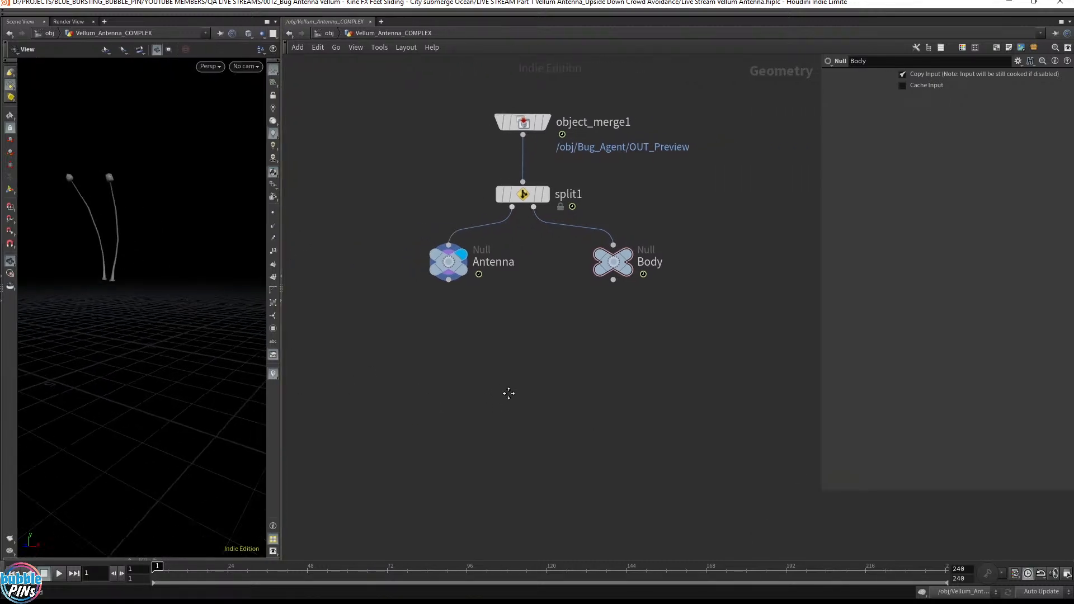
{"action": "middle_click_drag", "start_coordinate": [577, 381], "coordinate": [539, 347]}
{"action": "left_click", "coordinate": [419, 226]}
{"action": "key", "text": "ctrl+s"}
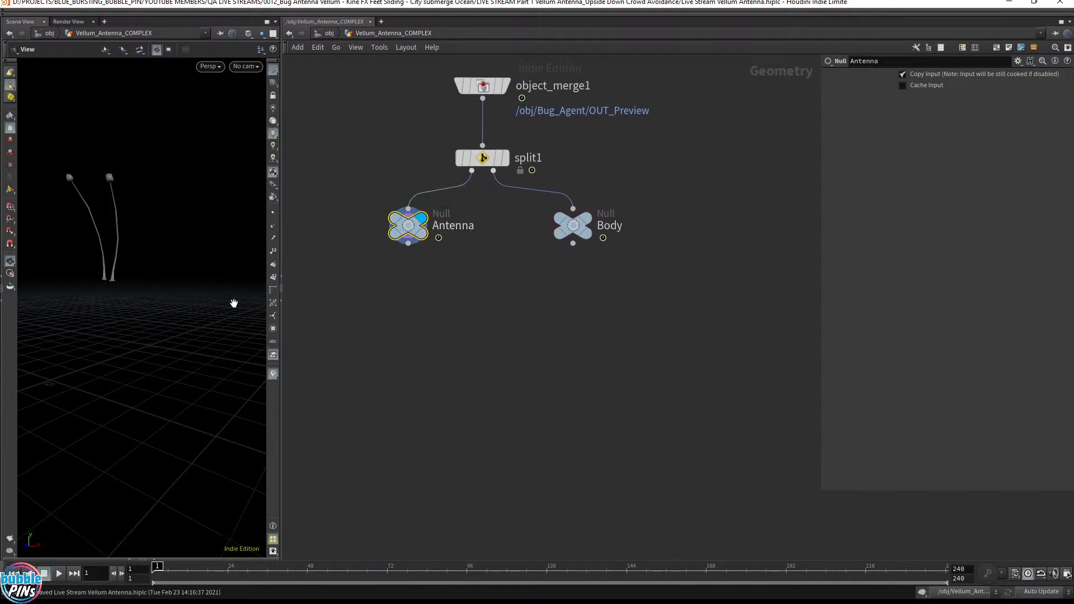
- Add a Transform node fed by the Antenna null and display its result
{"action": "left_click_drag", "start_coordinate": [163, 283], "coordinate": [175, 281]}
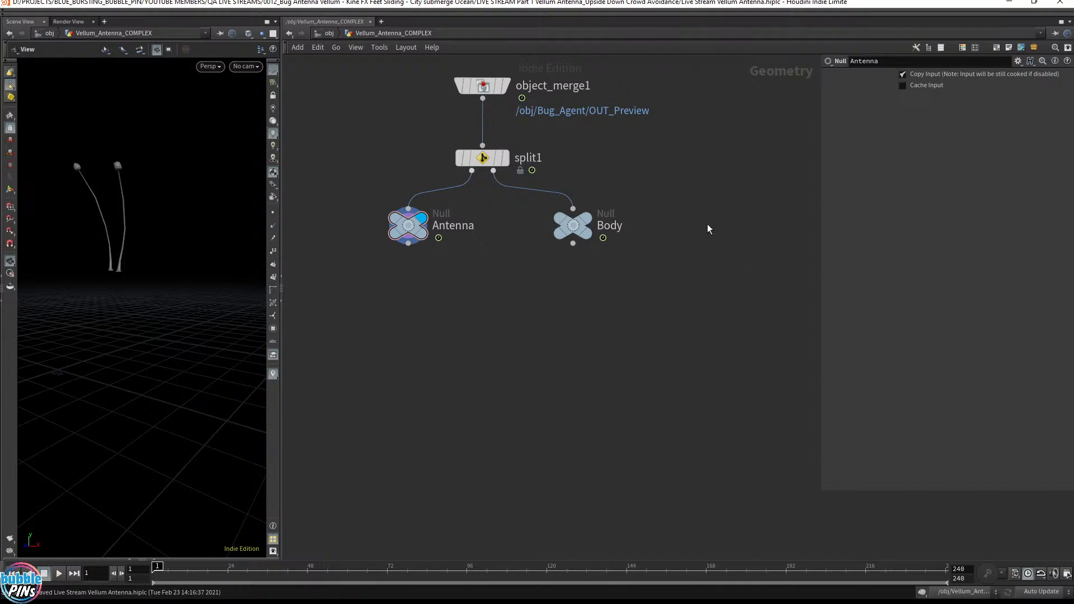
{"action": "middle_click_drag", "start_coordinate": [140, 191], "coordinate": [185, 201]}
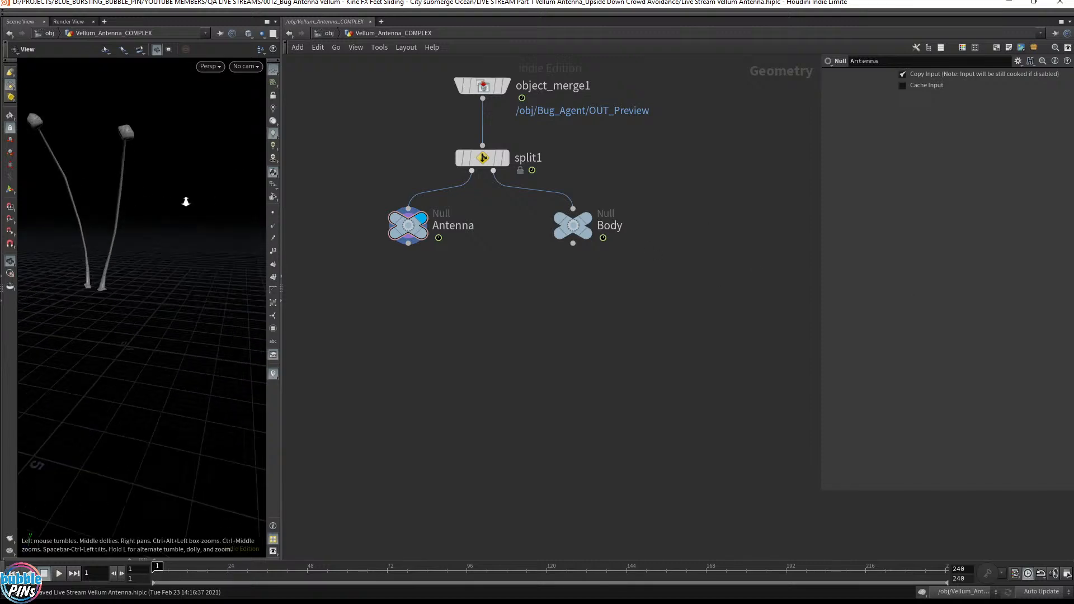
{"action": "right_click_drag", "start_coordinate": [186, 201], "coordinate": [230, 257]}
{"action": "left_click_drag", "start_coordinate": [230, 257], "coordinate": [149, 231]}
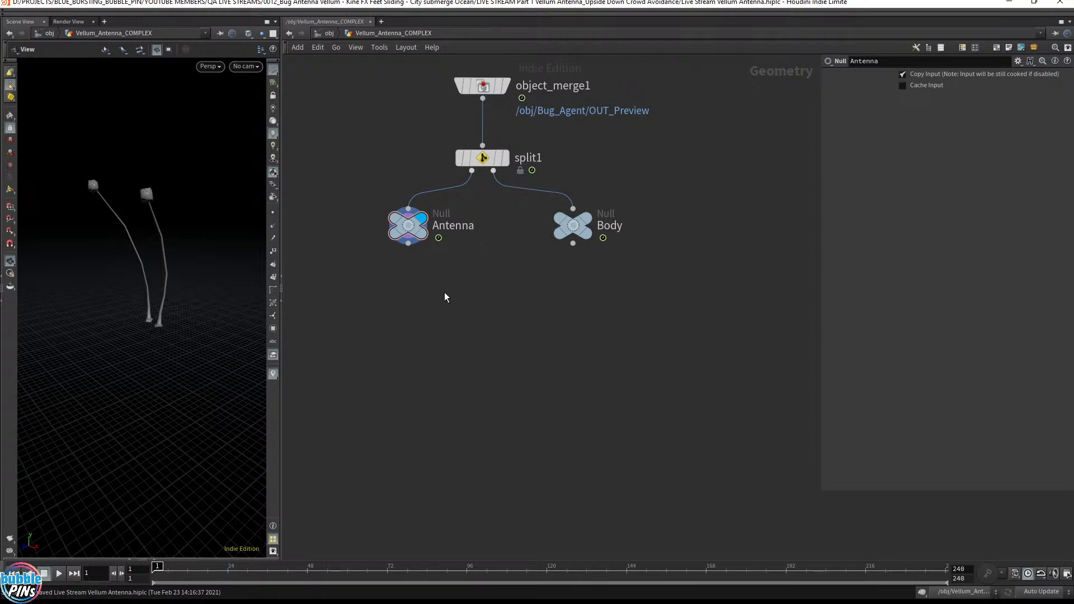
{"action": "left_click", "coordinate": [409, 244]}
{"action": "key", "text": "Tab"}
{"action": "type", "text": "transf"}
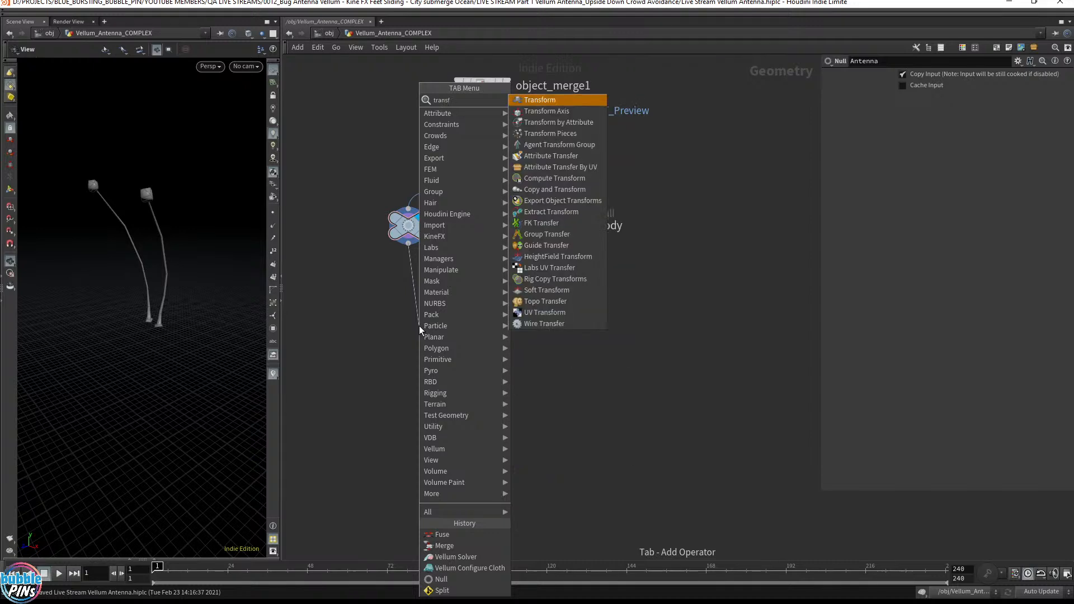
{"action": "key", "text": "Return"}
{"action": "left_click", "coordinate": [418, 326]}
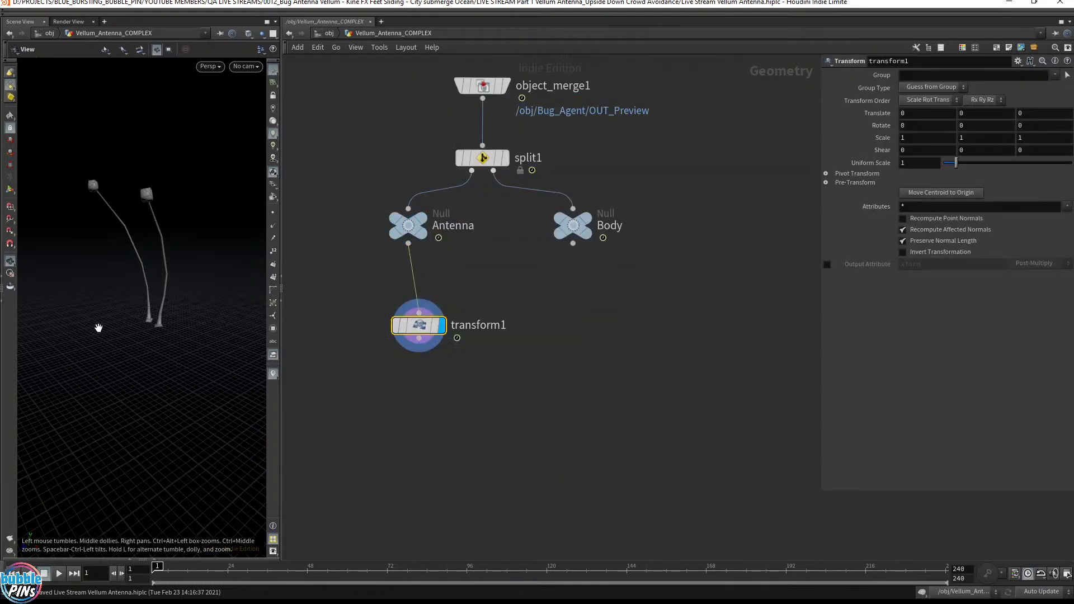
- Try uniform scales of 0.8, 1.2 and 1.1 on transform1, compare with the Body template, and return the scale to 1
{"action": "left_click", "coordinate": [924, 166]}
{"action": "middle_click_drag", "start_coordinate": [924, 167], "coordinate": [895, 187]}
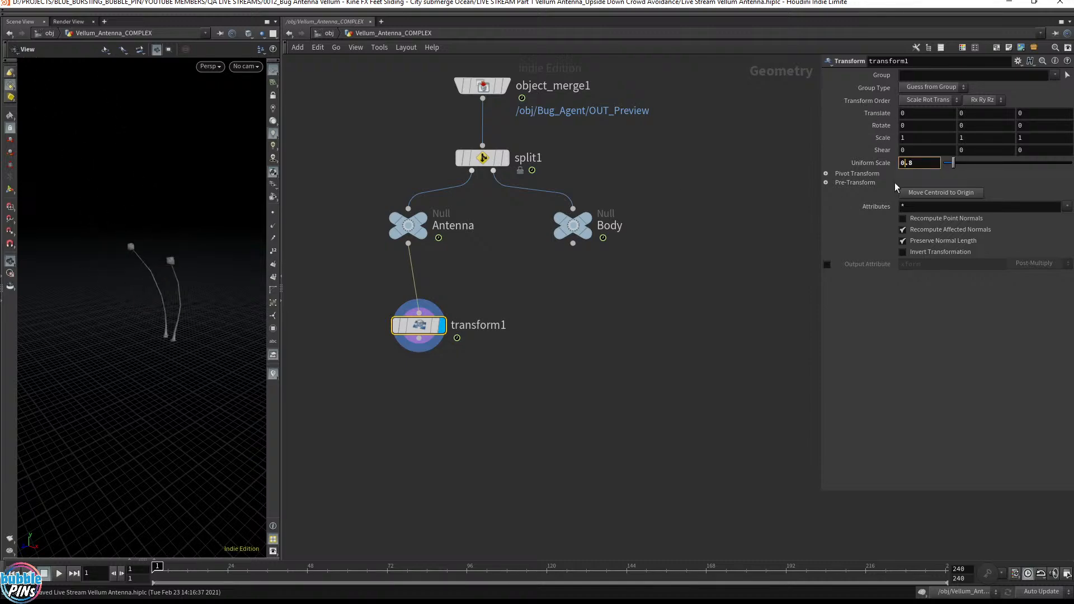
{"action": "left_click", "coordinate": [586, 233]}
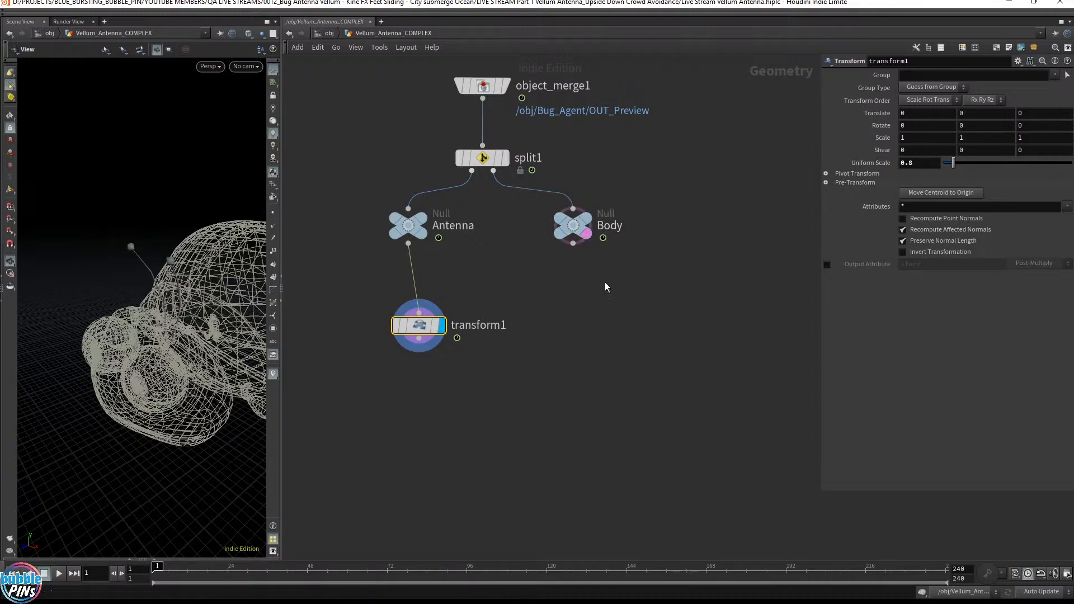
{"action": "left_click", "coordinate": [586, 233]}
{"action": "left_click", "coordinate": [922, 160]}
{"action": "scroll", "coordinate": [923, 161], "scroll_direction": "up", "scroll_amount": 7}
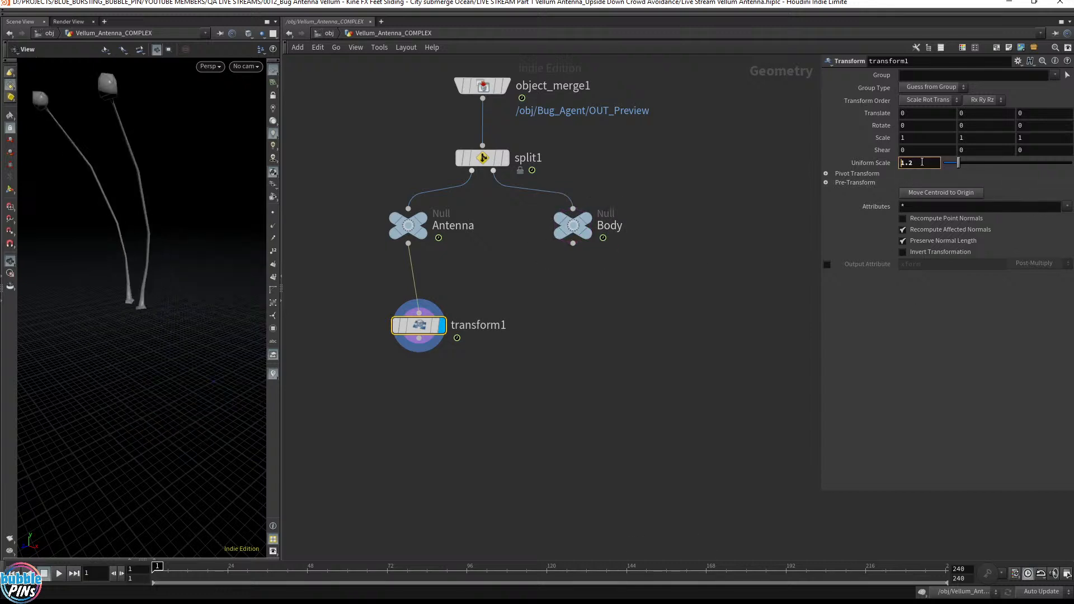
{"action": "scroll", "coordinate": [925, 162], "scroll_direction": "down", "scroll_amount": 9}
{"action": "scroll", "coordinate": [925, 162], "scroll_direction": "up", "scroll_amount": 5}
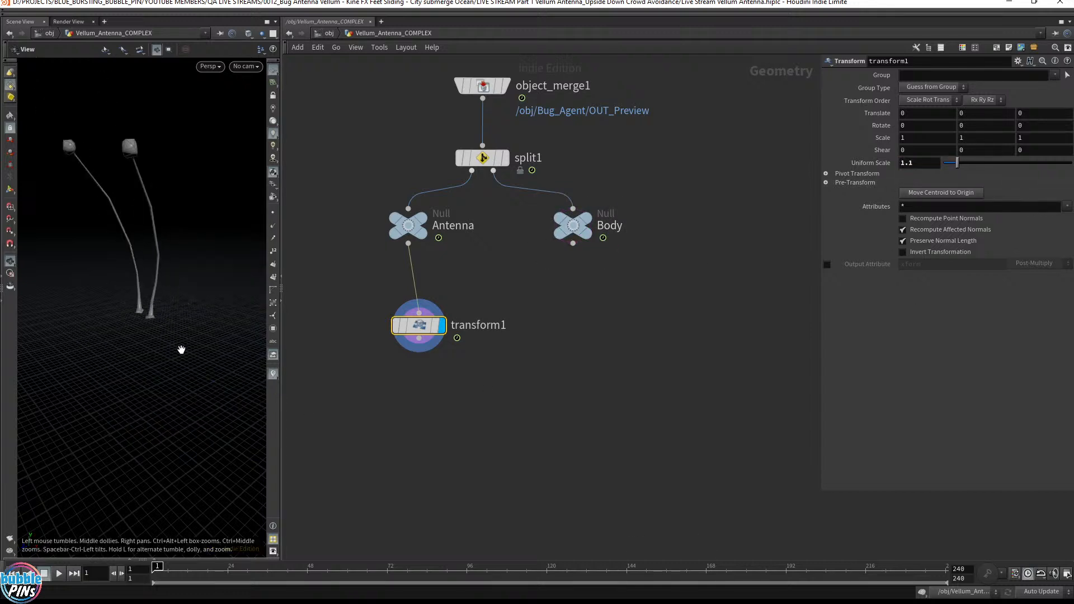
{"action": "key", "text": "Return"}
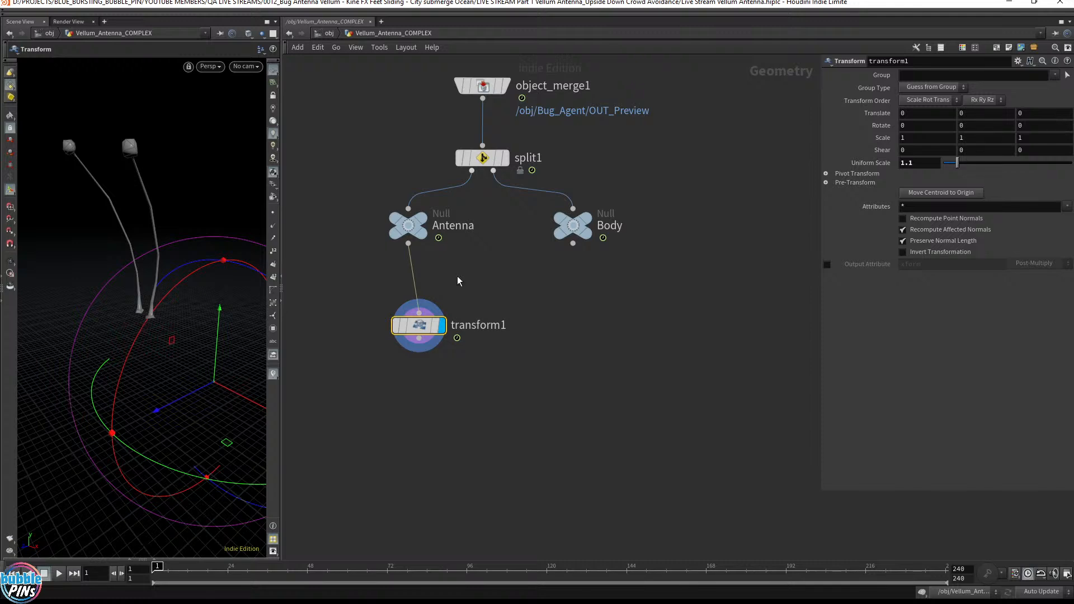
{"action": "left_click", "coordinate": [925, 163]}
{"action": "scroll", "coordinate": [925, 162], "scroll_direction": "up", "scroll_amount": 2}
{"action": "scroll", "coordinate": [925, 162], "scroll_direction": "down", "scroll_amount": 3}
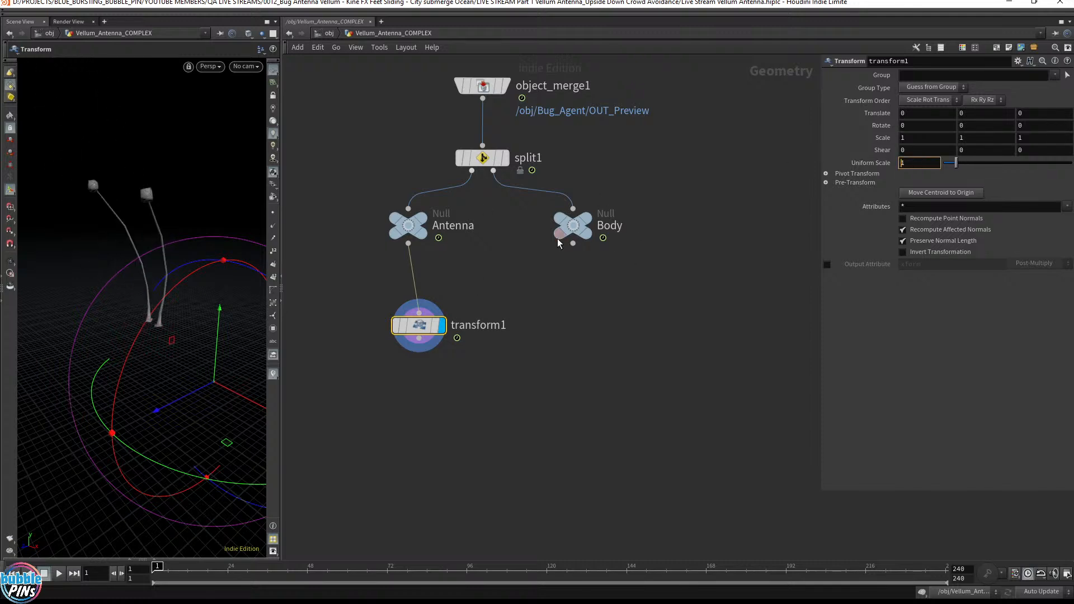
- Show the Body null as a template and set the uniform scale of transform1 to 1.2
{"action": "left_click", "coordinate": [586, 233]}
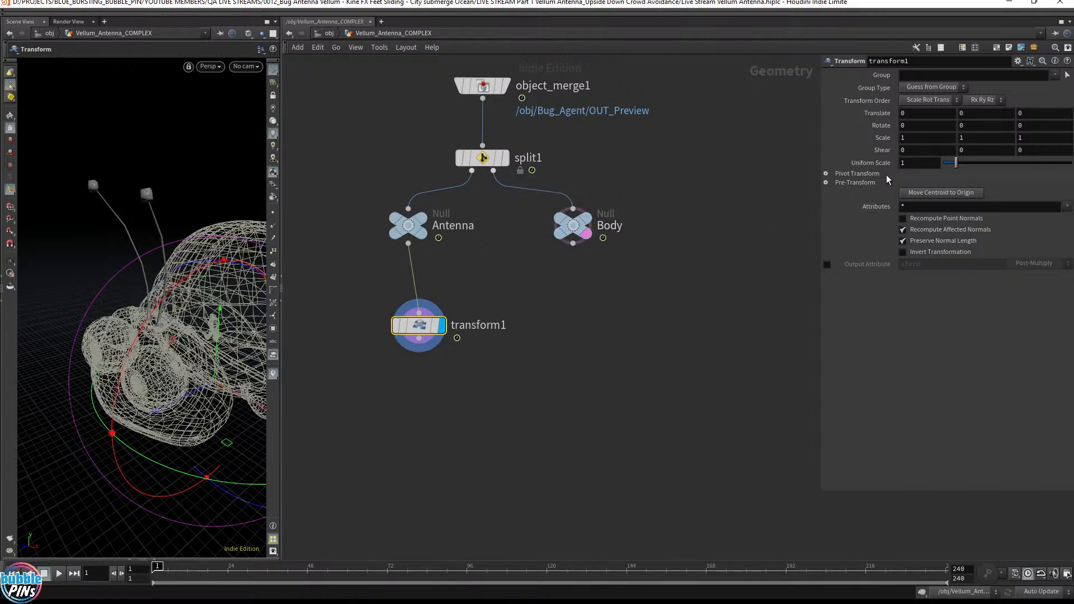
{"action": "left_click", "coordinate": [917, 164]}
{"action": "scroll", "coordinate": [916, 164], "scroll_direction": "up", "scroll_amount": 5}
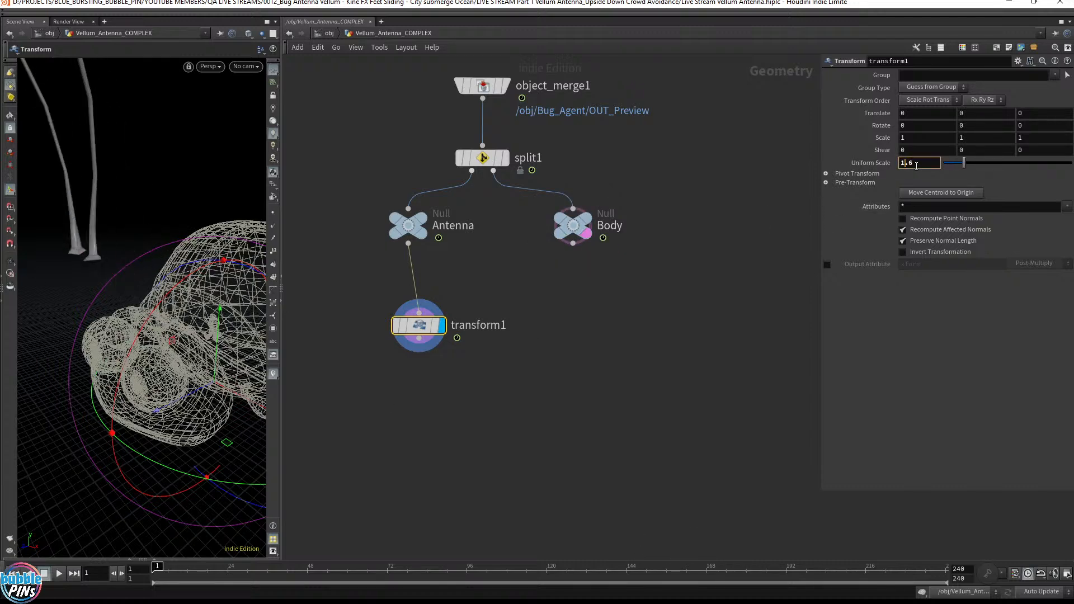
{"action": "scroll", "coordinate": [917, 164], "scroll_direction": "down", "scroll_amount": 5}
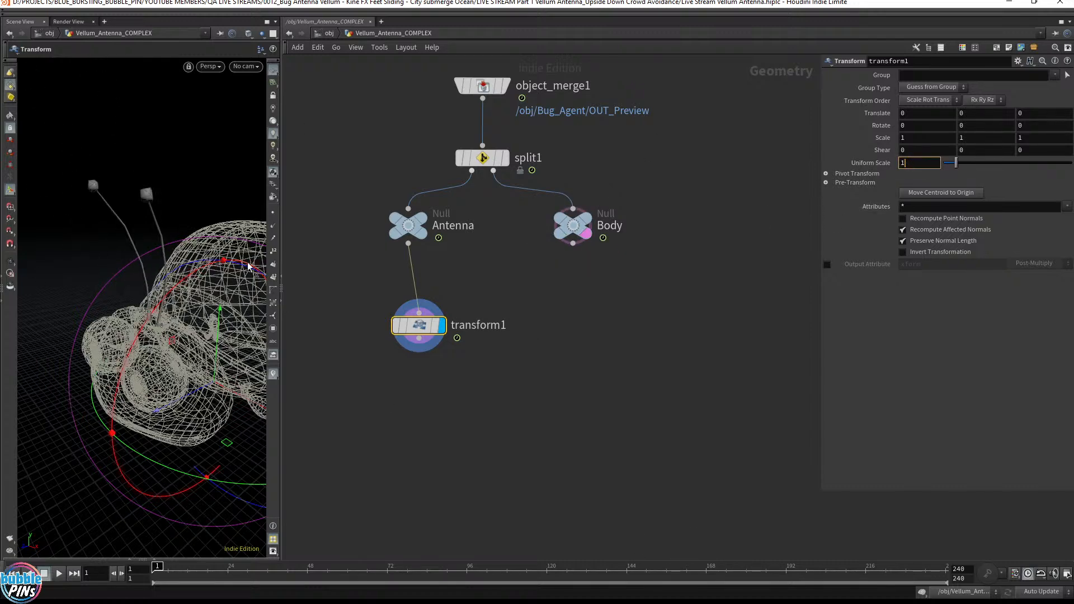
{"action": "left_click", "coordinate": [134, 259]}
{"action": "key", "text": "Escape"}
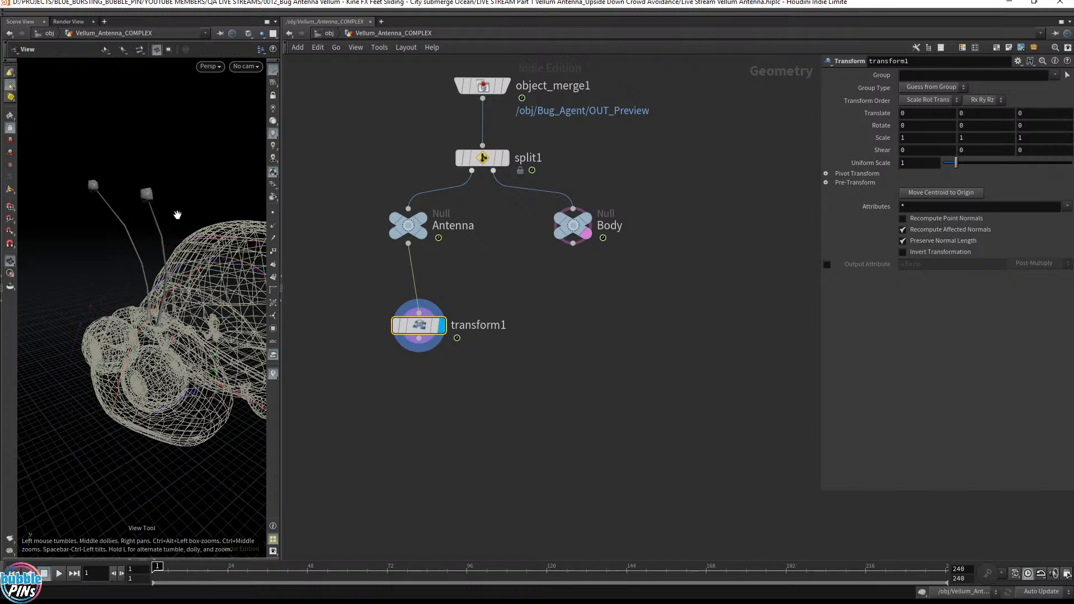
{"action": "left_click_drag", "start_coordinate": [176, 214], "coordinate": [168, 222]}
{"action": "left_click", "coordinate": [910, 162]}
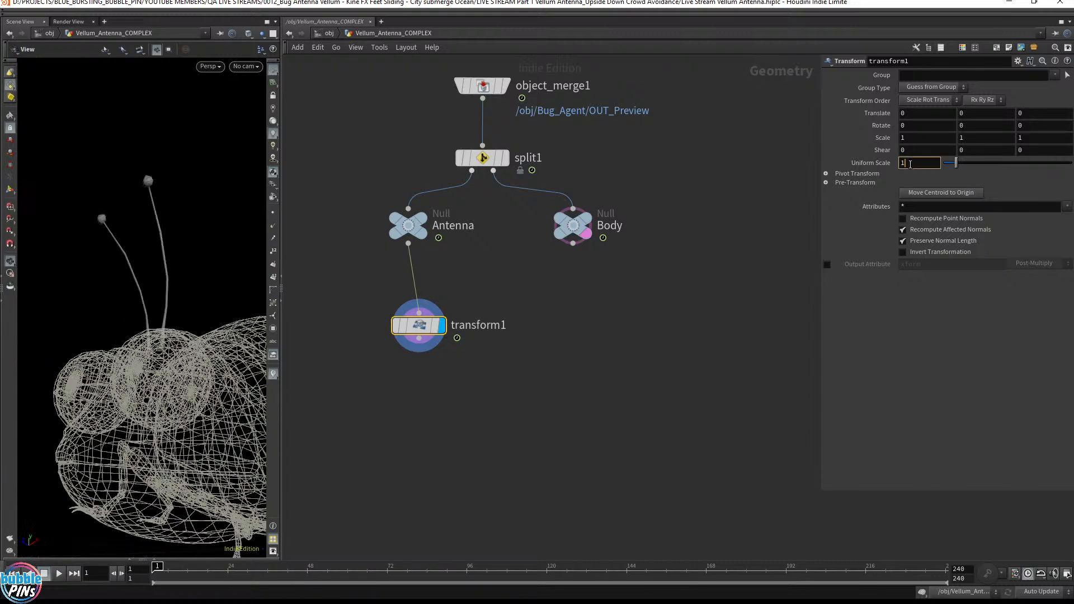
{"action": "scroll", "coordinate": [910, 161], "scroll_direction": "up", "scroll_amount": 2}
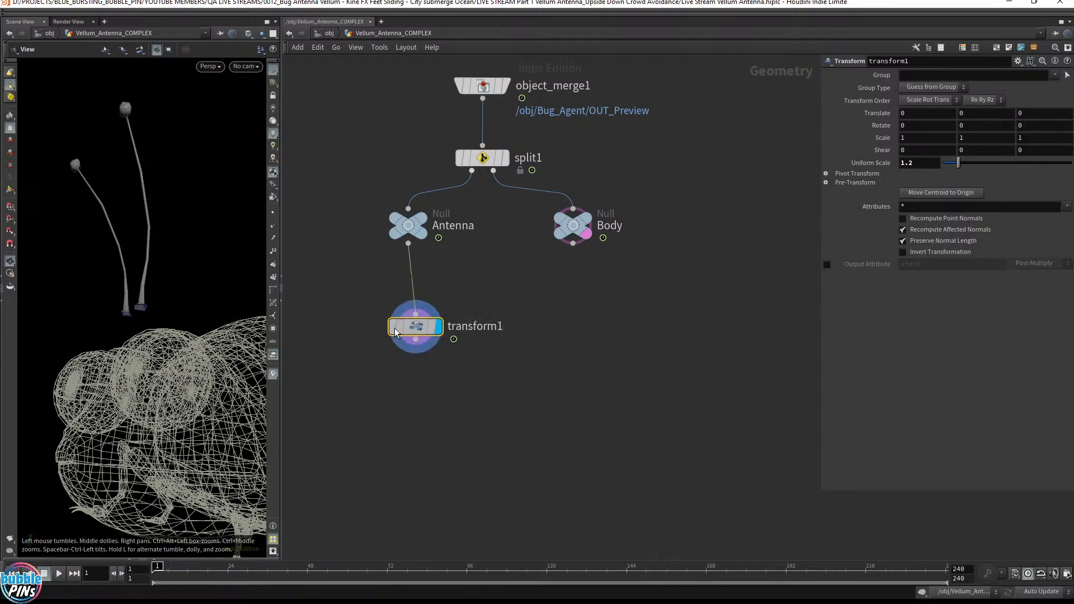
- Duplicate transform1 as a second branch from the Antenna null and set the copy's Pivot Translate to $CEX, $CEY, $CEZ
{"action": "left_click_drag", "start_coordinate": [418, 325], "coordinate": [471, 328]}
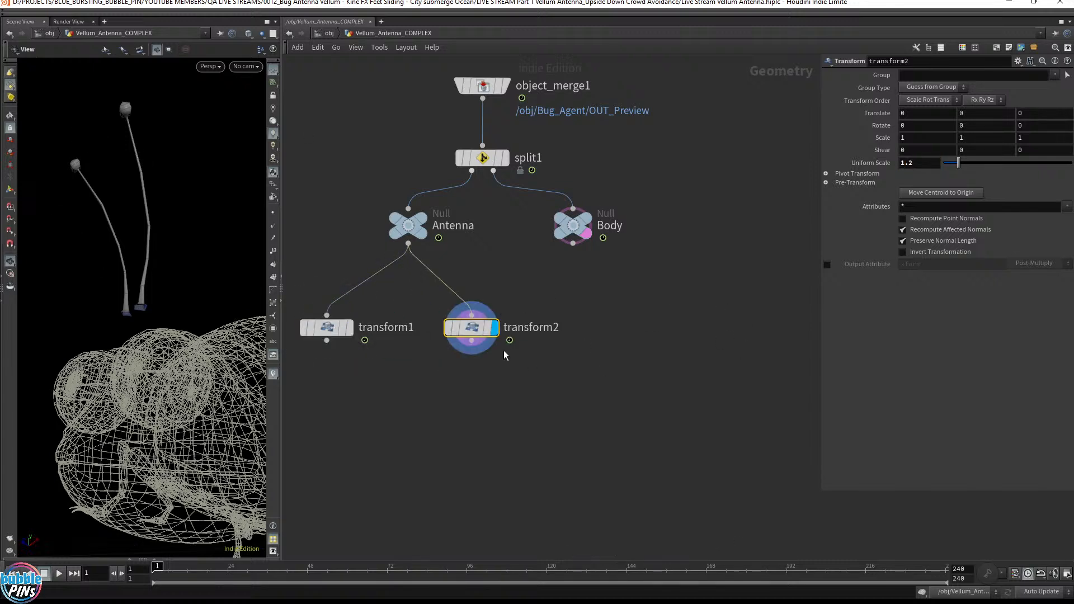
{"action": "left_click", "coordinate": [853, 174]}
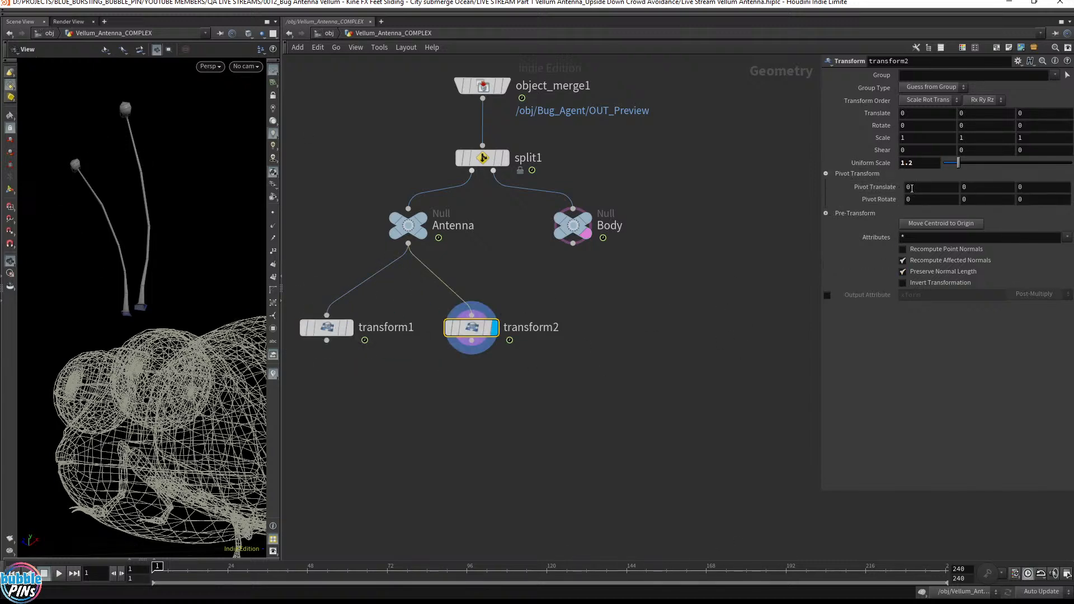
{"action": "left_click_drag", "start_coordinate": [911, 187], "coordinate": [713, 180]}
{"action": "type", "text": "$CEX"}
{"action": "key", "text": "Tab"}
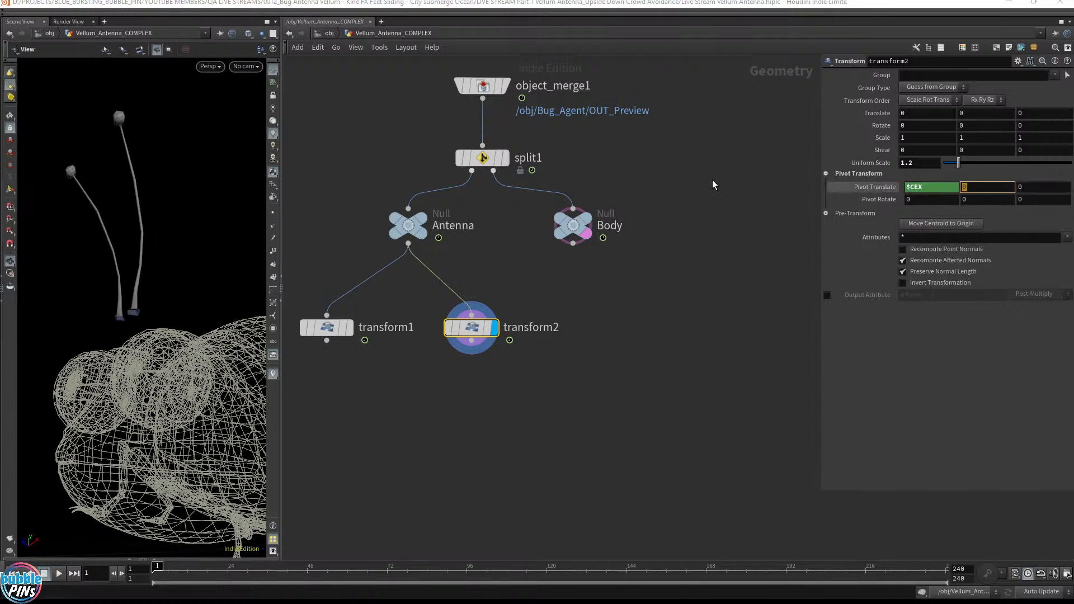
{"action": "type", "text": "$CEY"}
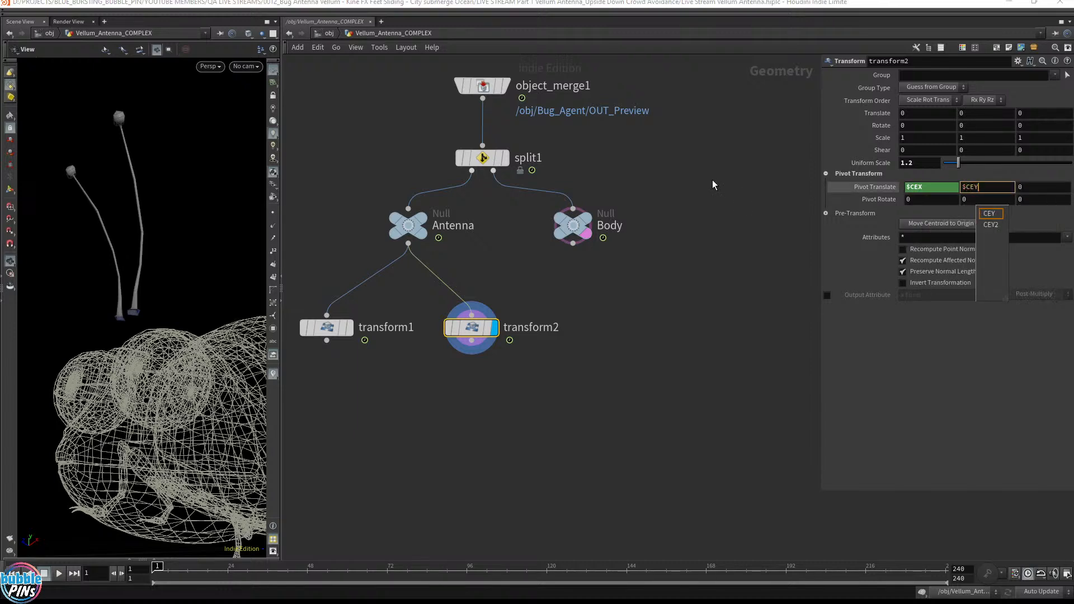
{"action": "key", "text": "Tab"}
{"action": "type", "text": "$CEZ"}
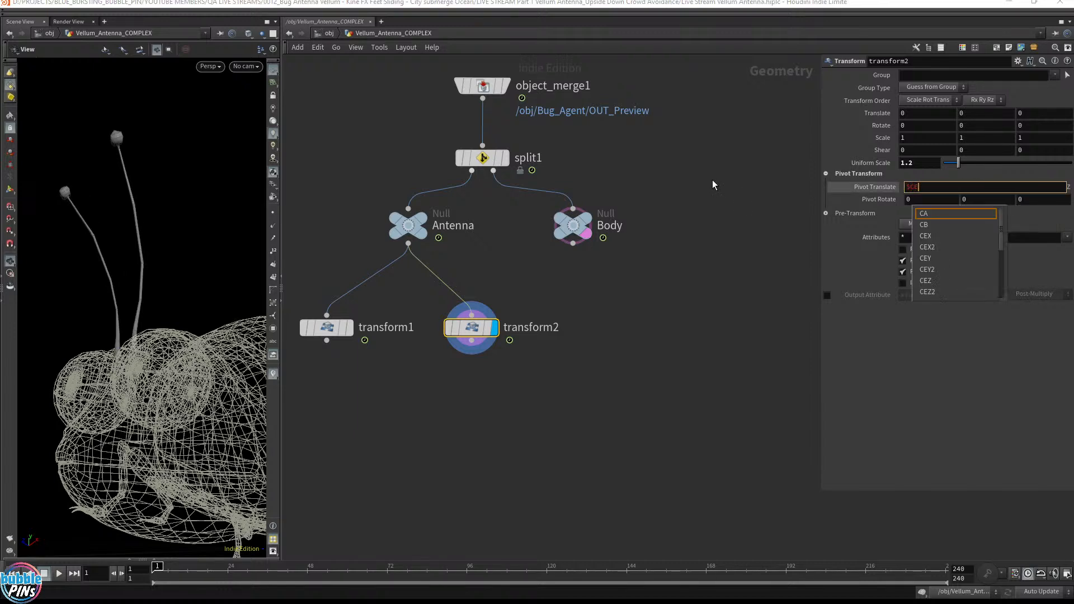
- Set the pivot translate of transform2 to the antennae's centroid with the expressions $CEX, $CEY and $CEZ
{"action": "key", "text": "Return"}
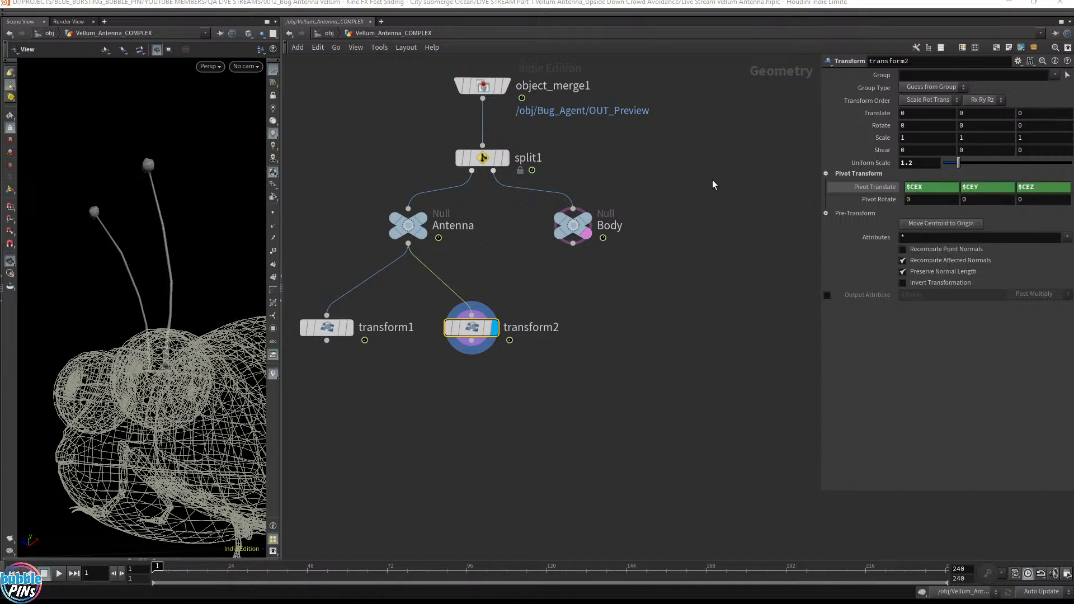
{"action": "left_click", "coordinate": [930, 190]}
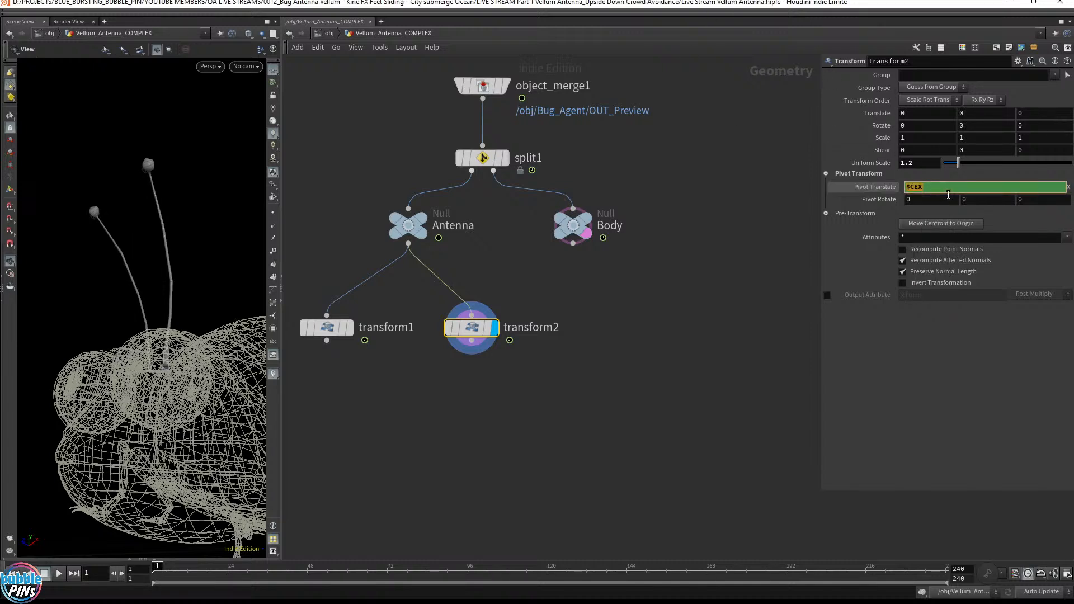
{"action": "left_click", "coordinate": [897, 190]}
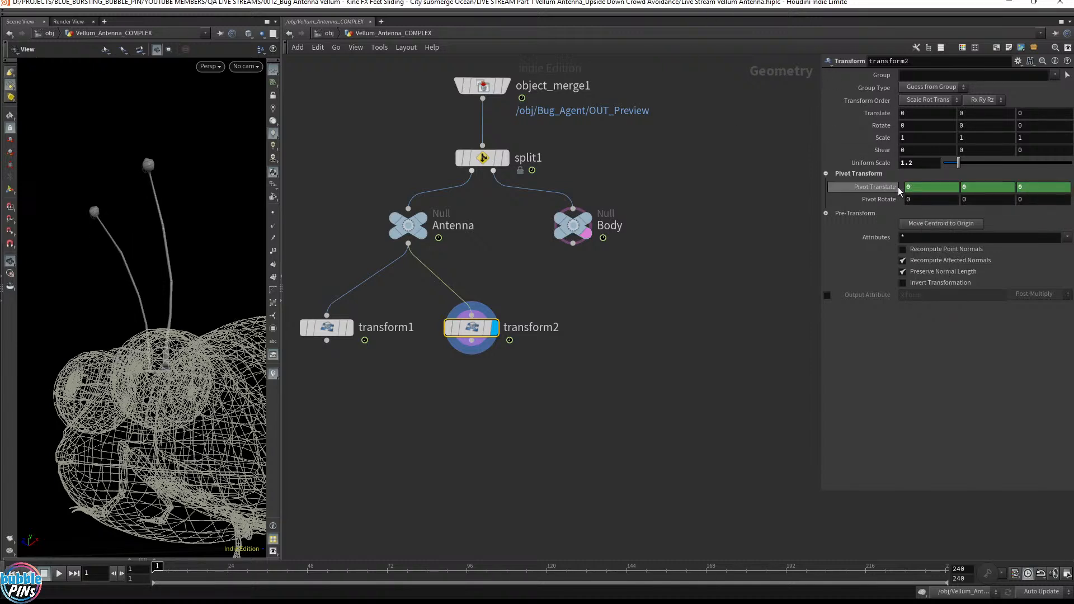
{"action": "left_click", "coordinate": [893, 191]}
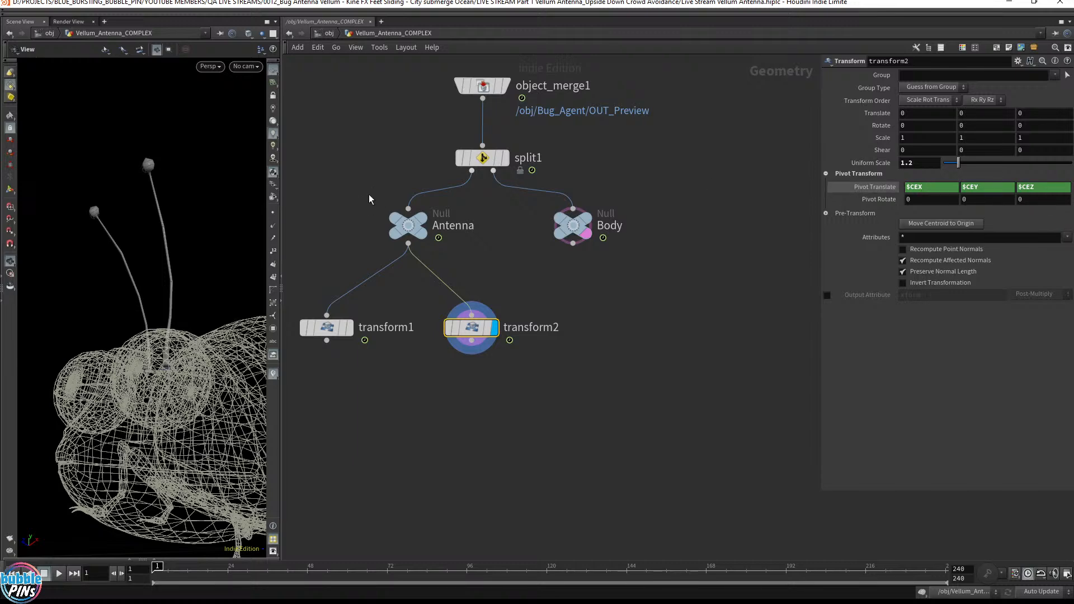
{"action": "left_click_drag", "start_coordinate": [240, 242], "coordinate": [216, 242]}
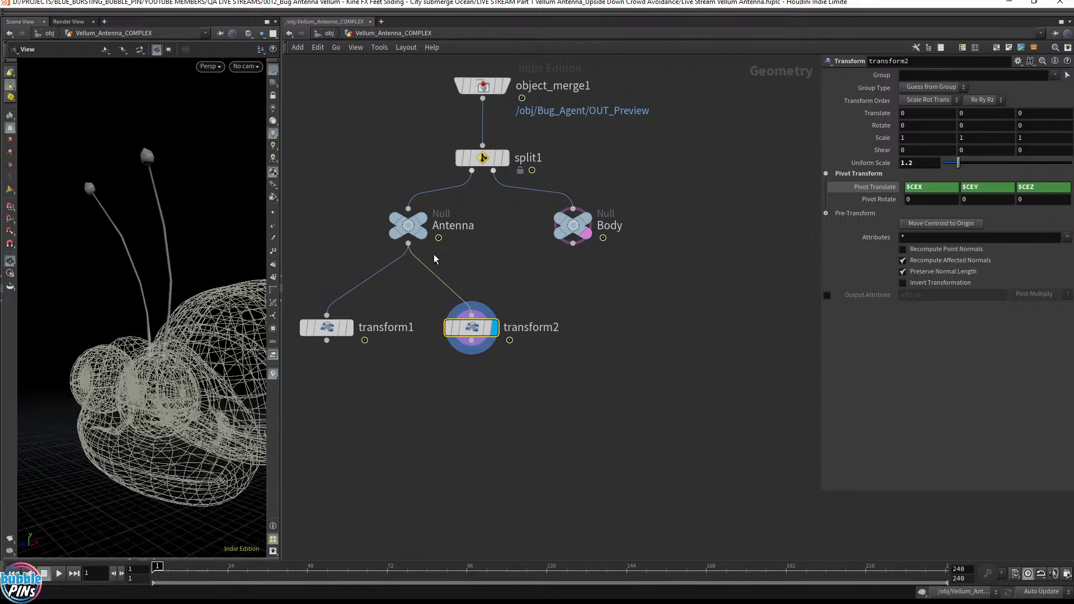
- Turn off the template display of the Body null and try a uniform scale of 1.3 on transform2
{"action": "left_click", "coordinate": [585, 231]}
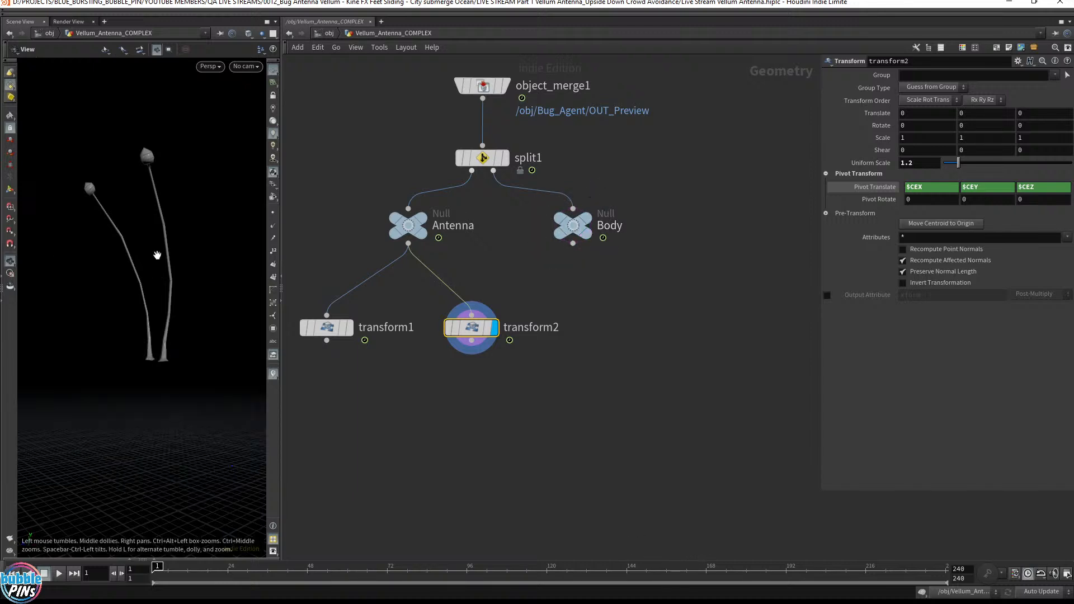
{"action": "key", "text": "Return"}
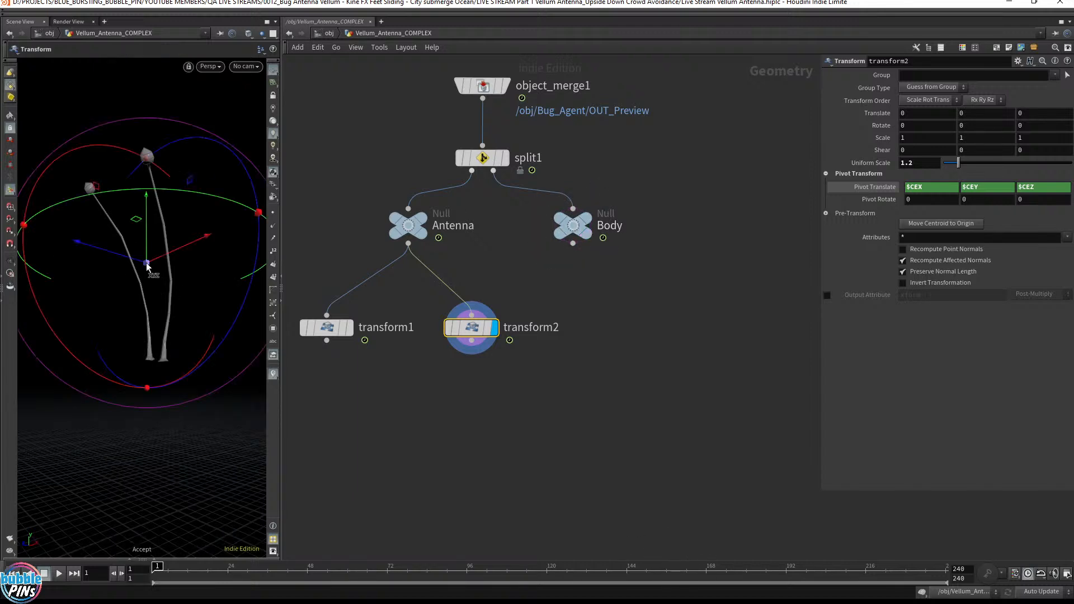
{"action": "left_click", "coordinate": [921, 163]}
{"action": "type", "text": "1.7"}
{"action": "key", "text": "BackSpace"}
{"action": "type", "text": "3"}
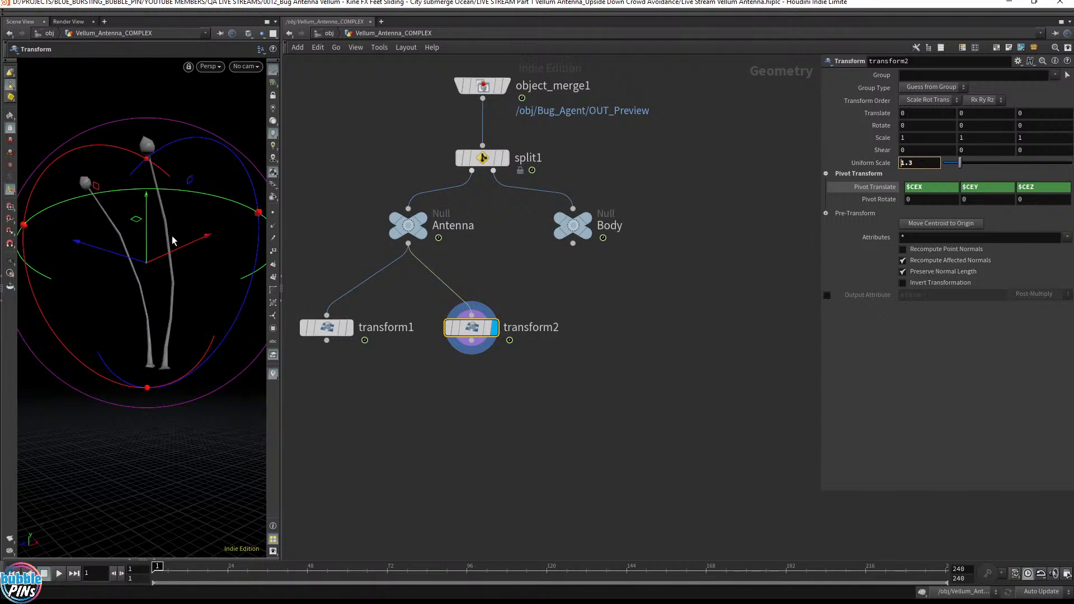
{"action": "key", "text": "Escape"}
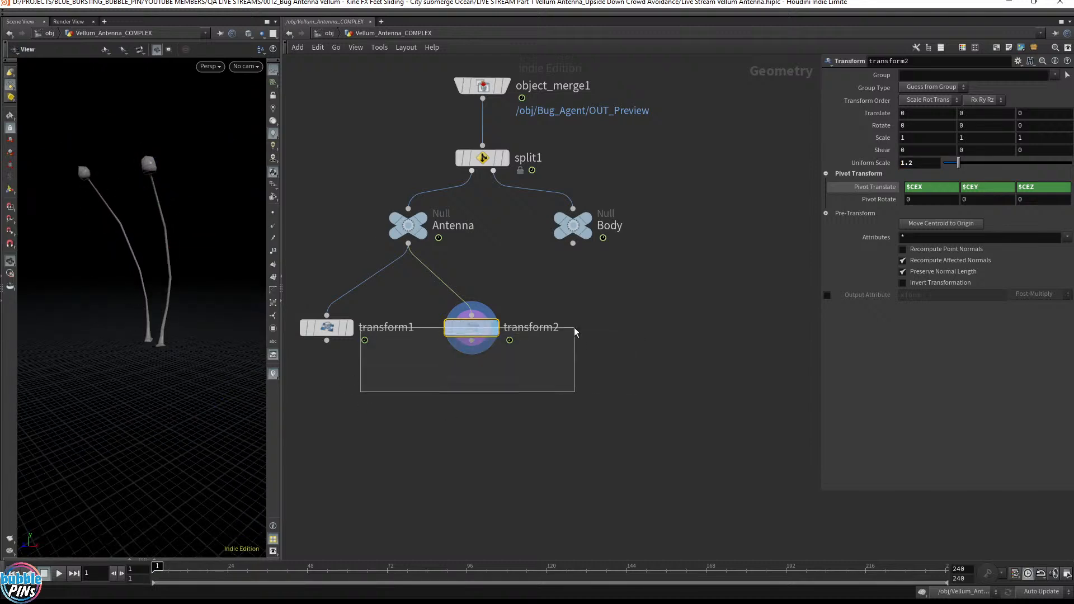
- Delete transform1 and transform2 and attach a displayed VDB from Polygons node below the Antenna null
{"action": "left_click_drag", "start_coordinate": [609, 380], "coordinate": [302, 316]}
{"action": "key", "text": "Delete"}
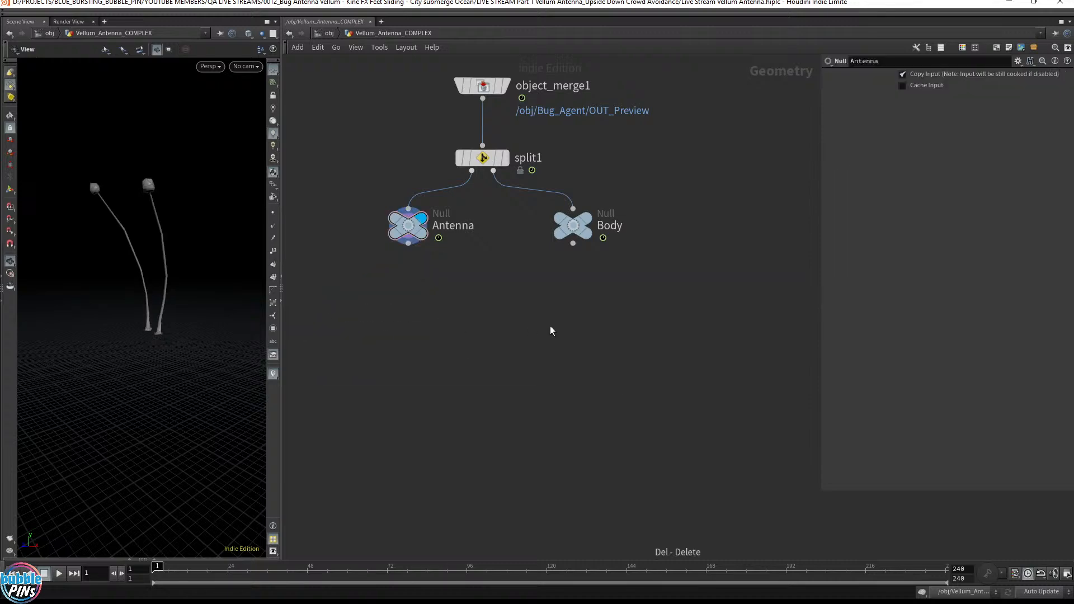
{"action": "key", "text": "Tab"}
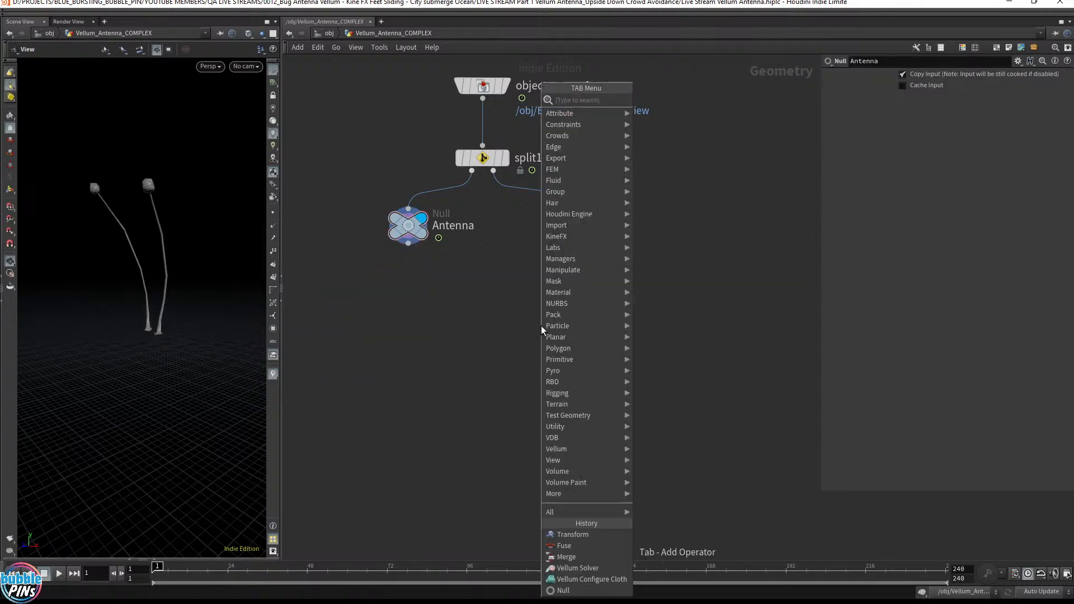
{"action": "type", "text": "vdb from poly"}
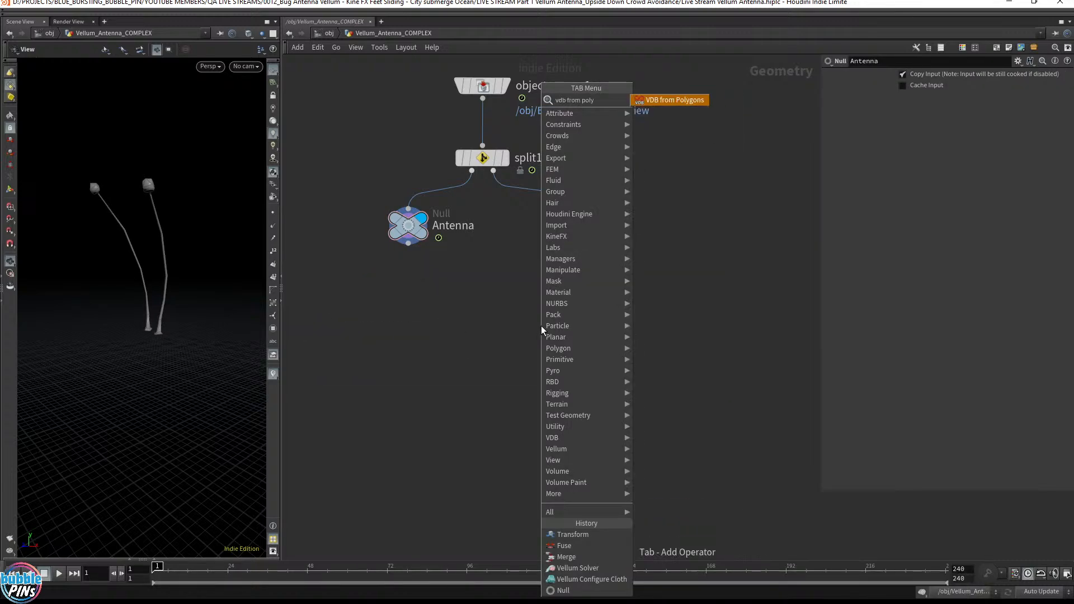
{"action": "key", "text": "Return"}
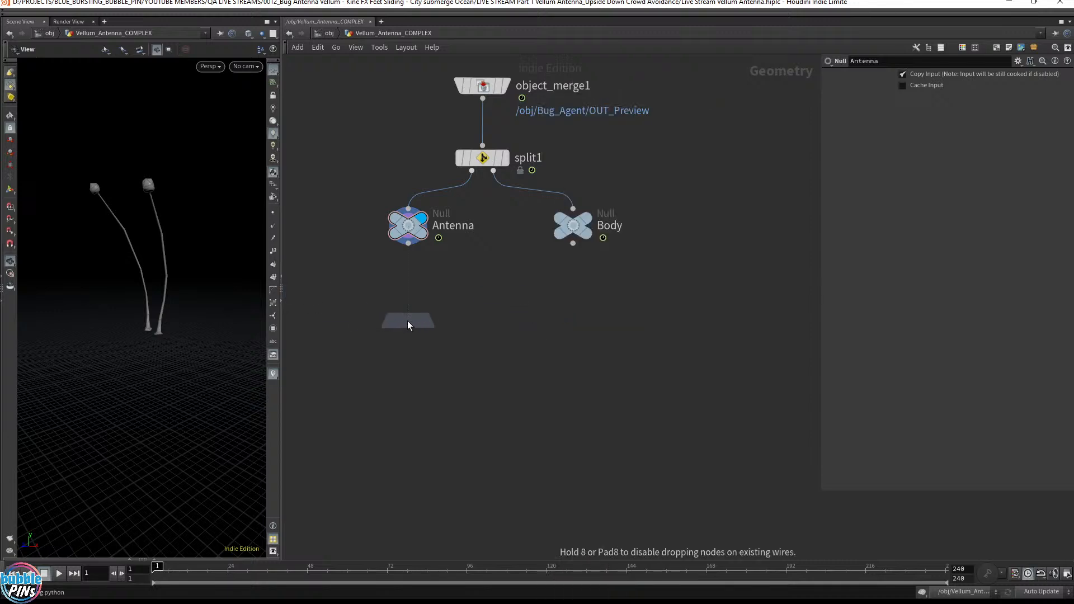
{"action": "left_click", "coordinate": [407, 321]}
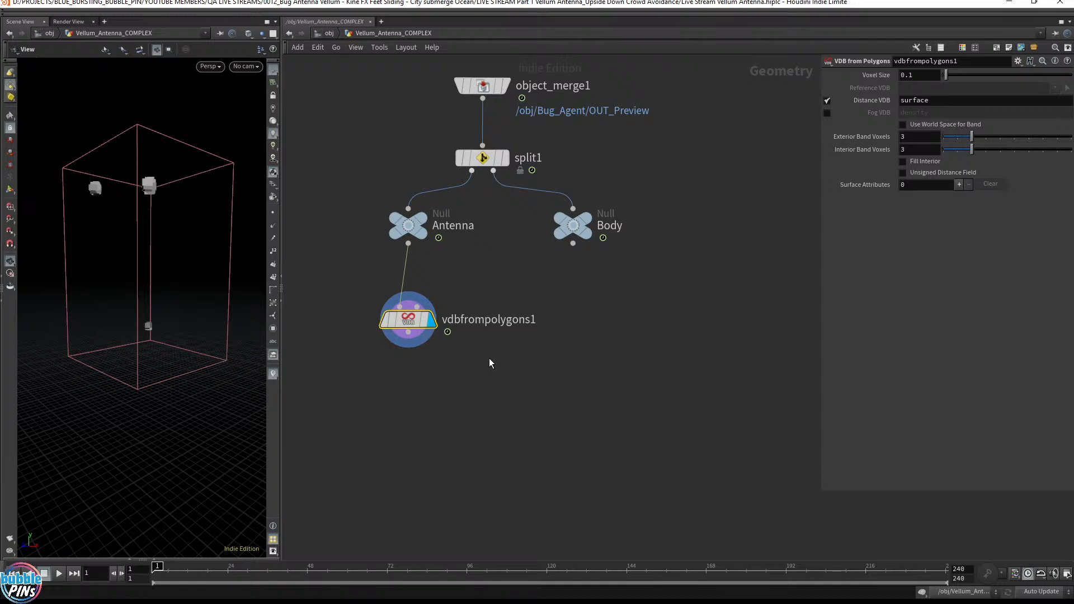
- Set the voxel size of the VDB from Polygons node to 0.05
{"action": "left_click", "coordinate": [485, 372]}
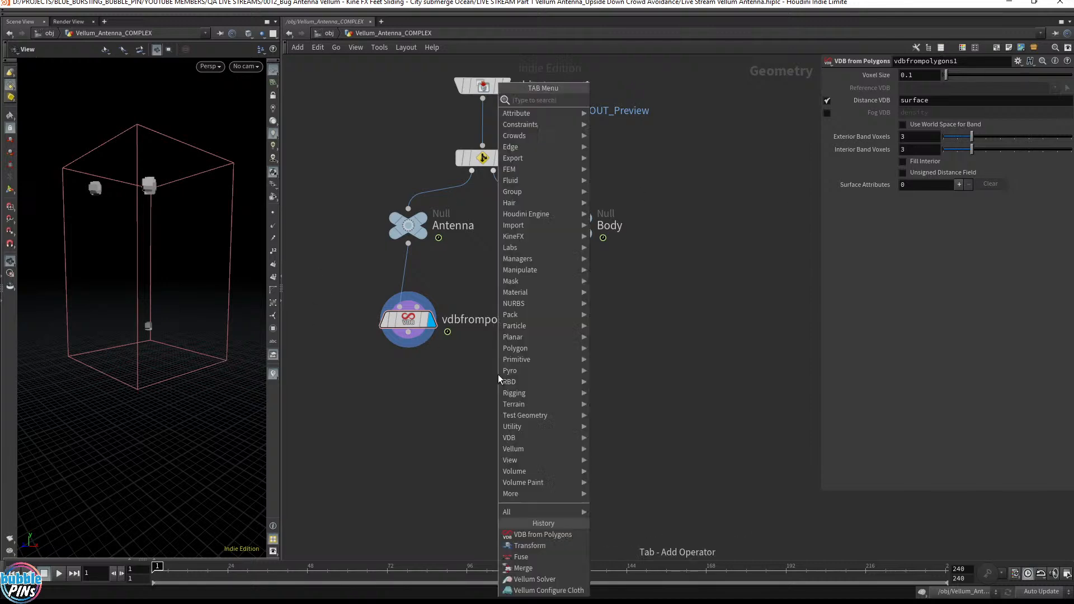
{"action": "key", "text": "Tab"}
{"action": "key", "text": "Escape"}
{"action": "left_click", "coordinate": [923, 75]}
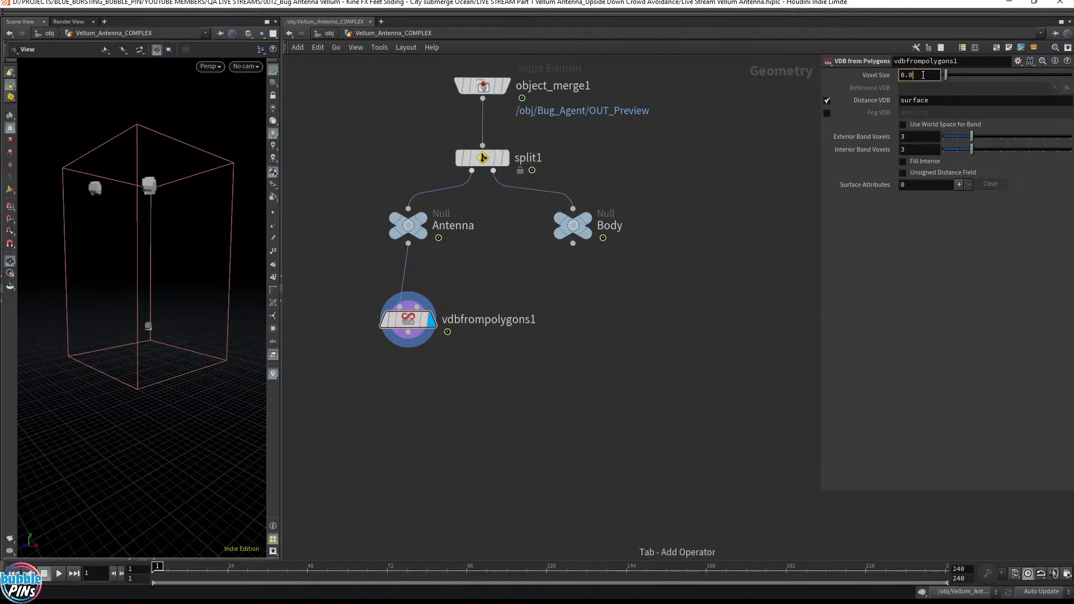
{"action": "type", "text": "5"}
{"action": "key", "text": "Return"}
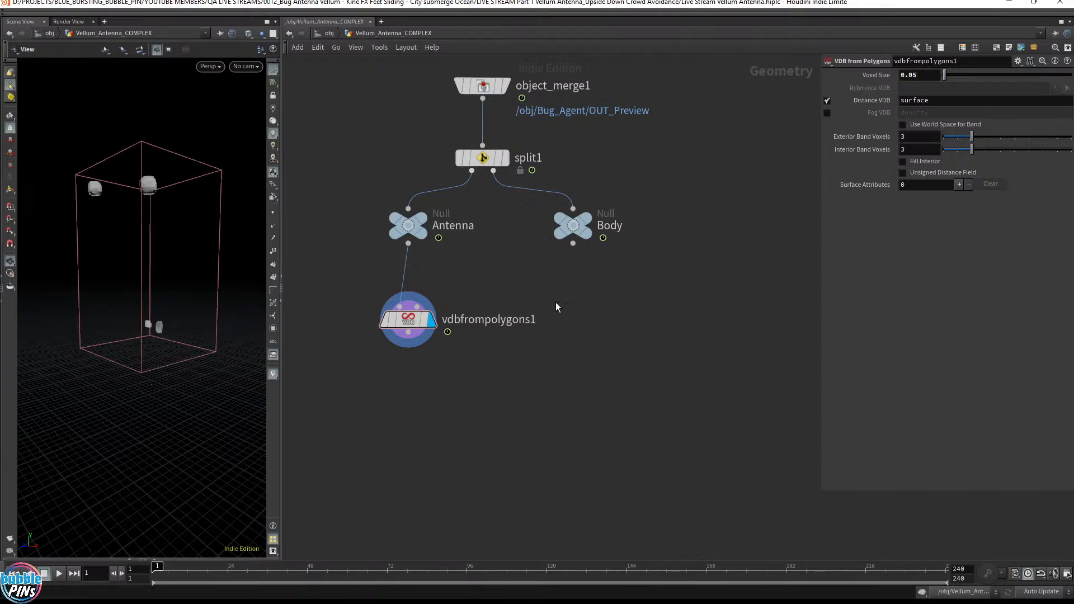
- Add a VDB Reshape SDF node, connect it below vdbfrompolygons1 and display its result
{"action": "key", "text": "Tab"}
{"action": "type", "text": "vdb"}
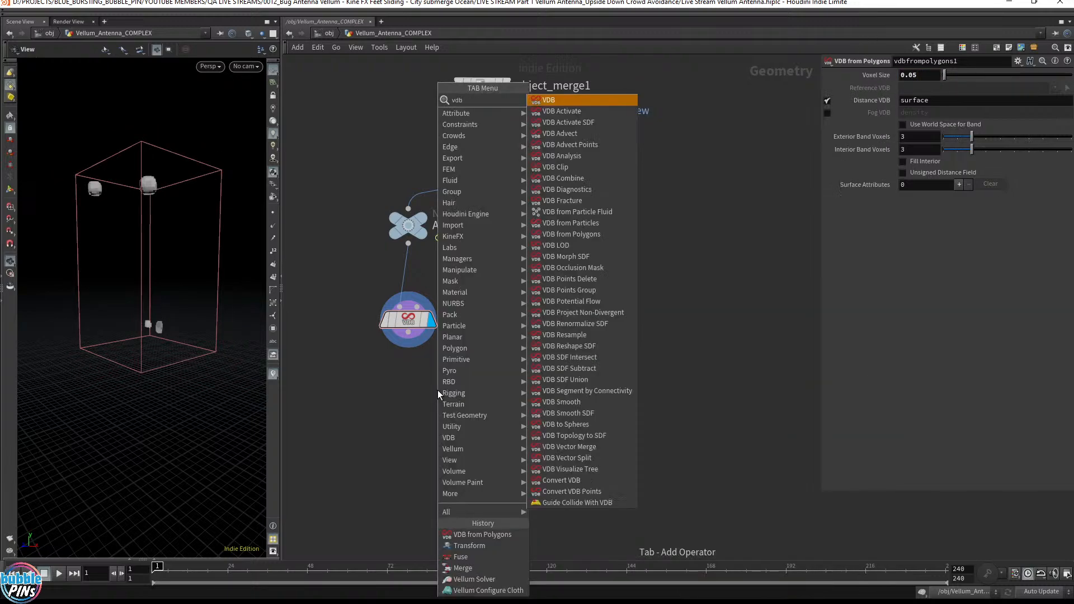
{"action": "type", "text": " re"}
{"action": "key", "text": "Down"}
{"action": "key", "text": "Down"}
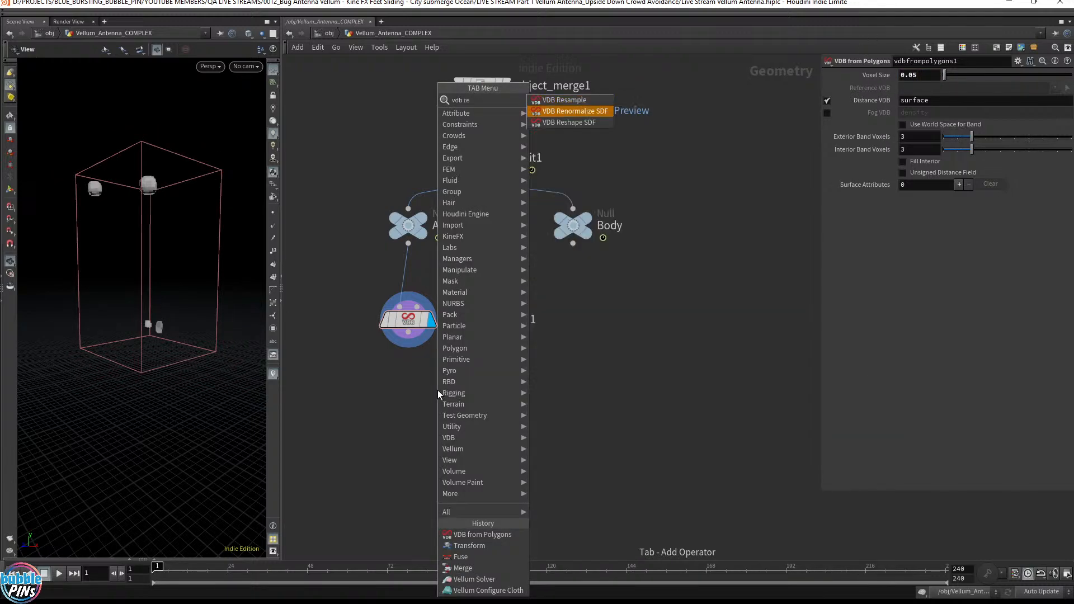
{"action": "key", "text": "Return"}
{"action": "left_click", "coordinate": [445, 410]}
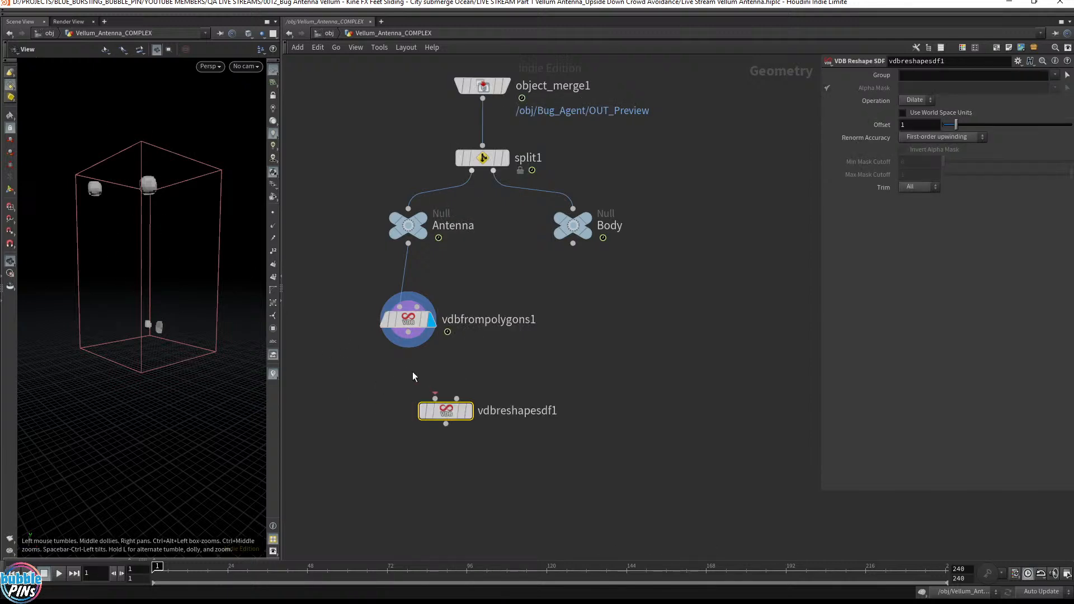
{"action": "left_click_drag", "start_coordinate": [407, 332], "coordinate": [412, 381]}
{"action": "key", "text": "r"}
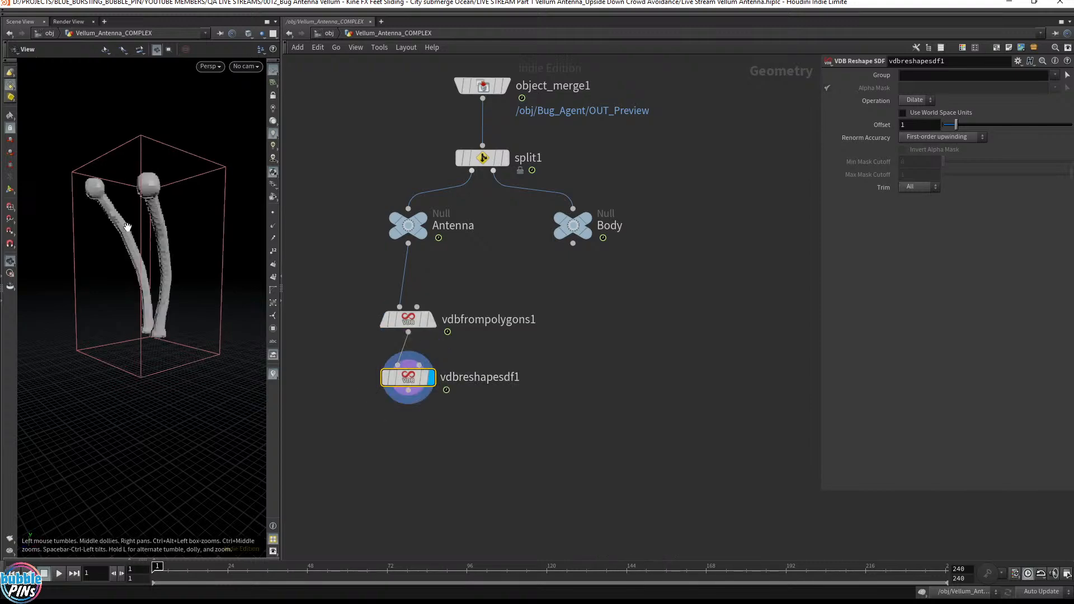
- Compare the dilated shape with the original antennae, set the VDB Reshape SDF offset to 3 and save the scene
{"action": "left_click_drag", "start_coordinate": [165, 223], "coordinate": [197, 232]}
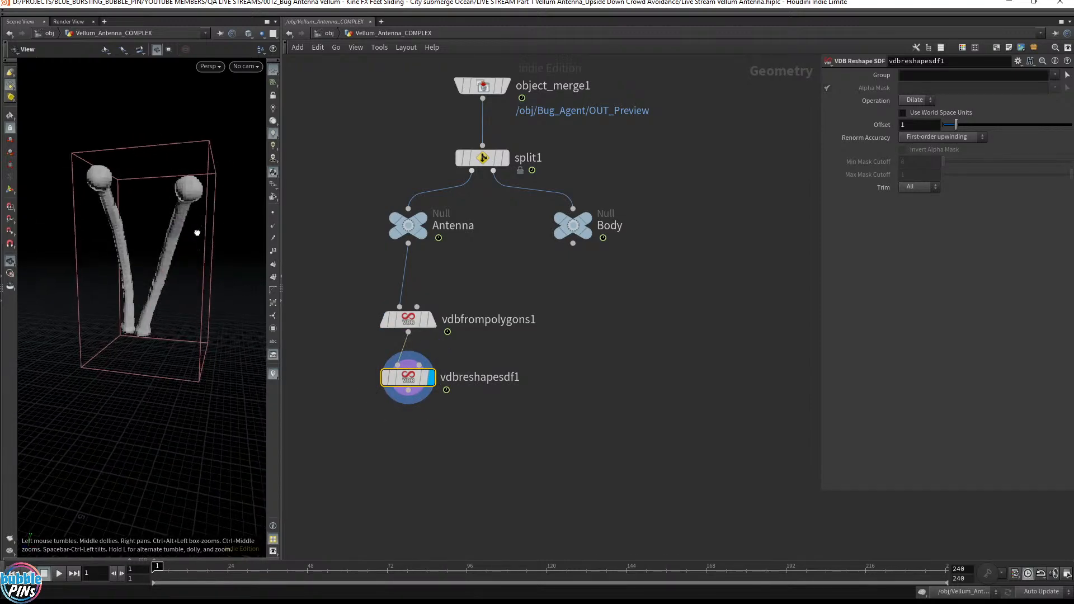
{"action": "left_click", "coordinate": [426, 208]}
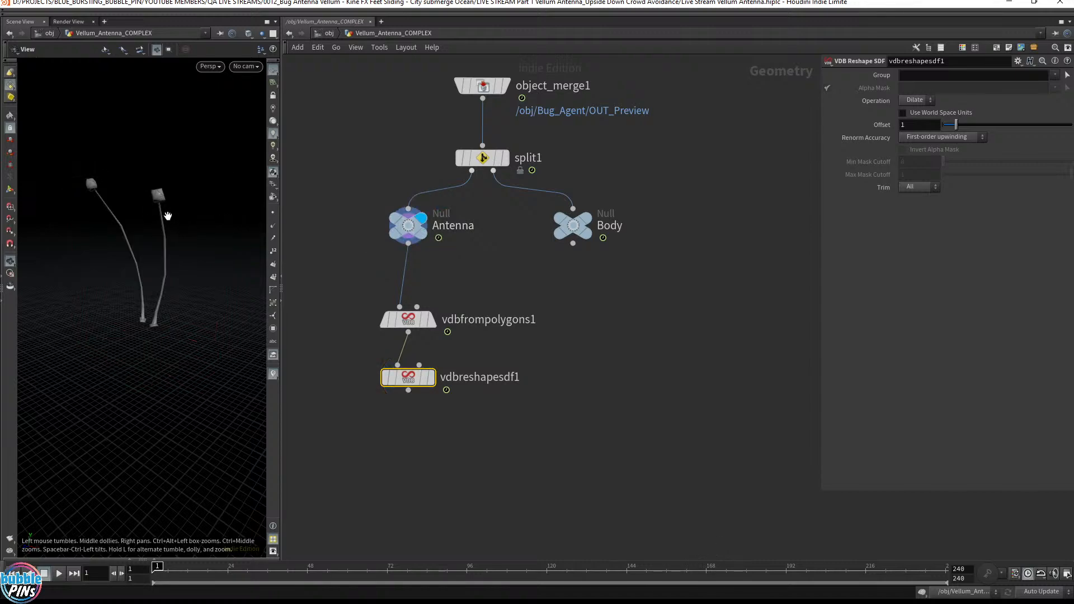
{"action": "left_click", "coordinate": [431, 381]}
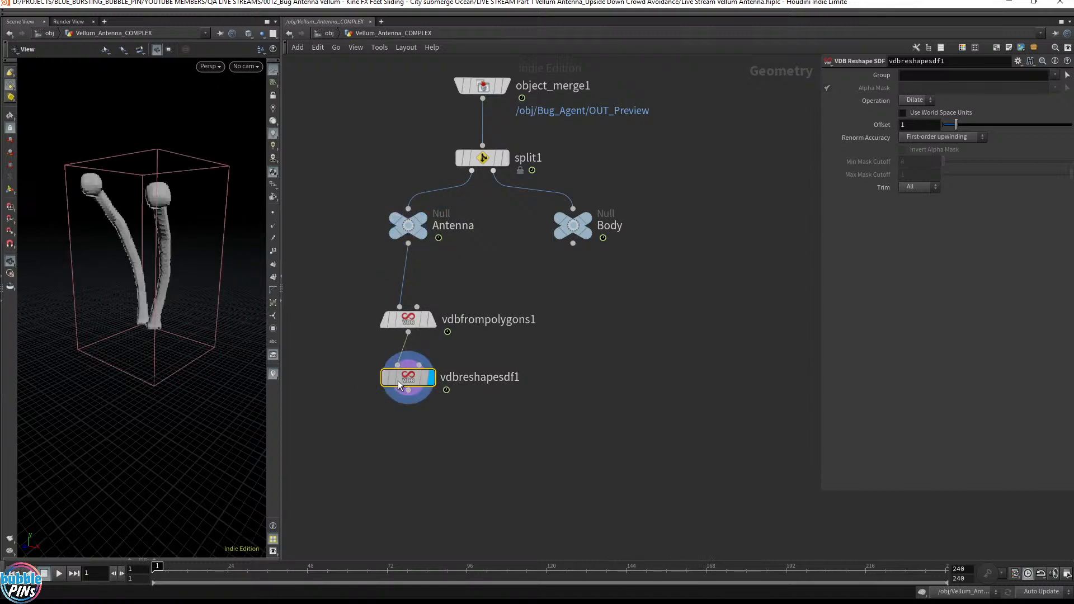
{"action": "left_click", "coordinate": [929, 127]}
{"action": "type", "text": "3"}
{"action": "key", "text": "Return"}
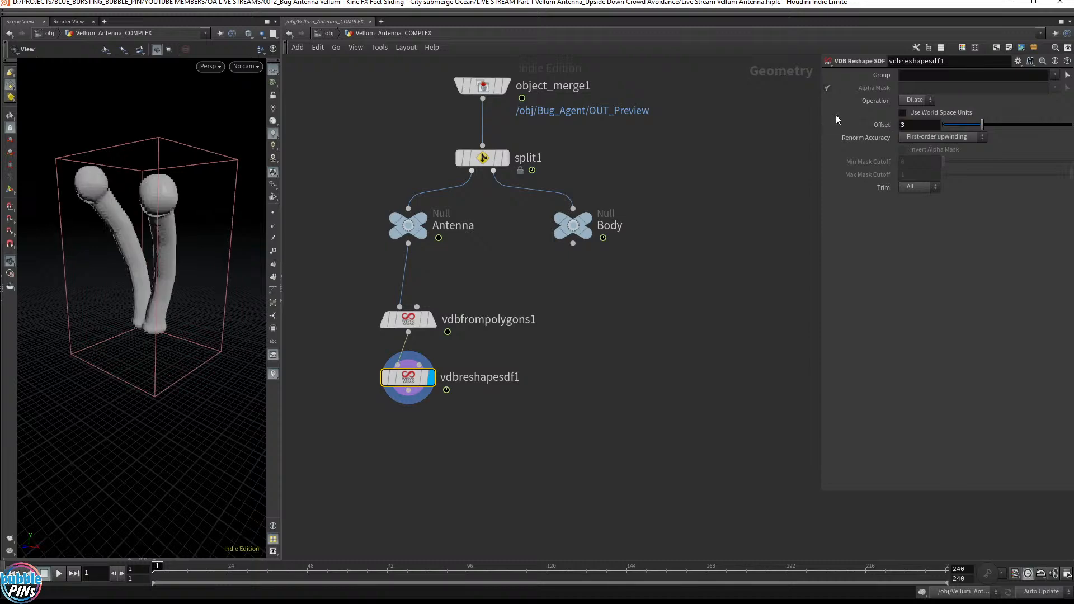
{"action": "left_click_drag", "start_coordinate": [235, 220], "coordinate": [229, 263]}
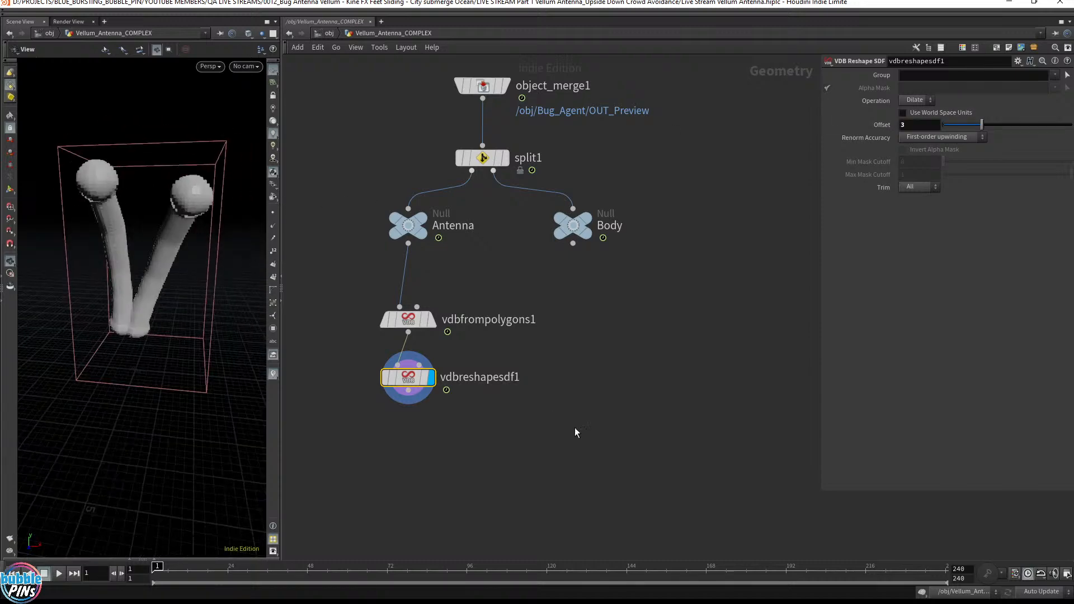
{"action": "key", "text": "ctrl+s"}
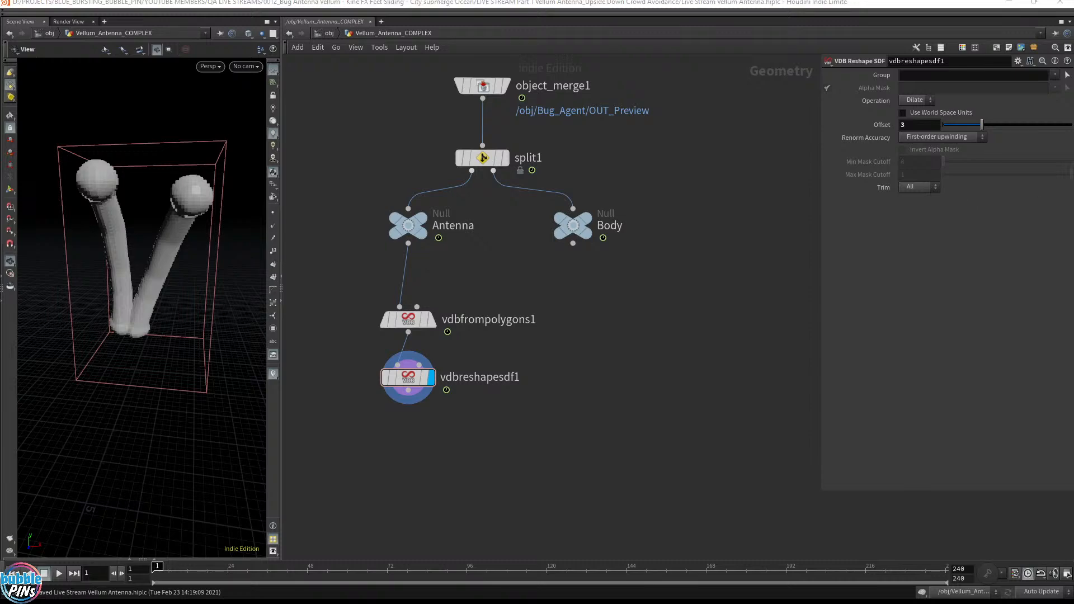
- Add a Convert VDB node, connect it below vdbreshapesdf1 and display it
{"action": "key", "text": "Tab"}
{"action": "type", "text": "vdb"}
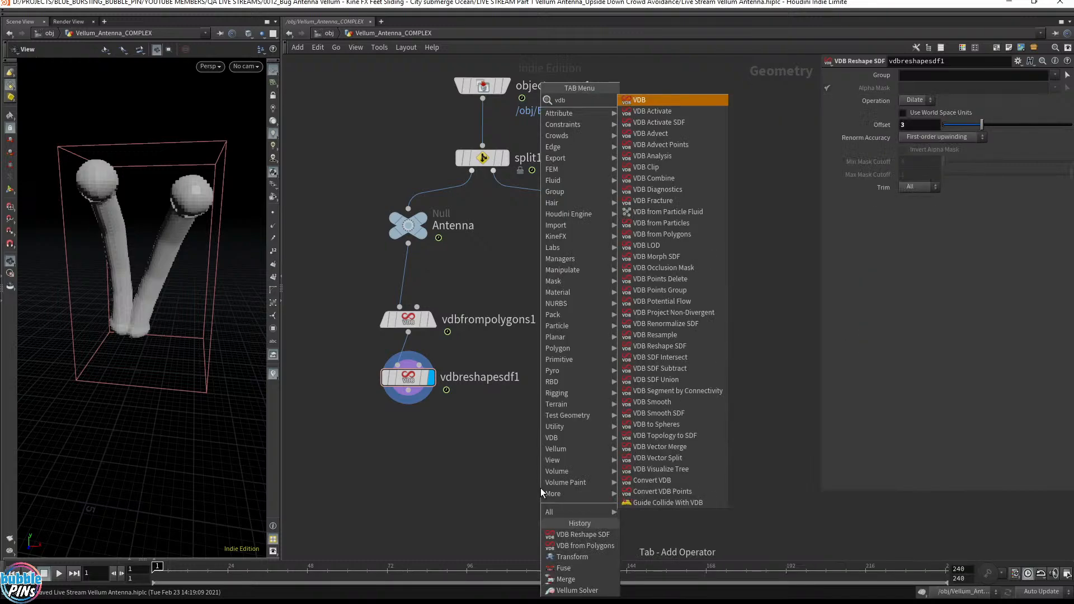
{"action": "type", "text": " con"}
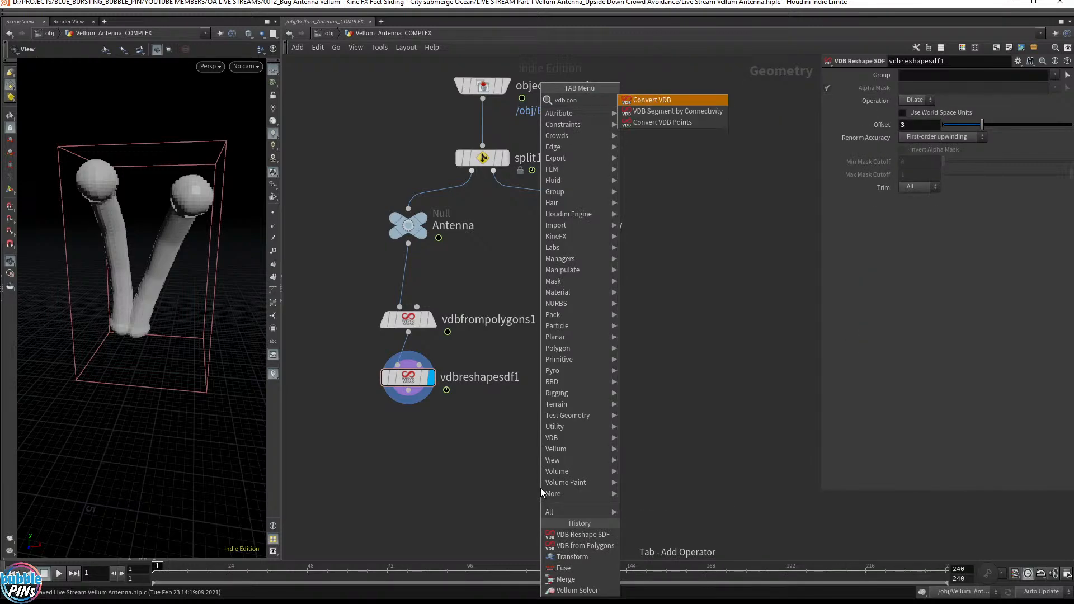
{"action": "key", "text": "Return"}
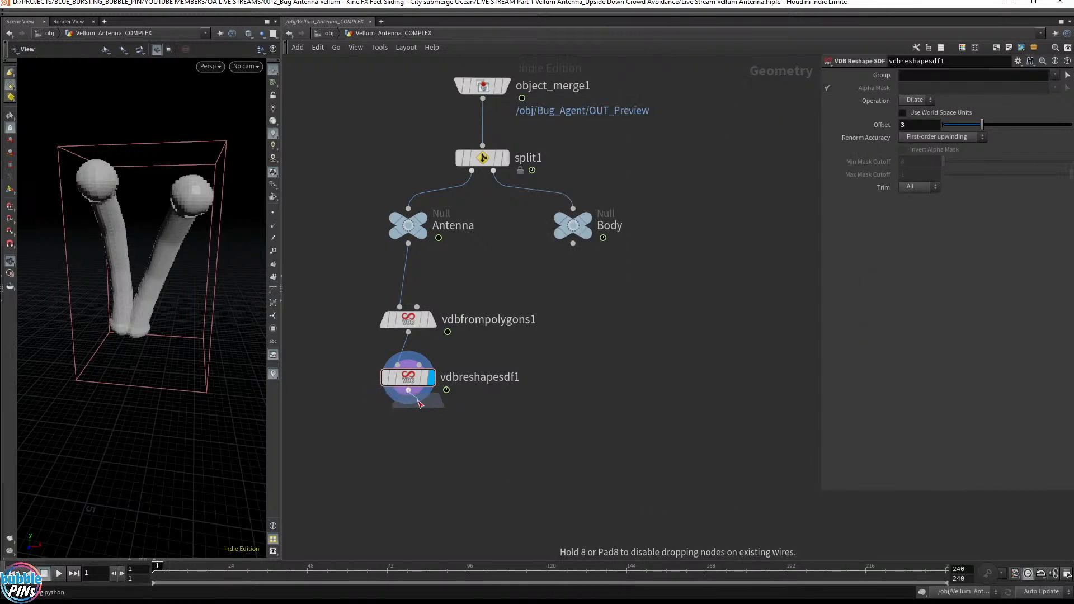
{"action": "left_click", "coordinate": [420, 404]}
{"action": "left_click_drag", "start_coordinate": [420, 405], "coordinate": [427, 433]}
{"action": "left_click", "coordinate": [430, 440]}
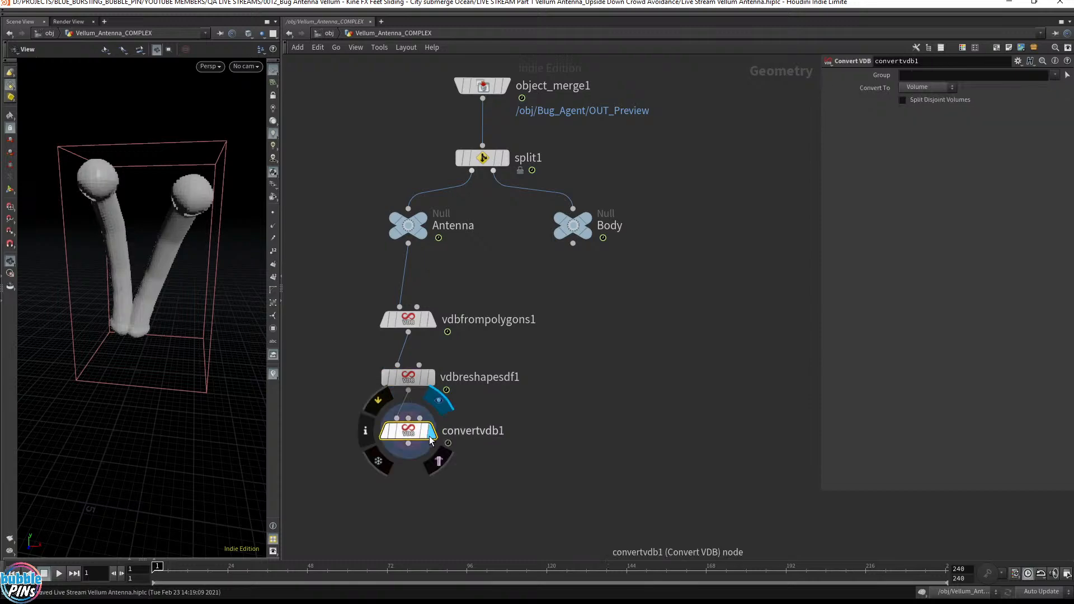
- Set the Convert VDB node to convert to Polygons and inspect the resulting antenna mesh up close
{"action": "left_click", "coordinate": [936, 86]}
{"action": "left_click", "coordinate": [922, 133]}
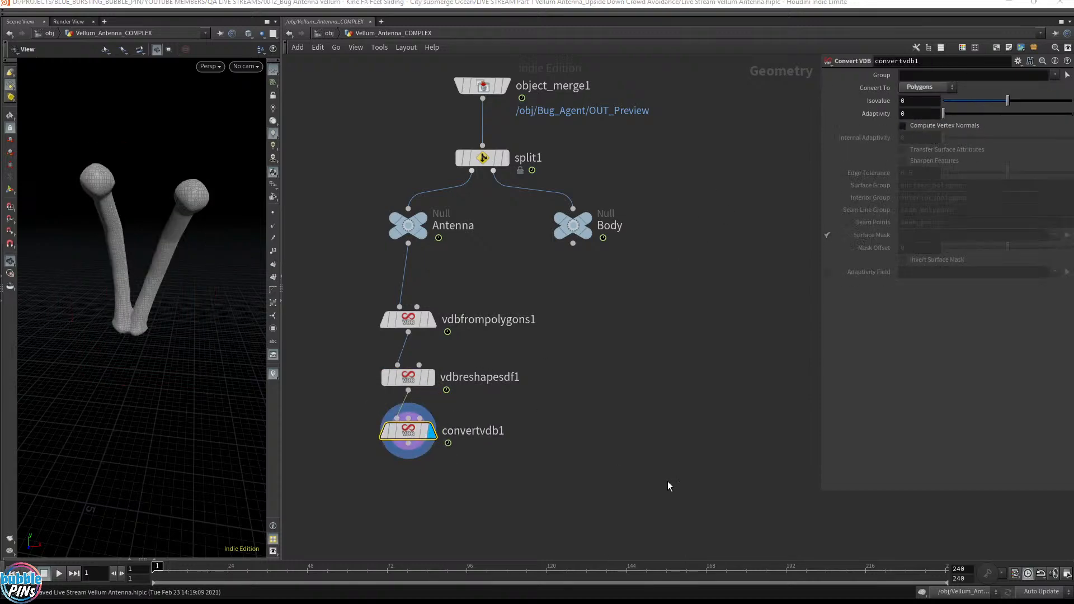
{"action": "middle_click_drag", "start_coordinate": [597, 409], "coordinate": [577, 304]}
{"action": "left_click_drag", "start_coordinate": [224, 291], "coordinate": [149, 276]}
{"action": "middle_click_drag", "start_coordinate": [149, 276], "coordinate": [471, 235]}
{"action": "left_click_drag", "start_coordinate": [98, 292], "coordinate": [184, 272]}
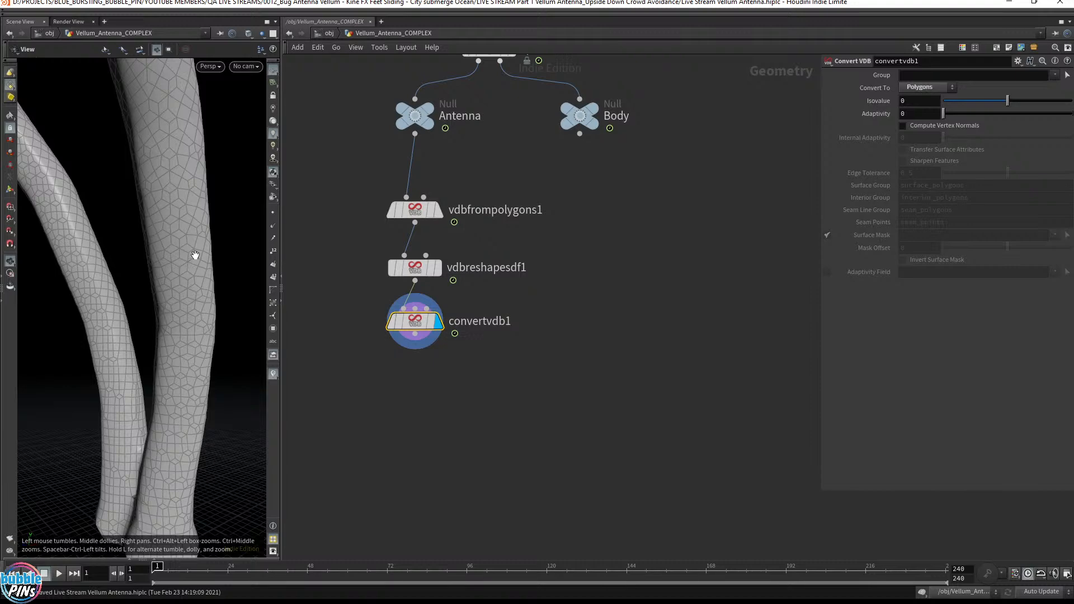
{"action": "middle_click_drag", "start_coordinate": [208, 266], "coordinate": [40, 308]}
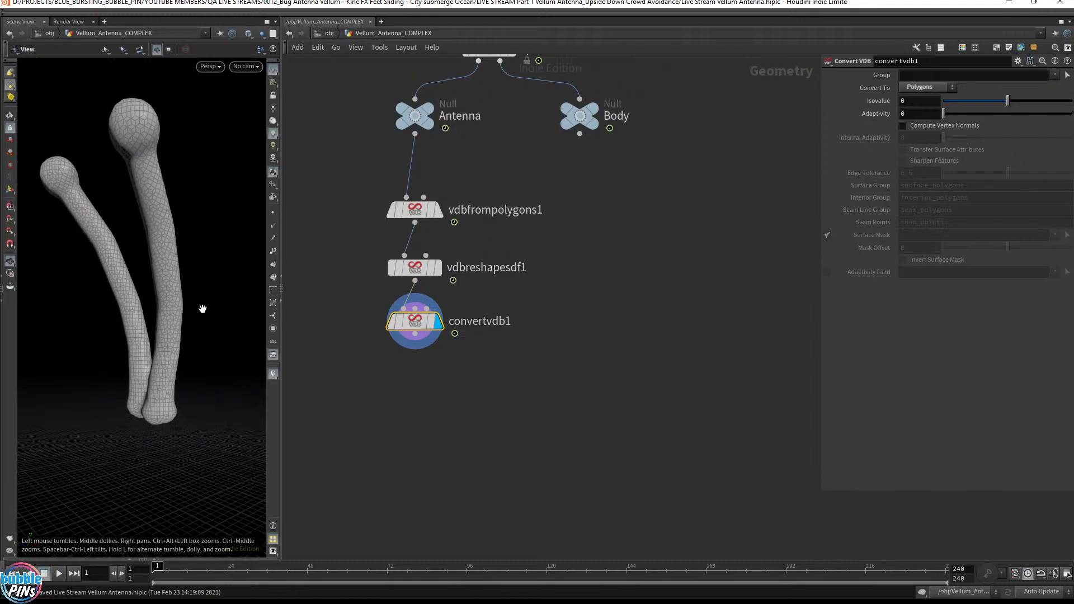
- Add a Remesh node below convertvdb1, display its result and compare it with the original antennae
{"action": "key", "text": "Tab"}
{"action": "type", "text": "remesh"}
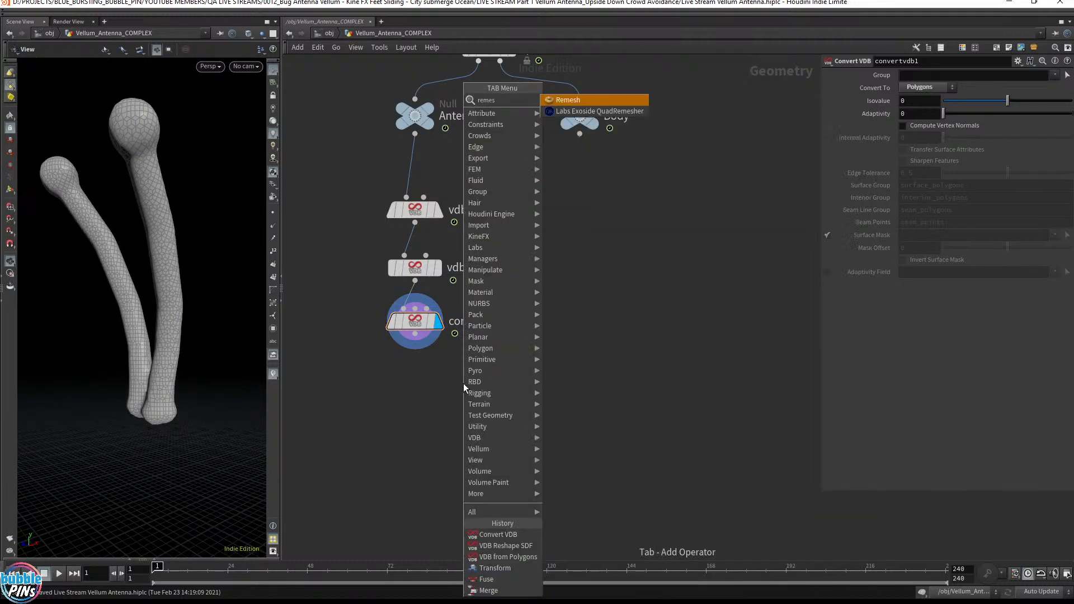
{"action": "key", "text": "Return"}
{"action": "left_click", "coordinate": [417, 376]}
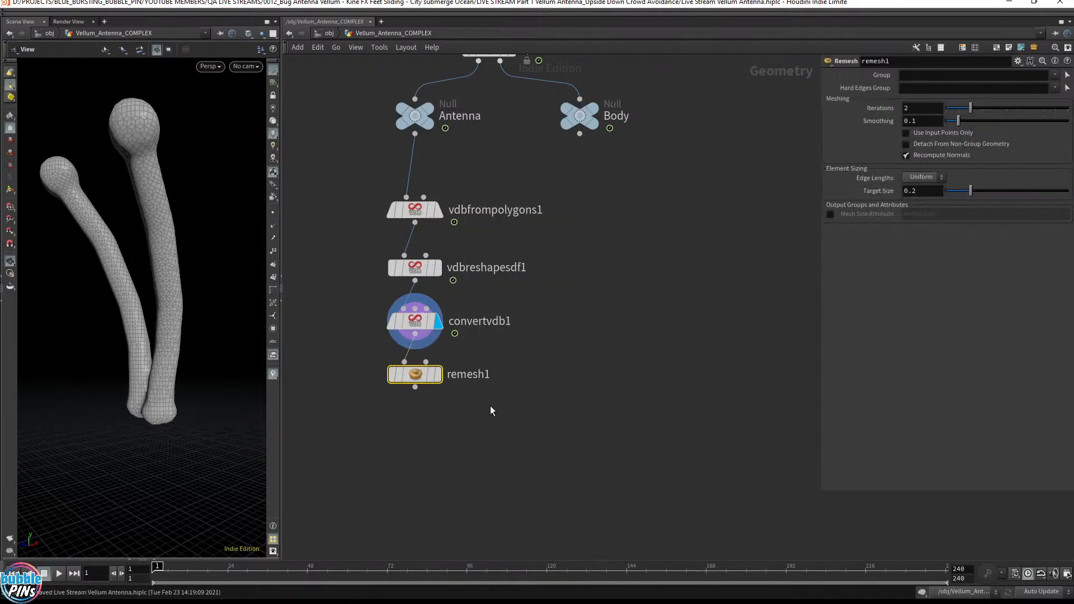
{"action": "mouse_move", "coordinate": [168, 302]}
{"action": "left_mouse_down"}
{"action": "mouse_move", "coordinate": [202, 338]}
{"action": "mouse_move", "coordinate": [173, 347]}
{"action": "mouse_move", "coordinate": [160, 306]}
{"action": "mouse_move", "coordinate": [182, 310]}
{"action": "left_mouse_up"}
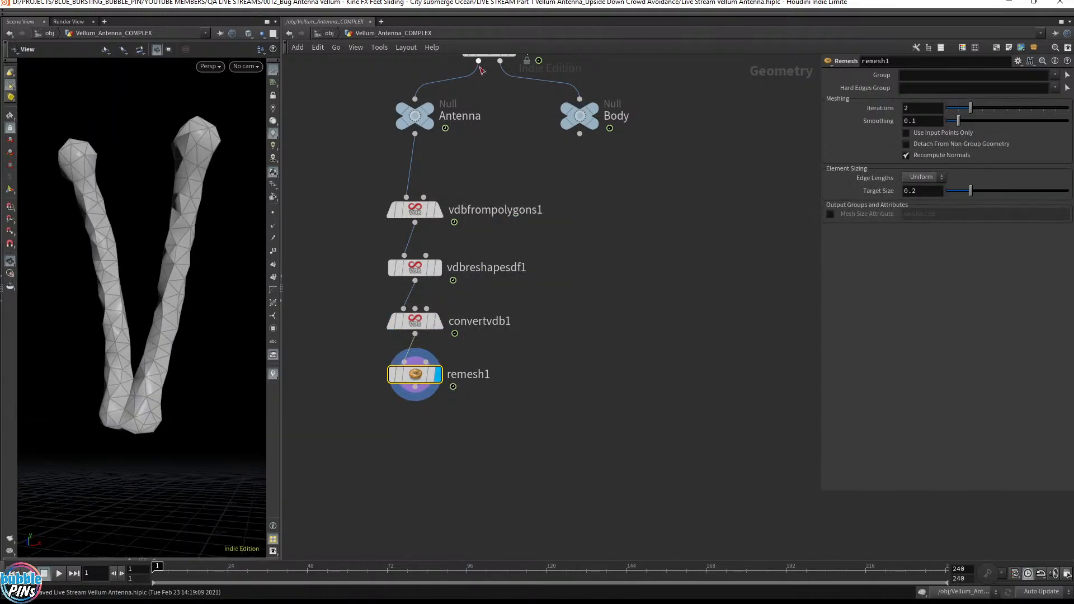
{"action": "left_click", "coordinate": [430, 114]}
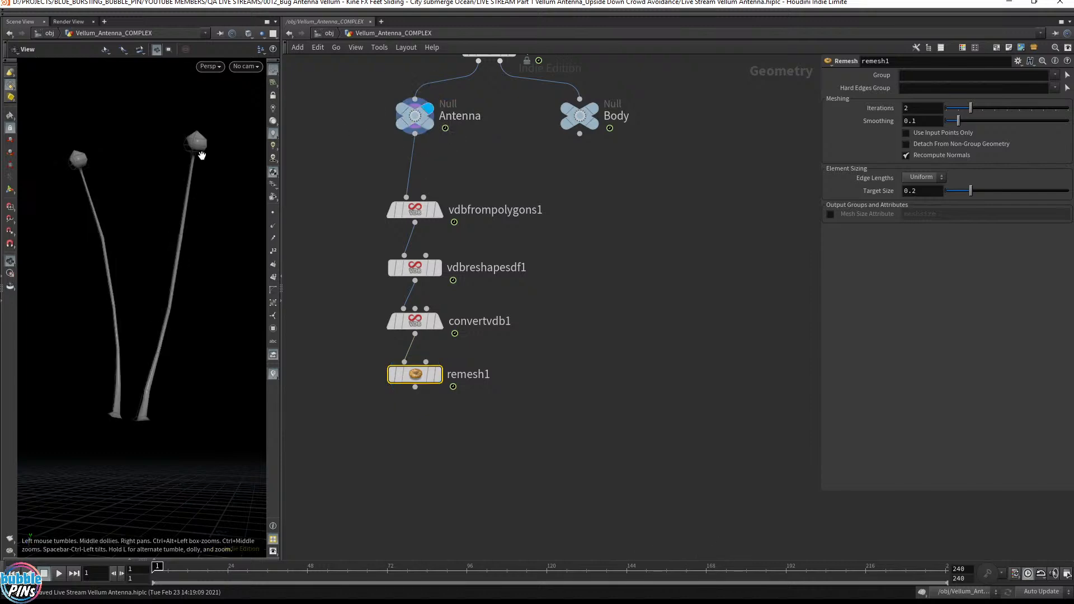
{"action": "left_click", "coordinate": [438, 375]}
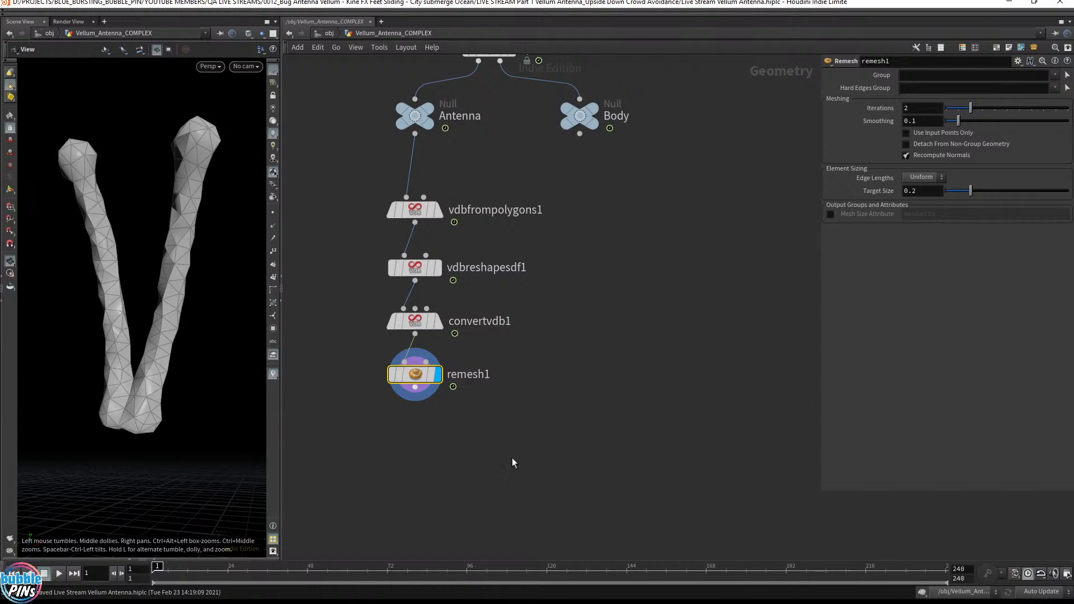
- Save the scene, and place a displayed Null named New_Larger_Antenna_GEO directly below remesh1
{"action": "key", "text": "ctrl+s"}
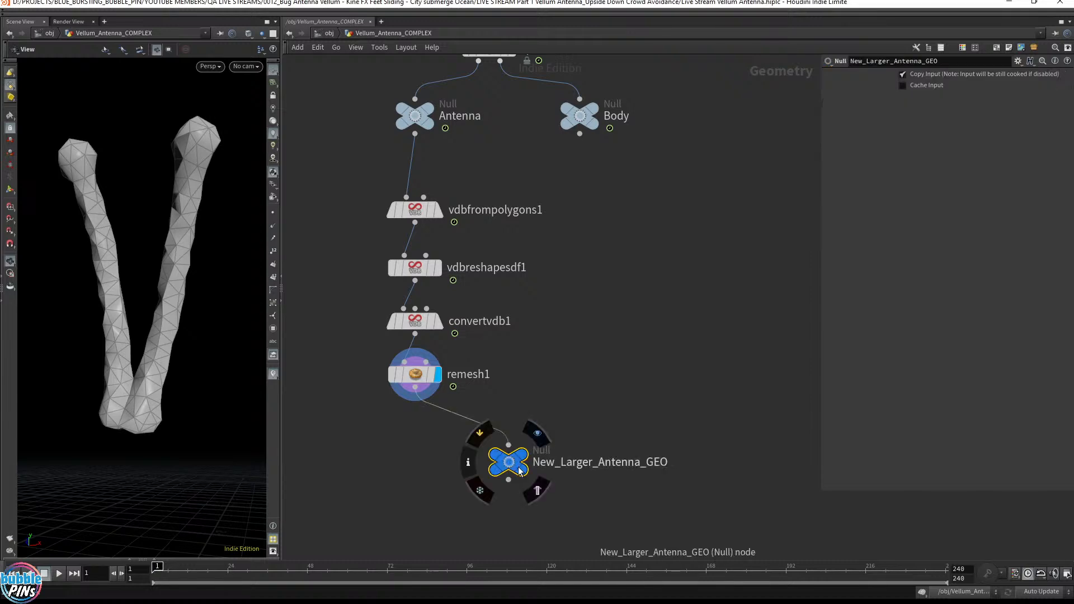
{"action": "left_click_drag", "start_coordinate": [518, 467], "coordinate": [425, 451]}
{"action": "scroll", "coordinate": [649, 416], "scroll_direction": "down", "scroll_amount": 4}
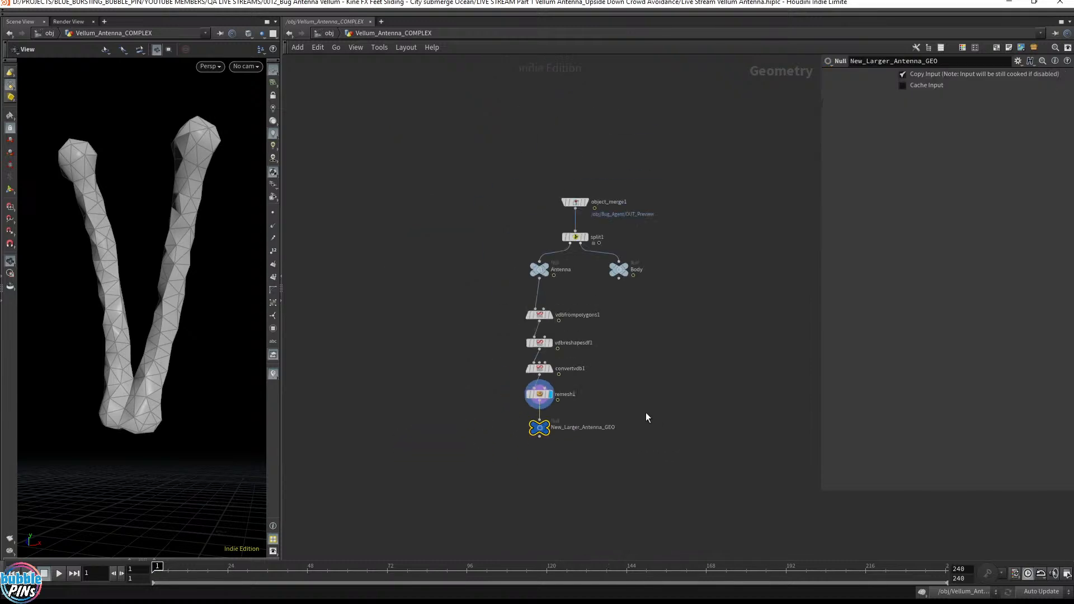
{"action": "scroll", "coordinate": [648, 417], "scroll_direction": "down", "scroll_amount": 2}
{"action": "middle_click_drag", "start_coordinate": [679, 441], "coordinate": [584, 358]}
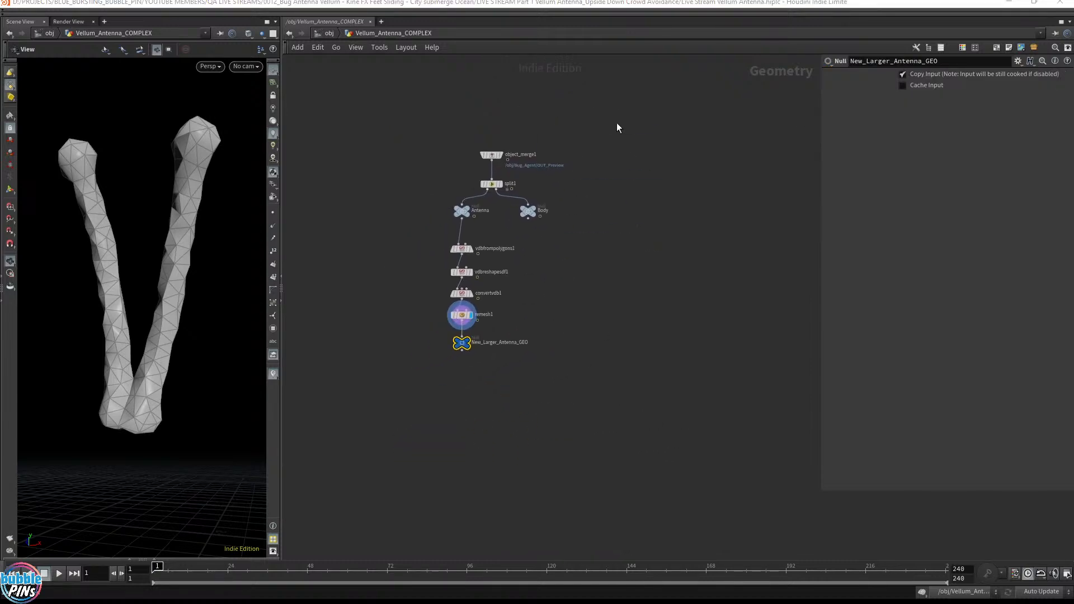
{"action": "scroll", "coordinate": [462, 229], "scroll_direction": "up", "scroll_amount": 4}
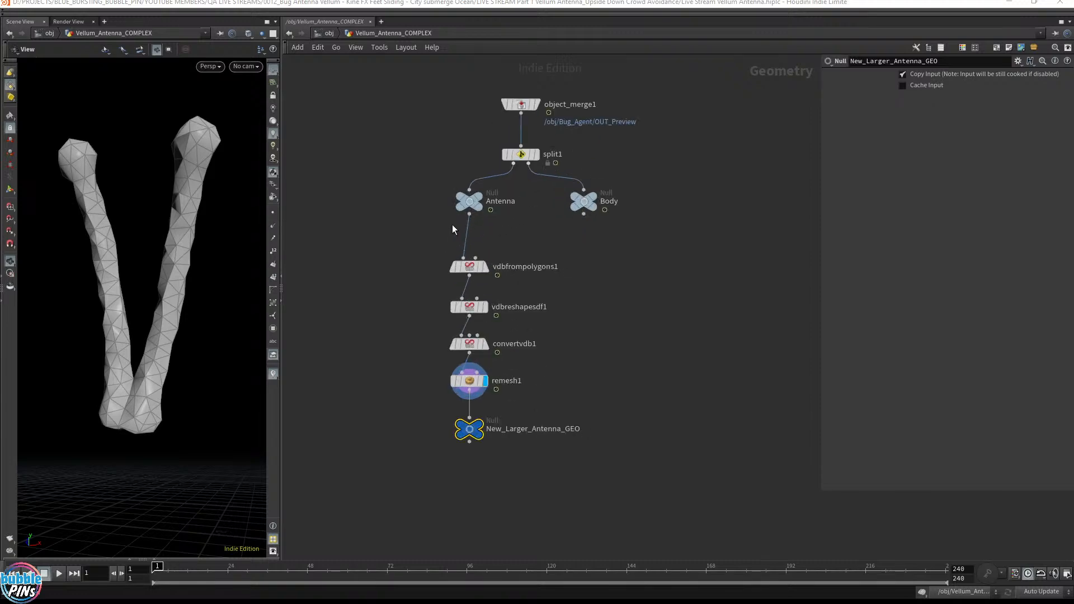
{"action": "middle_click_drag", "start_coordinate": [411, 223], "coordinate": [392, 197]}
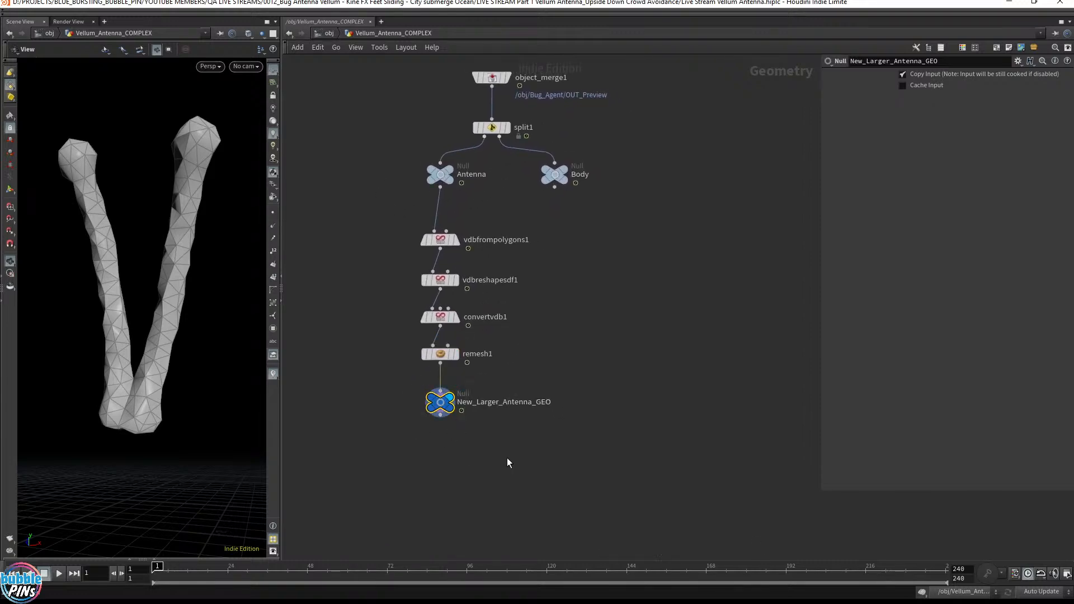
- Add a Vellum Configure Cloth node below New_Larger_Antenna_GEO, connect its first input to the null and display it
{"action": "key", "text": "Tab"}
{"action": "type", "text": "vellum clo"}
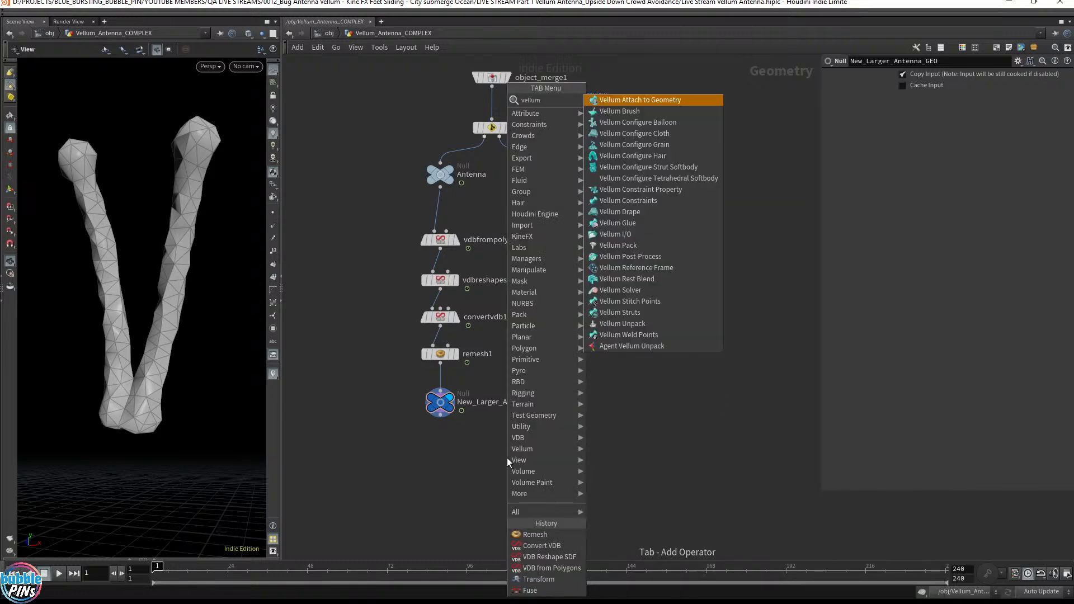
{"action": "key", "text": "Return"}
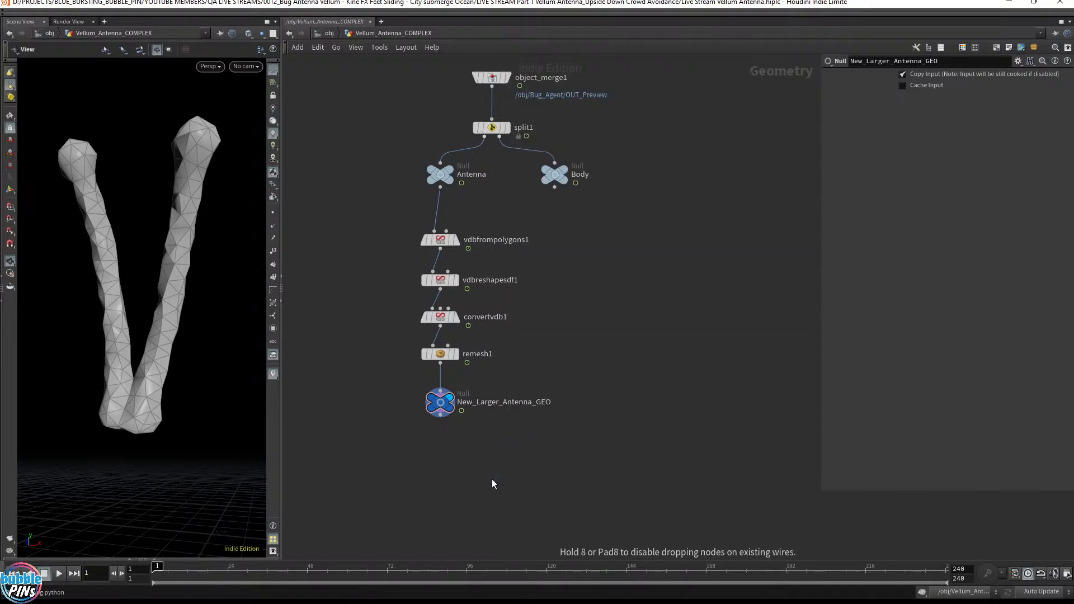
{"action": "left_click", "coordinate": [492, 479]}
{"action": "left_click_drag", "start_coordinate": [442, 419], "coordinate": [482, 470]}
{"action": "middle_click_drag", "start_coordinate": [632, 475], "coordinate": [634, 418]}
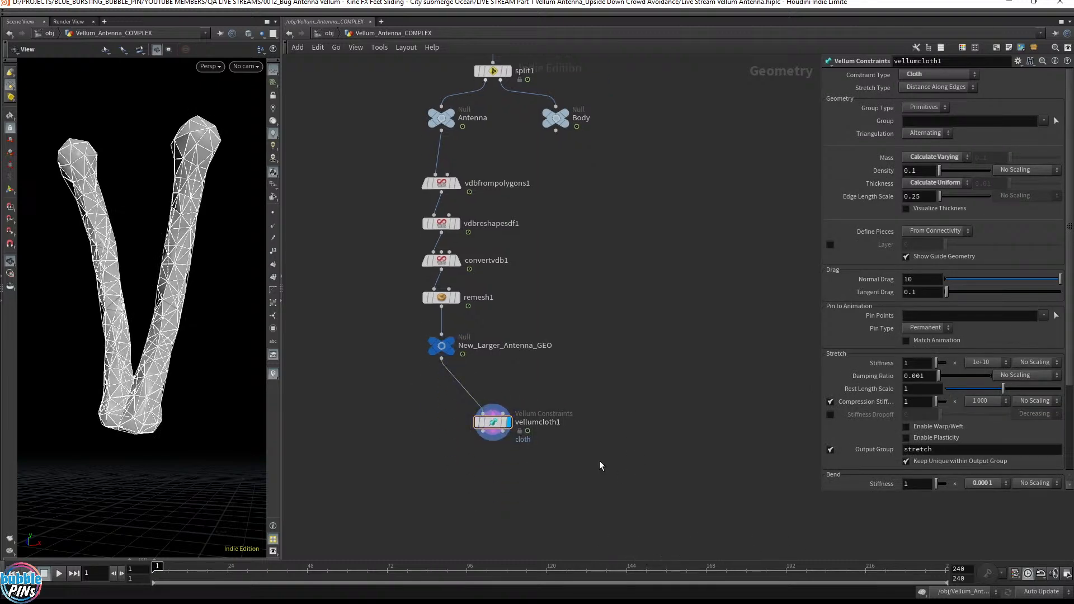
- Add a Vellum Solver, connect it to all three outputs of vellumcloth1 and display it
{"action": "key", "text": "Tab"}
{"action": "type", "text": "velu"}
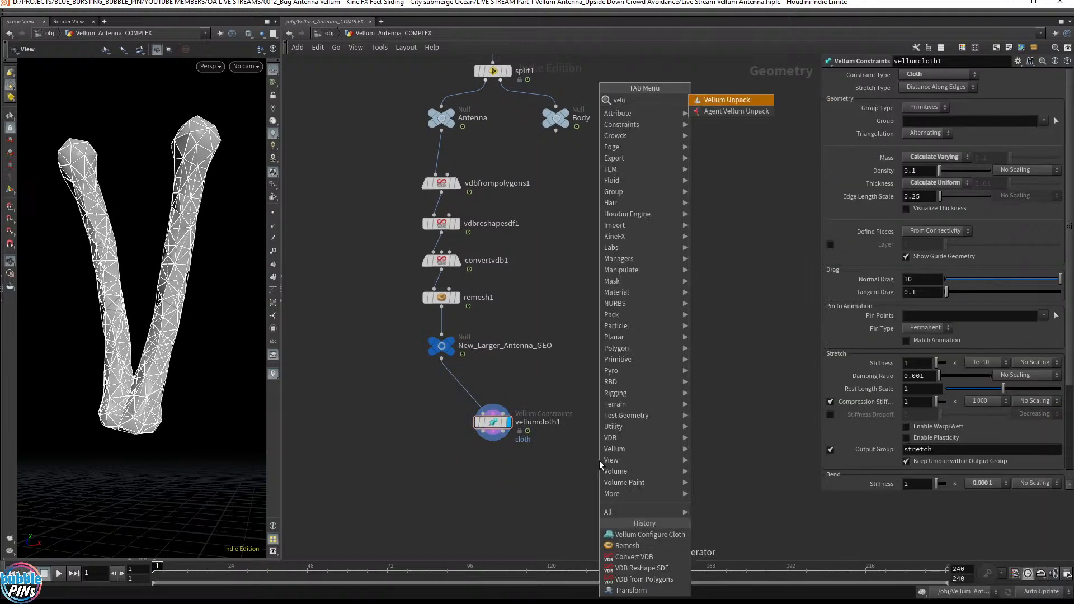
{"action": "key", "text": "BackSpace"}
{"action": "type", "text": "lum so"}
{"action": "key", "text": "Return"}
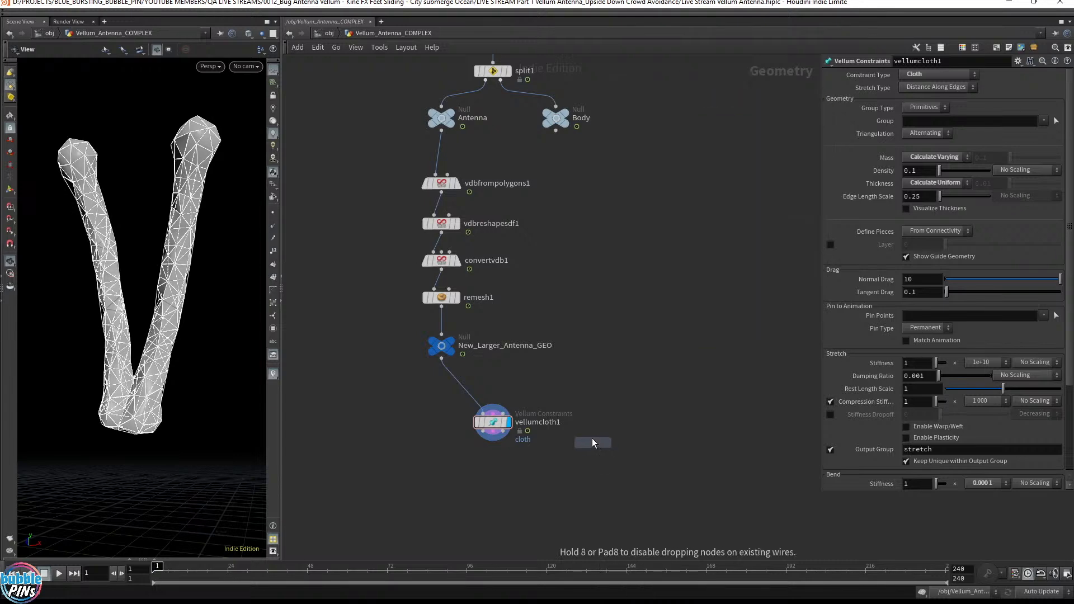
{"action": "left_click", "coordinate": [516, 452]}
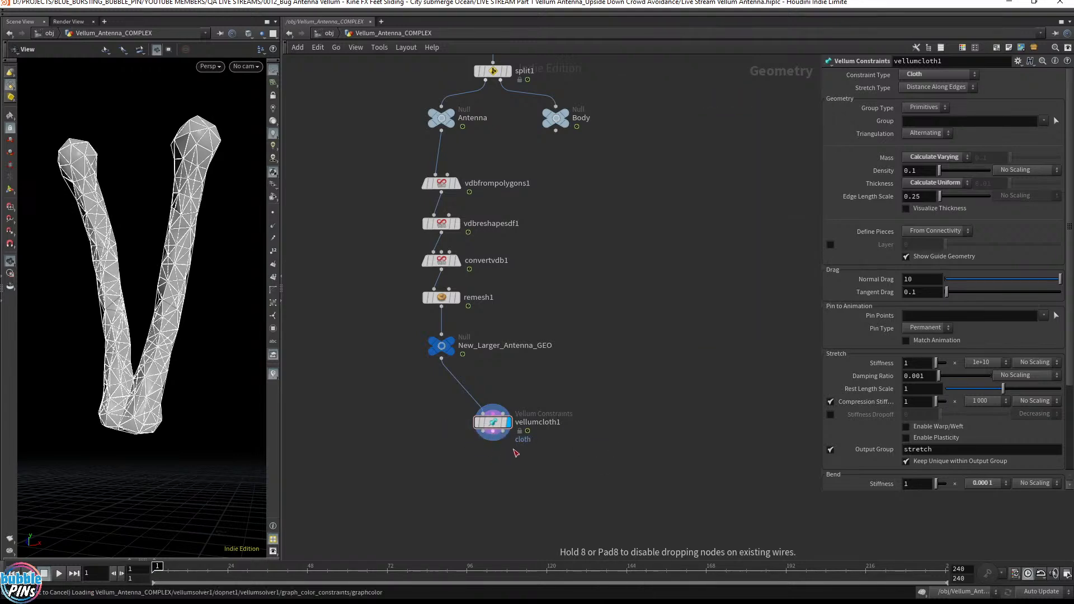
{"action": "mouse_move", "coordinate": [495, 463]}
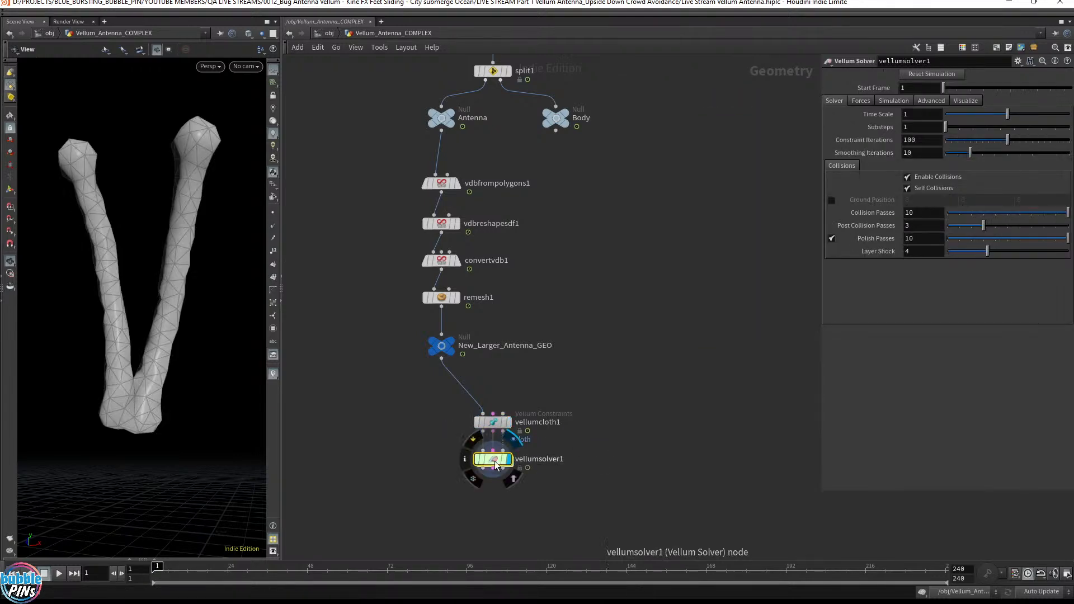
- Play the Vellum simulation of the antennae, return to frame 1 and inspect the mesh from the side
{"action": "key", "text": "Up"}
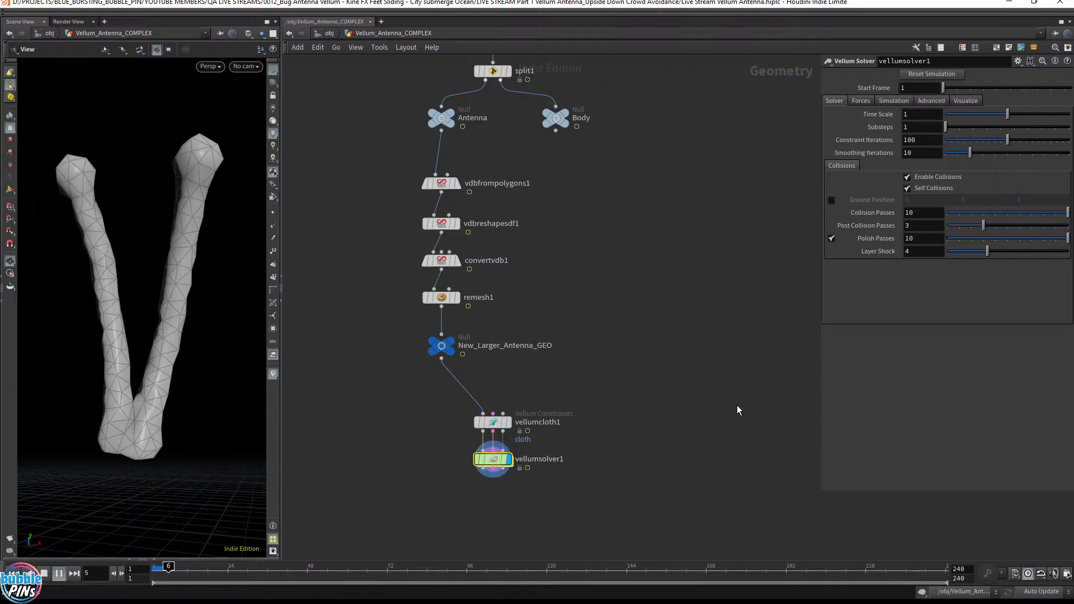
{"action": "key", "text": "ctrl+Up"}
{"action": "scroll", "coordinate": [213, 360], "scroll_direction": "down", "scroll_amount": 7}
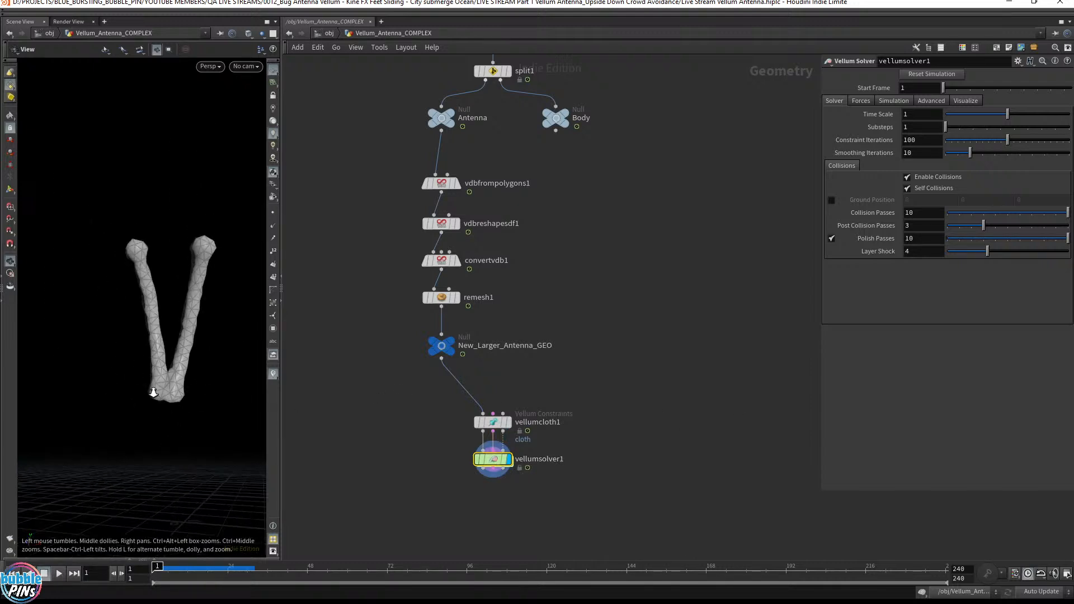
{"action": "right_click_drag", "start_coordinate": [188, 383], "coordinate": [154, 399]}
{"action": "mouse_move", "coordinate": [204, 357]}
{"action": "left_mouse_down"}
{"action": "mouse_move", "coordinate": [163, 374]}
{"action": "mouse_move", "coordinate": [206, 371]}
{"action": "left_mouse_up"}
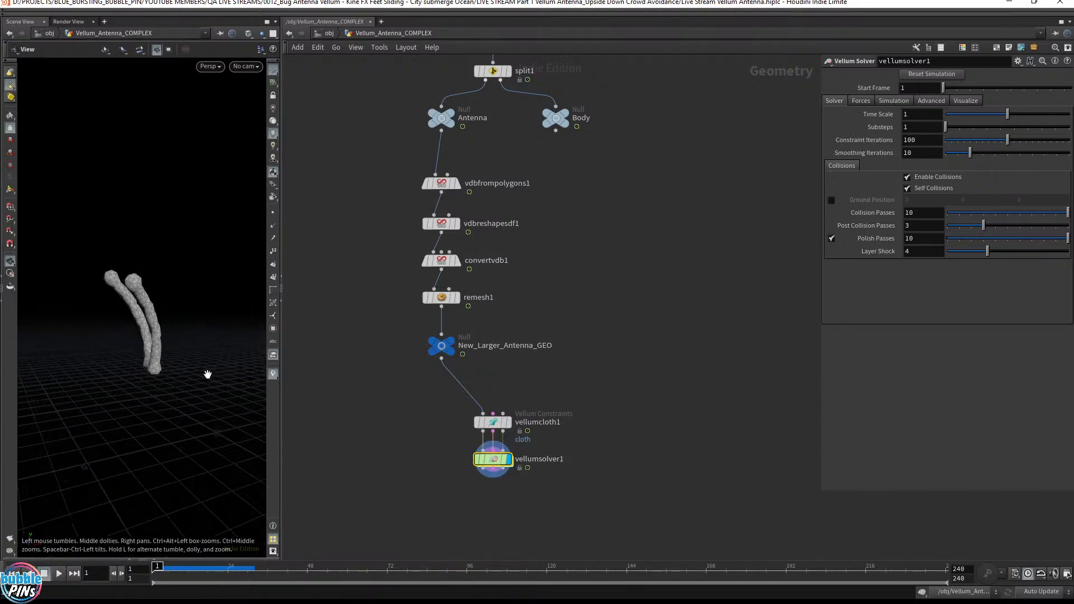
- Display New_Larger_Antenna_GEO and keep its node information open at frame 1 to read the geometry counts
{"action": "mouse_move", "coordinate": [457, 346]}
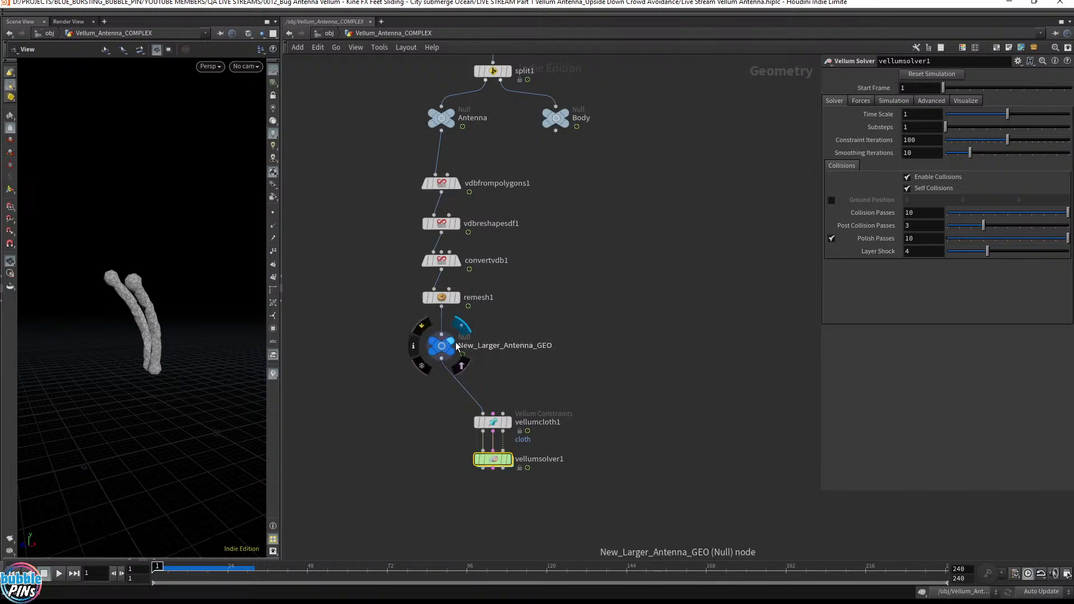
{"action": "middle_click_drag", "start_coordinate": [582, 330], "coordinate": [569, 389]}
{"action": "left_click", "coordinate": [431, 401]}
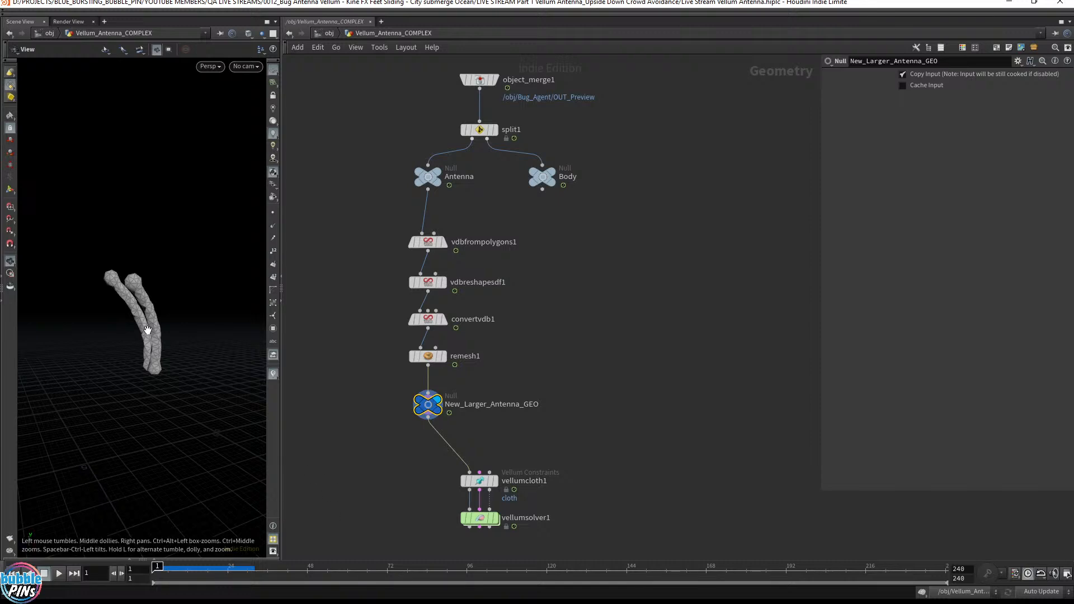
{"action": "scroll", "coordinate": [145, 327], "scroll_direction": "up", "scroll_amount": 3}
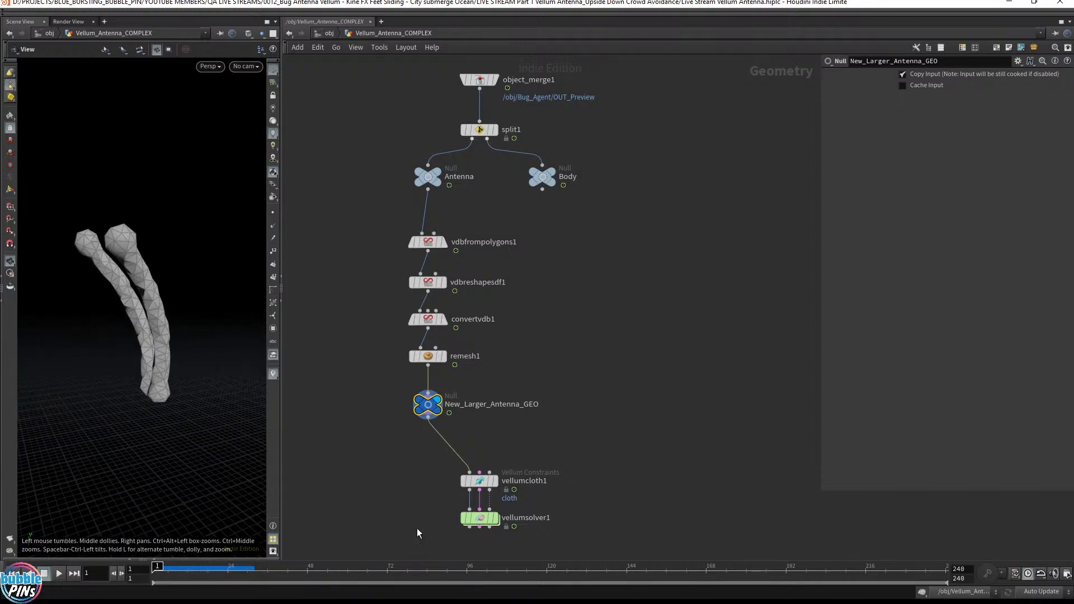
{"action": "left_click", "coordinate": [402, 407]}
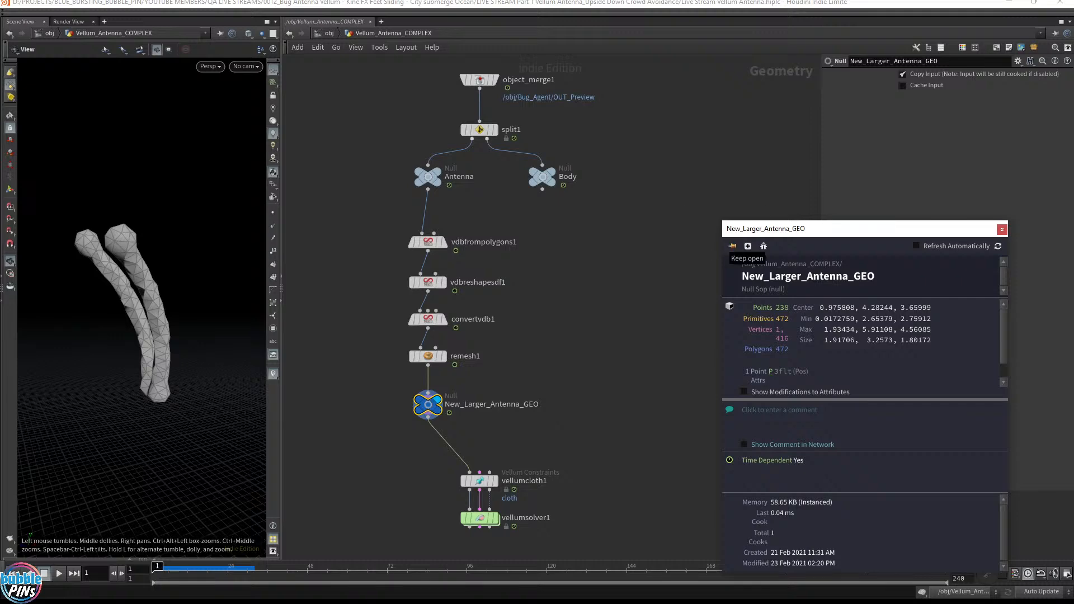
{"action": "left_click", "coordinate": [1003, 230]}
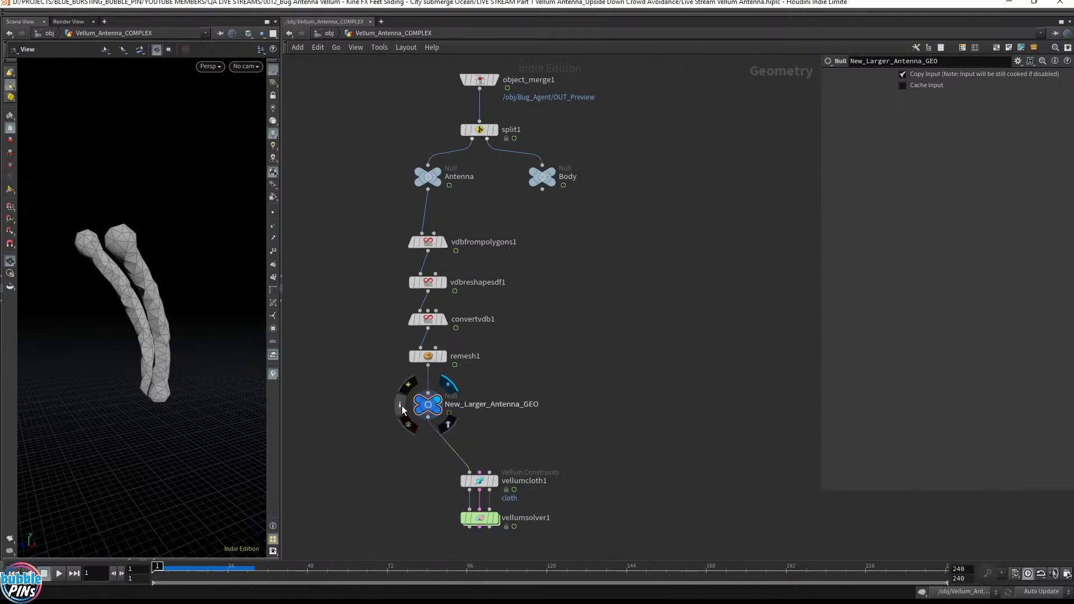
{"action": "left_click", "coordinate": [402, 405]}
{"action": "left_click", "coordinate": [424, 235]}
{"action": "left_click_drag", "start_coordinate": [545, 212], "coordinate": [722, 190]}
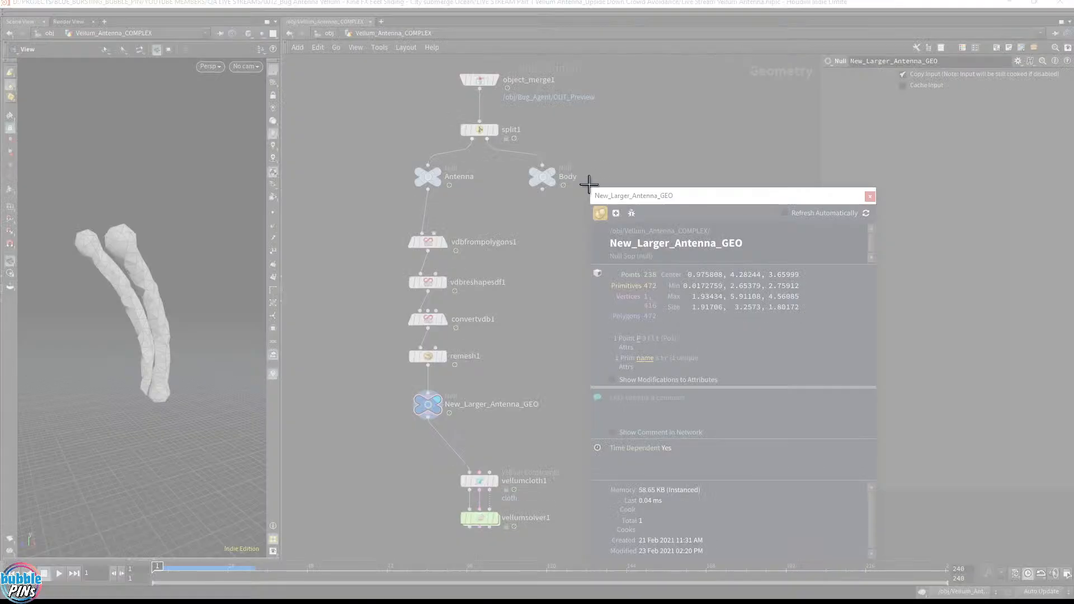
- Capture the node information in Snipping Tool, handwrite "Frame 1" on the snip and close the information window
{"action": "left_click_drag", "start_coordinate": [589, 184], "coordinate": [881, 415]}
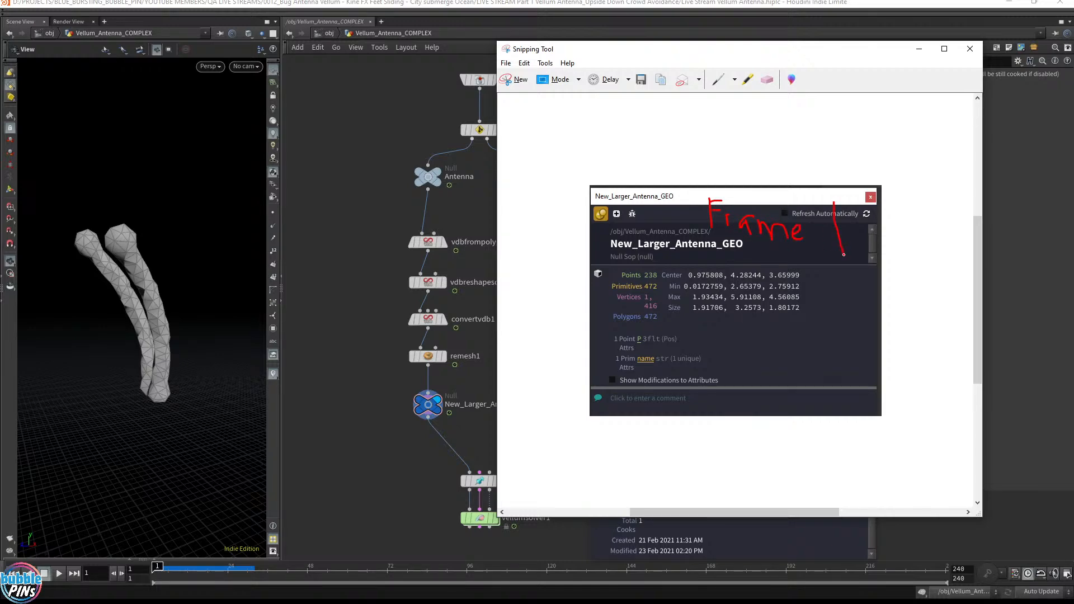
{"action": "left_click_drag", "start_coordinate": [771, 49], "coordinate": [838, 113]}
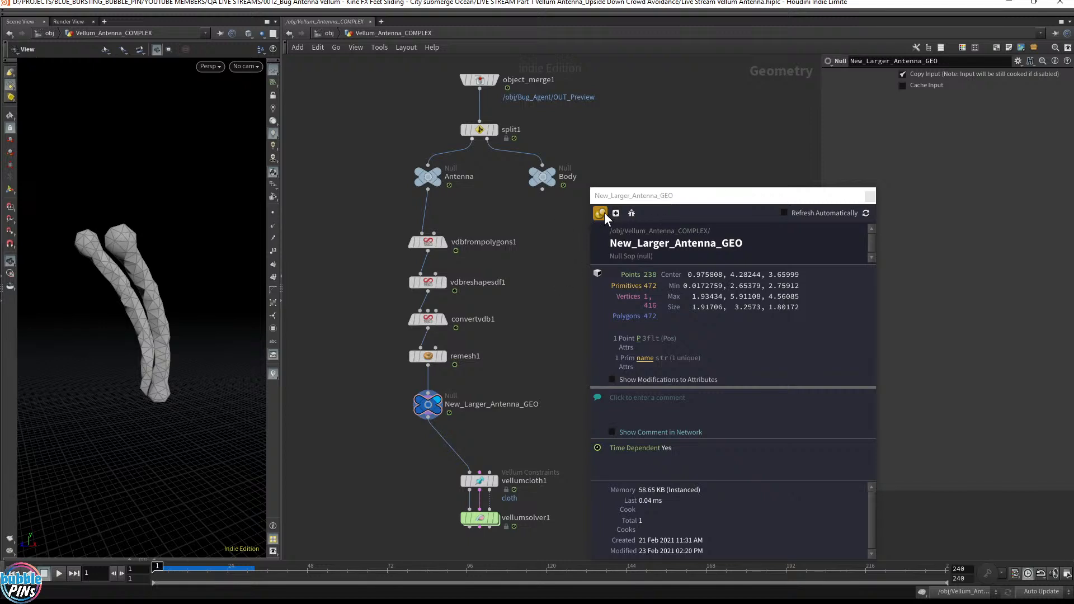
{"action": "left_click", "coordinate": [605, 213]}
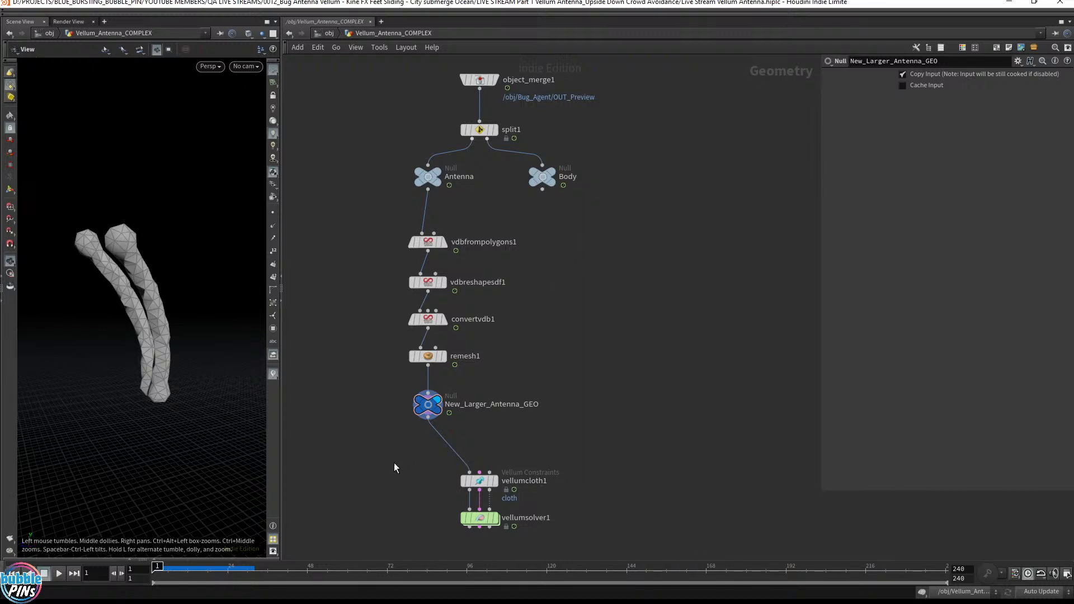
- Advance to frame 2, view the node information of New_Larger_Antenna_GEO and bring up the annotated frame 1 snip
{"action": "key", "text": "Right"}
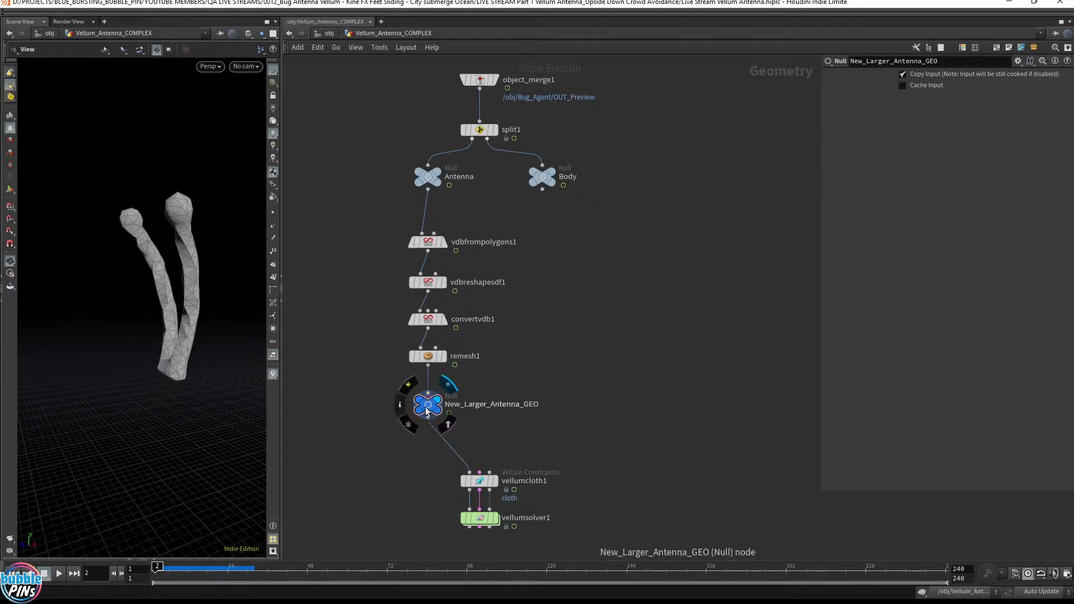
{"action": "left_click", "coordinate": [400, 405]}
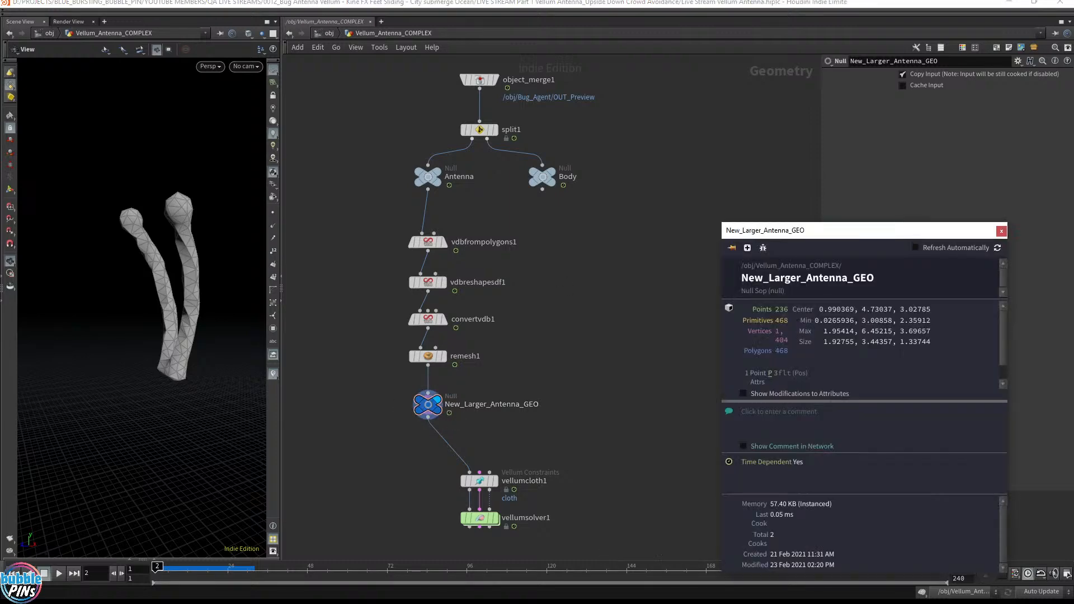
{"action": "key", "text": "alt+Tab"}
{"action": "left_click_drag", "start_coordinate": [878, 111], "coordinate": [923, 146]}
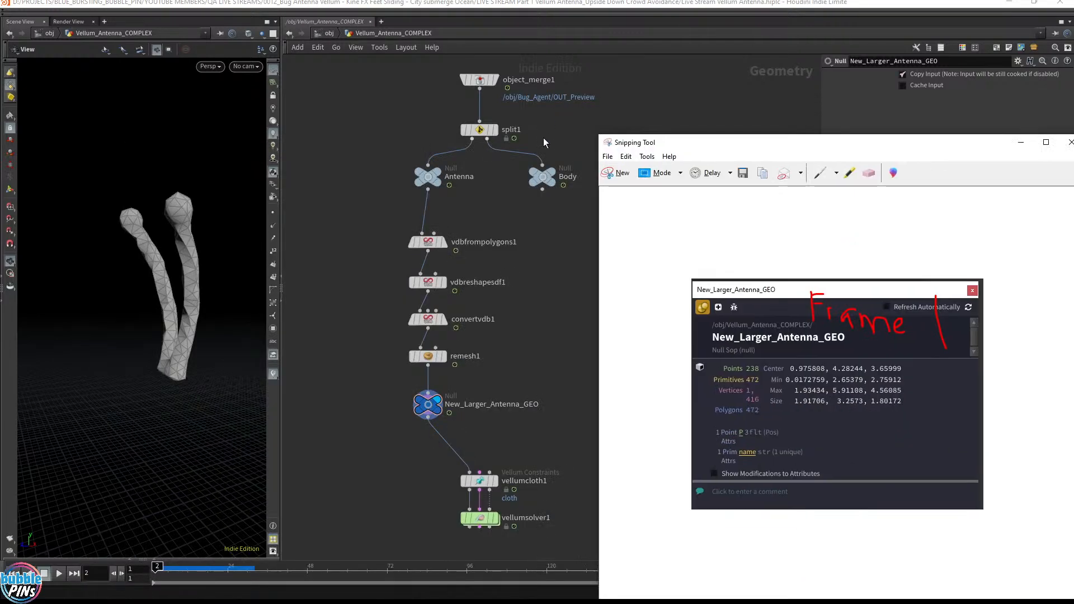
{"action": "left_click", "coordinate": [545, 143]}
- Keep the frame 2 node information open and place the frame 1 snip beside it to compare point counts
{"action": "left_click", "coordinate": [400, 405]}
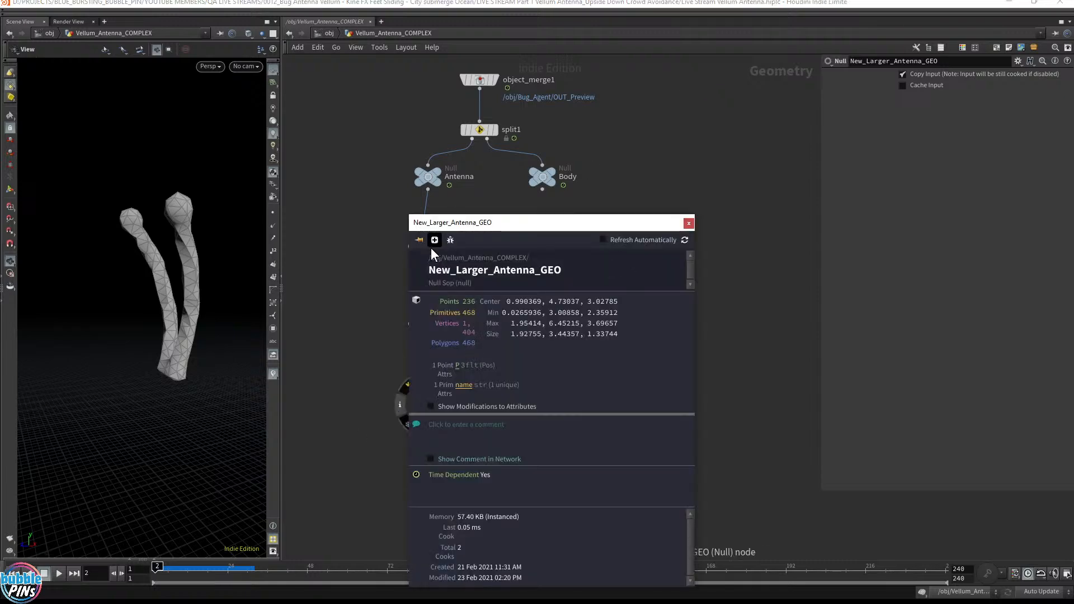
{"action": "left_click_drag", "start_coordinate": [486, 223], "coordinate": [742, 126]}
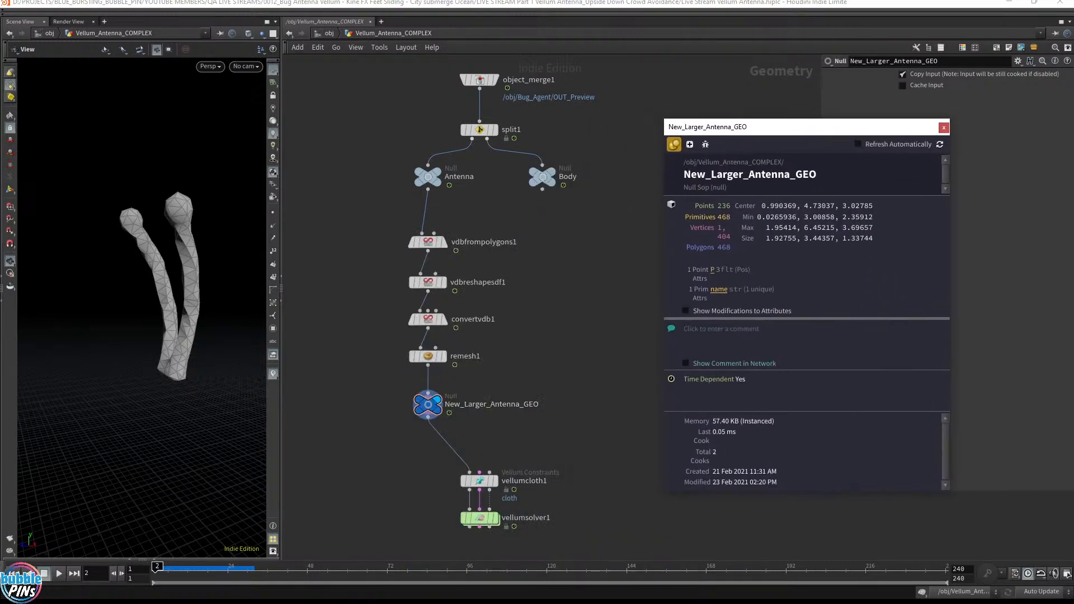
{"action": "key", "text": "alt+Tab"}
{"action": "left_click_drag", "start_coordinate": [883, 149], "coordinate": [457, 246]}
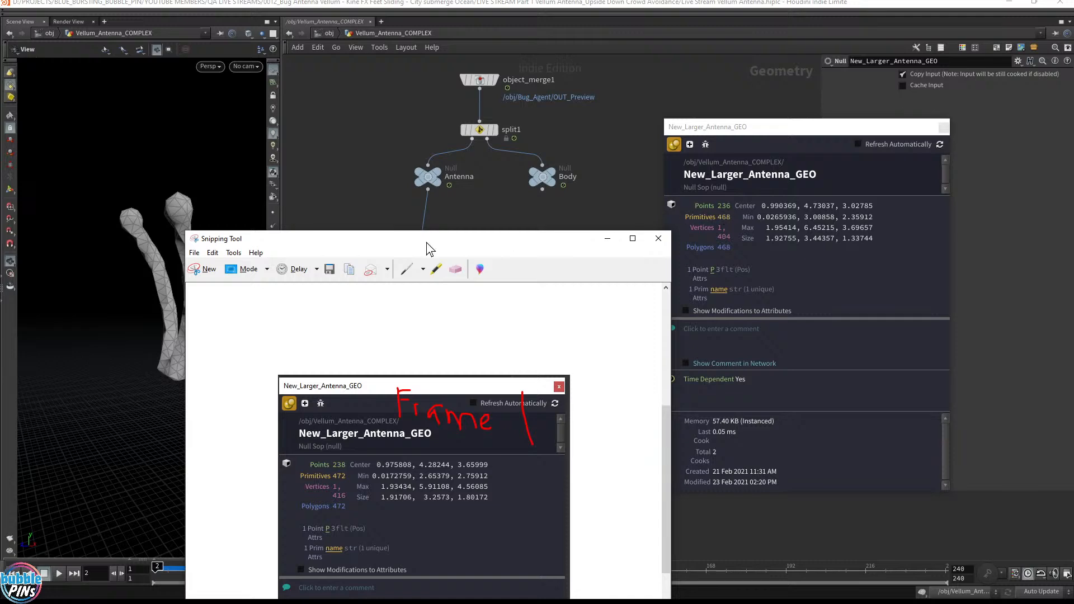
- Move the frame 1 snip aside, select the nodes from vdbfrompolygons1 to New_Larger_Antenna_GEO and close the node information window
{"action": "left_click_drag", "start_coordinate": [355, 247], "coordinate": [776, 317]}
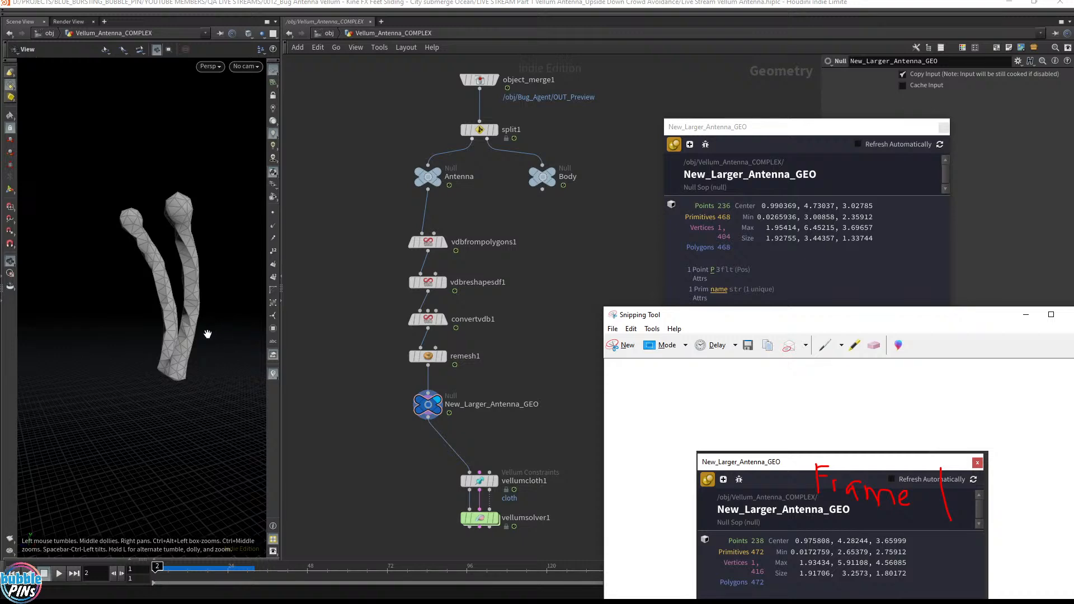
{"action": "left_click", "coordinate": [368, 249]}
{"action": "left_click_drag", "start_coordinate": [377, 222], "coordinate": [499, 422]}
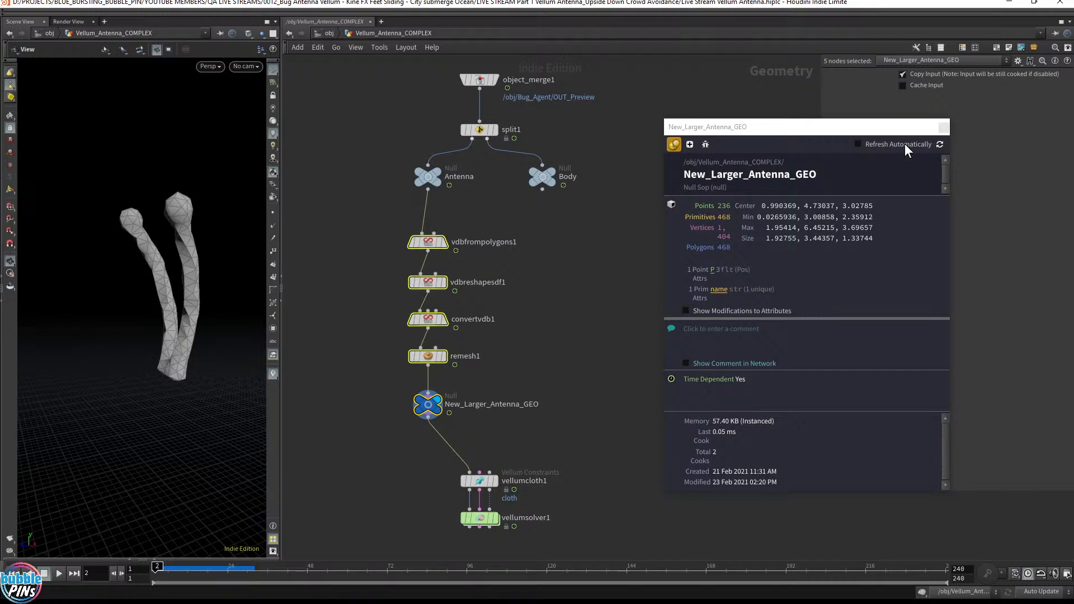
{"action": "left_click", "coordinate": [945, 130]}
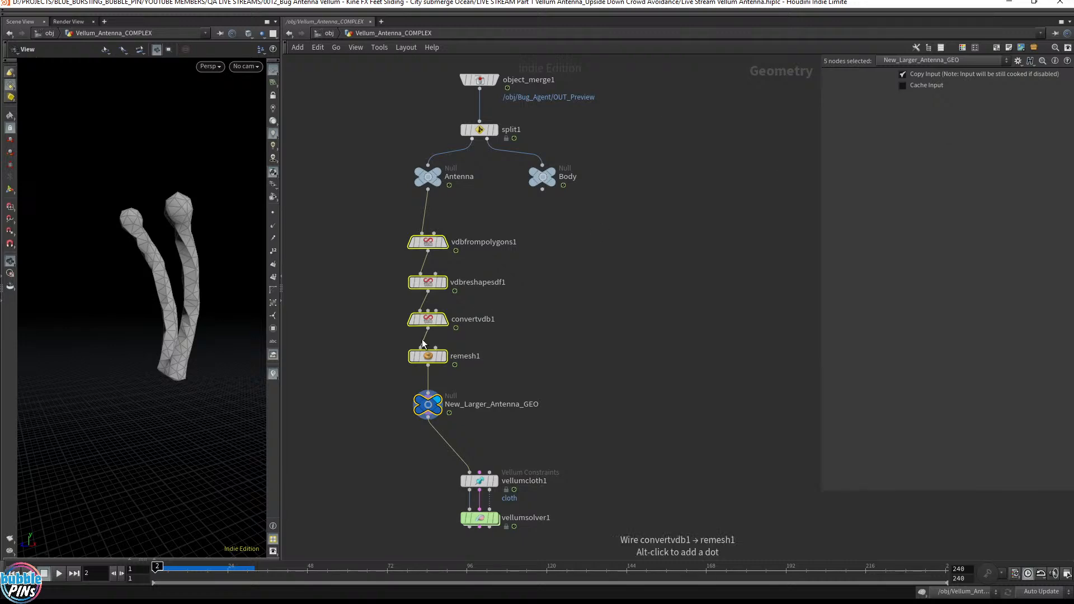
- Display the original Antenna null, play its animation in the viewport and return to frame 1
{"action": "left_click", "coordinate": [468, 400]}
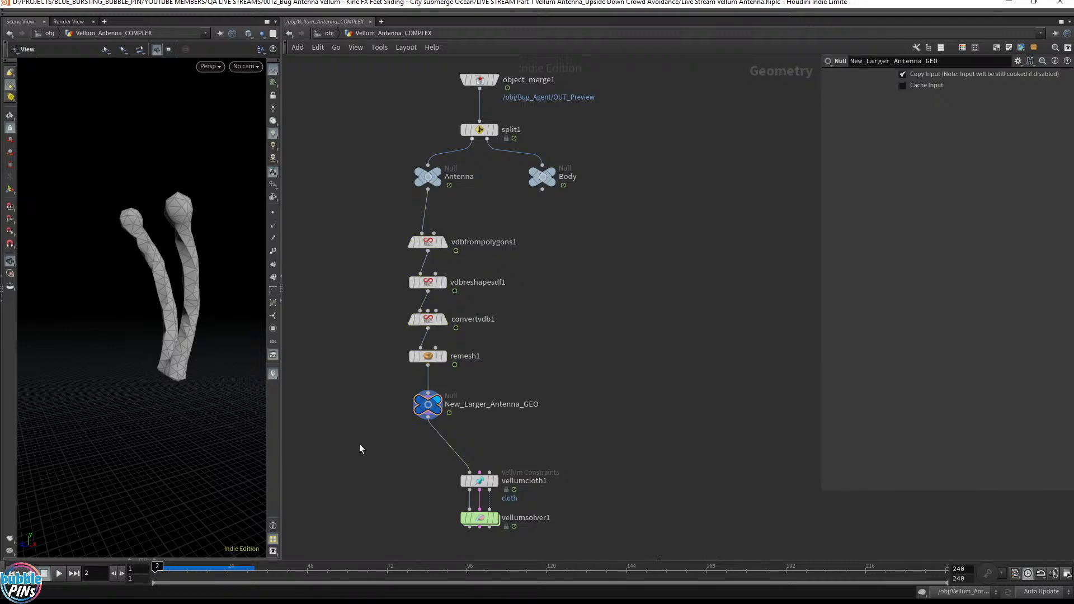
{"action": "left_click_drag", "start_coordinate": [347, 446], "coordinate": [464, 390]}
{"action": "left_click", "coordinate": [443, 161]}
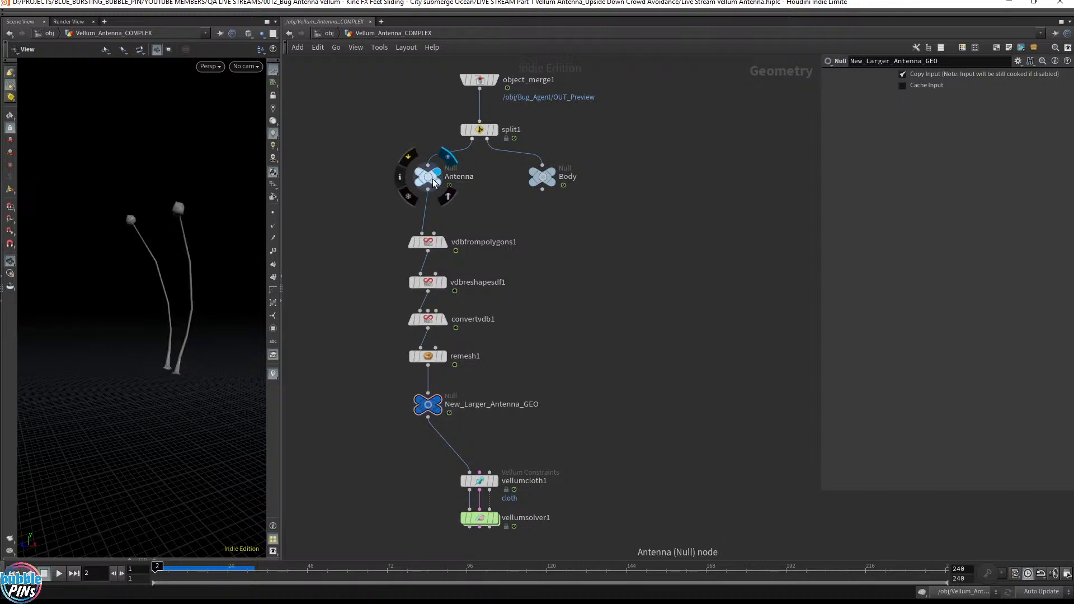
{"action": "left_click_drag", "start_coordinate": [389, 155], "coordinate": [487, 200]}
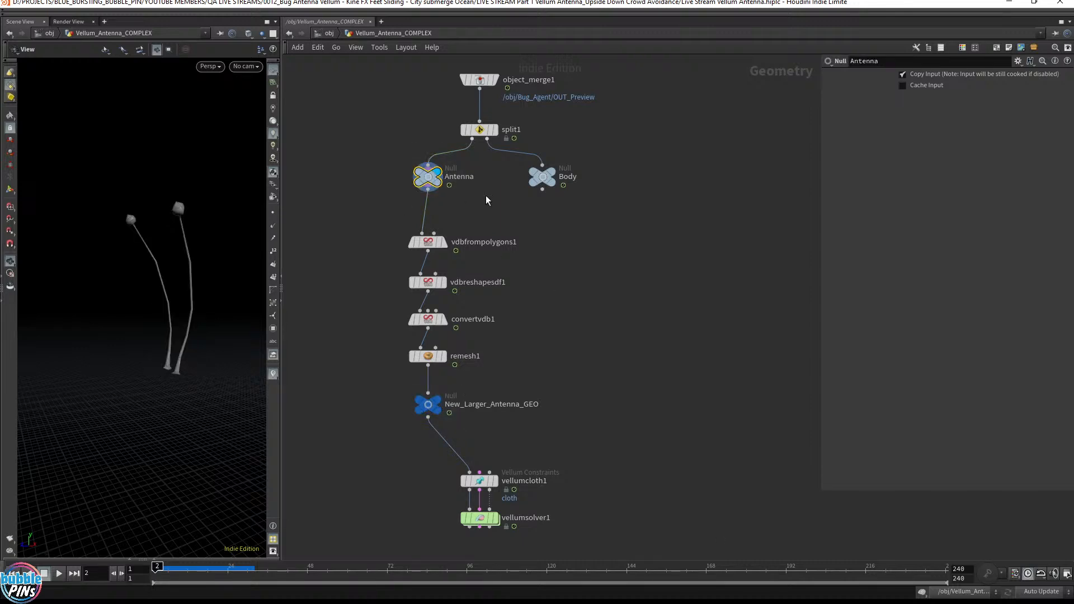
{"action": "left_click_drag", "start_coordinate": [396, 157], "coordinate": [522, 198]}
{"action": "left_click_drag", "start_coordinate": [329, 213], "coordinate": [528, 476]}
{"action": "left_click_drag", "start_coordinate": [385, 205], "coordinate": [458, 167]}
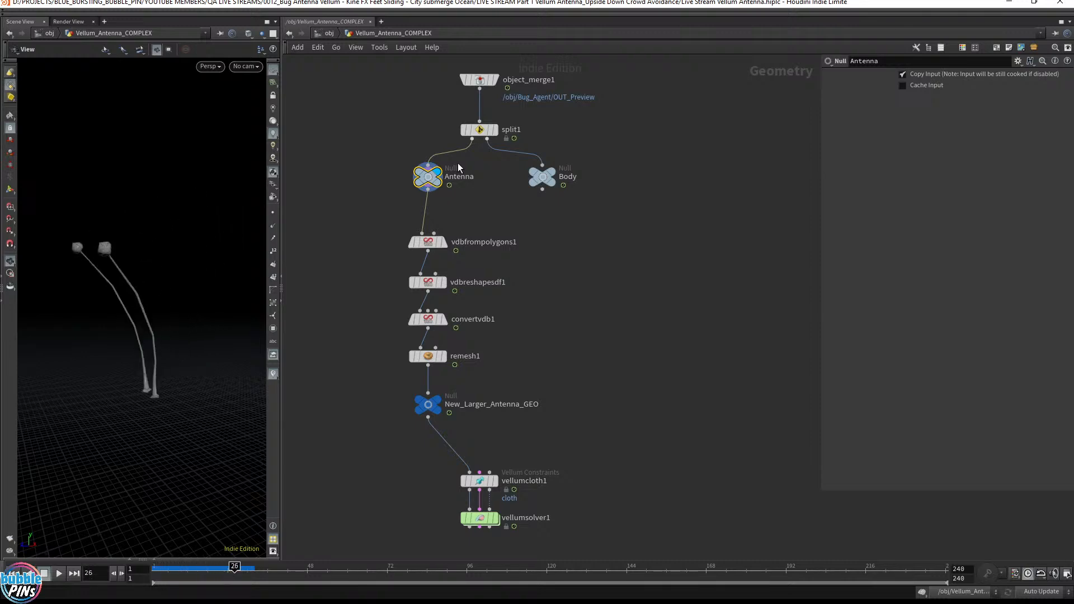
{"action": "key", "text": "ctrl+Up"}
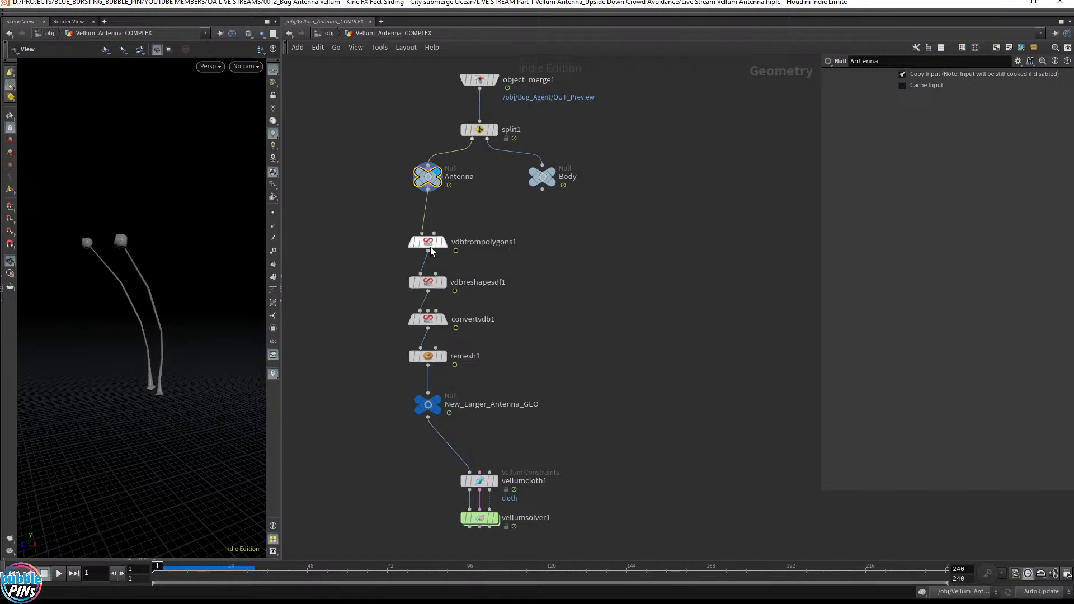
- Examine the Vellum nodes against the moving Antenna geometry and review the Pin to Animation settings of vellumcloth1
{"action": "scroll", "coordinate": [545, 440], "scroll_direction": "down", "scroll_amount": 2}
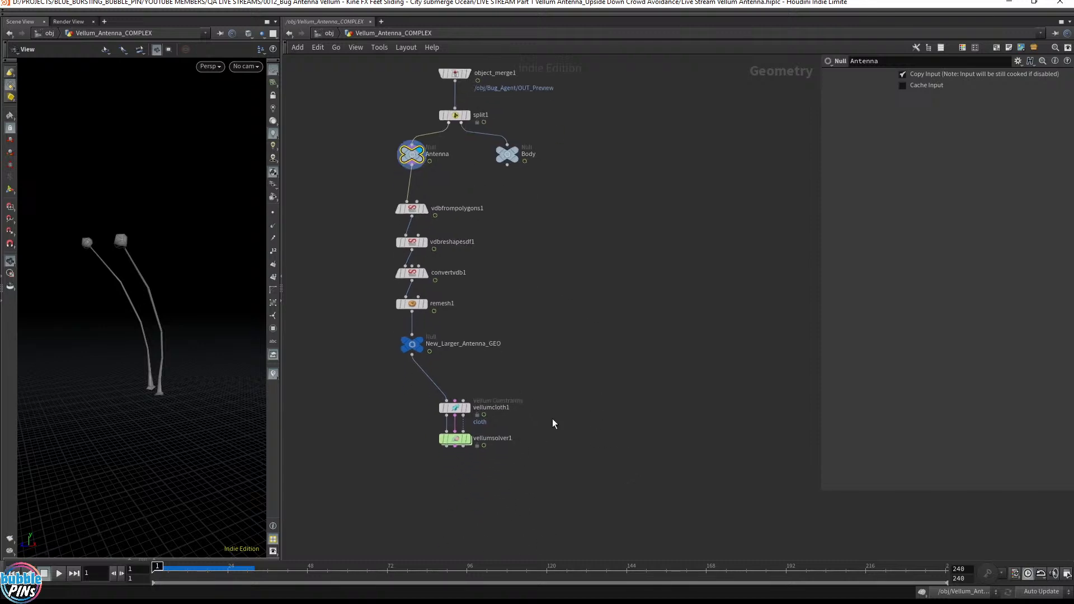
{"action": "left_click_drag", "start_coordinate": [411, 483], "coordinate": [553, 346]}
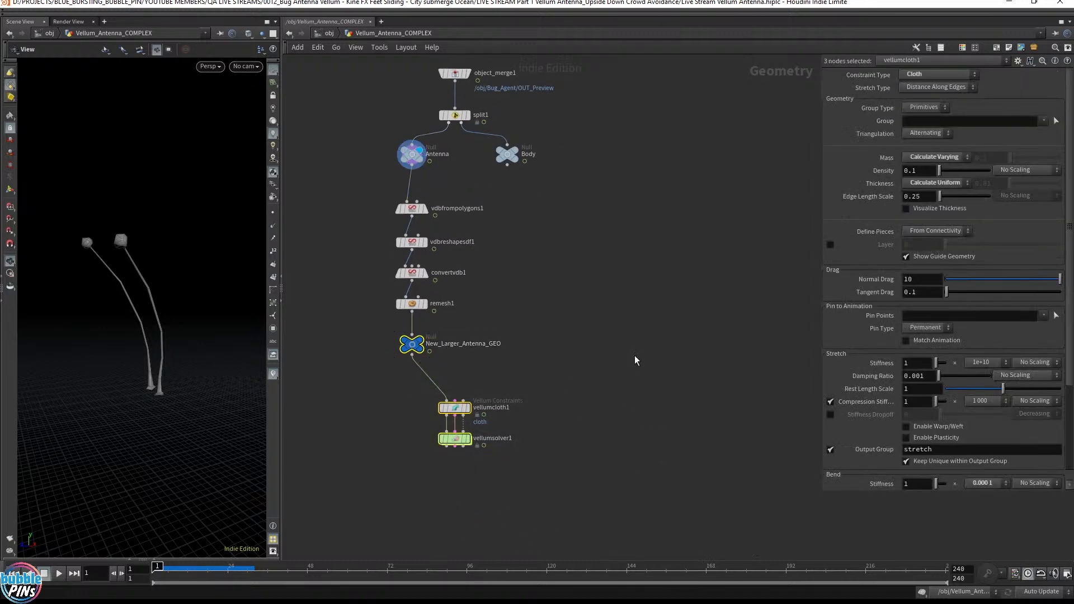
{"action": "left_click", "coordinate": [350, 423]}
{"action": "left_click_drag", "start_coordinate": [404, 418], "coordinate": [493, 416]}
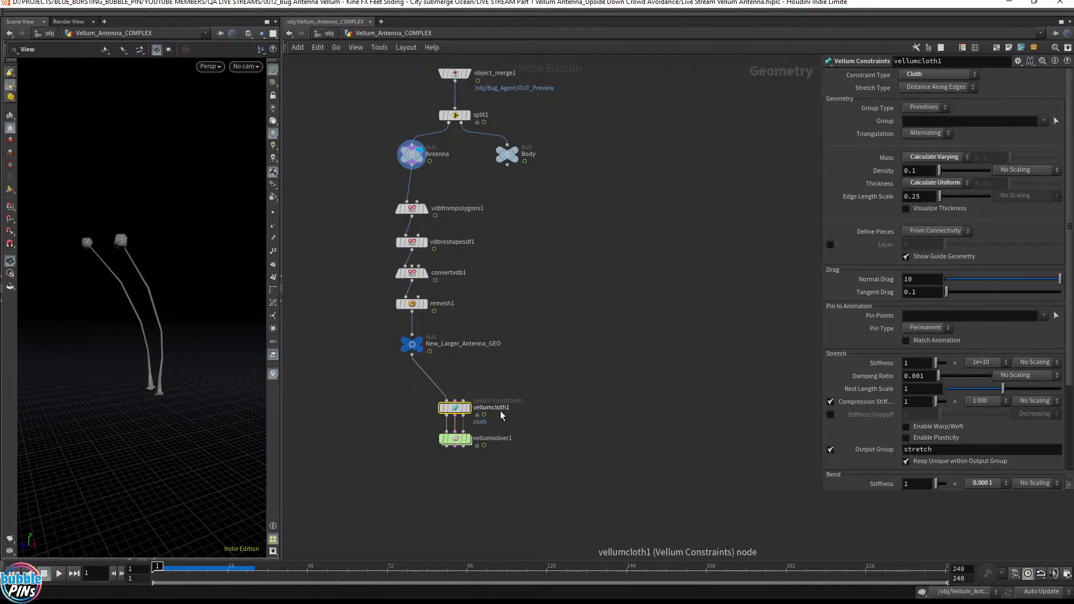
{"action": "left_click_drag", "start_coordinate": [335, 148], "coordinate": [439, 185]}
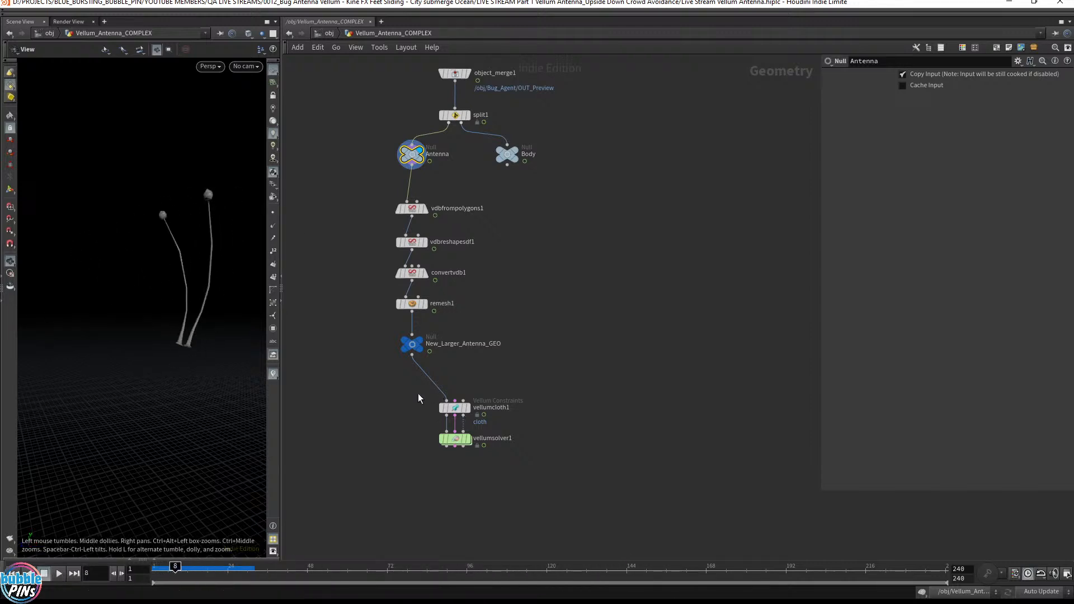
{"action": "left_click_drag", "start_coordinate": [421, 399], "coordinate": [548, 423]}
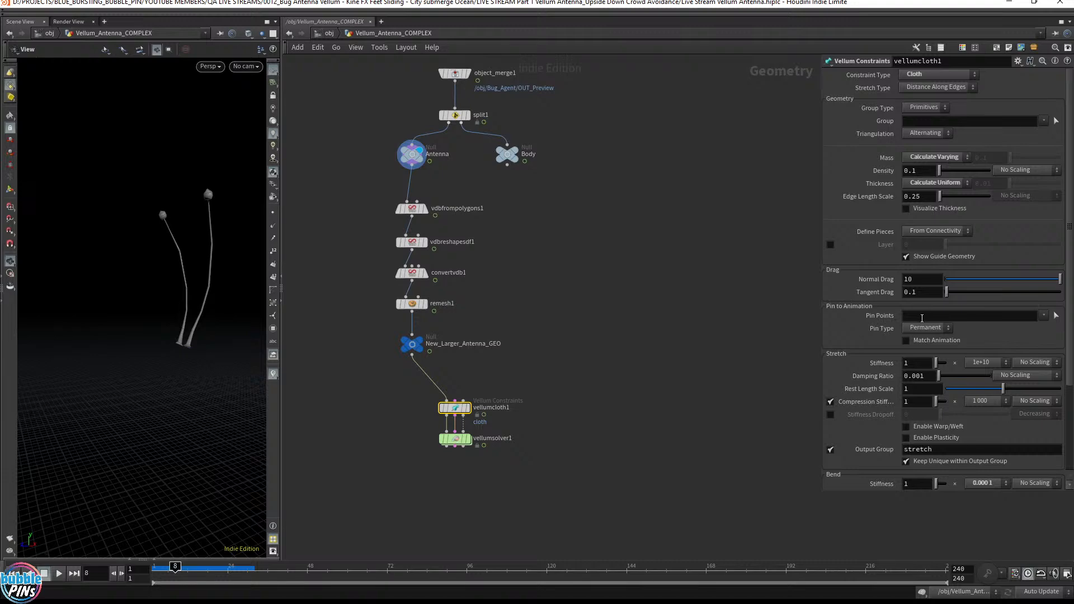
- Insert a Time Shift node between Antenna and vdbfrompolygons1 and display its output
{"action": "key", "text": "Tab"}
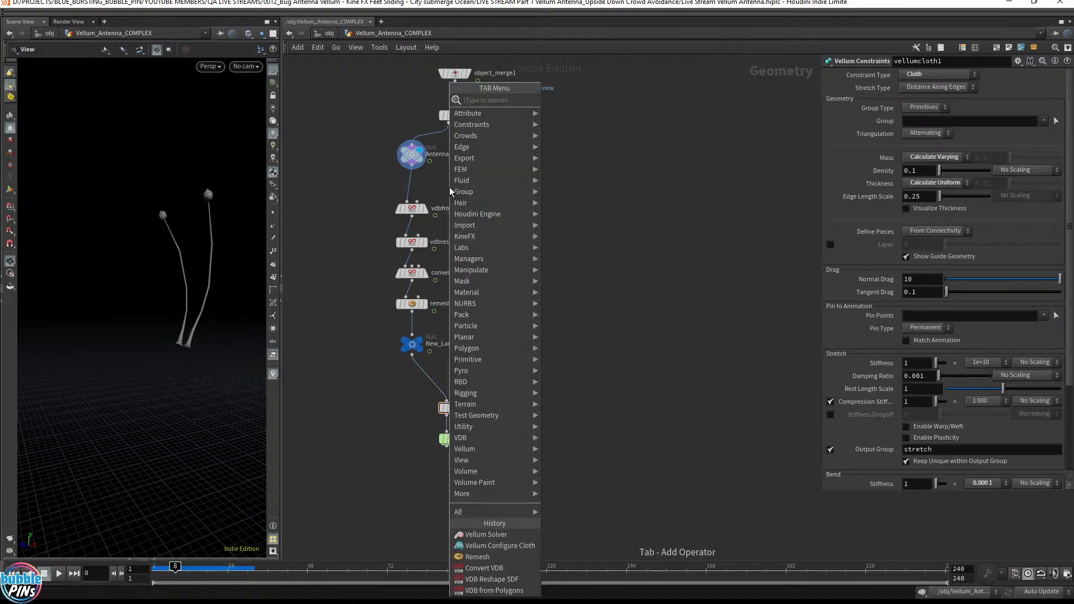
{"action": "type", "text": "time"}
{"action": "key", "text": "Down"}
{"action": "key", "text": "Return"}
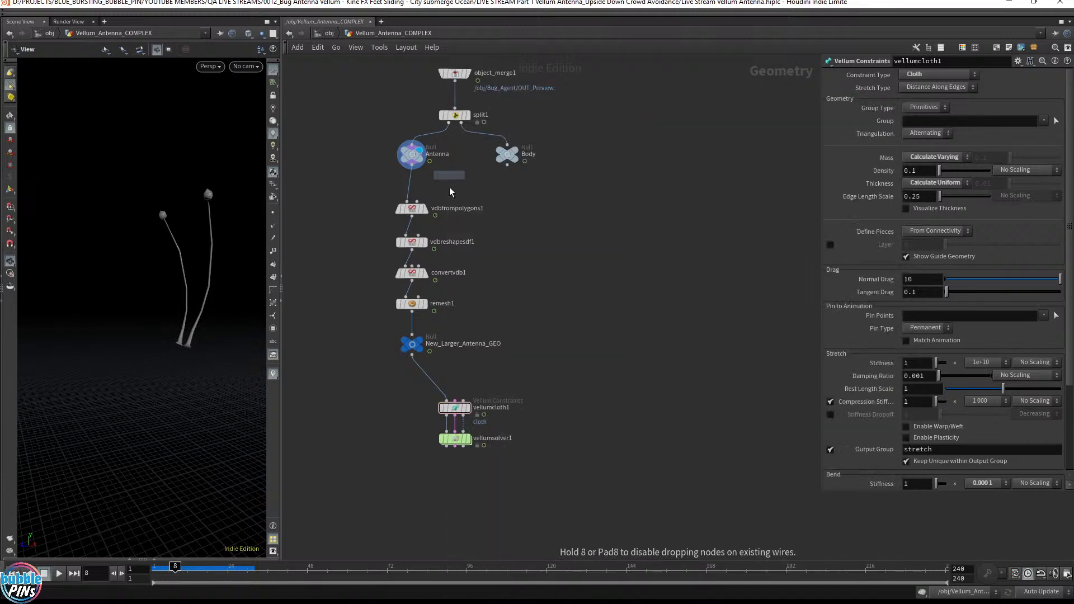
{"action": "left_click", "coordinate": [413, 191]}
{"action": "left_click_drag", "start_coordinate": [414, 192], "coordinate": [410, 193]}
{"action": "left_click", "coordinate": [427, 175]}
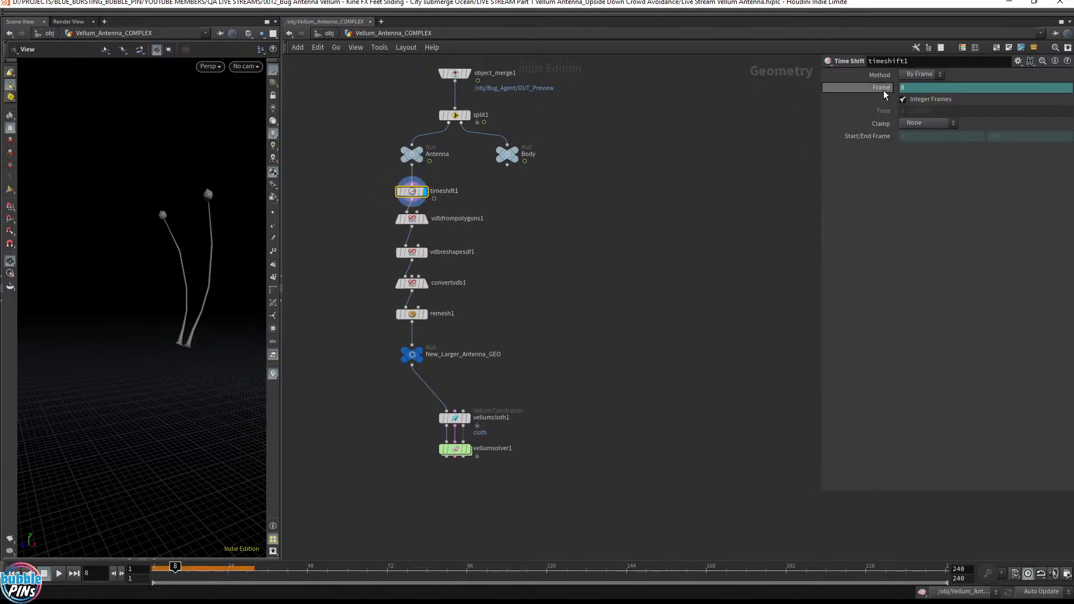
- Delete the channels on the Time Shift node's Frame parameter and set it to a fixed value of 1
{"action": "key", "text": "ctrl+Up"}
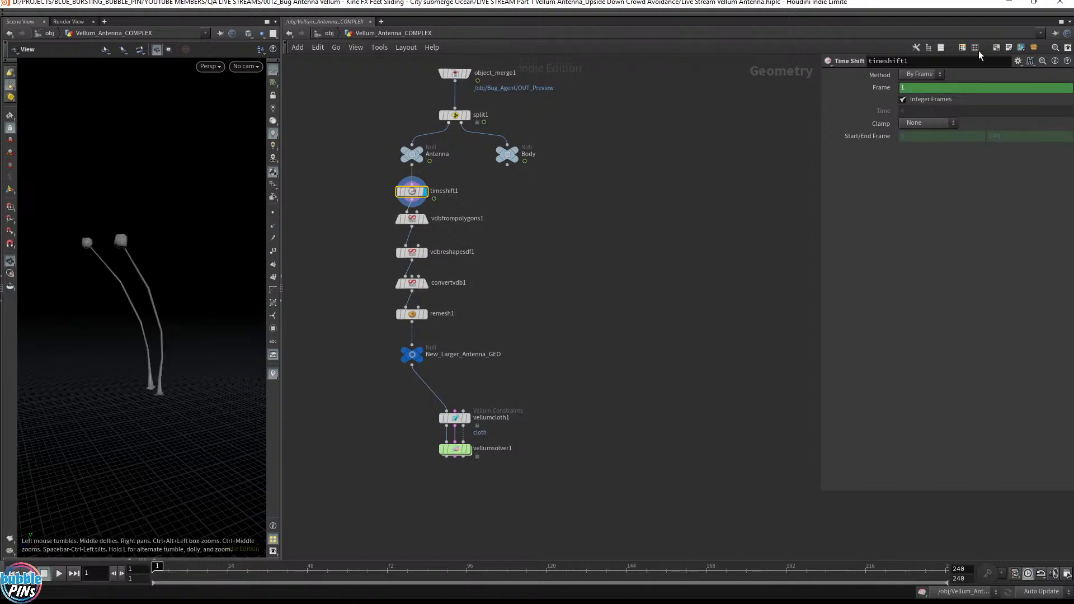
{"action": "right_click", "coordinate": [886, 89]}
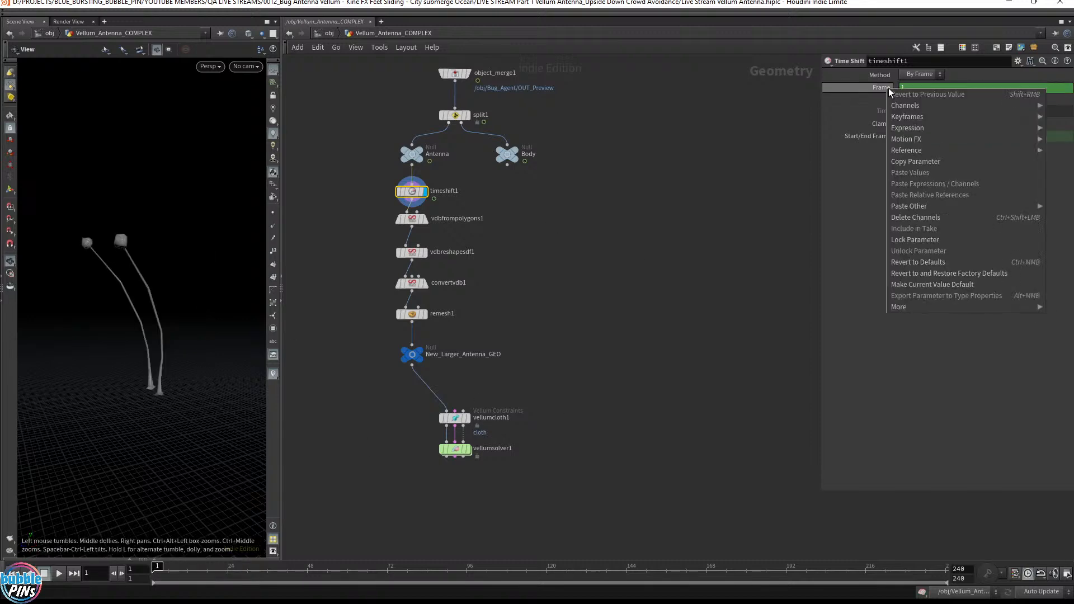
{"action": "left_click", "coordinate": [885, 89]}
{"action": "right_click", "coordinate": [880, 93]}
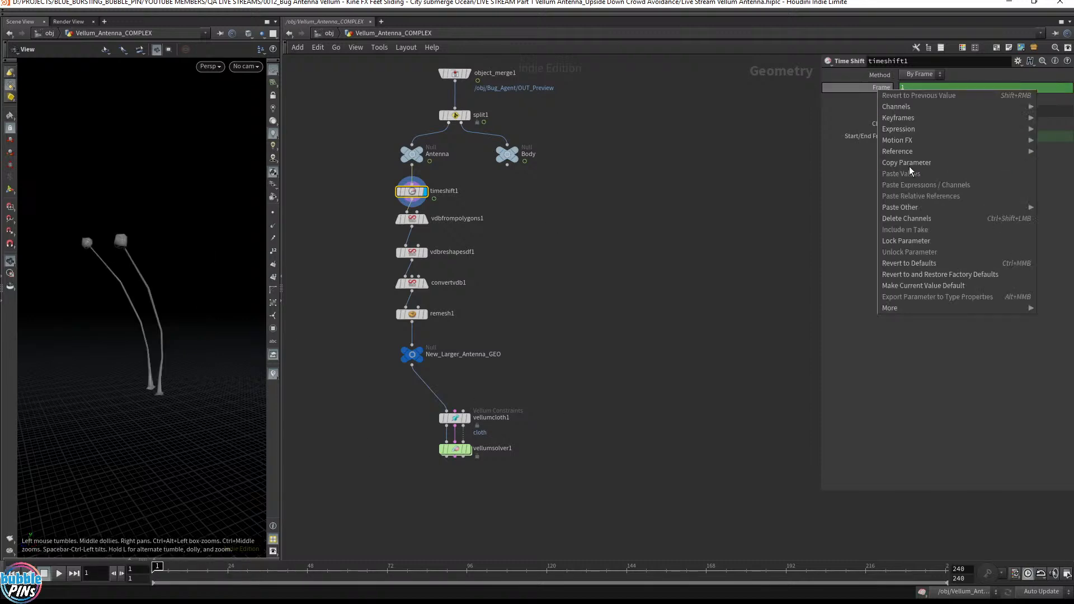
{"action": "left_click", "coordinate": [910, 223]}
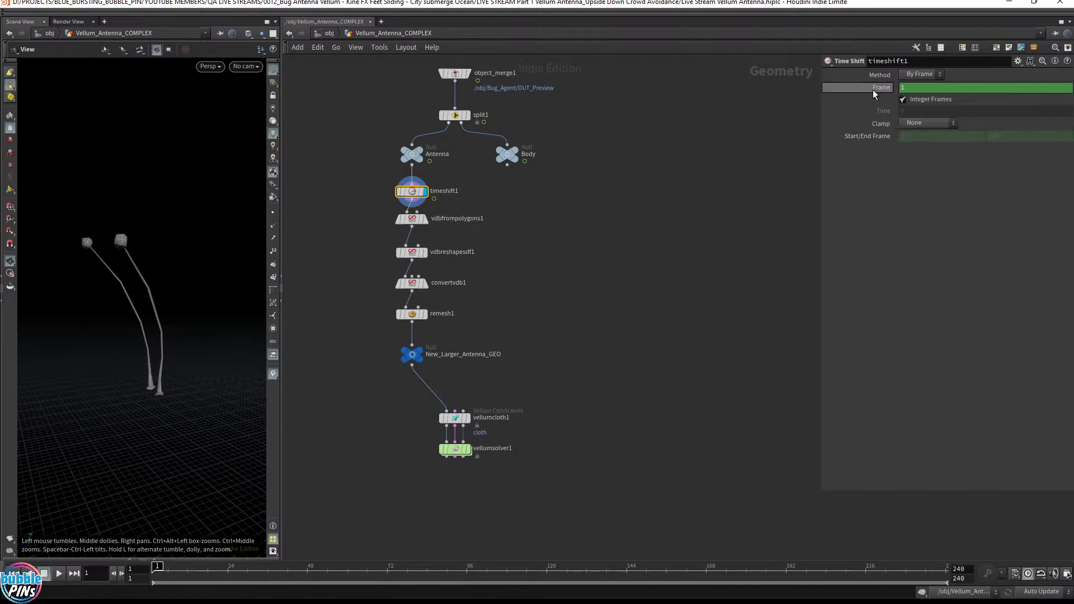
{"action": "left_click_drag", "start_coordinate": [907, 89], "coordinate": [790, 87]}
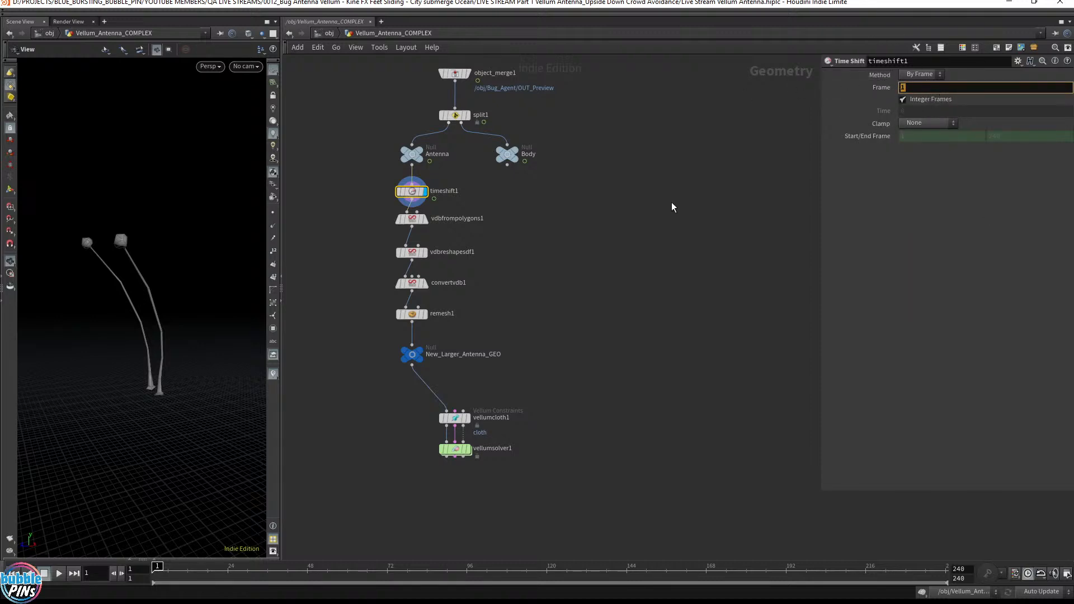
{"action": "type", "text": "1"}
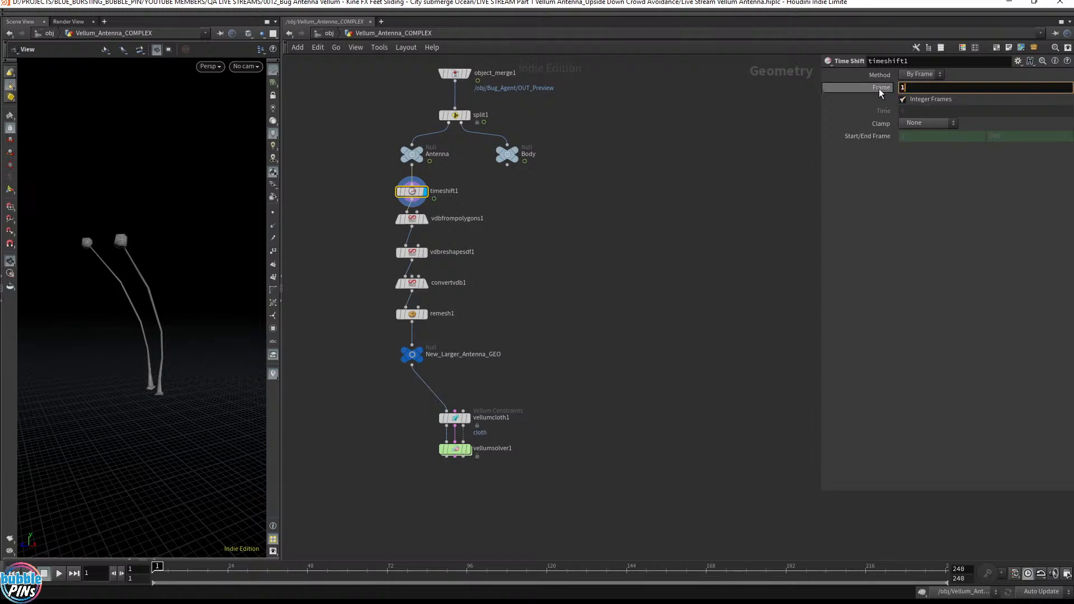
{"action": "right_click", "coordinate": [880, 94]}
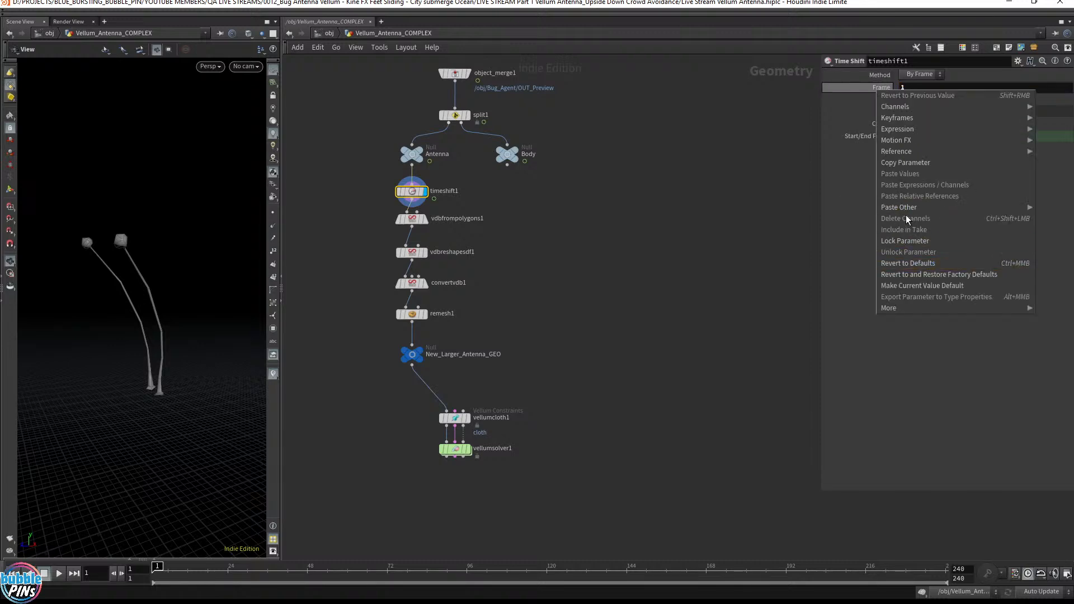
{"action": "left_click", "coordinate": [755, 209]}
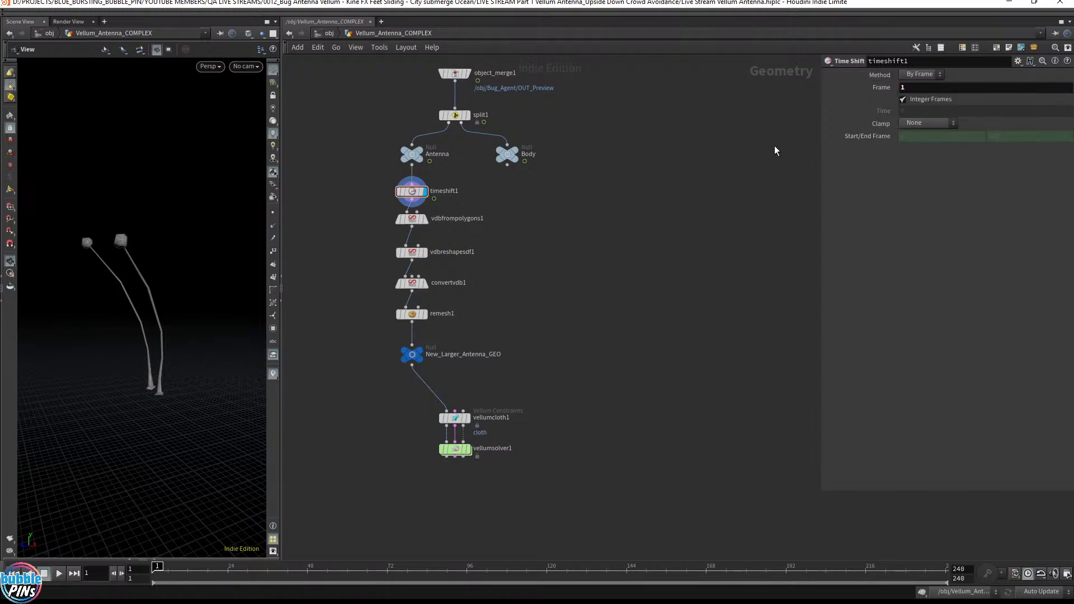
- Play the timeline with New_Larger_Antenna_GEO displayed, return to frame 1 and display vellumcloth1
{"action": "left_click", "coordinate": [420, 353]}
{"action": "left_click", "coordinate": [423, 349]}
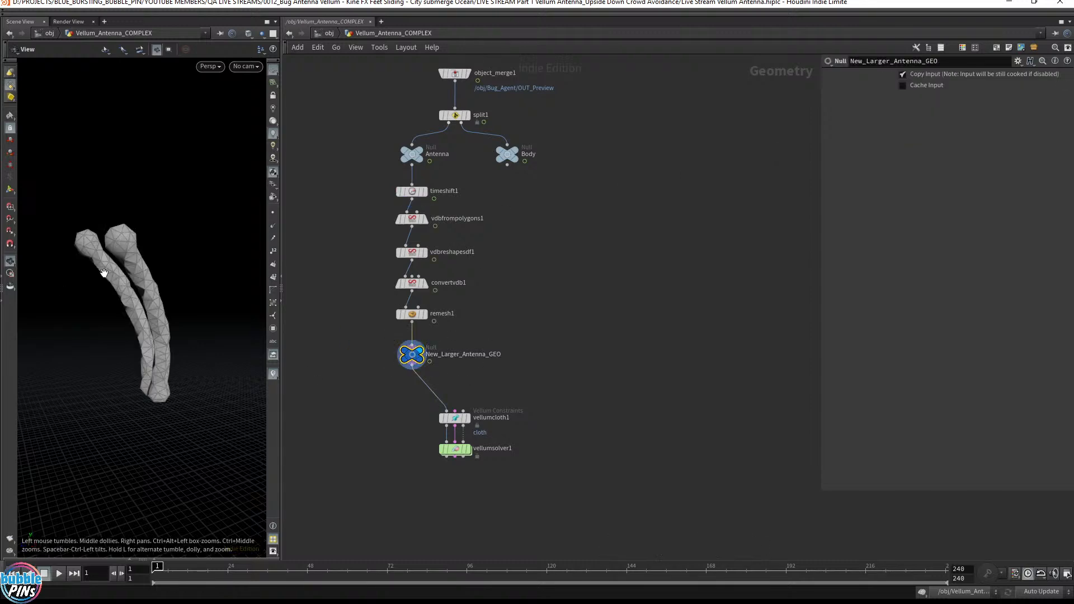
{"action": "key", "text": "Up"}
{"action": "key", "text": "ctrl+Up"}
{"action": "left_click_drag", "start_coordinate": [410, 431], "coordinate": [411, 431]}
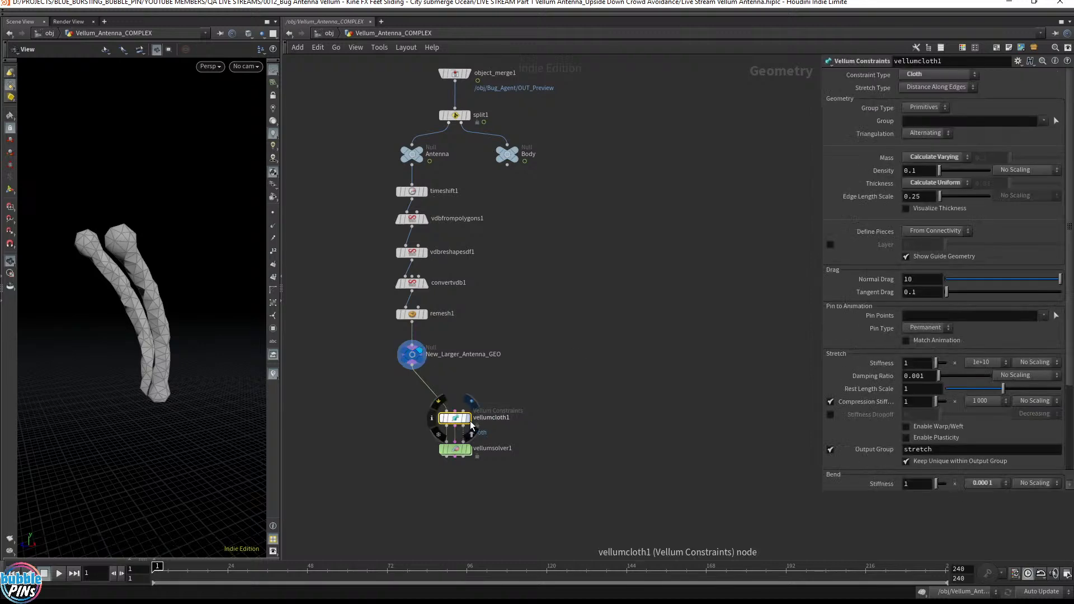
{"action": "left_click", "coordinate": [468, 418]}
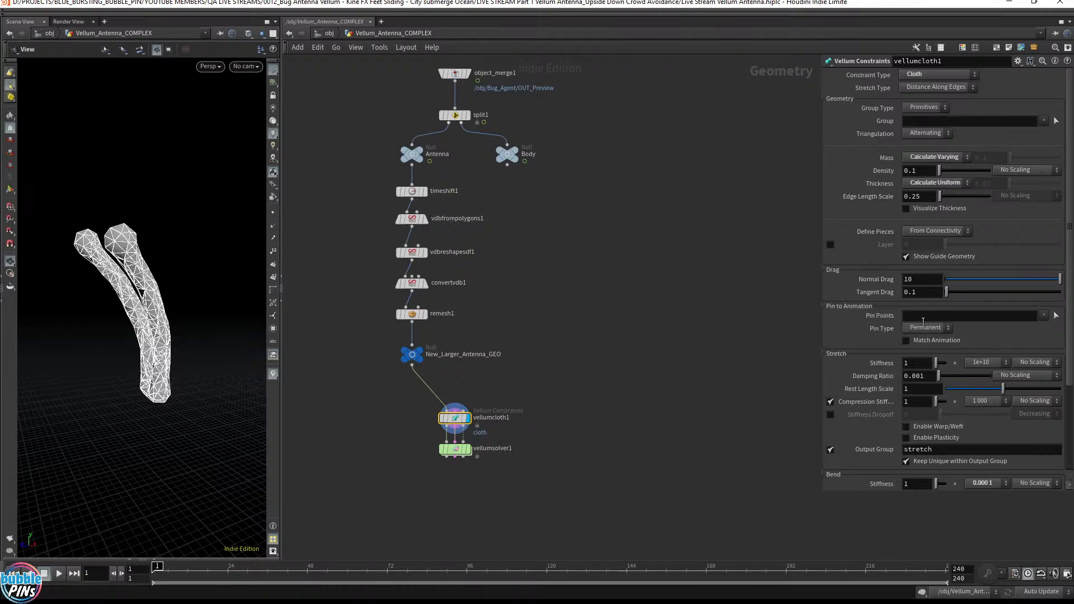
- Add a Point Deform node in the empty space beside the Vellum nodes
{"action": "left_click", "coordinate": [642, 335]}
{"action": "key", "text": "Tab"}
{"action": "type", "text": "point"}
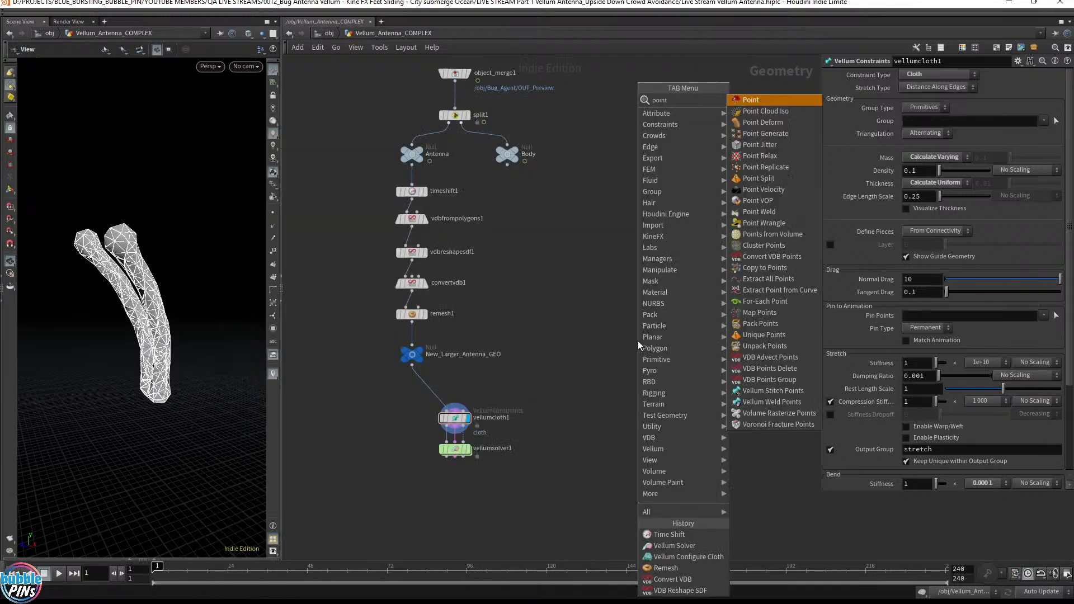
{"action": "type", "text": " de"}
{"action": "key", "text": "Return"}
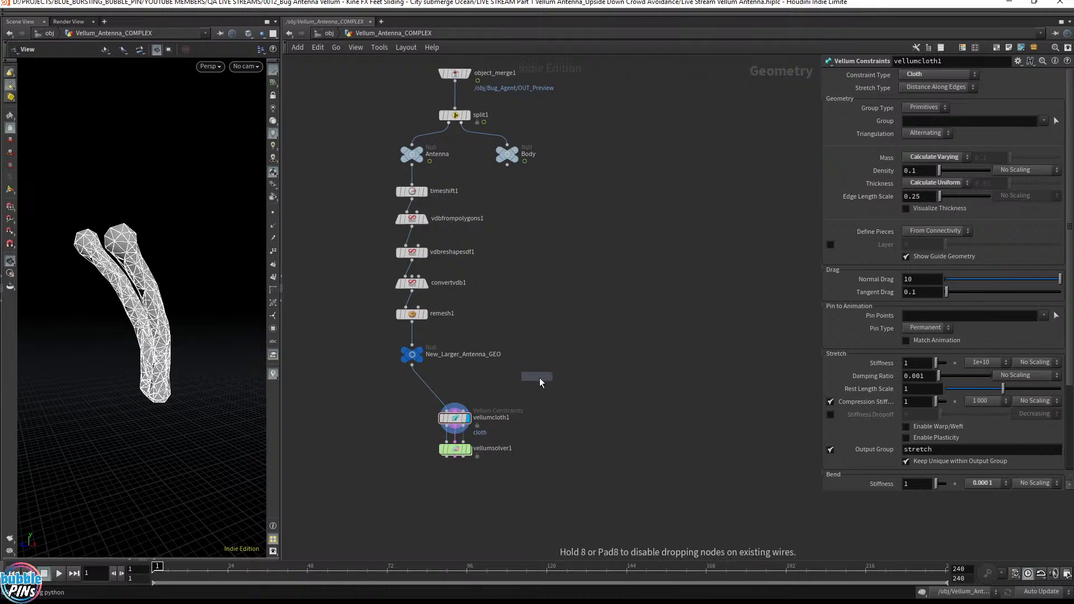
{"action": "left_click", "coordinate": [539, 377]}
- Play the animated Antenna geometry, return to frame 1 and display New_Larger_Antenna_GEO for comparison
{"action": "left_click", "coordinate": [420, 150]}
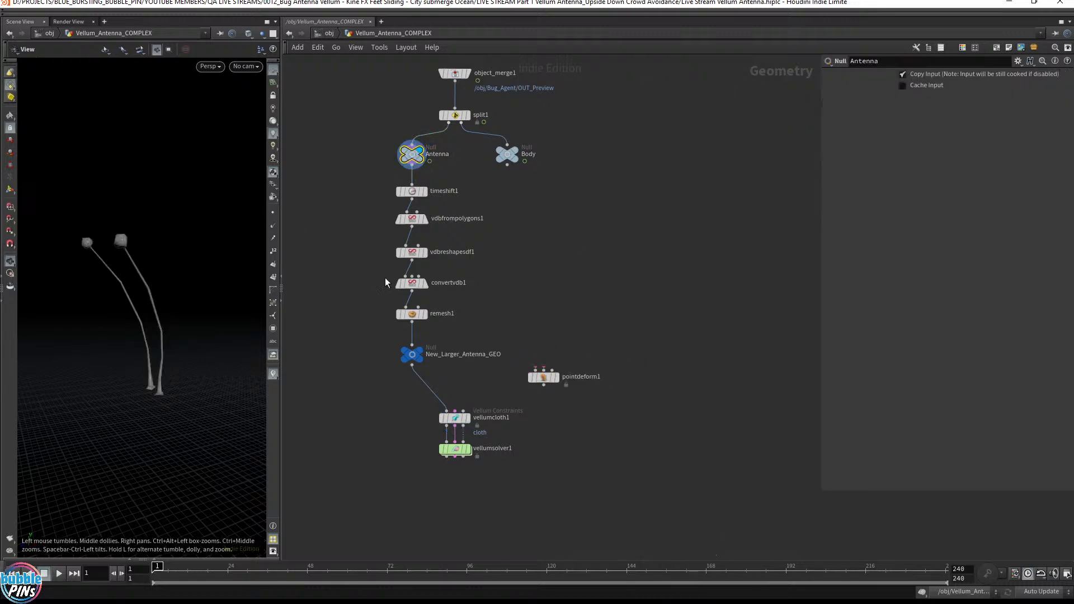
{"action": "key", "text": "Up"}
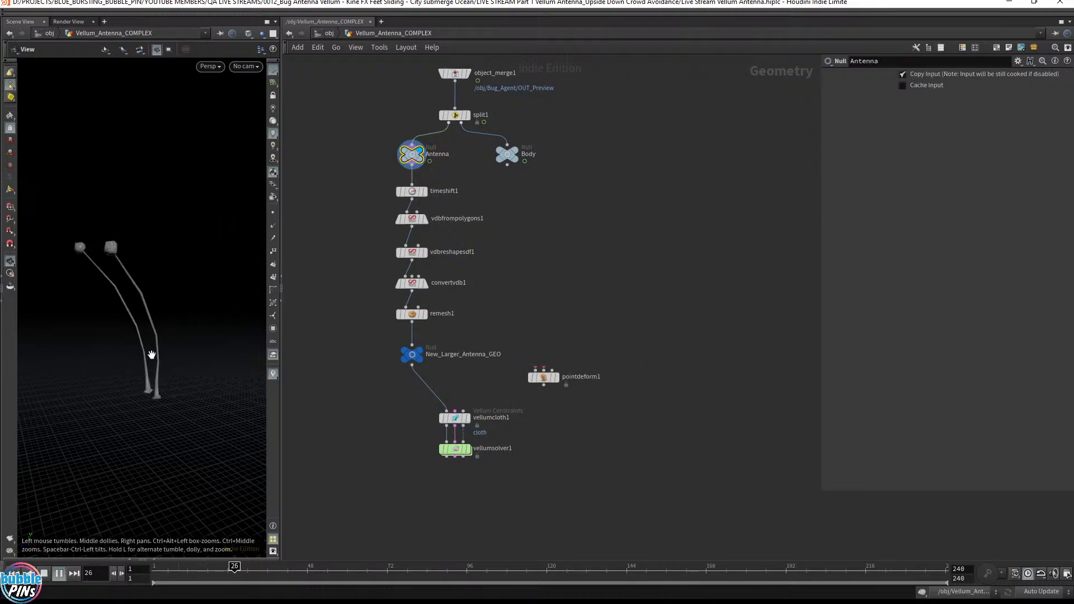
{"action": "key", "text": "ctrl+Up"}
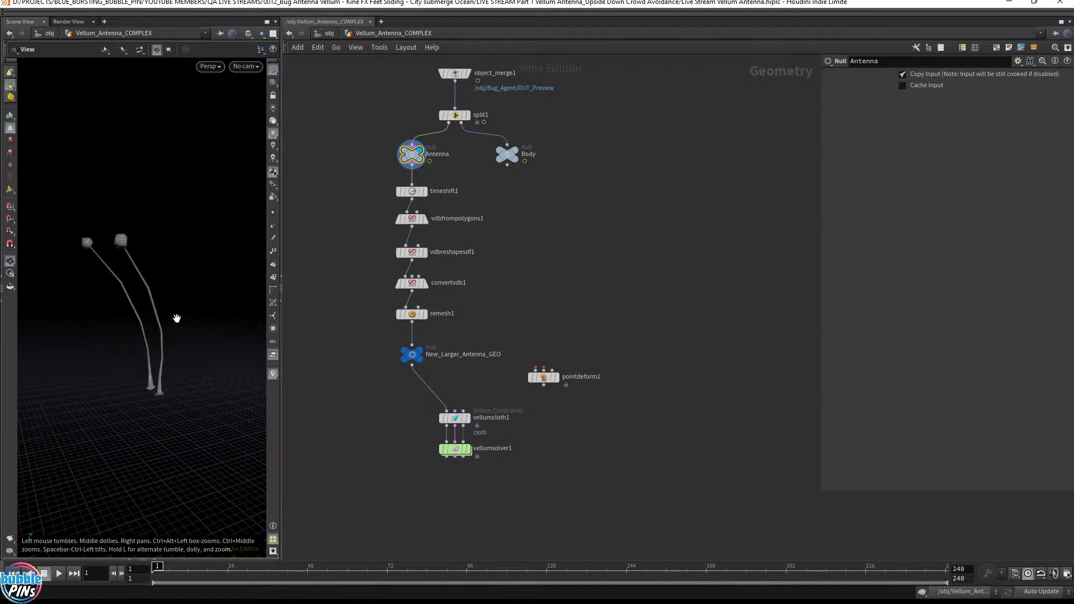
{"action": "left_click", "coordinate": [422, 352]}
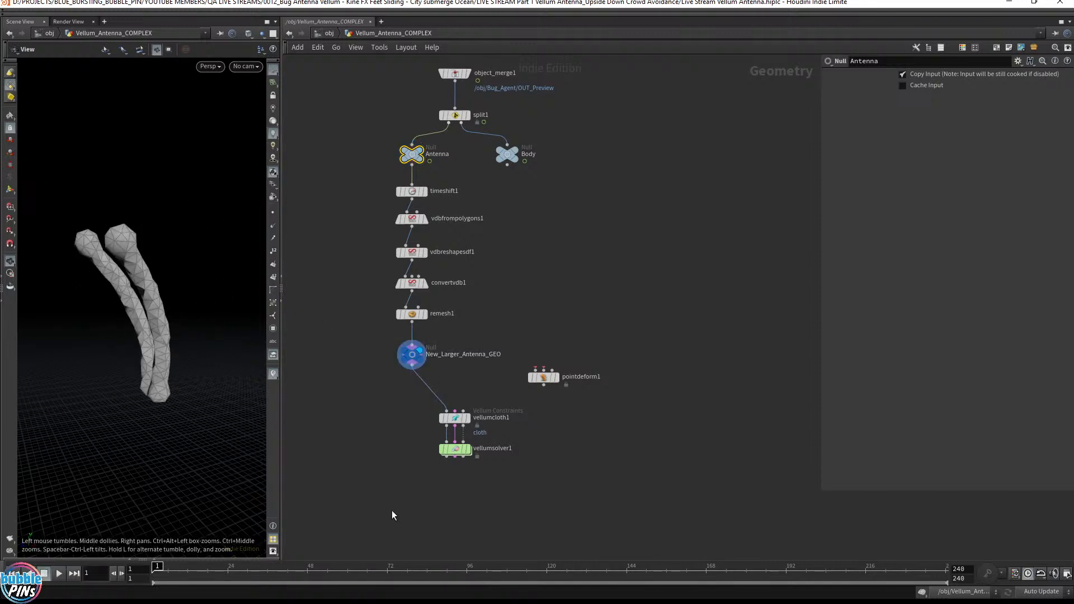
- Move the Vellum cloth and solver nodes down and place pointdeform1 between New_Larger_Antenna_GEO and vellumcloth1
{"action": "left_click", "coordinate": [455, 417]}
{"action": "left_click_drag", "start_coordinate": [455, 417], "coordinate": [455, 488]}
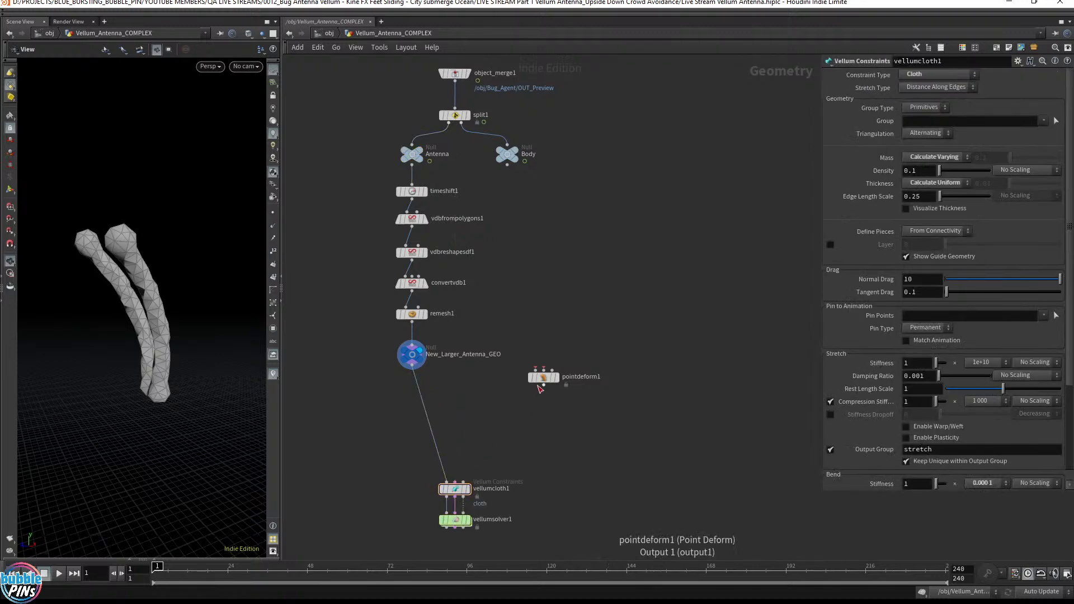
{"action": "left_click_drag", "start_coordinate": [539, 377], "coordinate": [455, 413]}
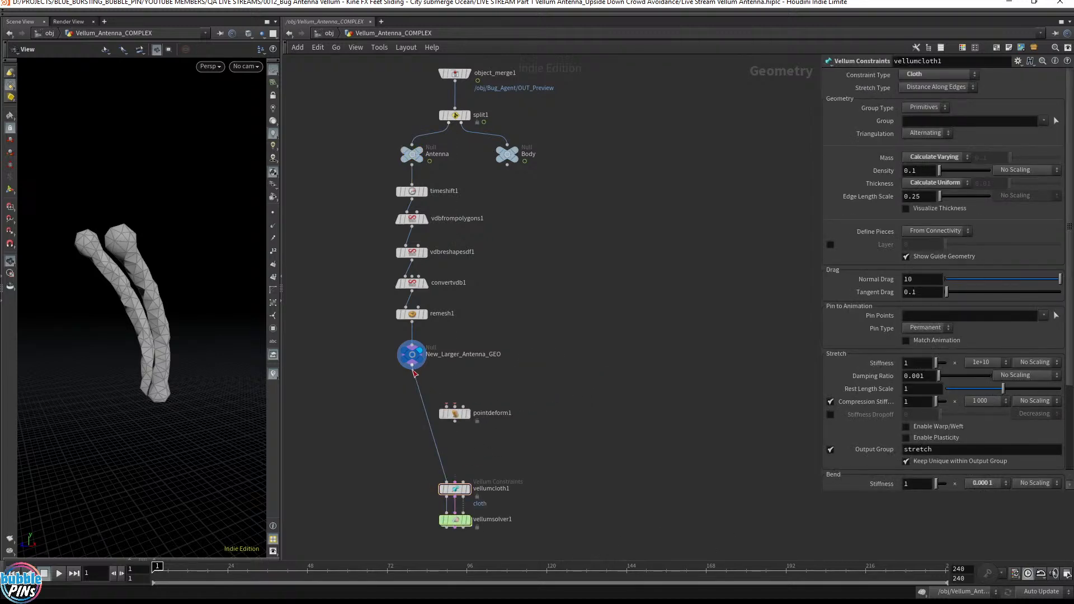
- Connect New_Larger_Antenna_GEO to pointdeform1's first input, then display the timeshift1 node and rename it REST
{"action": "left_click_drag", "start_coordinate": [412, 367], "coordinate": [447, 405]}
{"action": "mouse_move", "coordinate": [413, 199]}
{"action": "left_click", "coordinate": [425, 192]}
{"action": "double_click", "coordinate": [443, 191]}
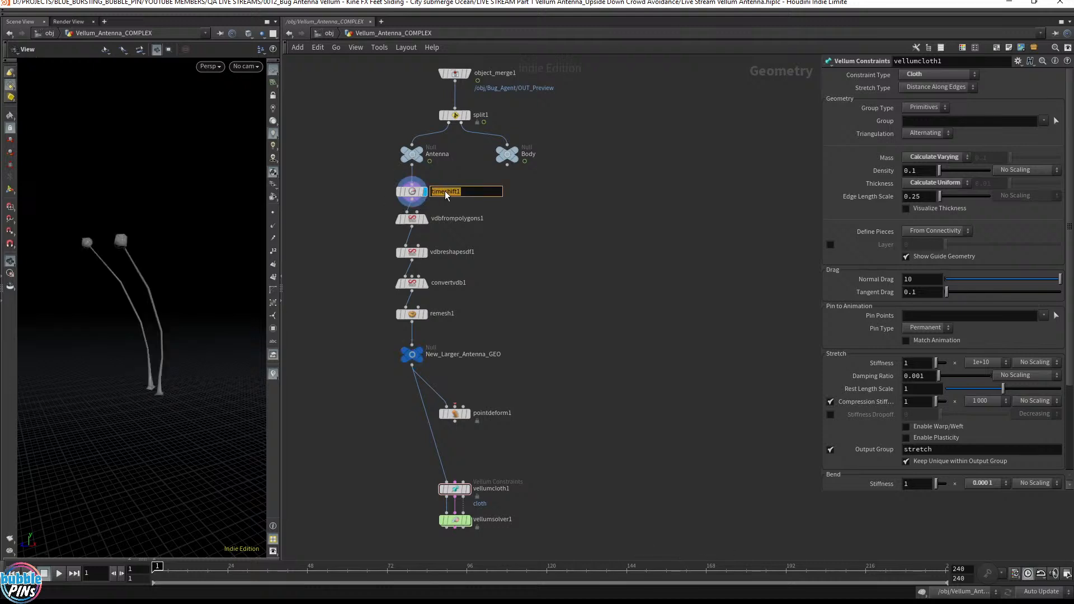
{"action": "type", "text": "REST"}
{"action": "key", "text": "Return"}
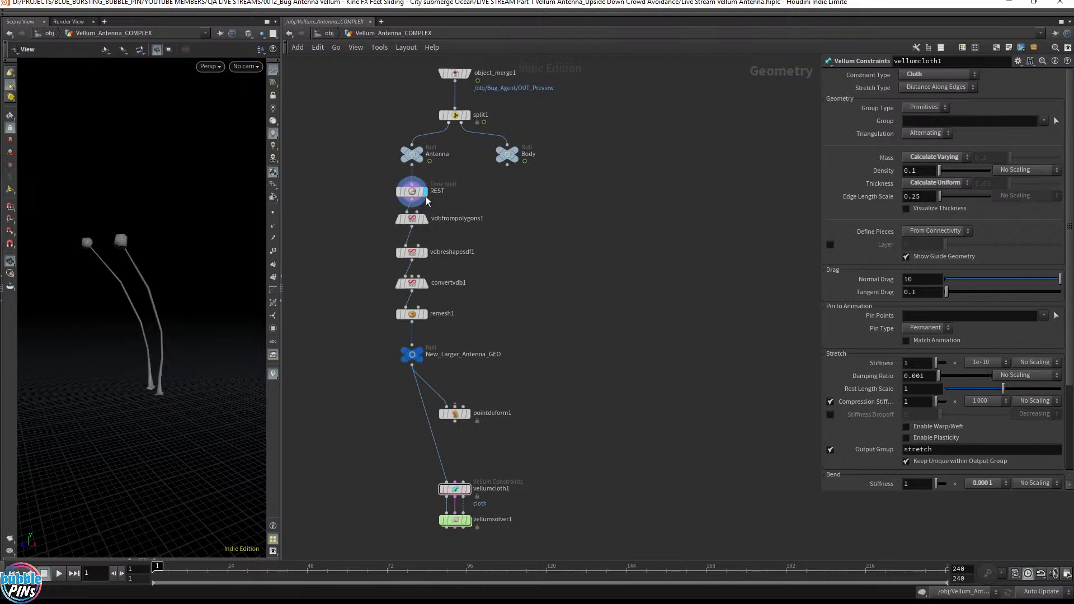
- Connect REST to pointdeform1's second input and tidy the layout, offsetting the VDB branch, placing pointdeform1 below REST and removing the wire dot
{"action": "left_click_drag", "start_coordinate": [417, 206], "coordinate": [453, 406]}
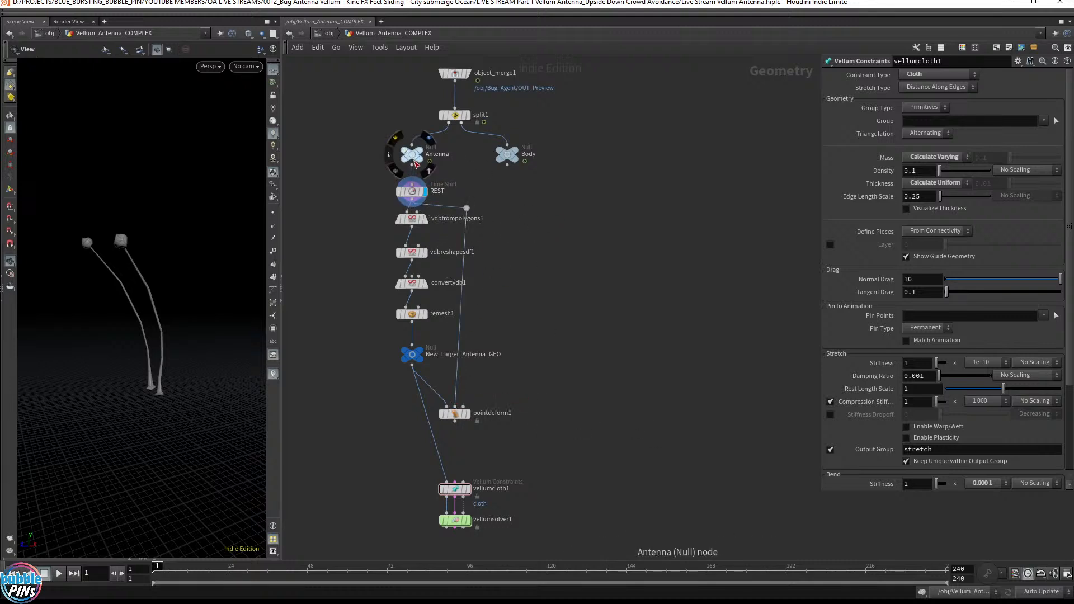
{"action": "scroll", "coordinate": [688, 305], "scroll_direction": "down", "scroll_amount": 2}
{"action": "scroll", "coordinate": [688, 305], "scroll_direction": "down", "scroll_amount": 1}
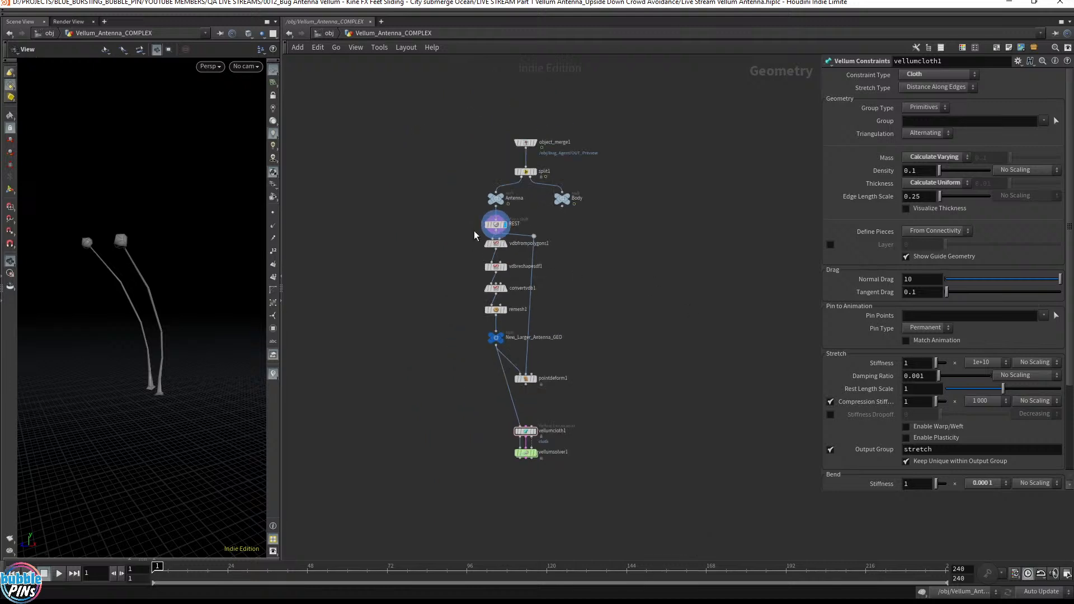
{"action": "left_click_drag", "start_coordinate": [463, 225], "coordinate": [603, 478]}
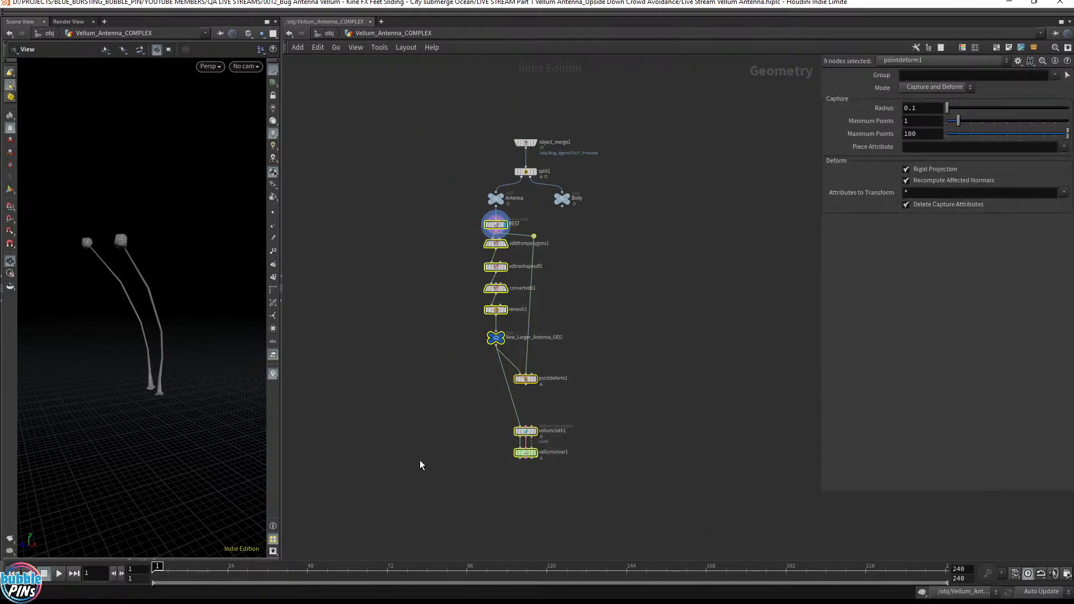
{"action": "left_click_drag", "start_coordinate": [421, 465], "coordinate": [633, 241]}
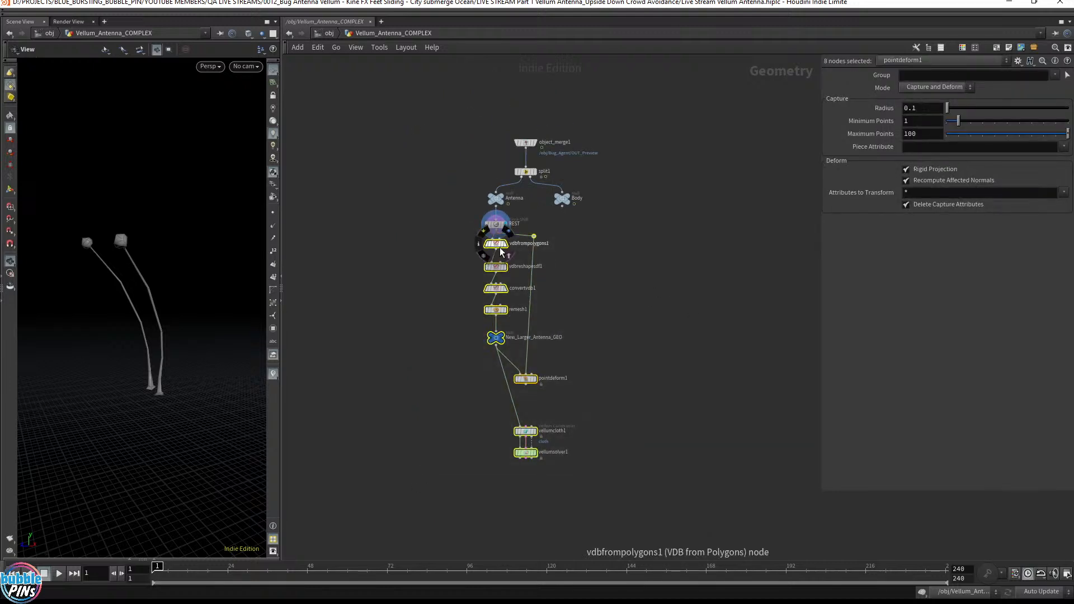
{"action": "left_click_drag", "start_coordinate": [502, 253], "coordinate": [383, 280]}
{"action": "left_click", "coordinate": [413, 408]}
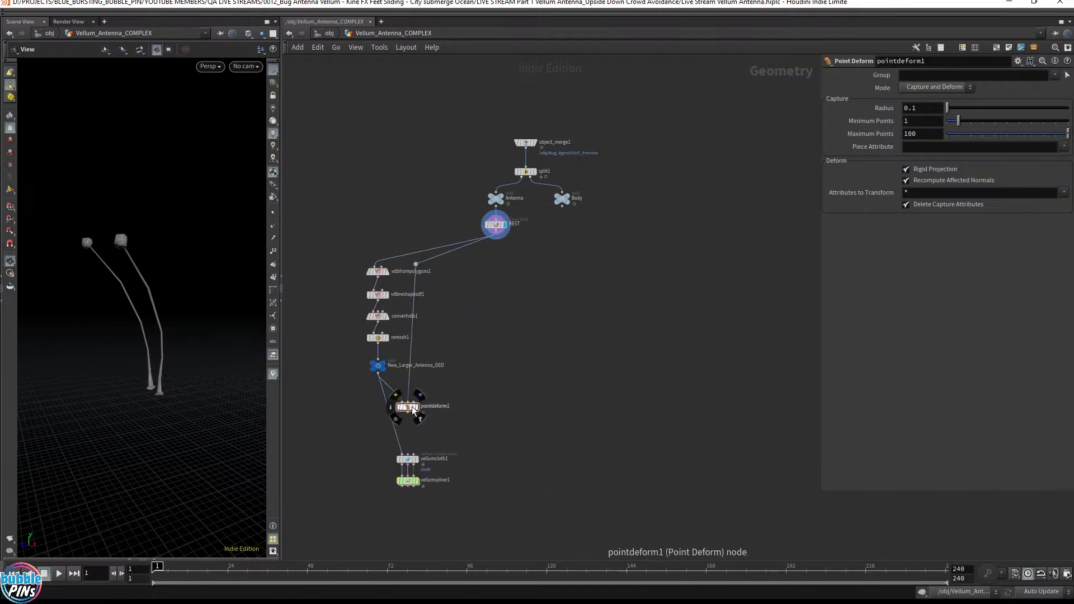
{"action": "left_click_drag", "start_coordinate": [414, 410], "coordinate": [503, 398]}
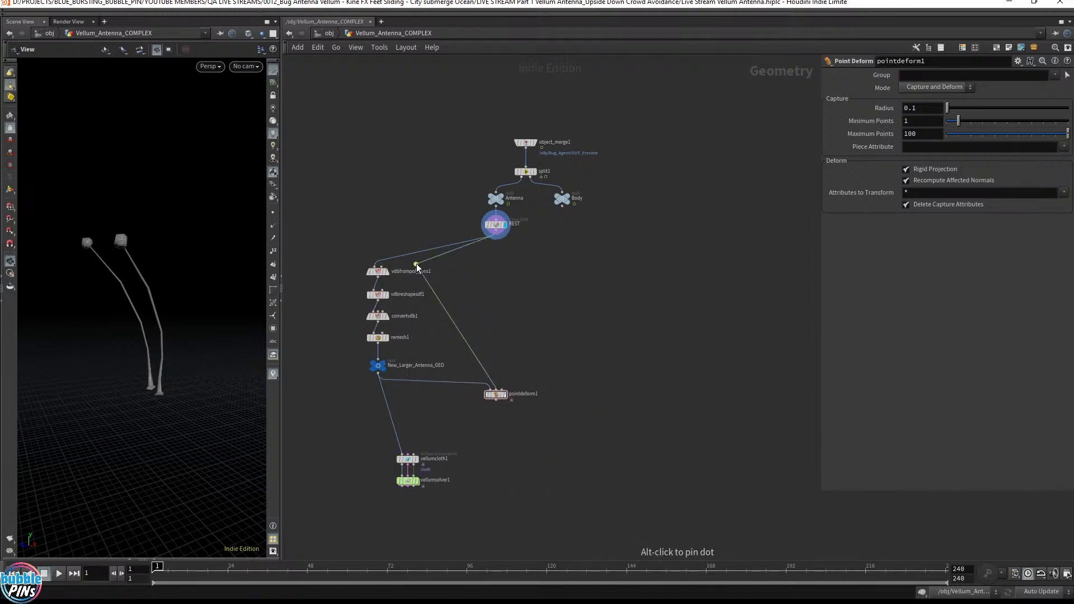
{"action": "key", "text": "Delete"}
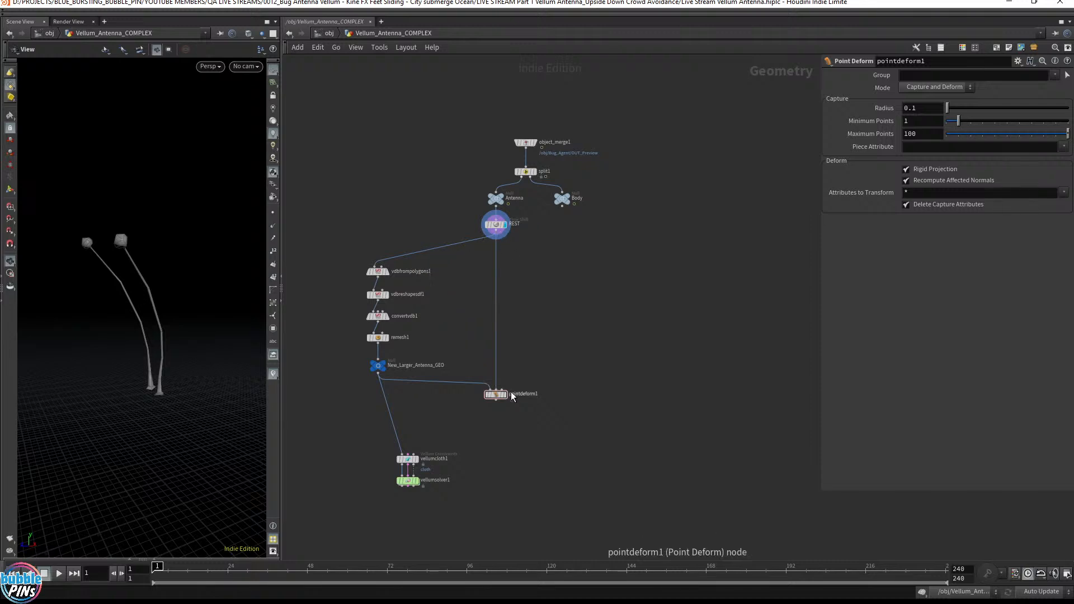
- Compare pointdeform1, Antenna and REST in the viewport, play REST, return to frame 1 and display New_Larger_Antenna_GEO
{"action": "scroll", "coordinate": [510, 397], "scroll_direction": "up", "scroll_amount": 2}
{"action": "middle_click_drag", "start_coordinate": [580, 330], "coordinate": [586, 344]}
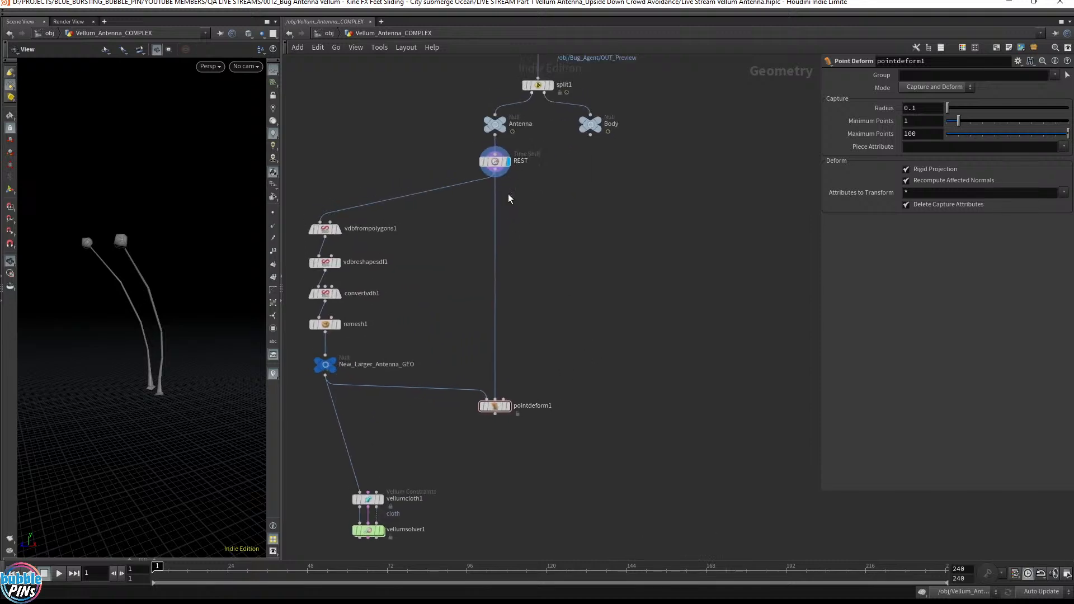
{"action": "left_click", "coordinate": [510, 397]}
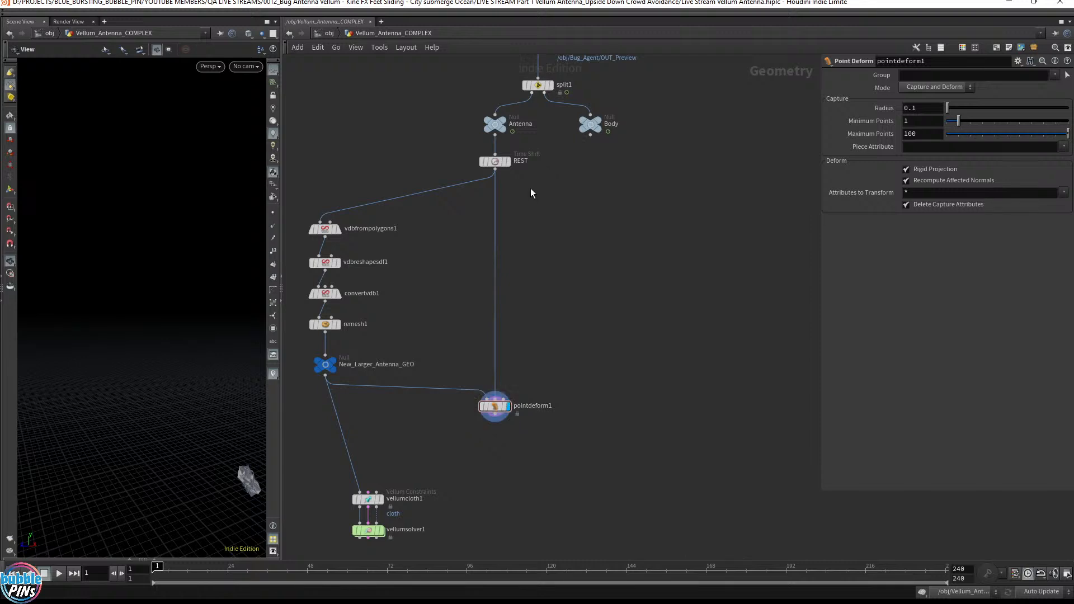
{"action": "left_click", "coordinate": [505, 123]}
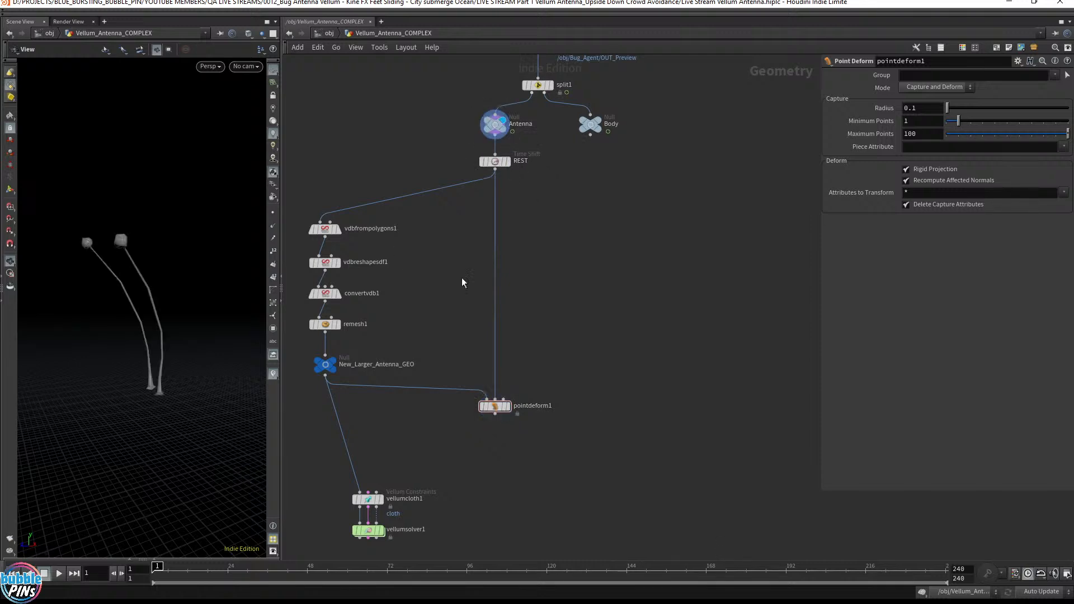
{"action": "key", "text": "Up"}
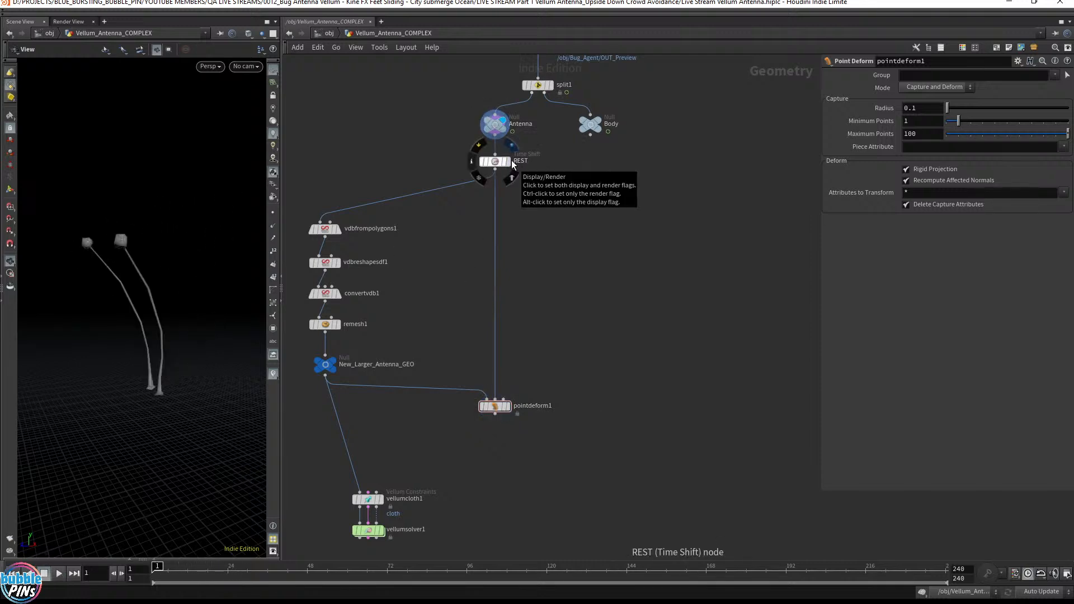
{"action": "left_click", "coordinate": [507, 161]}
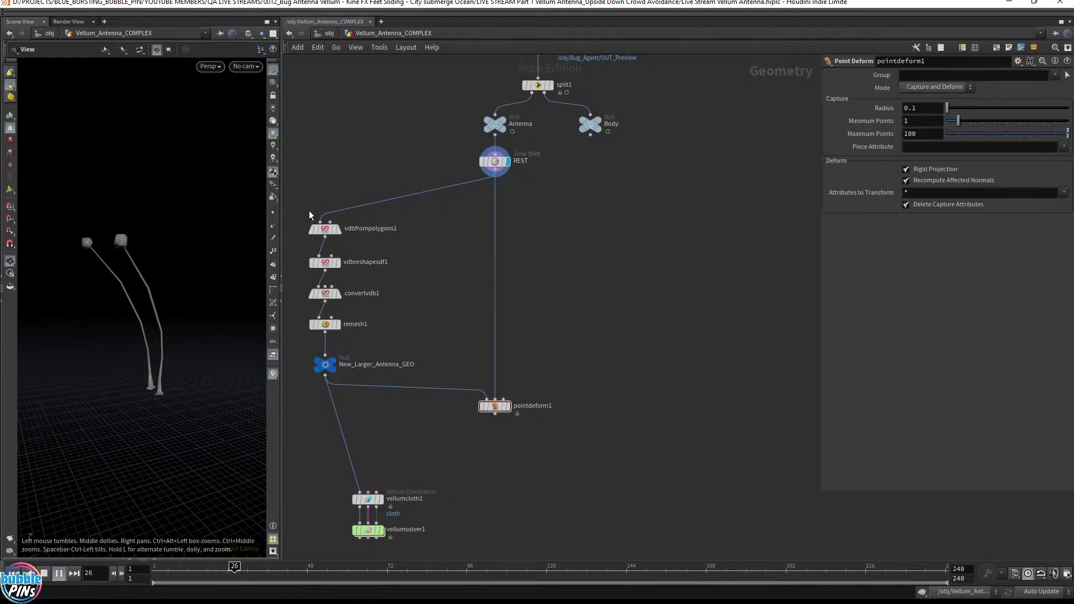
{"action": "key", "text": "ctrl+Up"}
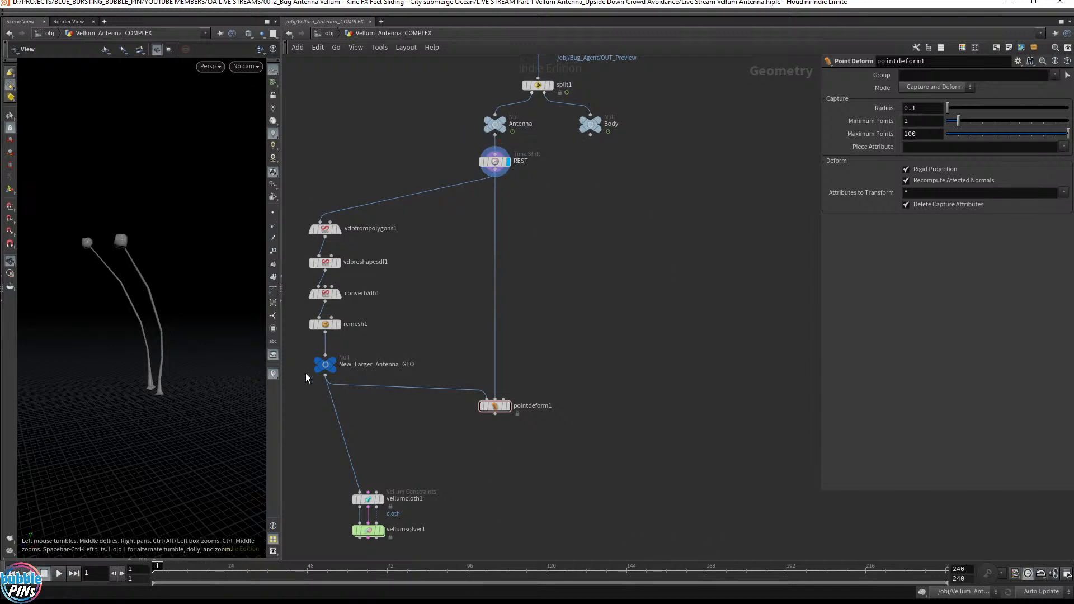
{"action": "left_click", "coordinate": [333, 362]}
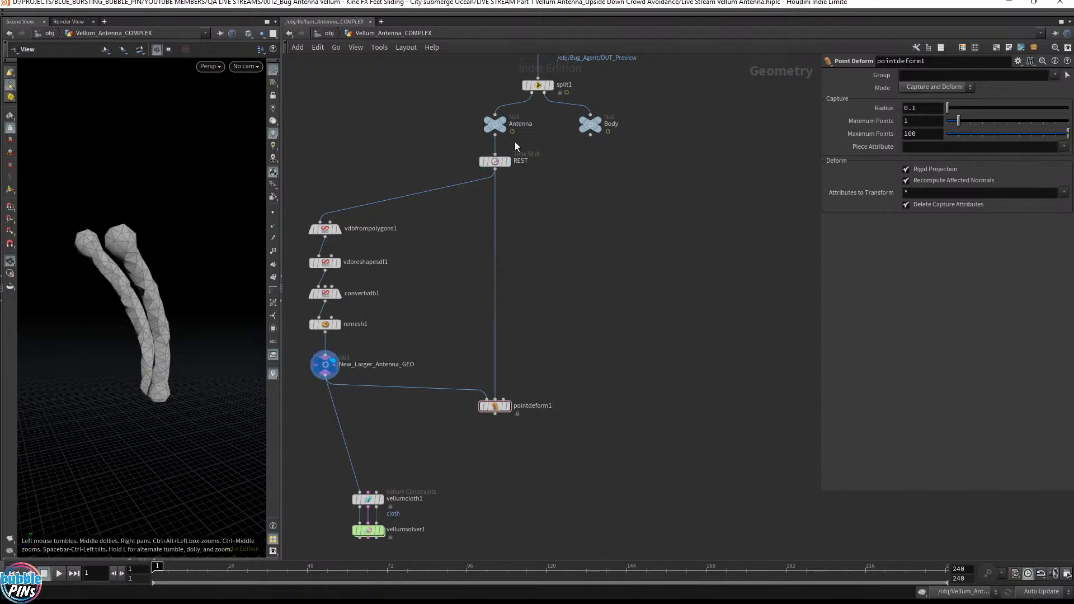
- Connect the animated Antenna null to pointdeform1's third input through a dot, and play the displayed pointdeform1 before returning to frame 1
{"action": "left_click", "coordinate": [496, 134]}
{"action": "left_click", "coordinate": [552, 210], "text": "alt"}
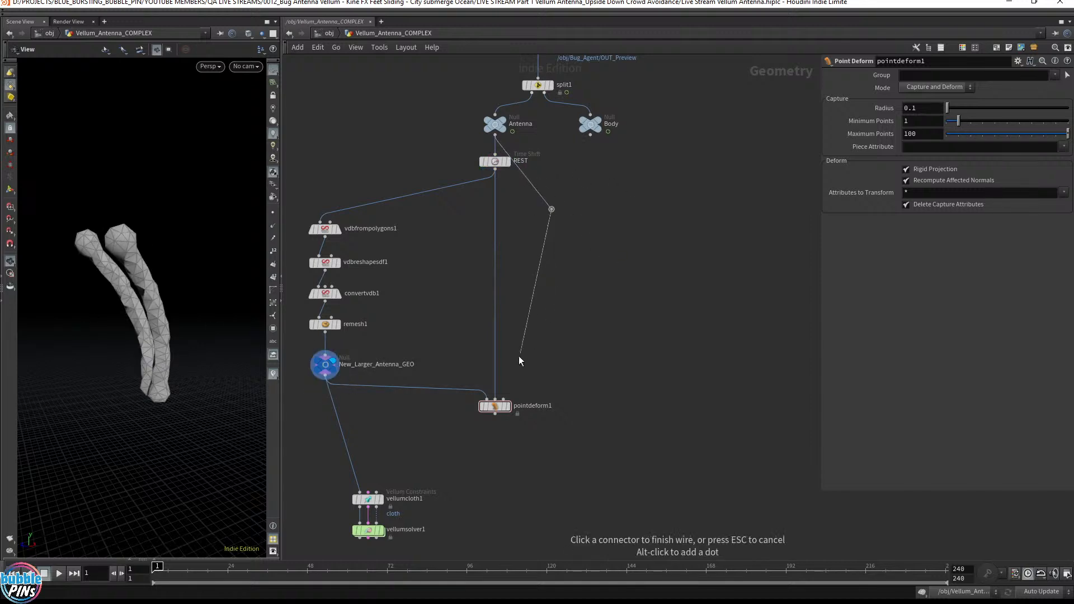
{"action": "left_click", "coordinate": [506, 399]}
{"action": "left_click", "coordinate": [500, 408]}
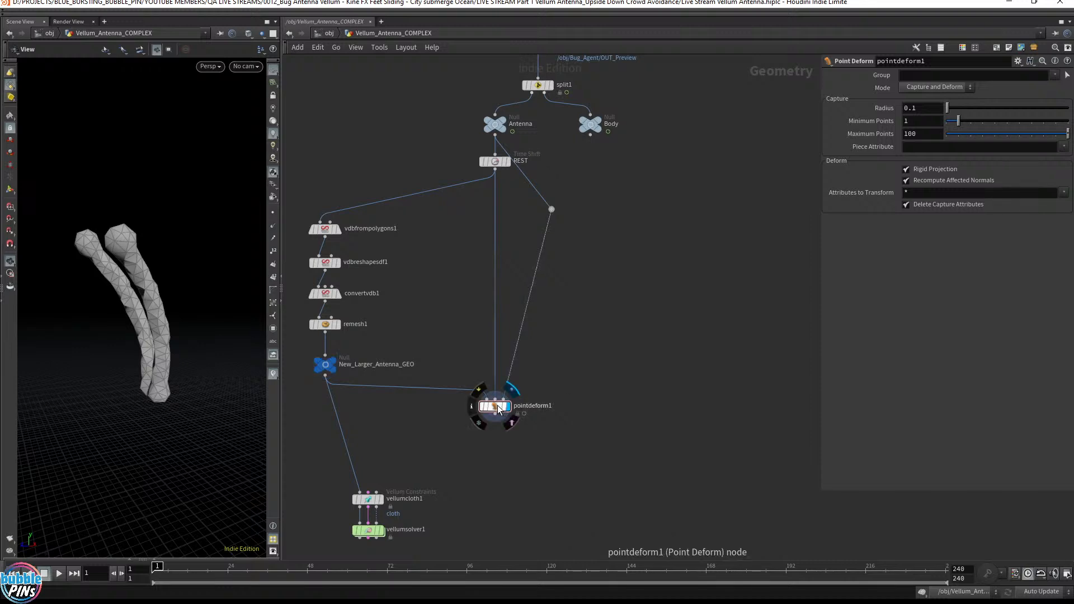
{"action": "key", "text": "Up"}
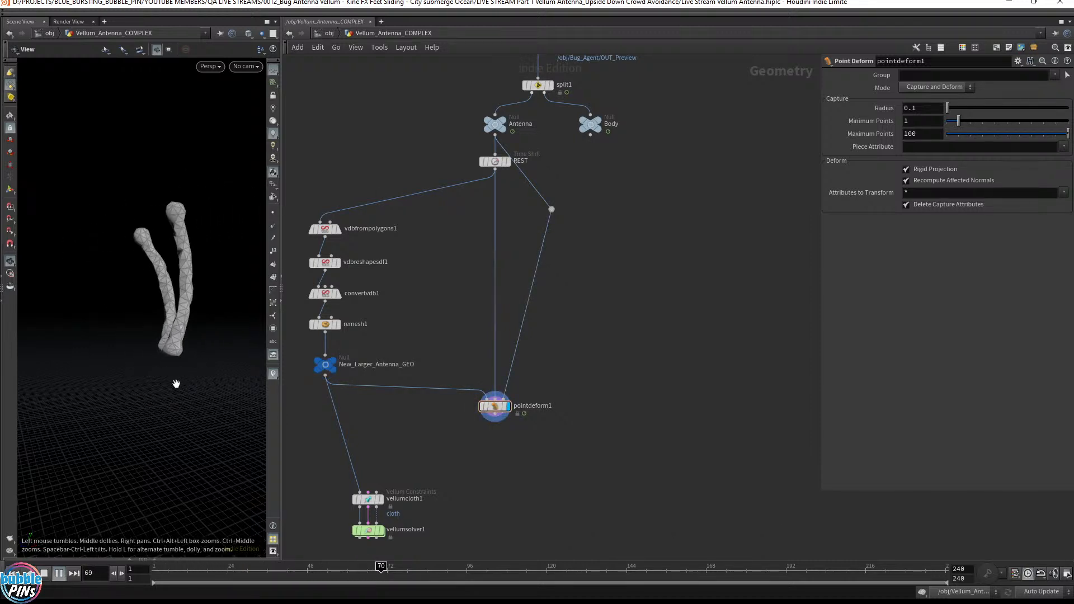
{"action": "key", "text": "ctrl+Up"}
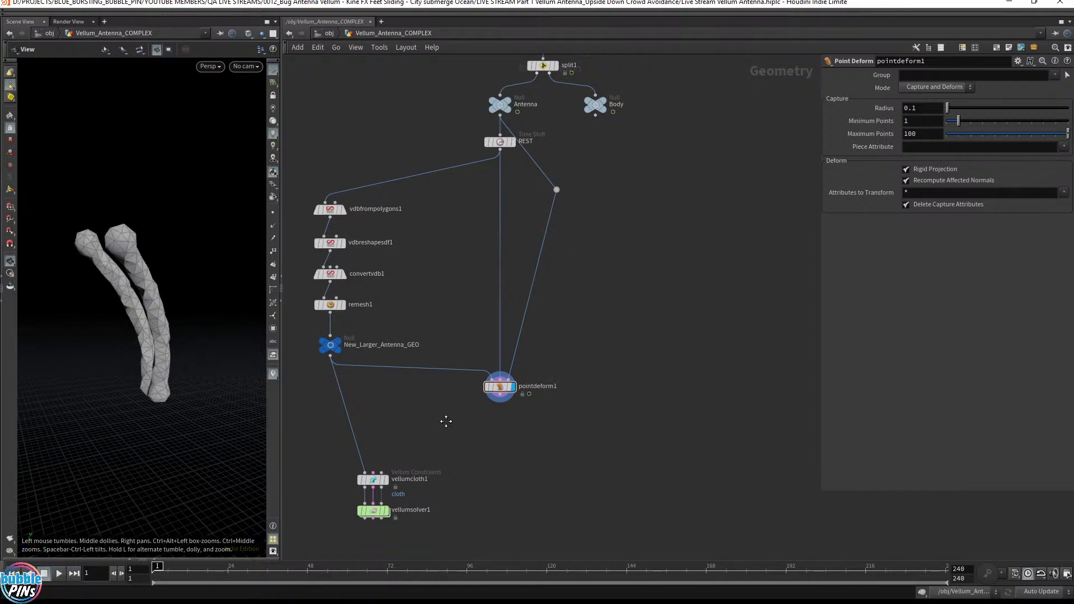
- Move vellumcloth1 and vellumsolver1 below pointdeform1 and feed vellumcloth1's first input from pointdeform1 instead of New_Larger_Antenna_GEO
{"action": "middle_click_drag", "start_coordinate": [438, 455], "coordinate": [450, 414]}
{"action": "left_click", "coordinate": [378, 465]}
{"action": "left_click_drag", "start_coordinate": [379, 468], "coordinate": [506, 429]}
{"action": "left_click", "coordinate": [492, 418]}
{"action": "left_click", "coordinate": [490, 419]}
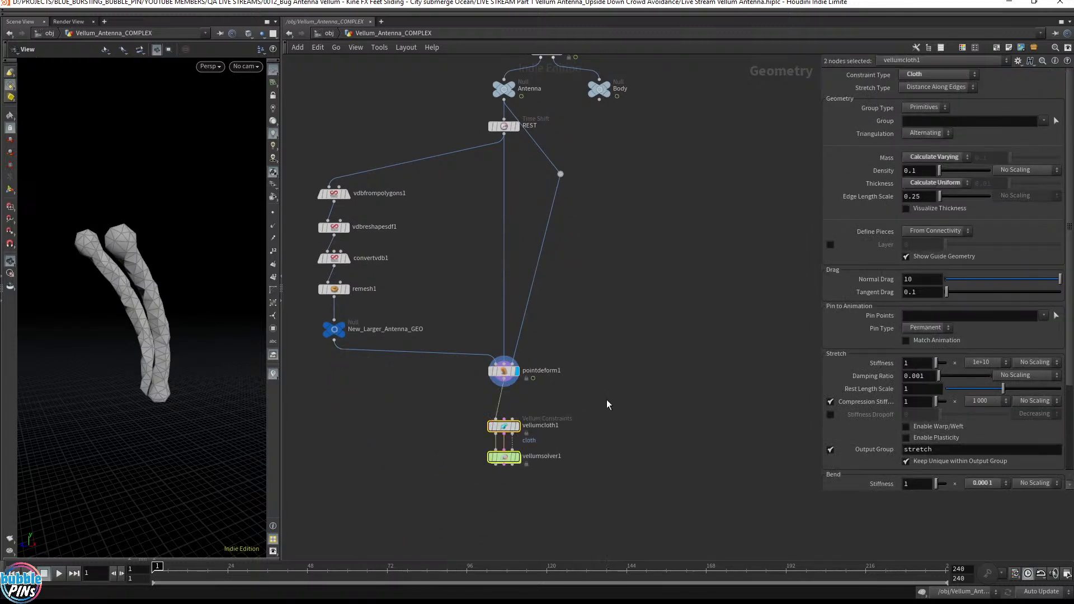
{"action": "left_click", "coordinate": [504, 426]}
{"action": "left_click", "coordinate": [517, 427]}
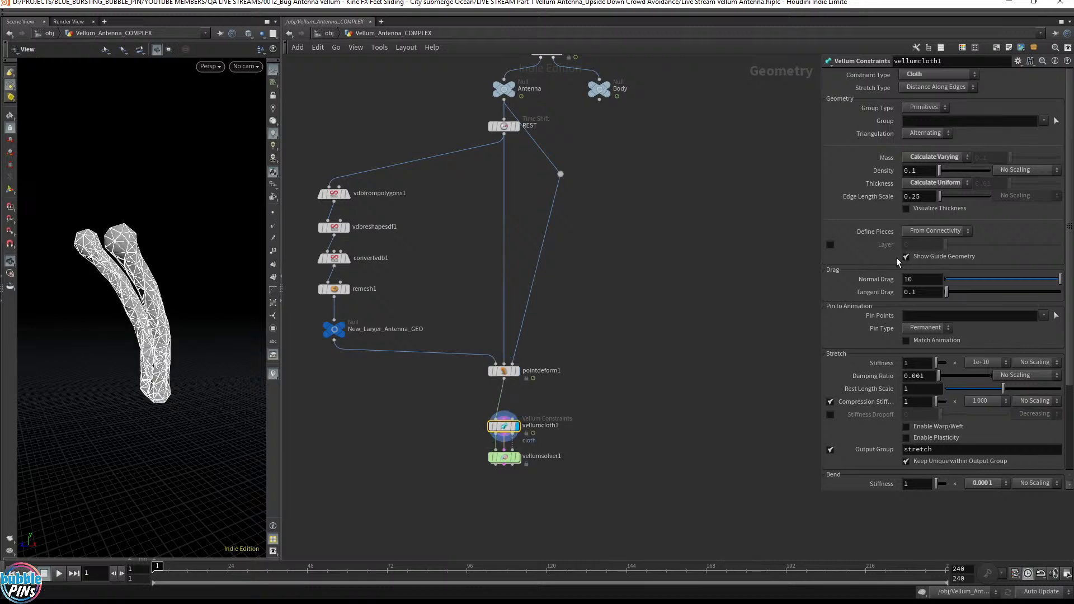
{"action": "left_click", "coordinate": [1056, 316]}
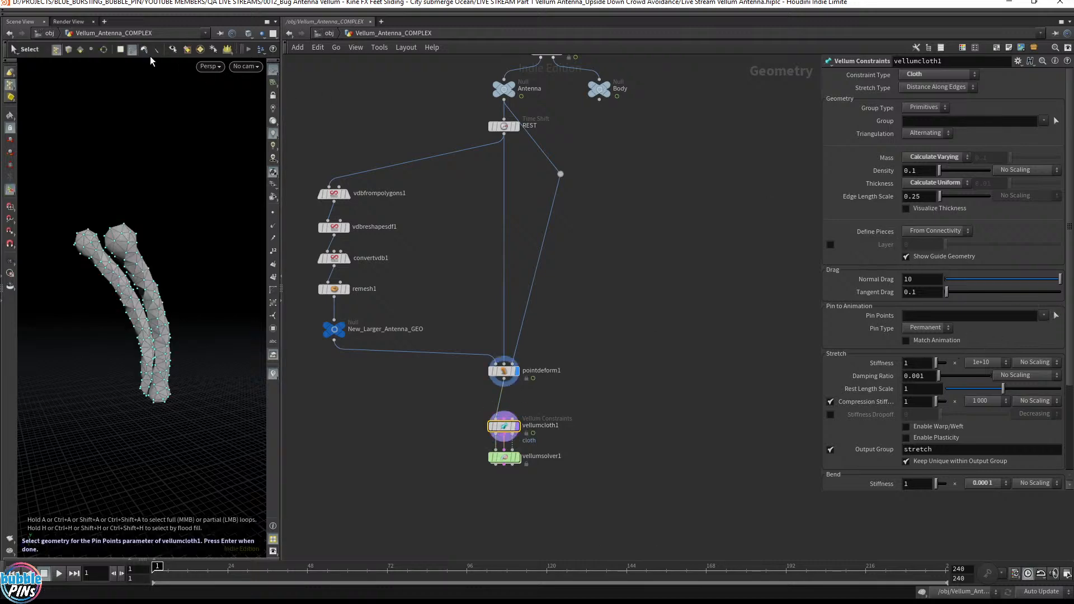
{"action": "left_click_drag", "start_coordinate": [121, 284], "coordinate": [175, 285], "text": "alt"}
{"action": "right_click_drag", "start_coordinate": [174, 286], "coordinate": [176, 230], "text": "alt"}
{"action": "left_click_drag", "start_coordinate": [176, 230], "coordinate": [106, 326], "text": "alt"}
{"action": "middle_click_drag", "start_coordinate": [105, 326], "coordinate": [222, 338], "text": "alt"}
{"action": "mouse_move", "coordinate": [222, 338]}
{"action": "left_mouse_down", "text": "alt"}
{"action": "mouse_move", "coordinate": [75, 323]}
{"action": "mouse_move", "coordinate": [82, 306]}
{"action": "mouse_move", "coordinate": [148, 334]}
{"action": "mouse_move", "coordinate": [178, 326]}
{"action": "mouse_move", "coordinate": [176, 360]}
{"action": "left_mouse_up", "text": "alt"}
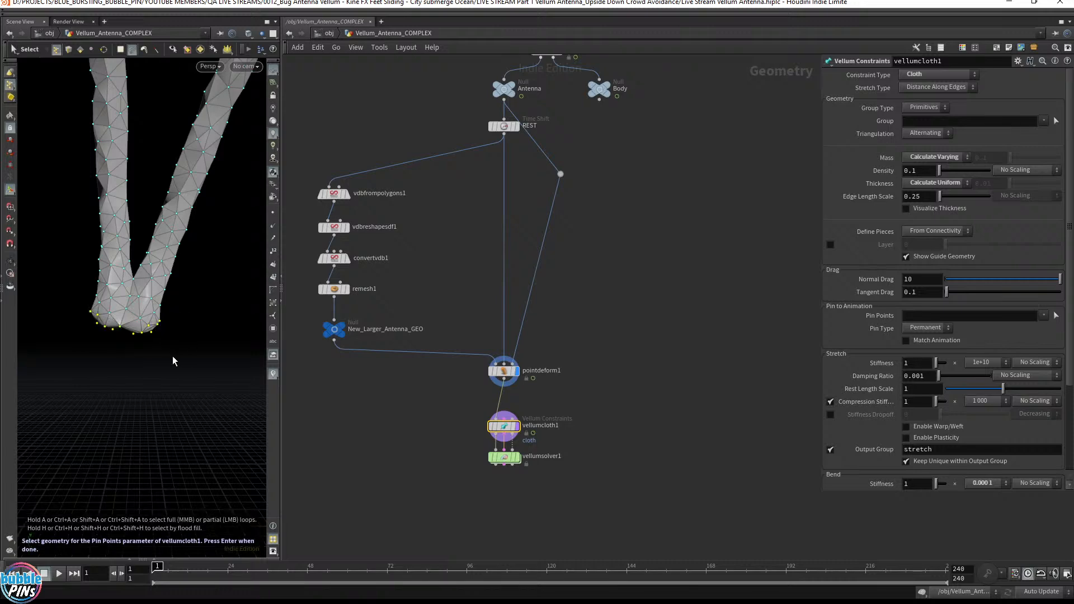
{"action": "key", "text": "Return"}
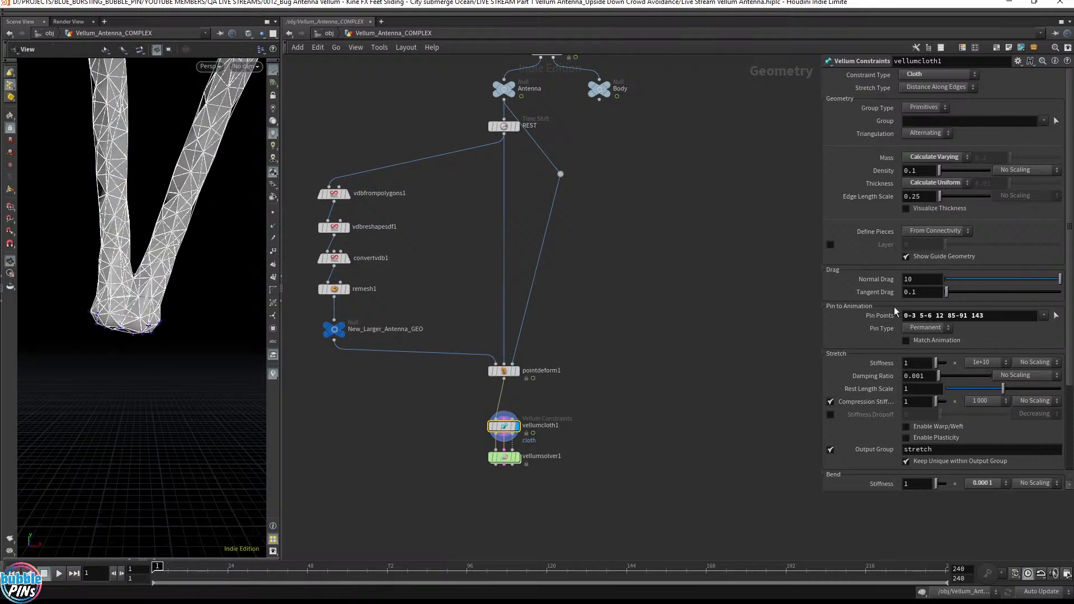
{"action": "left_click", "coordinate": [906, 340]}
- Display vellumsolver1, frame the whole antennae, play the cloth simulation and return to frame 1
{"action": "left_click", "coordinate": [515, 457]}
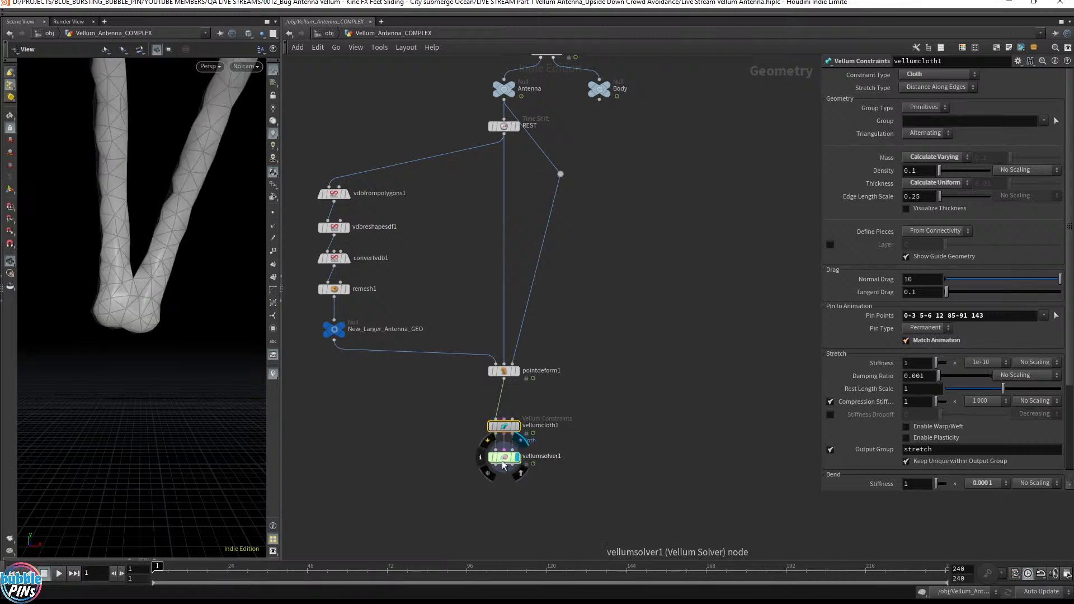
{"action": "middle_click_drag", "start_coordinate": [205, 249], "coordinate": [175, 244]}
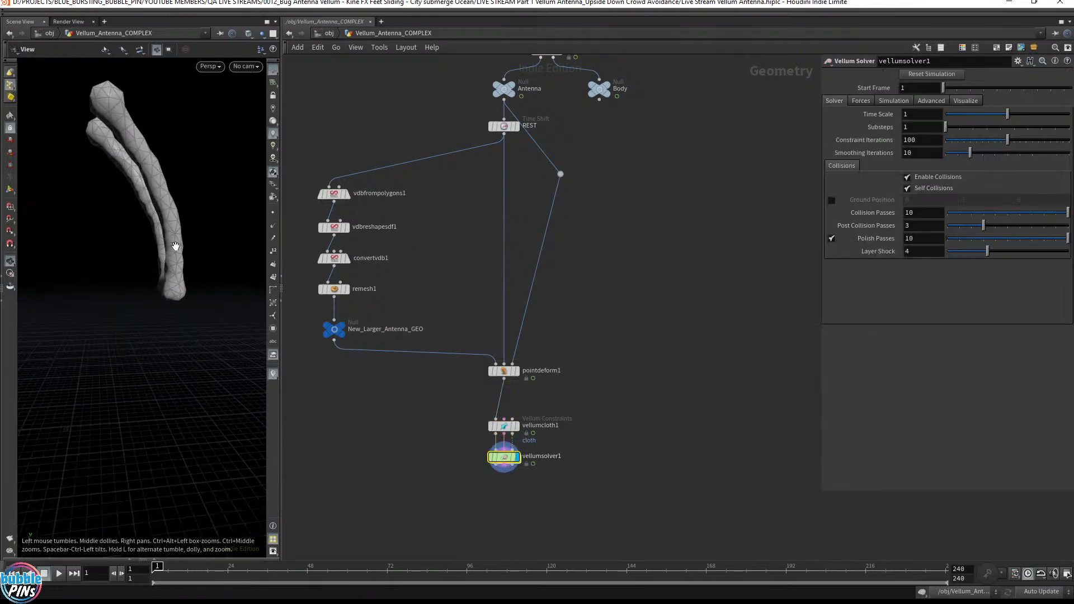
{"action": "left_click_drag", "start_coordinate": [175, 245], "coordinate": [177, 279]}
{"action": "key", "text": "Up"}
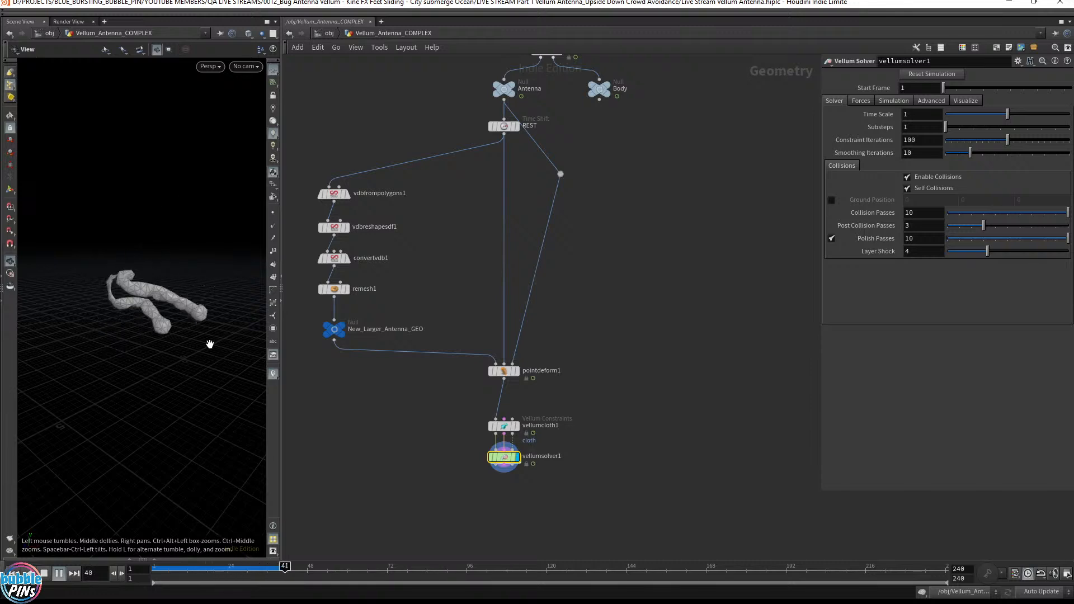
{"action": "key", "text": "ctrl+Up"}
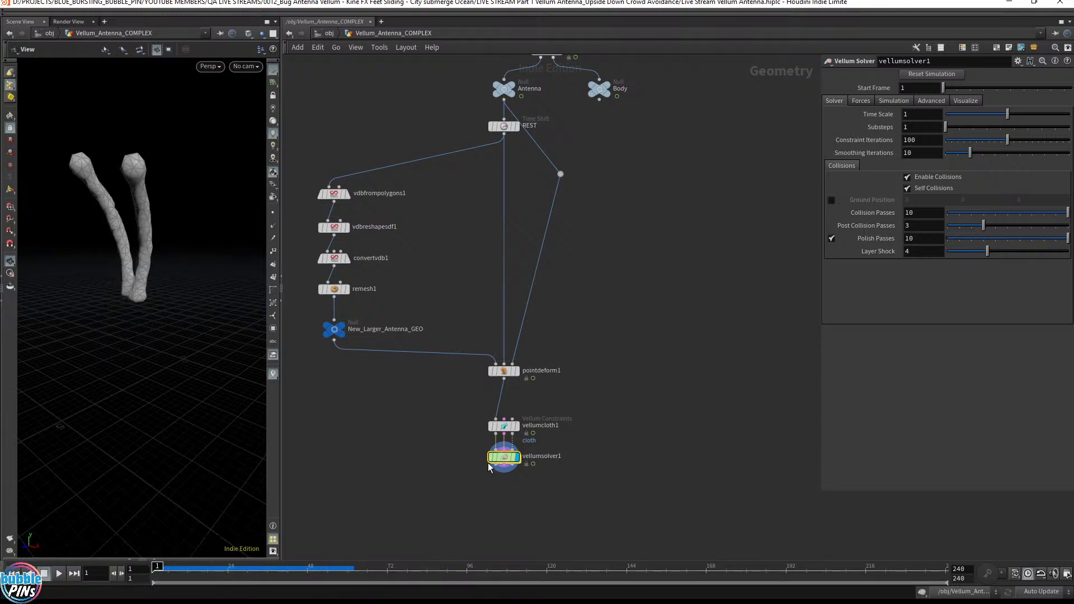
- Set vellumcloth1's stretch stiffness to 10 and its bend stiffness multiplier to 1e+10, and replay the simulation before returning to frame 1
{"action": "left_click", "coordinate": [503, 426]}
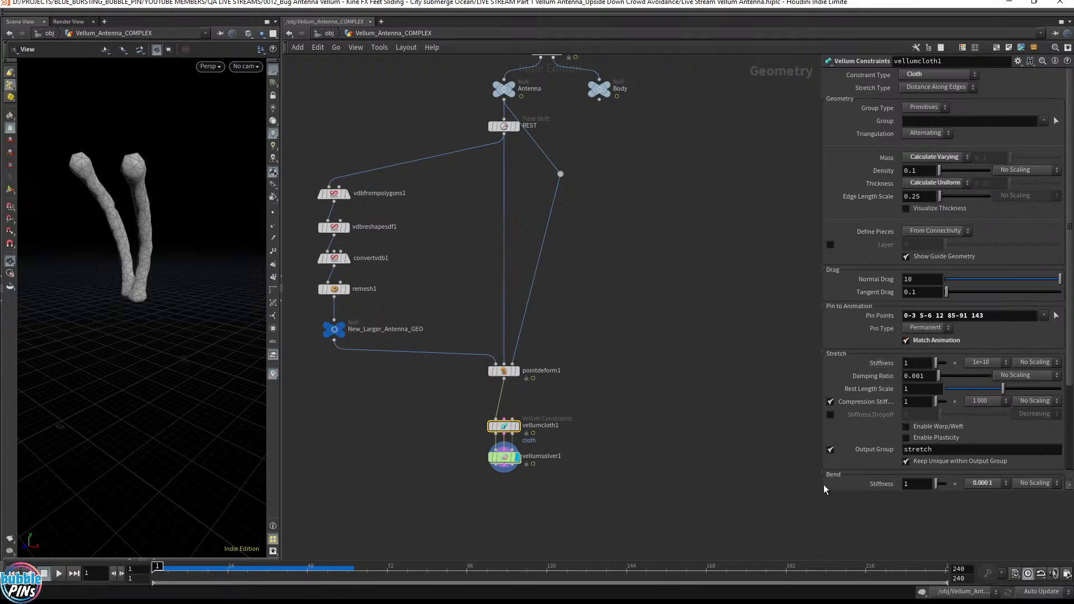
{"action": "left_click_drag", "start_coordinate": [824, 493], "coordinate": [724, 536]}
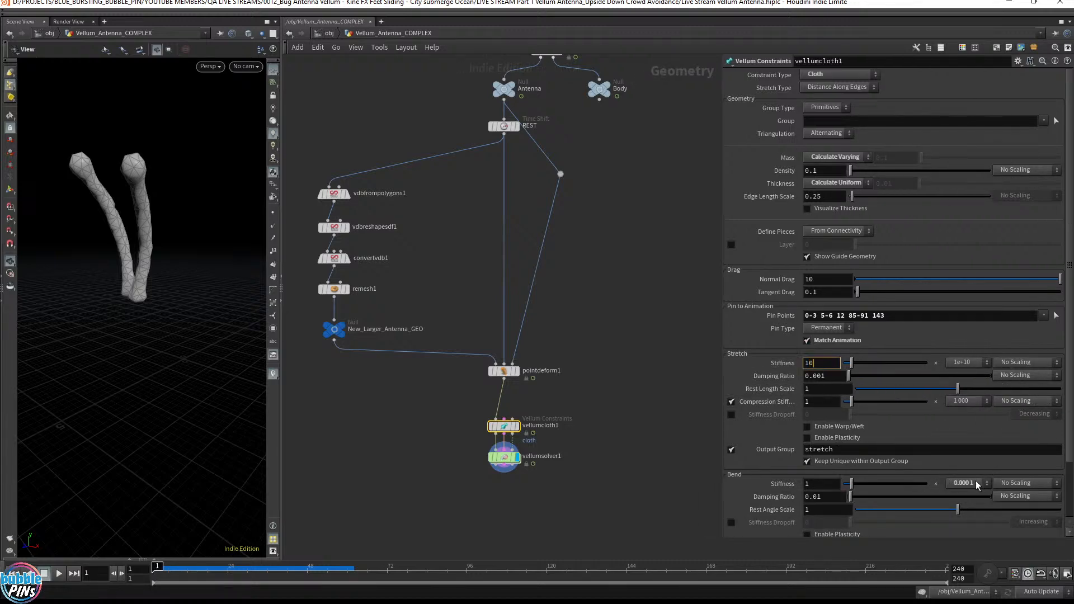
{"action": "left_click", "coordinate": [807, 485]}
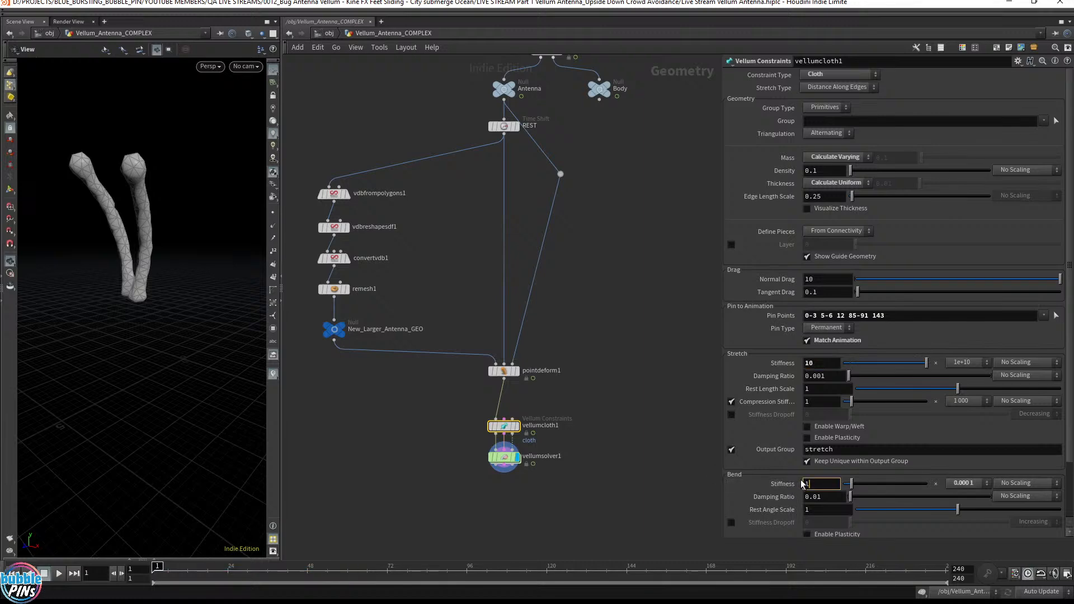
{"action": "left_click", "coordinate": [956, 485]}
{"action": "left_click", "coordinate": [958, 279]}
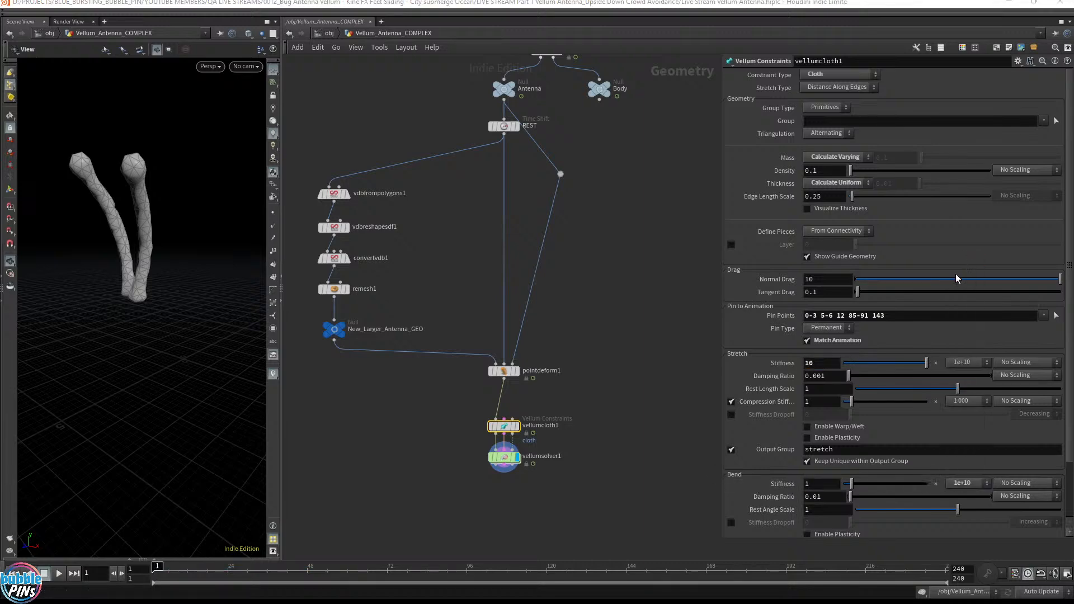
{"action": "key", "text": "Up"}
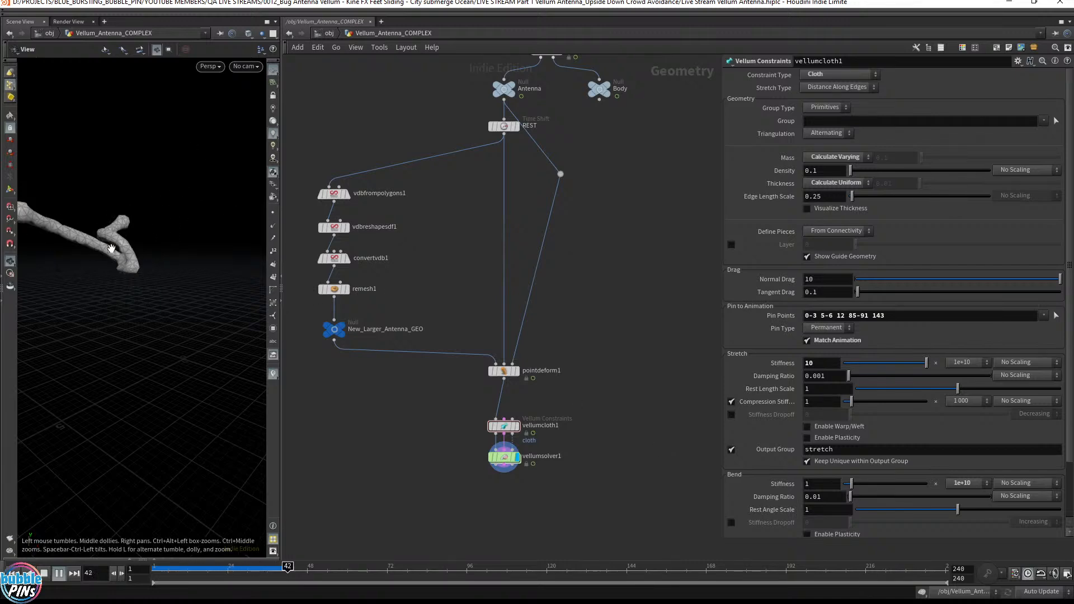
{"action": "key", "text": "ctrl+Up"}
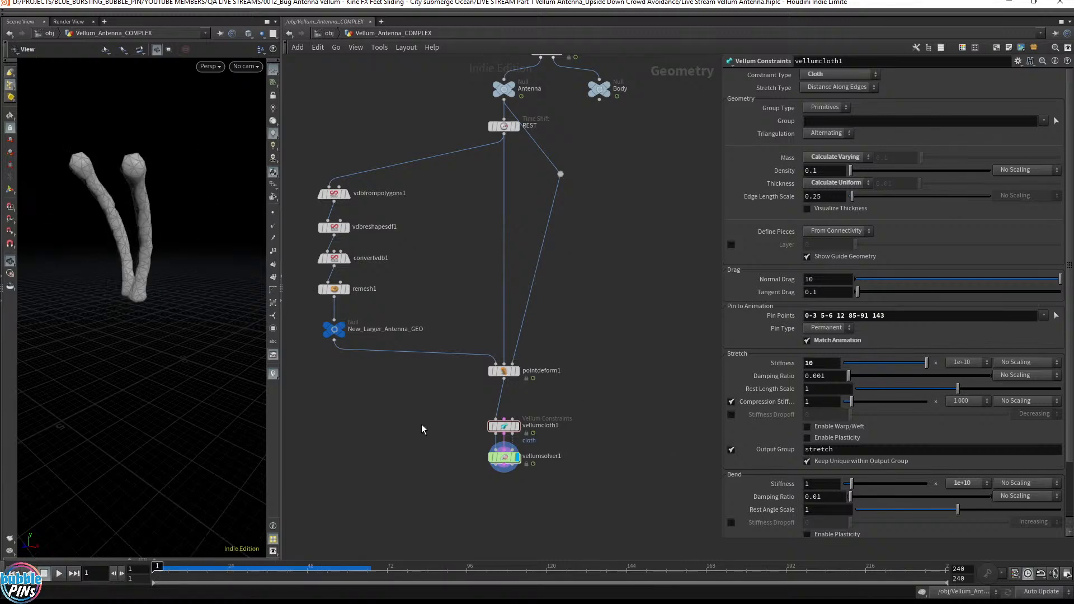
- Set vellumsolver1's substeps to 5, then replay the cloth simulation and return to frame 1
{"action": "left_click", "coordinate": [491, 461]}
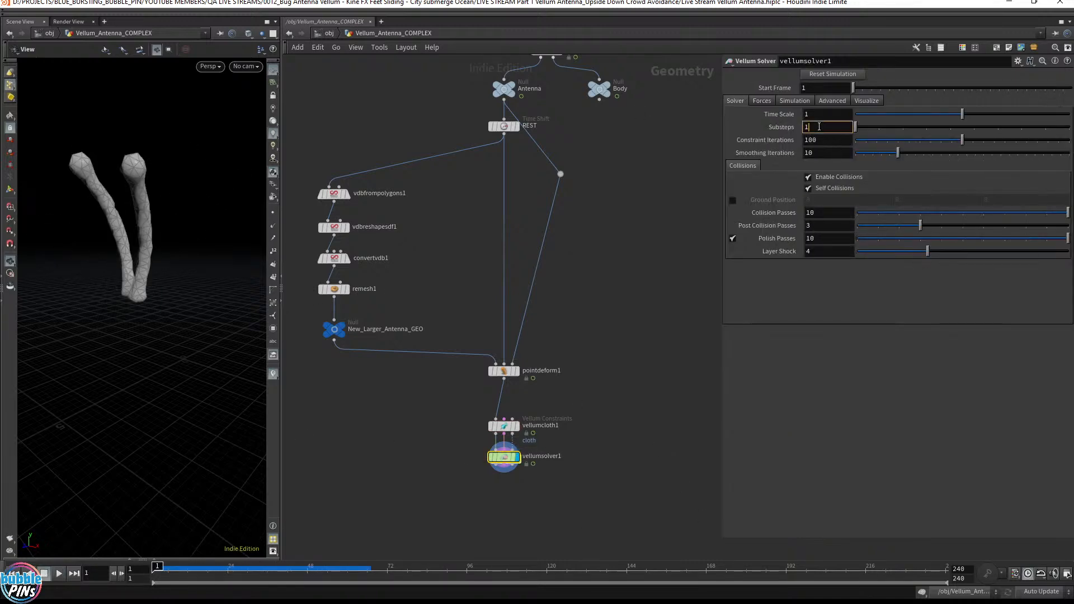
{"action": "type", "text": "3"}
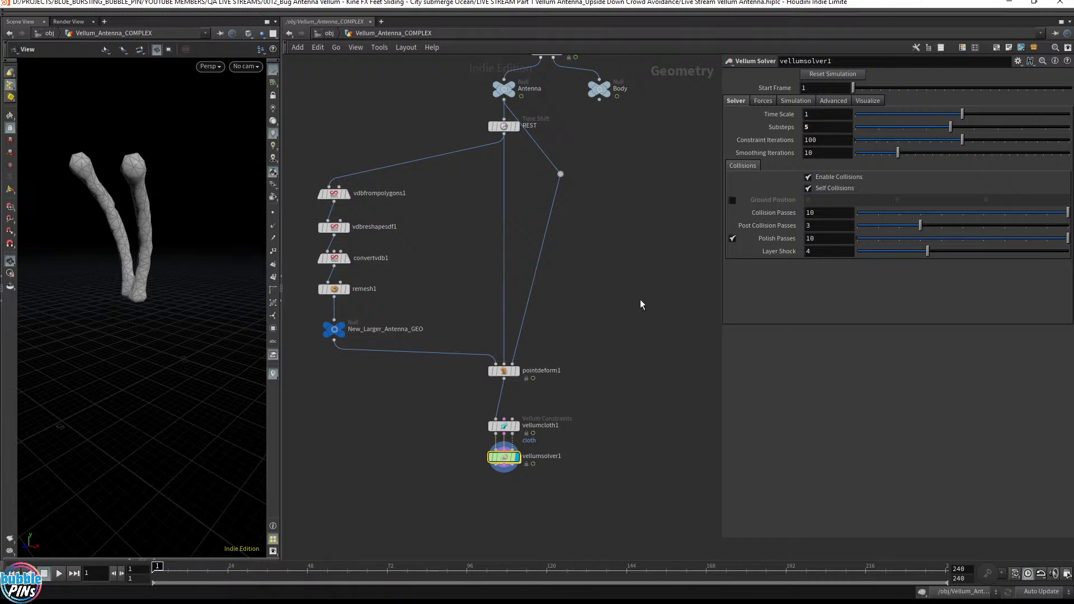
{"action": "left_click_drag", "start_coordinate": [408, 526], "coordinate": [597, 446]}
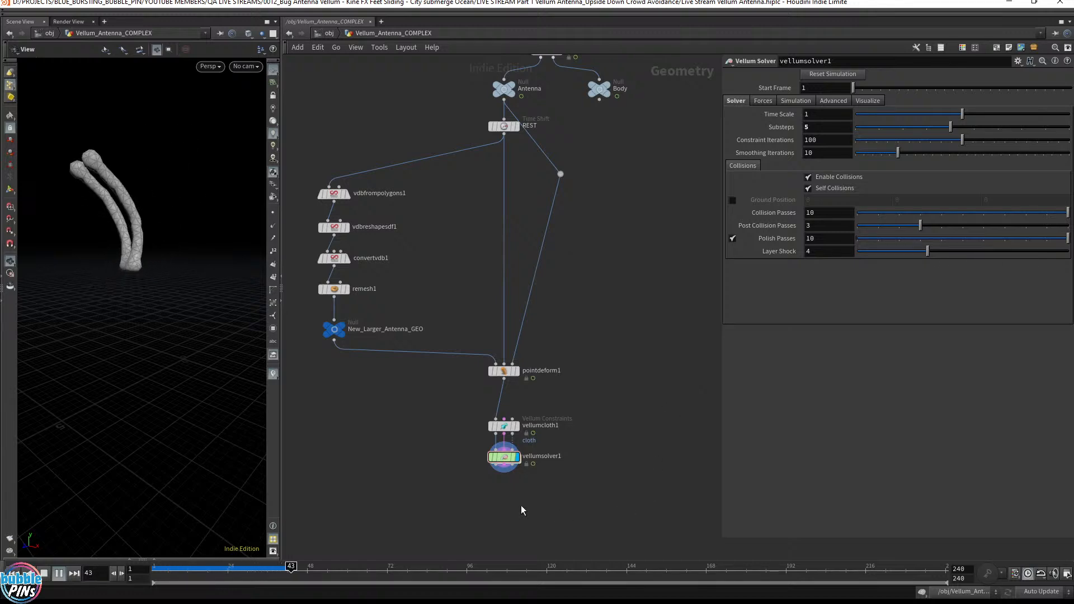
{"action": "key", "text": "ctrl+Up"}
- Merge vellumsolver1 with the Body null, routing the Body wire through a dot, and display the merge
{"action": "key", "text": "Tab"}
{"action": "type", "text": "merge"}
{"action": "key", "text": "Return"}
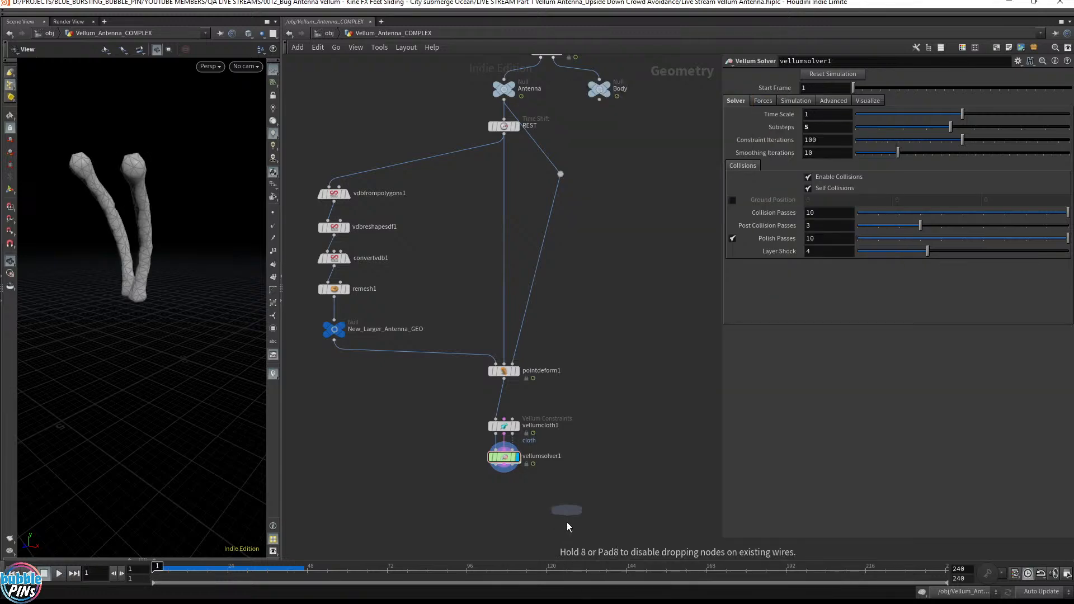
{"action": "left_click", "coordinate": [504, 511]}
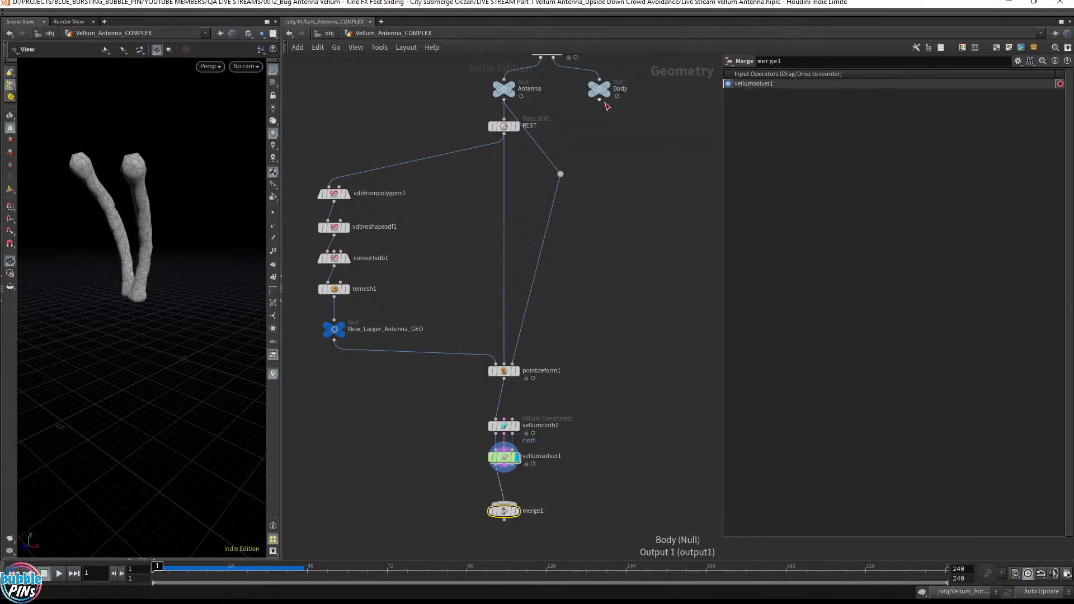
{"action": "left_click_drag", "start_coordinate": [599, 99], "coordinate": [577, 482]}
{"action": "left_click", "coordinate": [577, 480], "text": "alt"}
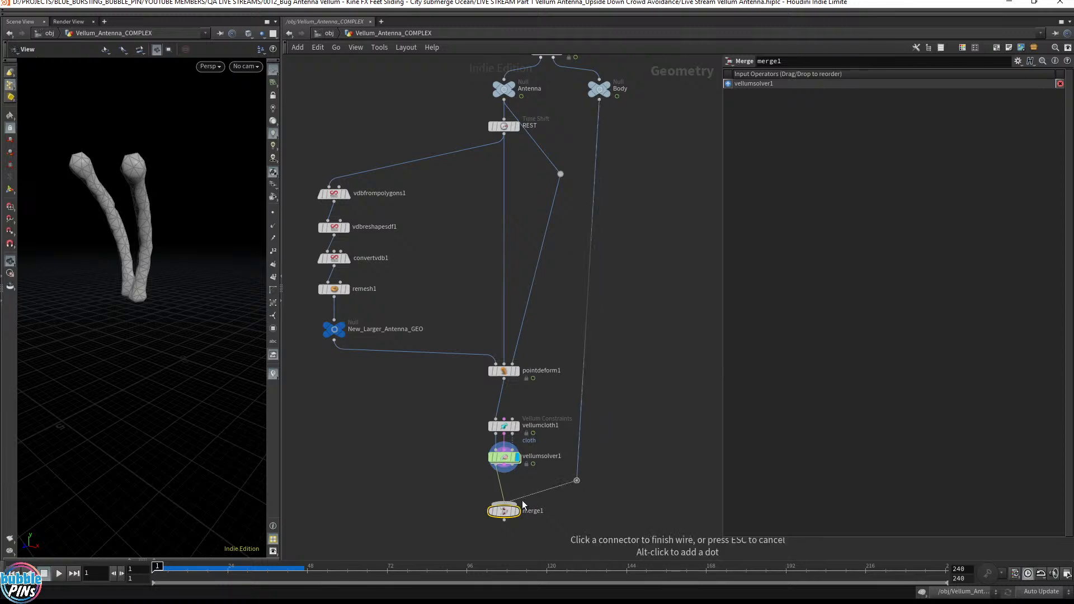
{"action": "left_click", "coordinate": [519, 512]}
{"action": "left_click", "coordinate": [520, 513]}
- Play the simulated antennae together with the body, return to frame 1 and inspect the antennae on the head
{"action": "left_click_drag", "start_coordinate": [140, 285], "coordinate": [159, 307]}
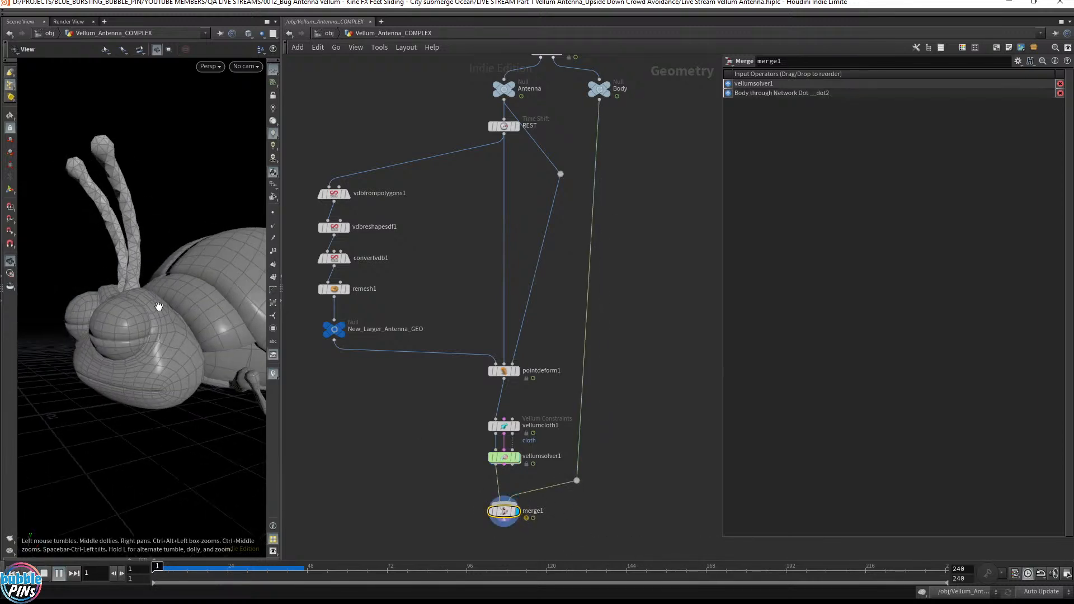
{"action": "key", "text": "Up"}
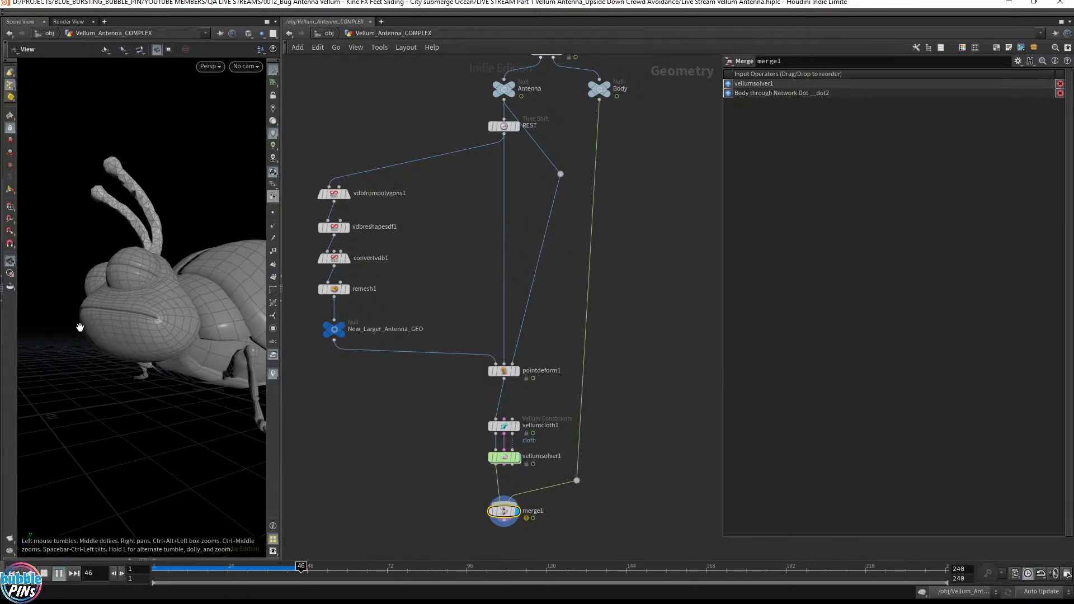
{"action": "key", "text": "ctrl+Up"}
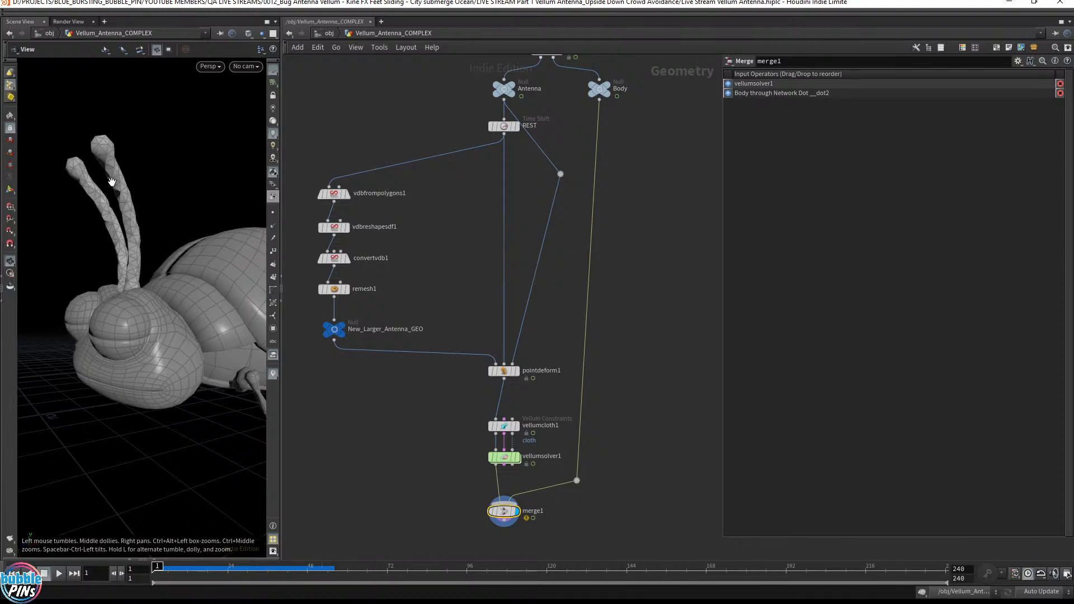
{"action": "left_click_drag", "start_coordinate": [100, 138], "coordinate": [153, 197]}
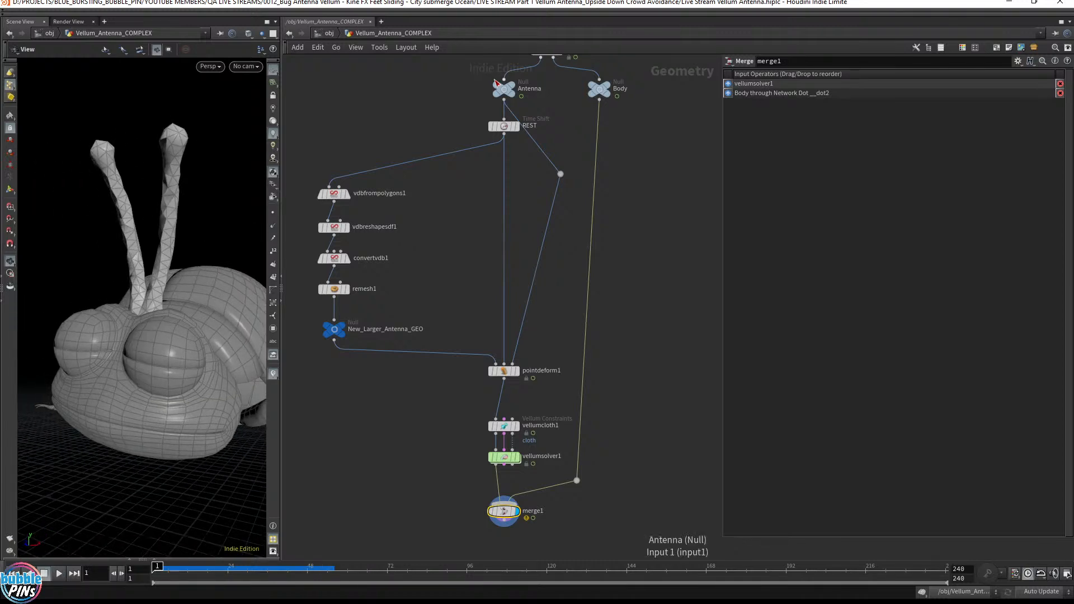
- Display the original Antenna null, then vellumsolver1, to compare the thin antennae with the thicker simulated ones
{"action": "left_click", "coordinate": [514, 85]}
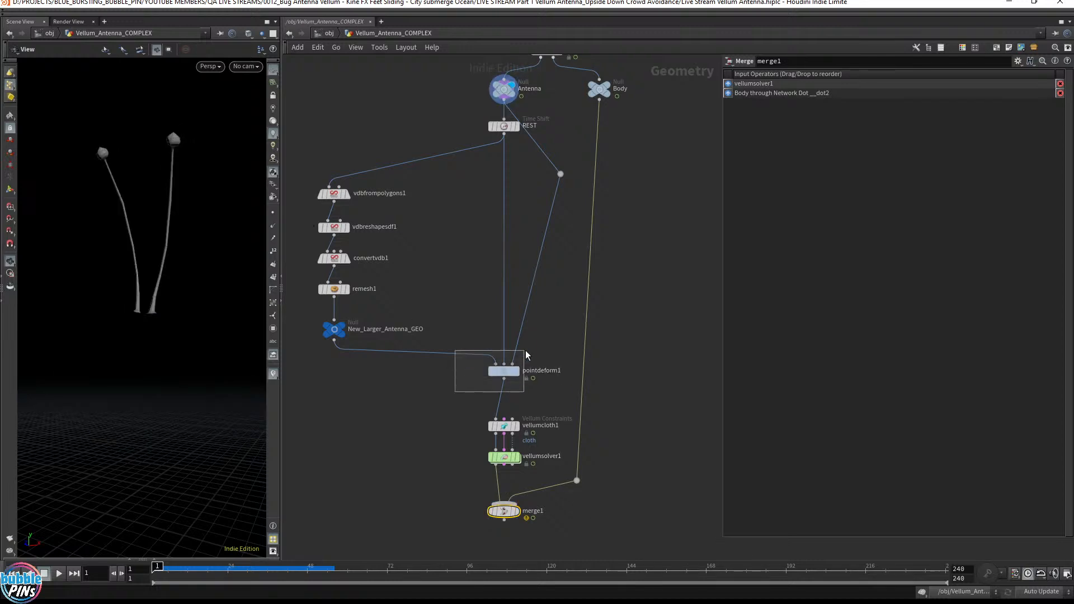
{"action": "left_click_drag", "start_coordinate": [564, 354], "coordinate": [564, 354]}
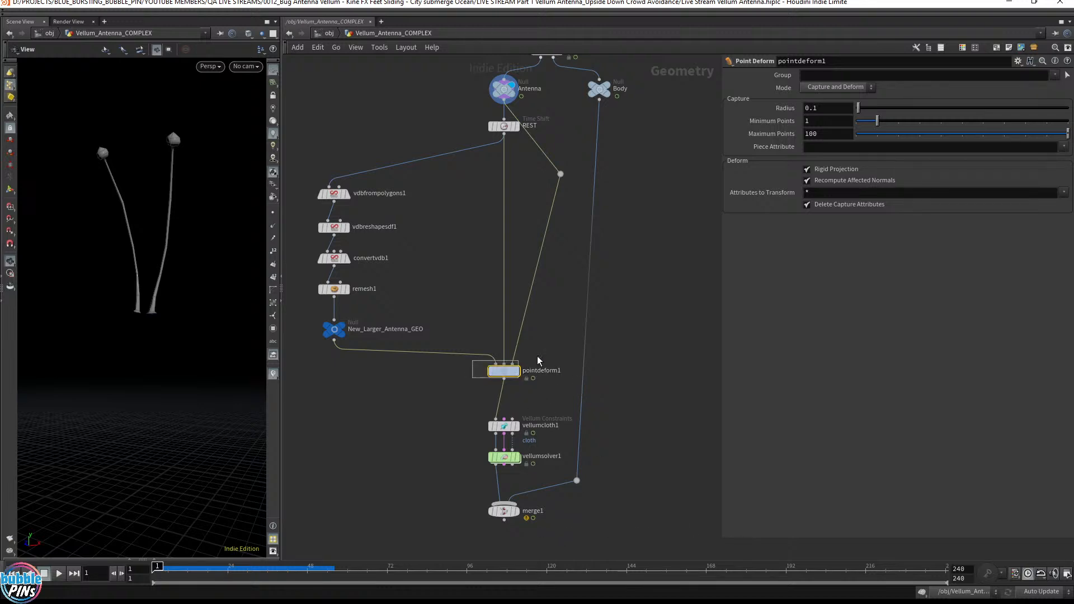
{"action": "left_click_drag", "start_coordinate": [576, 355], "coordinate": [576, 355]}
{"action": "middle_click_drag", "start_coordinate": [655, 468], "coordinate": [646, 421]}
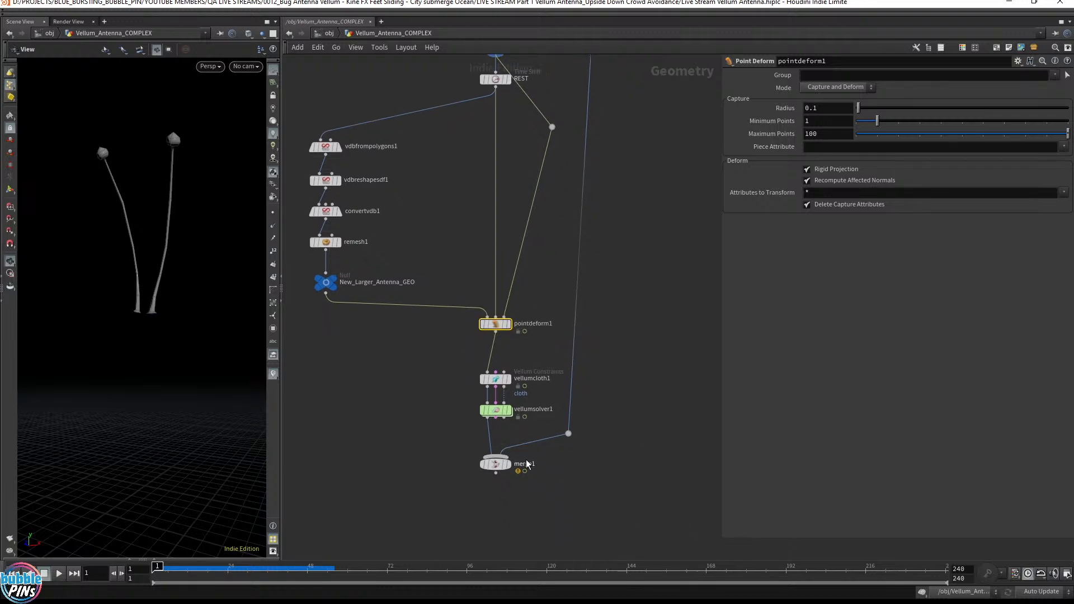
{"action": "left_click", "coordinate": [510, 411]}
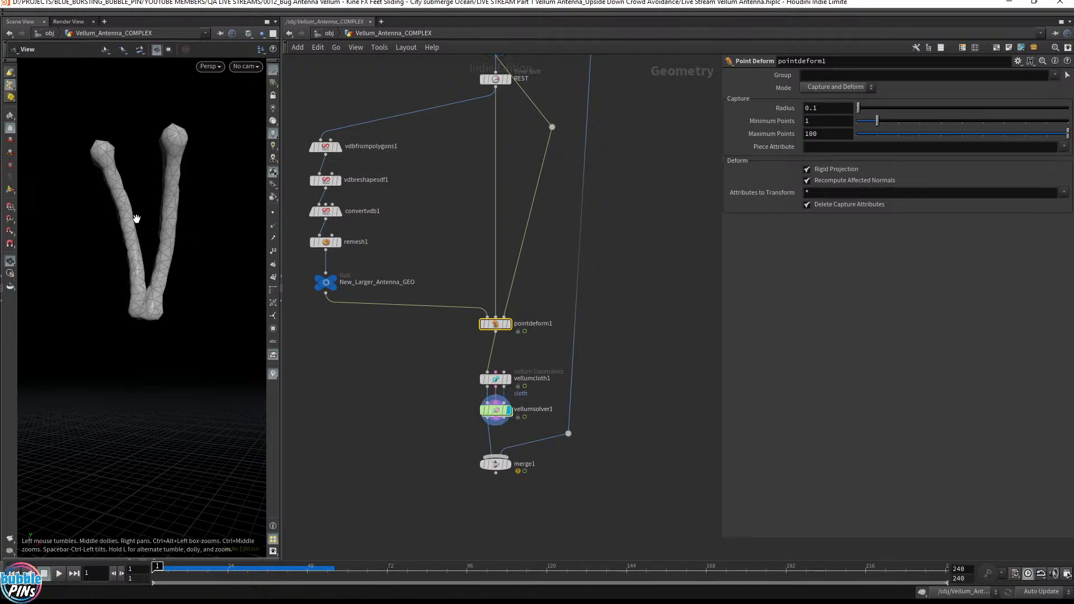
{"action": "key", "text": "ctrl+Up"}
- Play the Antenna null and then the REST time shift to compare animated and frozen antennae, returning to frame 1
{"action": "middle_click_drag", "start_coordinate": [566, 151], "coordinate": [496, 249]}
{"action": "left_click", "coordinate": [434, 139]}
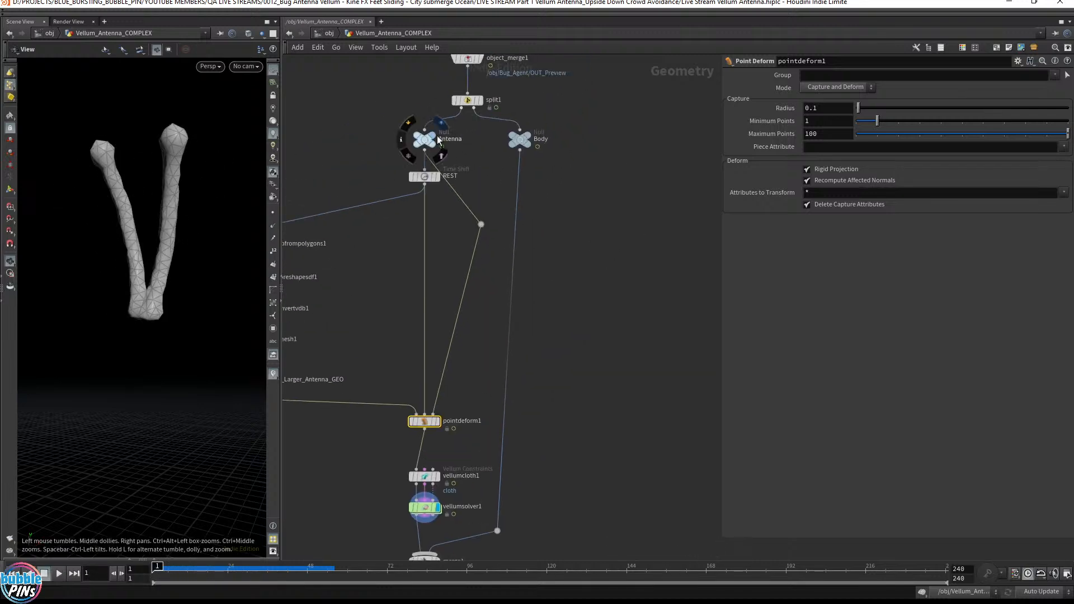
{"action": "key", "text": "Up"}
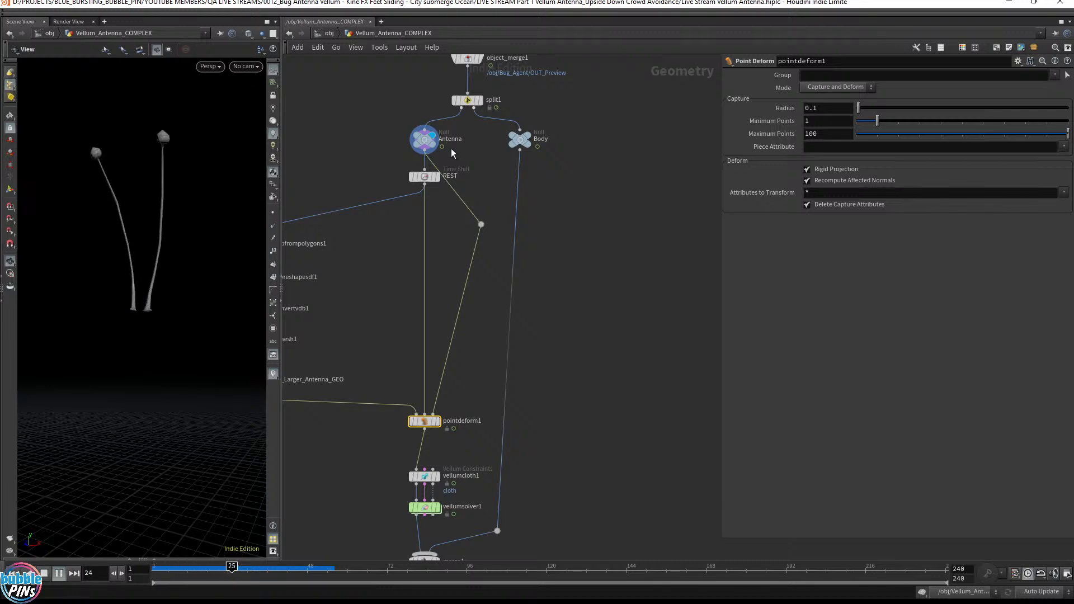
{"action": "key", "text": "ctrl+Up"}
{"action": "left_click", "coordinate": [434, 176]}
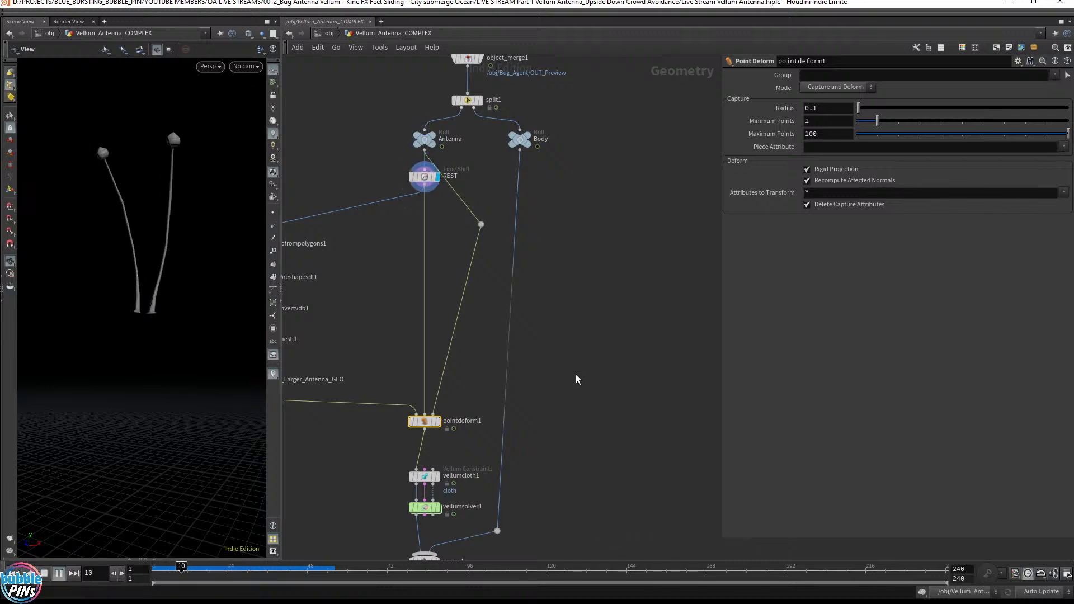
{"action": "key", "text": "ctrl+Up"}
- Paste a copy of the New_Larger_Antenna_GEO null and insert it between pointdeform1 and vellumcloth1
{"action": "middle_click_drag", "start_coordinate": [602, 367], "coordinate": [604, 293]}
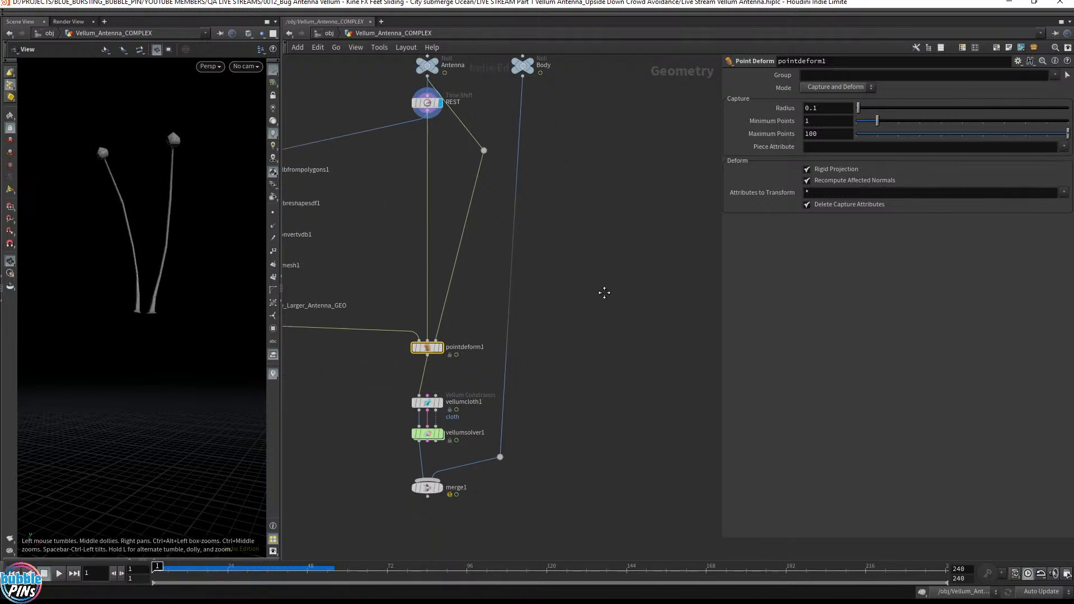
{"action": "scroll", "coordinate": [600, 296], "scroll_direction": "down", "scroll_amount": 5}
{"action": "middle_click_drag", "start_coordinate": [604, 339], "coordinate": [614, 365]}
{"action": "scroll", "coordinate": [532, 311], "scroll_direction": "up", "scroll_amount": 3}
{"action": "scroll", "coordinate": [532, 311], "scroll_direction": "up", "scroll_amount": 2}
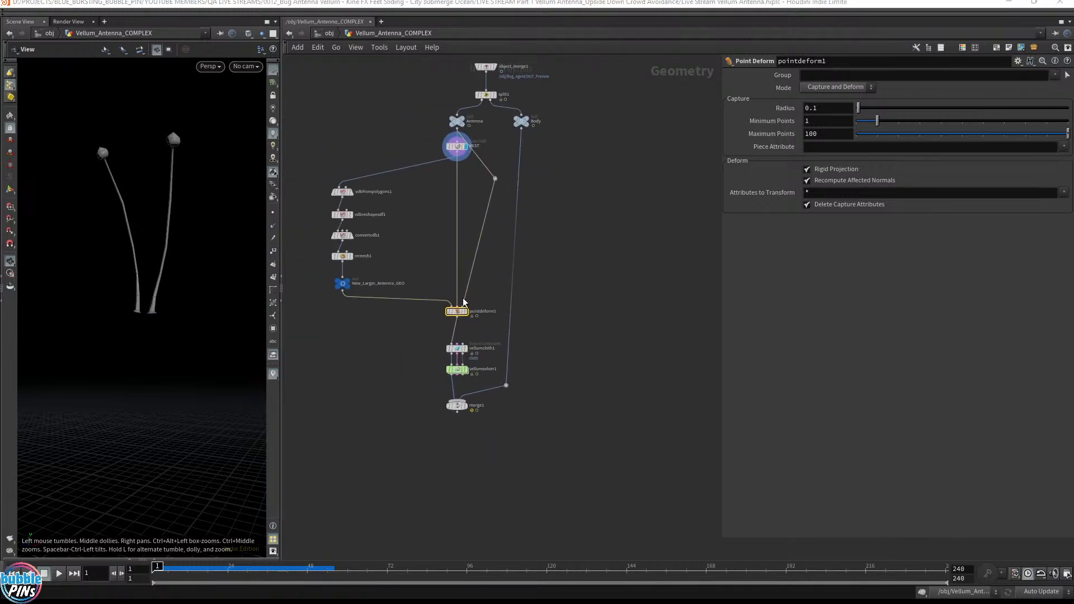
{"action": "scroll", "coordinate": [460, 311], "scroll_direction": "up", "scroll_amount": 4}
{"action": "key", "text": "ctrl+v"}
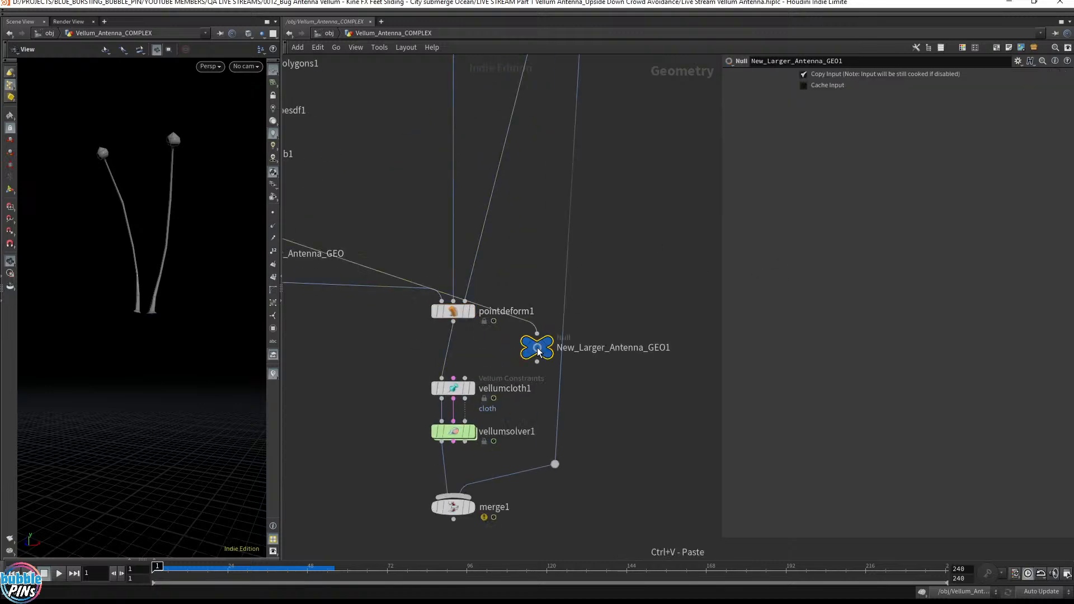
{"action": "left_click_drag", "start_coordinate": [540, 350], "coordinate": [457, 358]}
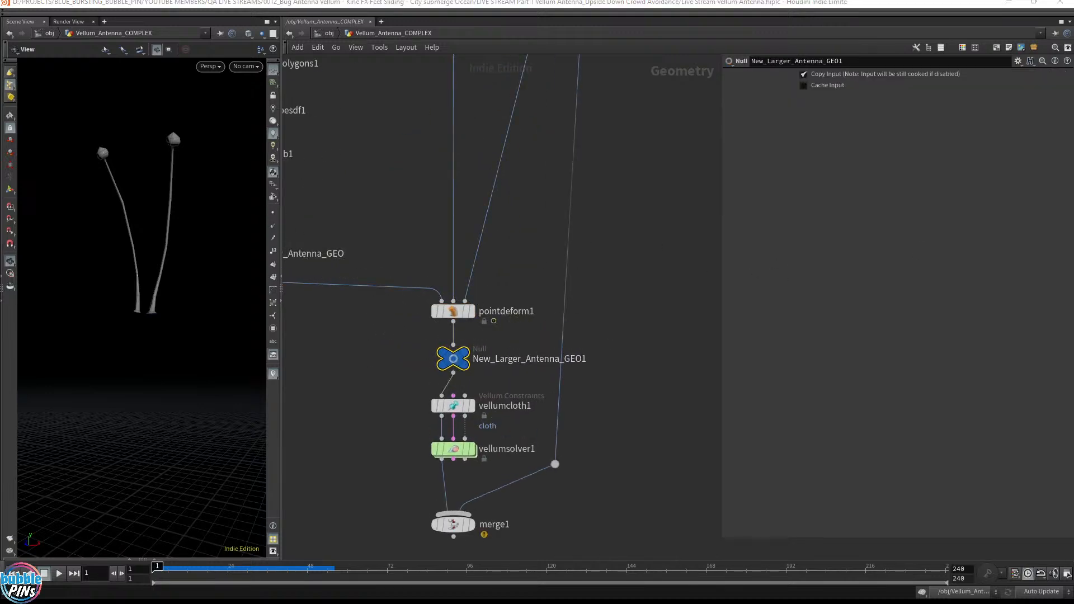
- Rename the null below pointdeform1 to Retargeted_Animation_onto_New_Antenna_GEO and save the scene
{"action": "double_click", "coordinate": [552, 359]}
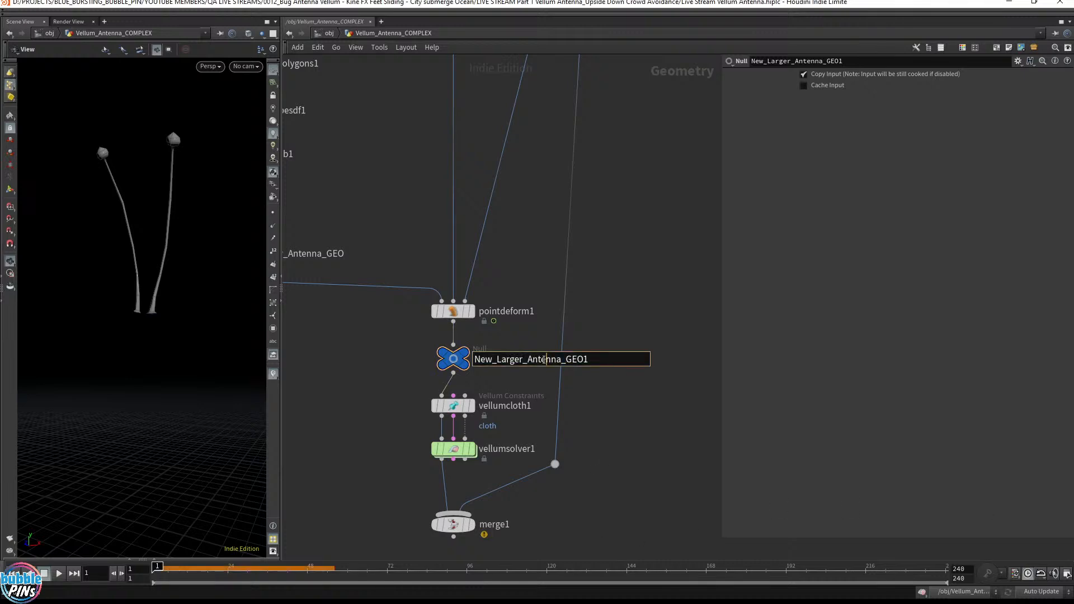
{"action": "type", "text": "Retargeted_Animation_onto_New_Antenna_GEO"}
{"action": "key", "text": "Return"}
{"action": "key", "text": "ctrl+s"}
- Insert a pasted Vellum_Antenna_Animation null between vellumsolver1 and merge1
{"action": "scroll", "coordinate": [631, 419], "scroll_direction": "down", "scroll_amount": 3}
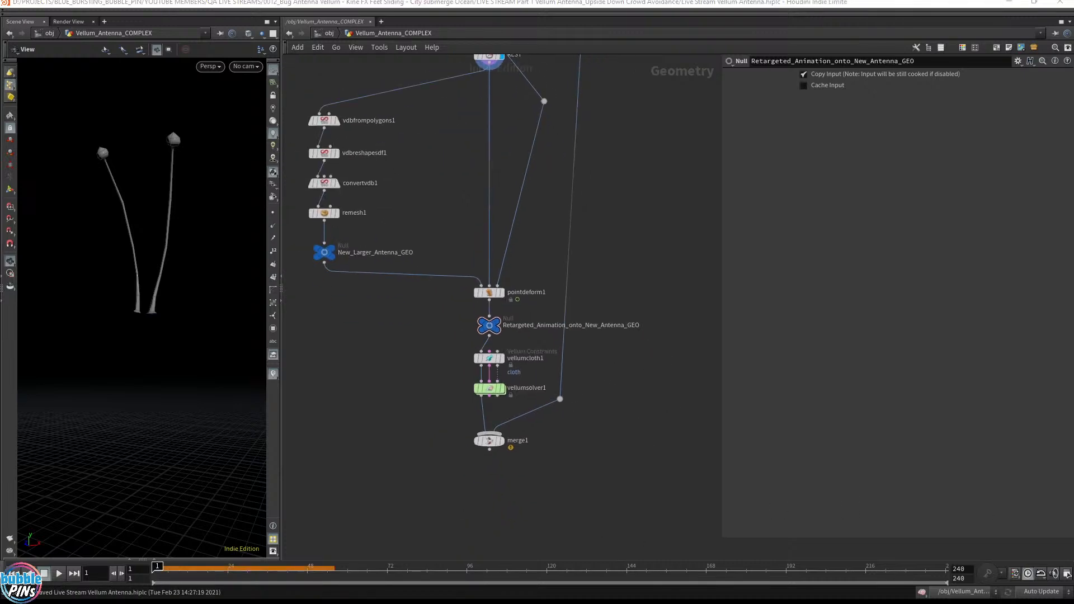
{"action": "key", "text": "ctrl+v"}
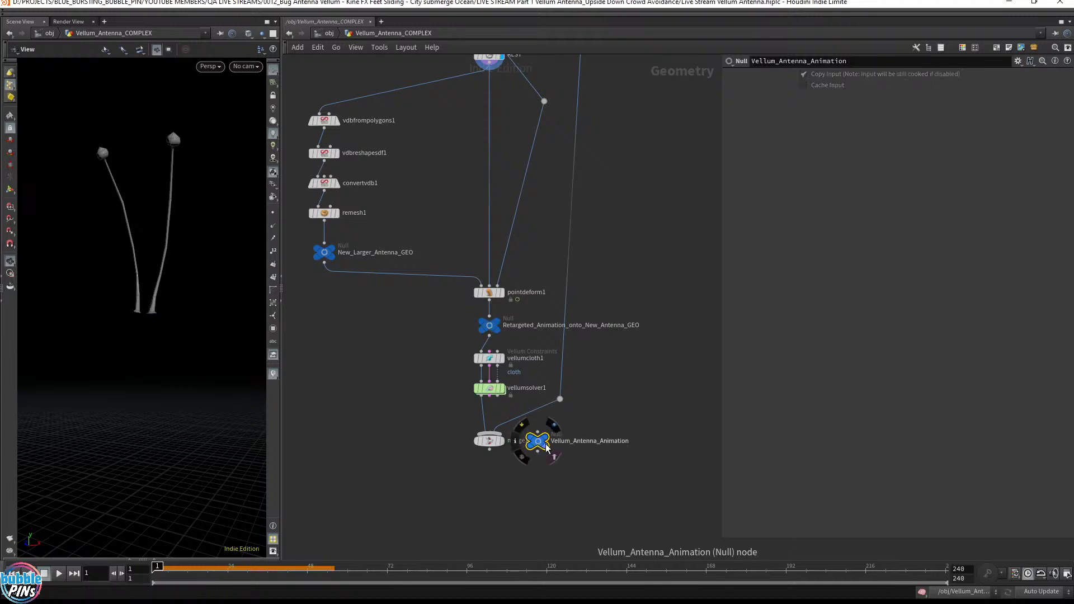
{"action": "left_click_drag", "start_coordinate": [545, 445], "coordinate": [491, 503]}
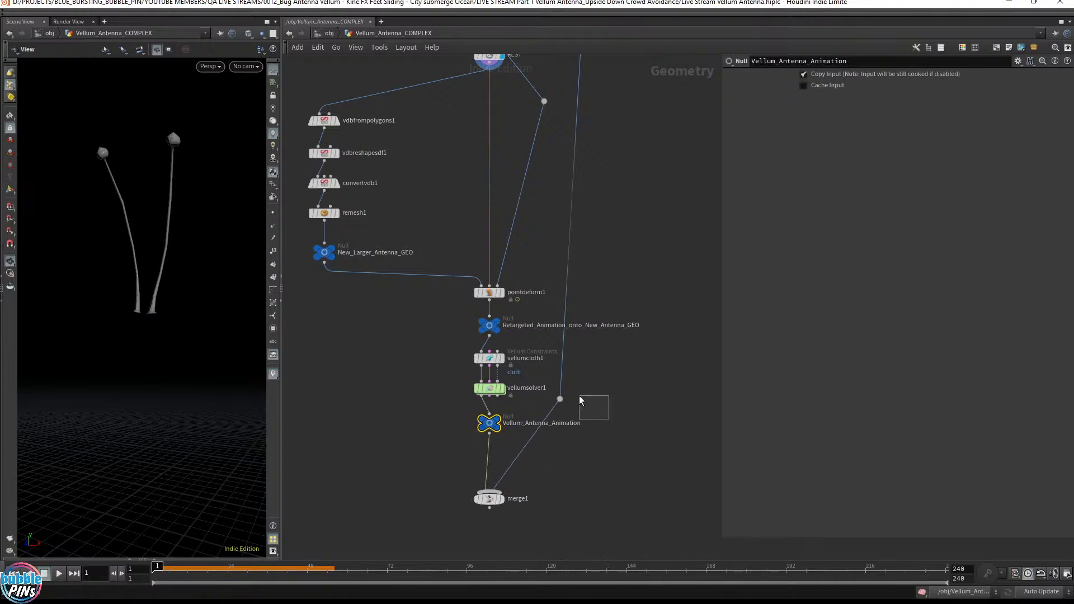
- Delete the dot on the Body wire and the merge1 node
{"action": "left_click_drag", "start_coordinate": [547, 388], "coordinate": [546, 388]}
{"action": "key", "text": "Delete"}
{"action": "left_click", "coordinate": [490, 500]}
{"action": "key", "text": "Delete"}
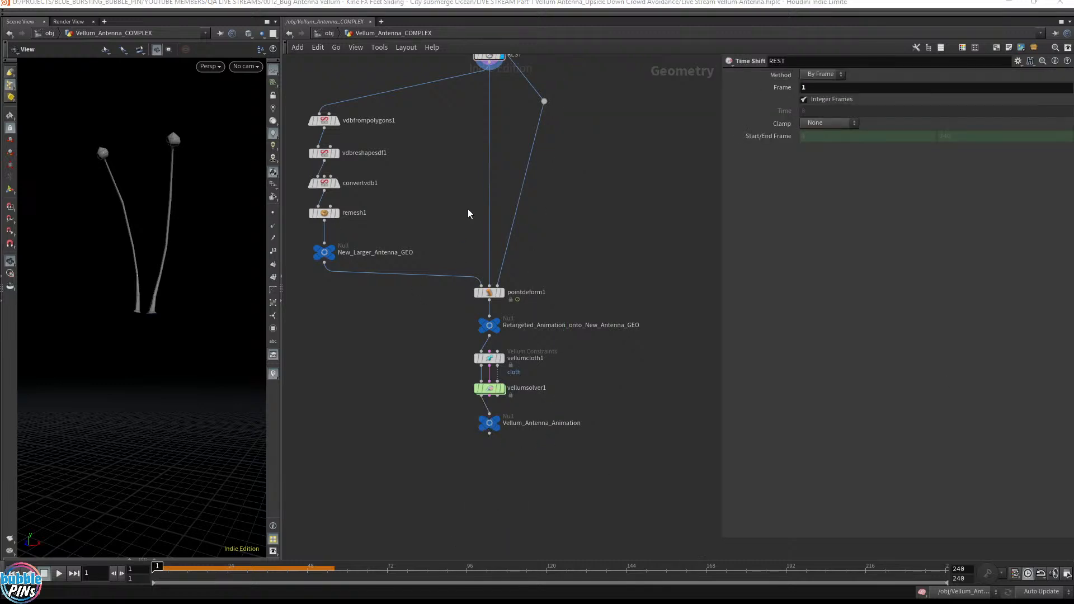
- Add a second Point Deform node below and to one side of the Vellum_Antenna_Animation null
{"action": "middle_click_drag", "start_coordinate": [671, 222], "coordinate": [614, 218]}
{"action": "key", "text": "Tab"}
{"action": "type", "text": "pointd"}
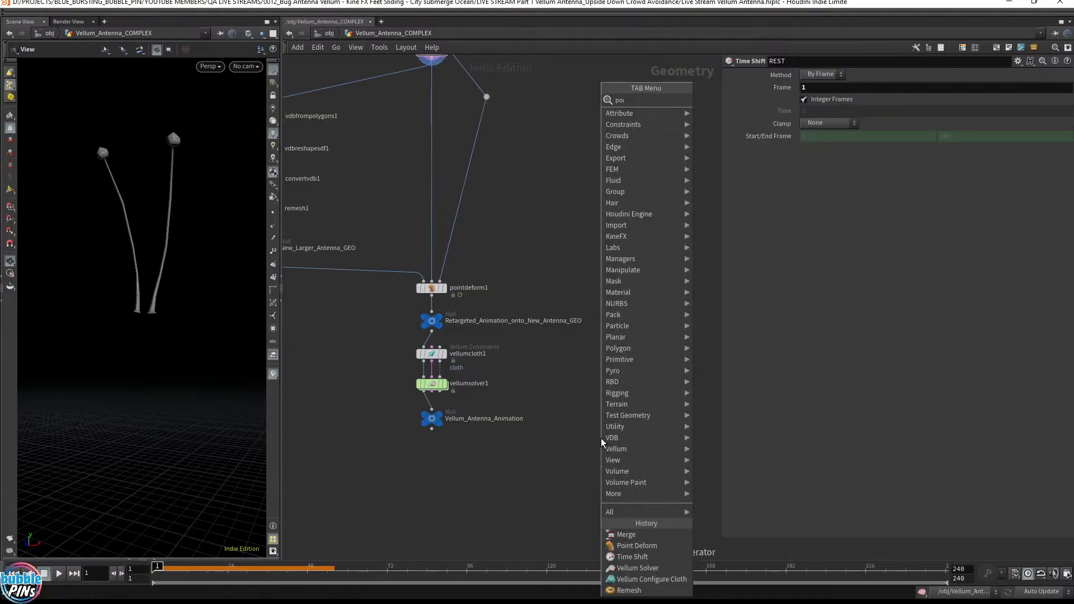
{"action": "key", "text": "Return"}
{"action": "left_click", "coordinate": [557, 477]}
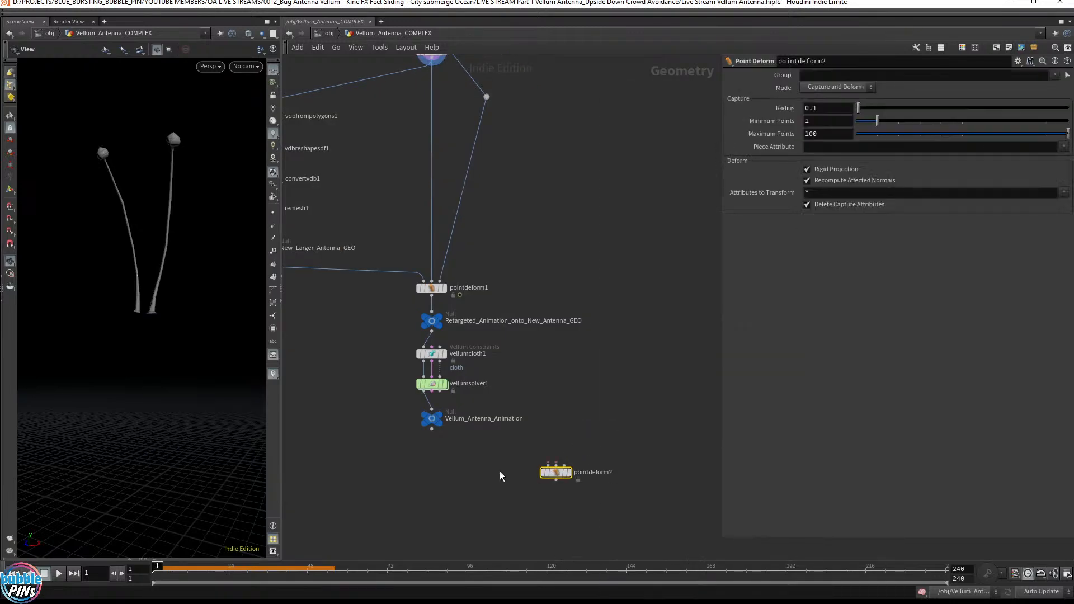
{"action": "left_click", "coordinate": [431, 429]}
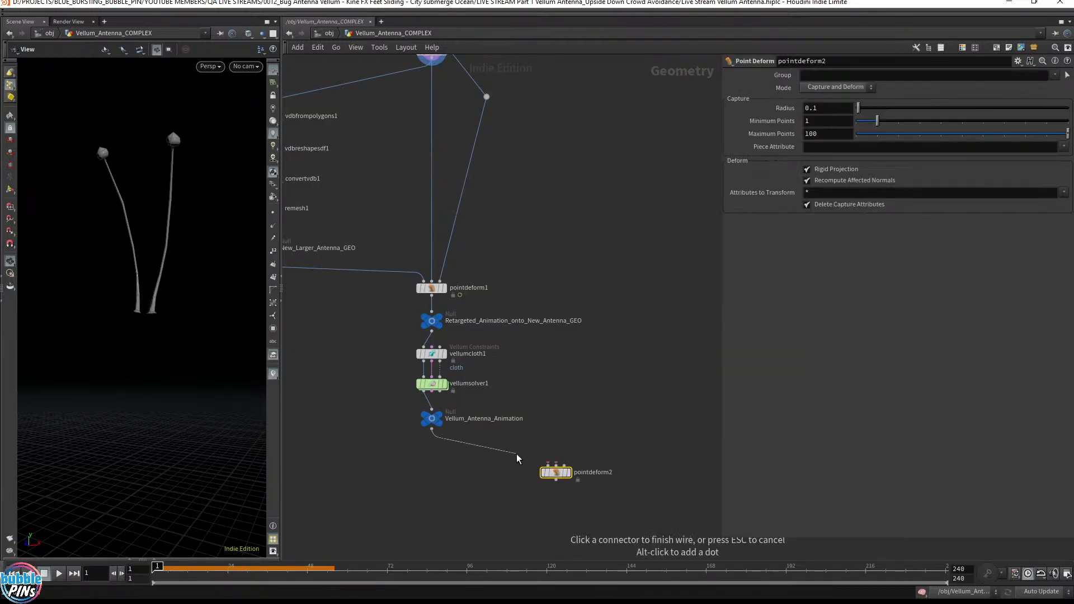
{"action": "key", "text": "Escape"}
- Feed pointdeform2's first input from REST, then display and play Vellum_Antenna_Animation before returning to frame 1
{"action": "middle_click_drag", "start_coordinate": [577, 120], "coordinate": [582, 179]}
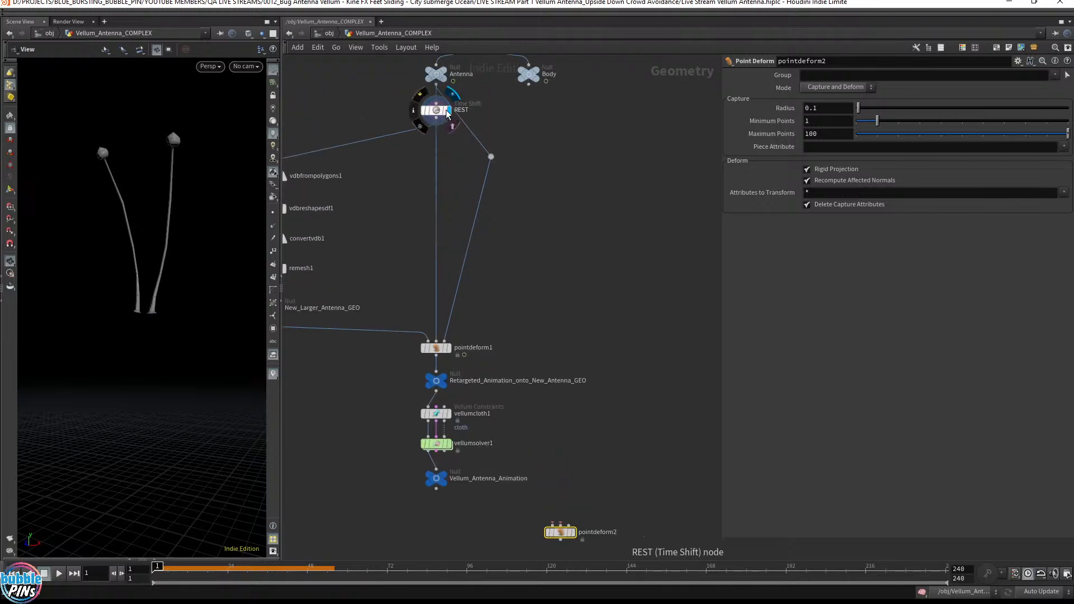
{"action": "left_click", "coordinate": [439, 119]}
{"action": "left_click_drag", "start_coordinate": [440, 123], "coordinate": [451, 191]}
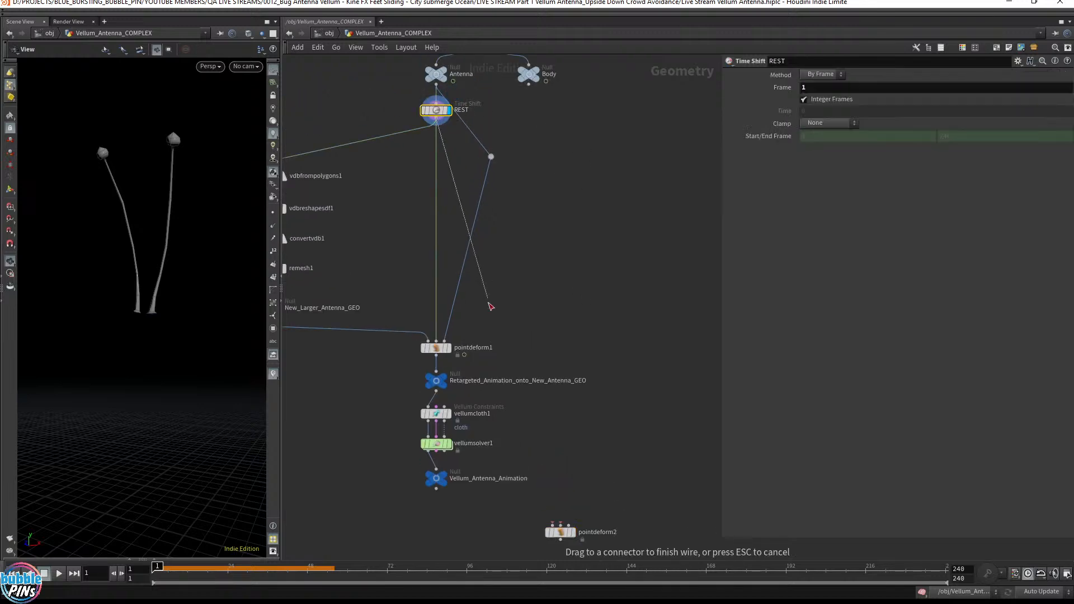
{"action": "left_click_drag", "start_coordinate": [490, 306], "coordinate": [554, 521]}
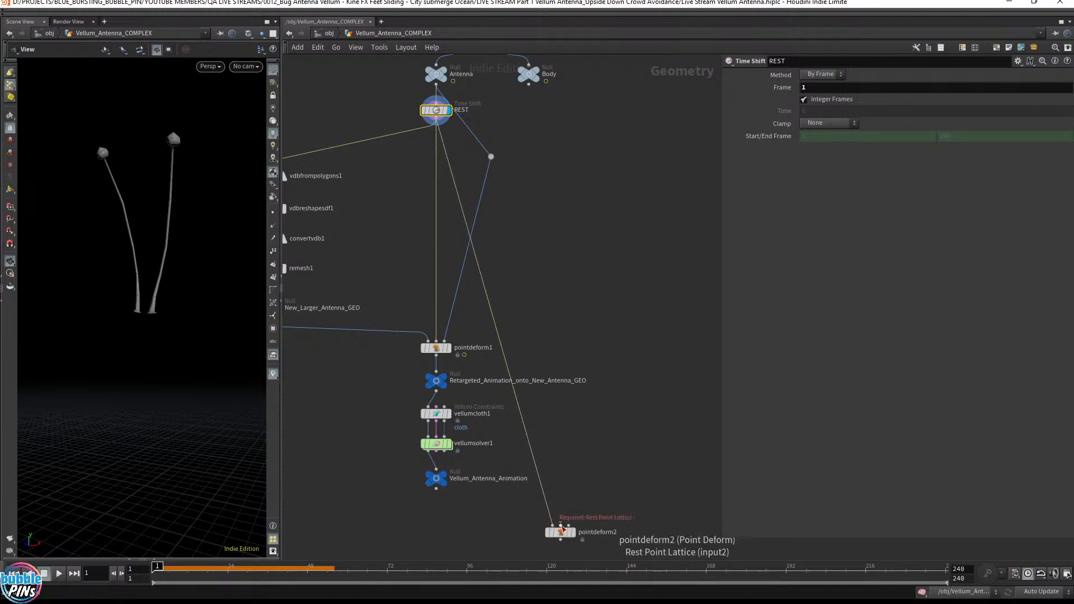
{"action": "left_click", "coordinate": [446, 479]}
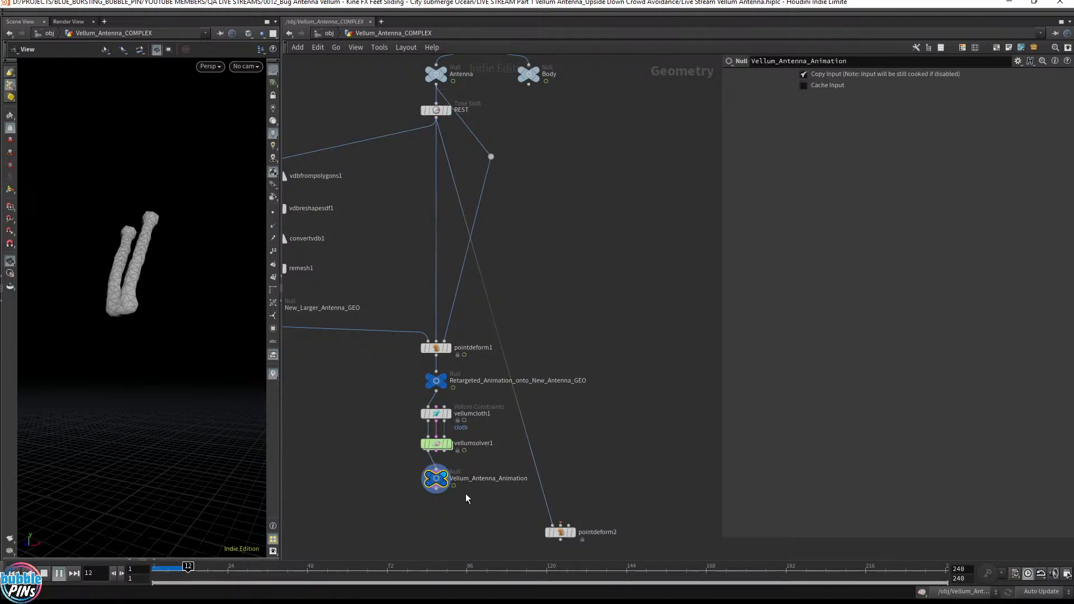
{"action": "key", "text": "ctrl+Up"}
- Move pointdeform2 lower beside the chain and add a Time Shift node directly beneath the Vellum_Antenna_Animation null
{"action": "middle_click_drag", "start_coordinate": [626, 488], "coordinate": [607, 322]}
{"action": "scroll", "coordinate": [547, 388], "scroll_direction": "up", "scroll_amount": 5}
{"action": "left_click_drag", "start_coordinate": [558, 365], "coordinate": [549, 457]}
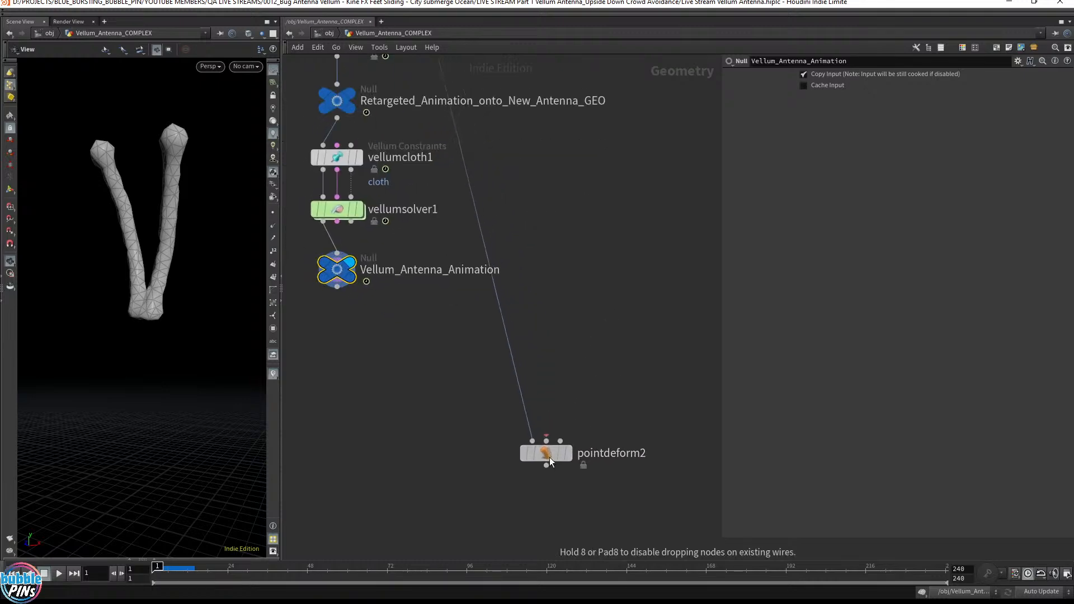
{"action": "left_click_drag", "start_coordinate": [337, 287], "coordinate": [355, 380]}
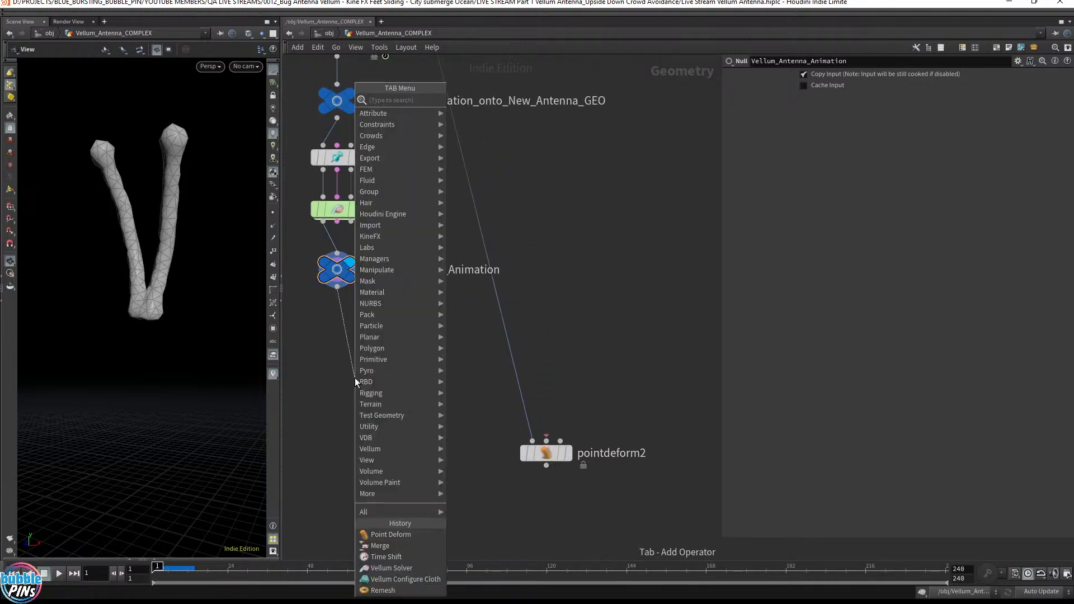
{"action": "type", "text": "times"}
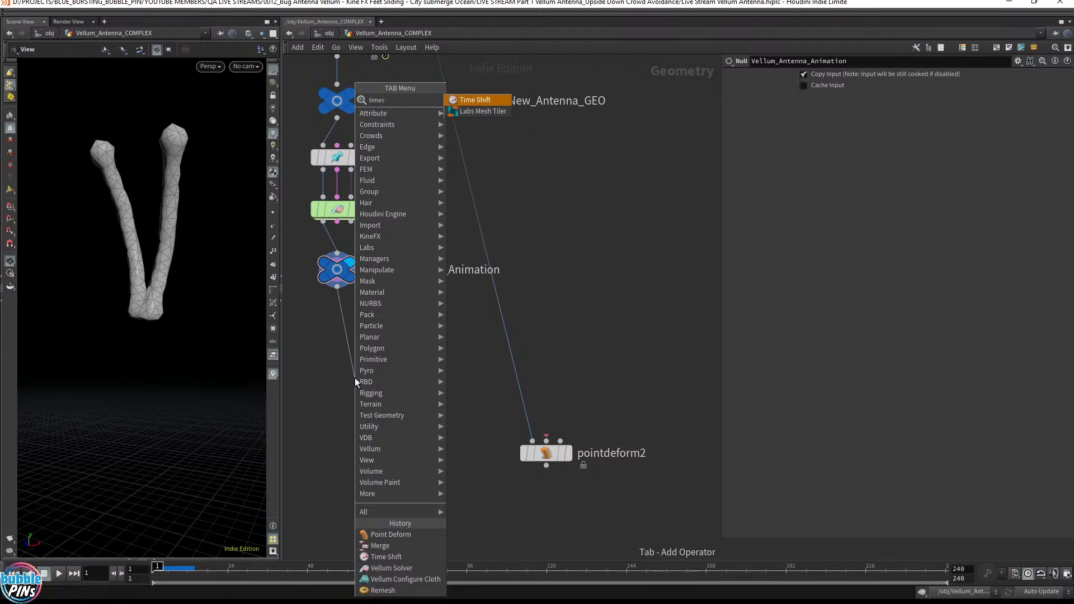
{"action": "key", "text": "Return"}
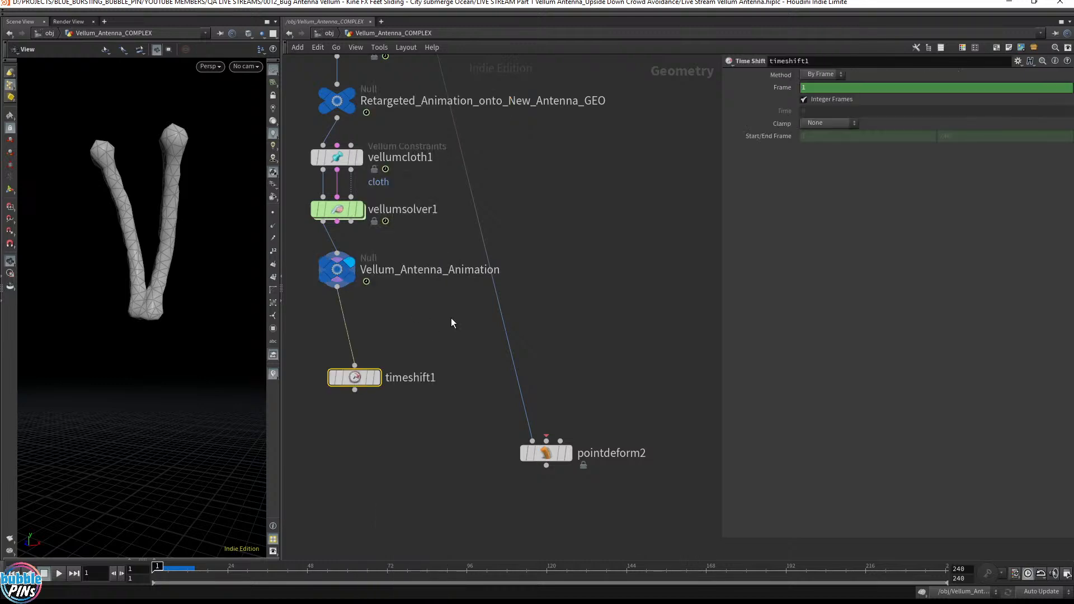
{"action": "left_click_drag", "start_coordinate": [355, 380], "coordinate": [338, 349]}
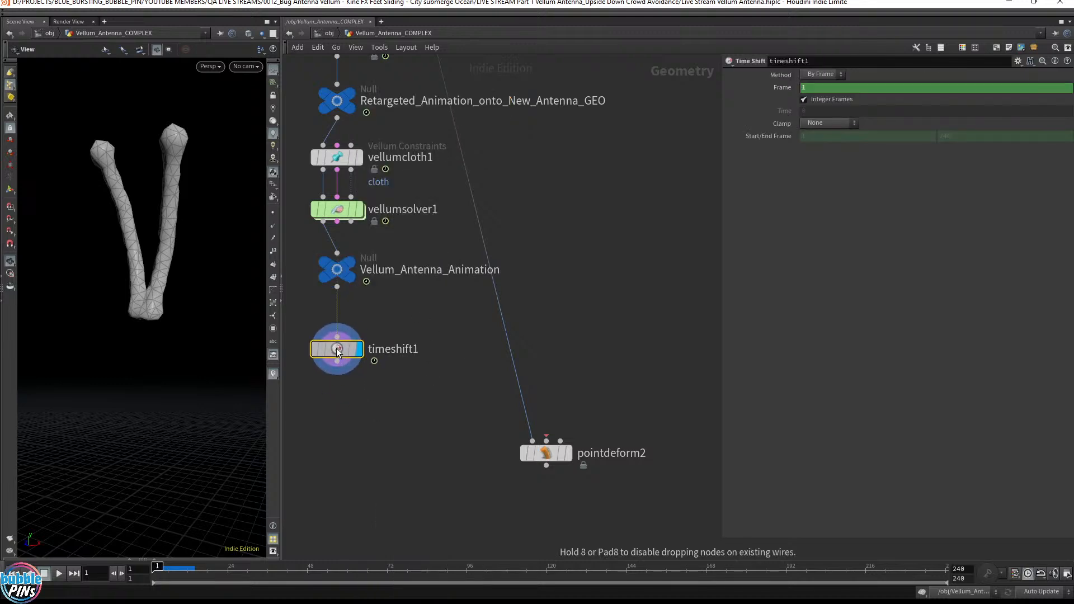
- Rename the new Time Shift node to Rest and delete its Frame channels so it holds frame 1
{"action": "double_click", "coordinate": [394, 348]}
{"action": "type", "text": "Rest"}
{"action": "key", "text": "Return"}
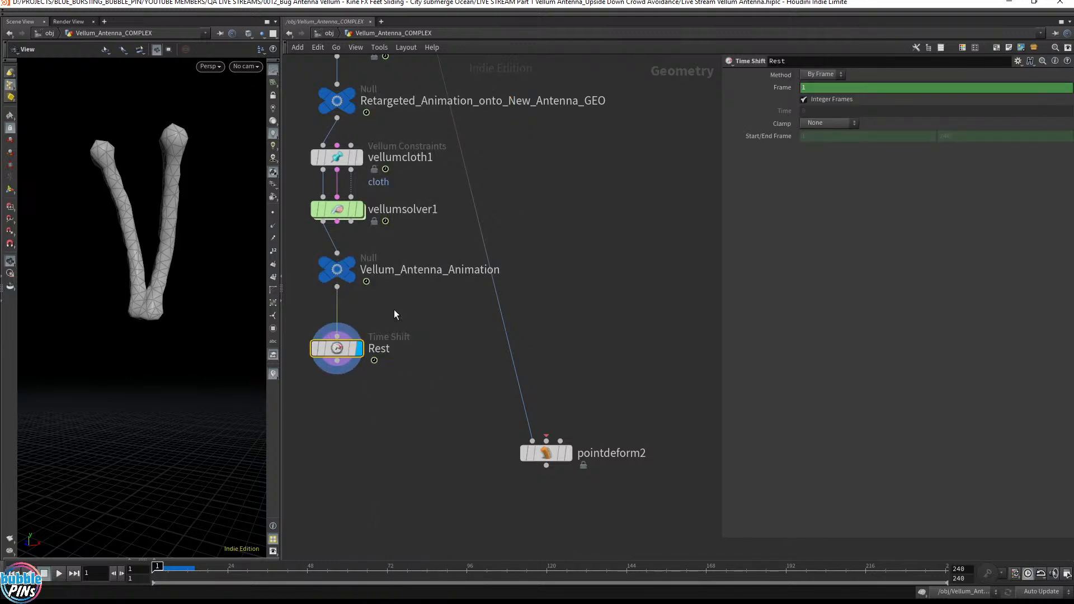
{"action": "right_click", "coordinate": [779, 87]}
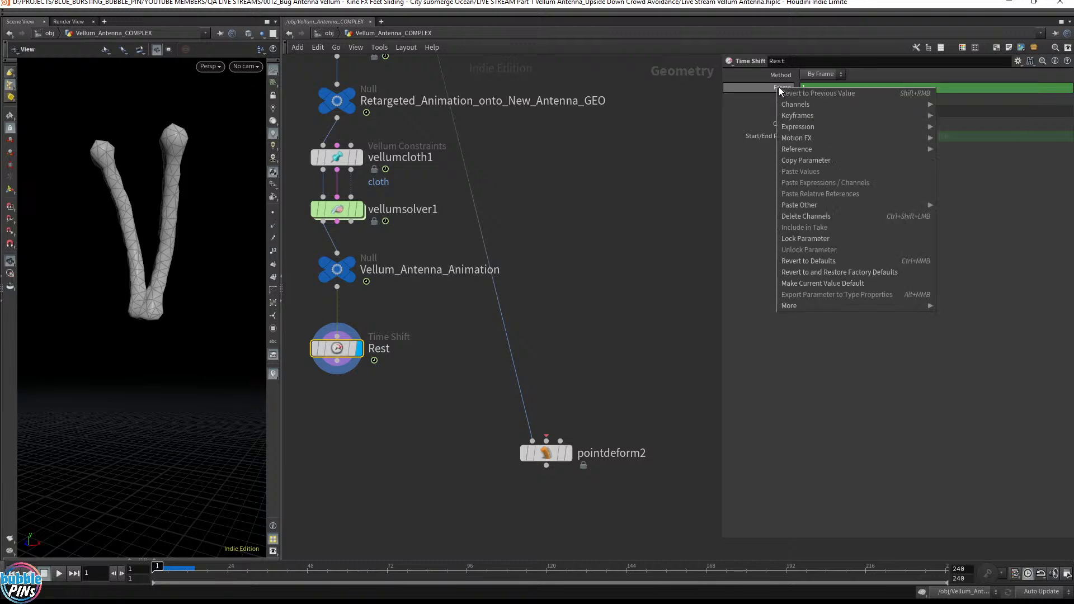
{"action": "left_click", "coordinate": [800, 219]}
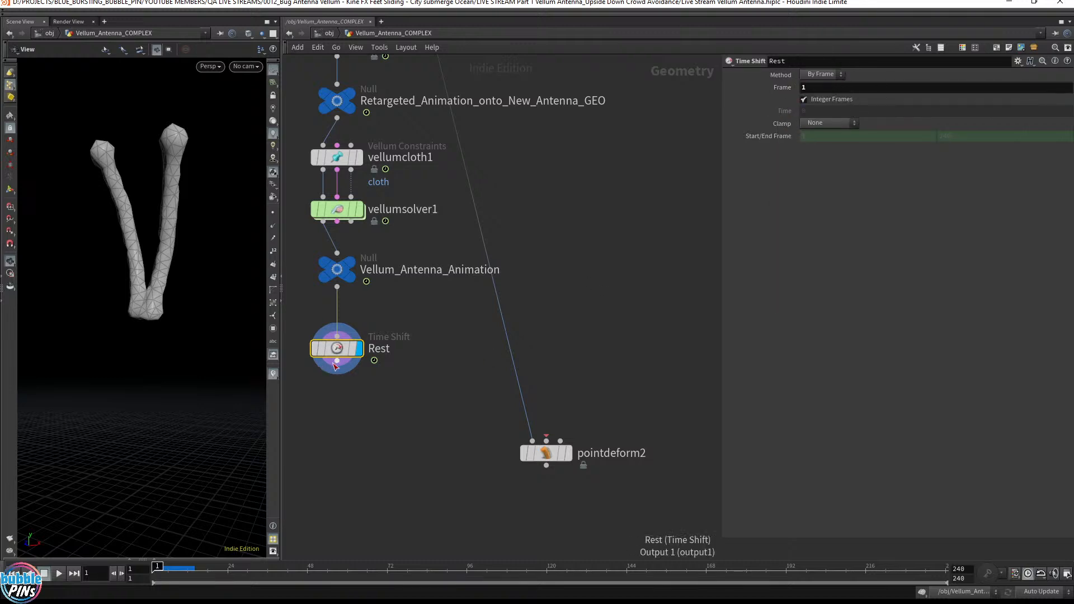
- Wire Rest into pointdeform2's second input and Vellum_Antenna_Animation into its third, then display pointdeform2
{"action": "left_click_drag", "start_coordinate": [337, 361], "coordinate": [546, 442]}
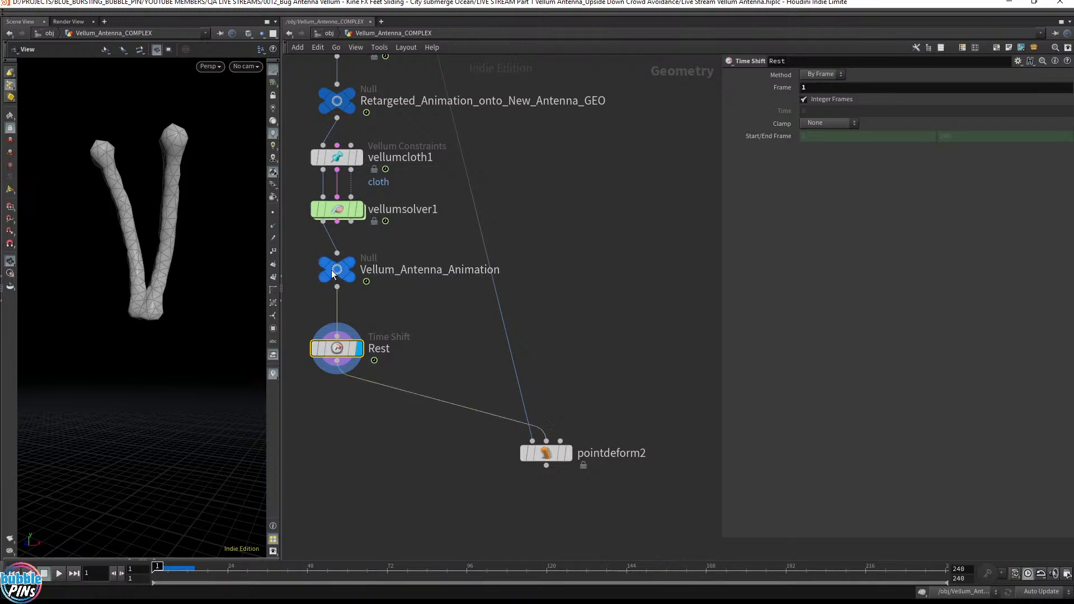
{"action": "left_click_drag", "start_coordinate": [337, 286], "coordinate": [560, 442]}
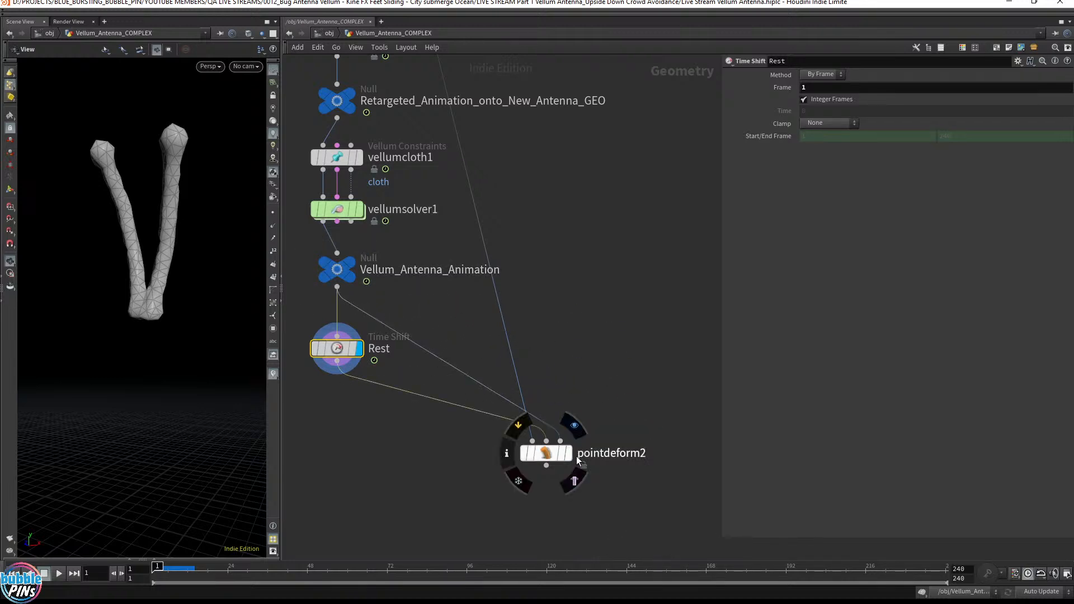
{"action": "left_click", "coordinate": [549, 456]}
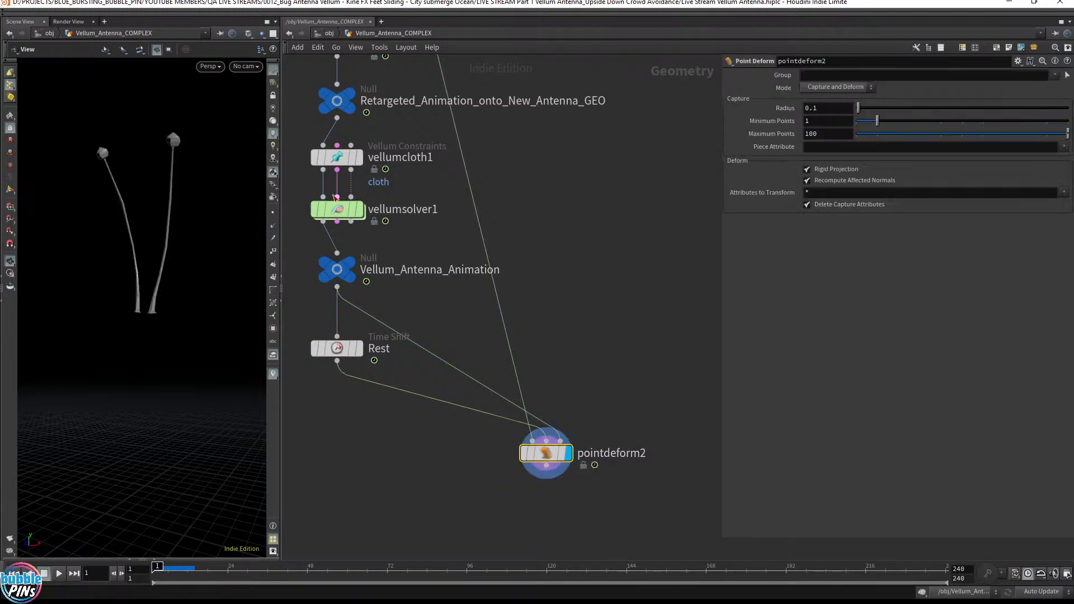
- Play the pointdeform2 result, briefly templating Vellum_Antenna_Animation for comparison, and return to the first frame
{"action": "left_click", "coordinate": [365, 297]}
{"action": "key", "text": "Up"}
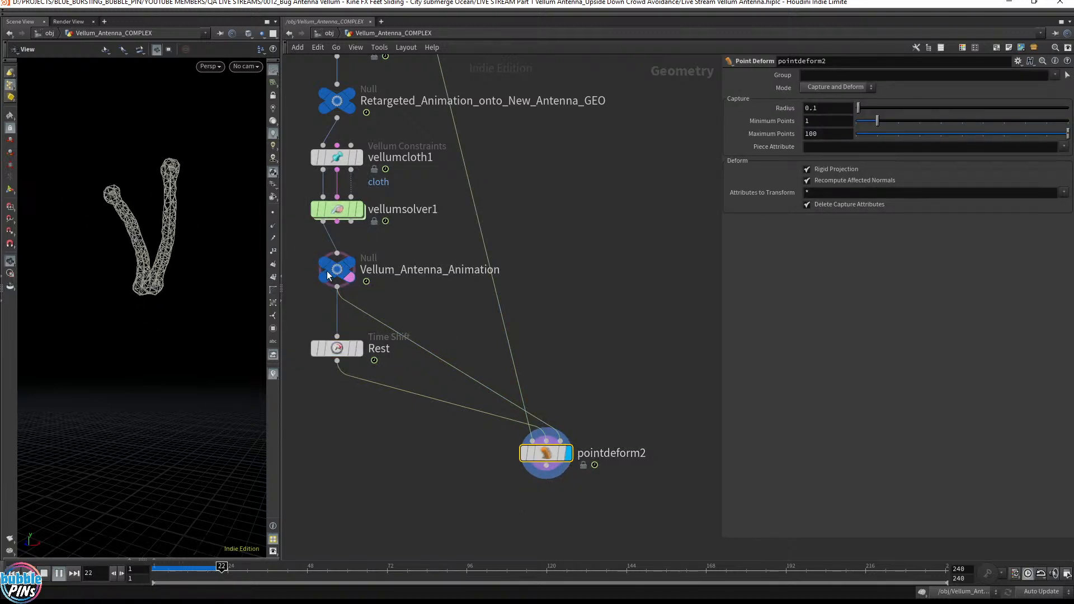
{"action": "mouse_move", "coordinate": [333, 276]}
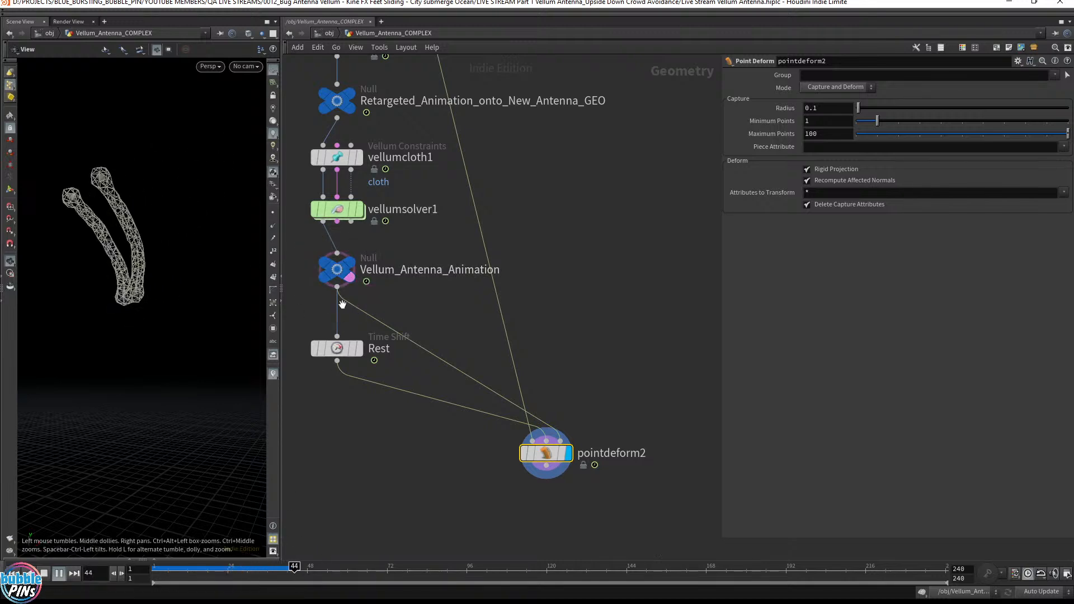
{"action": "left_click", "coordinate": [356, 292]}
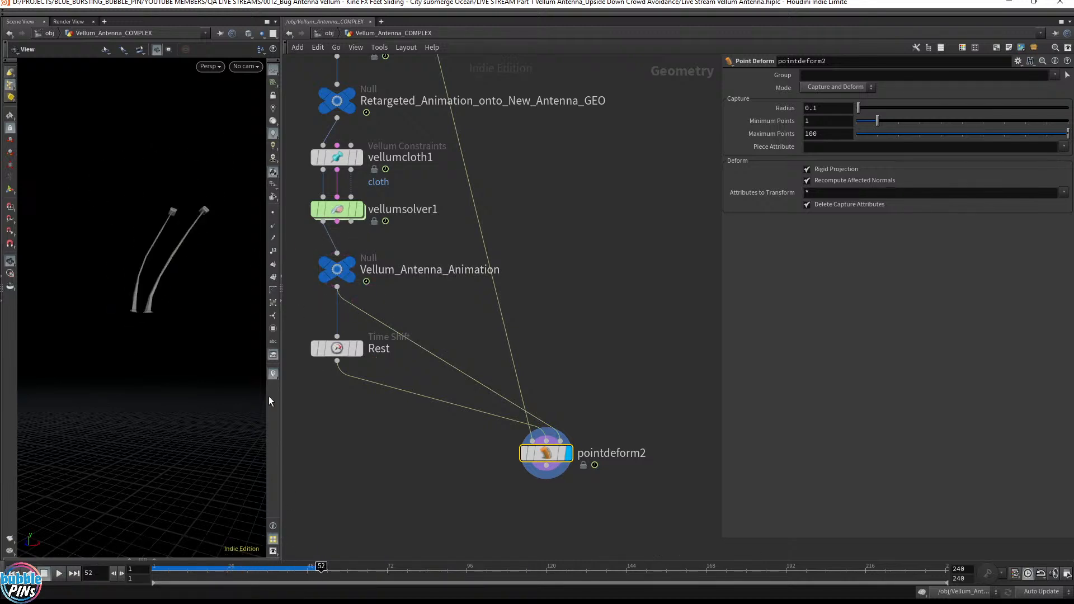
{"action": "key", "text": "ctrl+Up"}
{"action": "key", "text": "Up"}
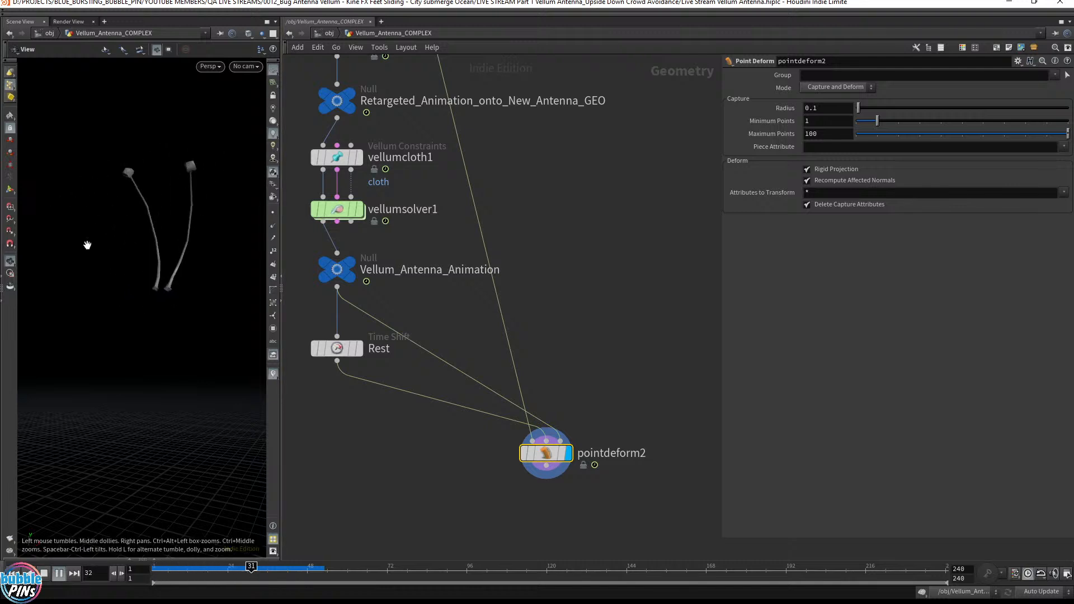
{"action": "key", "text": "ctrl+Up"}
- Add a Merge node directly below pointdeform2, fed by its output
{"action": "middle_click_drag", "start_coordinate": [412, 473], "coordinate": [385, 400]}
{"action": "key", "text": "Tab"}
{"action": "type", "text": "merg"}
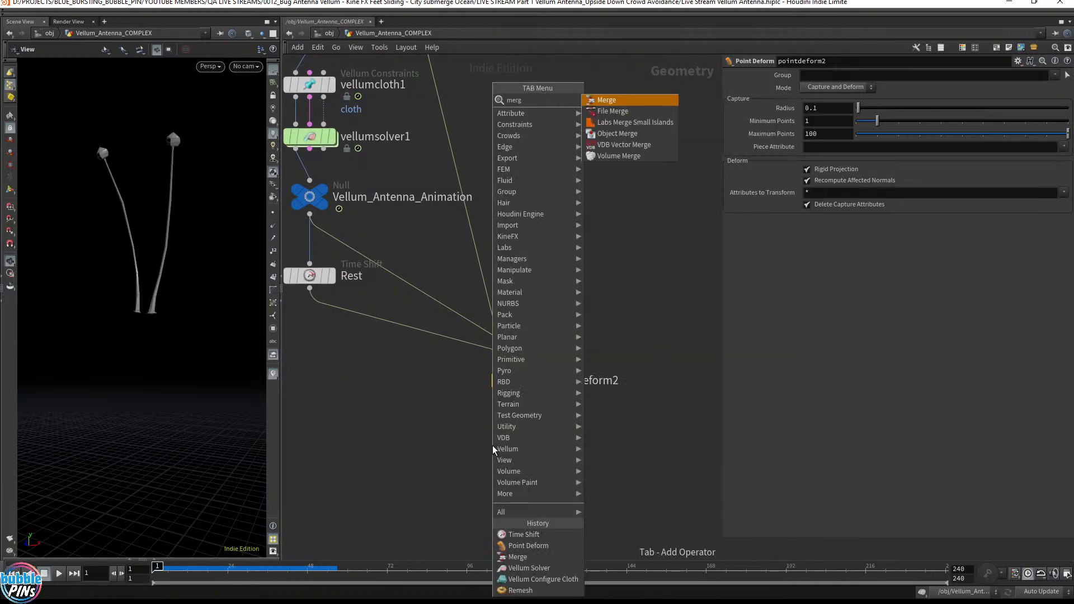
{"action": "key", "text": "Return"}
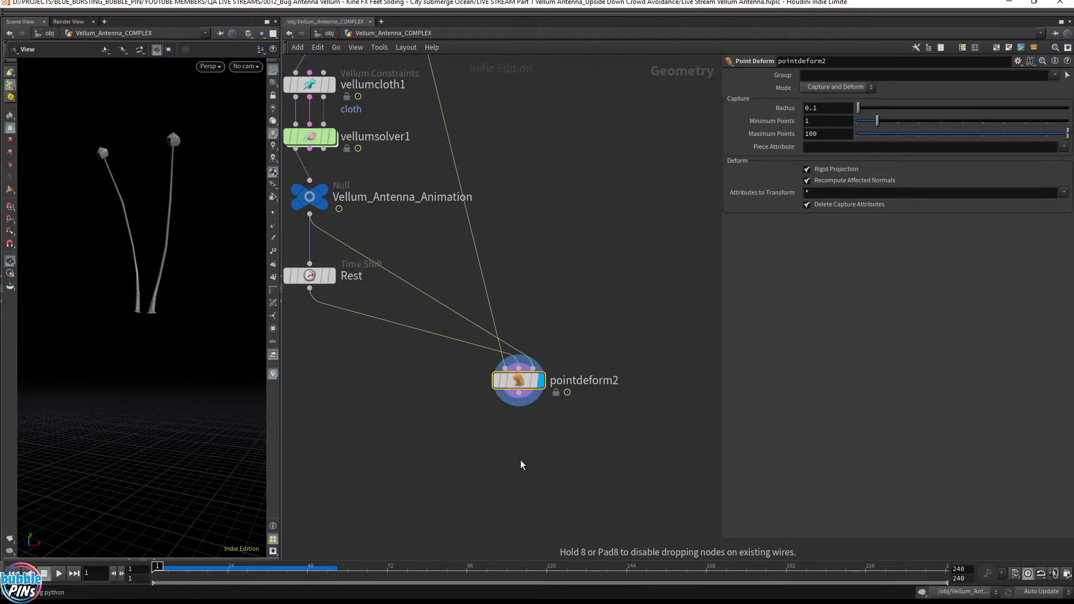
{"action": "left_click", "coordinate": [523, 465]}
- Connect the Body null to merge1 and route the wire around the network with dots
{"action": "scroll", "coordinate": [532, 386], "scroll_direction": "down", "scroll_amount": 4}
{"action": "middle_click_drag", "start_coordinate": [646, 234], "coordinate": [582, 295]}
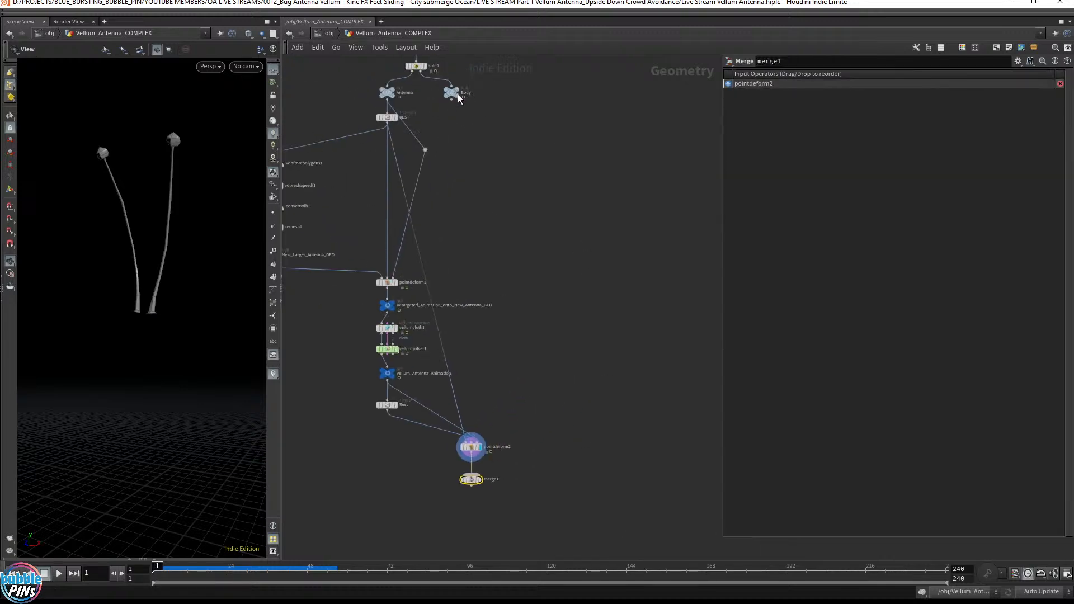
{"action": "left_click", "coordinate": [452, 101]}
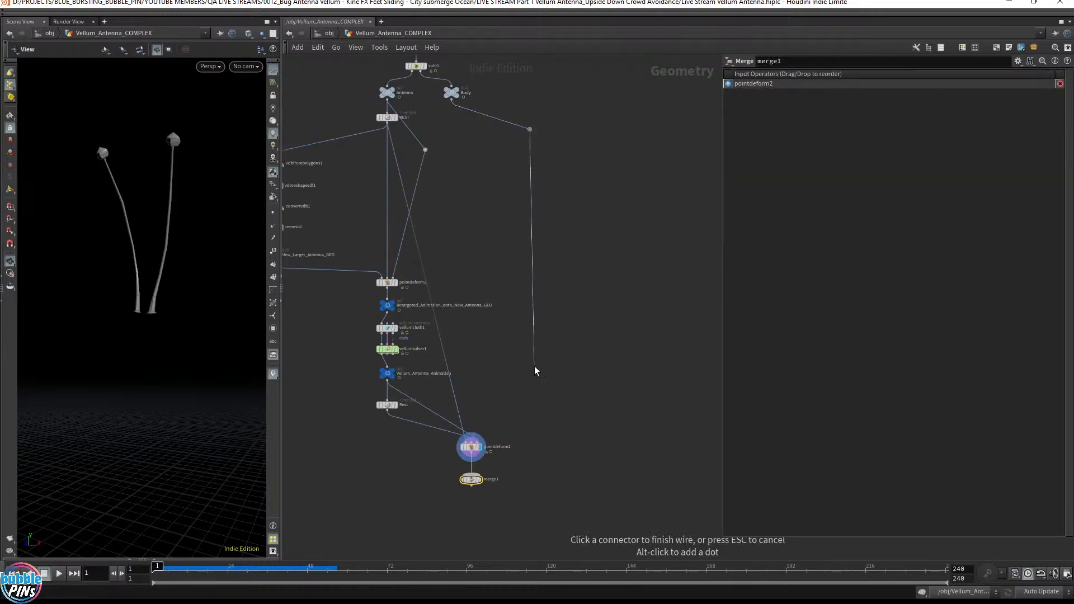
{"action": "left_click", "coordinate": [486, 474]}
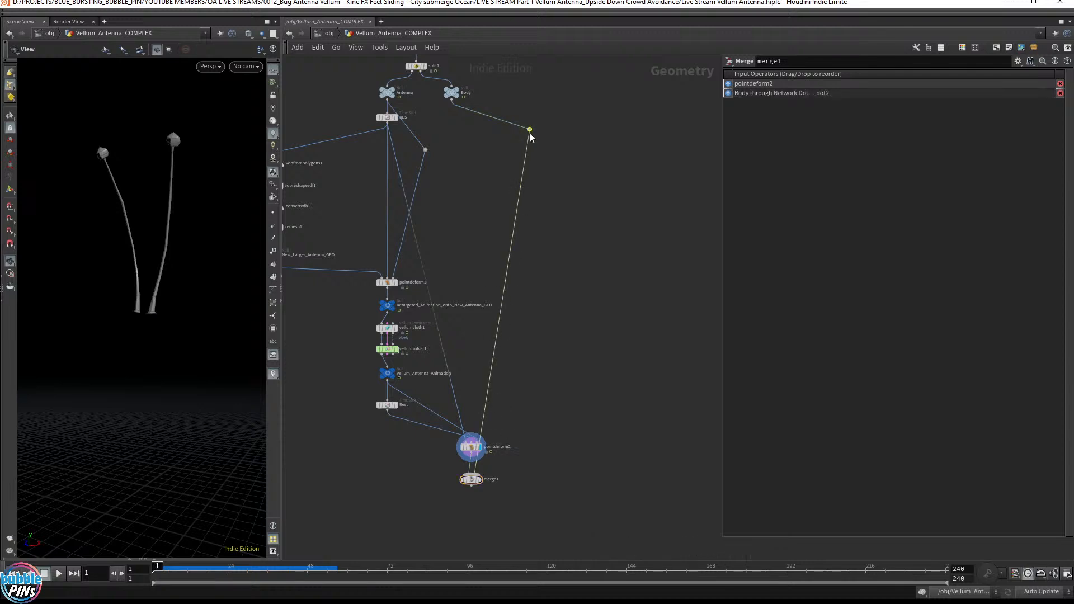
{"action": "left_click_drag", "start_coordinate": [530, 129], "coordinate": [567, 253]}
{"action": "key", "text": "Escape"}
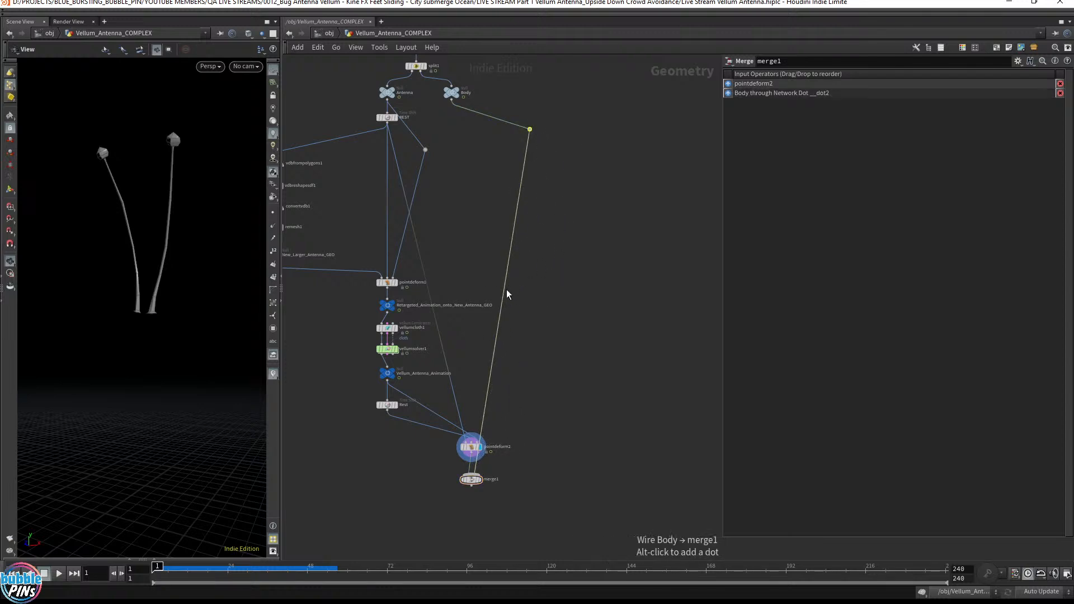
{"action": "left_click_drag", "start_coordinate": [506, 293], "coordinate": [520, 471], "text": "alt"}
- Display merge1, play the whole bug from several angles to check the antenna motion, and return to frame 1
{"action": "scroll", "coordinate": [486, 537], "scroll_direction": "up", "scroll_amount": 5}
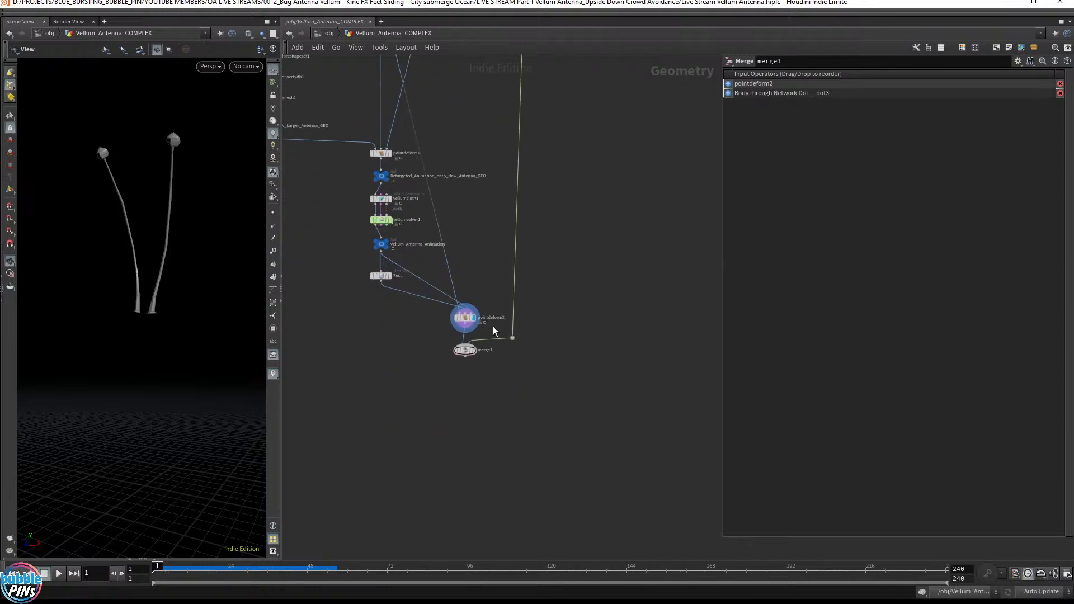
{"action": "left_click", "coordinate": [466, 335]}
{"action": "key", "text": "Up"}
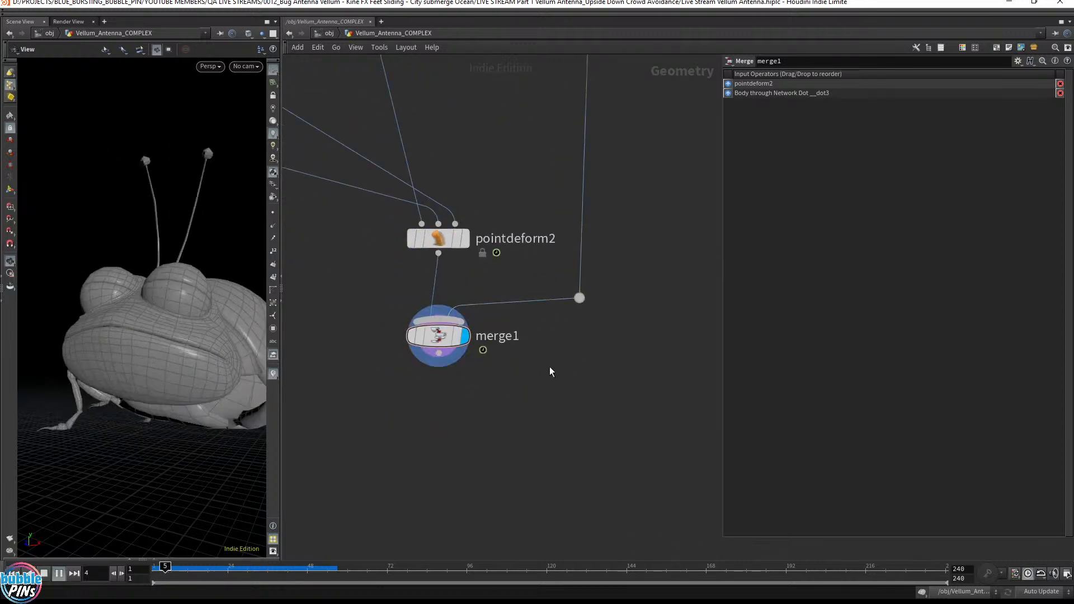
{"action": "left_click_drag", "start_coordinate": [175, 276], "coordinate": [217, 292]}
{"action": "left_click_drag", "start_coordinate": [80, 291], "coordinate": [159, 300]}
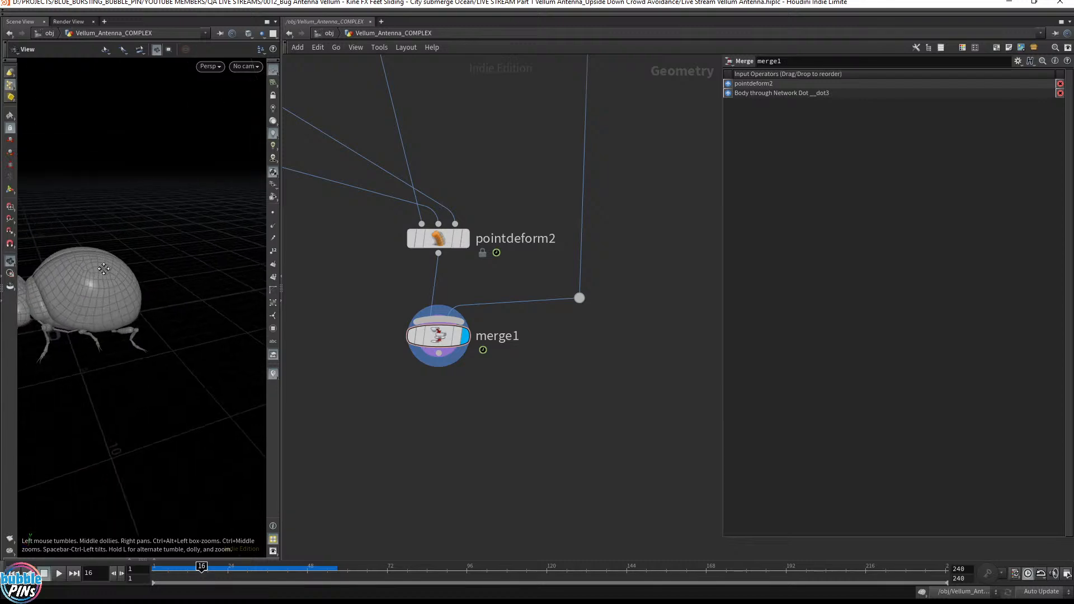
{"action": "key", "text": "g"}
{"action": "key", "text": "Up"}
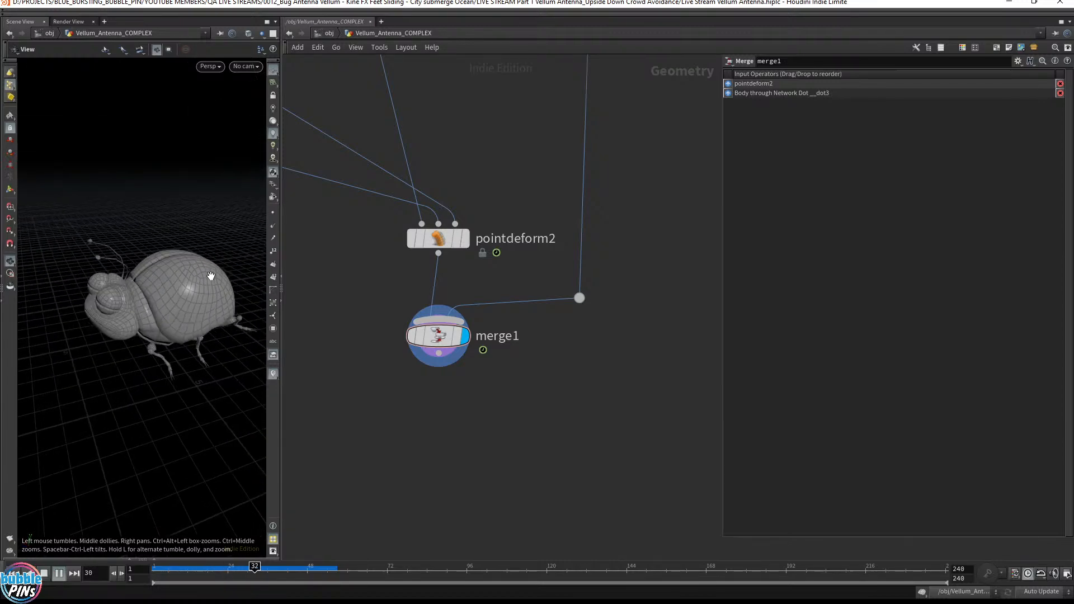
{"action": "left_click_drag", "start_coordinate": [213, 271], "coordinate": [216, 264]}
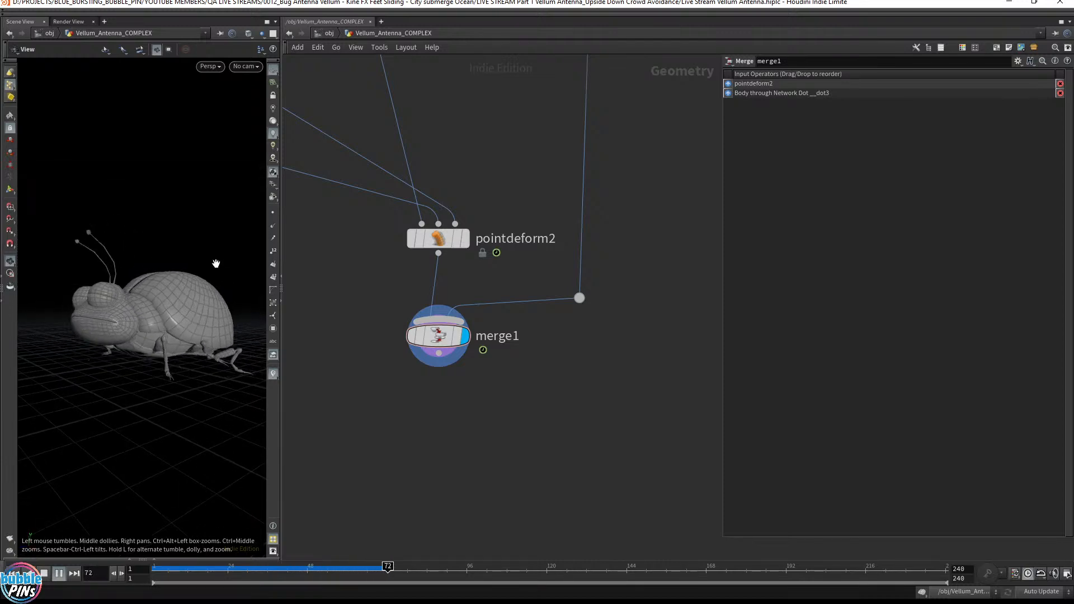
{"action": "key", "text": "ctrl+Up"}
- Frame the finished network, go up to the object level and display Vellum_Antenna_SIMPLE alongside Vellum_Antenna_COMPLEX
{"action": "scroll", "coordinate": [375, 301], "scroll_direction": "down", "scroll_amount": 4}
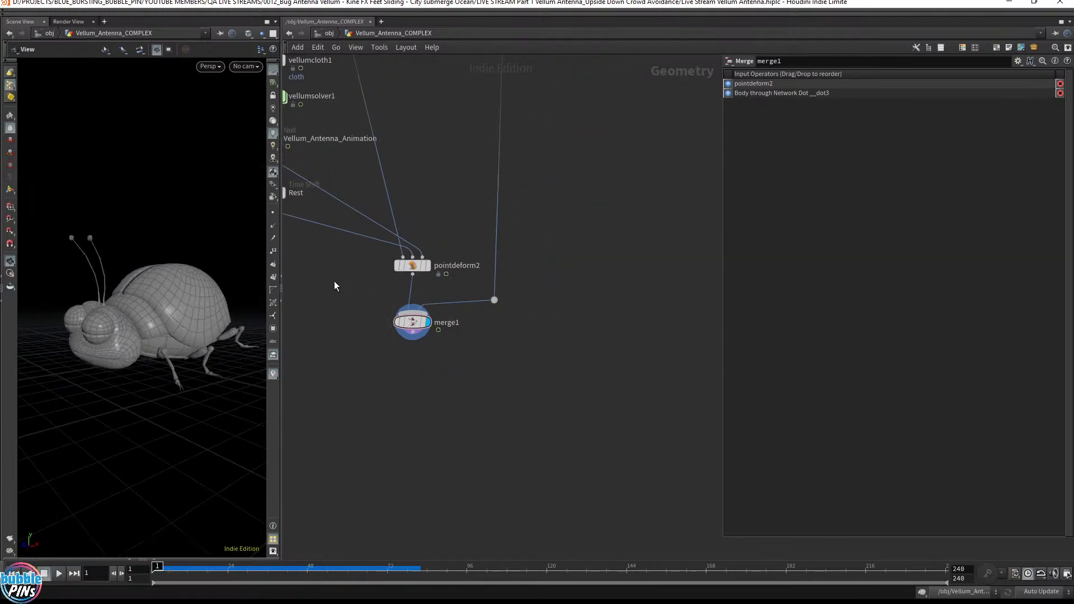
{"action": "middle_click_drag", "start_coordinate": [334, 281], "coordinate": [467, 418]}
{"action": "key", "text": "h"}
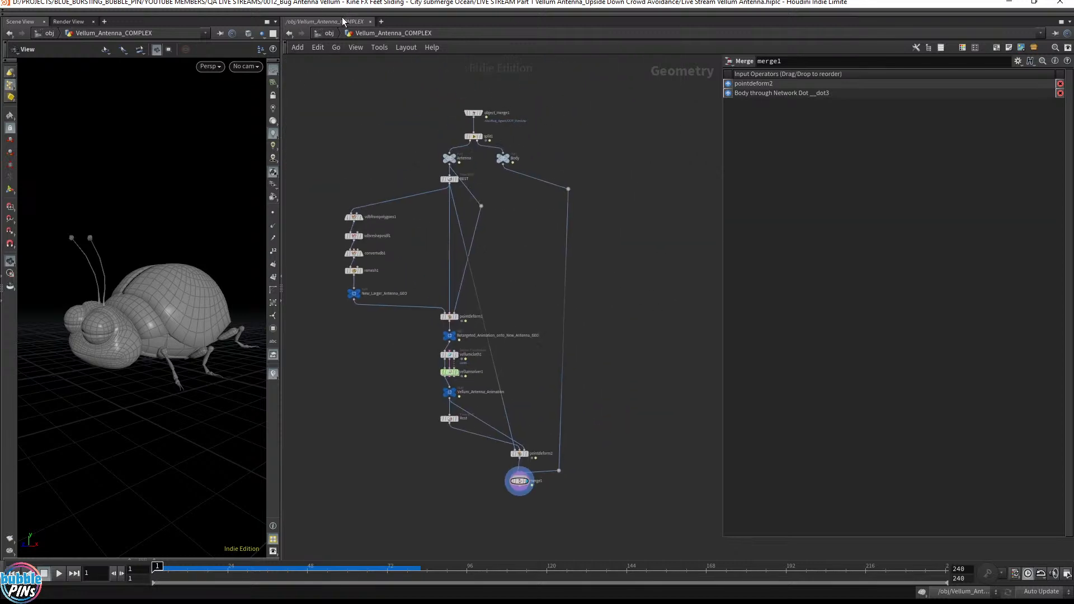
{"action": "left_click", "coordinate": [328, 33]}
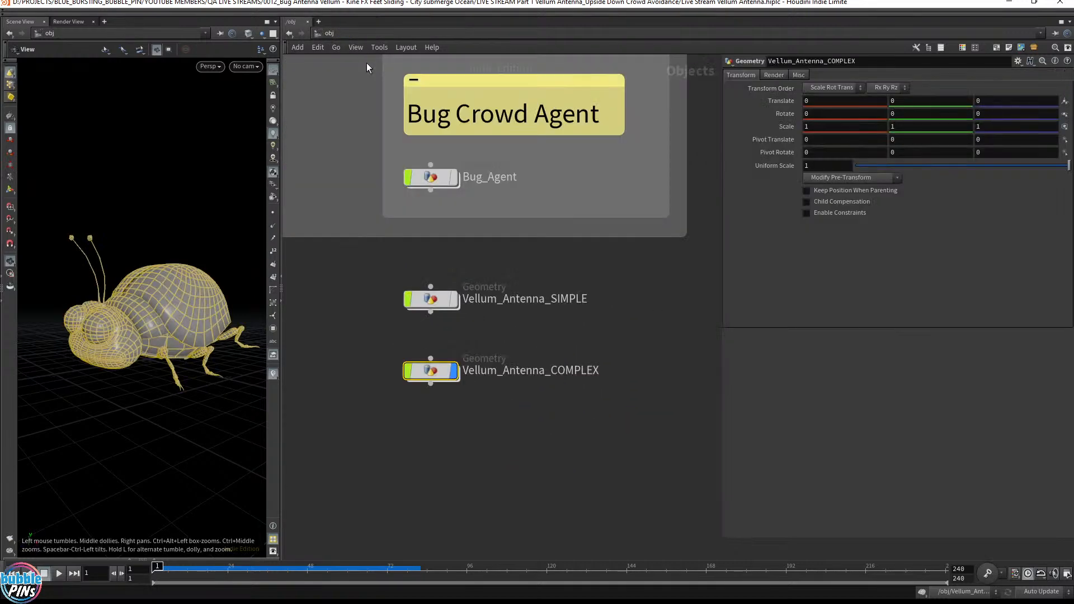
{"action": "left_click", "coordinate": [454, 301]}
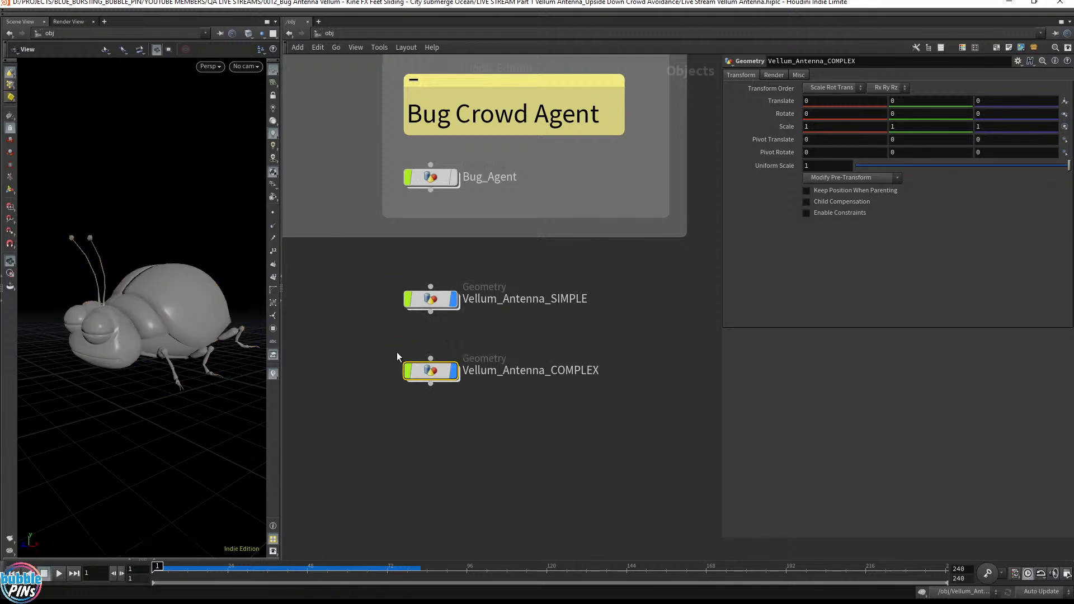
- Inside Vellum_Antenna_COMPLEX, add and display a Color node after merge1 and set its colour to pure red
{"action": "double_click", "coordinate": [430, 371]}
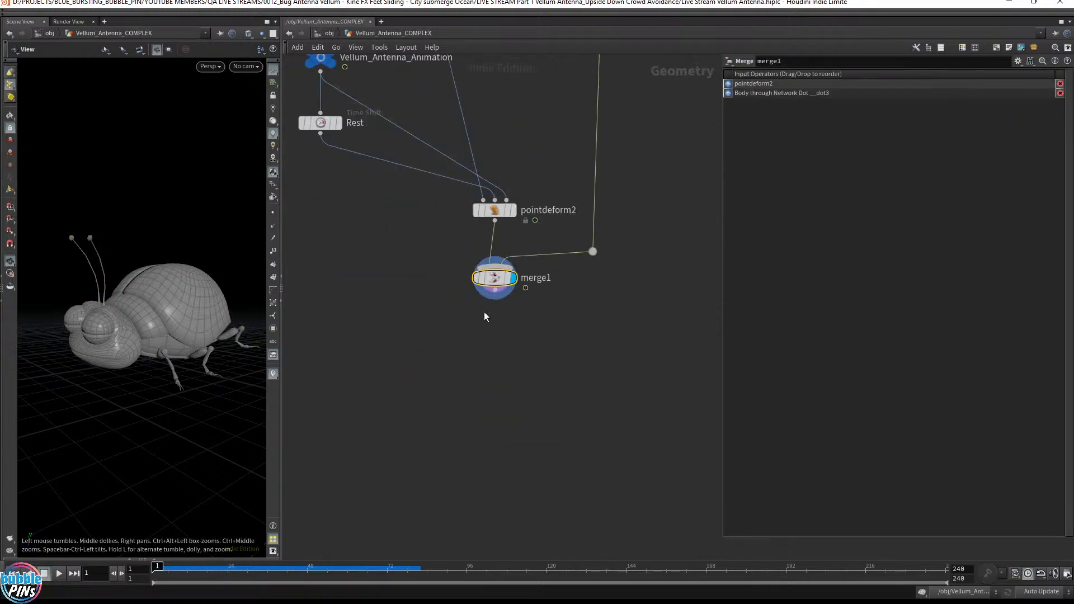
{"action": "scroll", "coordinate": [487, 313], "scroll_direction": "up", "scroll_amount": 2}
{"action": "left_click", "coordinate": [492, 300]}
{"action": "key", "text": "Tab"}
{"action": "type", "text": "colo"}
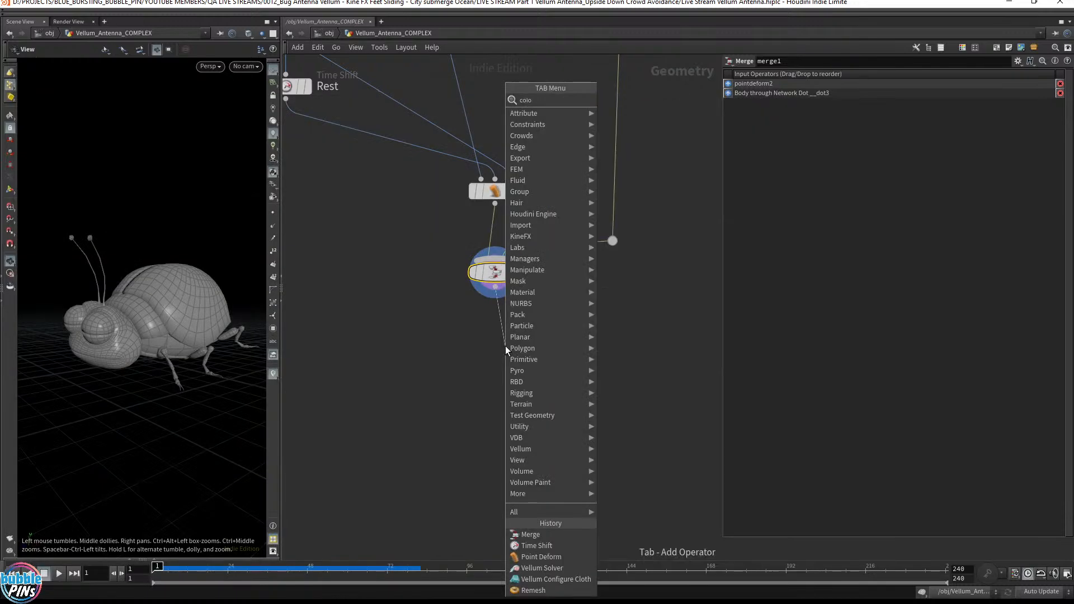
{"action": "key", "text": "Return"}
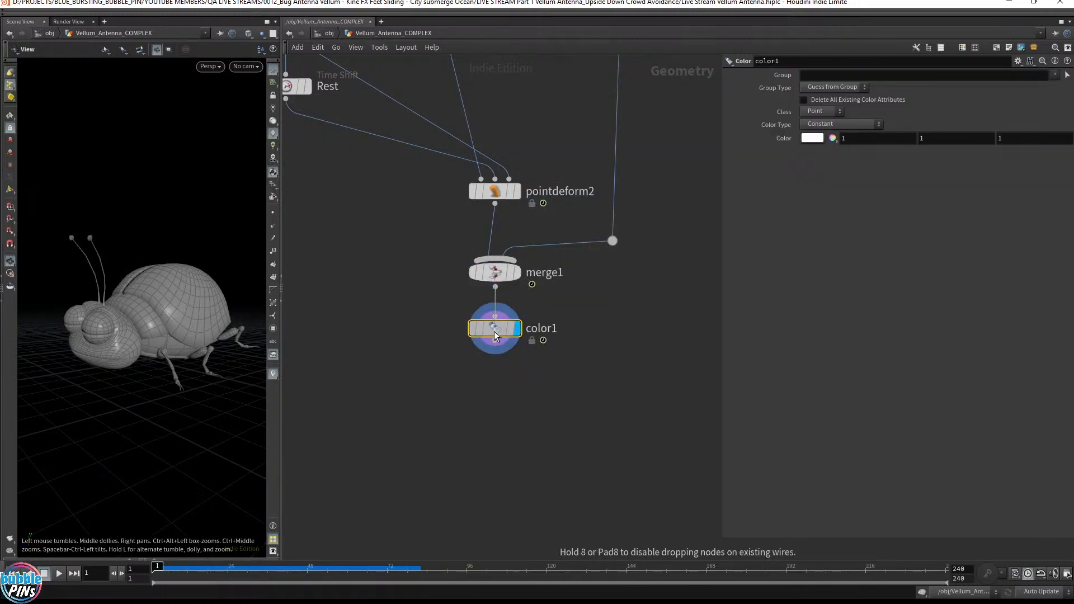
{"action": "left_click", "coordinate": [494, 334]}
{"action": "left_click", "coordinate": [812, 138]}
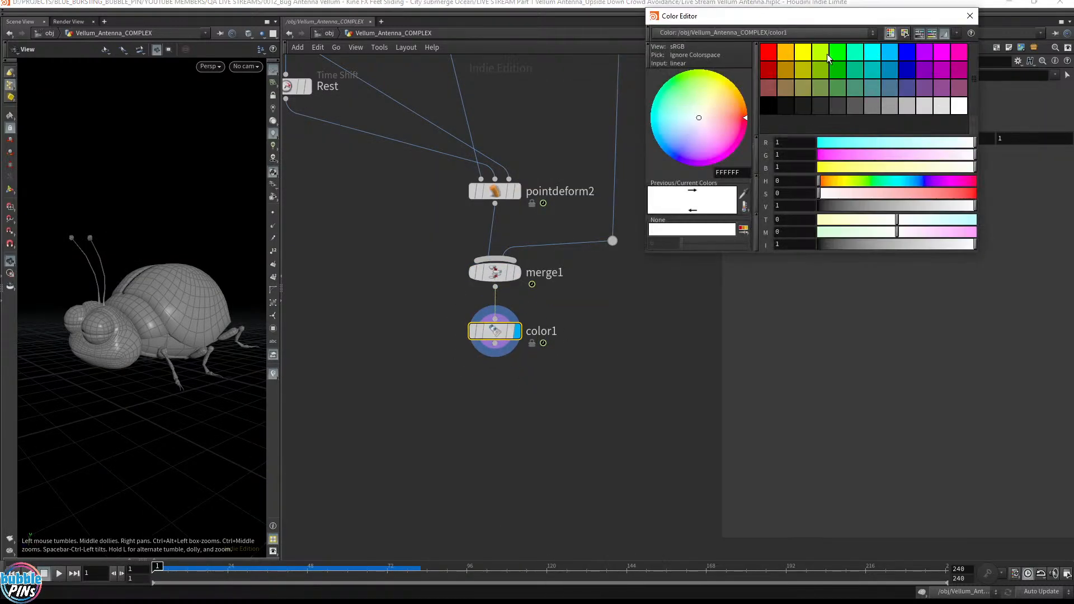
{"action": "left_click", "coordinate": [771, 52]}
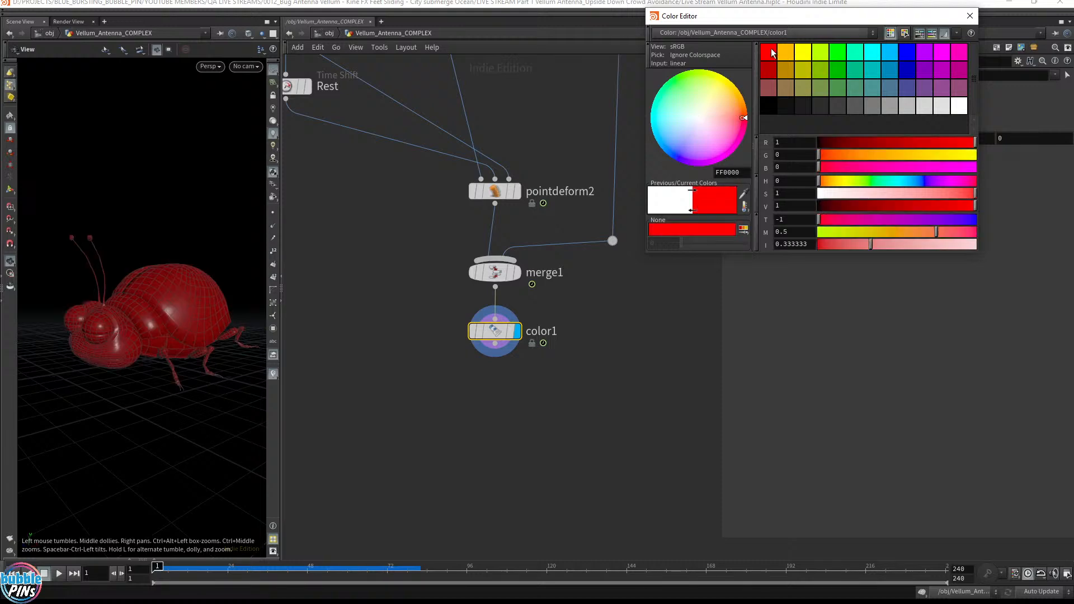
- Close the colour editor, return to the object level and try offsetting Vellum_Antenna_COMPLEX with X translation -1.8 and Z translation 145
{"action": "left_click", "coordinate": [969, 16]}
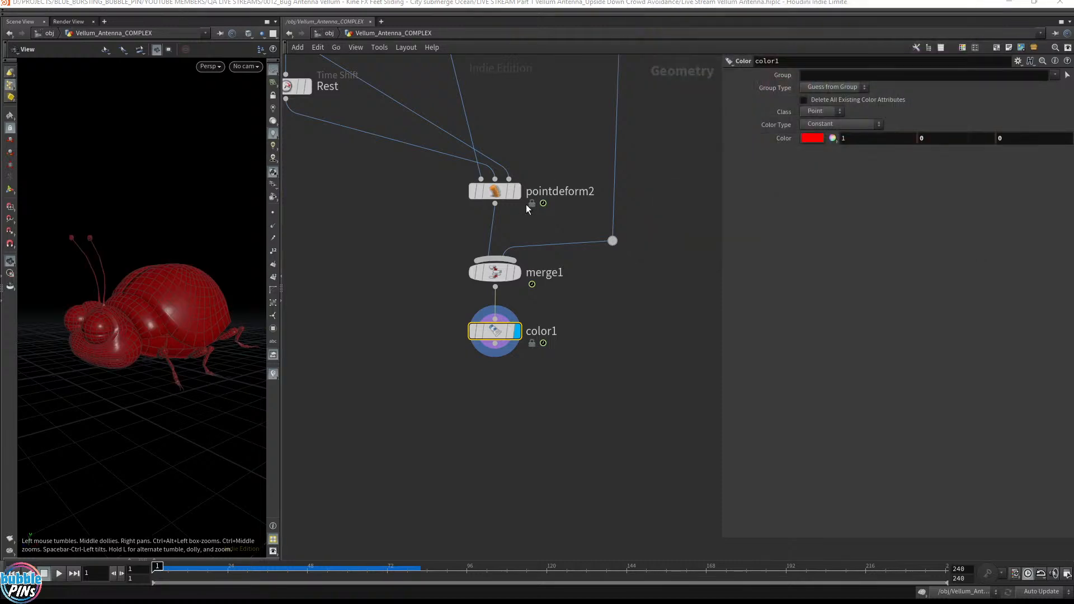
{"action": "key", "text": "u"}
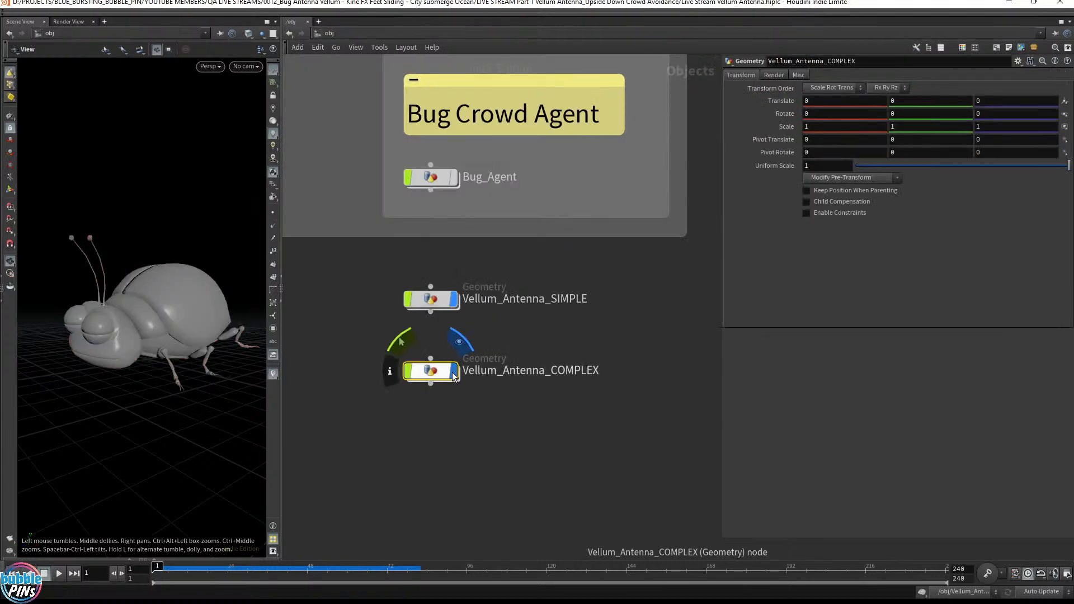
{"action": "left_click_drag", "start_coordinate": [372, 353], "coordinate": [570, 425]}
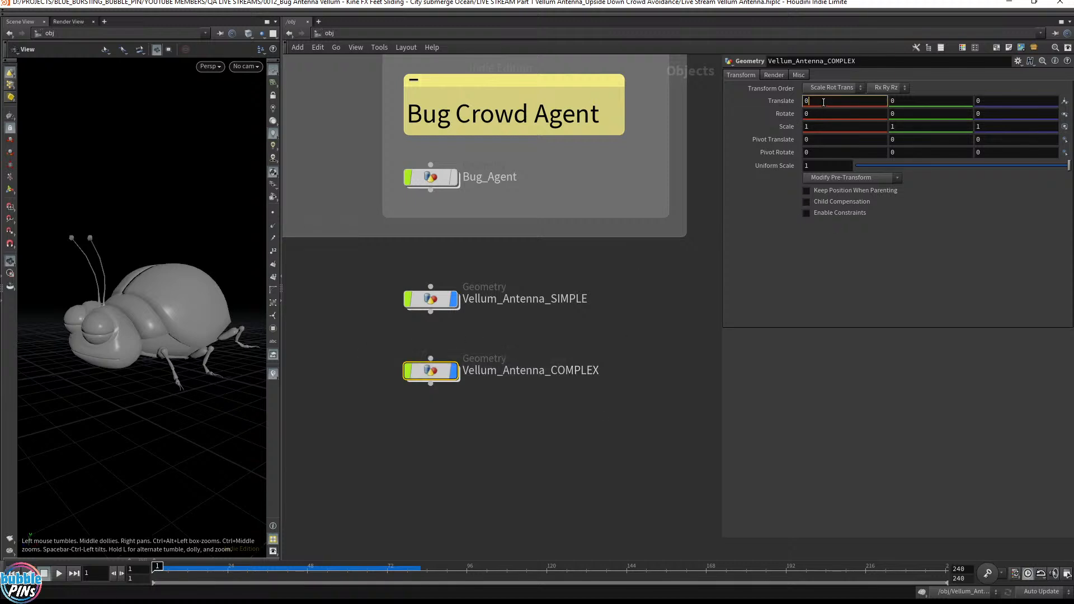
{"action": "type", "text": "-1.8"}
{"action": "key", "text": "Return"}
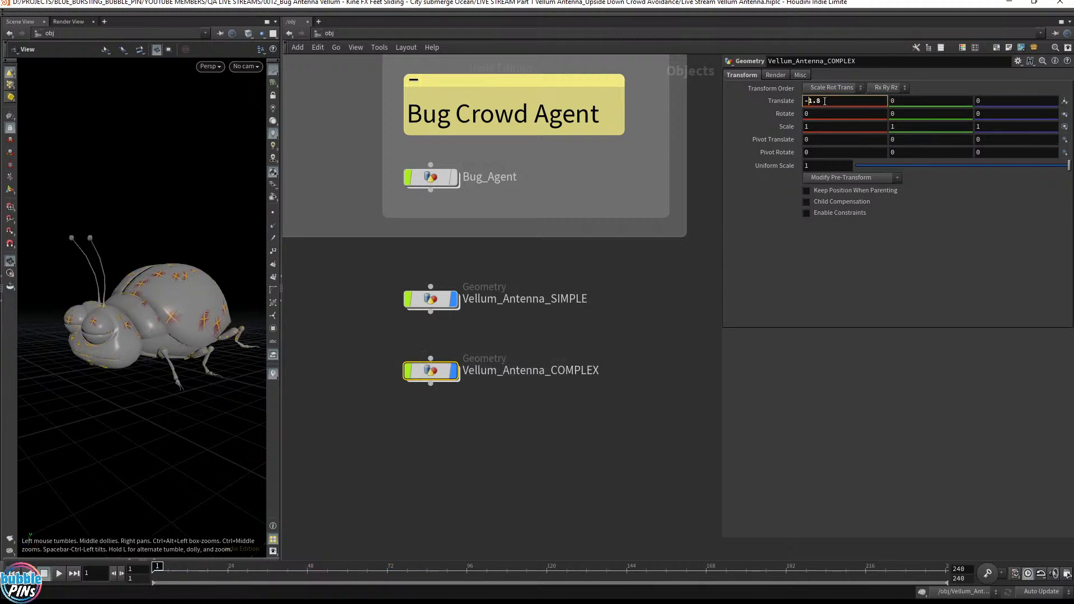
{"action": "key", "text": "ctrl+z"}
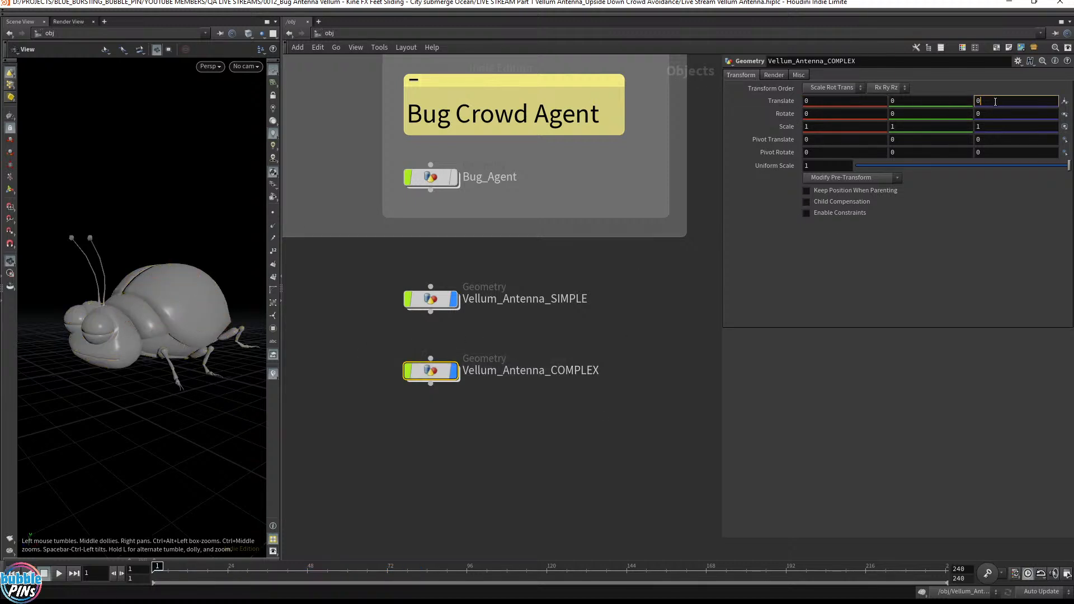
{"action": "type", "text": ".4"}
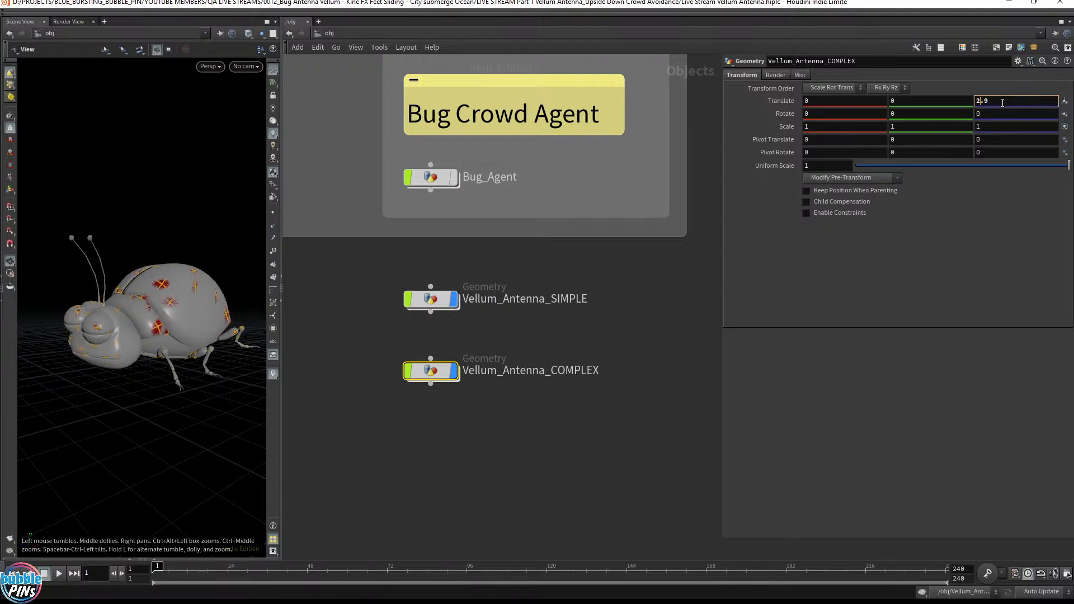
{"action": "middle_click_drag", "start_coordinate": [1000, 101], "coordinate": [1070, 114]}
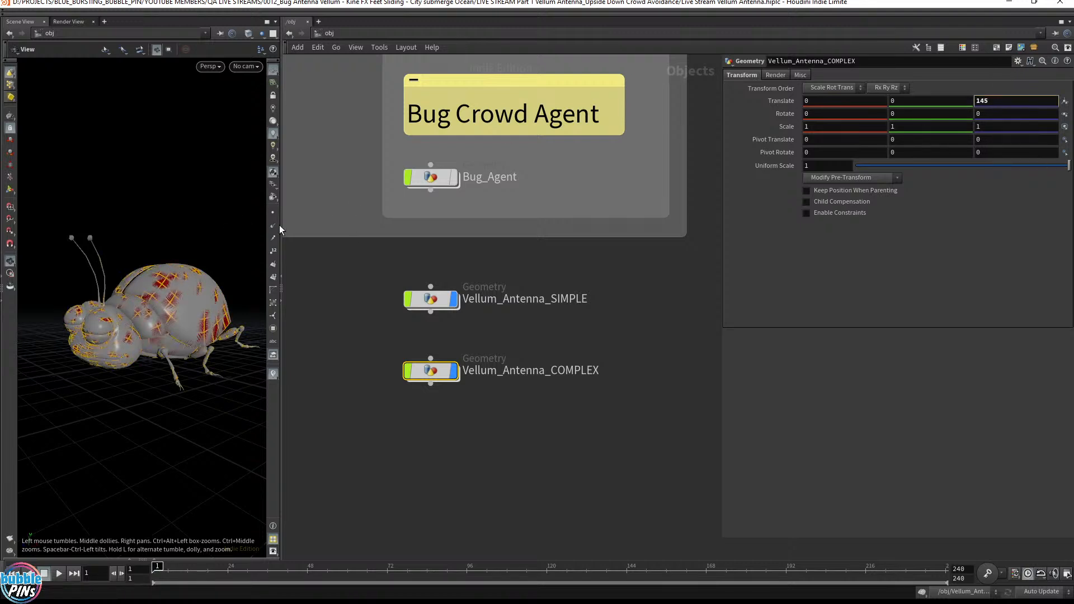
- Widen the scene view and try offsetting Vellum_Antenna_SIMPLE with its object-level Z translation
{"action": "left_click_drag", "start_coordinate": [280, 226], "coordinate": [448, 226]}
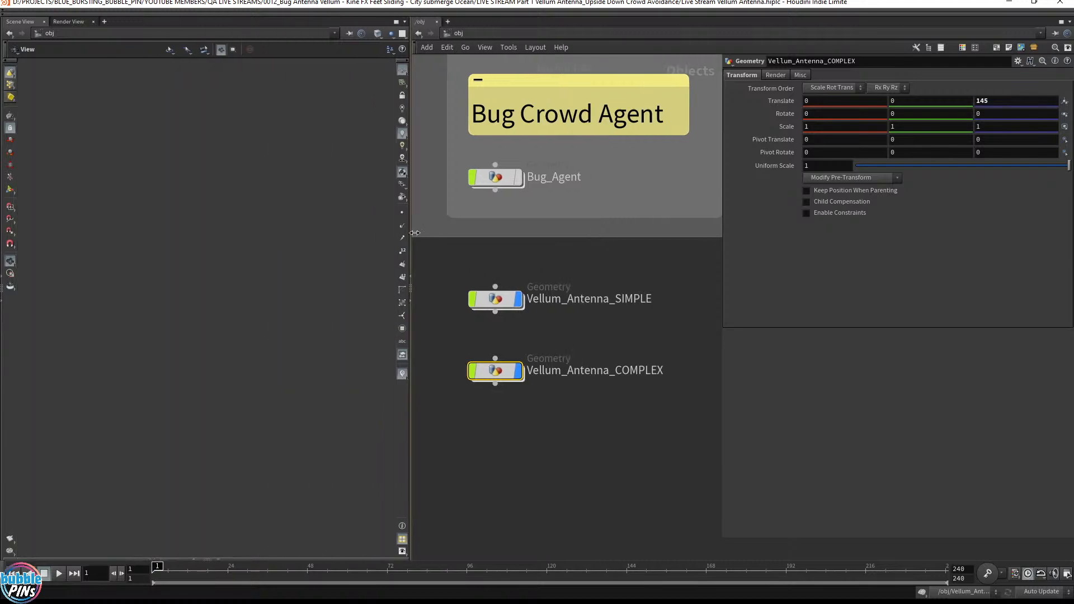
{"action": "scroll", "coordinate": [133, 332], "scroll_direction": "down", "scroll_amount": 5}
{"action": "left_click_drag", "start_coordinate": [133, 332], "coordinate": [321, 312]}
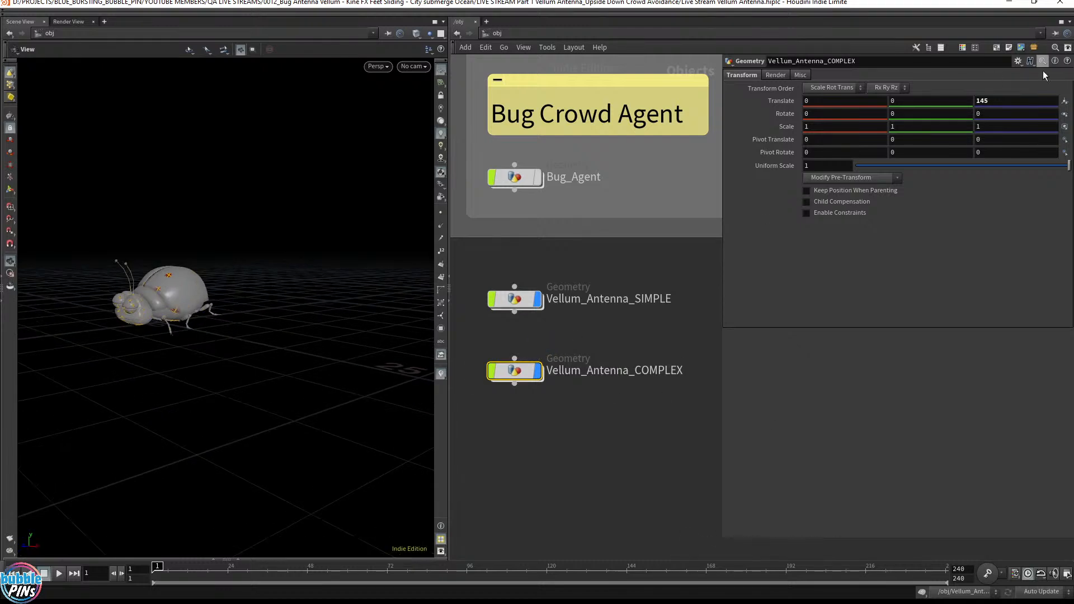
{"action": "left_click", "coordinate": [514, 299]}
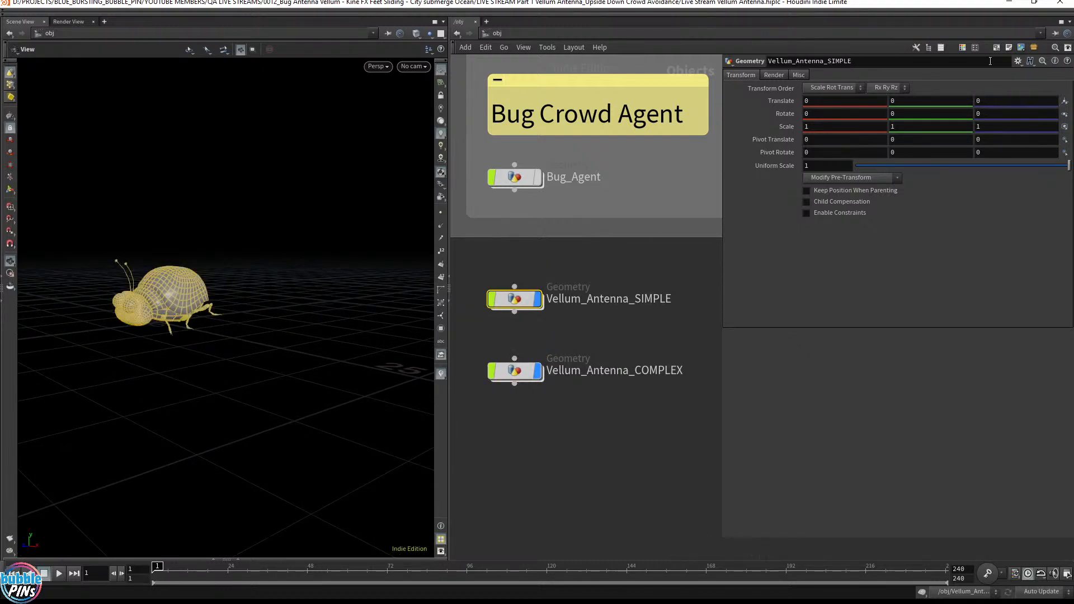
{"action": "middle_click_drag", "start_coordinate": [995, 99], "coordinate": [735, 145]}
- Inside Vellum_Antenna_COMPLEX, add a Transform node after color1 and display it
{"action": "left_click", "coordinate": [514, 371]}
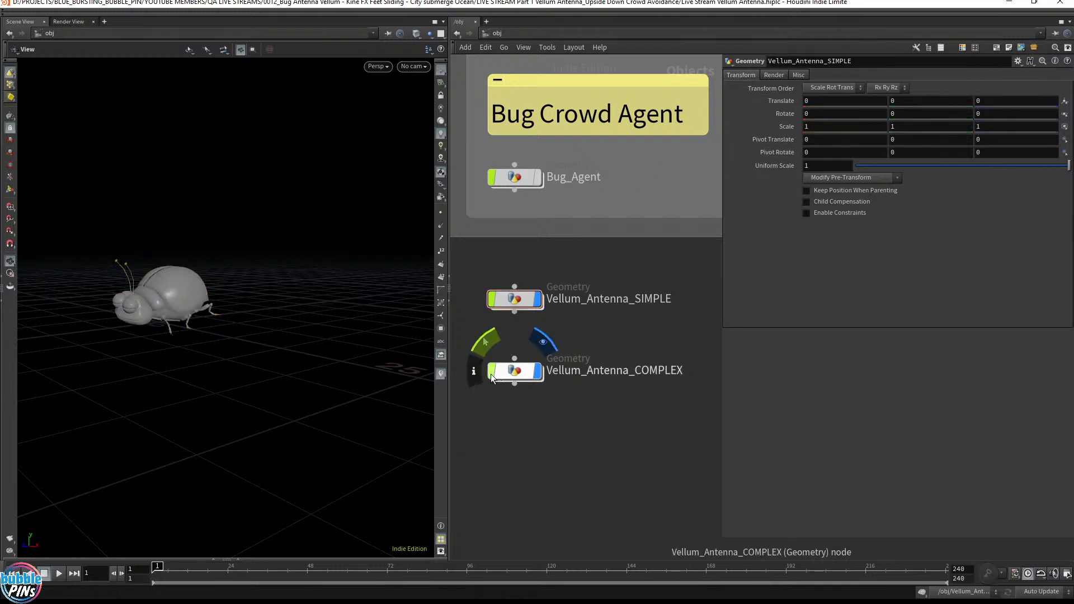
{"action": "double_click", "coordinate": [514, 370]}
{"action": "key", "text": "Tab"}
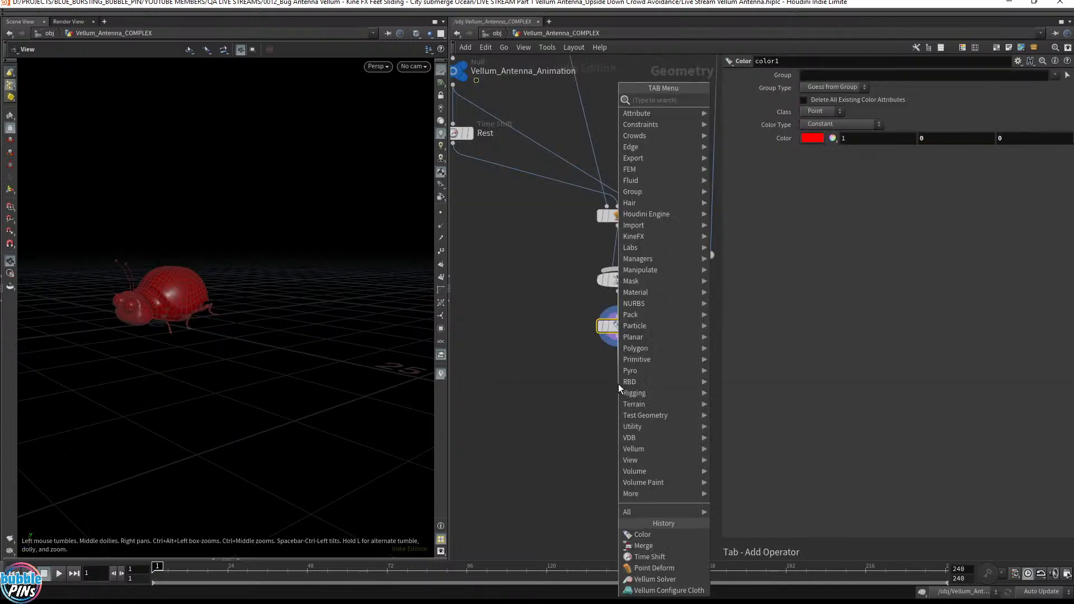
{"action": "type", "text": "tran"}
{"action": "key", "text": "Return"}
{"action": "left_click", "coordinate": [618, 384]}
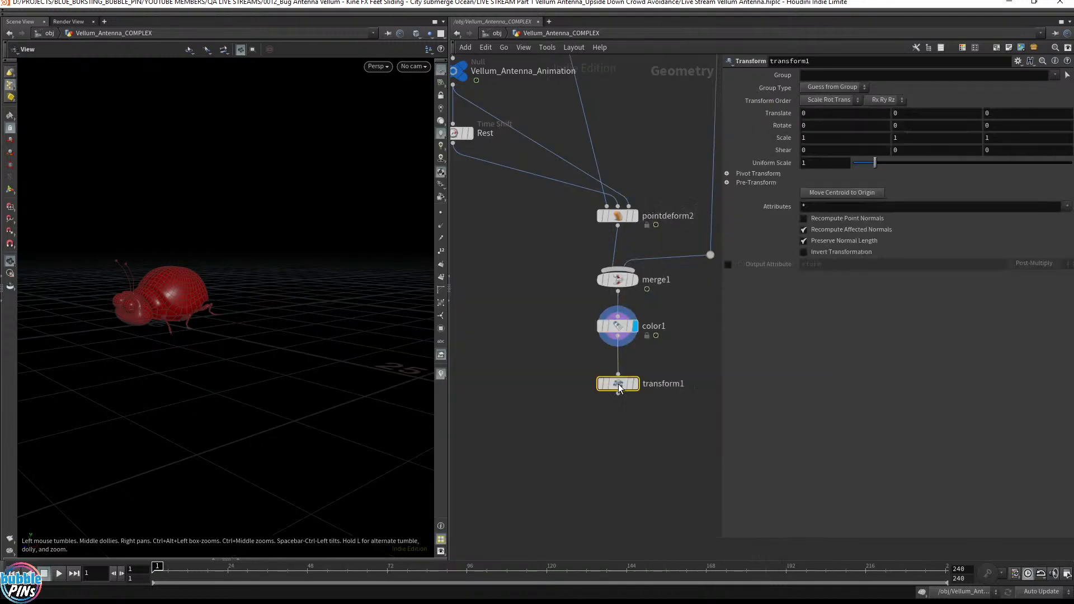
{"action": "left_click", "coordinate": [643, 383]}
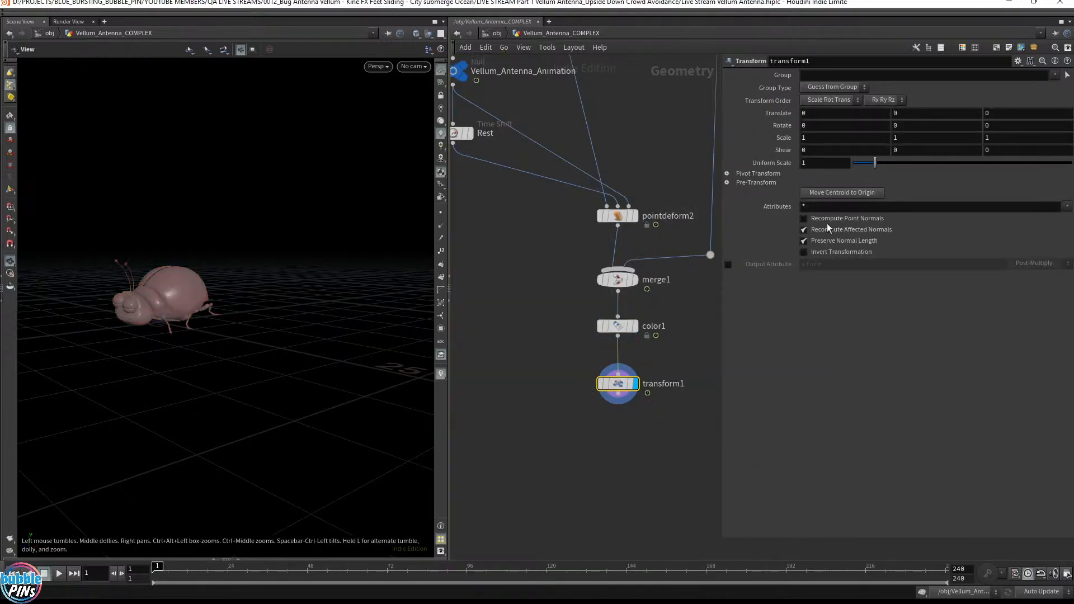
- Move the red bug sideways with the transform handle so it stands beside the simple one, and go back to the object level
{"action": "key", "text": "Return"}
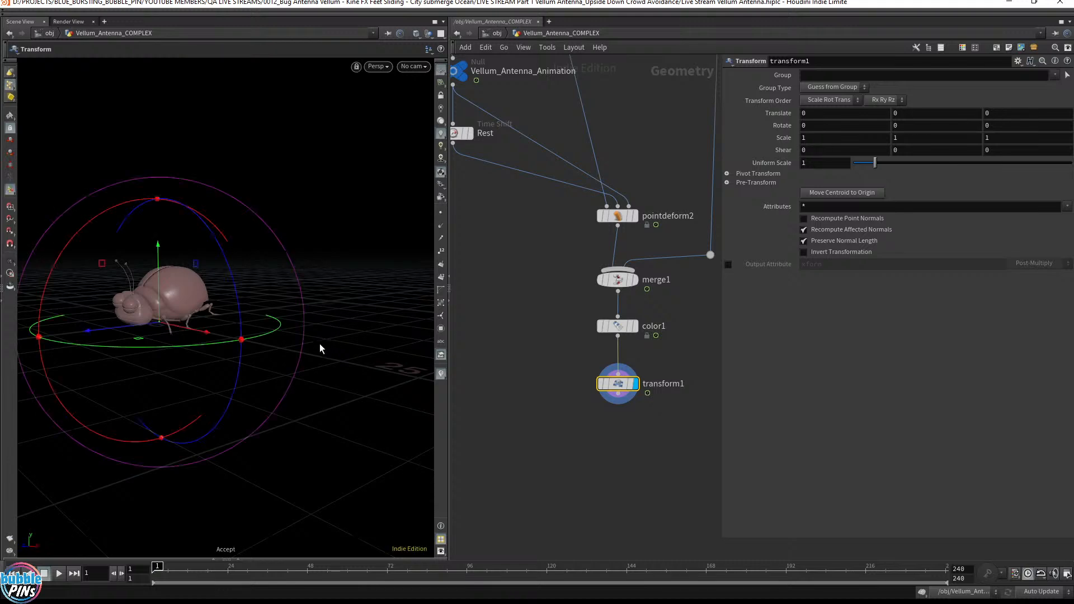
{"action": "left_click_drag", "start_coordinate": [177, 331], "coordinate": [257, 343]}
{"action": "key", "text": "Escape"}
{"action": "left_click", "coordinate": [498, 33]}
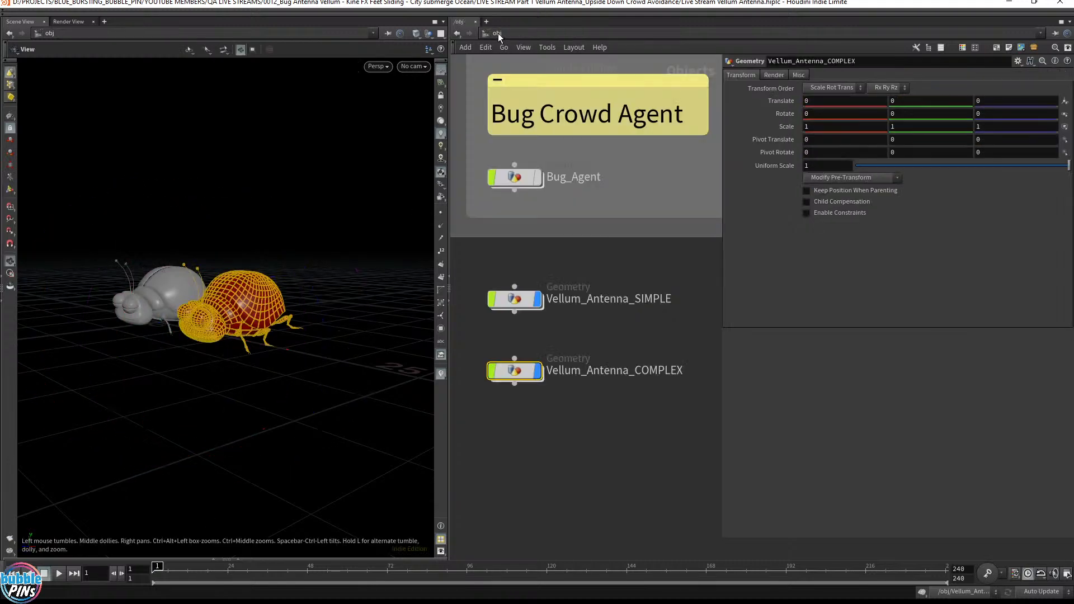
- Deselect the objects and play both bugs side by side to compare their antenna motion
{"action": "left_click_drag", "start_coordinate": [313, 321], "coordinate": [247, 293]}
{"action": "scroll", "coordinate": [247, 293], "scroll_direction": "up", "scroll_amount": 5}
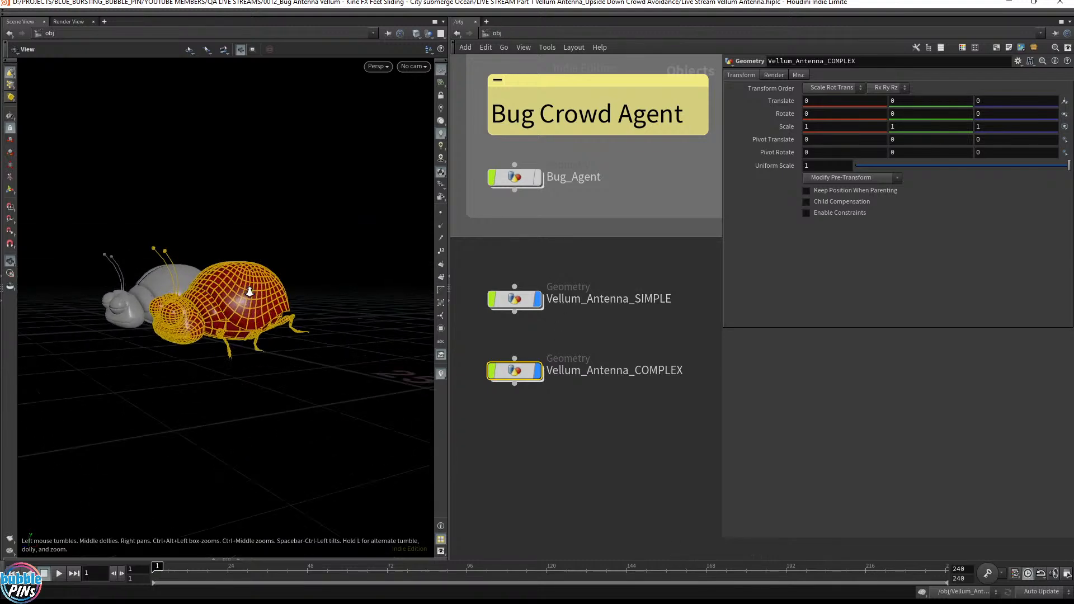
{"action": "left_click", "coordinate": [560, 508]}
{"action": "left_click_drag", "start_coordinate": [281, 345], "coordinate": [252, 305]}
{"action": "key", "text": "Up"}
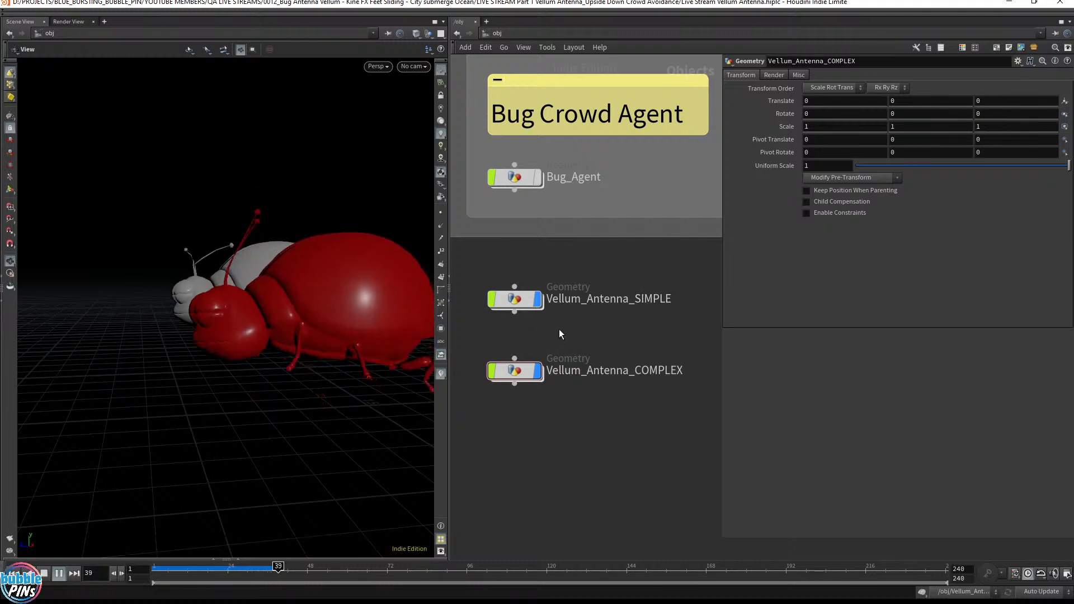
- Colour the Vellum_Antenna_COMPLEX object node red with the network colour palette and deselect it
{"action": "left_click_drag", "start_coordinate": [593, 436], "coordinate": [473, 330]}
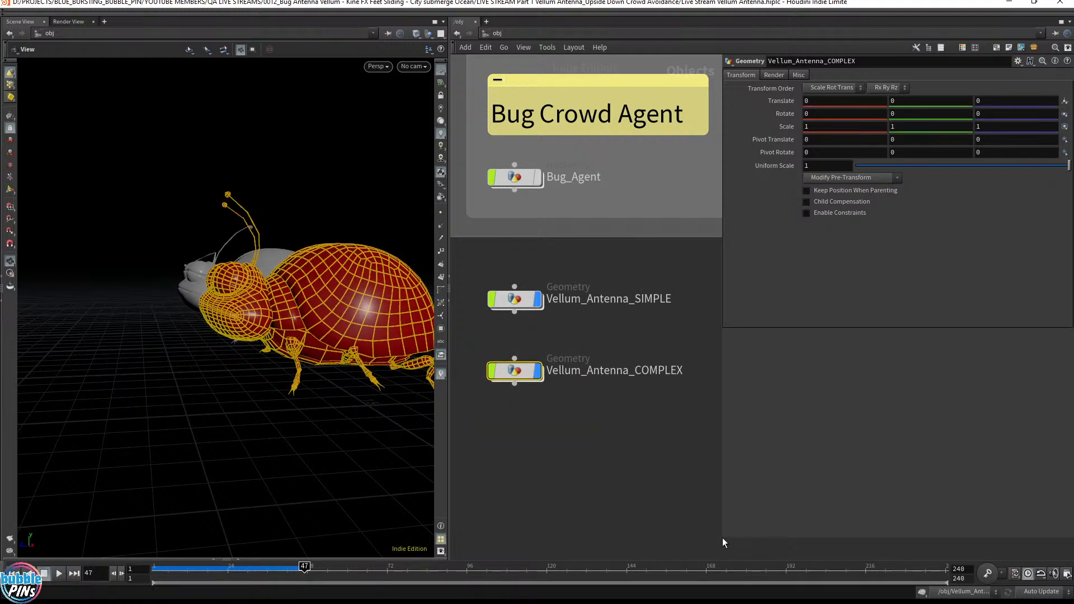
{"action": "left_click_drag", "start_coordinate": [722, 539], "coordinate": [754, 428]}
{"action": "key", "text": "c"}
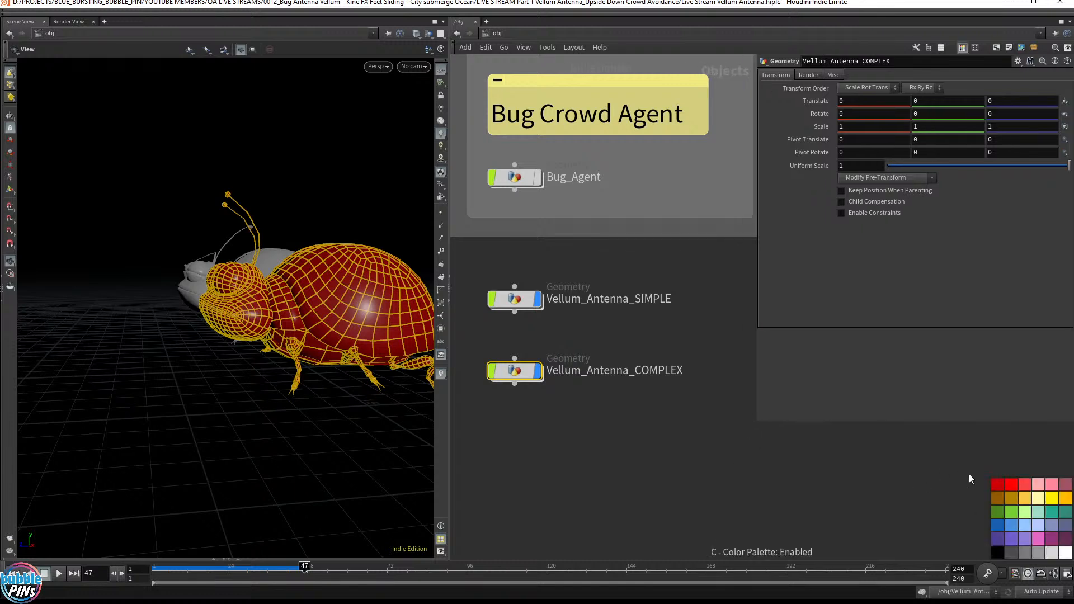
{"action": "left_click", "coordinate": [994, 484]}
{"action": "left_click", "coordinate": [588, 422]}
{"action": "left_click_drag", "start_coordinate": [604, 424], "coordinate": [476, 340]}
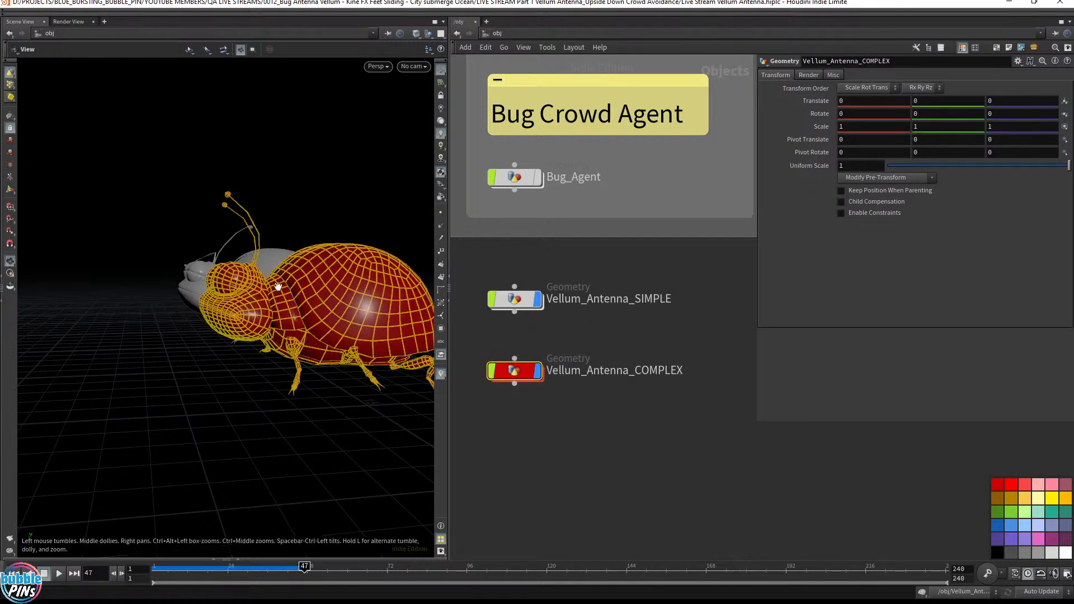
{"action": "left_click", "coordinate": [498, 335]}
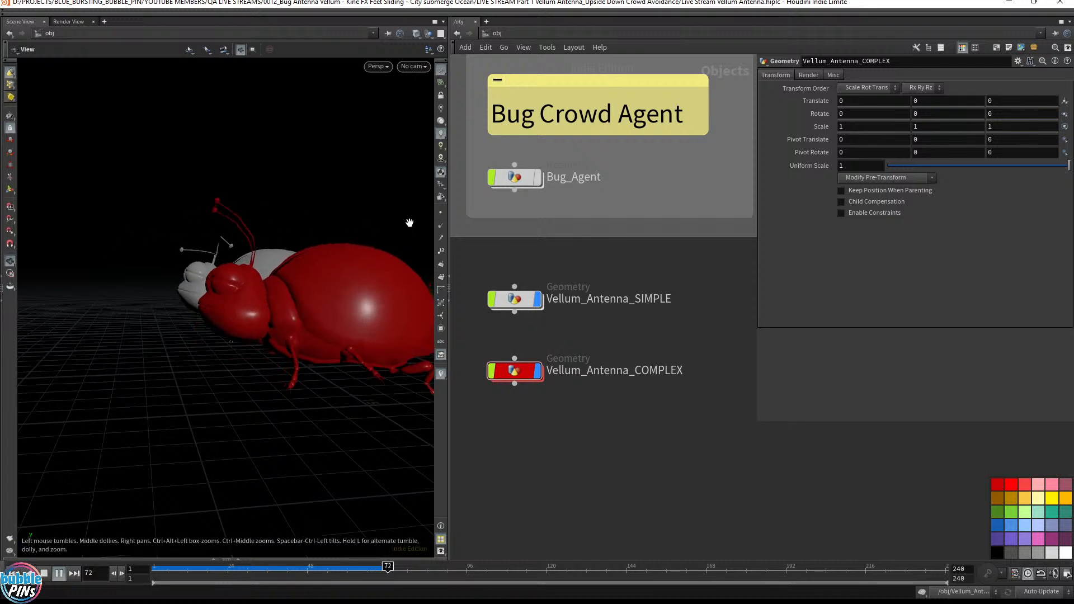
- Inside Vellum_Antenna_SIMPLE, set vellumsolver1's substeps to 5 and return to the object level
{"action": "double_click", "coordinate": [515, 299]}
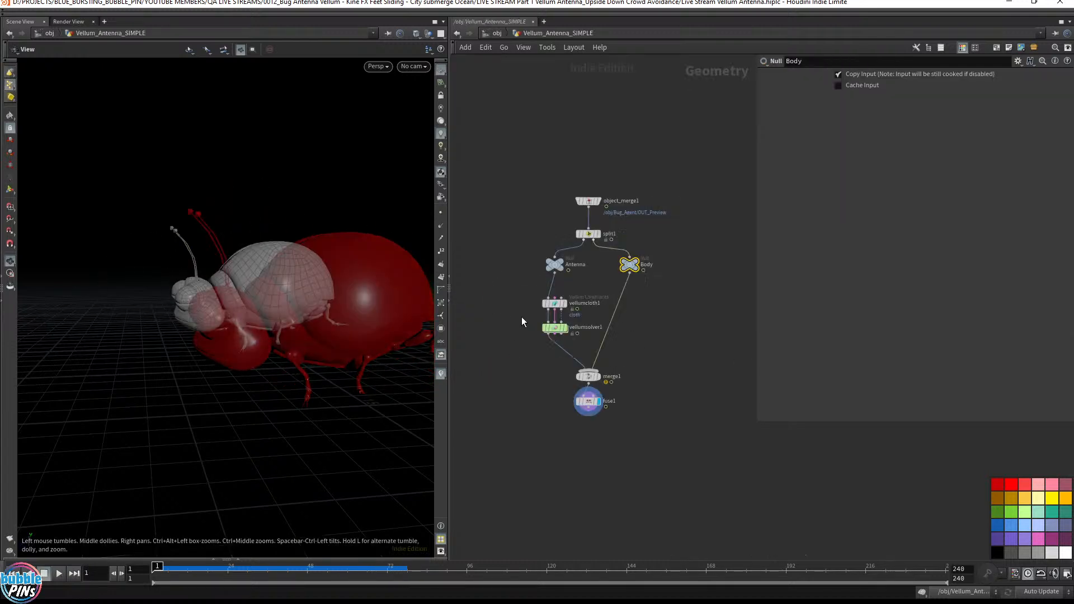
{"action": "scroll", "coordinate": [656, 414], "scroll_direction": "up", "scroll_amount": 8}
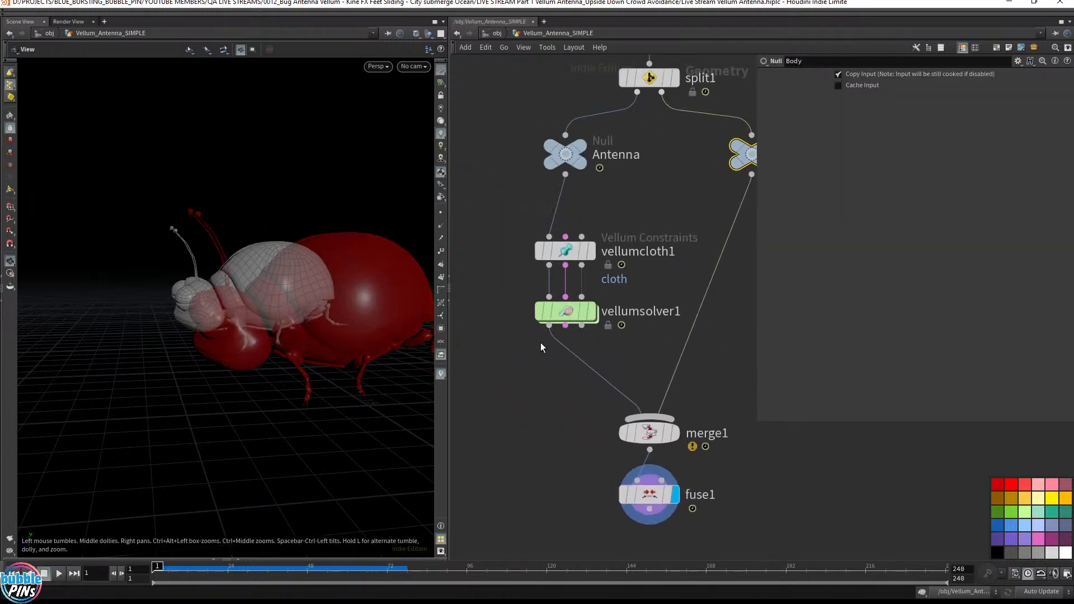
{"action": "left_click", "coordinate": [555, 328]}
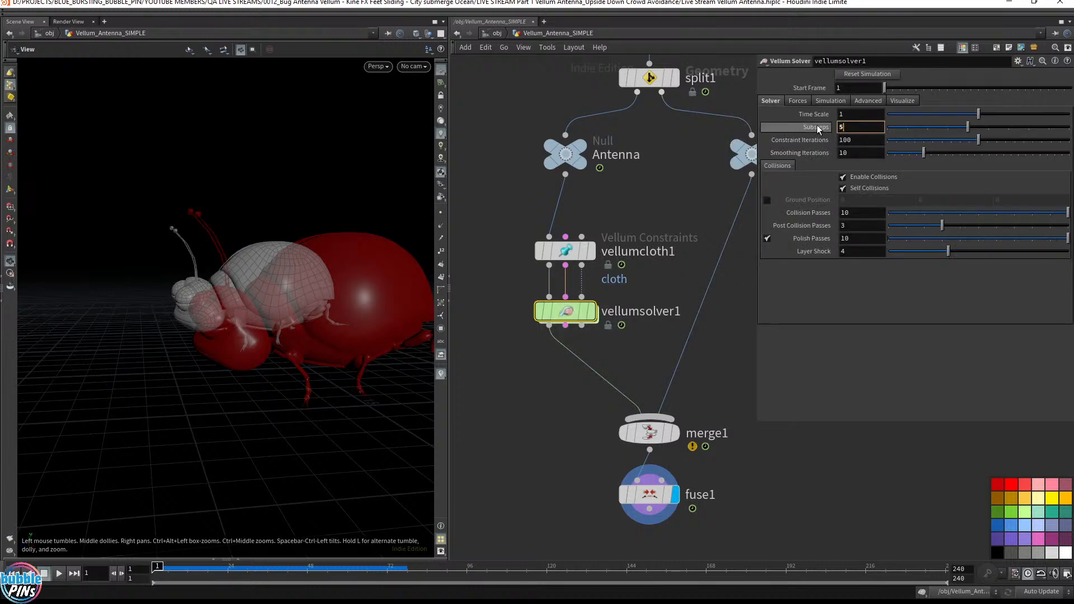
{"action": "key", "text": "Return"}
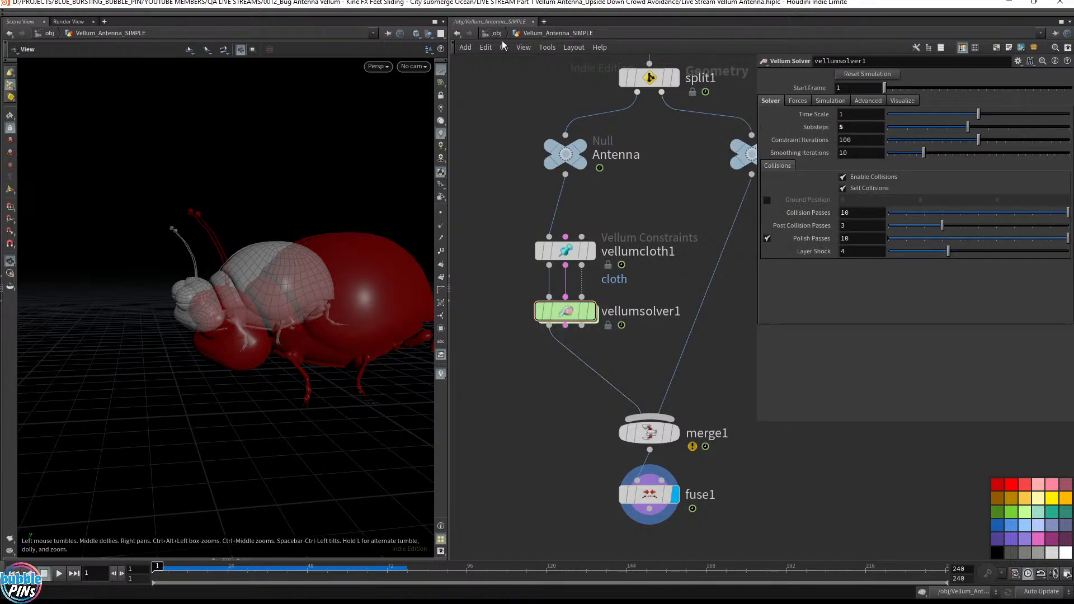
{"action": "key", "text": "u"}
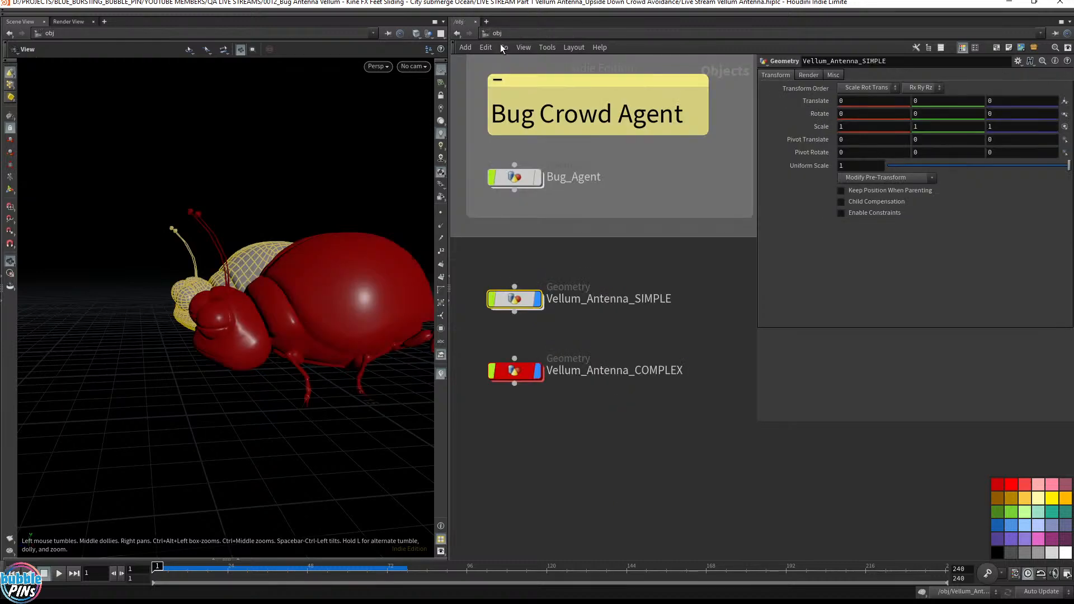
- Replay both bugs from frame 1 and inspect the difference in antenna motion up close
{"action": "left_click", "coordinate": [513, 373]}
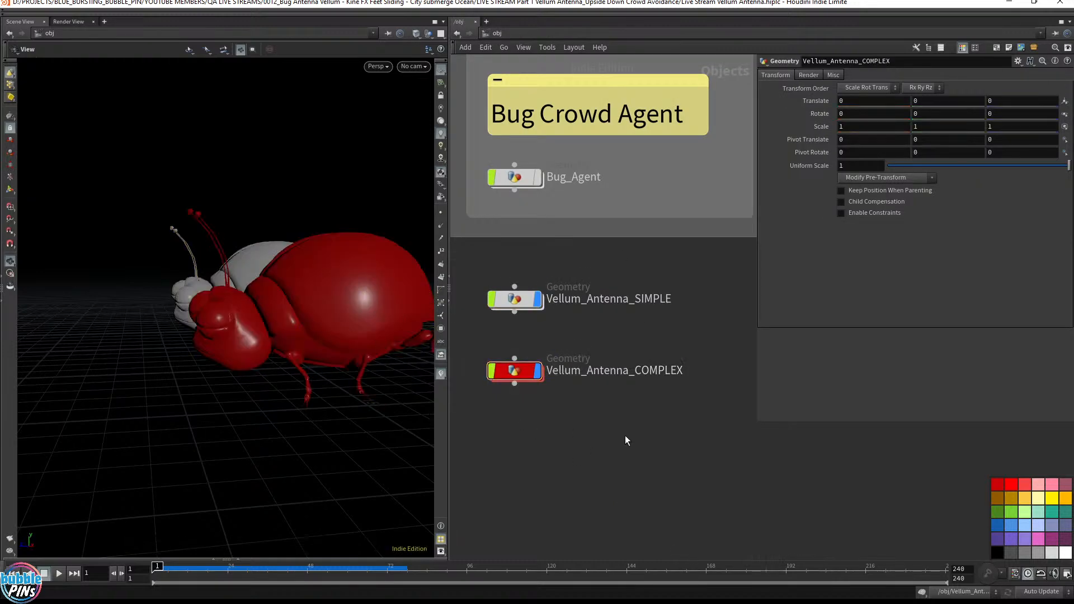
{"action": "key", "text": "Up"}
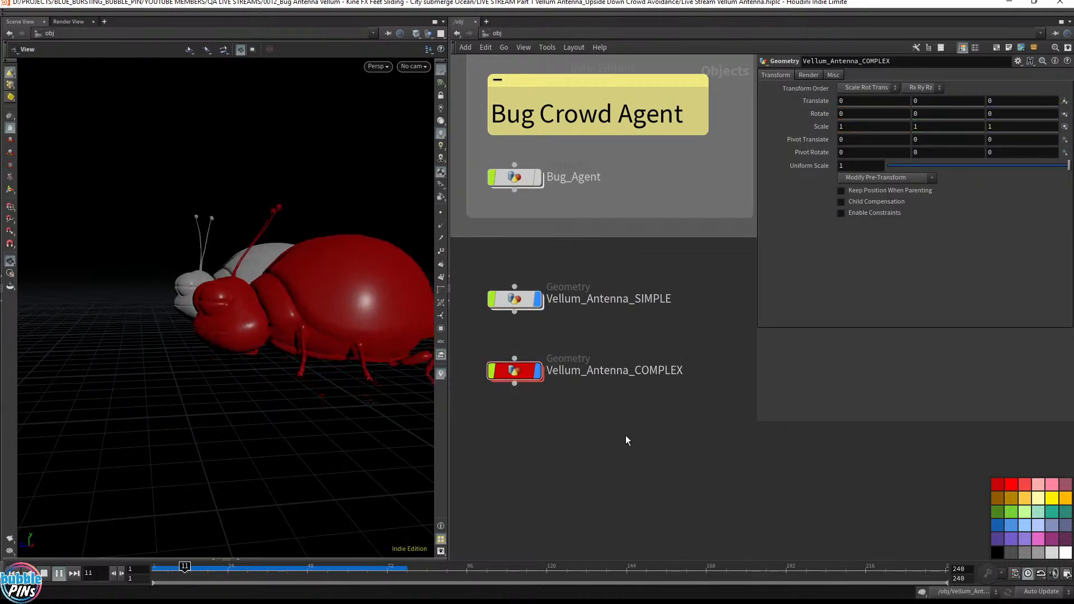
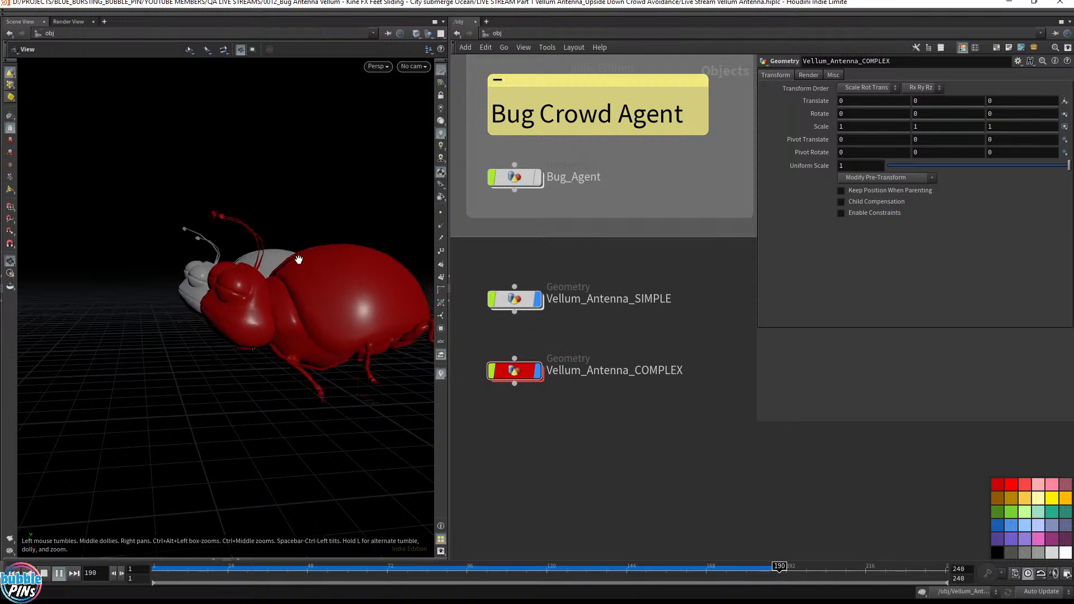
{"action": "left_click_drag", "start_coordinate": [267, 268], "coordinate": [303, 241]}
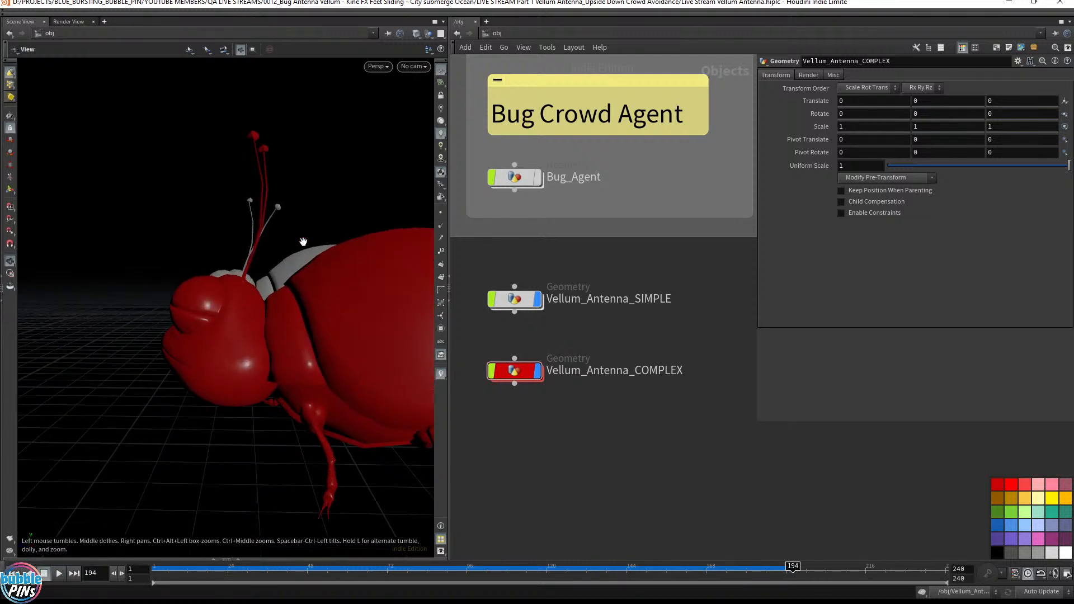
- Switch the scene view to the Right viewport and play from the start to compare the overlapping antennae
{"action": "left_click", "coordinate": [379, 66]}
{"action": "mouse_move", "coordinate": [391, 101]}
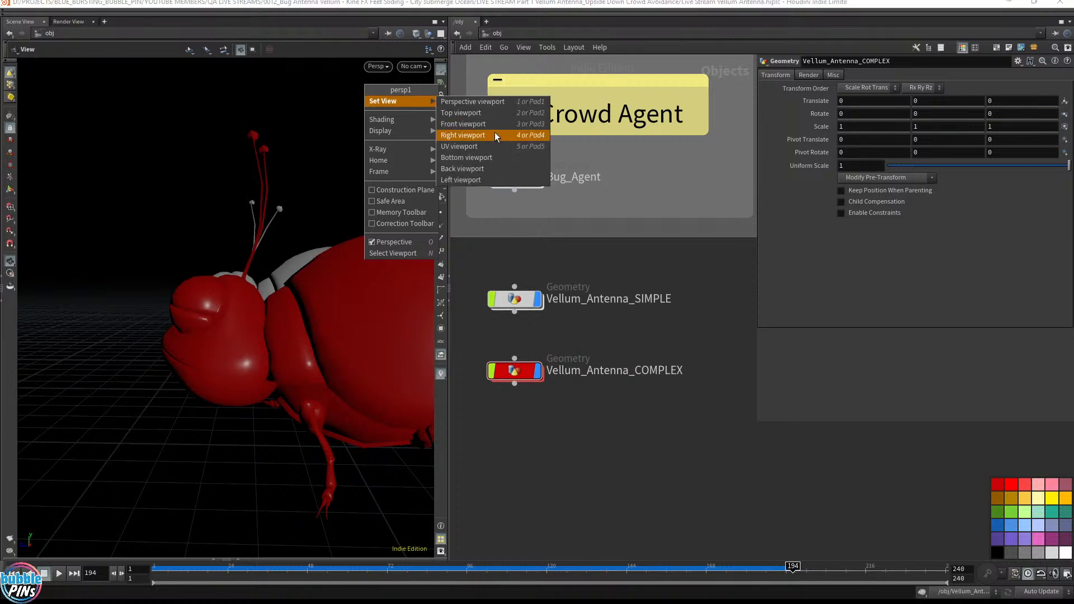
{"action": "left_click", "coordinate": [495, 135]}
{"action": "scroll", "coordinate": [314, 291], "scroll_direction": "up", "scroll_amount": 6}
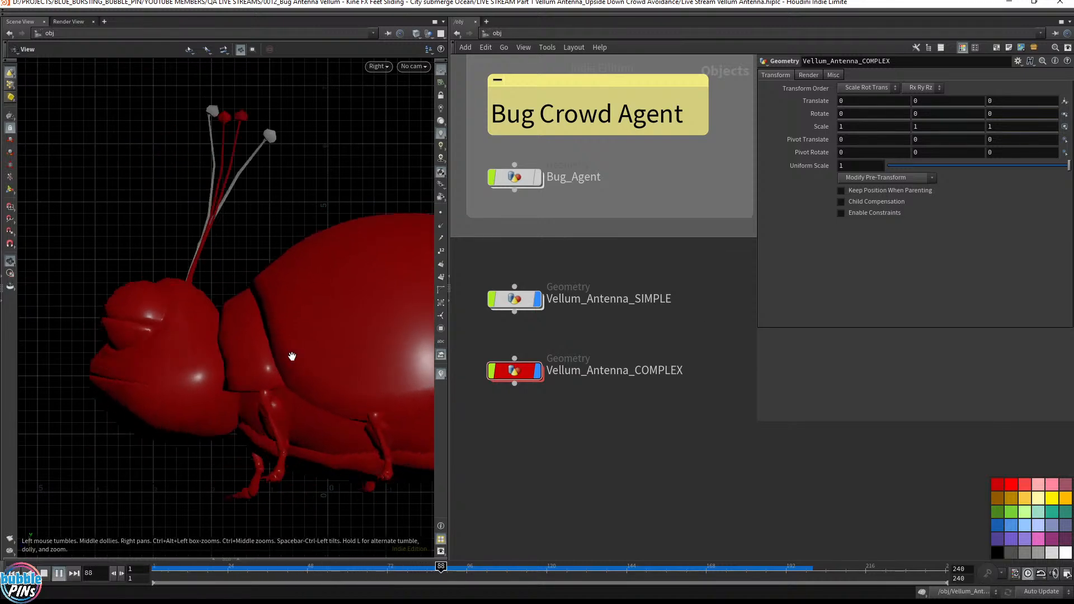
{"action": "key", "text": "ctrl+Up"}
{"action": "key", "text": "Right"}
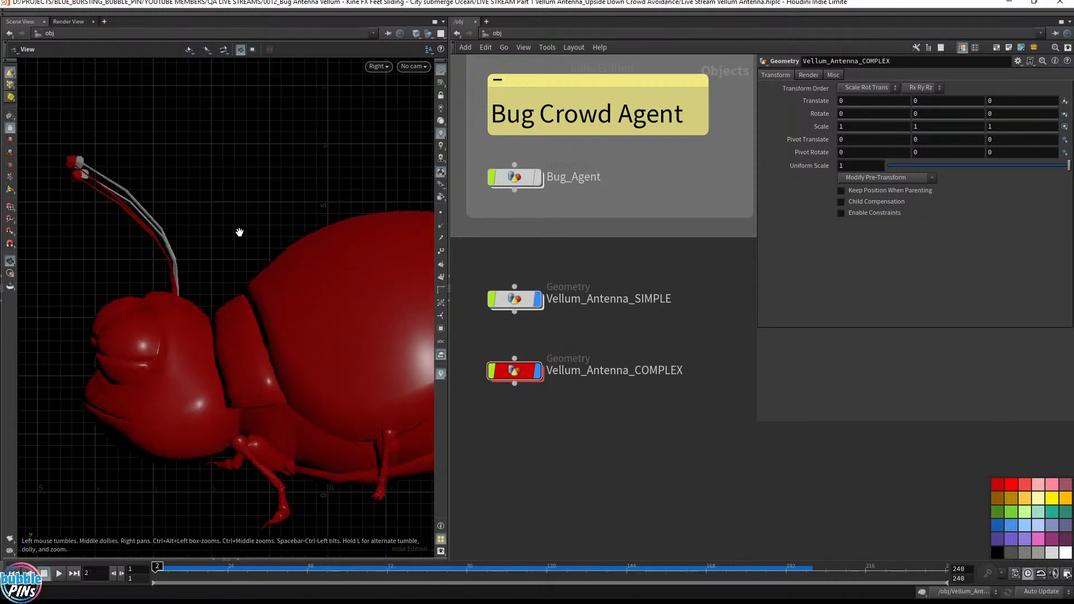
{"action": "key", "text": "Up"}
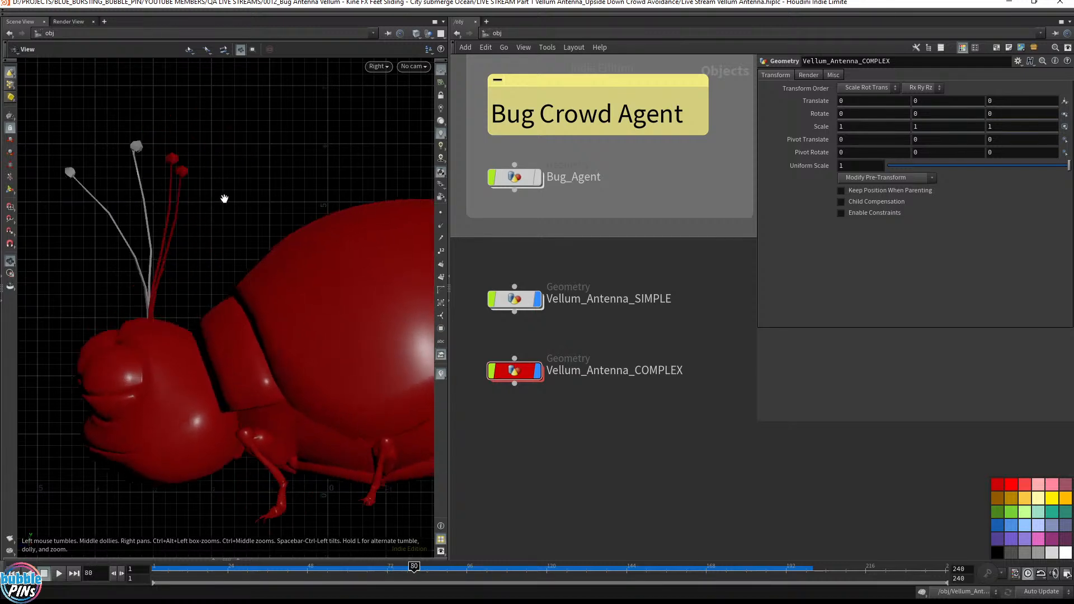
- Return the timeline to frame 1, switch to the YouTube live chat in Firefox to read the clip node request, and return to Houdini
{"action": "key", "text": "ctrl+Up"}
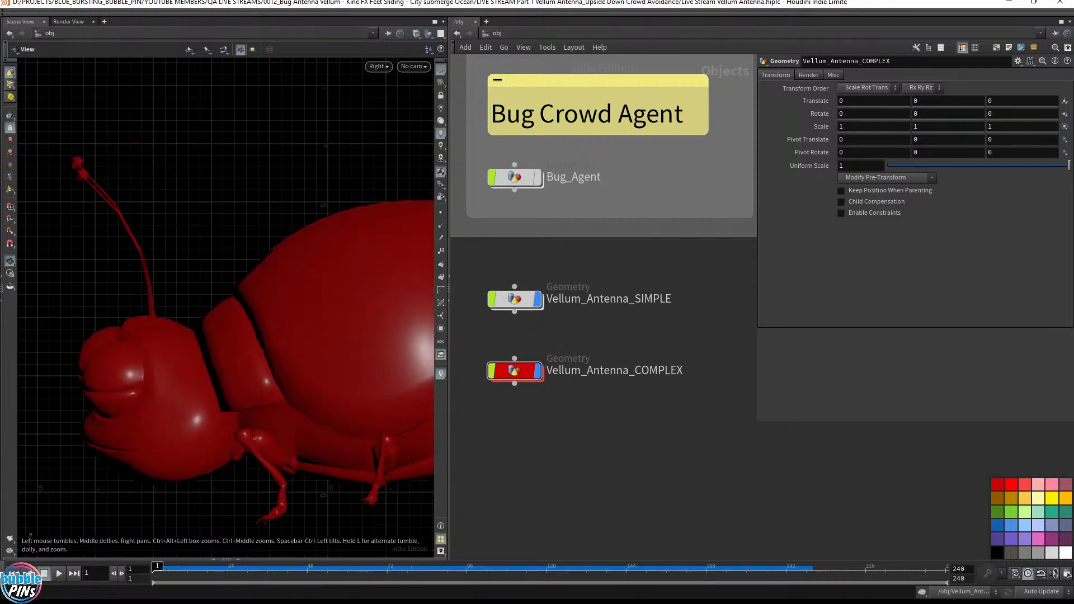
{"action": "key", "text": "alt+Tab"}
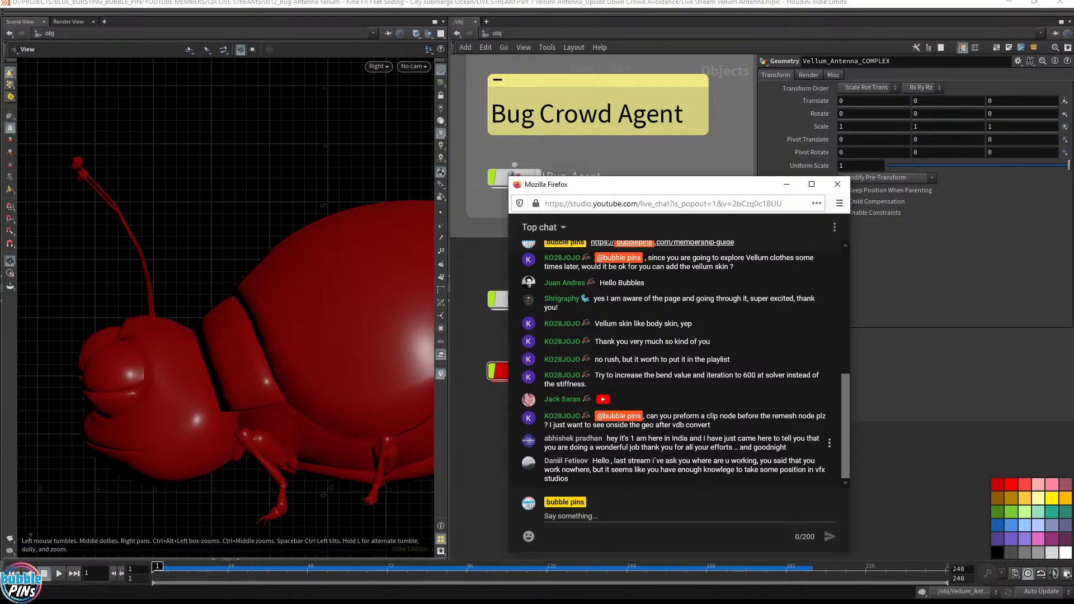
{"action": "left_click_drag", "start_coordinate": [696, 430], "coordinate": [654, 415]}
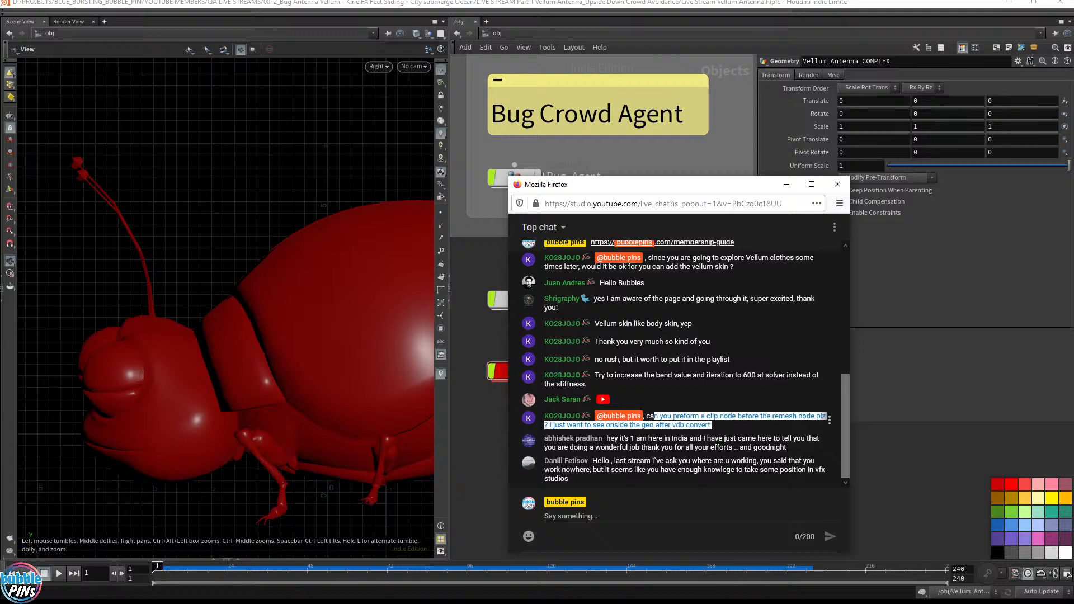
{"action": "left_click", "coordinate": [979, 465]}
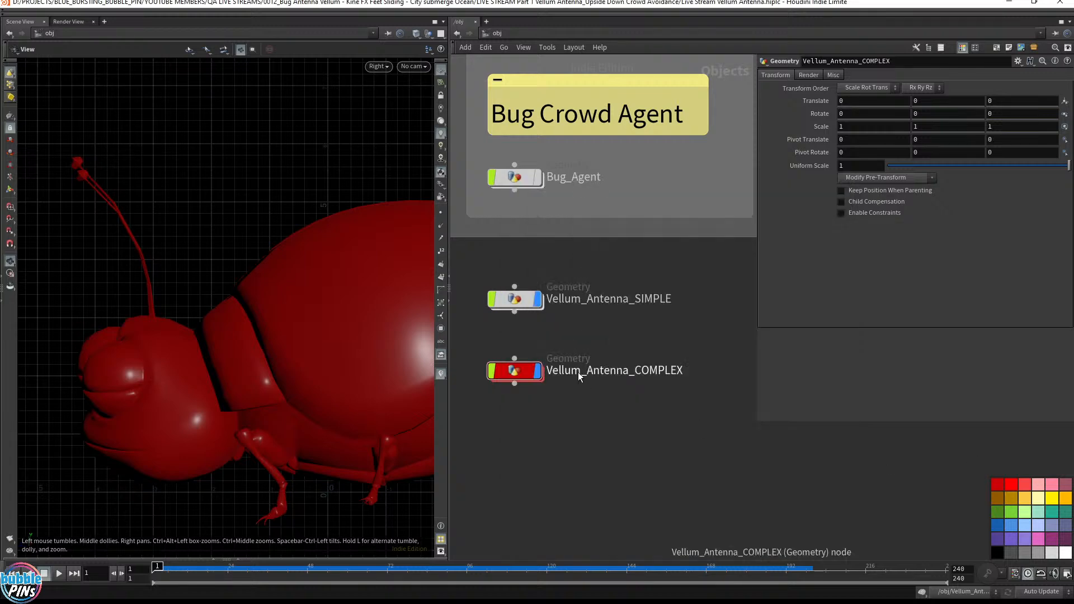
- Enter the Vellum_Antenna_COMPLEX network and switch the scene view to the Perspective viewport
{"action": "double_click", "coordinate": [518, 374]}
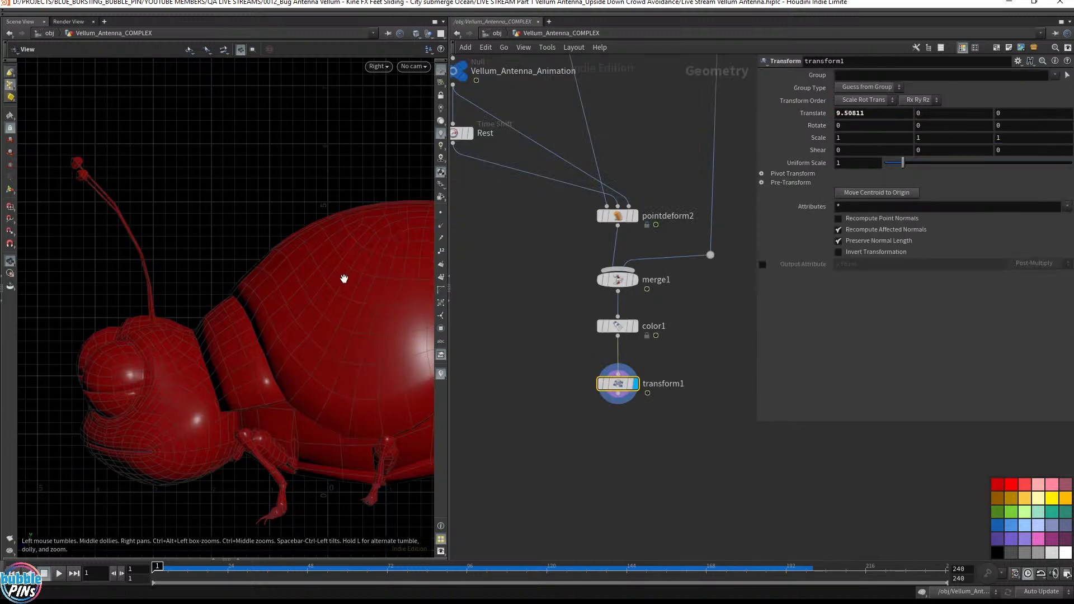
{"action": "key", "text": "space+1"}
{"action": "left_click_drag", "start_coordinate": [250, 274], "coordinate": [306, 281]}
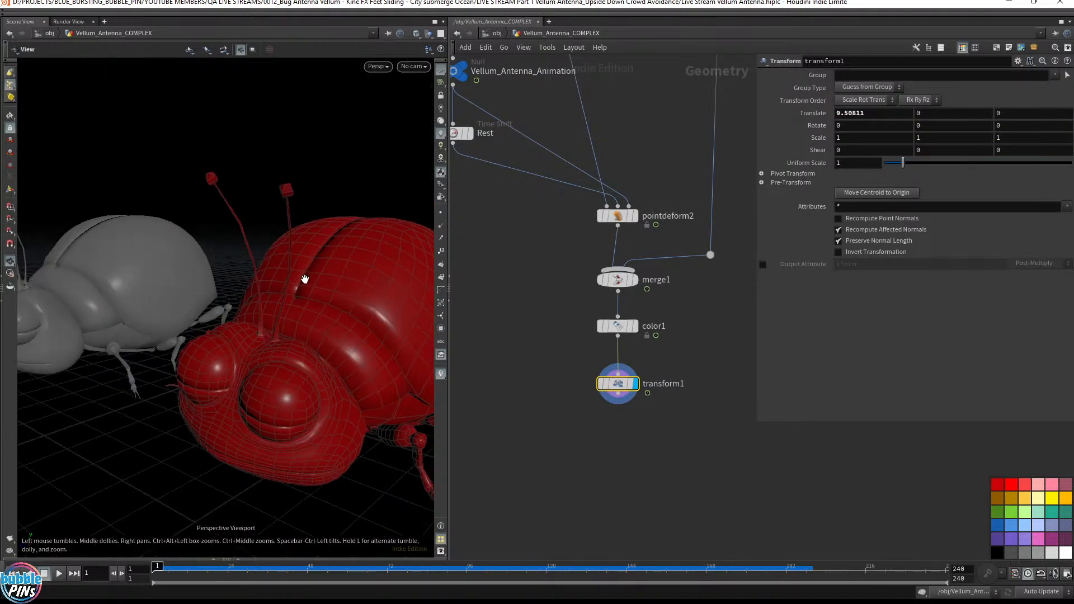
- Hide the parameter pane and display the REST time shift node in the upper part of the network
{"action": "scroll", "coordinate": [306, 281], "scroll_direction": "down", "scroll_amount": 3}
{"action": "scroll", "coordinate": [544, 314], "scroll_direction": "down", "scroll_amount": 1}
{"action": "middle_click_drag", "start_coordinate": [545, 314], "coordinate": [691, 443]}
{"action": "scroll", "coordinate": [507, 286], "scroll_direction": "down", "scroll_amount": 2}
{"action": "middle_click_drag", "start_coordinate": [503, 280], "coordinate": [575, 391]}
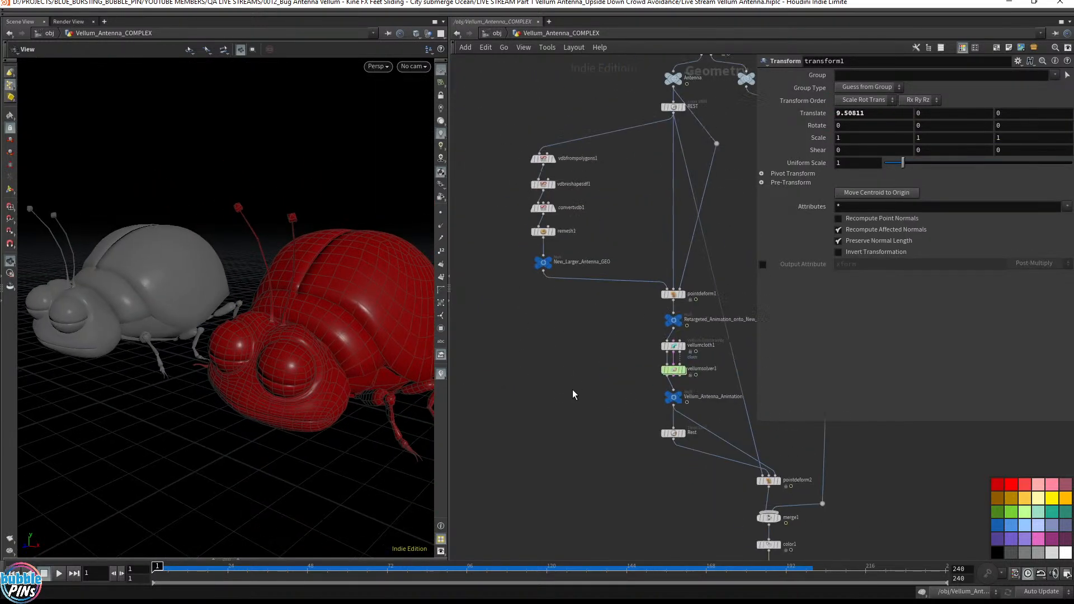
{"action": "scroll", "coordinate": [590, 197], "scroll_direction": "up", "scroll_amount": 3}
{"action": "middle_click_drag", "start_coordinate": [670, 131], "coordinate": [672, 264]}
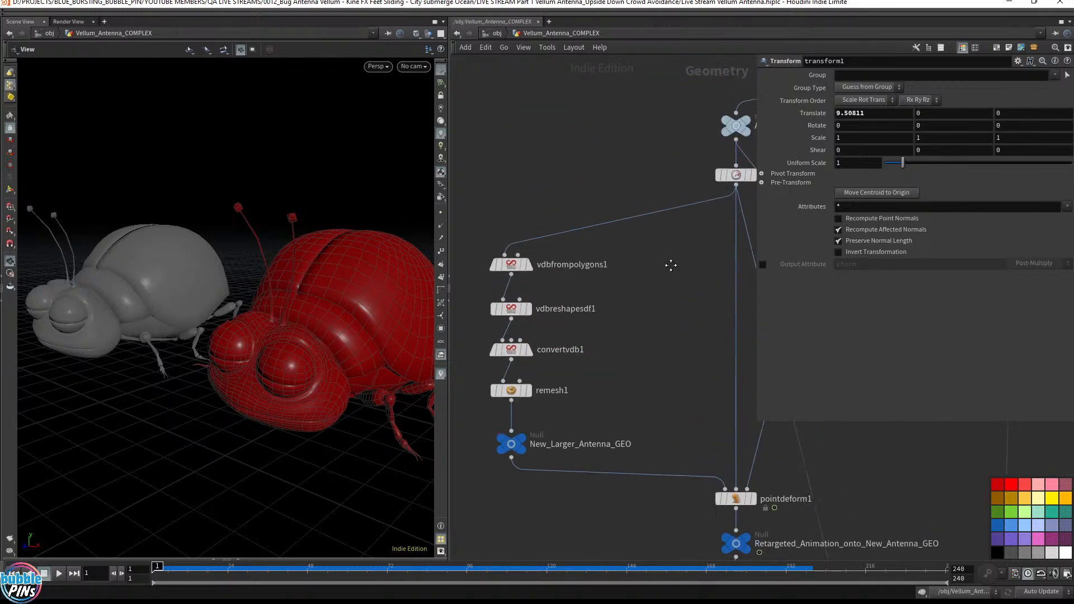
{"action": "middle_click_drag", "start_coordinate": [629, 157], "coordinate": [587, 161]}
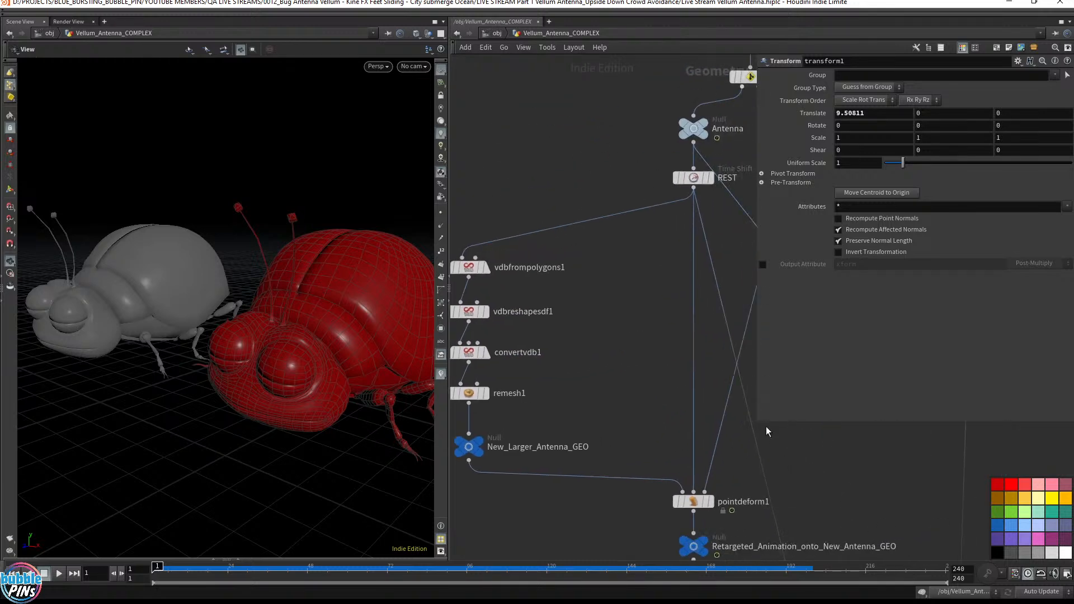
{"action": "key", "text": "p"}
{"action": "middle_click_drag", "start_coordinate": [649, 355], "coordinate": [764, 279]}
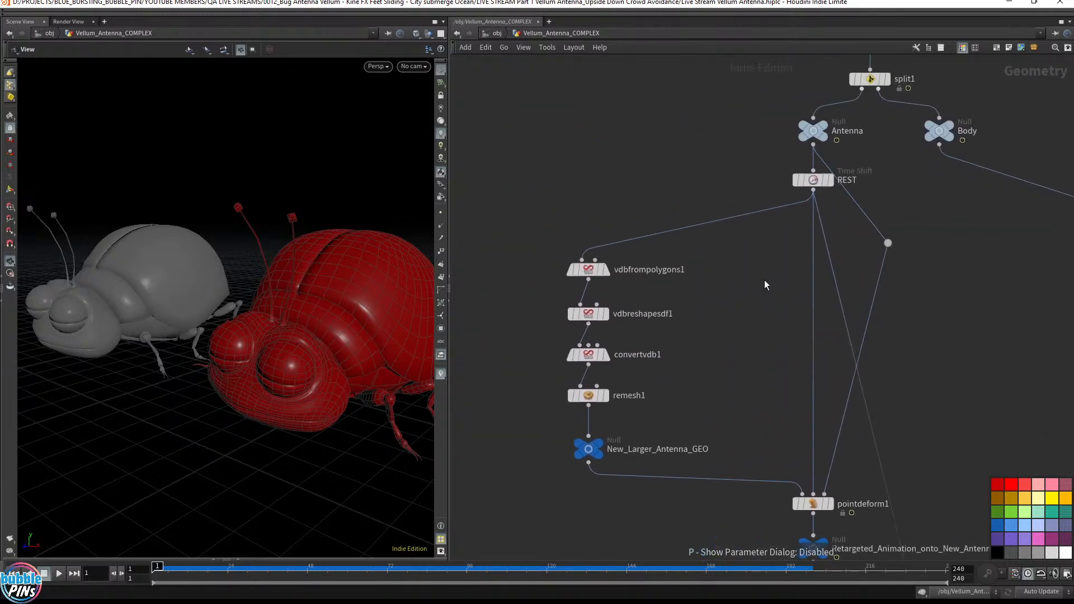
{"action": "left_click", "coordinate": [832, 180]}
{"action": "right_click_drag", "start_coordinate": [191, 281], "coordinate": [267, 284]}
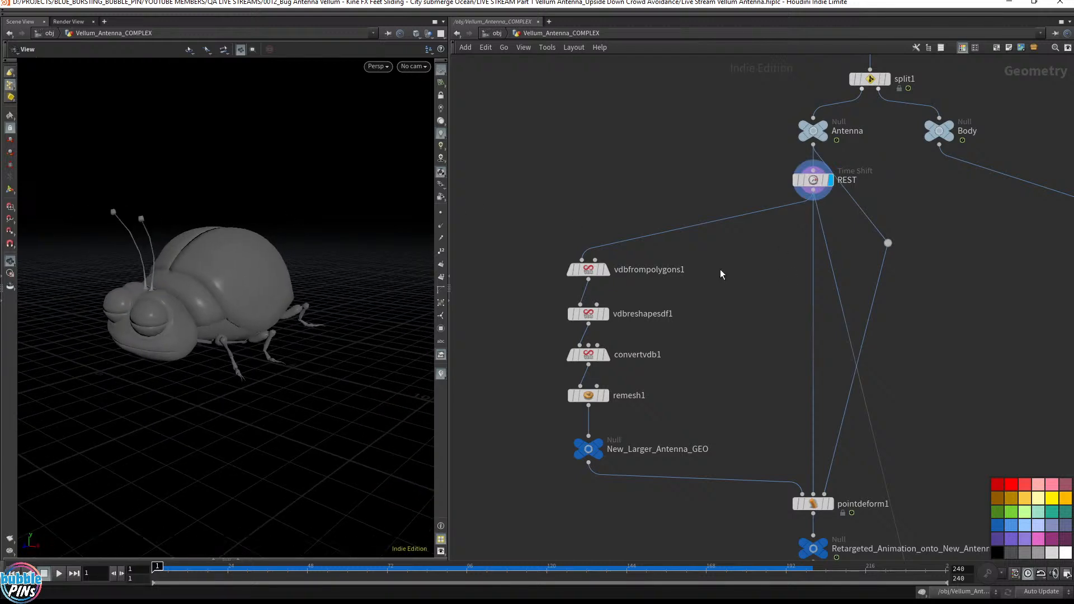
- Insert a Clip node on the wire between REST and vdbfrompolygons1 and display its result
{"action": "key", "text": "Tab"}
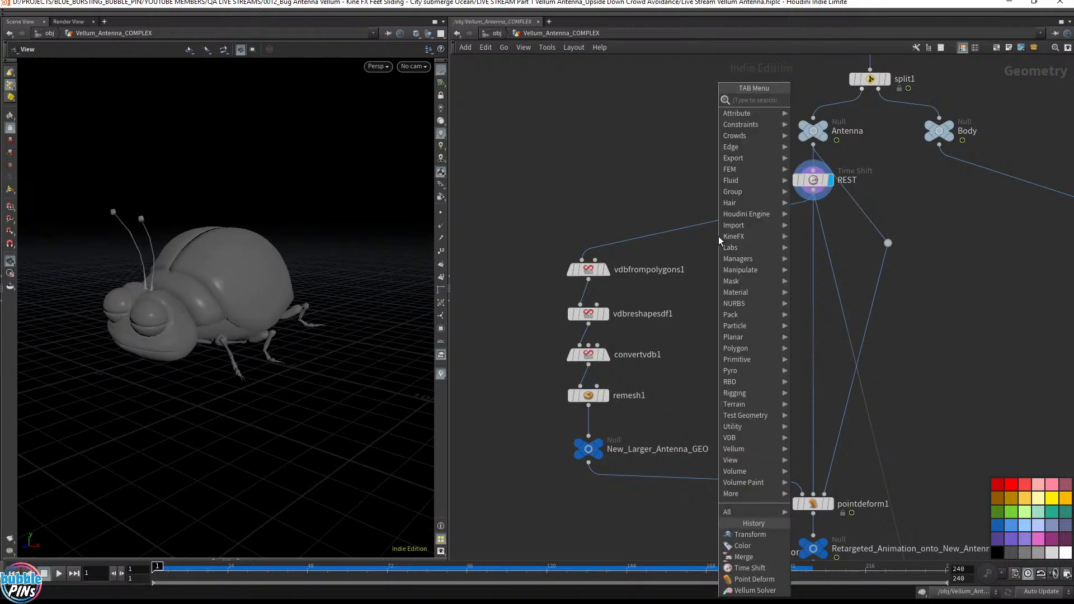
{"action": "type", "text": "clip"}
{"action": "key", "text": "Return"}
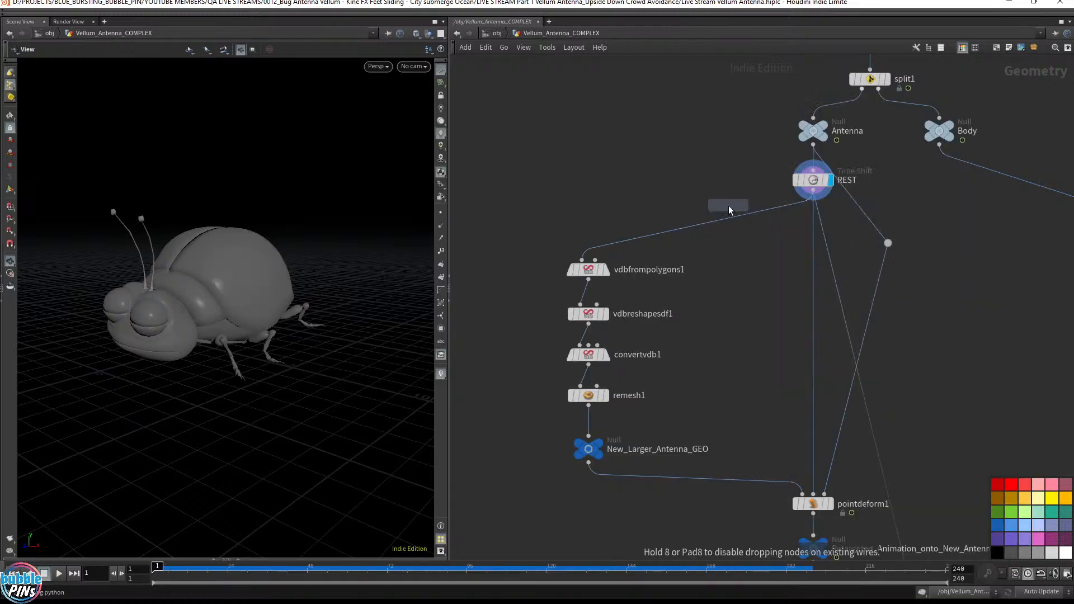
{"action": "left_click", "coordinate": [712, 221]}
{"action": "left_click_drag", "start_coordinate": [713, 222], "coordinate": [597, 235]}
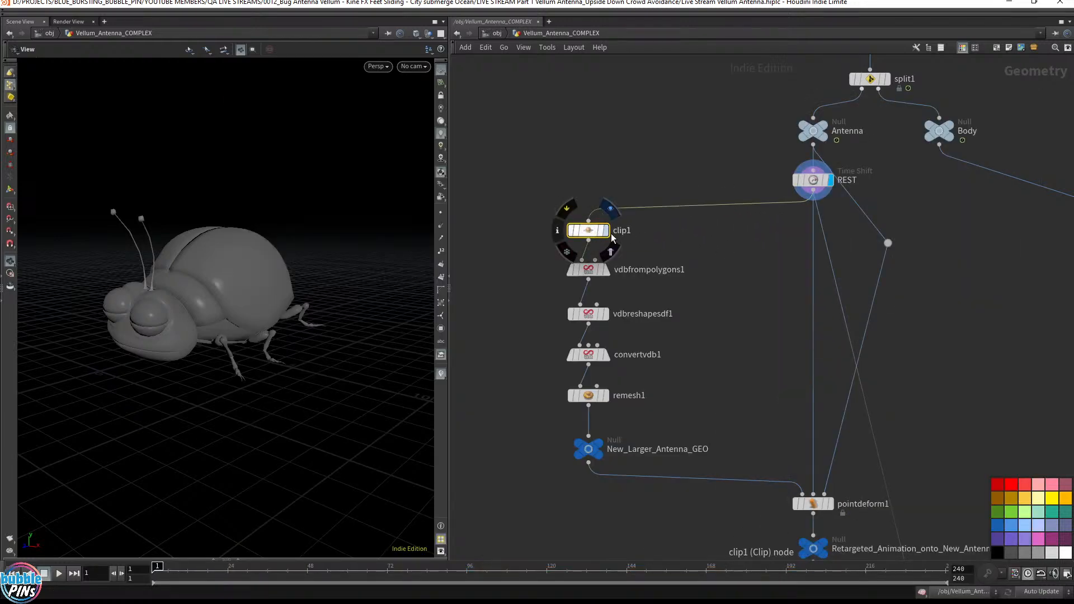
{"action": "key", "text": "r"}
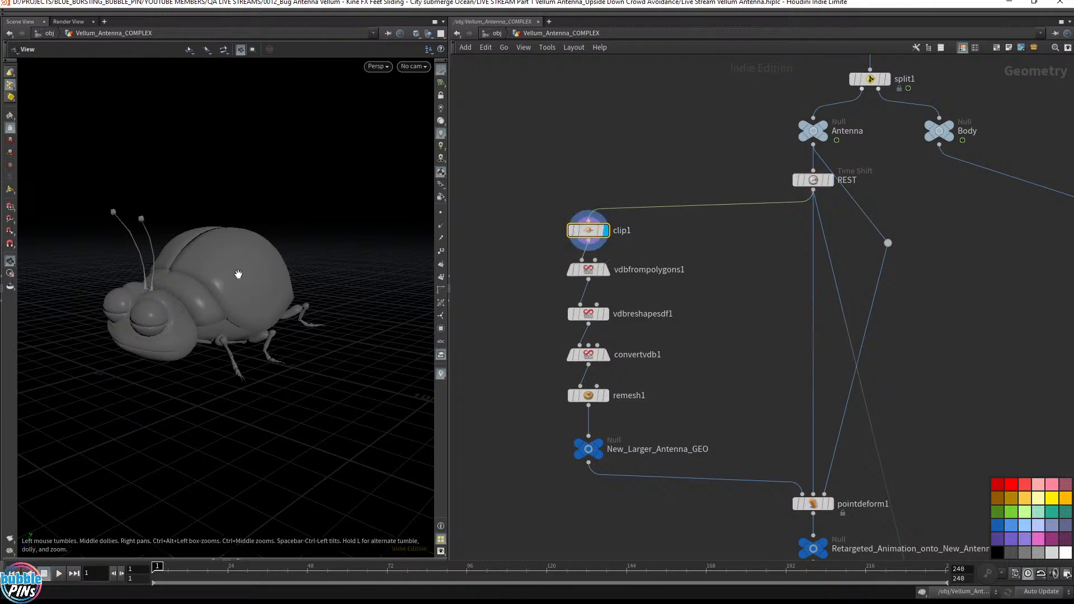
- Raise clip1's clipping plane with its viewport handle so only the antennae above the bug's body are kept
{"action": "left_click_drag", "start_coordinate": [240, 273], "coordinate": [244, 272]}
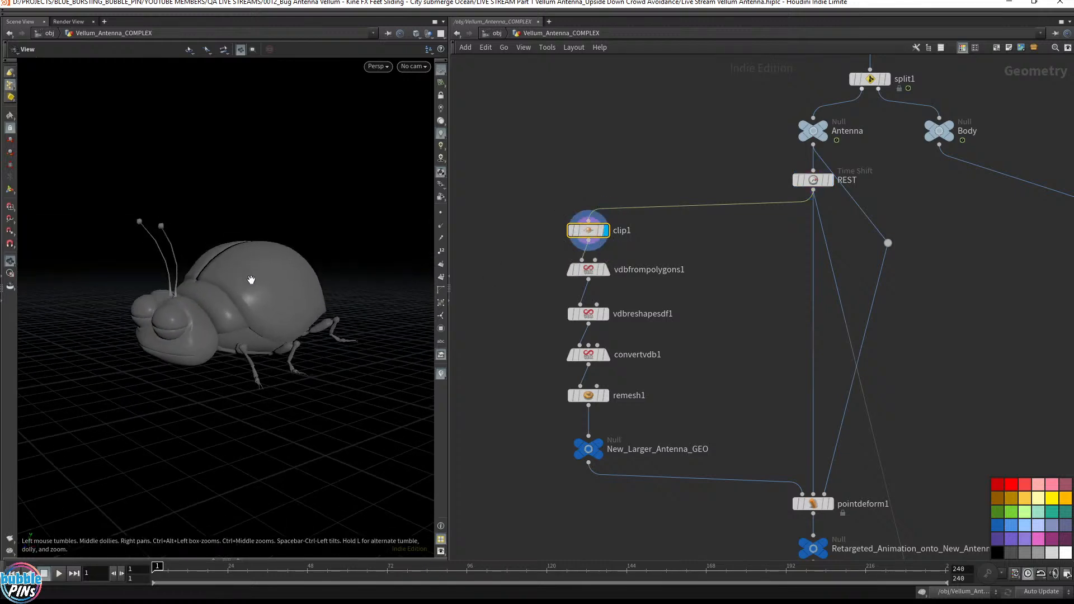
{"action": "key", "text": "Return"}
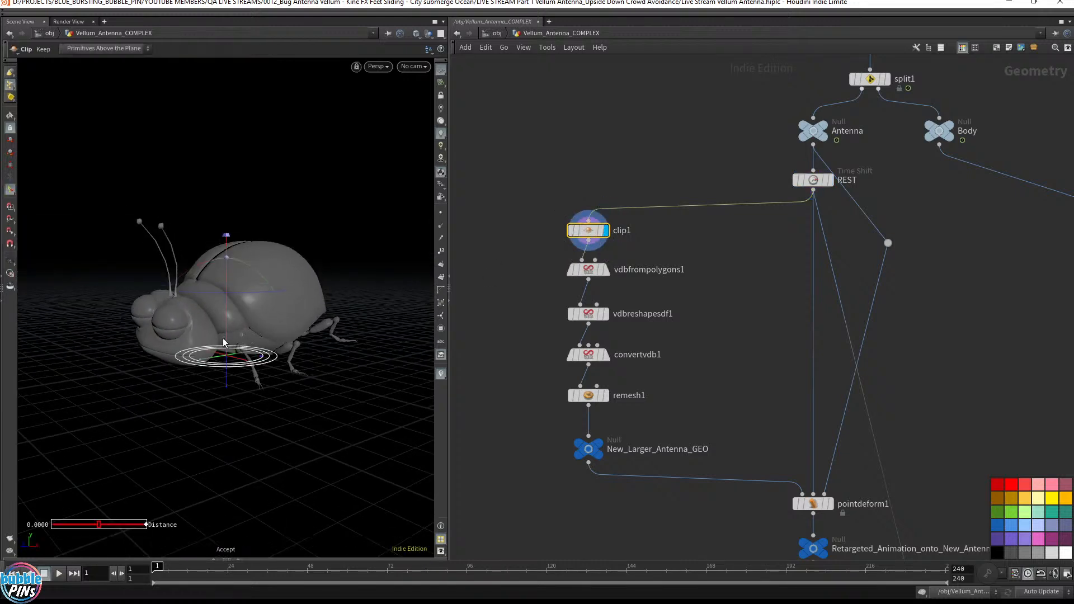
{"action": "left_click_drag", "start_coordinate": [225, 372], "coordinate": [223, 276]}
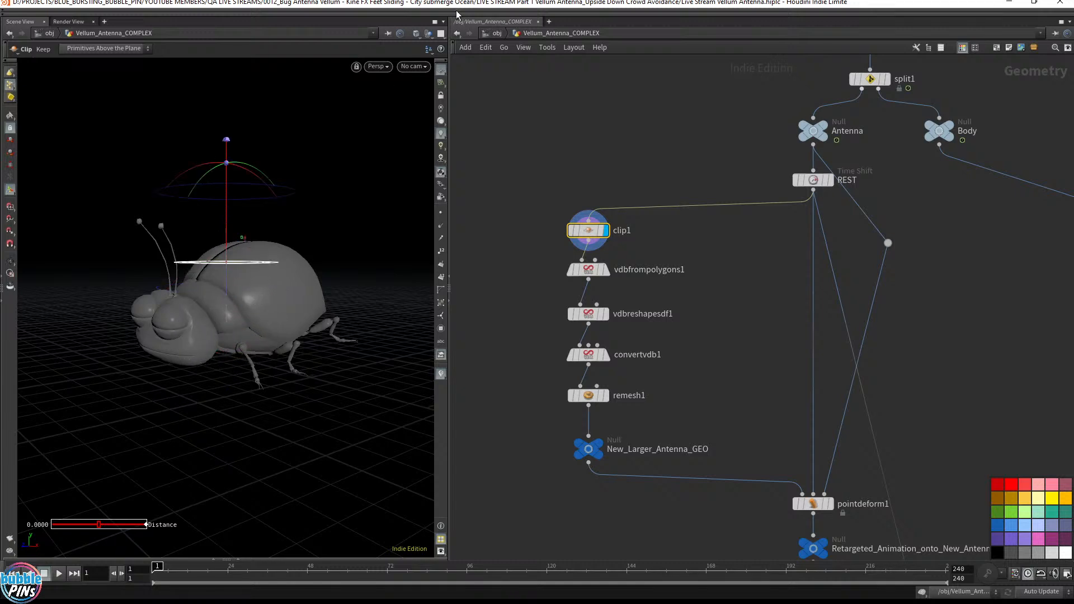
{"action": "left_click", "coordinate": [429, 35]}
{"action": "left_click", "coordinate": [464, 79]}
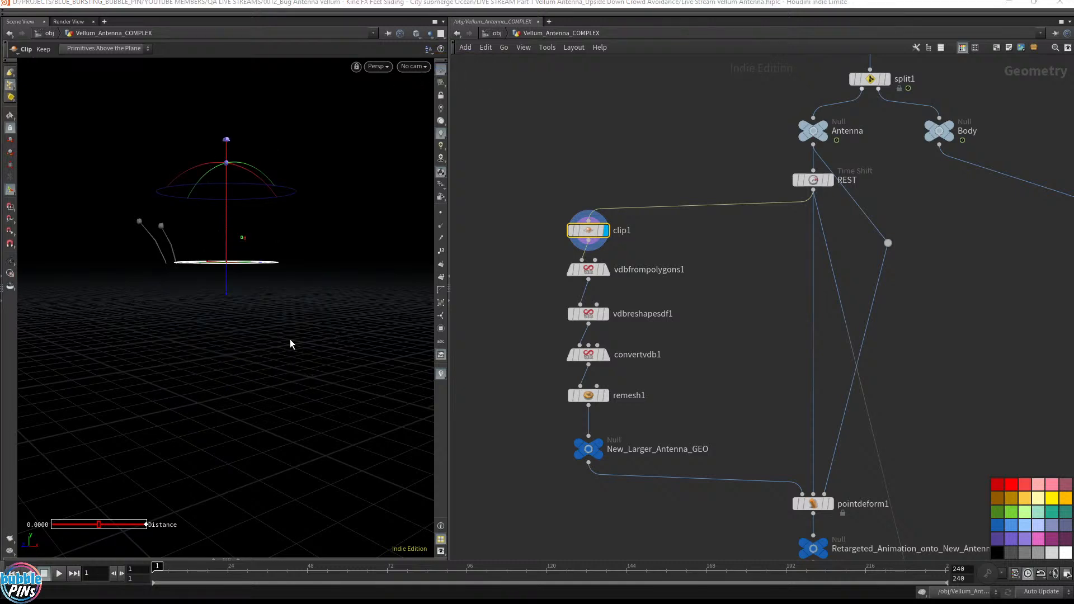
{"action": "key", "text": "Escape"}
{"action": "mouse_move", "coordinate": [211, 285]}
{"action": "left_mouse_down"}
{"action": "mouse_move", "coordinate": [216, 232]}
{"action": "mouse_move", "coordinate": [205, 267]}
{"action": "mouse_move", "coordinate": [156, 240]}
{"action": "left_mouse_up"}
{"action": "mouse_move", "coordinate": [263, 324]}
{"action": "left_mouse_down"}
{"action": "mouse_move", "coordinate": [240, 412]}
{"action": "mouse_move", "coordinate": [299, 446]}
{"action": "mouse_move", "coordinate": [293, 372]}
{"action": "mouse_move", "coordinate": [216, 401]}
{"action": "mouse_move", "coordinate": [284, 270]}
{"action": "mouse_move", "coordinate": [273, 313]}
{"action": "mouse_move", "coordinate": [273, 273]}
{"action": "mouse_move", "coordinate": [274, 335]}
{"action": "mouse_move", "coordinate": [276, 290]}
{"action": "left_mouse_up"}
{"action": "key", "text": "Return"}
- Switch to the YouTube live chat in Firefox, read the newest viewer messages, and minimize the chat window
{"action": "key", "text": "alt+Tab"}
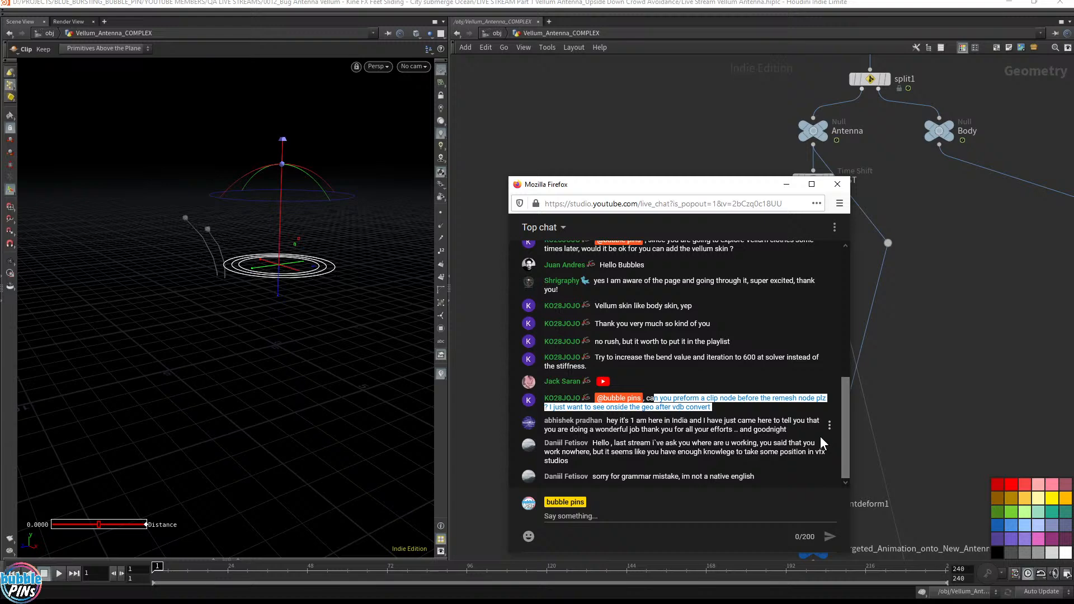
{"action": "left_click_drag", "start_coordinate": [587, 420], "coordinate": [807, 435]}
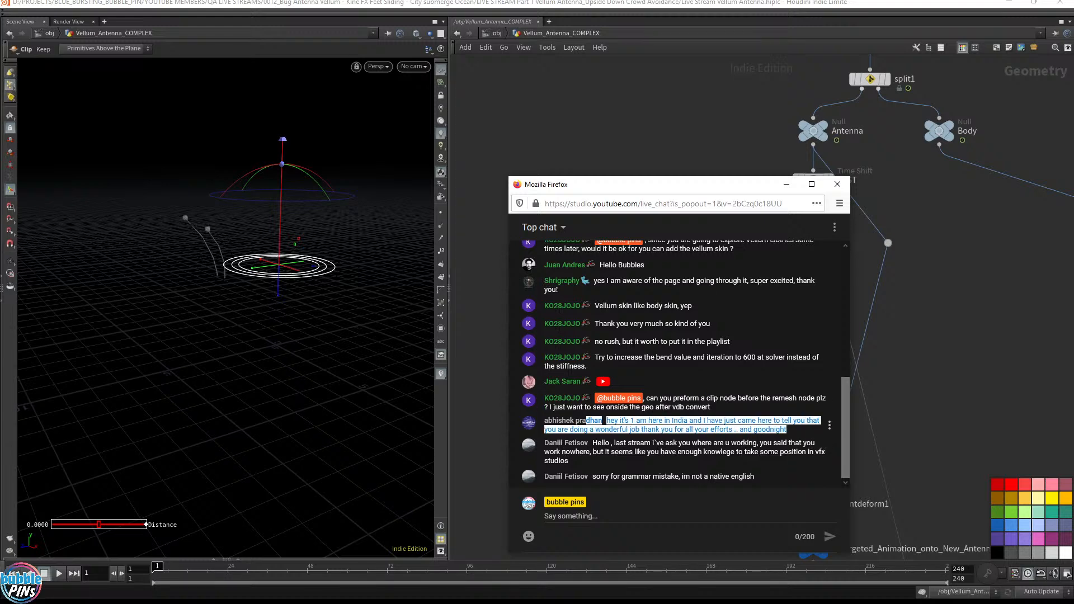
{"action": "left_click_drag", "start_coordinate": [606, 421], "coordinate": [818, 428]}
{"action": "left_click_drag", "start_coordinate": [602, 442], "coordinate": [754, 435]}
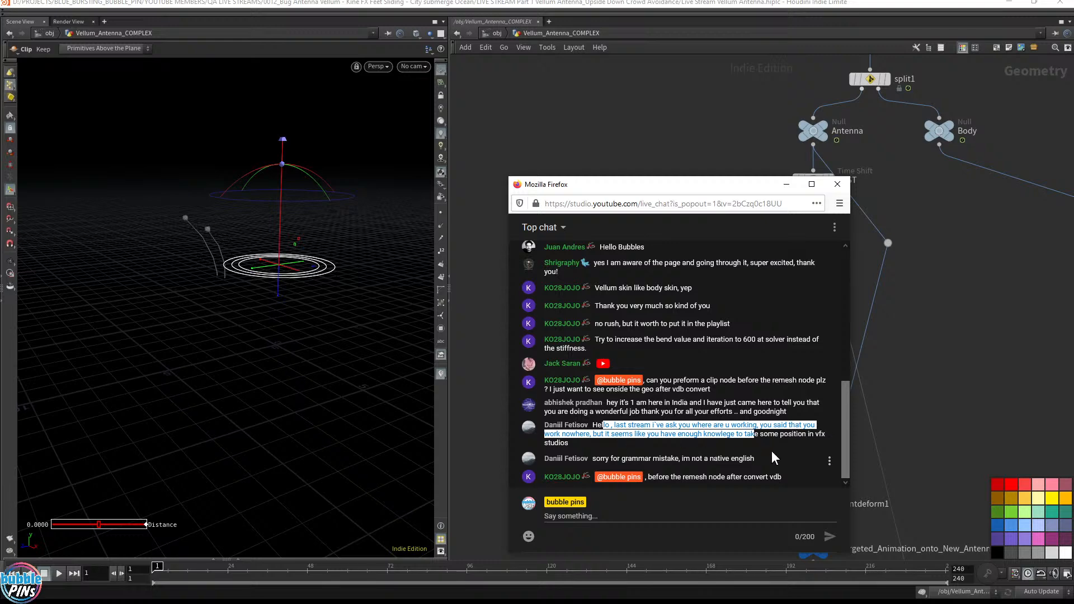
{"action": "left_click", "coordinate": [569, 446]}
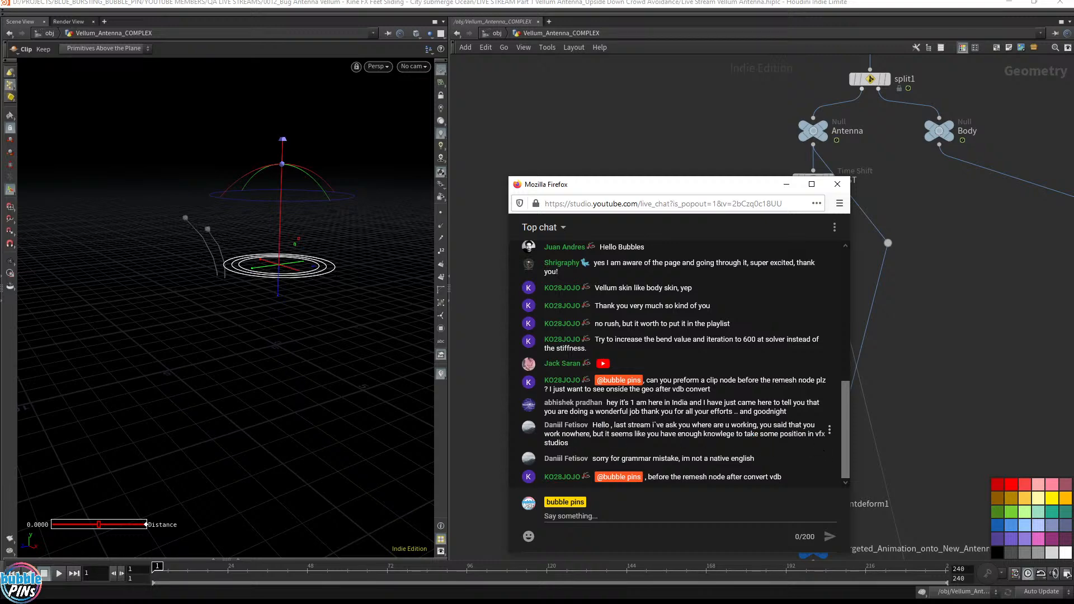
{"action": "left_click_drag", "start_coordinate": [597, 426], "coordinate": [609, 446]}
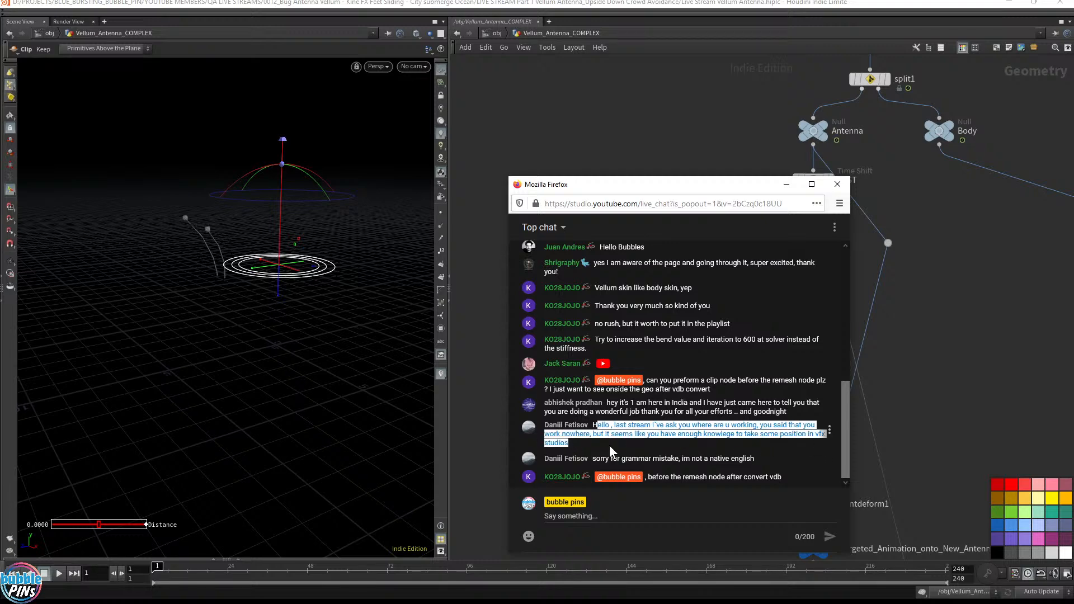
{"action": "left_click", "coordinate": [762, 442]}
{"action": "left_click_drag", "start_coordinate": [717, 407], "coordinate": [738, 427]}
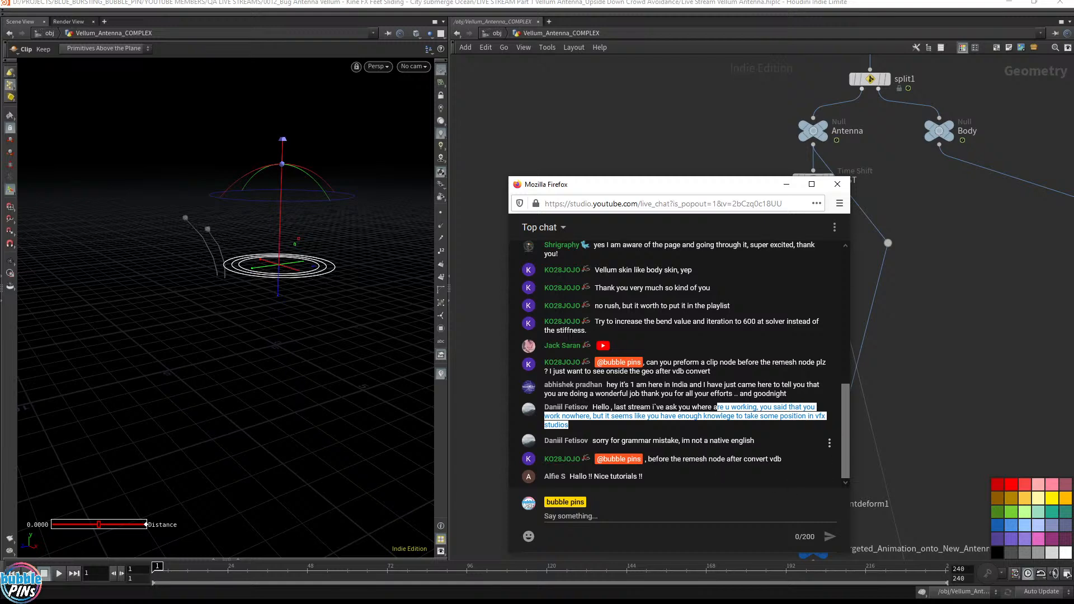
{"action": "left_click_drag", "start_coordinate": [599, 441], "coordinate": [778, 437]}
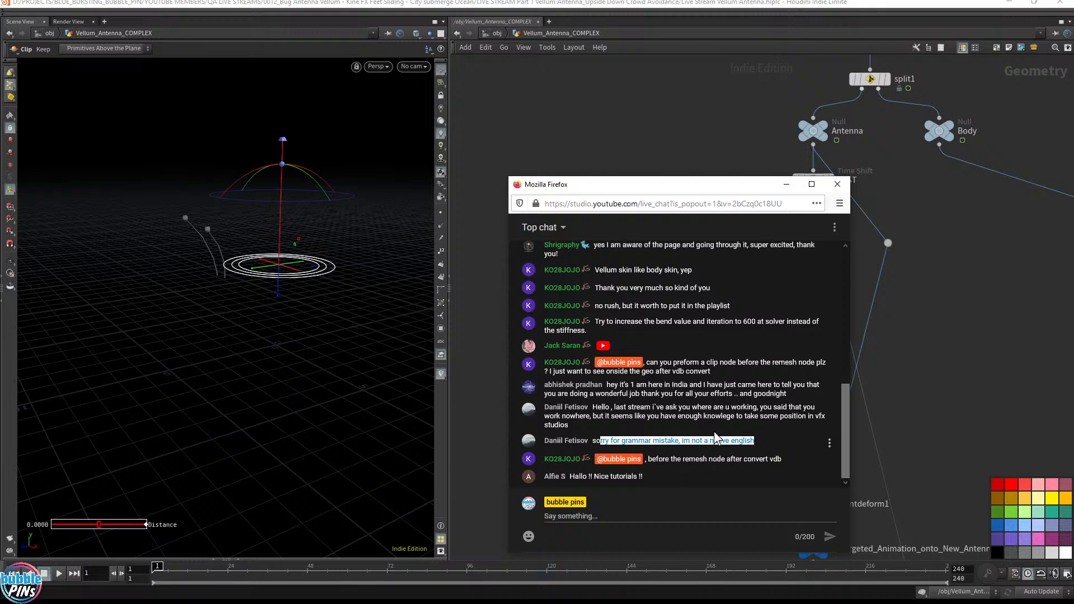
{"action": "left_click_drag", "start_coordinate": [648, 458], "coordinate": [747, 458]}
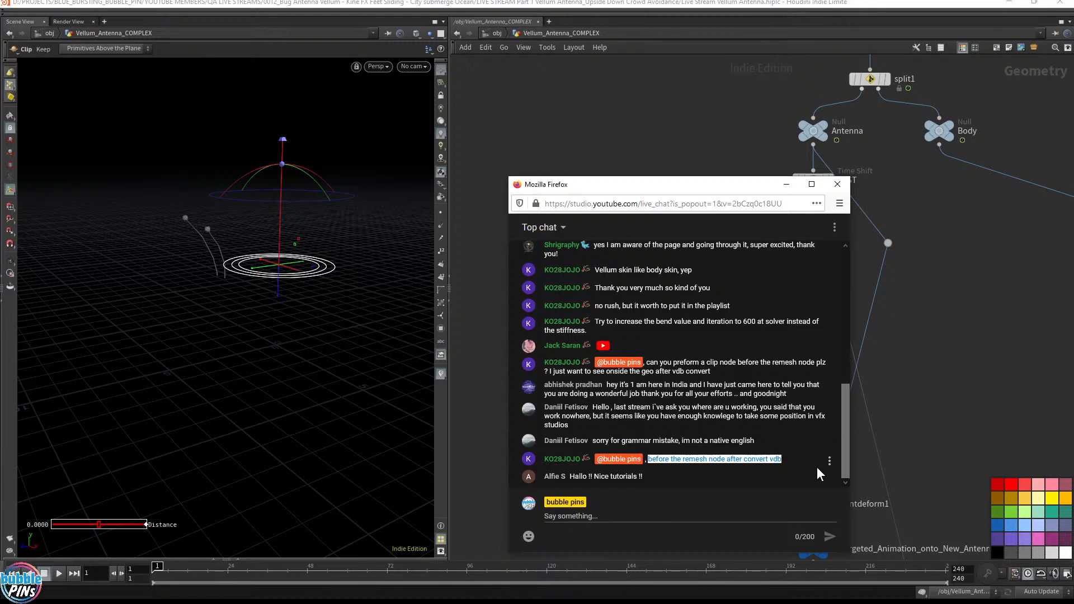
{"action": "left_click", "coordinate": [786, 184]}
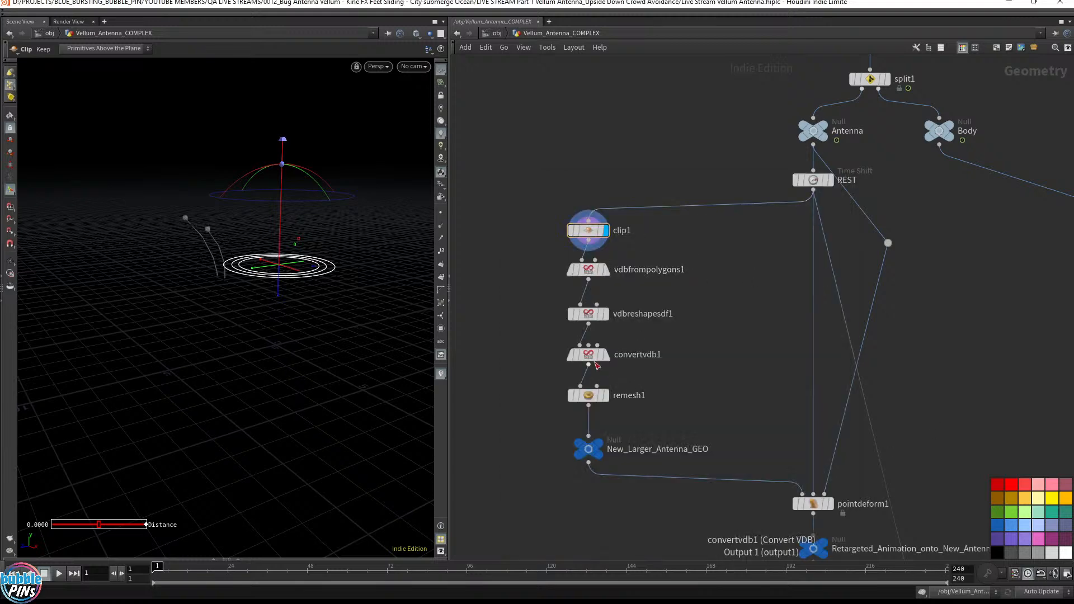
- Make room below convertvdb1 and move clip1 onto the wire between convertvdb1 and remesh1
{"action": "mouse_move", "coordinate": [595, 361]}
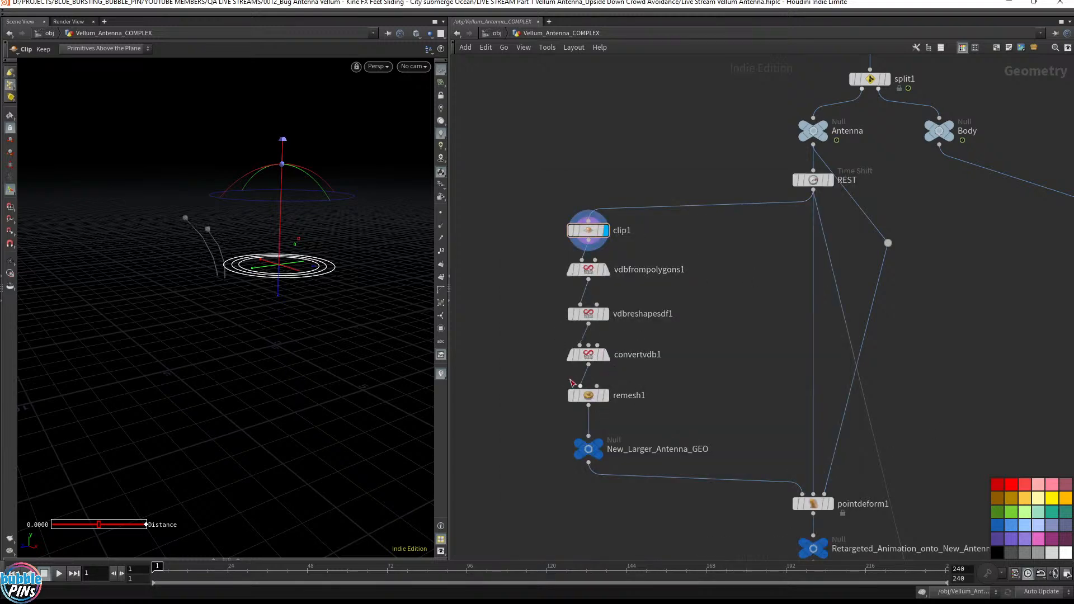
{"action": "left_click_drag", "start_coordinate": [527, 460], "coordinate": [592, 458]}
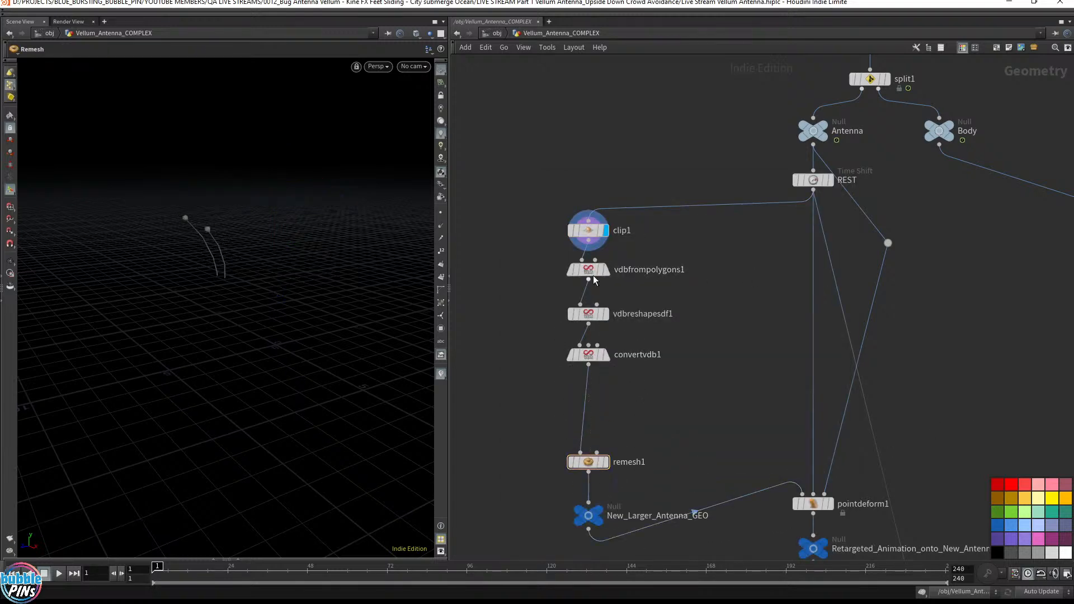
{"action": "left_click_drag", "start_coordinate": [586, 231], "coordinate": [583, 405]}
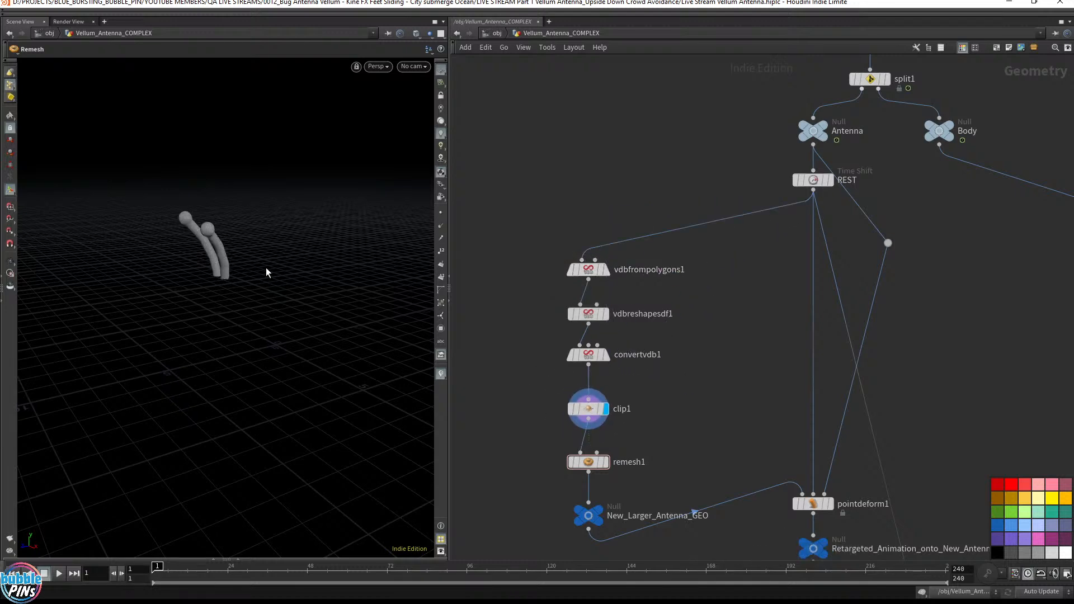
- Template Antenna, vdbfrompolygons1 and New_Larger_Antenna_GEO in turn, ending with Antenna, to compare each with the clipped geometry
{"action": "left_click", "coordinate": [831, 147]}
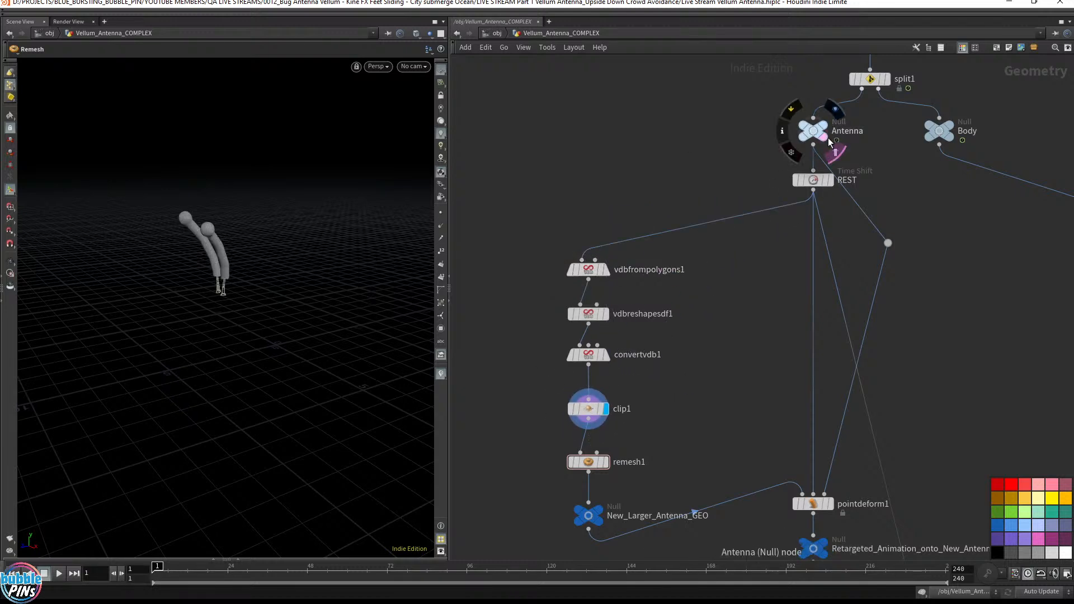
{"action": "left_click", "coordinate": [601, 270]}
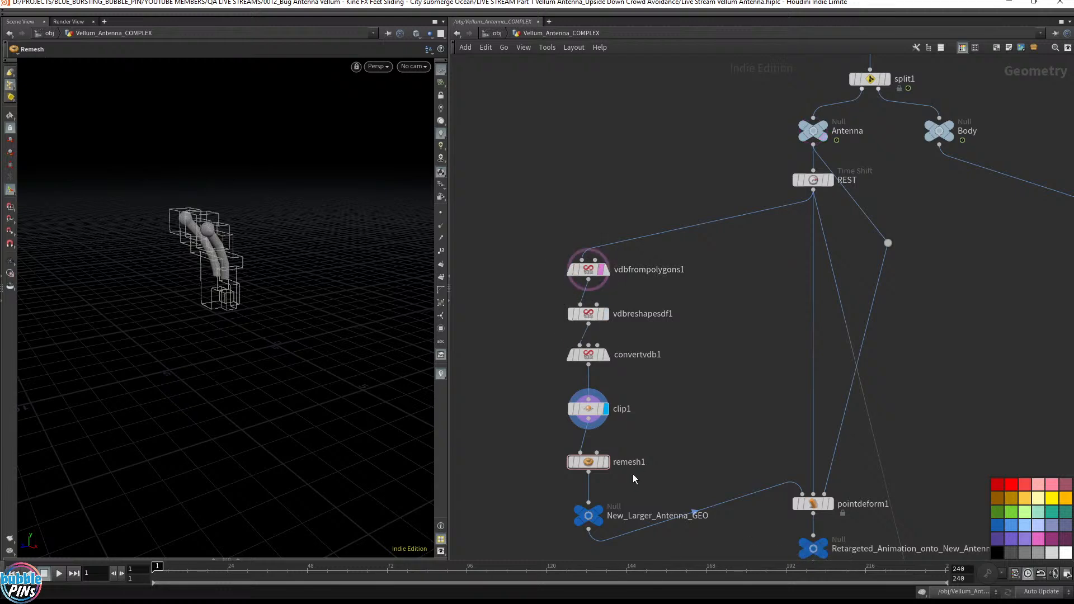
{"action": "left_click", "coordinate": [607, 532]}
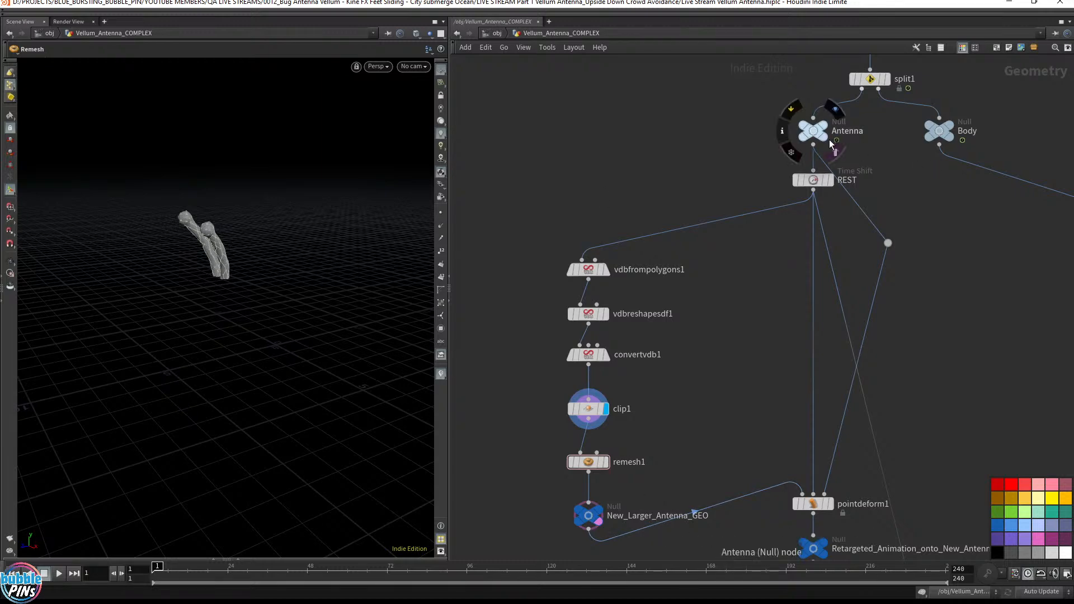
{"action": "left_click", "coordinate": [835, 152]}
{"action": "left_click_drag", "start_coordinate": [279, 306], "coordinate": [256, 243], "text": "alt"}
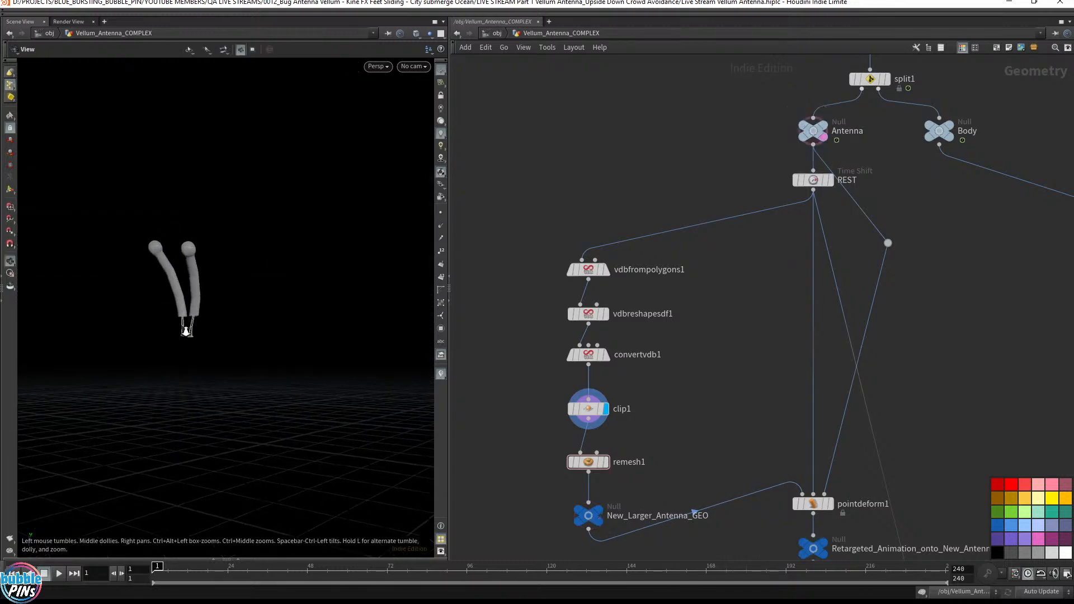
- Template convertvdb1 as a wireframe over clip1's result and examine the cut ends of both antennae up close
{"action": "middle_click_drag", "start_coordinate": [186, 332], "coordinate": [460, 275], "text": "alt"}
{"action": "left_click_drag", "start_coordinate": [460, 276], "coordinate": [235, 241], "text": "alt"}
{"action": "middle_click_drag", "start_coordinate": [235, 241], "coordinate": [276, 235], "text": "alt"}
{"action": "left_click_drag", "start_coordinate": [276, 235], "coordinate": [279, 359], "text": "alt"}
{"action": "right_click_drag", "start_coordinate": [280, 359], "coordinate": [336, 216], "text": "alt"}
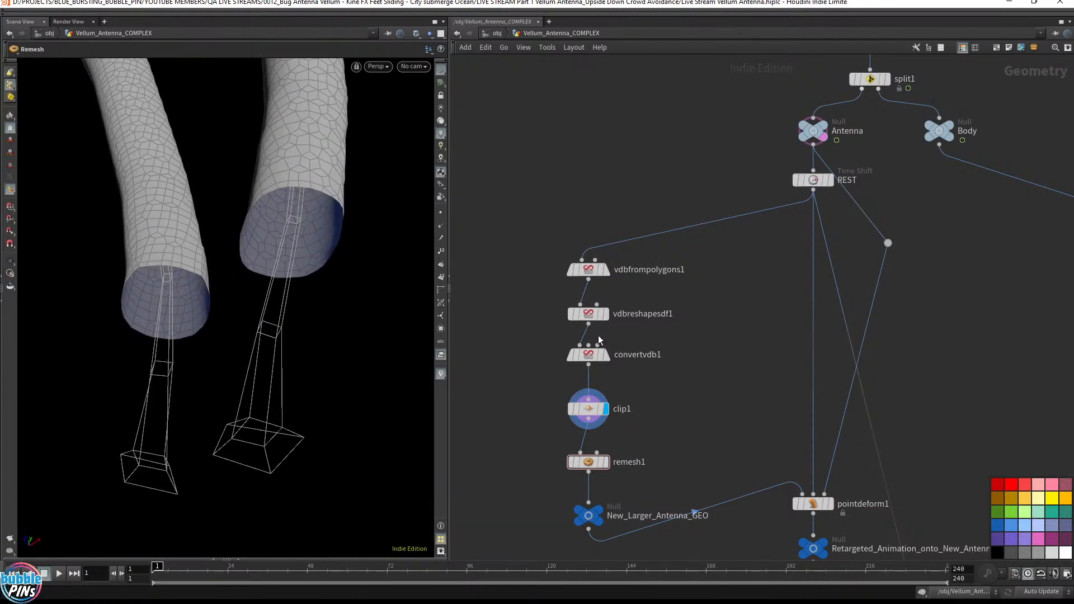
{"action": "left_click", "coordinate": [599, 359]}
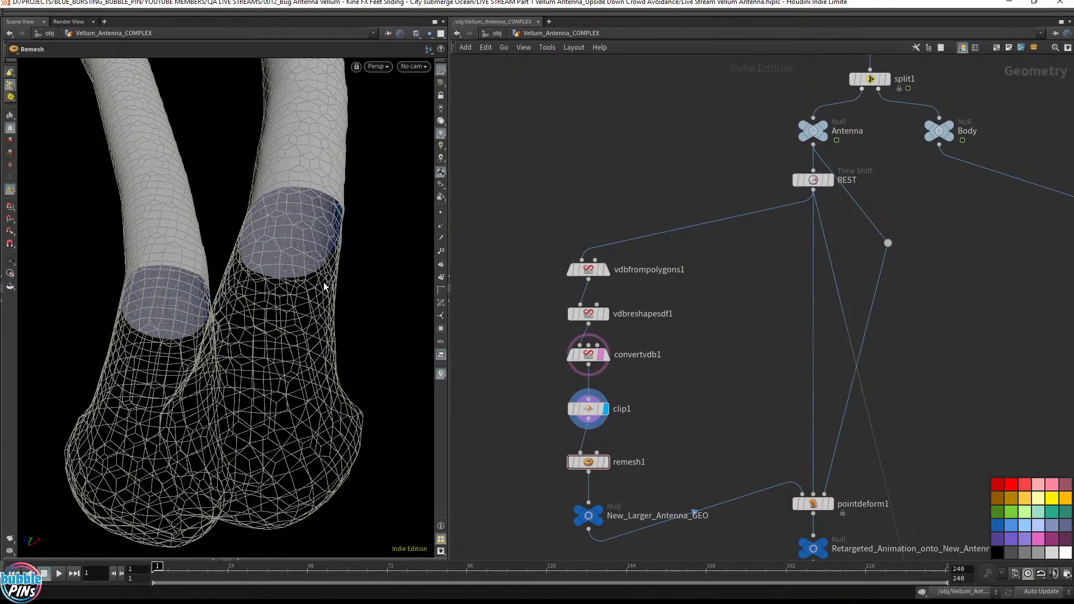
{"action": "left_click_drag", "start_coordinate": [324, 286], "coordinate": [319, 233], "text": "alt"}
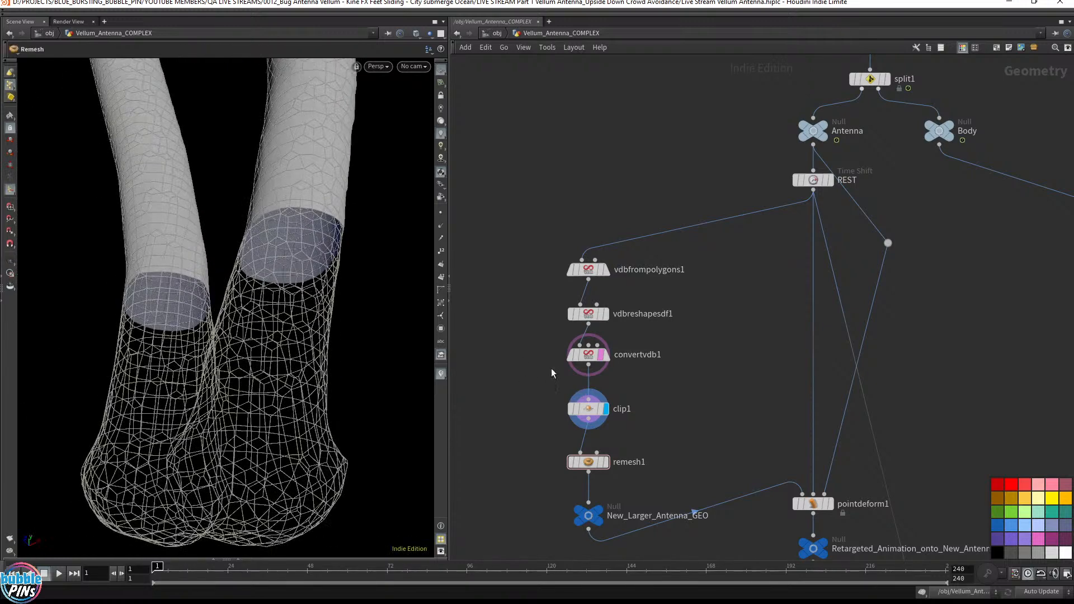
- Display convertvdb1 and switch the display back to clip1 to compare the full and clipped antenna meshes
{"action": "left_click", "coordinate": [605, 355]}
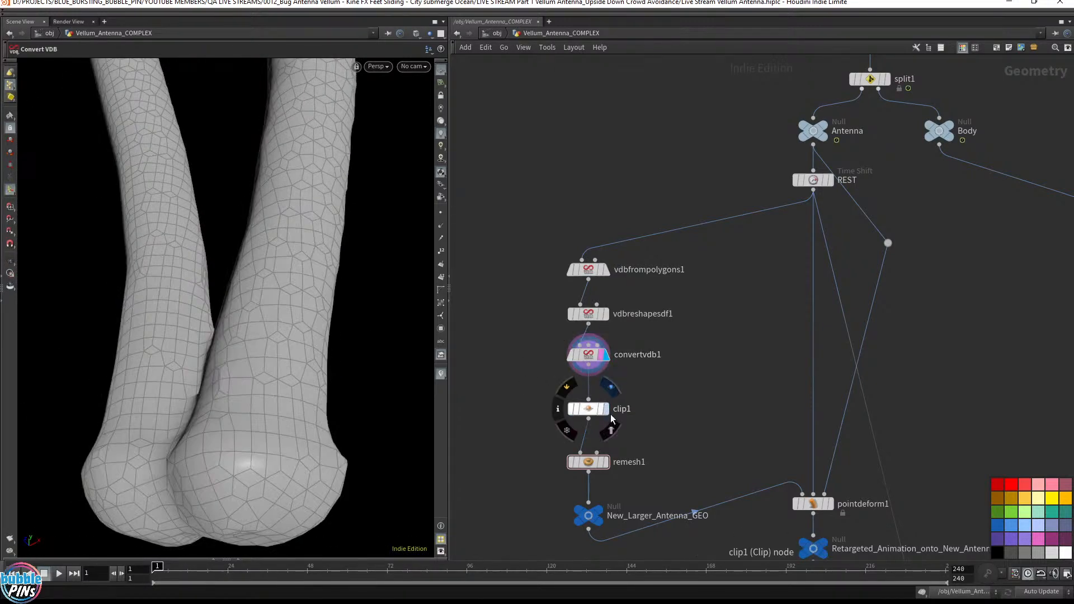
{"action": "left_click", "coordinate": [608, 412]}
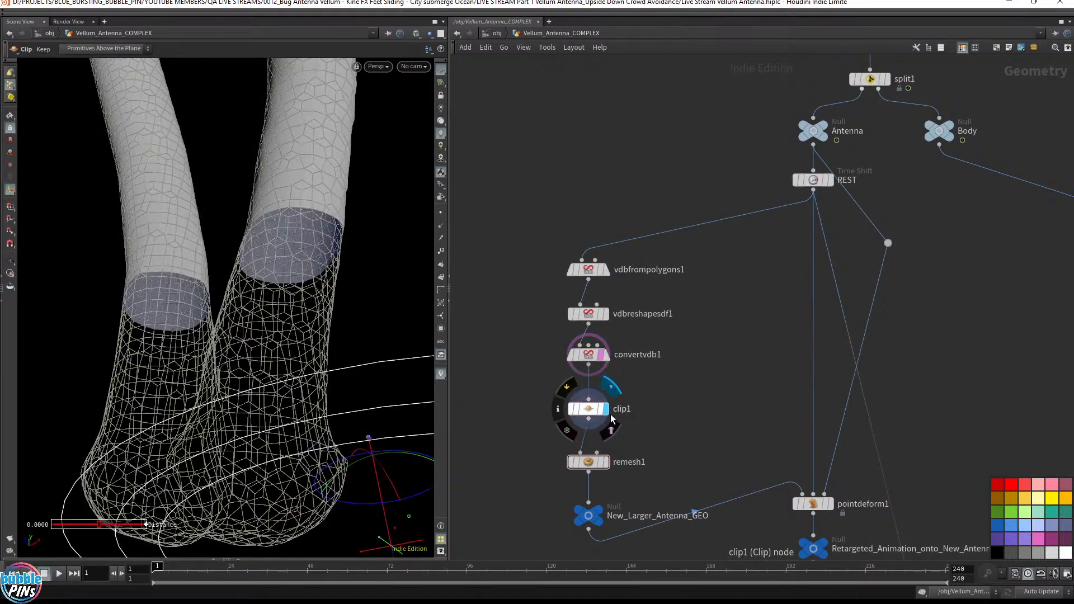
{"action": "mouse_move", "coordinate": [328, 240]}
{"action": "left_mouse_down", "text": "alt"}
{"action": "mouse_move", "coordinate": [336, 185]}
{"action": "mouse_move", "coordinate": [338, 247]}
{"action": "mouse_move", "coordinate": [311, 249]}
{"action": "left_mouse_up", "text": "alt"}
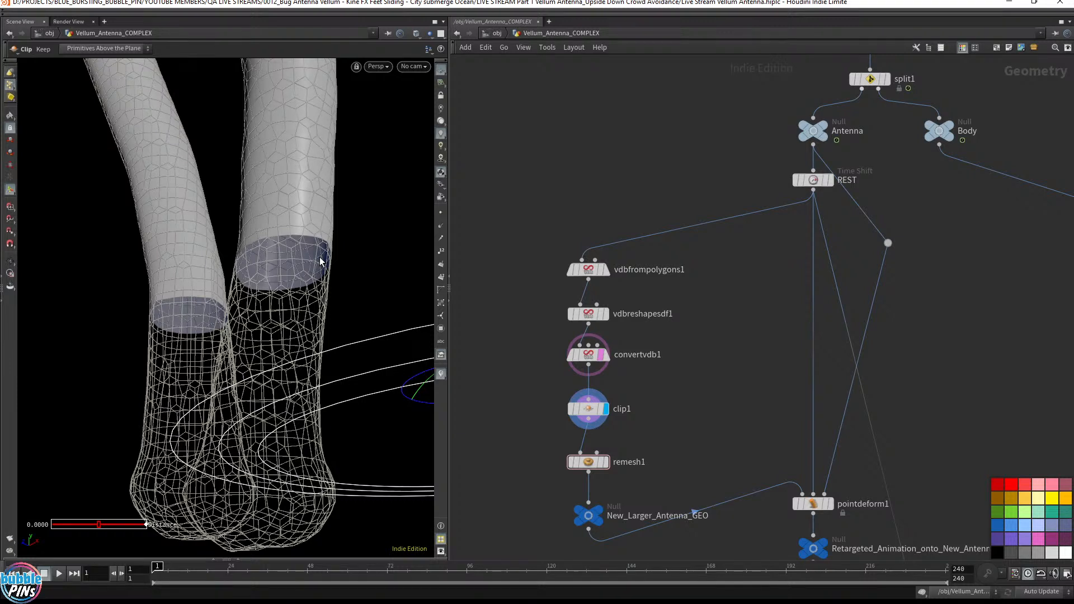
- Display vdbreshapesdf1, return the display to convertvdb1, and examine the unclipped antenna bases from below
{"action": "left_click", "coordinate": [607, 314]}
{"action": "double_click", "coordinate": [614, 355]}
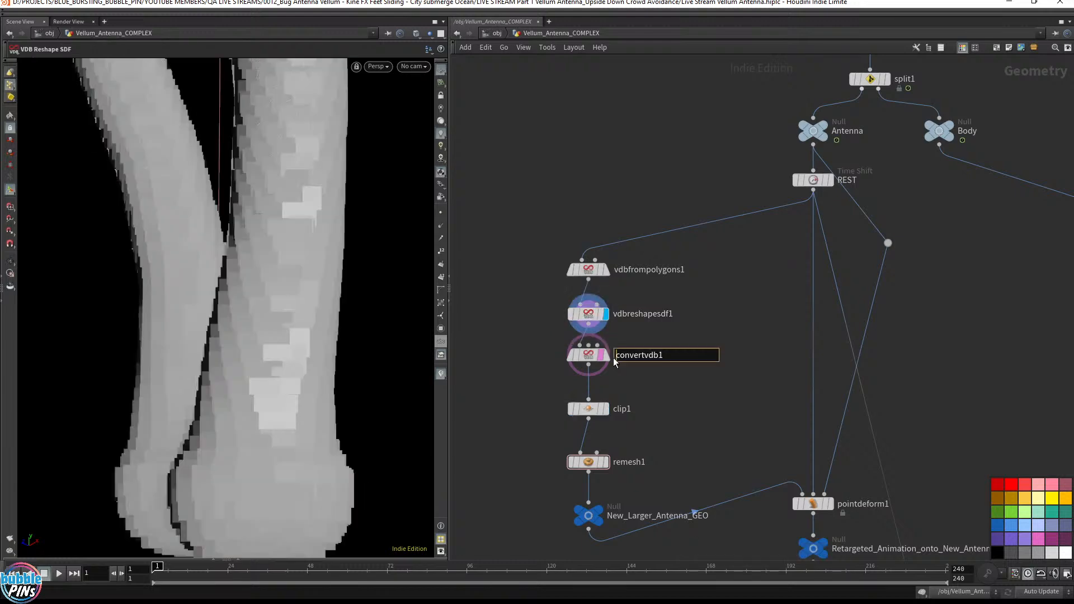
{"action": "left_click", "coordinate": [609, 359]}
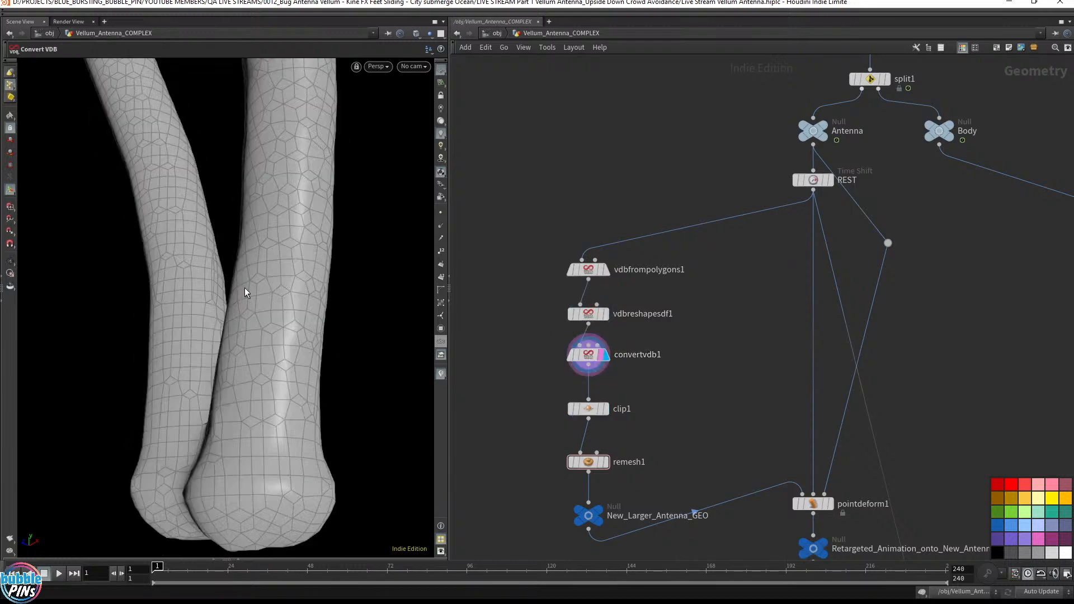
{"action": "key", "text": "Escape"}
{"action": "left_click_drag", "start_coordinate": [283, 302], "coordinate": [169, 371]}
{"action": "scroll", "coordinate": [256, 326], "scroll_direction": "up", "scroll_amount": 8}
{"action": "left_click_drag", "start_coordinate": [256, 326], "coordinate": [222, 336]}
{"action": "left_click_drag", "start_coordinate": [242, 307], "coordinate": [287, 173]}
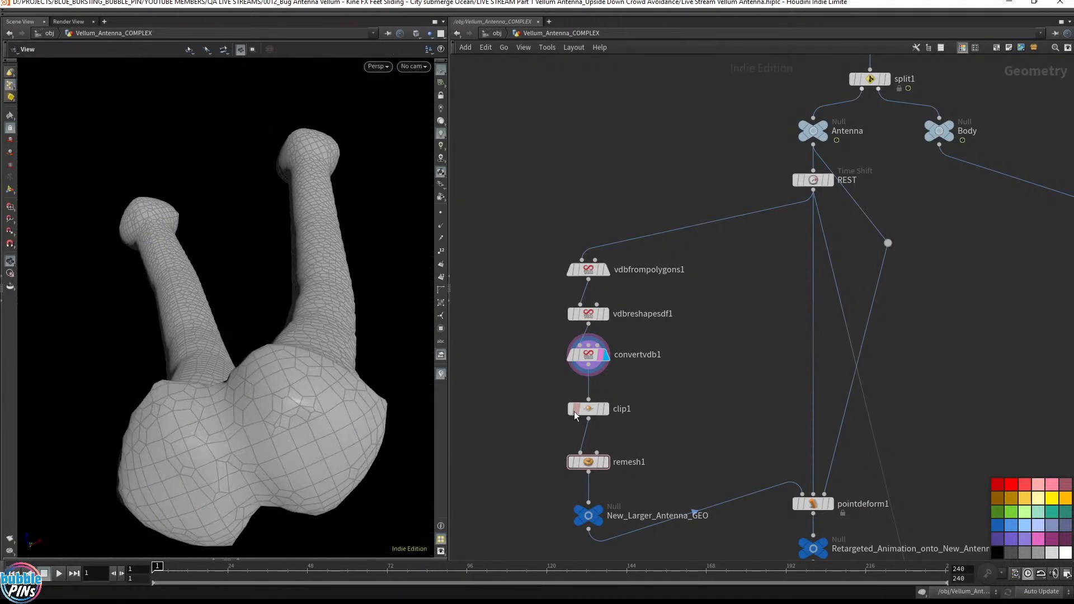
- Display clip1 again and compare its cut antennae with the templated convertvdb1 wireframe from the side and from below
{"action": "left_click", "coordinate": [606, 408]}
{"action": "scroll", "coordinate": [304, 380], "scroll_direction": "up", "scroll_amount": 3}
{"action": "left_click_drag", "start_coordinate": [300, 393], "coordinate": [274, 418]}
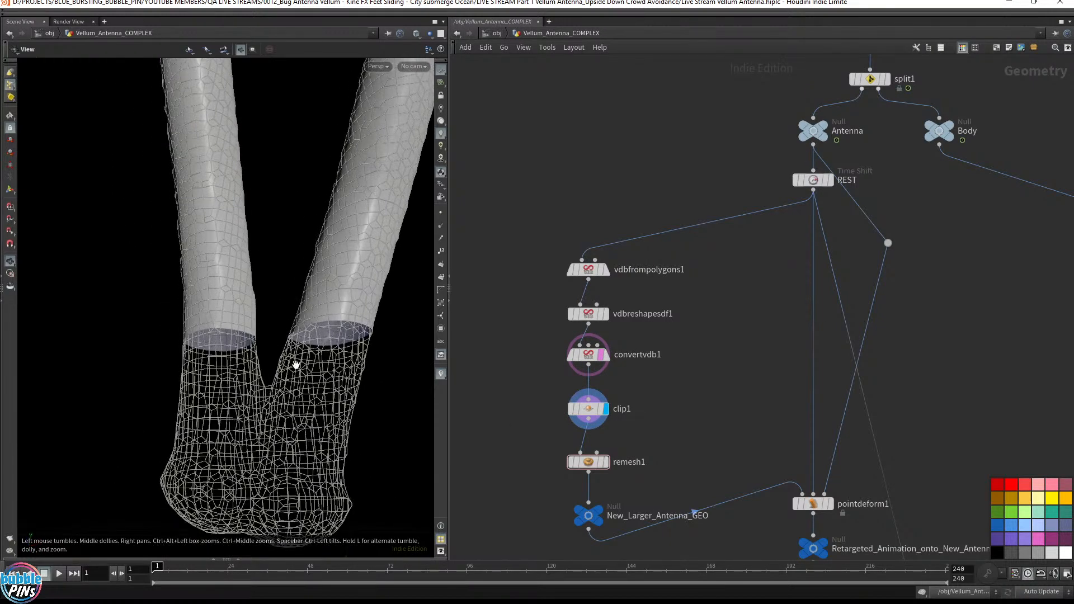
{"action": "key", "text": "Return"}
{"action": "left_click_drag", "start_coordinate": [297, 338], "coordinate": [292, 367], "text": "alt"}
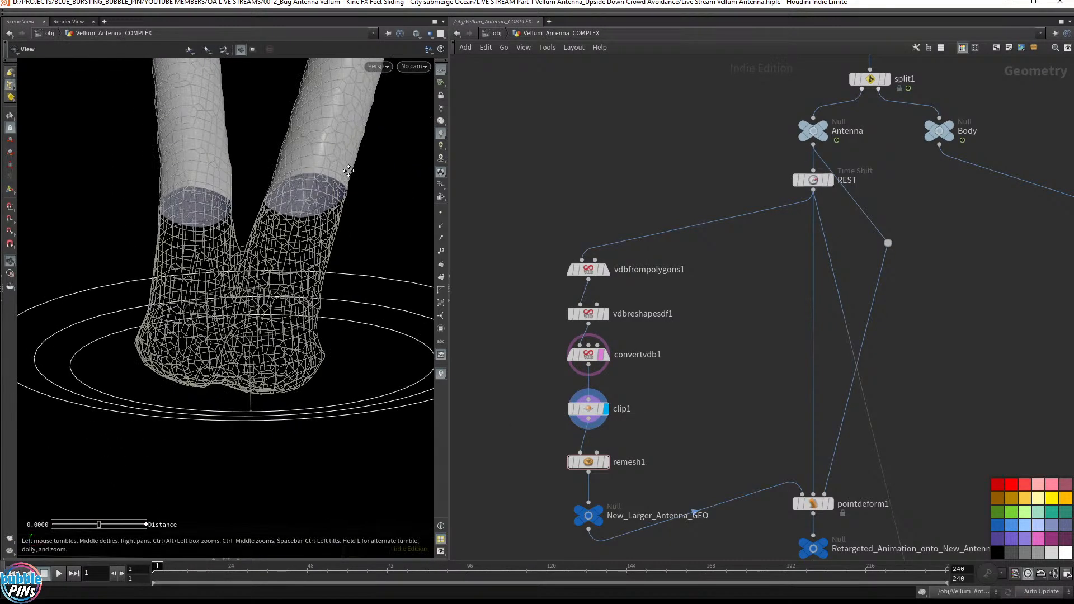
{"action": "left_click_drag", "start_coordinate": [253, 406], "coordinate": [266, 242]}
{"action": "key", "text": "Escape"}
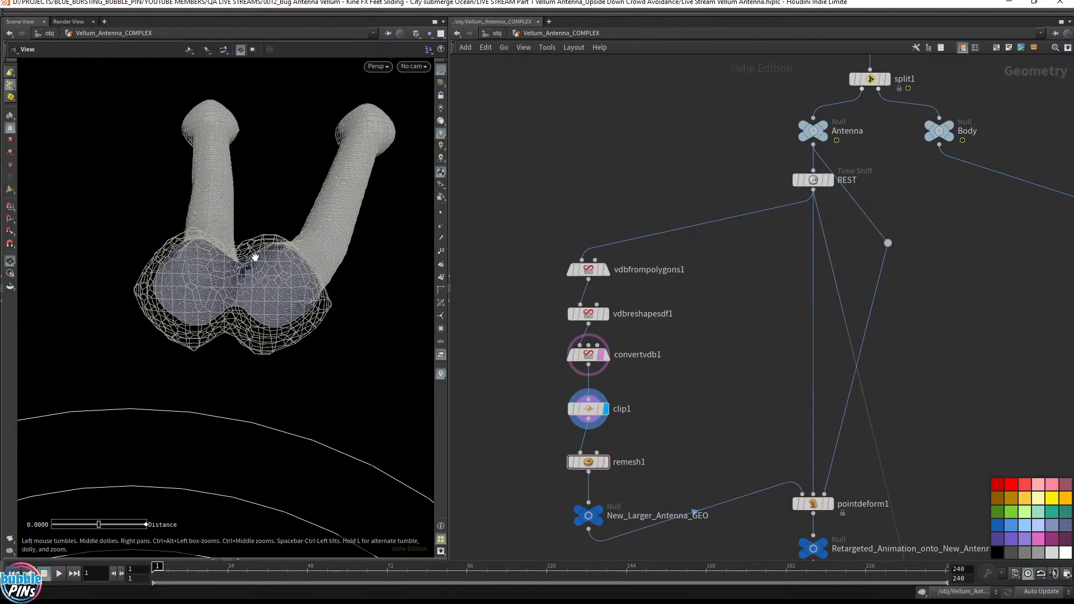
- Turn off convertvdb1's template overlay and examine the inside of the clipped antennae where their bases meet
{"action": "middle_click_drag", "start_coordinate": [256, 257], "coordinate": [358, 269], "text": "alt"}
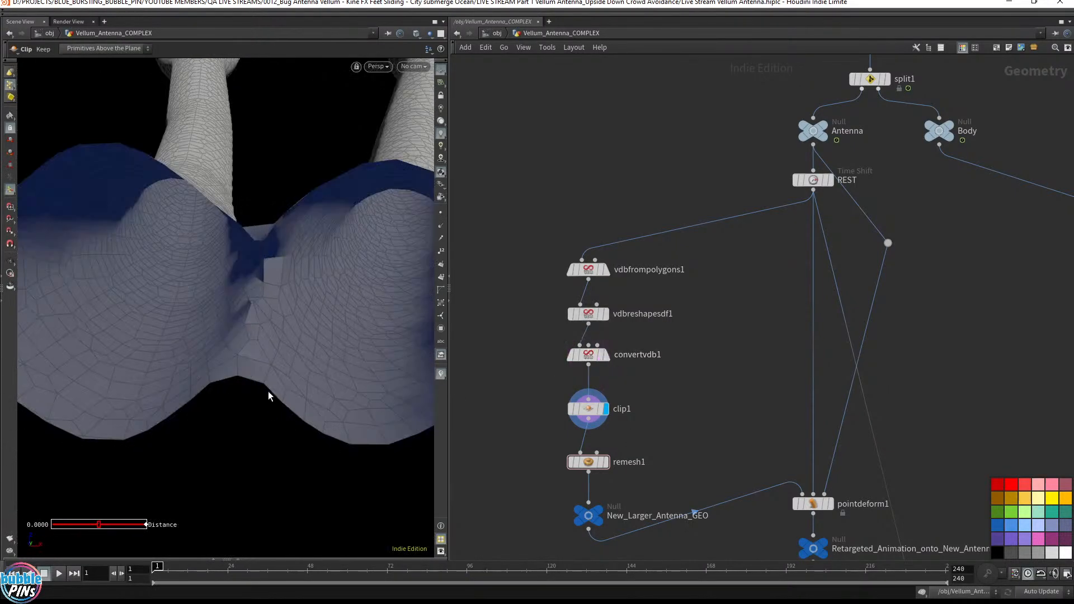
{"action": "key", "text": "Escape"}
{"action": "left_click_drag", "start_coordinate": [268, 396], "coordinate": [254, 238]}
{"action": "key", "text": "Return"}
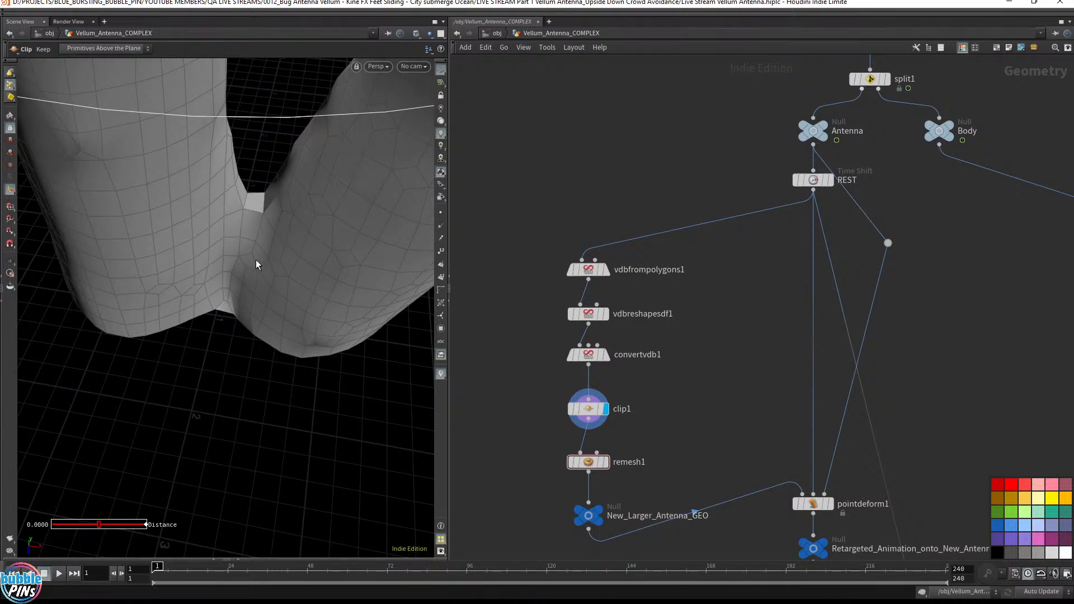
{"action": "key", "text": "Escape"}
{"action": "left_click_drag", "start_coordinate": [256, 259], "coordinate": [244, 419]}
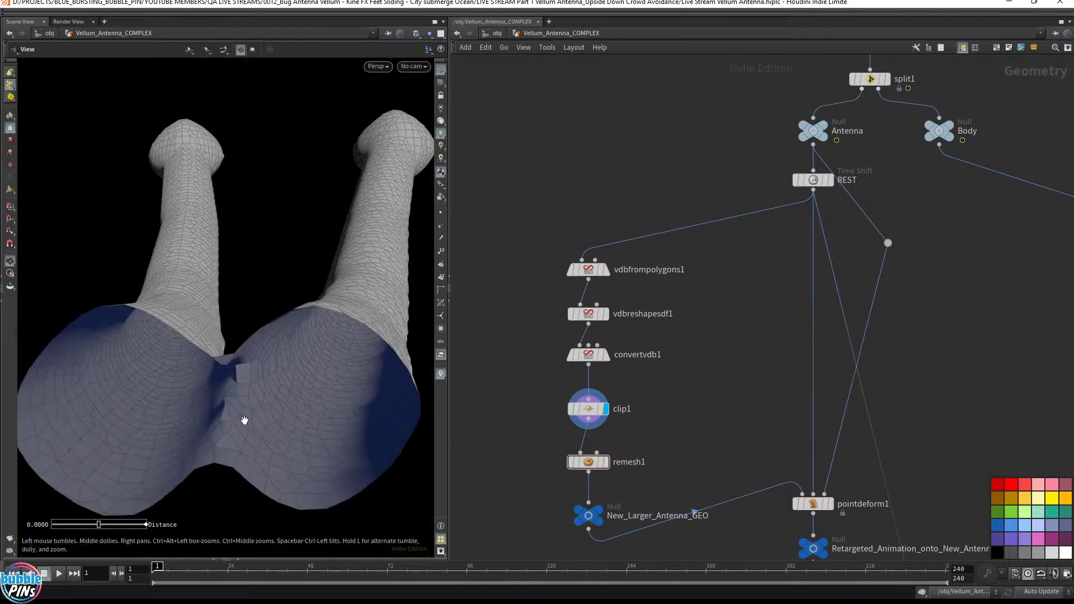
{"action": "key", "text": "Return"}
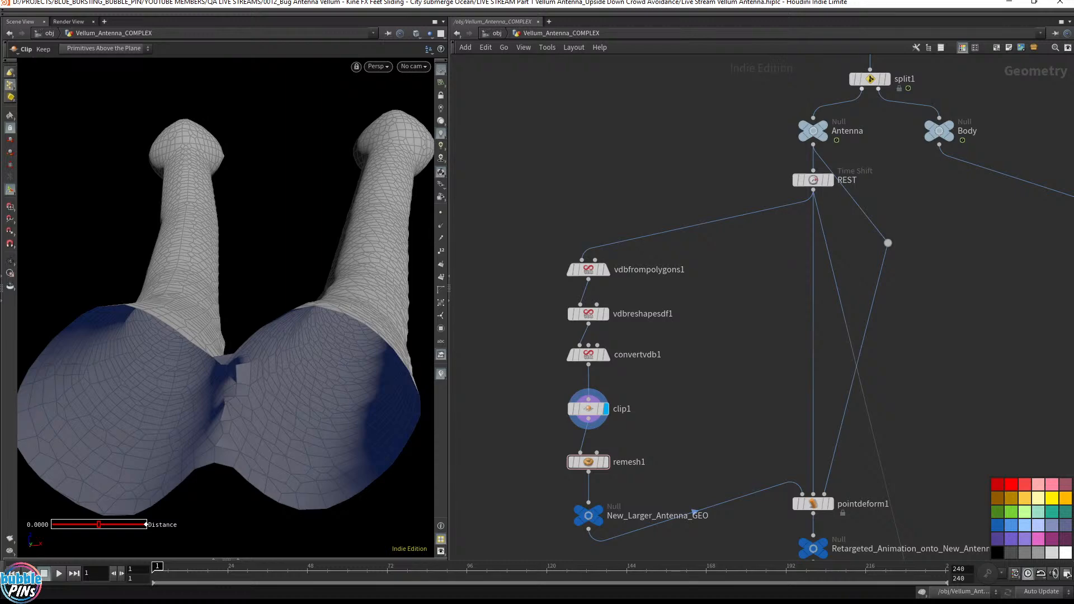
- Bring up the YouTube live chat in Firefox, highlight the newest viewer message, and return to Houdini
{"action": "key", "text": "alt+Tab"}
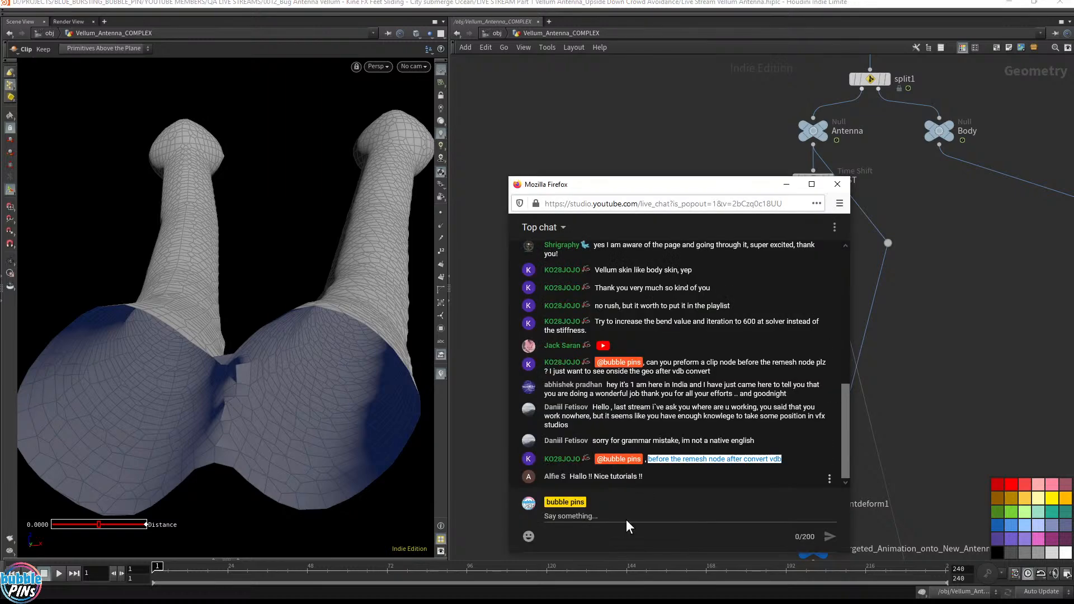
{"action": "left_click_drag", "start_coordinate": [647, 476], "coordinate": [570, 482]}
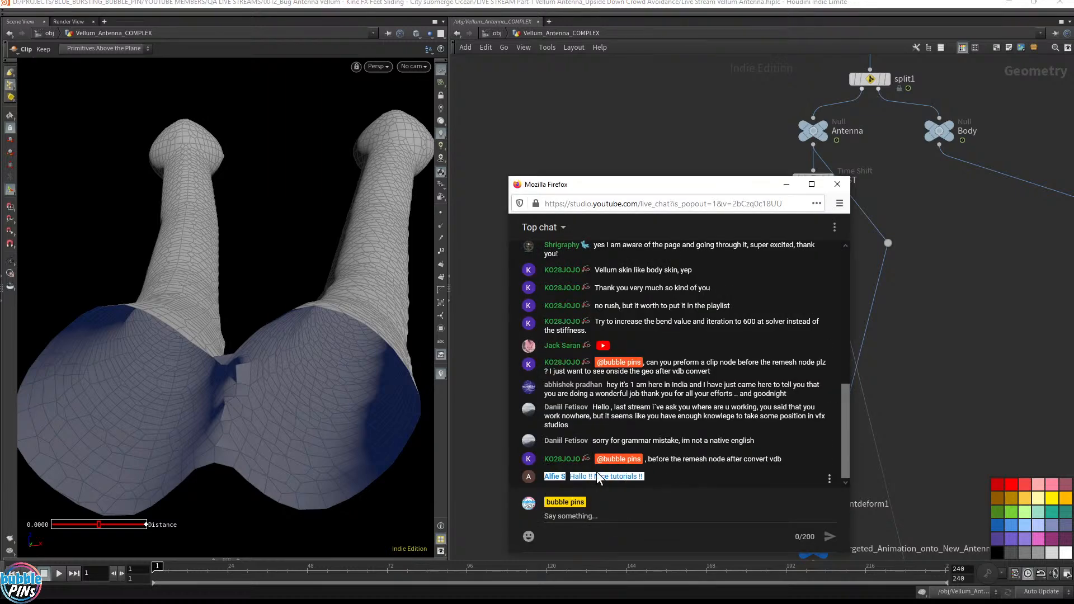
{"action": "left_click", "coordinate": [714, 149]}
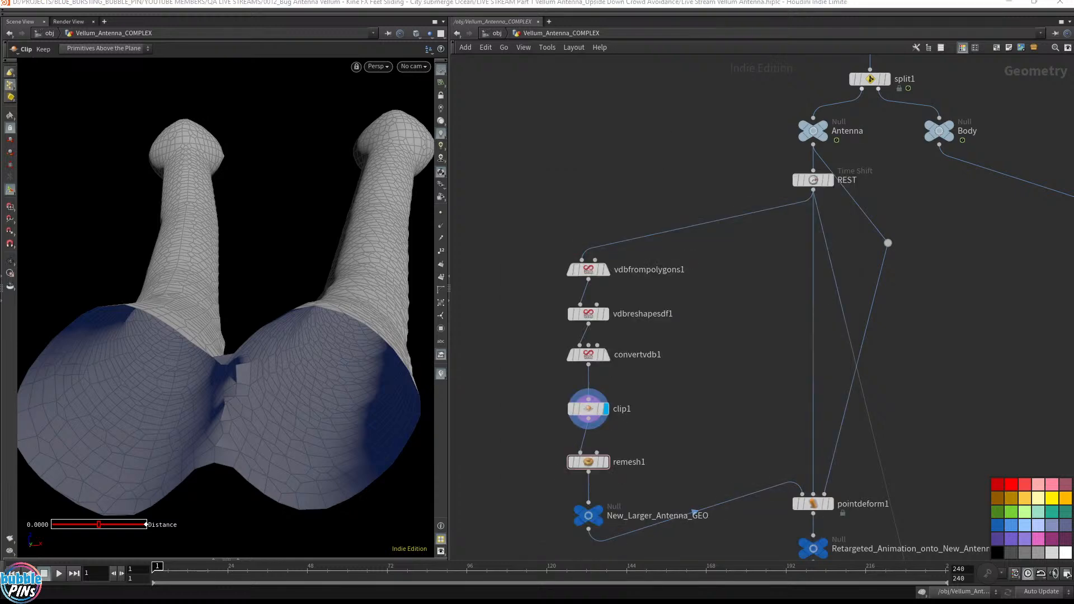
- Review the Complex Approach section of the Notepad topic notes, highlighting its last point about remapping, and return to Houdini
{"action": "key", "text": "alt+Tab"}
{"action": "left_click", "coordinate": [33, 490]}
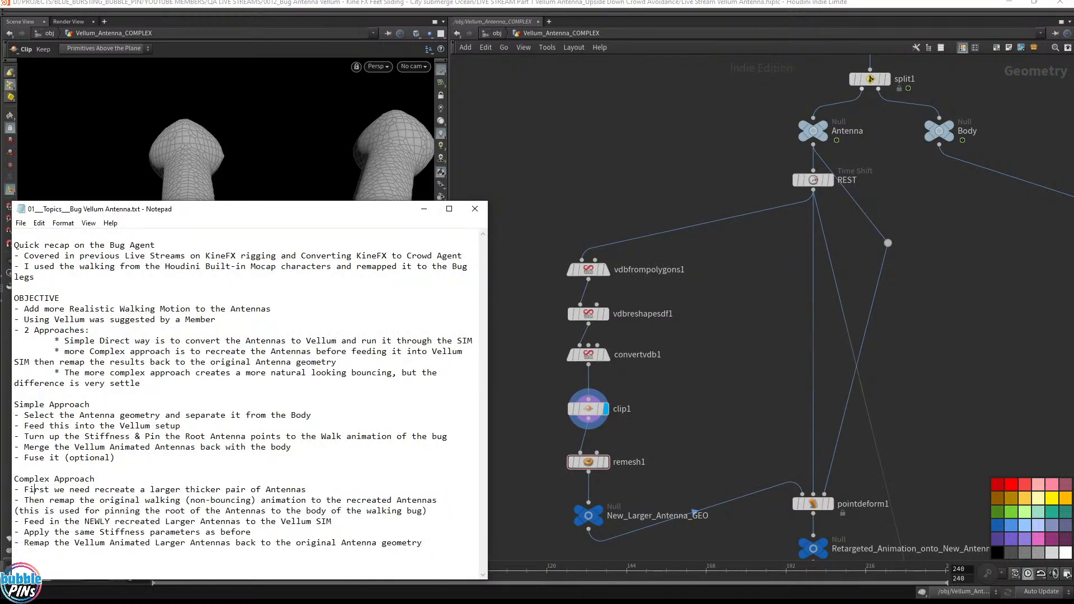
{"action": "left_click_drag", "start_coordinate": [59, 532], "coordinate": [14, 553]}
{"action": "left_click", "coordinate": [624, 109]}
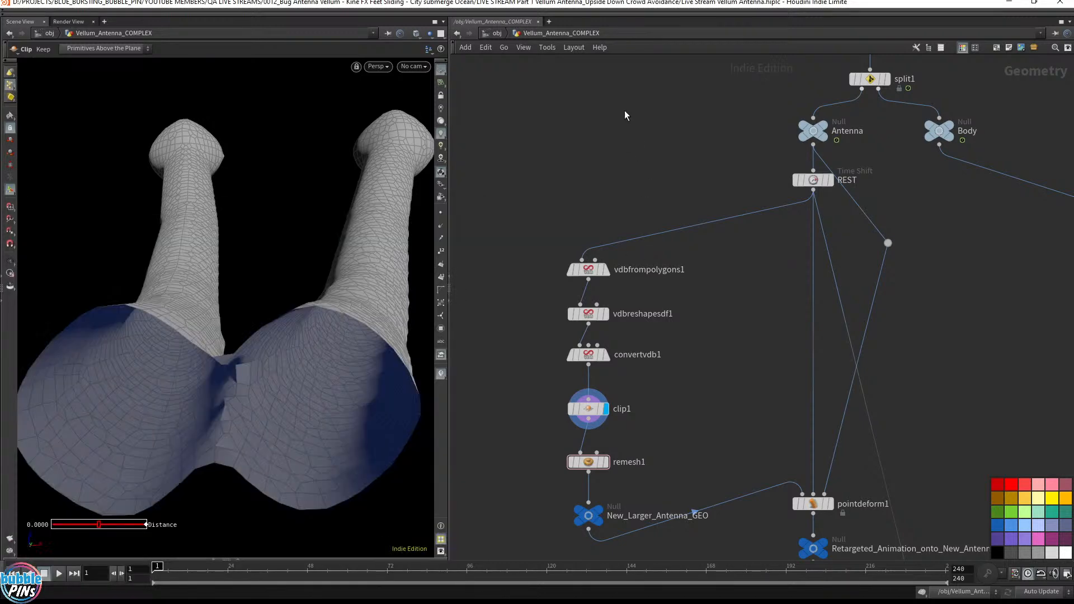
- Go up to the object level, frame the whole bug in the viewport, and save the scene
{"action": "left_click", "coordinate": [497, 33]}
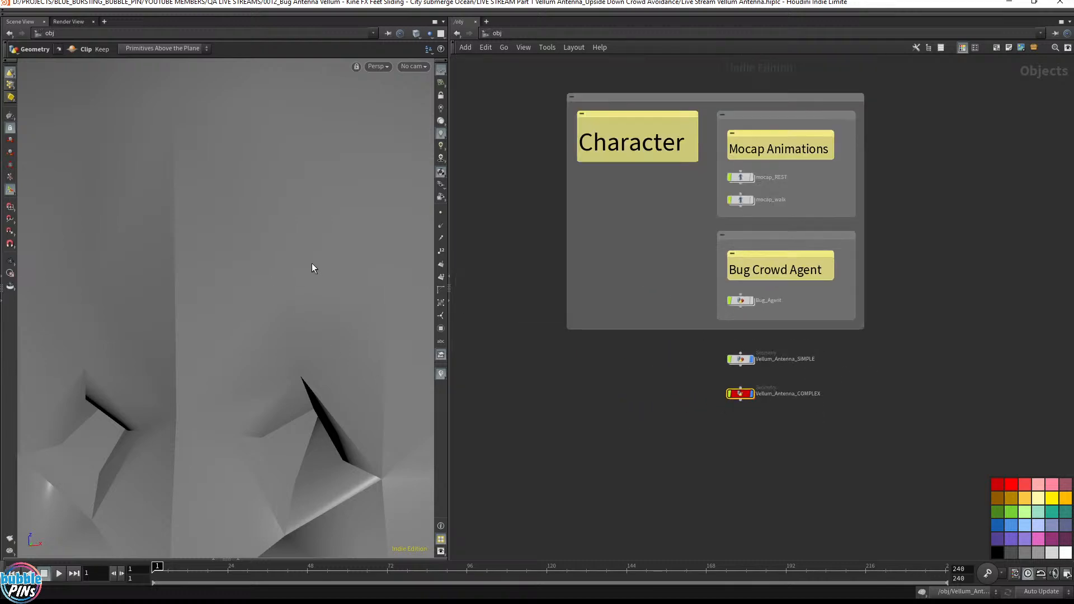
{"action": "middle_click_drag", "start_coordinate": [316, 262], "coordinate": [224, 297], "text": "alt"}
{"action": "left_click_drag", "start_coordinate": [224, 296], "coordinate": [278, 285]}
{"action": "left_click", "coordinate": [618, 440]}
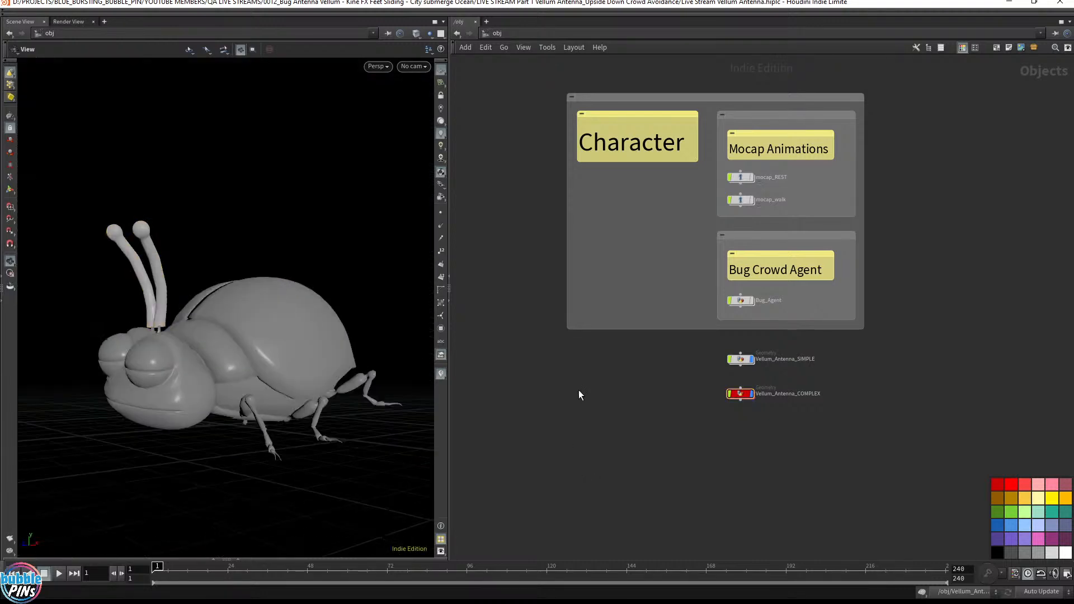
{"action": "key", "text": "ctrl+s"}
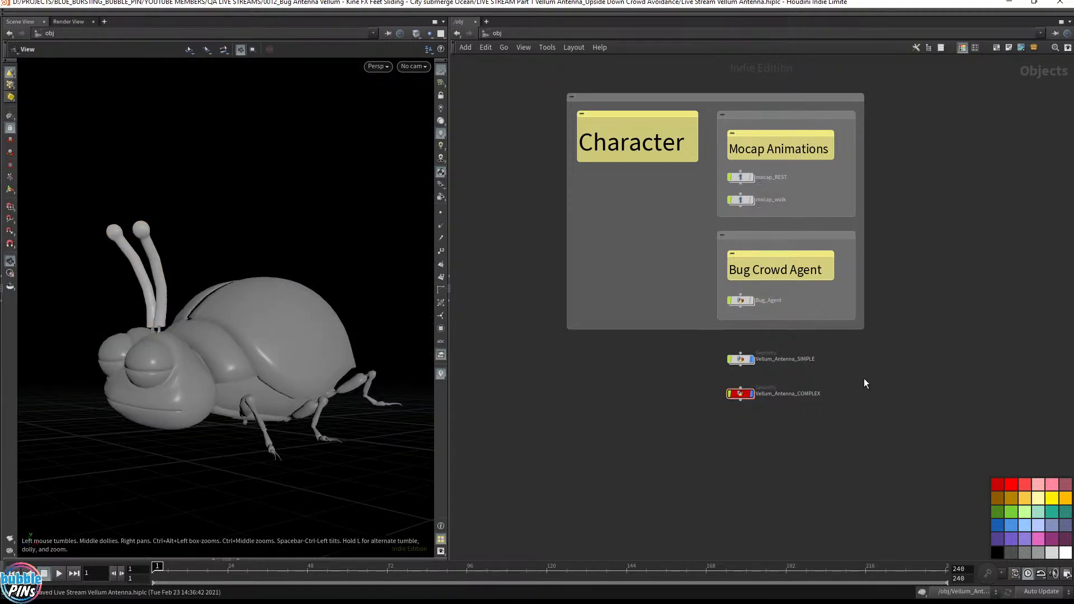
- Go inside Vellum_Antenna_COMPLEX and look over its whole node network
{"action": "scroll", "coordinate": [807, 376], "scroll_direction": "up", "scroll_amount": 5}
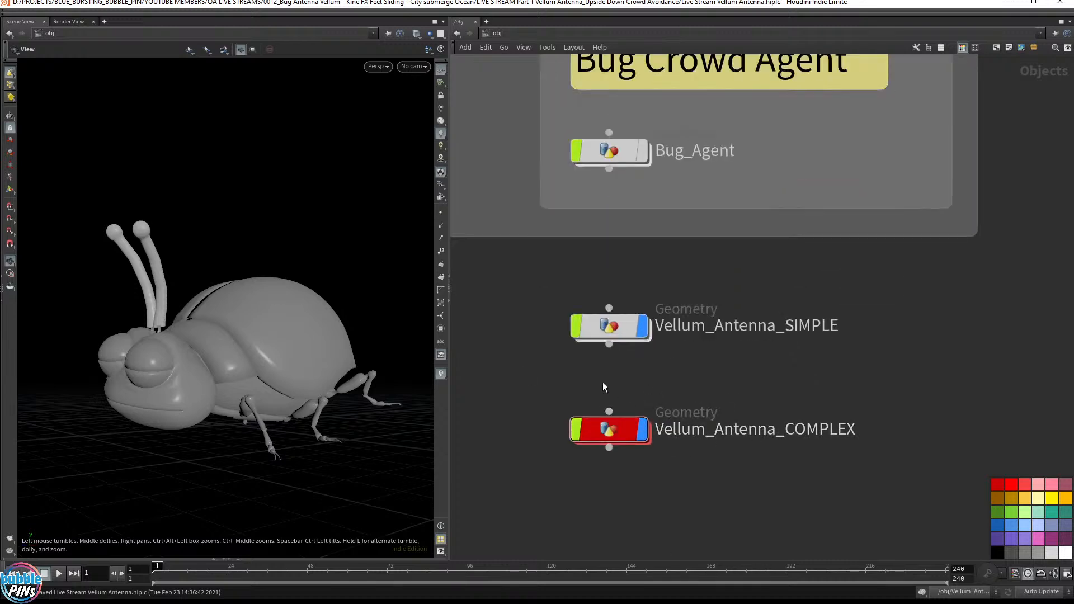
{"action": "double_click", "coordinate": [616, 428]}
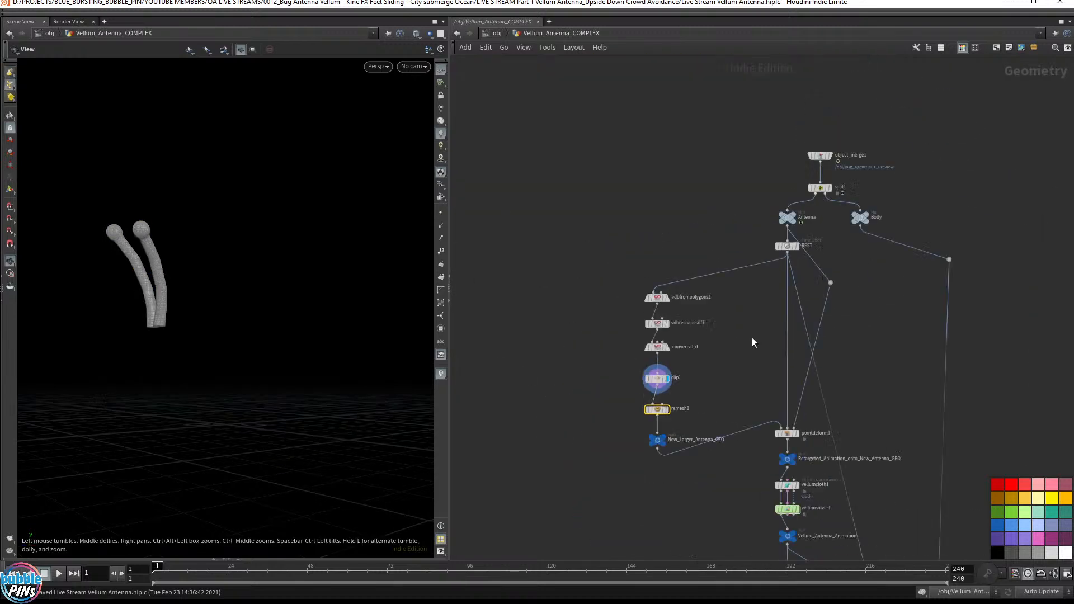
{"action": "middle_click_drag", "start_coordinate": [889, 466], "coordinate": [785, 332]}
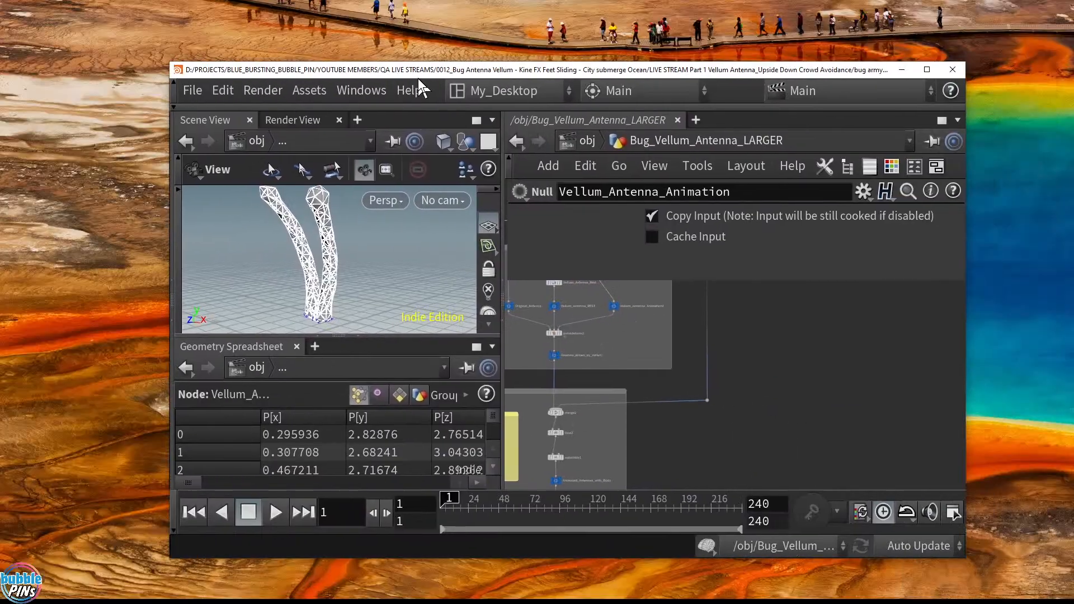
- In the other Houdini session, maximize the network view, hide the parameters, and review the full Bug_Vellum_Antenna_LARGER network
{"action": "left_click_drag", "start_coordinate": [418, 78], "coordinate": [408, 76]}
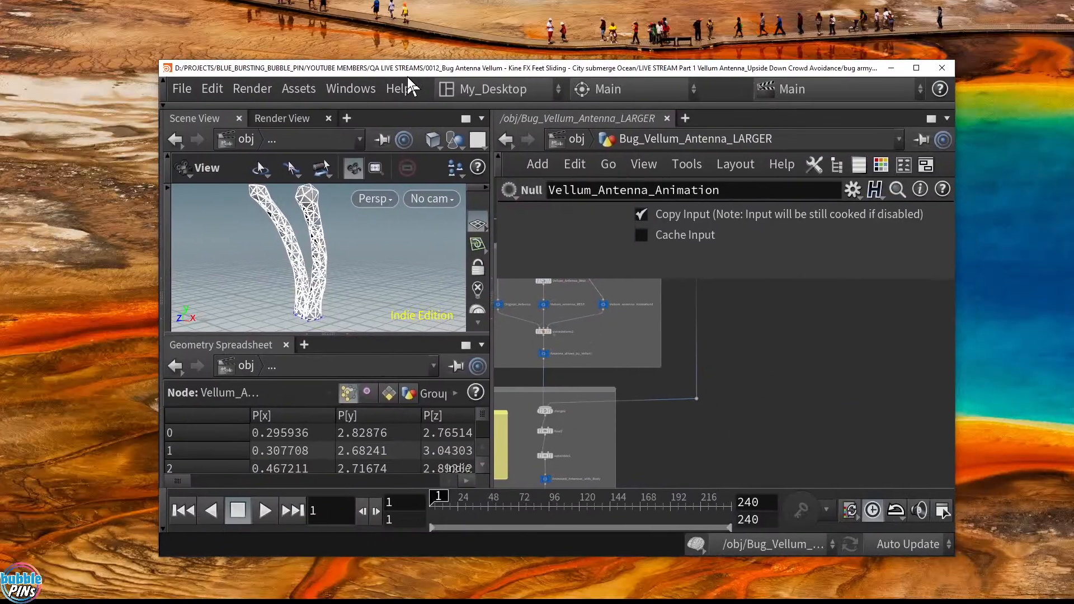
{"action": "double_click", "coordinate": [557, 68]}
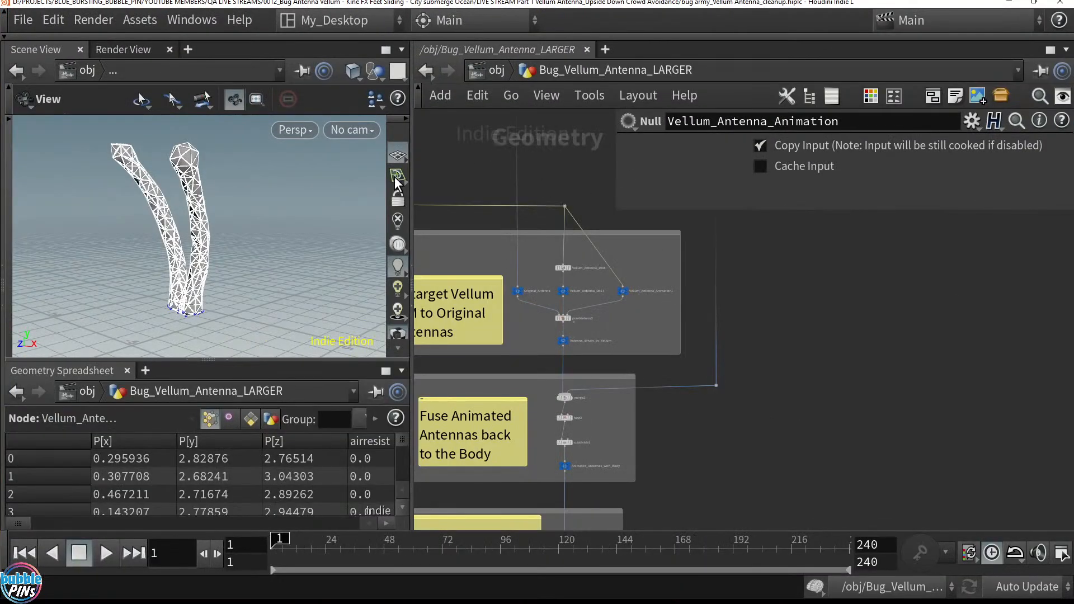
{"action": "left_click_drag", "start_coordinate": [412, 179], "coordinate": [333, 179]}
{"action": "key", "text": "h"}
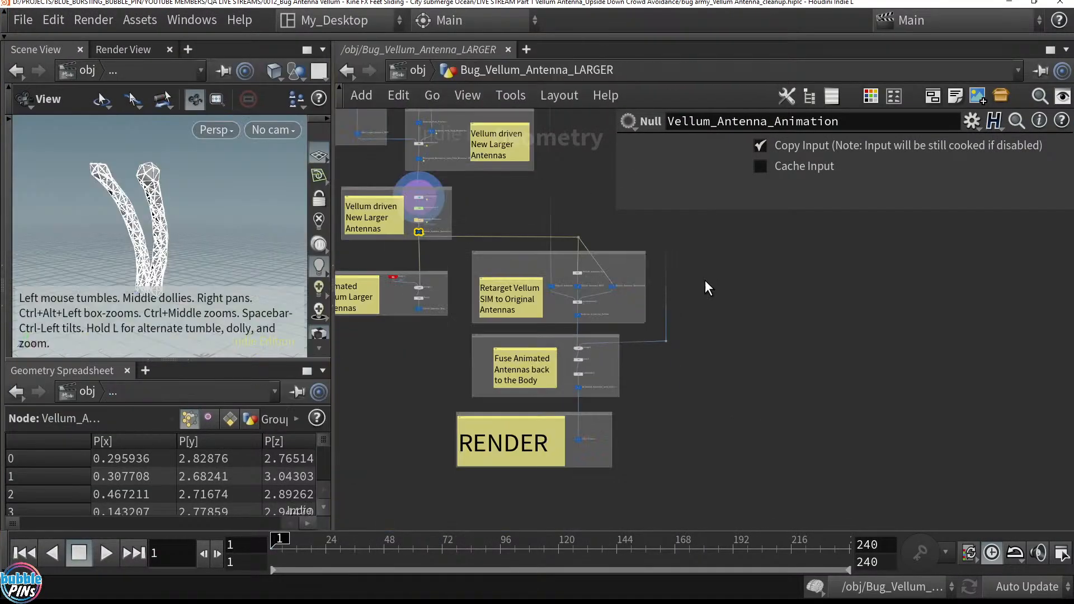
{"action": "left_click", "coordinate": [1051, 49]}
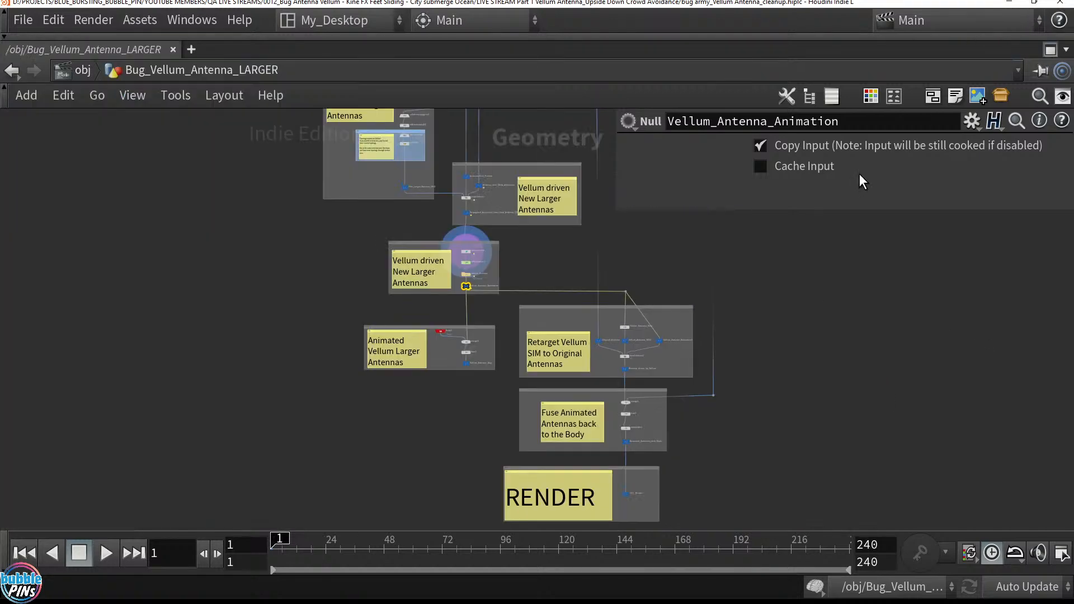
{"action": "key", "text": "p"}
{"action": "scroll", "coordinate": [596, 303], "scroll_direction": "down", "scroll_amount": 5}
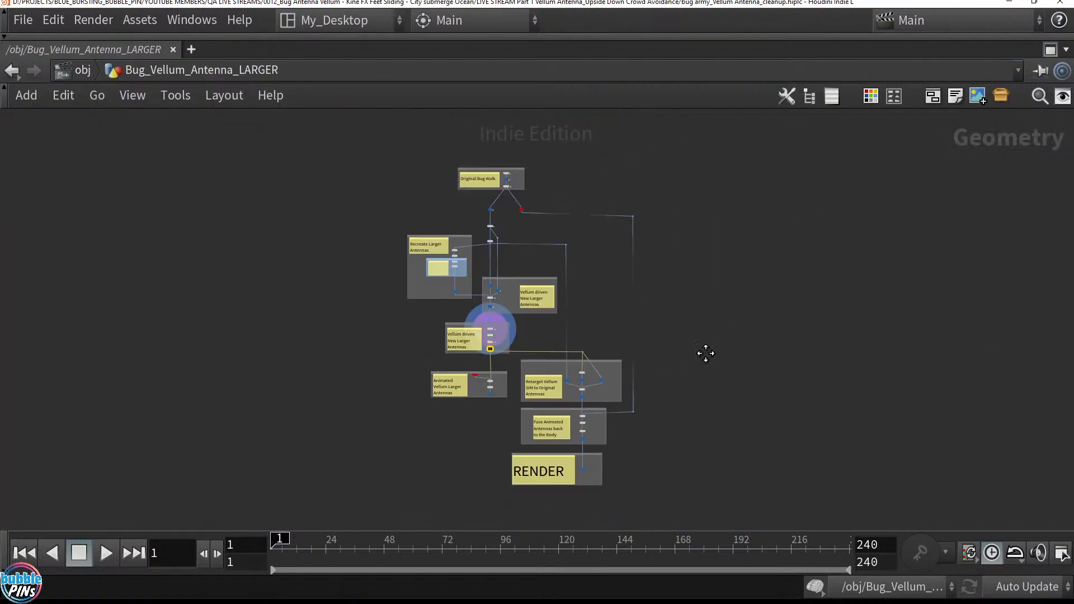
{"action": "scroll", "coordinate": [604, 317], "scroll_direction": "up", "scroll_amount": 3}
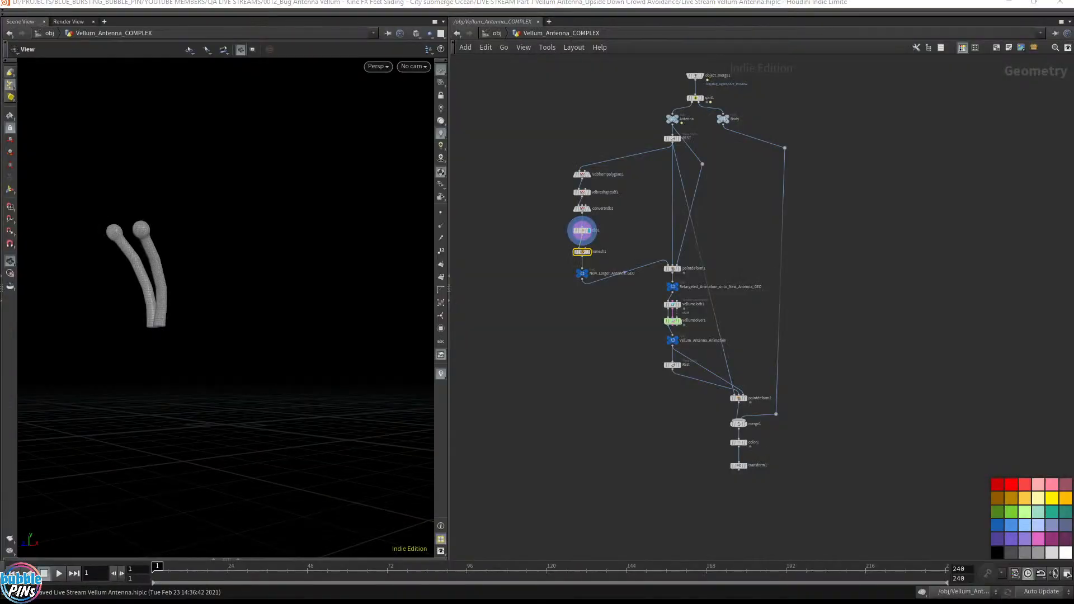
- Check the Notepad topic notes once more, return to the live stream scene, and leave Vellum_Antenna_COMPLEX for the object level
{"action": "key", "text": "alt+Tab"}
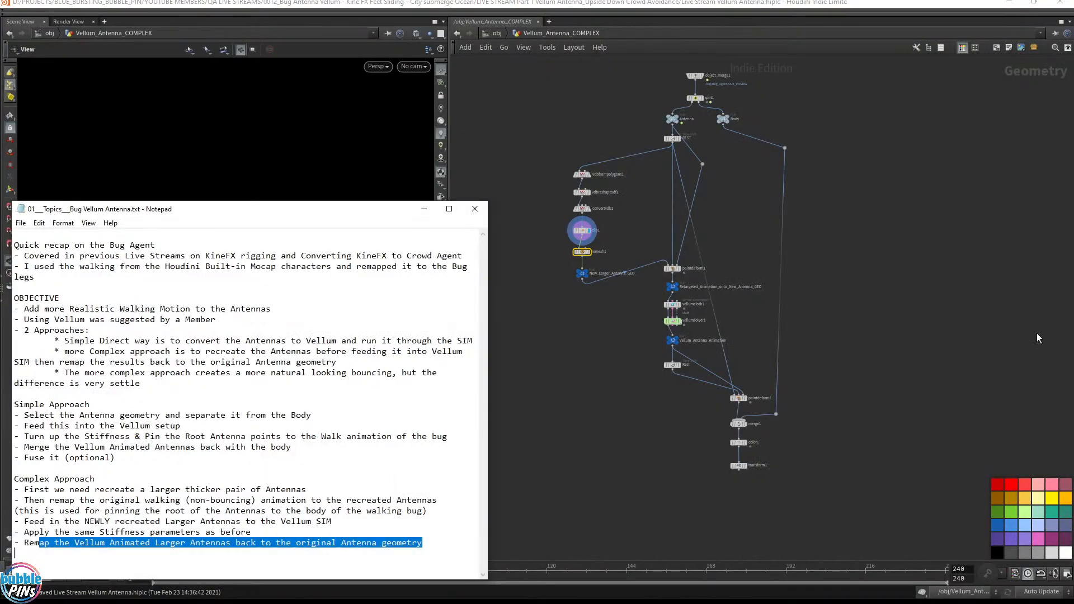
{"action": "left_click", "coordinate": [911, 237]}
{"action": "middle_click_drag", "start_coordinate": [911, 184], "coordinate": [927, 248]}
{"action": "left_click", "coordinate": [501, 34]}
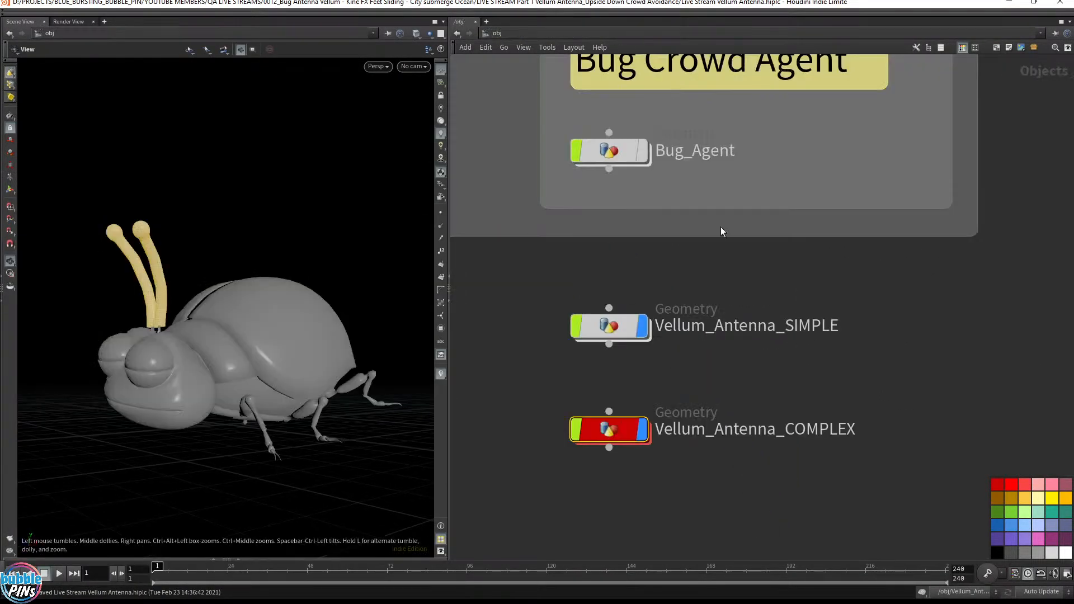
{"action": "left_click", "coordinate": [720, 284]}
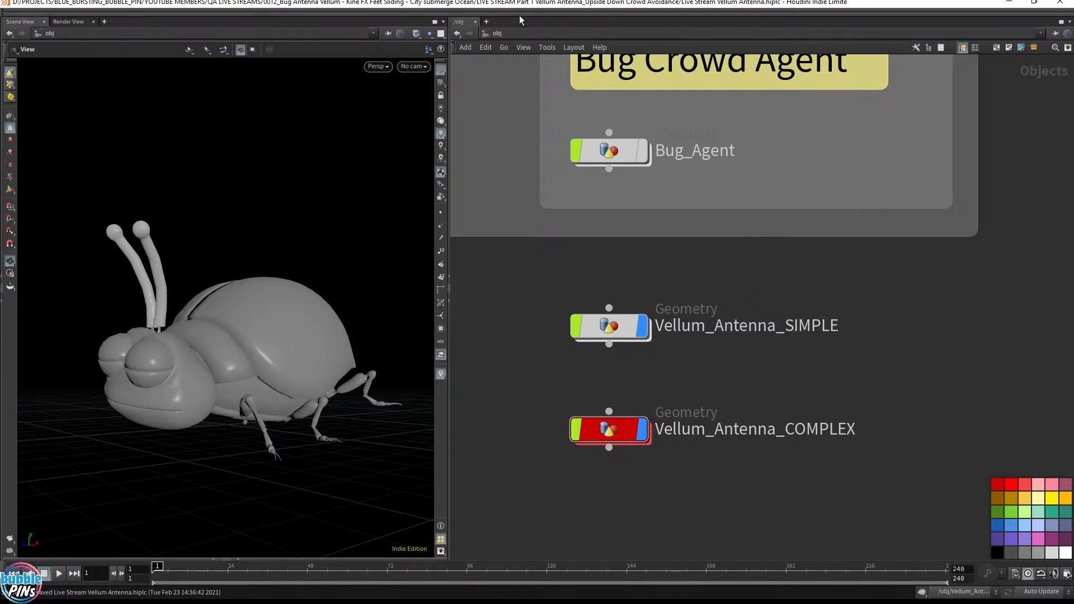
- Reveal the main menu bar and save the Live Stream Vellum Antenna scene file
{"action": "left_click", "coordinate": [69, 11]}
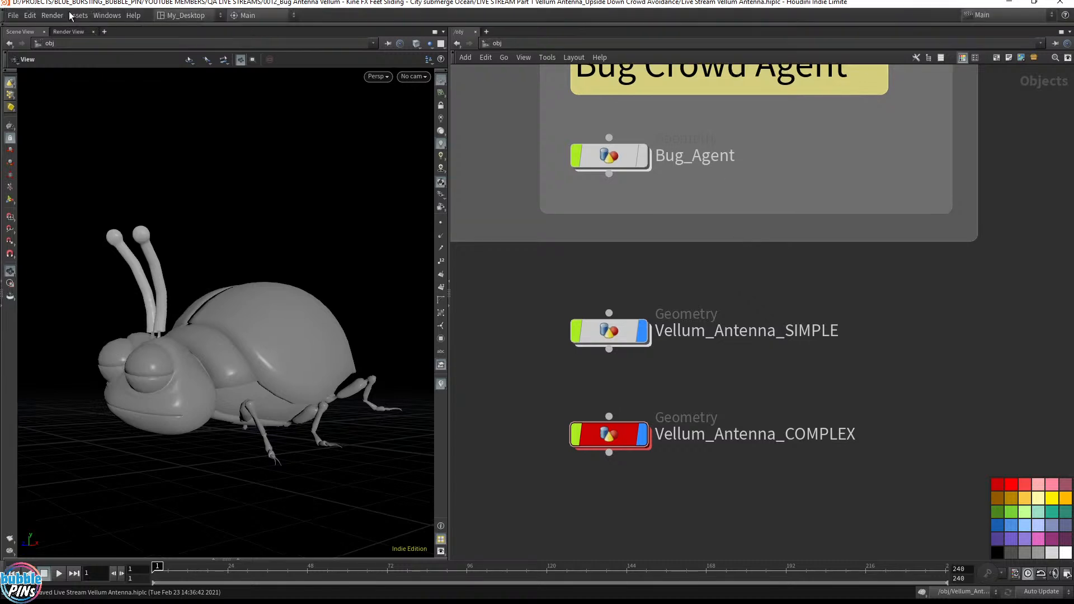
{"action": "left_click", "coordinate": [13, 15]}
{"action": "left_click", "coordinate": [31, 91]}
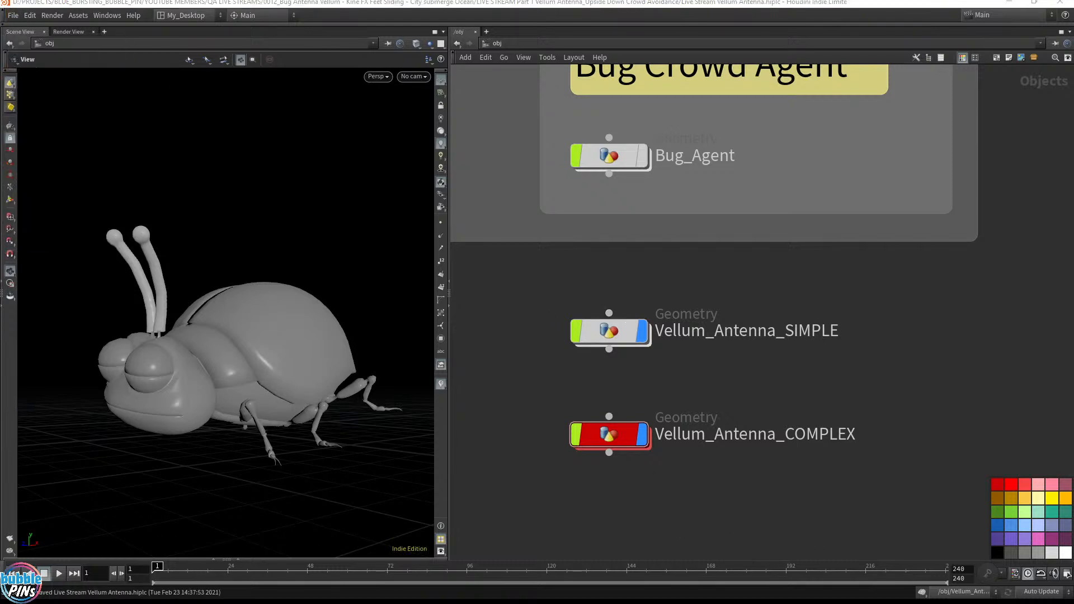
- Close the Bug Vellum Antenna notes and bring up the Bug Army Upside Down Terrain notes in Notepad
{"action": "key", "text": "alt+Tab"}
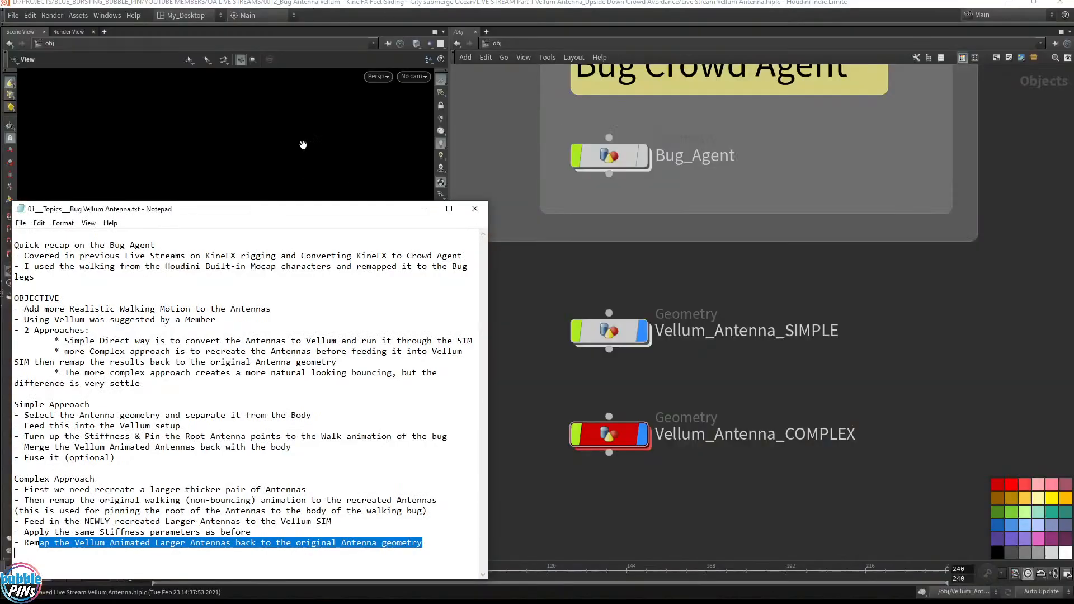
{"action": "left_click", "coordinate": [474, 210]}
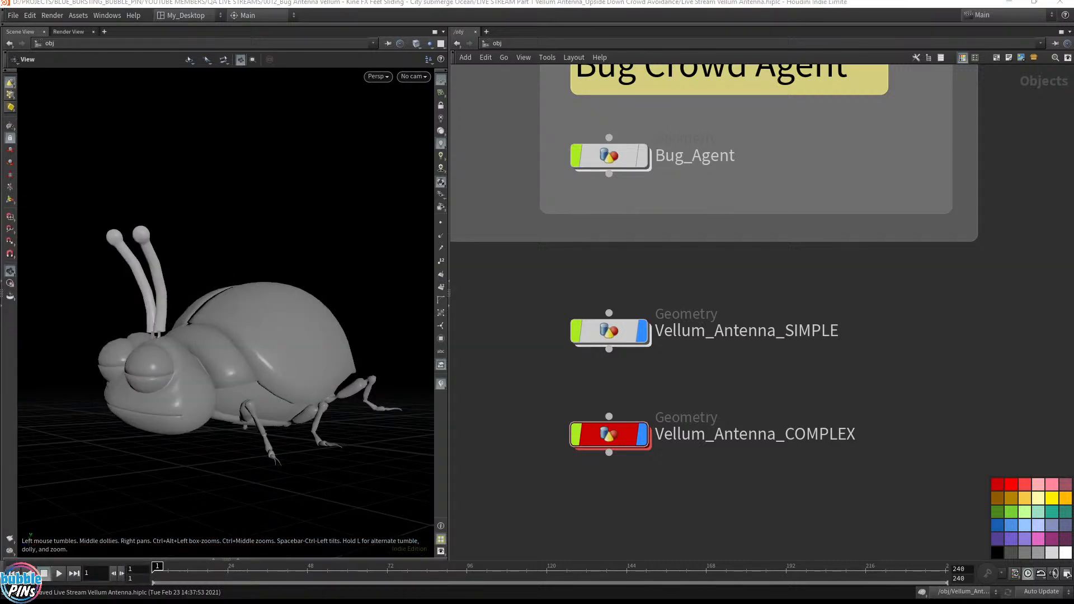
{"action": "left_click_drag", "start_coordinate": [1073, 140], "coordinate": [223, 203]}
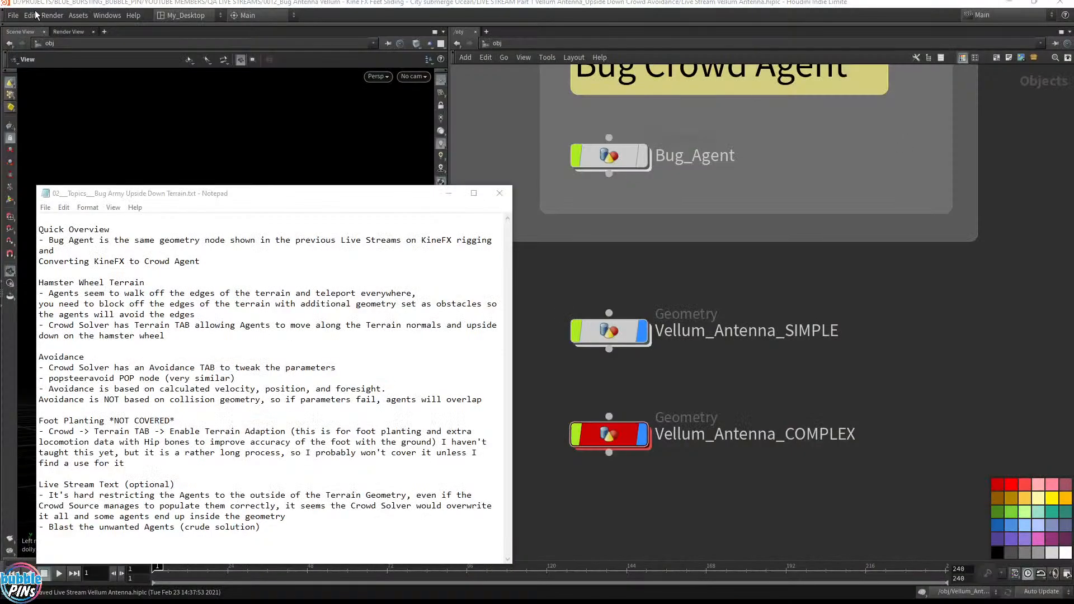
- Open the scene file Live Stream Upside Down Terrain.hiplc in Houdini
{"action": "left_click", "coordinate": [12, 15]}
{"action": "left_click", "coordinate": [29, 50]}
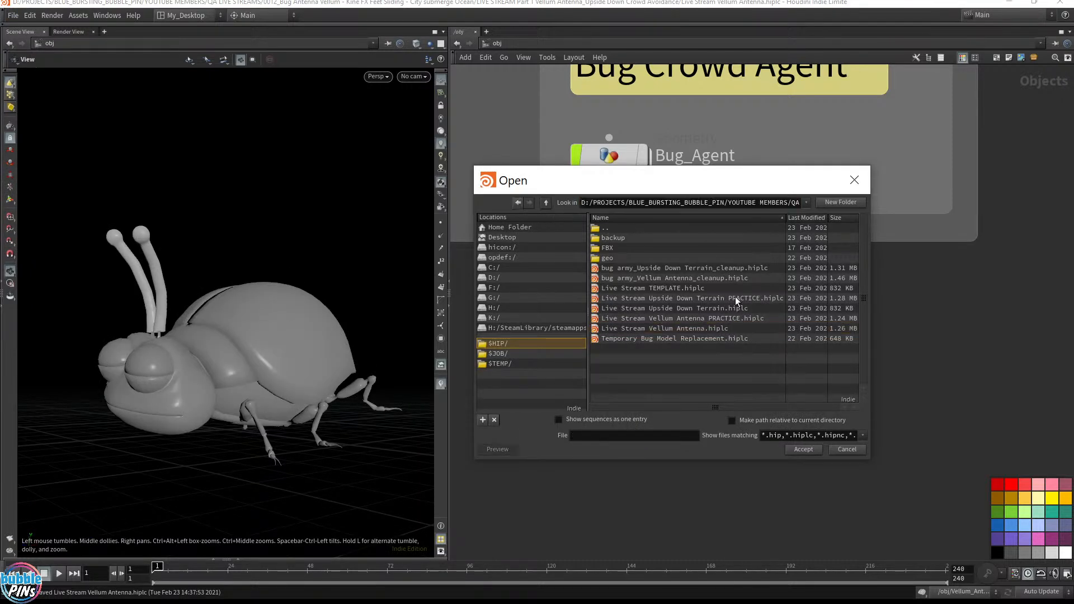
{"action": "left_click", "coordinate": [699, 307]}
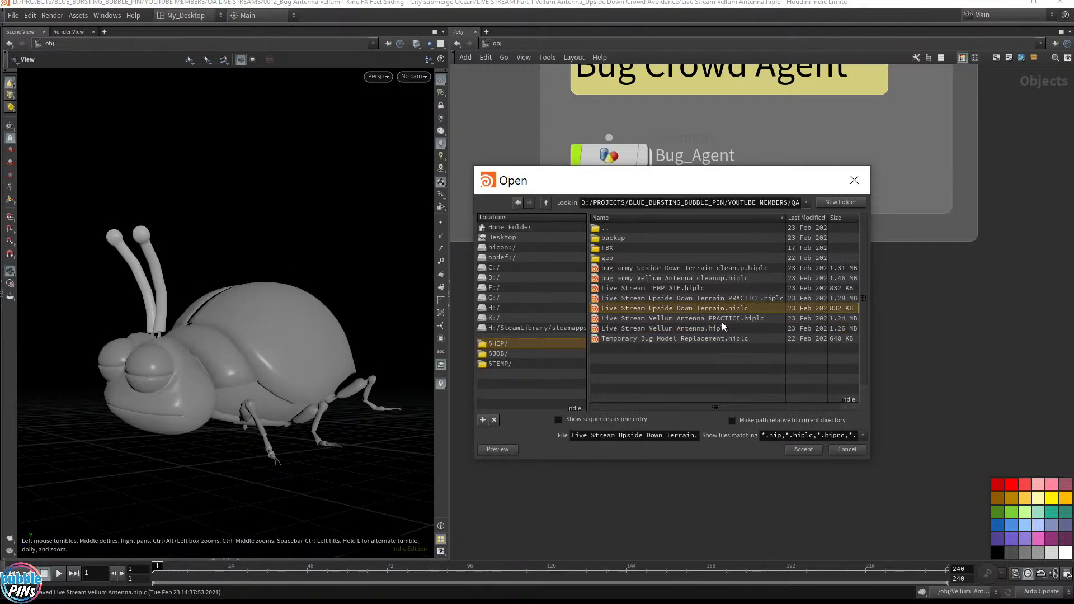
{"action": "left_click", "coordinate": [791, 451]}
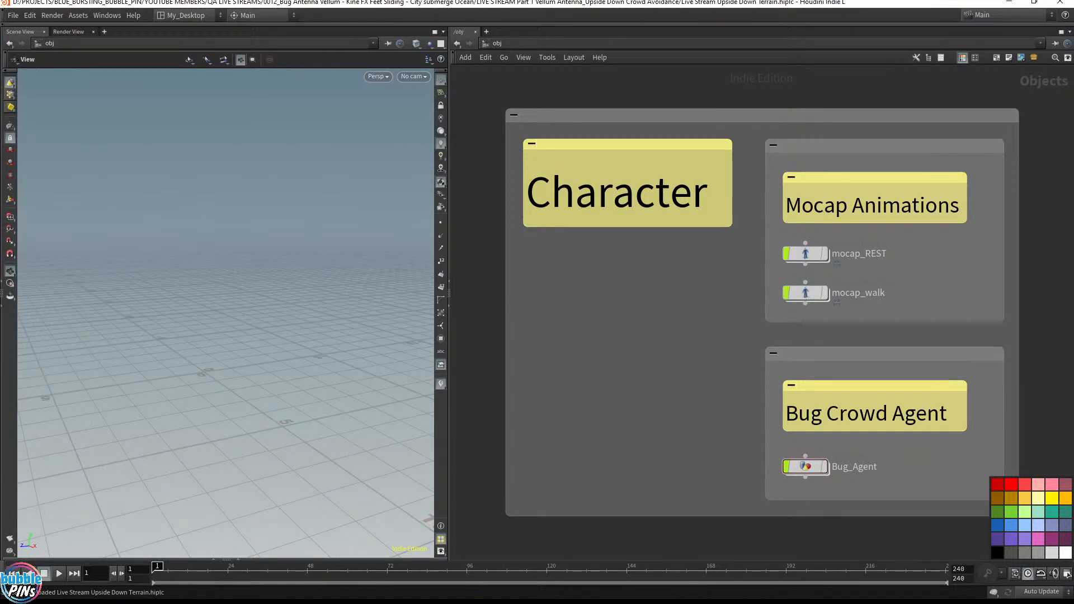
- Display the Bug_Agent geometry in the viewport and enter its network
{"action": "scroll", "coordinate": [726, 296], "scroll_direction": "down", "scroll_amount": 3}
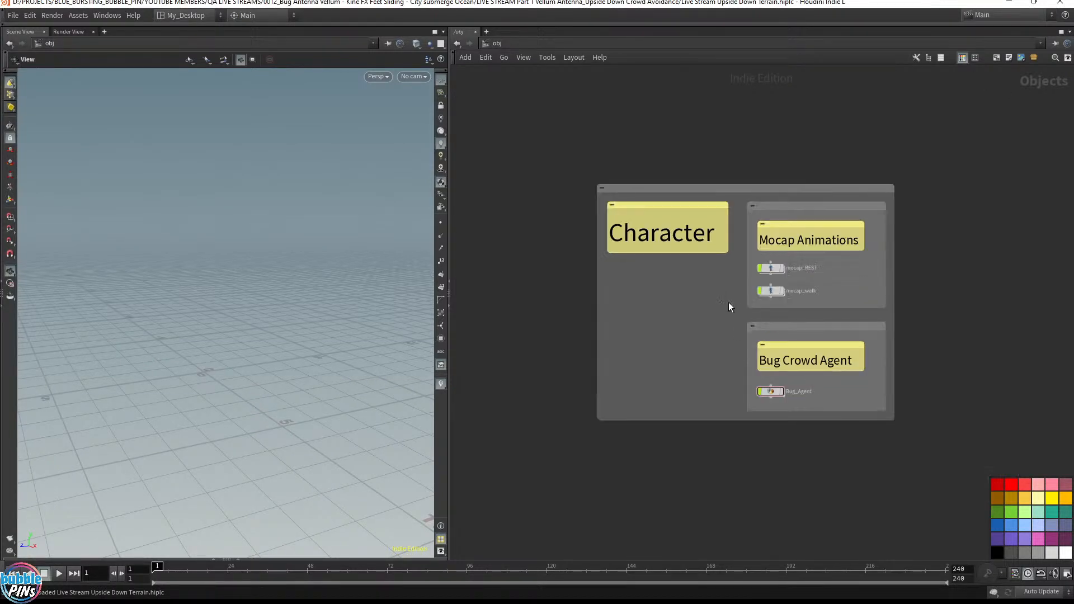
{"action": "middle_click_drag", "start_coordinate": [717, 309], "coordinate": [625, 277]}
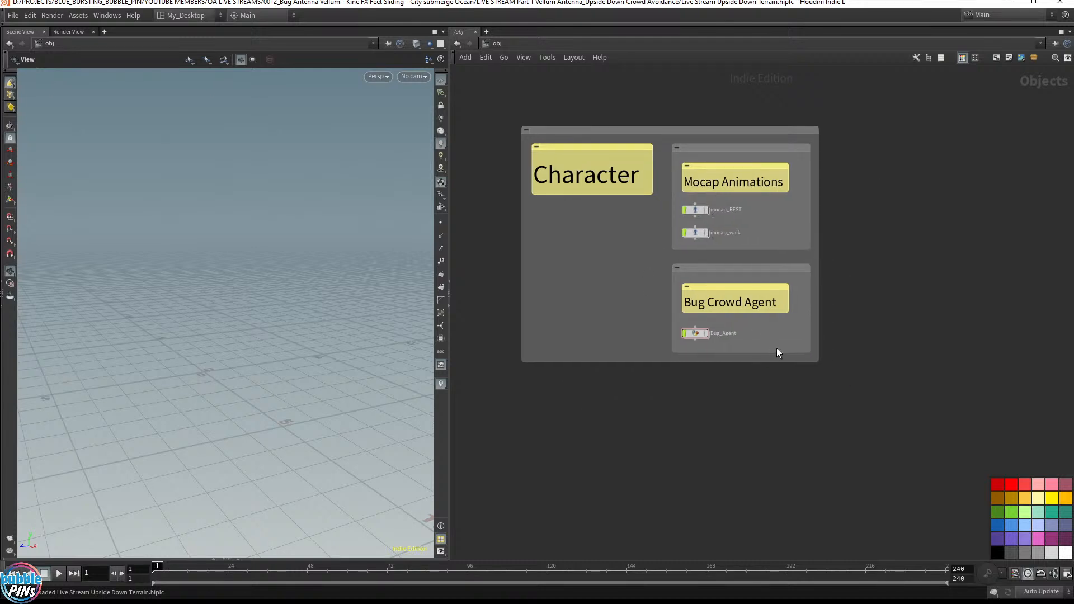
{"action": "left_click", "coordinate": [705, 335]}
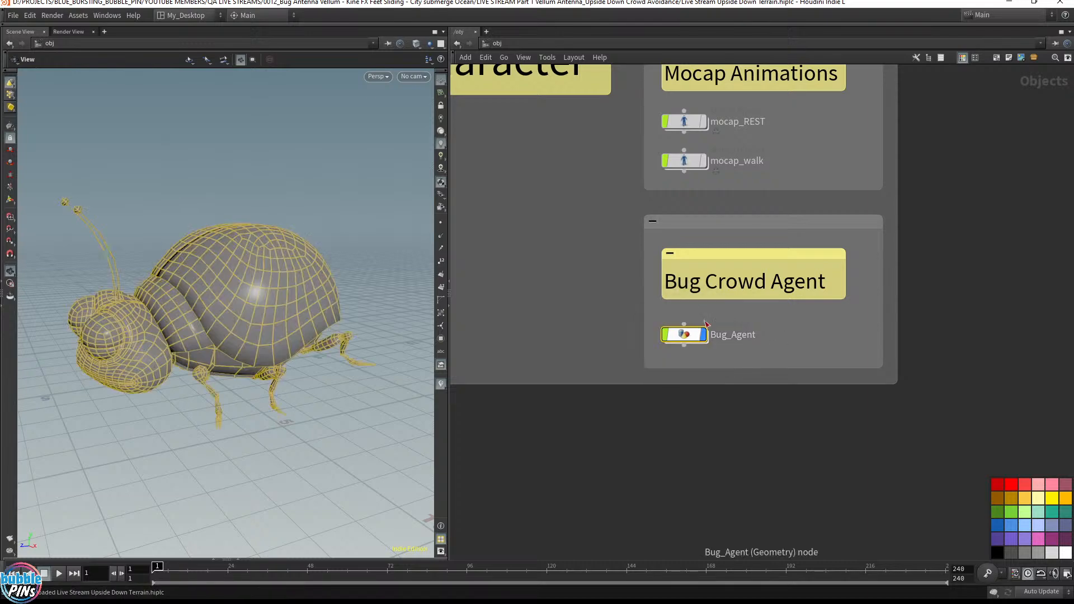
{"action": "left_click", "coordinate": [688, 337]}
{"action": "double_click", "coordinate": [689, 337]}
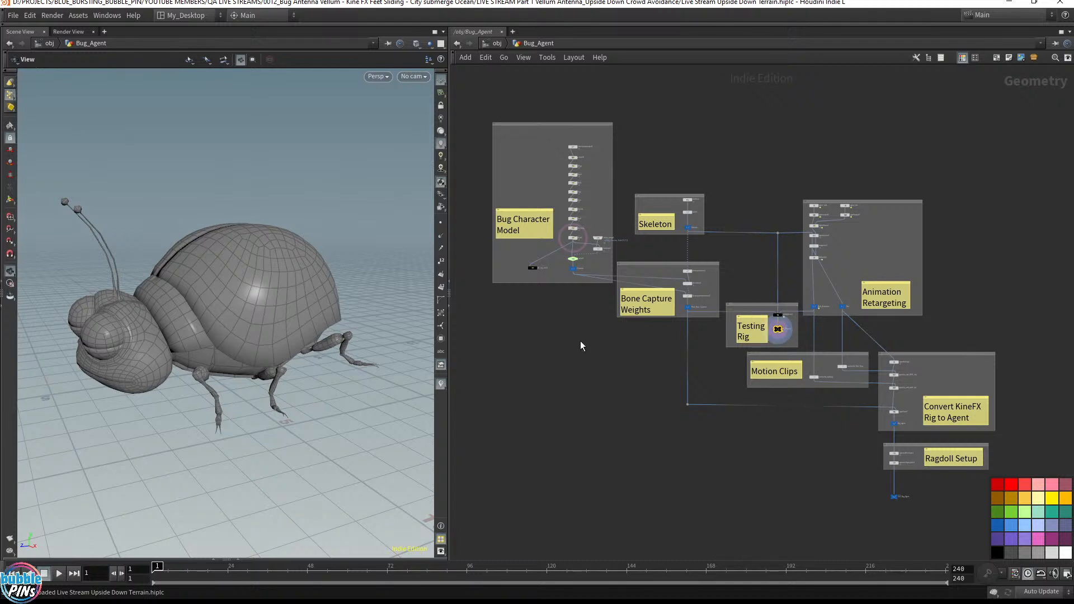
- Play back the bug's walk animation and return to the object level
{"action": "key", "text": "Up"}
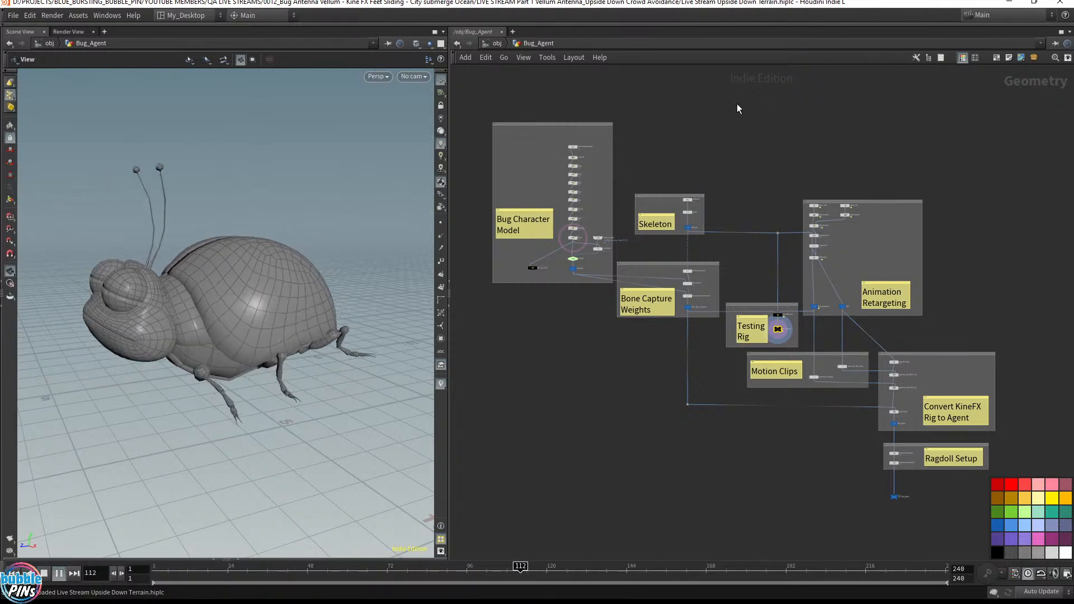
{"action": "key", "text": "ctrl+Up"}
{"action": "left_click", "coordinate": [497, 44]}
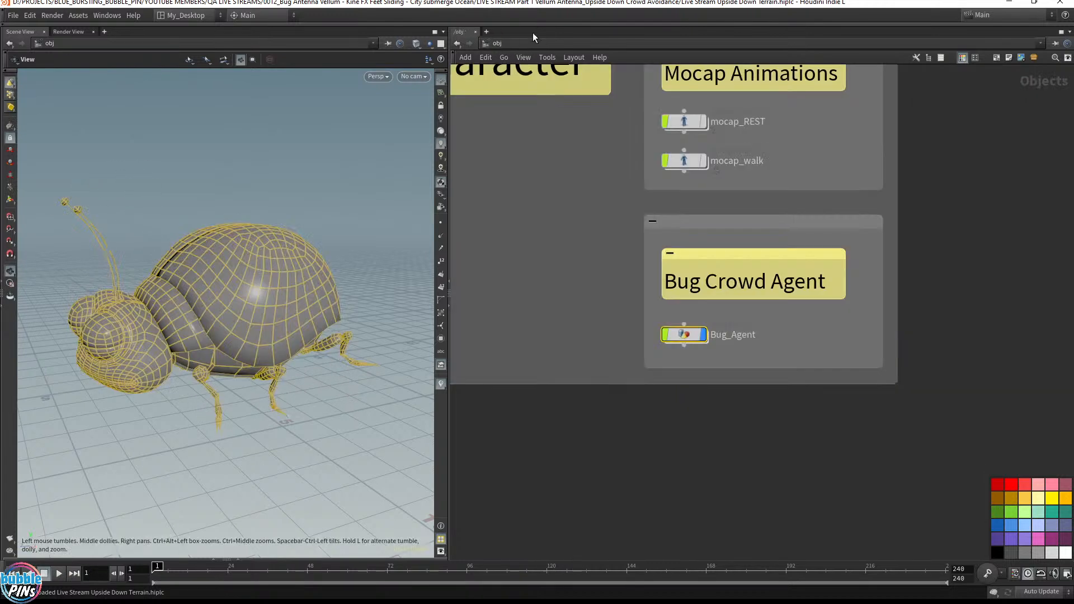
{"action": "left_click", "coordinate": [788, 338]}
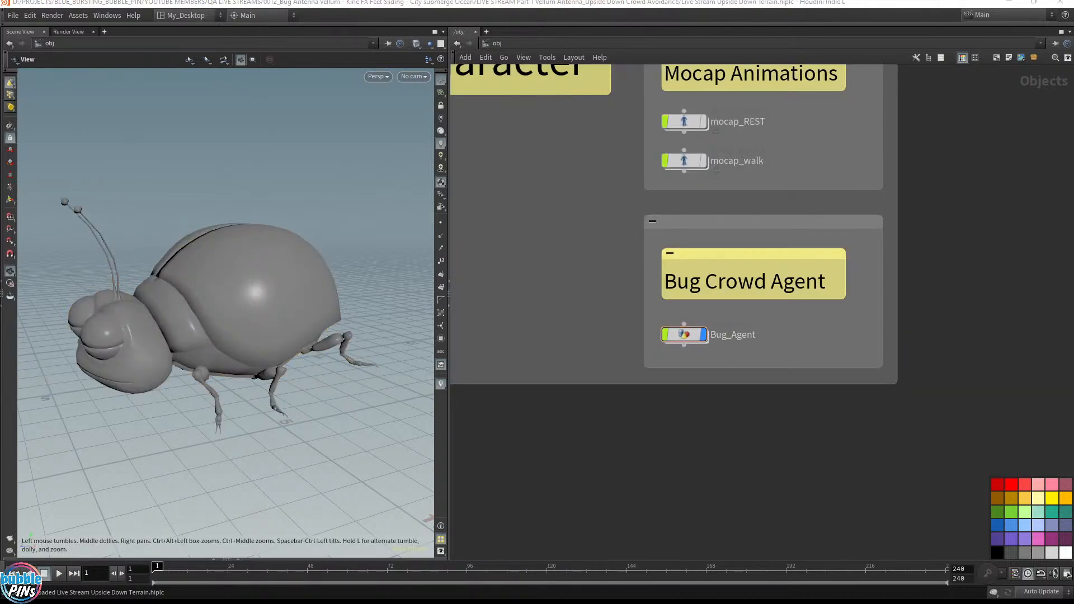
- Review the Upside Down Terrain notes and the crowd simulation preview video in VLC, and return to Houdini
{"action": "key", "text": "alt+Tab"}
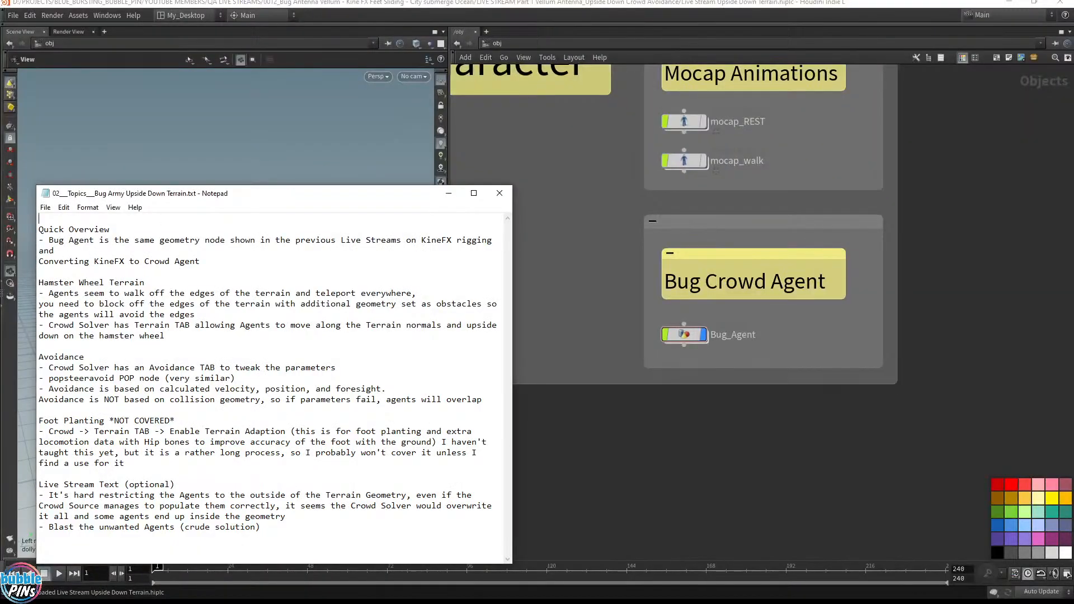
{"action": "key", "text": "alt+Tab"}
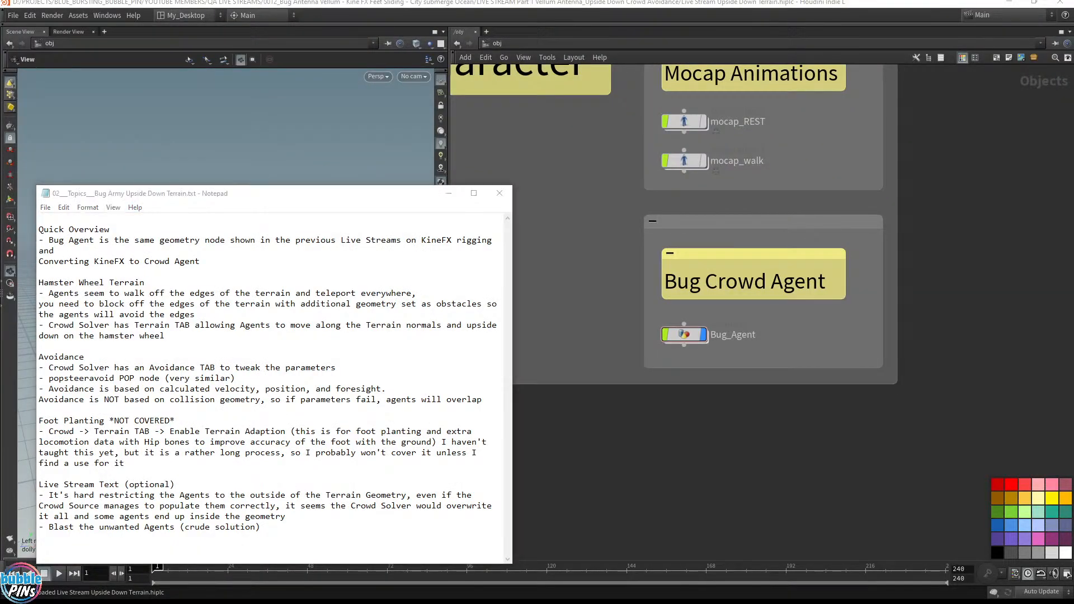
{"action": "left_click_drag", "start_coordinate": [1073, 54], "coordinate": [649, 54]}
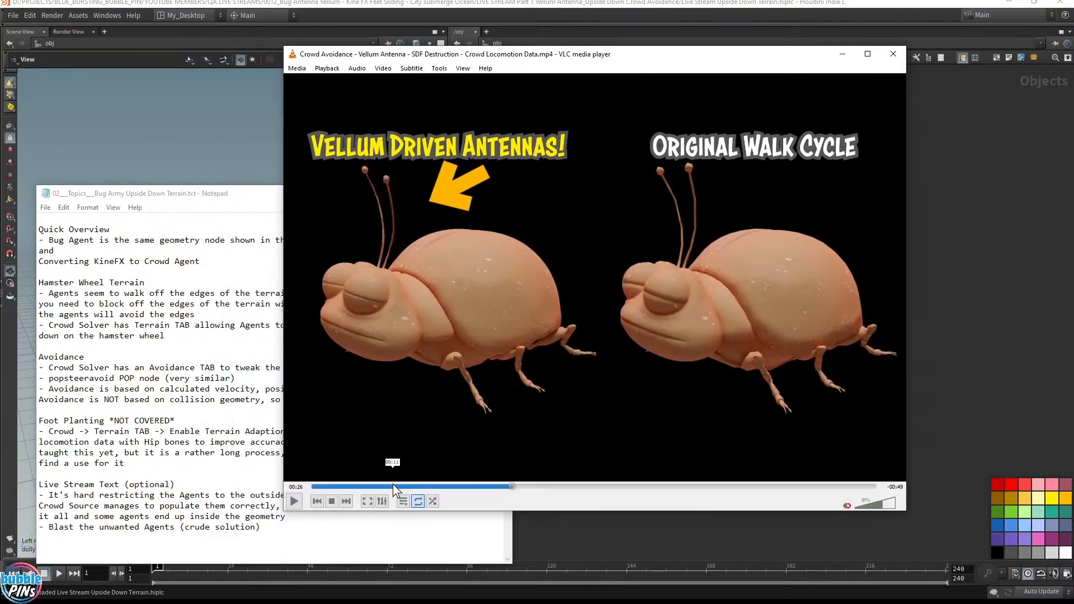
{"action": "left_click_drag", "start_coordinate": [393, 485], "coordinate": [317, 485]}
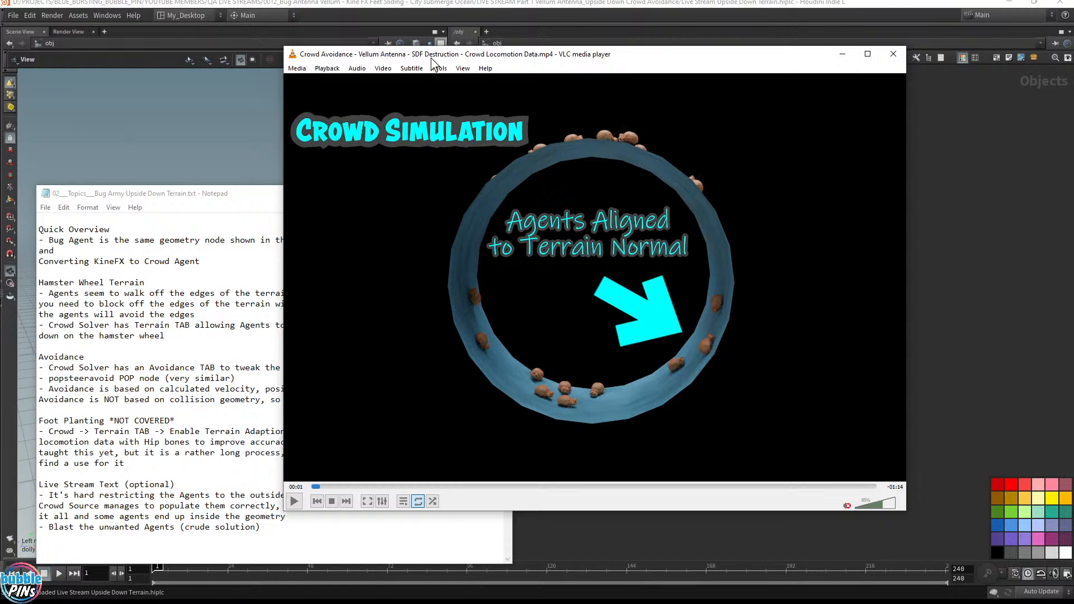
{"action": "left_click_drag", "start_coordinate": [415, 55], "coordinate": [1073, 71]}
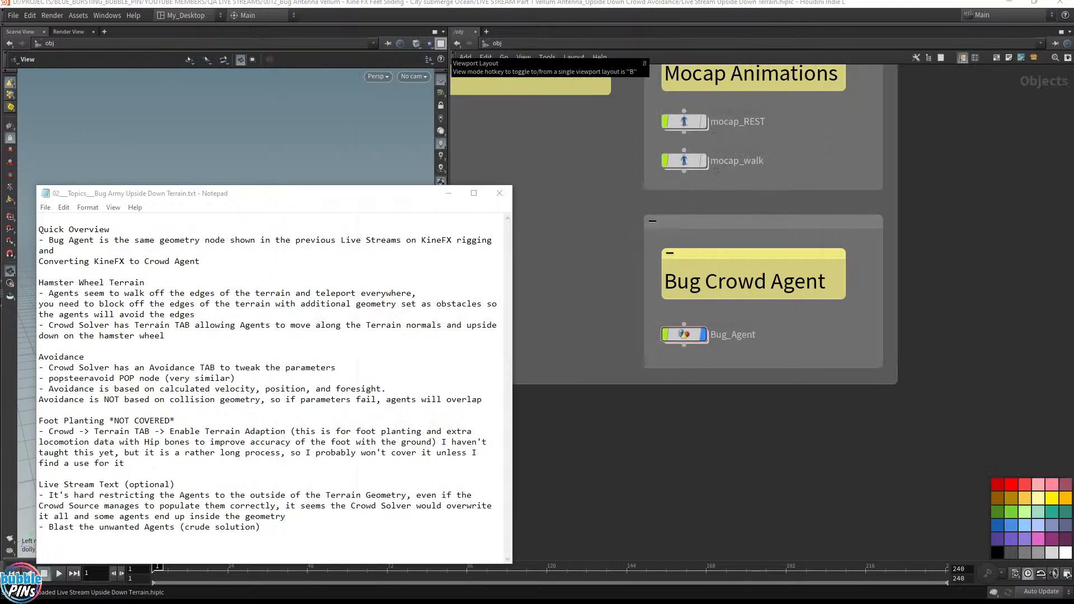
{"action": "left_click", "coordinate": [736, 452]}
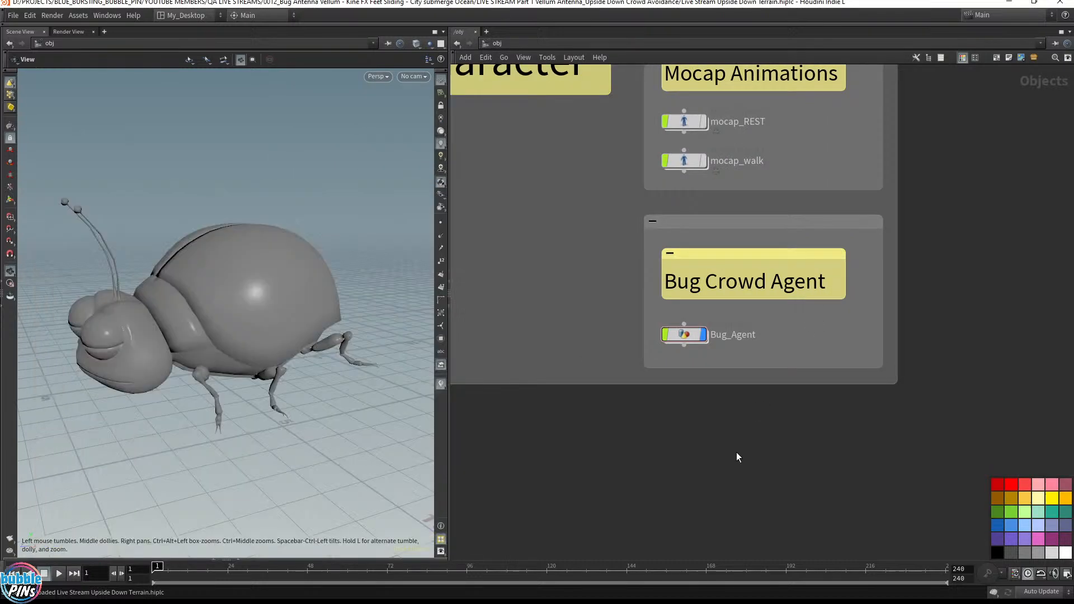
- Hide the Bug_Agent geometry and place a new Geometry node below the Bug Crowd Agent box
{"action": "left_click", "coordinate": [703, 338]}
{"action": "key", "text": "Tab"}
{"action": "type", "text": "geo"}
{"action": "key", "text": "Return"}
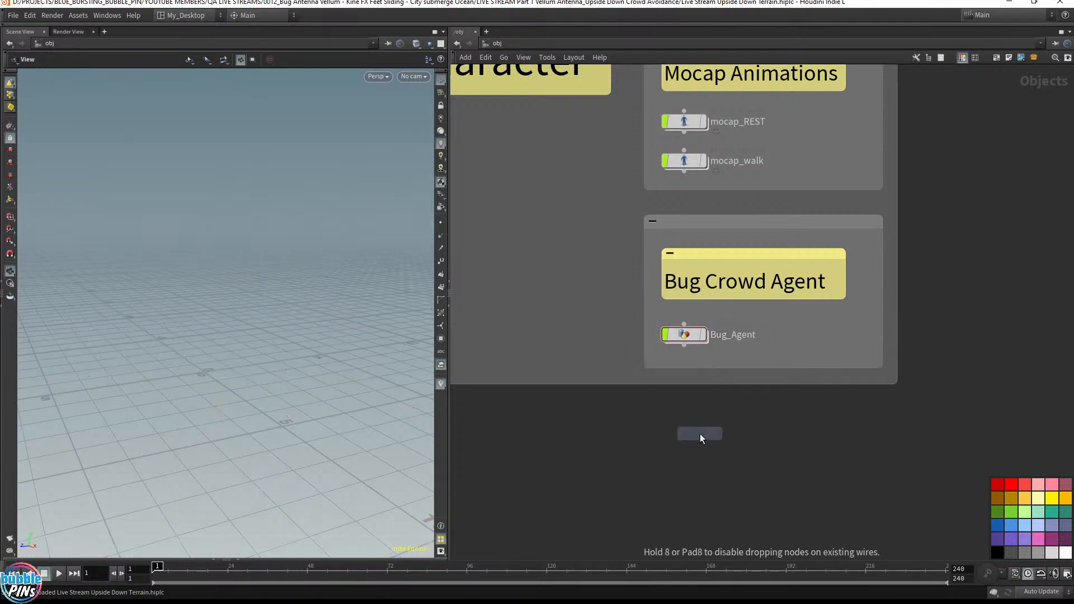
{"action": "left_click", "coordinate": [685, 438]}
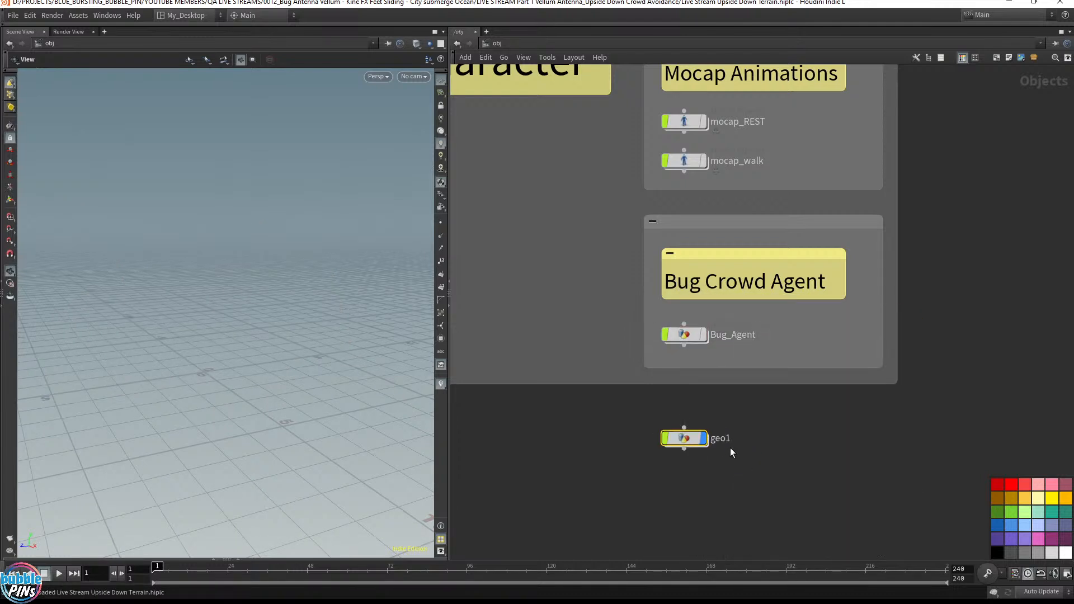
- Rename the new Geometry node as Crowd_SIM
{"action": "double_click", "coordinate": [723, 440]}
{"action": "type", "text": "Cr"}
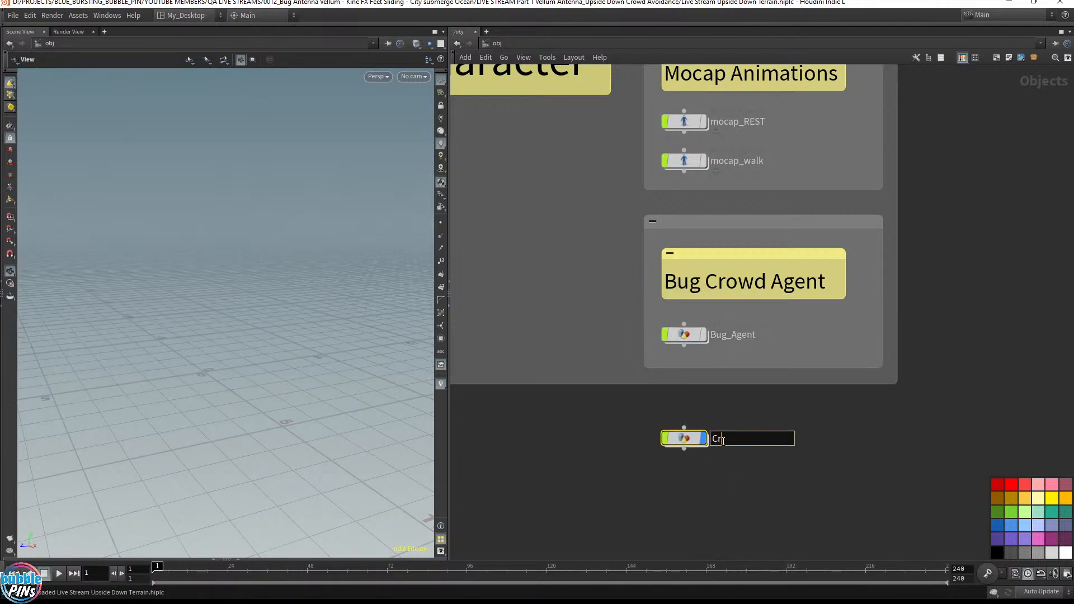
{"action": "type", "text": "owd_SIM"}
{"action": "key", "text": "BackSpace"}
{"action": "key", "text": "BackSpace"}
{"action": "type", "text": "IM"}
{"action": "key", "text": "Return"}
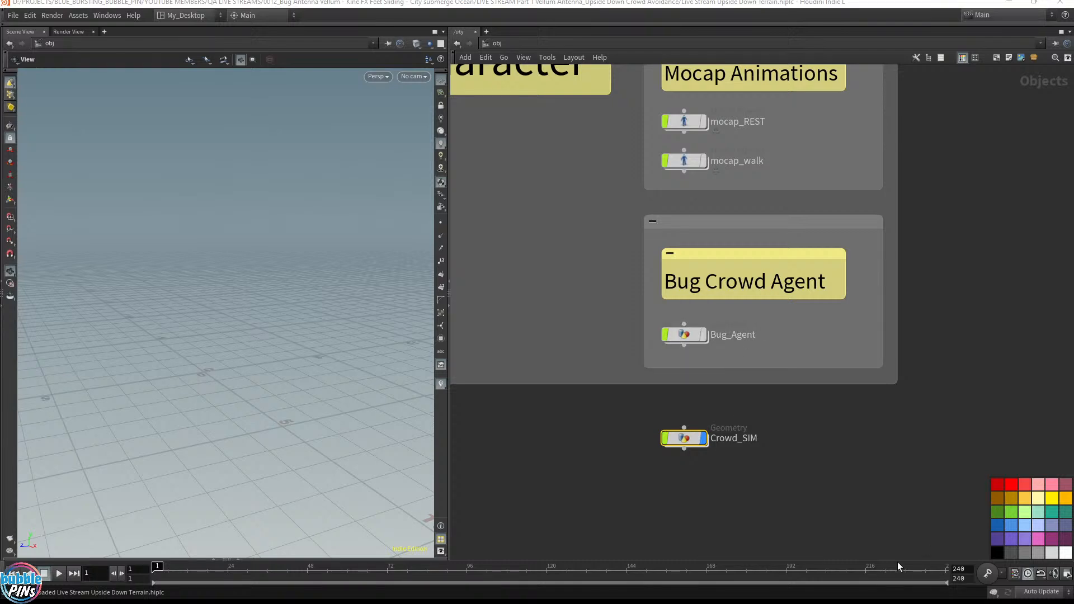
- Enter the Crowd_SIM network and add an Object Merge node
{"action": "double_click", "coordinate": [692, 442]}
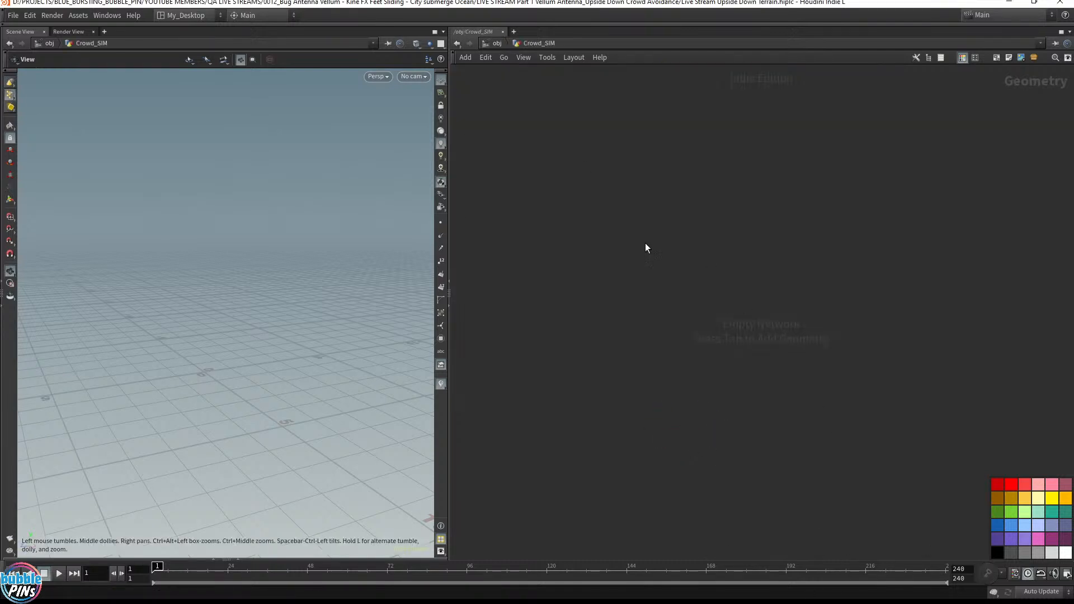
{"action": "key", "text": "Tab"}
{"action": "type", "text": "obj"}
{"action": "key", "text": "Return"}
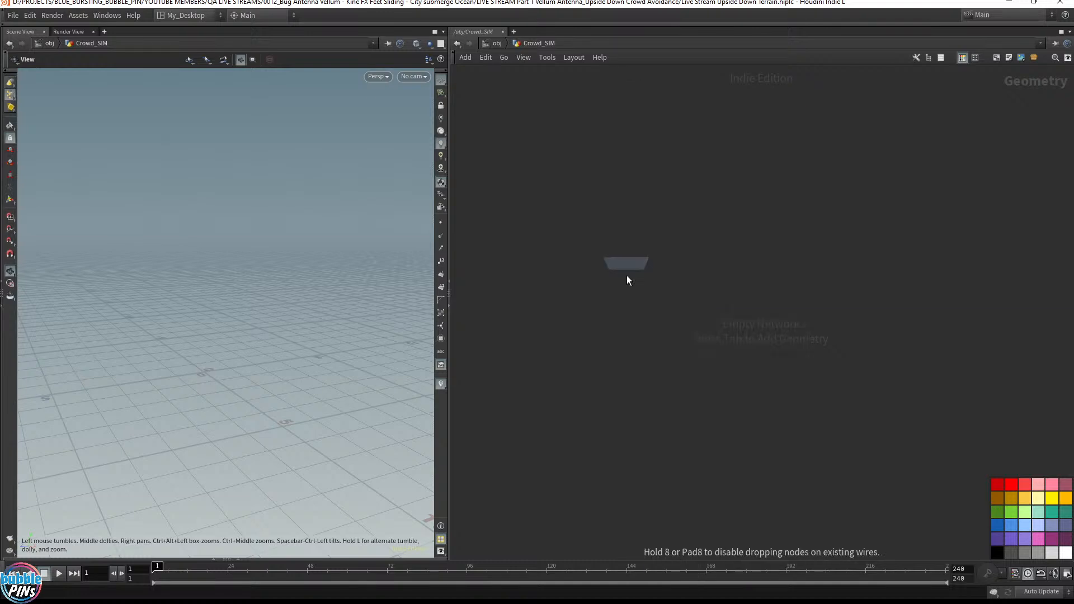
{"action": "left_click", "coordinate": [600, 214]}
- Open the Bug_Agent object's network and display the Bug_Agent null in the Convert KineFX Rig to Agent section
{"action": "left_click", "coordinate": [484, 43]}
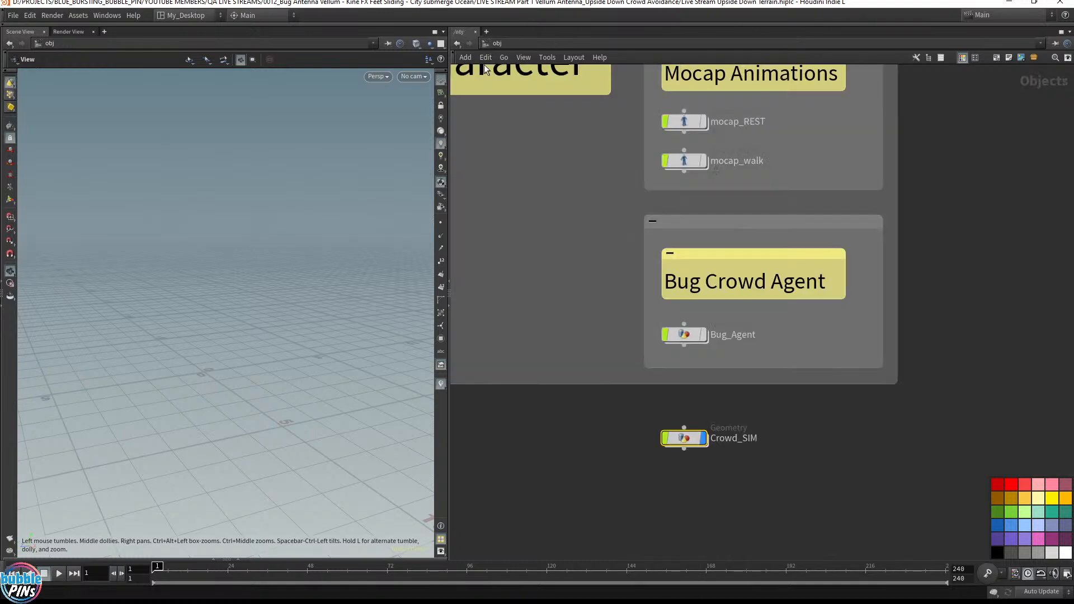
{"action": "double_click", "coordinate": [687, 334]}
{"action": "middle_click_drag", "start_coordinate": [841, 415], "coordinate": [740, 360]}
{"action": "left_click_drag", "start_coordinate": [742, 400], "coordinate": [815, 375]}
{"action": "scroll", "coordinate": [814, 375], "scroll_direction": "up", "scroll_amount": 8}
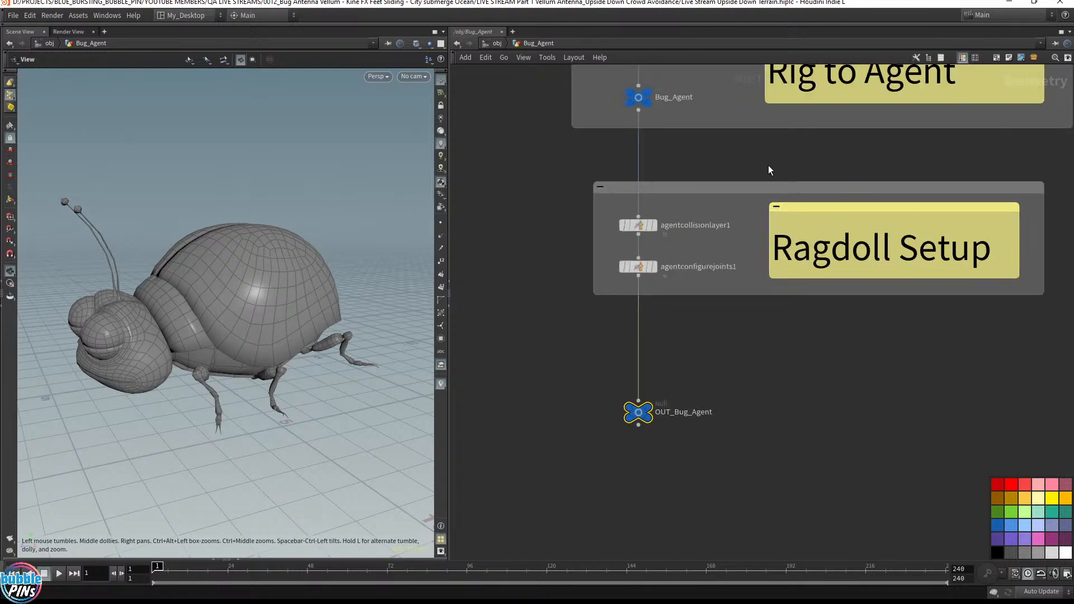
{"action": "middle_click_drag", "start_coordinate": [889, 141], "coordinate": [890, 232]}
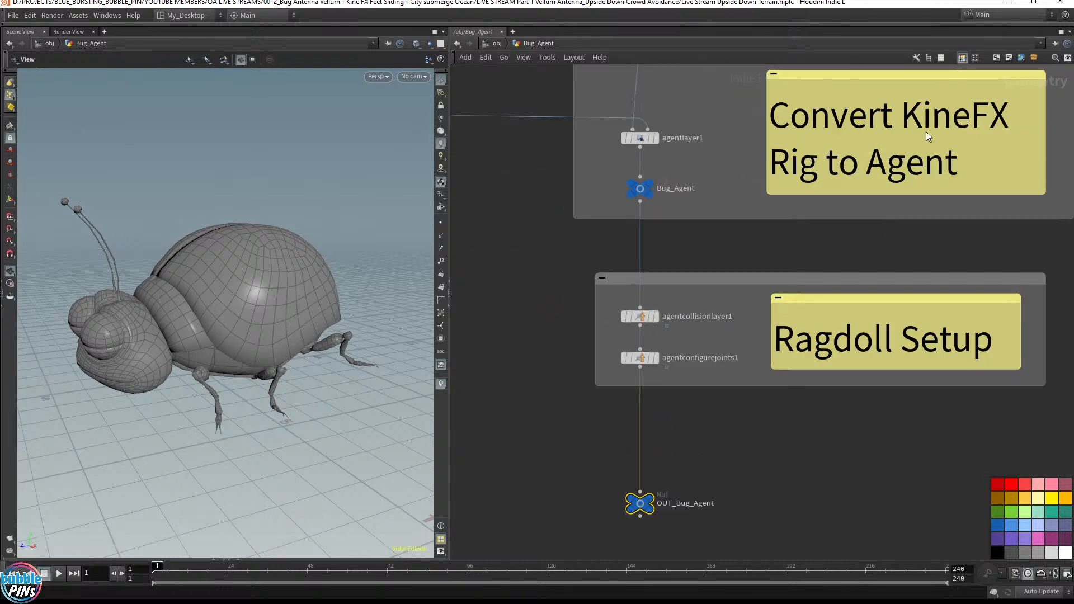
{"action": "middle_click_drag", "start_coordinate": [925, 132], "coordinate": [946, 215]}
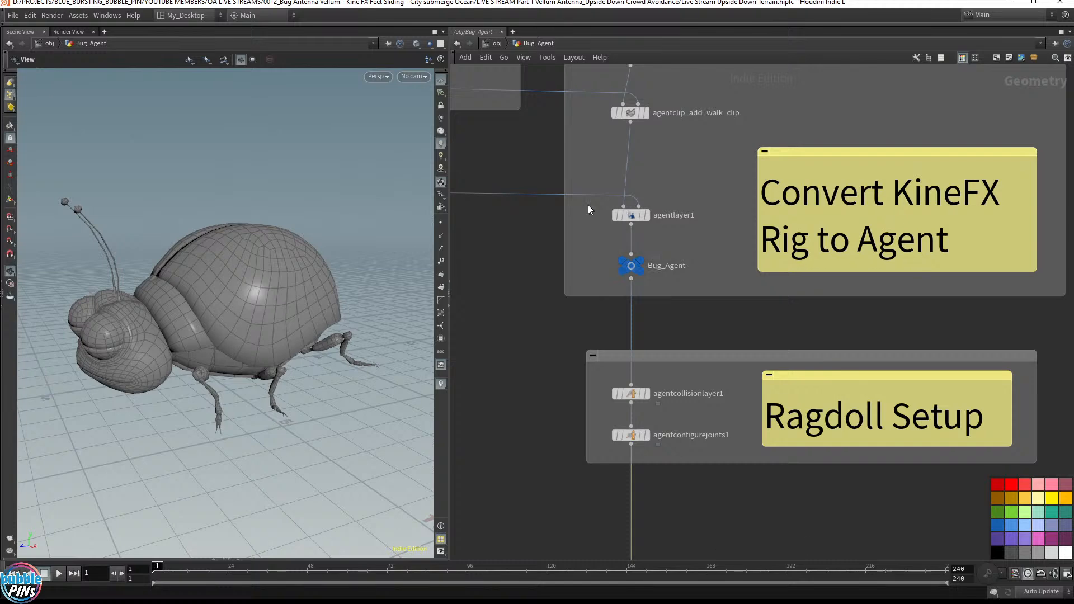
{"action": "mouse_move", "coordinate": [643, 264]}
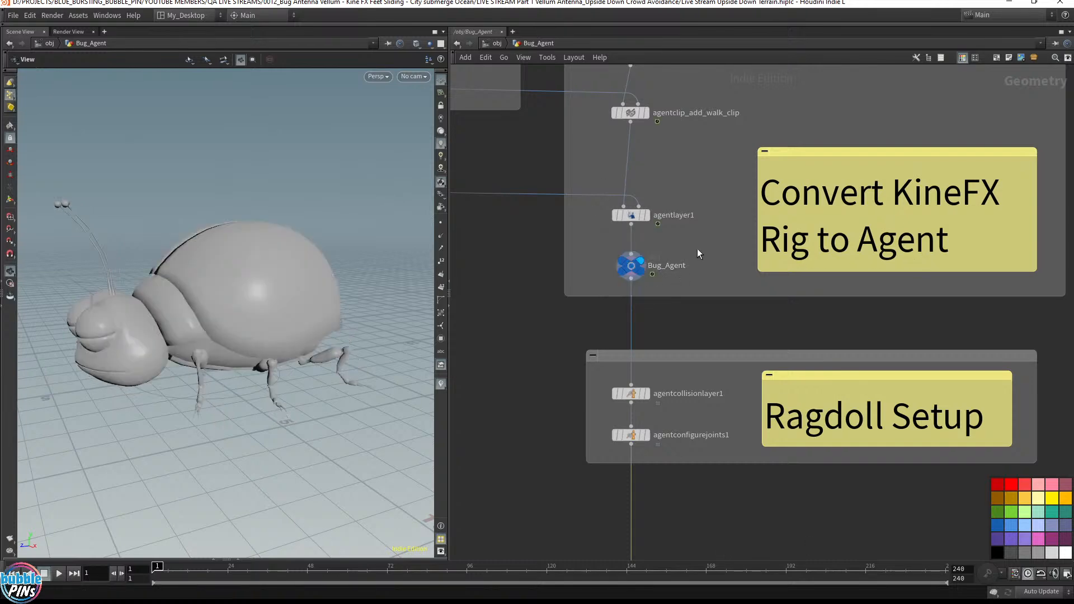
{"action": "left_click_drag", "start_coordinate": [697, 248], "coordinate": [606, 288]}
- Set the display to the OUT_Bug_Agent null below the Ragdoll Setup and return to the object level
{"action": "middle_click_drag", "start_coordinate": [656, 312], "coordinate": [665, 178]}
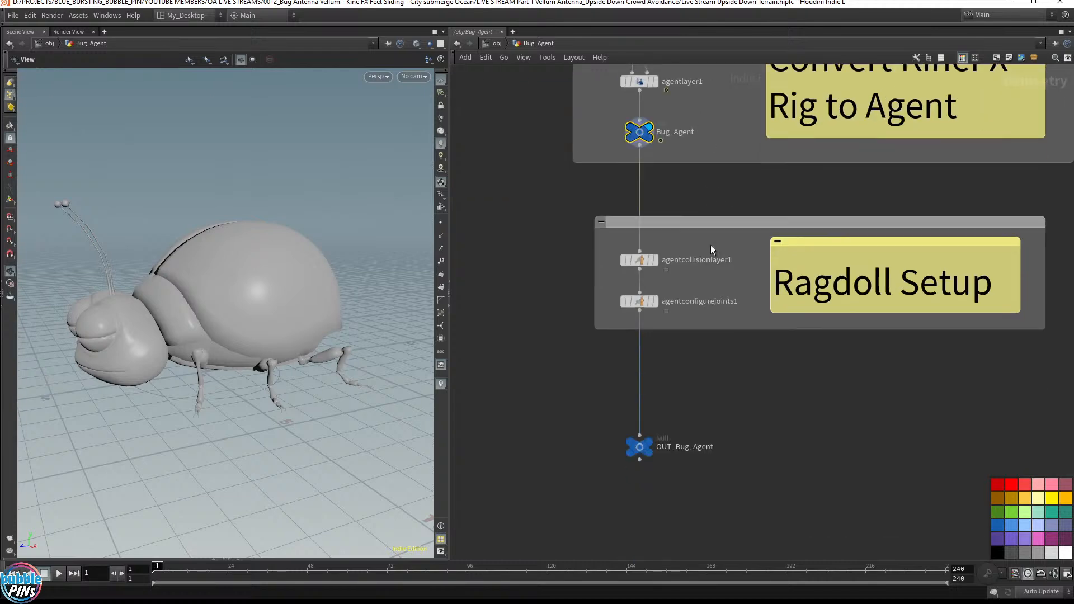
{"action": "left_click_drag", "start_coordinate": [523, 206], "coordinate": [974, 332]}
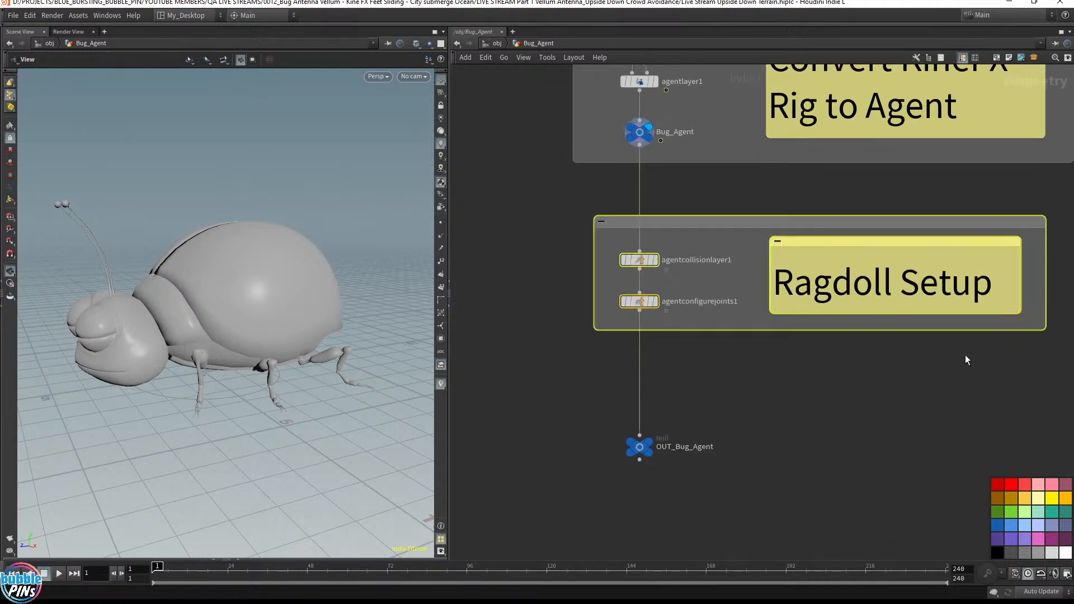
{"action": "mouse_move", "coordinate": [654, 452]}
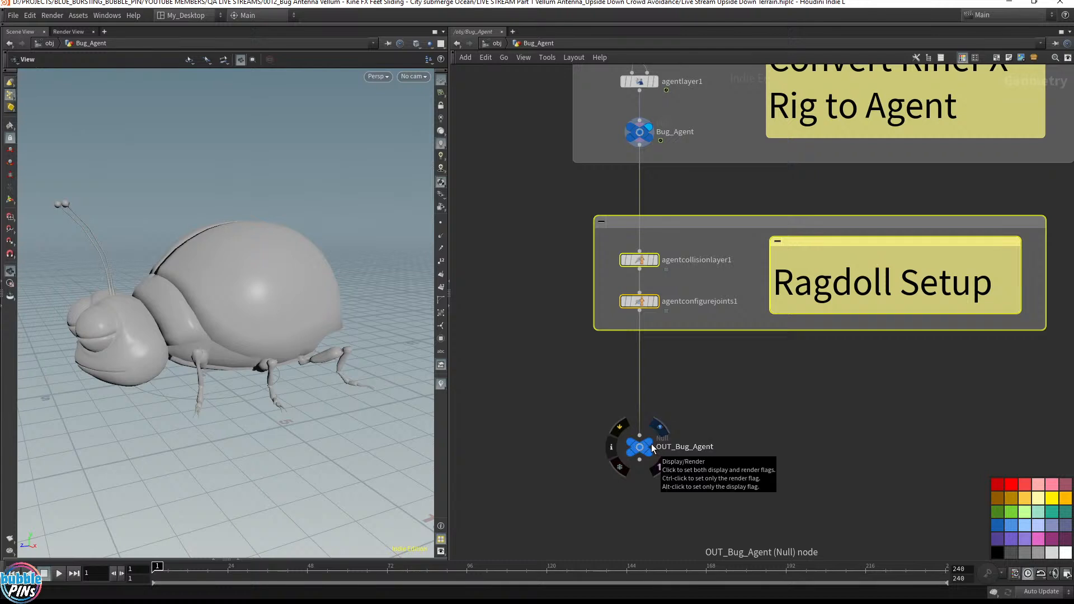
{"action": "left_click", "coordinate": [652, 447]}
{"action": "left_click", "coordinate": [638, 448]}
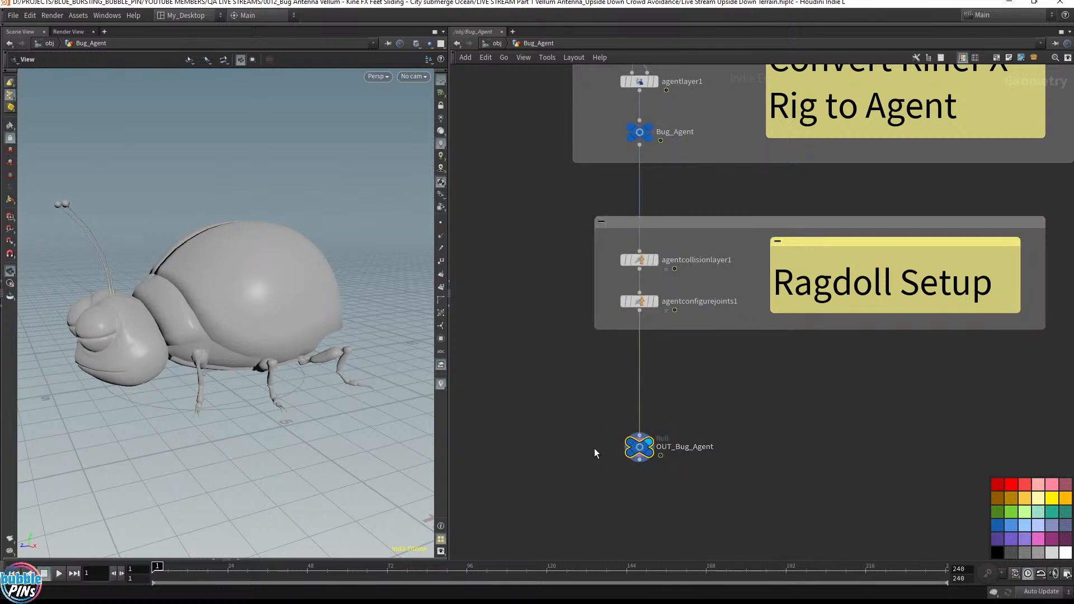
{"action": "mouse_move", "coordinate": [635, 262]}
{"action": "left_click", "coordinate": [497, 44]}
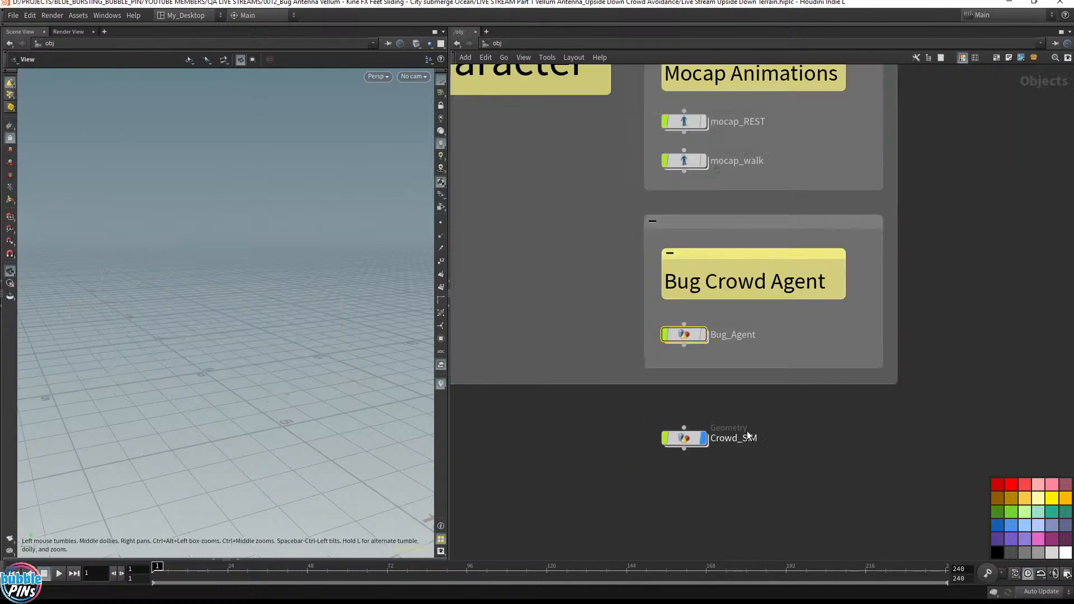
- Copy the OUT_Bug_Agent null from the Bug_Agent network and return to the object level
{"action": "double_click", "coordinate": [684, 334]}
{"action": "key", "text": "ctrl+c"}
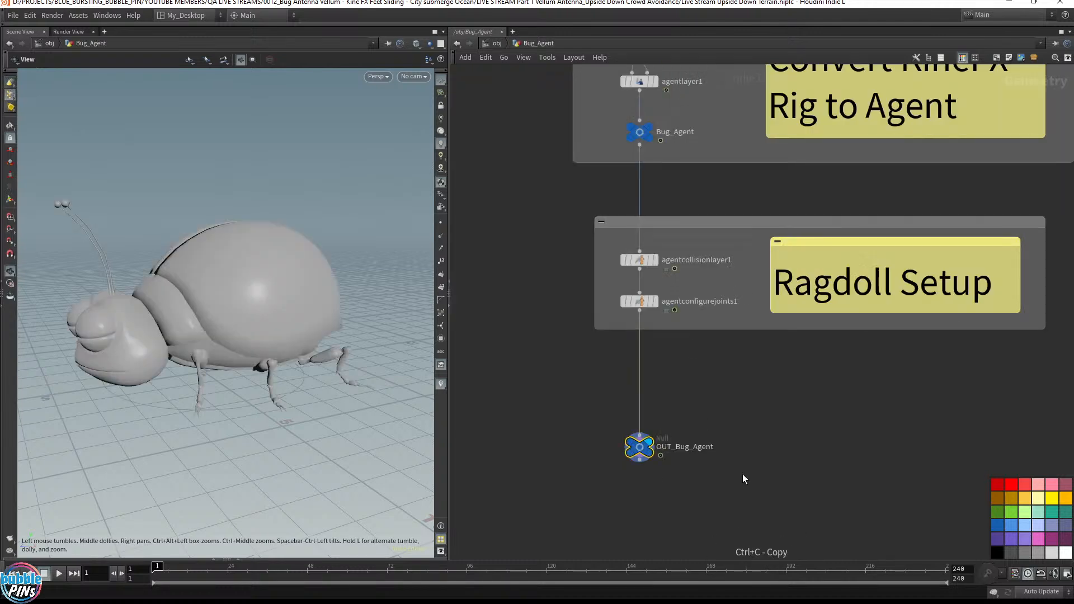
{"action": "left_click", "coordinate": [496, 44]}
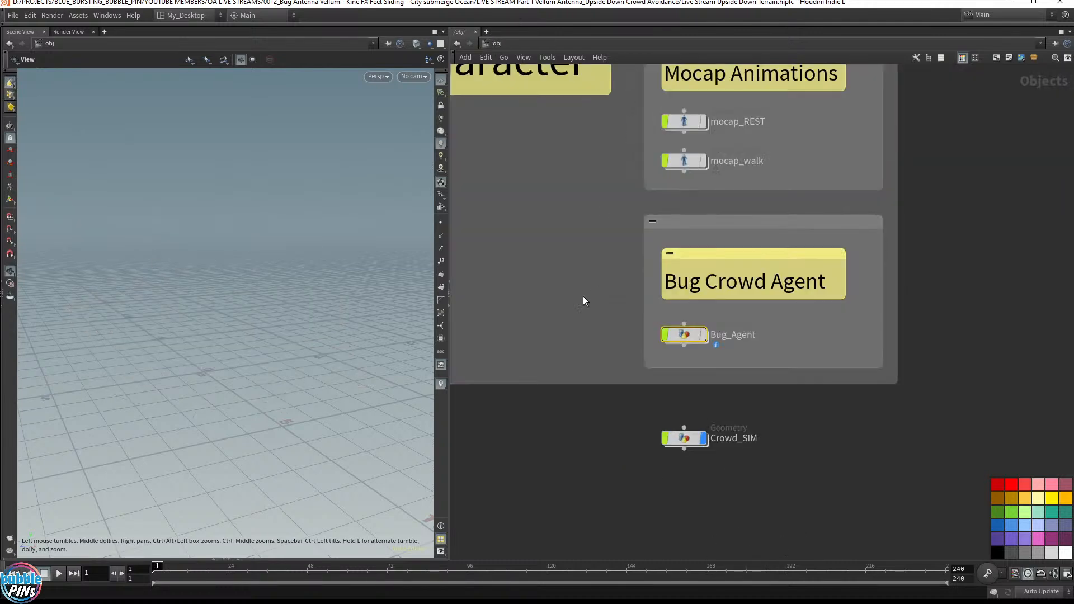
- In Crowd_SIM, set the Object Merge's Object 1 to /obj/Bug_Agent/OUT_Bug_Agent and its Transform to Into This Object
{"action": "double_click", "coordinate": [690, 442]}
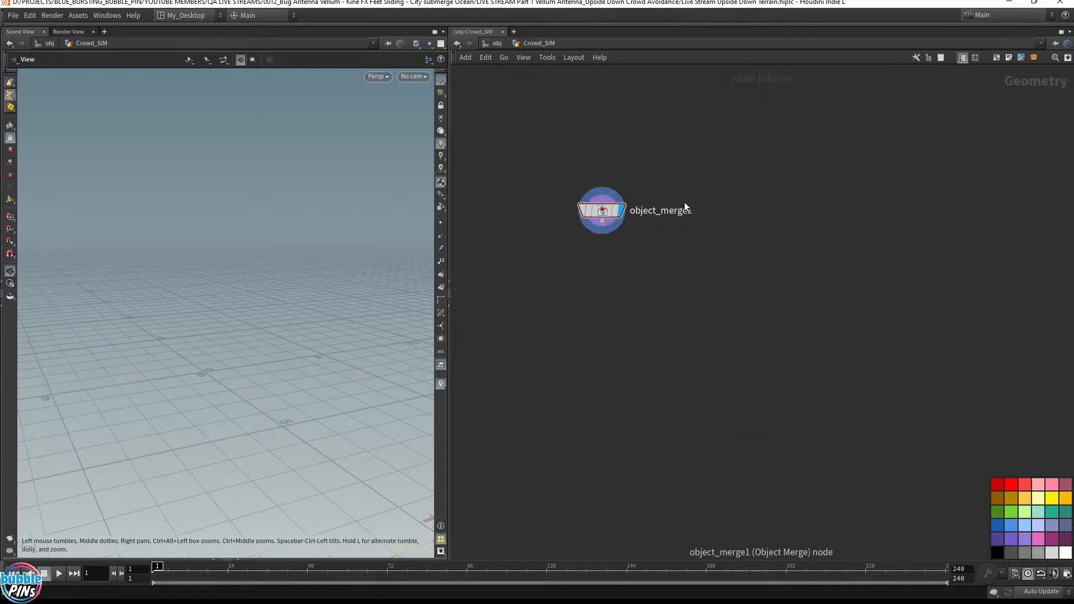
{"action": "key", "text": "p"}
{"action": "left_click", "coordinate": [898, 110]}
{"action": "key", "text": "ctrl+v"}
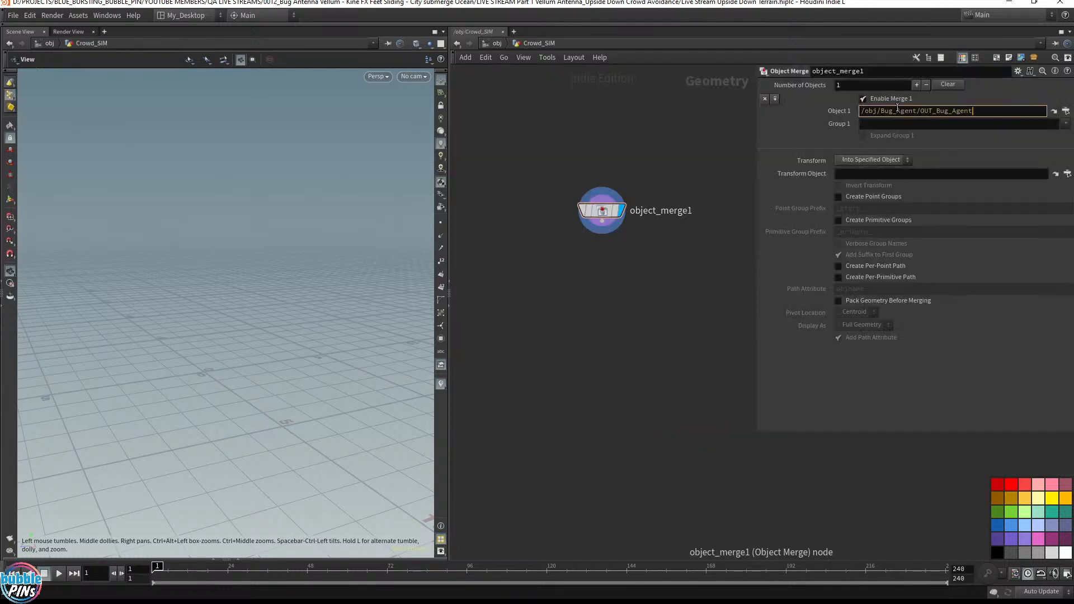
{"action": "left_click", "coordinate": [871, 162]}
{"action": "left_click", "coordinate": [870, 192]}
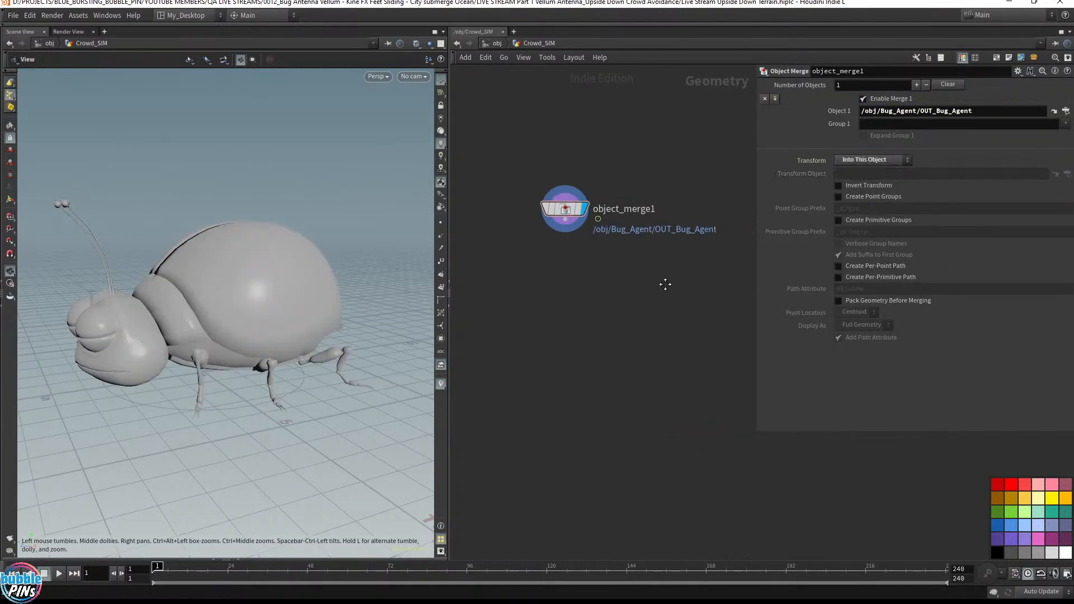
- Paste the OUT_Bug_Agent null below the object merge in Crowd_SIM, connect it and display it
{"action": "left_click_drag", "start_coordinate": [450, 190], "coordinate": [301, 215]}
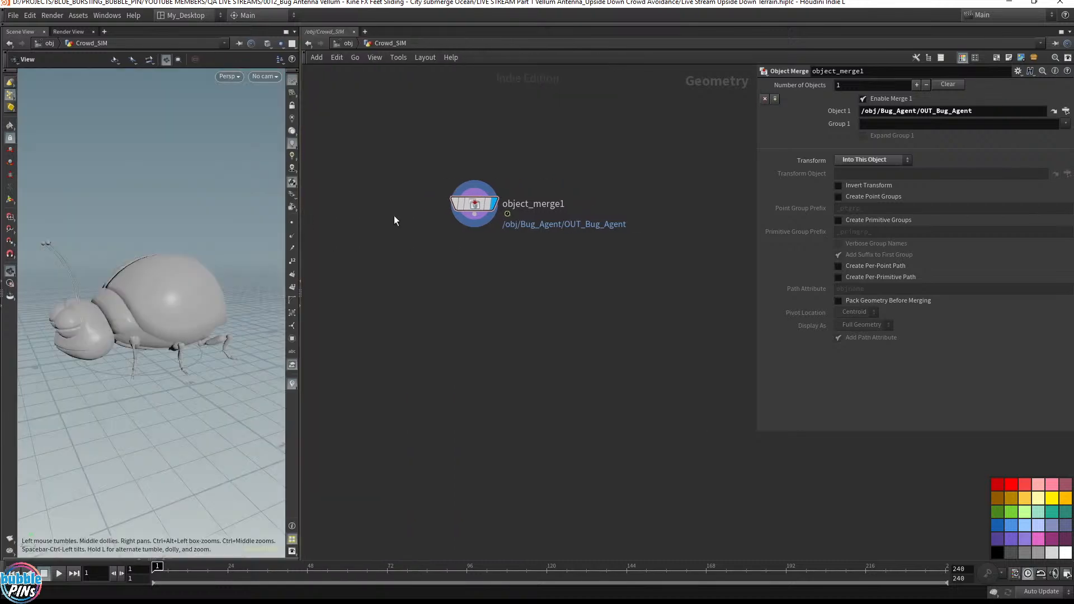
{"action": "left_click", "coordinate": [10, 71]}
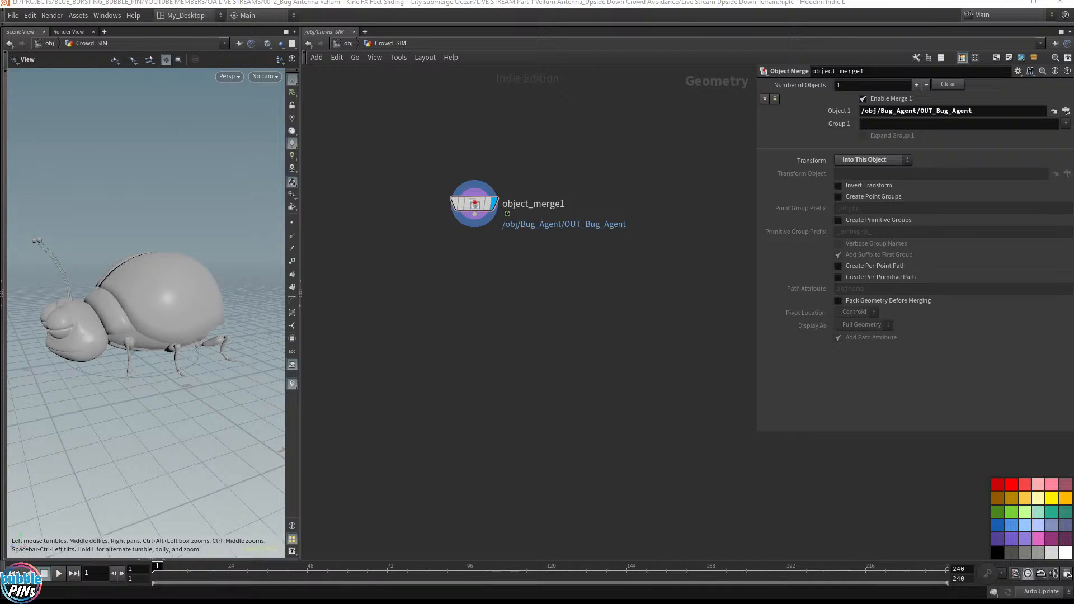
{"action": "key", "text": "ctrl+v"}
{"action": "left_click_drag", "start_coordinate": [585, 358], "coordinate": [475, 283]}
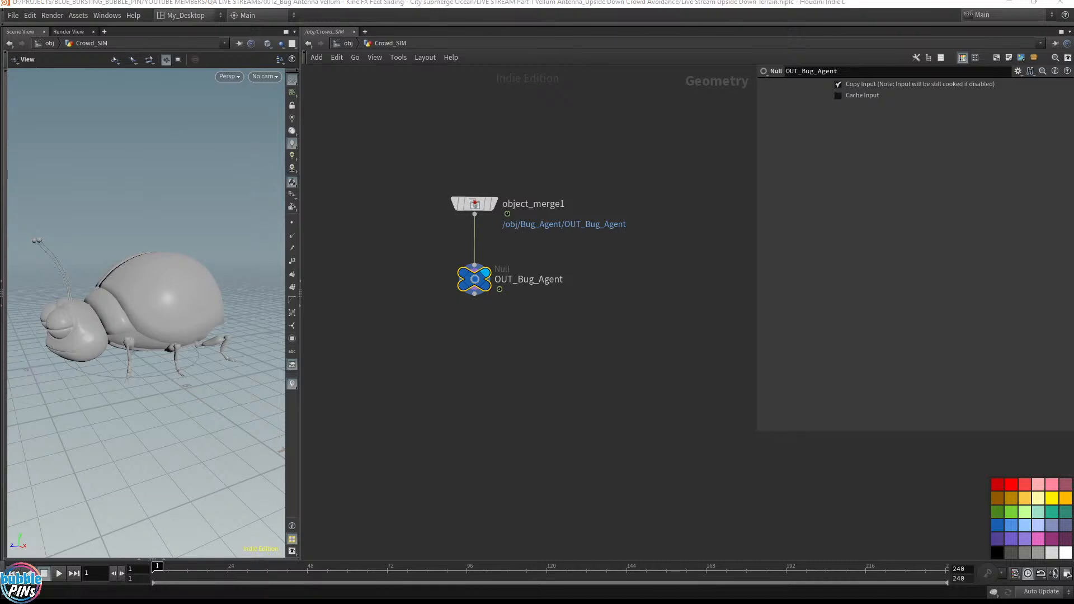
- Return to the object level and paste the Terrain geometry object beside the Bug Crowd Agent box
{"action": "left_click", "coordinate": [355, 45]}
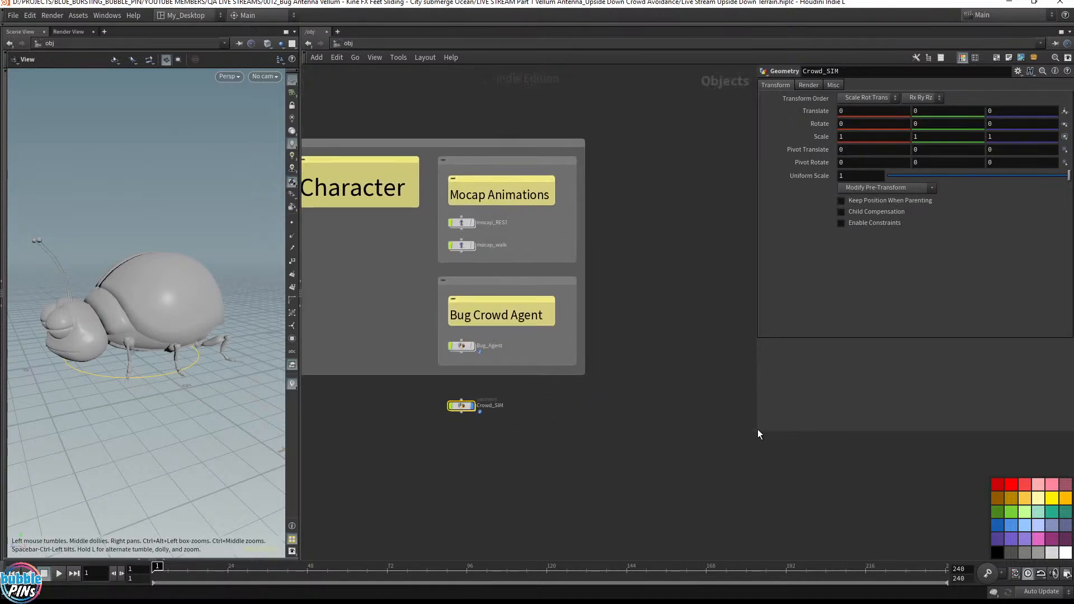
{"action": "left_click_drag", "start_coordinate": [757, 429], "coordinate": [837, 400]}
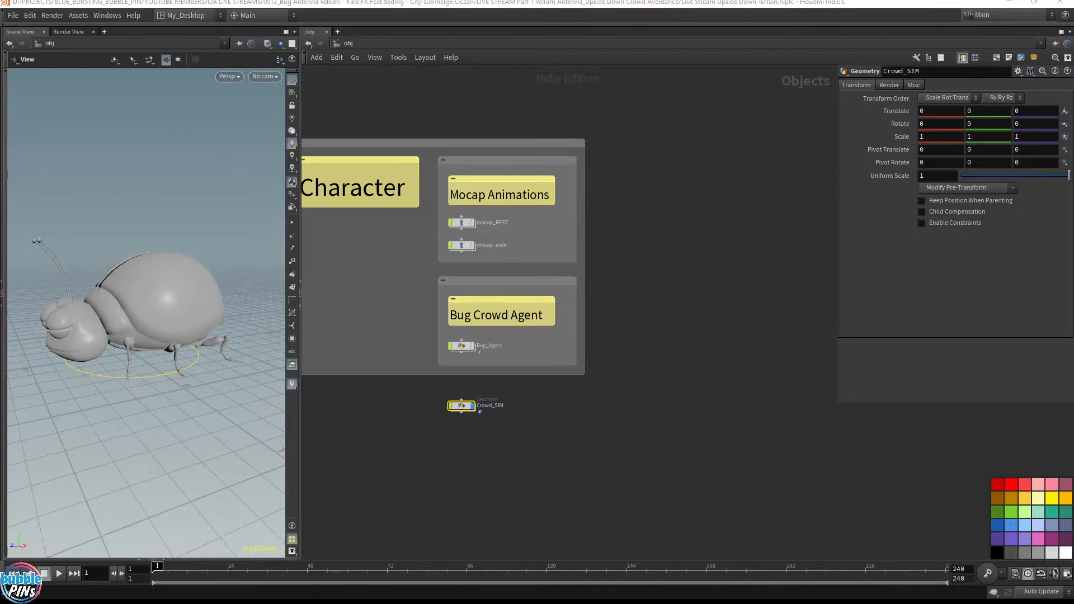
{"action": "left_click", "coordinate": [757, 344]}
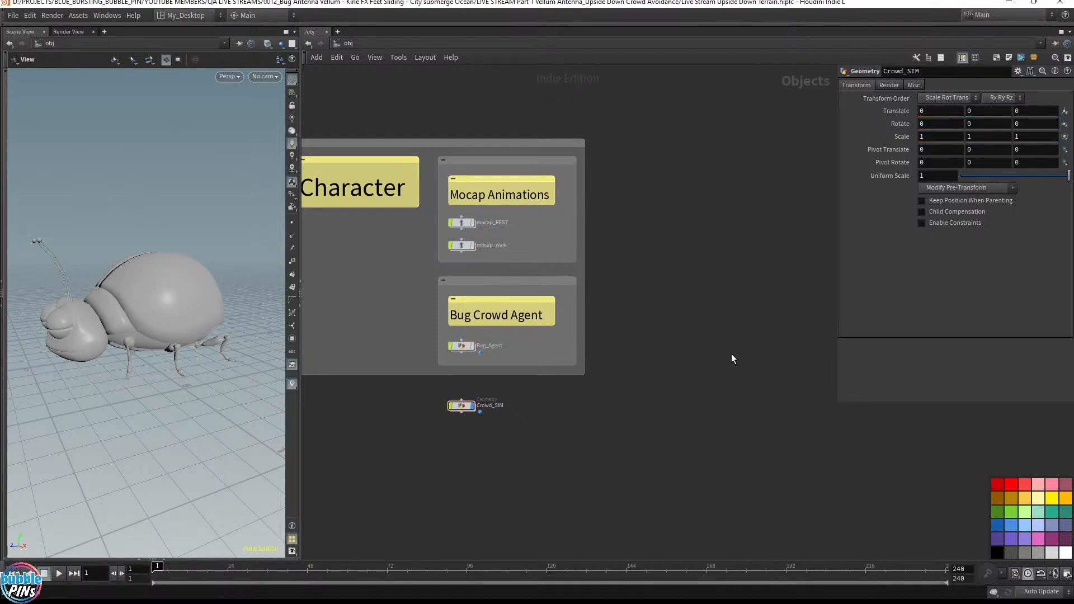
{"action": "key", "text": "ctrl+v"}
{"action": "left_click_drag", "start_coordinate": [687, 337], "coordinate": [659, 348]}
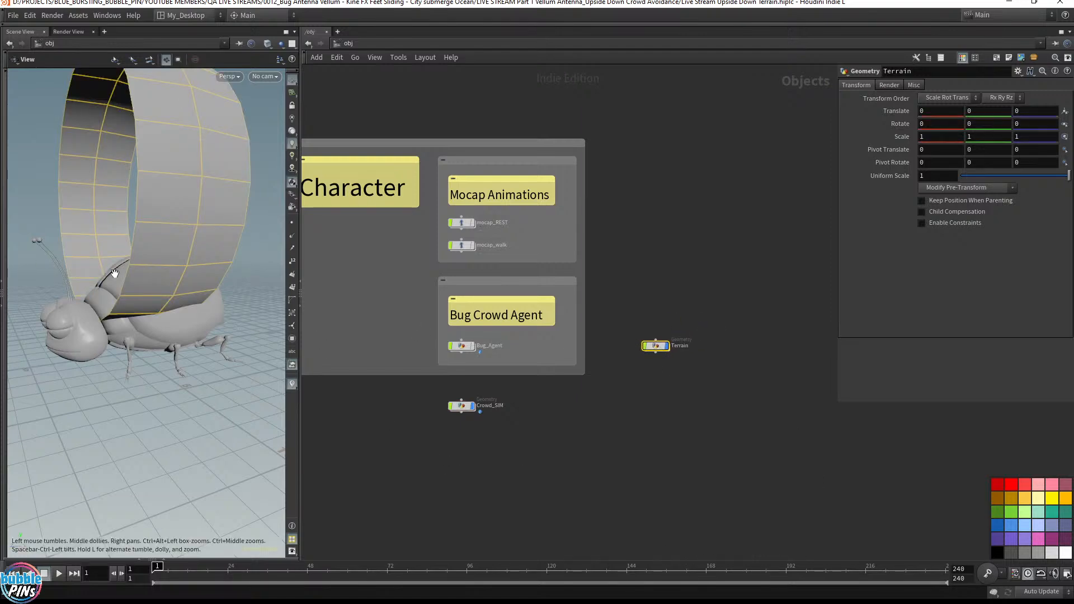
- Switch the viewport background to the dark color scheme in the display options
{"action": "left_click_drag", "start_coordinate": [115, 274], "coordinate": [191, 309]}
{"action": "right_click_drag", "start_coordinate": [192, 308], "coordinate": [215, 337]}
{"action": "left_click_drag", "start_coordinate": [224, 287], "coordinate": [220, 290]}
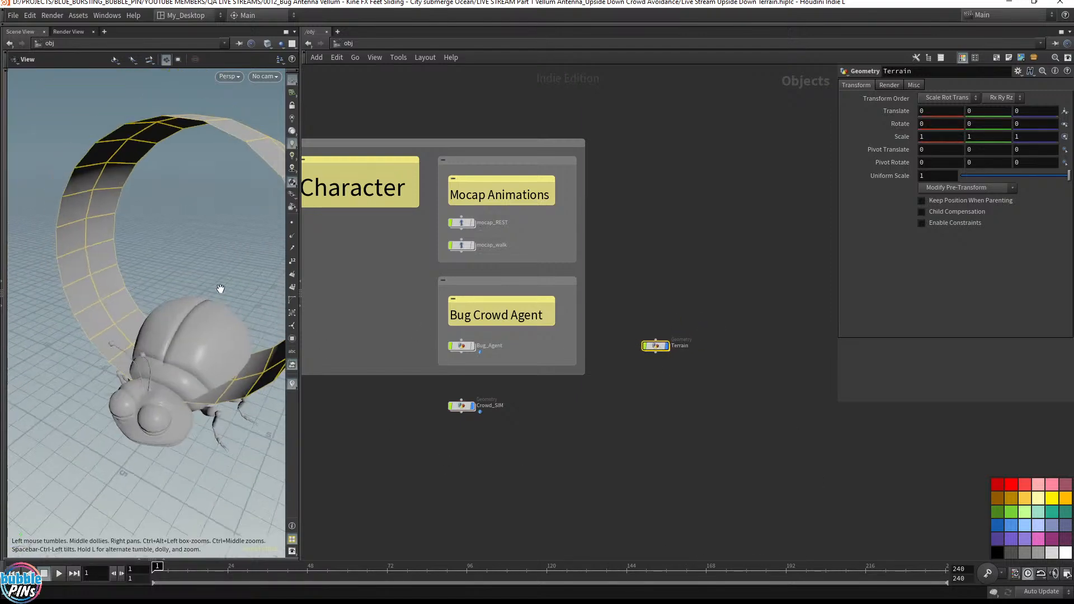
{"action": "right_click_drag", "start_coordinate": [220, 291], "coordinate": [187, 280]}
{"action": "key", "text": "d"}
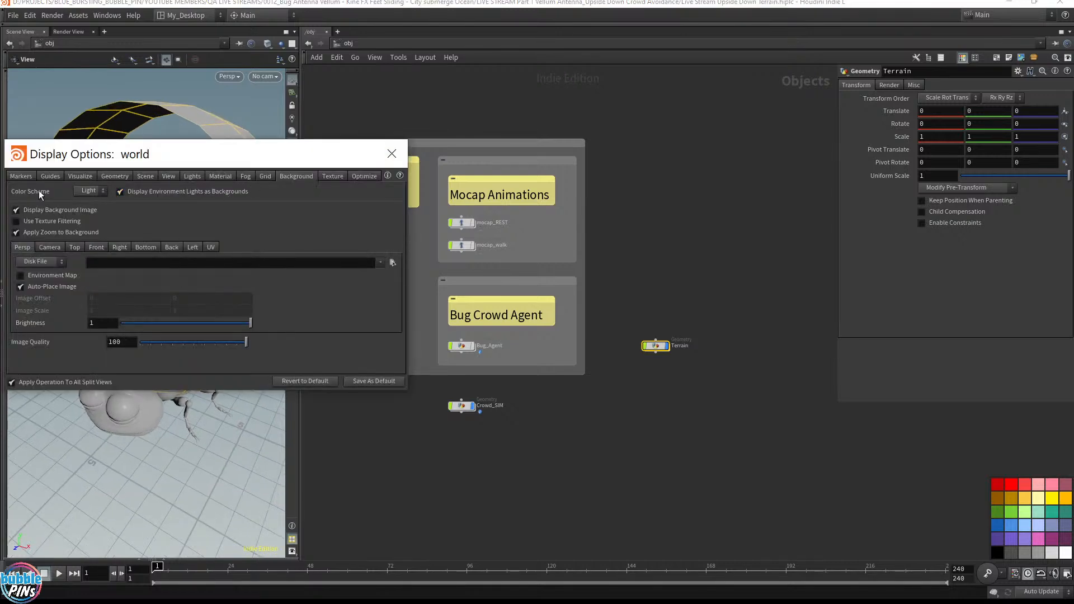
{"action": "left_click", "coordinate": [90, 213]}
{"action": "left_click", "coordinate": [392, 153]}
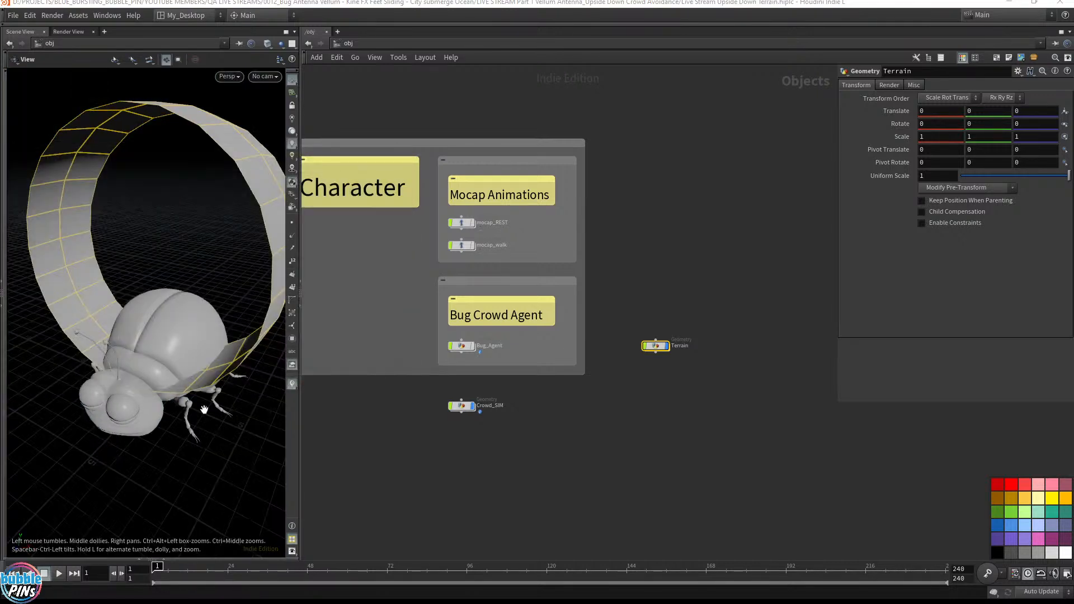
{"action": "scroll", "coordinate": [486, 414], "scroll_direction": "up", "scroll_amount": 5}
{"action": "double_click", "coordinate": [435, 398]}
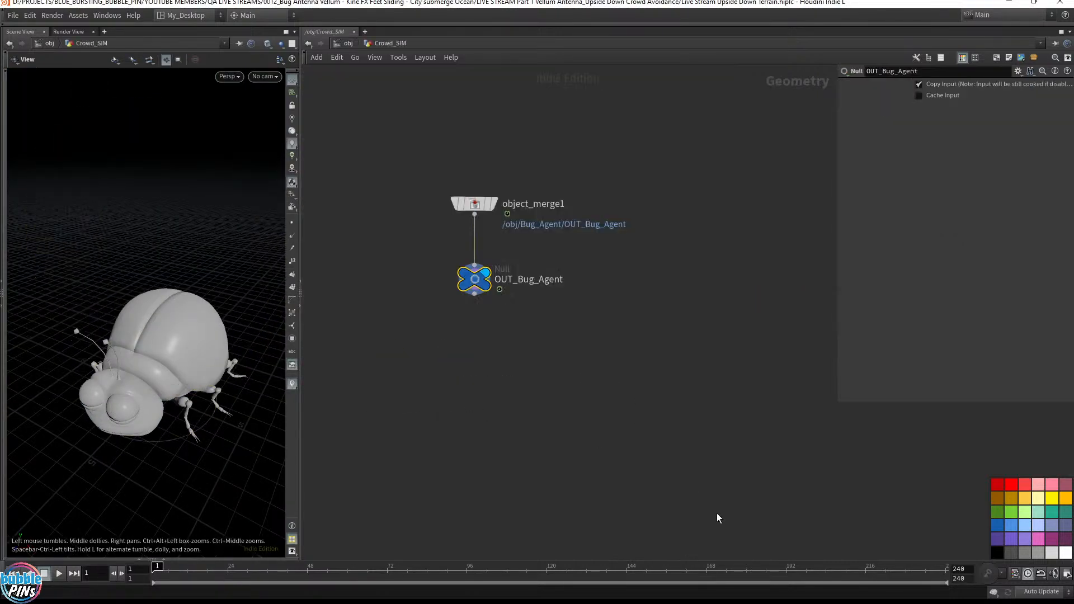
{"action": "left_click", "coordinate": [347, 43]}
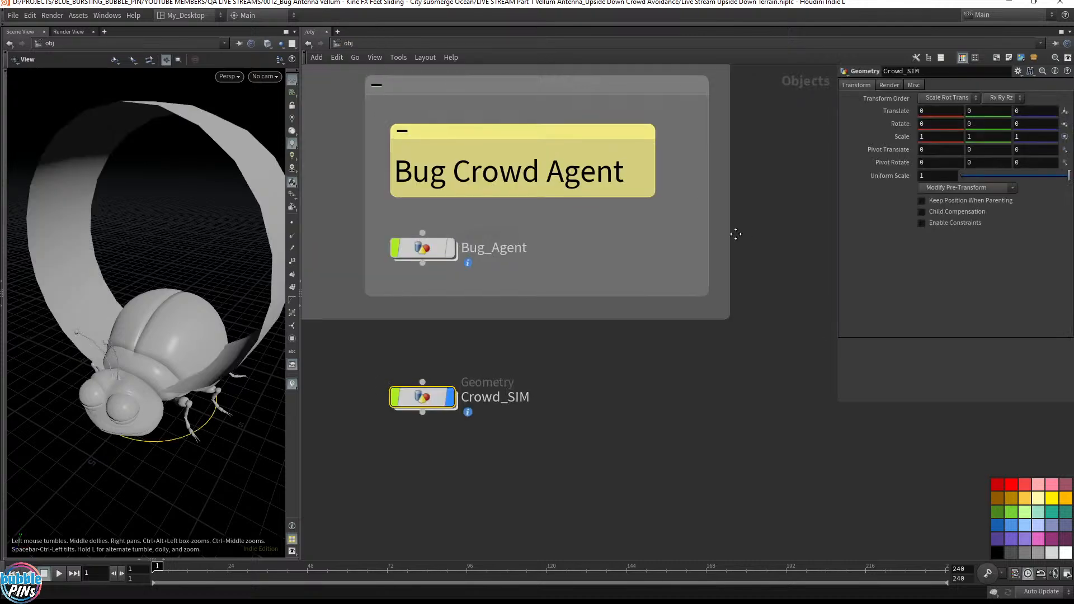
- Open the Terrain object's network and examine the torus1 and smaller nodes by displaying them in turn
{"action": "middle_click_drag", "start_coordinate": [733, 233], "coordinate": [638, 250]}
{"action": "left_click", "coordinate": [757, 261]}
{"action": "double_click", "coordinate": [757, 261]}
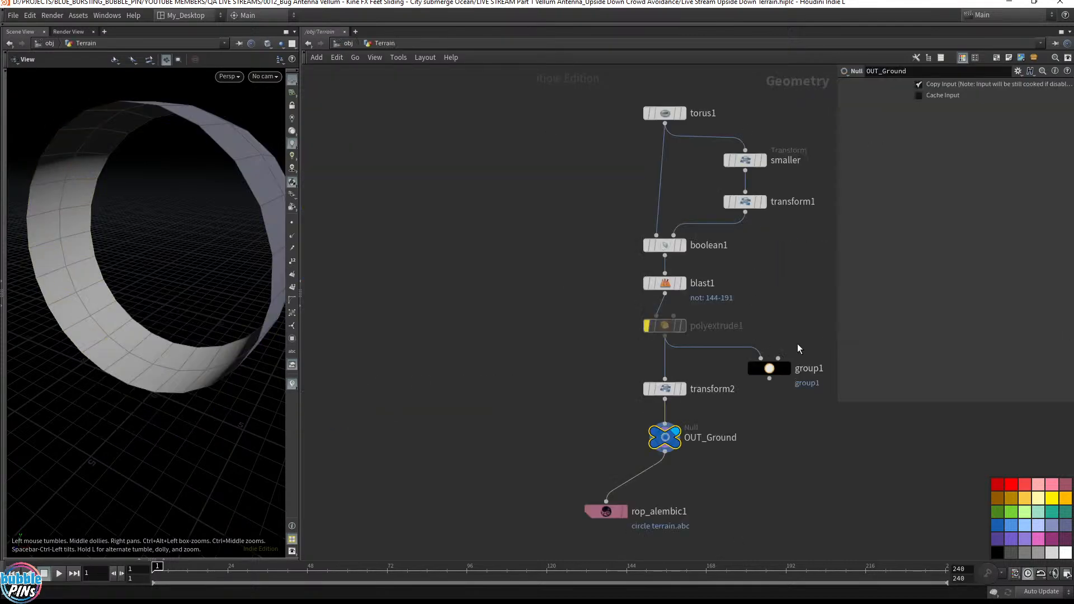
{"action": "middle_click_drag", "start_coordinate": [617, 495], "coordinate": [556, 501]}
{"action": "left_click", "coordinate": [622, 119]}
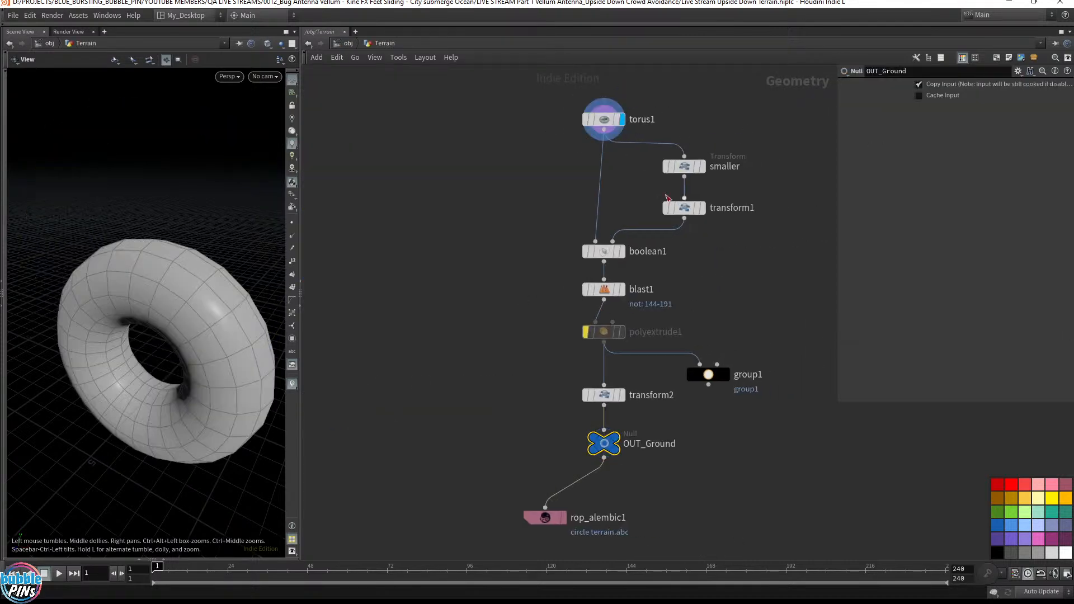
{"action": "left_click", "coordinate": [704, 168]}
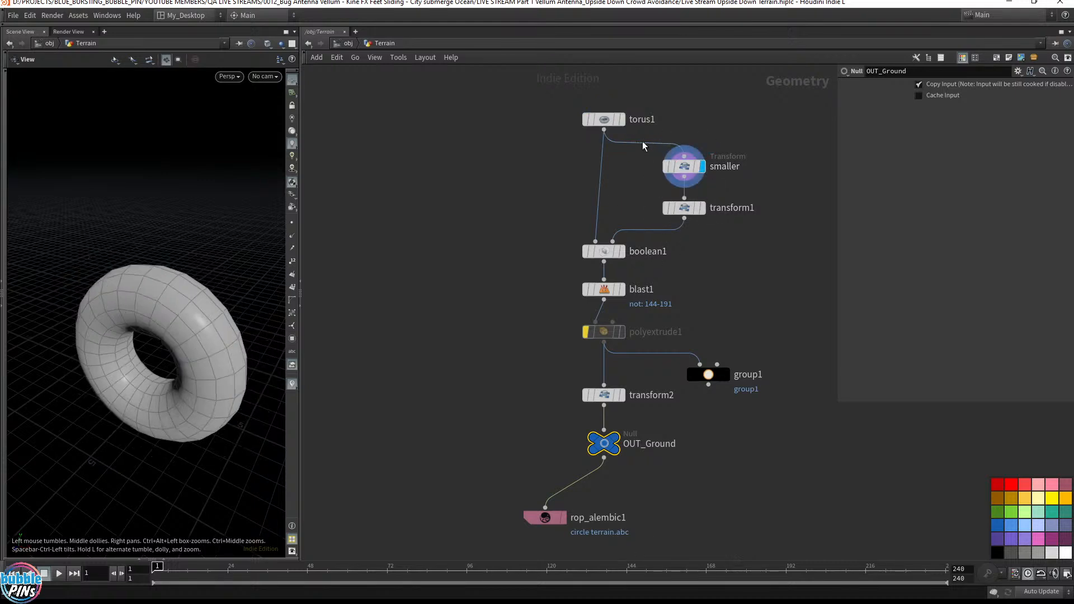
- Template torus1 and compare its shape with the displayed smaller and transform1 nodes
{"action": "left_click", "coordinate": [621, 123]}
{"action": "left_click", "coordinate": [617, 120]}
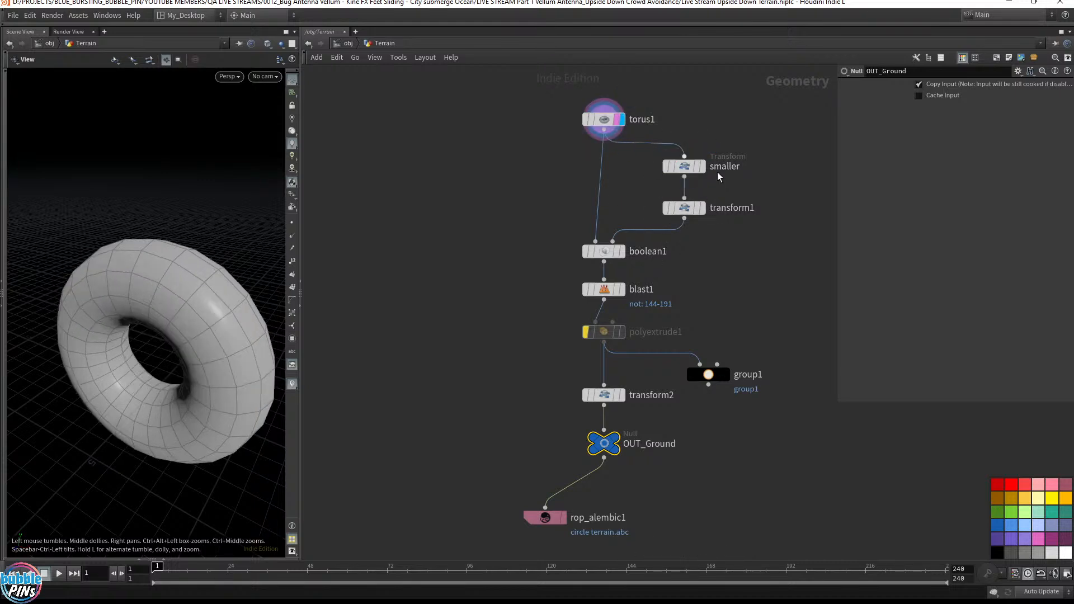
{"action": "left_click", "coordinate": [703, 166]}
{"action": "left_click_drag", "start_coordinate": [156, 337], "coordinate": [186, 297]}
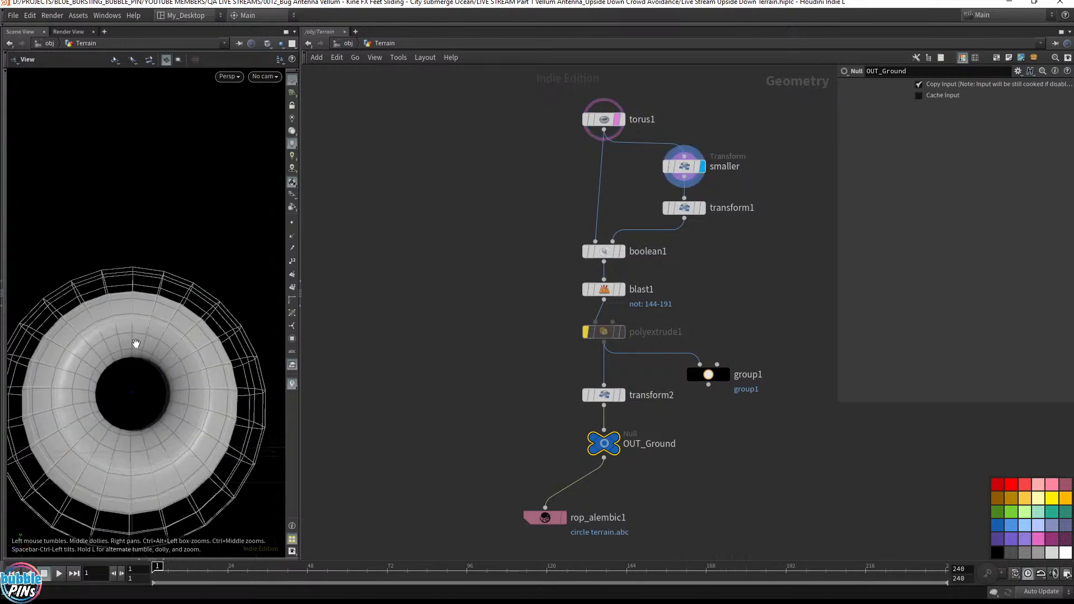
{"action": "left_click", "coordinate": [702, 208]}
{"action": "left_click_drag", "start_coordinate": [146, 336], "coordinate": [72, 391]}
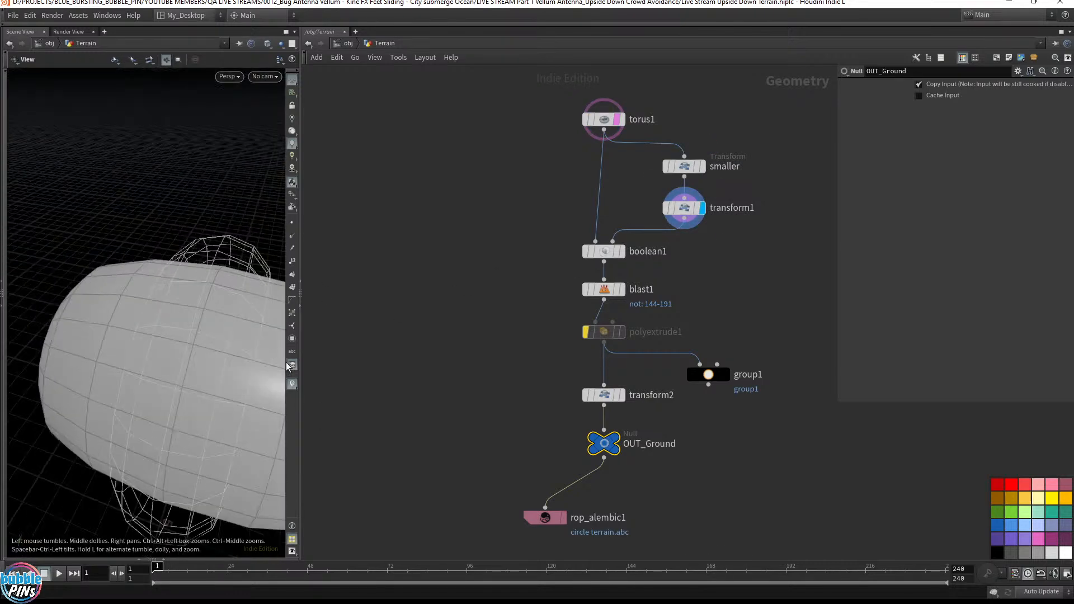
- Examine the boolean1 and blast1 results in turn, then template boolean1 behind the displayed blast1
{"action": "left_click", "coordinate": [623, 257]}
{"action": "left_click_drag", "start_coordinate": [191, 346], "coordinate": [223, 263]}
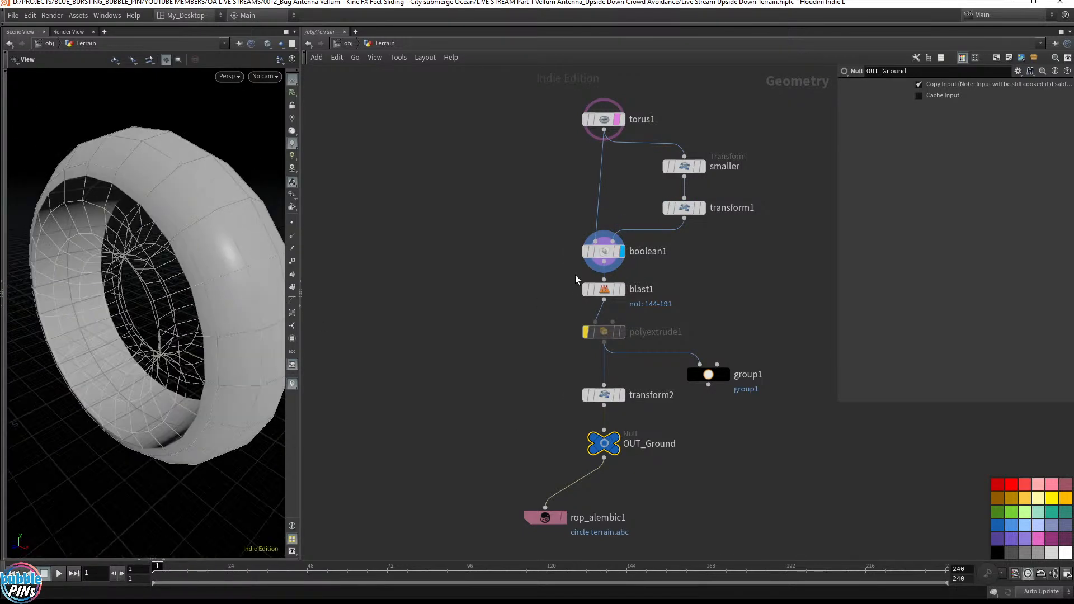
{"action": "left_click", "coordinate": [623, 291]}
{"action": "left_click_drag", "start_coordinate": [53, 285], "coordinate": [108, 278]}
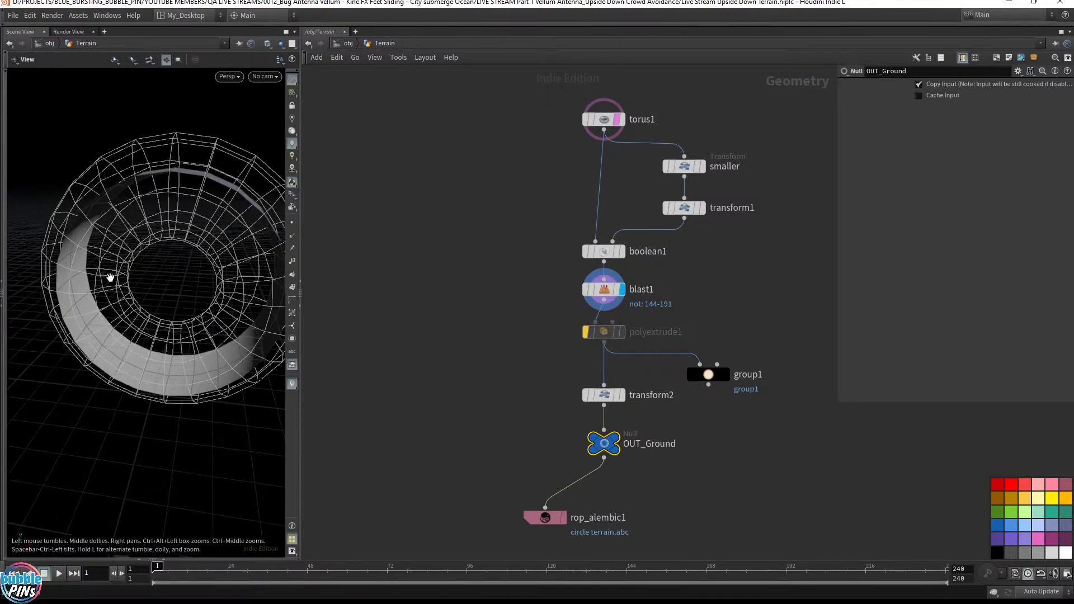
{"action": "left_click", "coordinate": [623, 255]}
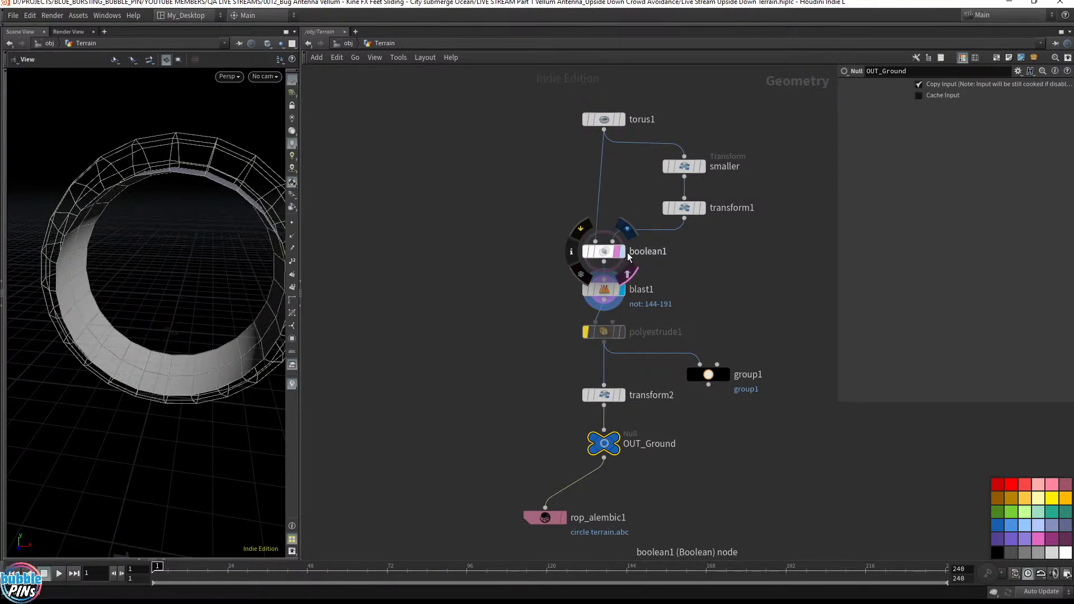
{"action": "left_click", "coordinate": [623, 290]}
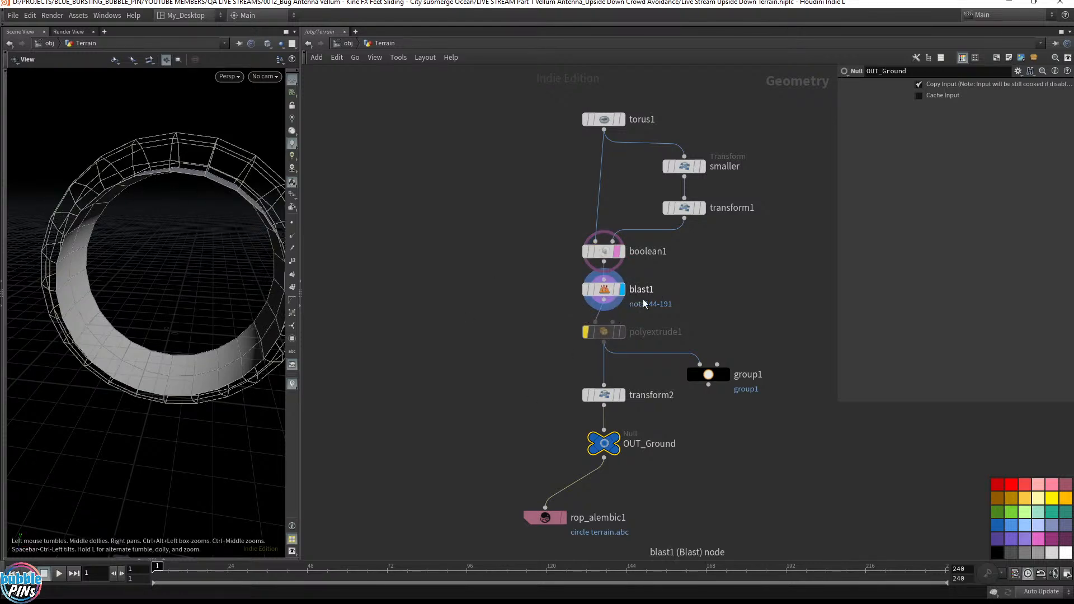
- Widen the viewport, compare the boolean1 and blast1 geometry from several angles, and show blast1's parameters
{"action": "left_click_drag", "start_coordinate": [300, 222], "coordinate": [397, 222]}
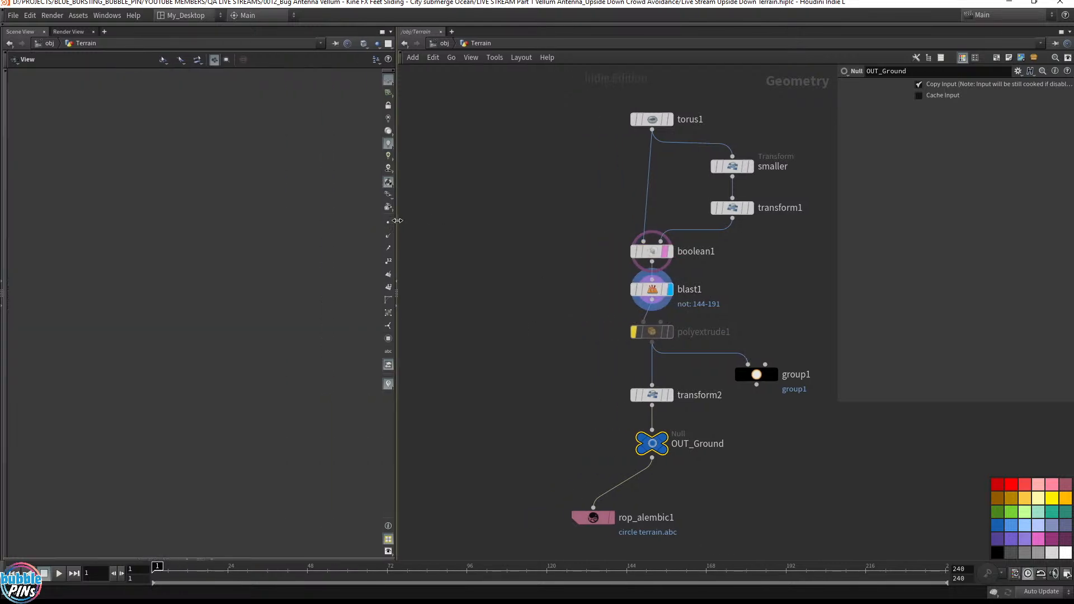
{"action": "left_click_drag", "start_coordinate": [164, 261], "coordinate": [192, 303]}
{"action": "left_click_drag", "start_coordinate": [153, 291], "coordinate": [224, 263]}
{"action": "left_click", "coordinate": [672, 253]}
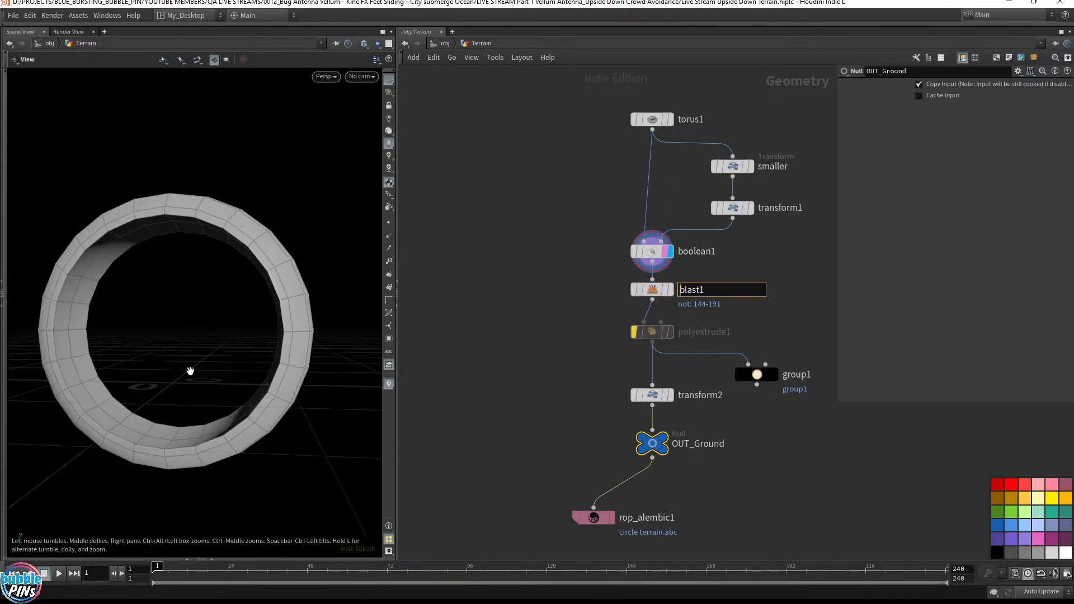
{"action": "left_click_drag", "start_coordinate": [192, 372], "coordinate": [102, 242]}
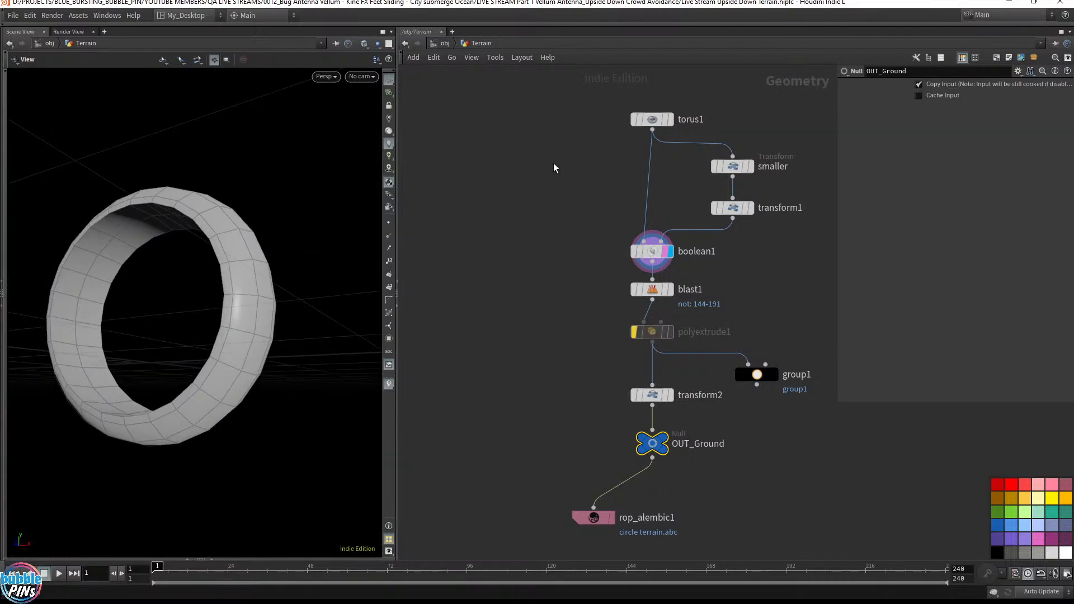
{"action": "mouse_move", "coordinate": [670, 295]}
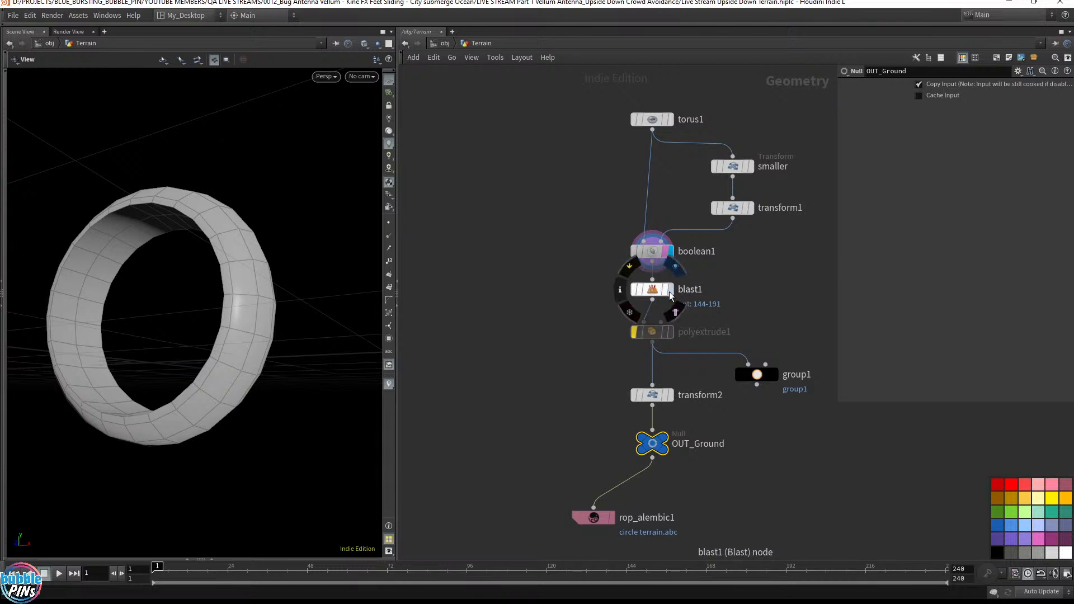
{"action": "left_click", "coordinate": [670, 292]}
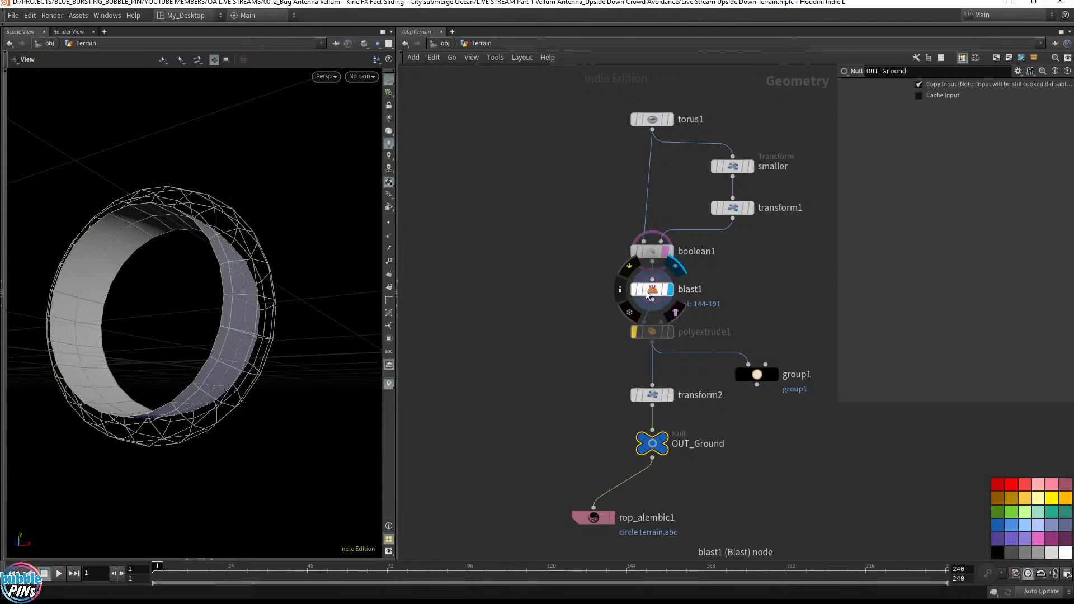
{"action": "left_click", "coordinate": [647, 295]}
- Check the transform2 result, set the display back to the OUT_Ground null and return to the object level
{"action": "left_click", "coordinate": [672, 395]}
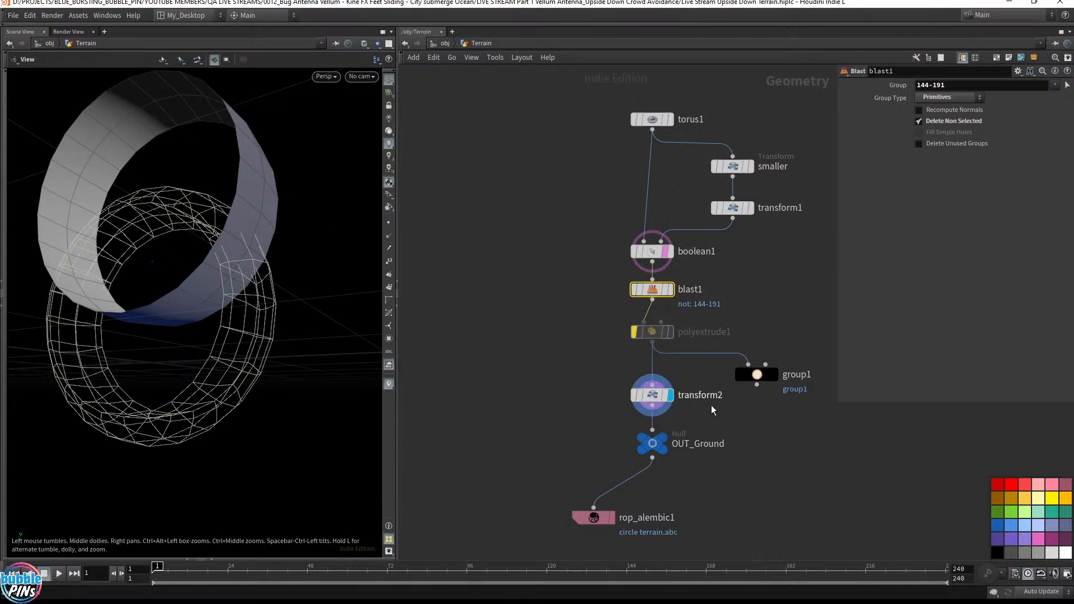
{"action": "left_click", "coordinate": [668, 443]}
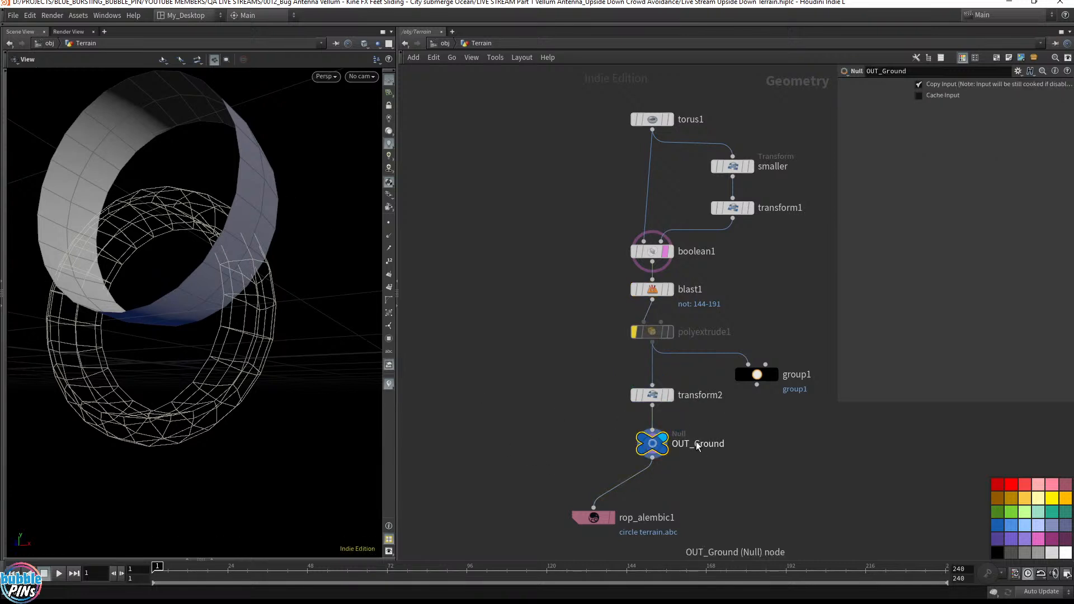
{"action": "left_click", "coordinate": [445, 43]}
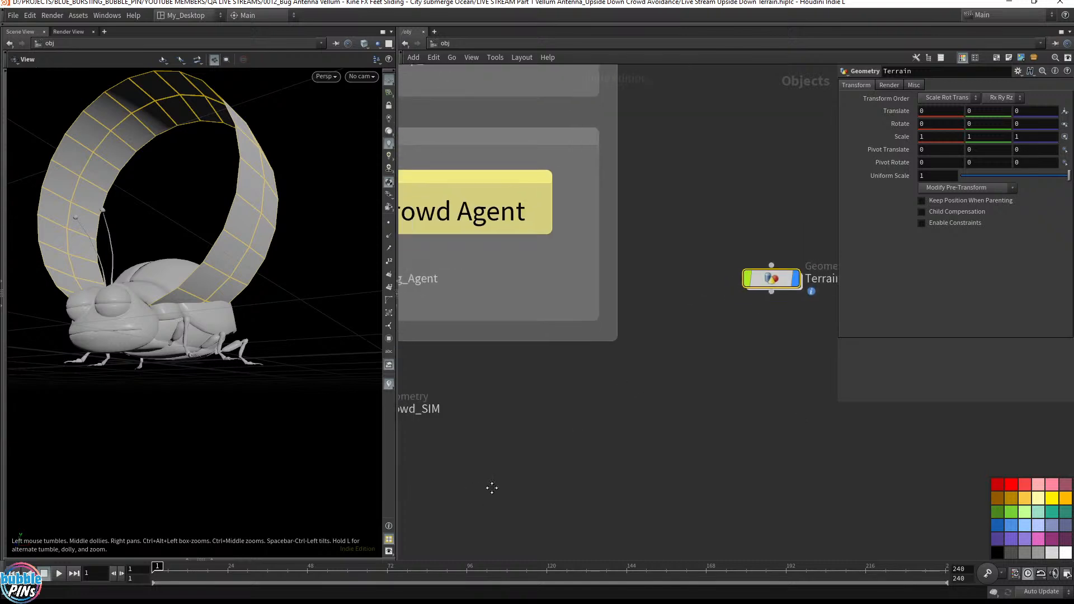
- Go inside the Crowd_SIM object and add an Object Merge node beside object_merge1
{"action": "double_click", "coordinate": [494, 347]}
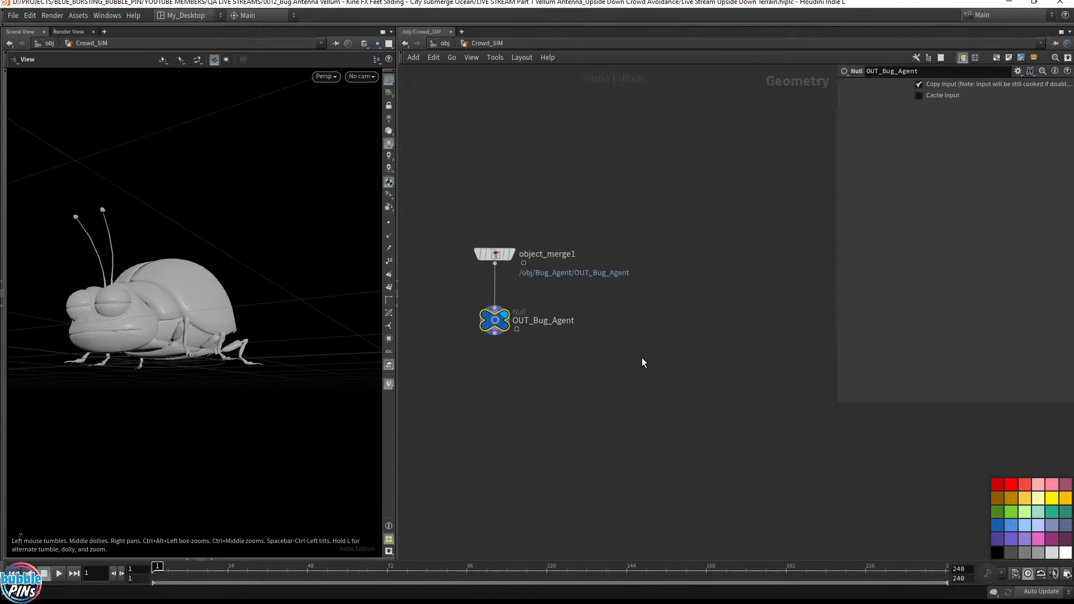
{"action": "key", "text": "Tab"}
{"action": "type", "text": "obj"}
{"action": "key", "text": "Return"}
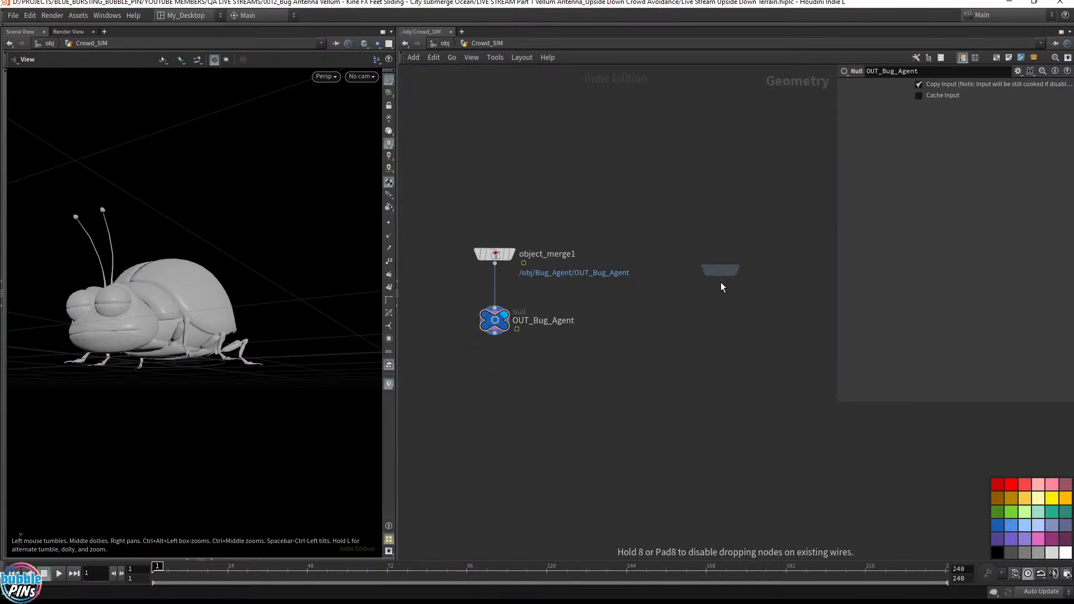
{"action": "left_click", "coordinate": [734, 258]}
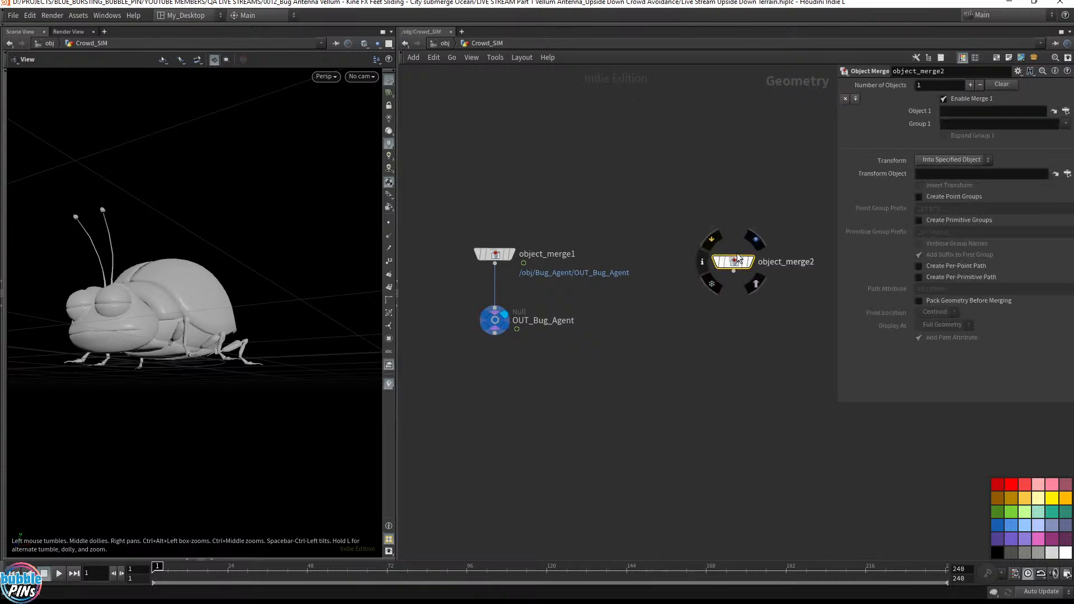
- Set object_merge2's Object 1 to /obj/Terrain/OUT_Ground with Transform as Into This Object, and display the node
{"action": "left_click", "coordinate": [991, 99]}
{"action": "left_click", "coordinate": [989, 101]}
{"action": "left_click", "coordinate": [990, 110]}
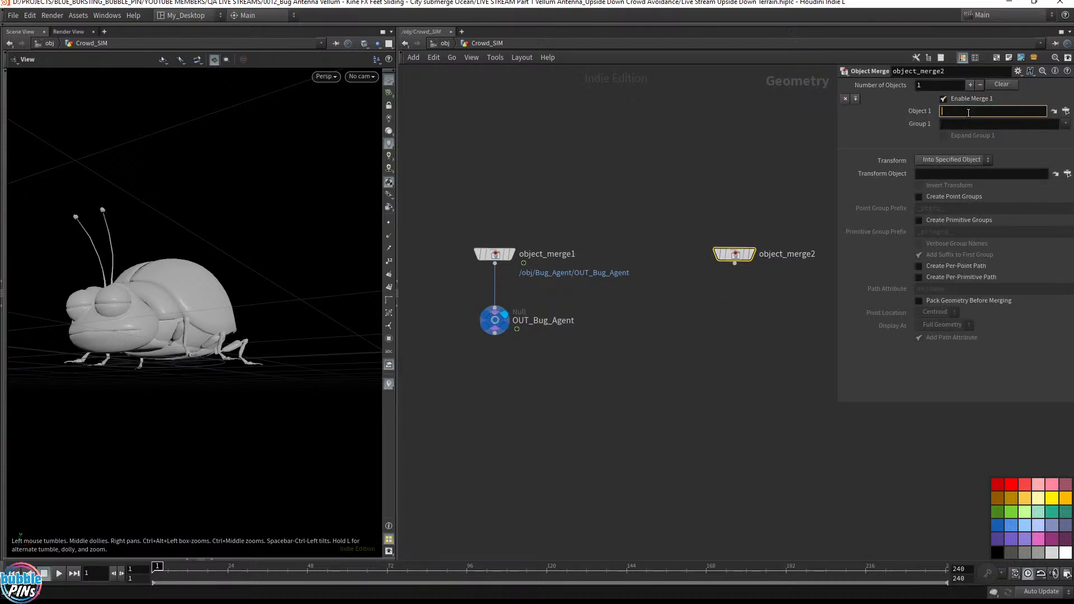
{"action": "type", "text": "/obj/Terrain/OUT_Ground"}
{"action": "left_click", "coordinate": [951, 160]}
{"action": "left_click", "coordinate": [940, 194]}
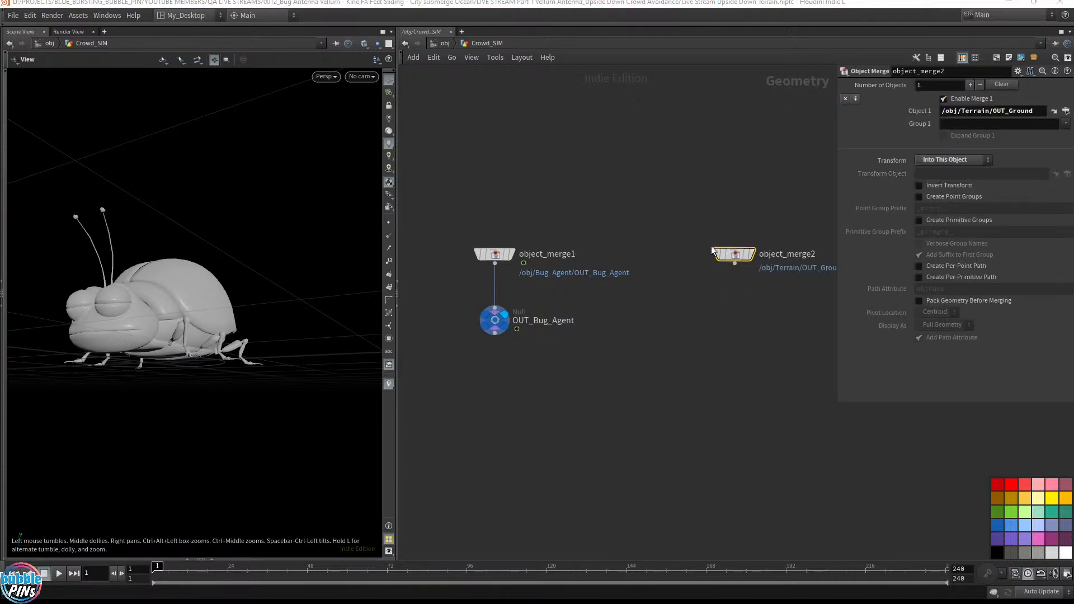
{"action": "left_click", "coordinate": [751, 251]}
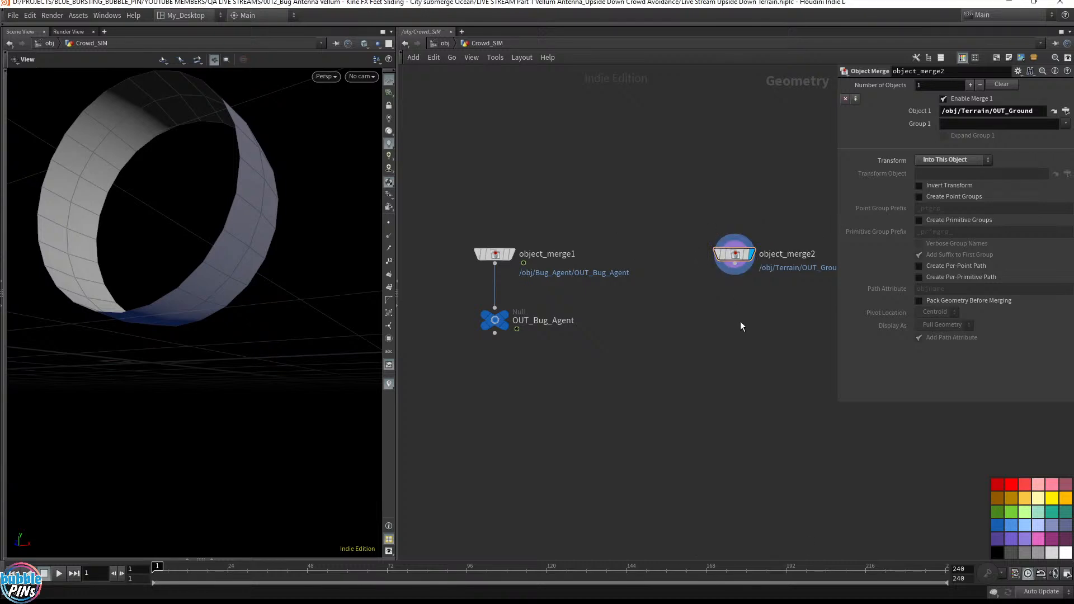
- Add a displayed Normal node below object_merge2 and show the terrain normals in the viewport
{"action": "key", "text": "Tab"}
{"action": "type", "text": "null"}
{"action": "key", "text": "Return"}
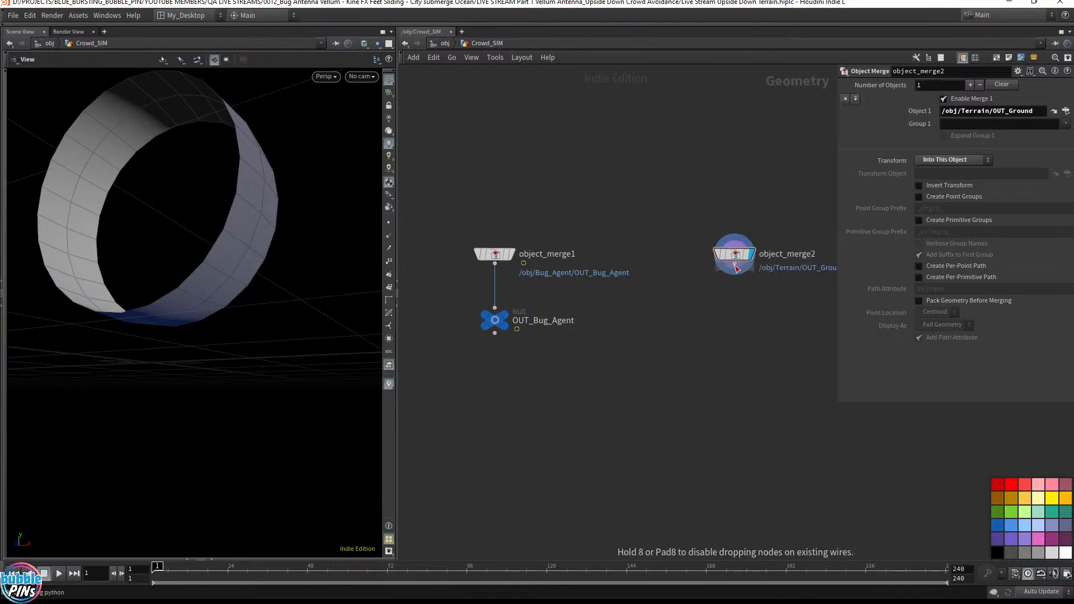
{"action": "left_click", "coordinate": [748, 291]}
{"action": "left_click", "coordinate": [752, 293]}
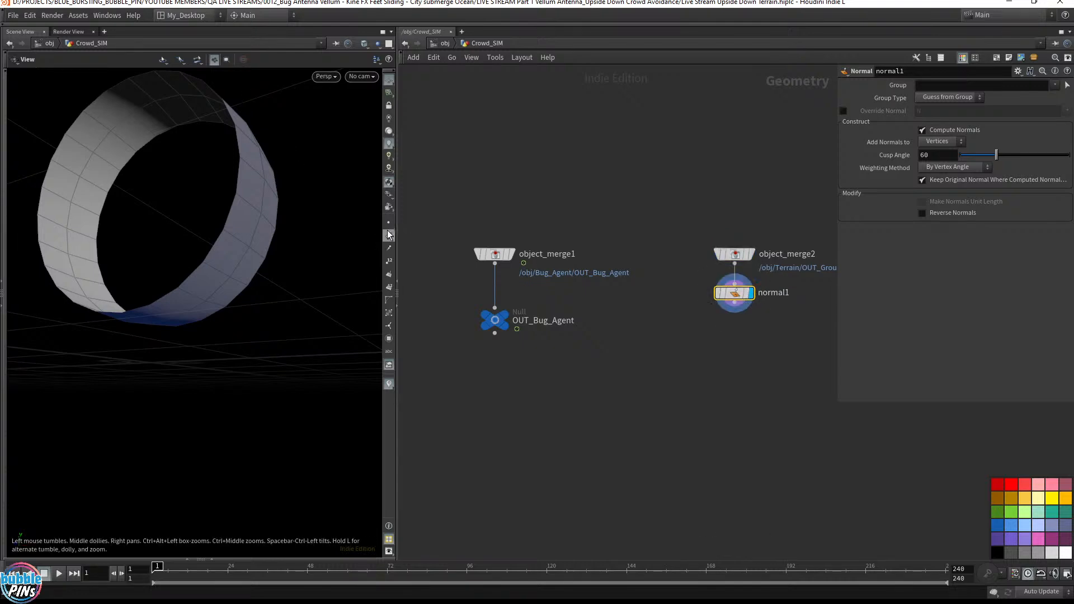
{"action": "left_click_drag", "start_coordinate": [26, 278], "coordinate": [256, 220]}
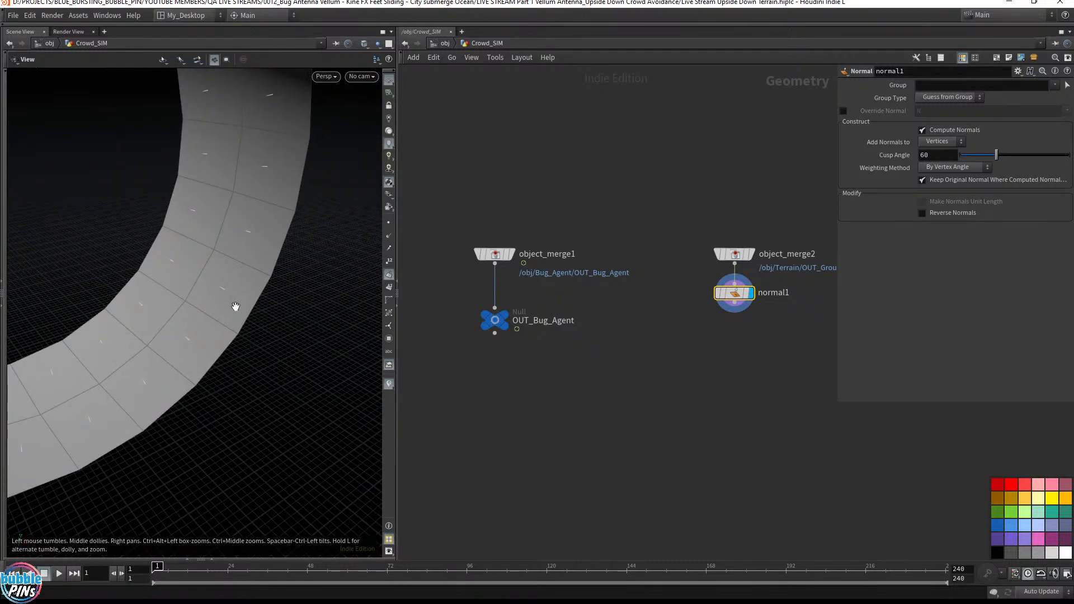
- Examine the OUT_Bug_Agent geometry from above, then return the display to normal1 to compare the wheel
{"action": "left_click", "coordinate": [498, 320]}
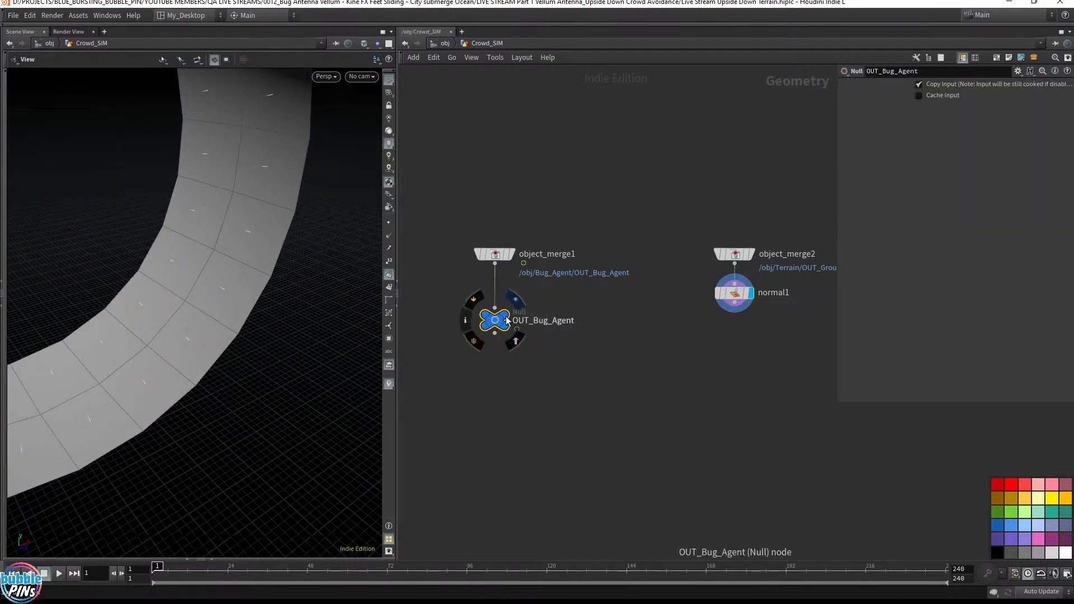
{"action": "middle_click_drag", "start_coordinate": [162, 368], "coordinate": [36, 367]}
{"action": "right_click_drag", "start_coordinate": [36, 367], "coordinate": [224, 330]}
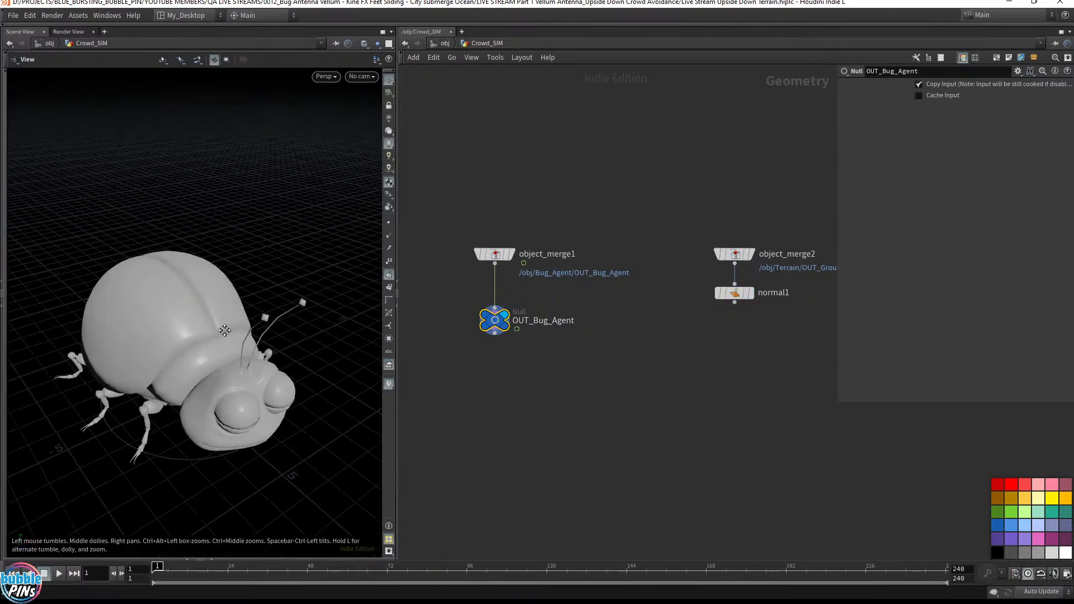
{"action": "left_click_drag", "start_coordinate": [662, 309], "coordinate": [779, 286]}
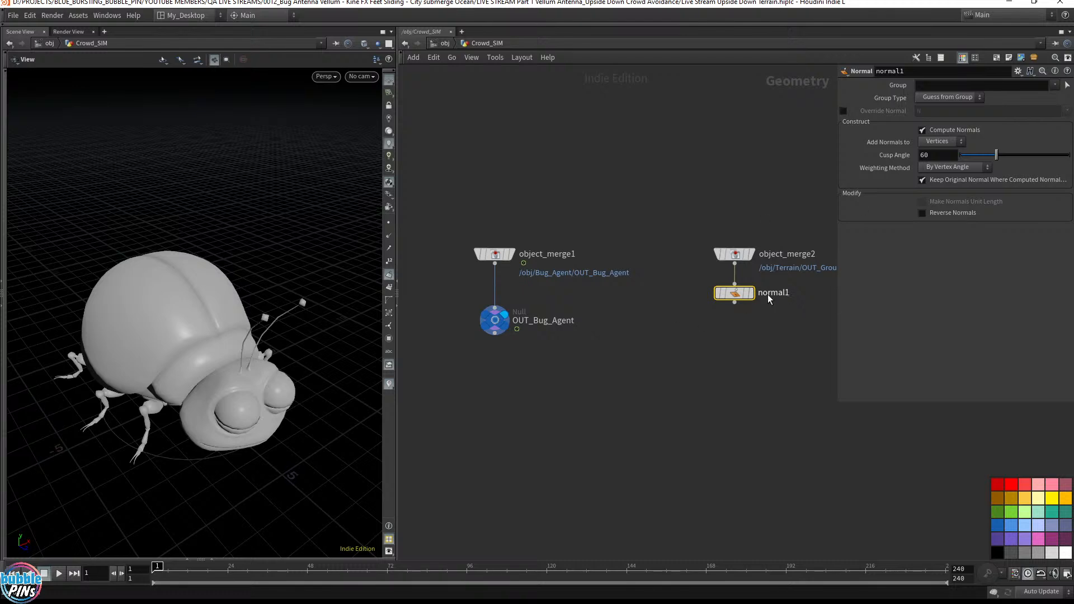
{"action": "left_click", "coordinate": [750, 295]}
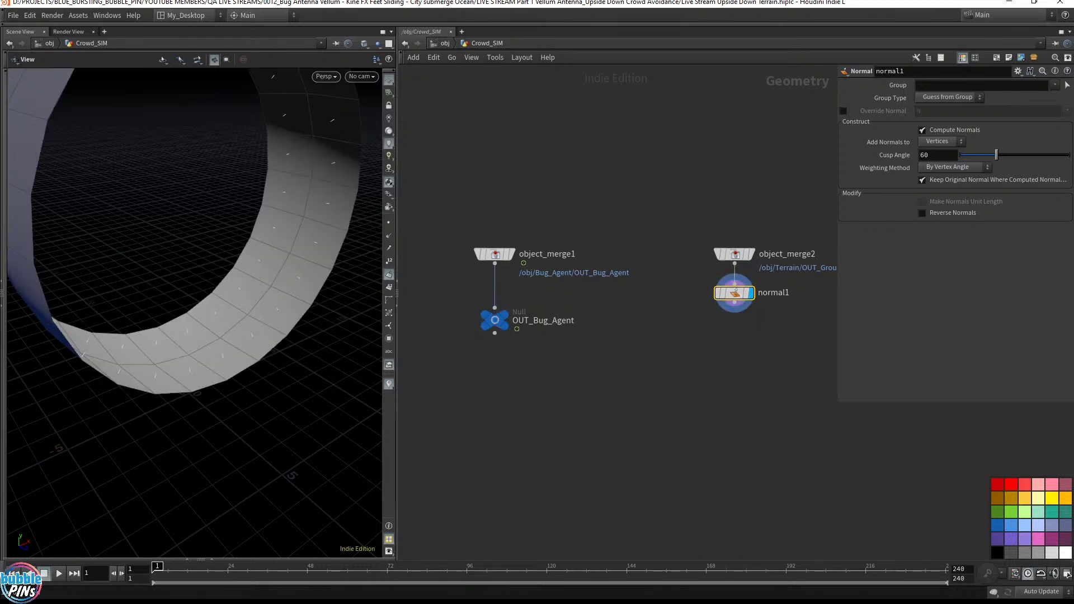
- Add a null named Hamster_Wheel below normal1 and color it blue
{"action": "left_click", "coordinate": [780, 391]}
{"action": "key", "text": "Tab"}
{"action": "type", "text": "null"}
{"action": "key", "text": "Return"}
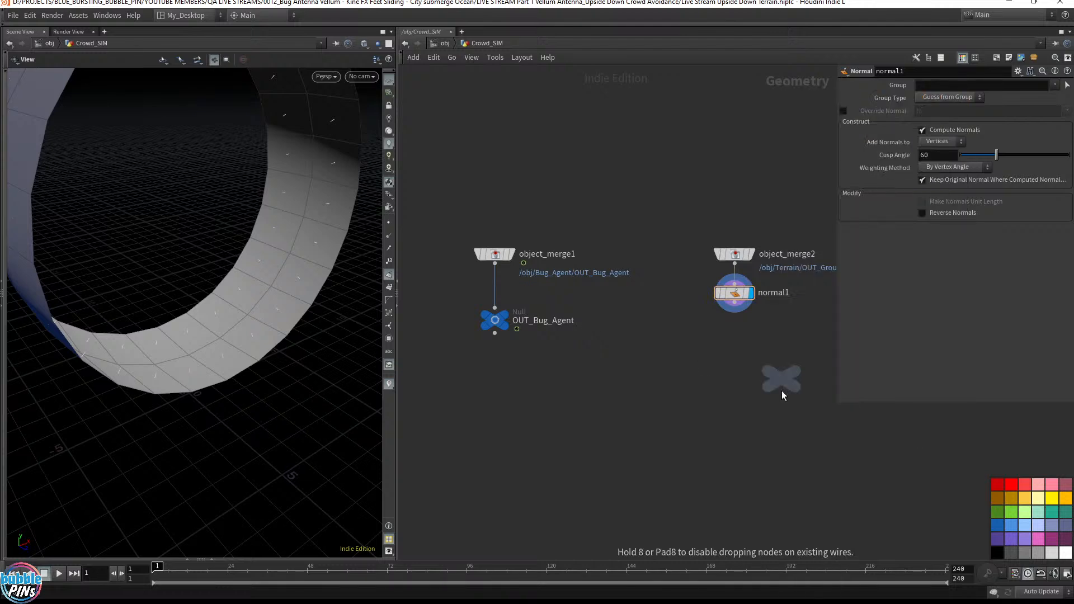
{"action": "left_click", "coordinate": [737, 337]}
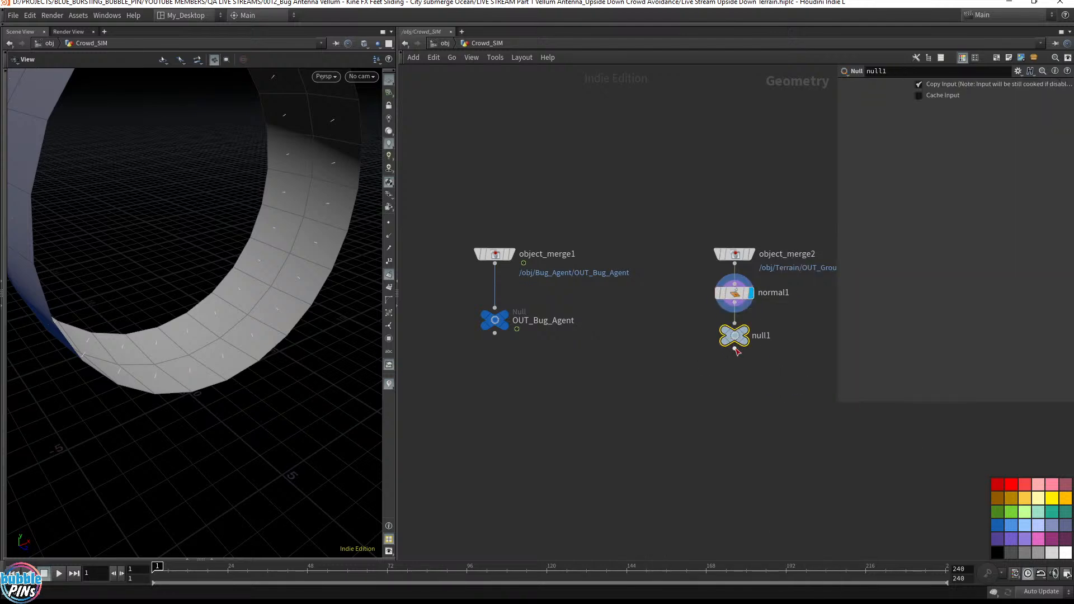
{"action": "double_click", "coordinate": [764, 335]}
{"action": "type", "text": "Ham"}
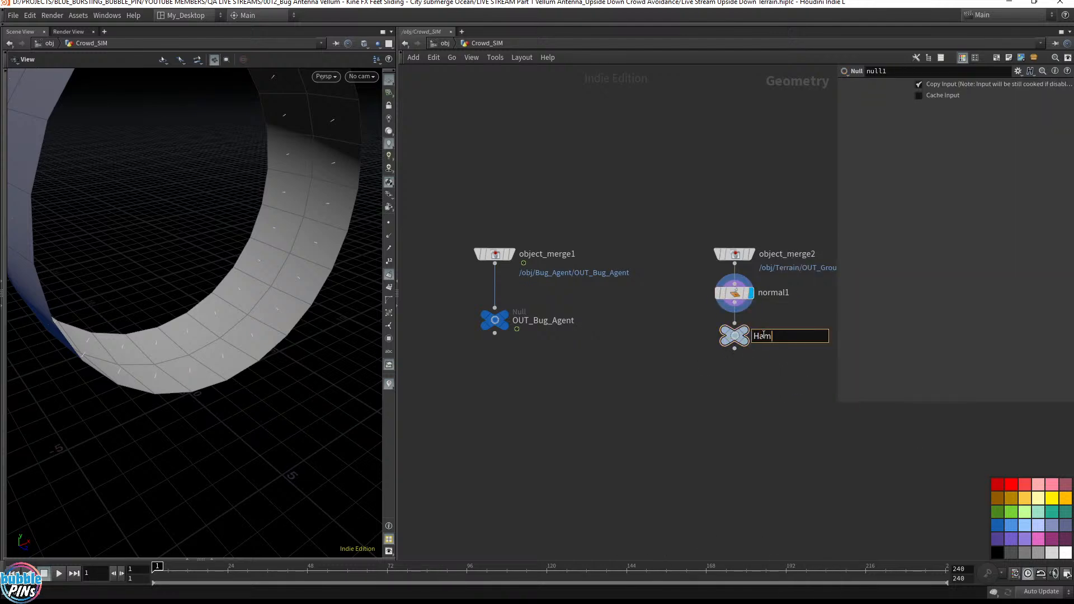
{"action": "type", "text": "ster_Wheel"}
{"action": "key", "text": "Return"}
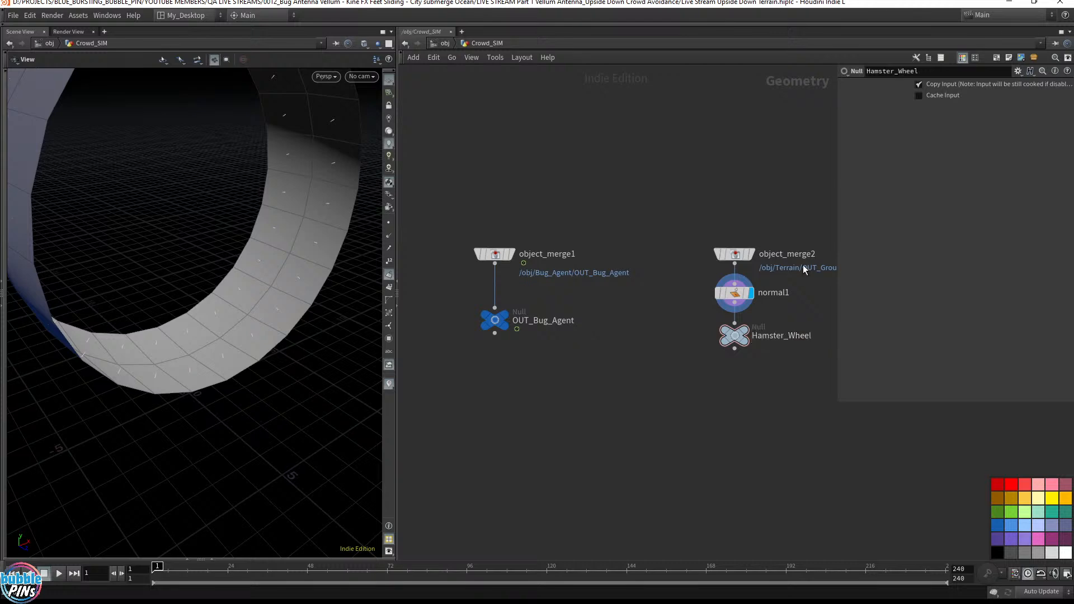
{"action": "left_click", "coordinate": [734, 336]}
- Add a Crowd Source node below OUT_Bug_Agent
{"action": "key", "text": "Tab"}
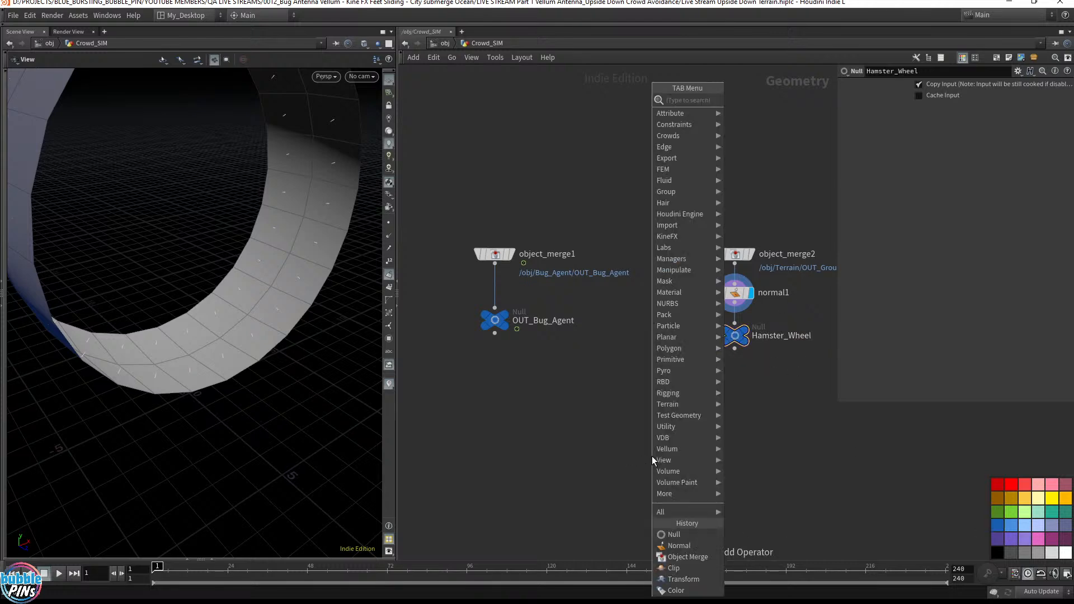
{"action": "type", "text": "crowdso"}
{"action": "key", "text": "Return"}
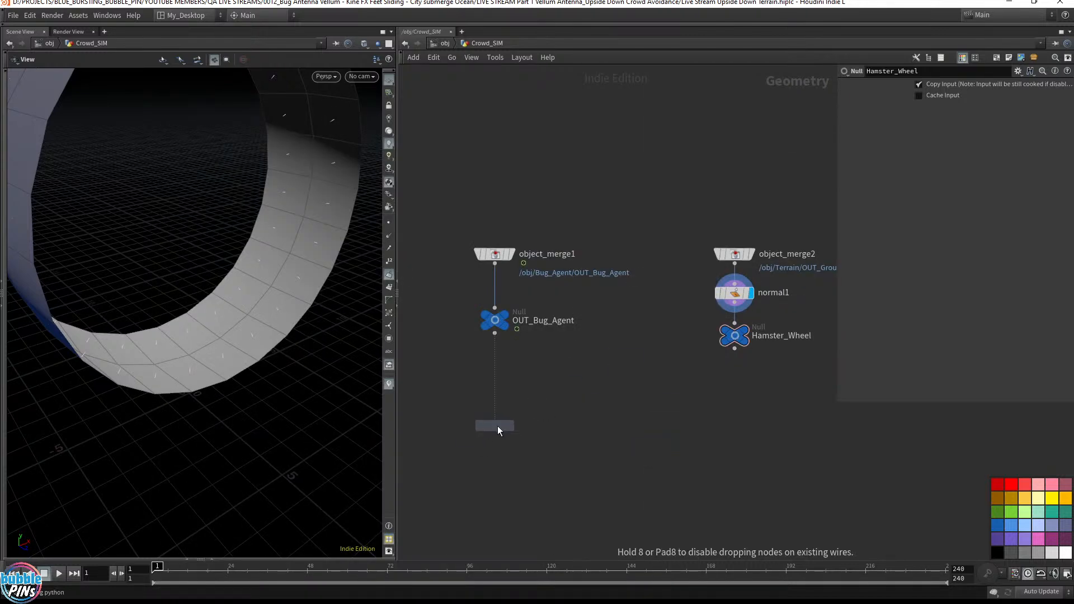
{"action": "left_click", "coordinate": [498, 425]}
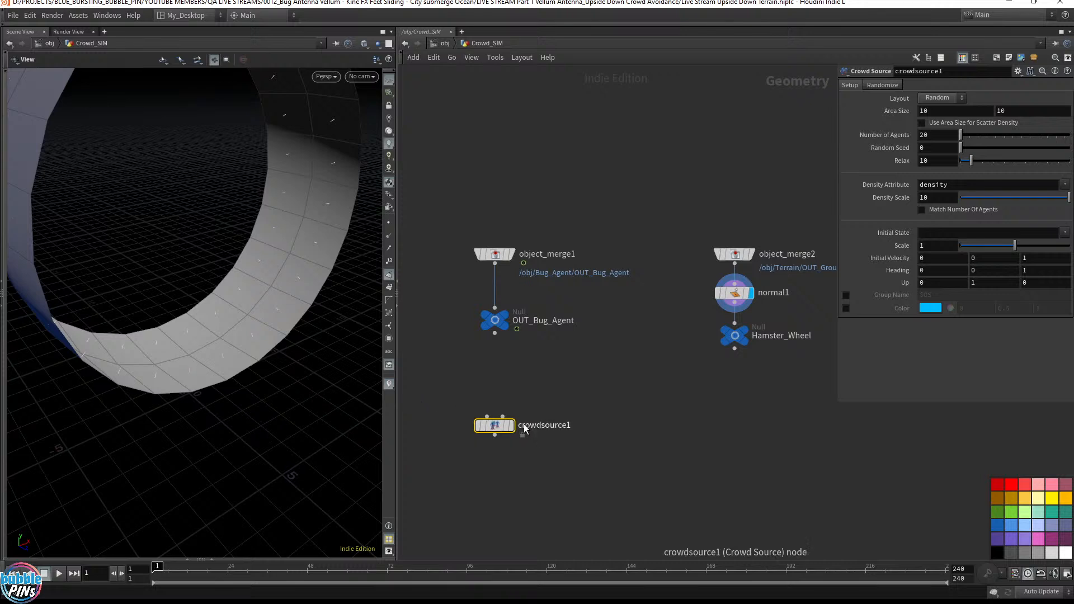
{"action": "mouse_move", "coordinate": [510, 430]}
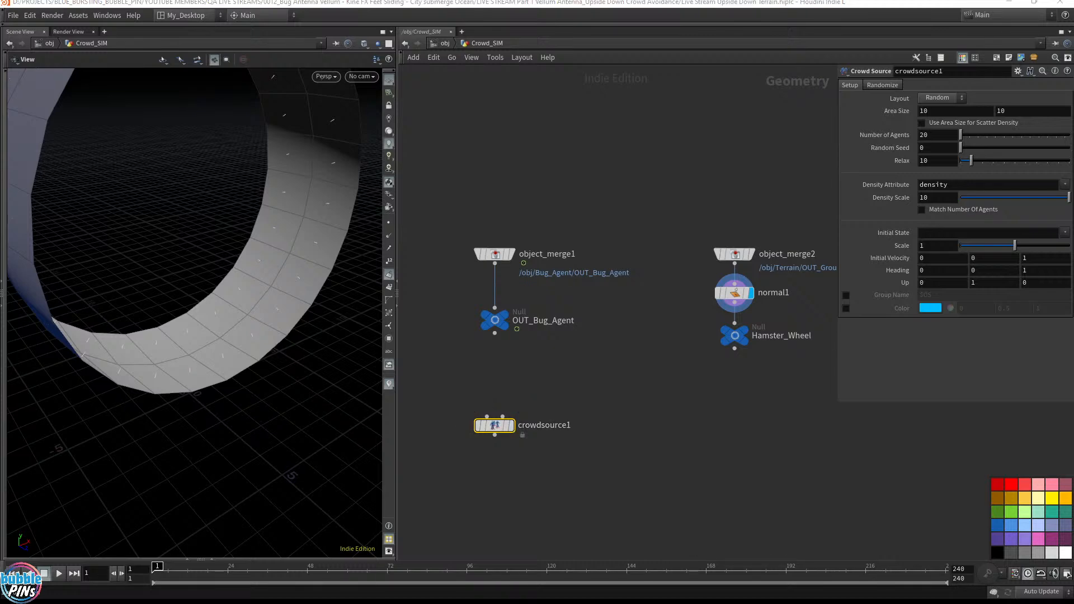
- Check the crowd simulation lessons on the Bubblepins membership page in the browser and the Bug Army topics file in Notepad, then return to Houdini
{"action": "left_click_drag", "start_coordinate": [1073, 89], "coordinate": [648, 89]}
{"action": "scroll", "coordinate": [541, 459], "scroll_direction": "up", "scroll_amount": 7}
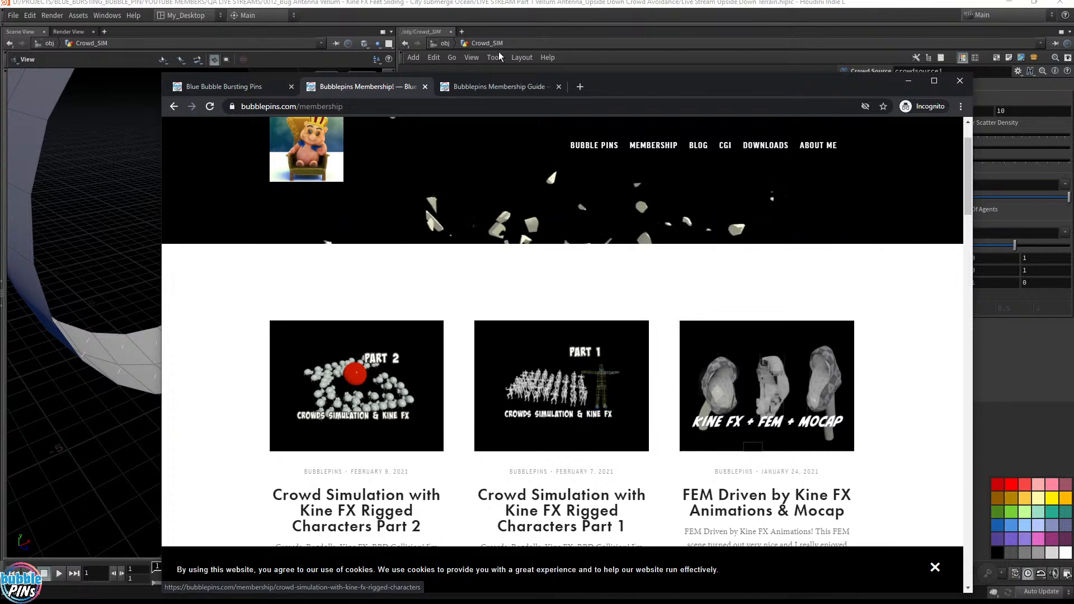
{"action": "left_click_drag", "start_coordinate": [629, 83], "coordinate": [1073, 84]}
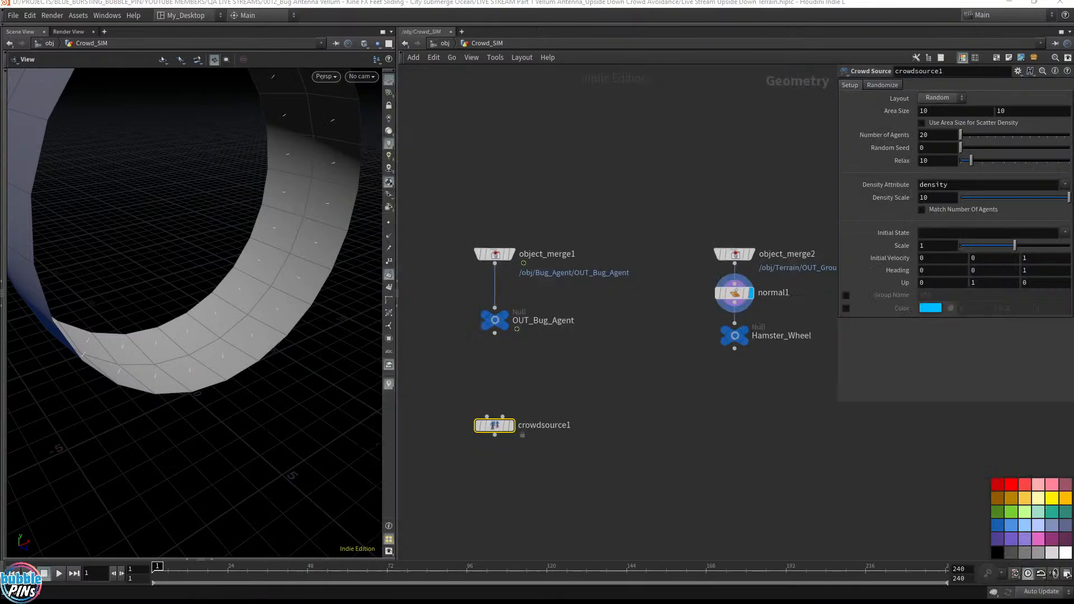
{"action": "left_click", "coordinate": [624, 448]}
{"action": "key", "text": "alt+Tab"}
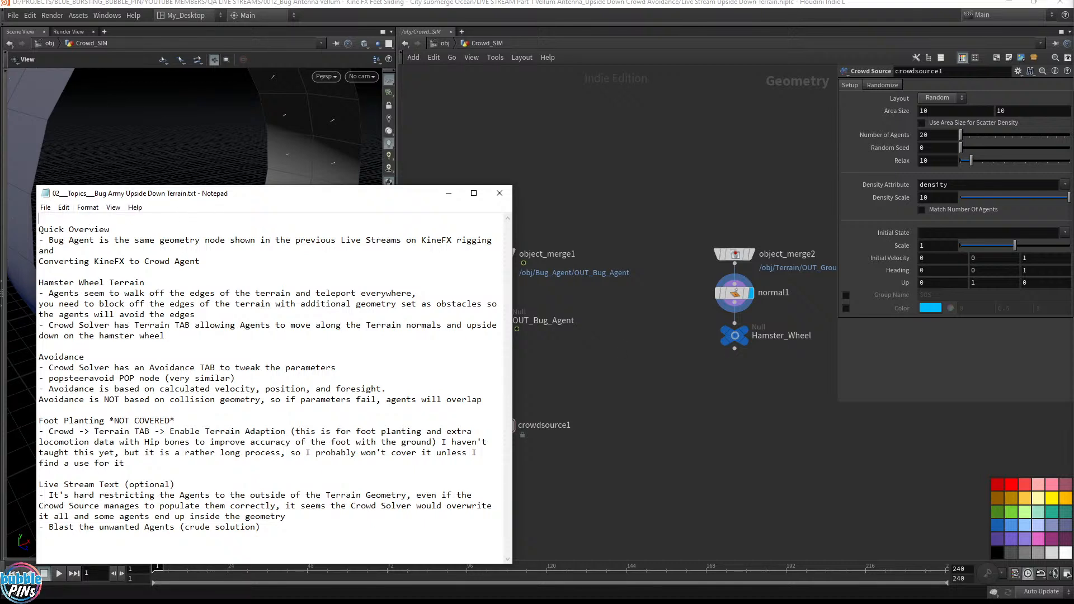
{"action": "key", "text": "alt+Tab"}
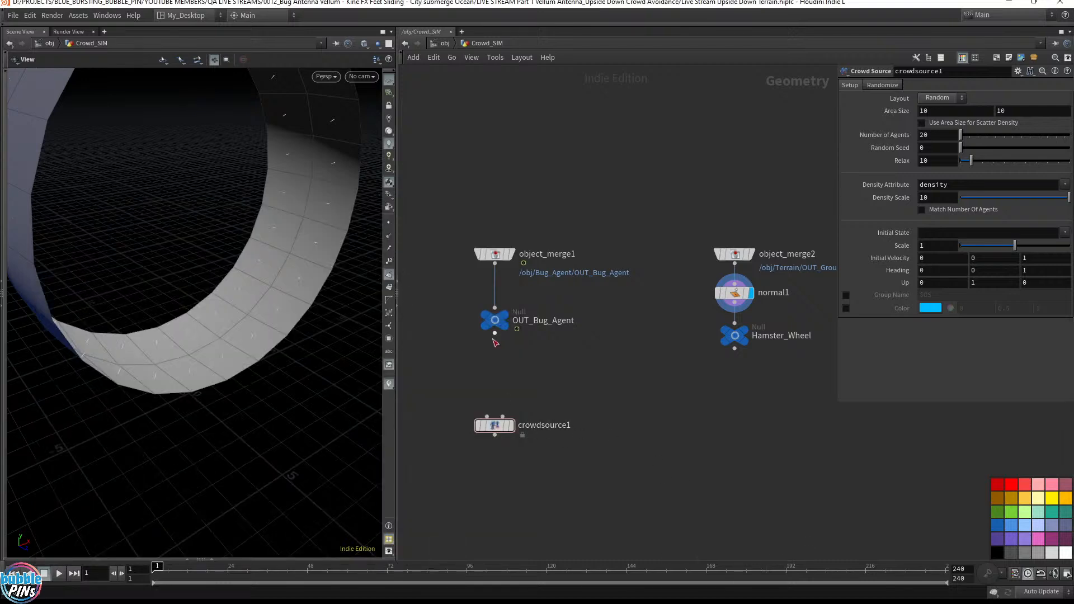
- Connect OUT_Bug_Agent to the first input of crowdsource1 and display crowdsource1
{"action": "left_click_drag", "start_coordinate": [495, 333], "coordinate": [487, 417]}
{"action": "left_click", "coordinate": [509, 425]}
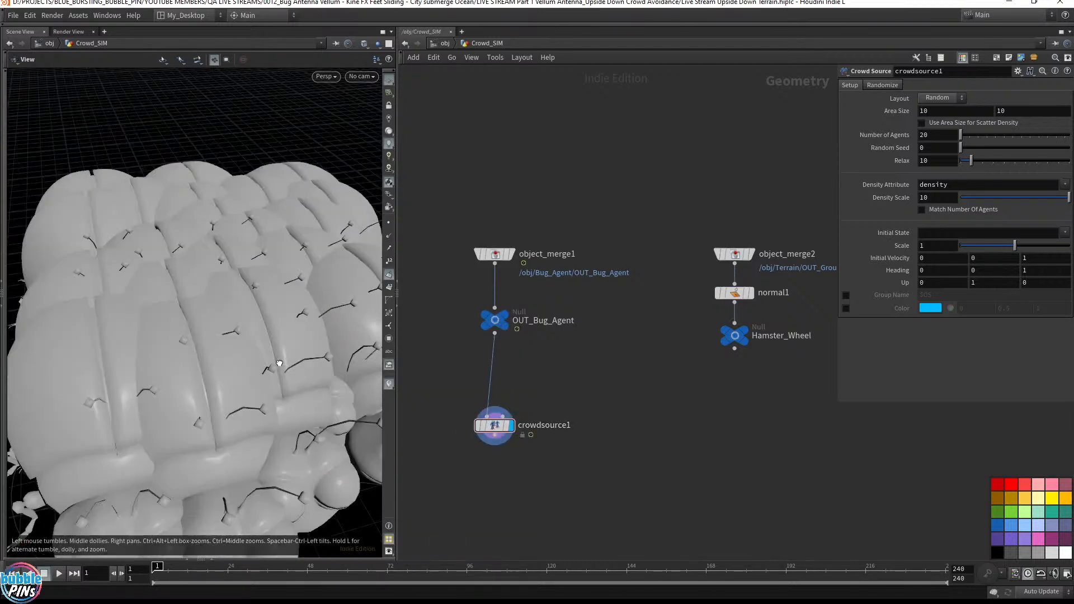
{"action": "scroll", "coordinate": [235, 363], "scroll_direction": "down", "scroll_amount": 5}
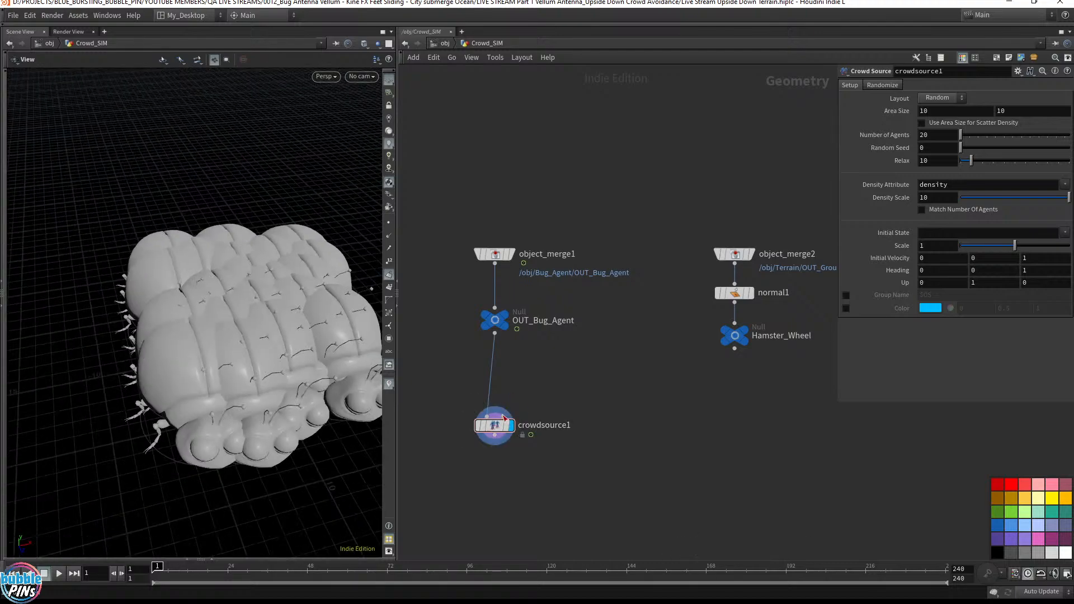
- Connect Hamster_Wheel to the second input of crowdsource1 and template Hamster_Wheel
{"action": "left_click_drag", "start_coordinate": [503, 417], "coordinate": [734, 349]}
{"action": "left_click_drag", "start_coordinate": [188, 324], "coordinate": [174, 251]}
{"action": "left_click", "coordinate": [744, 341]}
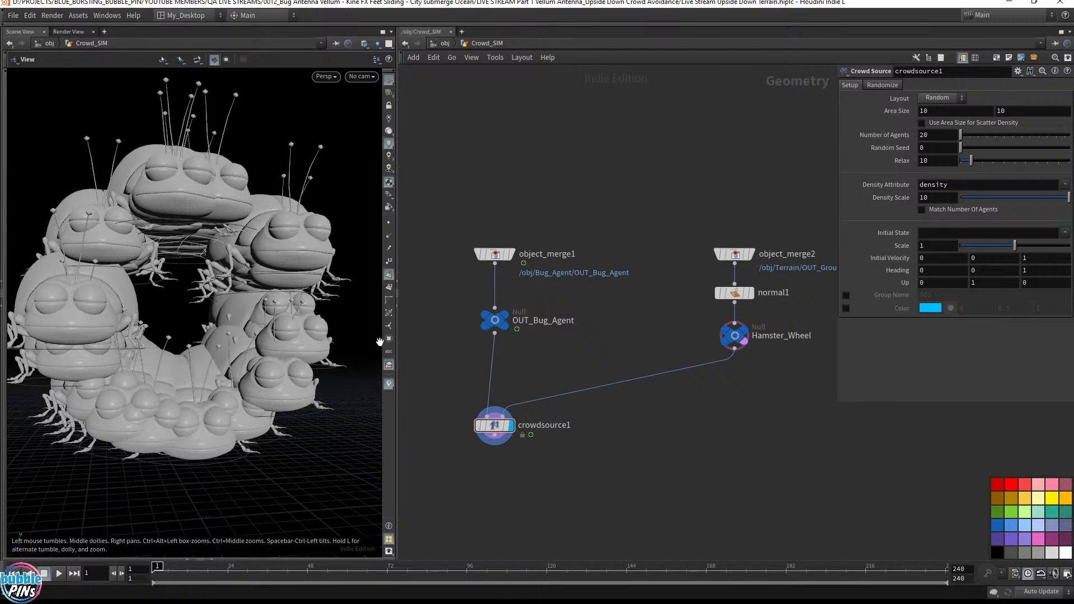
- Try an agent Scale of 0.3 on crowdsource1, then reduce the Scale to 0.1
{"action": "left_click", "coordinate": [492, 426]}
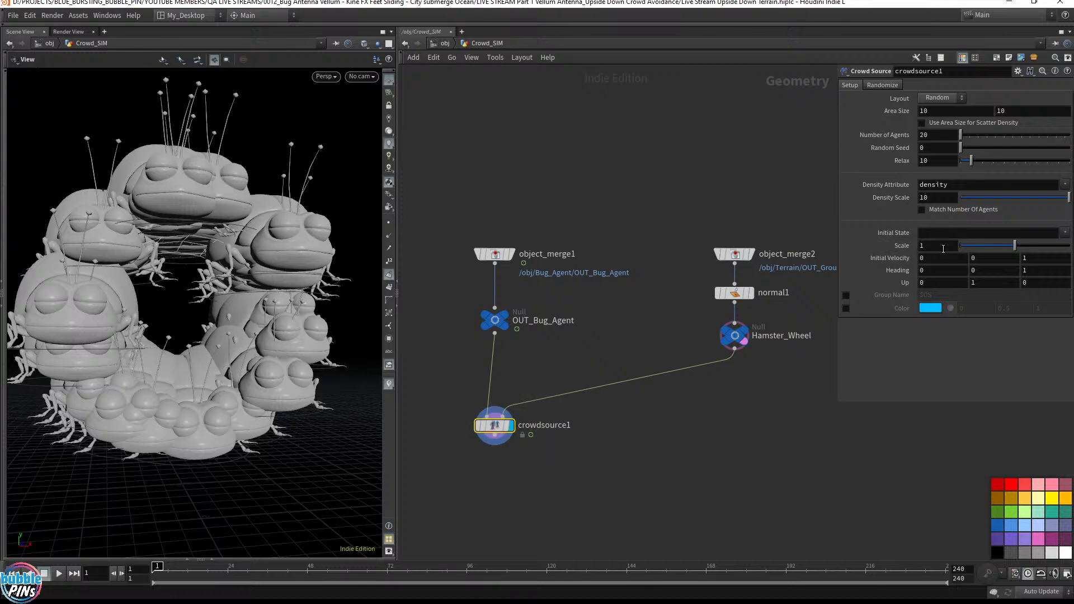
{"action": "double_click", "coordinate": [944, 246]}
{"action": "type", "text": "0.3"}
{"action": "key", "text": "Return"}
{"action": "left_click", "coordinate": [932, 245]}
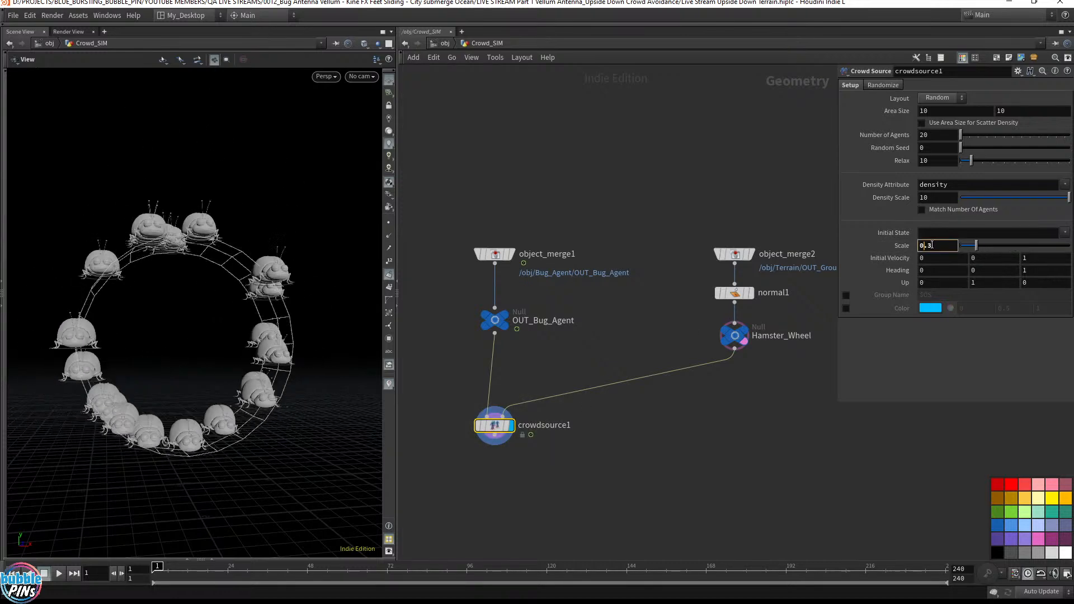
{"action": "key", "text": "BackSpace"}
{"action": "type", "text": "1"}
{"action": "key", "text": "Return"}
{"action": "left_click_drag", "start_coordinate": [326, 422], "coordinate": [127, 300]}
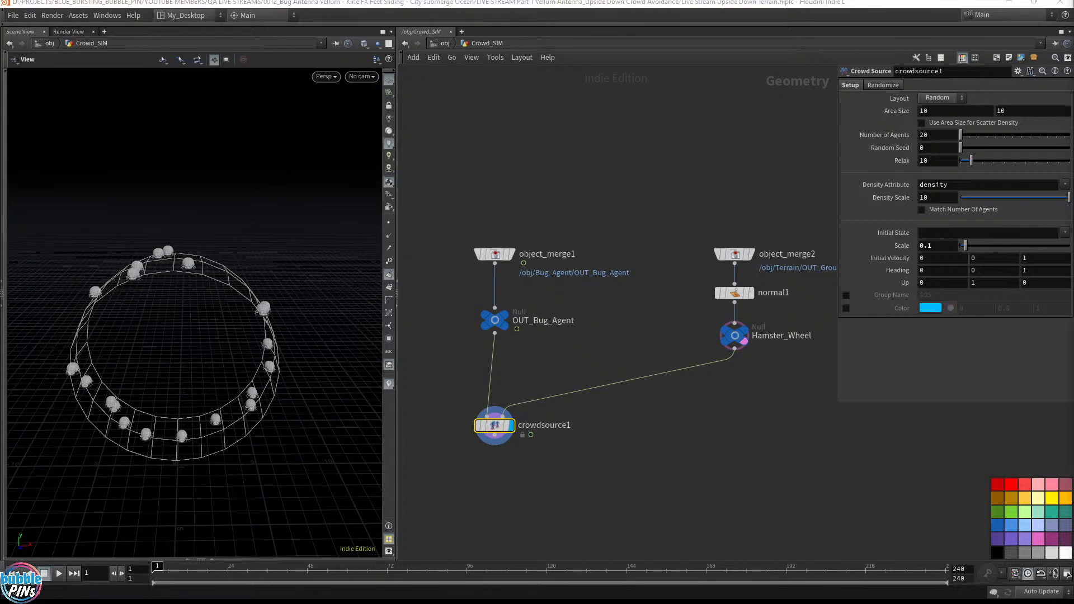
- Paste the OUT_Crowd_Source null below crowdsource1 and connect it to crowdsource1's output
{"action": "middle_click_drag", "start_coordinate": [658, 442], "coordinate": [666, 345]}
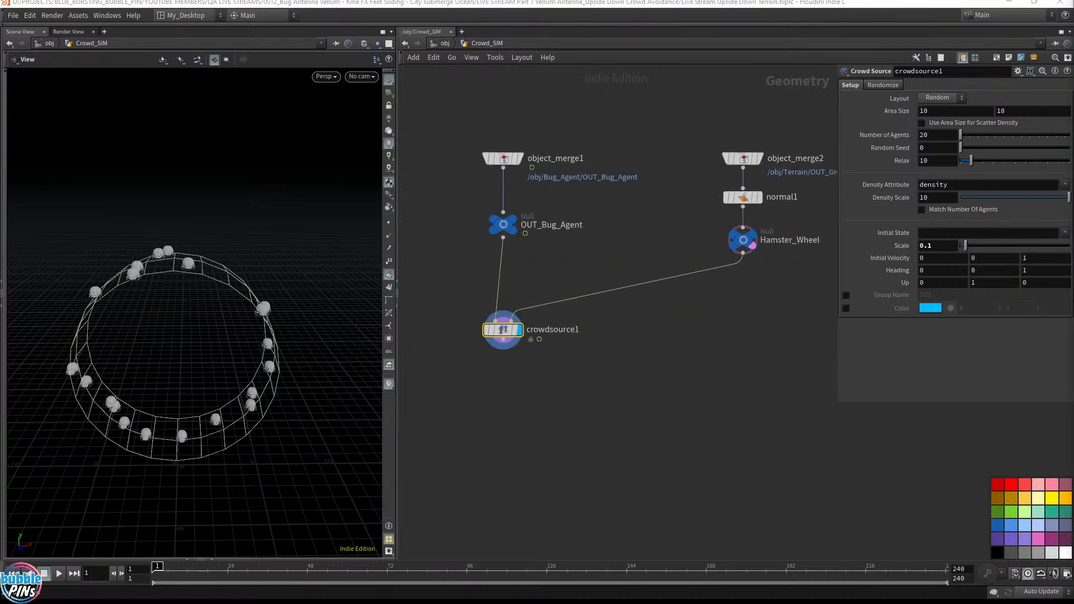
{"action": "key", "text": "ctrl+v"}
{"action": "left_click_drag", "start_coordinate": [584, 425], "coordinate": [509, 400]}
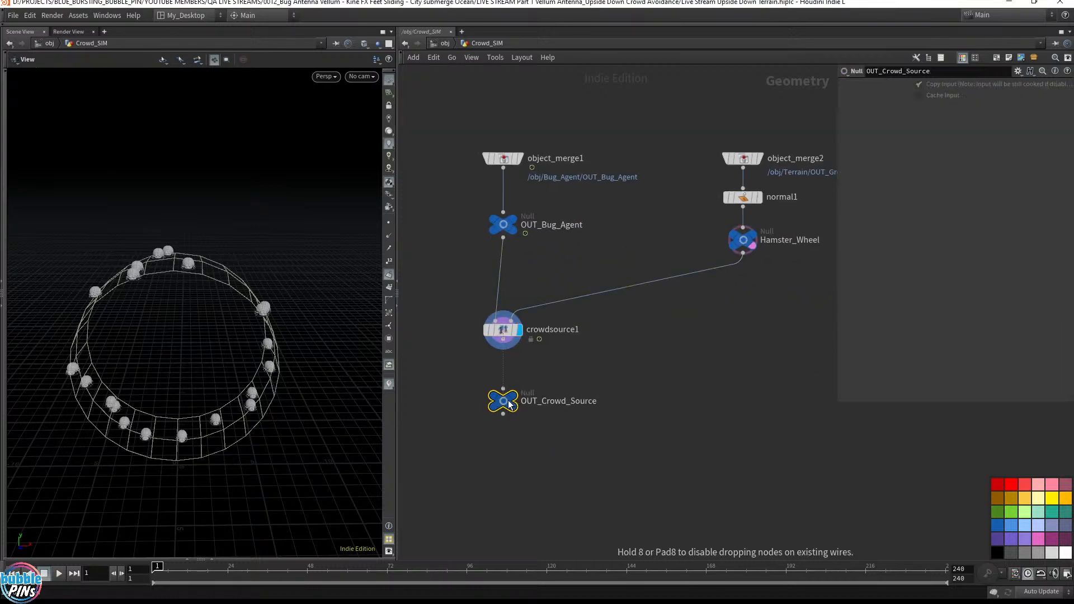
{"action": "left_click_drag", "start_coordinate": [507, 347], "coordinate": [503, 387]}
- Add a DOP Network node below OUT_Crowd_Source
{"action": "middle_click_drag", "start_coordinate": [663, 482], "coordinate": [638, 389]}
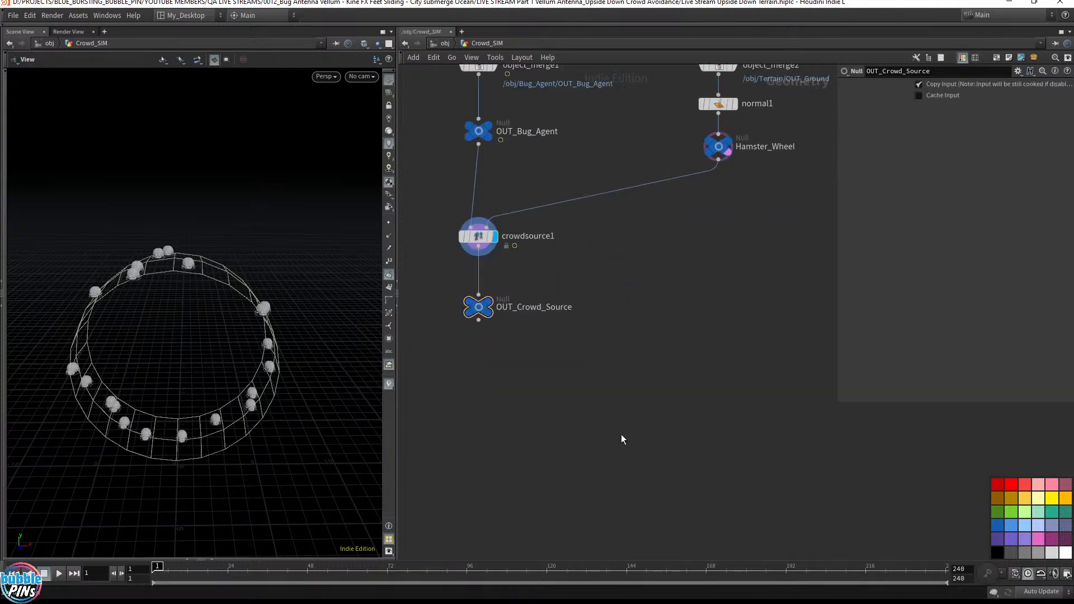
{"action": "key", "text": "Tab"}
{"action": "type", "text": "dop"}
{"action": "key", "text": "Return"}
{"action": "left_click", "coordinate": [498, 387]}
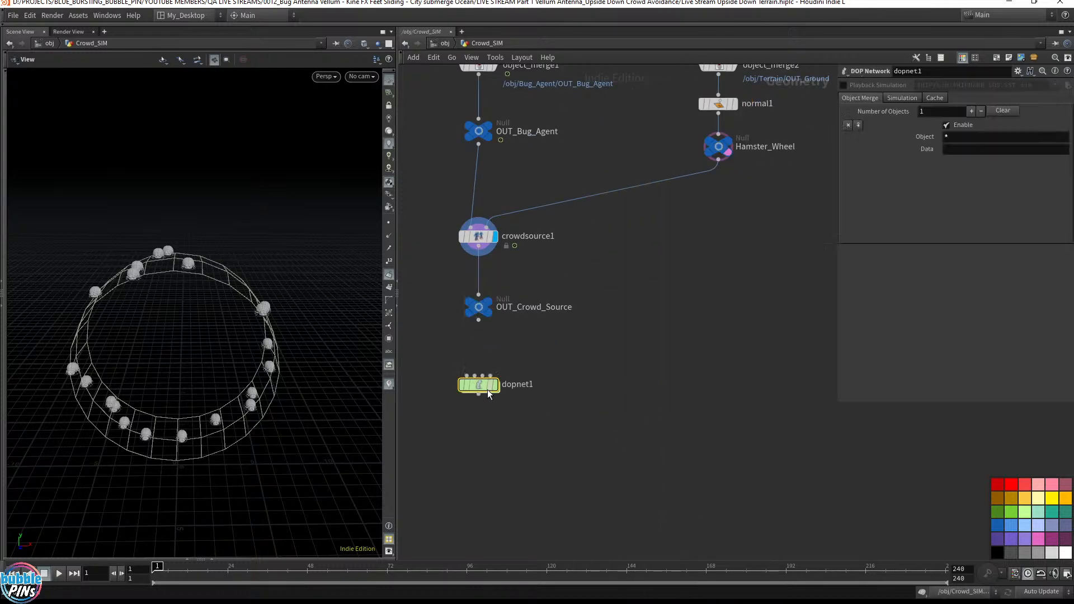
- Add a Crowd Solver inside dopnet1 and connect it to the output node
{"action": "double_click", "coordinate": [497, 386]}
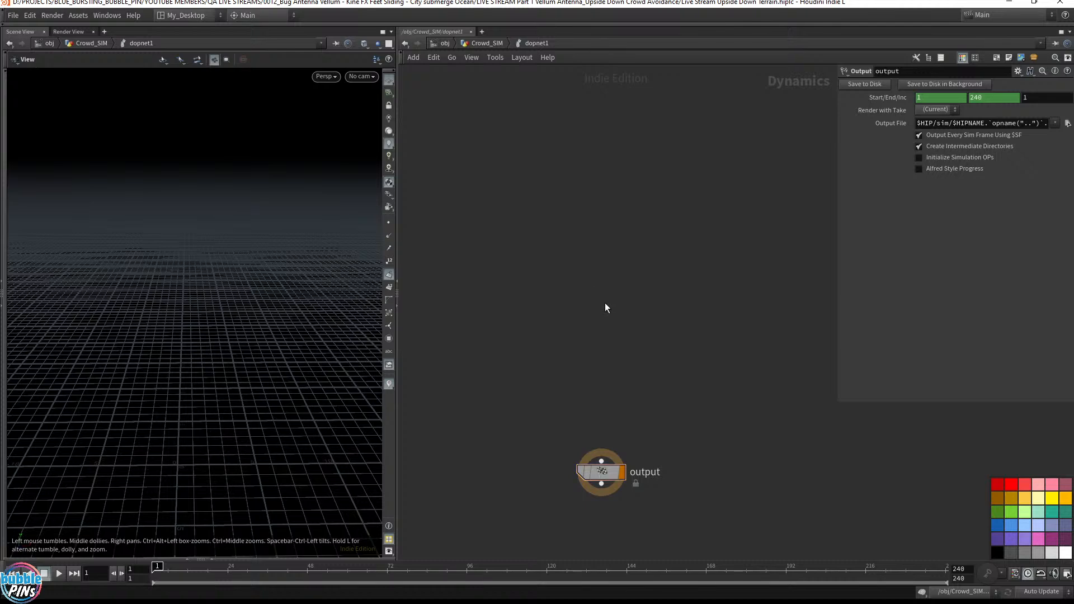
{"action": "key", "text": "Tab"}
{"action": "type", "text": "crowd"}
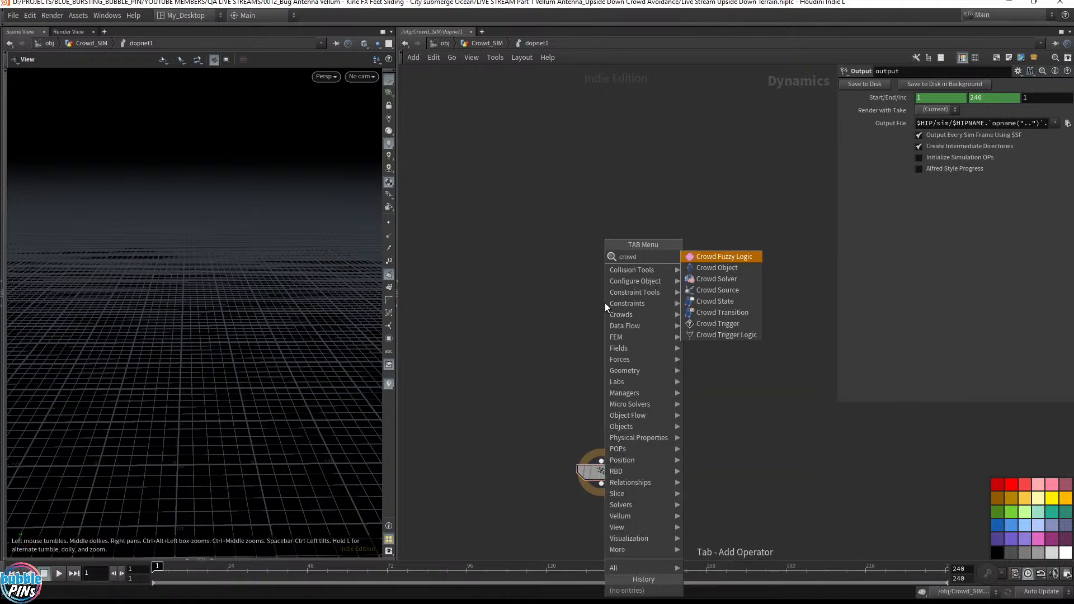
{"action": "key", "text": "Return"}
{"action": "left_click", "coordinate": [604, 307]}
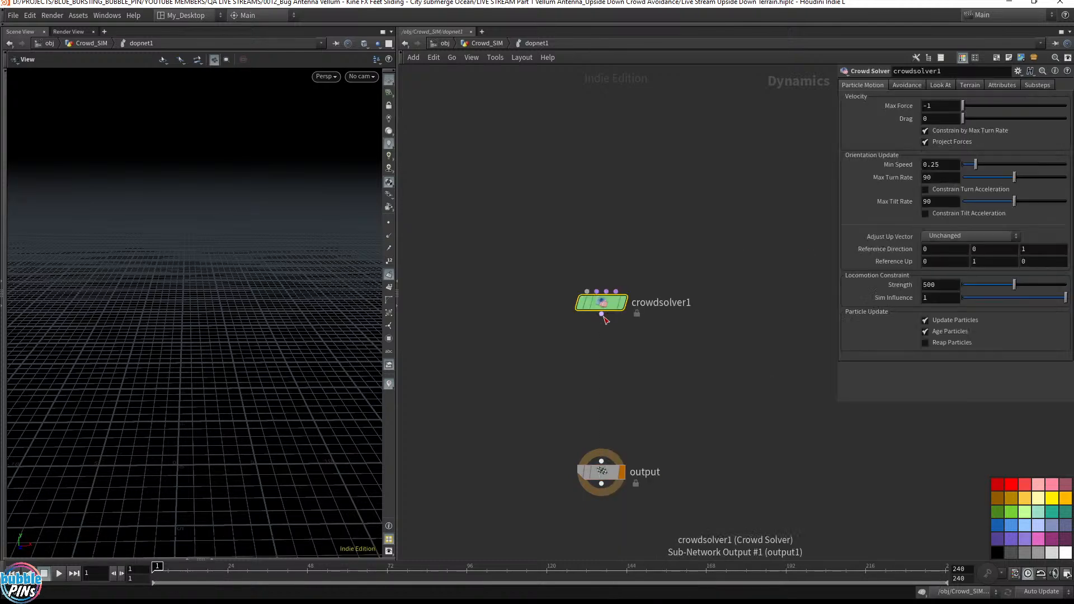
{"action": "left_click_drag", "start_coordinate": [597, 305], "coordinate": [598, 379]}
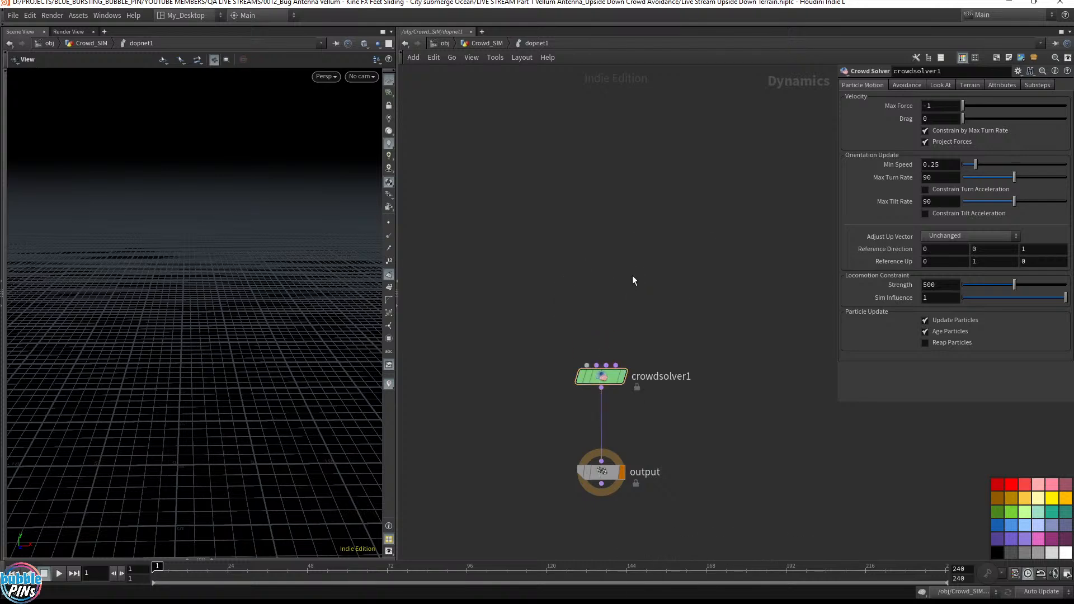
- Add a Crowd Object node above the solver and connect it to crowdsolver1's first input
{"action": "key", "text": "Tab"}
{"action": "type", "text": "crowd ob"}
{"action": "key", "text": "Return"}
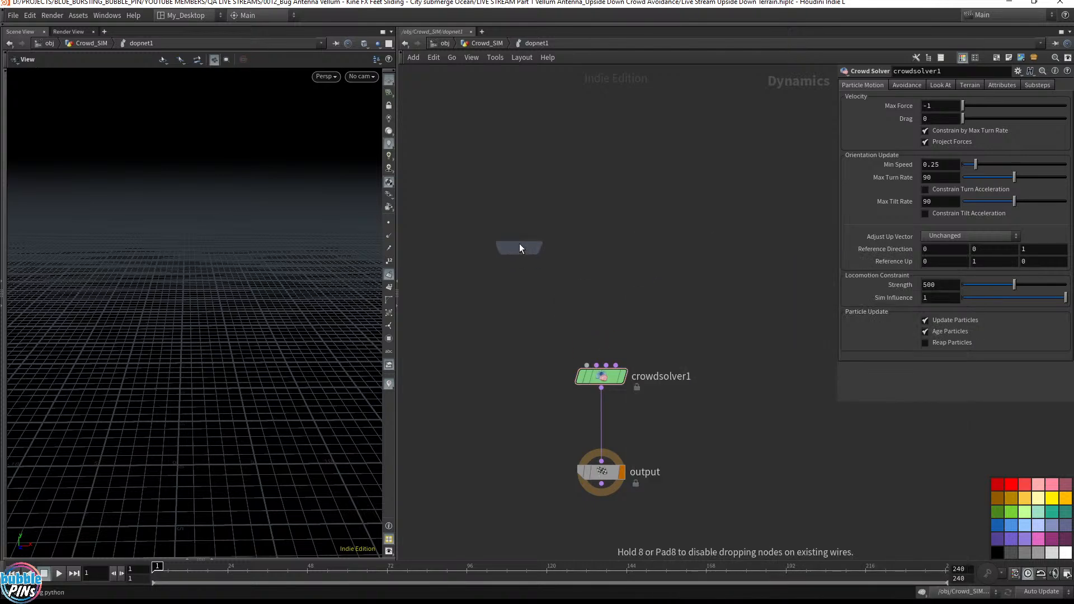
{"action": "left_click", "coordinate": [479, 213]}
{"action": "left_click_drag", "start_coordinate": [478, 225], "coordinate": [475, 306]}
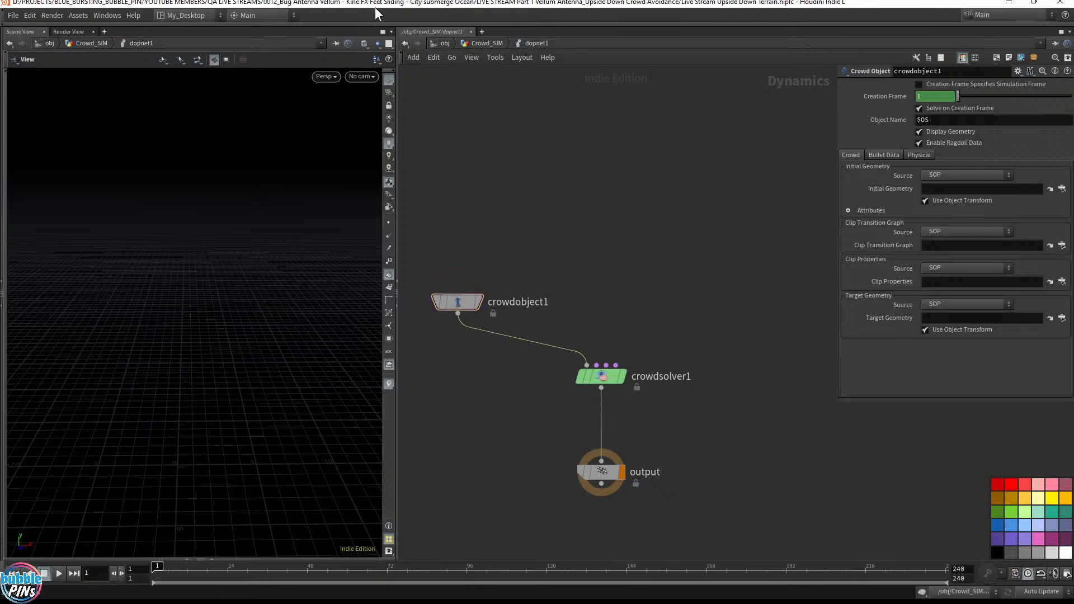
- Set crowdobject1's Initial Geometry to the /obj/Crowd_SIM/OUT_Crowd_Source null
{"action": "left_click", "coordinate": [489, 43]}
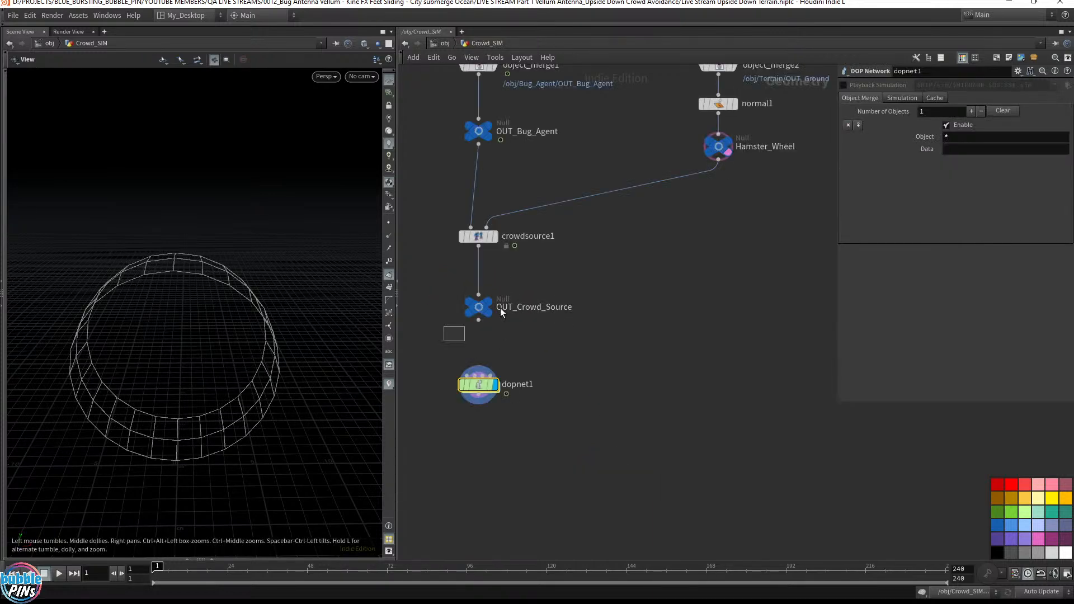
{"action": "left_click", "coordinate": [478, 306]}
{"action": "left_click_drag", "start_coordinate": [532, 323], "coordinate": [439, 279]}
{"action": "double_click", "coordinate": [471, 387]}
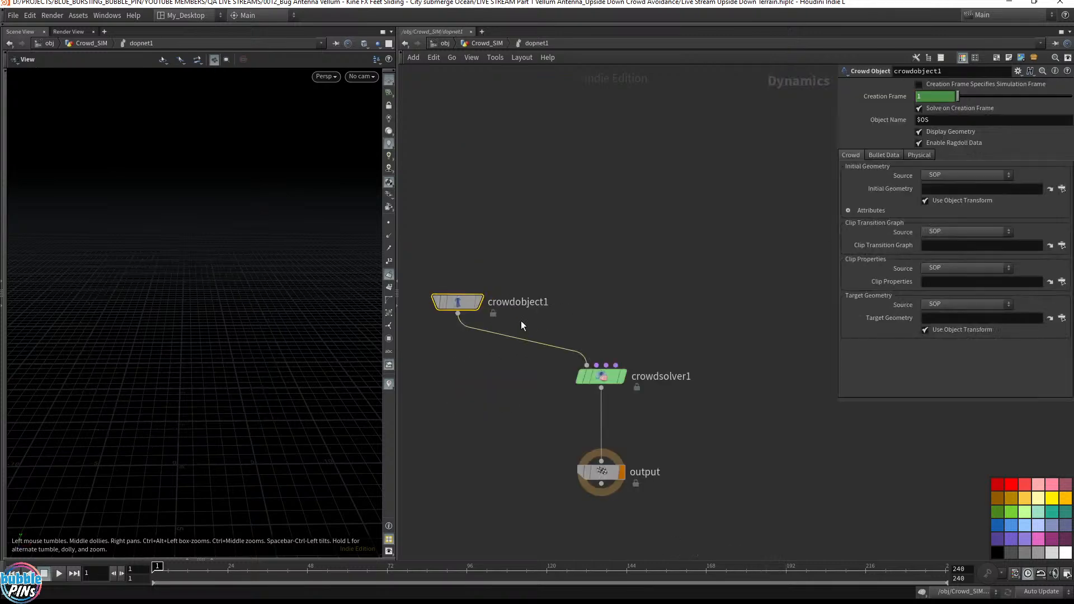
{"action": "left_click", "coordinate": [952, 188]}
{"action": "type", "text": "/obj/Crowd_SIM/OUT_Crowd_Source"}
{"action": "left_click", "coordinate": [636, 279]}
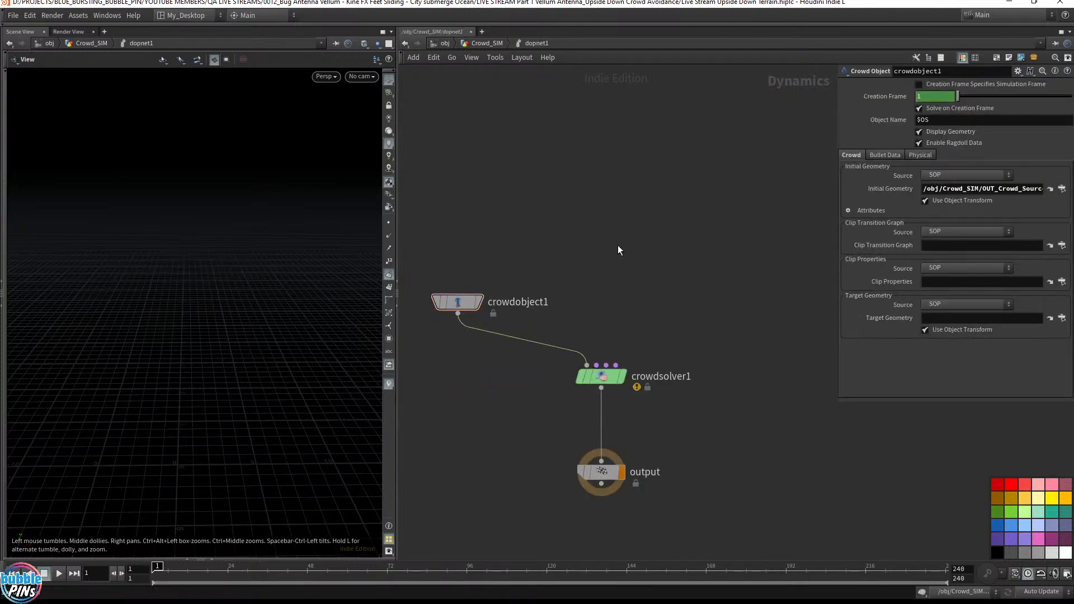
- Read the warning in crowdsolver1's node info, and move crowdobject1 a little closer to the solver
{"action": "left_click", "coordinate": [602, 377]}
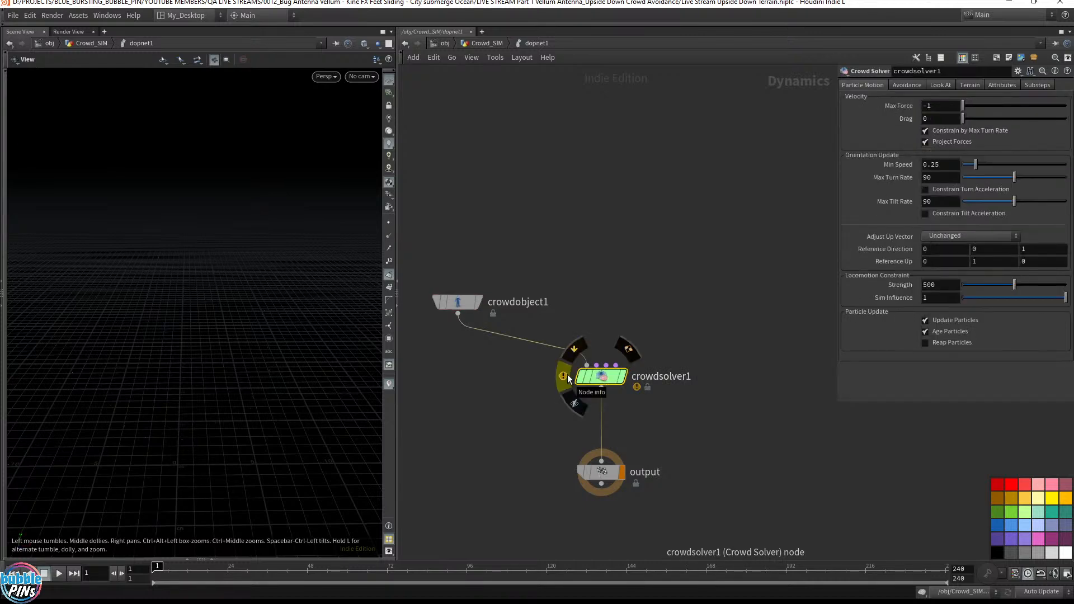
{"action": "left_click", "coordinate": [567, 374]}
{"action": "left_click_drag", "start_coordinate": [1005, 97], "coordinate": [757, 85]}
{"action": "left_click", "coordinate": [909, 90]}
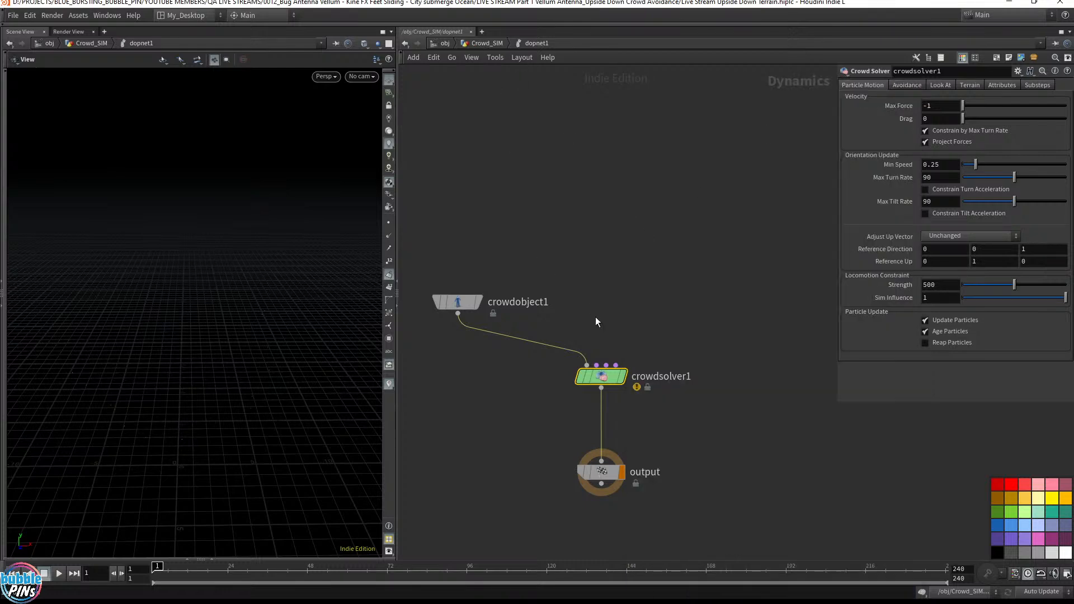
{"action": "left_click_drag", "start_coordinate": [454, 301], "coordinate": [492, 313]}
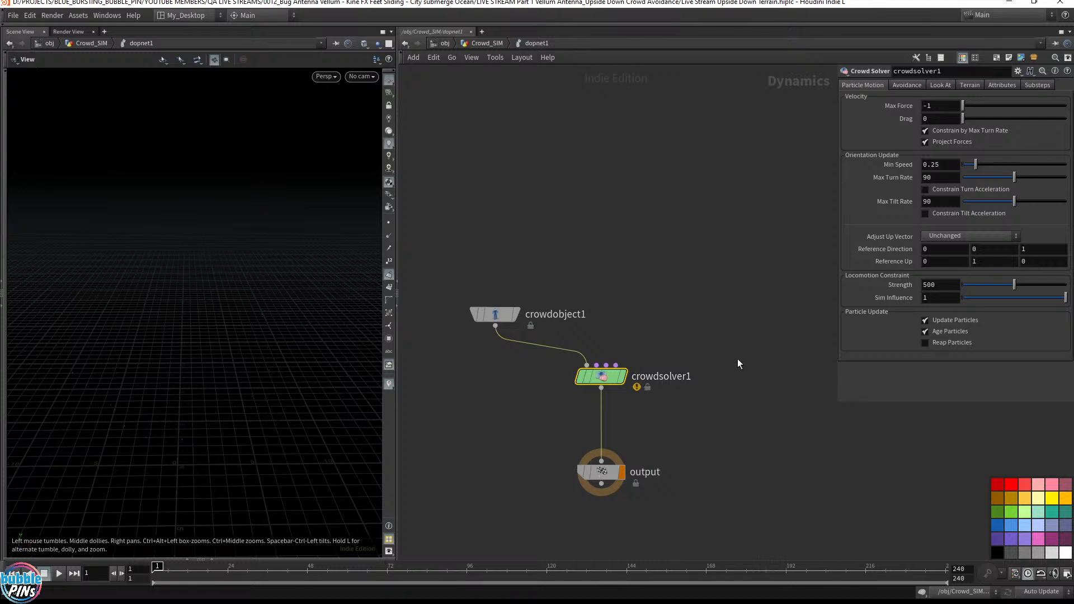
- Back in Crowd_SIM, display OUT_Bug_Agent and then crowdsource1, and play the timeline to check the agents' animation
{"action": "left_click", "coordinate": [487, 43]}
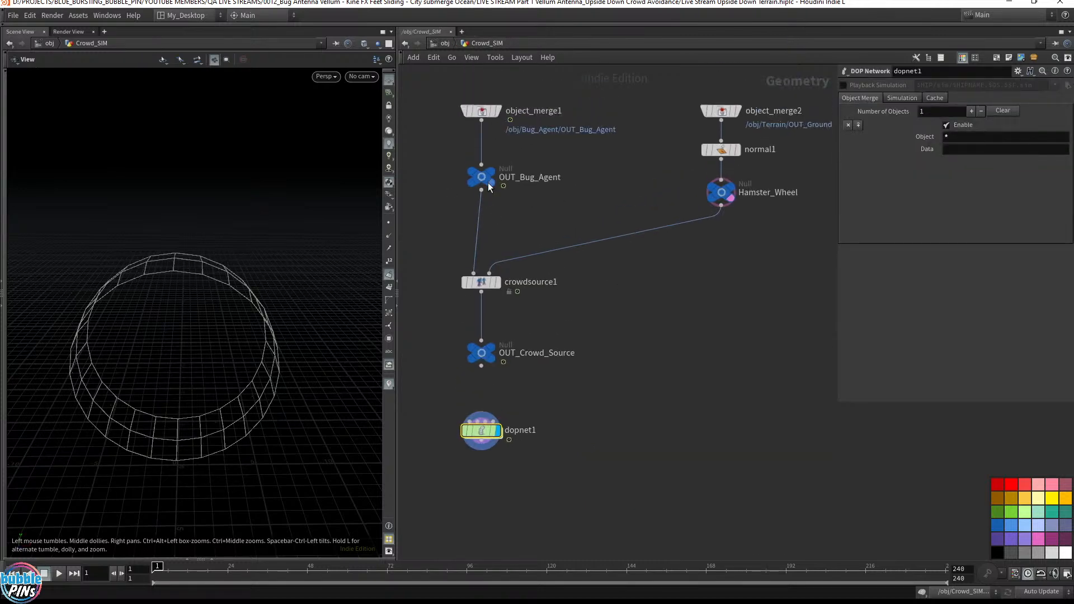
{"action": "left_click", "coordinate": [495, 177]}
{"action": "mouse_move", "coordinate": [244, 376]}
{"action": "left_mouse_down"}
{"action": "mouse_move", "coordinate": [211, 395]}
{"action": "mouse_move", "coordinate": [238, 392]}
{"action": "left_mouse_up"}
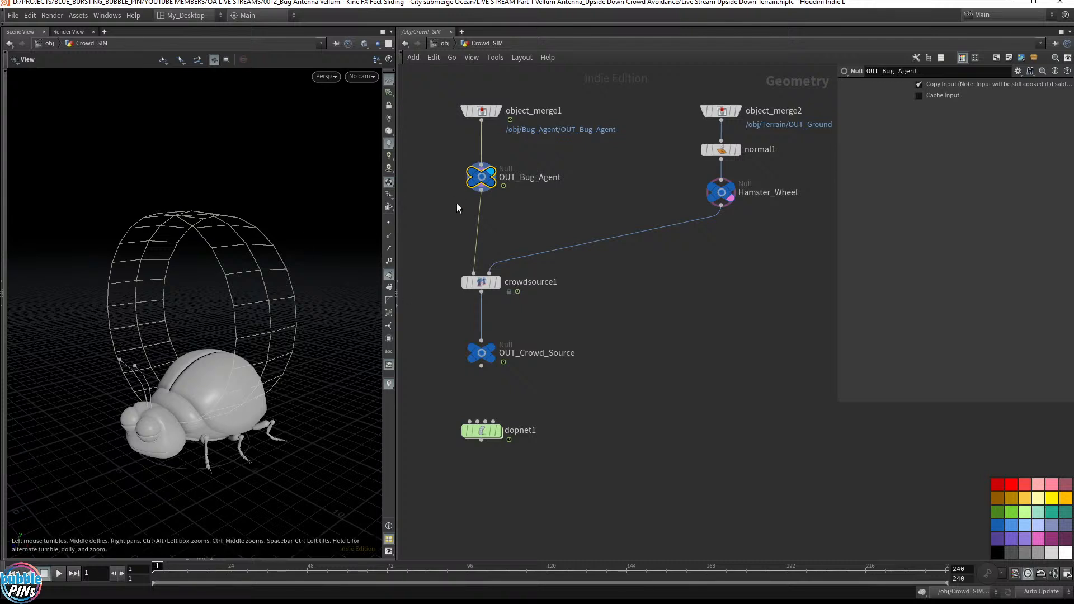
{"action": "left_click", "coordinate": [499, 283]}
{"action": "left_click", "coordinate": [502, 287]}
{"action": "key", "text": "Up"}
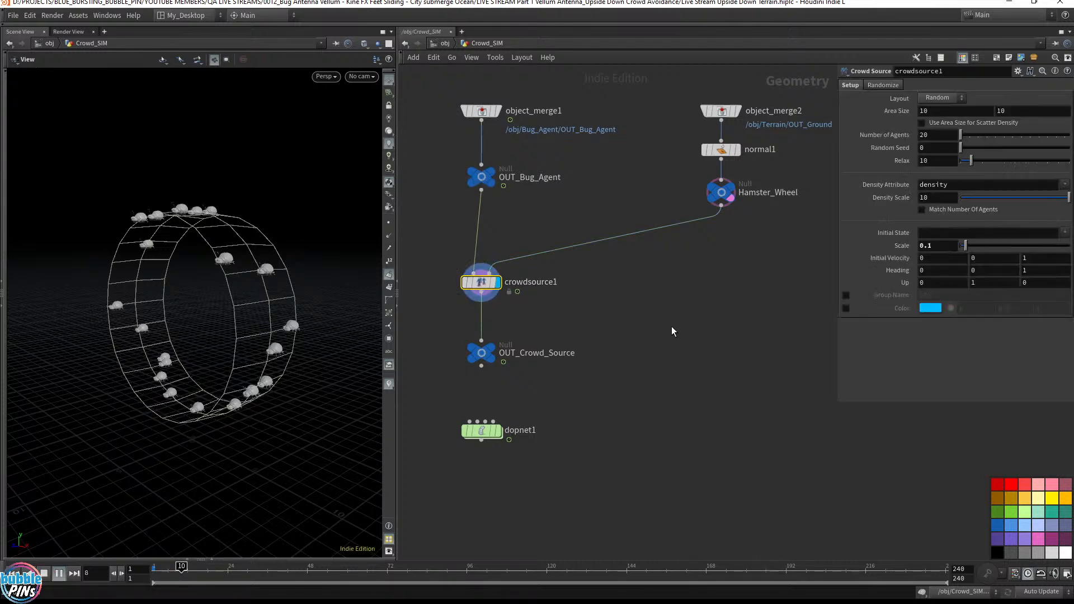
{"action": "key", "text": "ctrl+Up"}
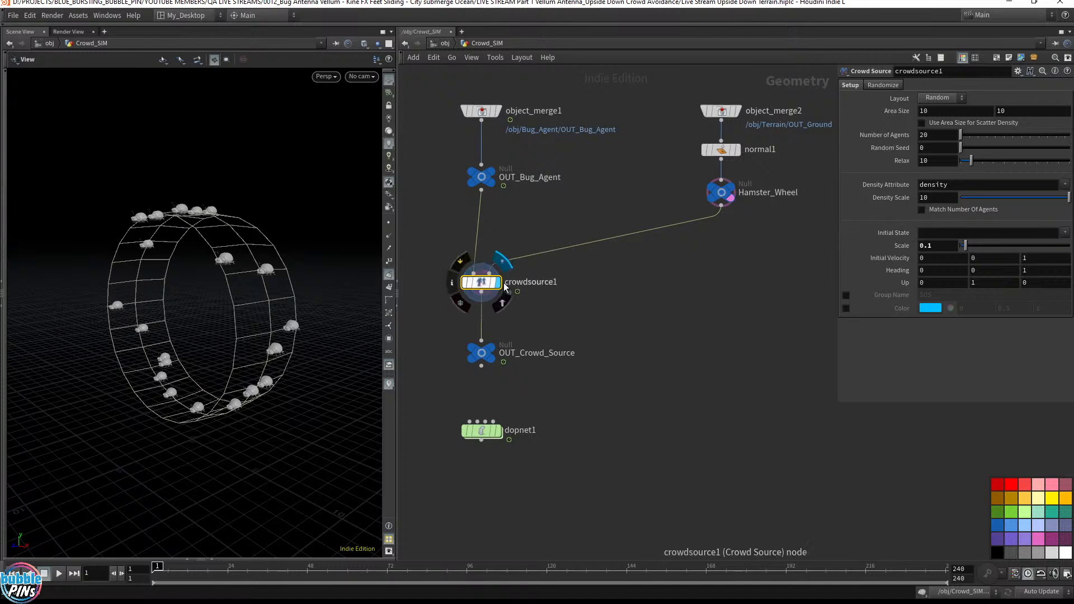
- Set crowdsource1's Initial State to bug_walk and play the timeline to check the agents
{"action": "left_click", "coordinate": [1064, 233]}
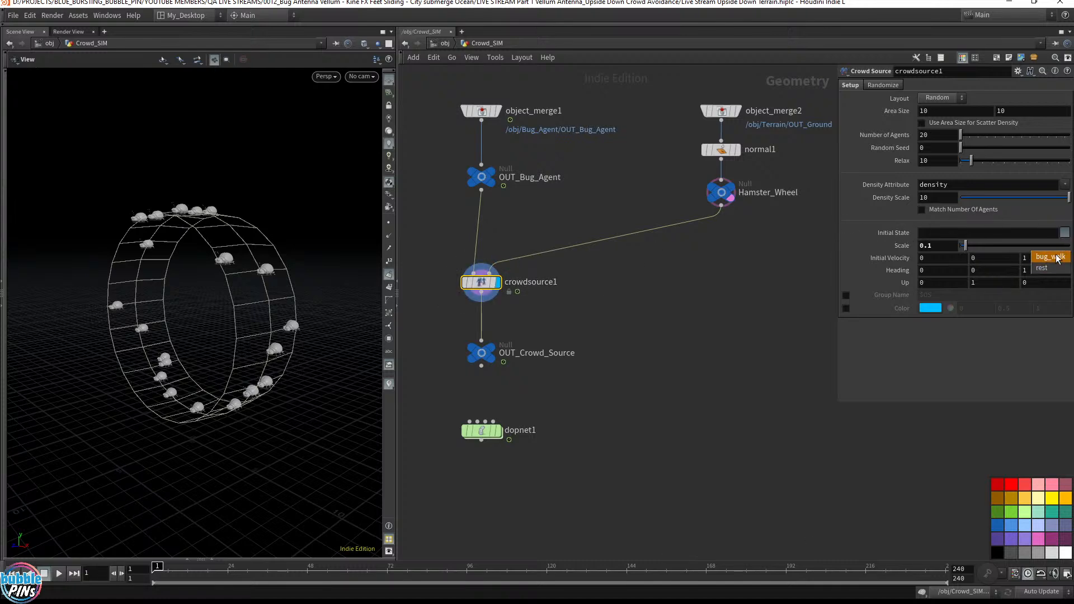
{"action": "left_click", "coordinate": [1051, 257]}
{"action": "key", "text": "Up"}
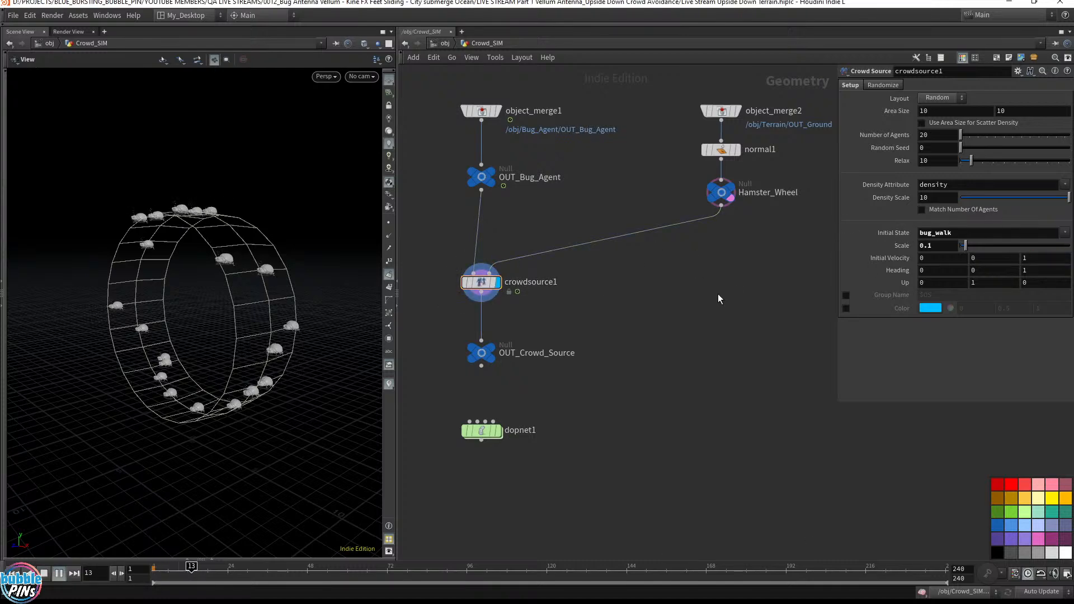
{"action": "key", "text": "ctrl+Up"}
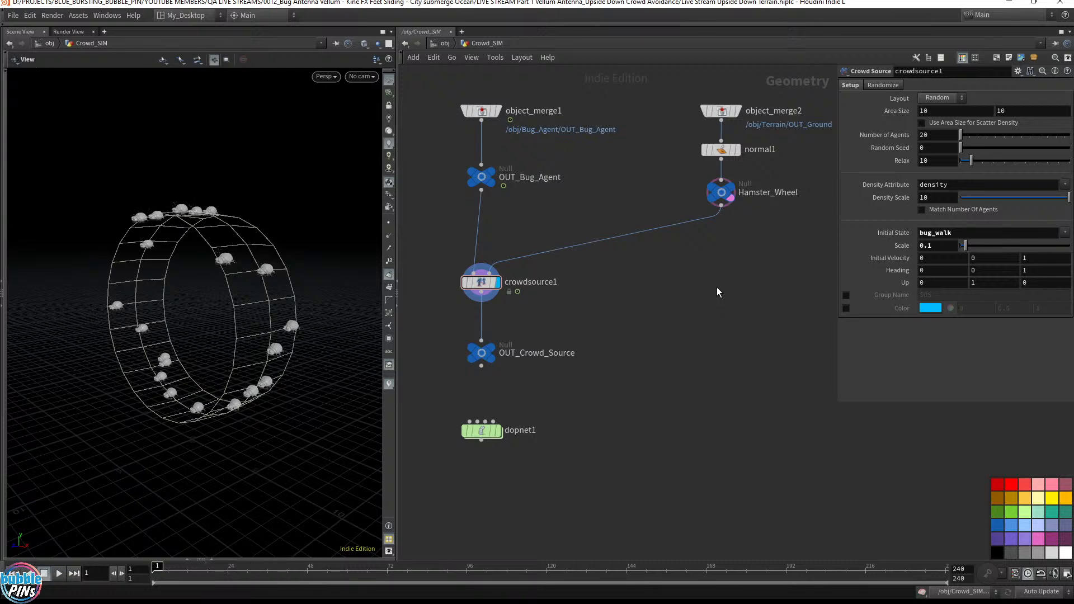
- Open the geometry spreadsheet for crowdsource1 and filter its attributes by "state"
{"action": "left_click", "coordinate": [210, 559]}
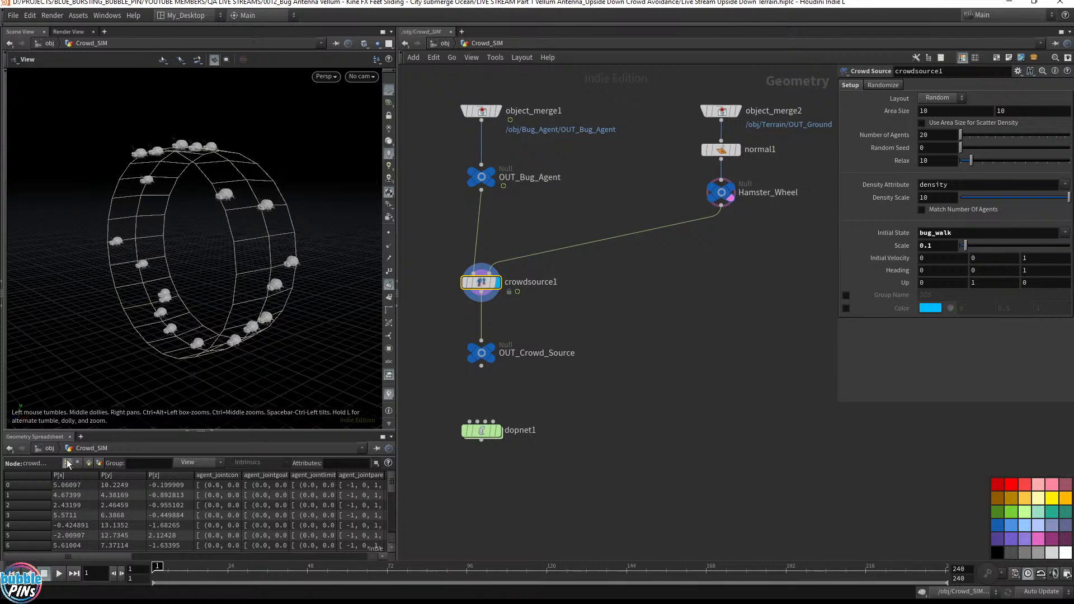
{"action": "left_click", "coordinate": [345, 464]}
{"action": "type", "text": "static"}
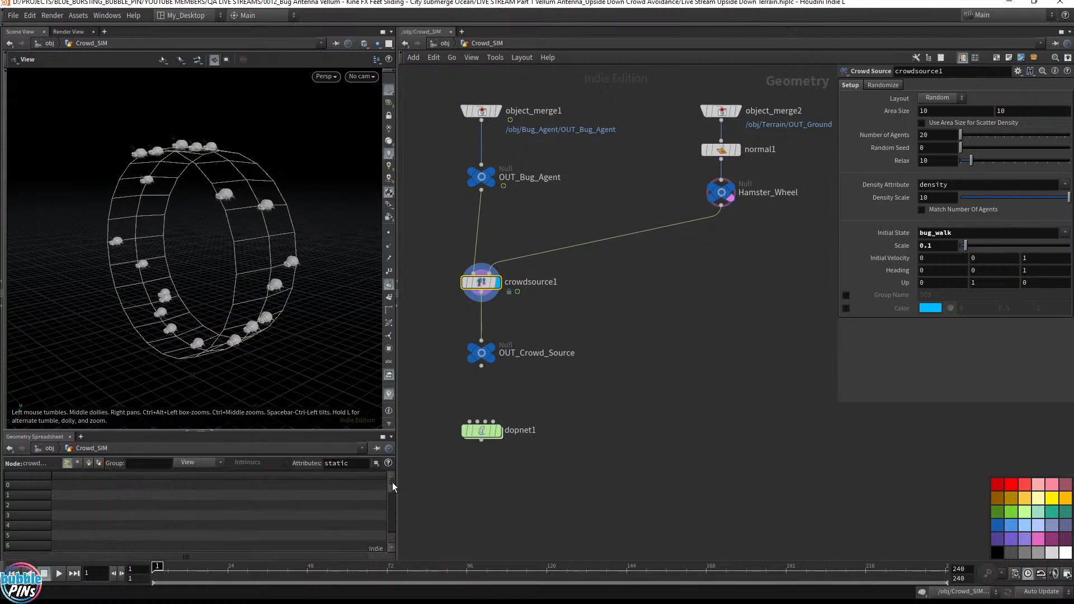
{"action": "left_click", "coordinate": [367, 468]}
{"action": "key", "text": "BackSpace"}
{"action": "key", "text": "BackSpace"}
{"action": "type", "text": "e"}
{"action": "key", "text": "Return"}
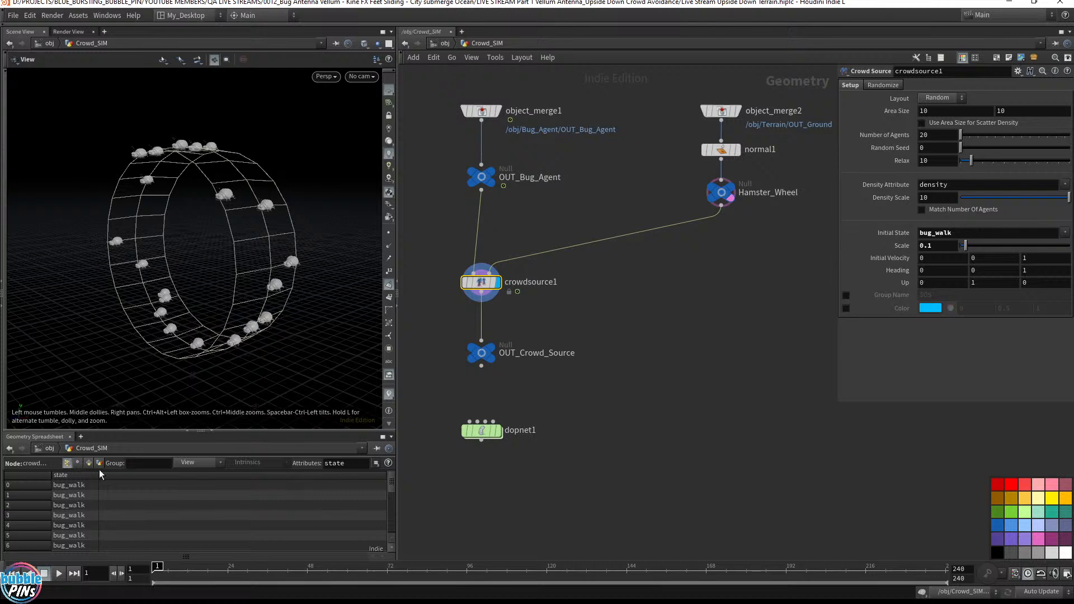
- Try rest as crowdsource1's Initial State, then return it to bug_walk
{"action": "left_click", "coordinate": [1063, 234]}
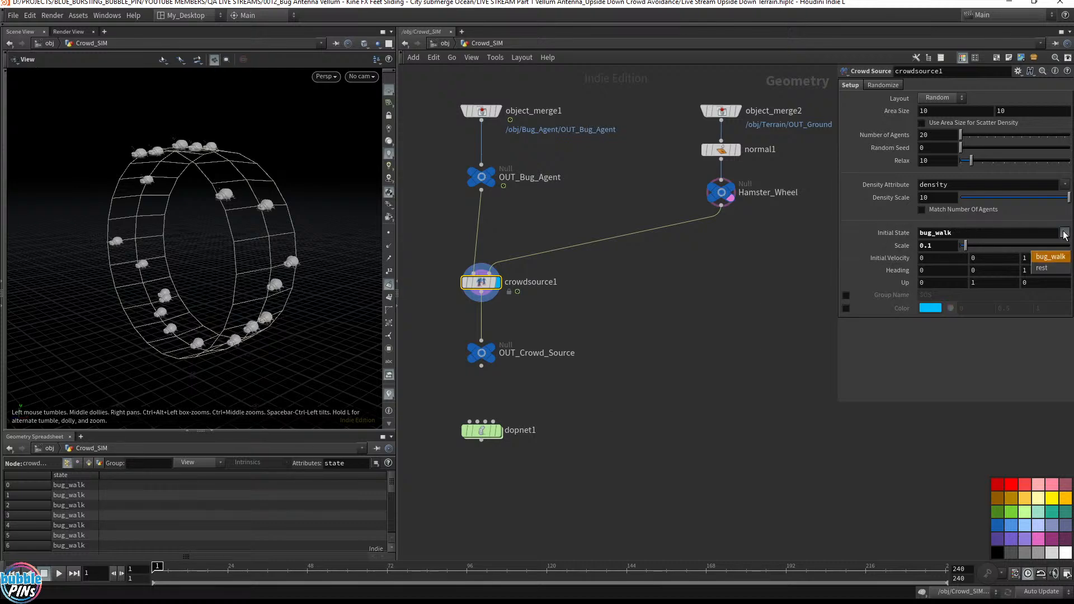
{"action": "left_click", "coordinate": [1044, 265]}
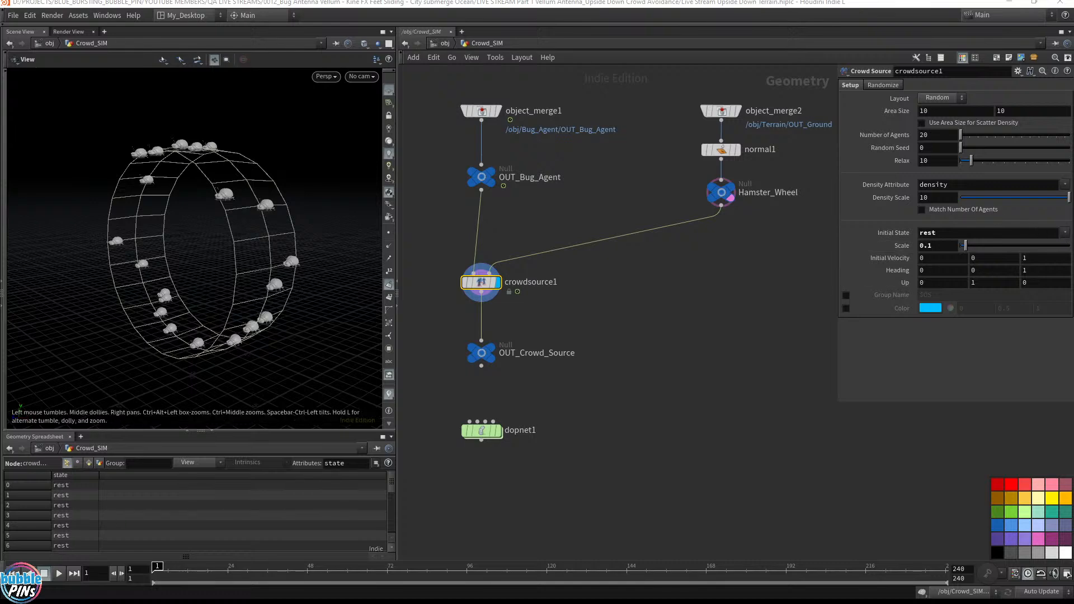
{"action": "left_click", "coordinate": [1064, 234]}
{"action": "left_click", "coordinate": [1044, 255]}
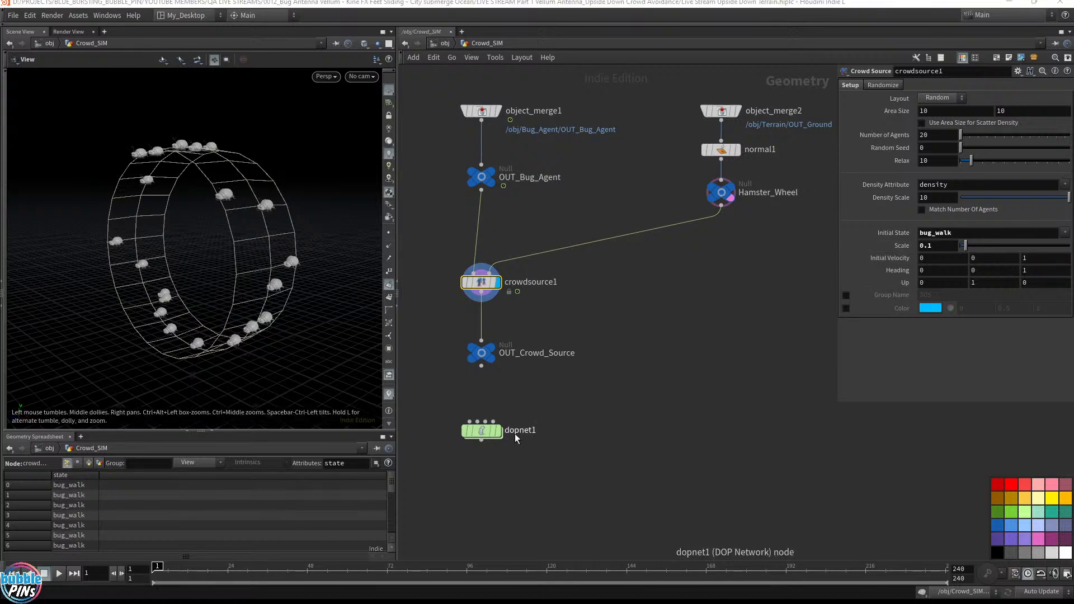
- Display dopnet1, go inside it, and play the simulation before returning to the first frame
{"action": "left_click", "coordinate": [498, 431]}
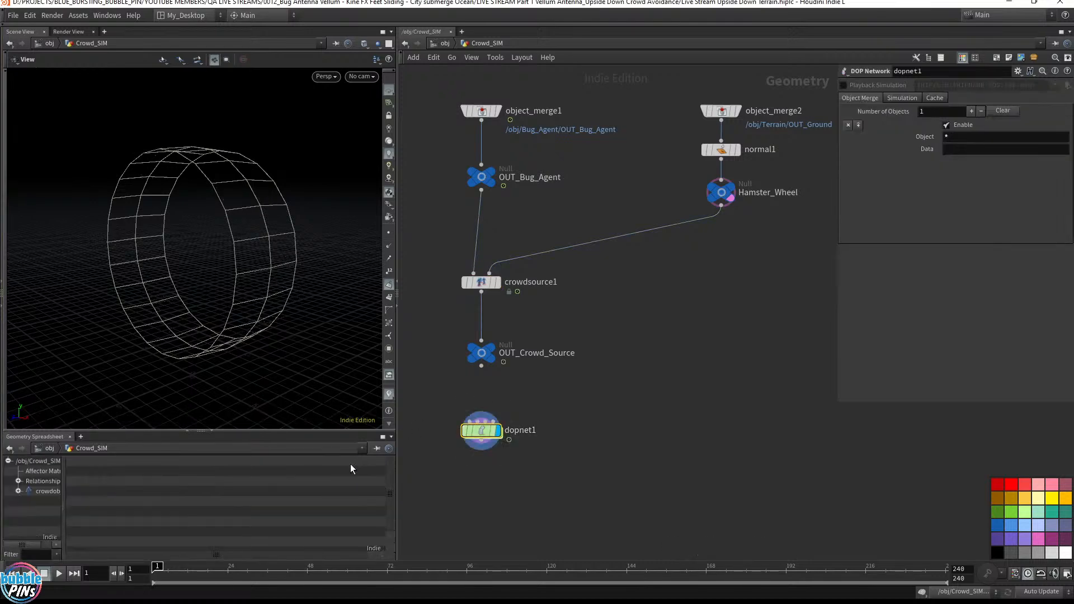
{"action": "double_click", "coordinate": [475, 431]}
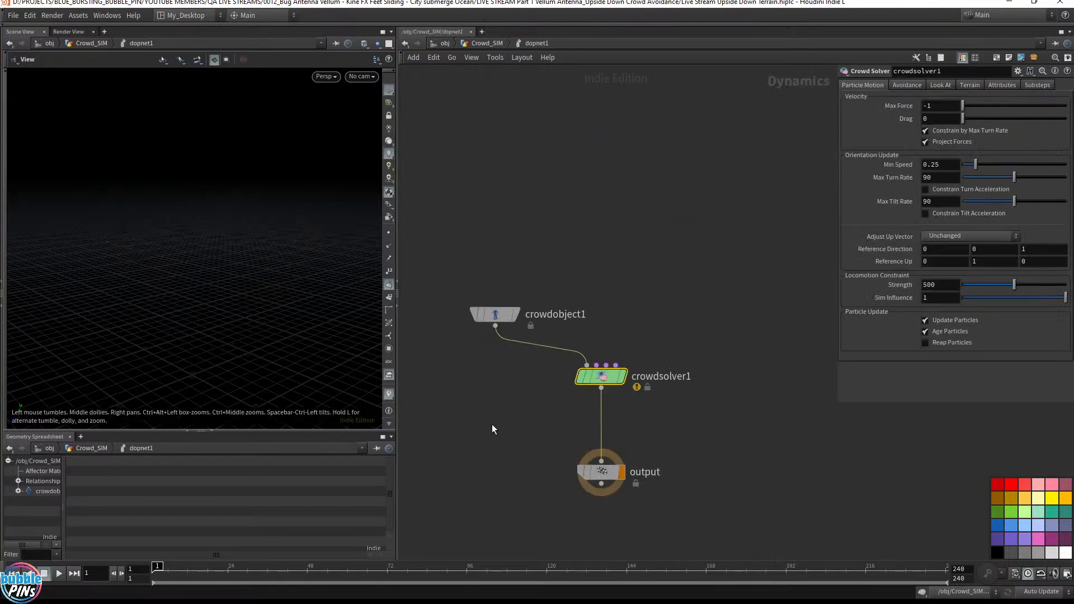
{"action": "key", "text": "Up"}
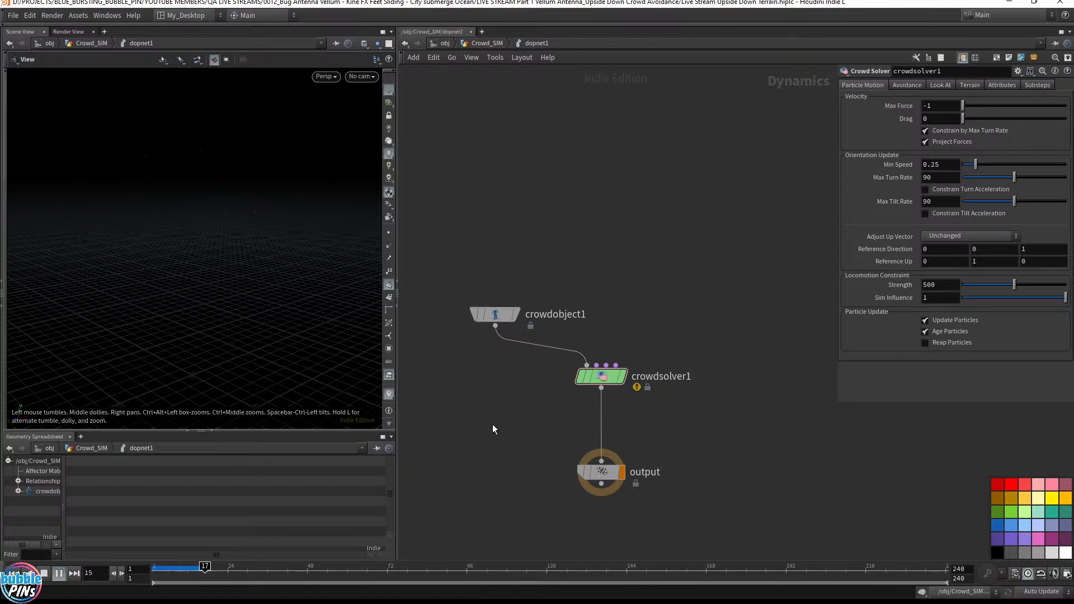
{"action": "key", "text": "ctrl+Up"}
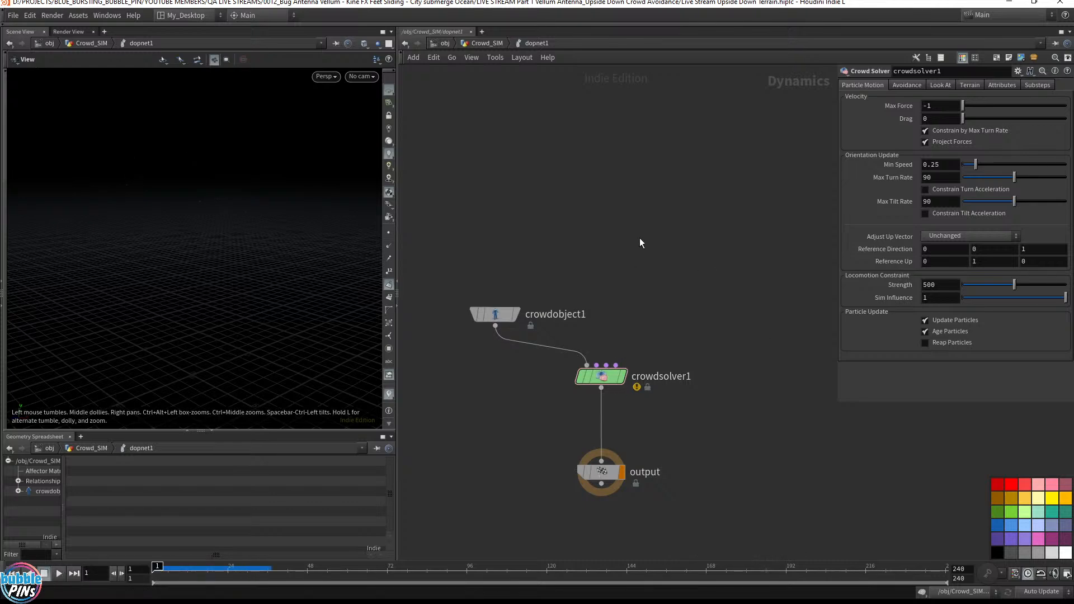
- Add a Crowd State node above the solver, connect it to crowdsolver1's States input, and show its parameters
{"action": "key", "text": "Tab"}
{"action": "type", "text": "crowd"}
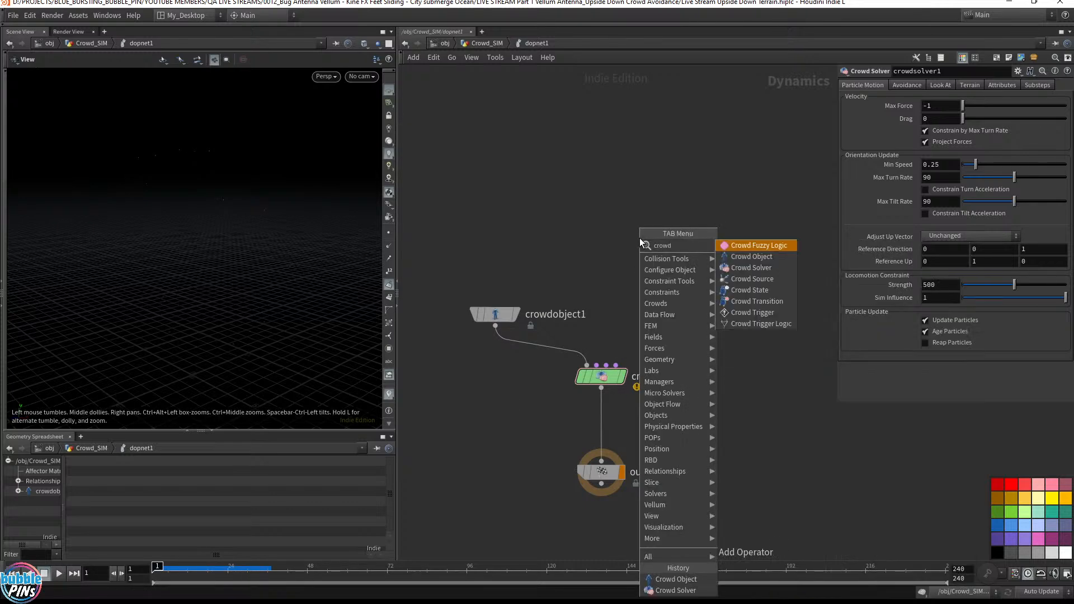
{"action": "key", "text": "Return"}
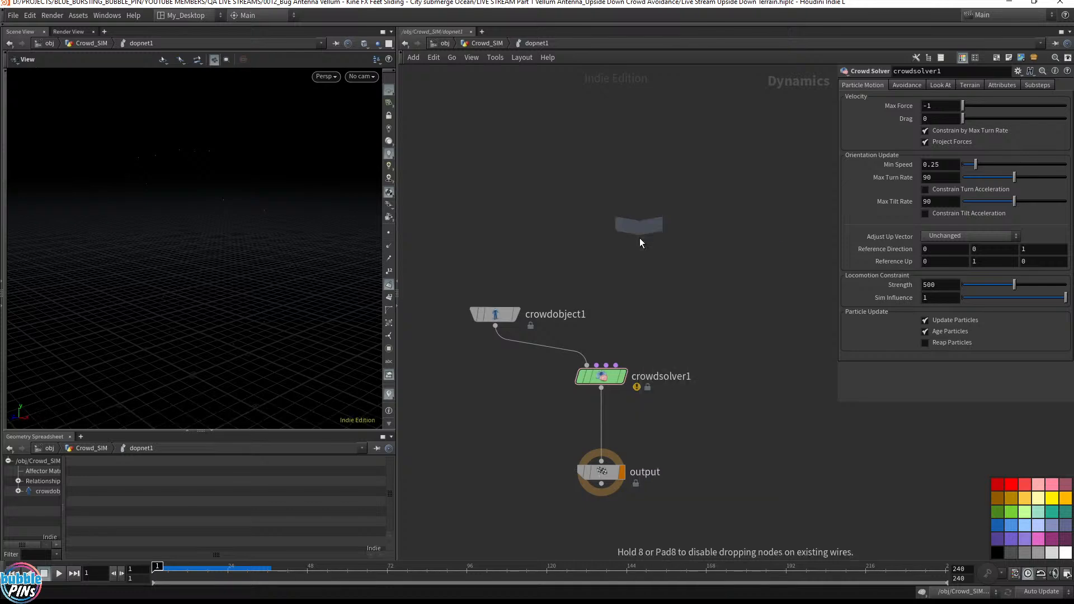
{"action": "left_click", "coordinate": [606, 230]}
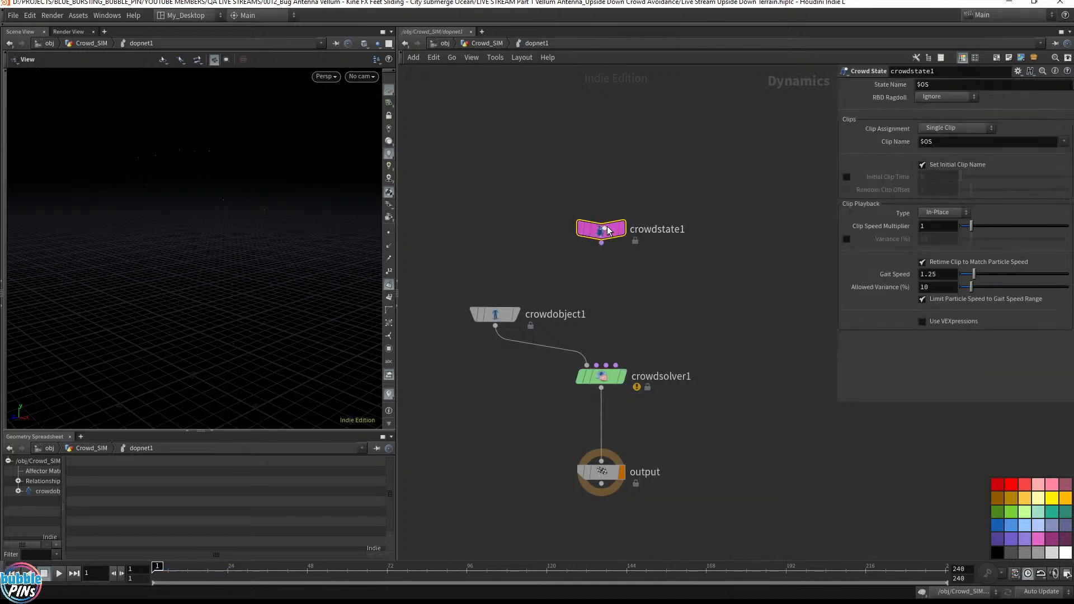
{"action": "left_click", "coordinate": [602, 233]}
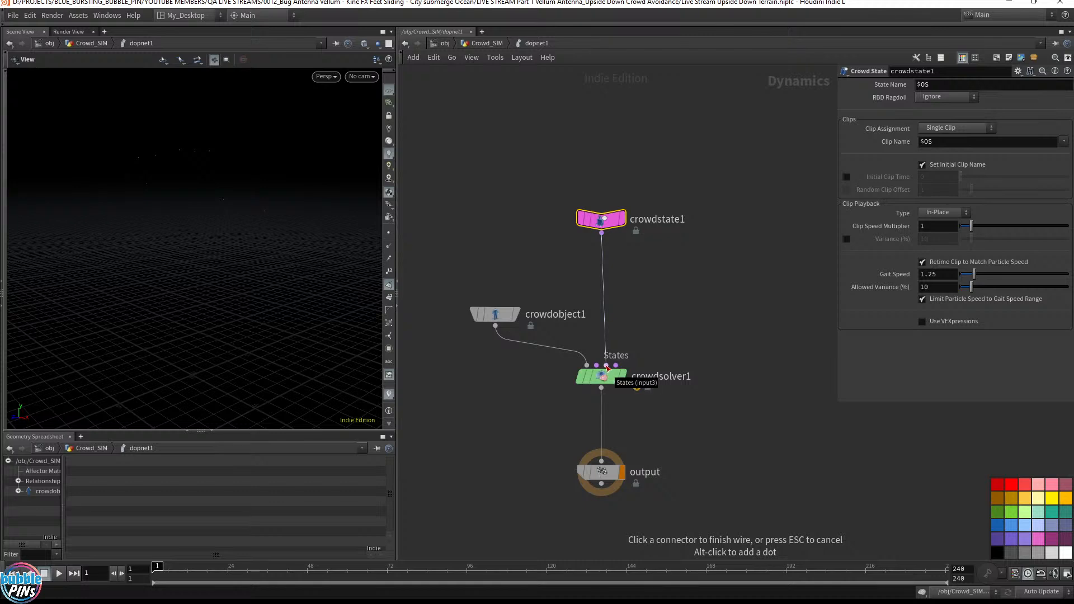
{"action": "left_click", "coordinate": [607, 366]}
{"action": "left_click_drag", "start_coordinate": [669, 354], "coordinate": [539, 402]}
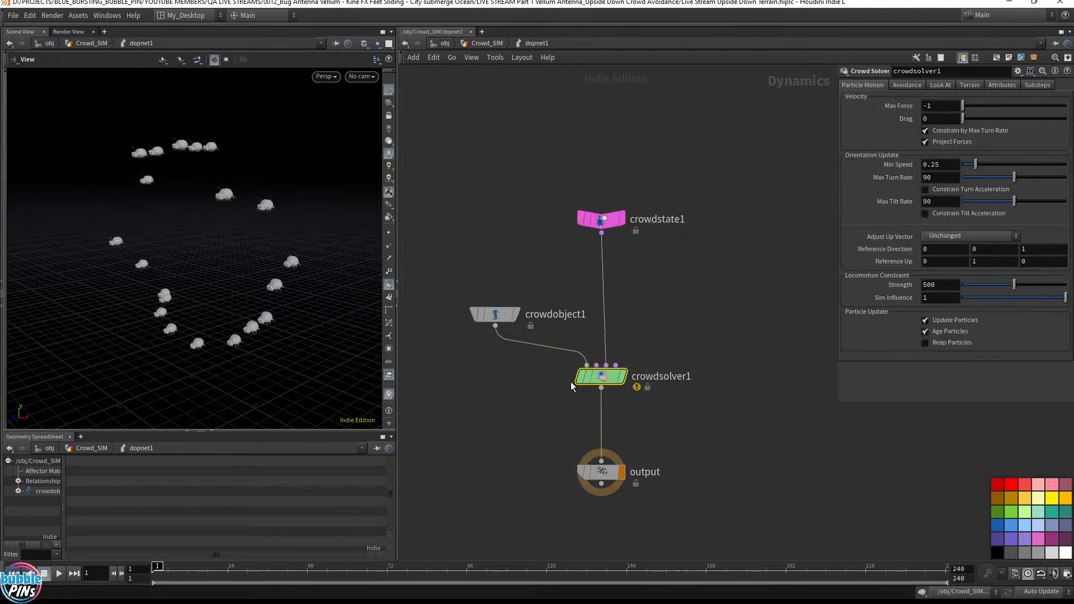
{"action": "left_click_drag", "start_coordinate": [691, 269], "coordinate": [549, 173]}
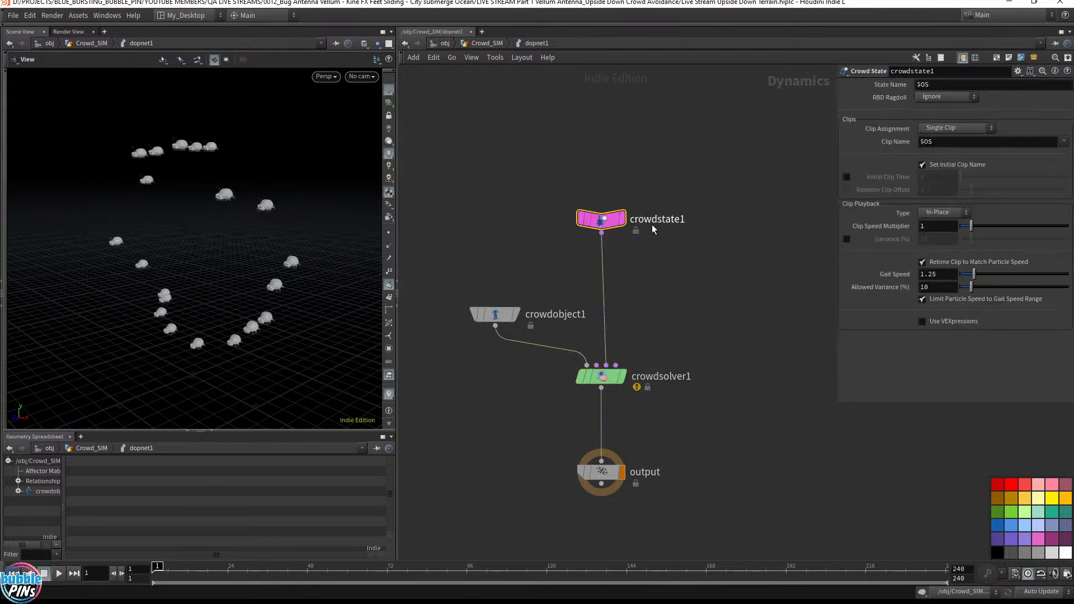
- Rename the crowdstate1 node as bug_walk and check its State Name expression
{"action": "double_click", "coordinate": [670, 218]}
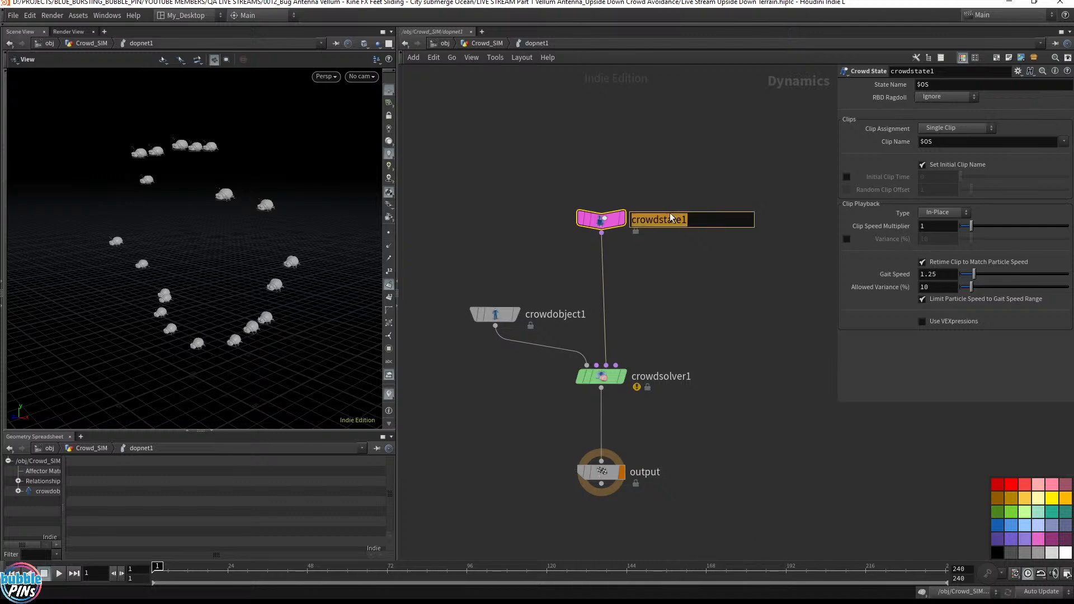
{"action": "type", "text": "bug_walk"}
{"action": "key", "text": "Return"}
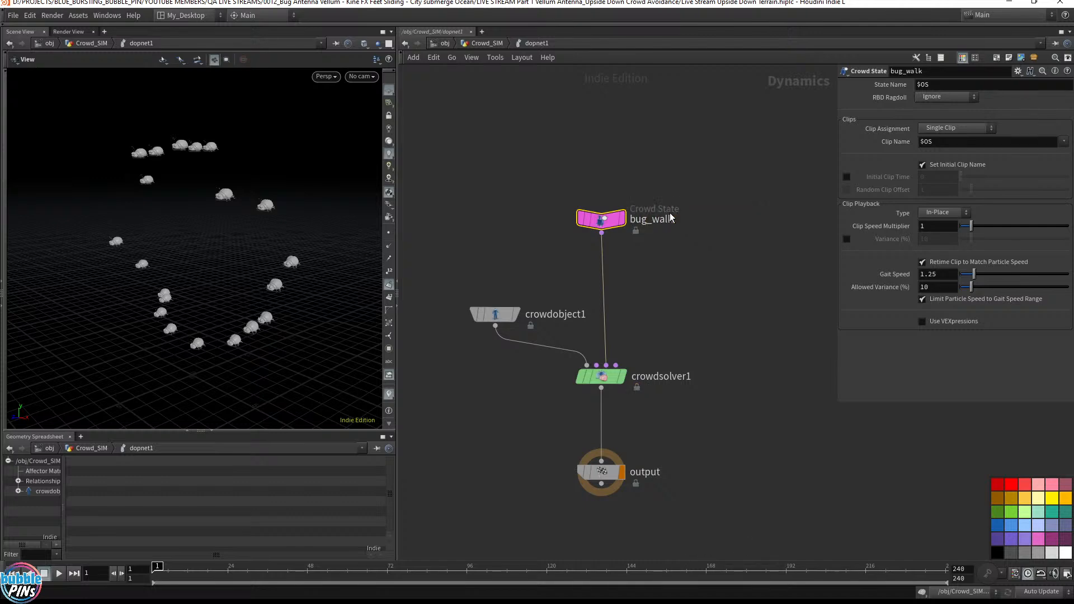
{"action": "left_click_drag", "start_coordinate": [698, 202], "coordinate": [545, 271]}
{"action": "left_click", "coordinate": [942, 87]}
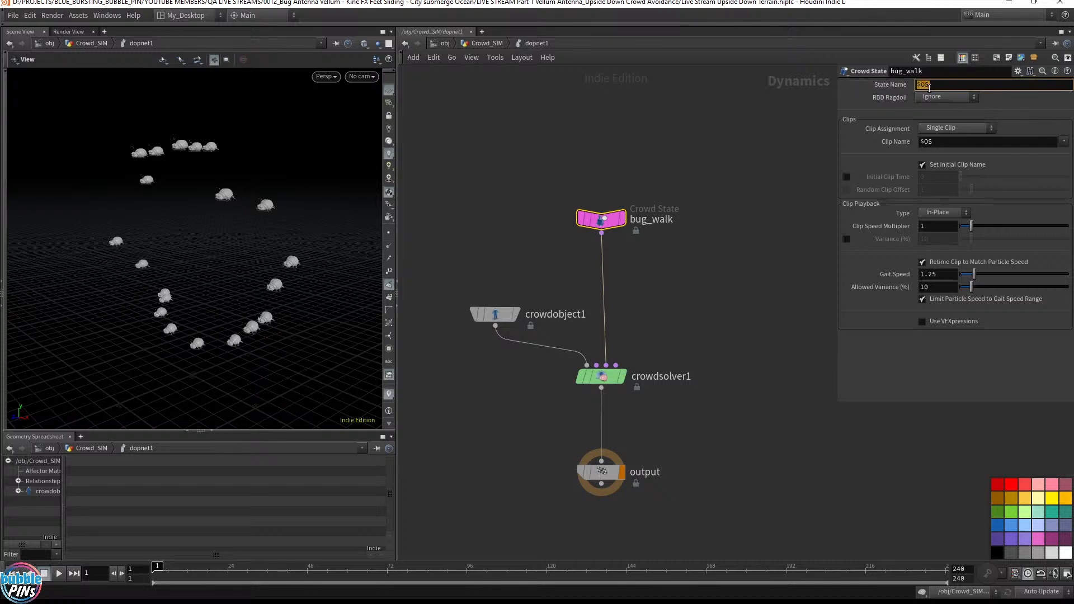
{"action": "left_click_drag", "start_coordinate": [664, 179], "coordinate": [540, 252]}
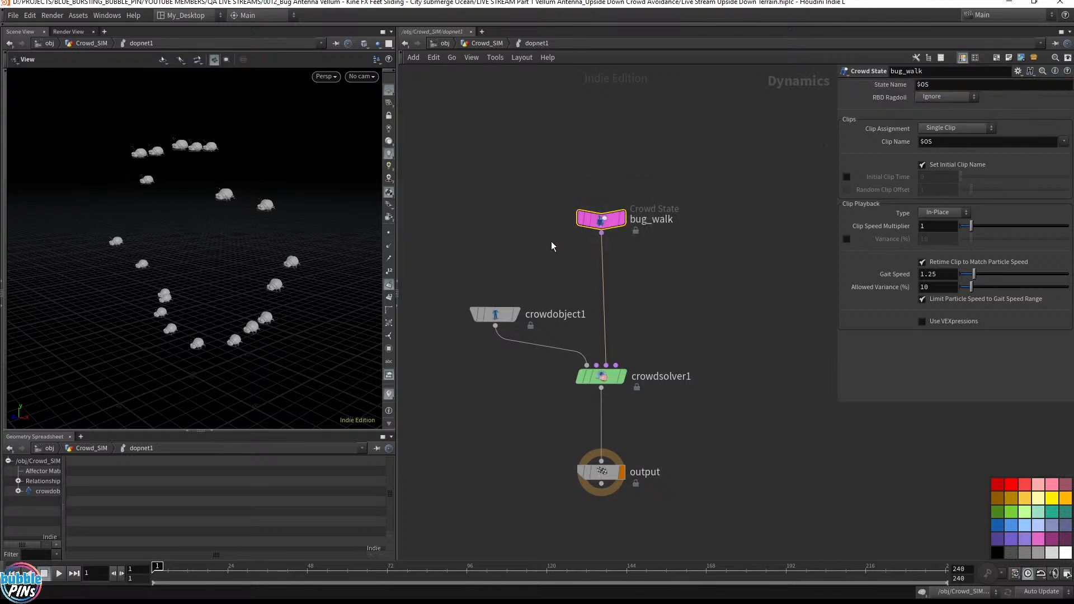
- Try the node's name bug_walk as its State Name, then undo that entry
{"action": "left_click", "coordinate": [657, 220]}
{"action": "left_click_drag", "start_coordinate": [717, 220], "coordinate": [620, 229]}
{"action": "key", "text": "ctrl+c"}
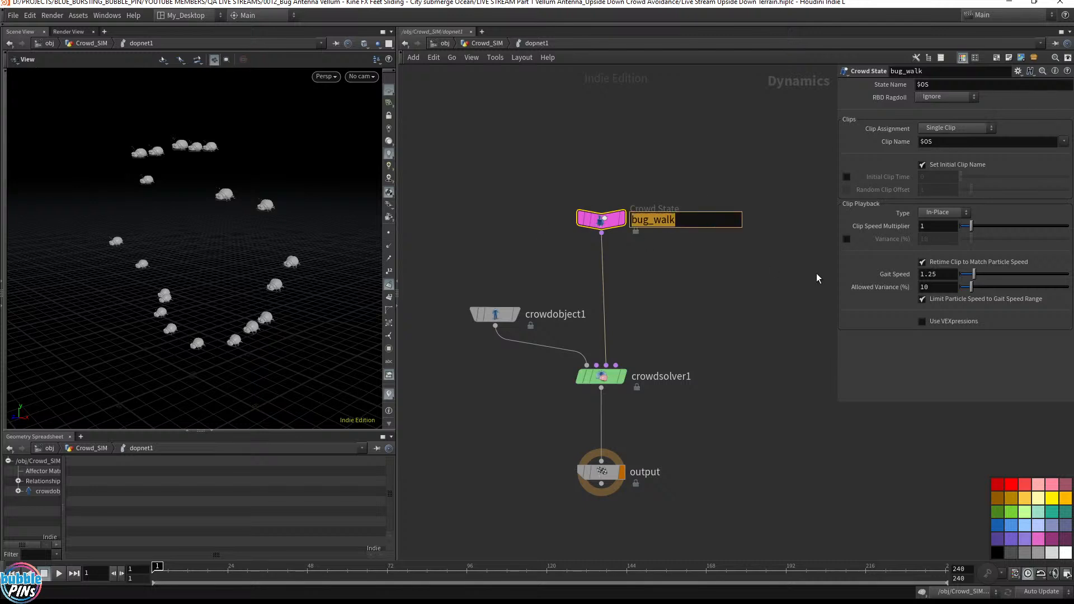
{"action": "left_click", "coordinate": [817, 273]}
{"action": "left_click_drag", "start_coordinate": [932, 87], "coordinate": [811, 106]}
{"action": "key", "text": "ctrl+v"}
{"action": "key", "text": "Return"}
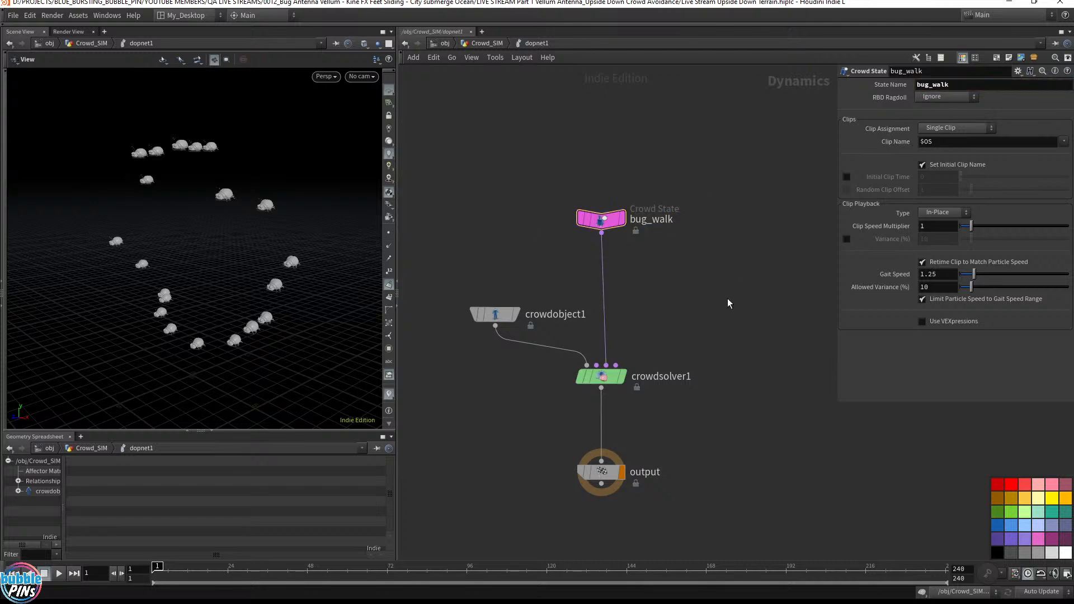
{"action": "key", "text": "ctrl+z"}
{"action": "double_click", "coordinate": [955, 83]}
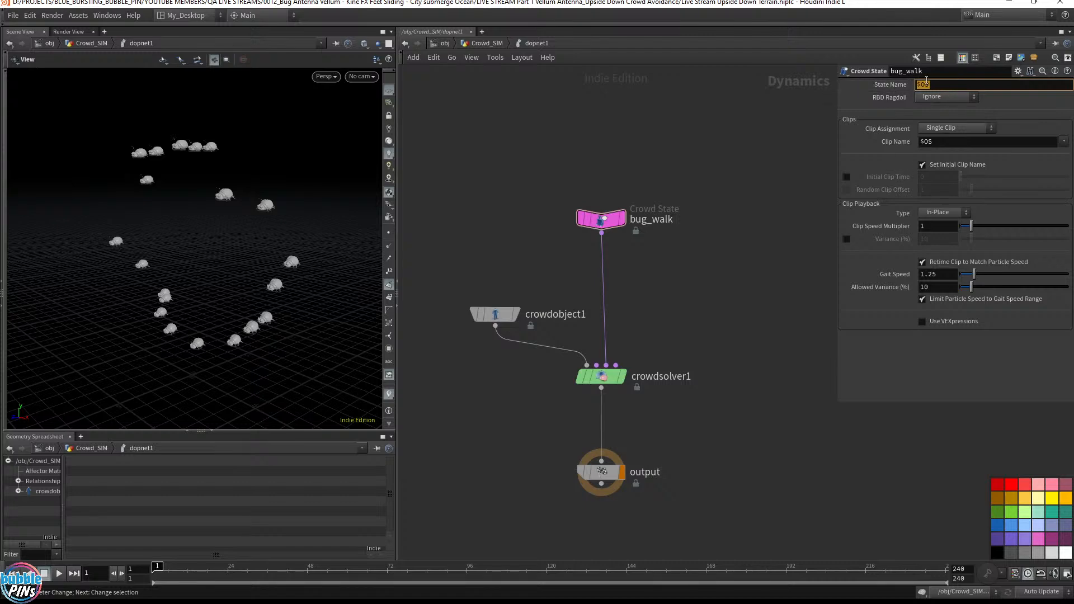
{"action": "left_click_drag", "start_coordinate": [716, 255], "coordinate": [546, 163]}
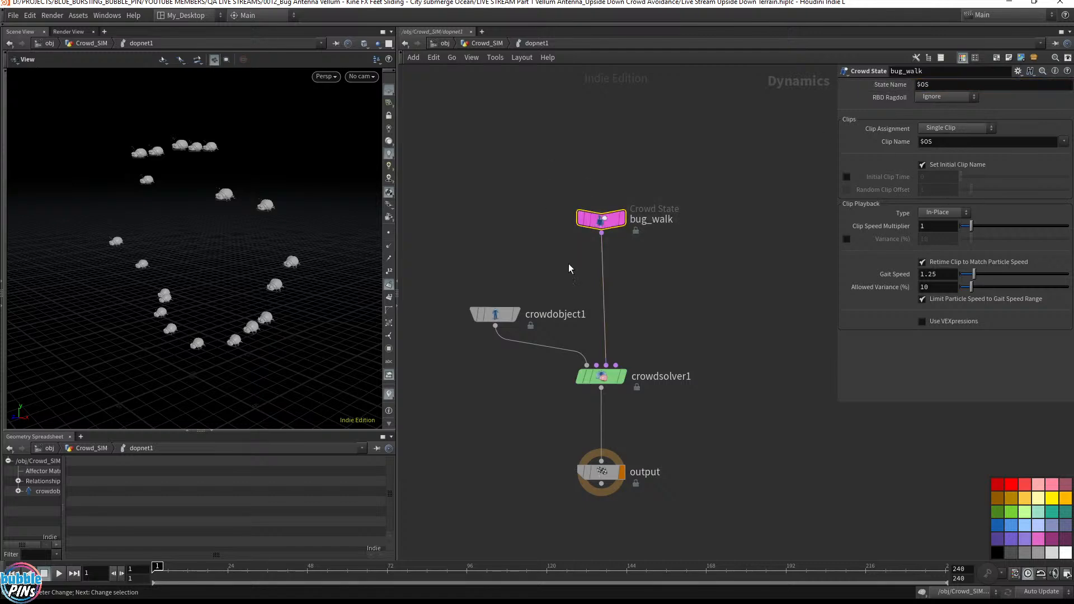
- Play the simulation with the bug_walk state, viewing the agents from the side, and return to the first frame
{"action": "double_click", "coordinate": [666, 223]}
{"action": "left_click", "coordinate": [724, 287]}
{"action": "key", "text": "Up"}
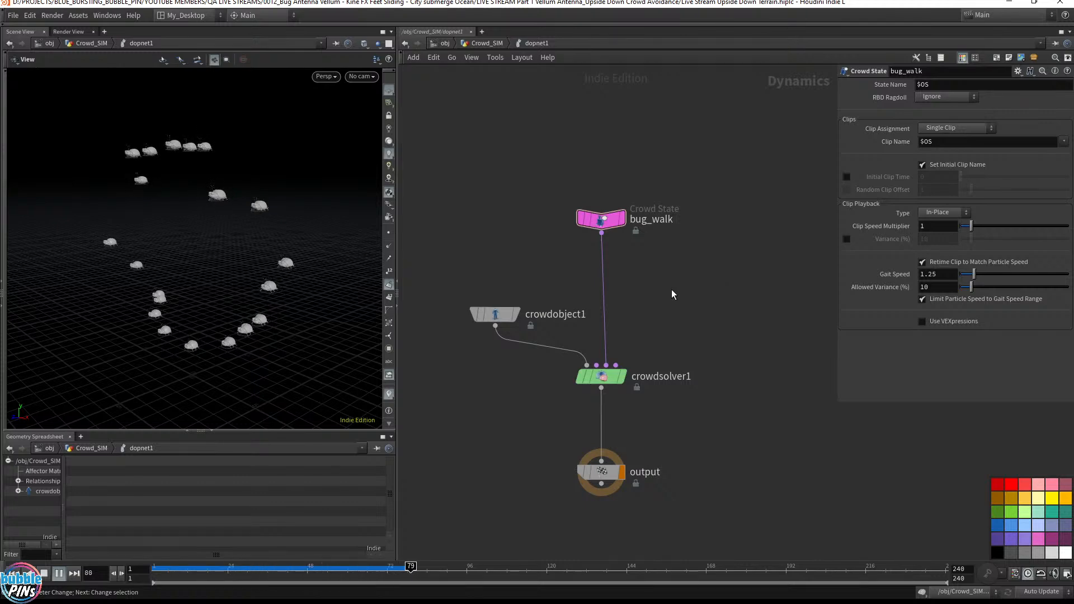
{"action": "key", "text": "Up"}
{"action": "left_click_drag", "start_coordinate": [280, 237], "coordinate": [231, 232], "text": "alt"}
{"action": "key", "text": "Up"}
{"action": "key", "text": "ctrl+Up"}
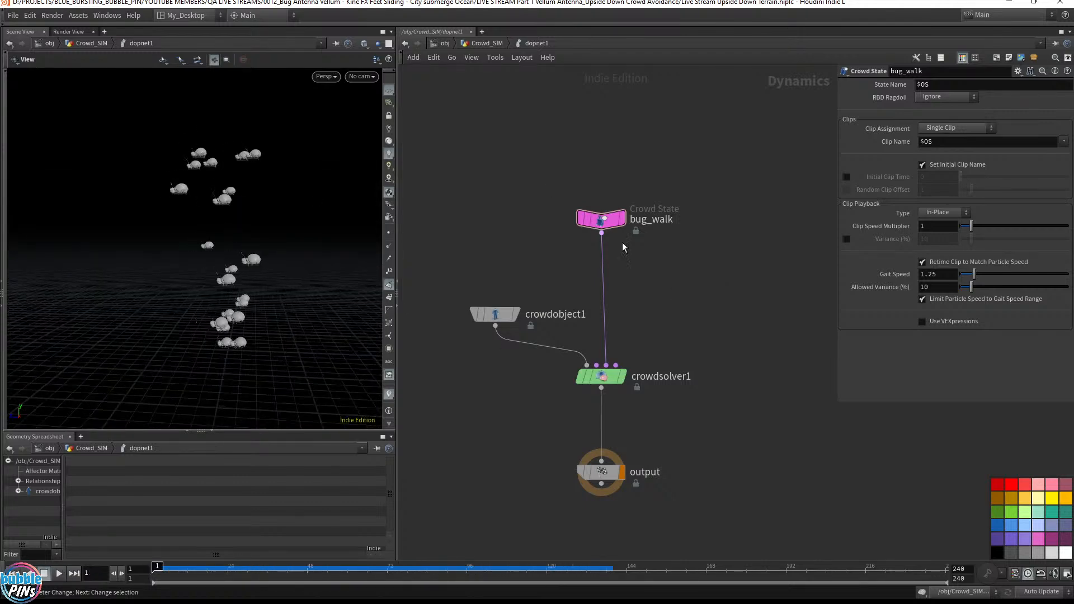
- Set the bug_walk state's Gait Speed to 3 and play the simulation
{"action": "left_click", "coordinate": [616, 220]}
{"action": "mouse_move", "coordinate": [689, 248]}
{"action": "left_mouse_down"}
{"action": "mouse_move", "coordinate": [517, 146]}
{"action": "mouse_move", "coordinate": [699, 257]}
{"action": "left_mouse_up"}
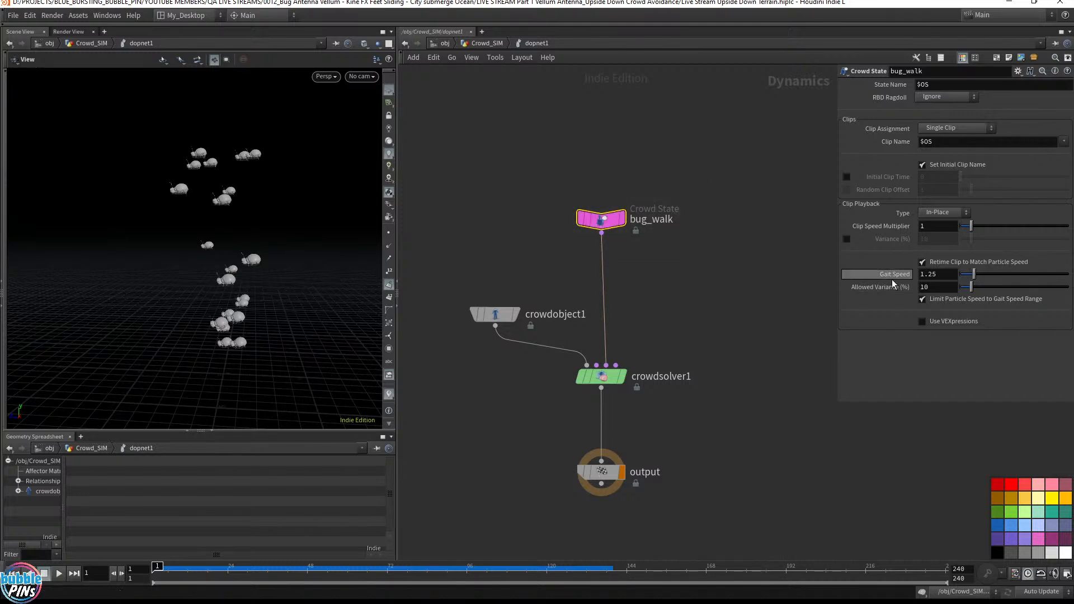
{"action": "double_click", "coordinate": [943, 280]}
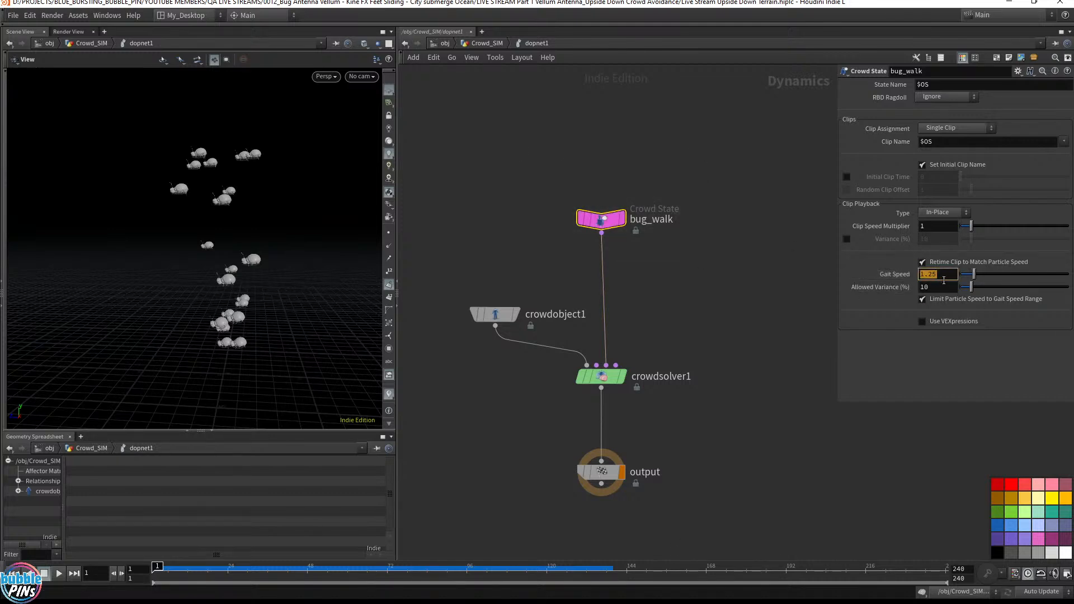
{"action": "type", "text": "3"}
{"action": "left_click", "coordinate": [726, 292]}
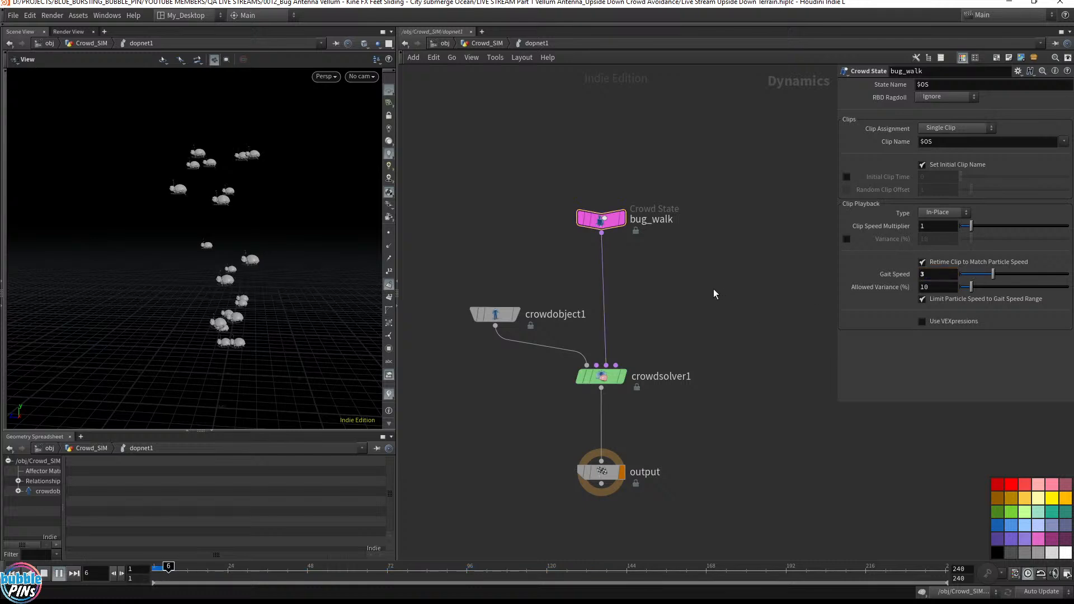
- Set the bug_walk state's Gait Speed to 4, play the simulation, and return to the first frame
{"action": "left_click_drag", "start_coordinate": [946, 275], "coordinate": [797, 262]}
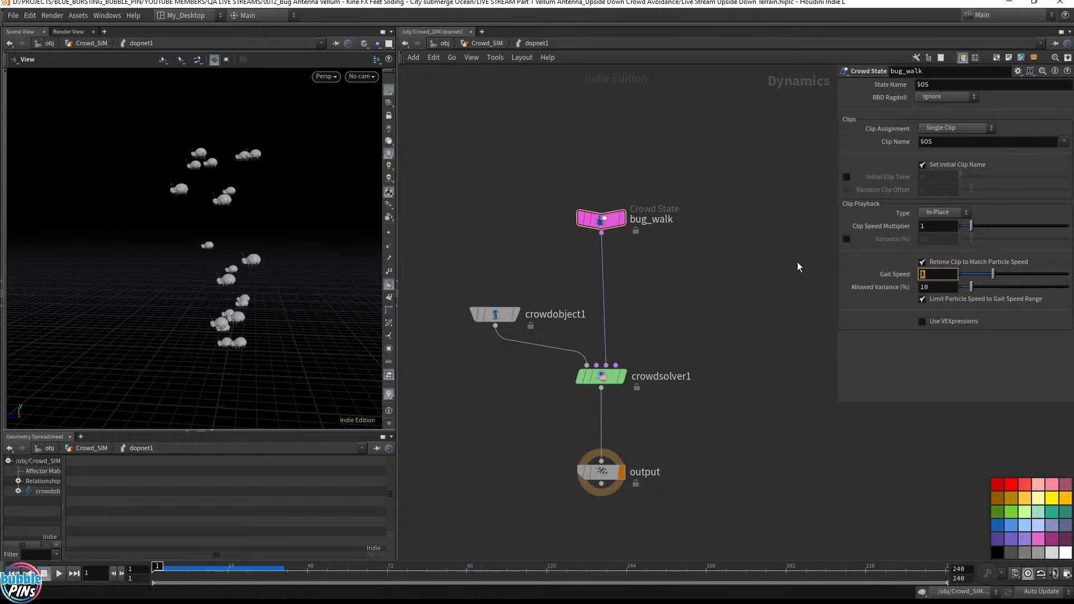
{"action": "type", "text": "4"}
{"action": "key", "text": "Up"}
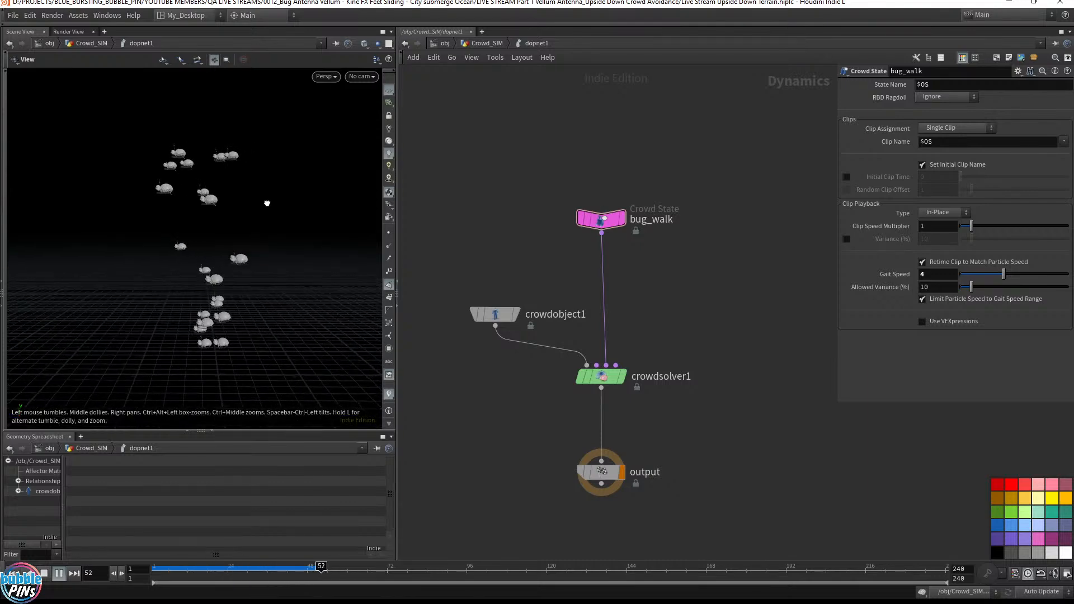
{"action": "key", "text": "ctrl+Up"}
- Go up to the Crowd_SIM network, play the simulation against the wheel, and return to the first frame
{"action": "left_click", "coordinate": [497, 45]}
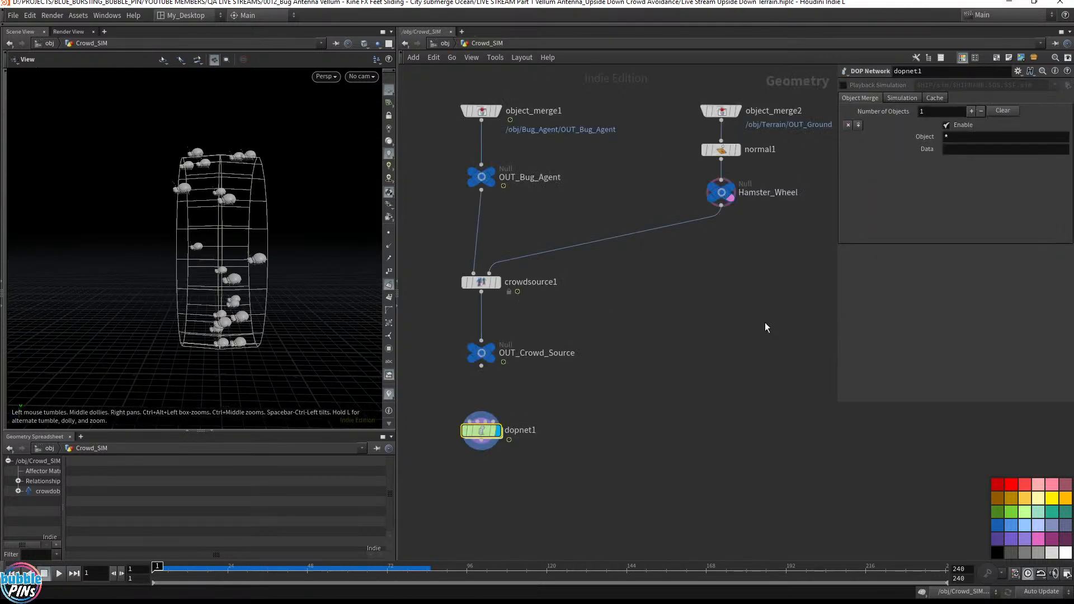
{"action": "key", "text": "Up"}
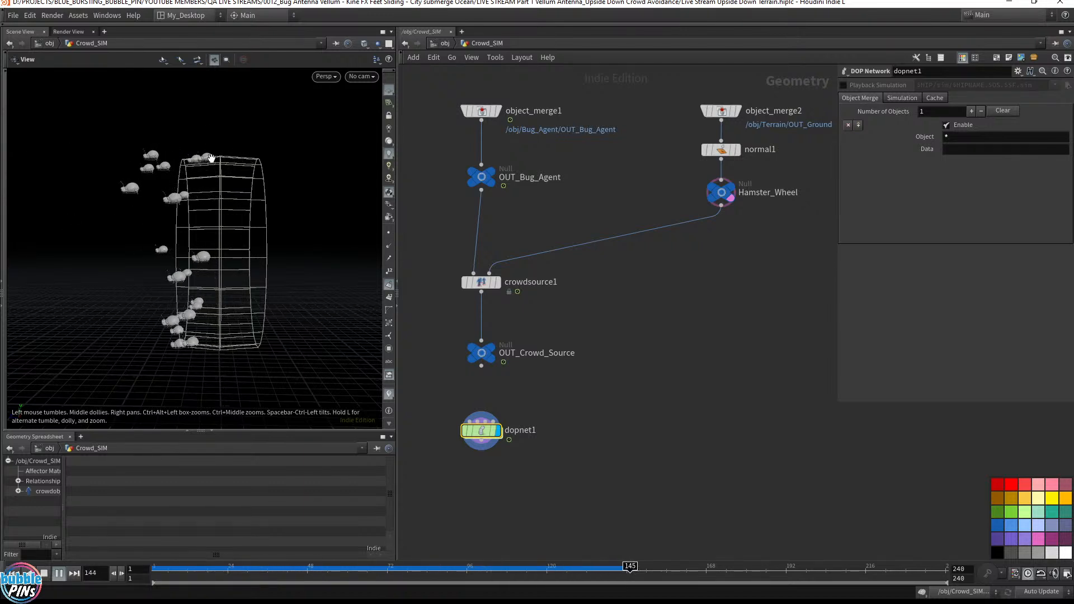
{"action": "key", "text": "ctrl+Up"}
- Go inside dopnet1 and enable Terrain Projection on crowdsolver1
{"action": "double_click", "coordinate": [483, 430]}
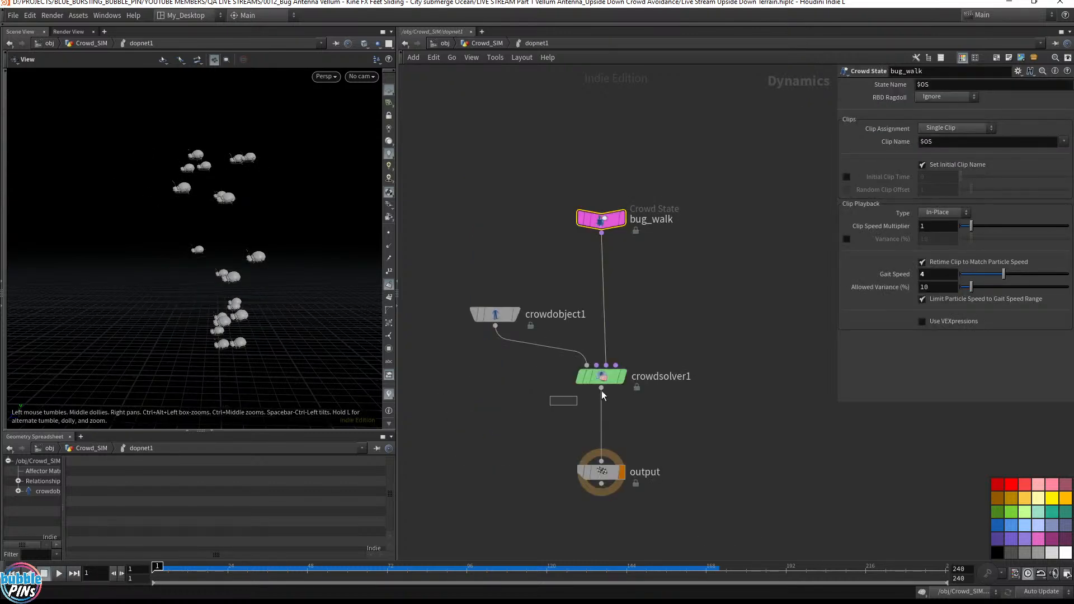
{"action": "left_click_drag", "start_coordinate": [602, 390], "coordinate": [720, 351]}
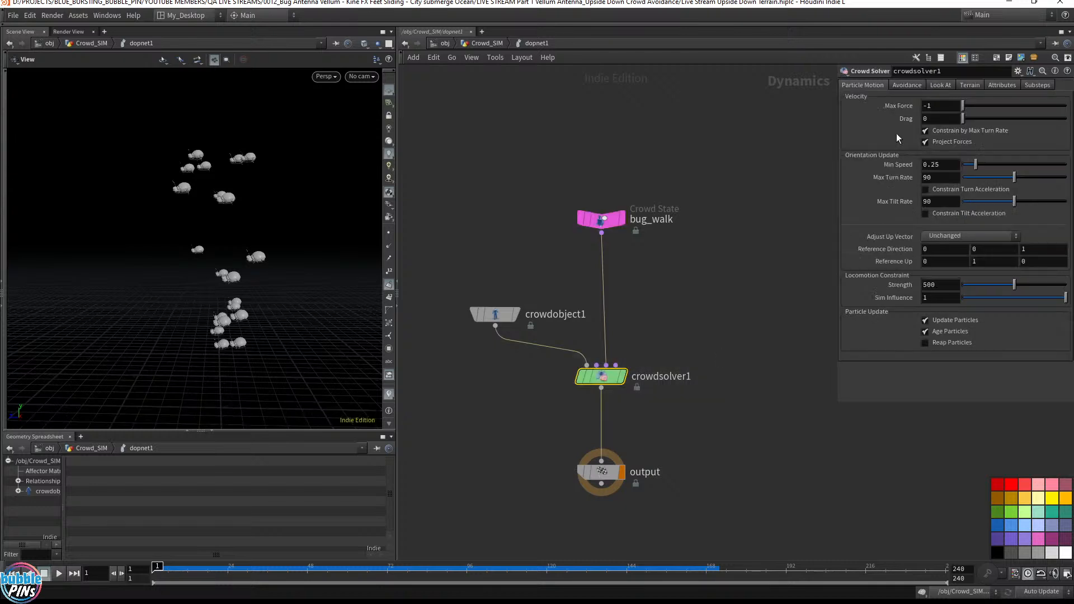
{"action": "left_click", "coordinate": [976, 85]}
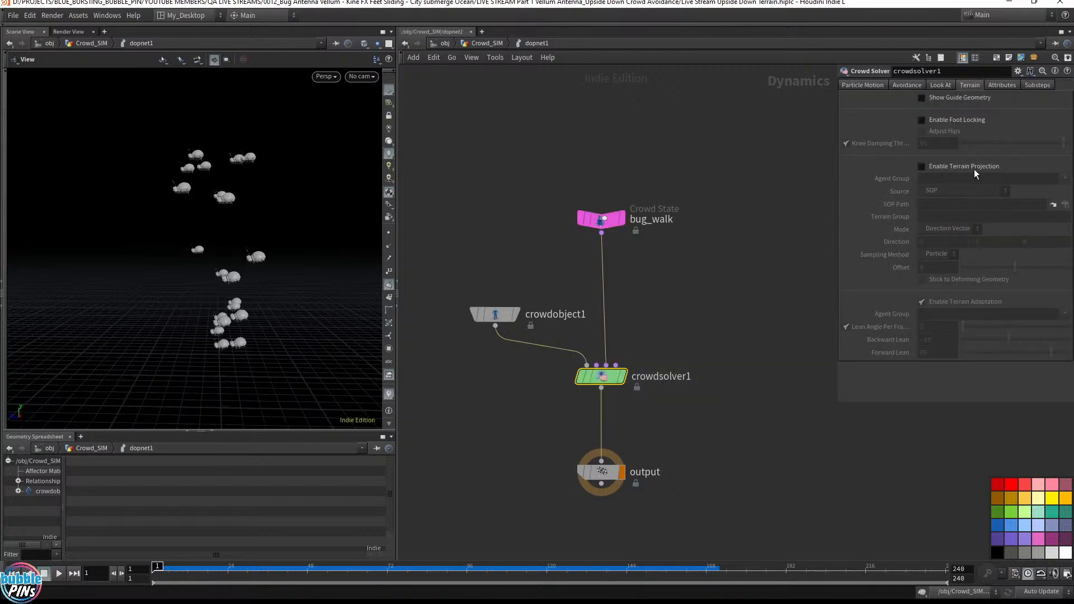
{"action": "left_click", "coordinate": [922, 166]}
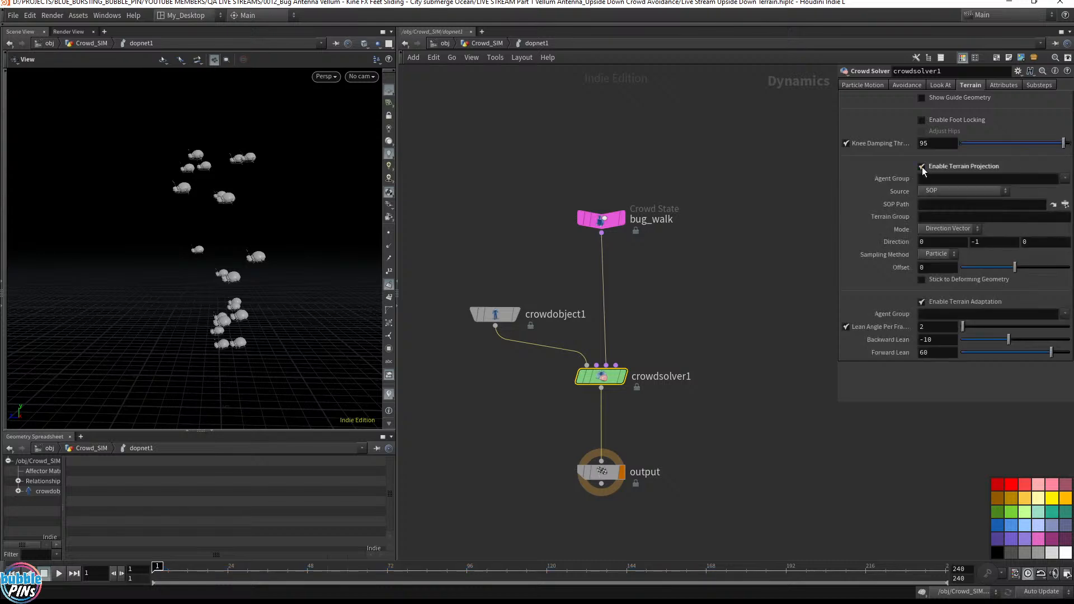
- Set the terrain projection's SOP Path to the Hamster_Wheel null in Crowd_SIM
{"action": "left_click", "coordinate": [937, 207]}
{"action": "type", "text": "bug_walk"}
{"action": "key", "text": "Return"}
{"action": "left_click", "coordinate": [1066, 205]}
{"action": "left_click_drag", "start_coordinate": [956, 94], "coordinate": [743, 125]}
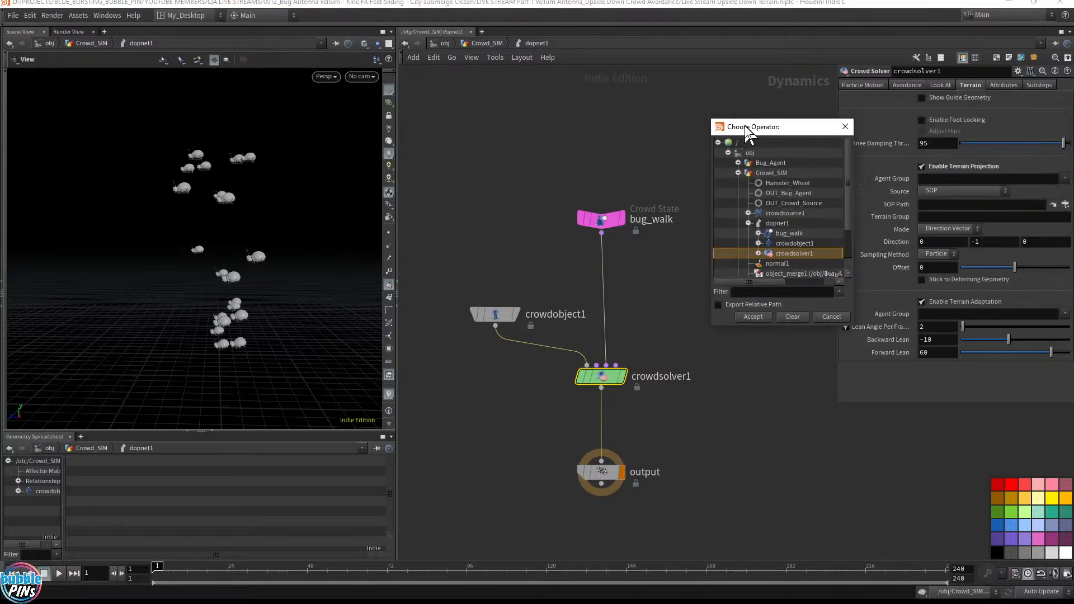
{"action": "left_click", "coordinate": [789, 183]}
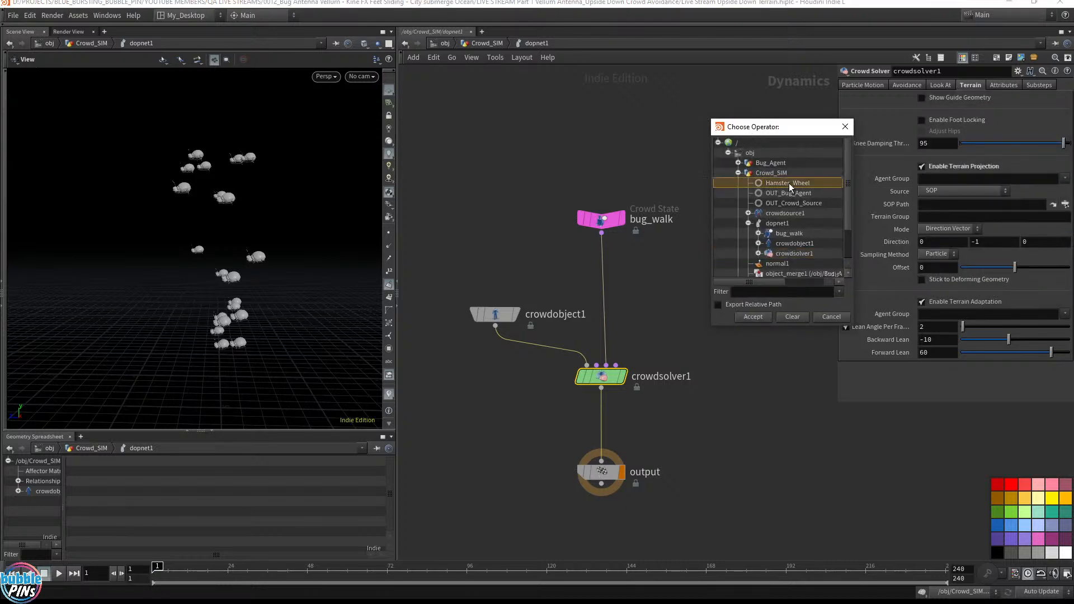
{"action": "left_click", "coordinate": [753, 317]}
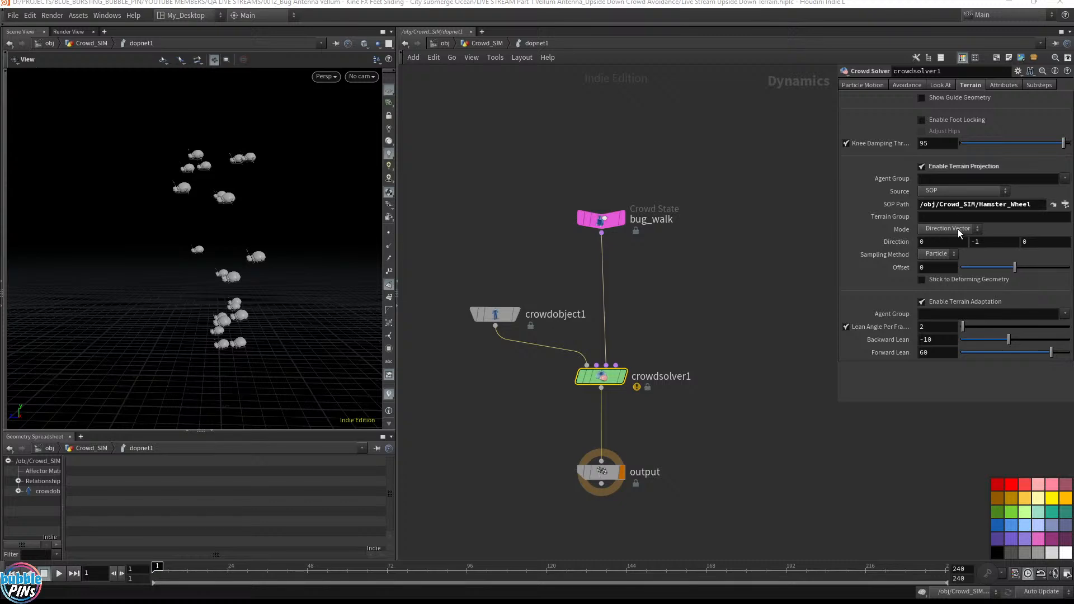
- Go up to Crowd_SIM, select Hamster_Wheel, and examine how the agents are oriented around the wheel
{"action": "left_click_drag", "start_coordinate": [267, 173], "coordinate": [329, 205]}
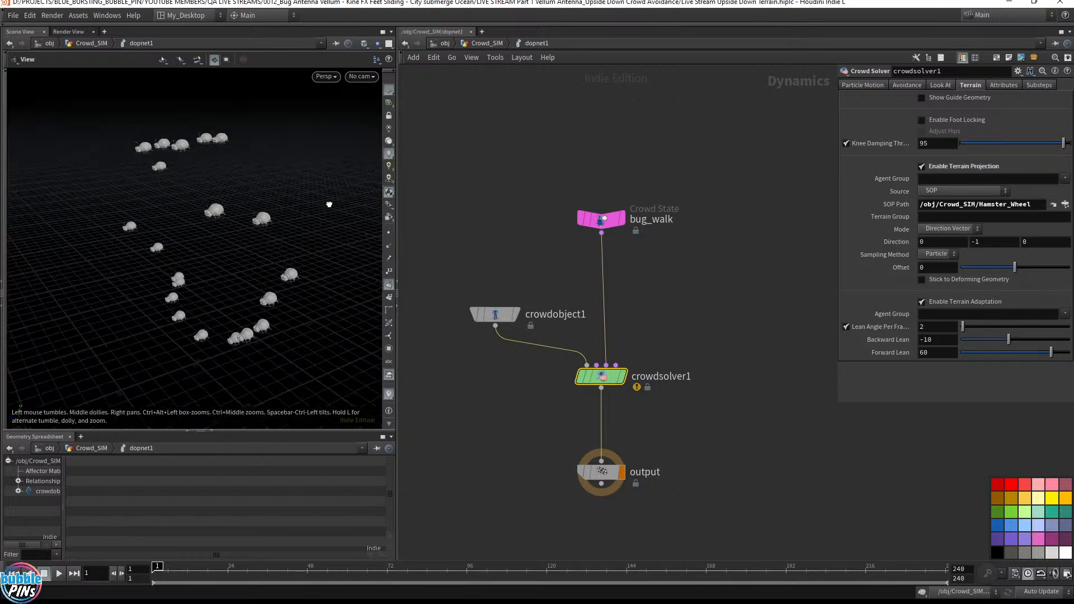
{"action": "left_click_drag", "start_coordinate": [261, 295], "coordinate": [195, 141]}
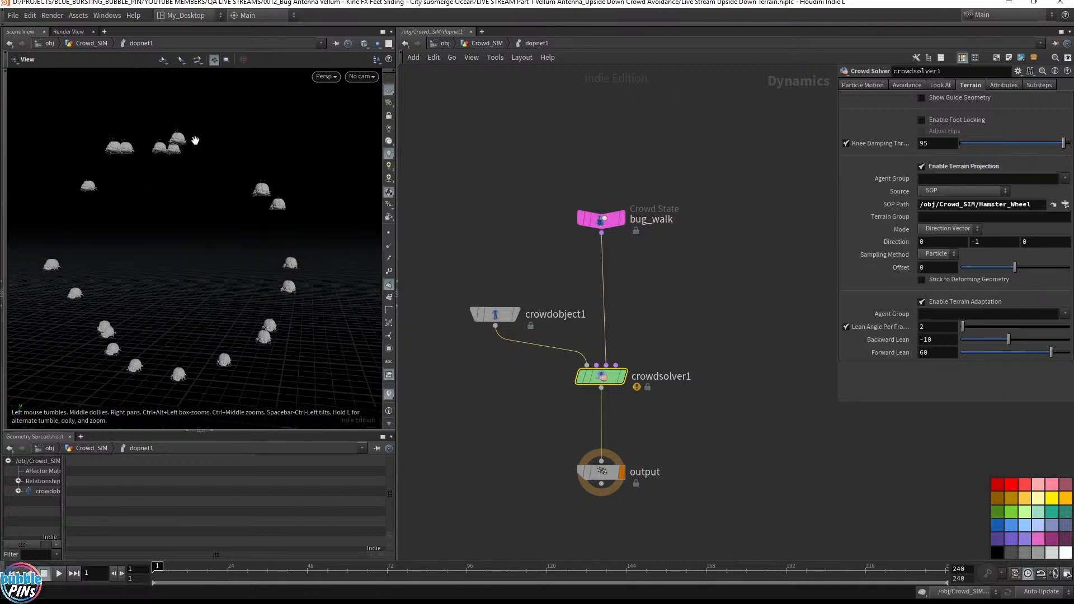
{"action": "left_click", "coordinate": [480, 43]}
{"action": "left_click", "coordinate": [720, 192]}
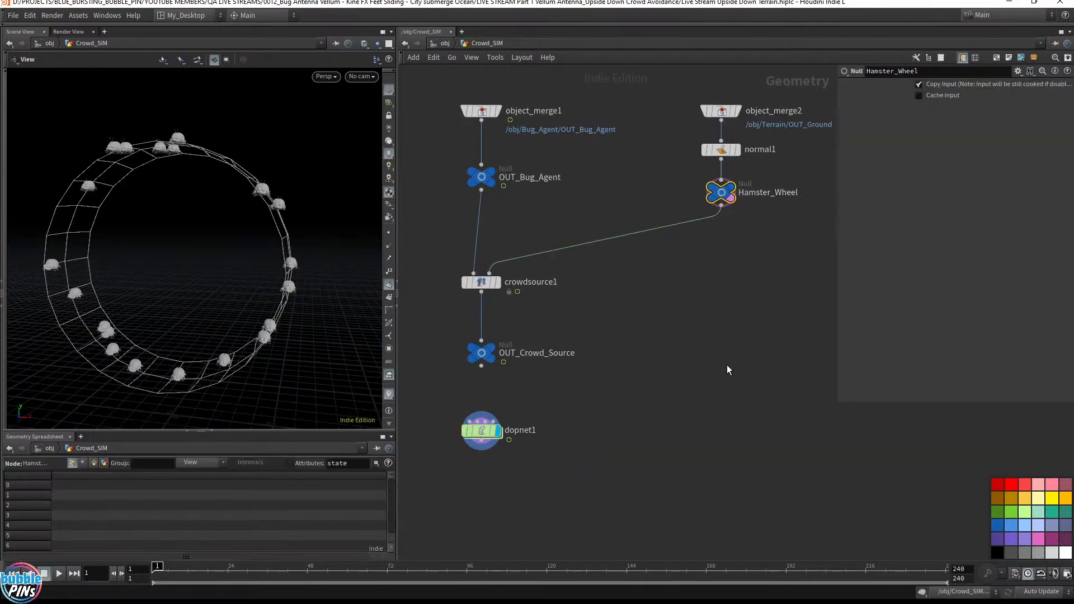
{"action": "left_click_drag", "start_coordinate": [235, 263], "coordinate": [259, 196]}
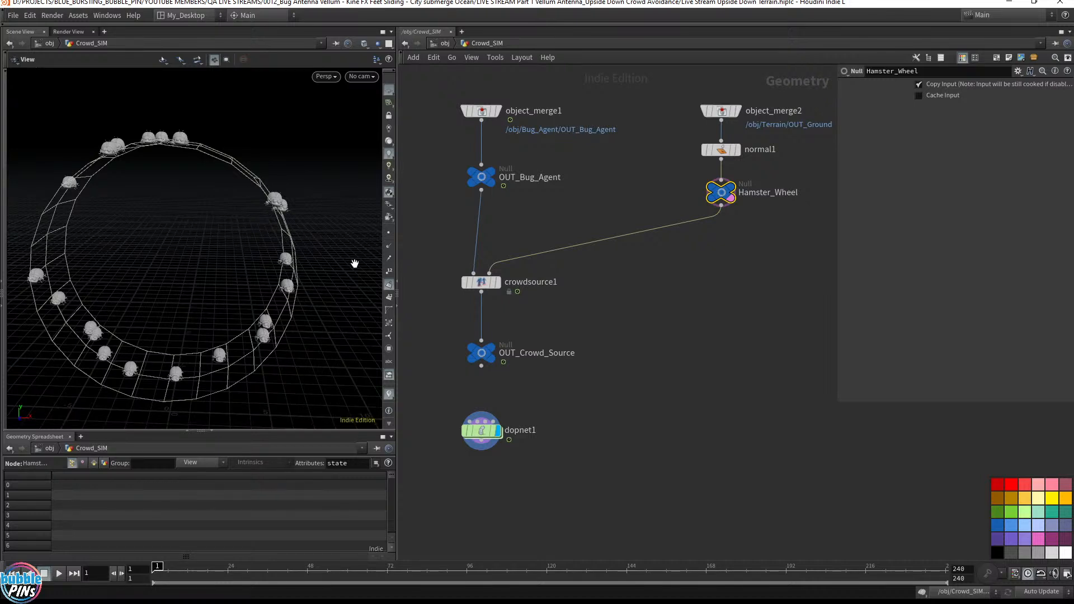
- Return inside dopnet1 and set crowdsolver1's terrain projection Mode to Up Attribute
{"action": "double_click", "coordinate": [483, 429]}
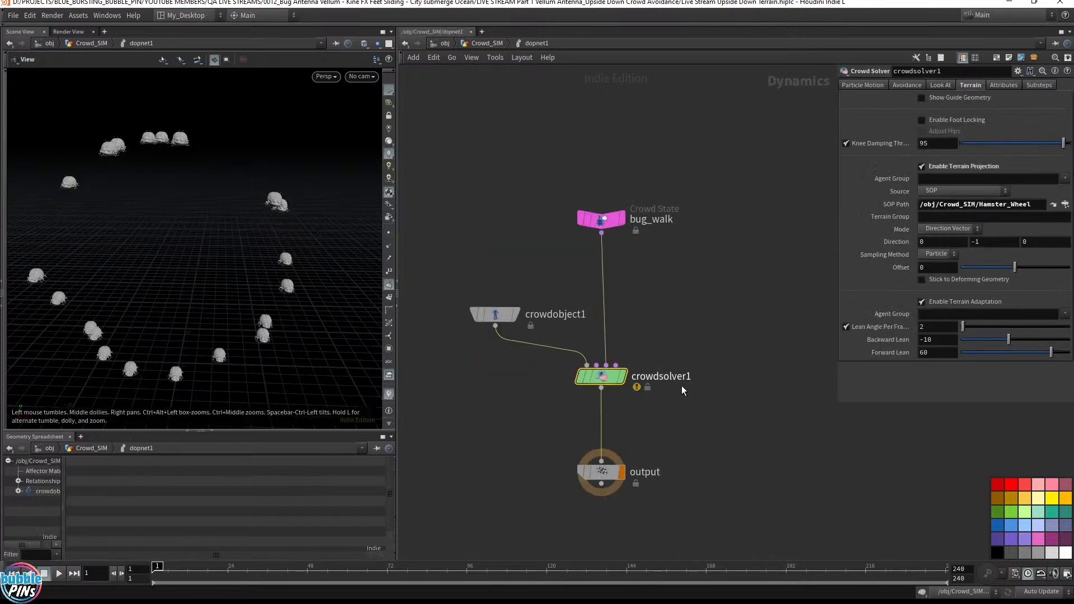
{"action": "left_click", "coordinate": [952, 229]}
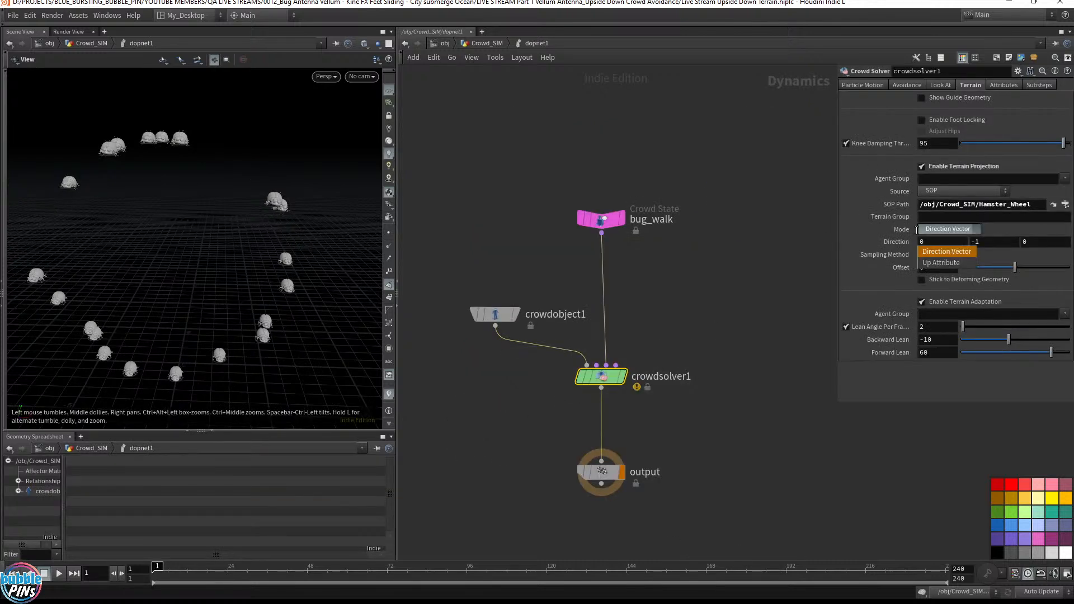
{"action": "left_click", "coordinate": [945, 264]}
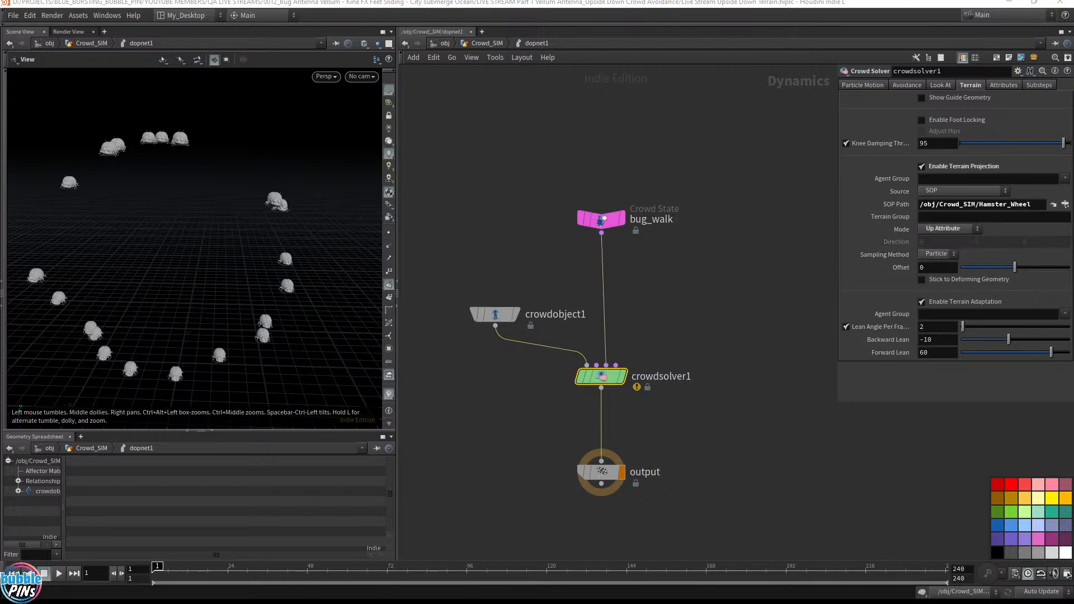
- Compare crowdsolver1's Adjust Up Vector setting with its terrain projection Mode, reselecting Up Attribute
{"action": "left_click", "coordinate": [860, 85]}
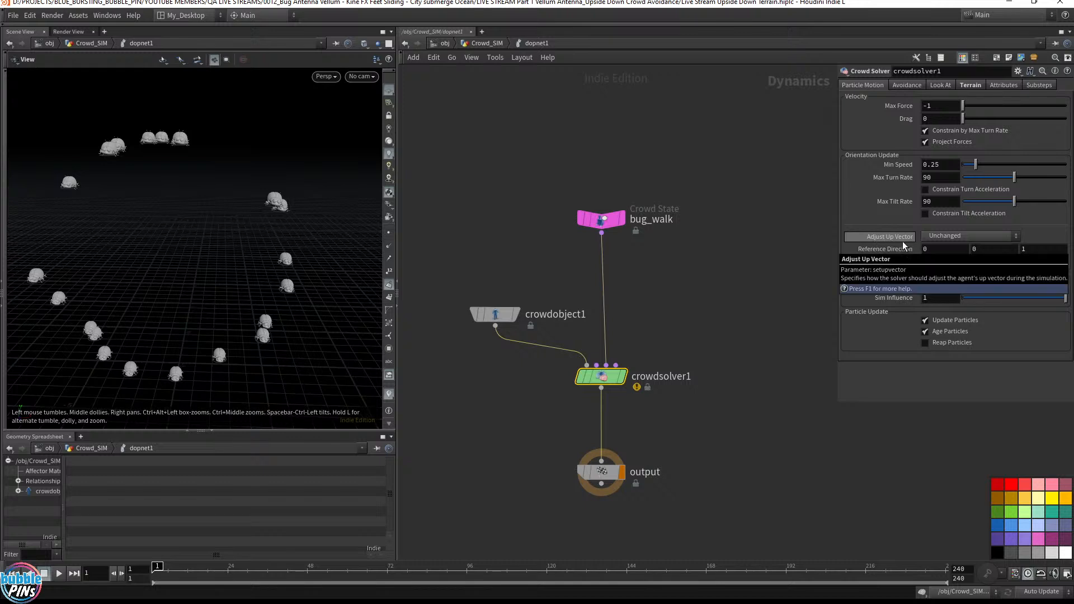
{"action": "left_click", "coordinate": [971, 85]}
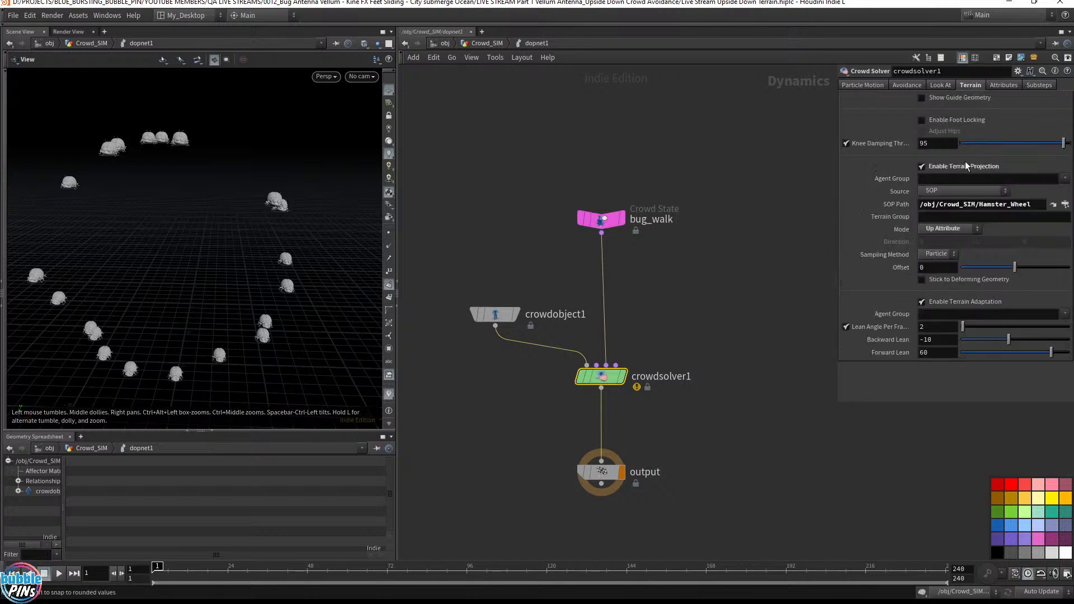
{"action": "left_click", "coordinate": [930, 230]}
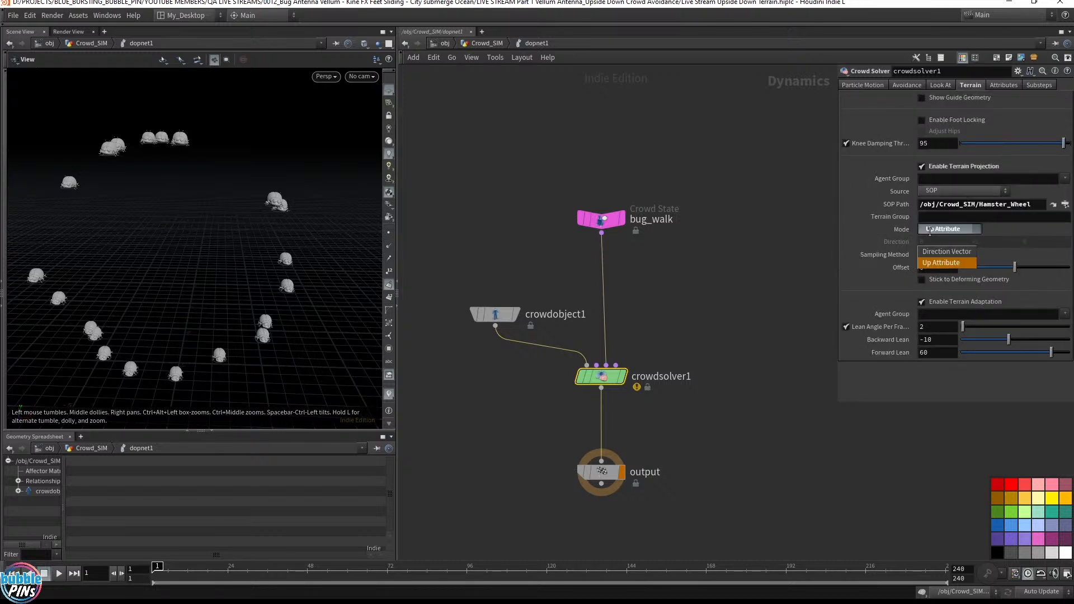
{"action": "left_click", "coordinate": [947, 261]}
{"action": "left_click", "coordinate": [864, 86]}
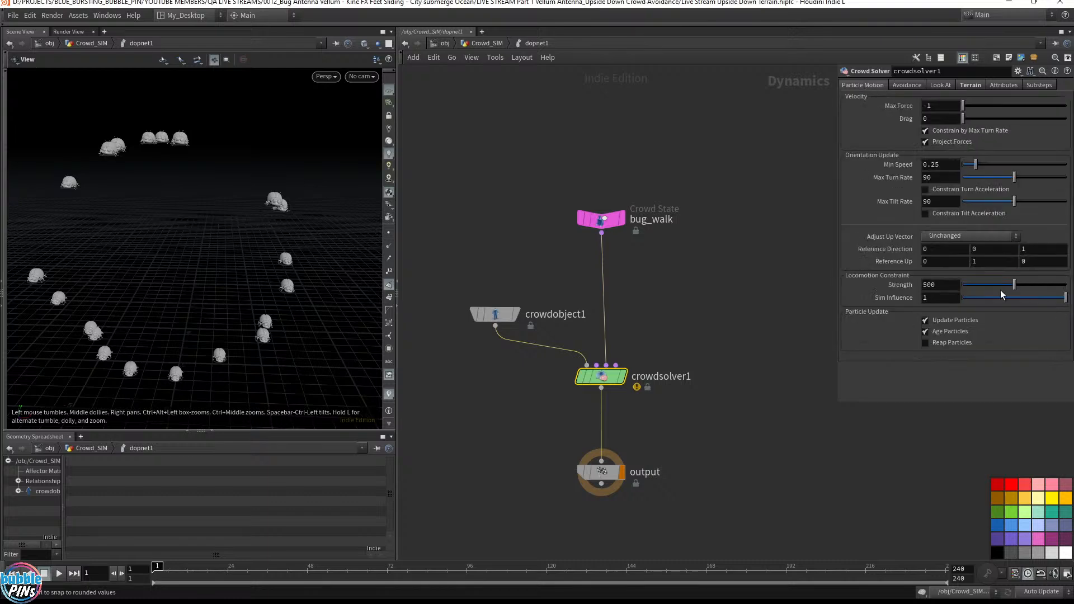
- Set crowdsolver1's Adjust Up Vector to Set to Terrain Normal and inspect the agents' orientation on the wheel in Crowd_SIM
{"action": "left_click", "coordinate": [954, 236]}
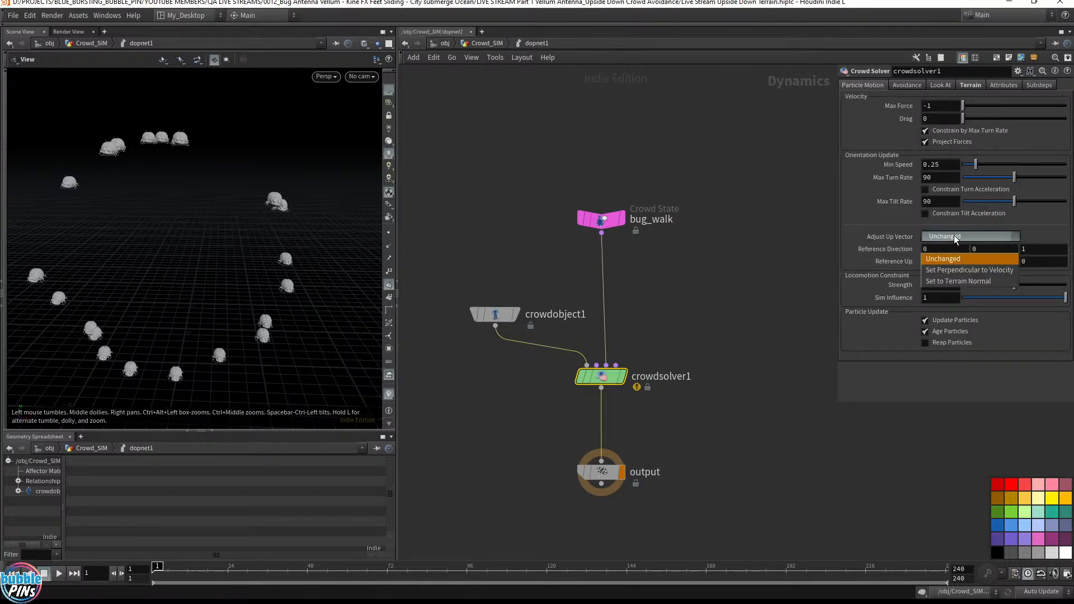
{"action": "left_click", "coordinate": [966, 281]}
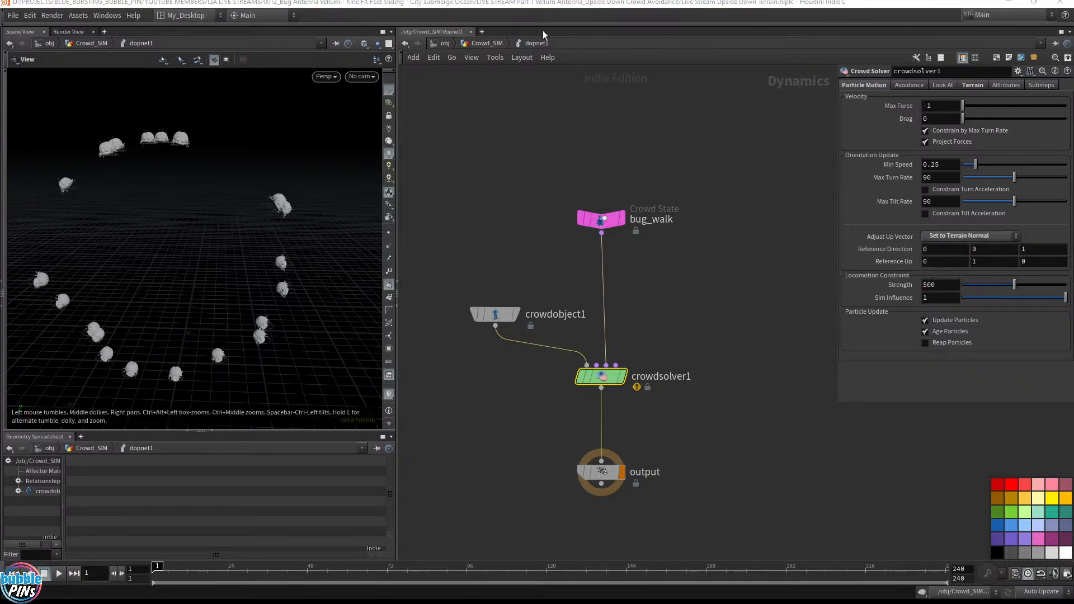
{"action": "left_click", "coordinate": [483, 43]}
{"action": "left_click_drag", "start_coordinate": [349, 227], "coordinate": [301, 178]}
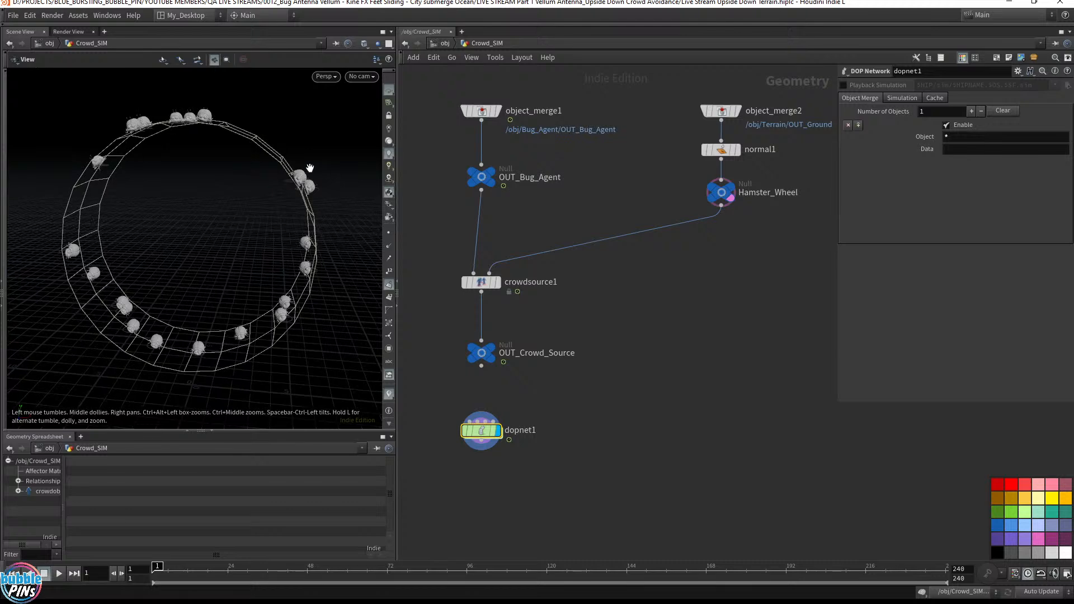
{"action": "middle_click_drag", "start_coordinate": [300, 177], "coordinate": [439, 167]}
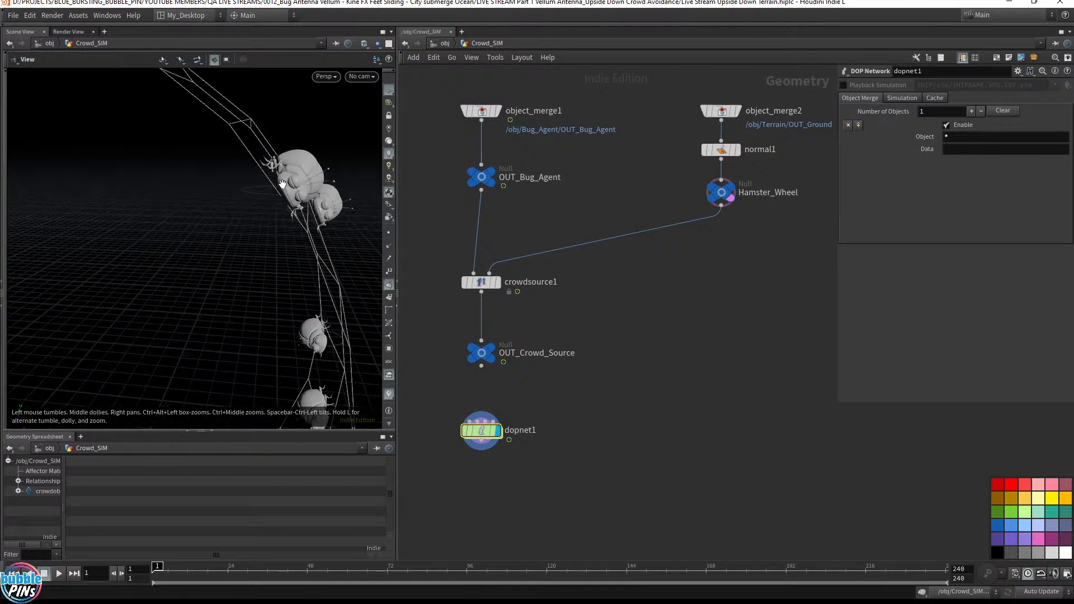
{"action": "mouse_move", "coordinate": [294, 183]}
{"action": "left_mouse_down"}
{"action": "mouse_move", "coordinate": [243, 185]}
{"action": "mouse_move", "coordinate": [294, 182]}
{"action": "left_mouse_up"}
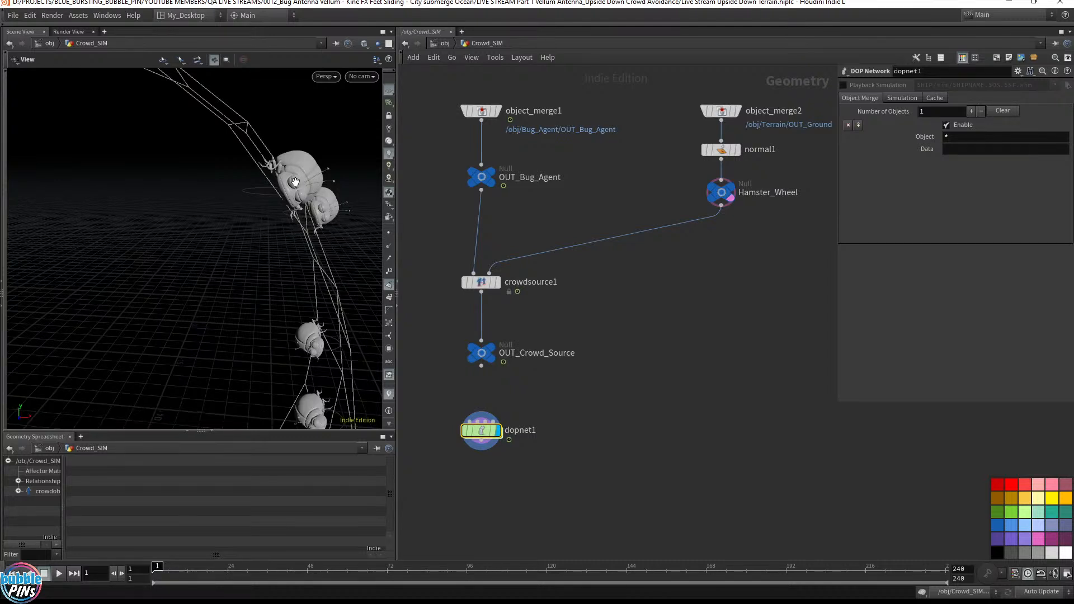
- Save the scene, then enter dopnet1 and play the crowd simulation, rewinding to the first frame
{"action": "key", "text": "ctrl+s"}
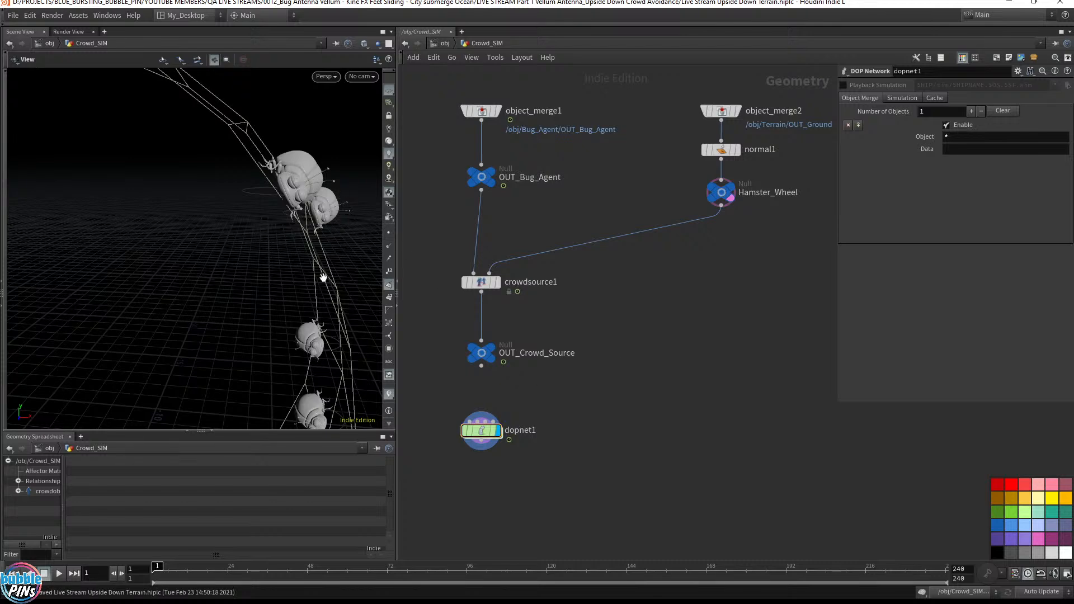
{"action": "middle_click_drag", "start_coordinate": [322, 277], "coordinate": [238, 227]}
{"action": "left_click_drag", "start_coordinate": [238, 226], "coordinate": [310, 260]}
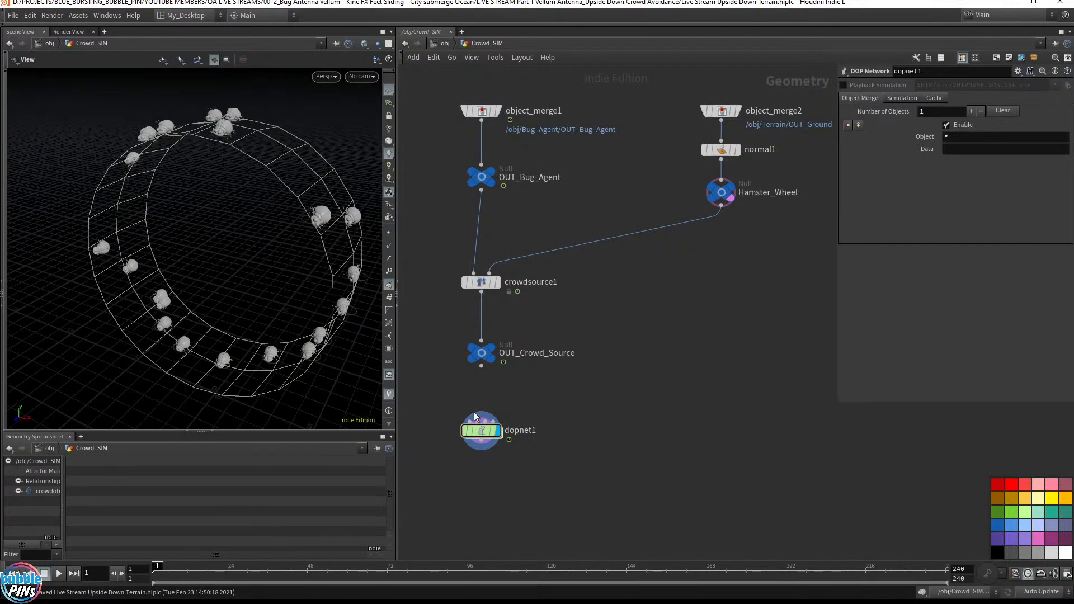
{"action": "double_click", "coordinate": [481, 431]}
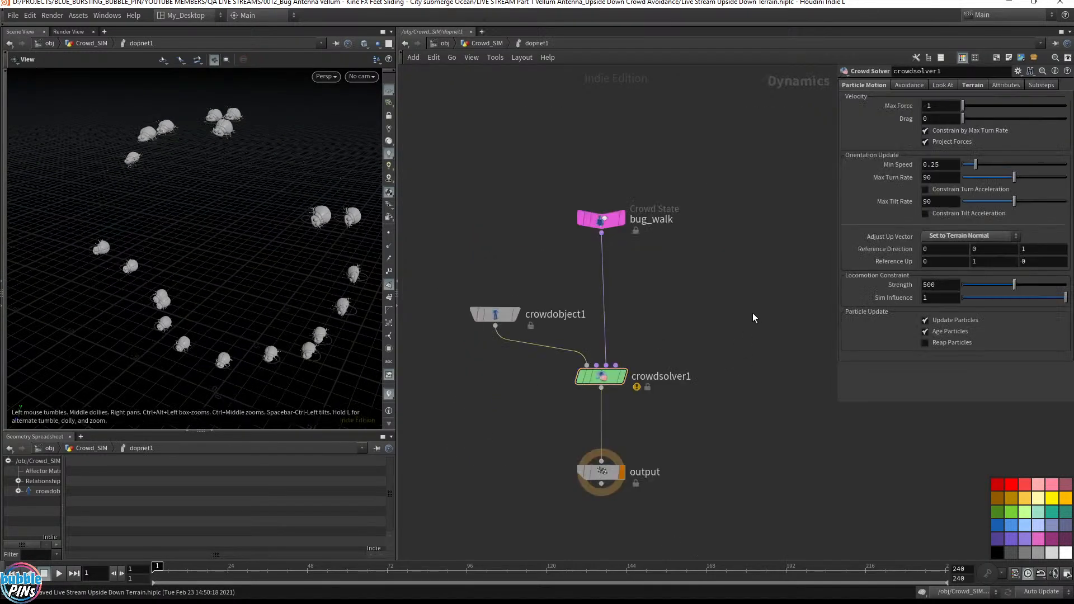
{"action": "key", "text": "Up"}
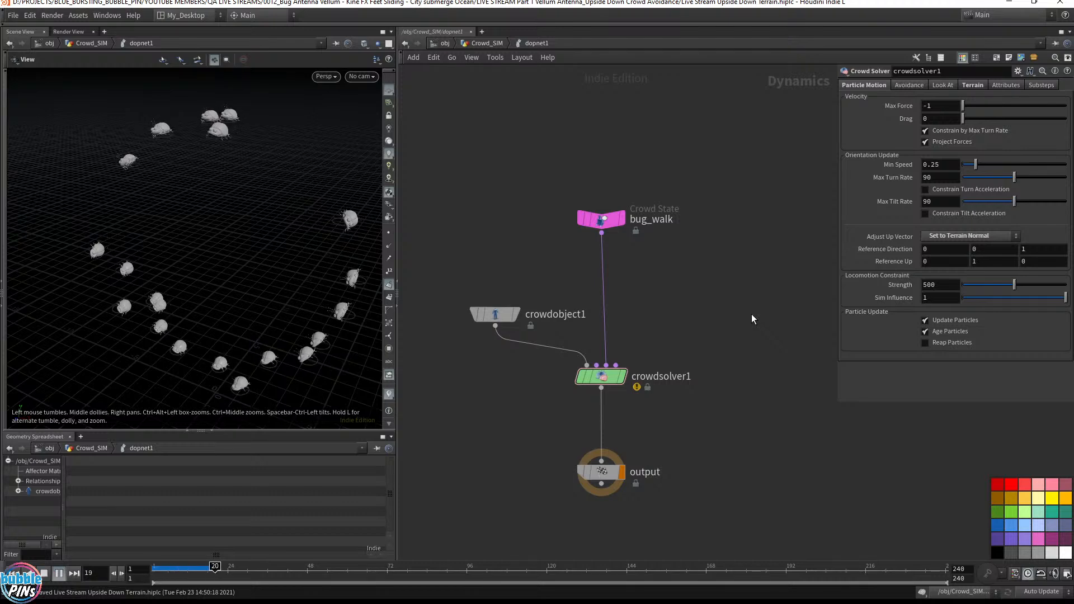
{"action": "key", "text": "ctrl+Up"}
- Return to Crowd_SIM, enlarge the viewport and play the simulation to examine the agents walking around the wheel, then rewind it
{"action": "left_click", "coordinate": [487, 43]}
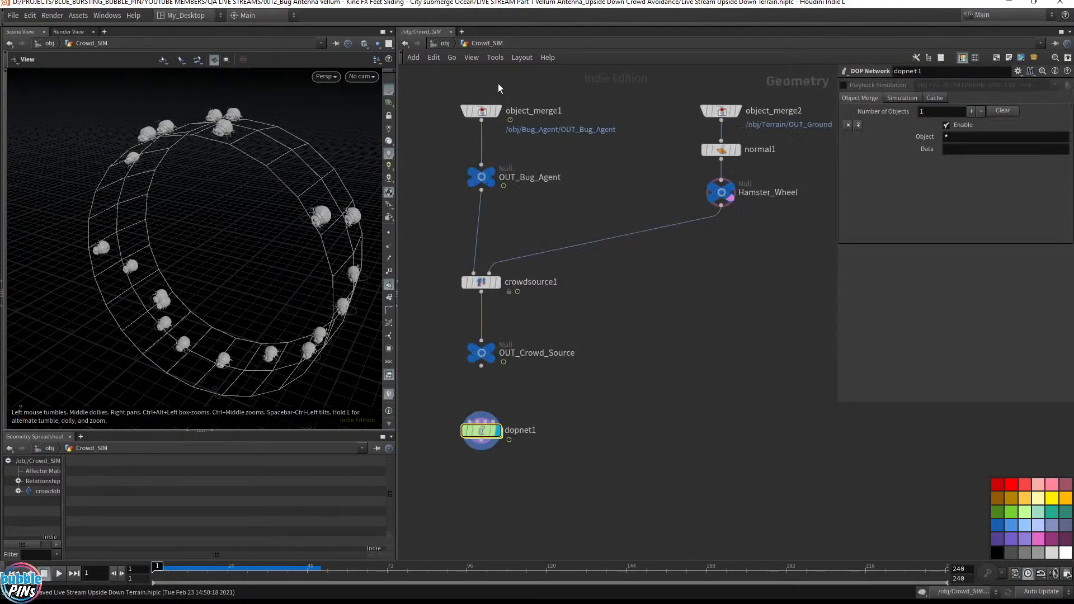
{"action": "left_click", "coordinate": [213, 431]}
{"action": "left_click_drag", "start_coordinate": [302, 322], "coordinate": [363, 334]}
{"action": "right_click_drag", "start_coordinate": [168, 261], "coordinate": [191, 274]}
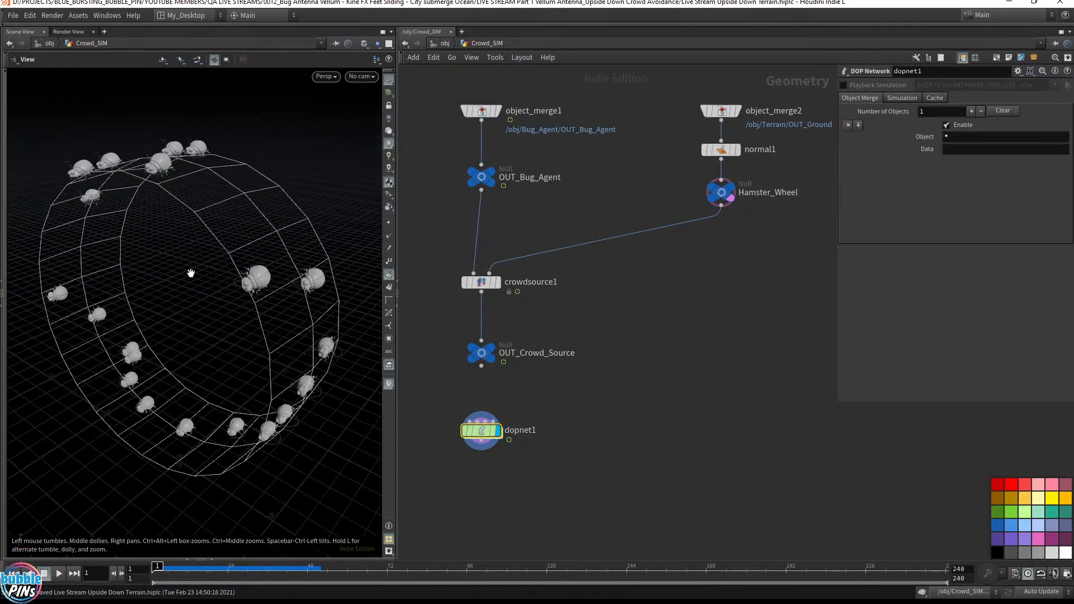
{"action": "key", "text": "Up"}
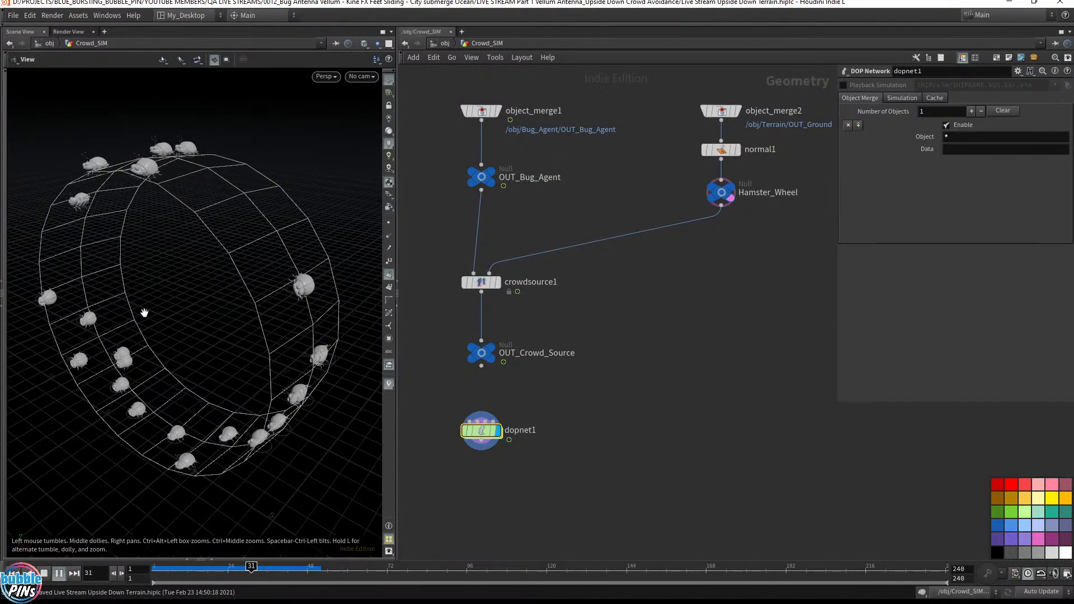
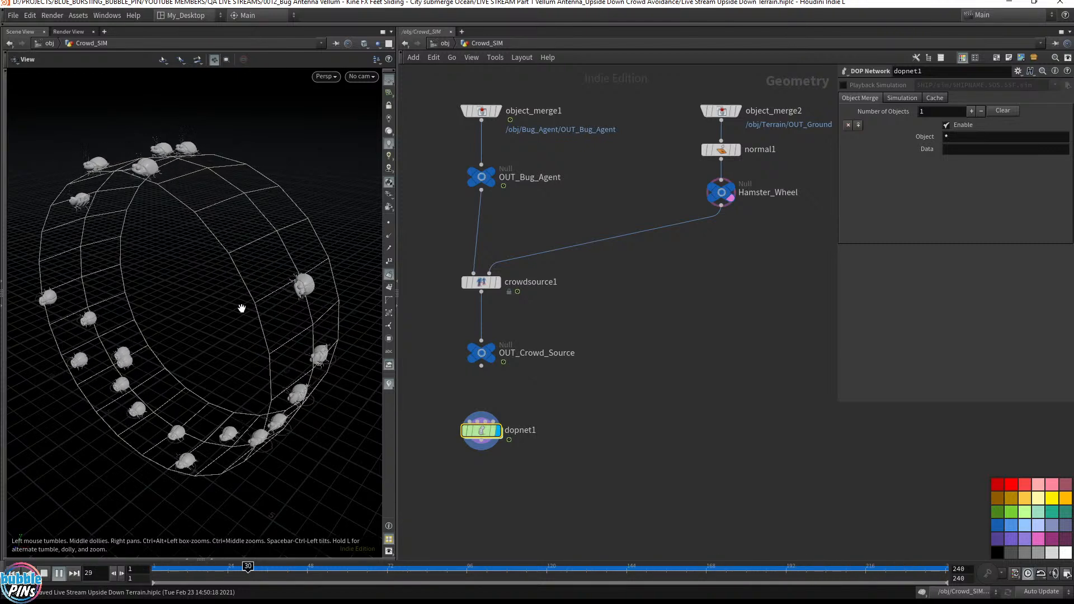
{"action": "key", "text": "ctrl+Up"}
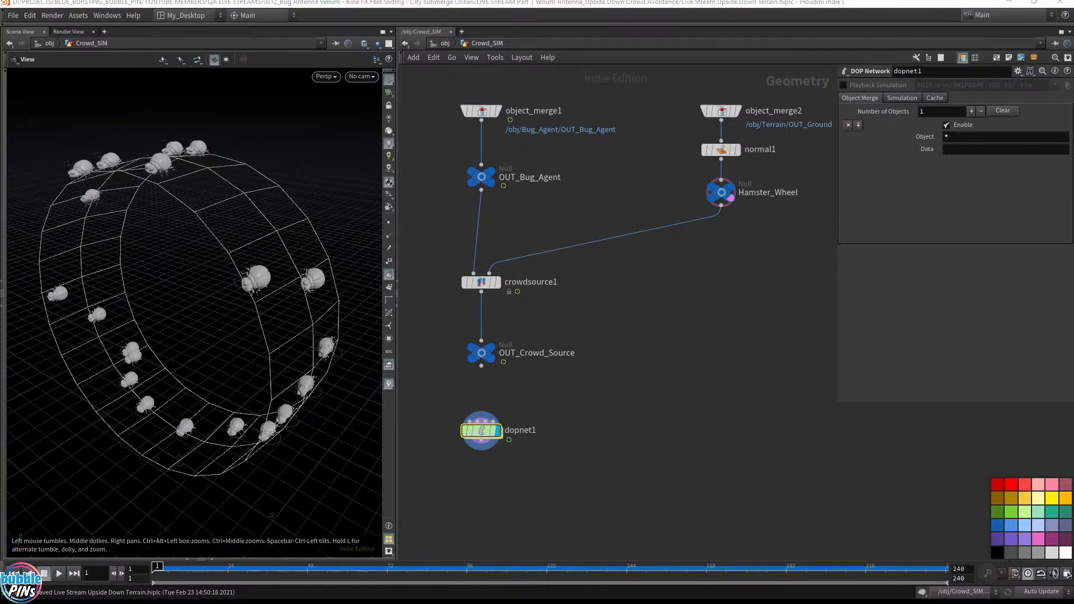
- Switch to the Firefox live chat, read the viewer's question about the solid interior, and view the bubblepins.com membership page
{"action": "left_click_drag", "start_coordinate": [1073, 212], "coordinate": [692, 184]}
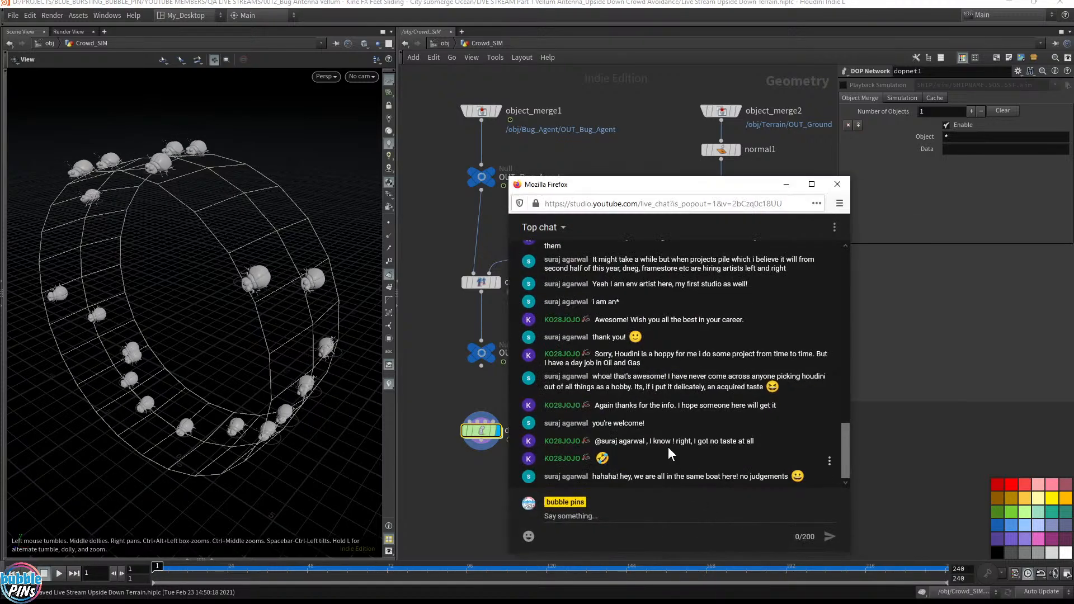
{"action": "scroll", "coordinate": [610, 280], "scroll_direction": "up", "scroll_amount": 5}
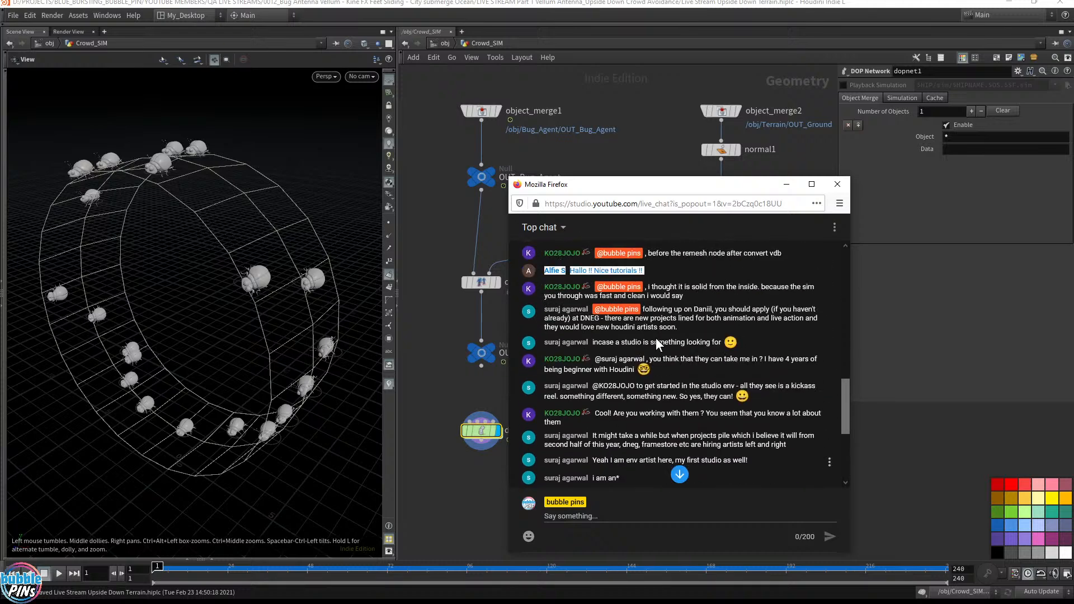
{"action": "left_click_drag", "start_coordinate": [678, 177], "coordinate": [686, 21]}
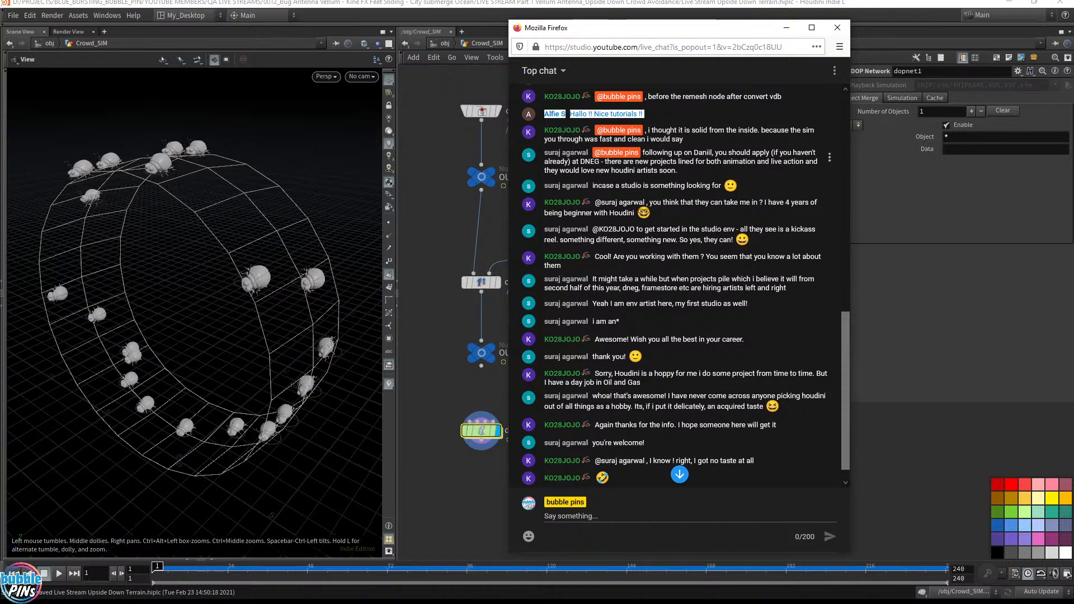
{"action": "scroll", "coordinate": [651, 152], "scroll_direction": "up", "scroll_amount": 5}
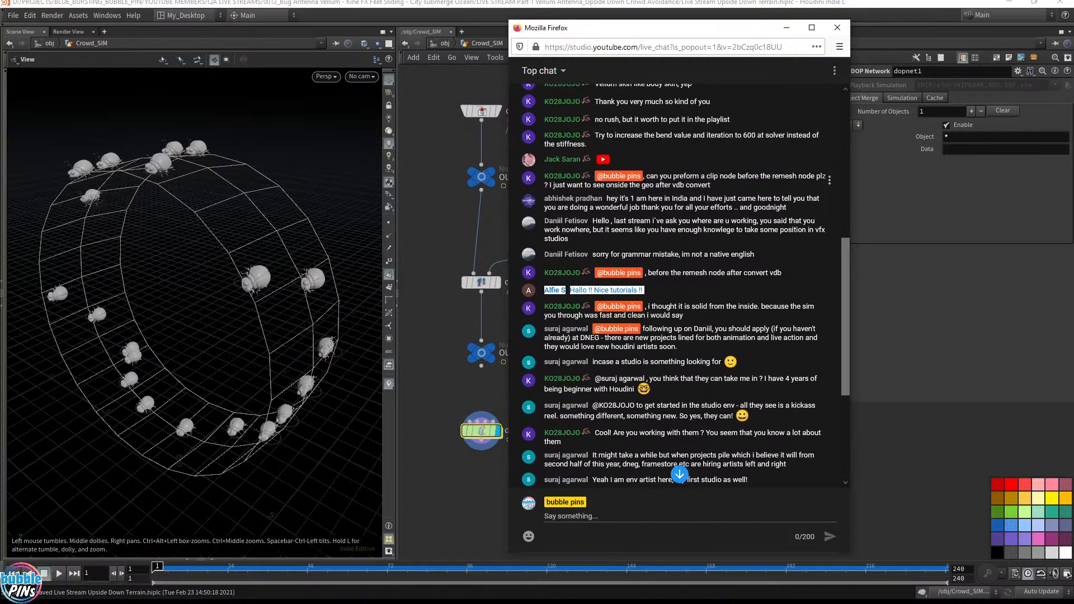
{"action": "left_click_drag", "start_coordinate": [596, 255], "coordinate": [731, 290]}
{"action": "left_click_drag", "start_coordinate": [658, 306], "coordinate": [683, 315]}
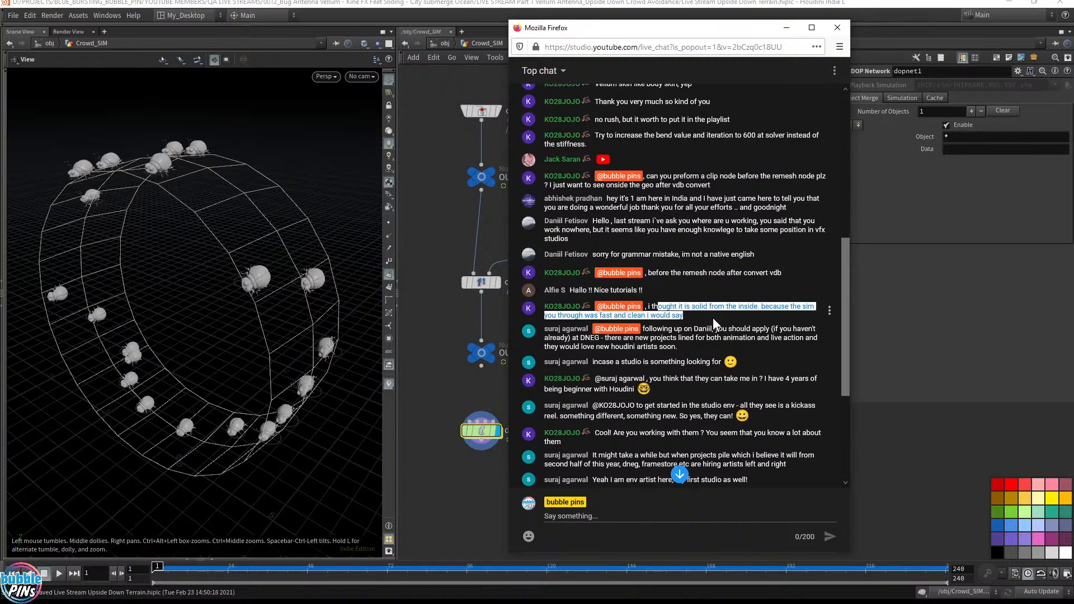
{"action": "scroll", "coordinate": [684, 315], "scroll_direction": "down", "scroll_amount": 3}
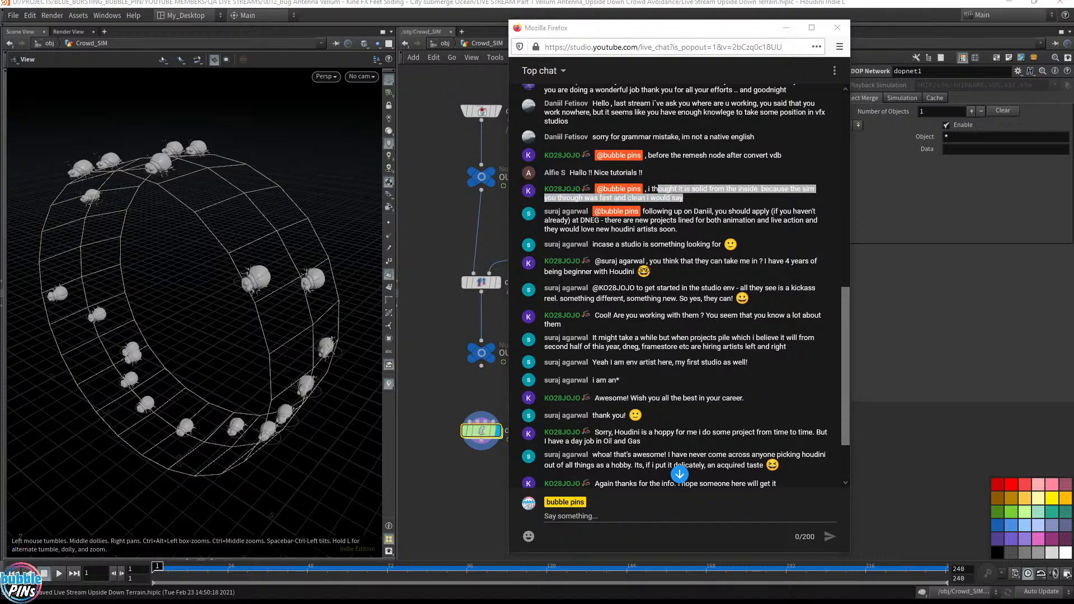
{"action": "left_click_drag", "start_coordinate": [662, 65], "coordinate": [657, 26]}
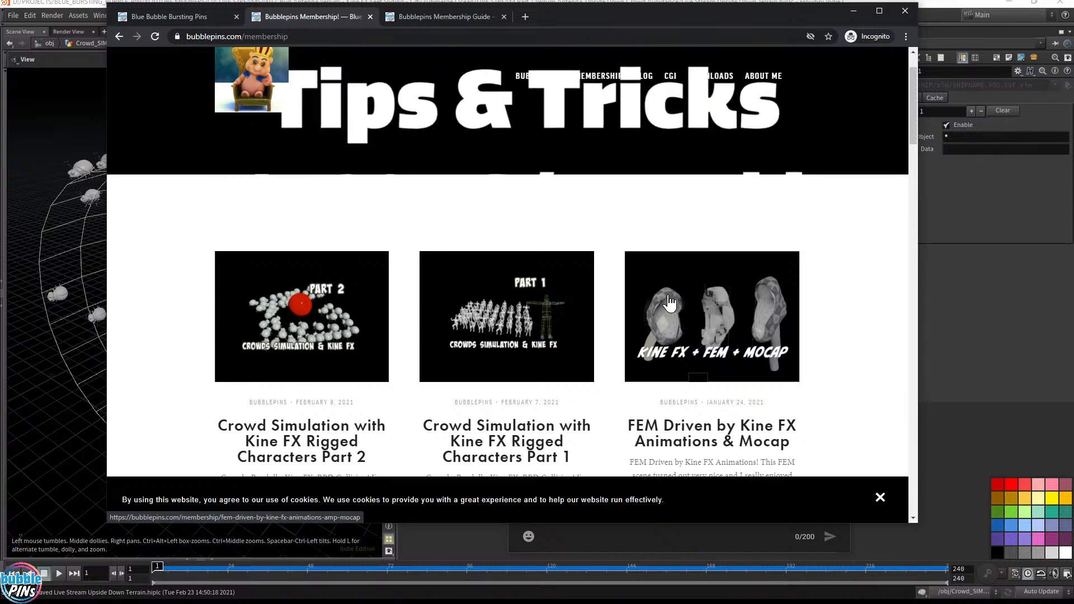
{"action": "left_click_drag", "start_coordinate": [656, 18], "coordinate": [1073, 26]}
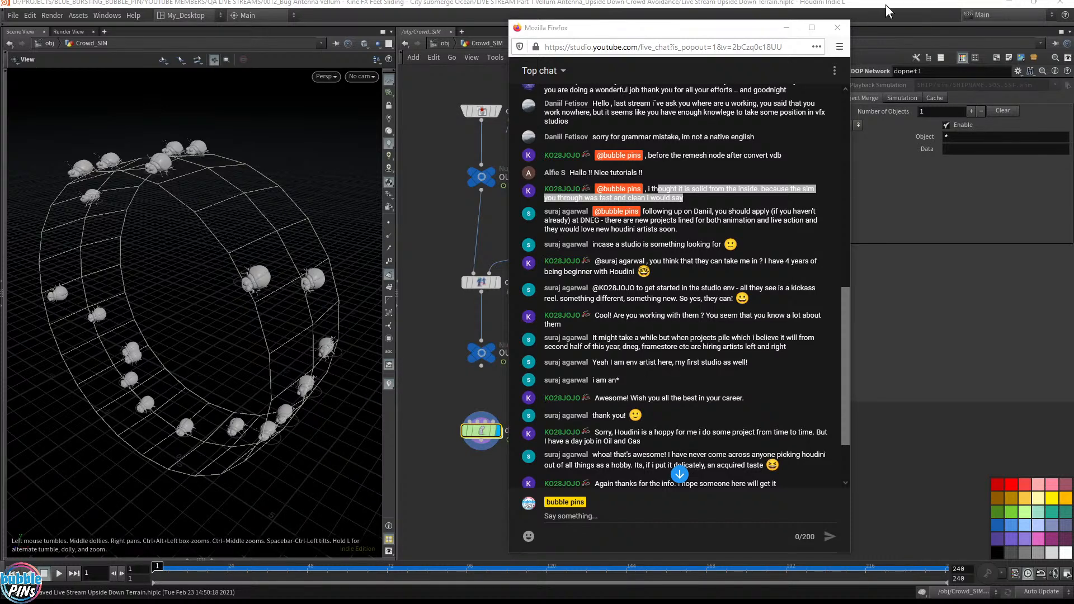
{"action": "left_click", "coordinate": [531, 42]}
{"action": "left_click", "coordinate": [445, 44]}
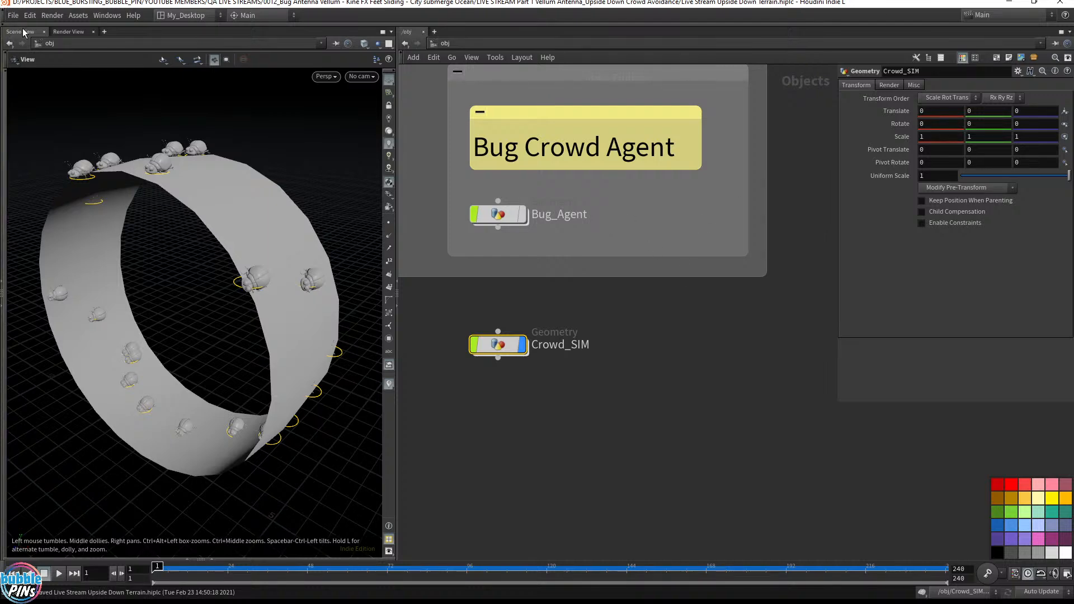
{"action": "left_click", "coordinate": [10, 43]}
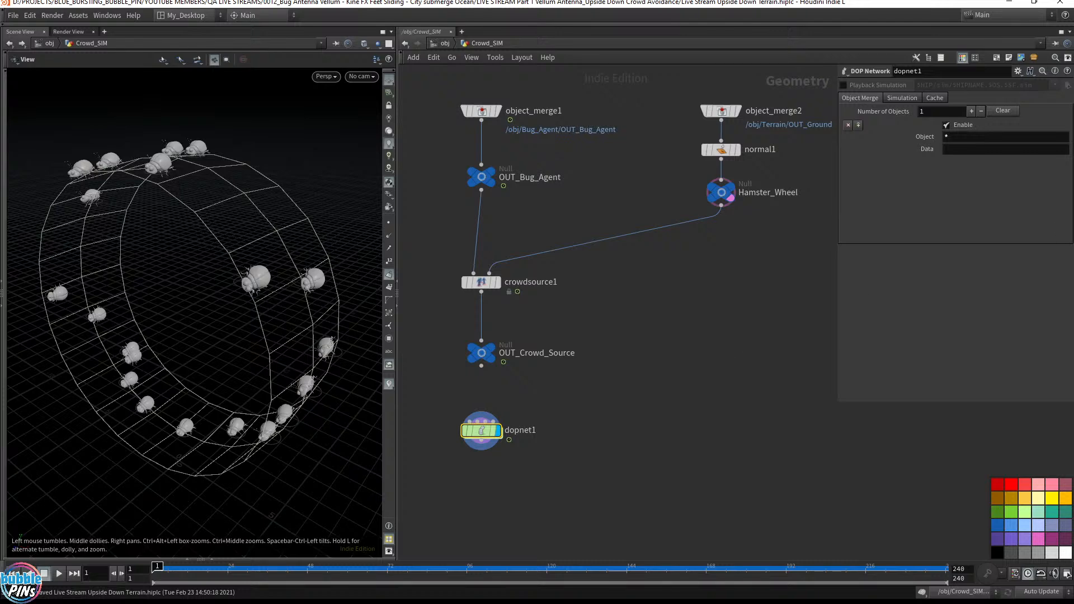
{"action": "key", "text": "alt+Tab"}
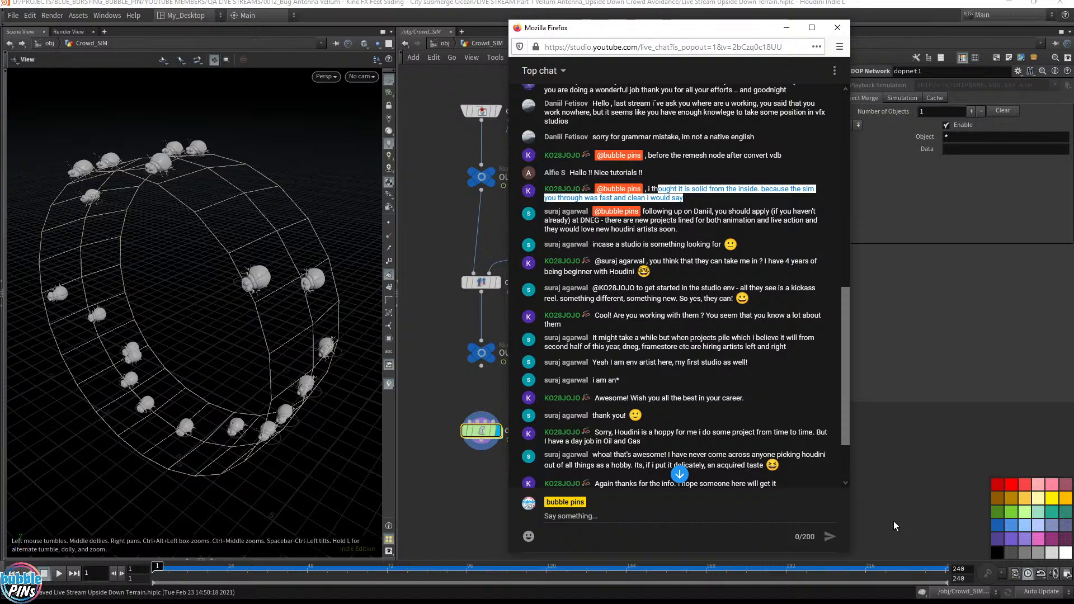
{"action": "double_click", "coordinate": [437, 2]}
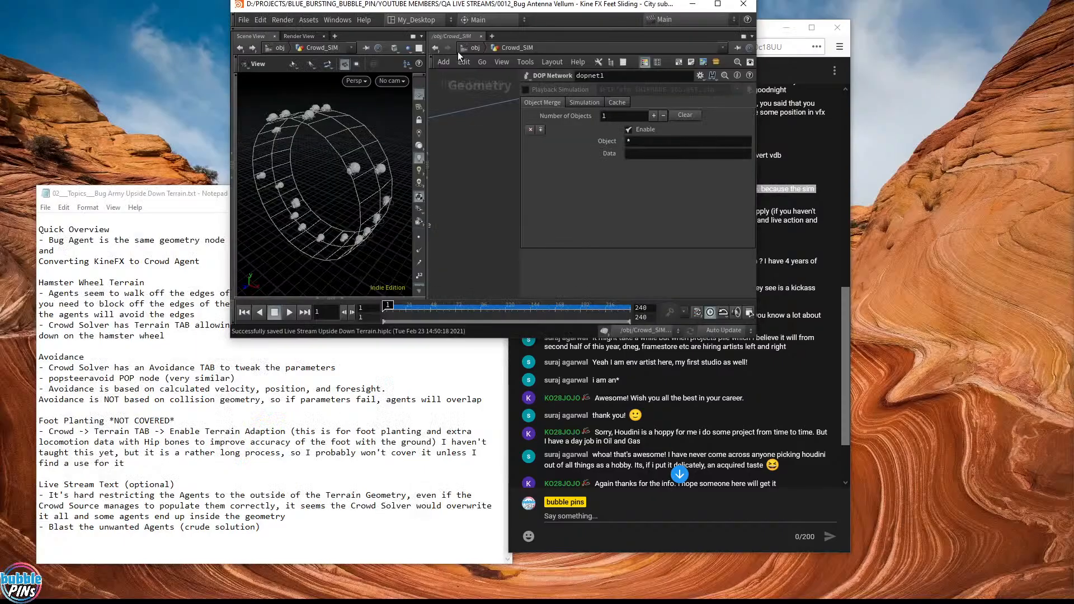
{"action": "double_click", "coordinate": [471, 5]}
- Create a new Geometry object at the obj level beside Crowd_SIM and go inside it
{"action": "left_click", "coordinate": [434, 44]}
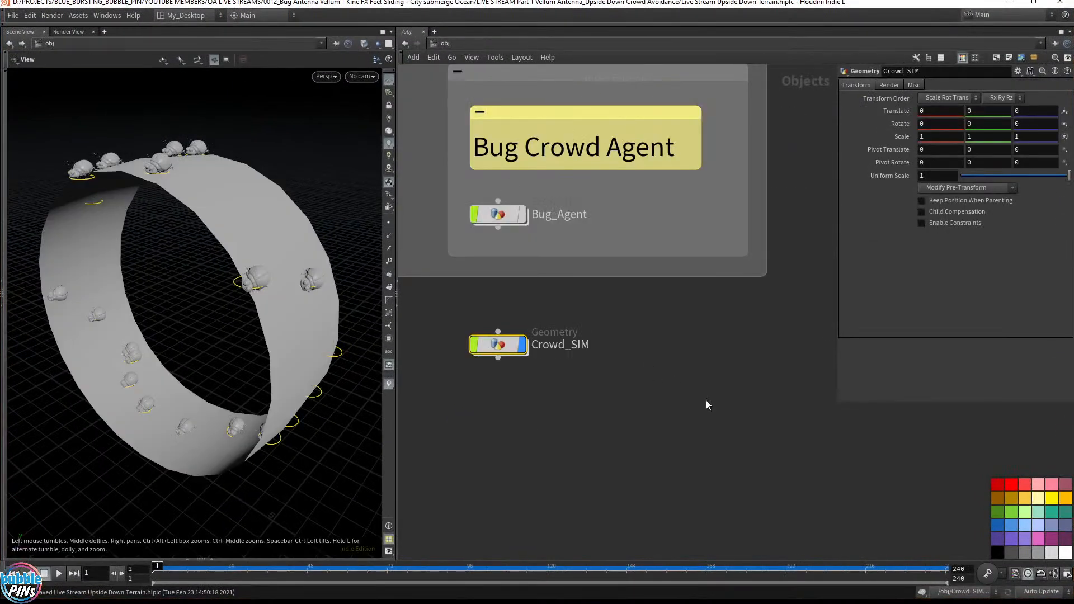
{"action": "key", "text": "Tab"}
{"action": "type", "text": "geo"}
{"action": "key", "text": "Return"}
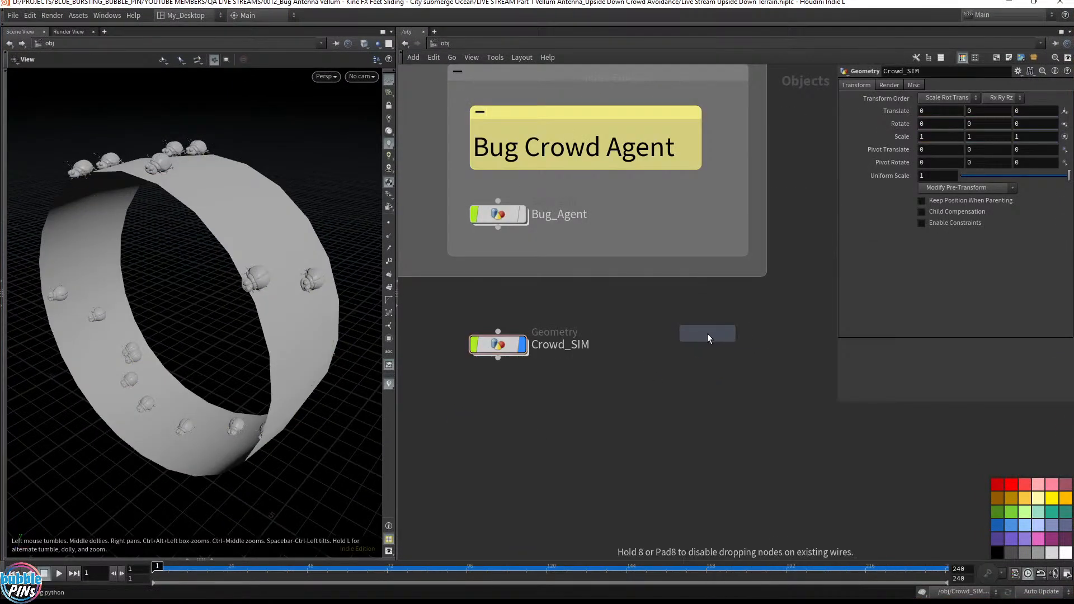
{"action": "left_click", "coordinate": [692, 345]}
{"action": "double_click", "coordinate": [692, 344]}
{"action": "key", "text": "Tab"}
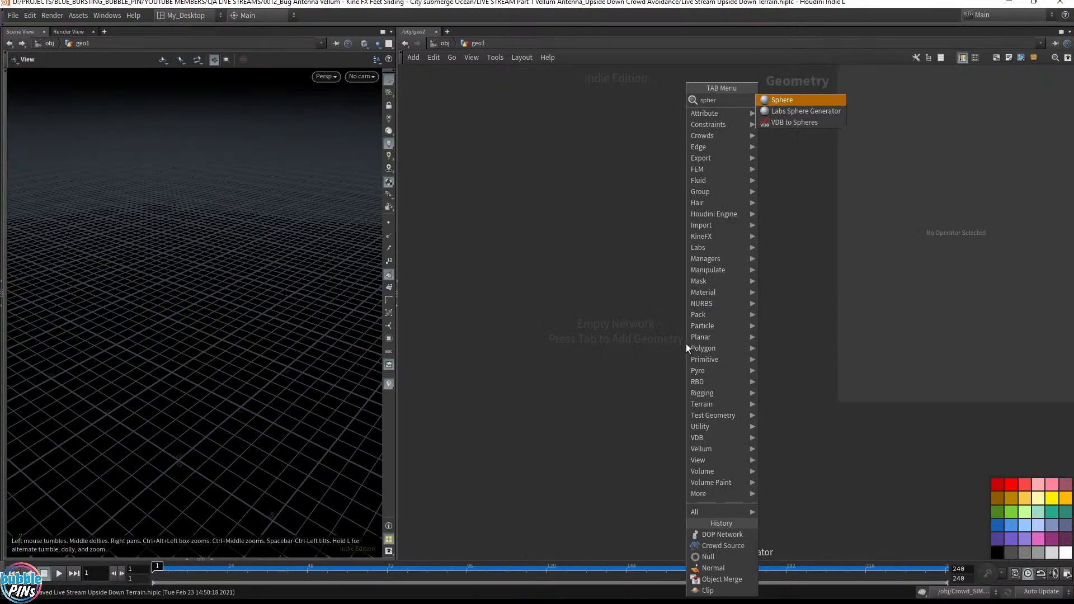
{"action": "key", "text": "Escape"}
- Add a Rubber Toy test geometry with Add Shader turned off, display it framed, and hide the normals in the viewport
{"action": "key", "text": "Tab"}
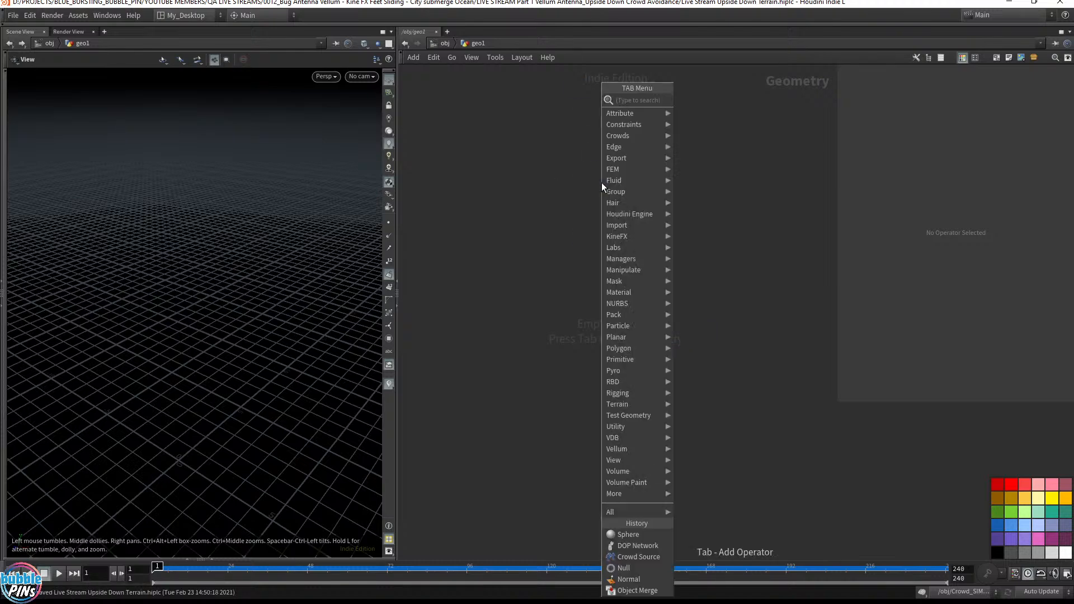
{"action": "type", "text": "rub"}
{"action": "key", "text": "Return"}
{"action": "left_click", "coordinate": [580, 198]}
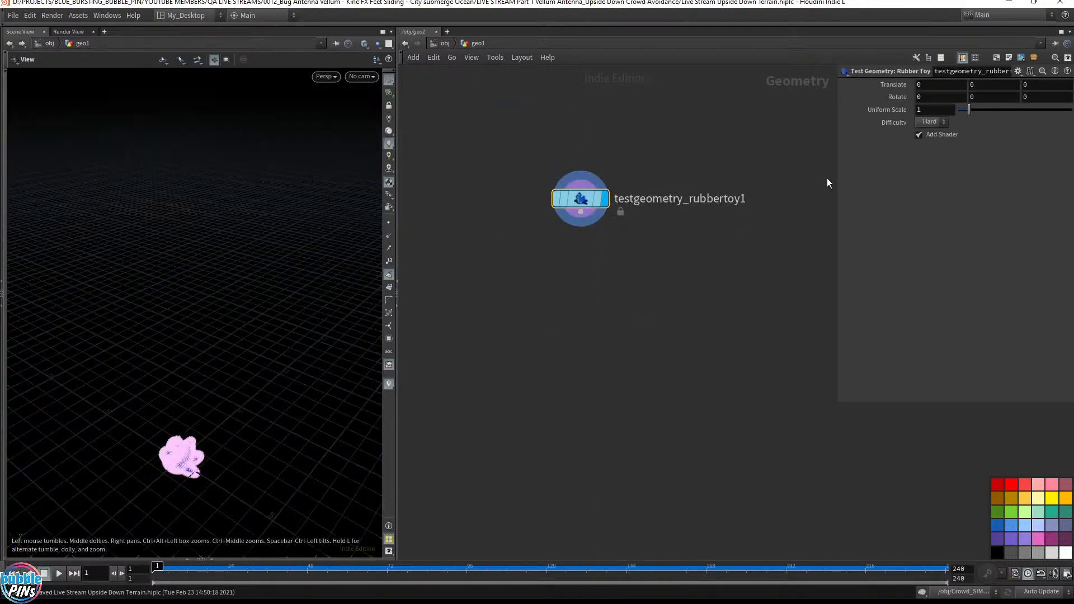
{"action": "key", "text": "f"}
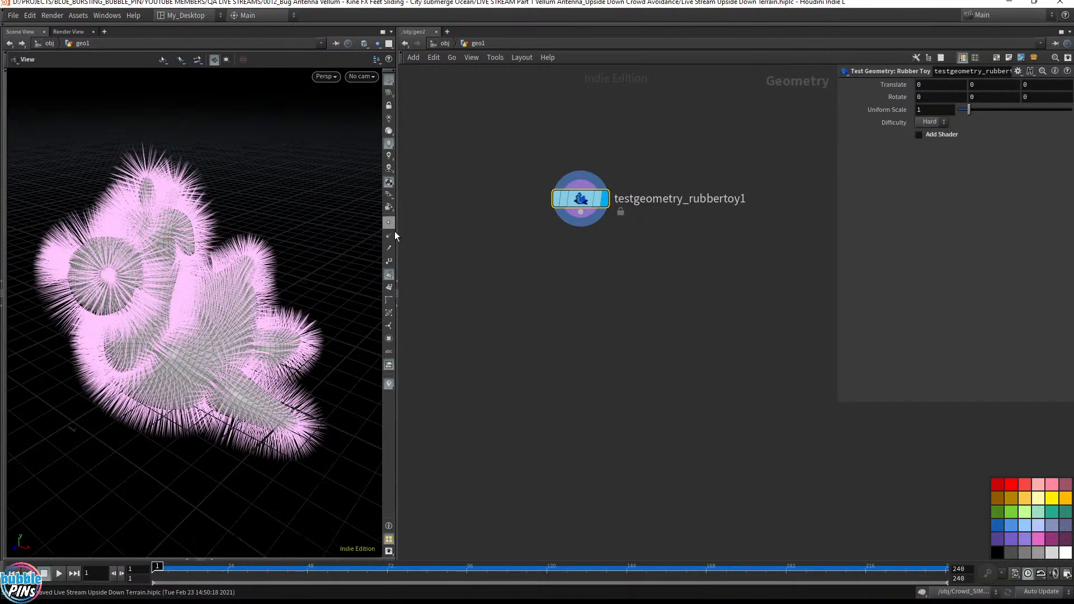
{"action": "left_click", "coordinate": [390, 275]}
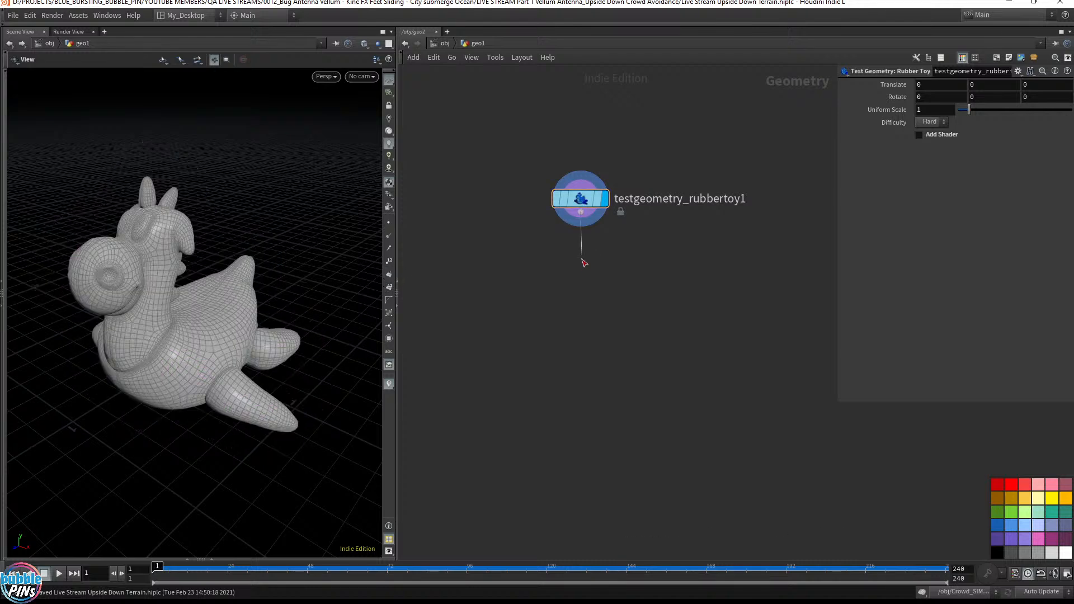
- Connect a VDB from Polygons node to the rubber toy and display its result
{"action": "key", "text": "Tab"}
{"action": "type", "text": "vdbfrompo"}
{"action": "key", "text": "Return"}
{"action": "left_click", "coordinate": [581, 269]}
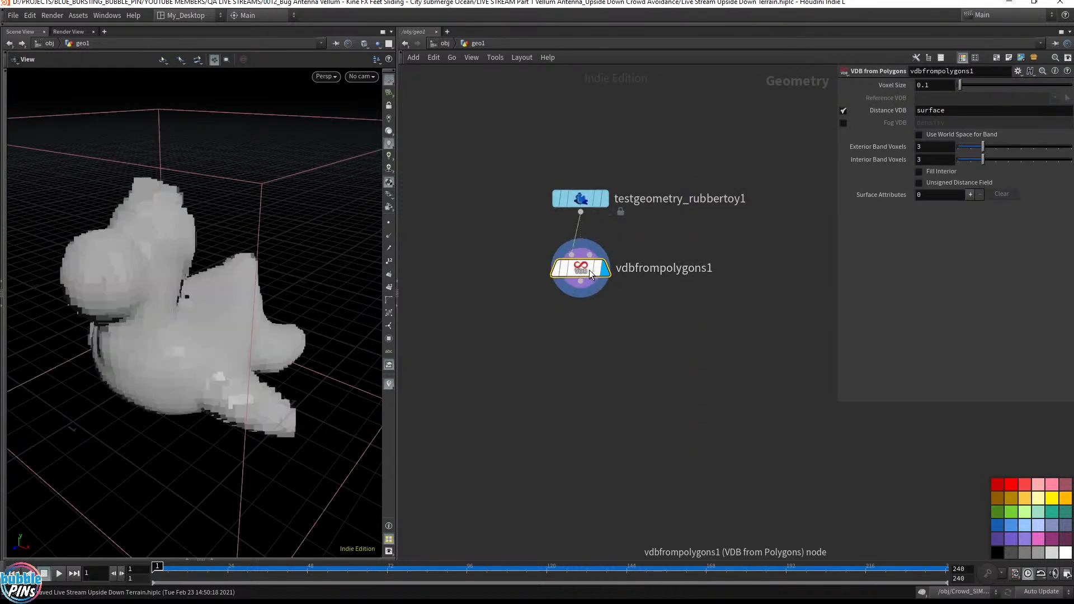
- Connect a Convert VDB node to the VDB from Polygons output, display it, and set Convert To to Polygons
{"action": "key", "text": "Tab"}
{"action": "type", "text": "convertvdb"}
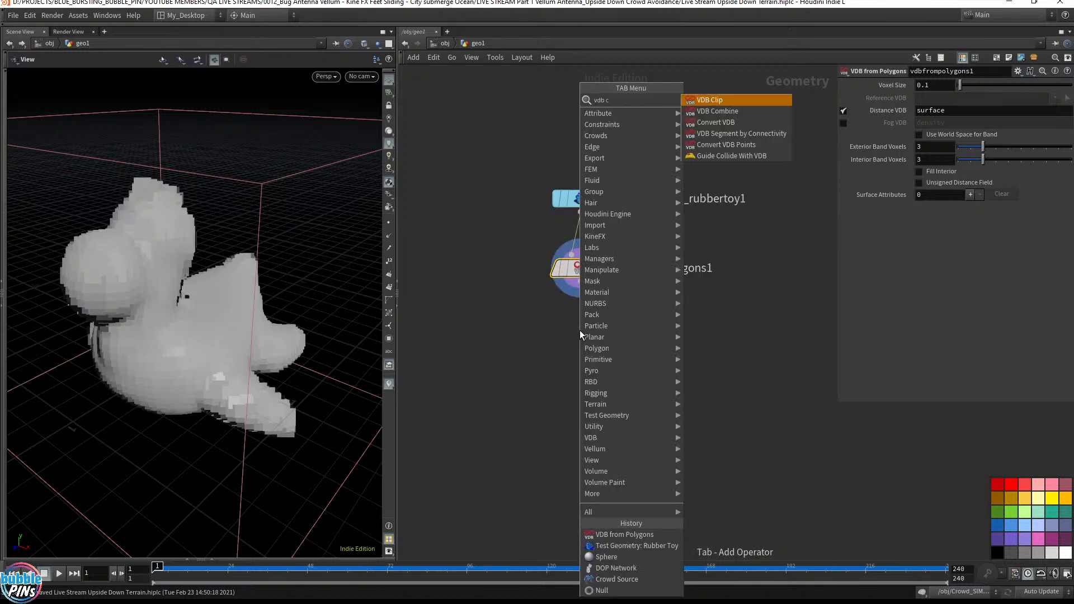
{"action": "key", "text": "Return"}
{"action": "left_click", "coordinate": [579, 334]}
{"action": "left_click_drag", "start_coordinate": [580, 331], "coordinate": [585, 351]}
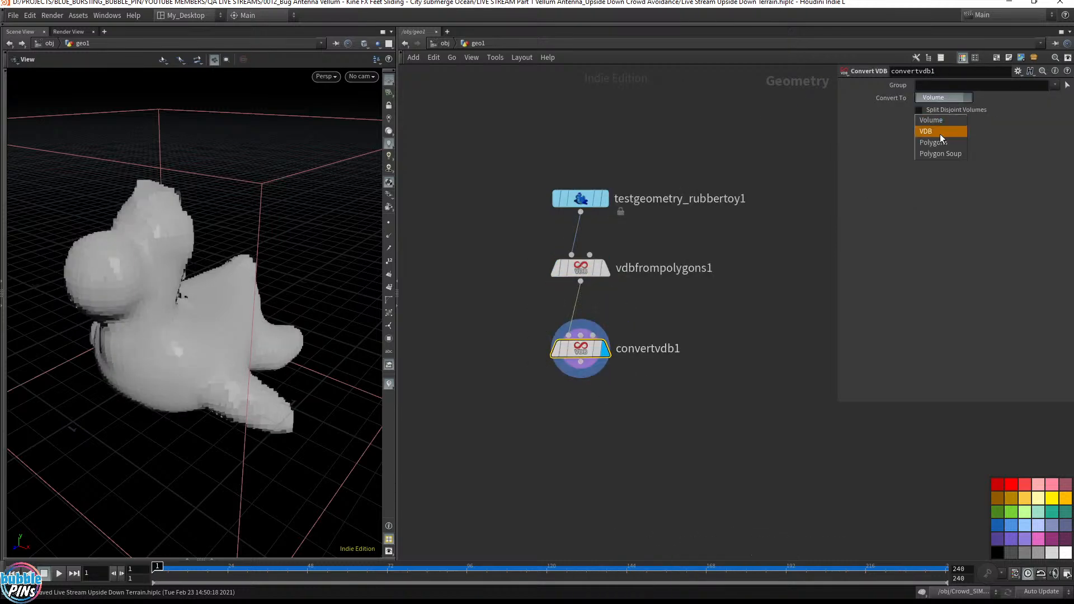
{"action": "left_click", "coordinate": [938, 142]}
{"action": "mouse_move", "coordinate": [216, 299]}
{"action": "left_mouse_down"}
{"action": "mouse_move", "coordinate": [168, 302]}
{"action": "mouse_move", "coordinate": [225, 311]}
{"action": "left_mouse_up"}
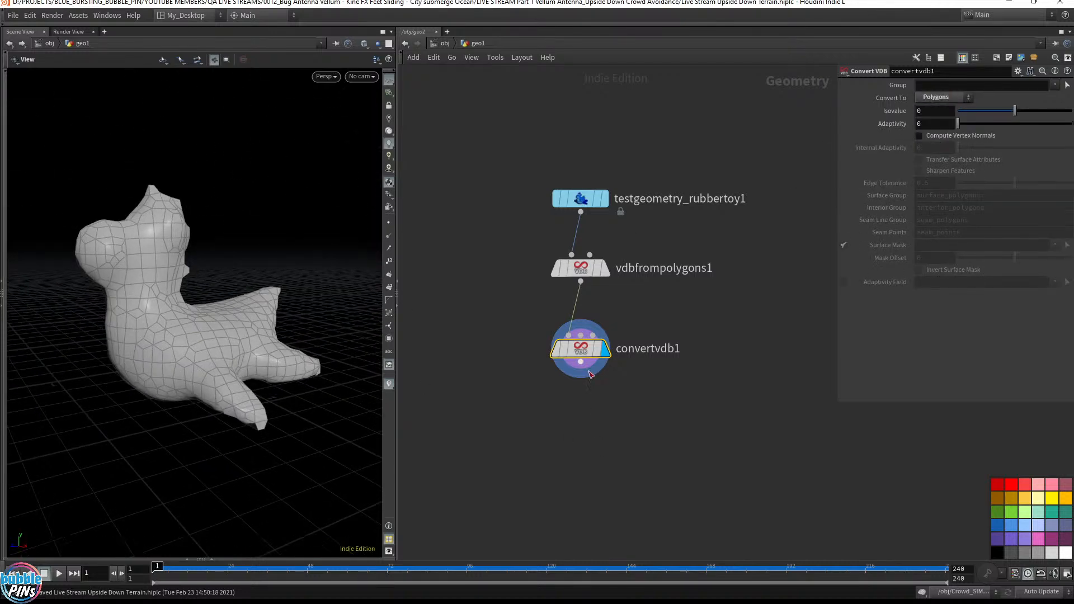
- Add a Clip node after the Convert VDB, display it, and view the cut underside of the toy
{"action": "left_click_drag", "start_coordinate": [581, 362], "coordinate": [583, 415]}
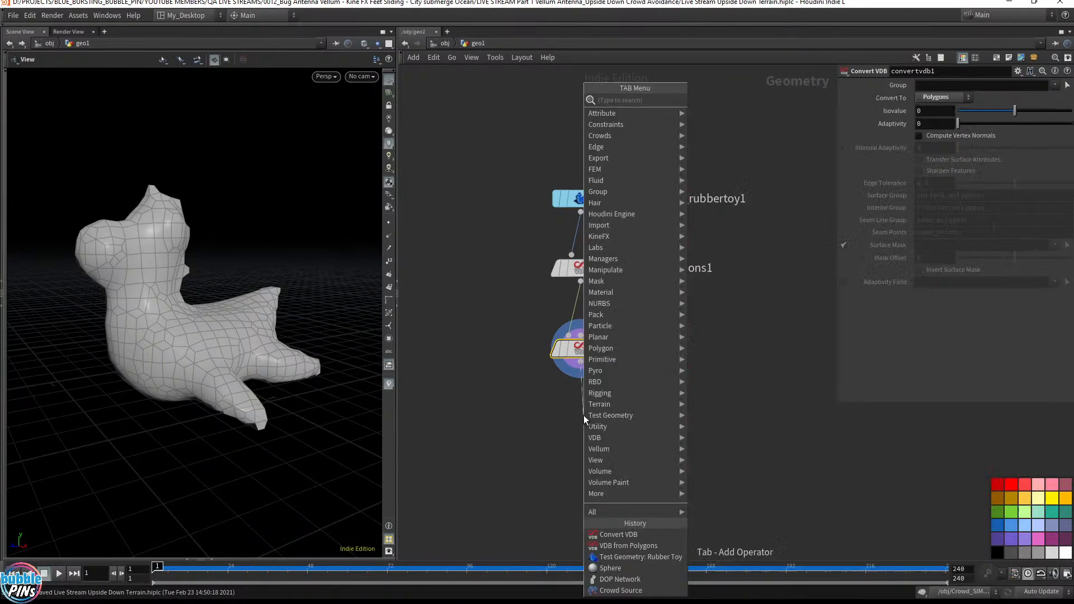
{"action": "type", "text": "clip"}
{"action": "key", "text": "Return"}
{"action": "left_click", "coordinate": [608, 415]}
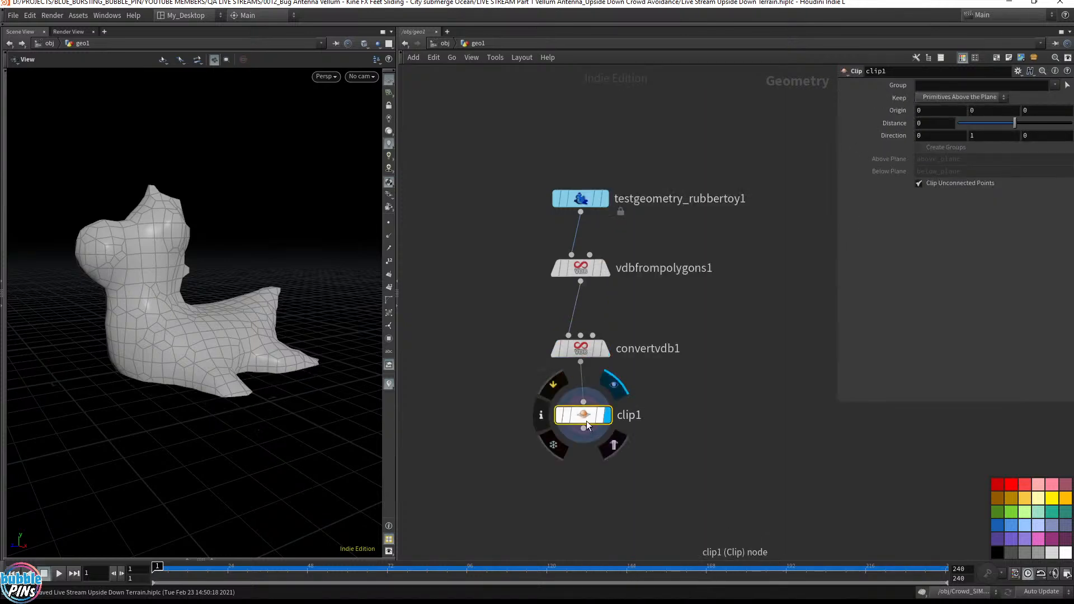
{"action": "left_click_drag", "start_coordinate": [287, 391], "coordinate": [272, 325]}
{"action": "middle_click_drag", "start_coordinate": [758, 354], "coordinate": [653, 301]}
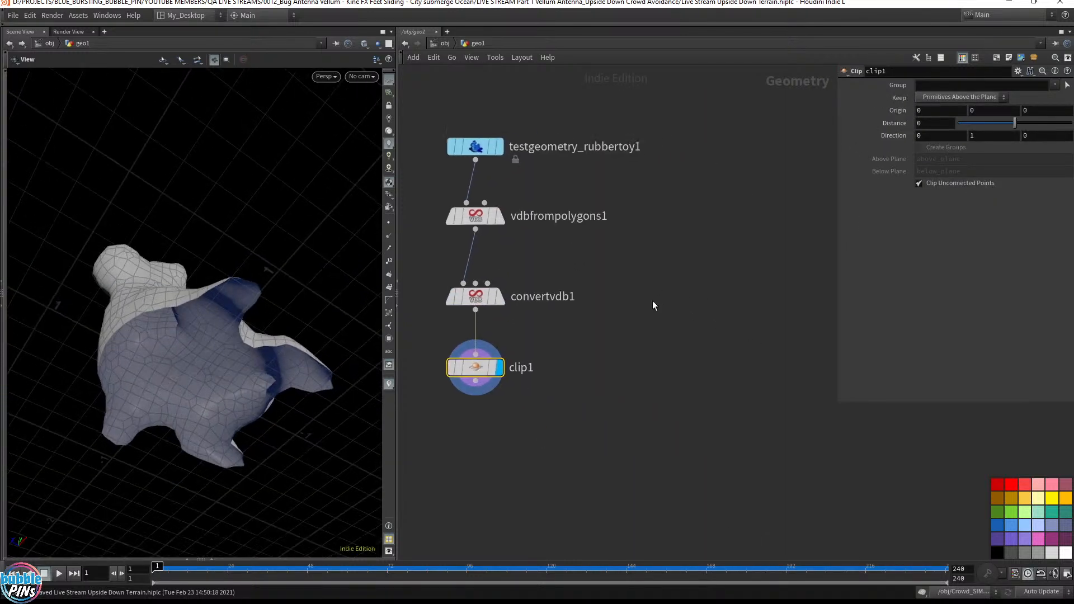
- Add a Tet Conform node beside the VDB chain and feed it from the rubber toy test geometry
{"action": "key", "text": "Tab"}
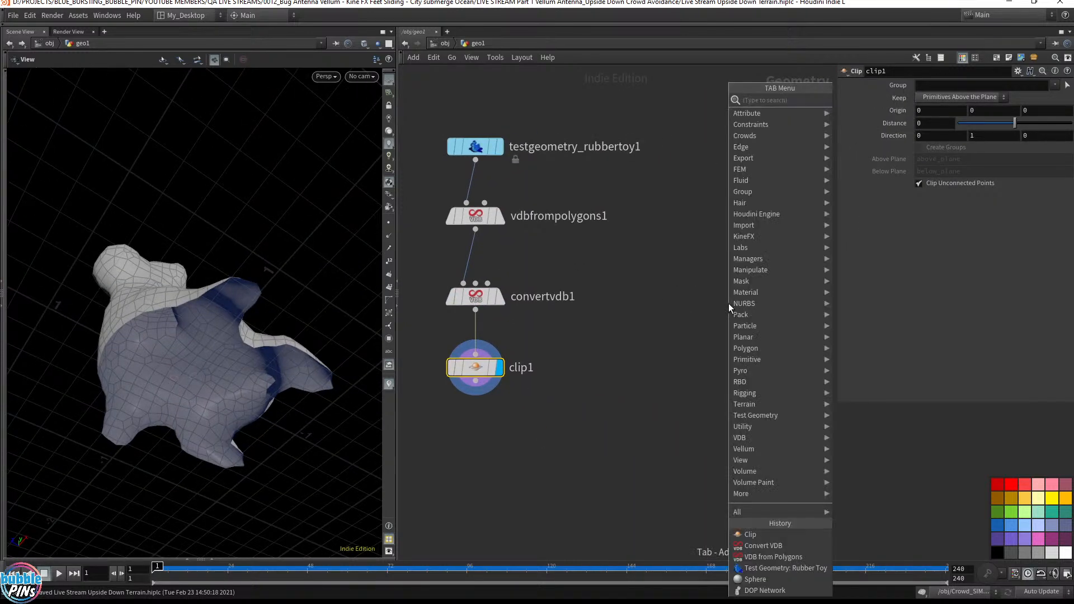
{"action": "type", "text": "fem"}
{"action": "key", "text": "BackSpace"}
{"action": "key", "text": "BackSpace"}
{"action": "key", "text": "BackSpace"}
{"action": "type", "text": "tet"}
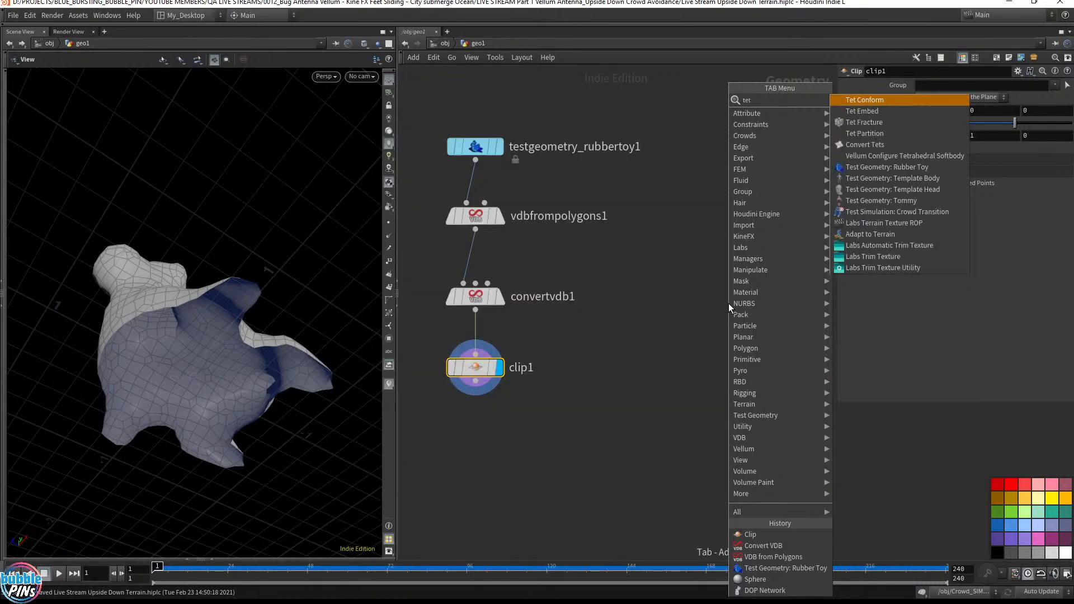
{"action": "key", "text": "Return"}
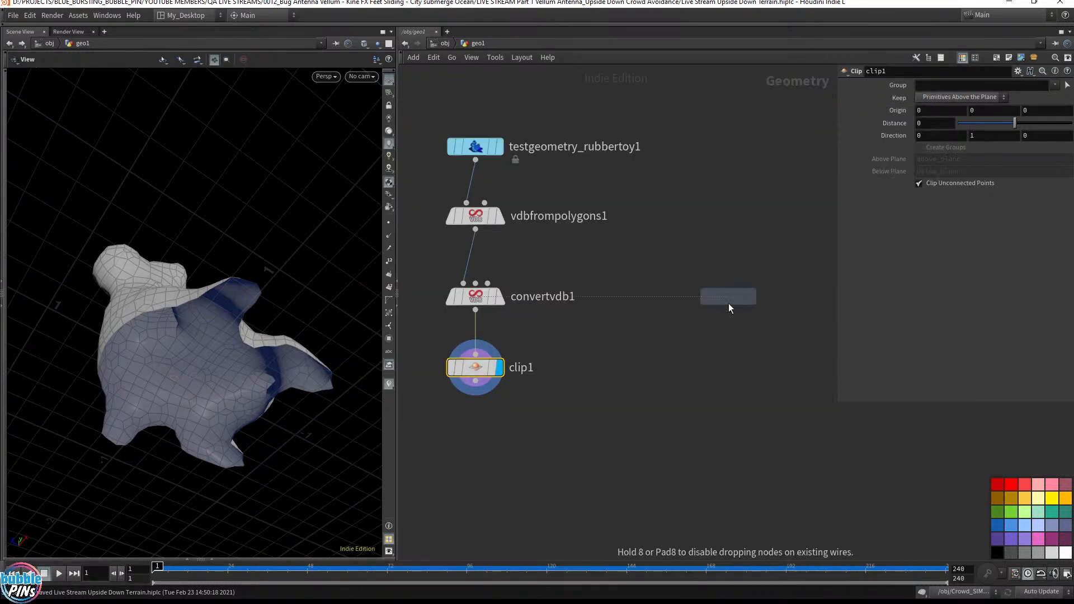
{"action": "left_click", "coordinate": [696, 253]}
{"action": "left_click_drag", "start_coordinate": [476, 160], "coordinate": [685, 240]}
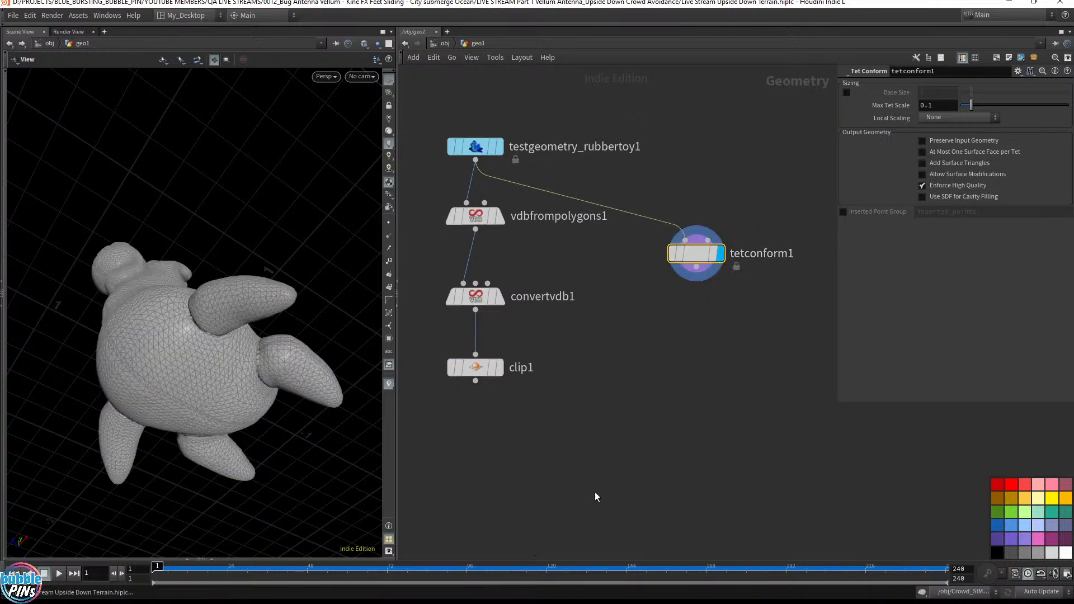
- View the tetrahedral toy from the side and overlay the original rubber toy as a template
{"action": "left_click_drag", "start_coordinate": [170, 300], "coordinate": [202, 379]}
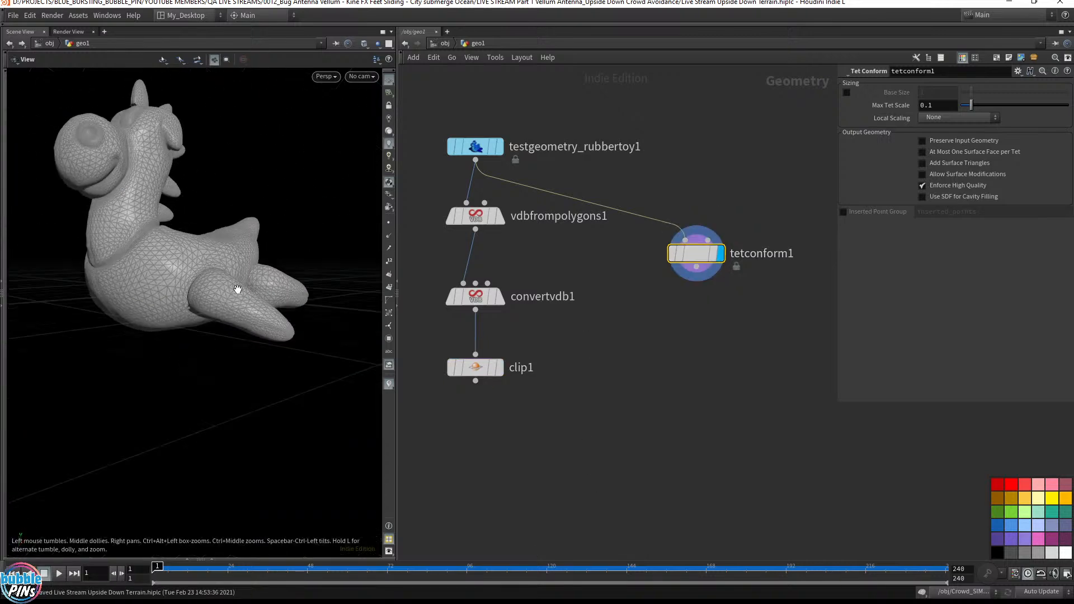
{"action": "left_click_drag", "start_coordinate": [239, 289], "coordinate": [324, 370]}
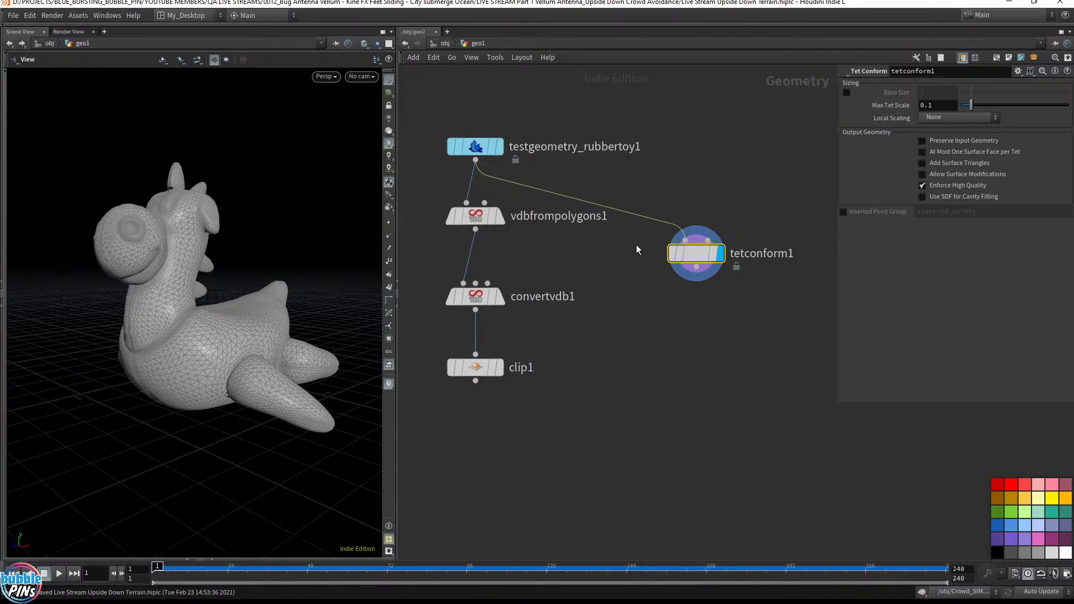
{"action": "mouse_move", "coordinate": [506, 145]}
{"action": "left_click", "coordinate": [507, 177]}
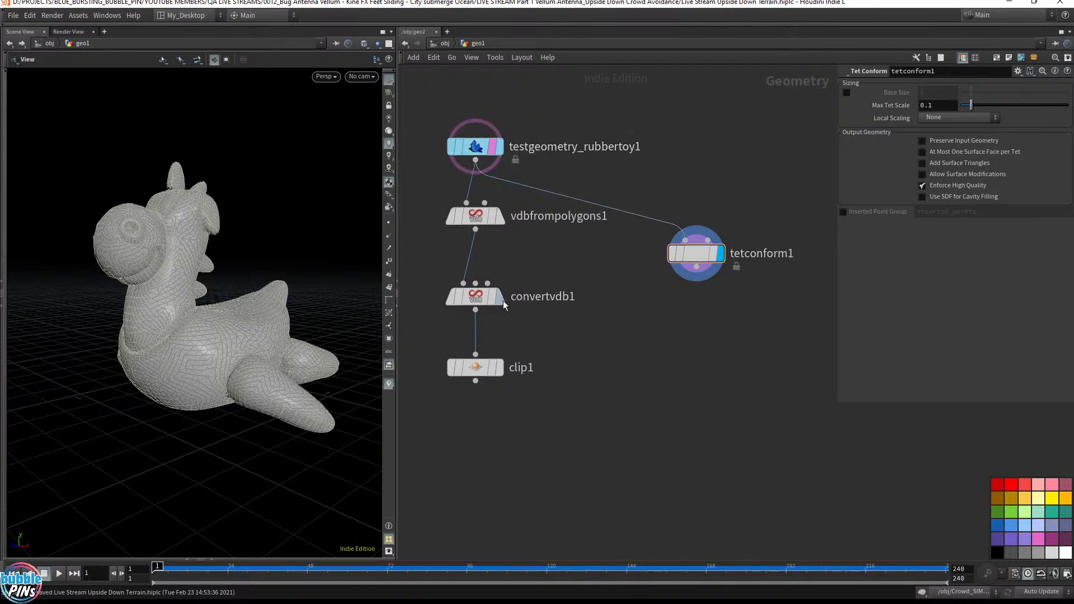
{"action": "left_click_drag", "start_coordinate": [470, 367], "coordinate": [672, 344]}
{"action": "left_click_drag", "start_coordinate": [696, 267], "coordinate": [591, 274]}
{"action": "key", "text": "Escape"}
{"action": "left_click_drag", "start_coordinate": [656, 341], "coordinate": [479, 435]}
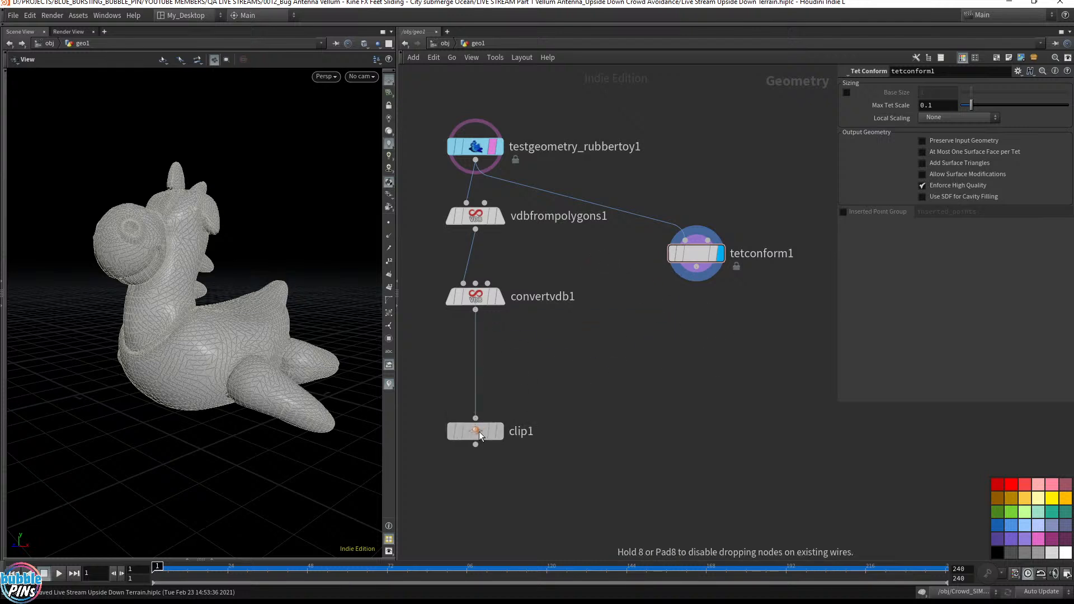
- Duplicate the Clip node beneath the Tet Conform, connect it to that output, and display the result
{"action": "left_click", "coordinate": [478, 393]}
{"action": "left_click_drag", "start_coordinate": [482, 392], "coordinate": [760, 393]}
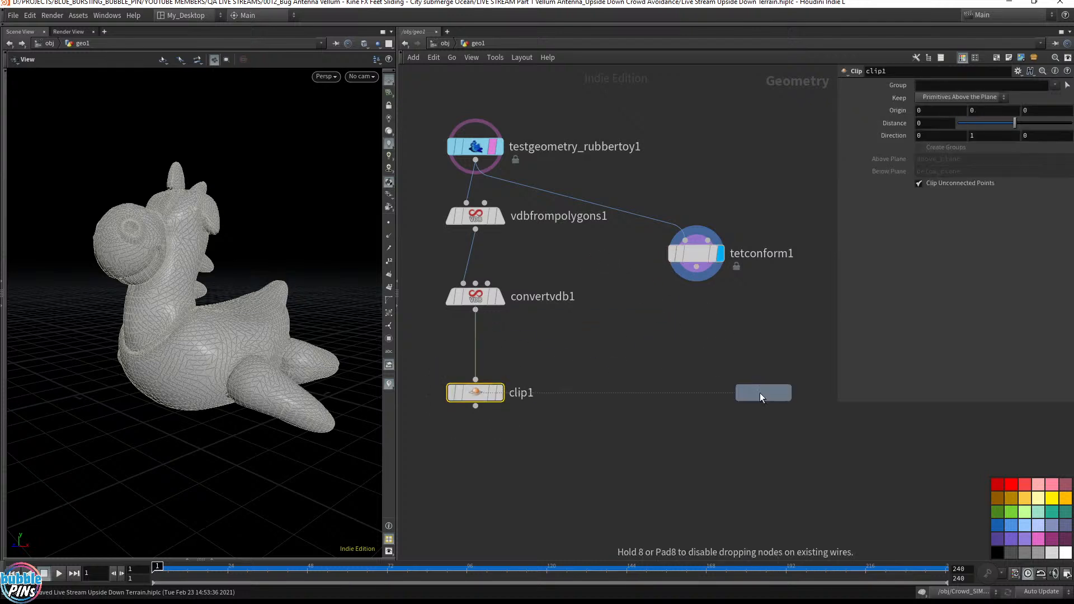
{"action": "left_click", "coordinate": [693, 393]}
{"action": "left_click_drag", "start_coordinate": [696, 267], "coordinate": [697, 380]}
{"action": "left_click", "coordinate": [721, 393]}
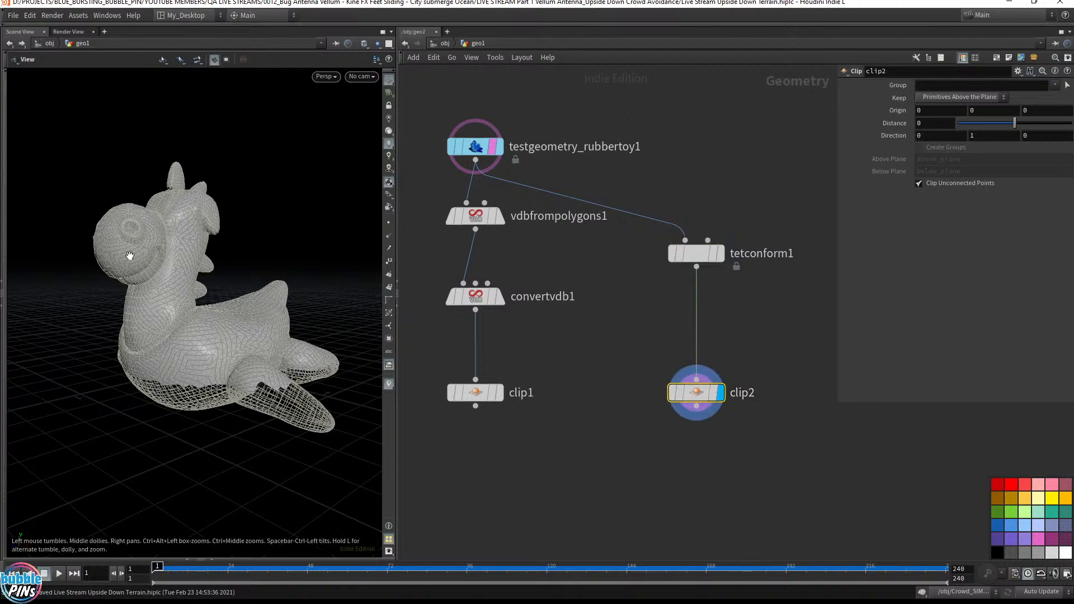
- Turn off the rubber toy's template overlay and examine the tetrahedra exposed on the clipped underside
{"action": "left_click_drag", "start_coordinate": [215, 290], "coordinate": [189, 312]}
{"action": "left_click", "coordinate": [506, 176]}
{"action": "middle_click_drag", "start_coordinate": [189, 312], "coordinate": [285, 290]}
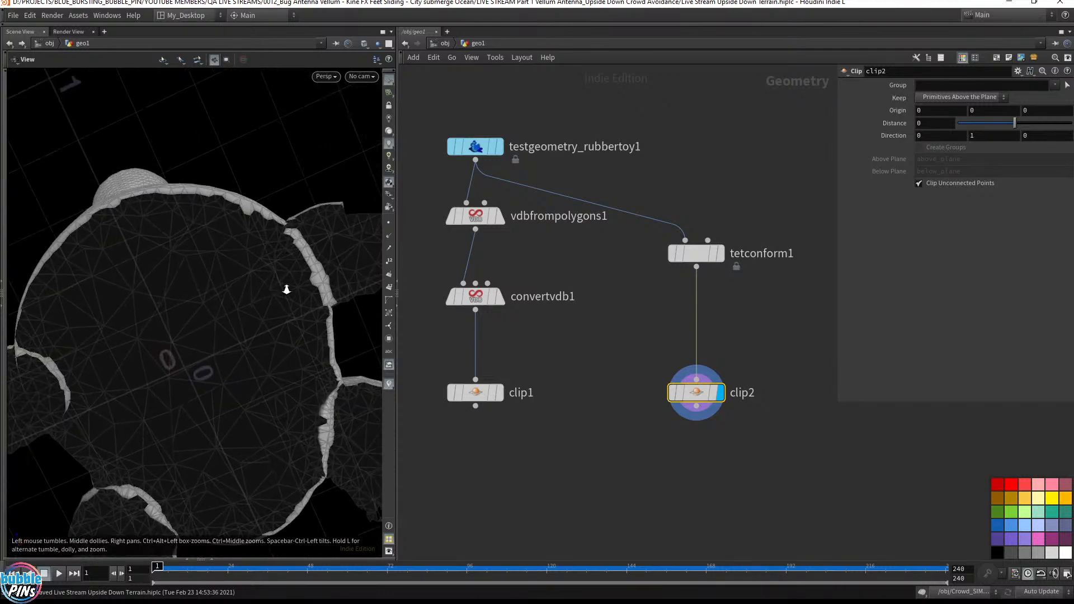
{"action": "mouse_move", "coordinate": [286, 290]}
{"action": "left_mouse_down"}
{"action": "mouse_move", "coordinate": [177, 314]}
{"action": "mouse_move", "coordinate": [247, 343]}
{"action": "mouse_move", "coordinate": [276, 246]}
{"action": "mouse_move", "coordinate": [335, 285]}
{"action": "mouse_move", "coordinate": [301, 316]}
{"action": "mouse_move", "coordinate": [271, 283]}
{"action": "mouse_move", "coordinate": [299, 295]}
{"action": "left_mouse_up"}
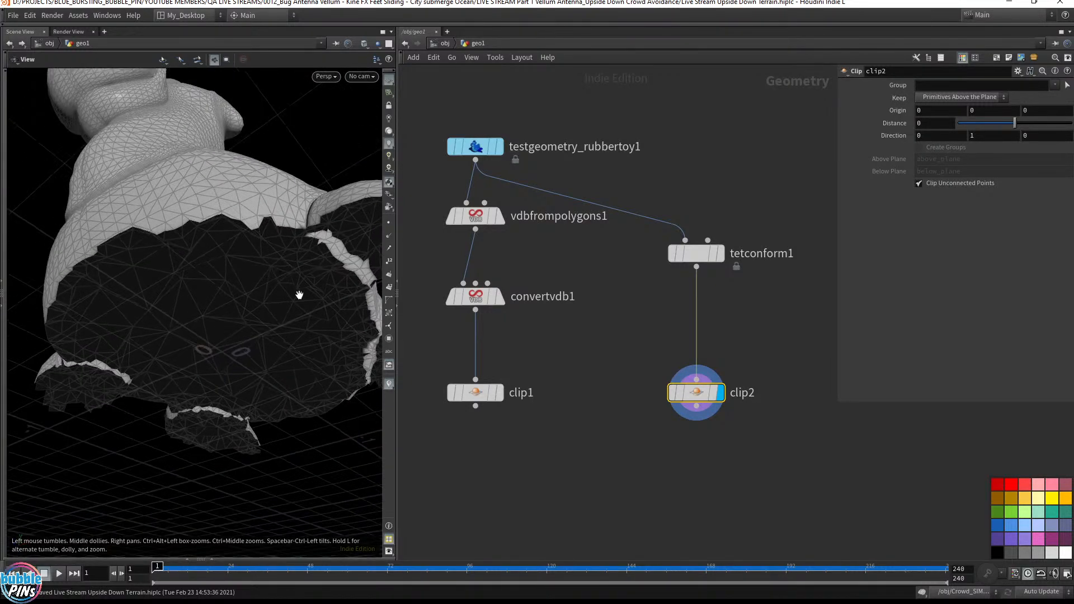
- Add a Normal node after the Tet Conform branch's Clip, display it, and align it beneath the Clip
{"action": "left_click", "coordinate": [696, 406]}
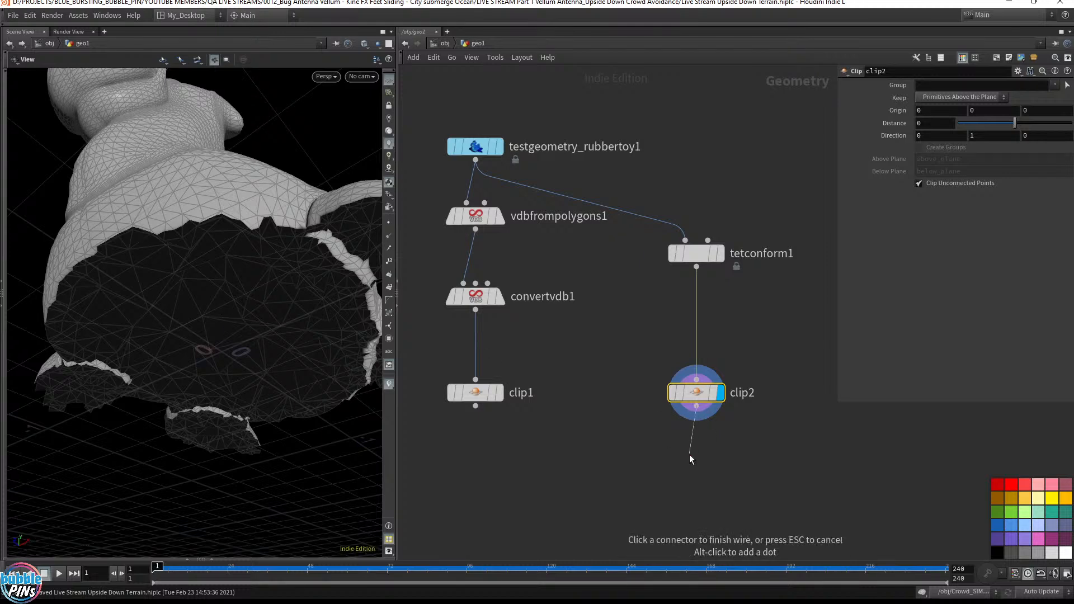
{"action": "key", "text": "Tab"}
{"action": "type", "text": "no"}
{"action": "key", "text": "Return"}
{"action": "left_click", "coordinate": [689, 454]}
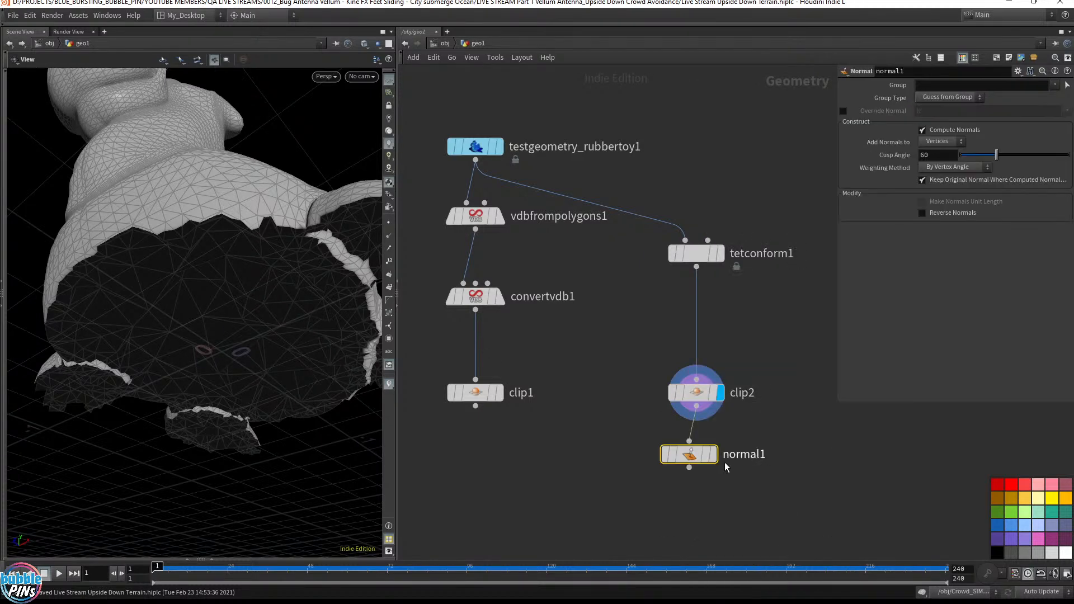
{"action": "left_click", "coordinate": [714, 454]}
{"action": "left_click_drag", "start_coordinate": [689, 455], "coordinate": [696, 468]}
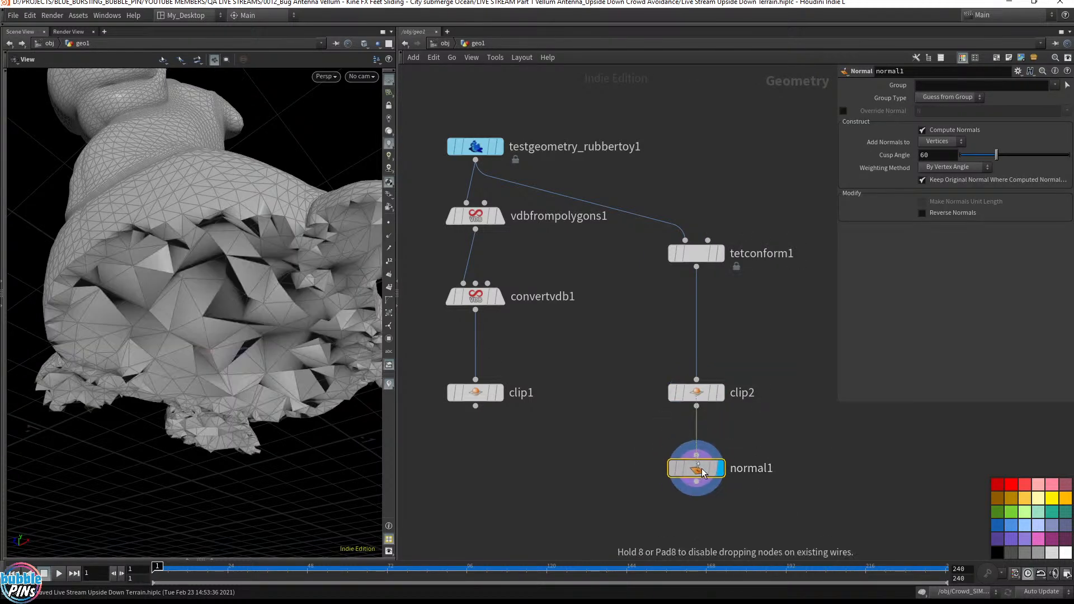
- Show the points and wireframe in a widened viewport and examine the toy's interior structure
{"action": "left_click_drag", "start_coordinate": [362, 191], "coordinate": [281, 240]}
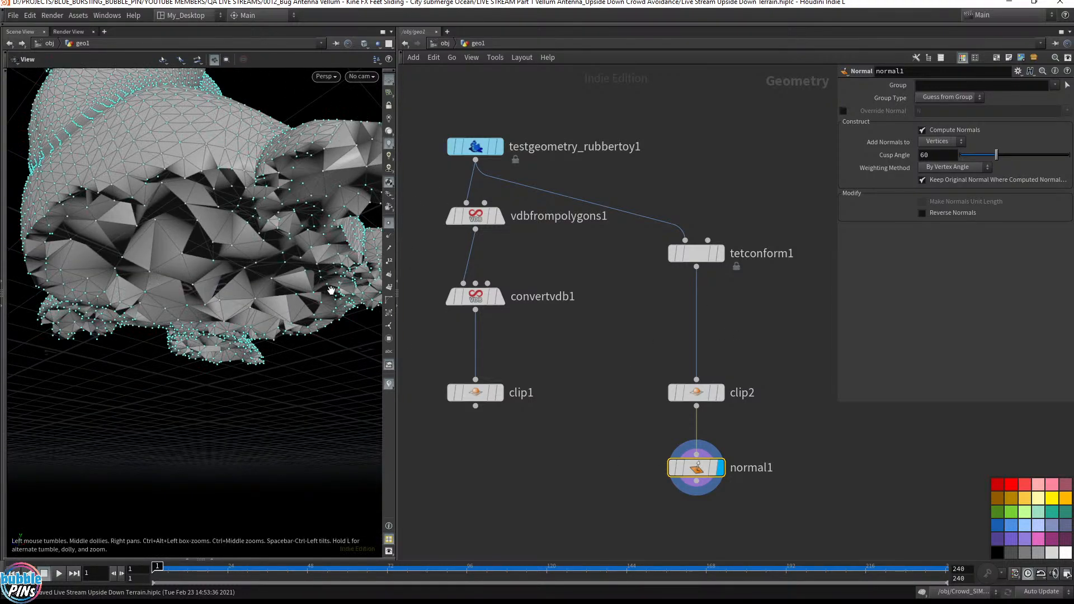
{"action": "left_click_drag", "start_coordinate": [350, 259], "coordinate": [286, 309]}
{"action": "key", "text": "w"}
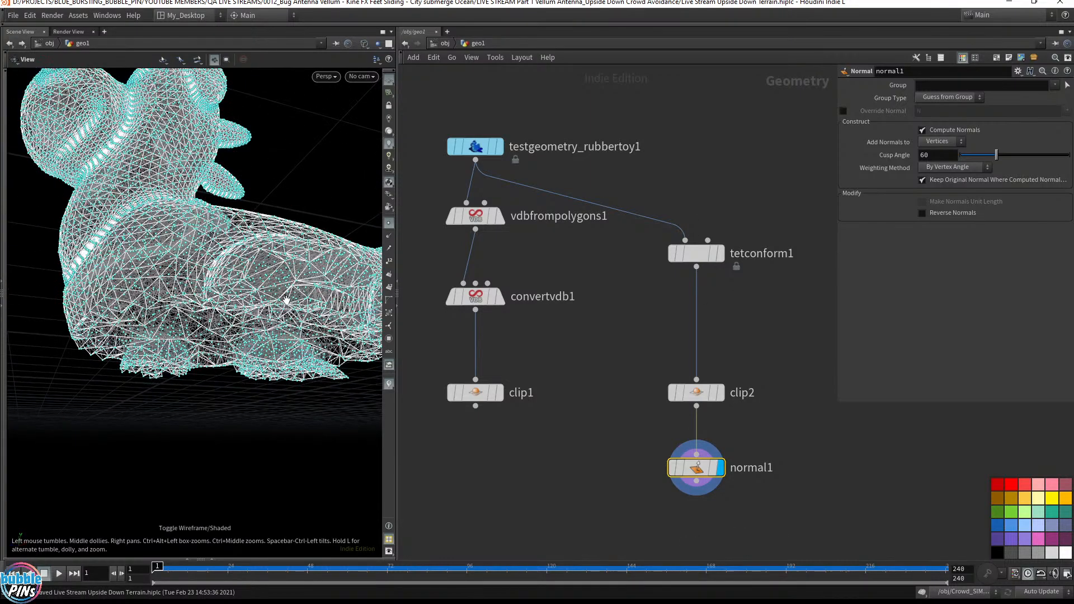
{"action": "left_click_drag", "start_coordinate": [397, 224], "coordinate": [566, 224]}
{"action": "left_click_drag", "start_coordinate": [385, 274], "coordinate": [199, 343]}
{"action": "middle_click_drag", "start_coordinate": [199, 343], "coordinate": [640, 358]}
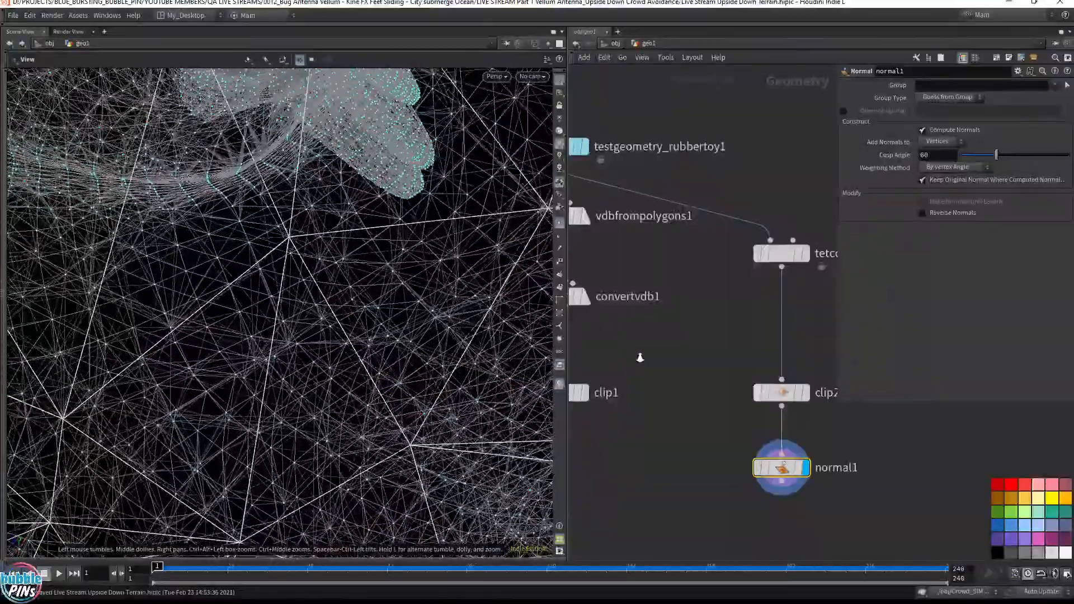
{"action": "left_click_drag", "start_coordinate": [301, 367], "coordinate": [316, 459]}
{"action": "left_click_drag", "start_coordinate": [389, 340], "coordinate": [347, 341]}
- Set the viewport's point marker size to 6 and inspect the interior points of the toy
{"action": "key", "text": "d"}
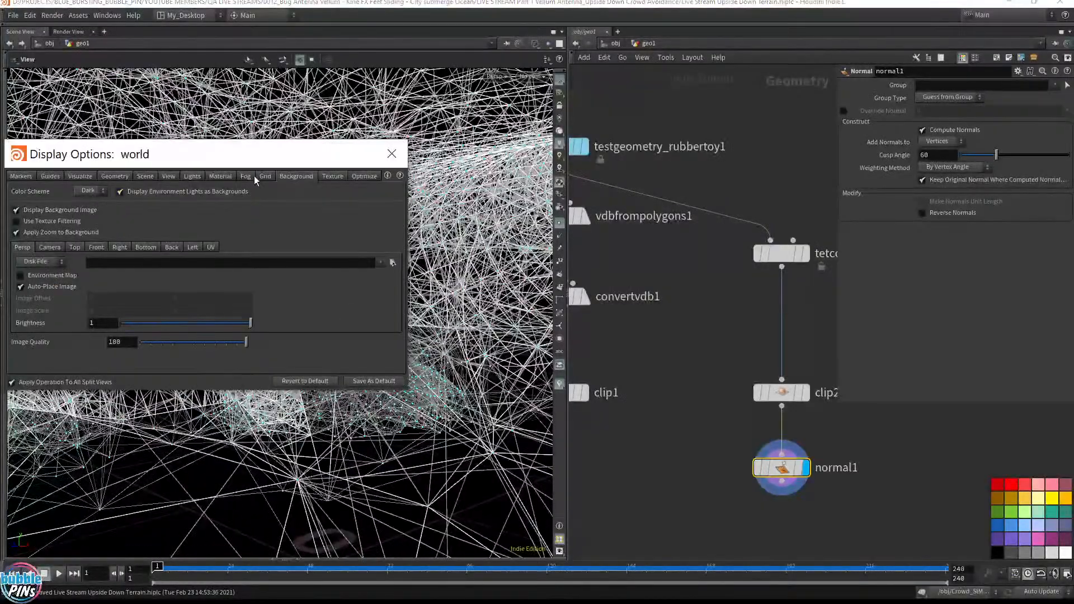
{"action": "left_click", "coordinate": [50, 176]}
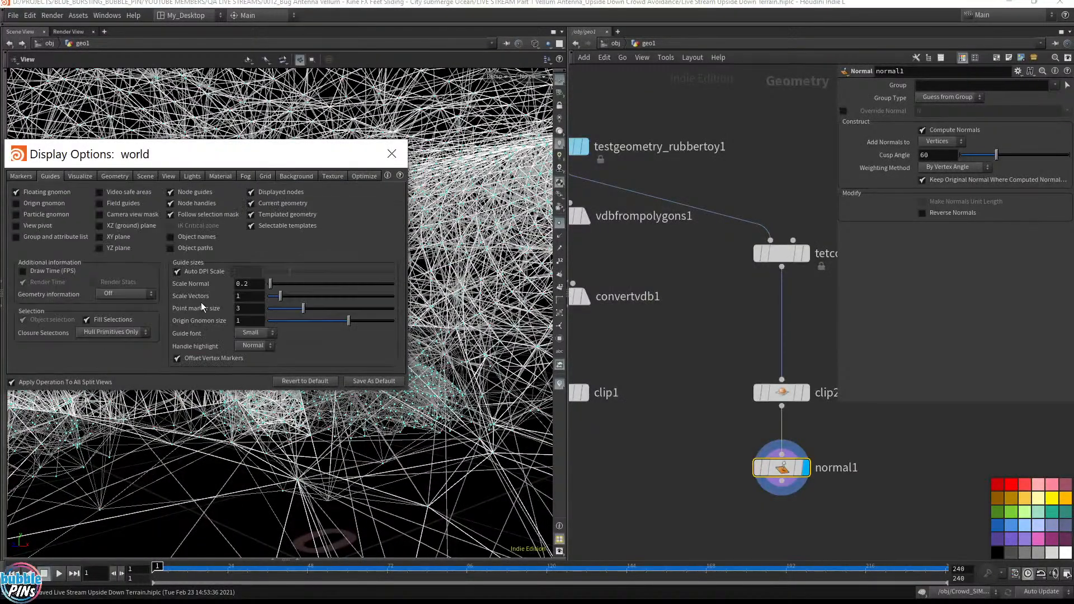
{"action": "type", "text": "6"}
{"action": "key", "text": "Return"}
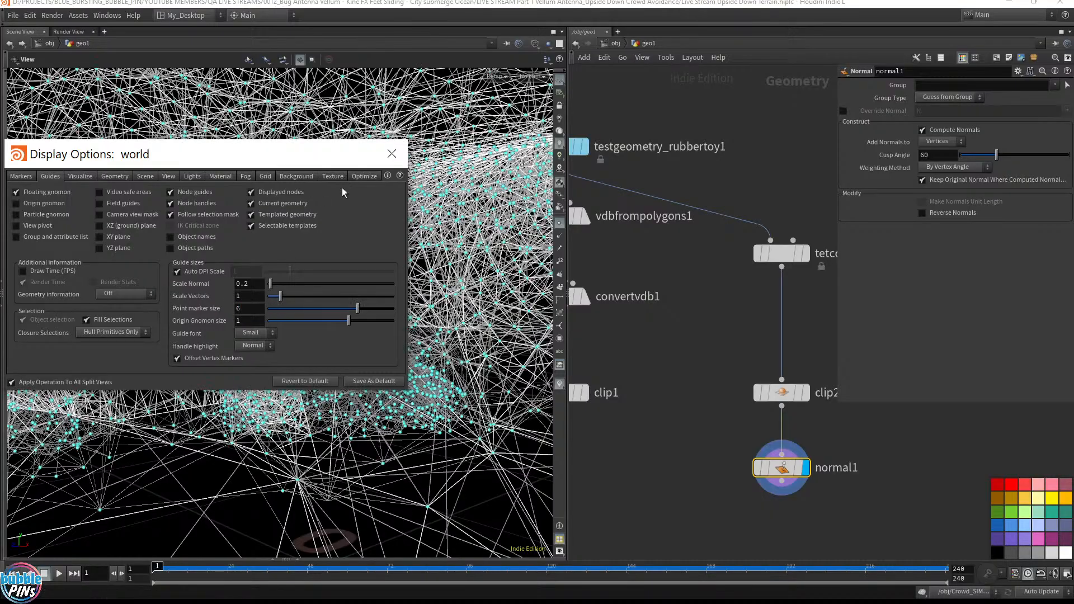
{"action": "left_click", "coordinate": [393, 157]}
{"action": "left_click_drag", "start_coordinate": [403, 284], "coordinate": [420, 307]}
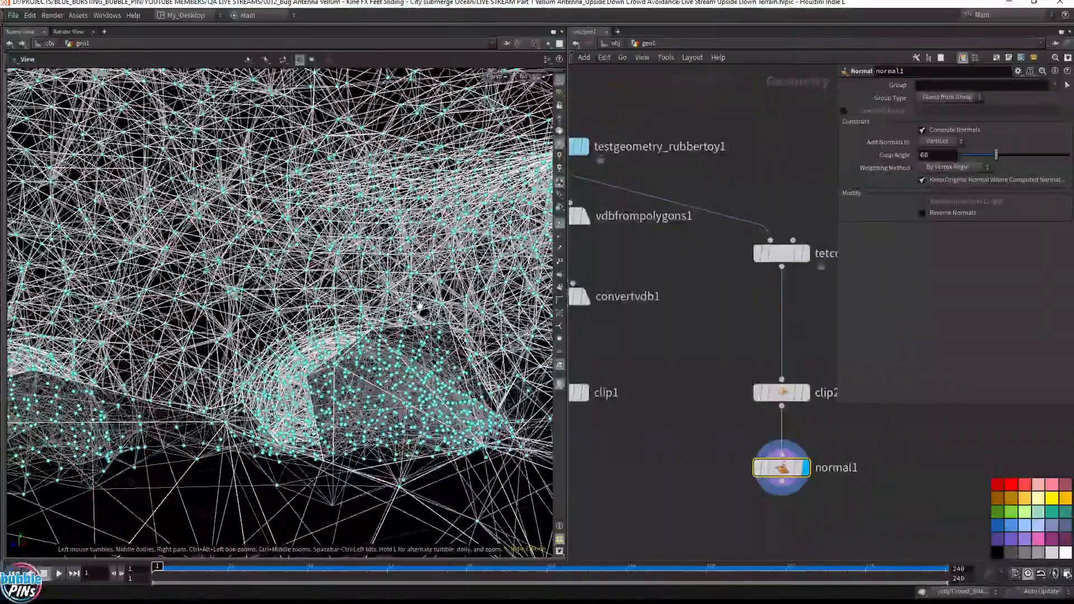
{"action": "scroll", "coordinate": [420, 306], "scroll_direction": "down", "scroll_amount": 6}
{"action": "right_click_drag", "start_coordinate": [419, 311], "coordinate": [282, 336]}
{"action": "scroll", "coordinate": [383, 328], "scroll_direction": "down", "scroll_amount": 2}
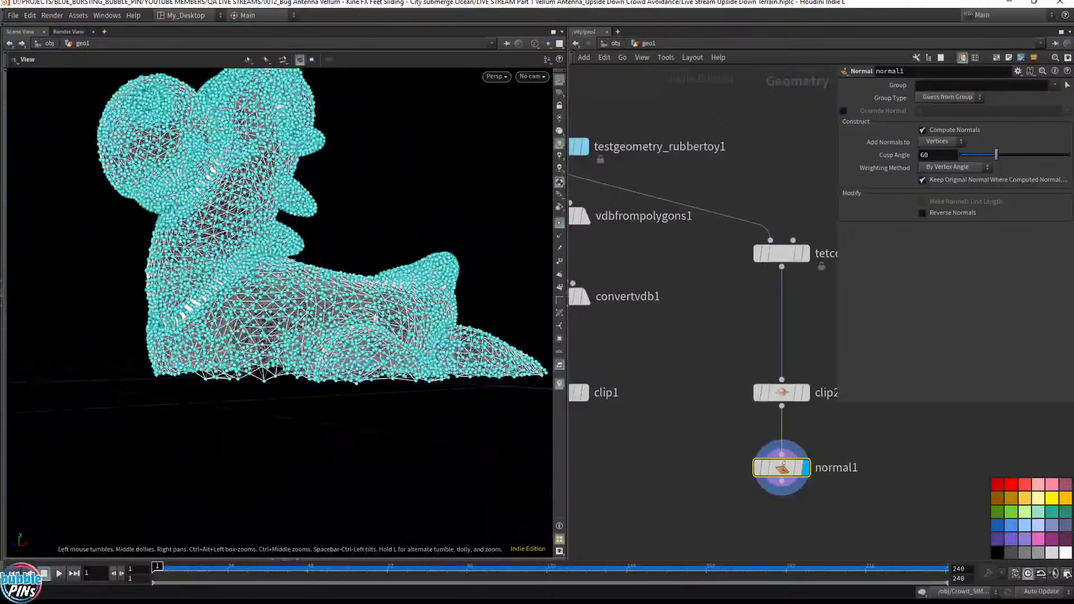
- Hide the points, display the Tet Conform branch's Clip node, and return the viewport to shaded mode
{"action": "left_click", "coordinate": [560, 223]}
{"action": "left_click_drag", "start_coordinate": [438, 303], "coordinate": [434, 331]}
{"action": "middle_click_drag", "start_coordinate": [683, 391], "coordinate": [642, 363]}
{"action": "left_click", "coordinate": [713, 358]}
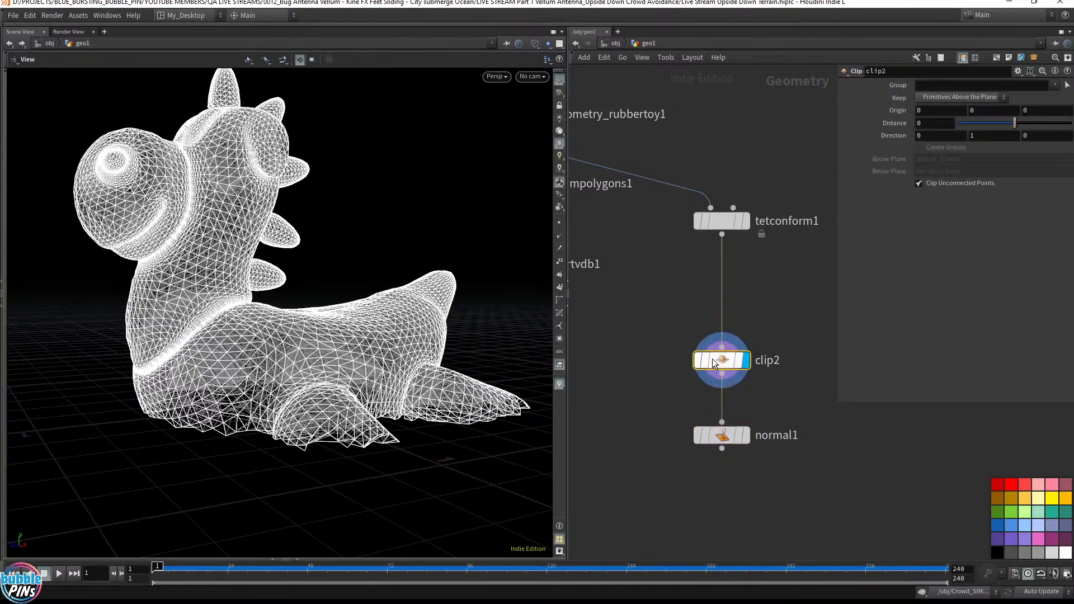
{"action": "key", "text": "w"}
{"action": "left_click_drag", "start_coordinate": [351, 321], "coordinate": [303, 291]}
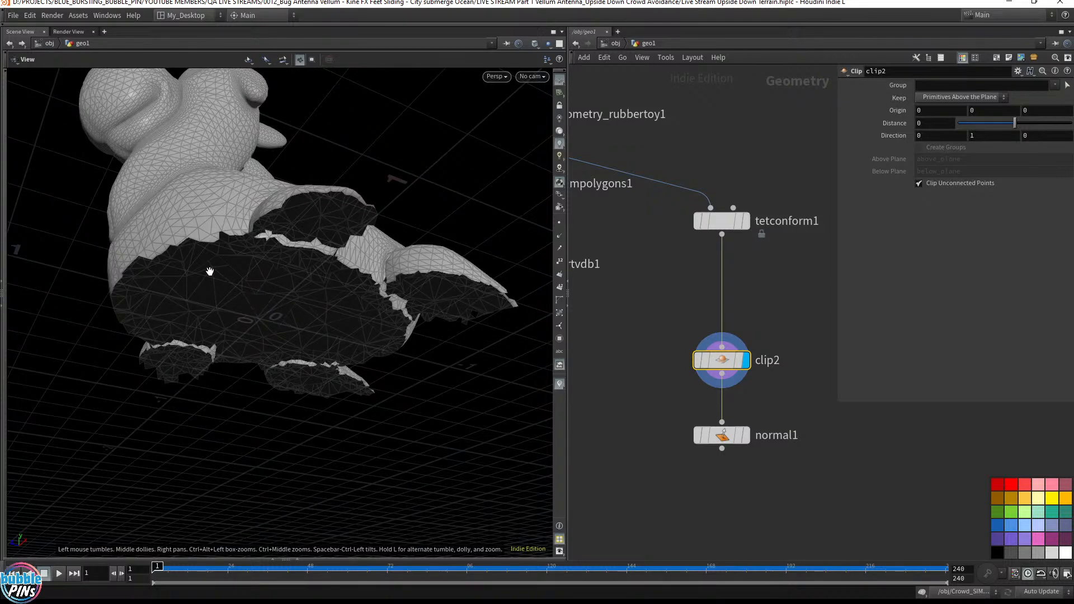
- Move the clip plane's Y origin to about -0.11, display the Normal node, and raise the plane to about 0.81
{"action": "key", "text": "Return"}
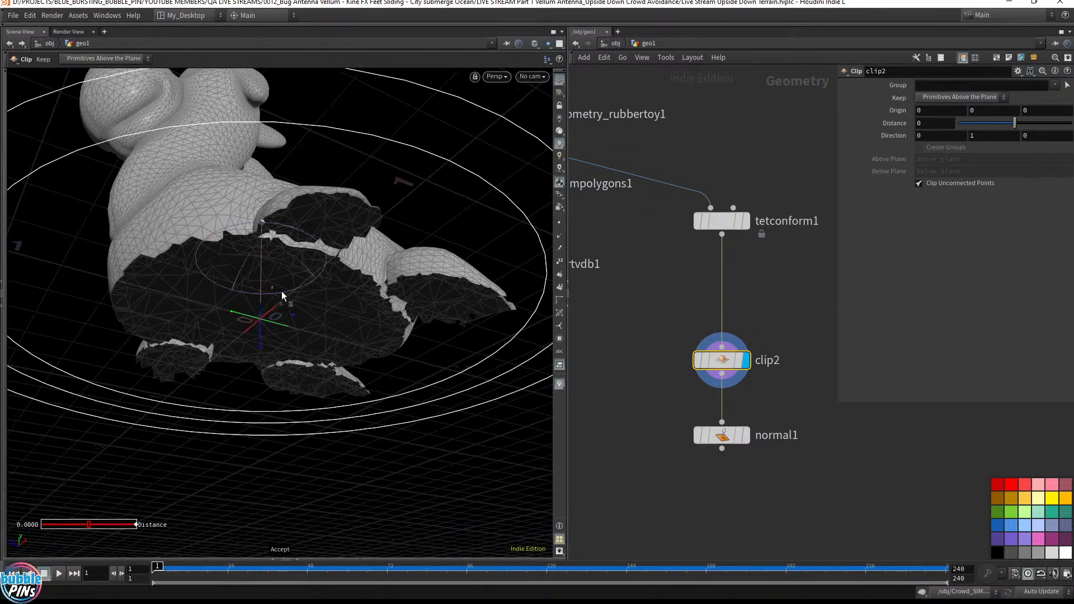
{"action": "left_click_drag", "start_coordinate": [262, 345], "coordinate": [221, 386]}
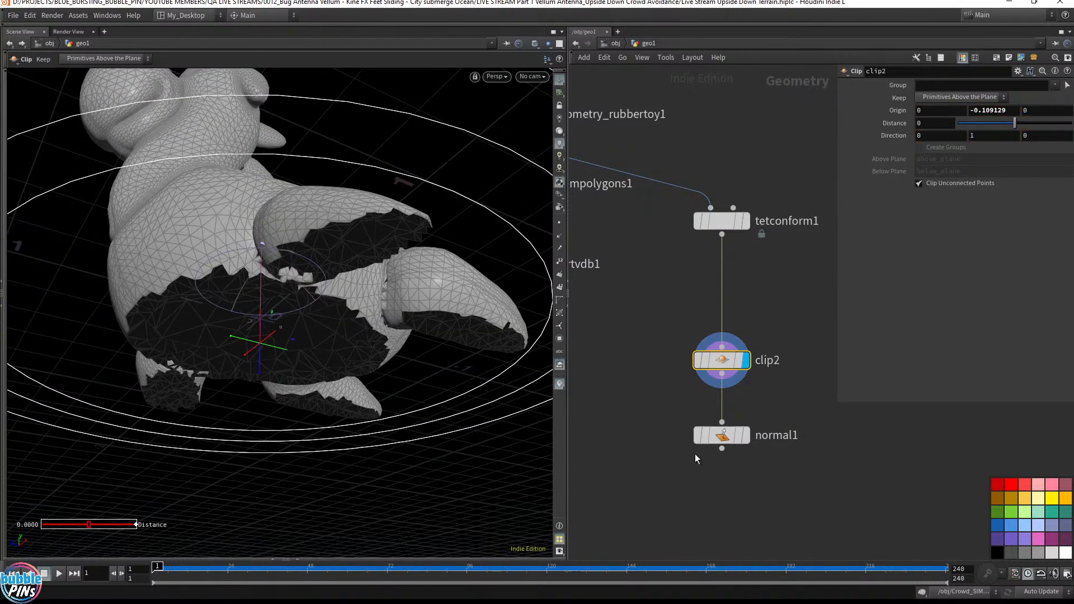
{"action": "left_click", "coordinate": [746, 436]}
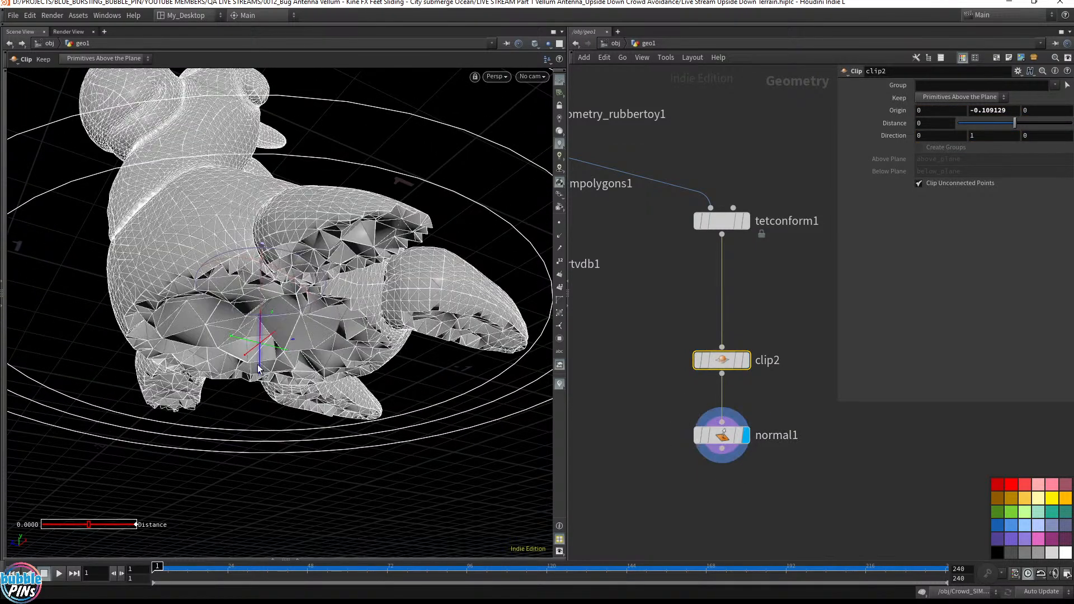
{"action": "left_click_drag", "start_coordinate": [264, 368], "coordinate": [217, 180]}
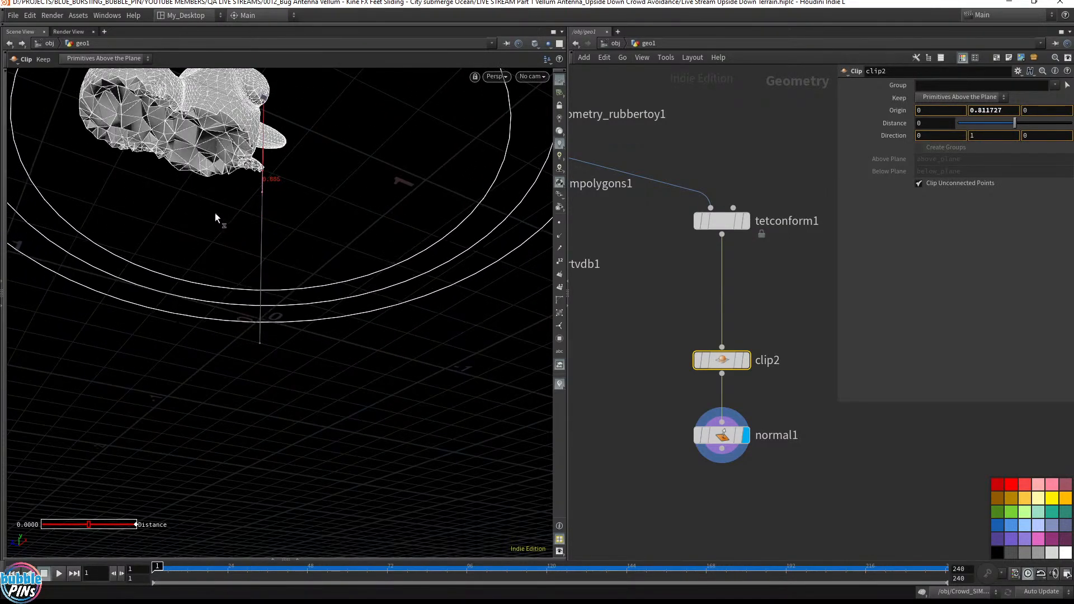
- Lower the Tet Conform branch's clip plane to a Y origin of about -0.06, and display the VDB branch's Clip node
{"action": "left_click_drag", "start_coordinate": [226, 296], "coordinate": [241, 358]}
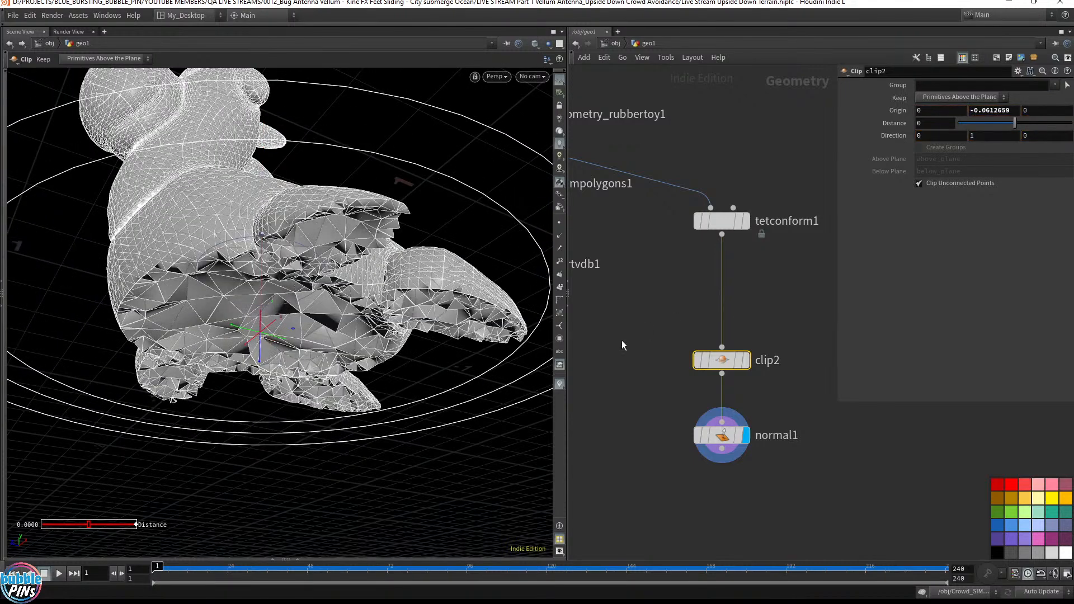
{"action": "middle_click_drag", "start_coordinate": [582, 425], "coordinate": [685, 407]}
{"action": "left_click", "coordinate": [673, 357]}
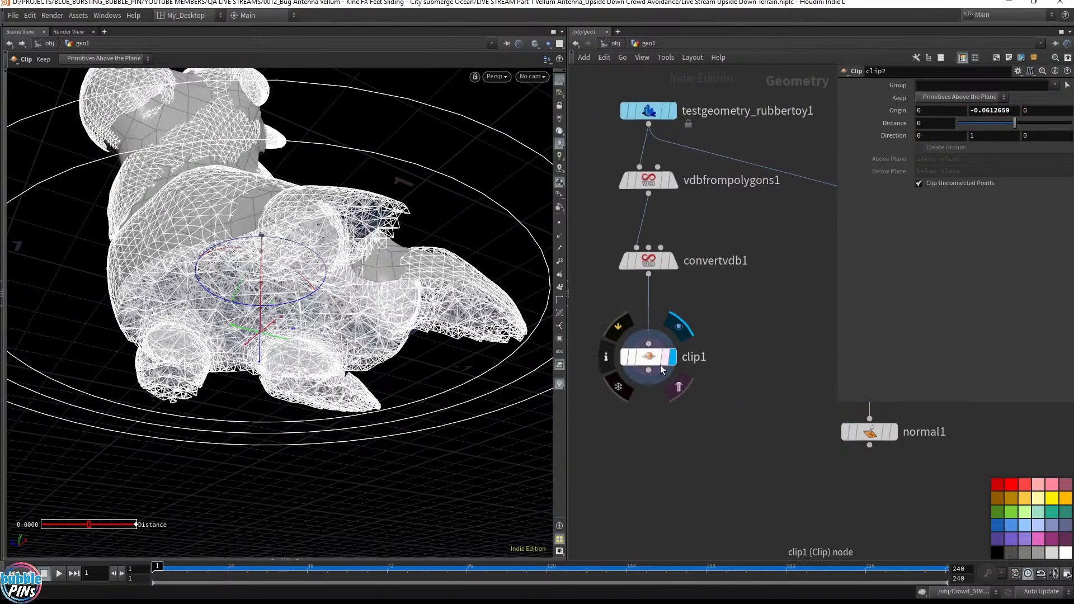
- Select the VDB branch's Clip node and raise its clip plane to a Y origin of about 0.015
{"action": "left_click", "coordinate": [656, 357]}
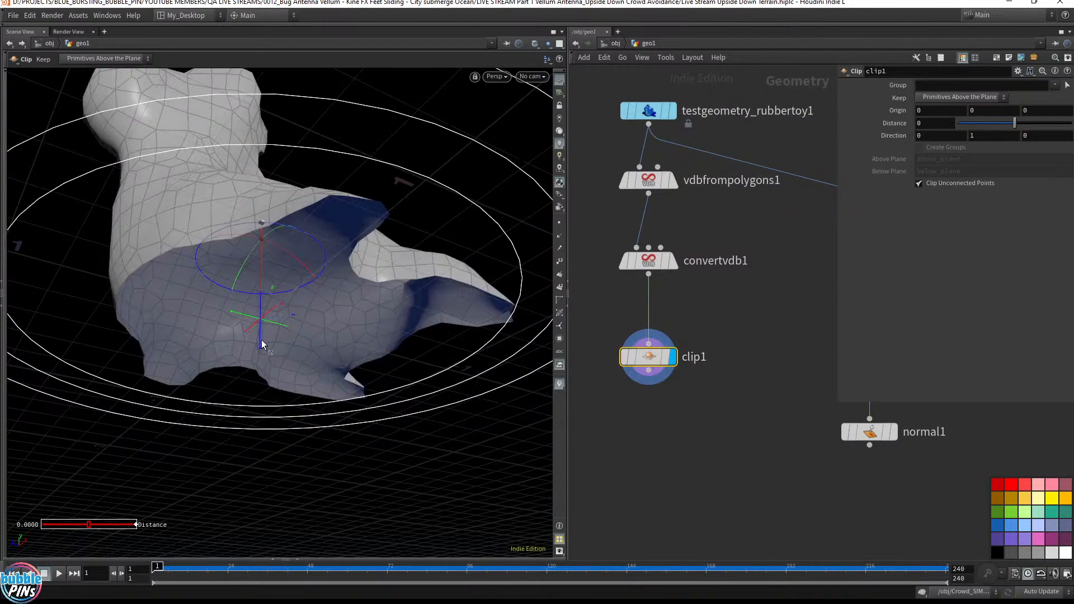
{"action": "left_click_drag", "start_coordinate": [260, 340], "coordinate": [275, 314]}
{"action": "key", "text": "Escape"}
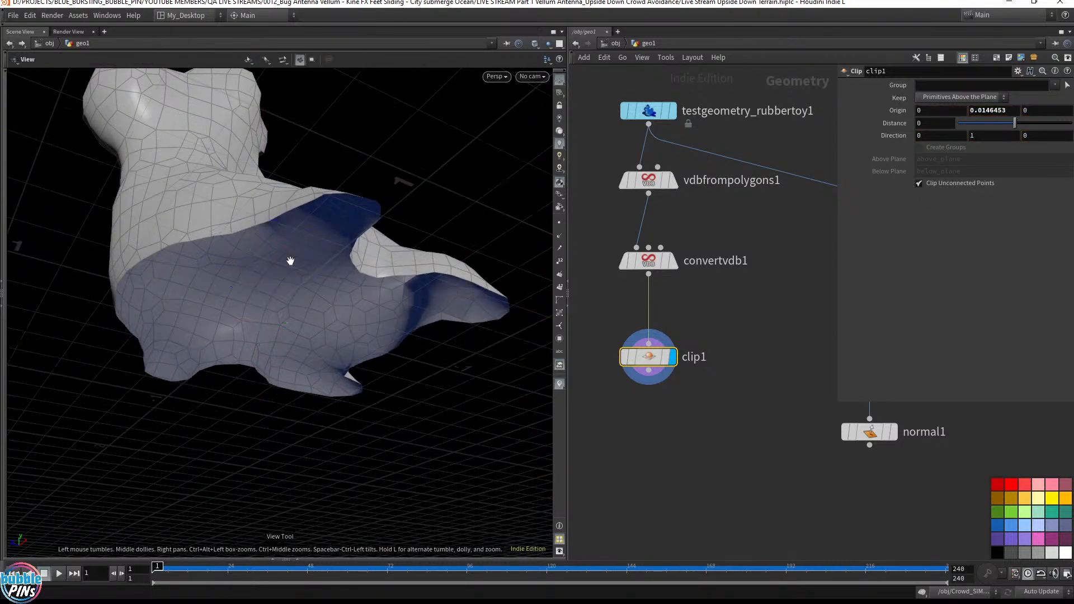
- Inspect the inside of the clipped VDB toy from several angles, showing its points temporarily
{"action": "left_click_drag", "start_coordinate": [290, 261], "coordinate": [308, 255]}
{"action": "middle_click_drag", "start_coordinate": [307, 255], "coordinate": [465, 336]}
{"action": "left_click_drag", "start_coordinate": [420, 337], "coordinate": [402, 370]}
{"action": "left_click", "coordinate": [560, 223]}
{"action": "left_click_drag", "start_coordinate": [349, 303], "coordinate": [317, 307]}
{"action": "left_click_drag", "start_coordinate": [293, 374], "coordinate": [295, 336]}
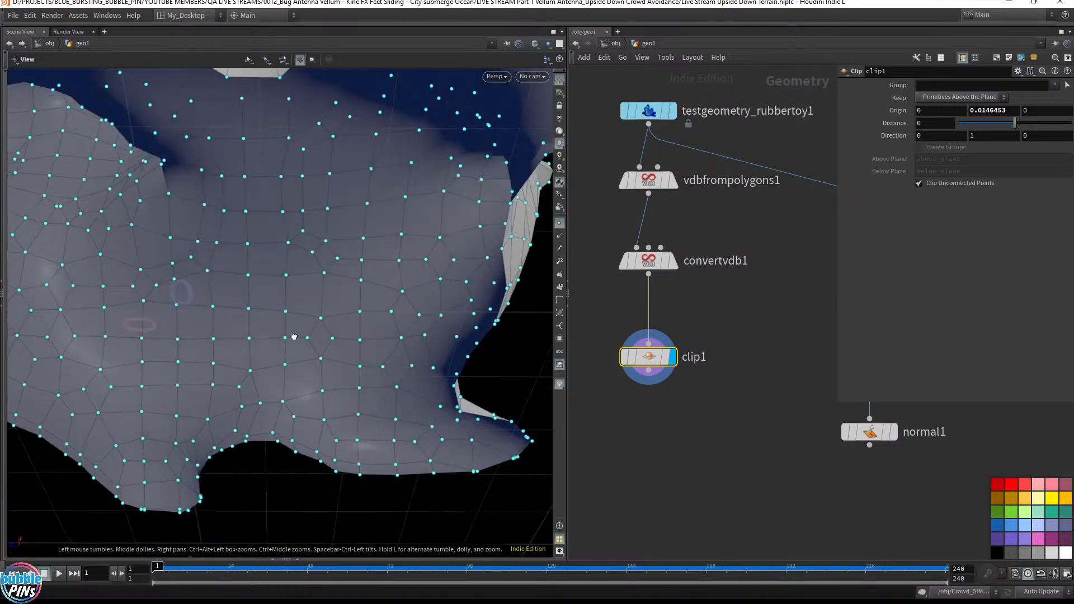
{"action": "left_click", "coordinate": [560, 223]}
{"action": "left_click_drag", "start_coordinate": [384, 250], "coordinate": [327, 267]}
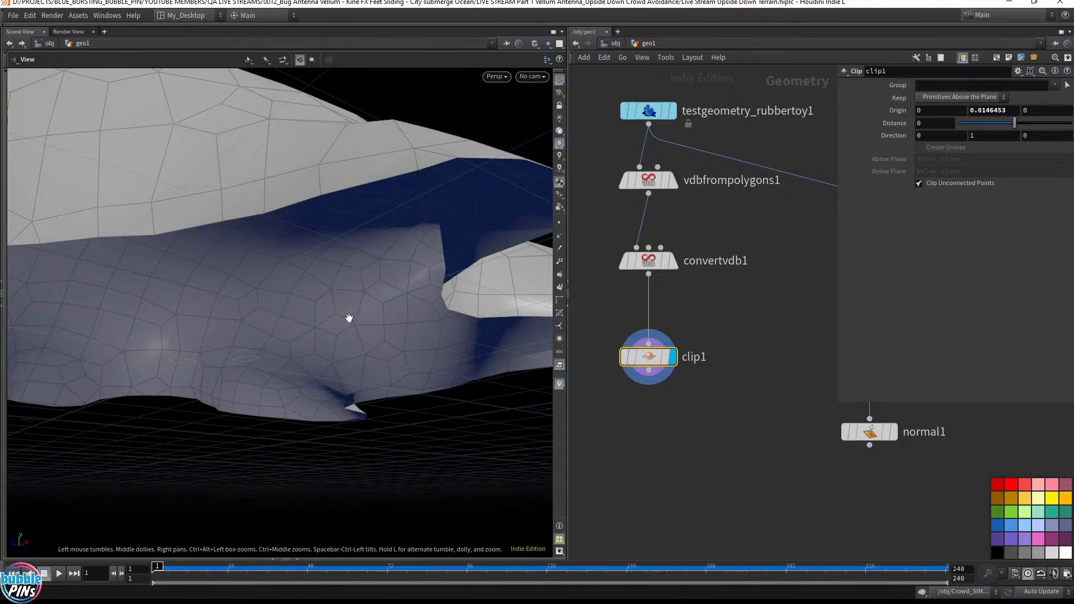
- Return to the object level and hide the geo1 test object
{"action": "left_click", "coordinate": [616, 43]}
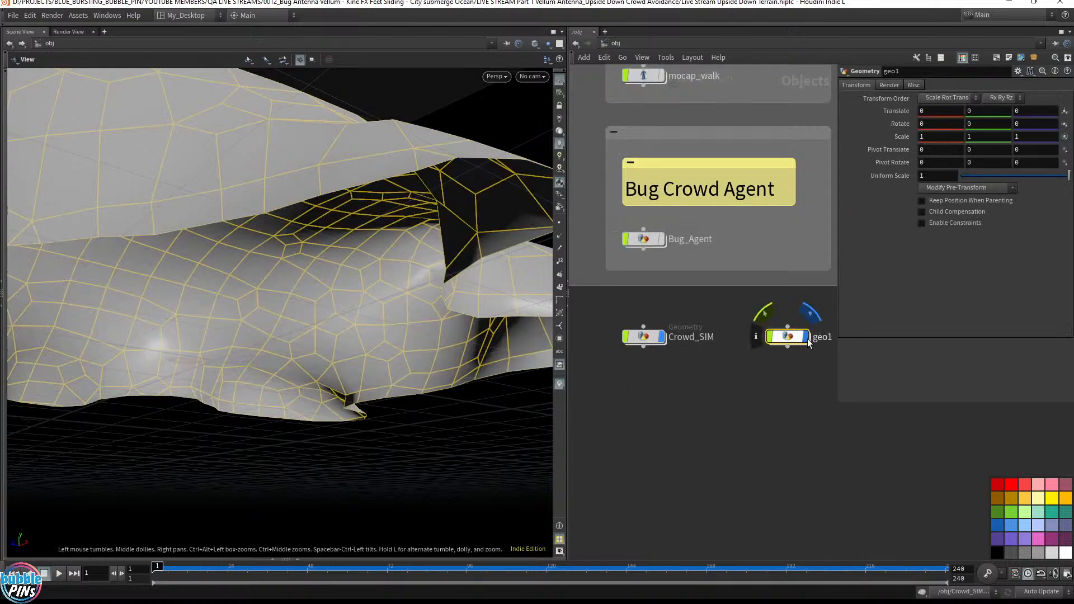
{"action": "left_click", "coordinate": [817, 310]}
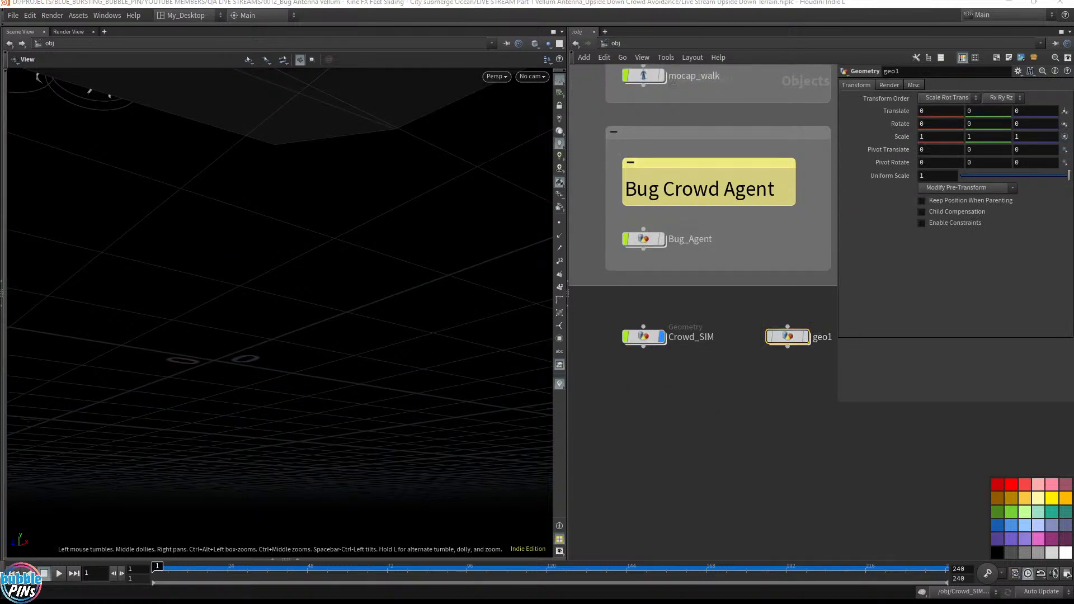
- Switch to the live chat in Firefox and read the messages about studio jobs and working with Houdini
{"action": "key", "text": "alt+Tab"}
{"action": "left_click_drag", "start_coordinate": [664, 212], "coordinate": [728, 226]}
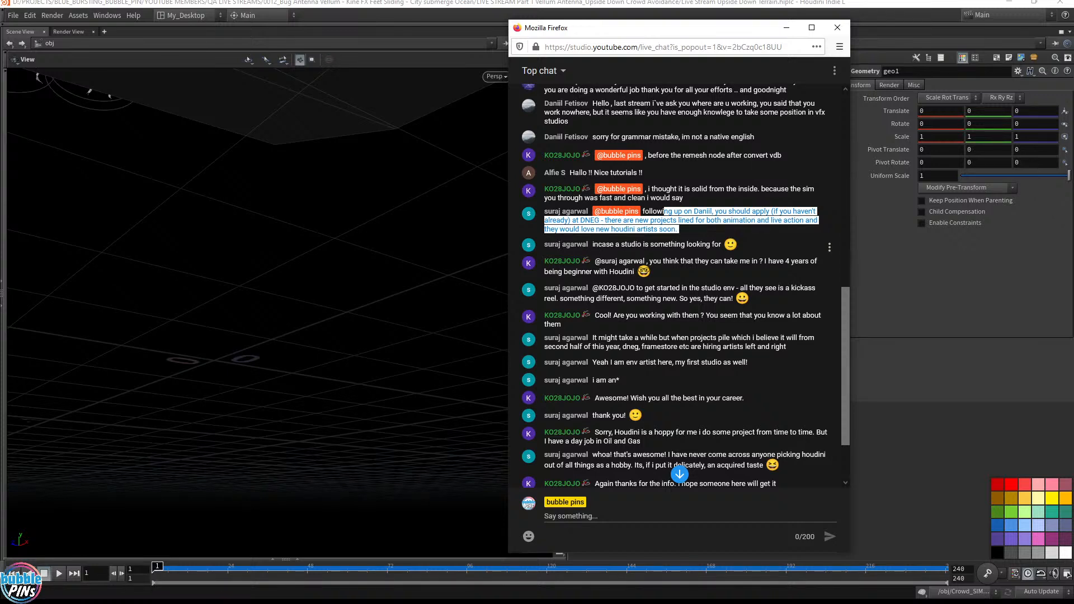
{"action": "left_click_drag", "start_coordinate": [620, 245], "coordinate": [723, 245]}
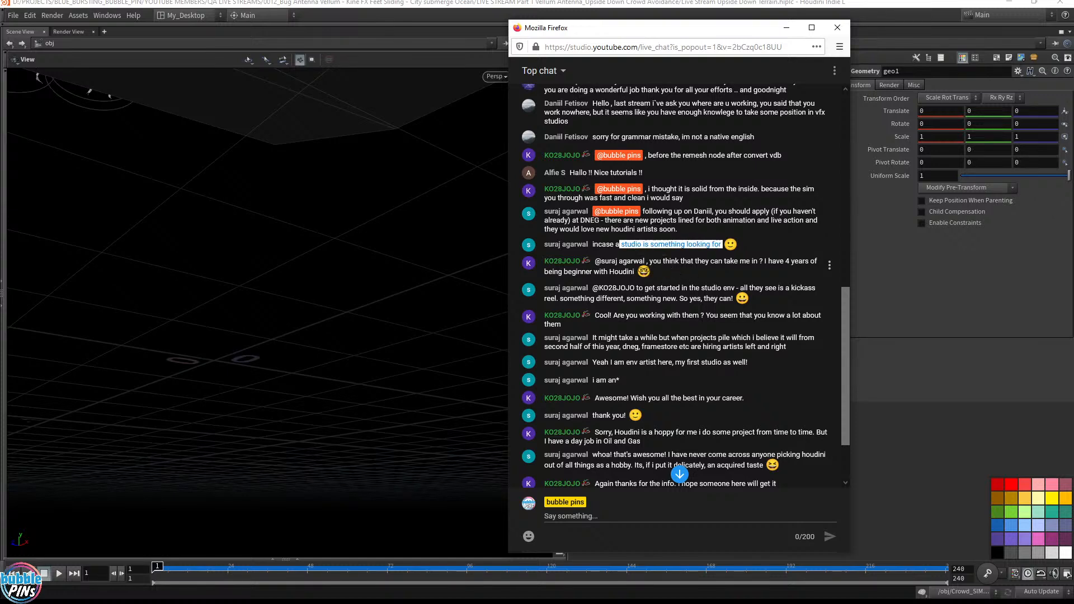
{"action": "left_click_drag", "start_coordinate": [662, 261], "coordinate": [735, 280]}
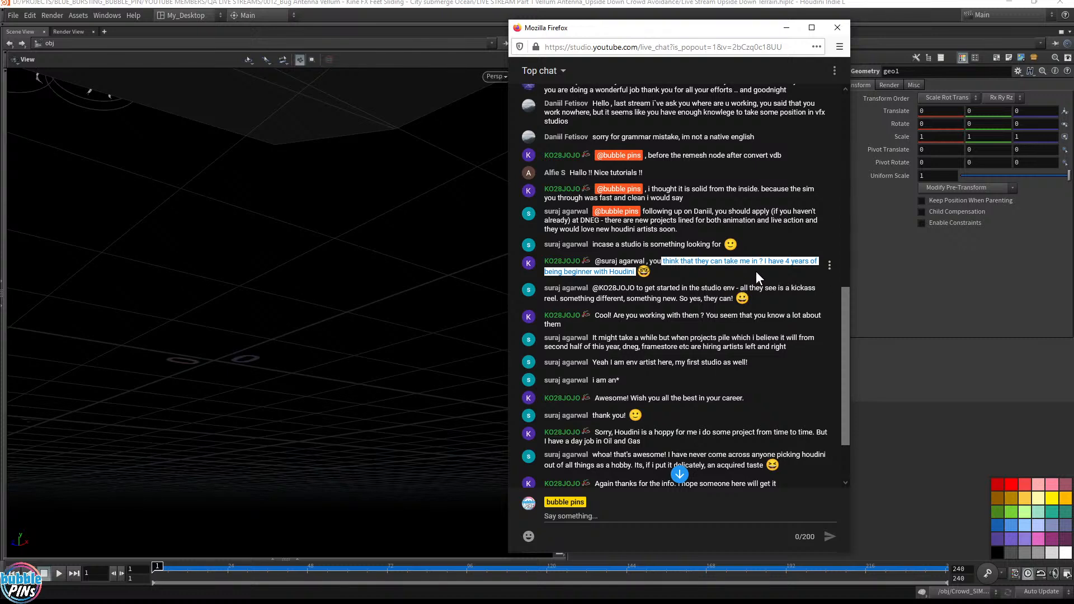
{"action": "left_click_drag", "start_coordinate": [667, 288], "coordinate": [705, 304]}
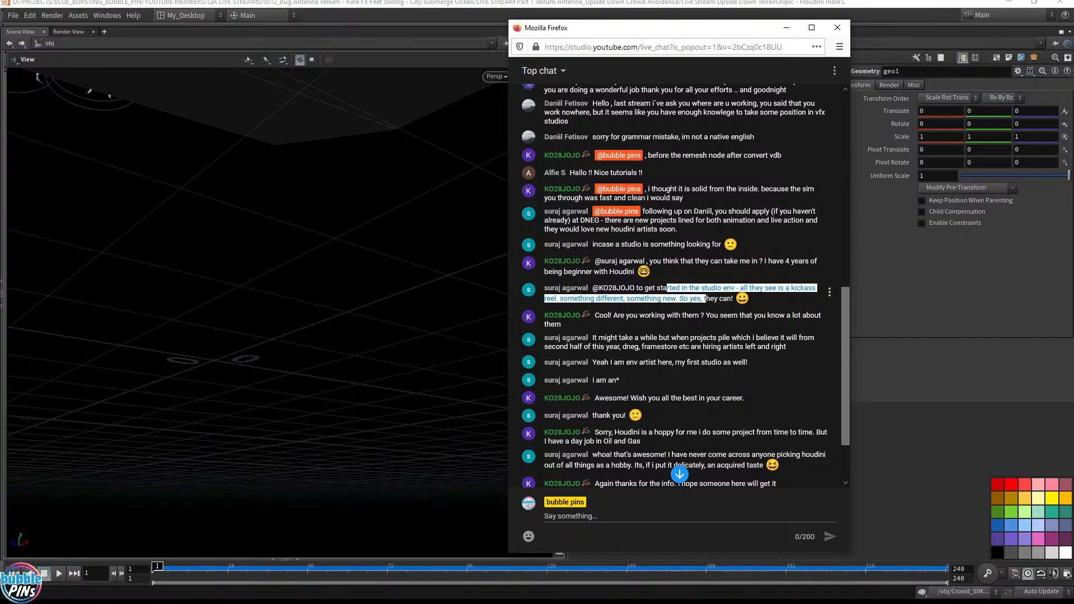
{"action": "left_click_drag", "start_coordinate": [598, 317], "coordinate": [795, 351]}
{"action": "left_click_drag", "start_coordinate": [649, 362], "coordinate": [688, 384]}
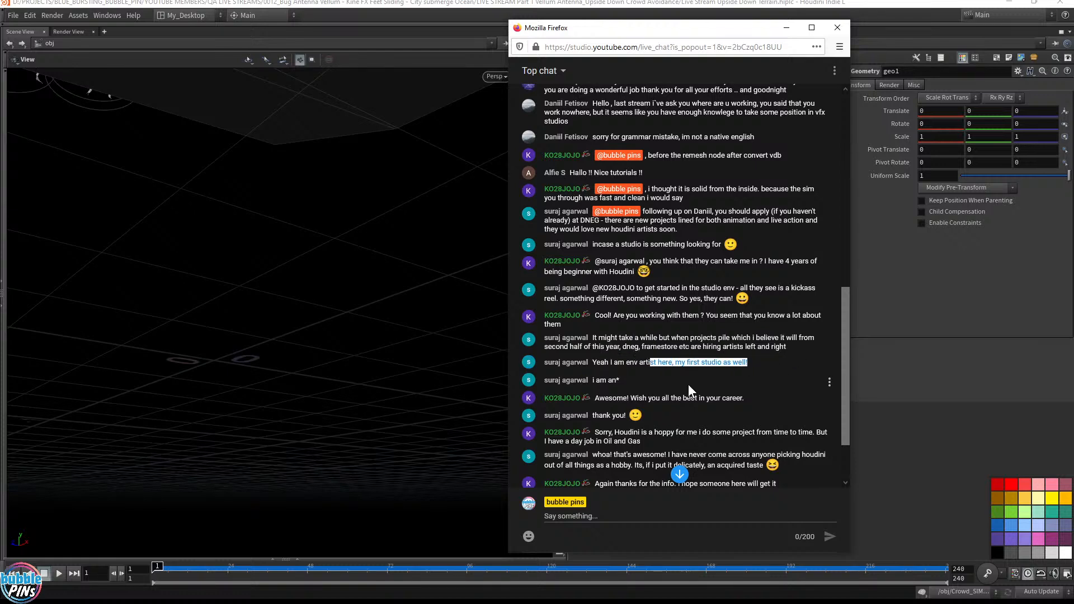
{"action": "left_click_drag", "start_coordinate": [608, 398], "coordinate": [776, 401]}
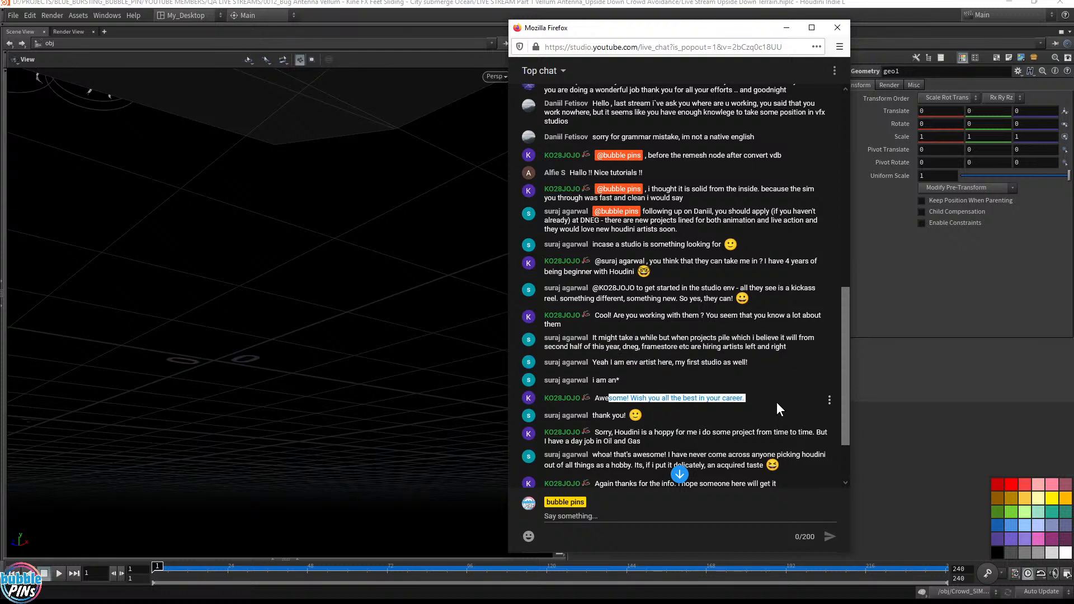
{"action": "left_click_drag", "start_coordinate": [602, 432], "coordinate": [649, 445]}
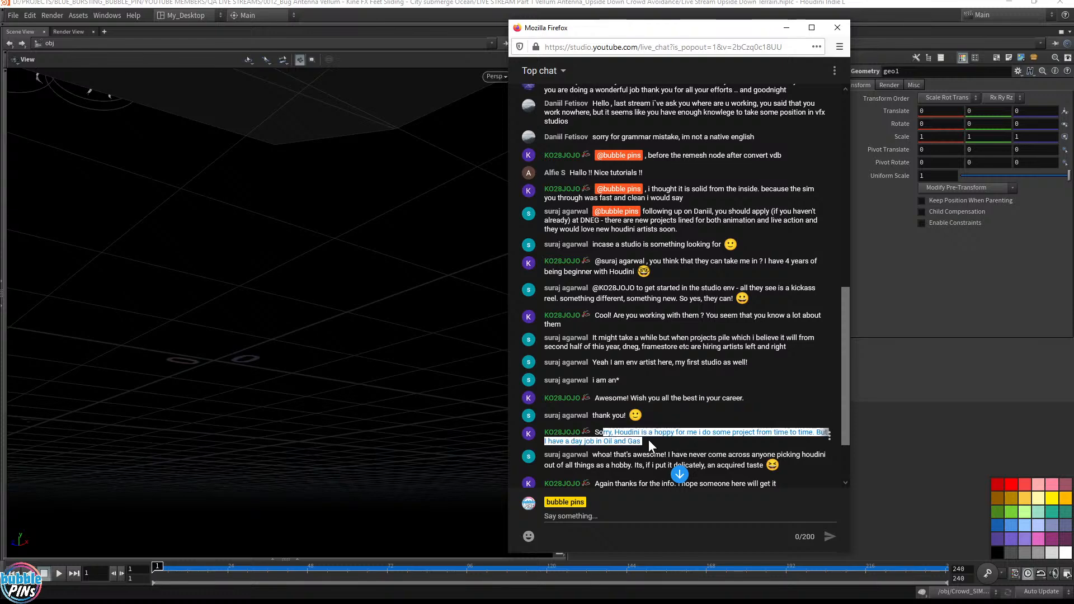
- Read the newest chat messages down to the comment about the conform node, and switch back to Houdini
{"action": "scroll", "coordinate": [693, 432], "scroll_direction": "down", "scroll_amount": 3}
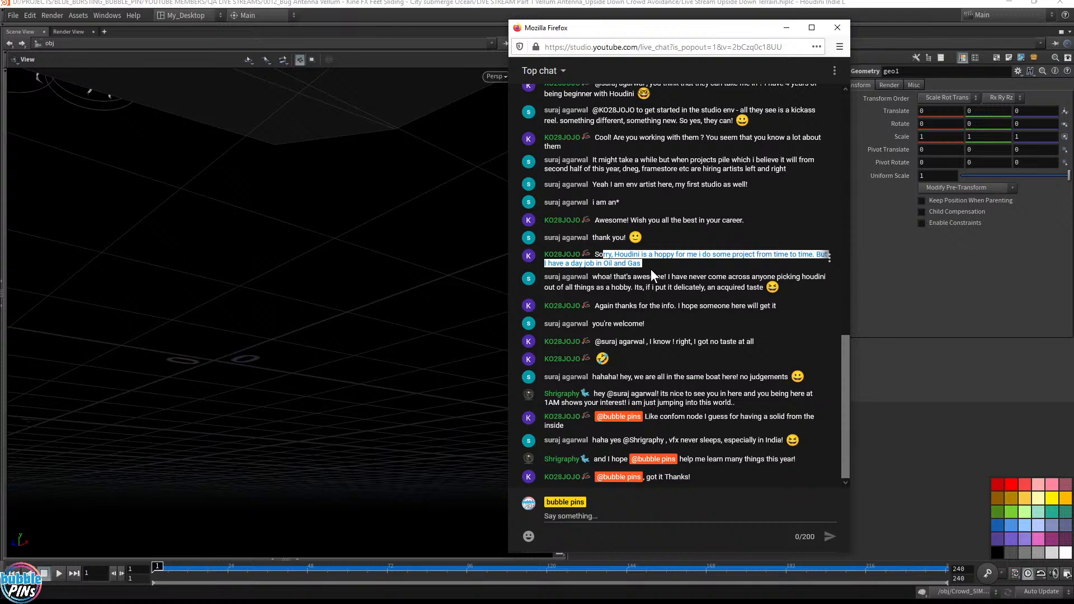
{"action": "left_click_drag", "start_coordinate": [597, 277], "coordinate": [778, 288]}
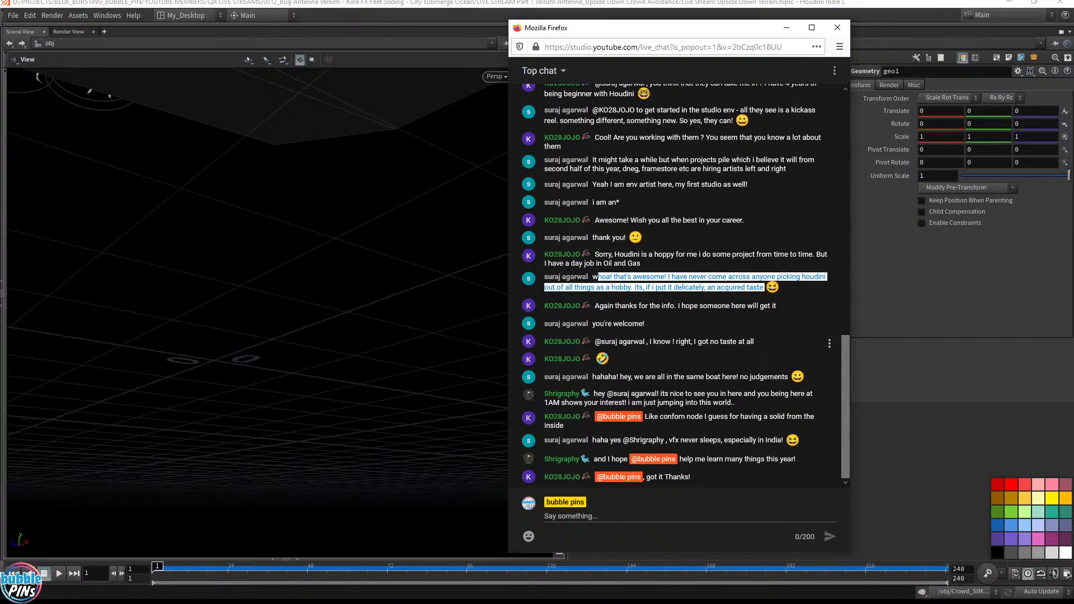
{"action": "left_click_drag", "start_coordinate": [612, 377], "coordinate": [766, 384]}
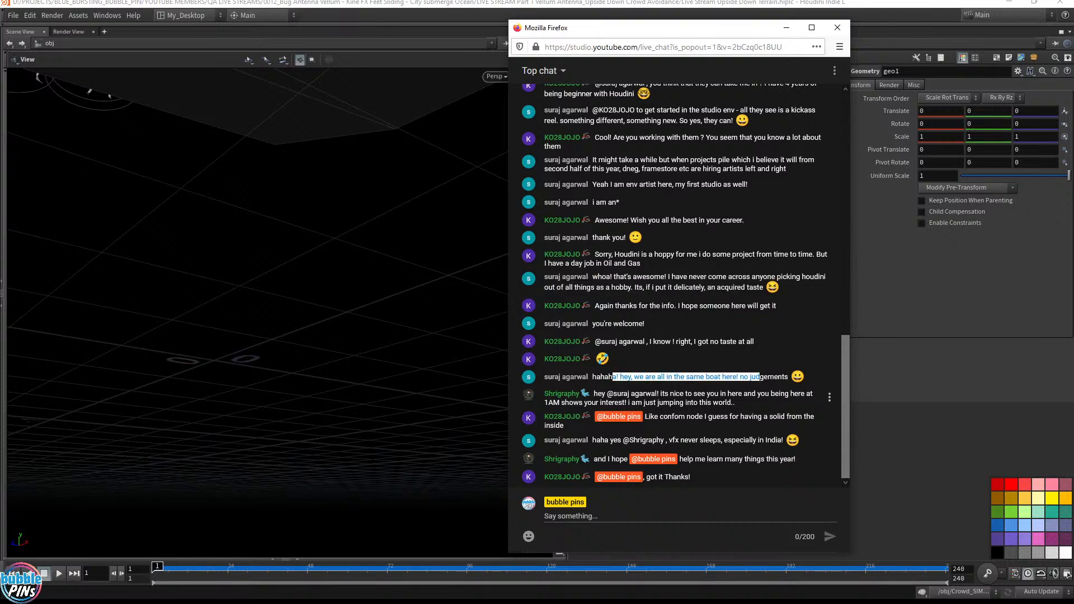
{"action": "left_click_drag", "start_coordinate": [630, 393], "coordinate": [767, 407]}
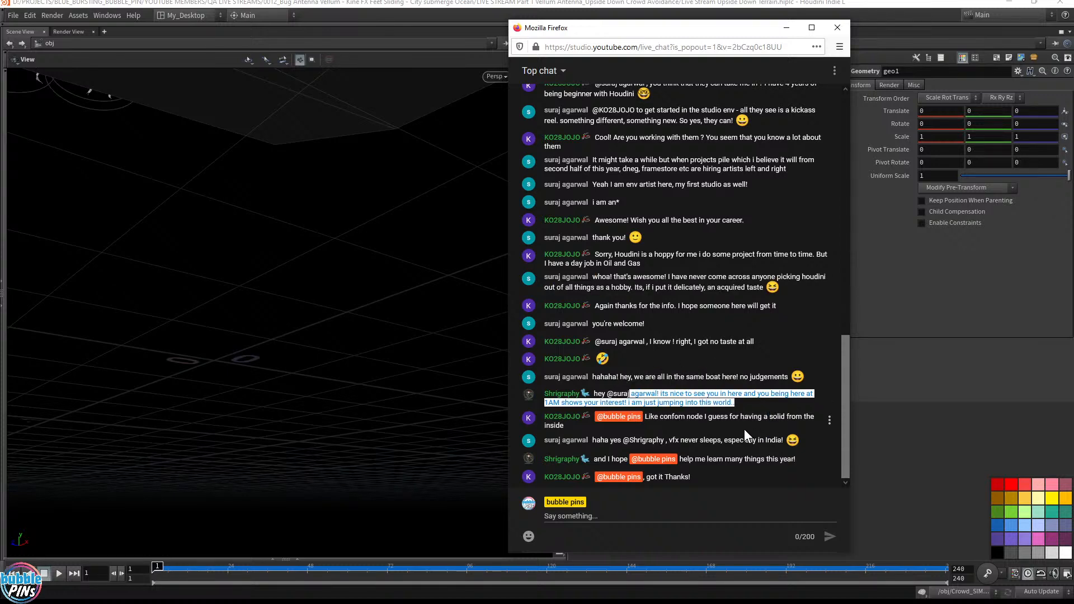
{"action": "left_click_drag", "start_coordinate": [654, 416], "coordinate": [787, 430]}
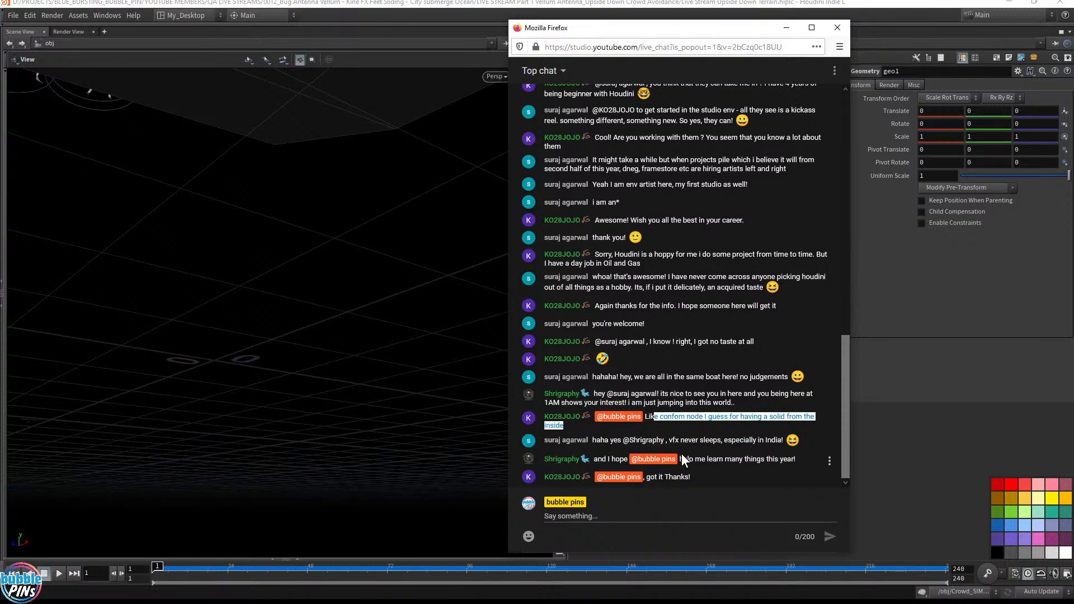
{"action": "left_click", "coordinate": [726, 432]}
{"action": "left_click_drag", "start_coordinate": [645, 417], "coordinate": [679, 433]}
{"action": "left_click", "coordinate": [666, 6]}
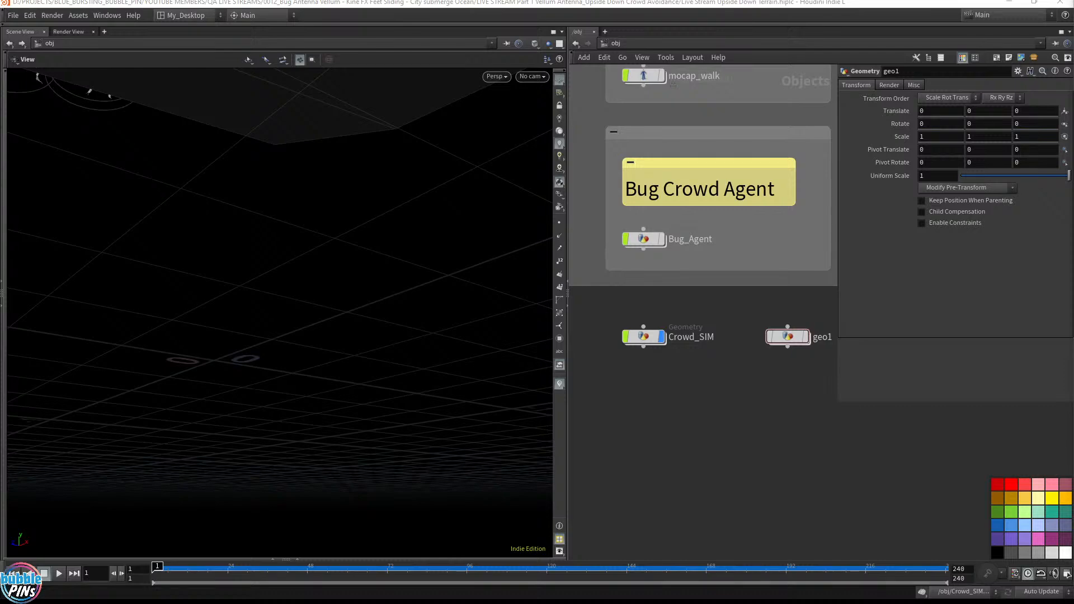
- Check the first Hamster Wheel Terrain point in the Notepad topics file, and return to Houdini
{"action": "key", "text": "alt+Tab"}
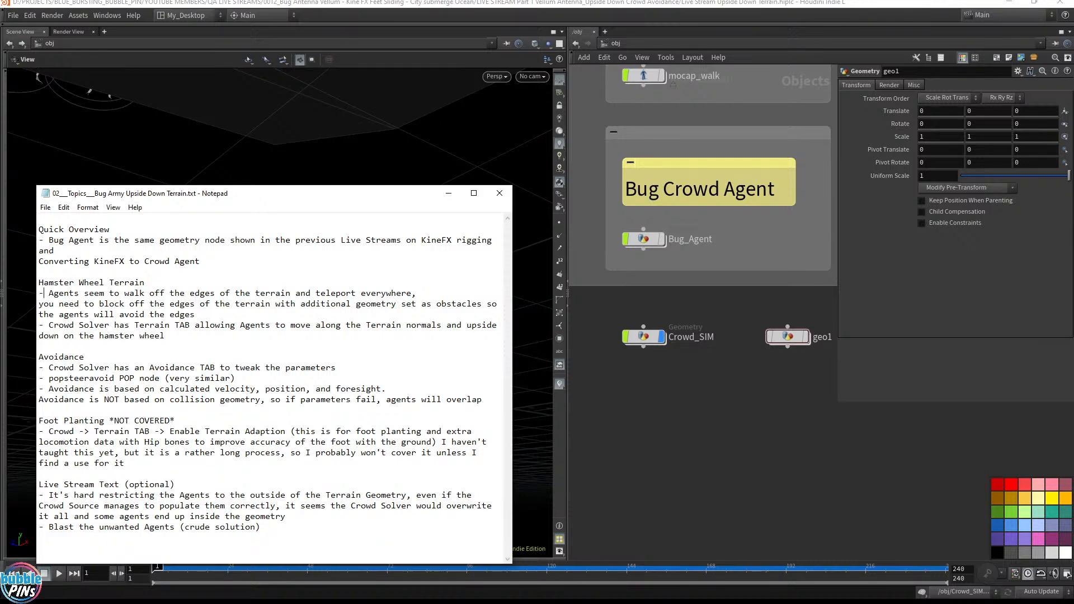
{"action": "left_click_drag", "start_coordinate": [43, 293], "coordinate": [383, 293]}
{"action": "left_click", "coordinate": [678, 376]}
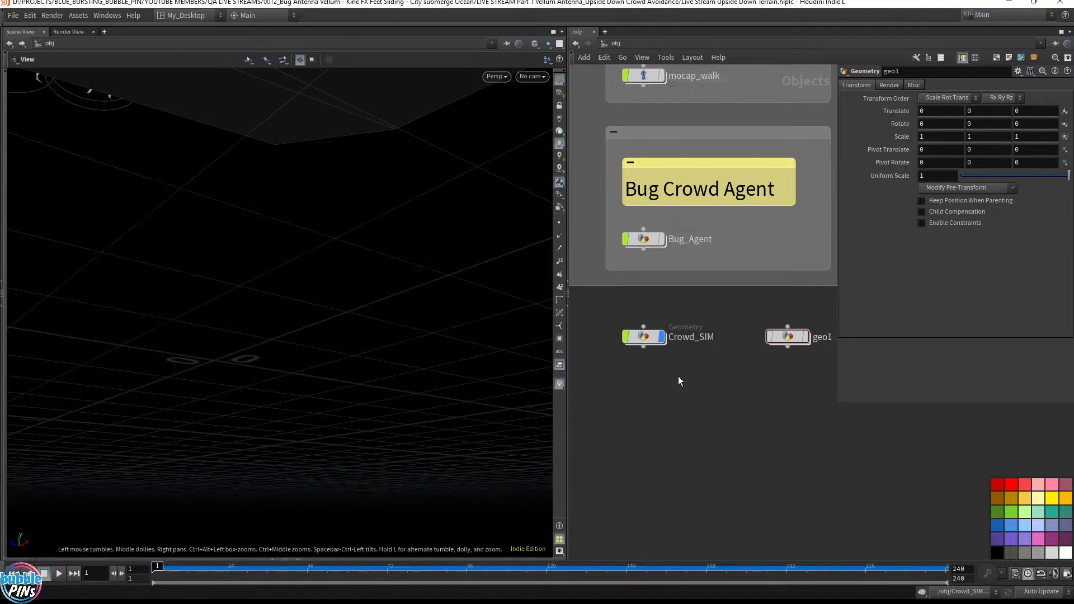
- Open the Crowd_SIM network, frame the hamster wheel in the viewport, and widen the network pane
{"action": "double_click", "coordinate": [649, 336]}
{"action": "key", "text": "f"}
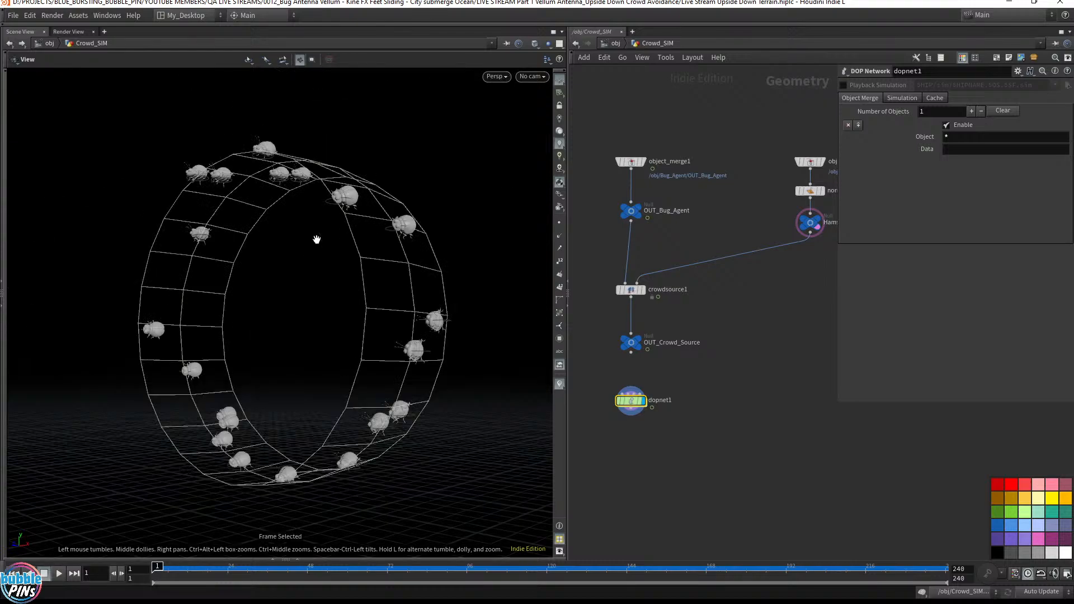
{"action": "left_click_drag", "start_coordinate": [317, 240], "coordinate": [372, 246]}
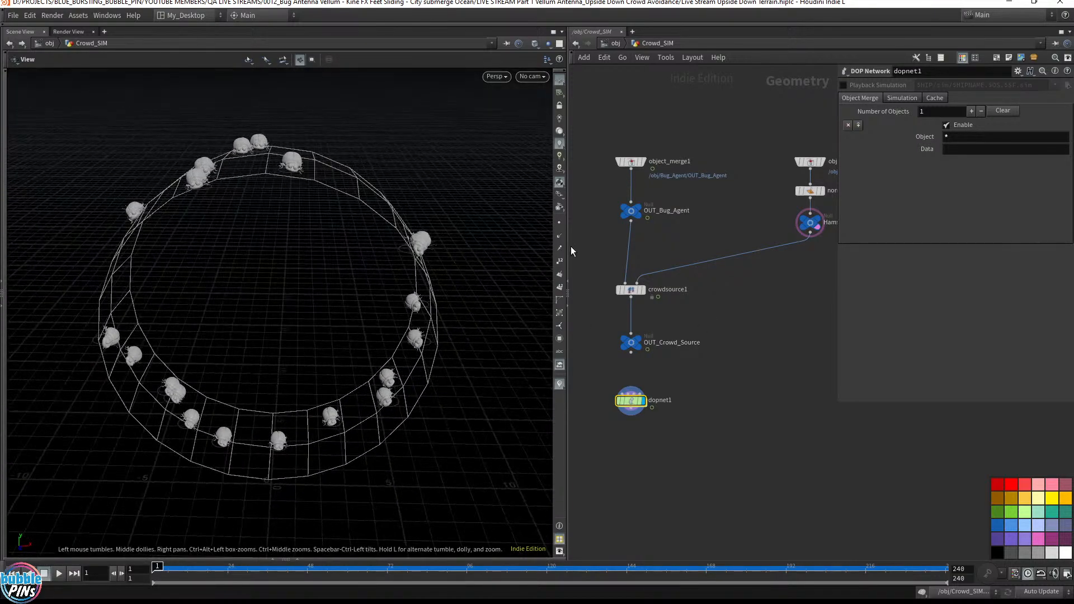
{"action": "left_click_drag", "start_coordinate": [571, 248], "coordinate": [382, 257]}
- Play the crowd simulation, examine how the agents move around the wheel, and rewind to frame 1
{"action": "key", "text": "Up"}
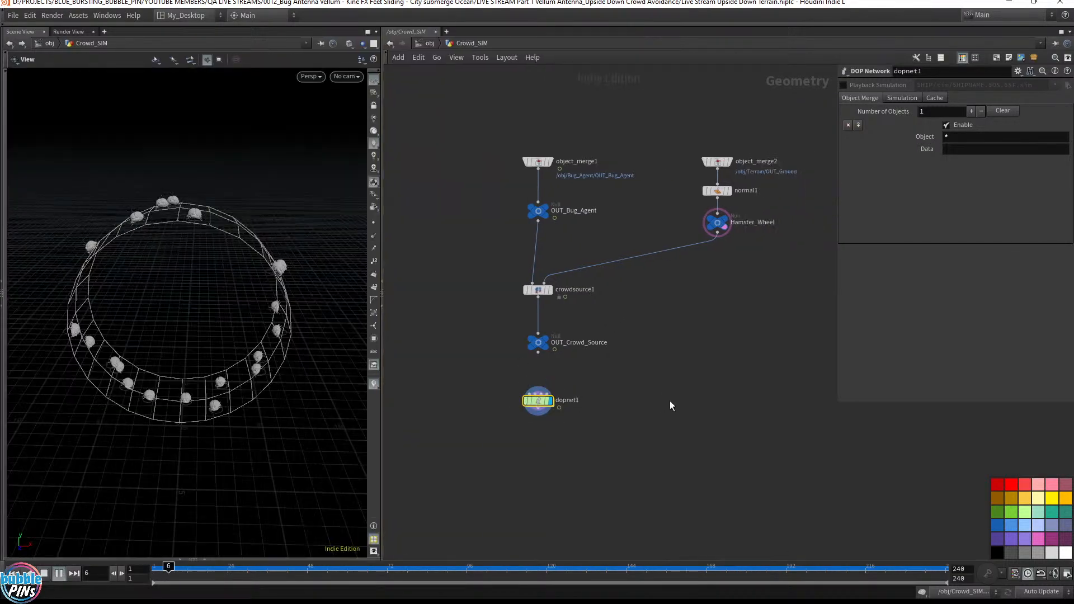
{"action": "left_click_drag", "start_coordinate": [202, 334], "coordinate": [267, 356]}
{"action": "key", "text": "ctrl+Up"}
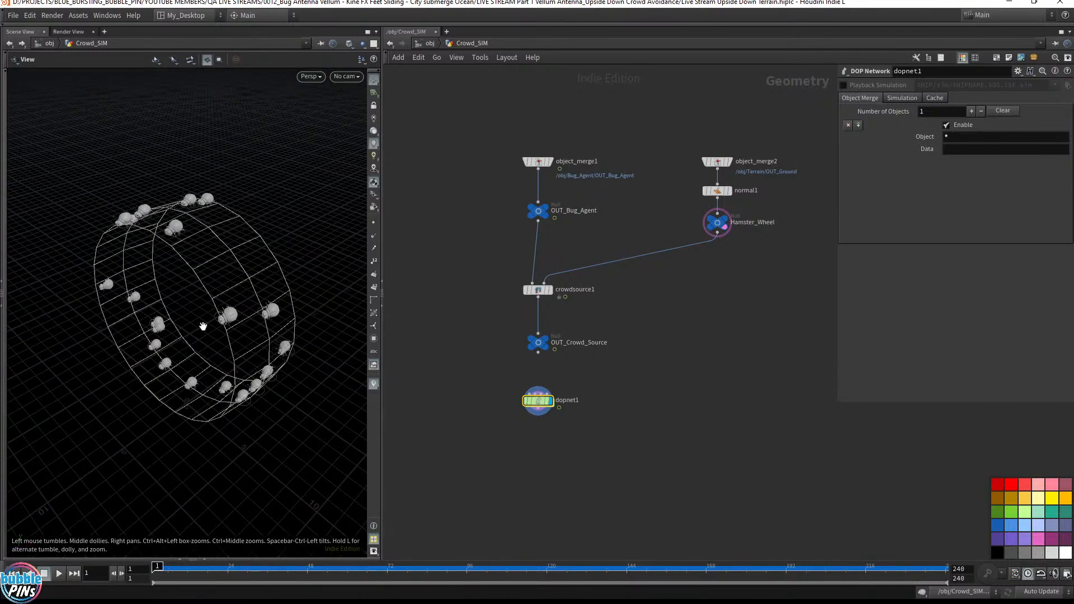
{"action": "left_click_drag", "start_coordinate": [203, 326], "coordinate": [201, 245]}
{"action": "key", "text": "Up"}
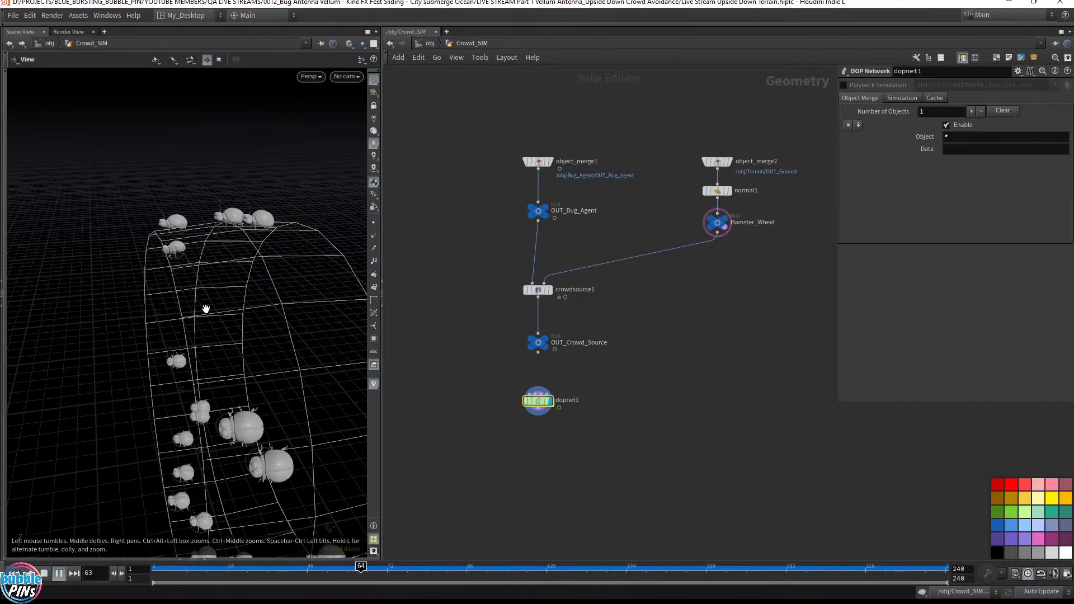
{"action": "left_click_drag", "start_coordinate": [206, 307], "coordinate": [211, 264]}
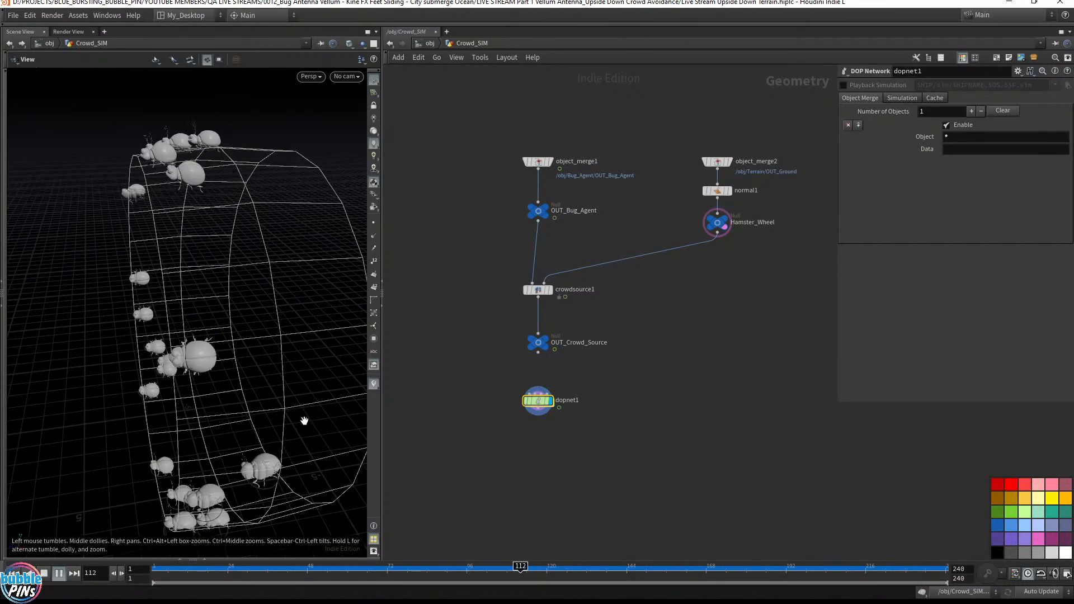
{"action": "key", "text": "ctrl+Up"}
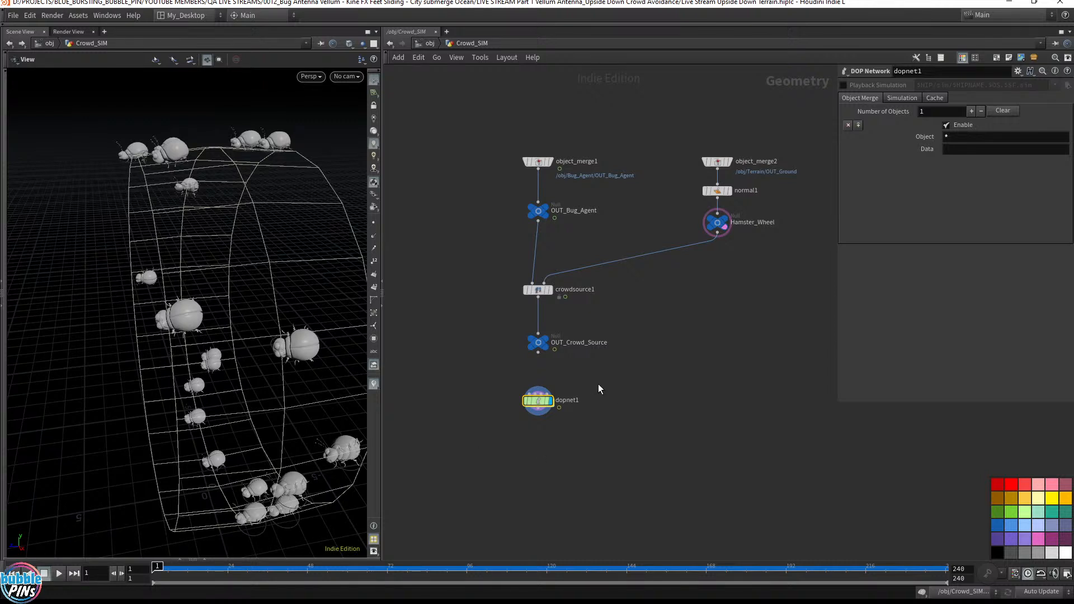
{"action": "left_click_drag", "start_coordinate": [335, 283], "coordinate": [289, 298]}
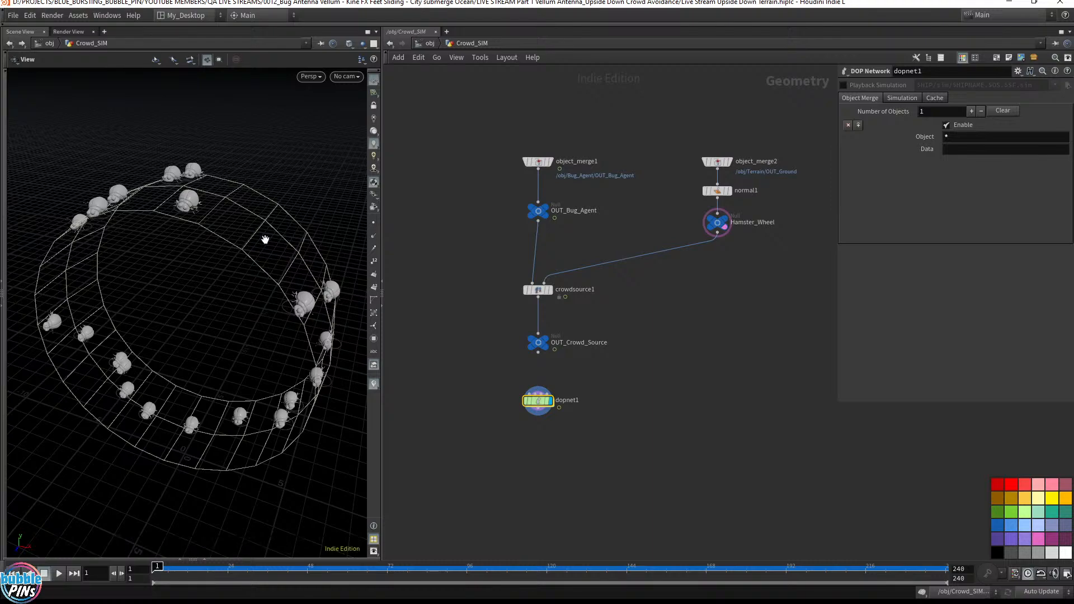
{"action": "mouse_move", "coordinate": [206, 211]}
{"action": "left_mouse_down"}
{"action": "mouse_move", "coordinate": [209, 235]}
{"action": "mouse_move", "coordinate": [286, 230]}
{"action": "mouse_move", "coordinate": [185, 235]}
{"action": "mouse_move", "coordinate": [202, 227]}
{"action": "left_mouse_up"}
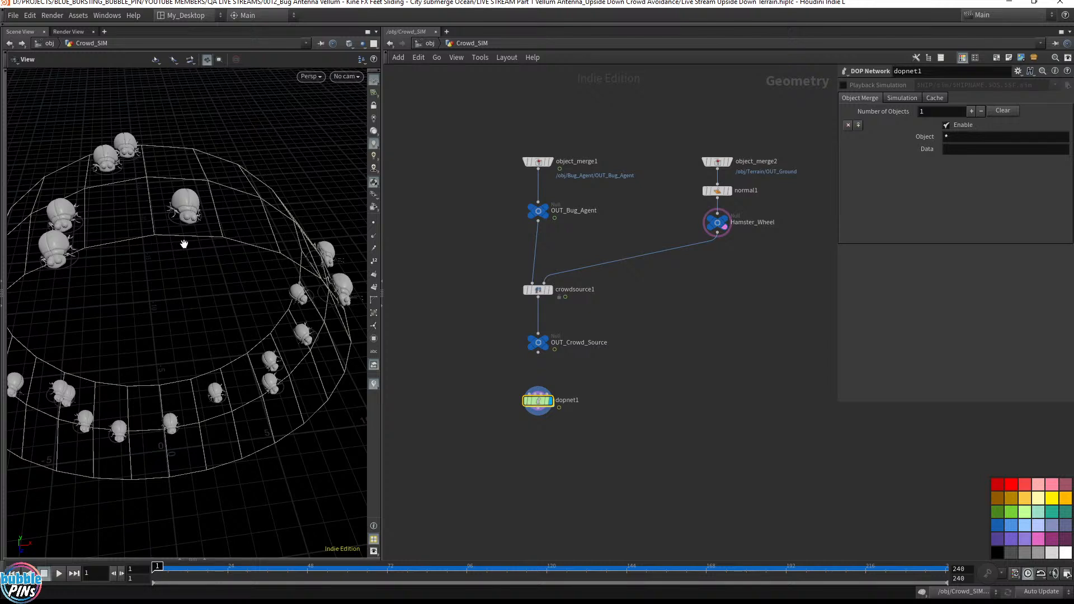
- Return to the object level and bring the Terrain object into view in the network
{"action": "mouse_move", "coordinate": [541, 405]}
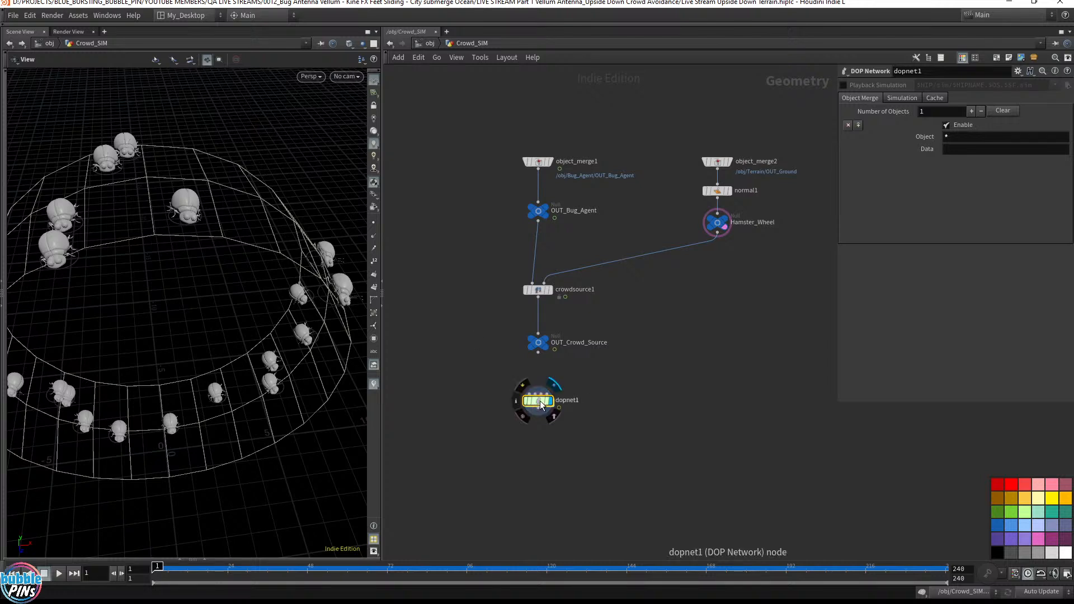
{"action": "left_click", "coordinate": [429, 43]}
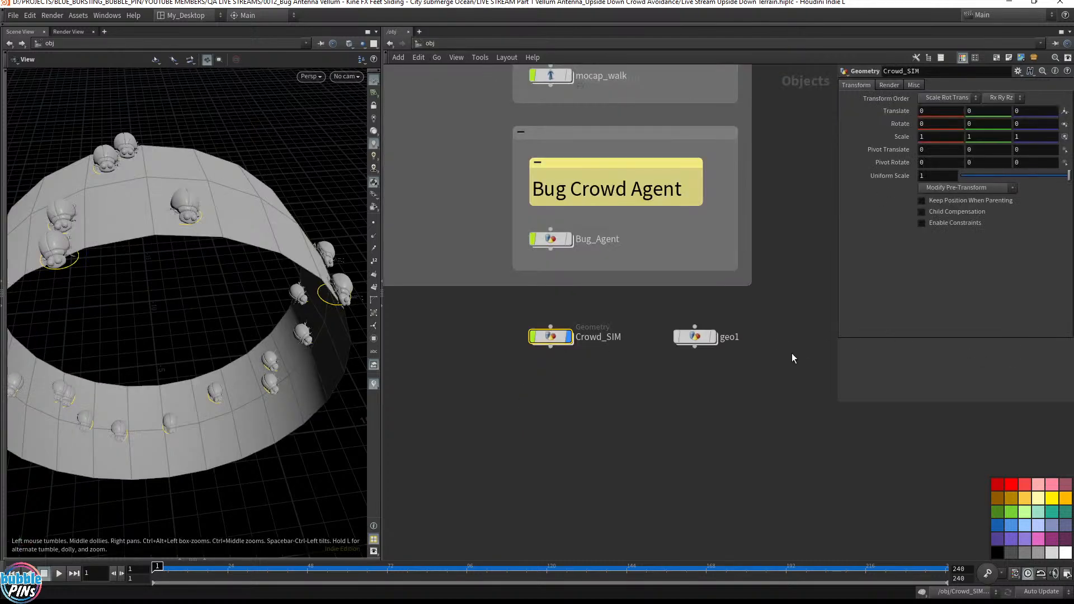
{"action": "middle_click_drag", "start_coordinate": [792, 359], "coordinate": [666, 391]}
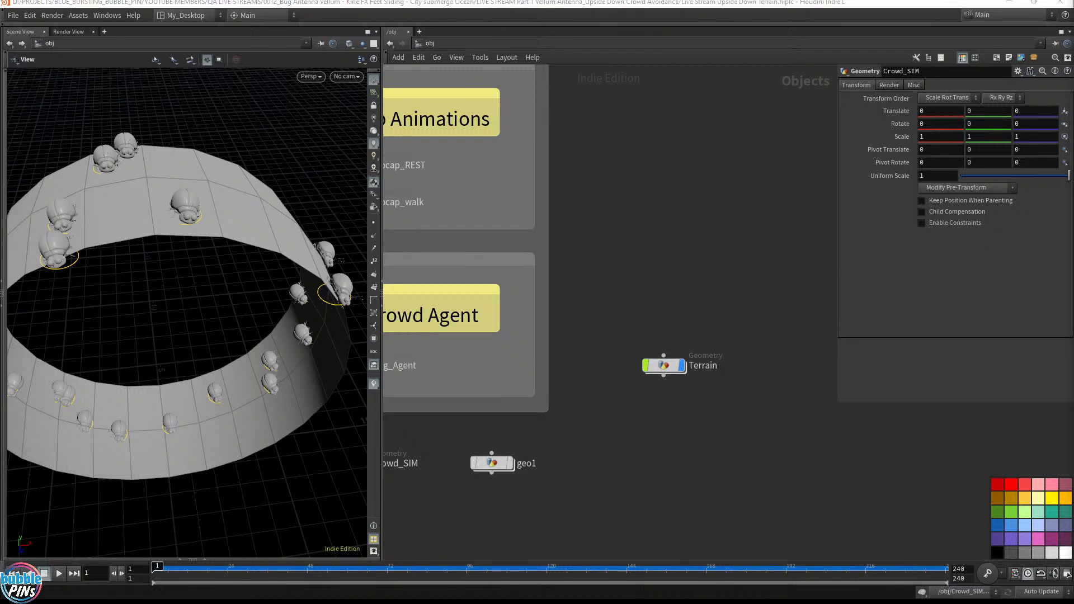
- Paste the Walls geometry object above Terrain at the object level and display it around the hamster wheel
{"action": "left_click", "coordinate": [715, 323]}
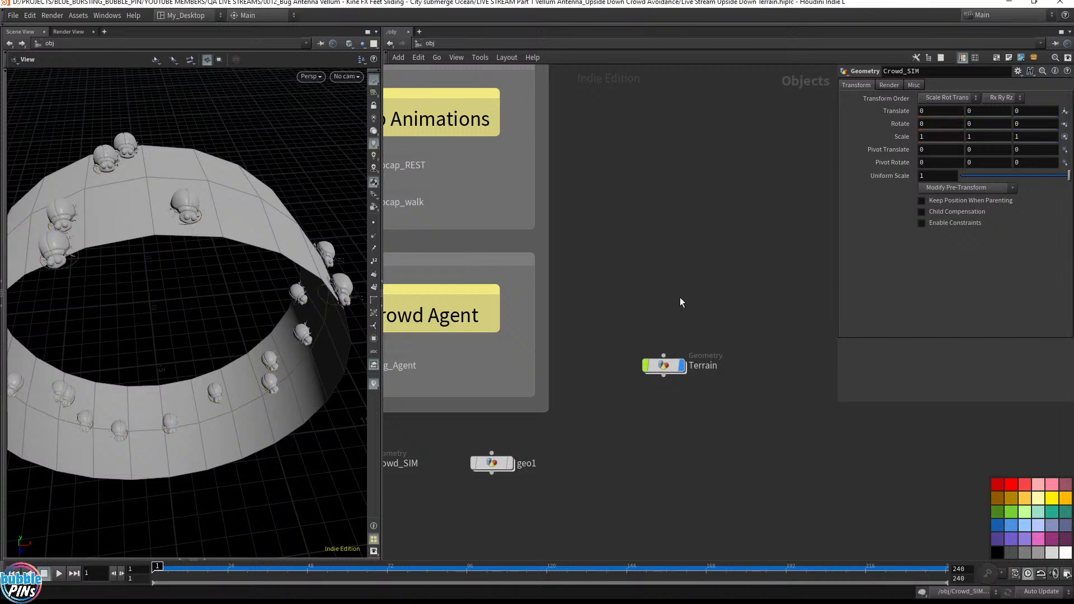
{"action": "key", "text": "ctrl+v"}
{"action": "left_click_drag", "start_coordinate": [688, 295], "coordinate": [669, 303]}
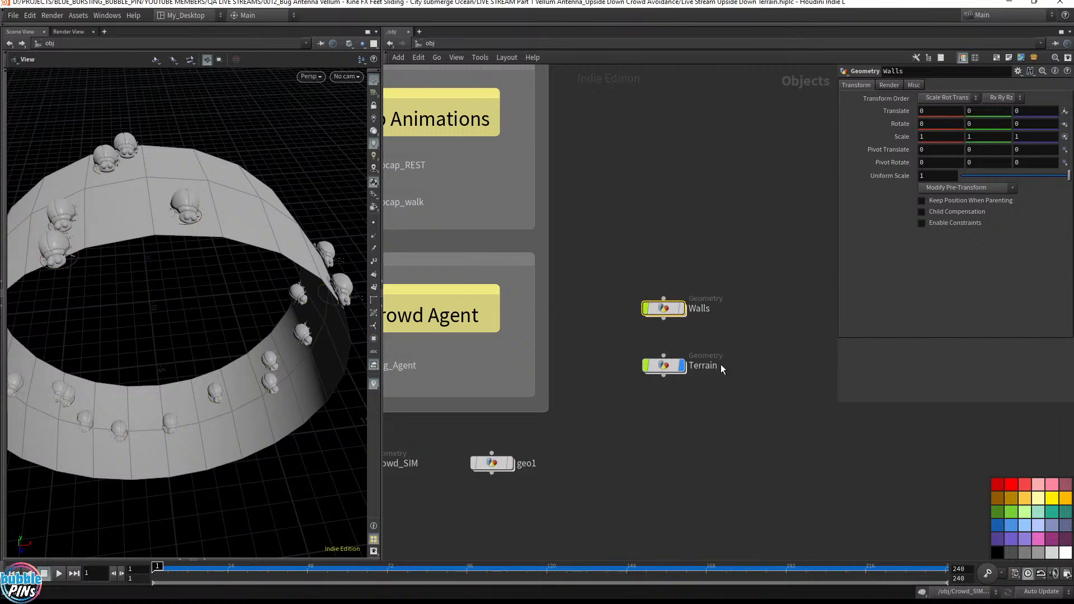
{"action": "left_click_drag", "start_coordinate": [725, 417], "coordinate": [615, 327]}
{"action": "left_click_drag", "start_coordinate": [302, 314], "coordinate": [265, 294]}
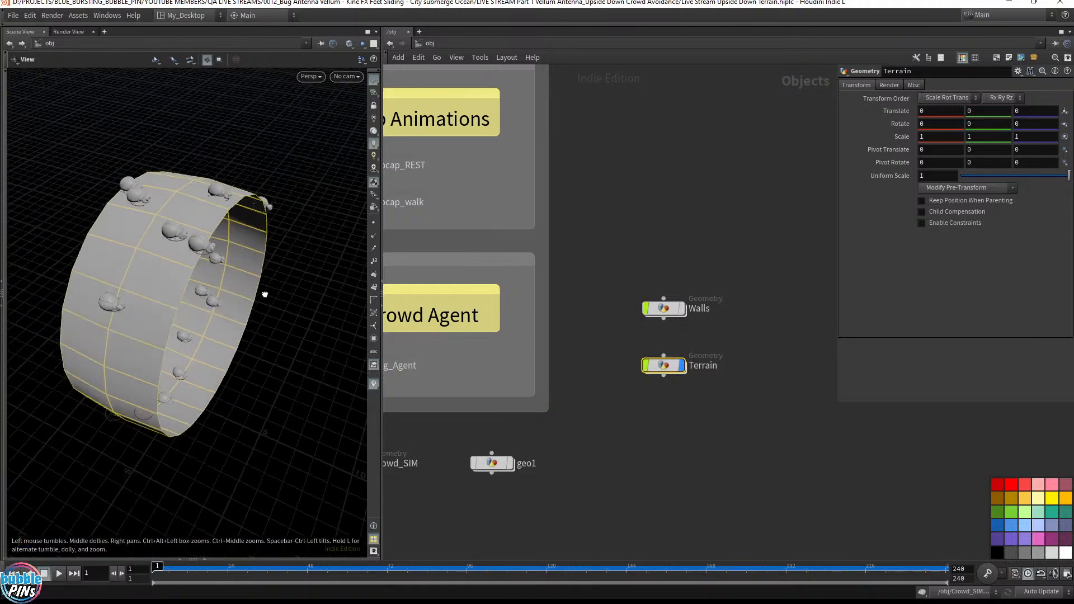
{"action": "left_click", "coordinate": [682, 308]}
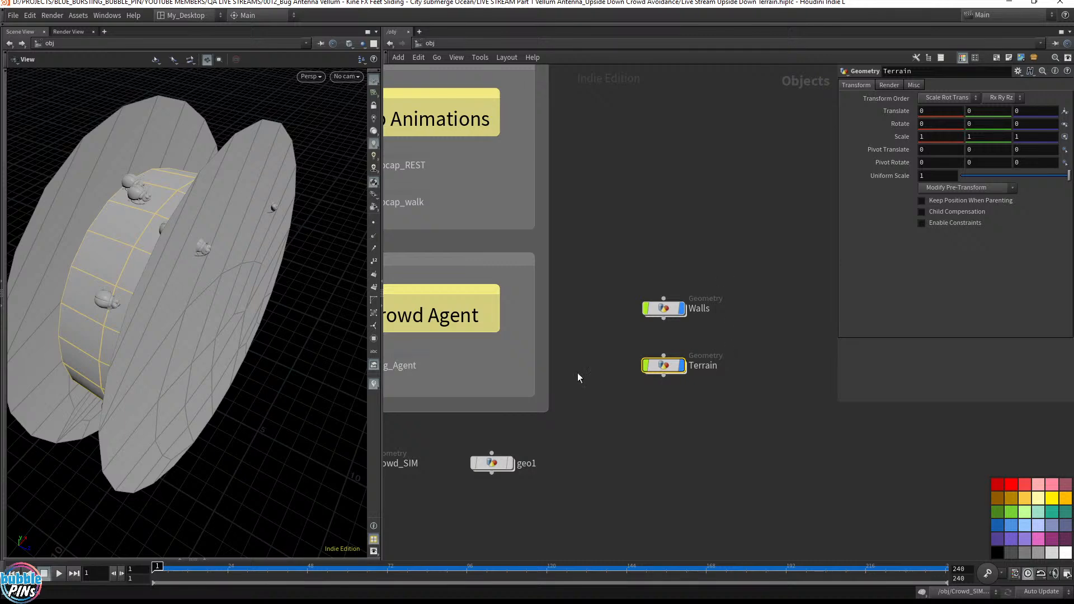
- Open dopnet1 inside Crowd_SIM, review the crowd solver setup, and return to the Crowd_SIM network
{"action": "double_click", "coordinate": [477, 430]}
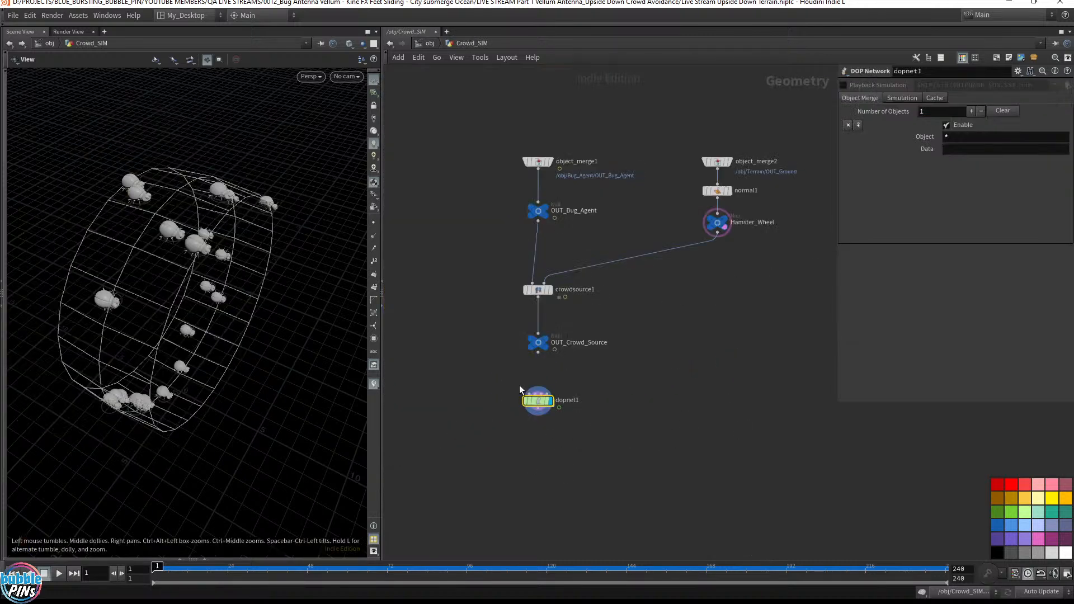
{"action": "double_click", "coordinate": [536, 401]}
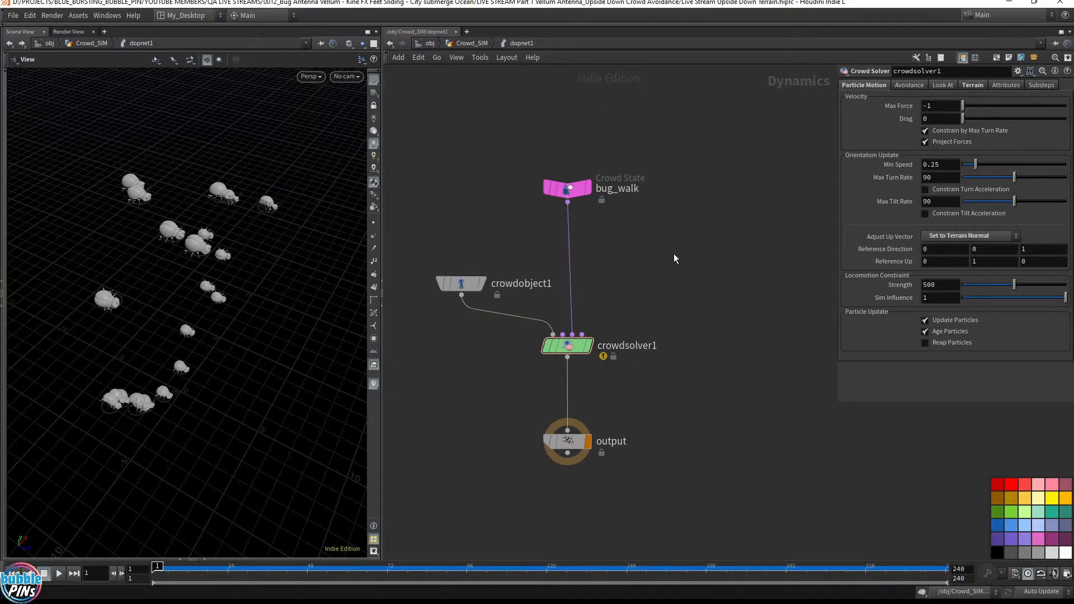
{"action": "left_click", "coordinate": [469, 44]}
- Display object_merge1 and check the packed bug agent's point and primitive counts in its node info
{"action": "left_click", "coordinate": [551, 161]}
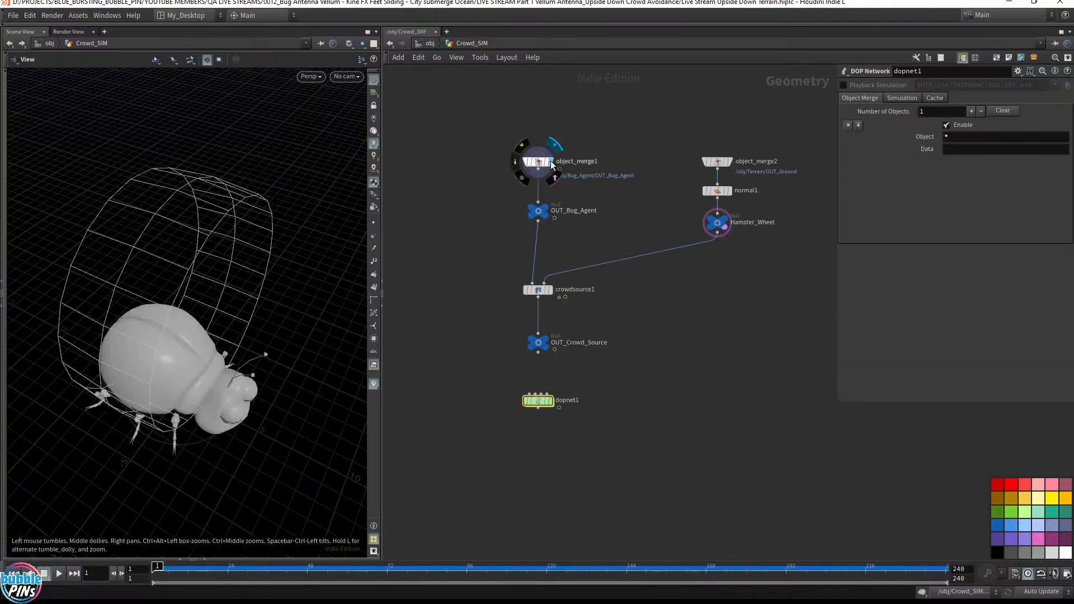
{"action": "left_click", "coordinate": [542, 162]}
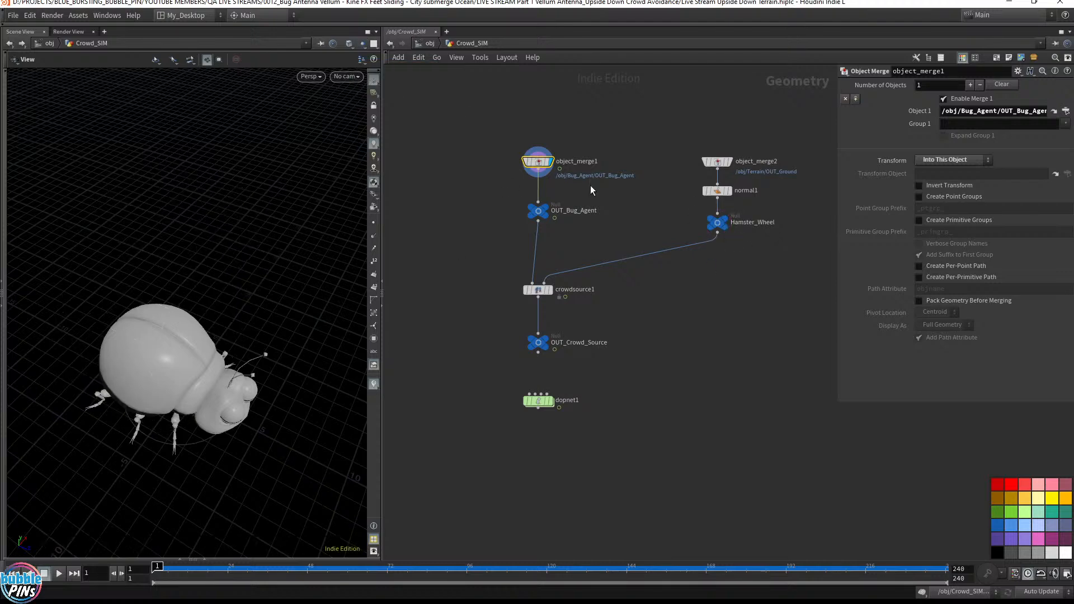
{"action": "left_click_drag", "start_coordinate": [281, 368], "coordinate": [179, 240]}
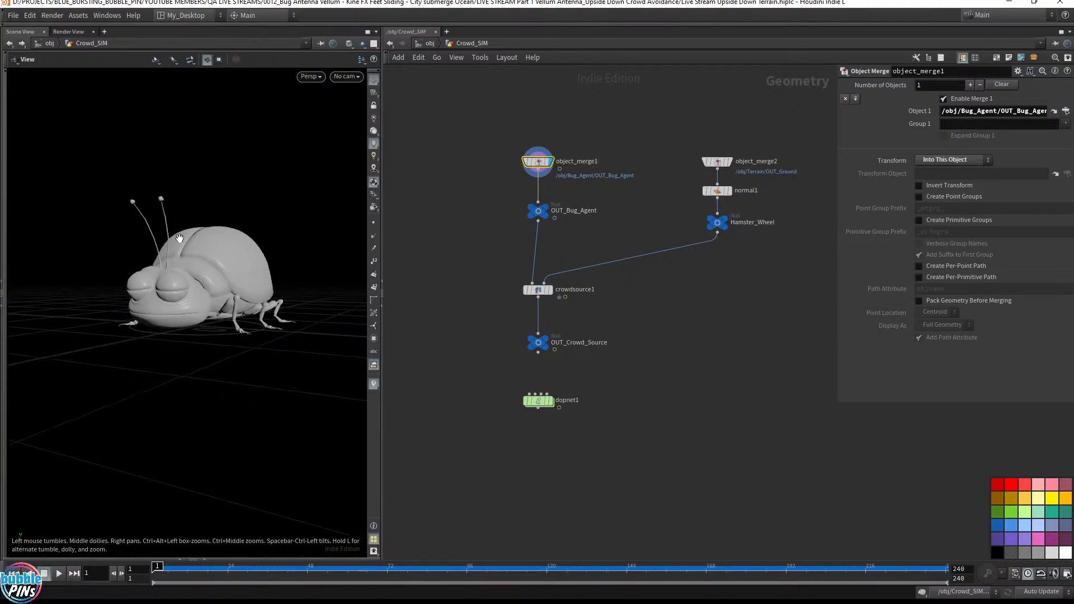
{"action": "left_click", "coordinate": [514, 161]}
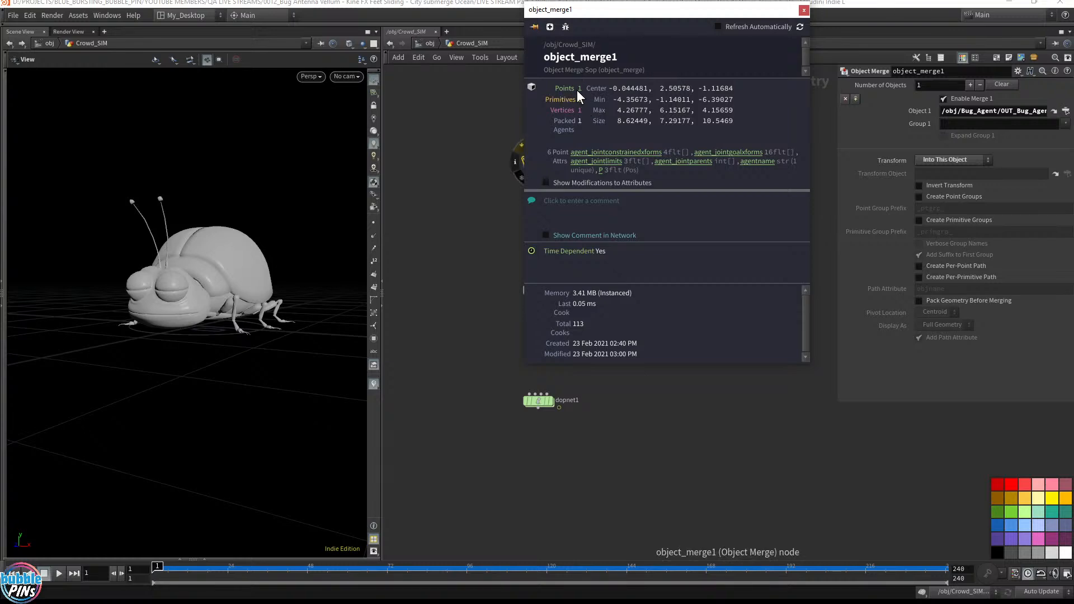
{"action": "left_click", "coordinate": [804, 10]}
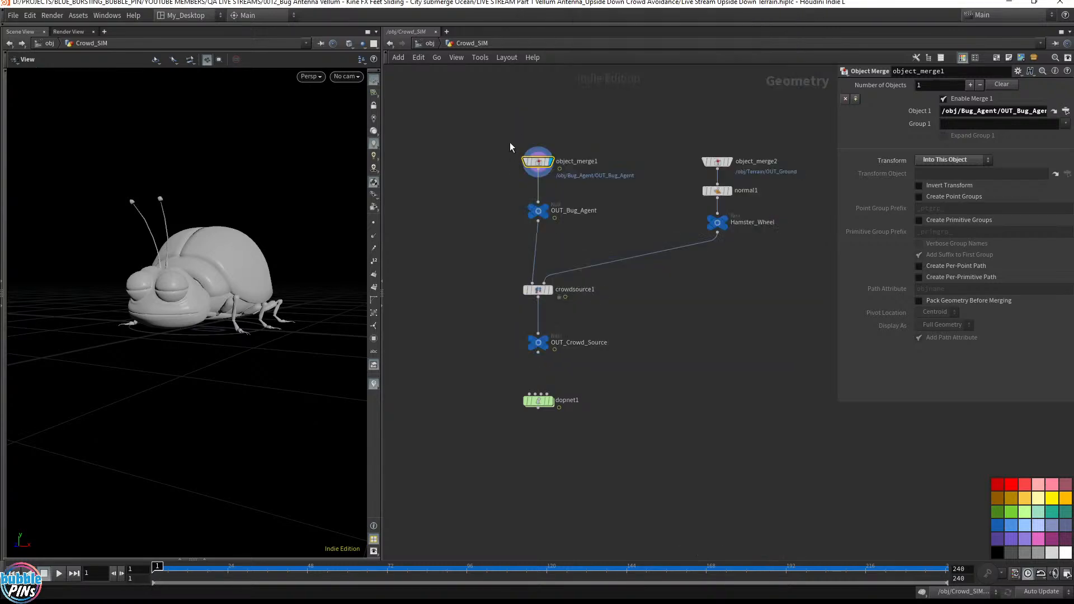
{"action": "left_click_drag", "start_coordinate": [238, 279], "coordinate": [192, 199]}
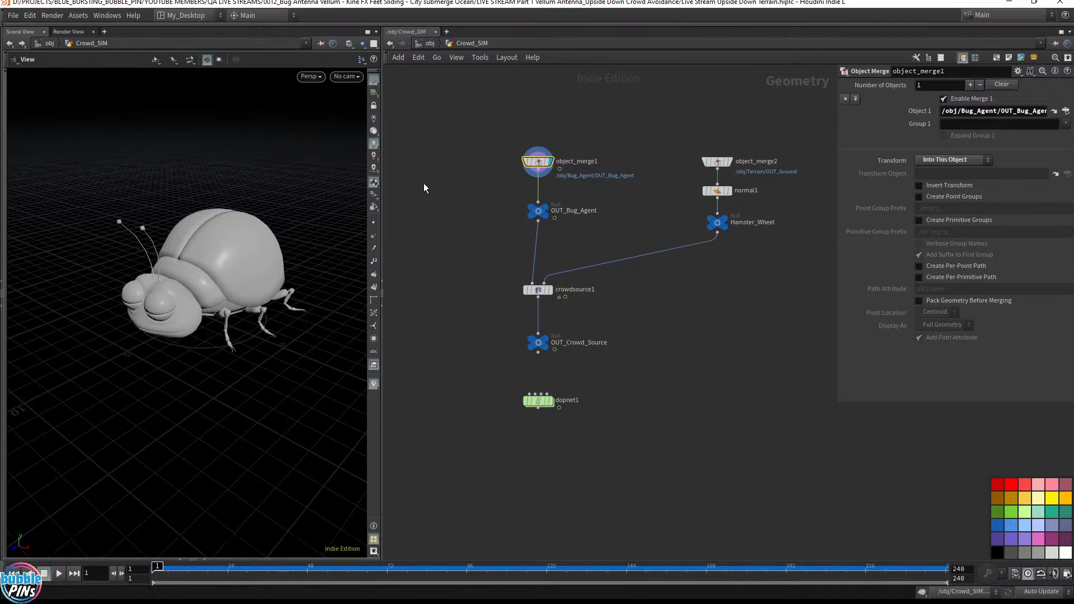
- Branch an Unpack node off object_merge1 and display the unpacked bug geometry
{"action": "left_click", "coordinate": [540, 172]}
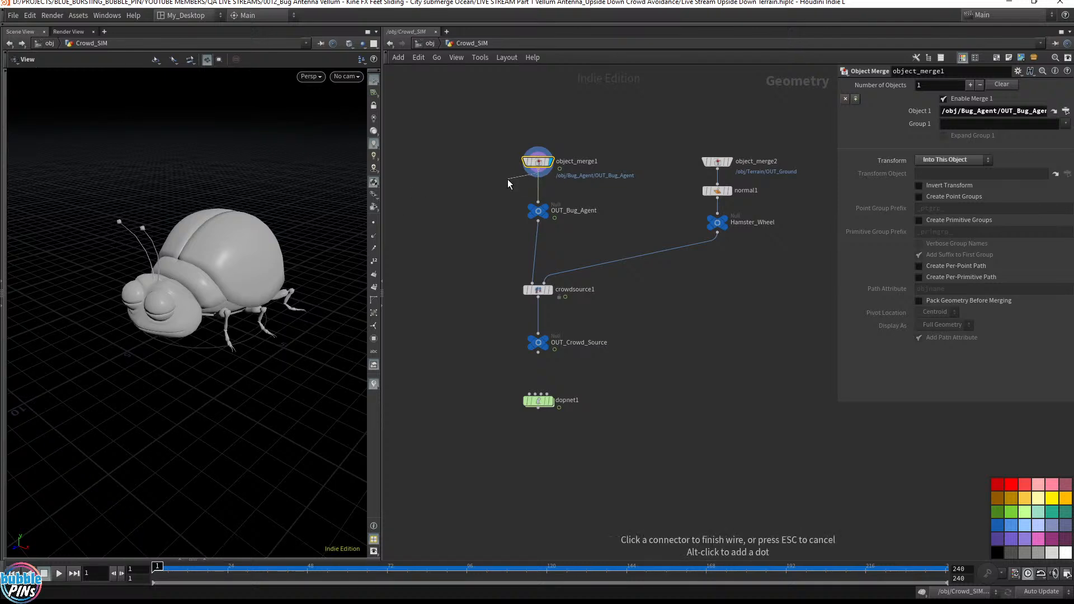
{"action": "key", "text": "Escape"}
{"action": "scroll", "coordinate": [586, 183], "scroll_direction": "up", "scroll_amount": 3}
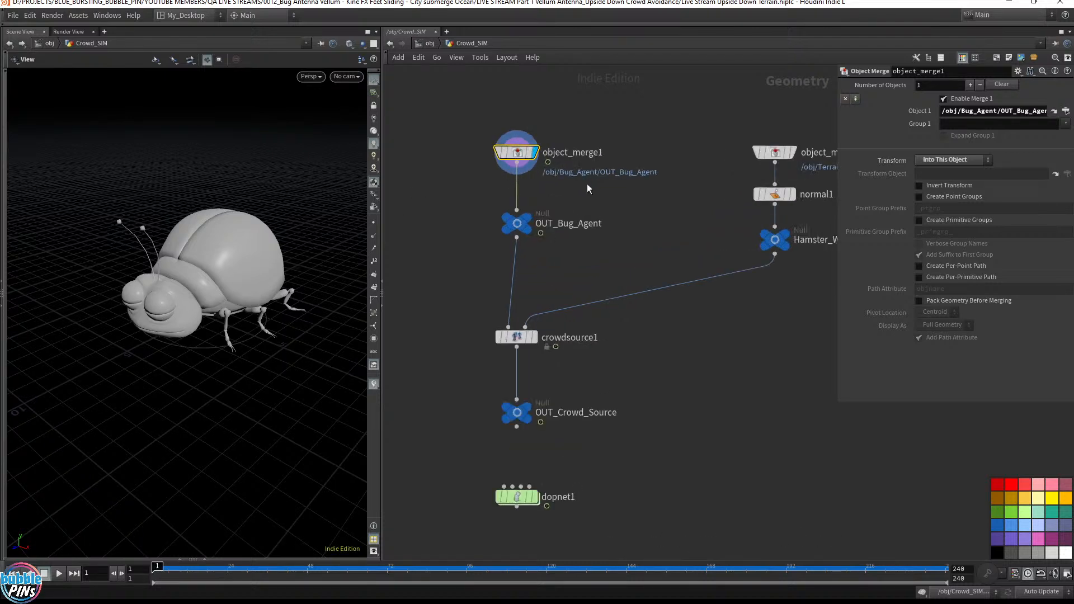
{"action": "left_click", "coordinate": [531, 161]}
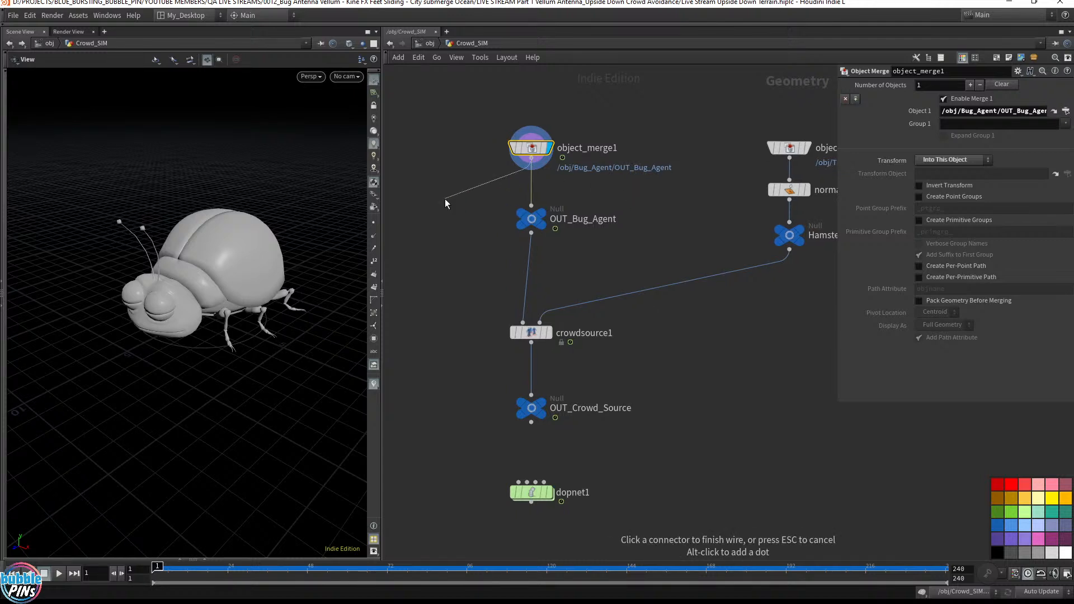
{"action": "key", "text": "Tab"}
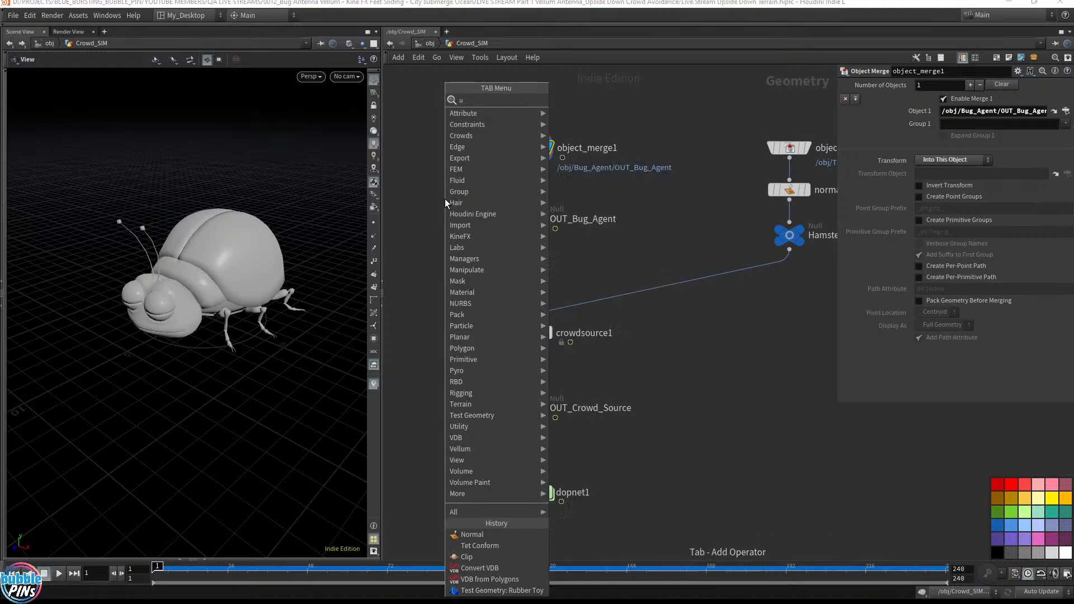
{"action": "type", "text": "unpack"}
{"action": "key", "text": "Return"}
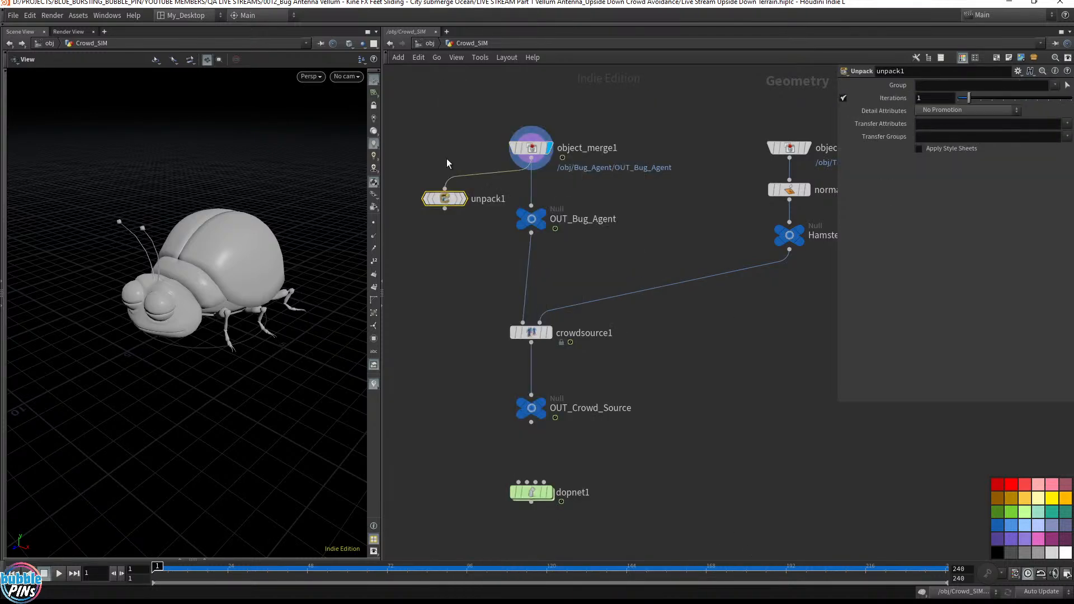
{"action": "left_click_drag", "start_coordinate": [443, 198], "coordinate": [420, 219]}
{"action": "left_click", "coordinate": [440, 222]}
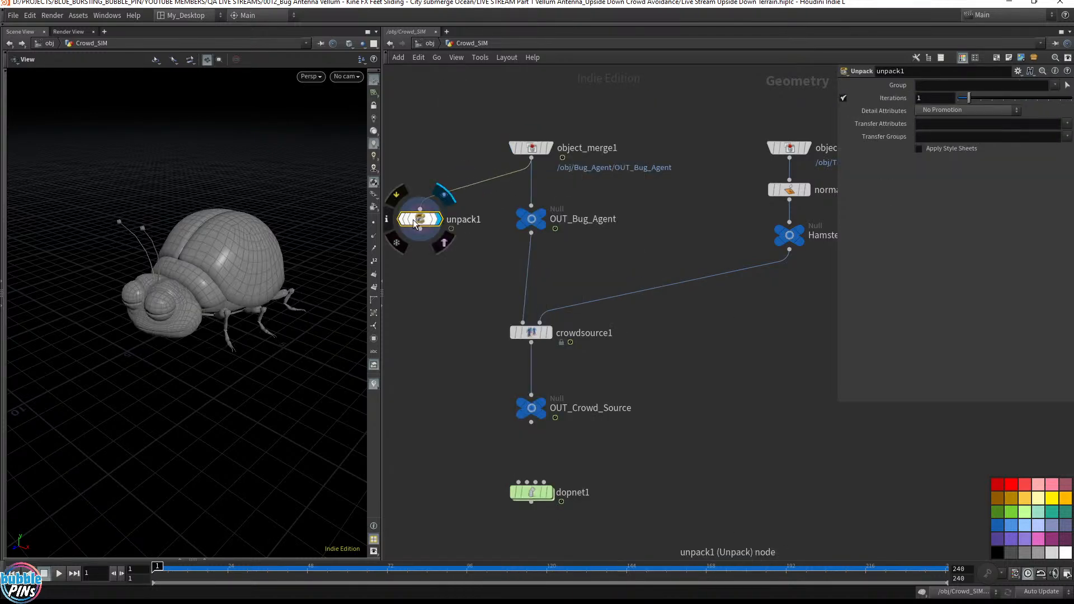
- Check the point count in the Unpack node's info and delete the node
{"action": "left_click", "coordinate": [389, 219]}
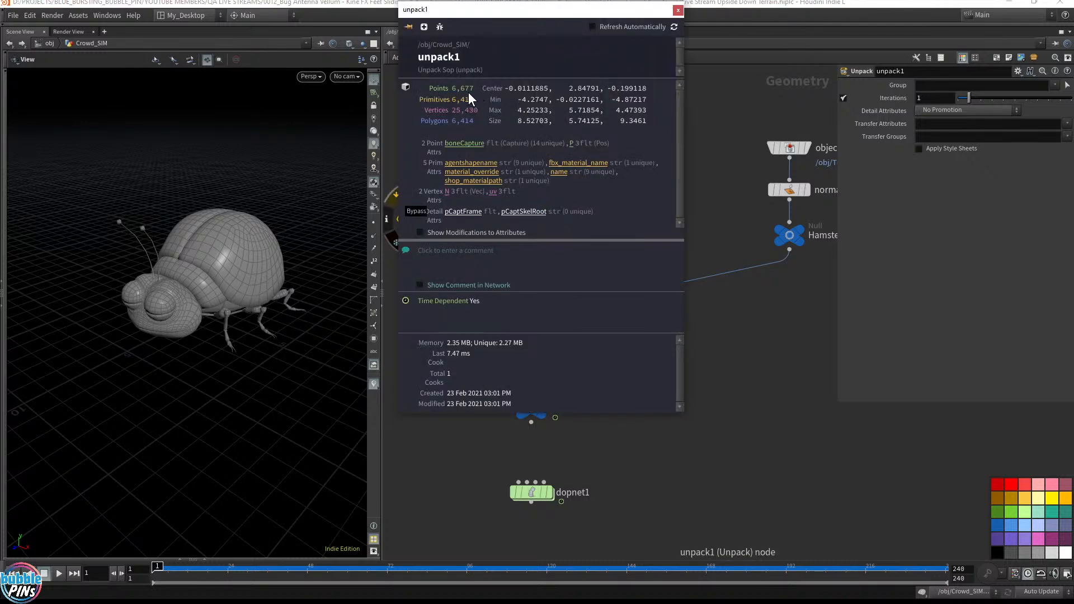
{"action": "left_click", "coordinate": [678, 10]}
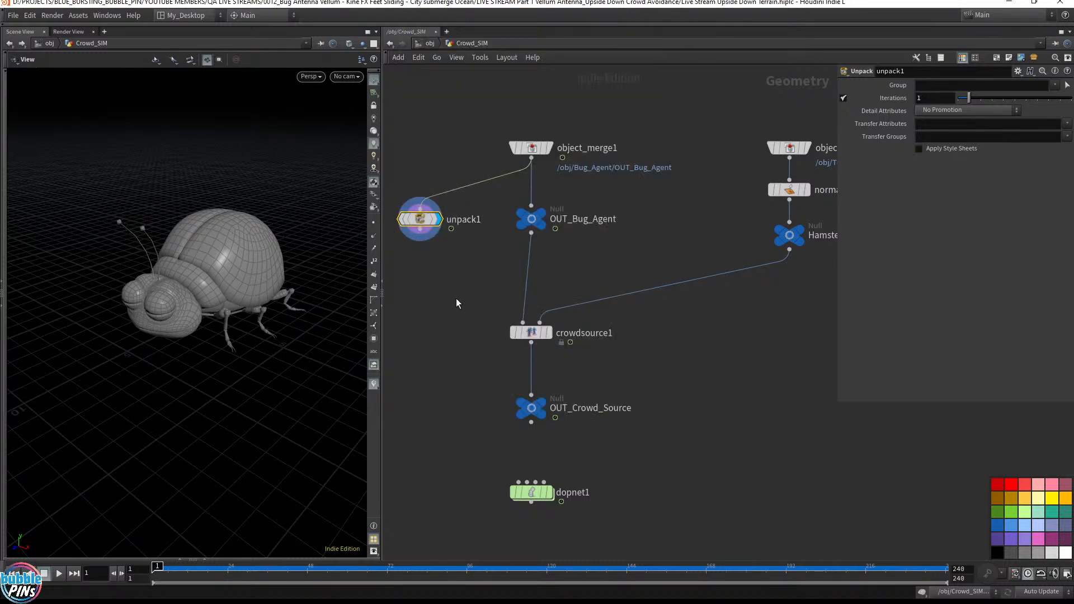
{"action": "key", "text": "Delete"}
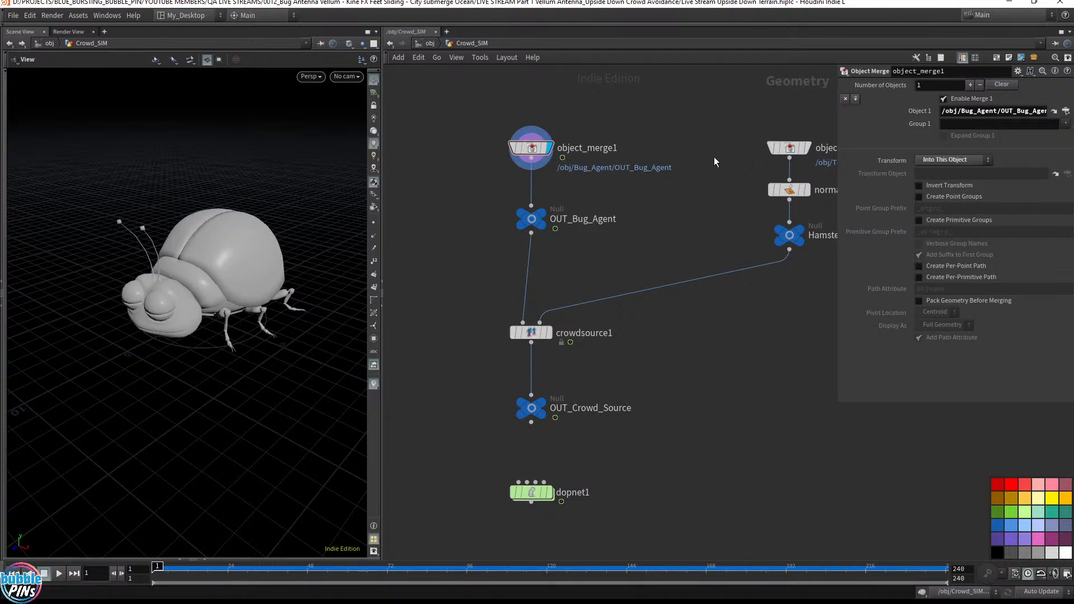
- Open dopnet1, turn on point display for the agents, and switch the viewport to wireframe
{"action": "double_click", "coordinate": [532, 493]}
{"action": "left_click_drag", "start_coordinate": [509, 384], "coordinate": [585, 345]}
{"action": "right_click_drag", "start_coordinate": [301, 168], "coordinate": [282, 313]}
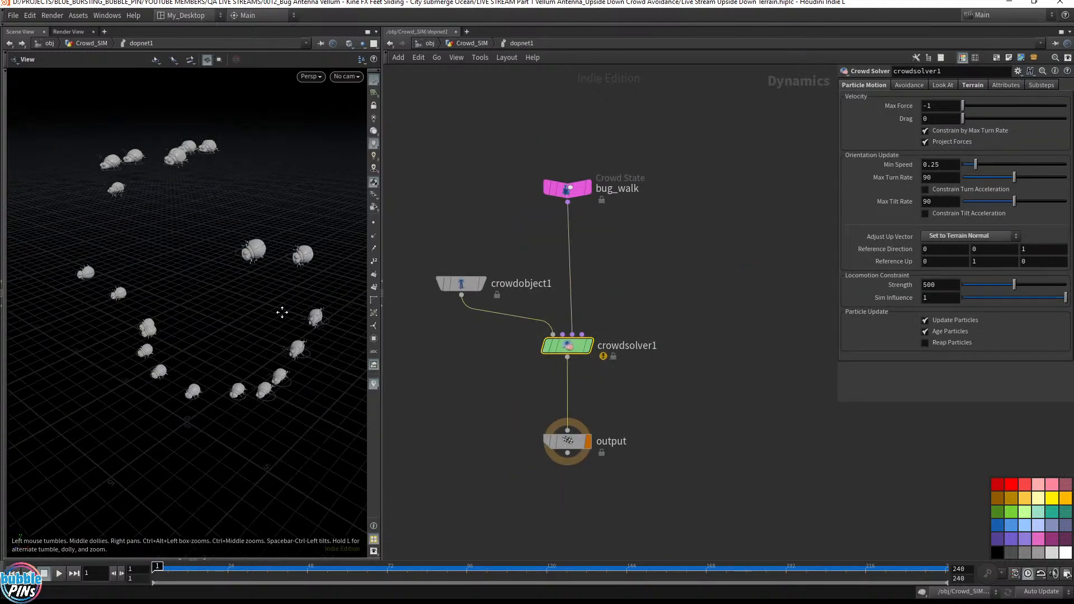
{"action": "left_click", "coordinate": [374, 223]}
{"action": "key", "text": "w"}
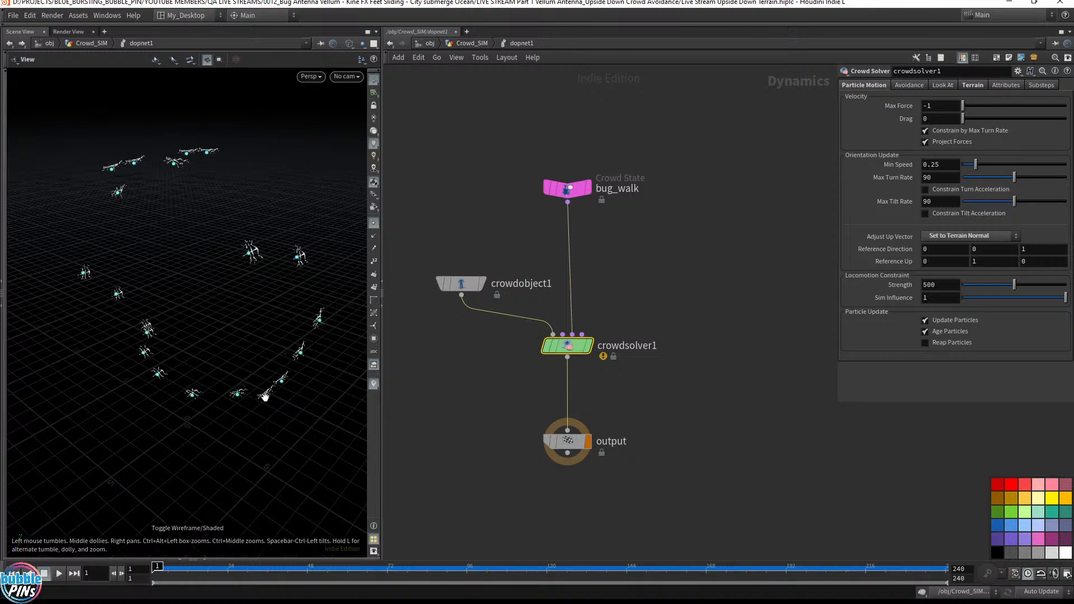
{"action": "left_click", "coordinate": [728, 228]}
{"action": "key", "text": "Tab"}
{"action": "type", "text": "pop"}
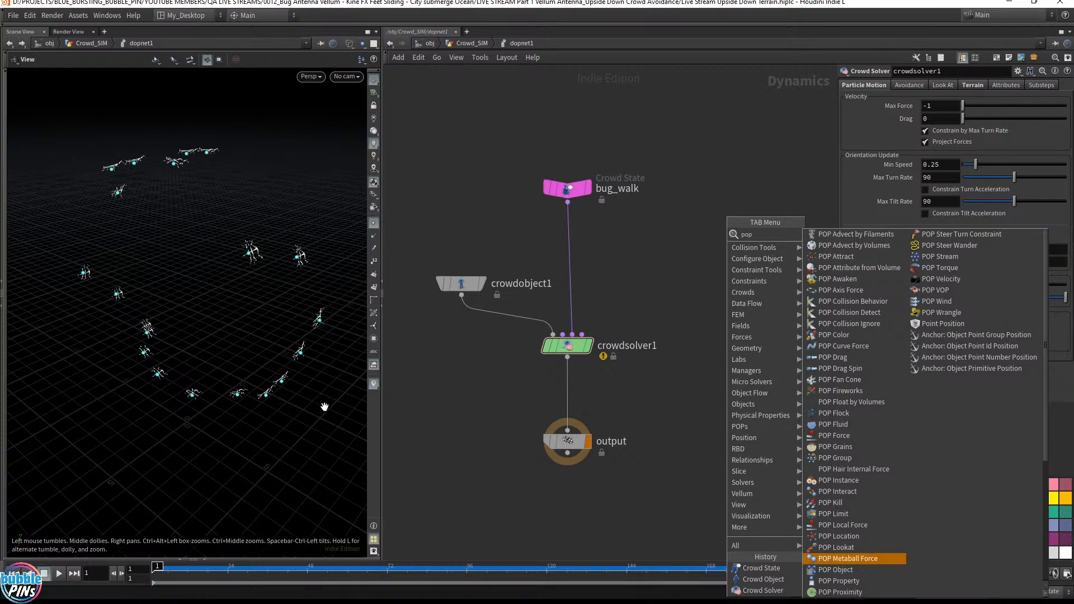
- Add a POP Steer Obstacle node and insert it between bug_walk and crowdsolver1
{"action": "left_click", "coordinate": [626, 274]}
{"action": "key", "text": "Tab"}
{"action": "type", "text": "pop"}
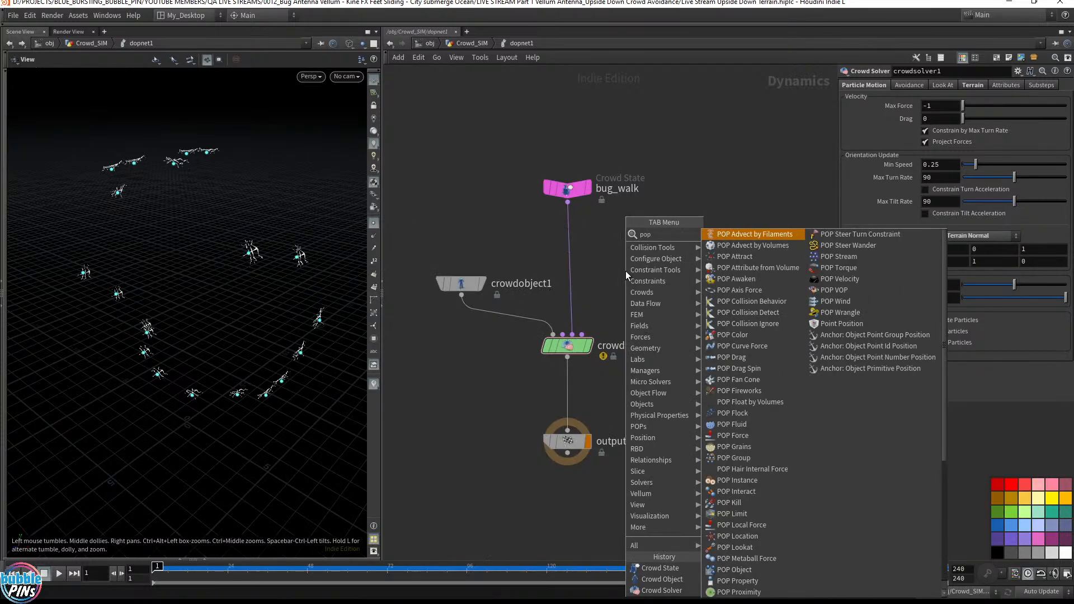
{"action": "type", "text": " steer"}
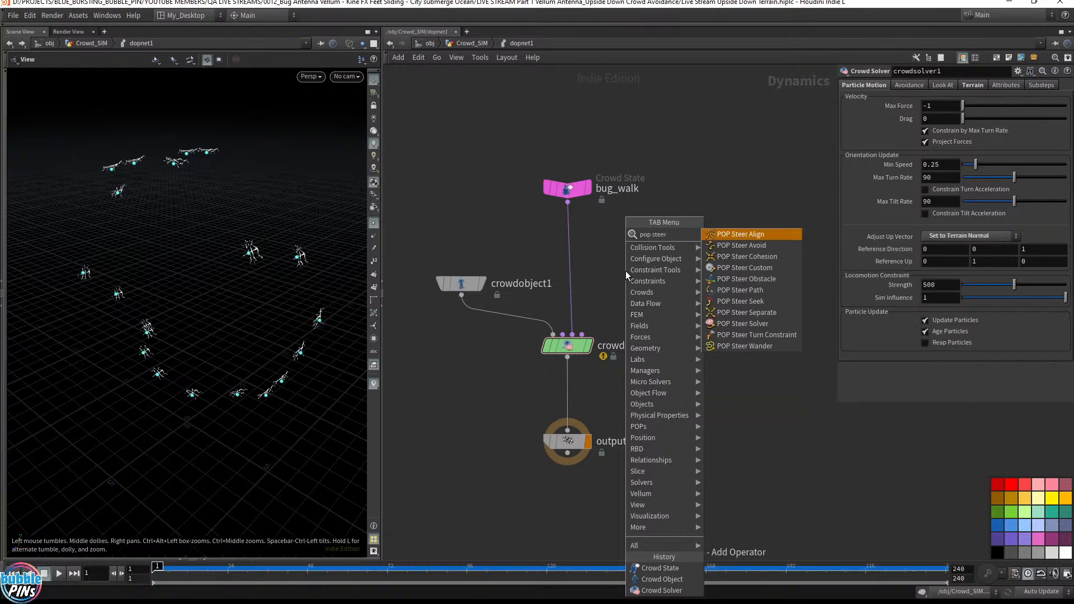
{"action": "type", "text": " ob"}
{"action": "key", "text": "Return"}
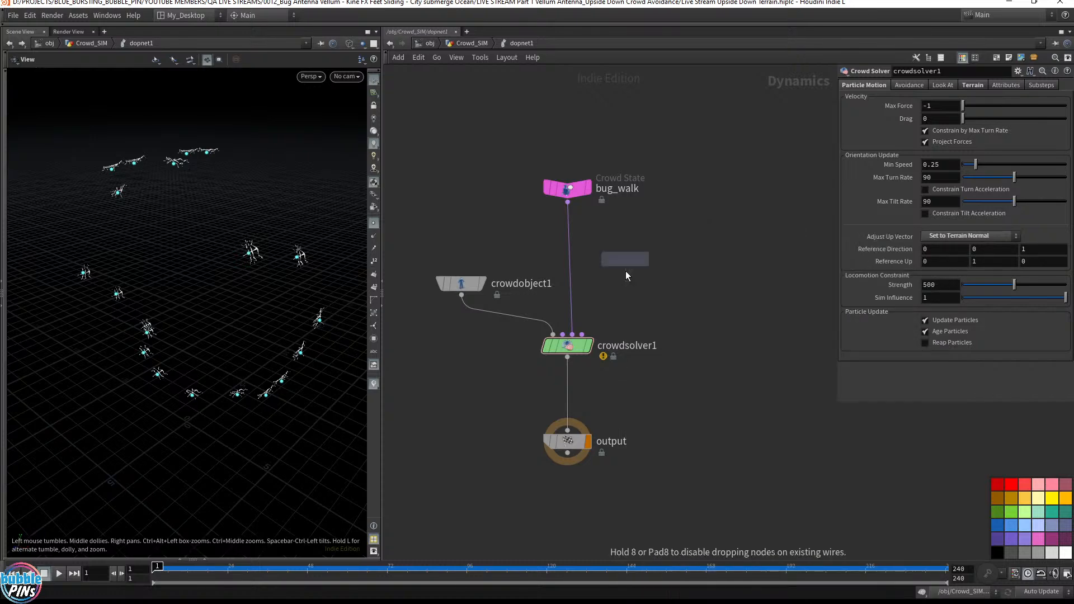
{"action": "left_click", "coordinate": [626, 261]}
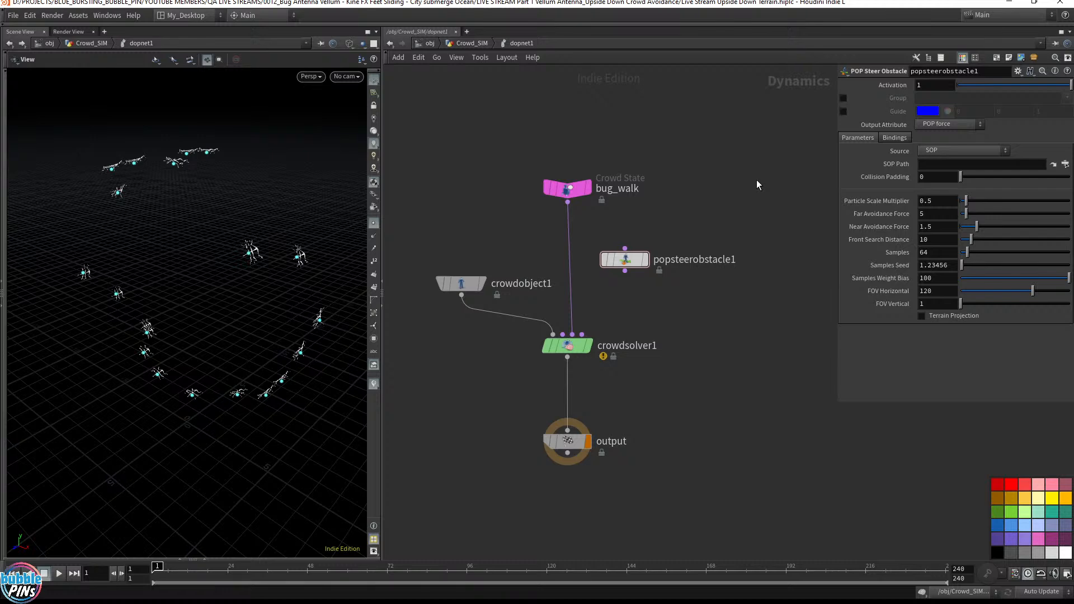
{"action": "left_click_drag", "start_coordinate": [637, 262], "coordinate": [575, 241]}
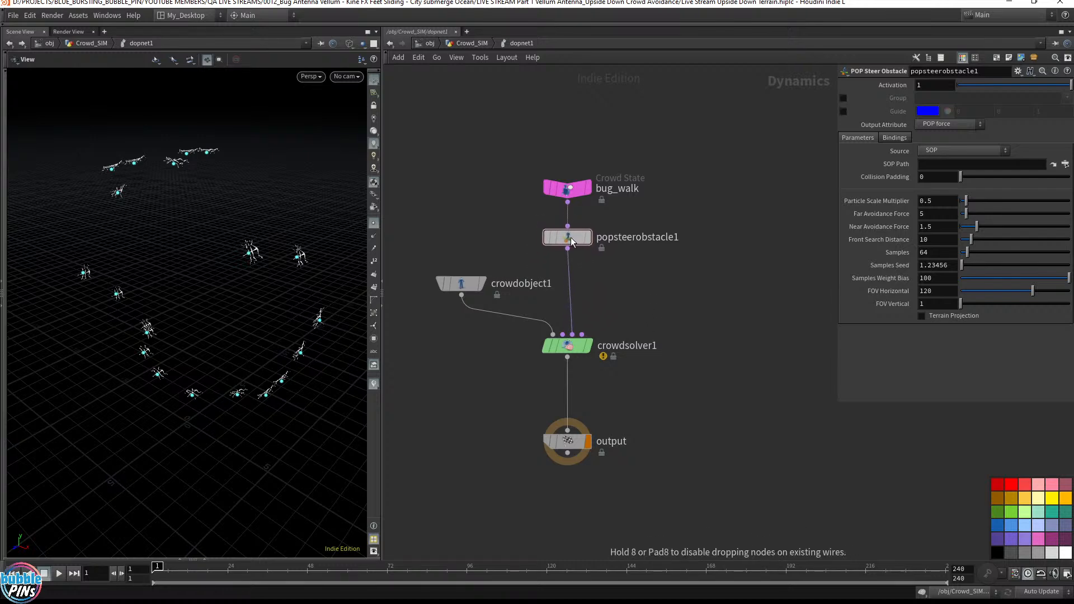
- Space out the popsteerobstacle1 and crowdobject1 nodes in the network and return the viewport to shaded display
{"action": "left_click_drag", "start_coordinate": [538, 164], "coordinate": [672, 220]}
{"action": "left_click_drag", "start_coordinate": [696, 215], "coordinate": [698, 215]}
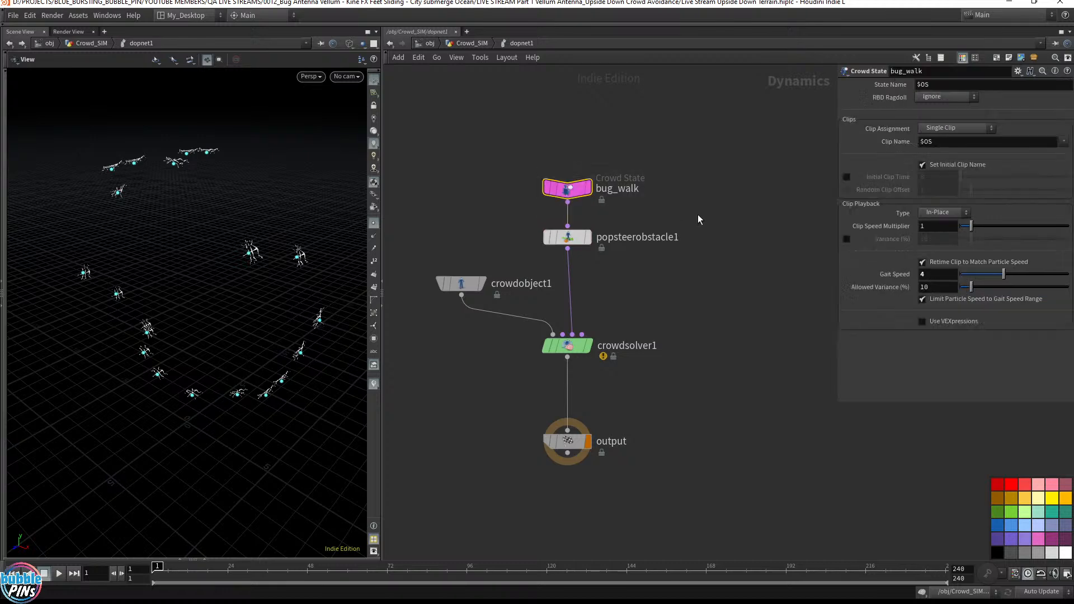
{"action": "left_click_drag", "start_coordinate": [574, 240], "coordinate": [576, 245]}
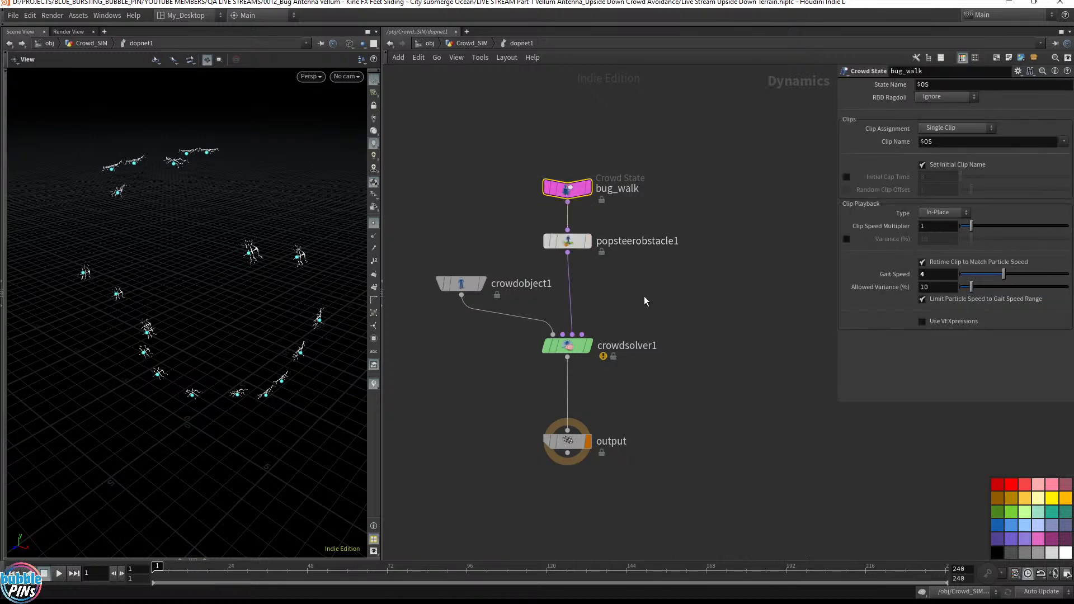
{"action": "middle_click_drag", "start_coordinate": [645, 301], "coordinate": [672, 282]}
{"action": "left_click_drag", "start_coordinate": [487, 264], "coordinate": [423, 264]}
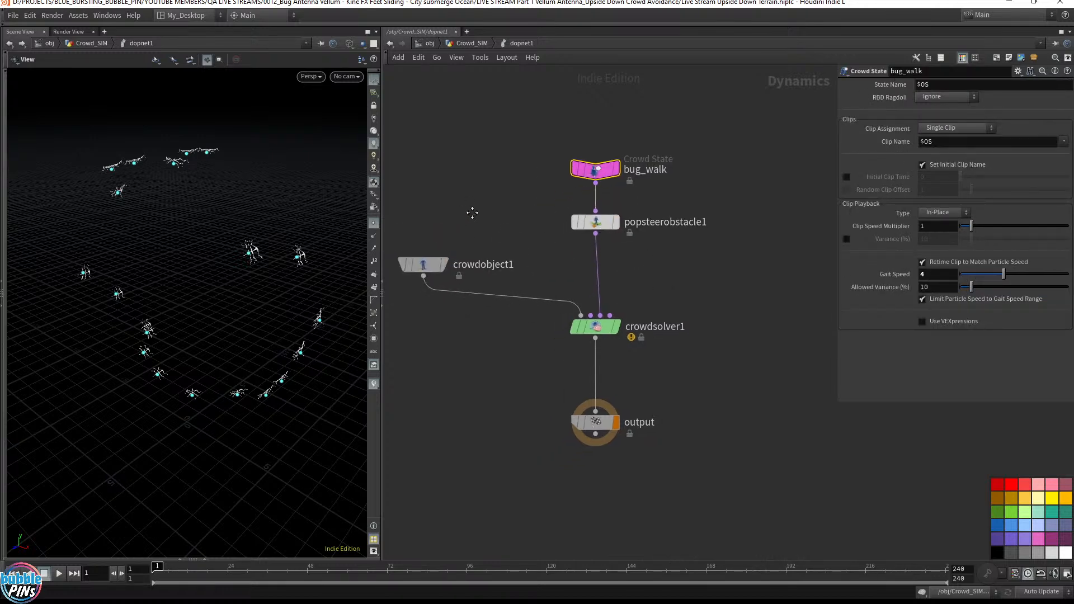
{"action": "middle_click_drag", "start_coordinate": [472, 213], "coordinate": [505, 216]}
{"action": "key", "text": "w"}
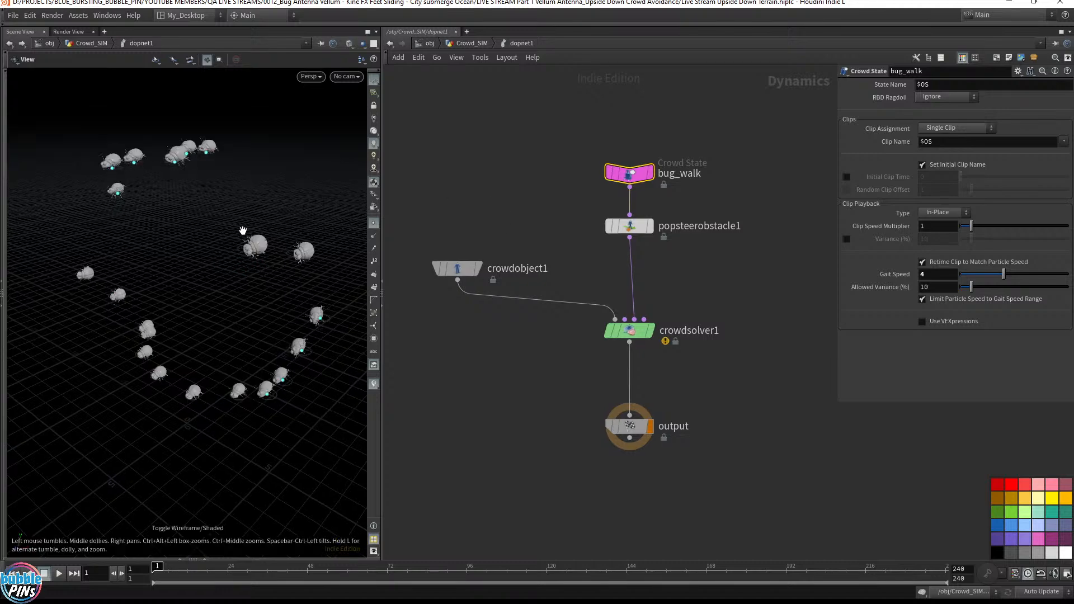
- Return to the object level and open the Walls network at the OUT_Wall_Obstacle and OUT_Wall_VDB nodes
{"action": "left_click", "coordinate": [477, 45]}
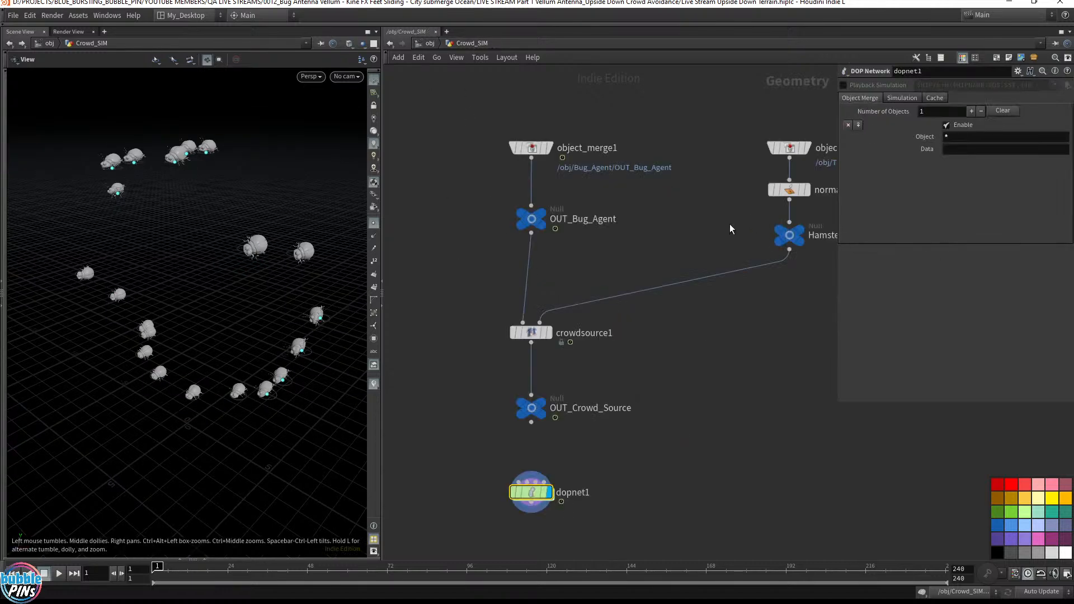
{"action": "left_click", "coordinate": [430, 44]}
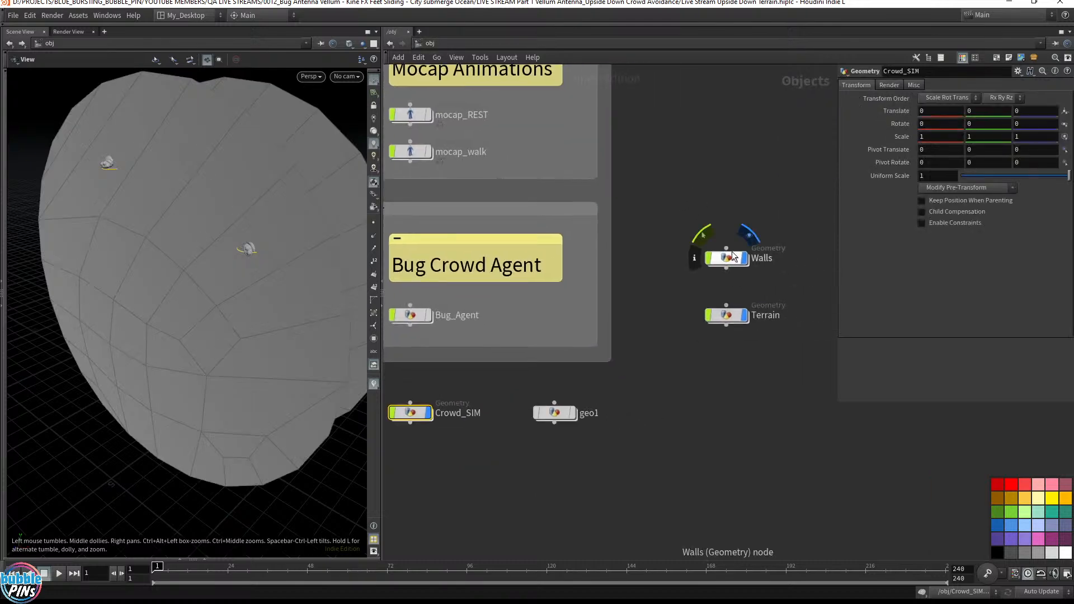
{"action": "double_click", "coordinate": [730, 253]}
{"action": "middle_click_drag", "start_coordinate": [794, 451], "coordinate": [727, 377]}
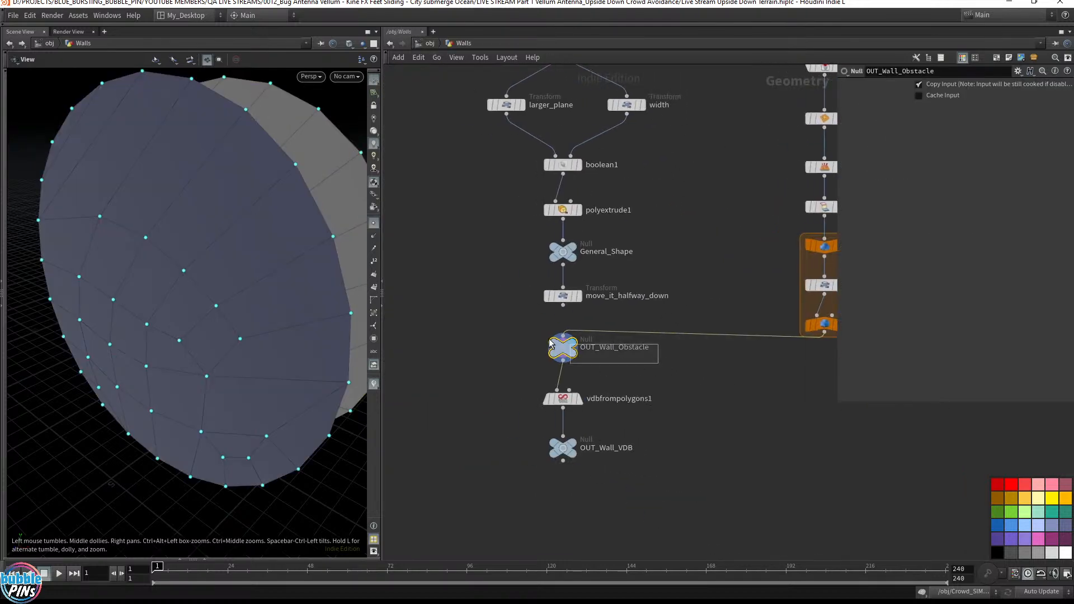
- Color the vdbfrompolygons1 and OUT_Wall_VDB nodes black and copy the OUT_Wall_Obstacle node
{"action": "left_click_drag", "start_coordinate": [528, 385], "coordinate": [659, 529]}
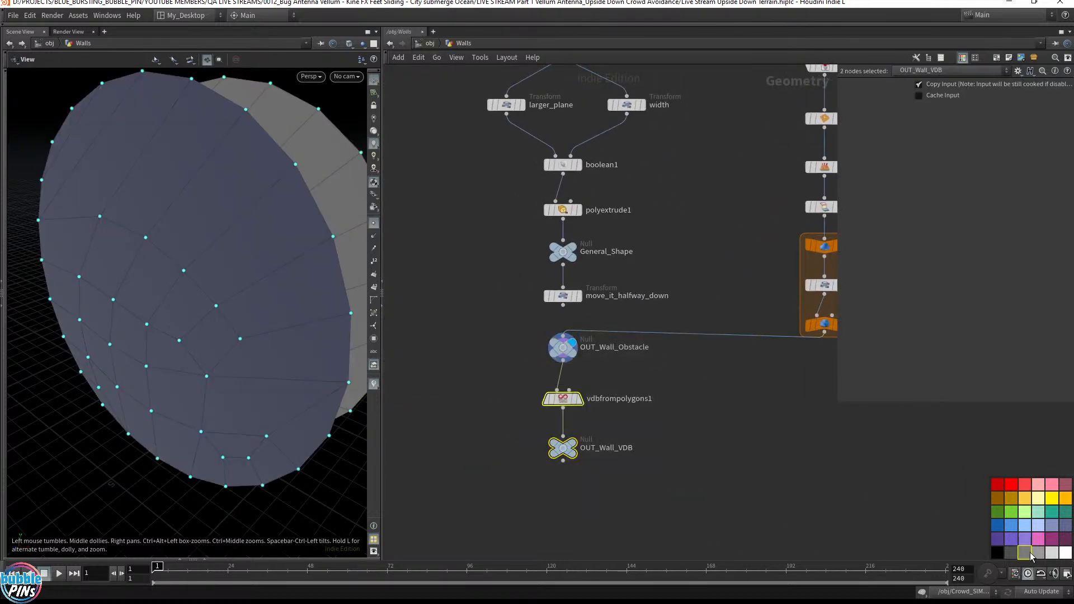
{"action": "left_click", "coordinate": [563, 350]}
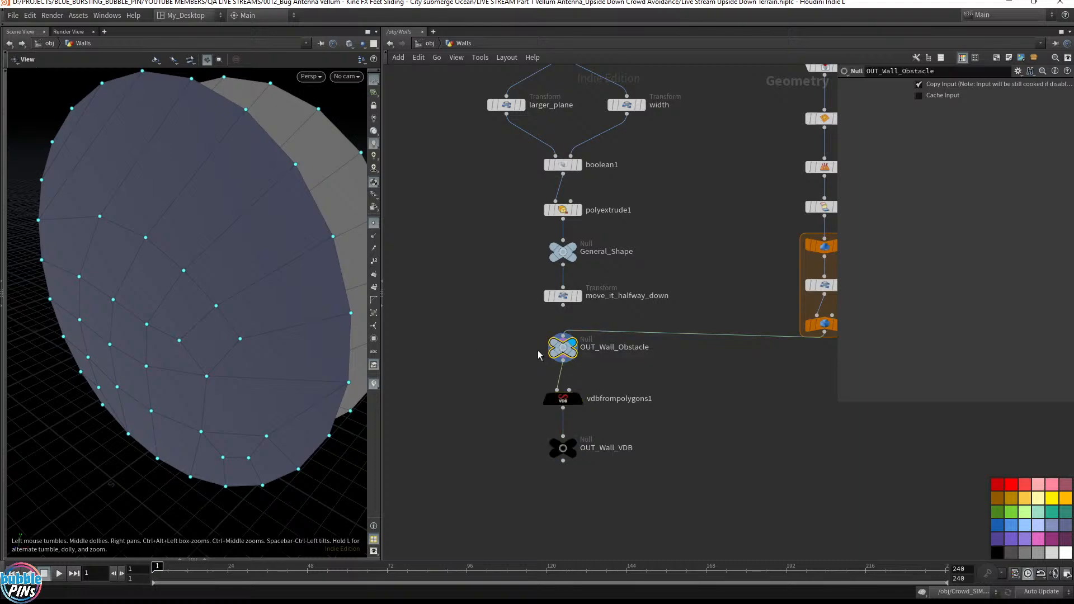
{"action": "key", "text": "ctrl+c"}
- In dopnet1 of Crowd_SIM, set popsteerobstacle1's SOP Path to the copied /obj/Walls/OUT_Wall_Obstacle
{"action": "left_click", "coordinate": [430, 43]}
{"action": "double_click", "coordinate": [411, 414]}
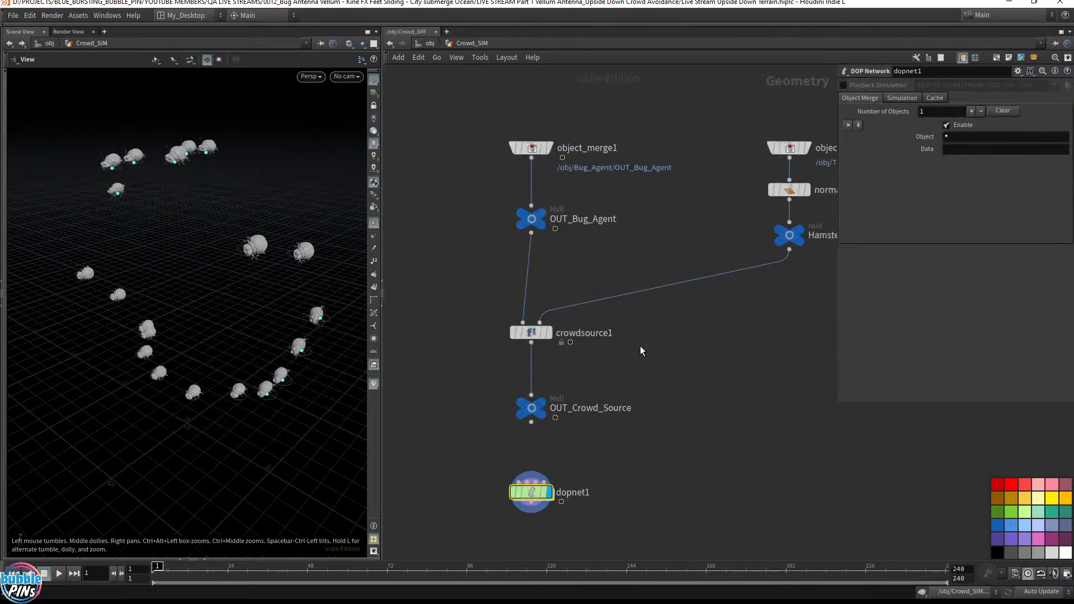
{"action": "double_click", "coordinate": [531, 492]}
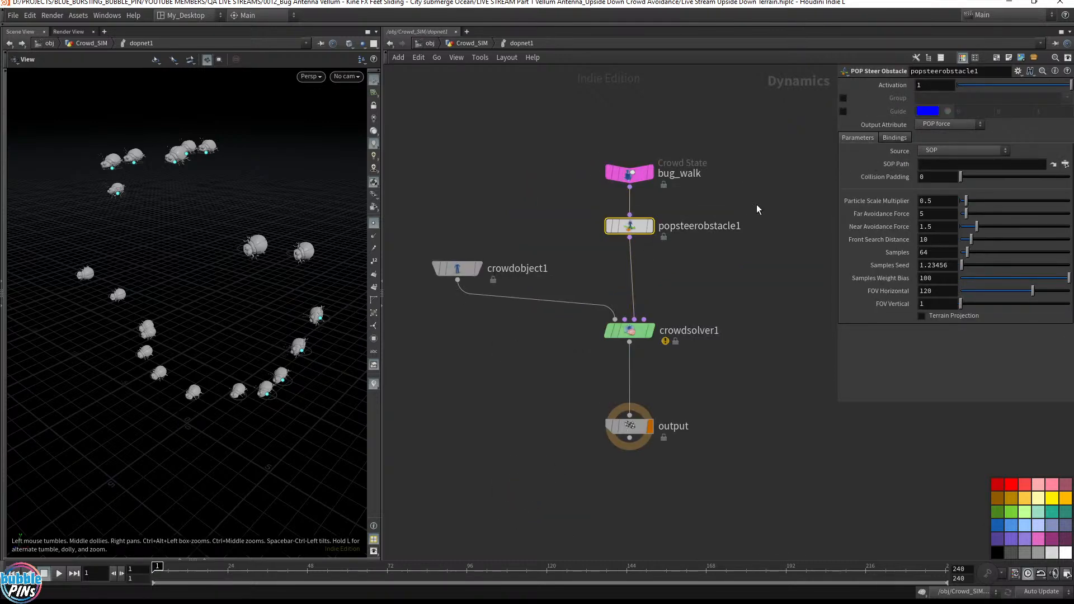
{"action": "left_click_drag", "start_coordinate": [763, 204], "coordinate": [581, 255]}
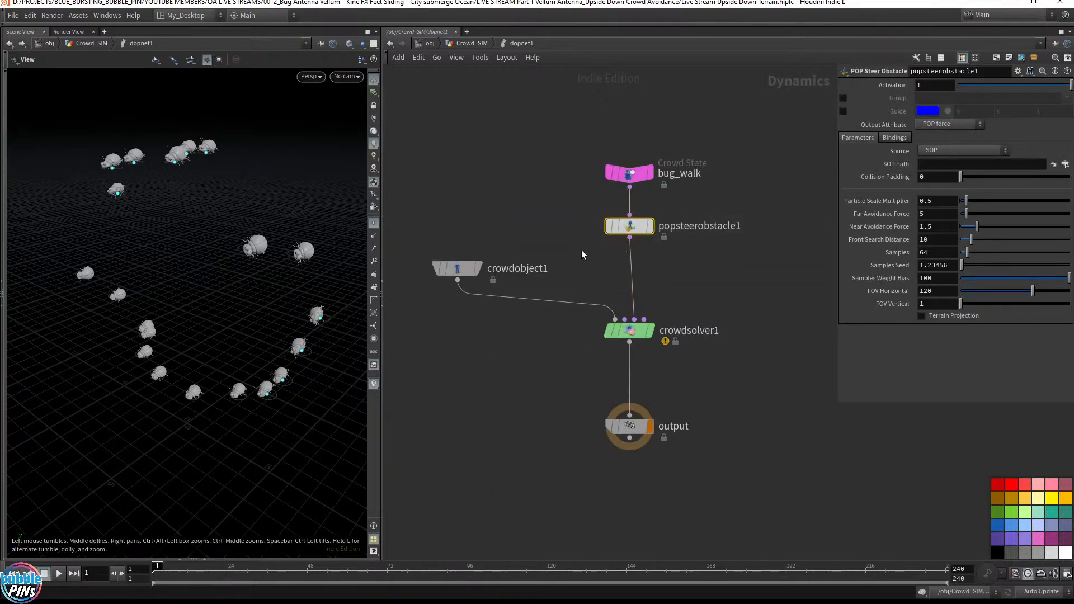
{"action": "left_click", "coordinate": [929, 164]}
{"action": "key", "text": "ctrl+v"}
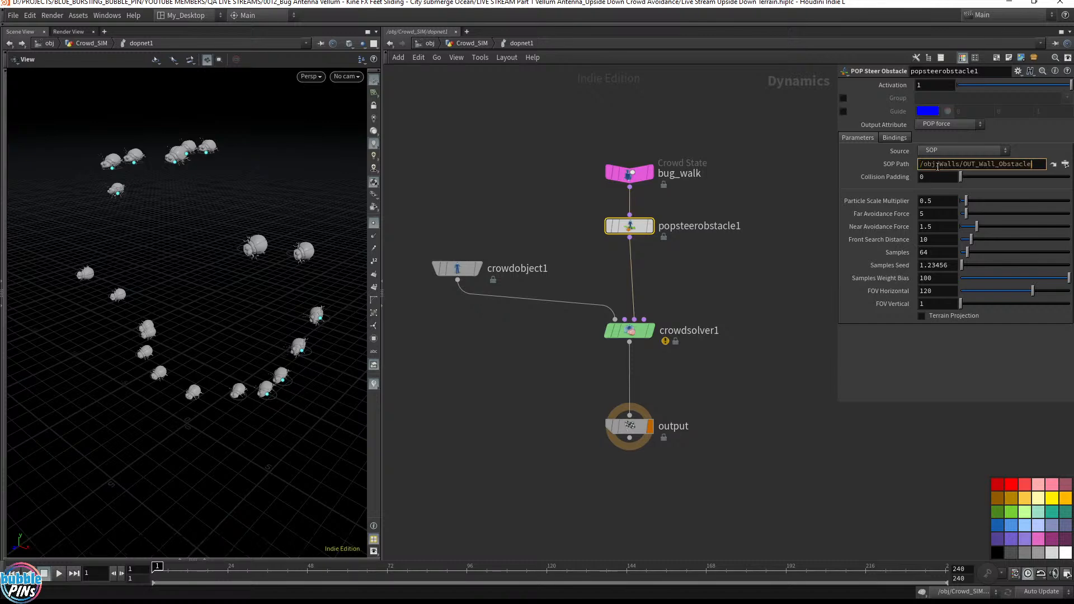
{"action": "key", "text": "Return"}
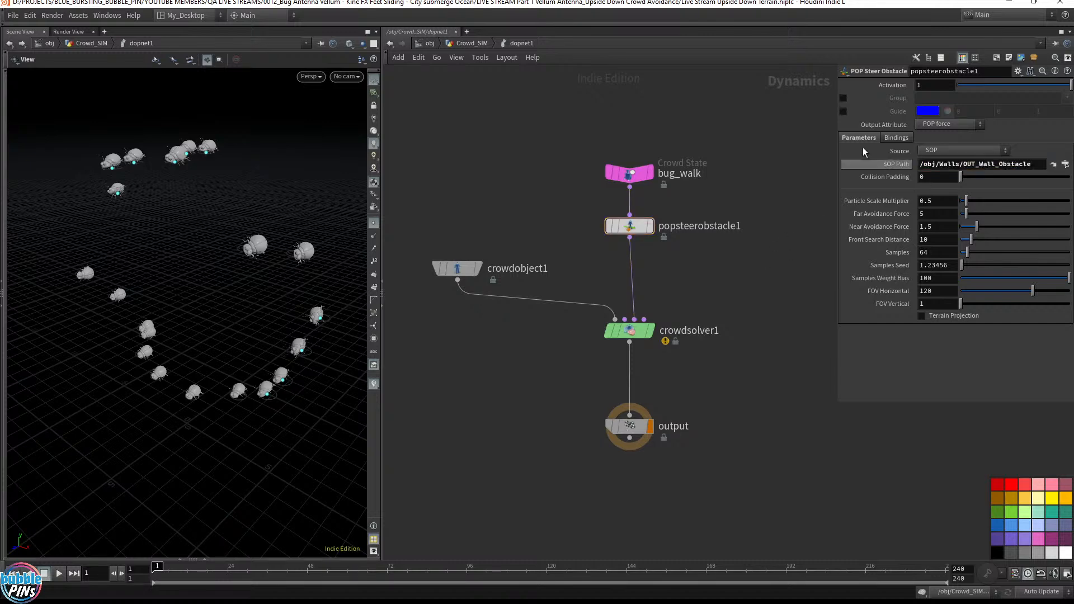
- Return to the Crowd_SIM network and set the viewport to ghost other objects
{"action": "left_click_drag", "start_coordinate": [280, 216], "coordinate": [240, 213]}
{"action": "left_click", "coordinate": [469, 43]}
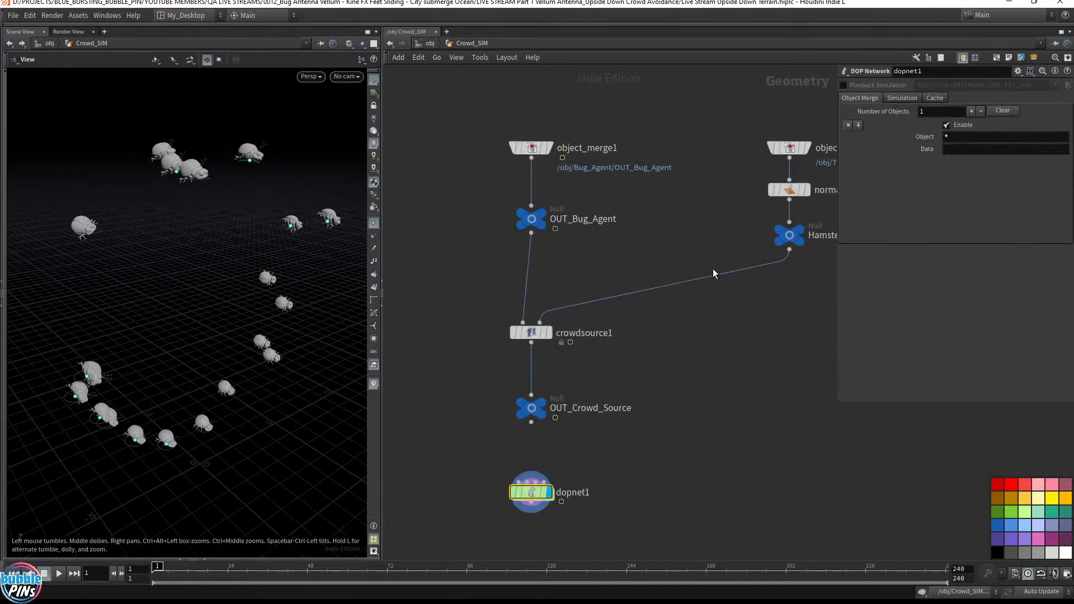
{"action": "key", "text": "Up"}
{"action": "key", "text": "ctrl+Up"}
{"action": "left_click", "coordinate": [369, 45]}
{"action": "left_click", "coordinate": [354, 43]}
{"action": "left_click", "coordinate": [362, 43]}
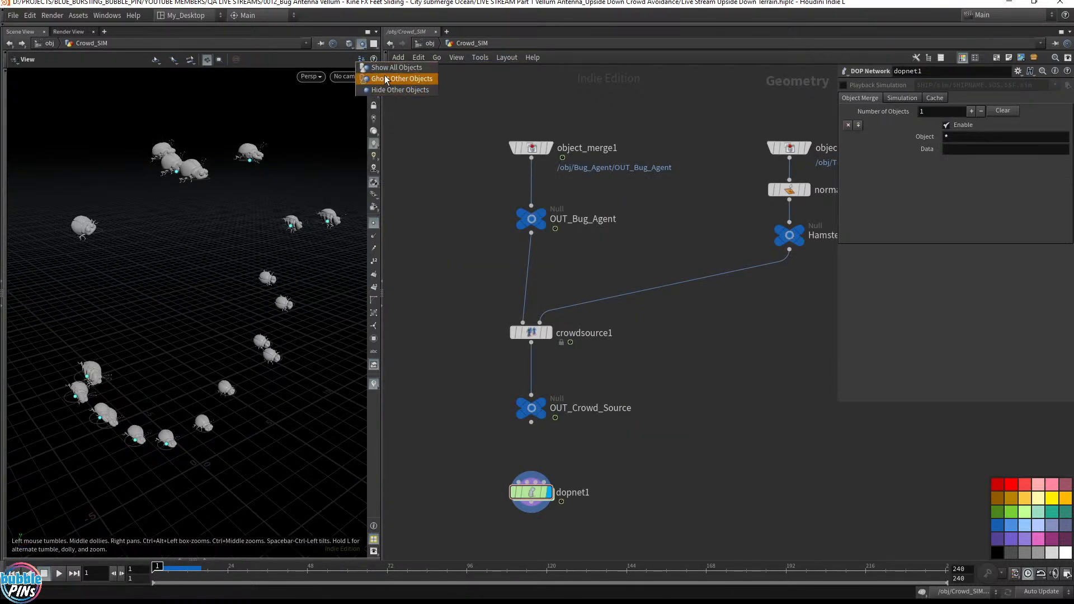
{"action": "left_click", "coordinate": [384, 78]}
- Play the crowd simulation from the first frame and examine how the bugs move beside the walls
{"action": "left_click_drag", "start_coordinate": [280, 185], "coordinate": [227, 227]}
{"action": "key", "text": "Up"}
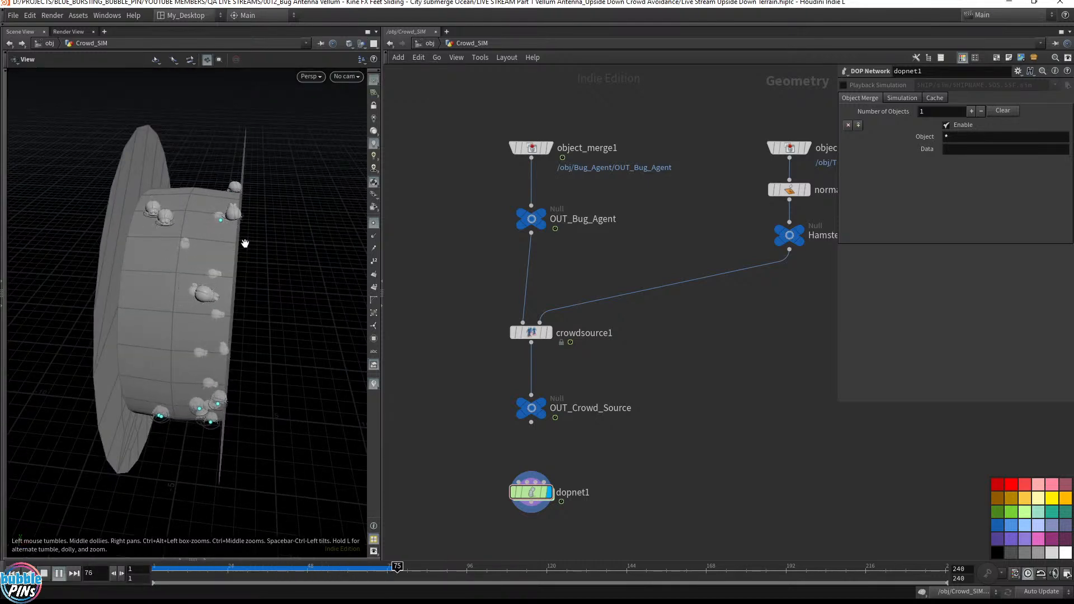
{"action": "key", "text": "ctrl+Up"}
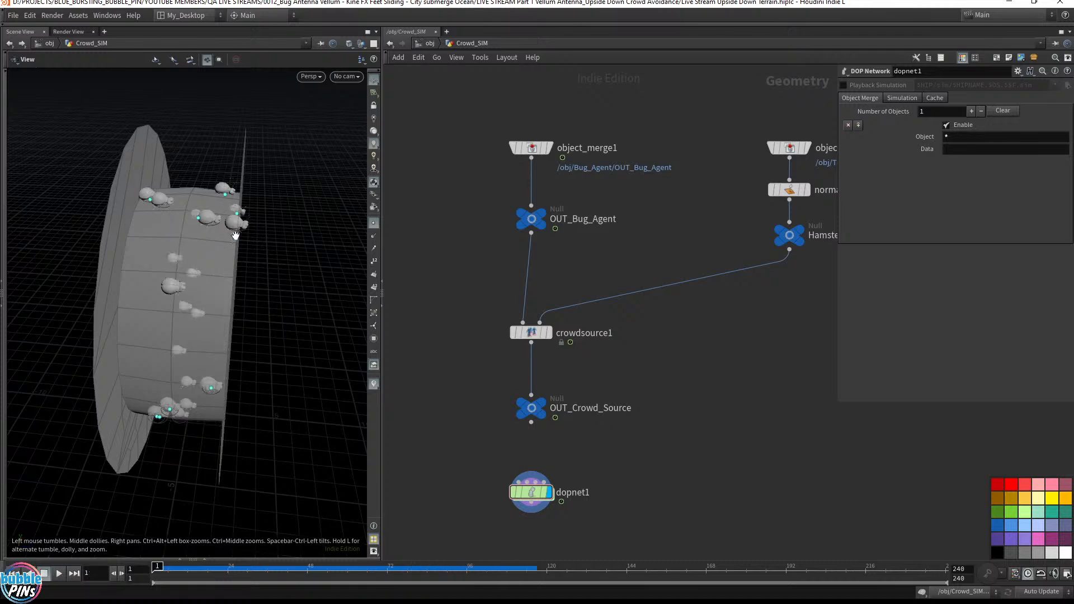
{"action": "middle_click_drag", "start_coordinate": [223, 218], "coordinate": [332, 208]}
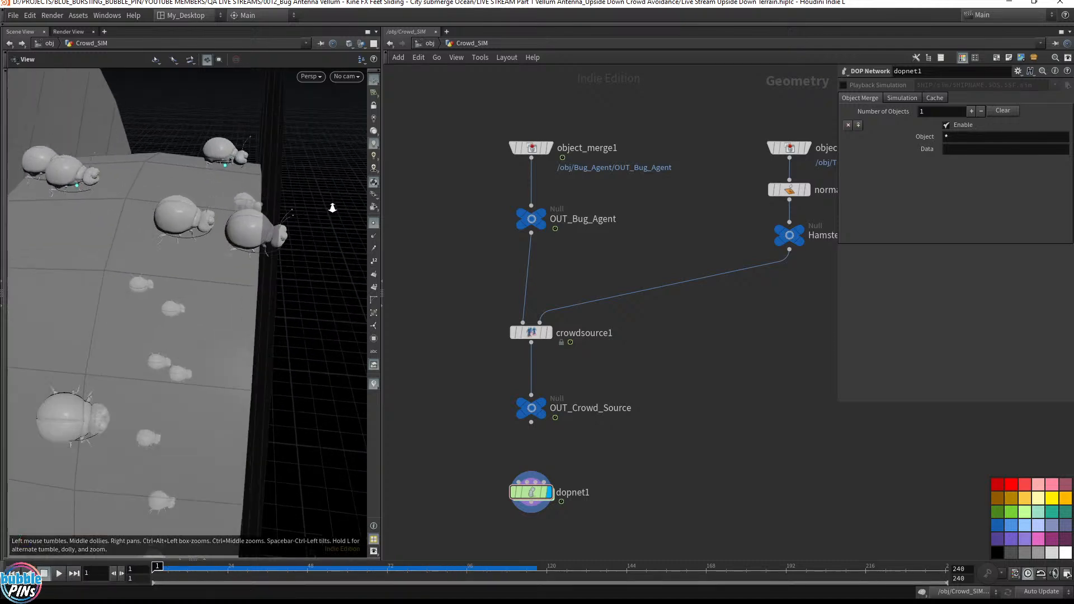
{"action": "right_click_drag", "start_coordinate": [264, 250], "coordinate": [303, 304]}
{"action": "key", "text": "Up"}
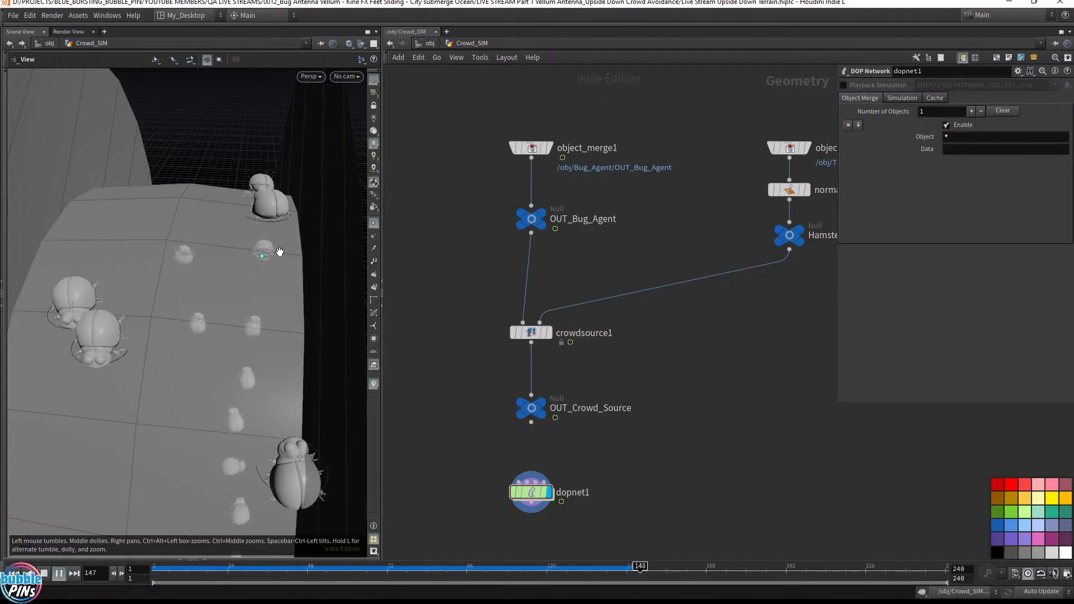
{"action": "key", "text": "ctrl+Up"}
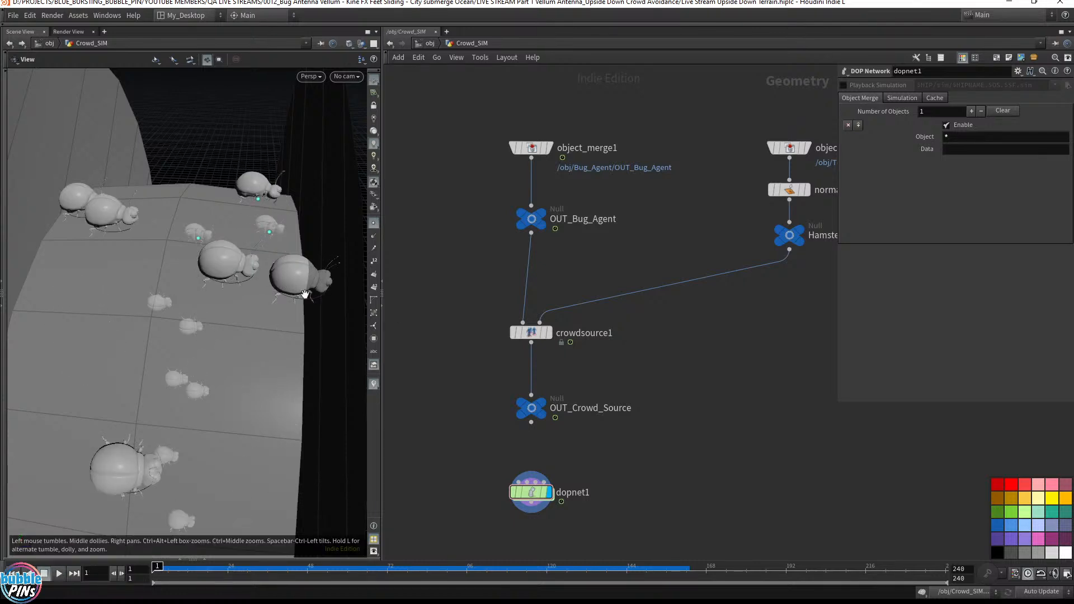
- In dopnet1, set popsteerobstacle1's output attribute to Crowds steerforce with a weight of 10
{"action": "double_click", "coordinate": [531, 492]}
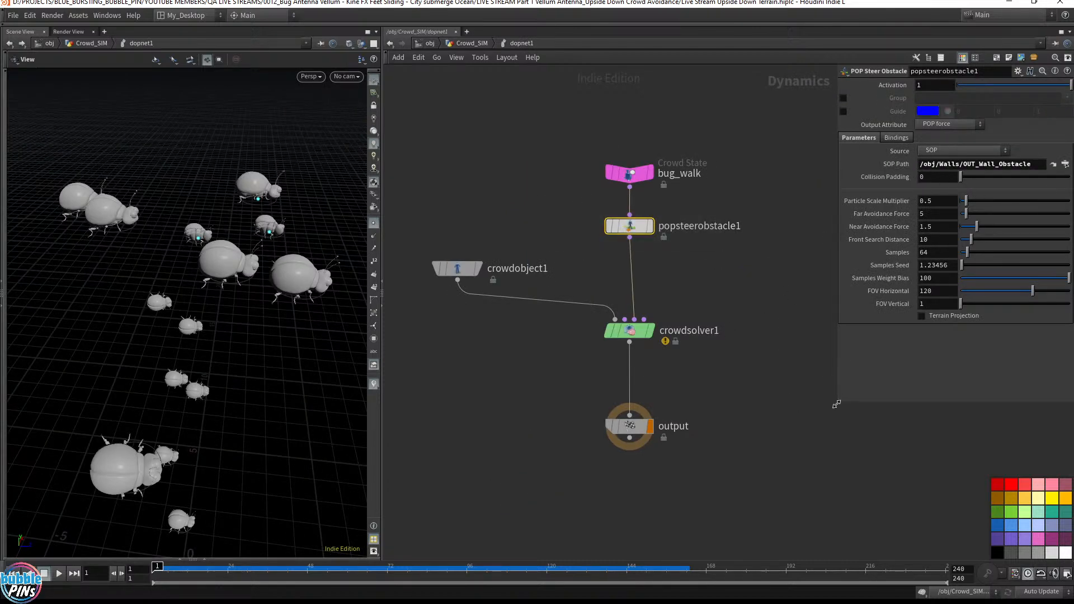
{"action": "left_click_drag", "start_coordinate": [837, 404], "coordinate": [768, 411]}
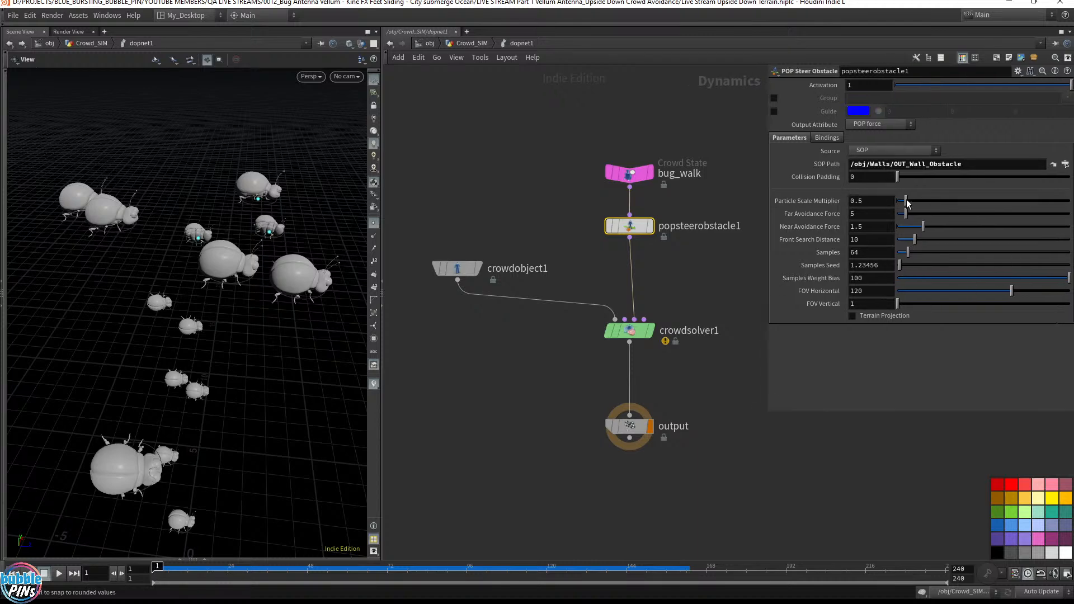
{"action": "left_click", "coordinate": [876, 126]}
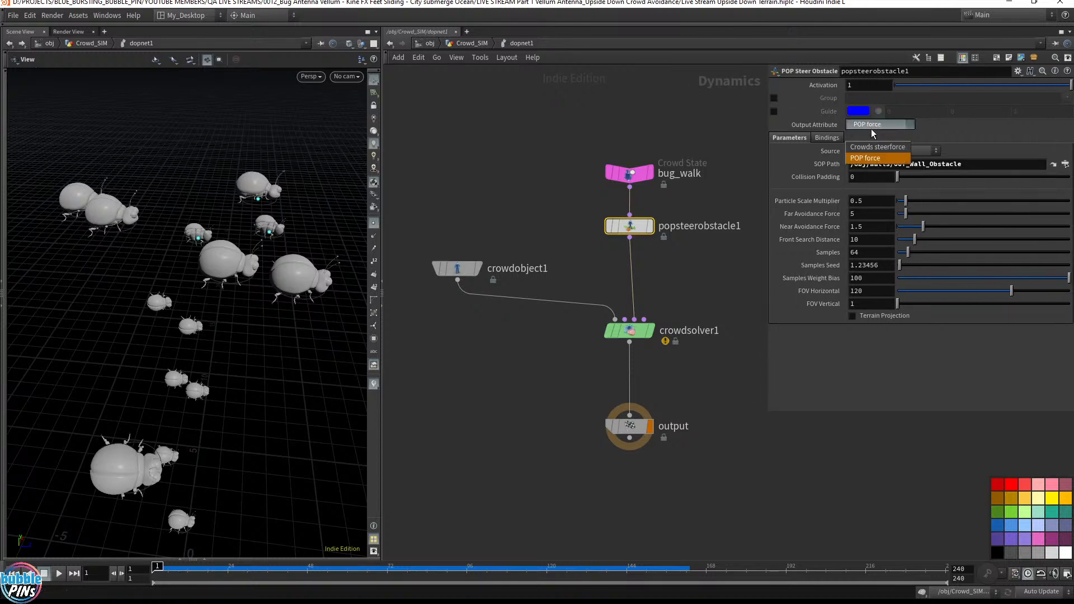
{"action": "left_click", "coordinate": [877, 147]}
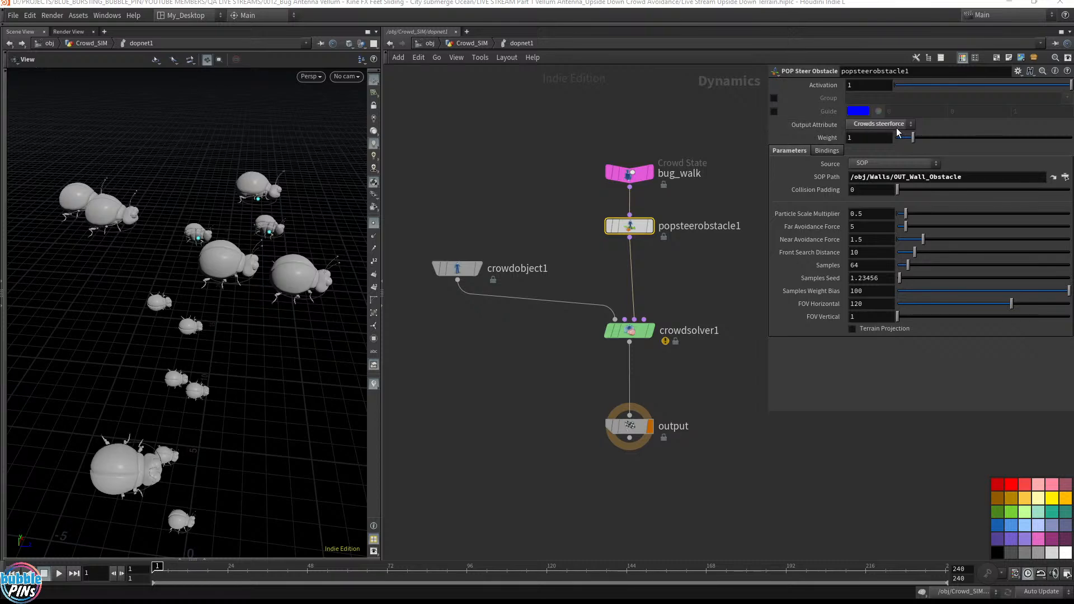
{"action": "left_click_drag", "start_coordinate": [913, 137], "coordinate": [1071, 137]}
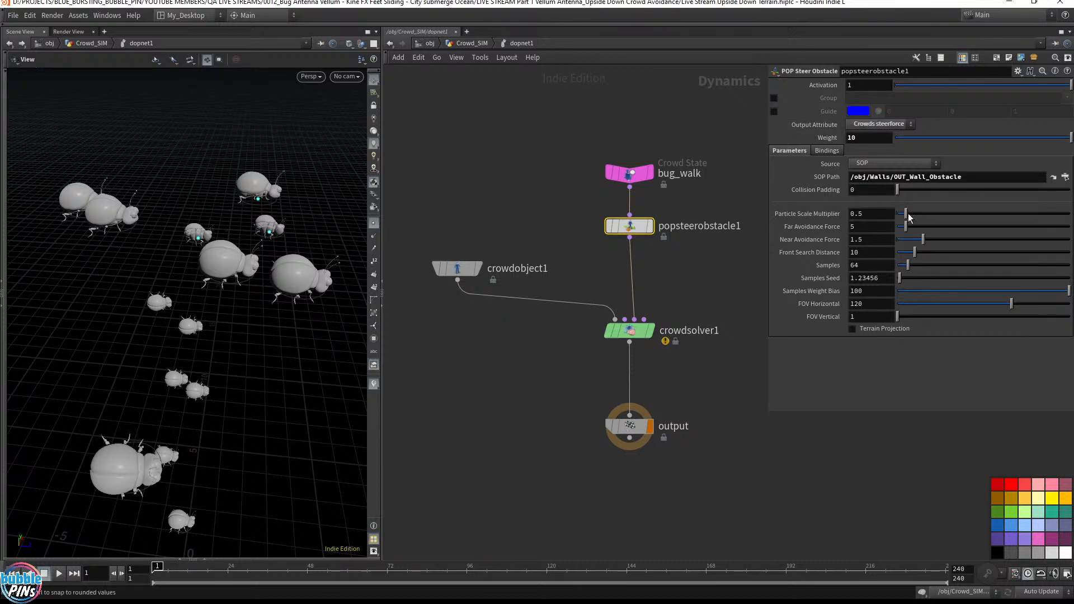
- Set popsteerobstacle1's Far Avoidance Force to 100 and Near Avoidance Force to 10
{"action": "left_click_drag", "start_coordinate": [906, 227], "coordinate": [965, 231]}
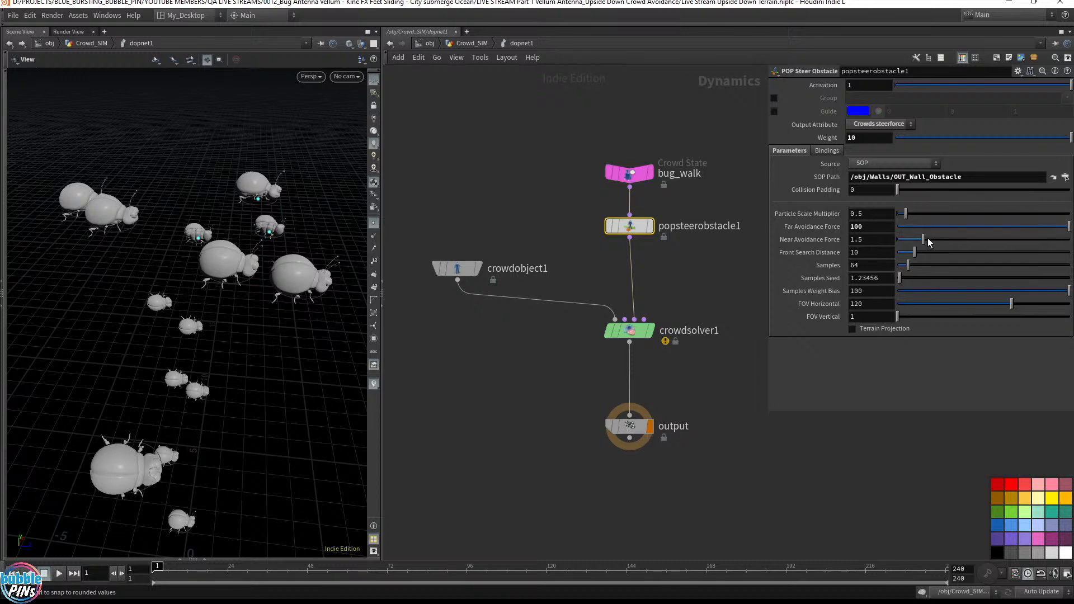
{"action": "left_click_drag", "start_coordinate": [923, 238], "coordinate": [1070, 240]}
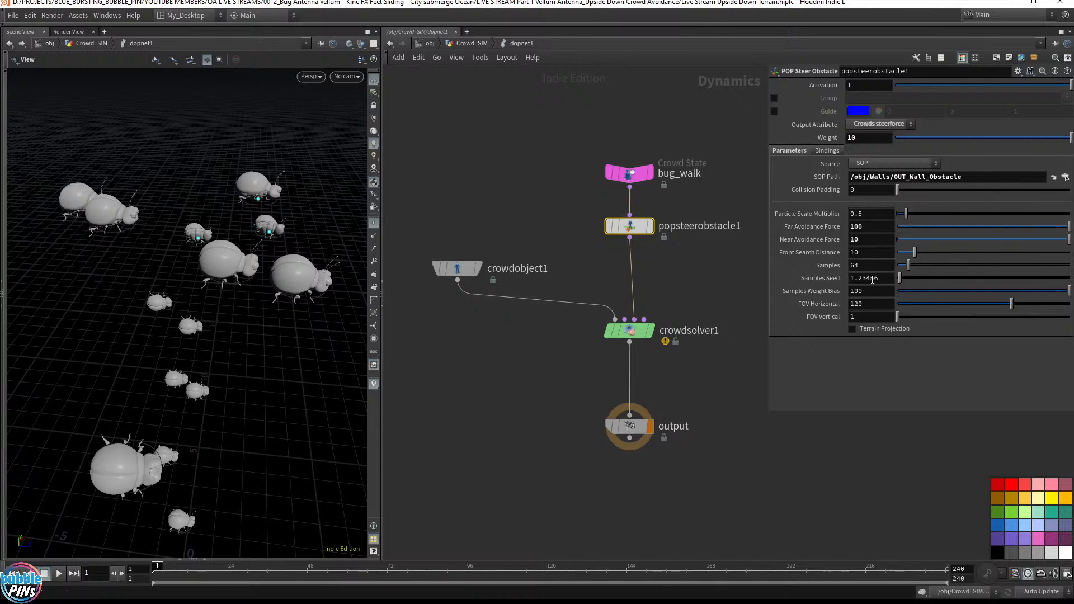
- Set both the horizontal and vertical field of view of popsteerobstacle1 to 360
{"action": "left_click", "coordinate": [875, 303]}
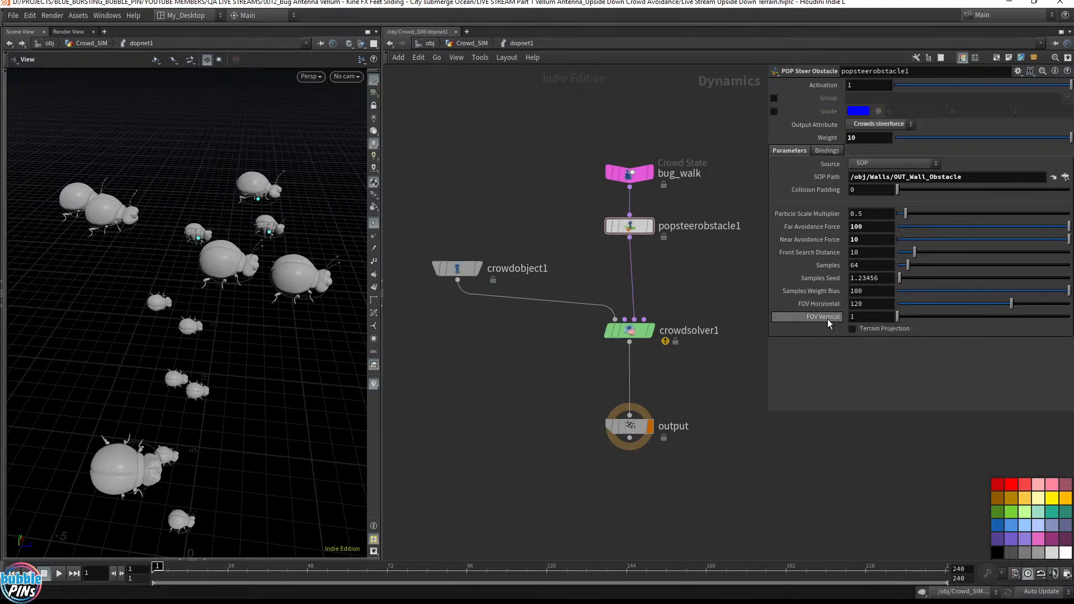
{"action": "mouse_move", "coordinate": [837, 303]}
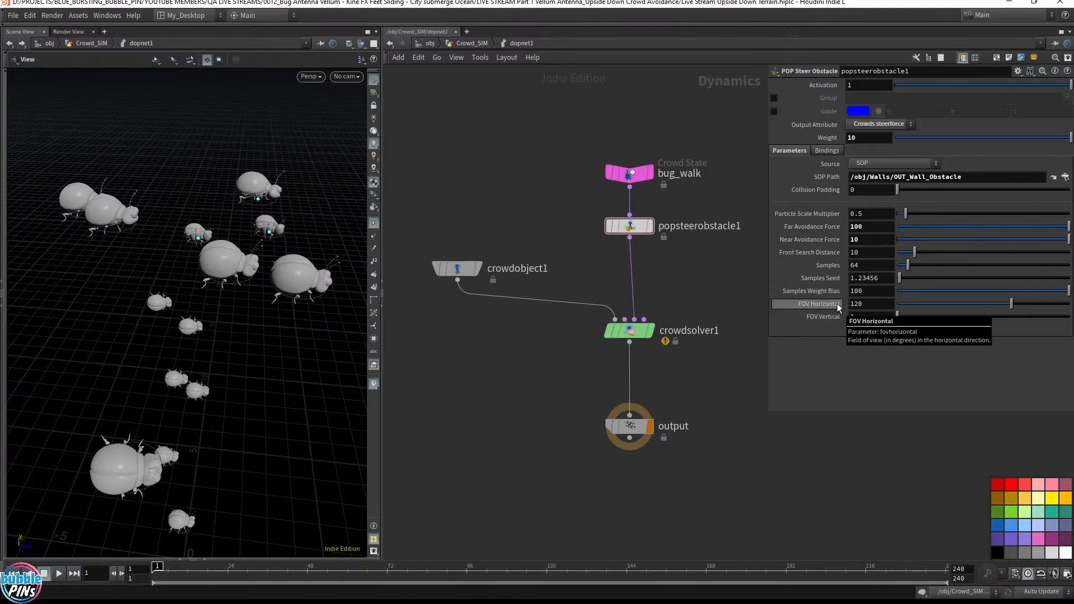
{"action": "left_click", "coordinate": [773, 112]}
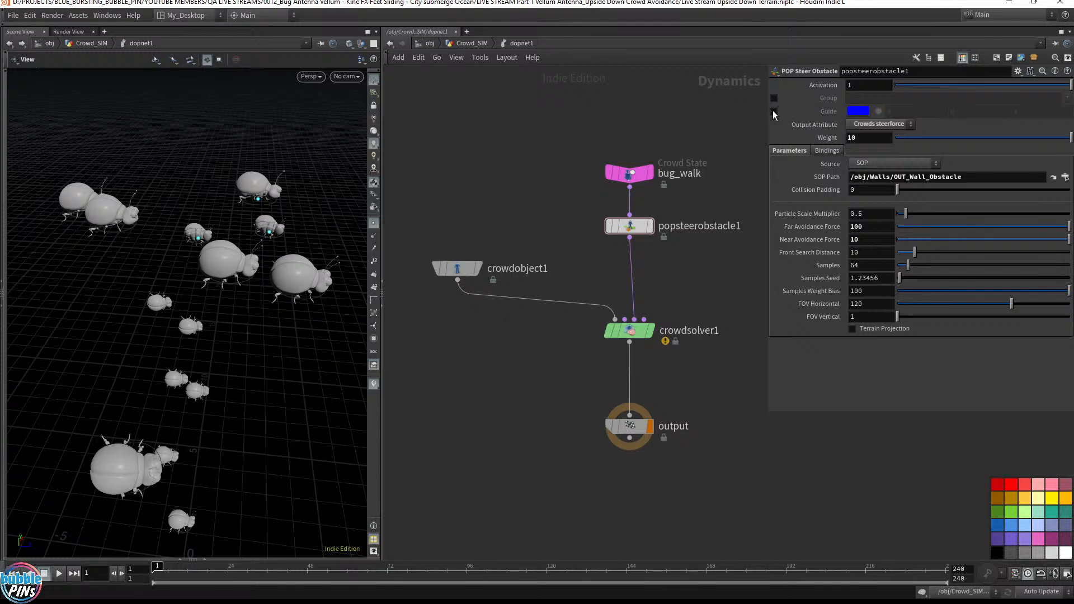
{"action": "left_click", "coordinate": [774, 110]}
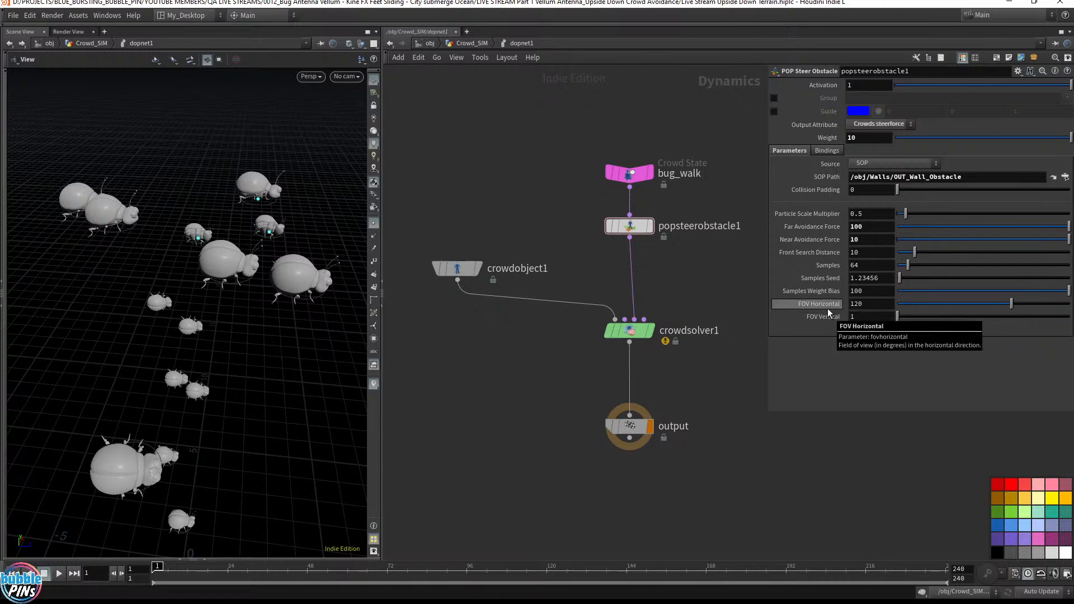
{"action": "left_click_drag", "start_coordinate": [874, 307], "coordinate": [815, 302]}
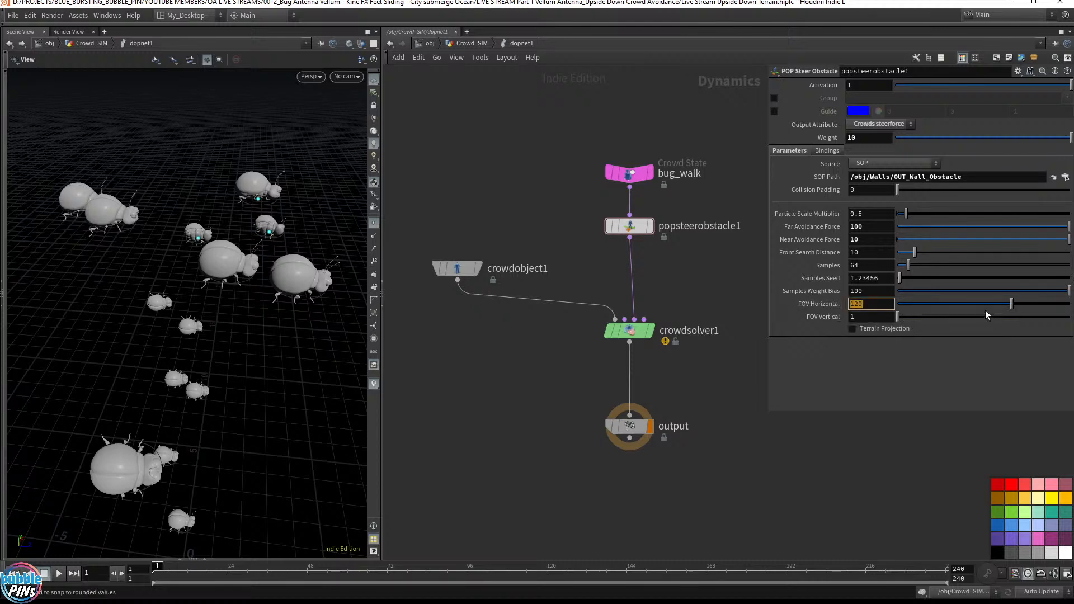
{"action": "type", "text": "360"}
{"action": "key", "text": "Tab"}
{"action": "type", "text": "360"}
{"action": "key", "text": "Return"}
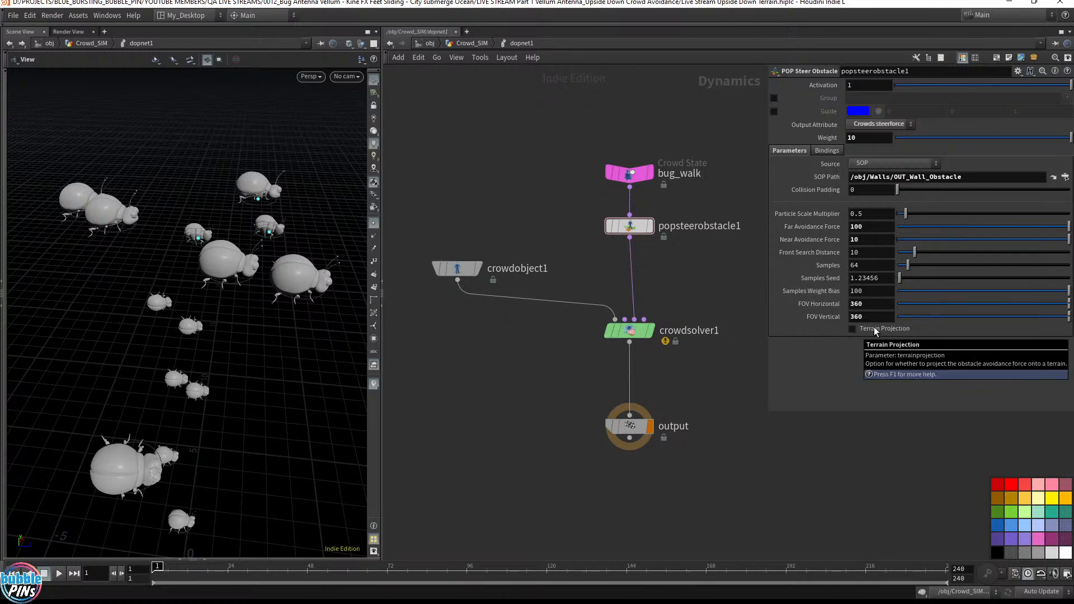
- Replay the simulation from Crowd_SIM and check how the bugs avoid the walls from another angle
{"action": "left_click", "coordinate": [476, 44]}
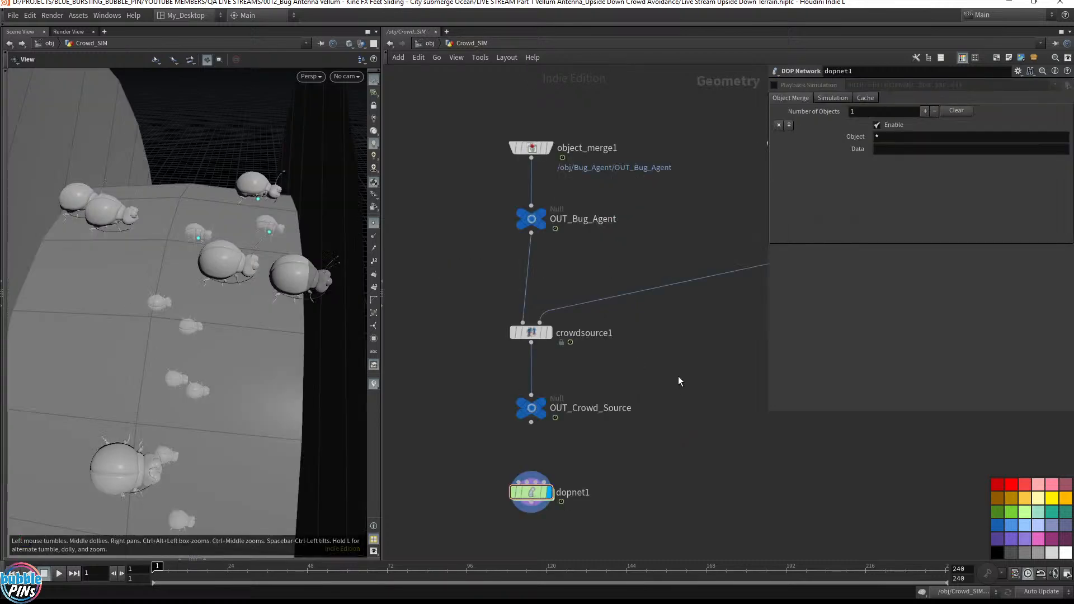
{"action": "key", "text": "Up"}
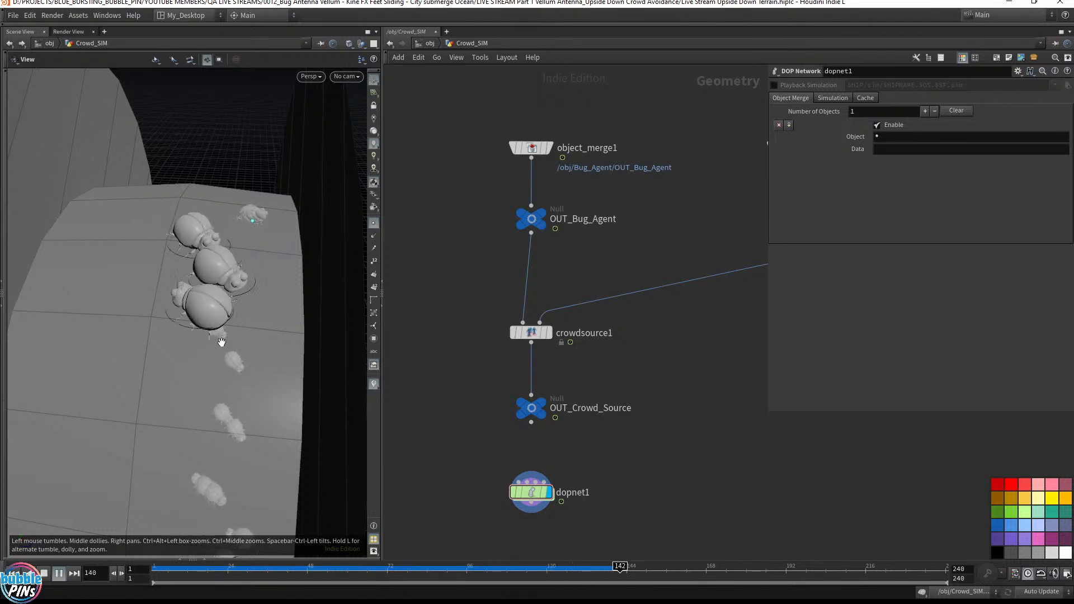
{"action": "key", "text": "ctrl+Up"}
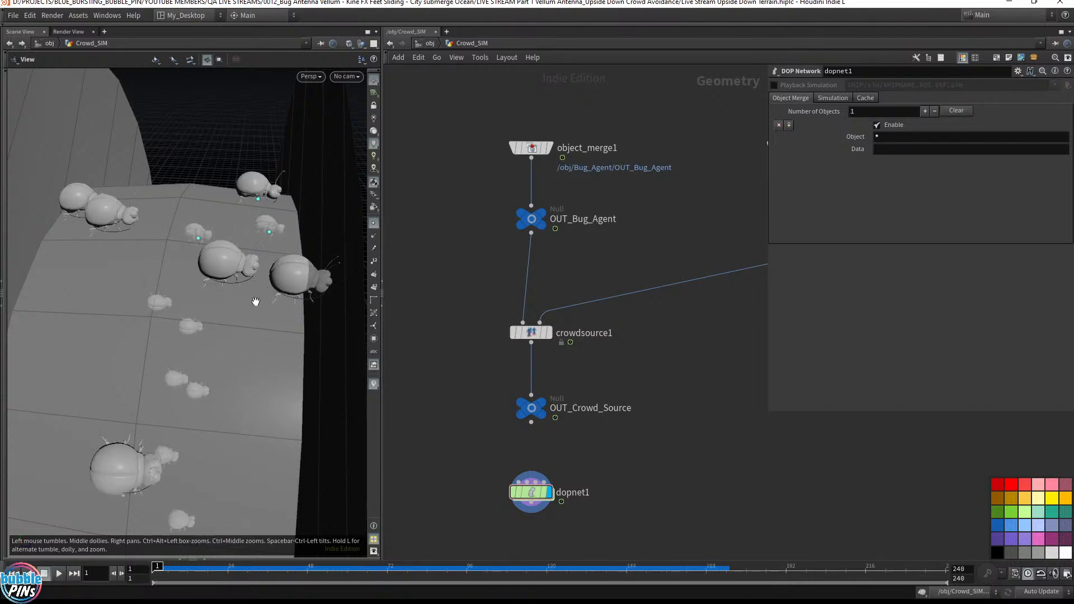
{"action": "left_click_drag", "start_coordinate": [284, 292], "coordinate": [320, 301]}
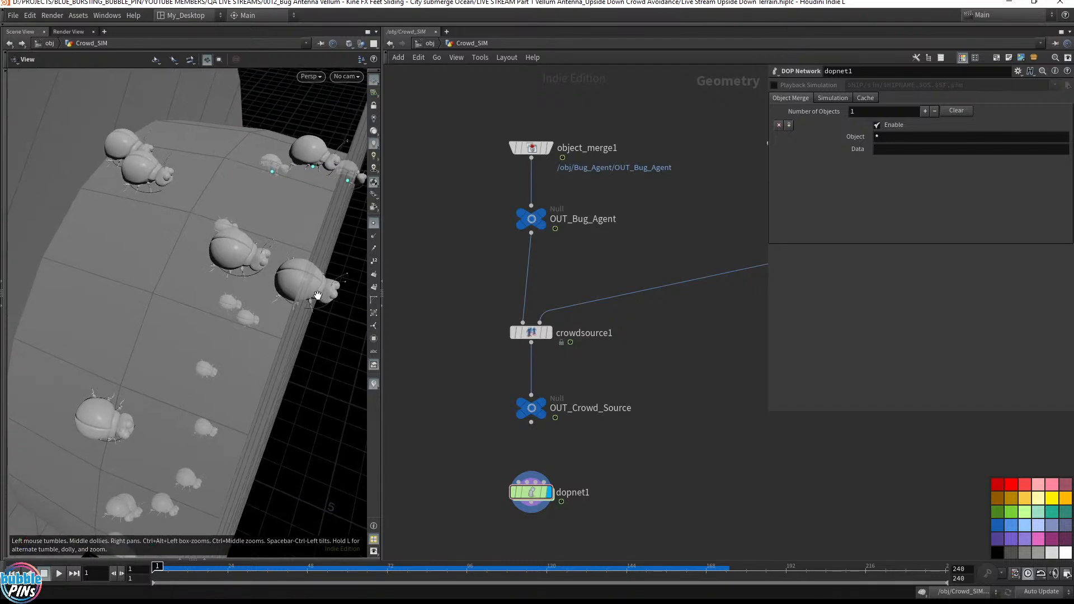
{"action": "key", "text": "Up"}
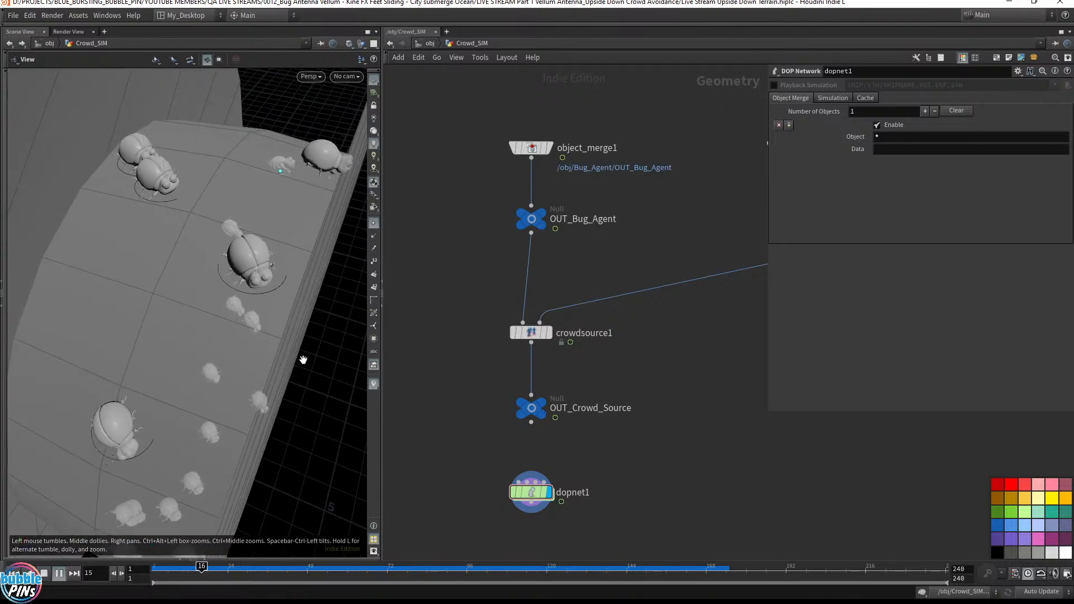
{"action": "key", "text": "ctrl+Up"}
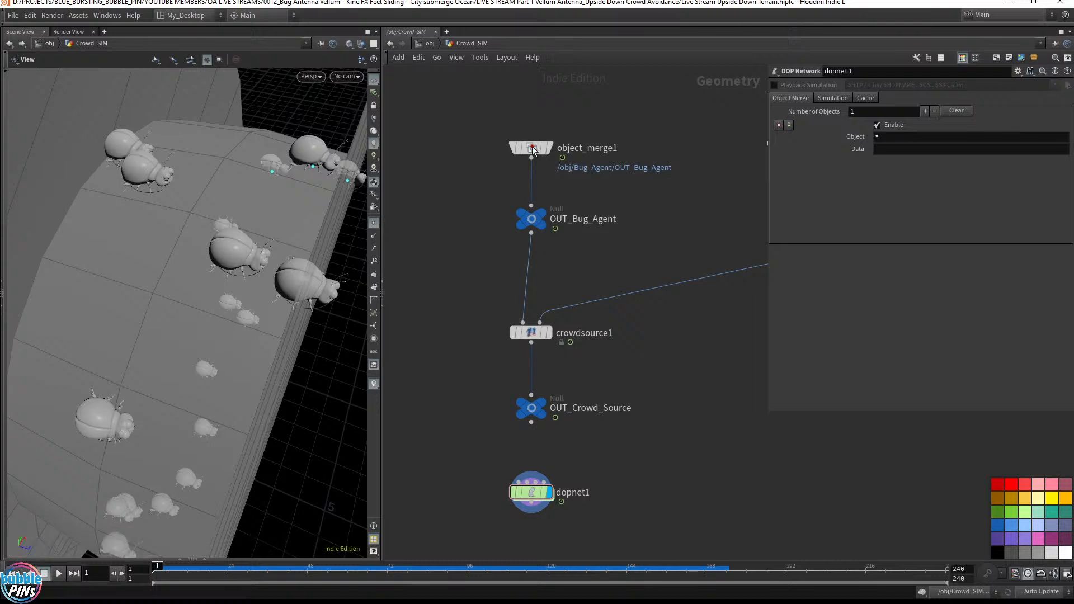
- Display the crowdsource1 node in the viewport and show its parameters
{"action": "left_click", "coordinate": [543, 405]}
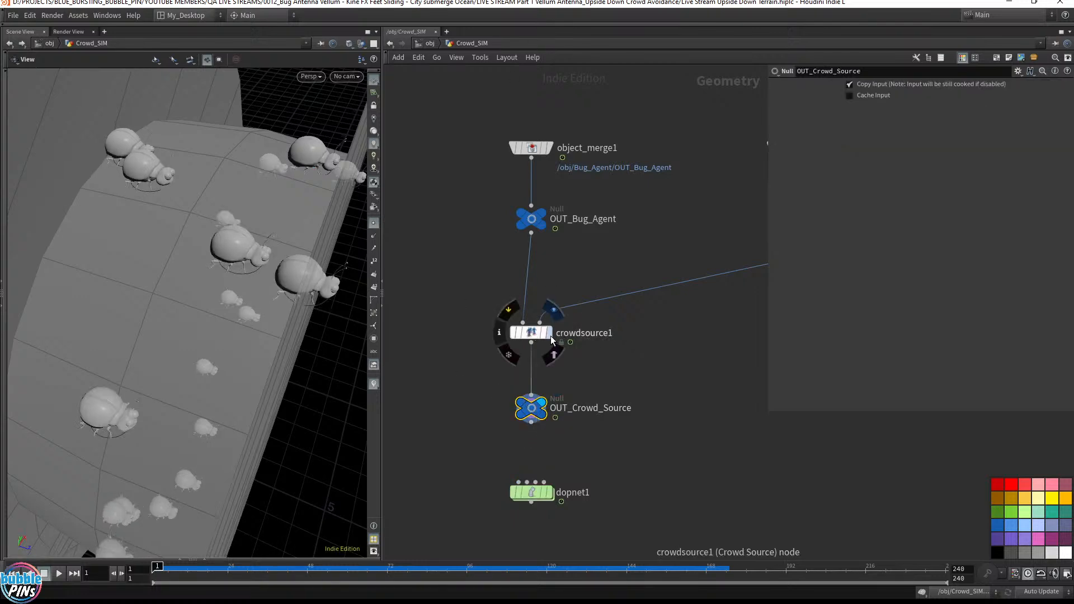
{"action": "left_click", "coordinate": [531, 332]}
{"action": "left_click_drag", "start_coordinate": [444, 309], "coordinate": [642, 361]}
{"action": "left_click_drag", "start_coordinate": [453, 356], "coordinate": [662, 301]}
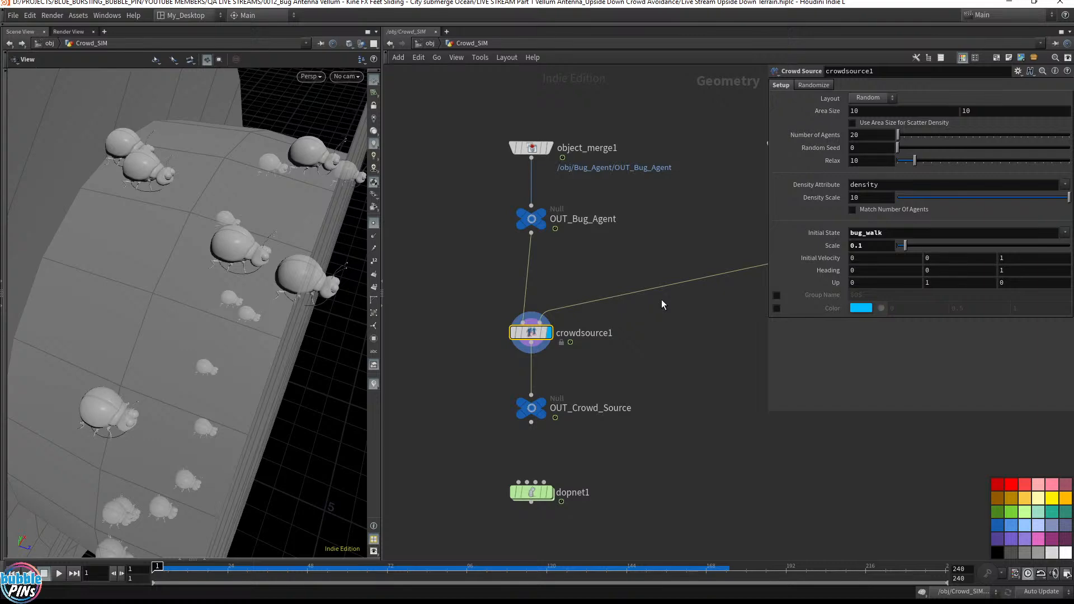
- Move the Hamster_Wheel null further below normal1 and display its geometry in the viewport
{"action": "left_click_drag", "start_coordinate": [308, 240], "coordinate": [278, 298]}
{"action": "middle_click_drag", "start_coordinate": [663, 355], "coordinate": [513, 364]}
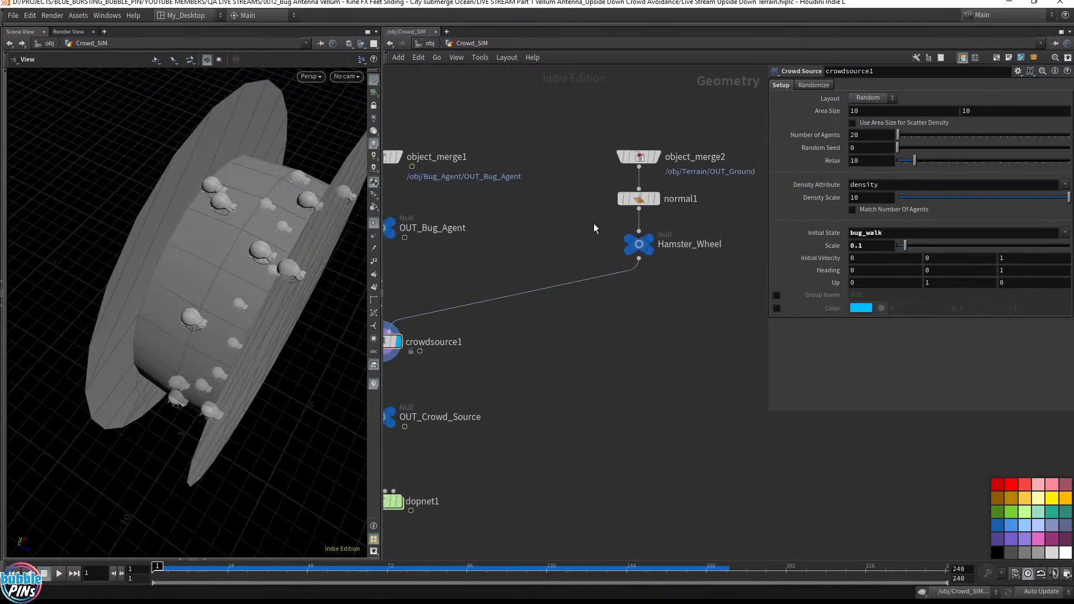
{"action": "left_click_drag", "start_coordinate": [636, 246], "coordinate": [641, 301]}
{"action": "left_click", "coordinate": [661, 273]}
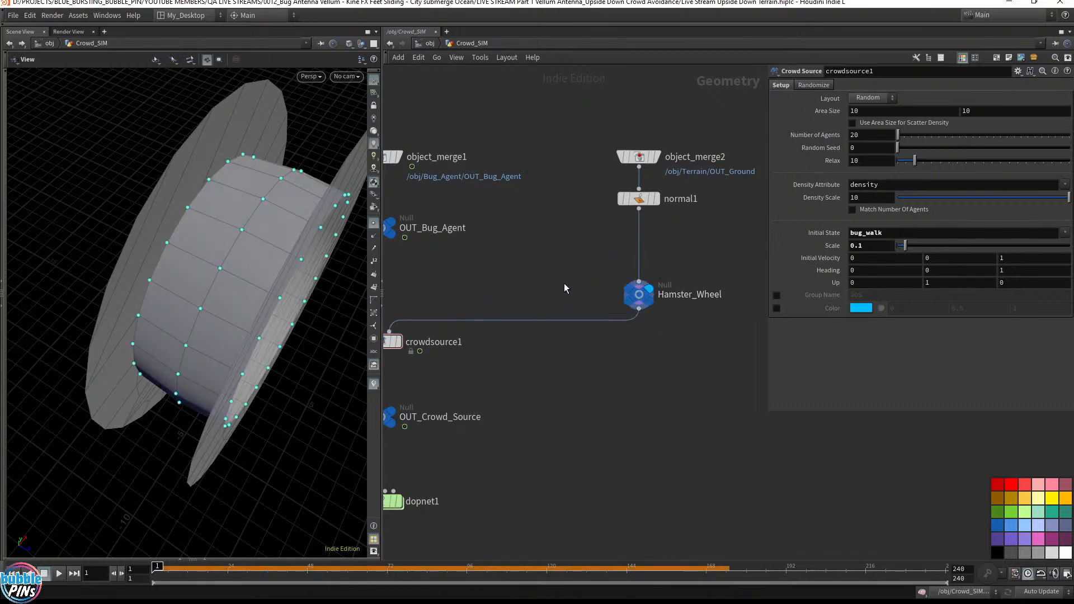
- Add a Transform node and insert it between normal1 and Hamster_Wheel
{"action": "key", "text": "Tab"}
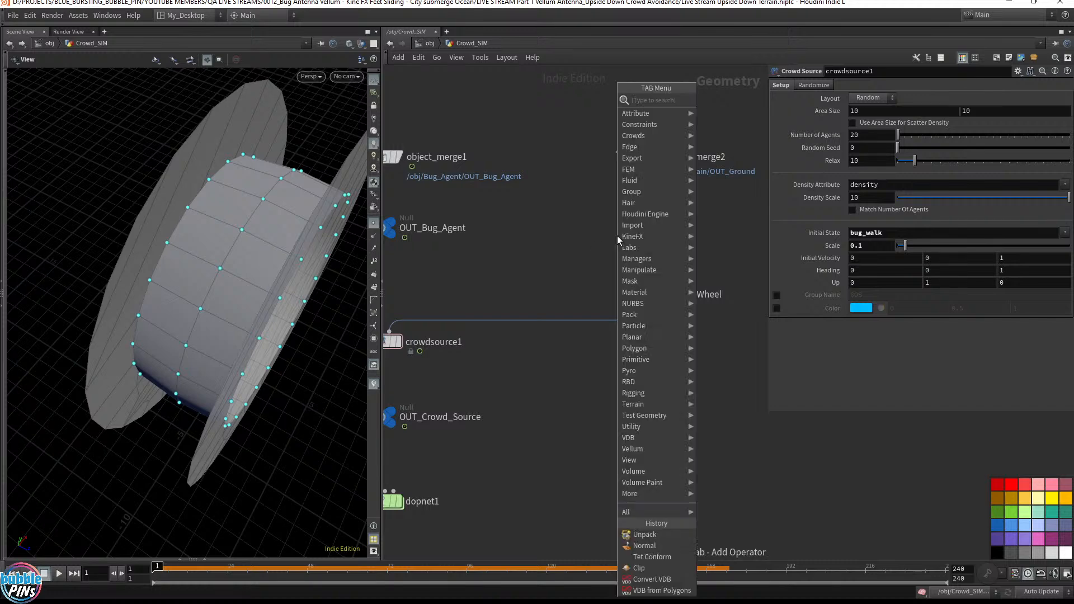
{"action": "type", "text": "trans"}
{"action": "key", "text": "Return"}
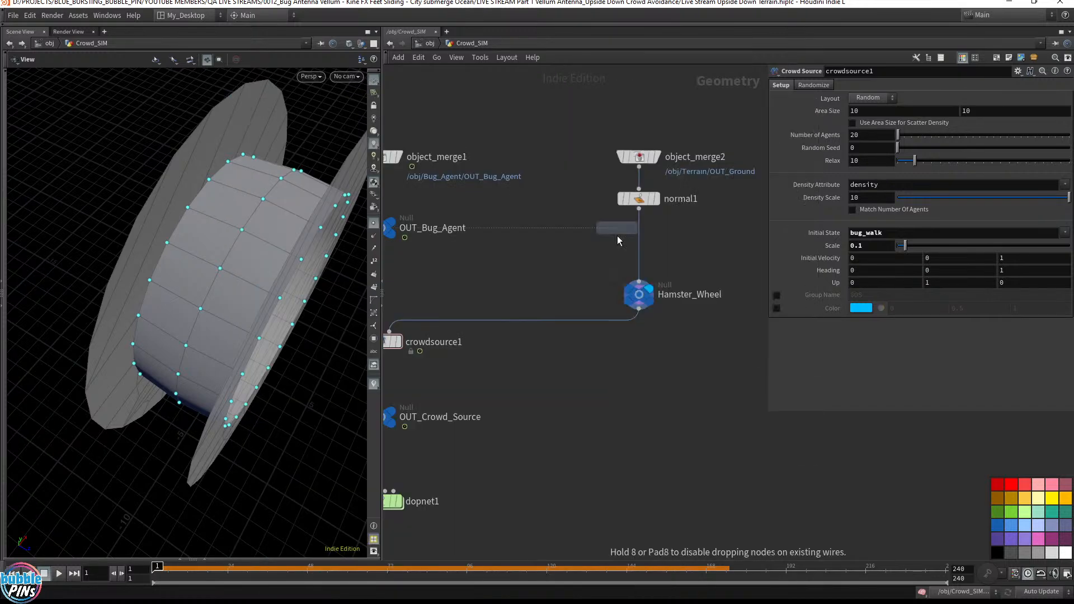
{"action": "left_click", "coordinate": [580, 254]}
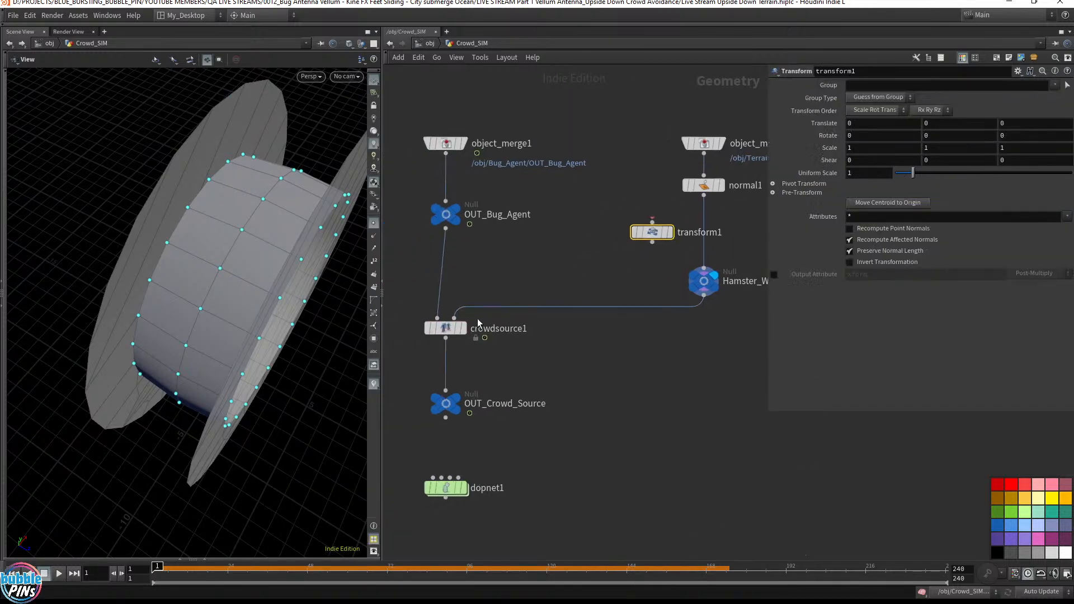
{"action": "left_click_drag", "start_coordinate": [652, 233], "coordinate": [704, 233]}
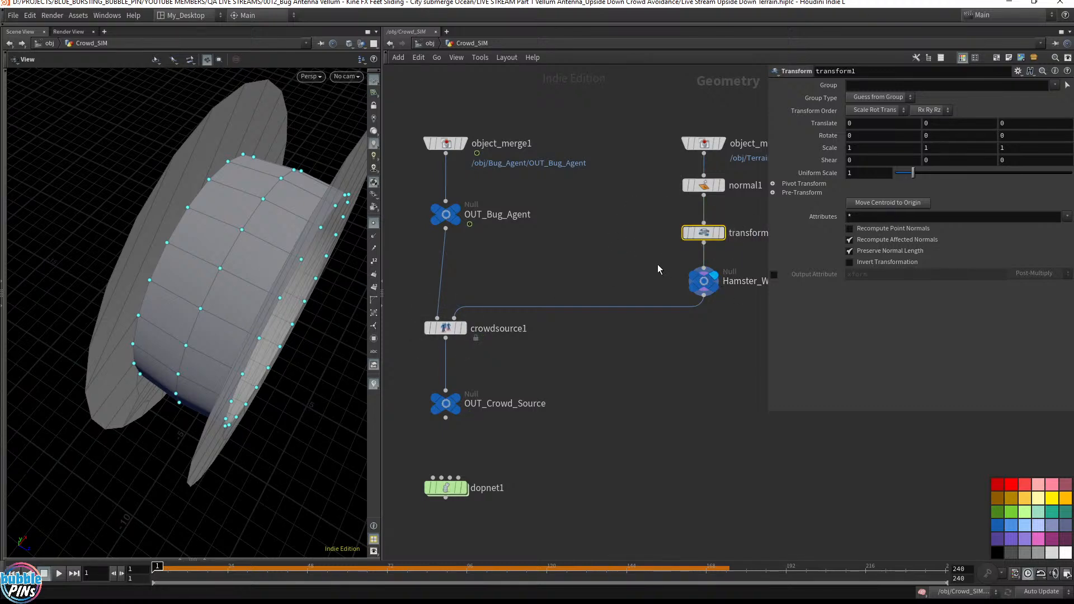
- Display crowdsource1 and scale the wheel surface along Z to about 0.48 with transform1
{"action": "left_click_drag", "start_coordinate": [326, 278], "coordinate": [302, 285]}
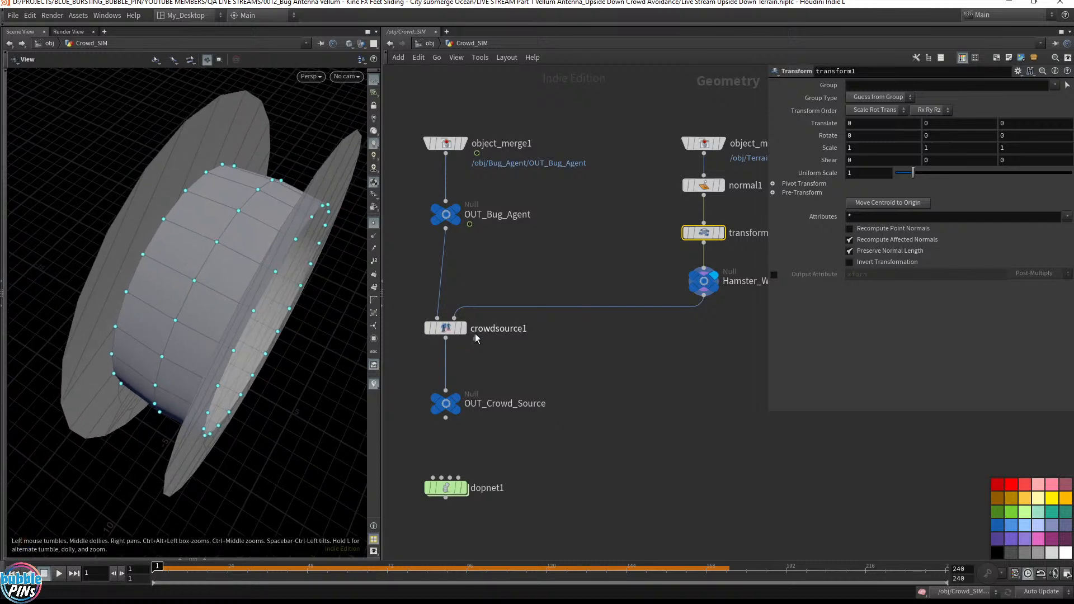
{"action": "left_click", "coordinate": [464, 329]}
{"action": "left_click", "coordinate": [445, 328]}
{"action": "left_click_drag", "start_coordinate": [636, 248], "coordinate": [706, 224]}
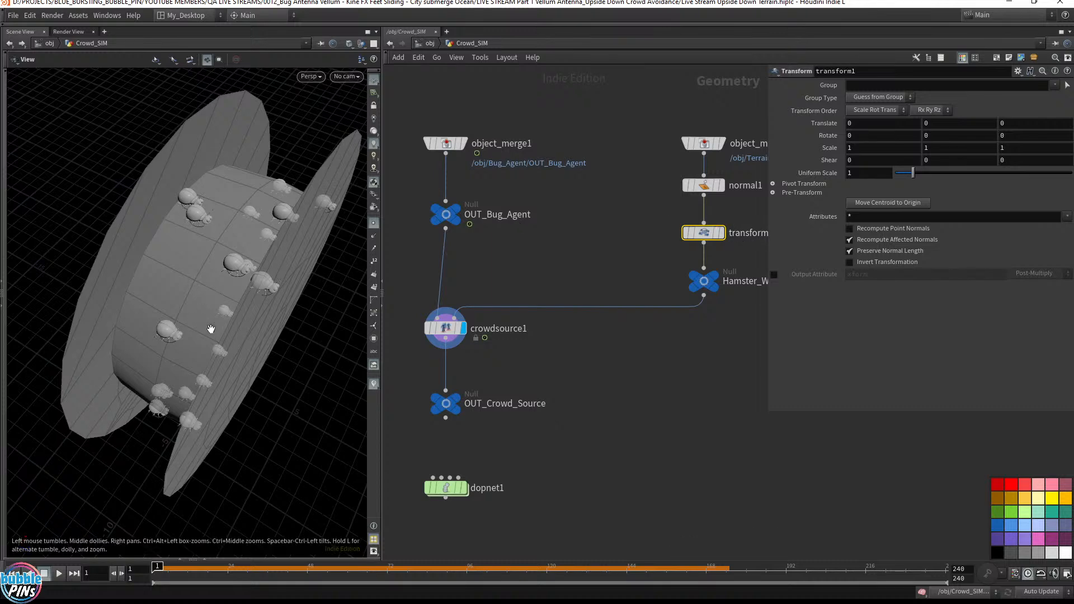
{"action": "key", "text": "Return"}
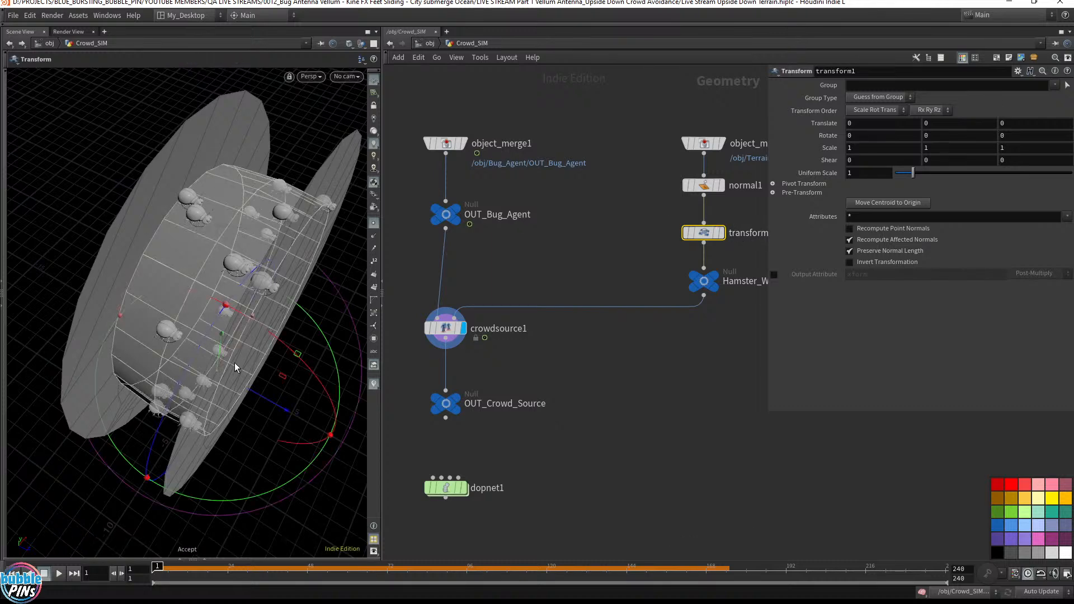
{"action": "key", "text": "e"}
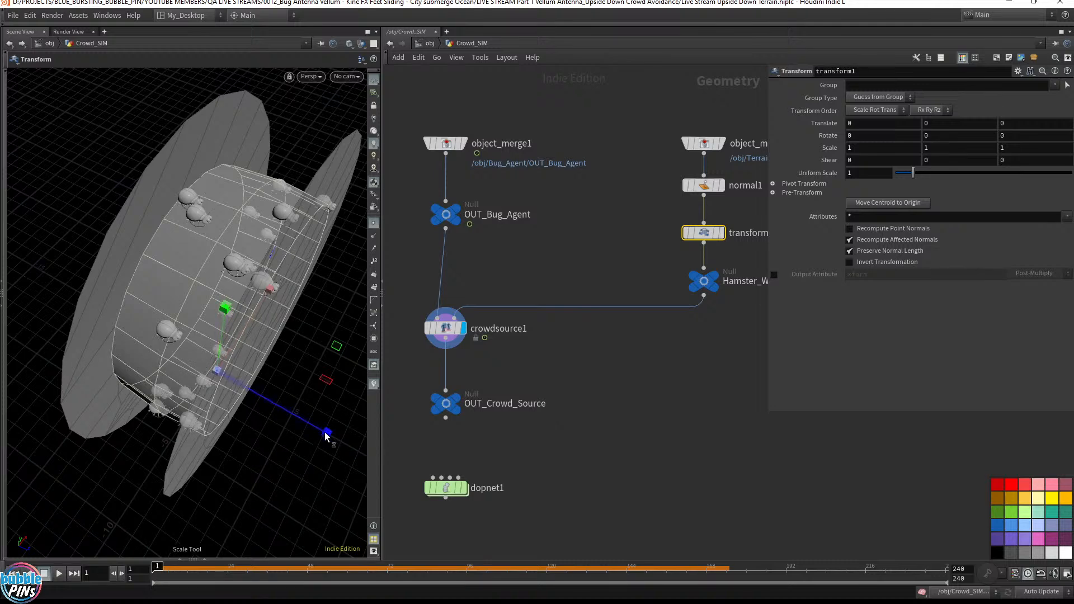
{"action": "left_click_drag", "start_coordinate": [326, 435], "coordinate": [254, 421]}
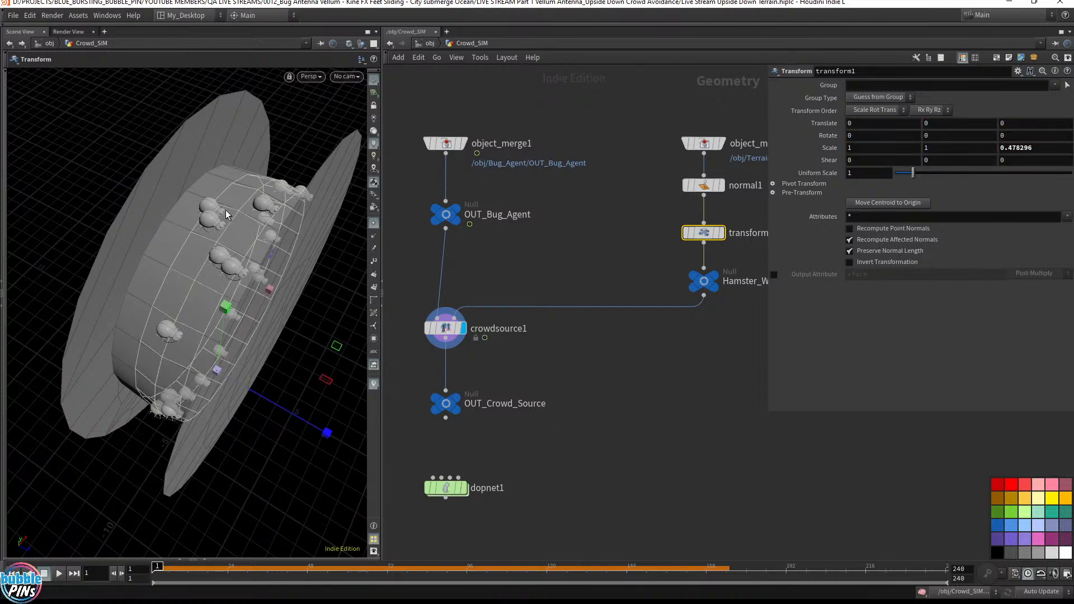
{"action": "key", "text": "Escape"}
- Check the narrower bug distribution on the wheel, then display dopnet1 and save the scene
{"action": "left_click_drag", "start_coordinate": [249, 235], "coordinate": [203, 222]}
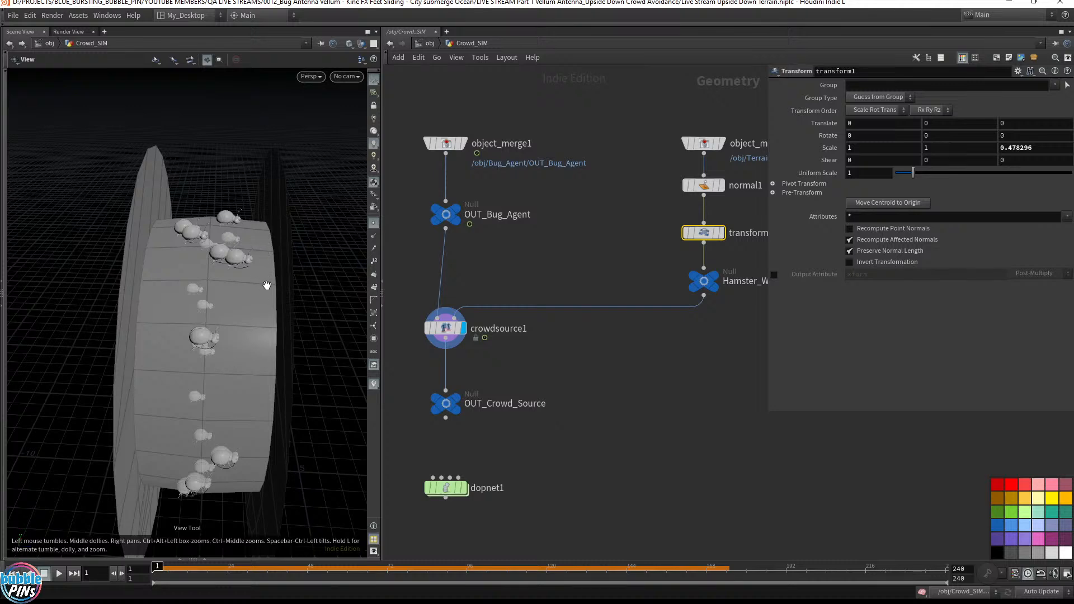
{"action": "mouse_move", "coordinate": [254, 235]}
{"action": "left_mouse_down"}
{"action": "mouse_move", "coordinate": [256, 276]}
{"action": "mouse_move", "coordinate": [233, 158]}
{"action": "mouse_move", "coordinate": [235, 307]}
{"action": "mouse_move", "coordinate": [221, 223]}
{"action": "mouse_move", "coordinate": [233, 175]}
{"action": "mouse_move", "coordinate": [214, 220]}
{"action": "mouse_move", "coordinate": [206, 173]}
{"action": "mouse_move", "coordinate": [187, 246]}
{"action": "mouse_move", "coordinate": [219, 212]}
{"action": "mouse_move", "coordinate": [48, 223]}
{"action": "mouse_move", "coordinate": [247, 197]}
{"action": "mouse_move", "coordinate": [234, 227]}
{"action": "left_mouse_up"}
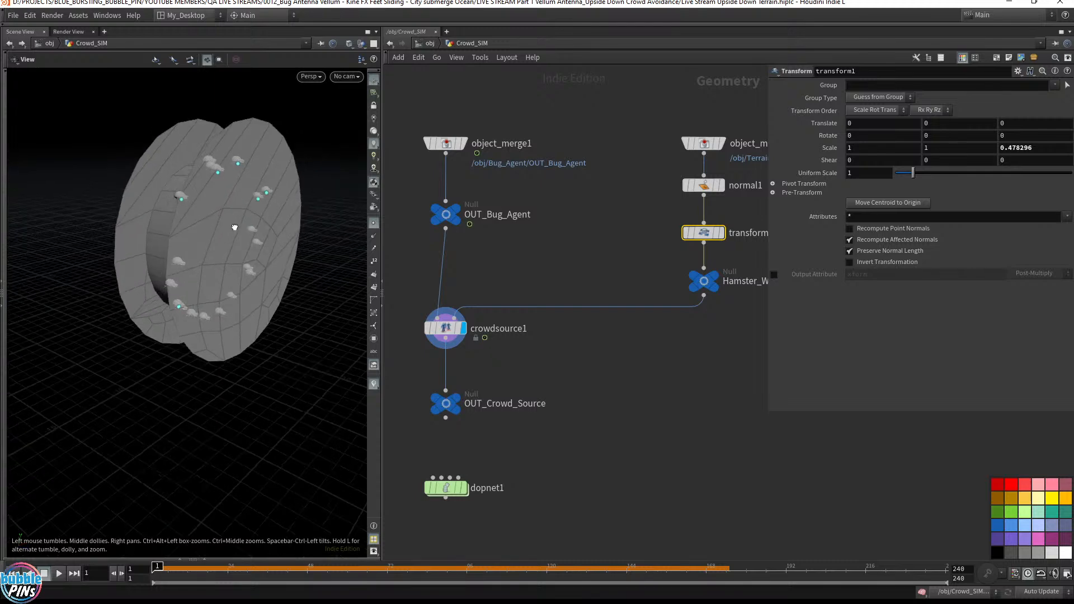
{"action": "left_click", "coordinate": [461, 487]}
{"action": "key", "text": "ctrl+s"}
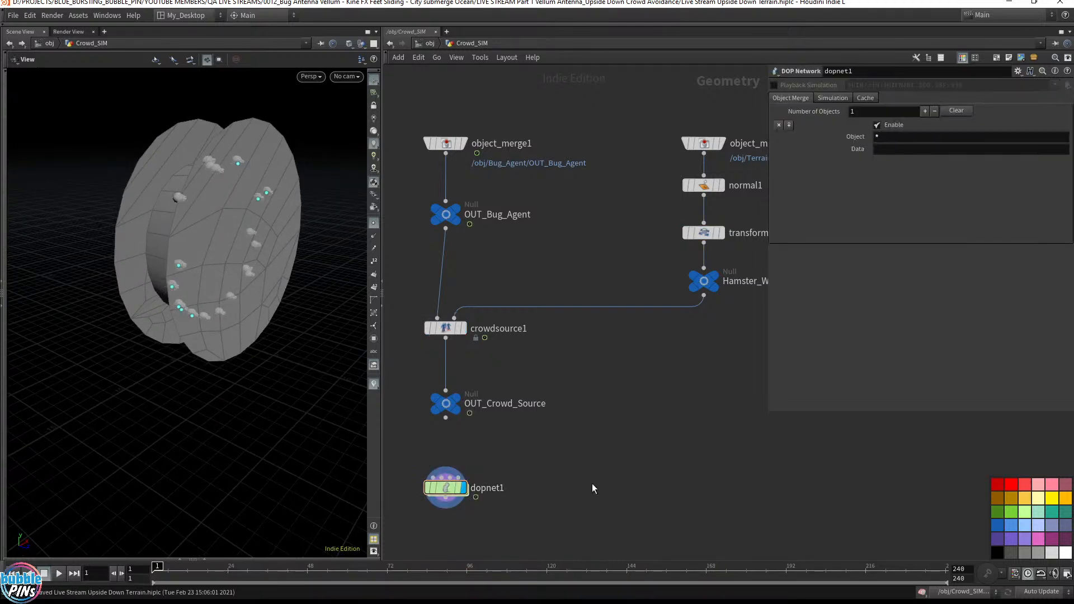
- Play the bug crowd simulation between the walls and rewind it to the first frame
{"action": "left_click_drag", "start_coordinate": [240, 271], "coordinate": [218, 327]}
{"action": "key", "text": "Up"}
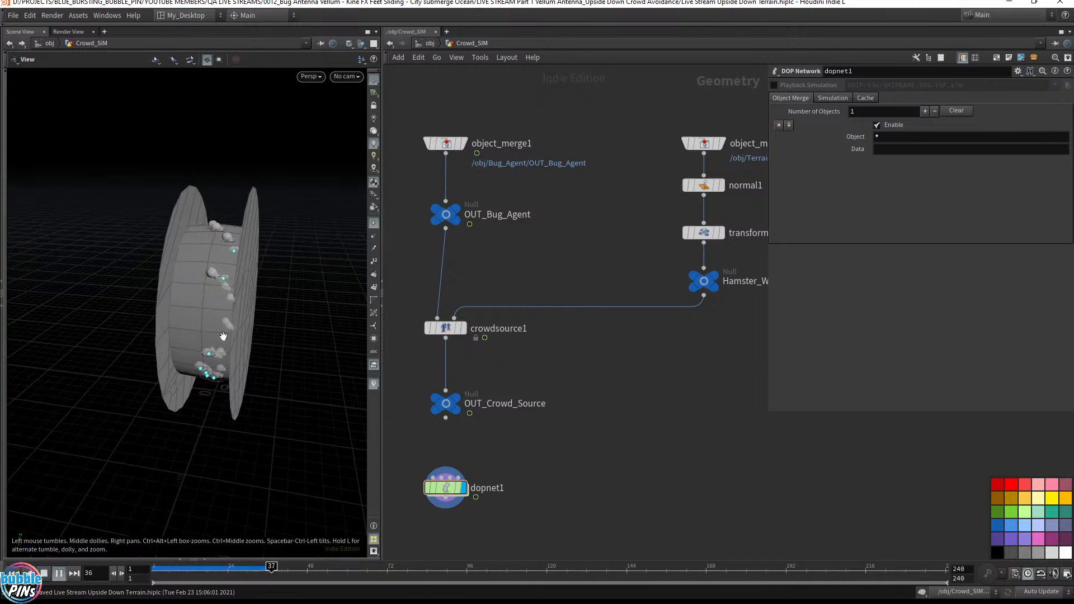
{"action": "key", "text": "ctrl+Up"}
- Turn off the viewport's point display and hide the Wall object at the object level
{"action": "left_click", "coordinate": [374, 225]}
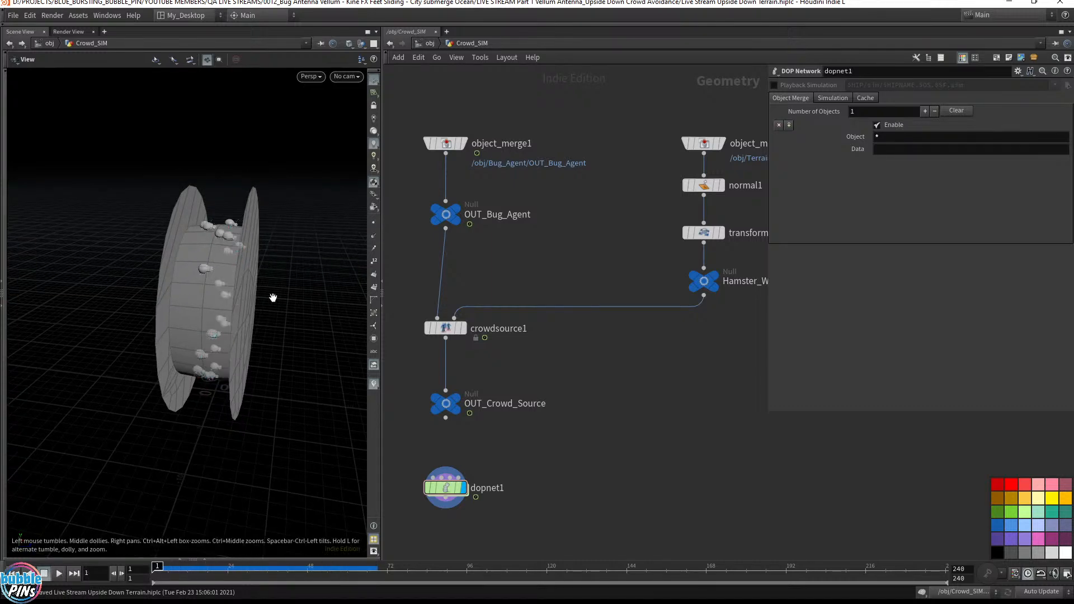
{"action": "left_click", "coordinate": [431, 43]}
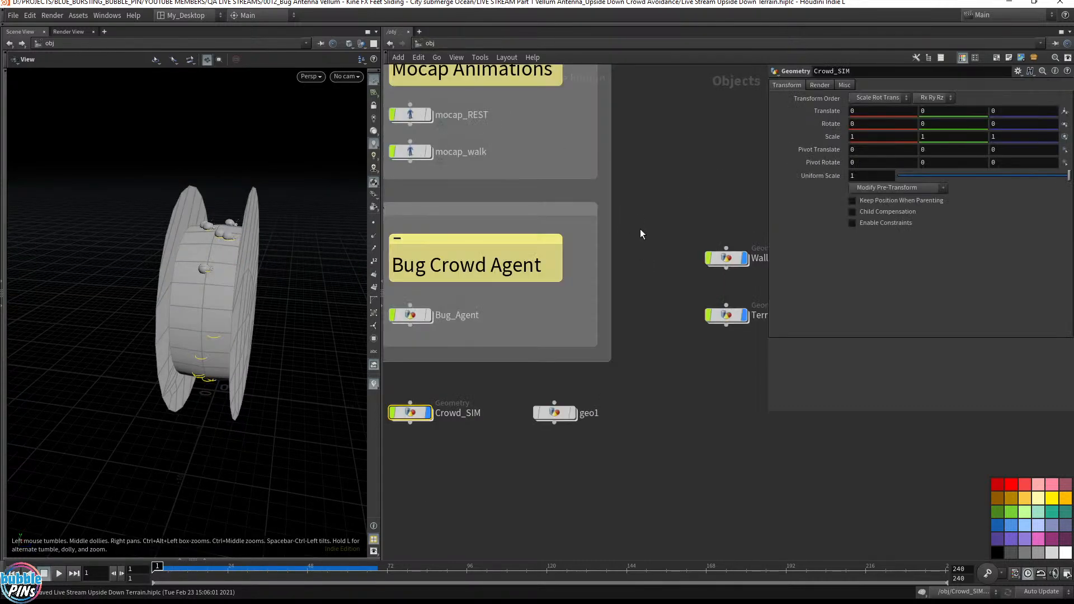
{"action": "left_click", "coordinate": [745, 259]}
{"action": "left_click_drag", "start_coordinate": [210, 263], "coordinate": [324, 288]}
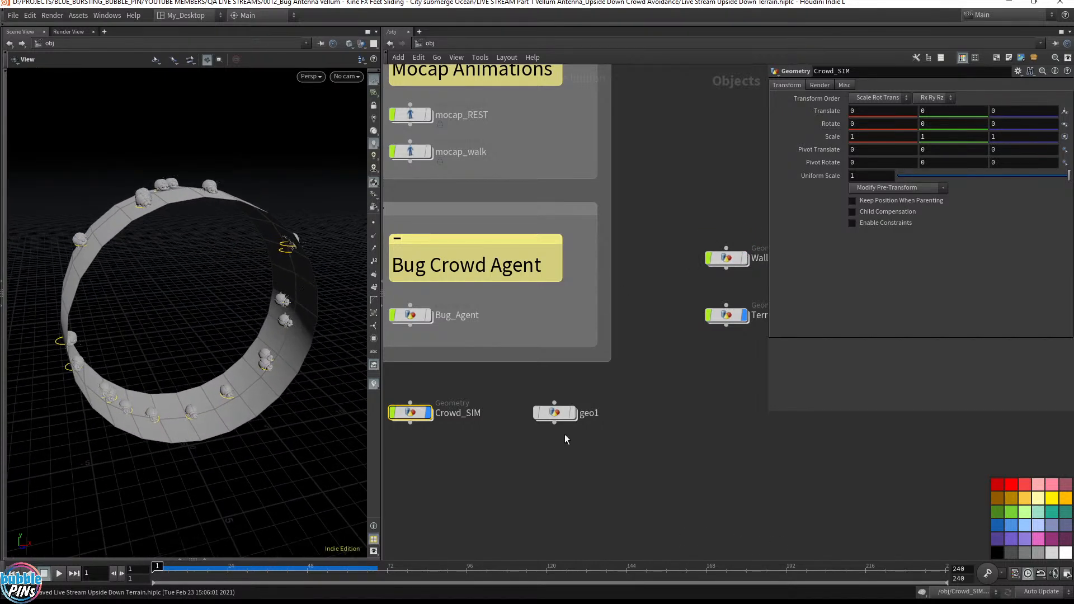
- Inside Crowd_SIM, add a Color node after dopnet1 and display it
{"action": "double_click", "coordinate": [403, 412]}
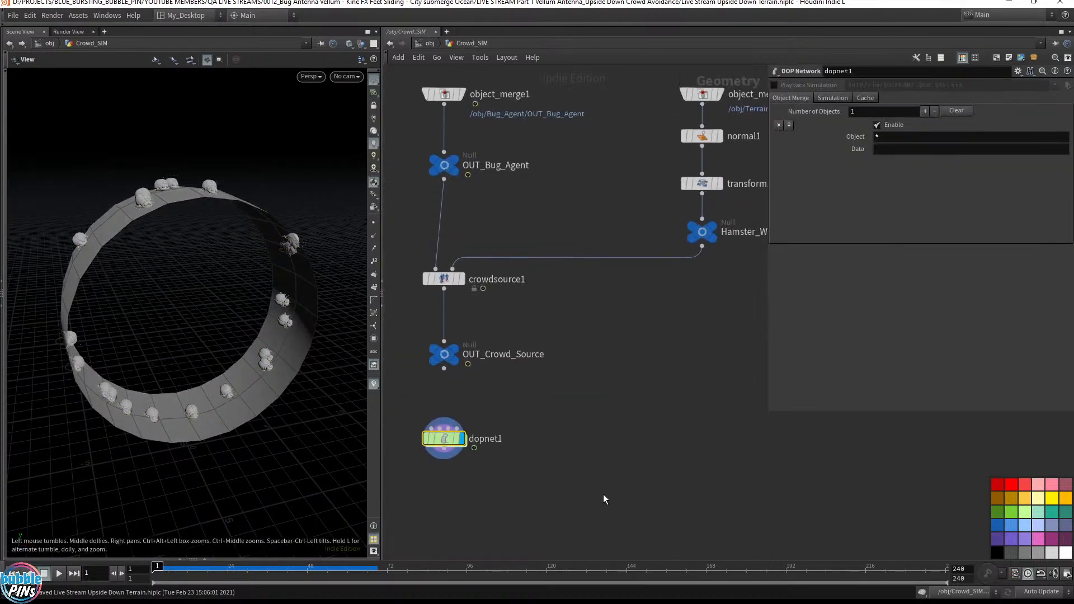
{"action": "key", "text": "Tab"}
{"action": "type", "text": "color"}
{"action": "key", "text": "Return"}
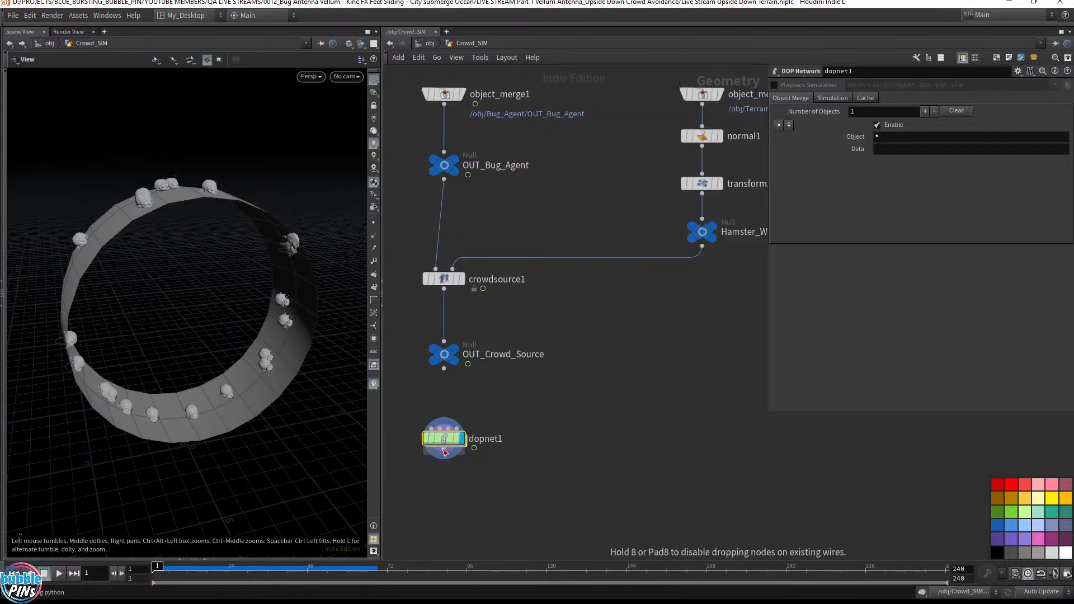
{"action": "left_click", "coordinate": [470, 475]}
{"action": "left_click", "coordinate": [462, 479]}
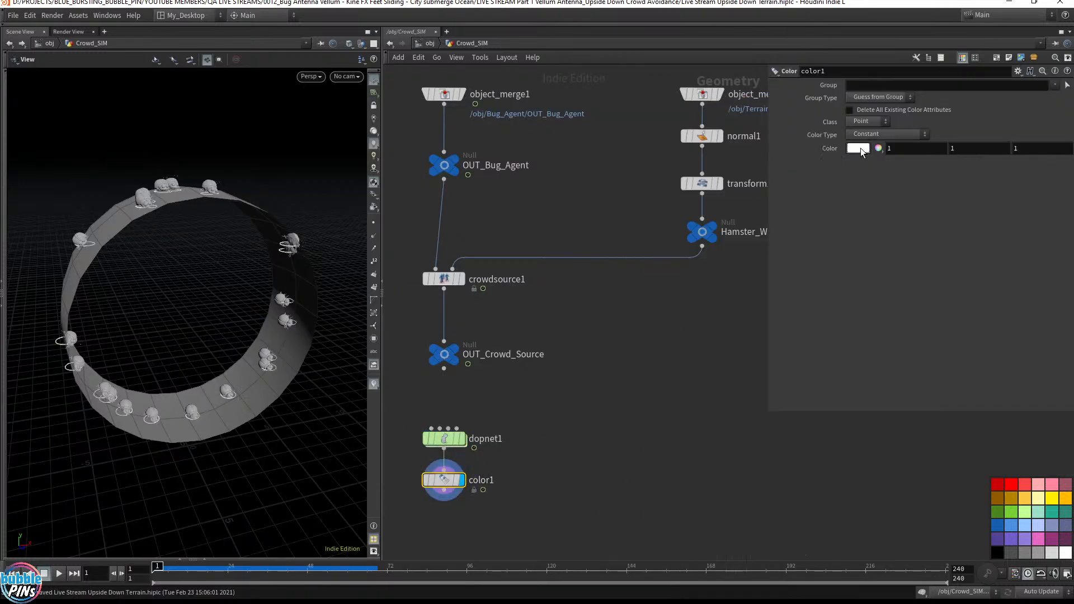
- Set color1's constant colour to orange with values 1, 0.5, 0
{"action": "left_click", "coordinate": [859, 149]}
{"action": "left_click", "coordinate": [798, 63]}
{"action": "left_click", "coordinate": [964, 18]}
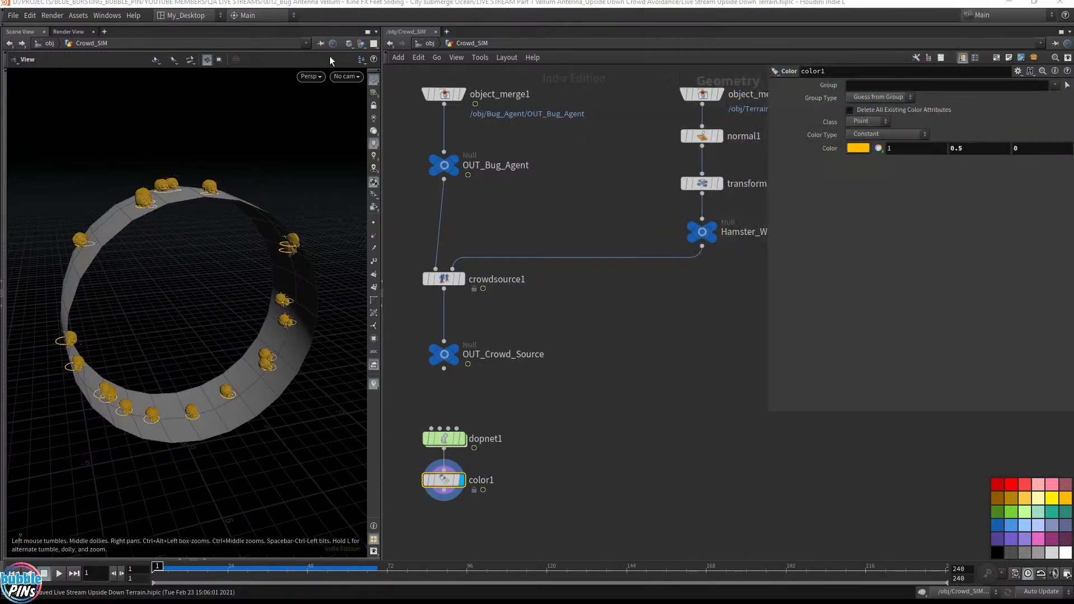
- Play the orange bug simulation from the object level and rewind it to the first frame
{"action": "left_click", "coordinate": [430, 43]}
{"action": "left_click_drag", "start_coordinate": [221, 241], "coordinate": [271, 293]}
{"action": "key", "text": "Up"}
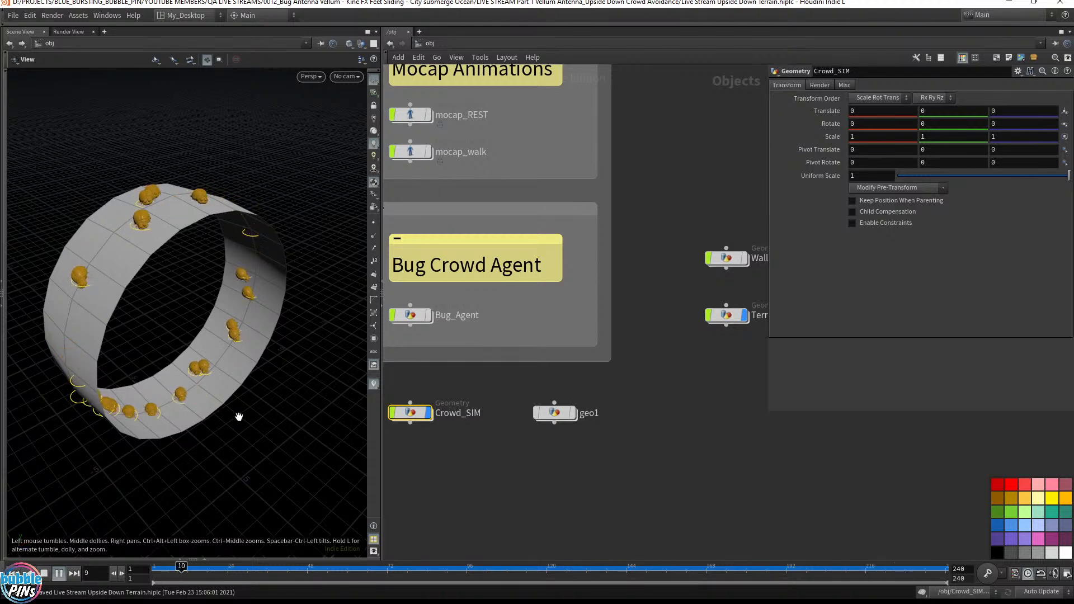
{"action": "key", "text": "ctrl+Up"}
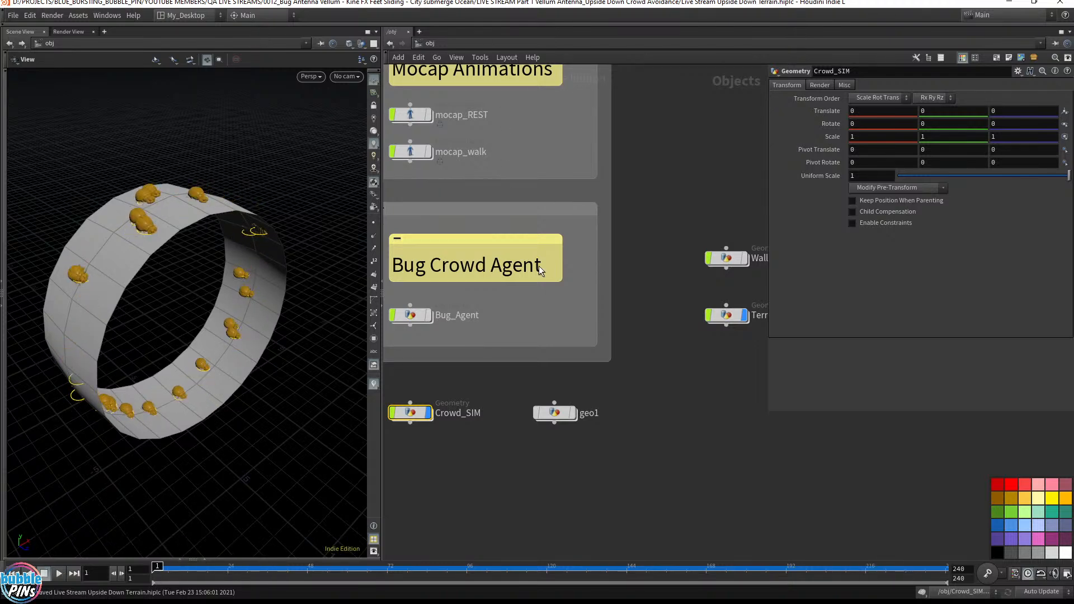
- Inside dopnet1, examine the SOP path used by crowdsolver1's terrain projection
{"action": "double_click", "coordinate": [411, 412]}
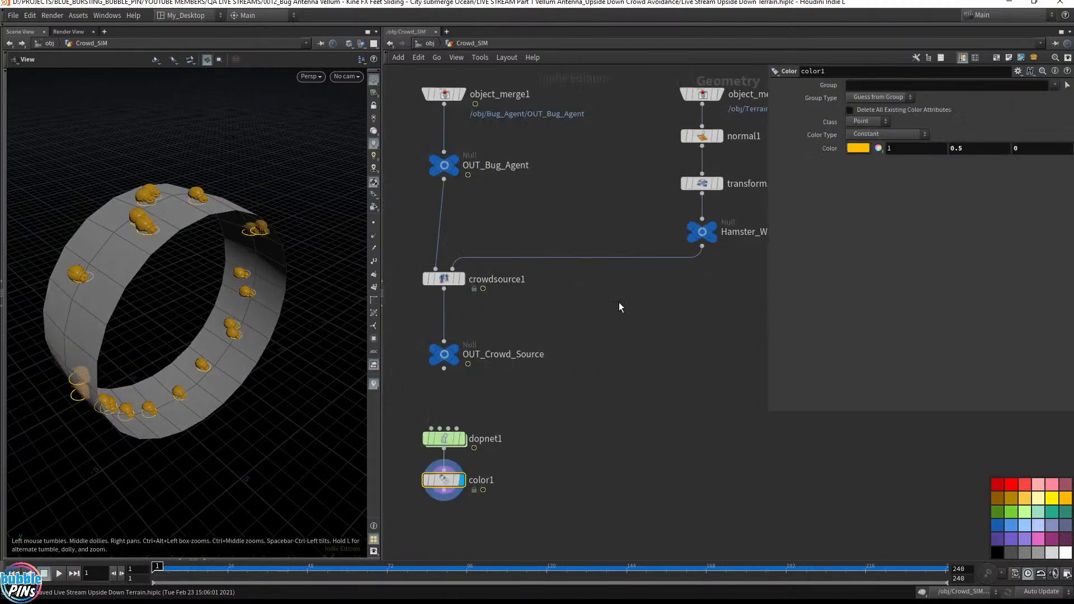
{"action": "left_click_drag", "start_coordinate": [719, 298], "coordinate": [648, 239]}
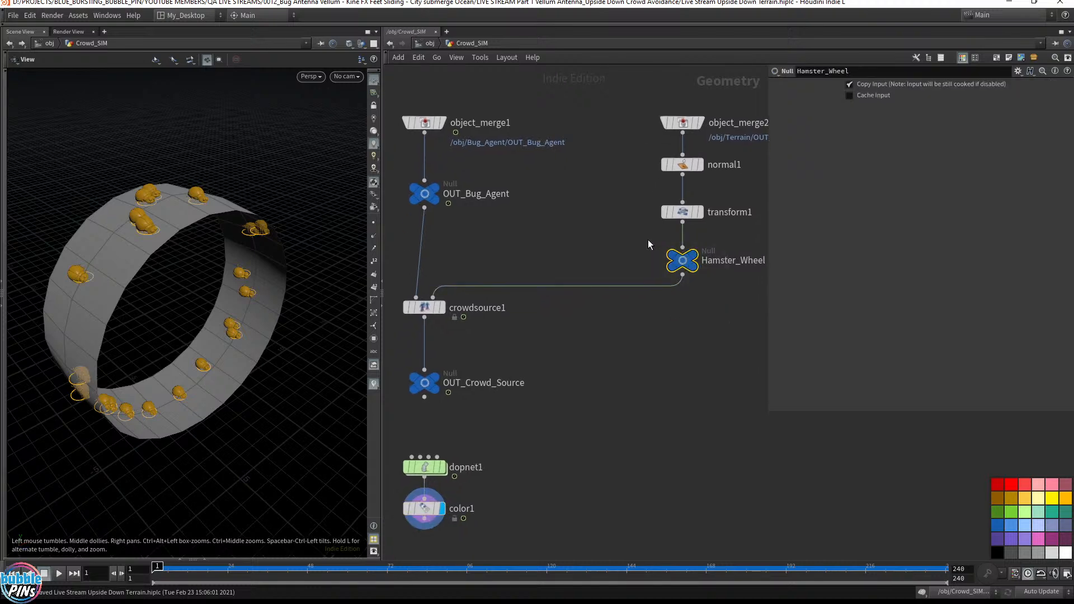
{"action": "mouse_move", "coordinate": [432, 378]}
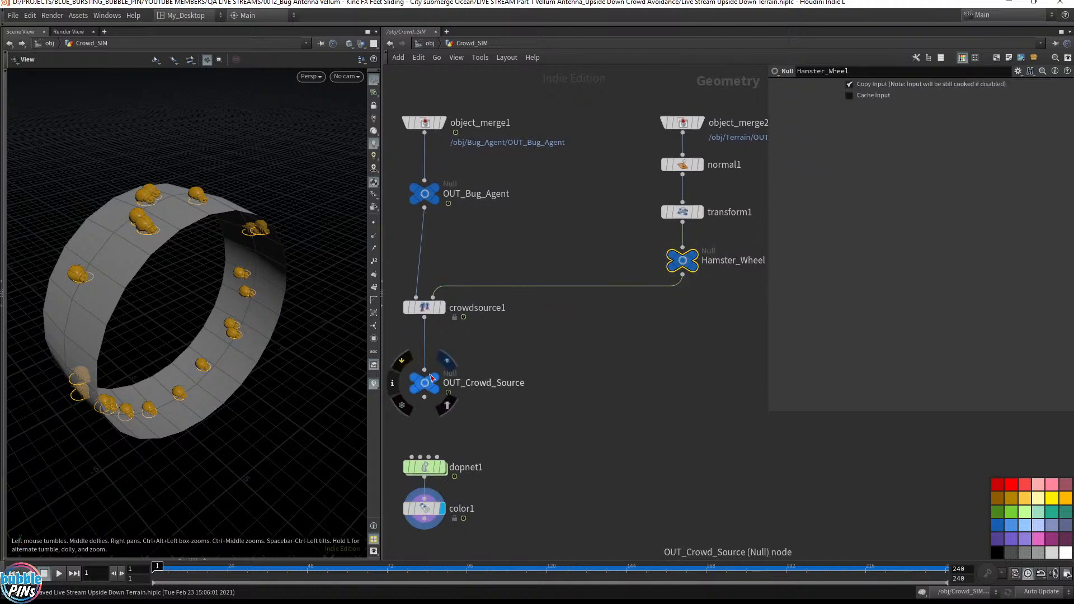
{"action": "double_click", "coordinate": [425, 467]}
{"action": "left_click_drag", "start_coordinate": [537, 356], "coordinate": [676, 306]}
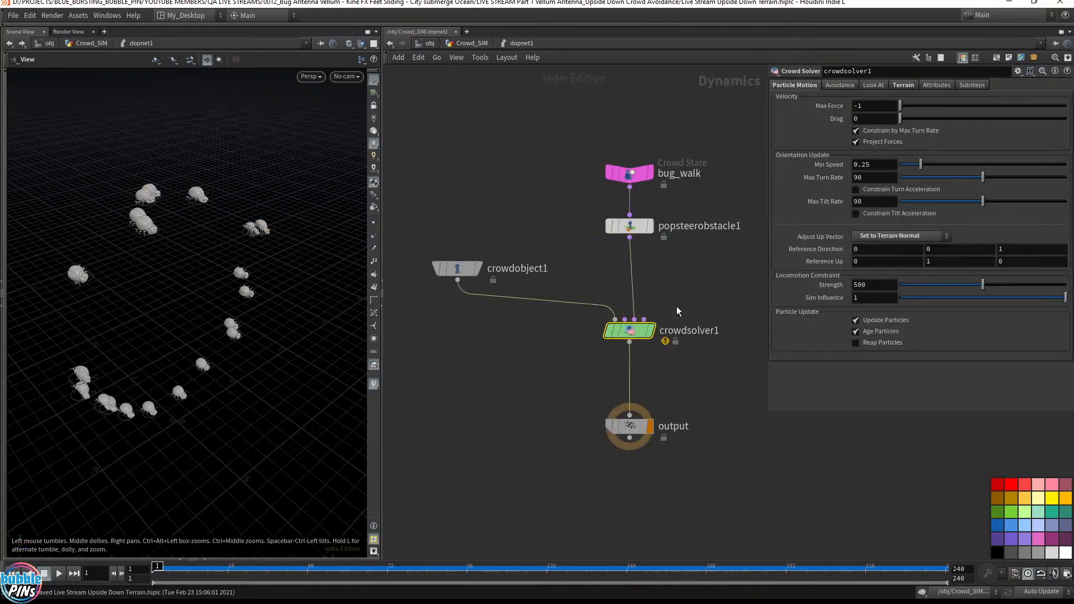
{"action": "left_click", "coordinate": [903, 85]}
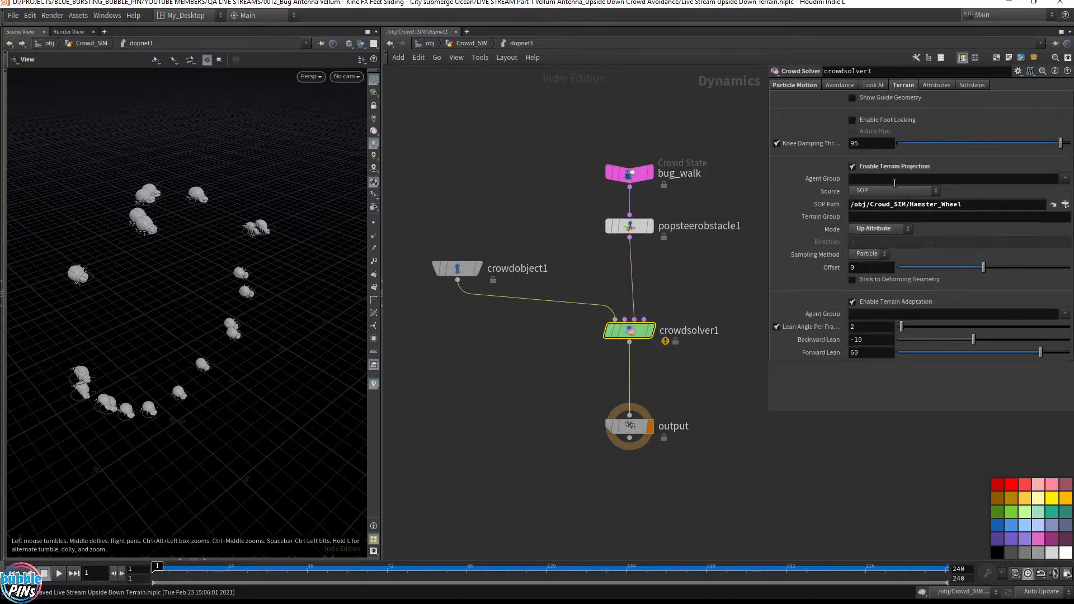
{"action": "triple_click", "coordinate": [957, 204]}
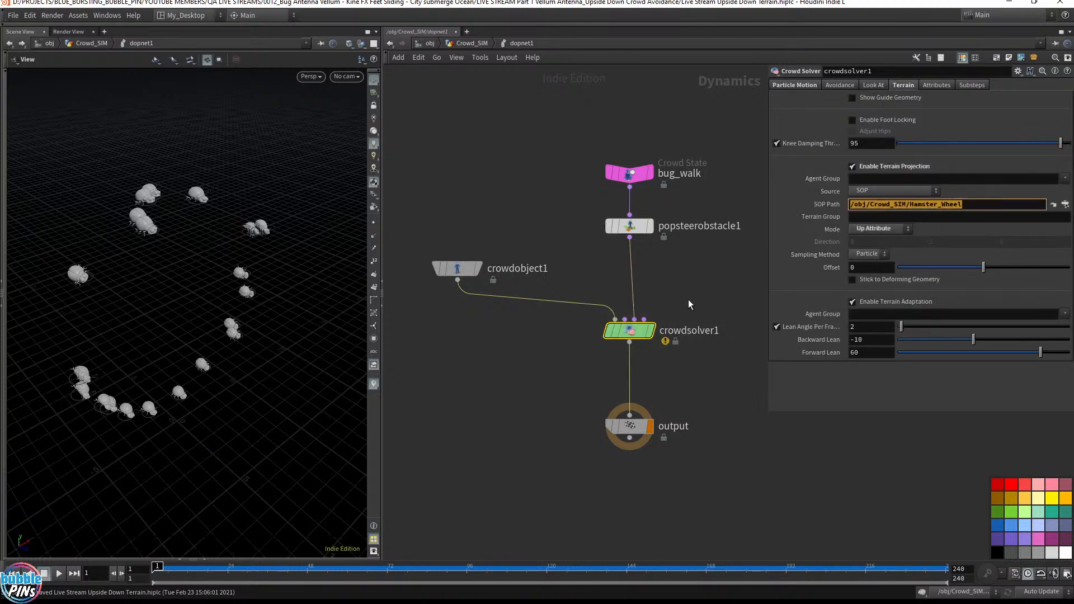
- Return to Crowd_SIM, select the four nodes from object_merge2 to Hamster_Wheel, and display transform1
{"action": "left_click", "coordinate": [429, 43]}
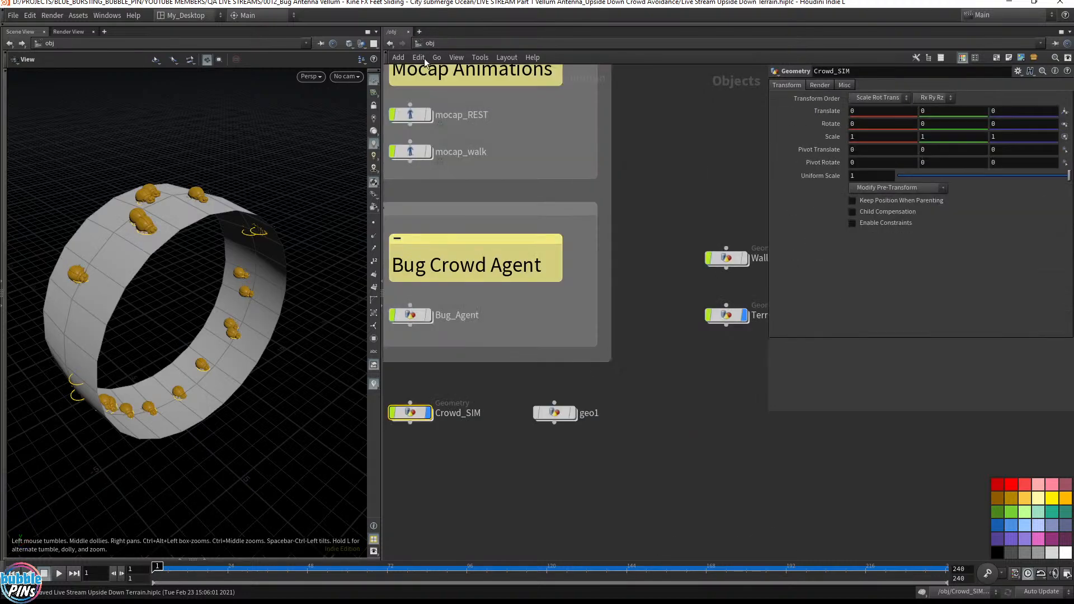
{"action": "double_click", "coordinate": [406, 412]}
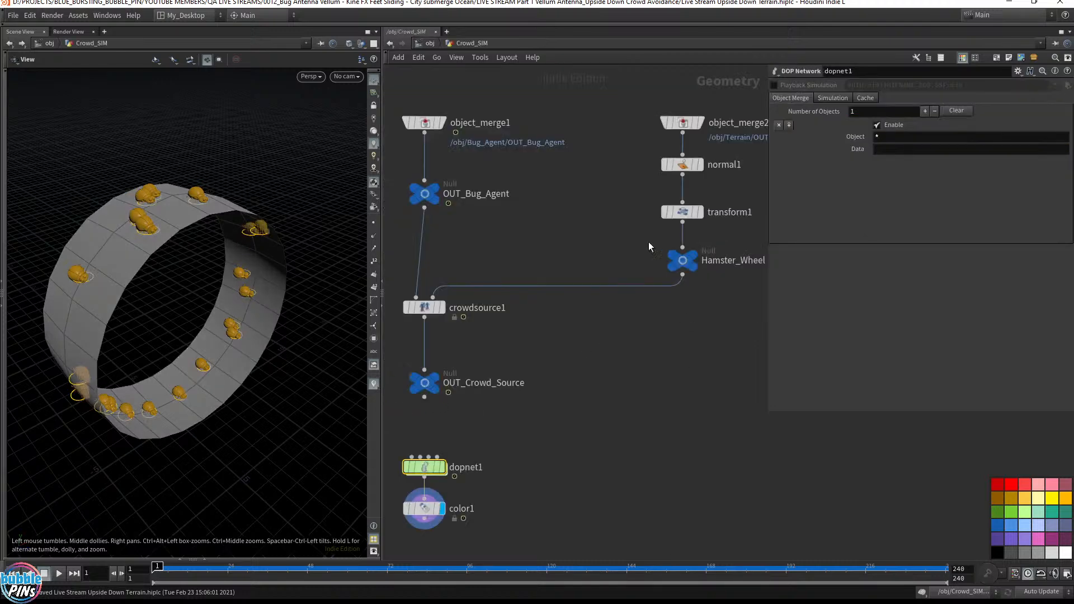
{"action": "left_click_drag", "start_coordinate": [729, 199], "coordinate": [729, 200]}
{"action": "left_click_drag", "start_coordinate": [624, 112], "coordinate": [735, 376]}
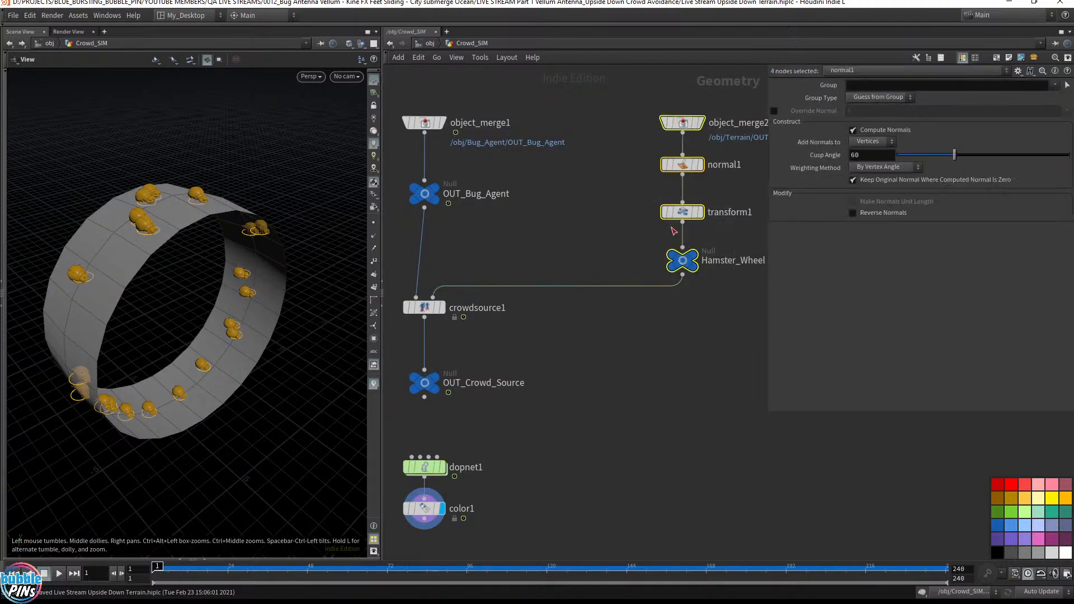
{"action": "left_click", "coordinate": [683, 275]}
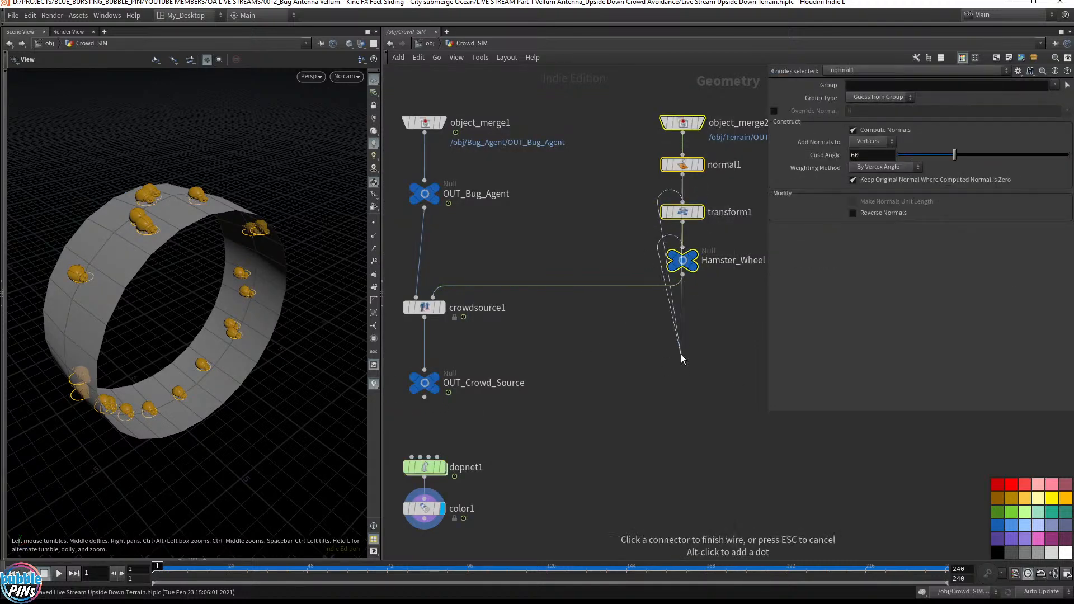
{"action": "left_click", "coordinate": [699, 212]}
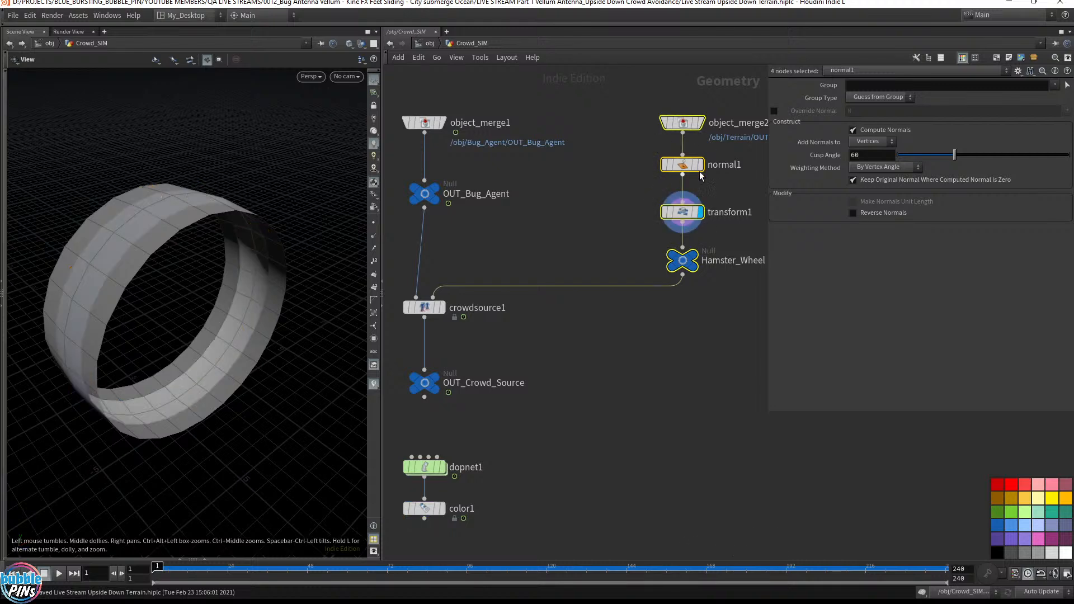
- Display Hamster_Wheel in Crowd_SIM, copy the OUT_Ground null inside the Terrain object, and return to the object level
{"action": "left_click", "coordinate": [699, 260]}
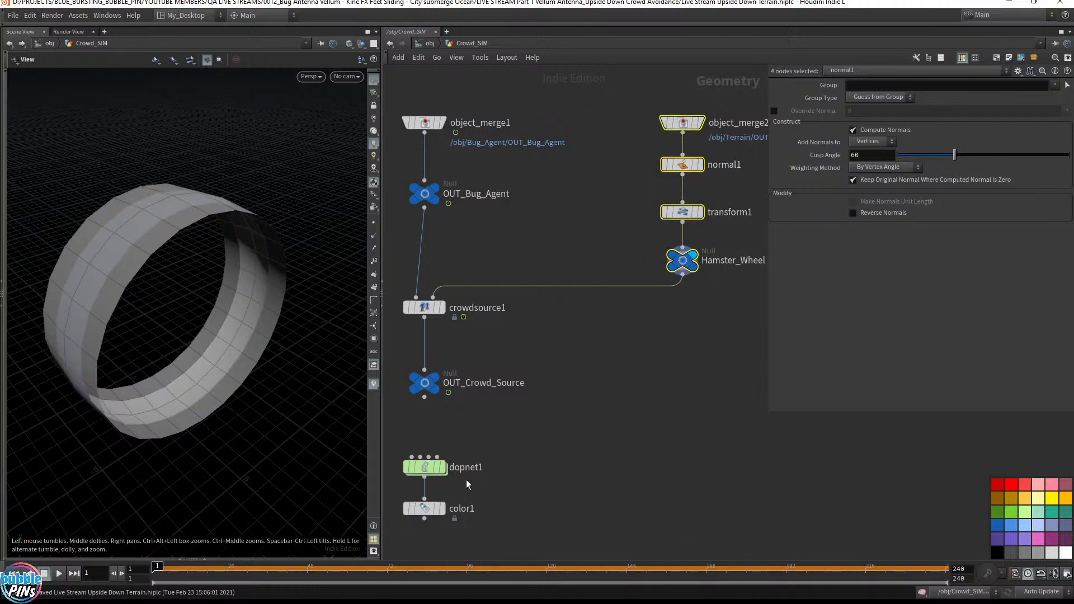
{"action": "mouse_move", "coordinate": [425, 475]}
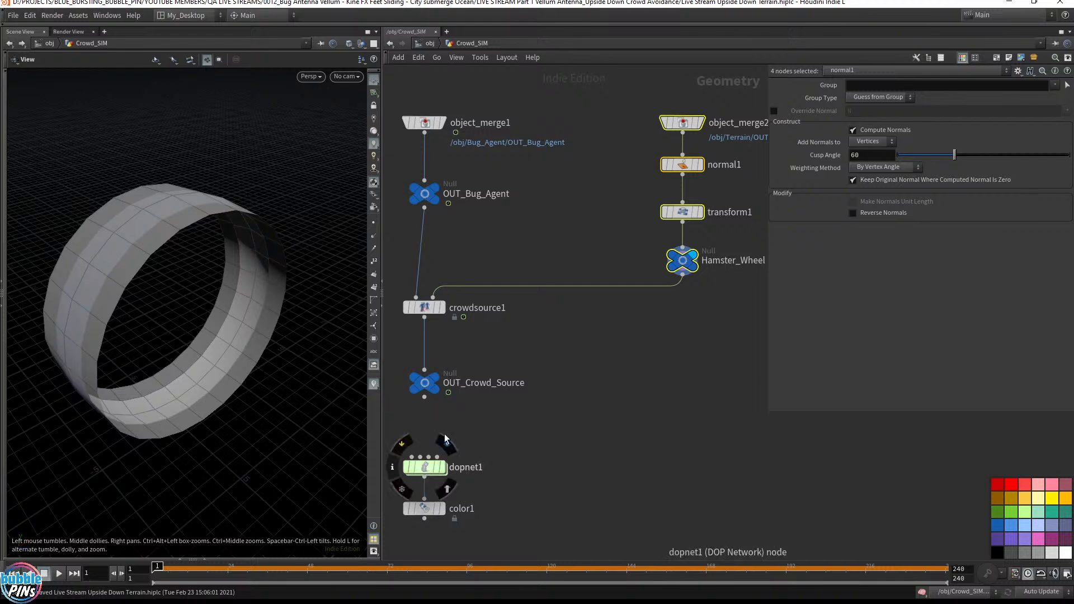
{"action": "left_click", "coordinate": [428, 44]}
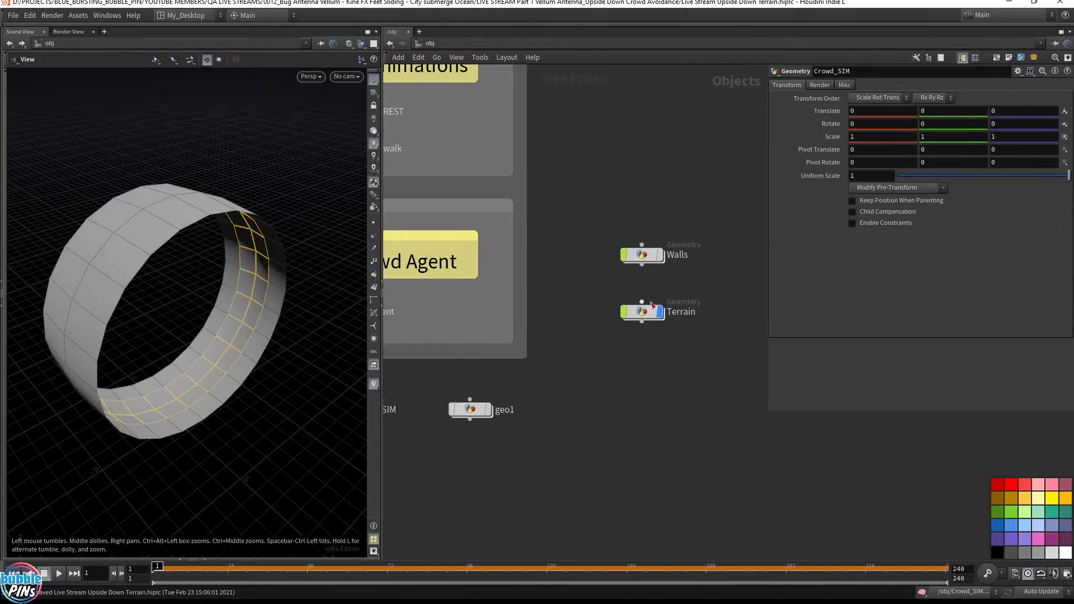
{"action": "double_click", "coordinate": [648, 307]}
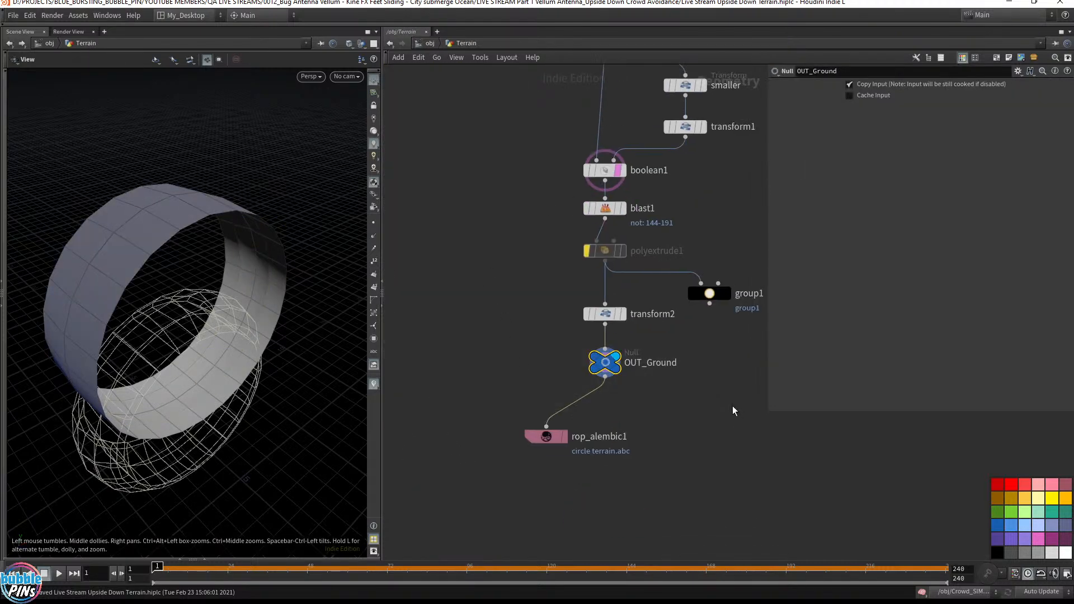
{"action": "left_click_drag", "start_coordinate": [554, 351], "coordinate": [756, 401]}
{"action": "key", "text": "ctrl+c"}
{"action": "key", "text": "u"}
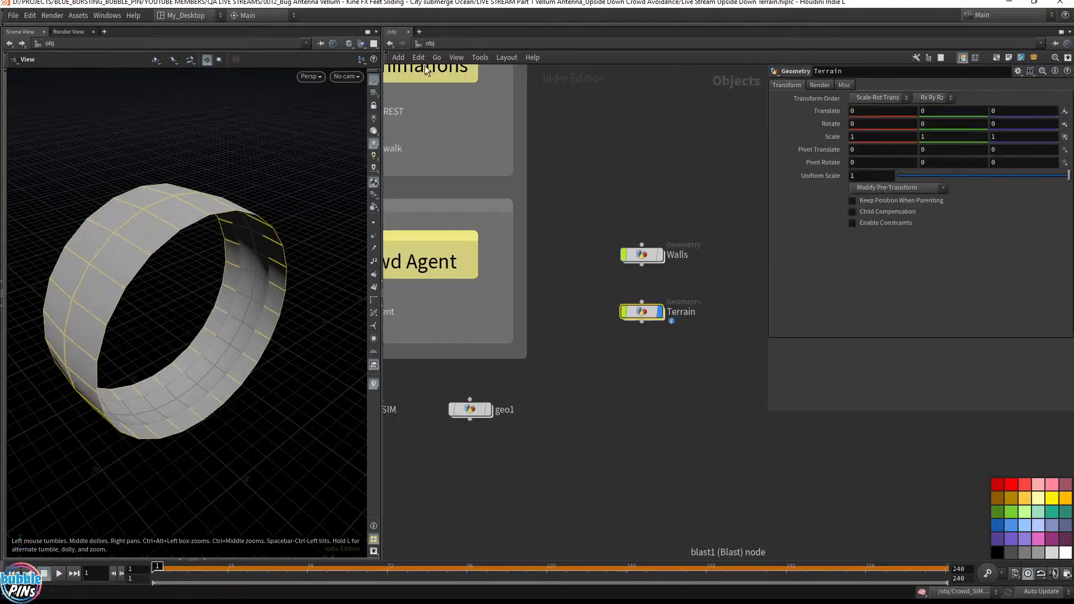
- Inside Crowd_SIM's dopnet1, set crowdsolver1's terrain projection SOP path to /obj/Terrain/OUT_Ground
{"action": "double_click", "coordinate": [473, 396]}
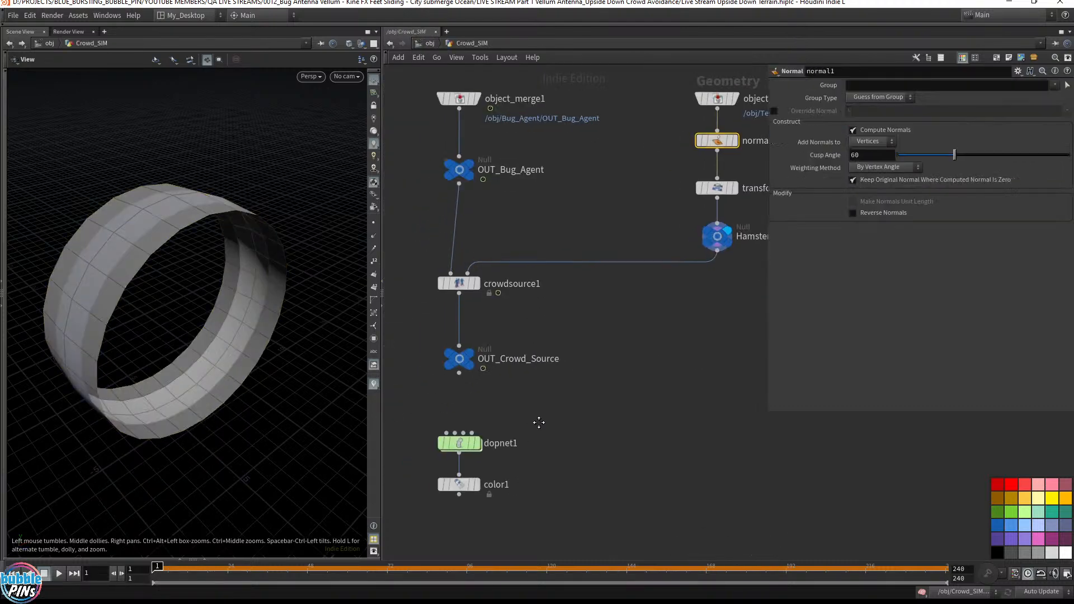
{"action": "double_click", "coordinate": [466, 429]}
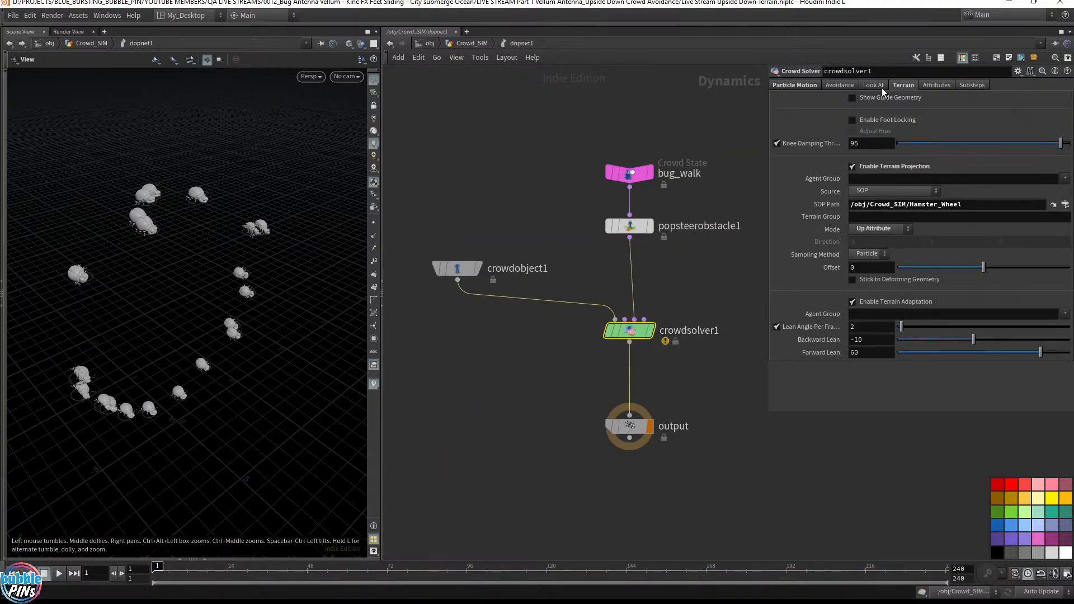
{"action": "triple_click", "coordinate": [903, 205]}
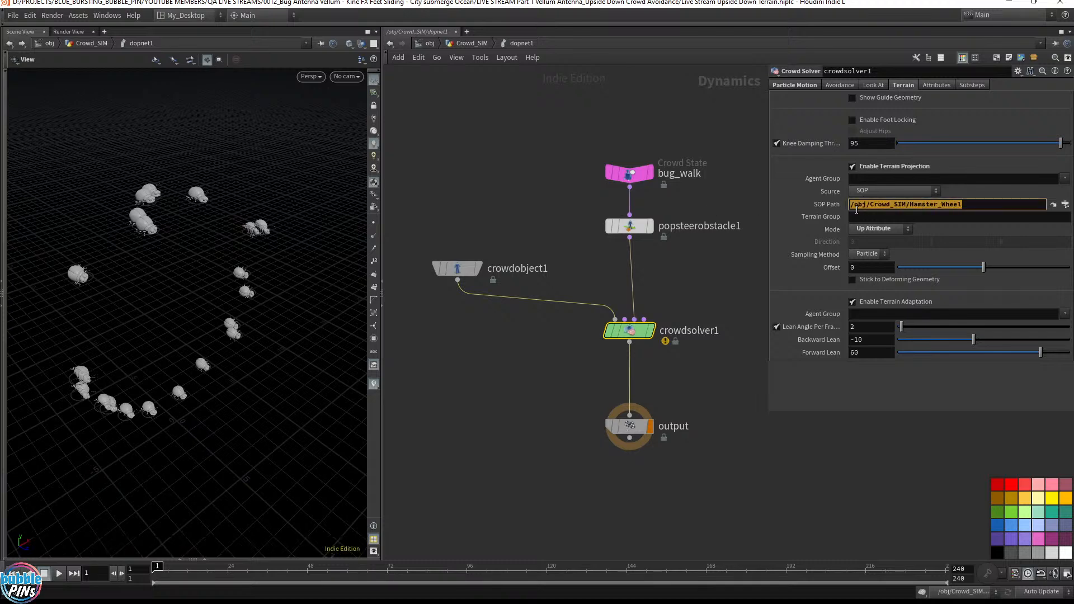
{"action": "key", "text": "ctrl+v"}
{"action": "key", "text": "Return"}
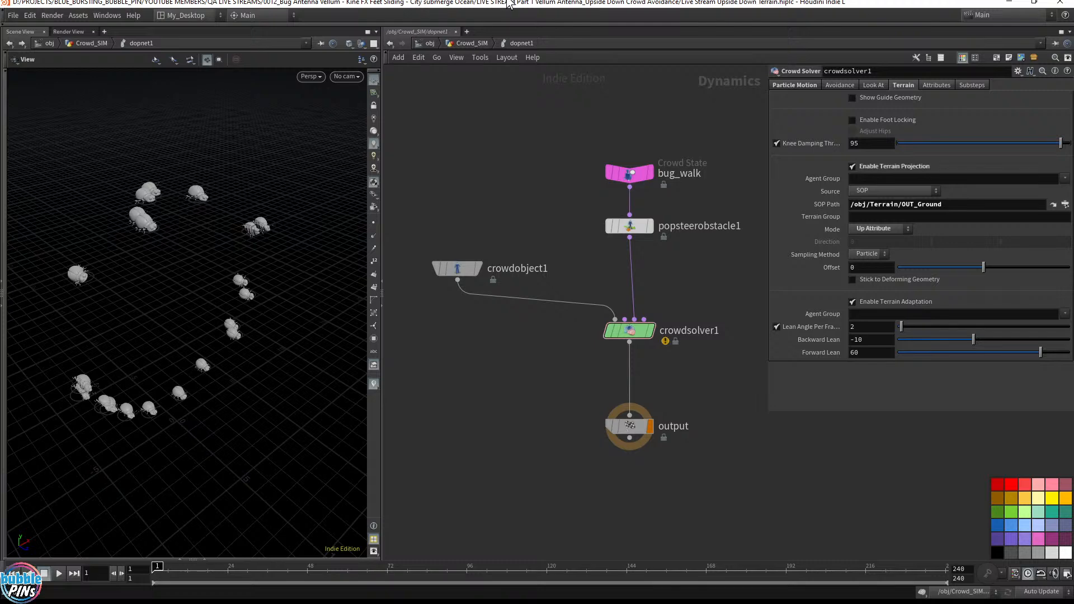
- Return to Crowd_SIM and display Hamster_Wheel on its own with the other objects hidden
{"action": "left_click", "coordinate": [458, 42]}
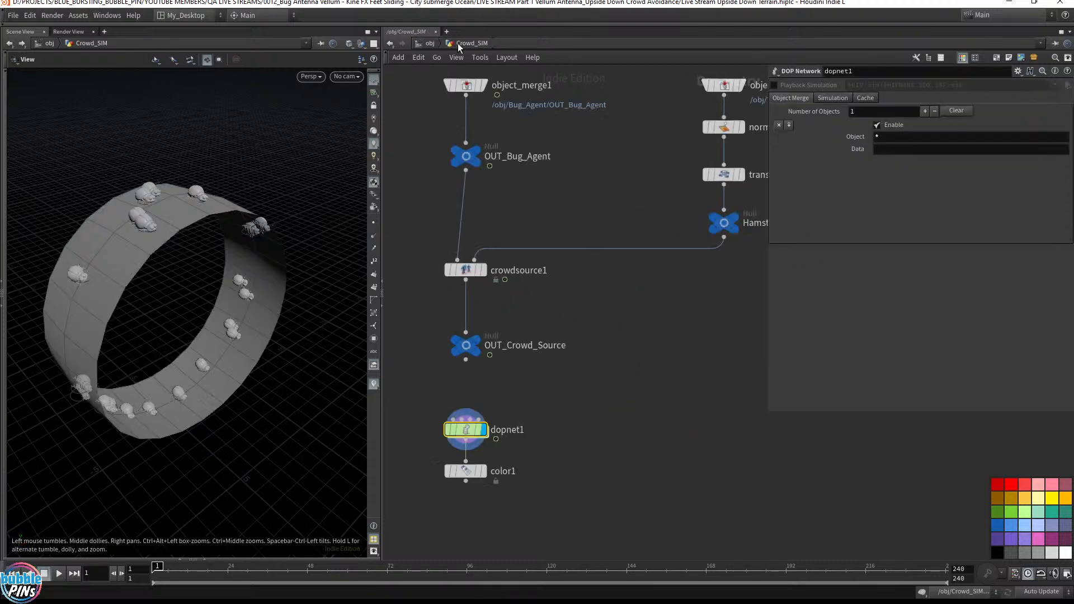
{"action": "left_click", "coordinate": [737, 218]}
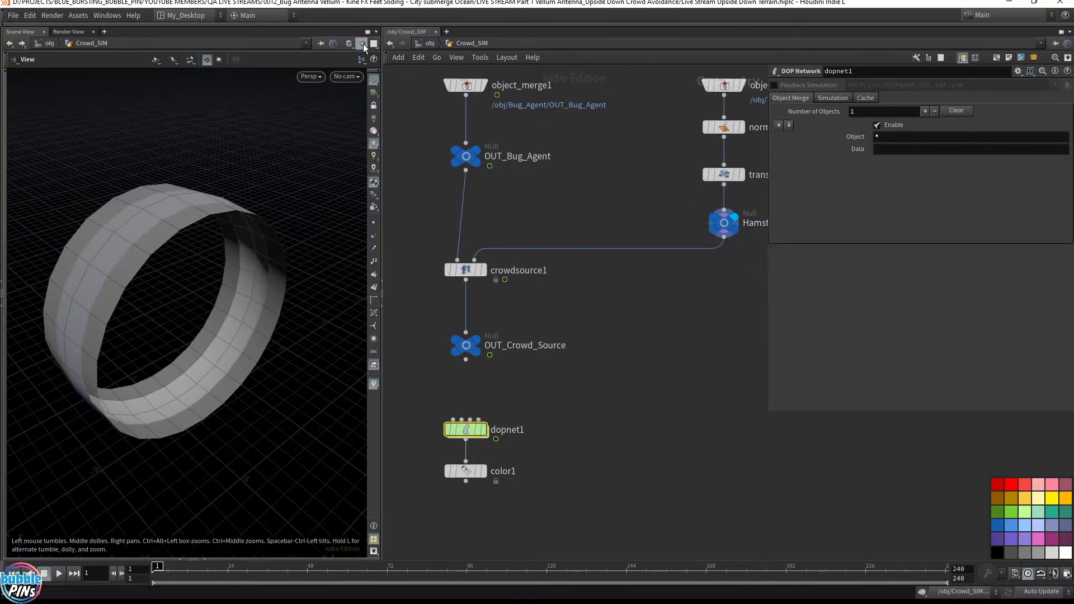
{"action": "left_click", "coordinate": [362, 44]}
{"action": "left_click", "coordinate": [379, 91]}
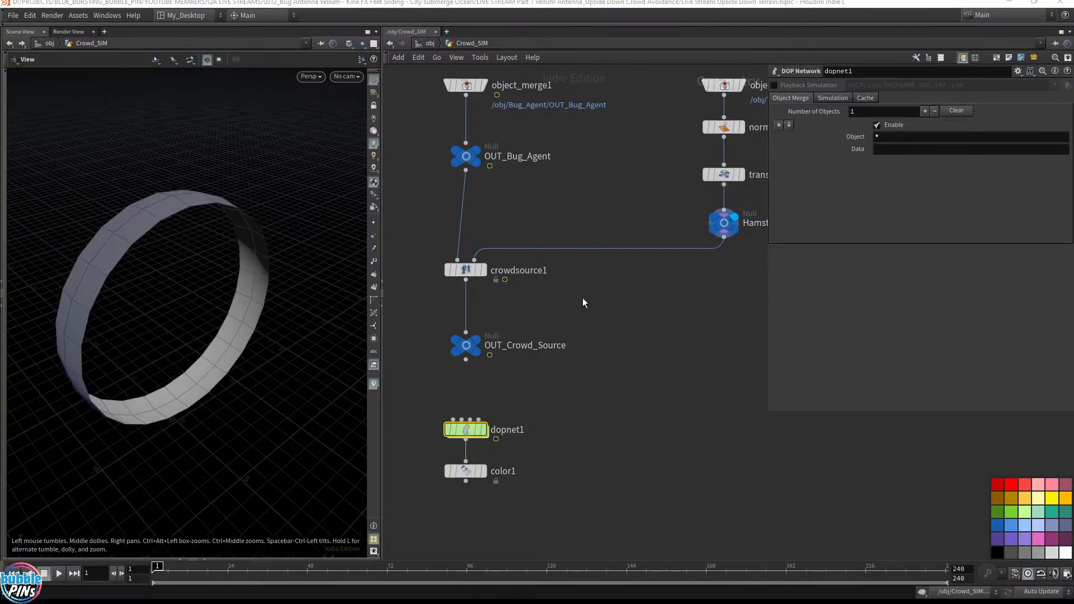
- Display OUT_Crowd_Source with Hamster_Wheel as a template, and select the four nodes from object_merge2 to Hamster_Wheel
{"action": "left_click_drag", "start_coordinate": [582, 298], "coordinate": [432, 234]}
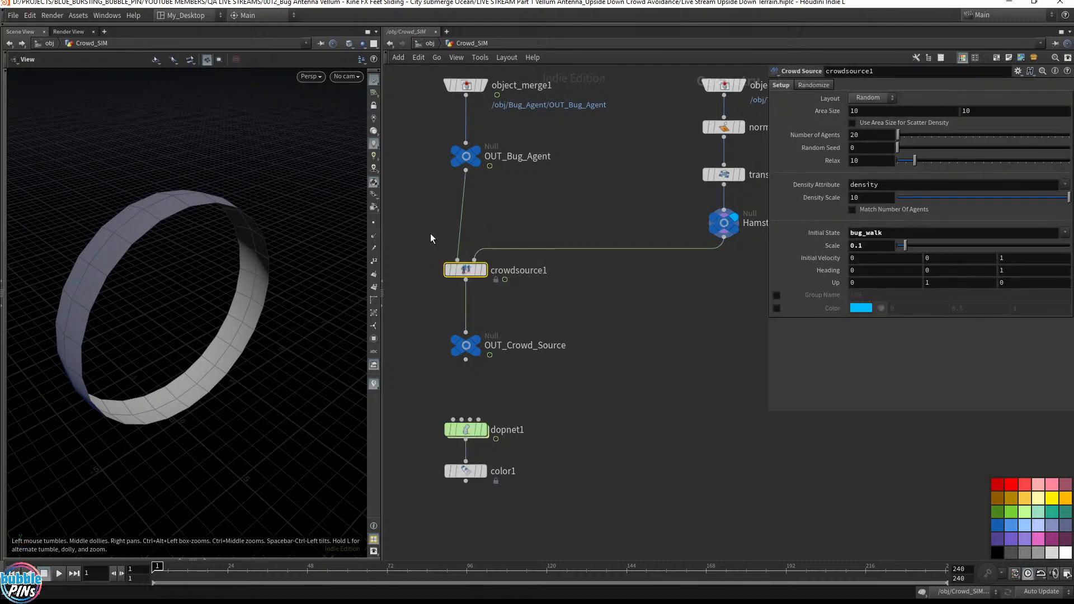
{"action": "left_click", "coordinate": [724, 224]}
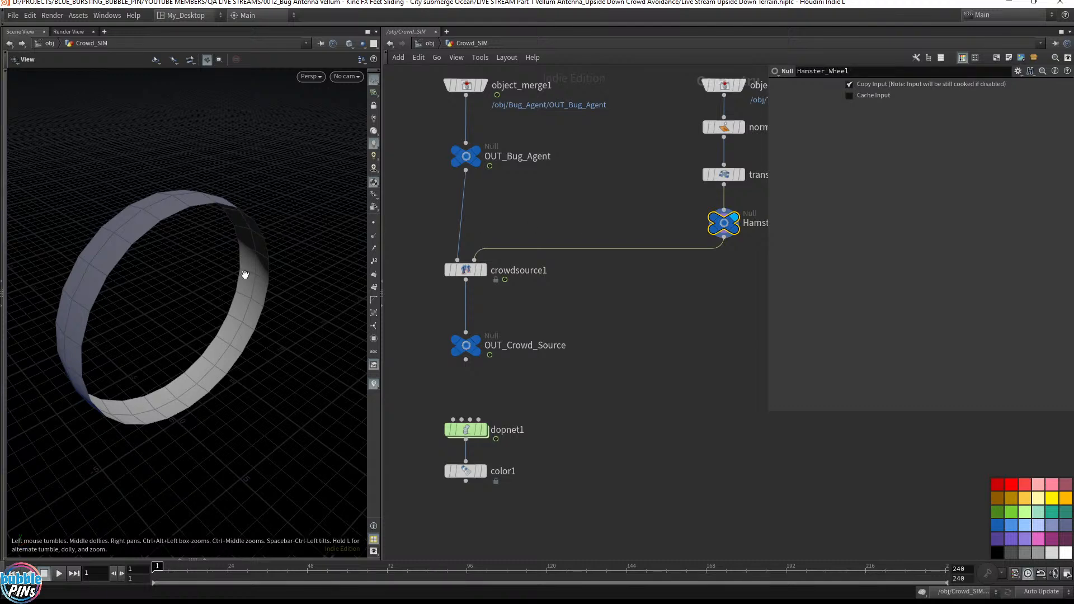
{"action": "left_click", "coordinate": [476, 342]}
{"action": "left_click", "coordinate": [737, 233]}
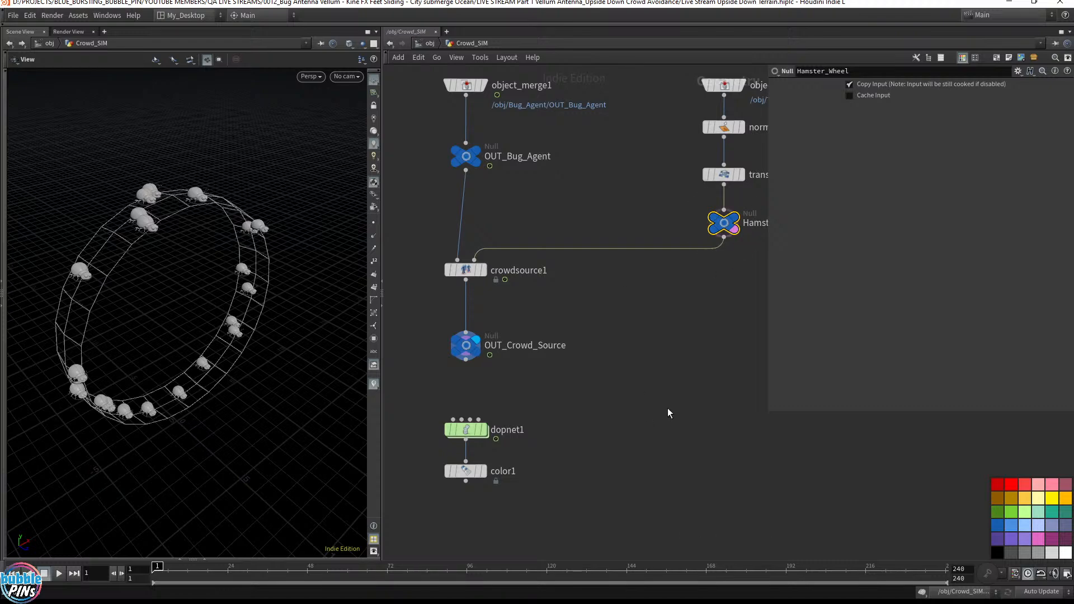
{"action": "left_click_drag", "start_coordinate": [210, 291], "coordinate": [241, 291]}
{"action": "middle_click_drag", "start_coordinate": [662, 189], "coordinate": [633, 231]}
{"action": "left_click_drag", "start_coordinate": [718, 260], "coordinate": [655, 91]}
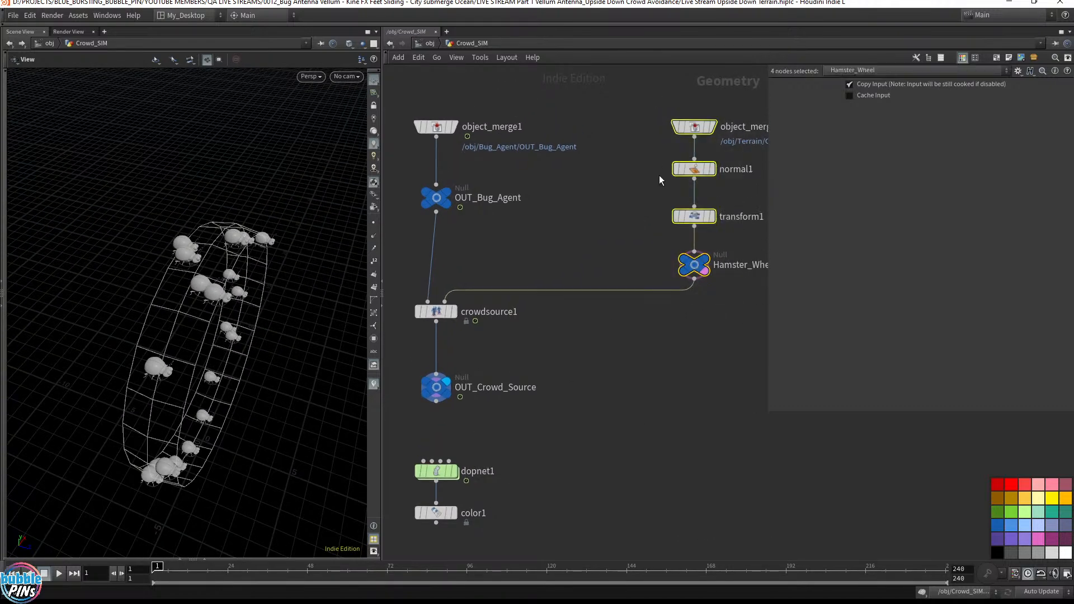
{"action": "left_click_drag", "start_coordinate": [285, 225], "coordinate": [273, 225]}
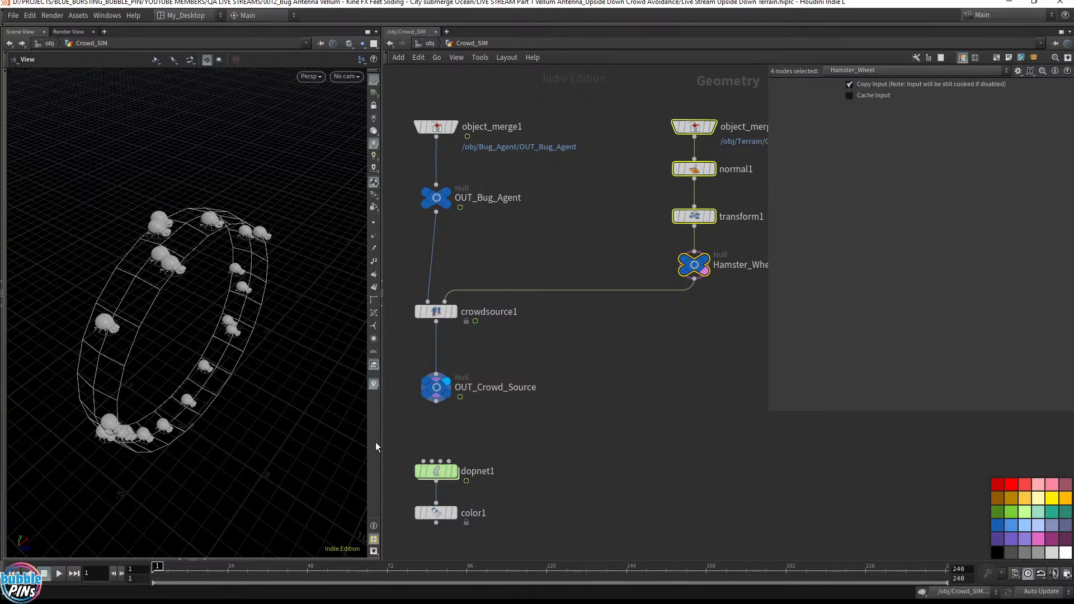
- Display dopnet1, check crowdsolver1's terrain settings inside it, and return to Crowd_SIM
{"action": "left_click", "coordinate": [454, 471]}
{"action": "double_click", "coordinate": [436, 471]}
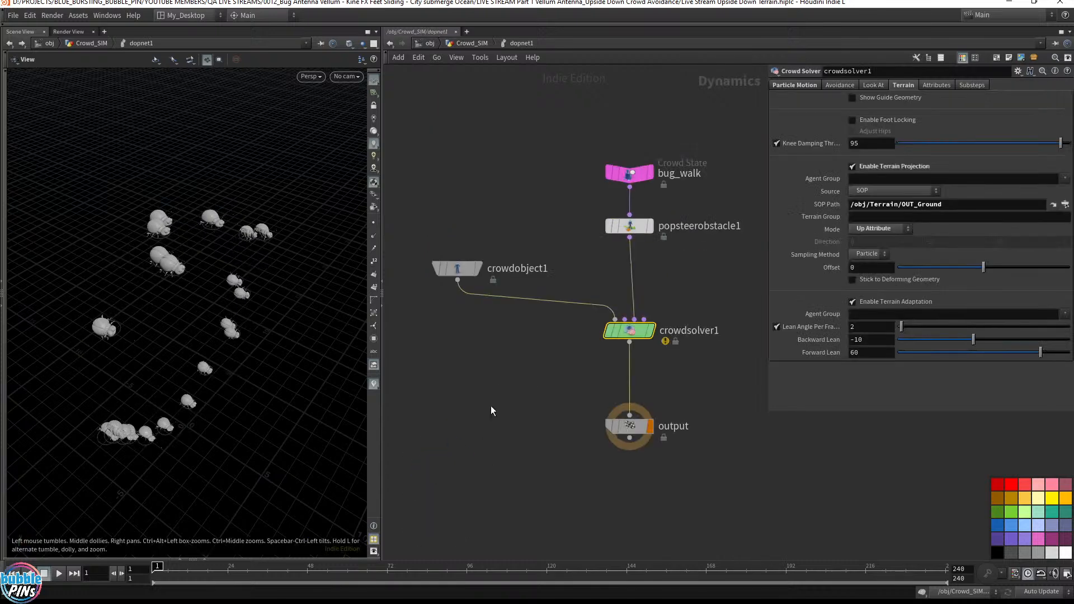
{"action": "left_click", "coordinate": [475, 44]}
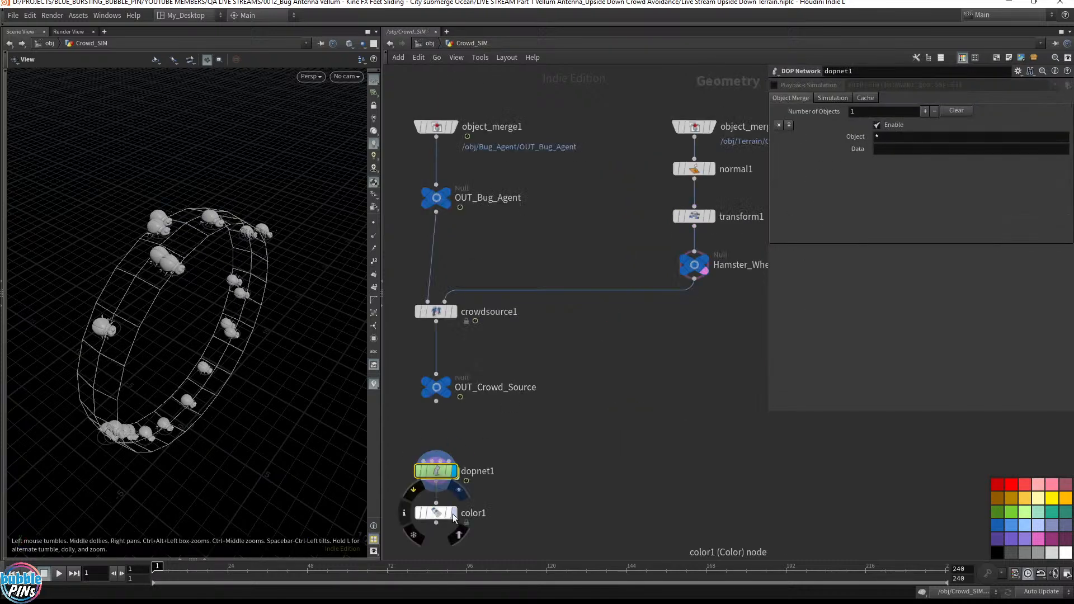
- Display color1 and play the orange bug simulation against the templated wheel, pausing to inspect the bugs from the side
{"action": "left_click", "coordinate": [454, 513]}
{"action": "left_click", "coordinate": [433, 516]}
{"action": "key", "text": "Up"}
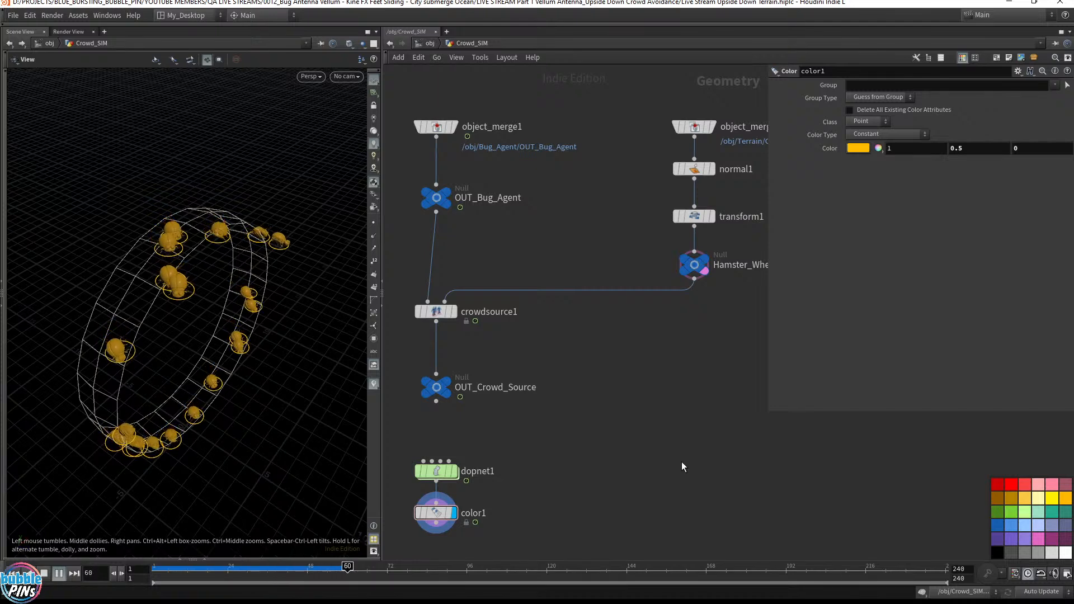
{"action": "key", "text": "Up"}
{"action": "left_click_drag", "start_coordinate": [280, 335], "coordinate": [215, 277]}
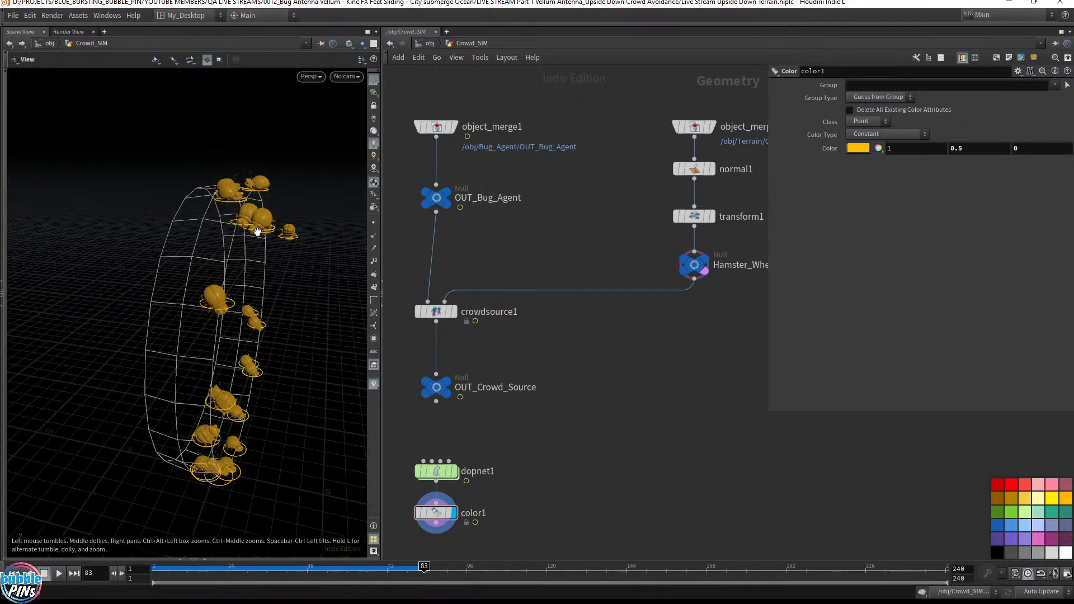
- Turn off Hamster_Wheel's template display, play the crowd simulation from the object level, and rewind it to the first frame
{"action": "left_click", "coordinate": [707, 279]}
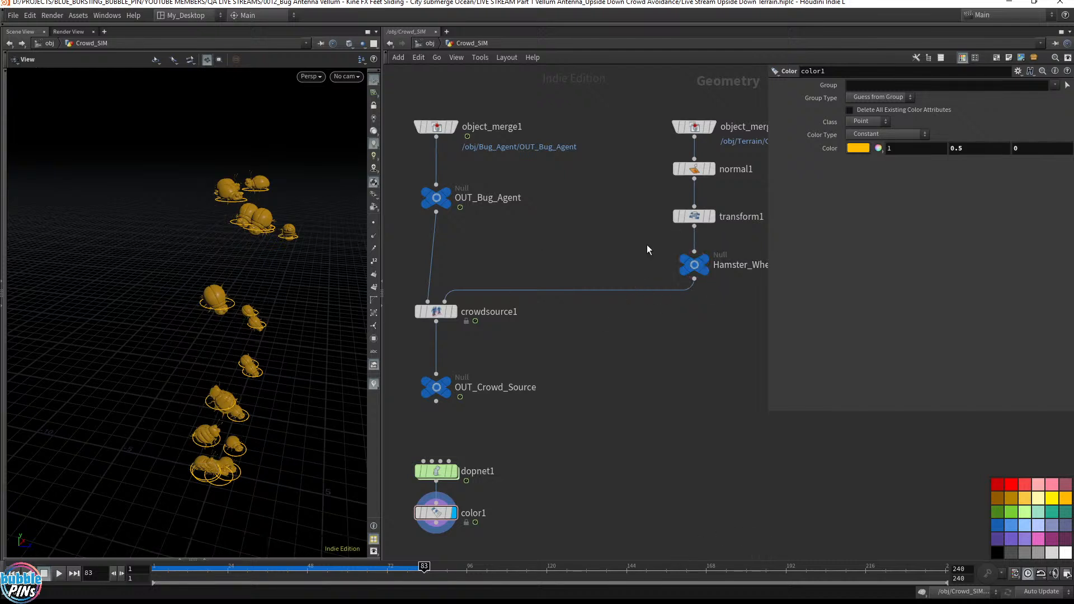
{"action": "left_click", "coordinate": [431, 42]}
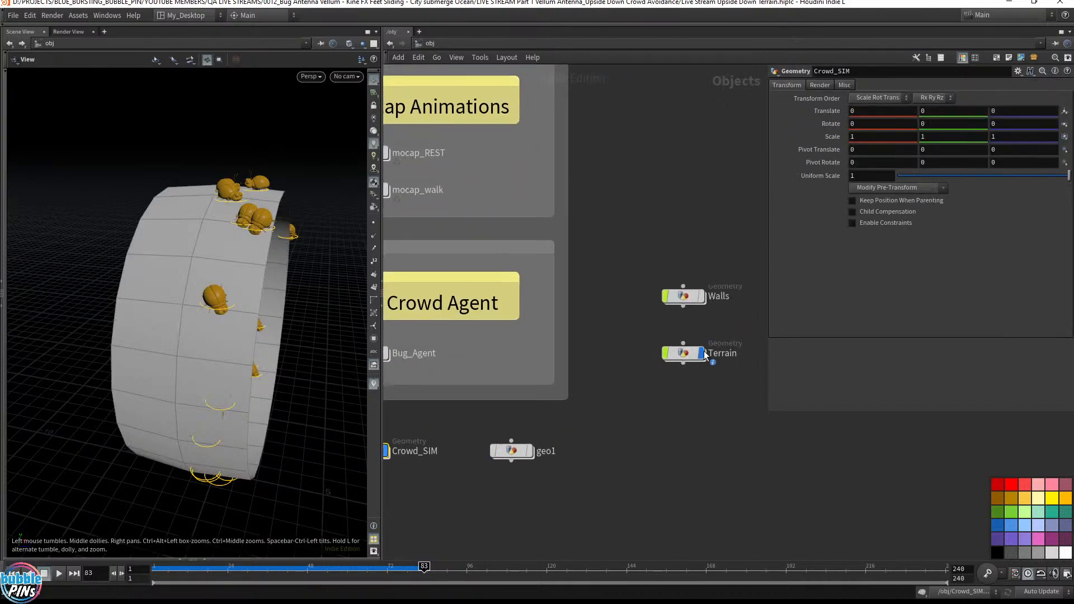
{"action": "middle_click_drag", "start_coordinate": [559, 491], "coordinate": [620, 478]}
{"action": "key", "text": "Up"}
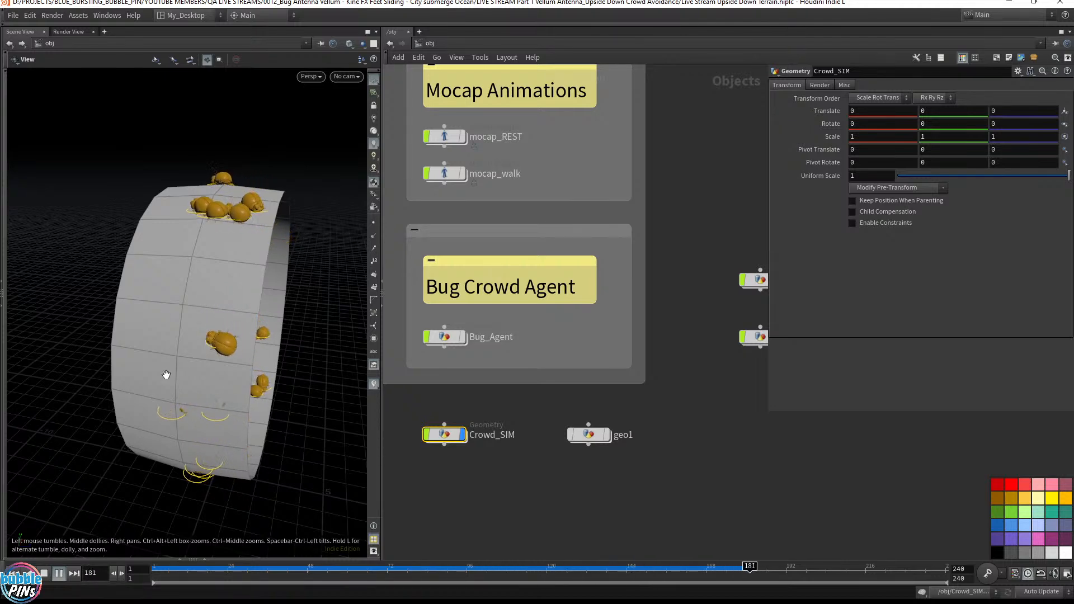
{"action": "left_click_drag", "start_coordinate": [168, 377], "coordinate": [263, 395]}
{"action": "right_click_drag", "start_coordinate": [264, 395], "coordinate": [240, 385]}
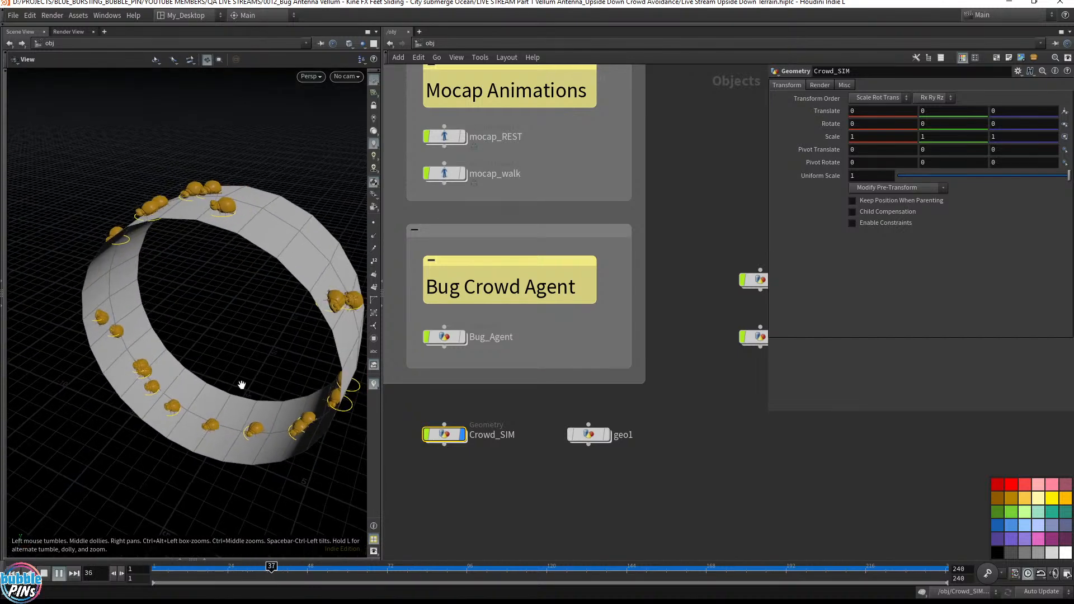
{"action": "key", "text": "ctrl+Up"}
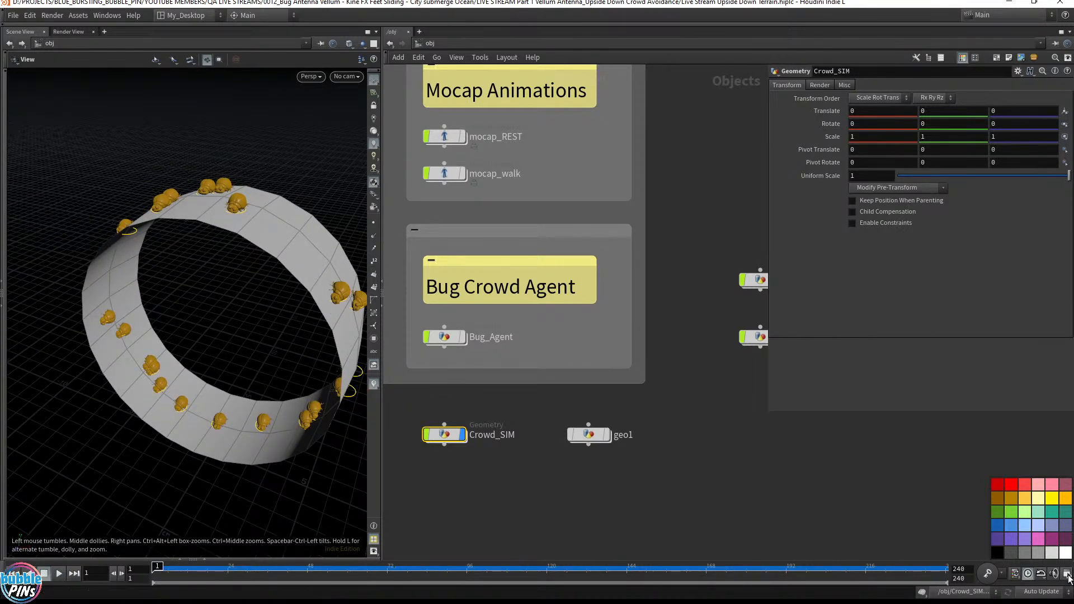
- Set the global animation end frame to 500, play the extended simulation, and rewind it to the first frame
{"action": "left_click", "coordinate": [1068, 574]}
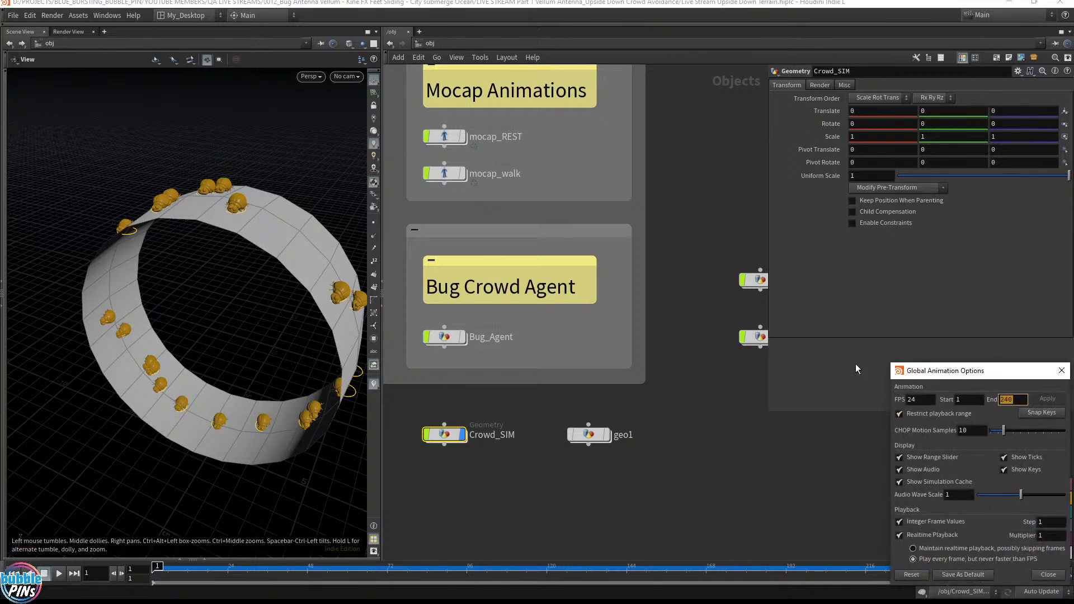
{"action": "type", "text": "500"}
{"action": "key", "text": "Return"}
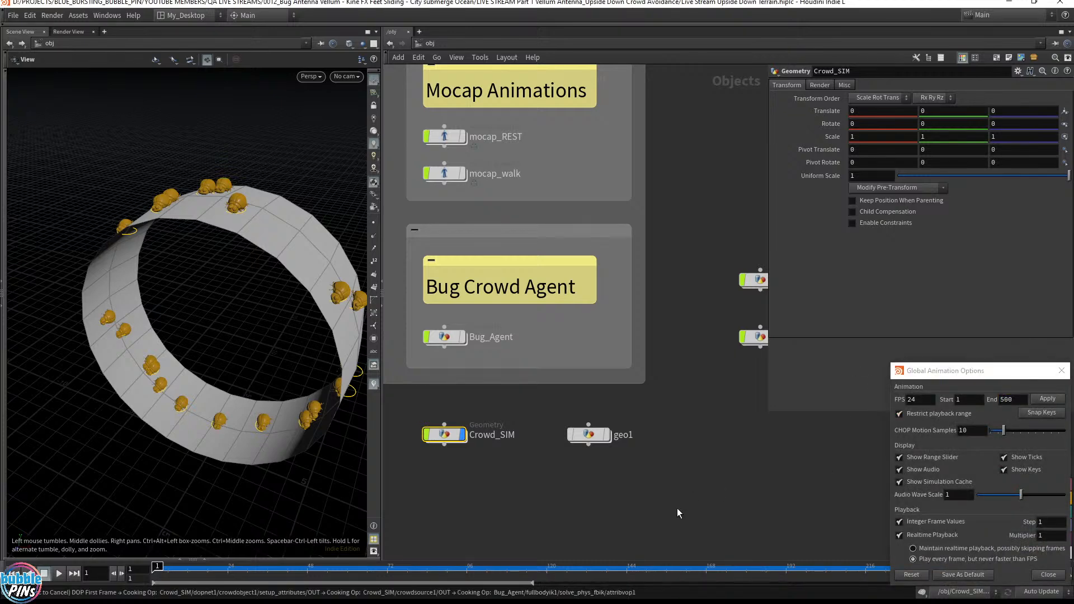
{"action": "left_click", "coordinate": [1061, 371]}
{"action": "key", "text": "Up"}
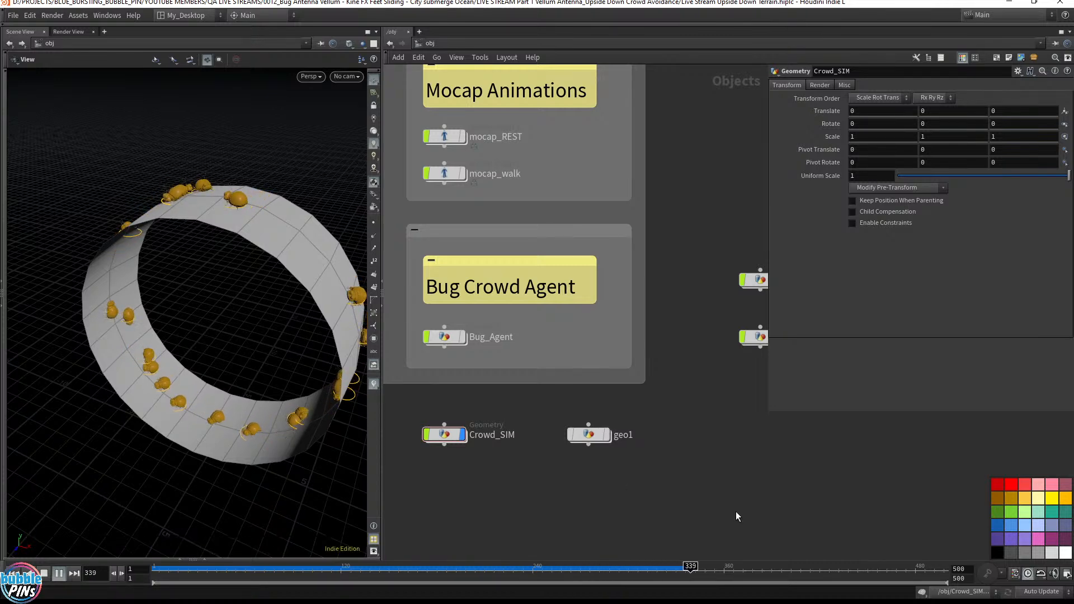
{"action": "key", "text": "ctrl+Up"}
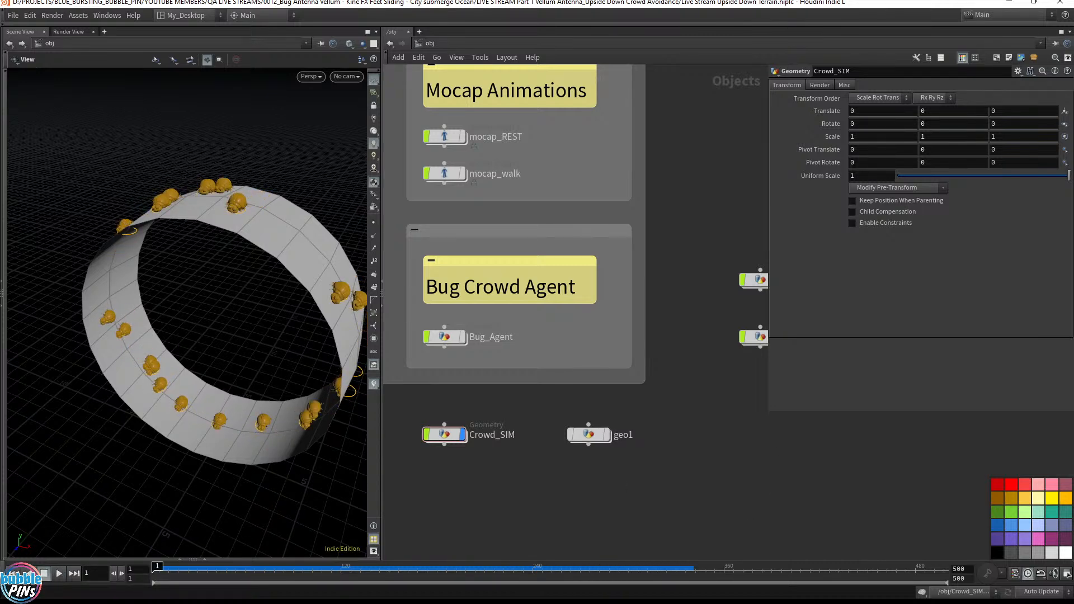
- Check the live chat in Firefox, review the Hamster Wheel Terrain notes in Notepad, and return to Houdini
{"action": "left_click", "coordinate": [790, 603]}
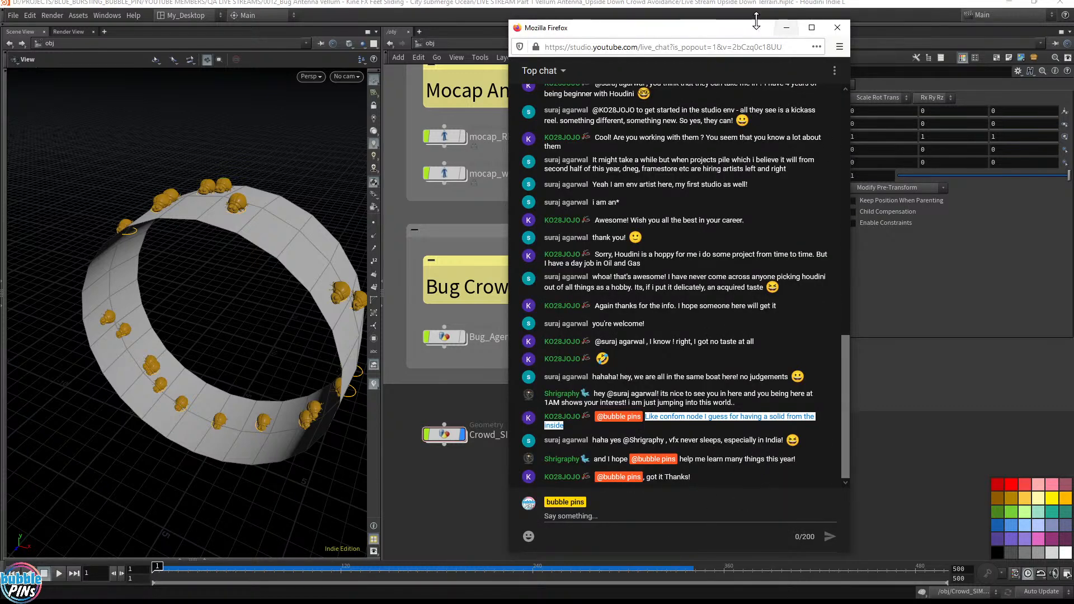
{"action": "left_click", "coordinate": [663, 4]}
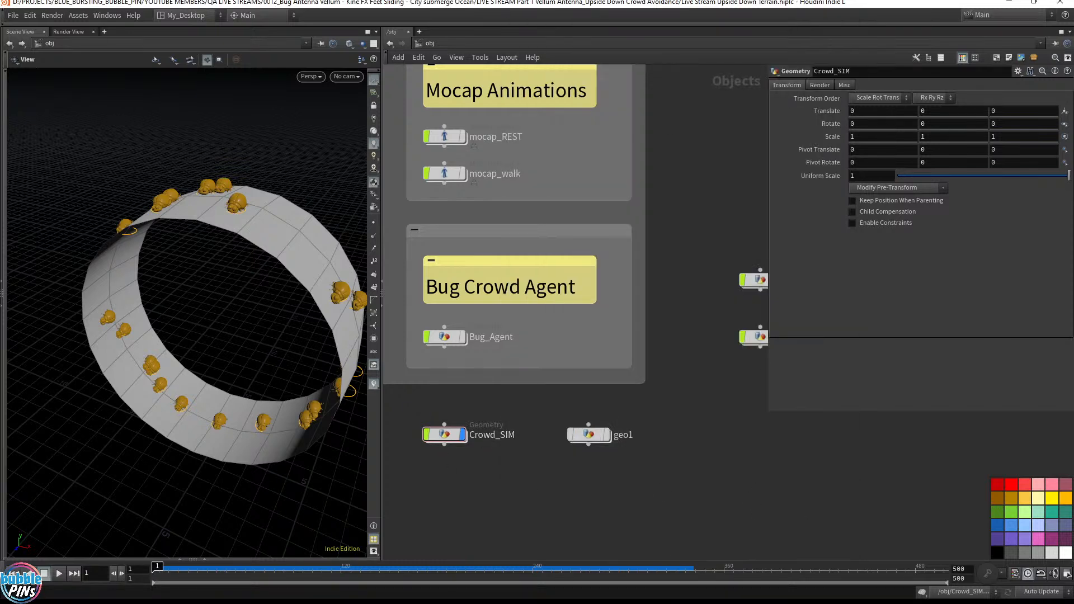
{"action": "key", "text": "alt+Tab"}
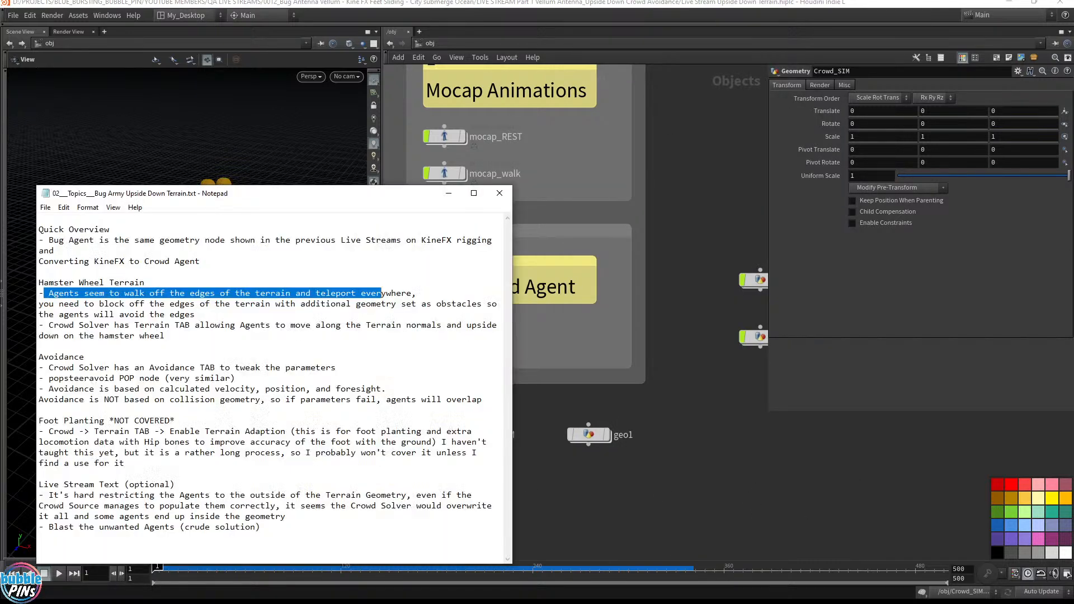
{"action": "left_click_drag", "start_coordinate": [196, 314], "coordinate": [175, 304]}
{"action": "left_click_drag", "start_coordinate": [64, 325], "coordinate": [164, 336]}
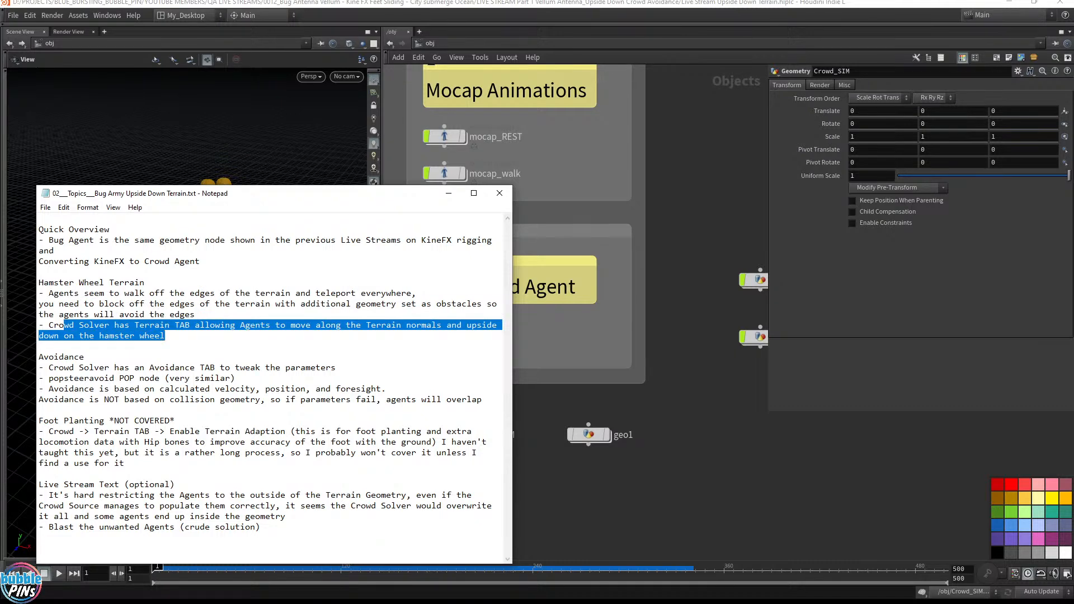
{"action": "key", "text": "alt+Tab"}
- Play the crowd simulation with the hamster wheel viewed face-on to inspect the bugs' contact with the surface
{"action": "left_click_drag", "start_coordinate": [113, 300], "coordinate": [191, 274]}
{"action": "key", "text": "Up"}
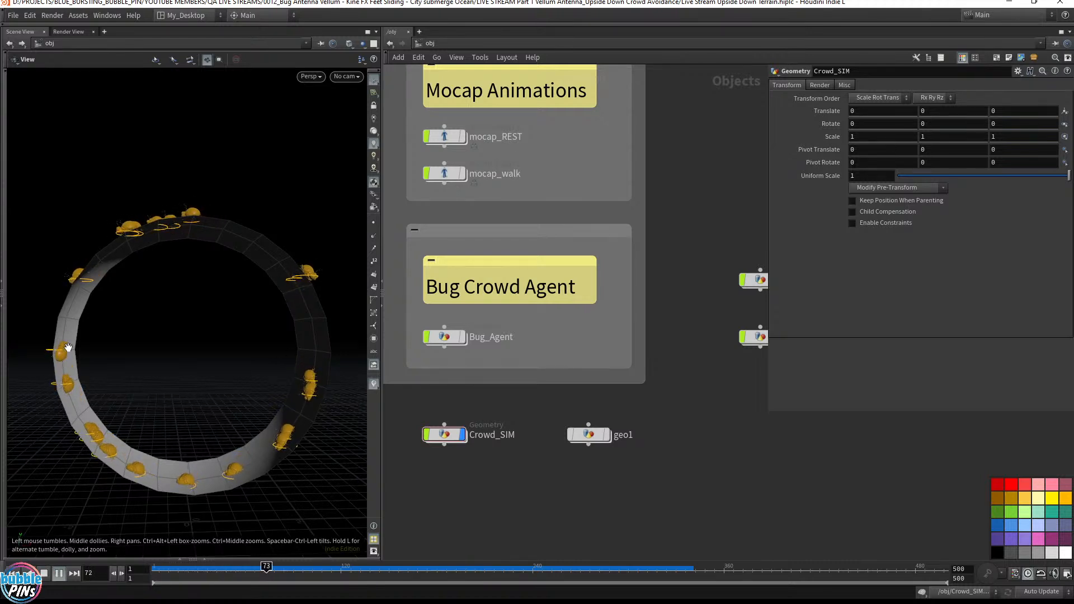
- Play the crowd simulation around the hamster wheel and rewind it to the first frame
{"action": "mouse_move", "coordinate": [506, 578]}
{"action": "left_mouse_down"}
{"action": "mouse_move", "coordinate": [845, 567]}
{"action": "mouse_move", "coordinate": [476, 576]}
{"action": "mouse_move", "coordinate": [508, 574]}
{"action": "left_mouse_up"}
{"action": "key", "text": "Up"}
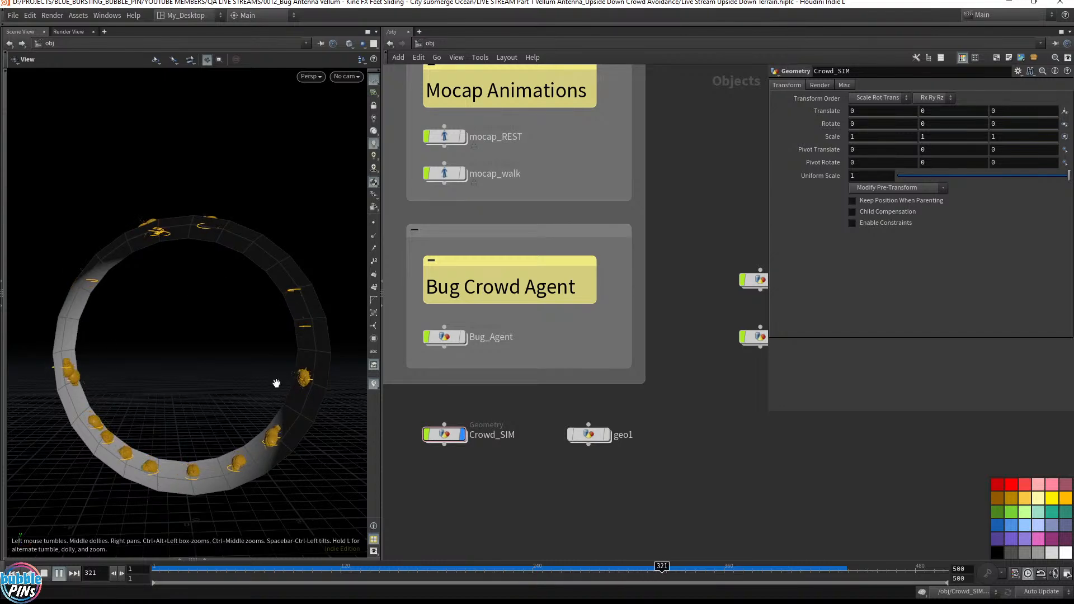
{"action": "key", "text": "ctrl+Up"}
- Read the Avoidance notes in Notepad, highlighting the line on the Crowd Solver's Avoidance parameters, and return to Houdini
{"action": "key", "text": "alt+Tab"}
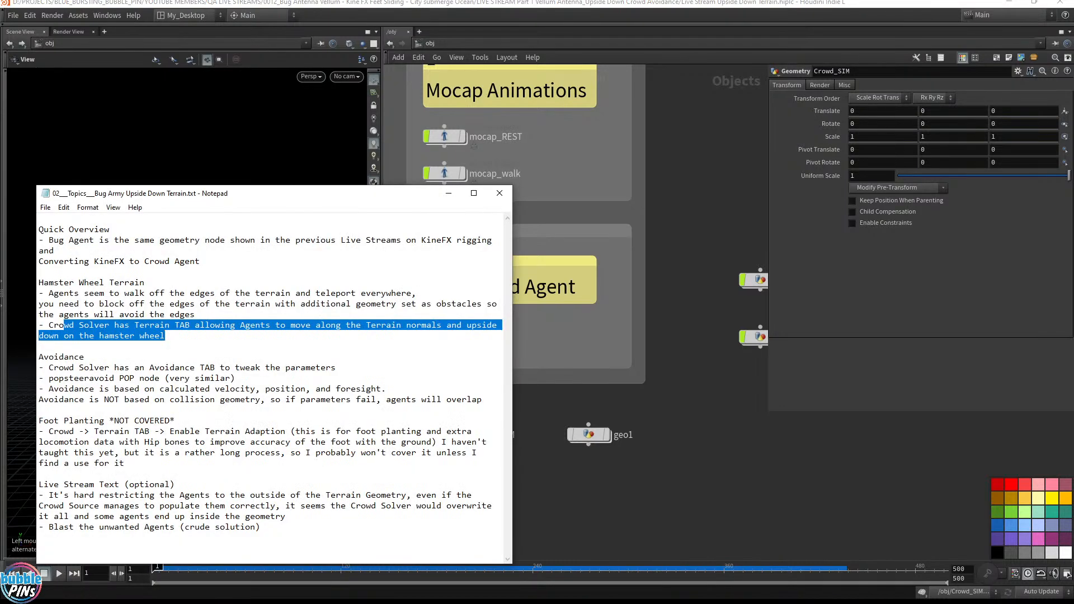
{"action": "left_click_drag", "start_coordinate": [49, 367], "coordinate": [336, 368]}
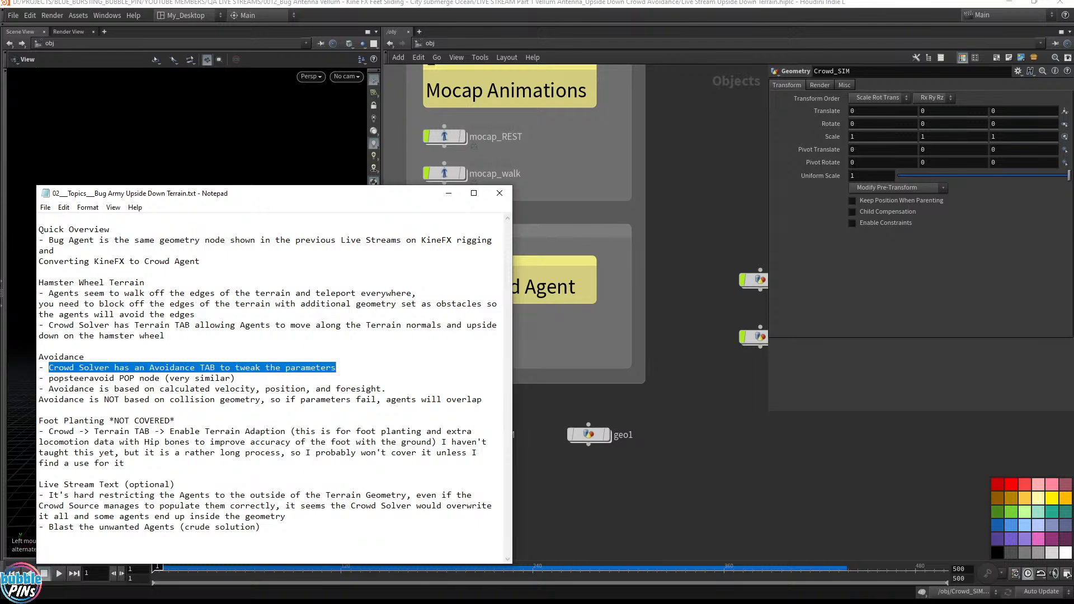
{"action": "key", "text": "alt+Tab"}
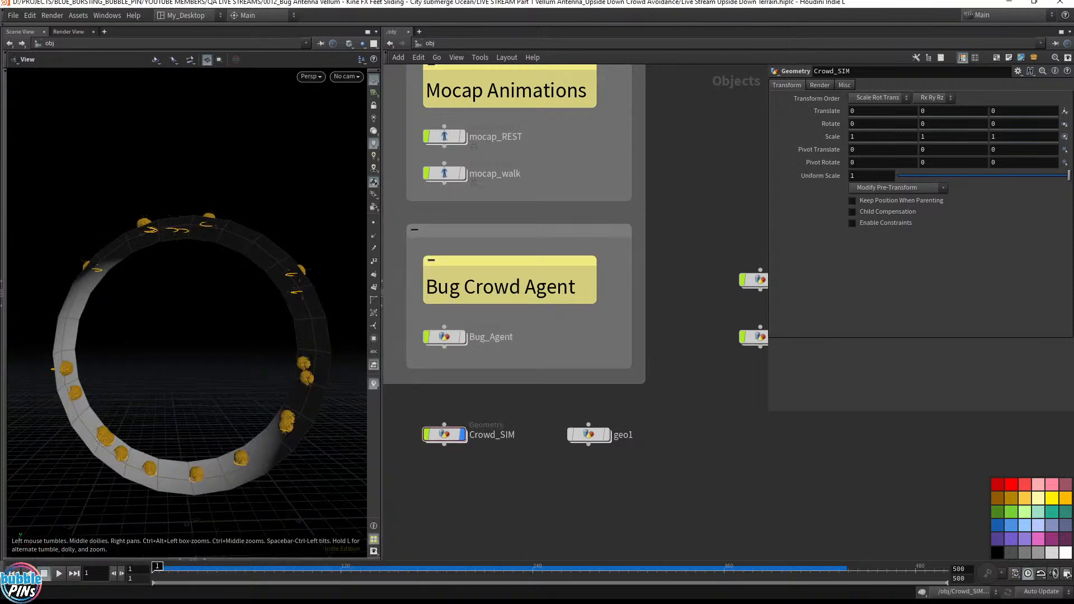
{"action": "left_click_drag", "start_coordinate": [674, 599], "coordinate": [727, 93]}
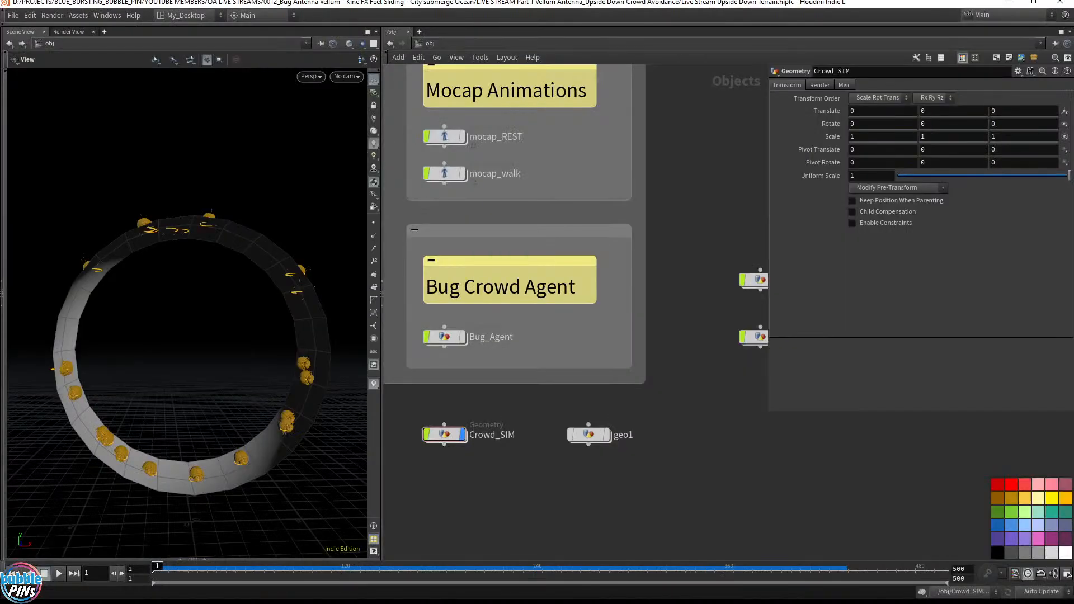
- Switch to the crowd avoidance reference video in VLC, watch how the bugs avoid each other on the wheel, and close the player
{"action": "key", "text": "alt+Tab"}
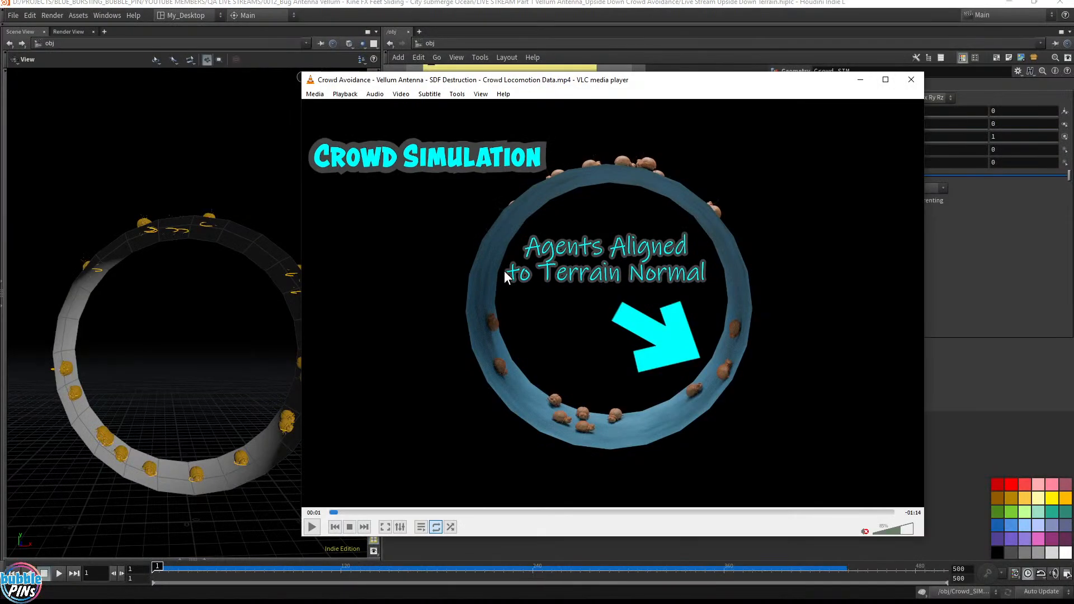
{"action": "left_click", "coordinate": [350, 512]}
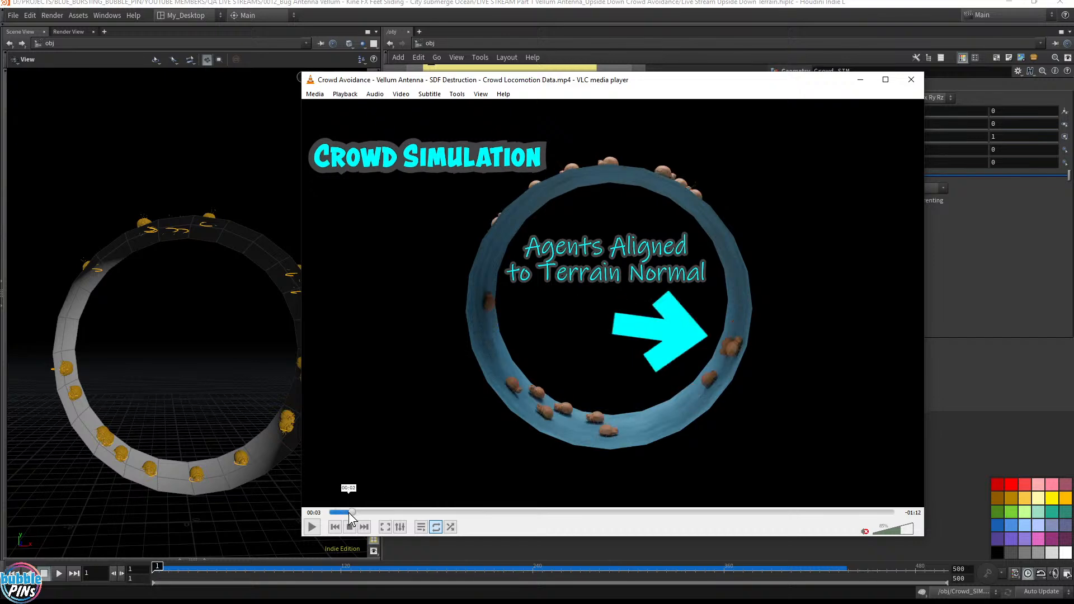
{"action": "left_click_drag", "start_coordinate": [349, 513], "coordinate": [362, 513]}
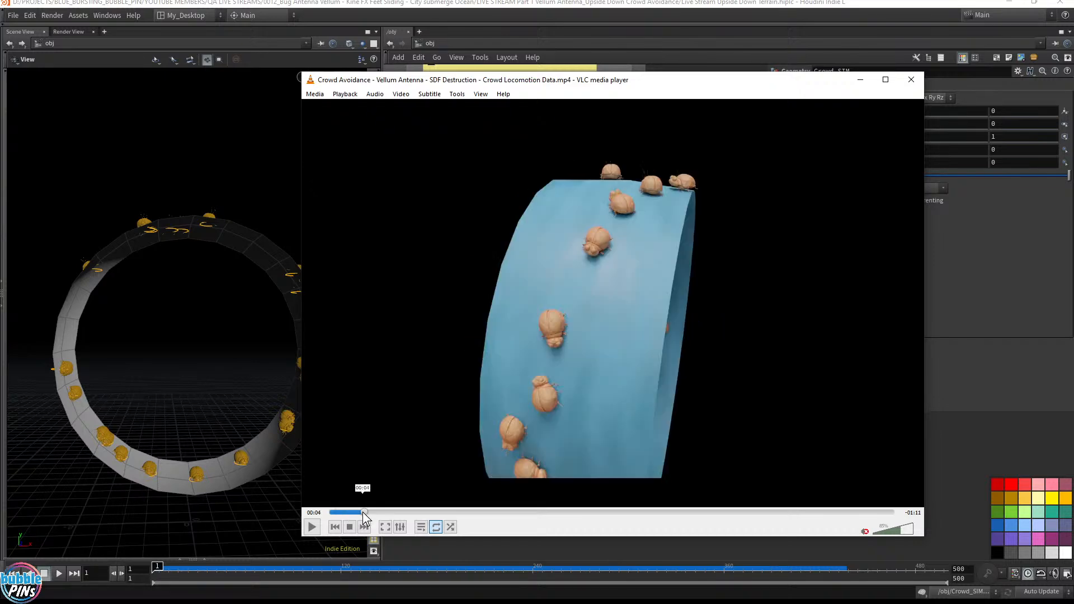
{"action": "left_click", "coordinate": [563, 363]}
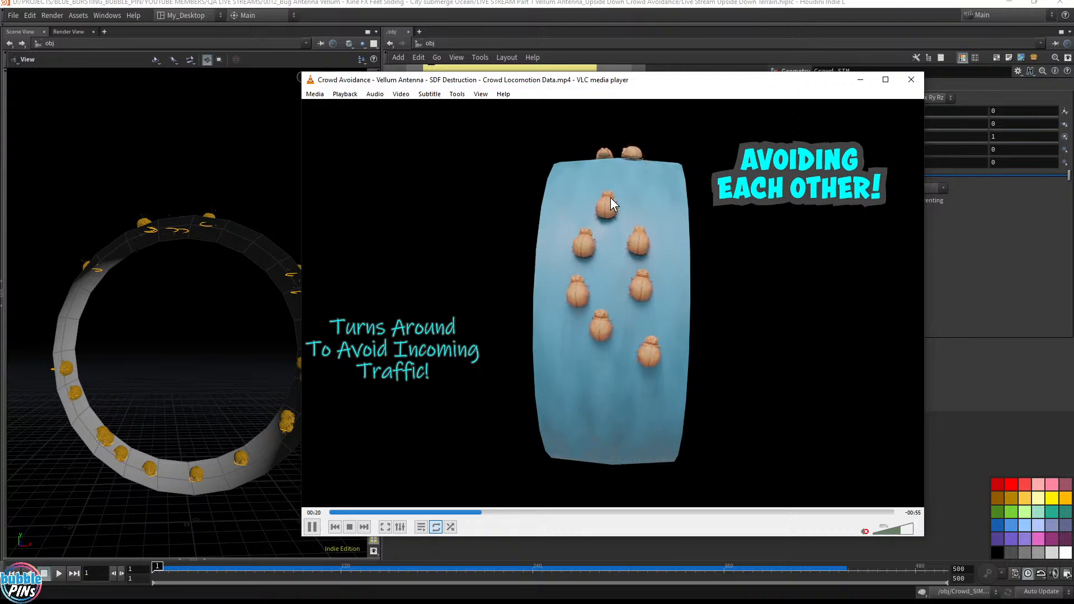
{"action": "left_click", "coordinate": [912, 79]}
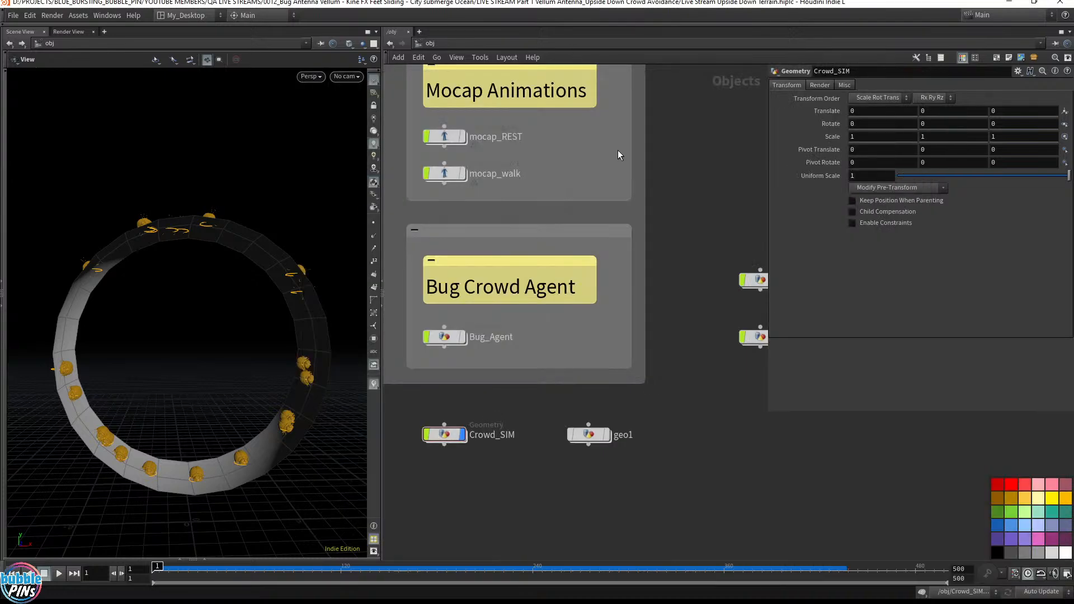
- Open dopnet1 inside Crowd_SIM and examine crowdsolver1's Avoidance settings with the bugs viewed at an angle
{"action": "double_click", "coordinate": [444, 435]}
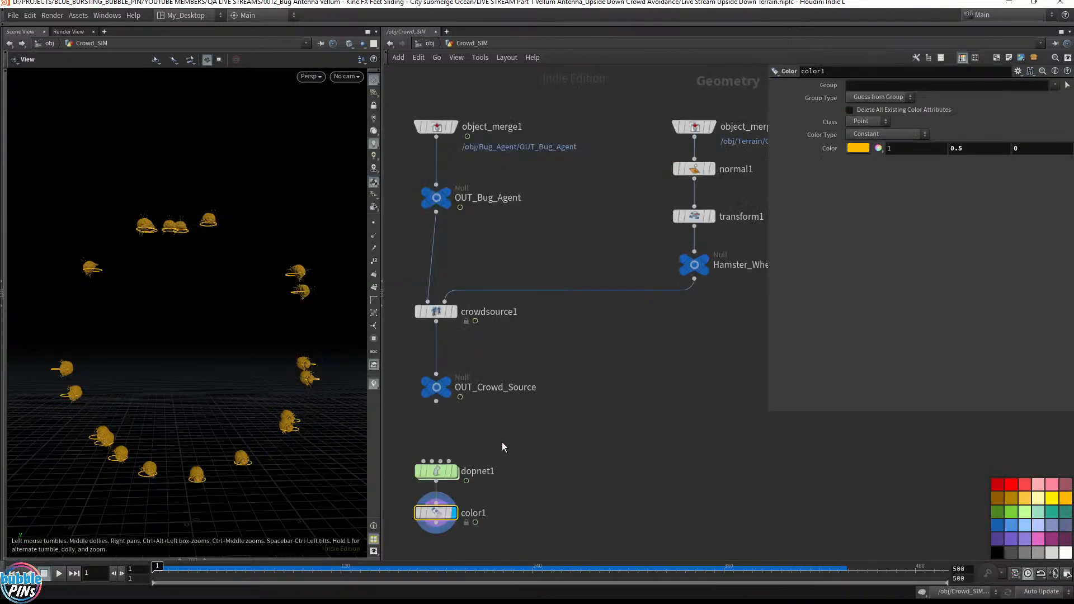
{"action": "double_click", "coordinate": [450, 467]}
{"action": "left_click_drag", "start_coordinate": [479, 391], "coordinate": [696, 326]}
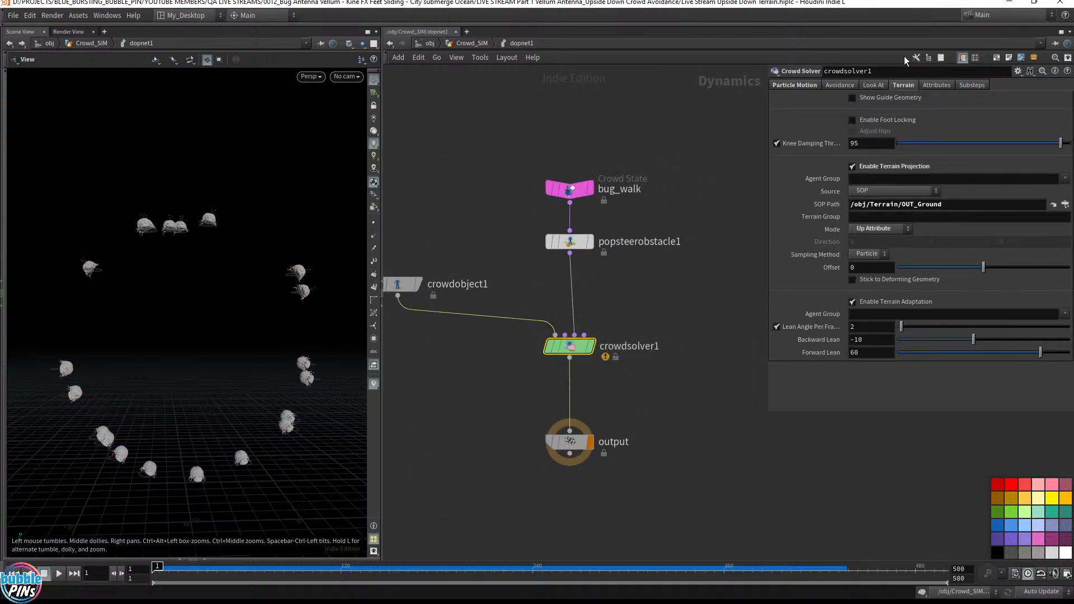
{"action": "left_click", "coordinate": [844, 85]}
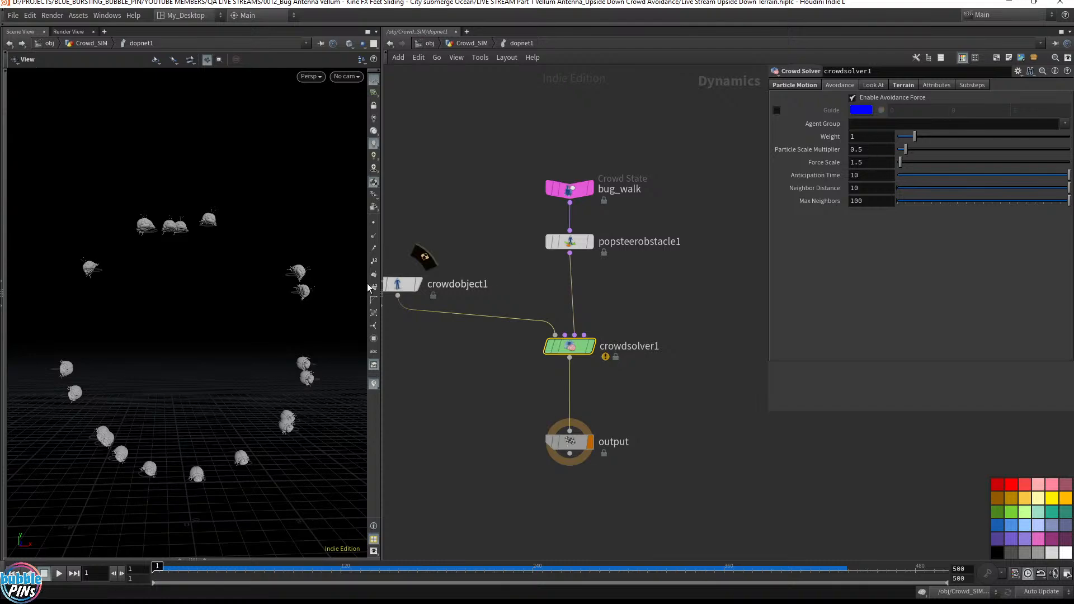
{"action": "left_click_drag", "start_coordinate": [178, 342], "coordinate": [234, 355]}
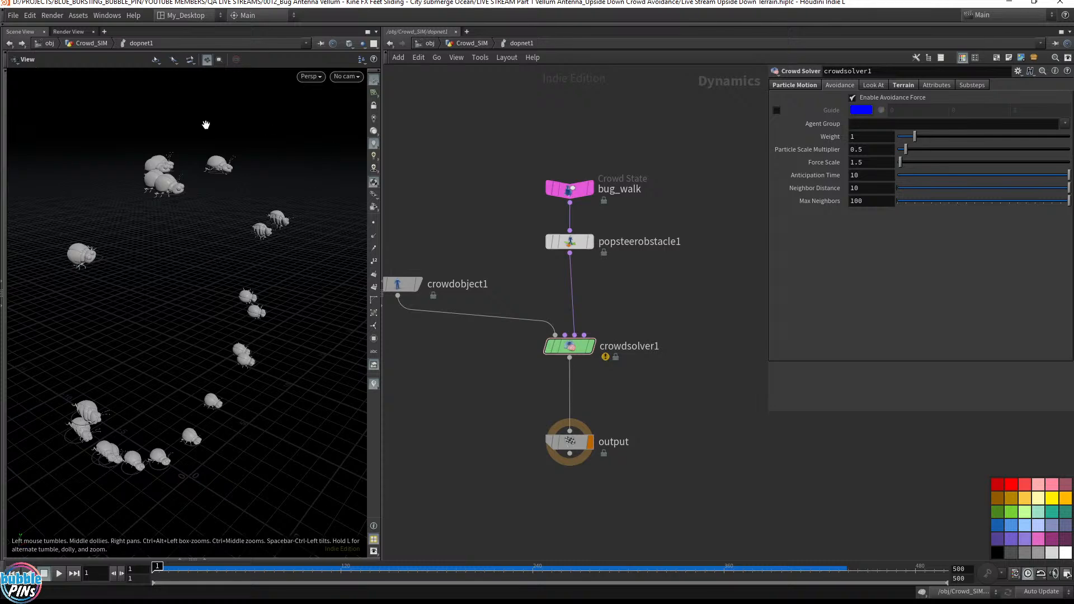
{"action": "left_click", "coordinate": [1036, 124]}
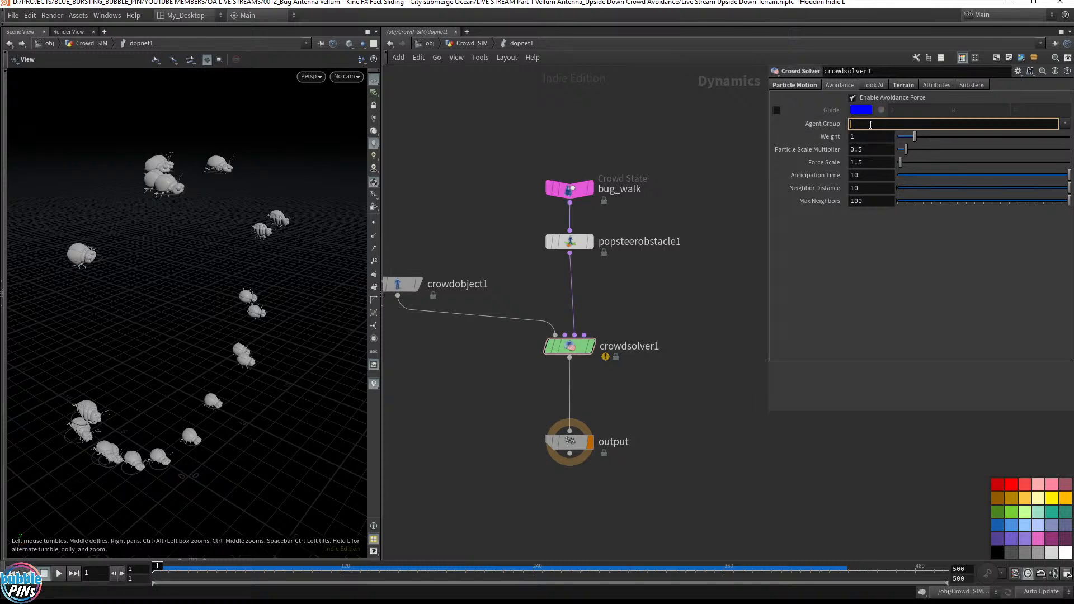
- Try stronger avoidance on crowdsolver1 with Weight 10, Particle Scale Multiplier 10, Force Scale 100 and Neighbor Distance 1
{"action": "left_click_drag", "start_coordinate": [915, 137], "coordinate": [1070, 138]}
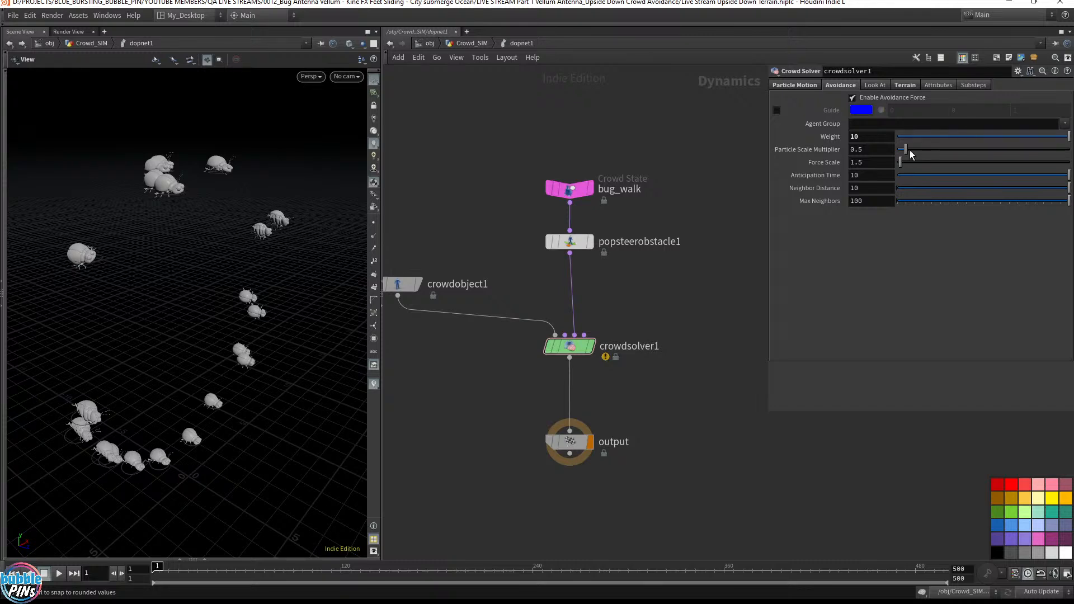
{"action": "left_click_drag", "start_coordinate": [910, 150], "coordinate": [1072, 162]}
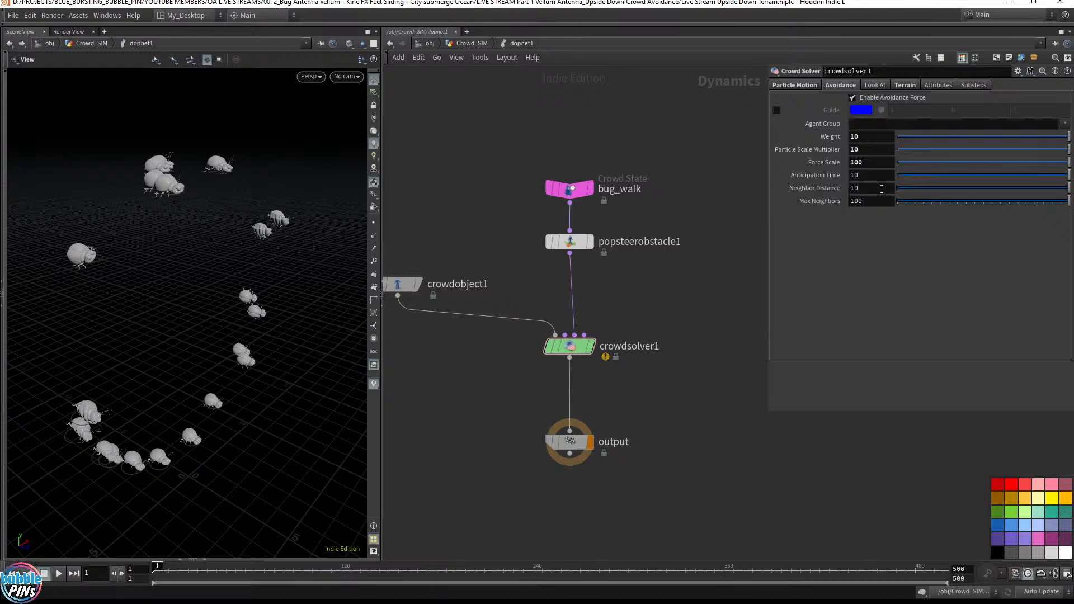
{"action": "left_click", "coordinate": [935, 190]}
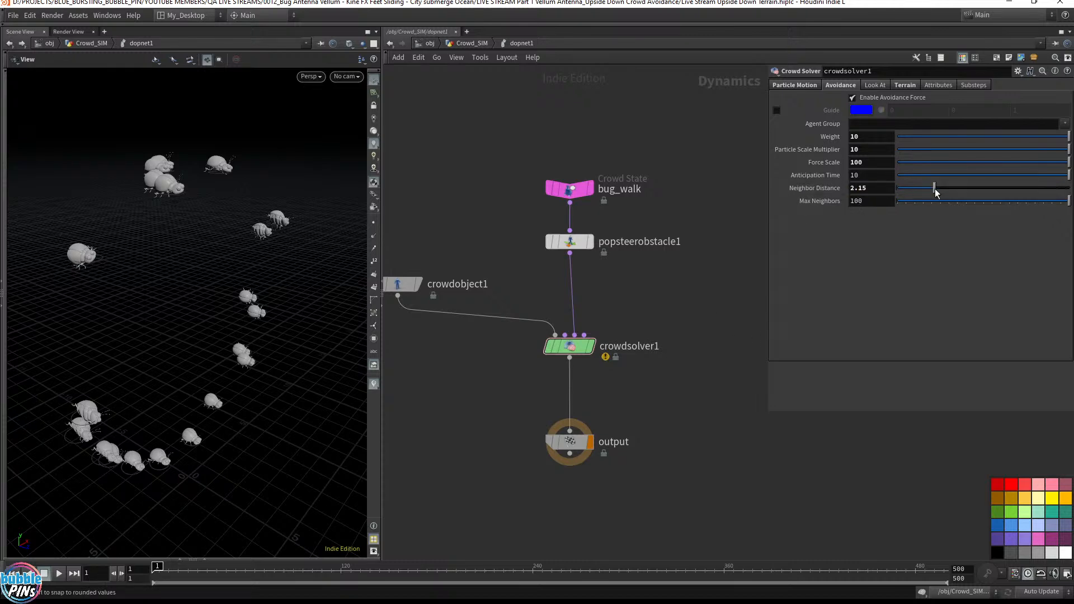
{"action": "left_click_drag", "start_coordinate": [927, 191], "coordinate": [931, 191]}
{"action": "left_click_drag", "start_coordinate": [884, 188], "coordinate": [742, 184]}
{"action": "type", "text": "1"}
{"action": "key", "text": "Return"}
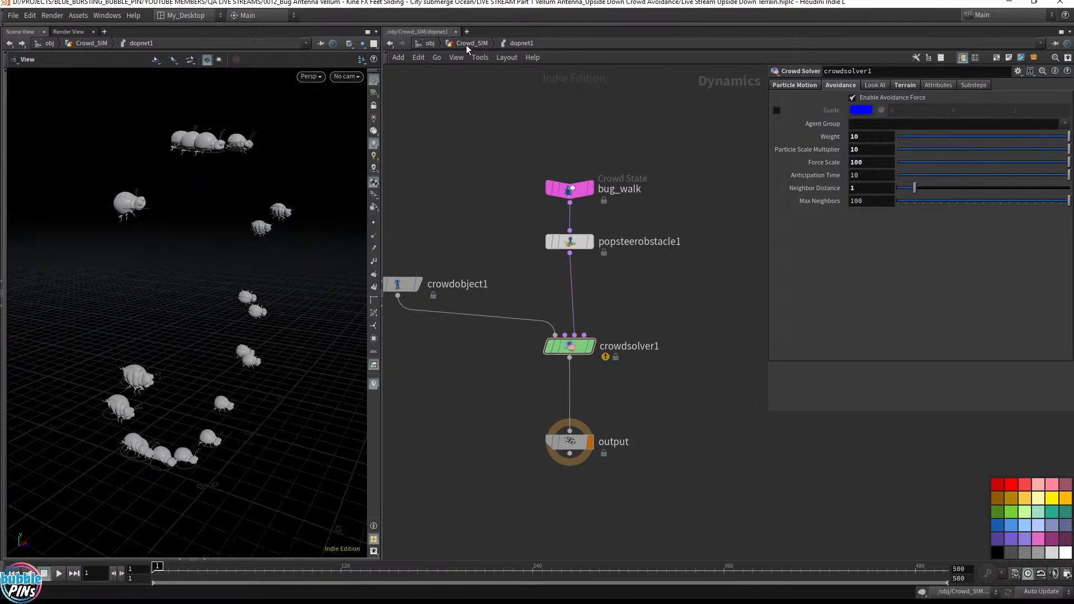
- Play the crowd simulation at the object level to check how the bugs avoid each other on the wheel, and rewind it
{"action": "left_click", "coordinate": [467, 43]}
{"action": "key", "text": "Up"}
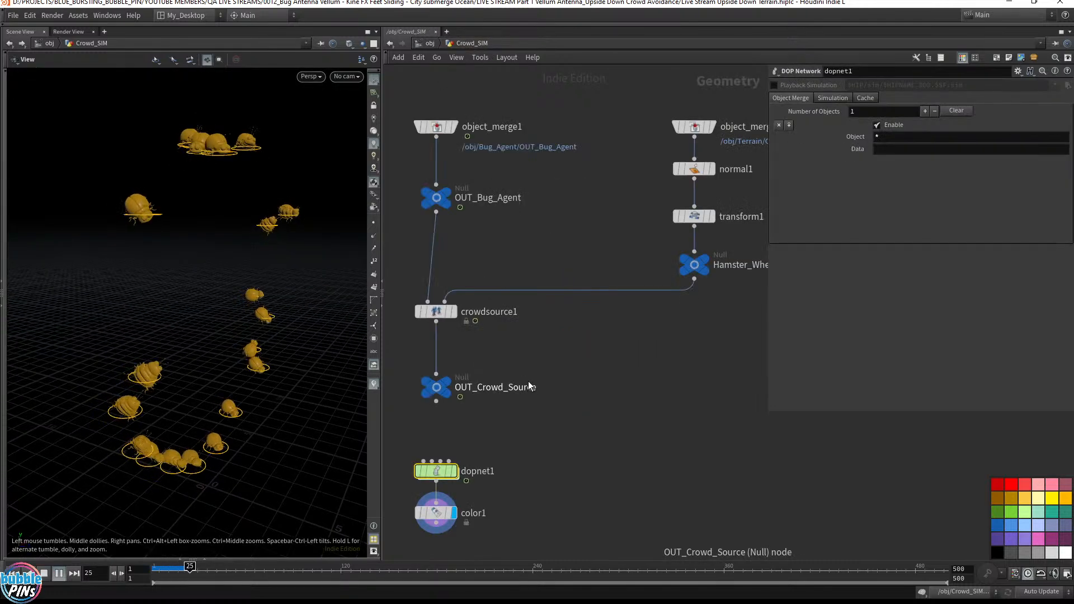
{"action": "key", "text": "Up"}
{"action": "left_click", "coordinate": [435, 45]}
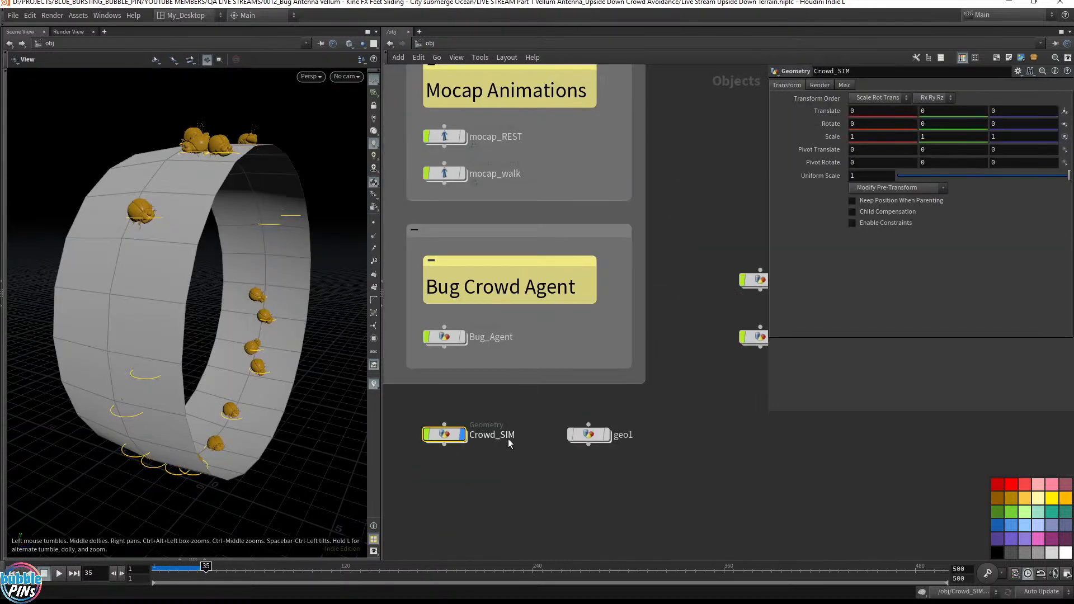
{"action": "left_click_drag", "start_coordinate": [265, 241], "coordinate": [250, 265]}
{"action": "key", "text": "Up"}
{"action": "key", "text": "ctrl+Up"}
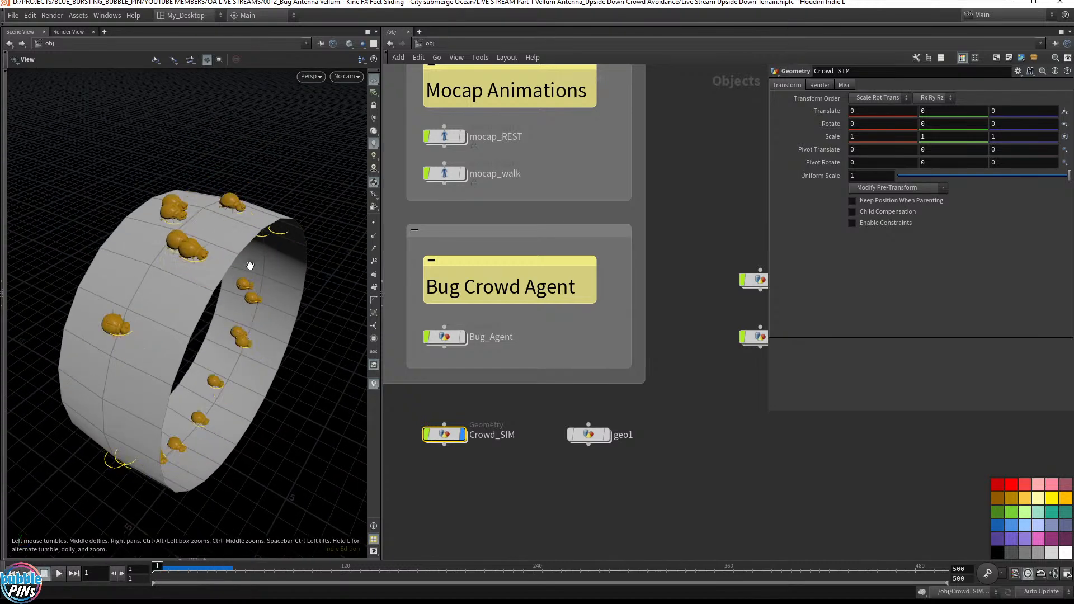
{"action": "key", "text": "Up"}
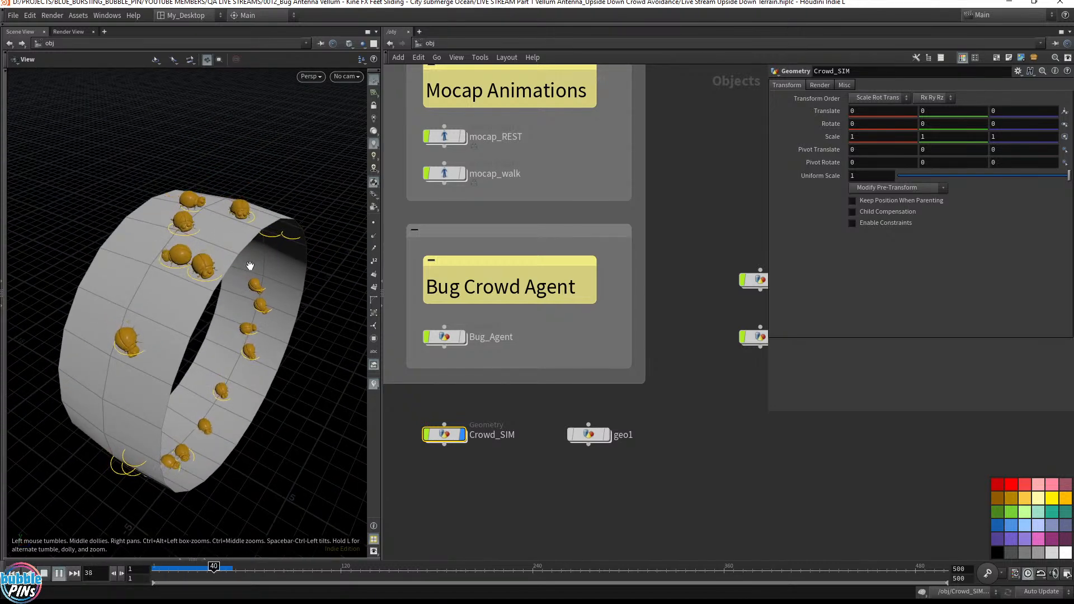
{"action": "left_click_drag", "start_coordinate": [251, 266], "coordinate": [203, 234]}
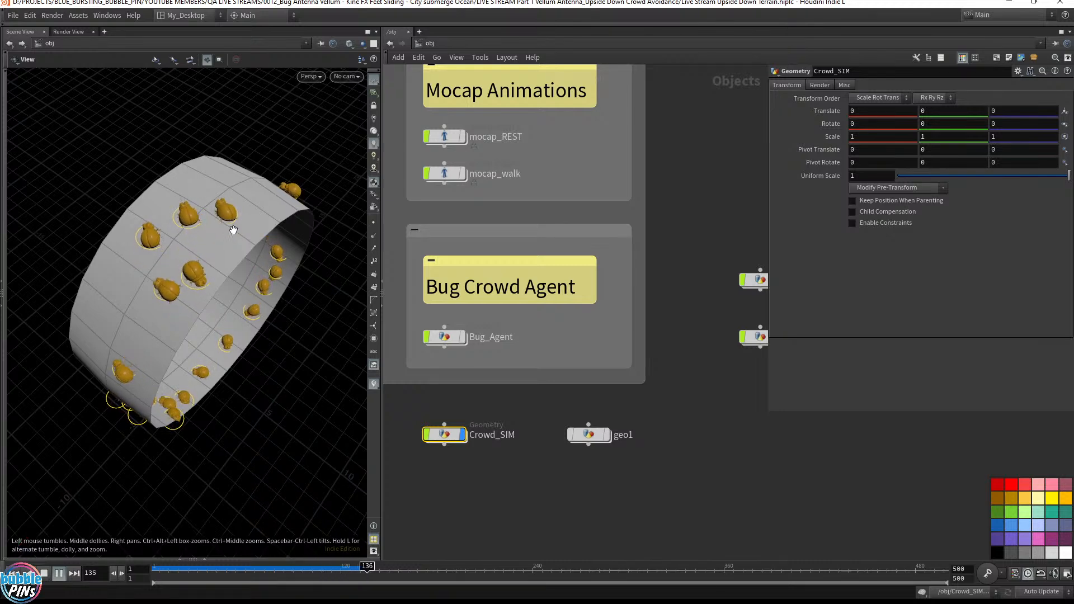
{"action": "key", "text": "ctrl+Up"}
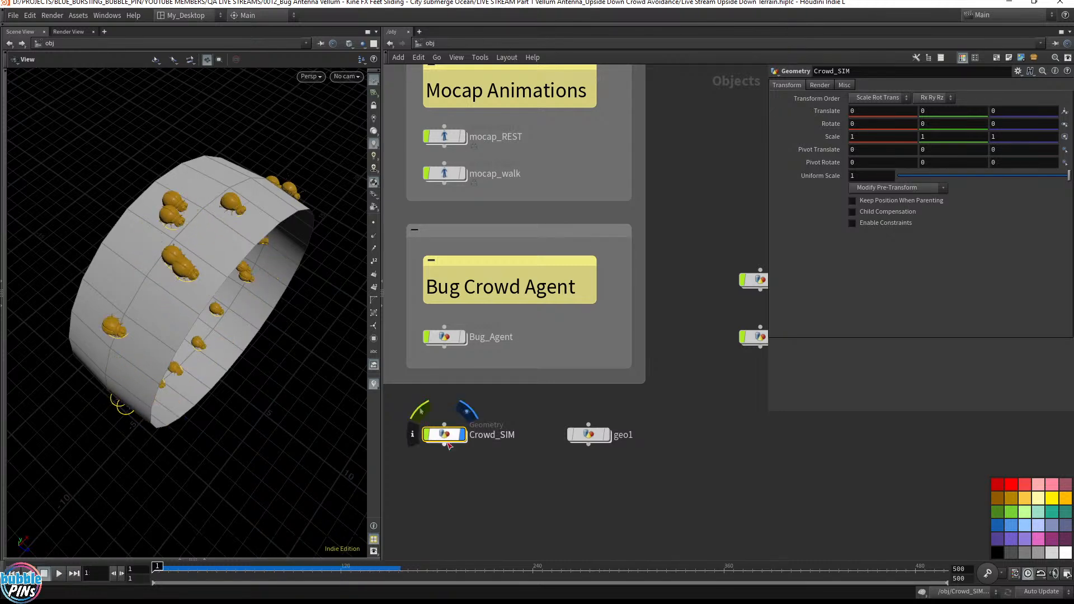
- Revert crowdsolver1's avoidance Weight, Particle Scale Multiplier, Force Scale and Neighbor Distance to their defaults
{"action": "double_click", "coordinate": [445, 436]}
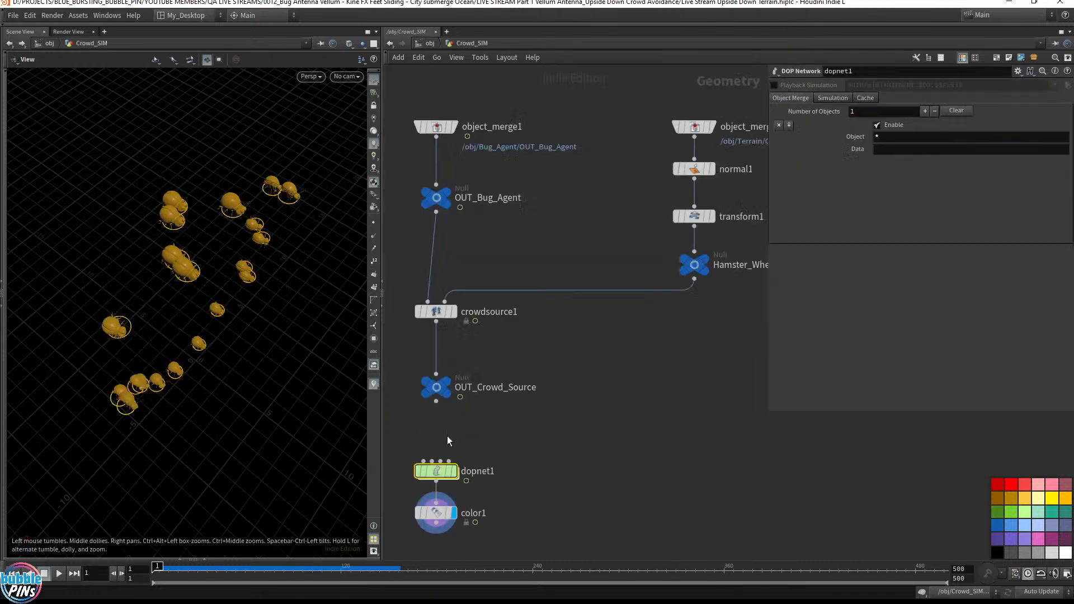
{"action": "double_click", "coordinate": [443, 469]}
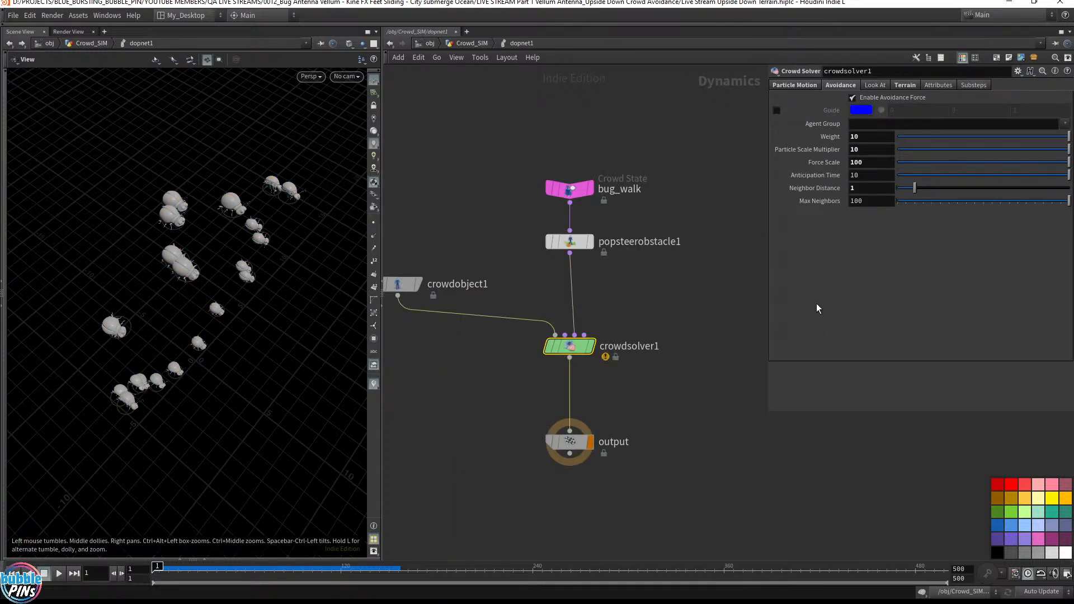
{"action": "right_click", "coordinate": [831, 137]}
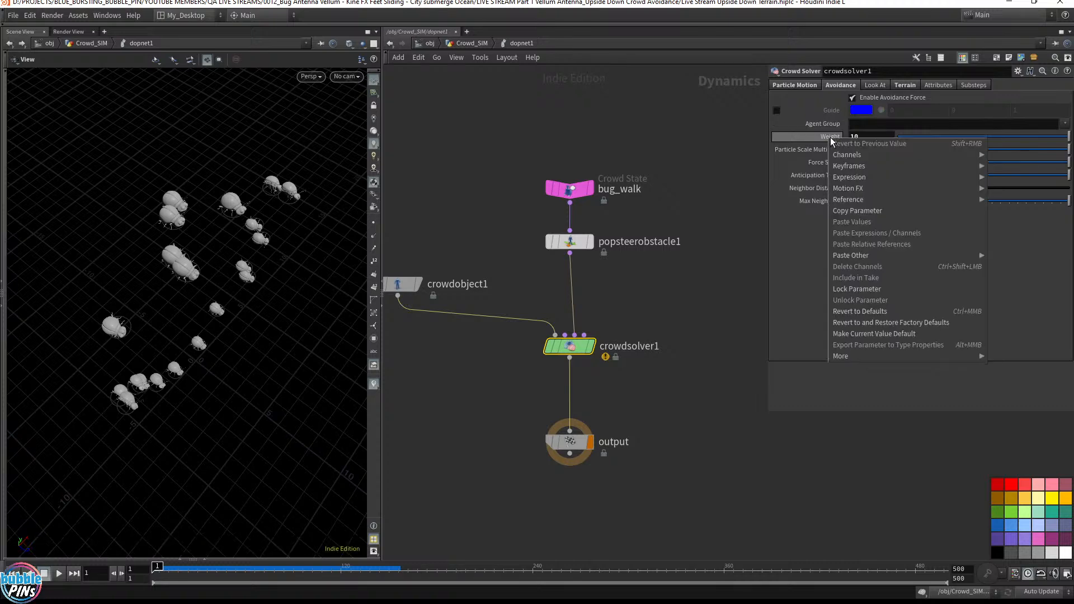
{"action": "left_click", "coordinate": [854, 310]}
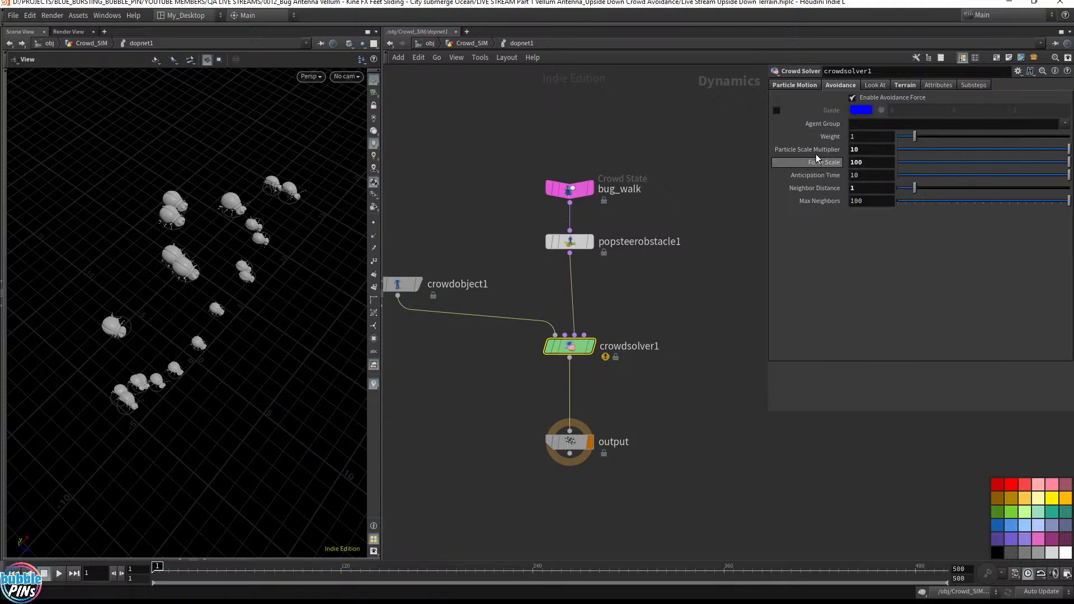
{"action": "middle_click", "coordinate": [821, 151], "text": "ctrl"}
{"action": "middle_click", "coordinate": [823, 162], "text": "ctrl"}
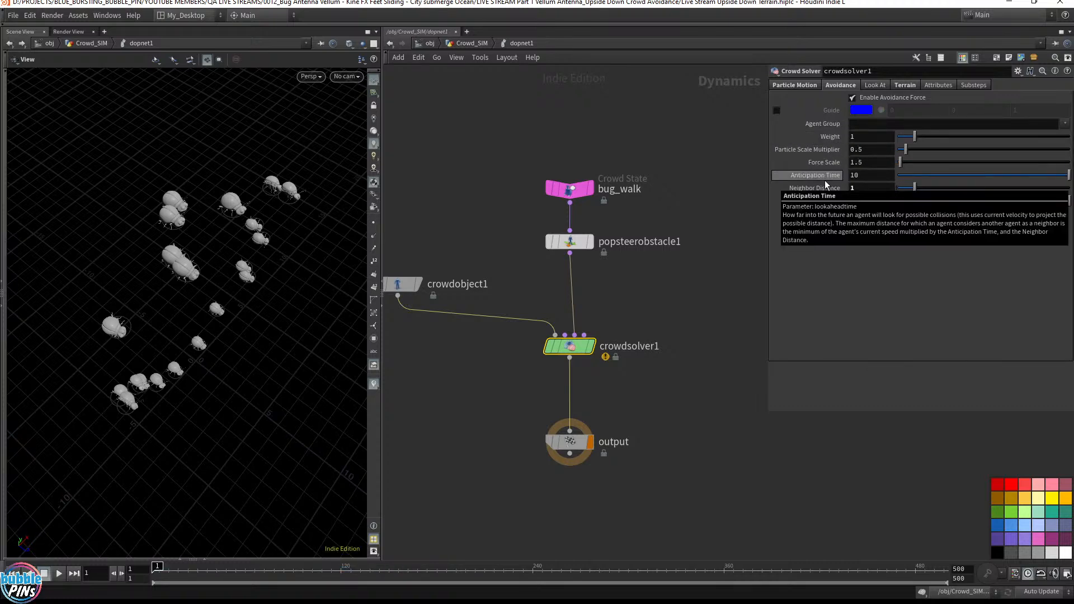
{"action": "middle_click", "coordinate": [830, 188], "text": "ctrl"}
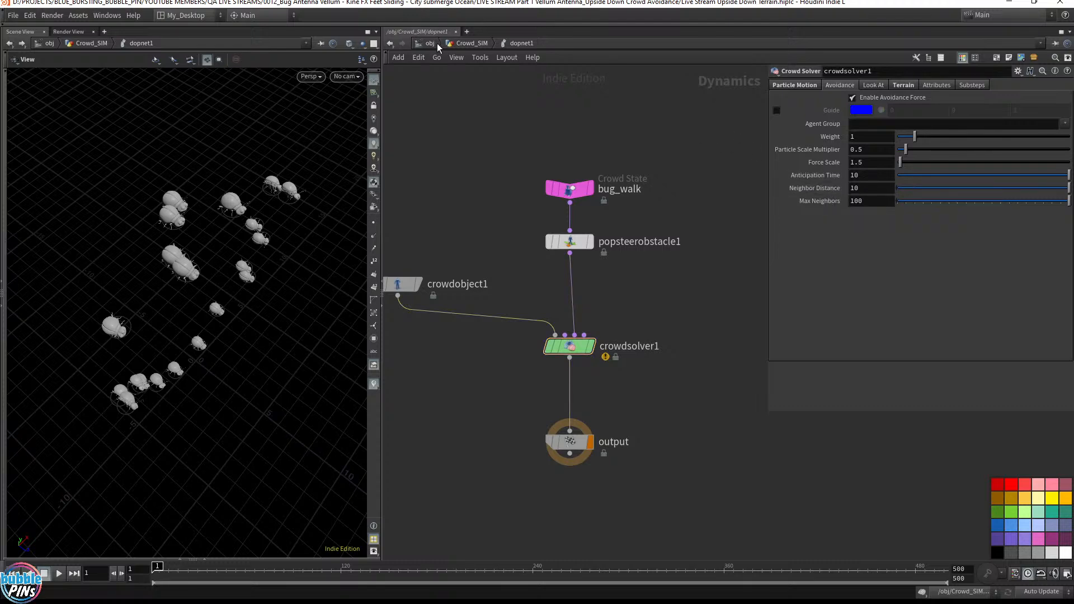
- Play the simulation inside dopnet1 with default avoidance, inspect the bugs from several angles, and rewind to the first frame
{"action": "key", "text": "Up"}
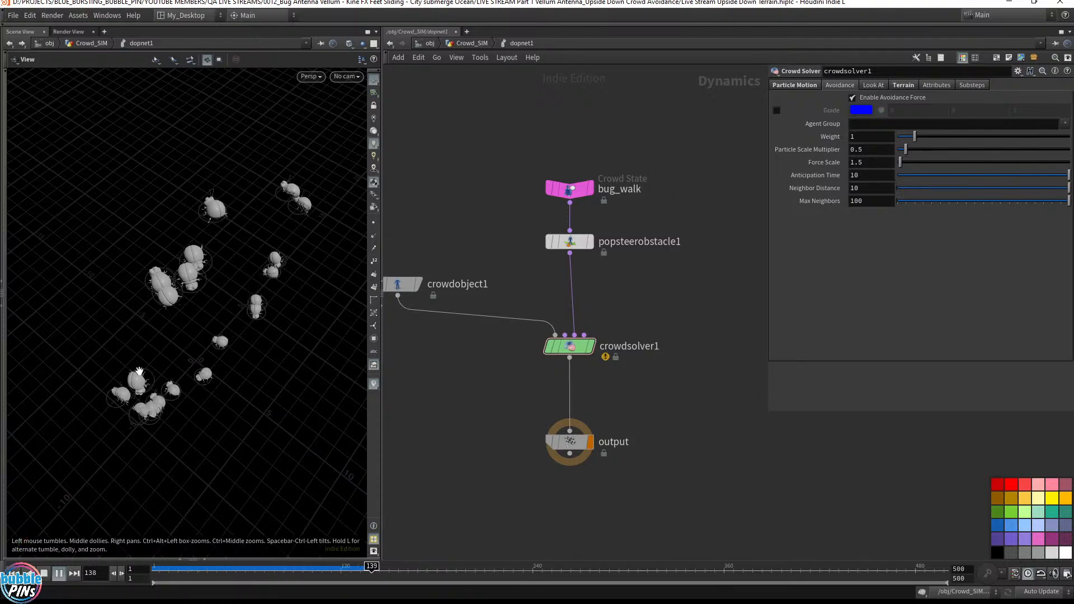
{"action": "left_click_drag", "start_coordinate": [167, 415], "coordinate": [126, 389]}
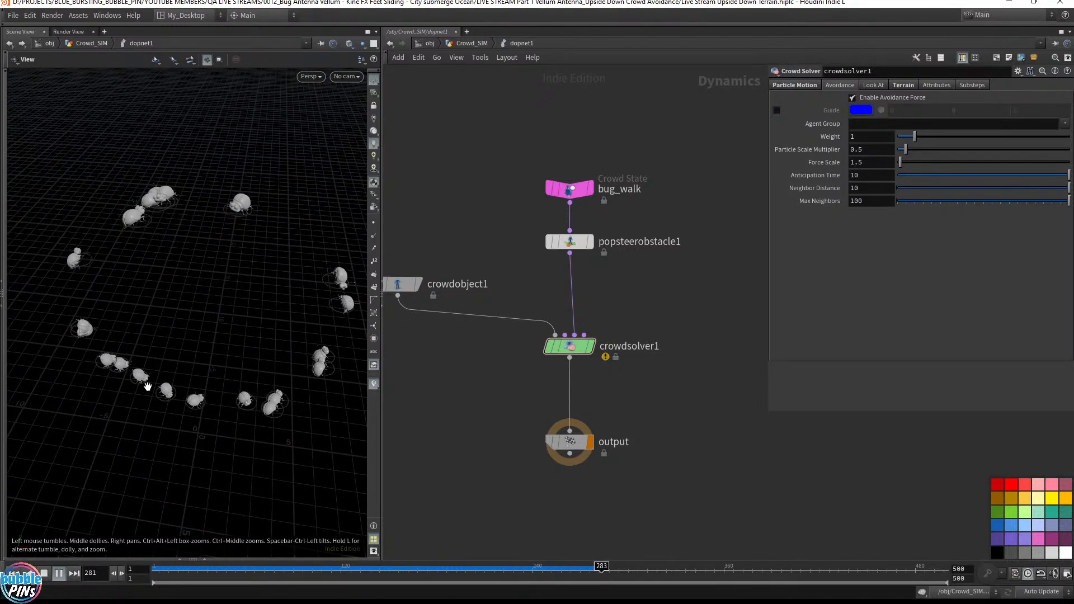
{"action": "left_click_drag", "start_coordinate": [149, 202], "coordinate": [168, 244]}
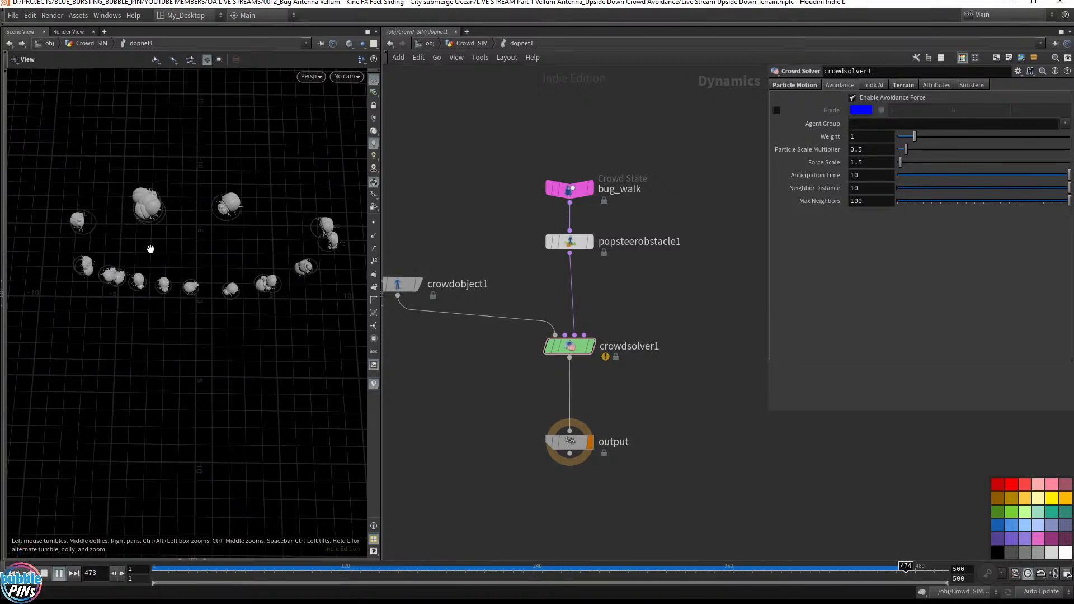
{"action": "key", "text": "ctrl+Up"}
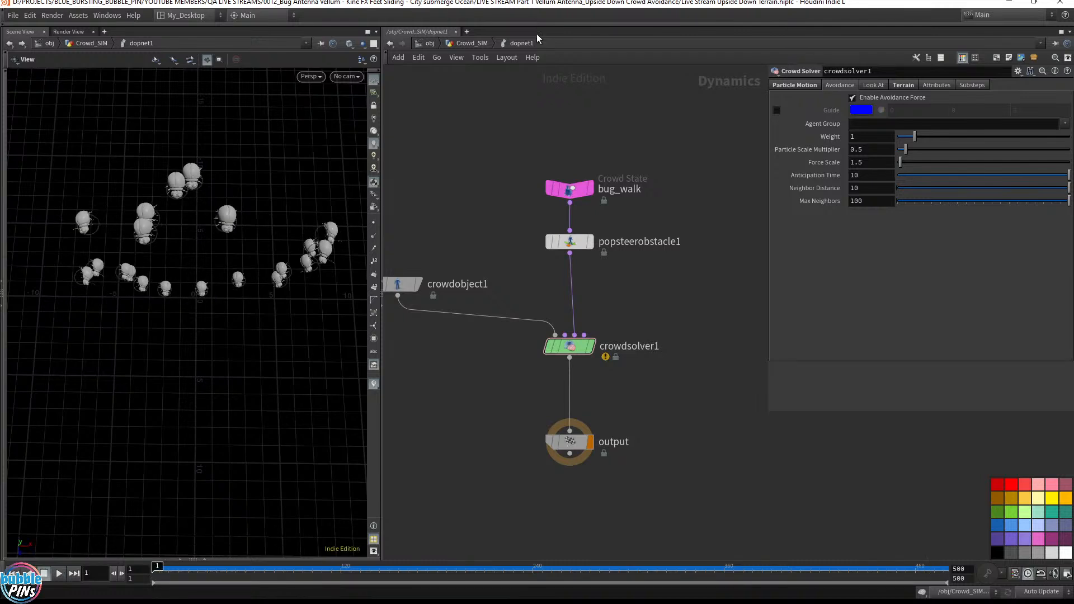
- Set crowdsolver1's avoidance Weight to 10, Particle Scale Multiplier to 10, Force Scale to 100 and Neighbor Distance to 2
{"action": "left_click_drag", "start_coordinate": [590, 250], "coordinate": [591, 250]}
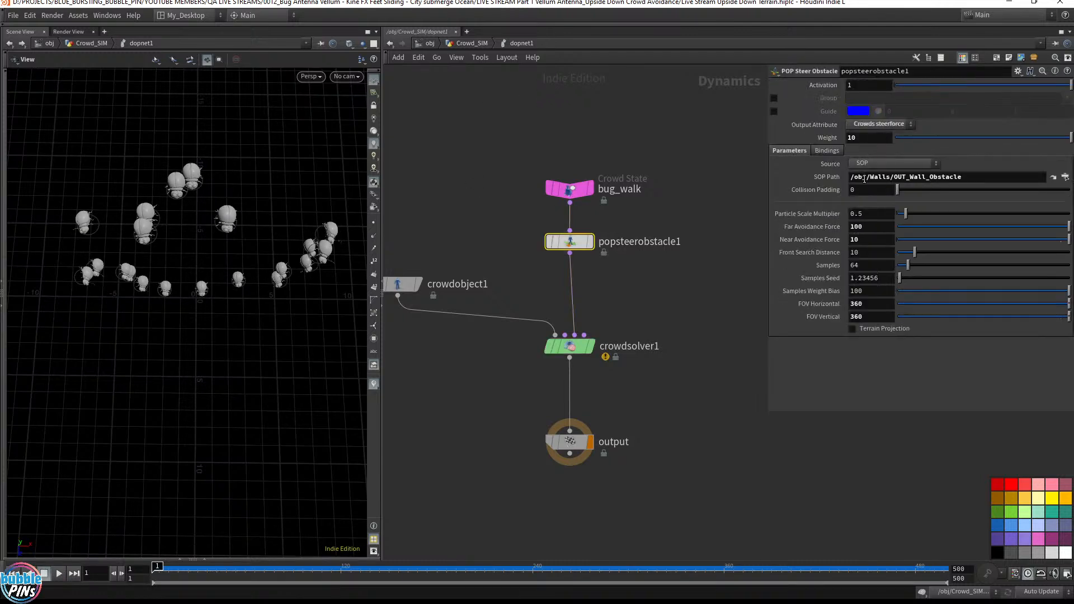
{"action": "left_click_drag", "start_coordinate": [496, 377], "coordinate": [666, 327]}
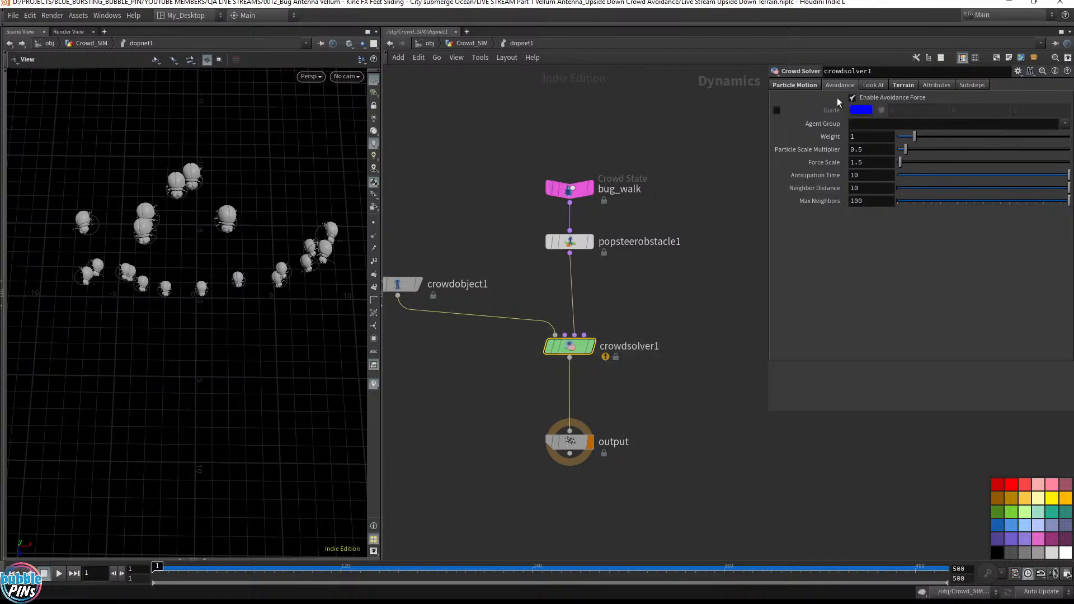
{"action": "left_click_drag", "start_coordinate": [916, 137], "coordinate": [1066, 149]}
{"action": "left_click_drag", "start_coordinate": [917, 163], "coordinate": [1070, 163]}
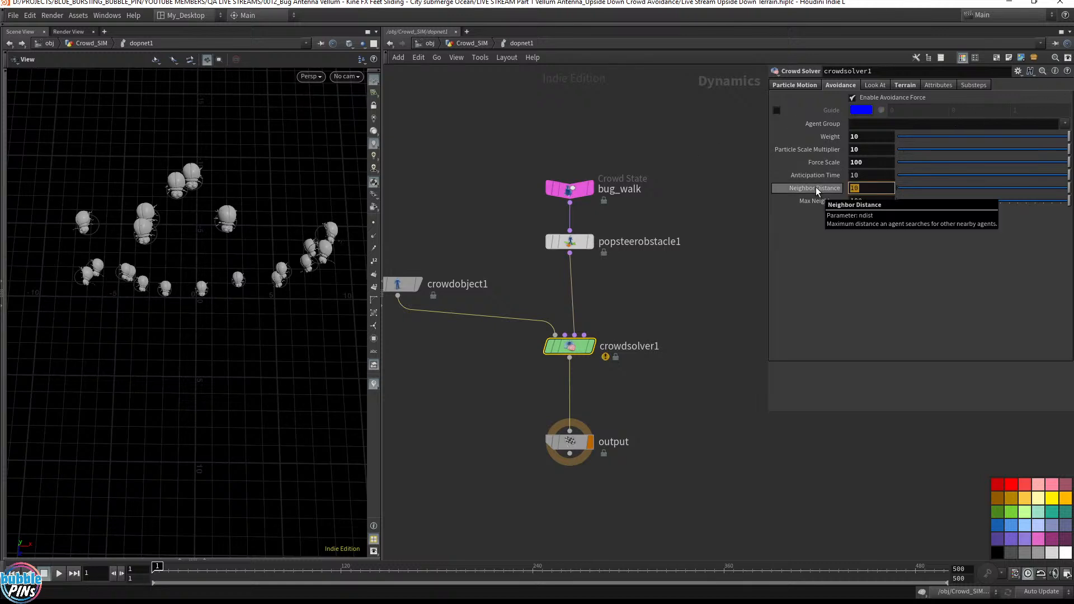
{"action": "type", "text": "2"}
{"action": "key", "text": "Return"}
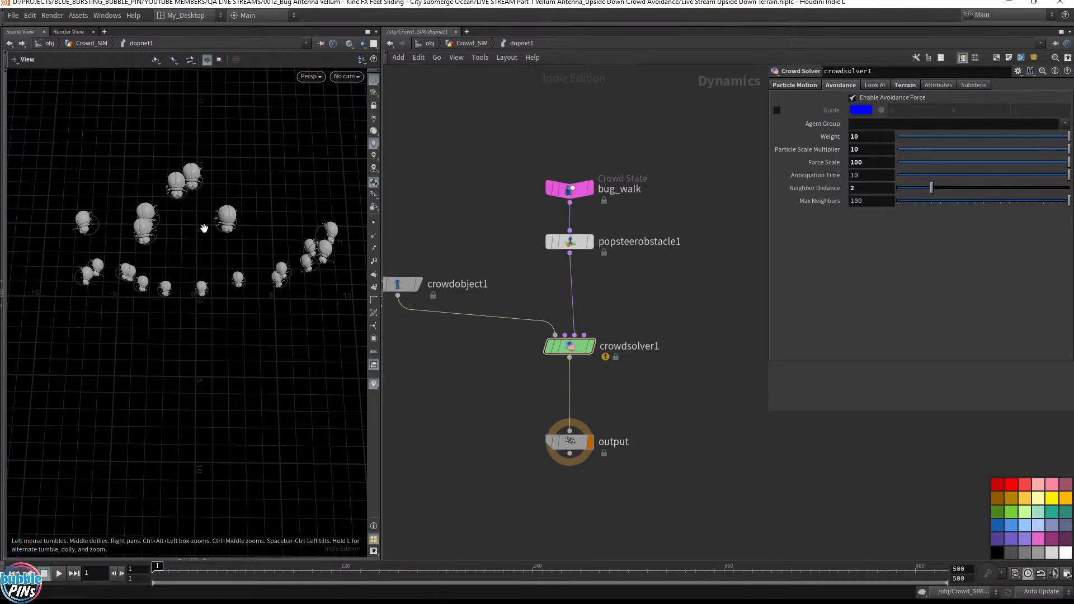
- Play and scrub the simulation, replaying the early frames to inspect how closely the bugs pass each other
{"action": "key", "text": "Up"}
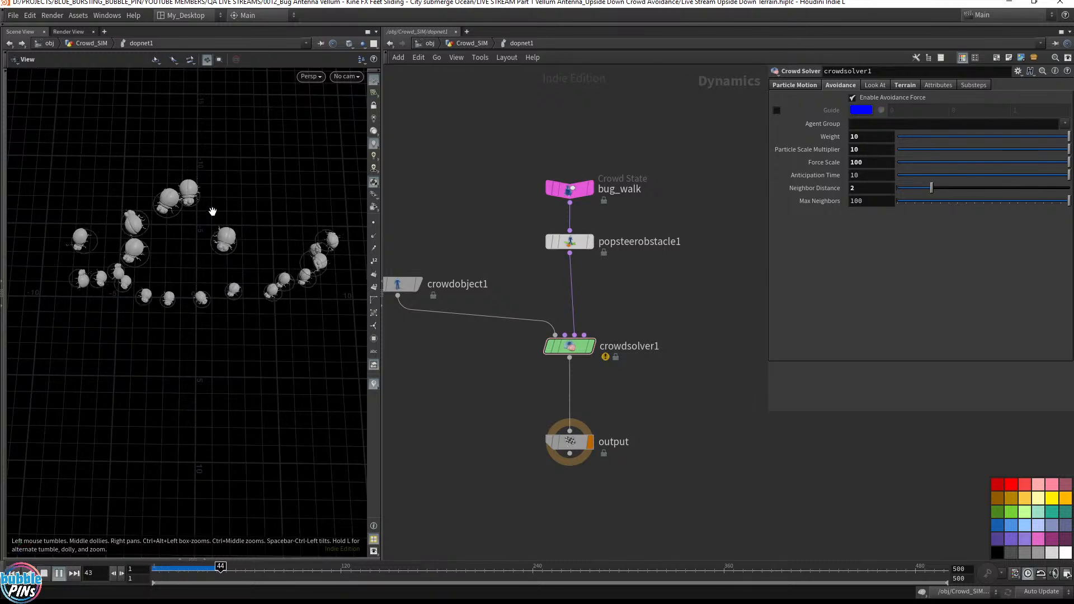
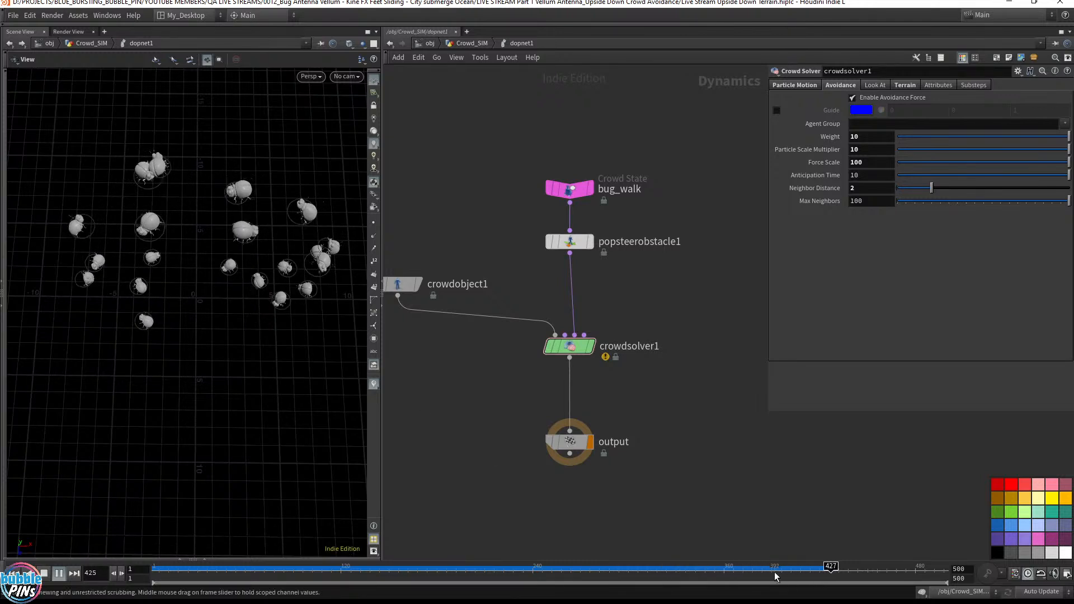
{"action": "left_click_drag", "start_coordinate": [775, 573], "coordinate": [79, 540]}
{"action": "left_click_drag", "start_coordinate": [157, 567], "coordinate": [249, 566]}
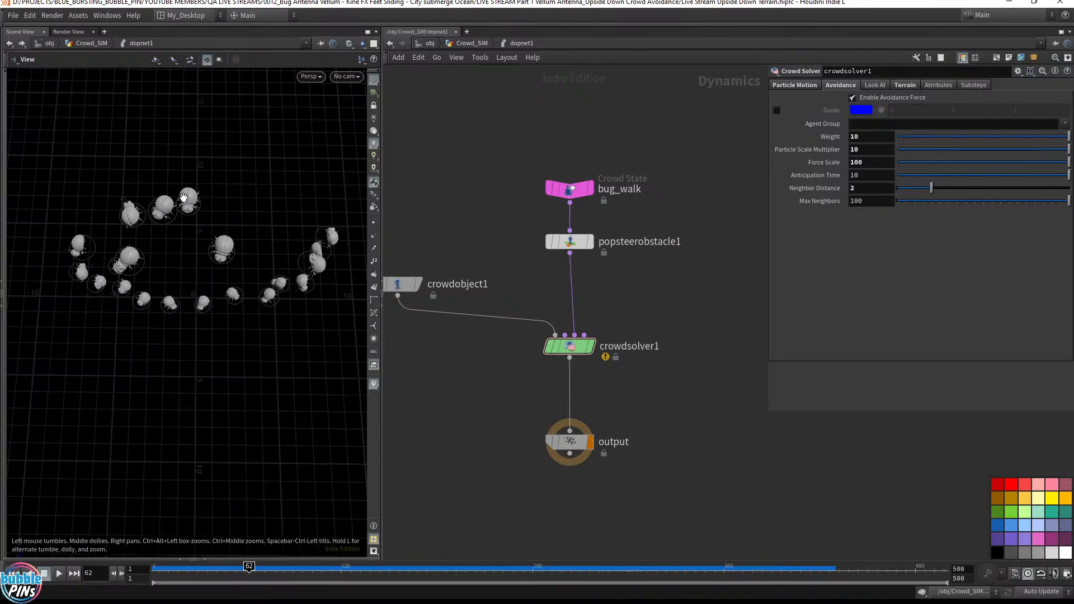
{"action": "key", "text": "Up"}
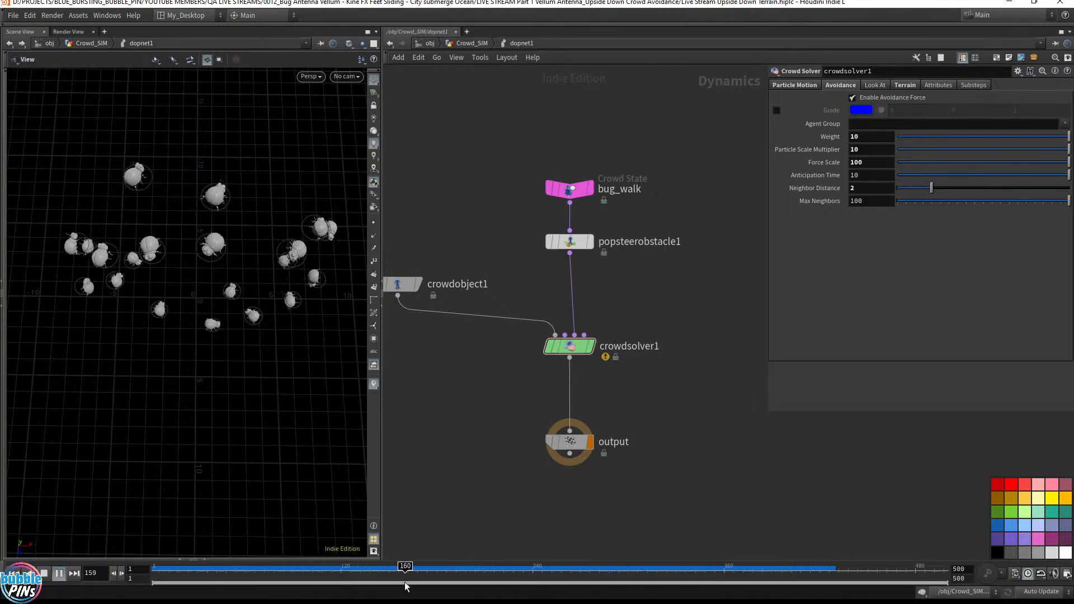
{"action": "key", "text": "ctrl+Up"}
{"action": "left_click_drag", "start_coordinate": [318, 568], "coordinate": [279, 567]}
{"action": "key", "text": "Up"}
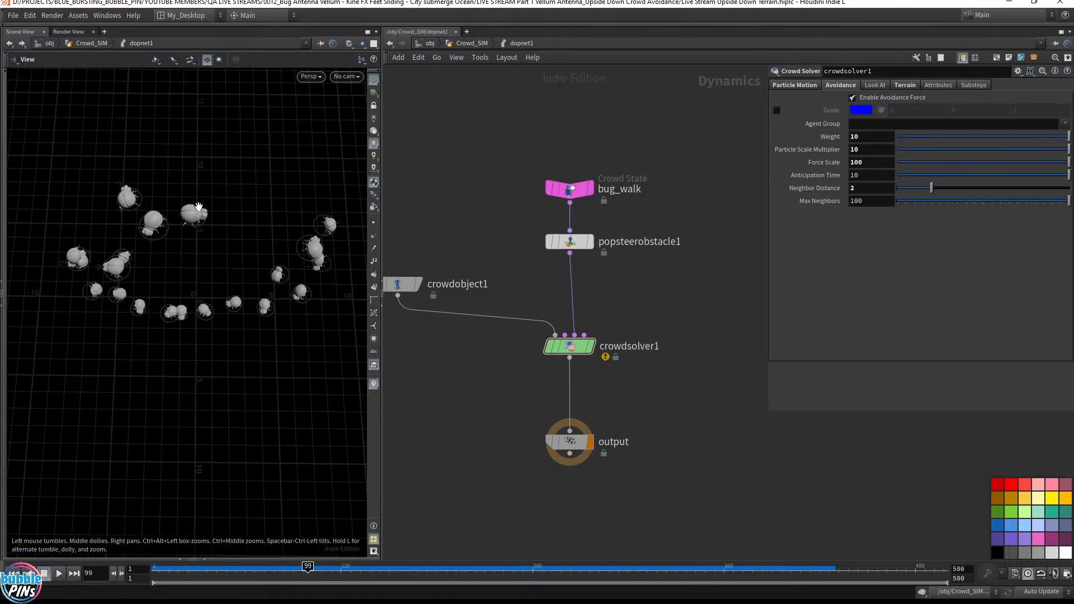
{"action": "left_click_drag", "start_coordinate": [307, 567], "coordinate": [178, 570]}
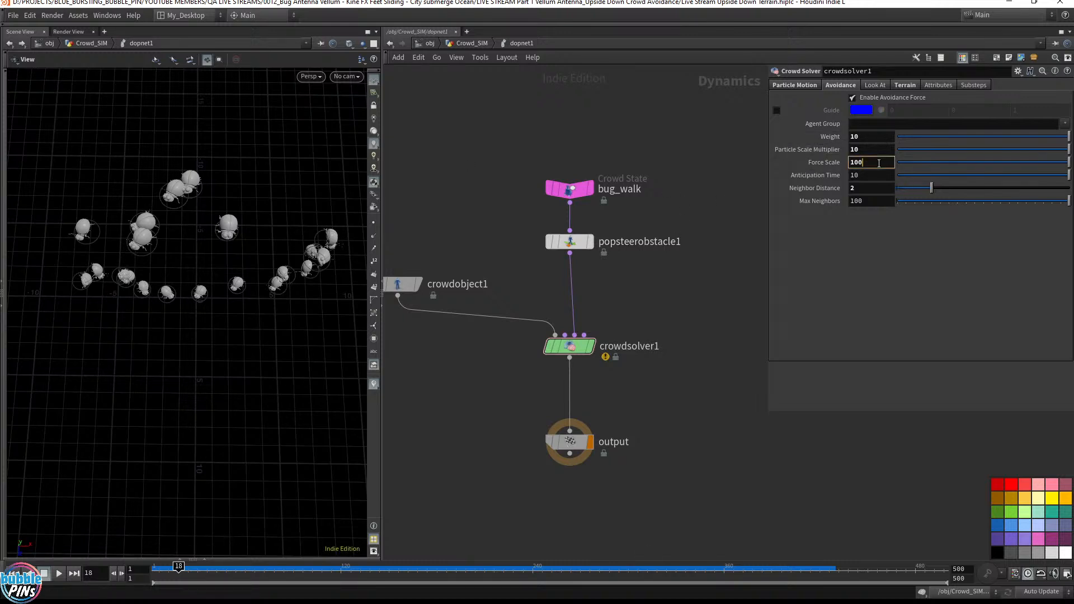
- Lower crowdsolver1's avoidance Force Scale to 50, replay the simulation from the first frame and rewind it
{"action": "left_click_drag", "start_coordinate": [879, 163], "coordinate": [775, 159]}
{"action": "type", "text": "50"}
{"action": "key", "text": "Return"}
{"action": "key", "text": "Up"}
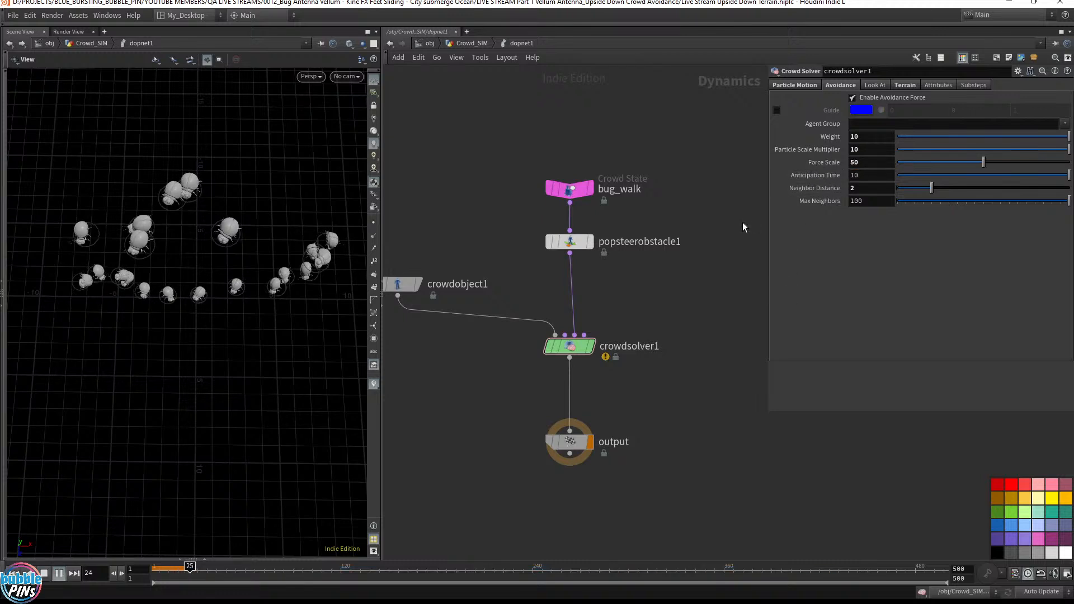
{"action": "key", "text": "ctrl+Up"}
{"action": "key", "text": "Up"}
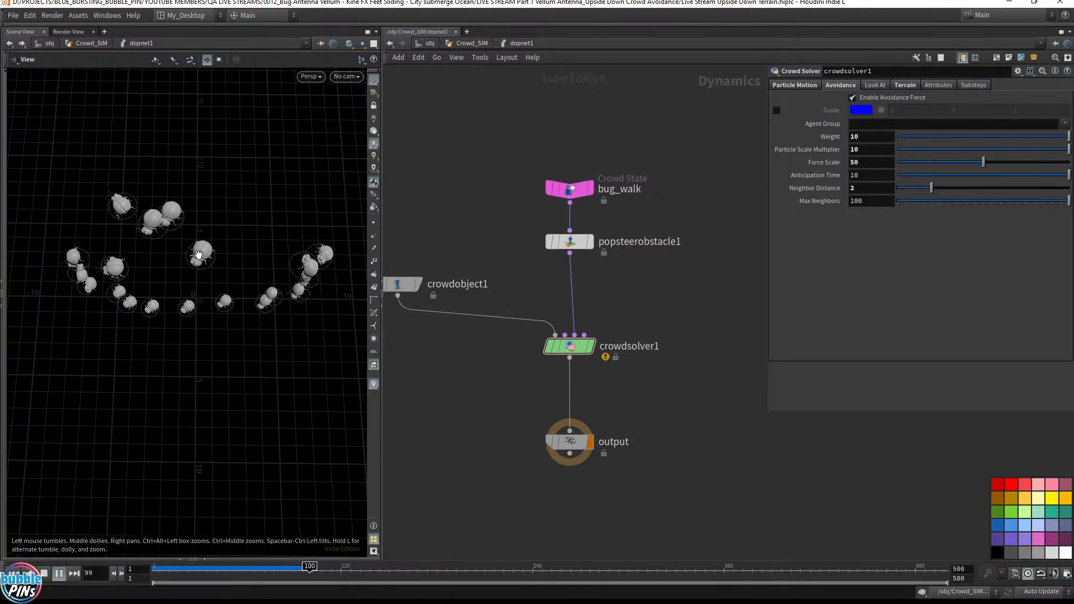
{"action": "key", "text": "ctrl+Up"}
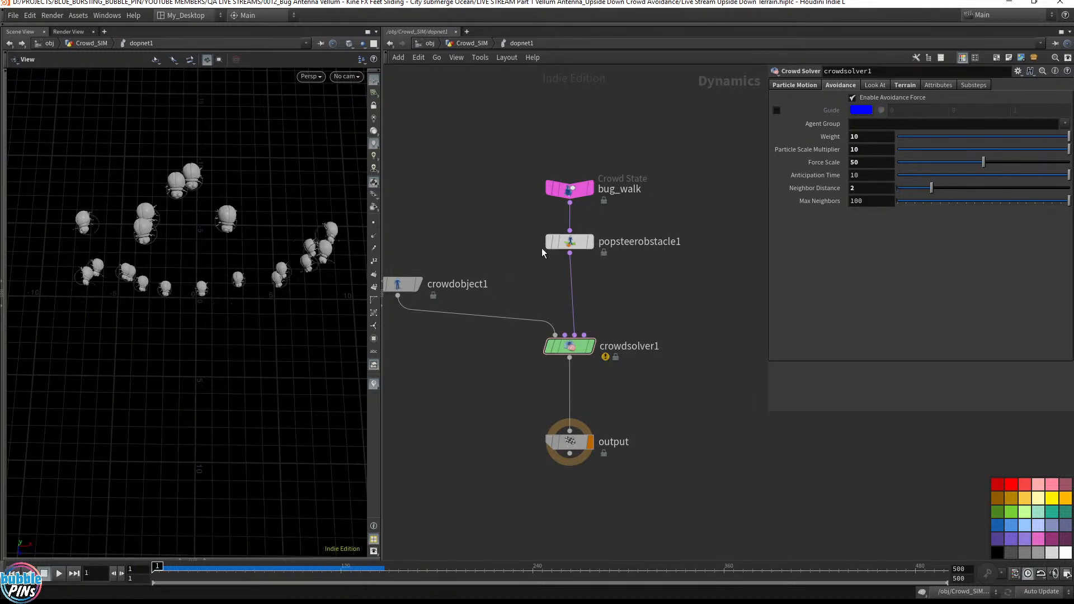
- Set crowdsolver1's avoidance Particle Scale Multiplier to 5, play the simulation to check the bugs, and rewind to the first frame
{"action": "double_click", "coordinate": [870, 151]}
{"action": "type", "text": "5"}
{"action": "key", "text": "Return"}
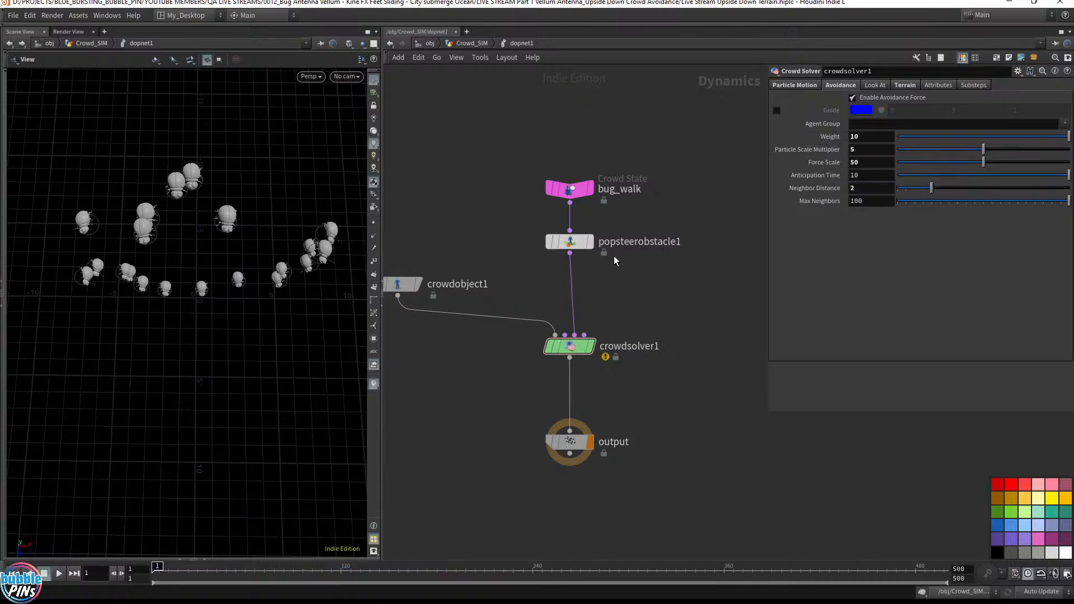
{"action": "key", "text": "Up"}
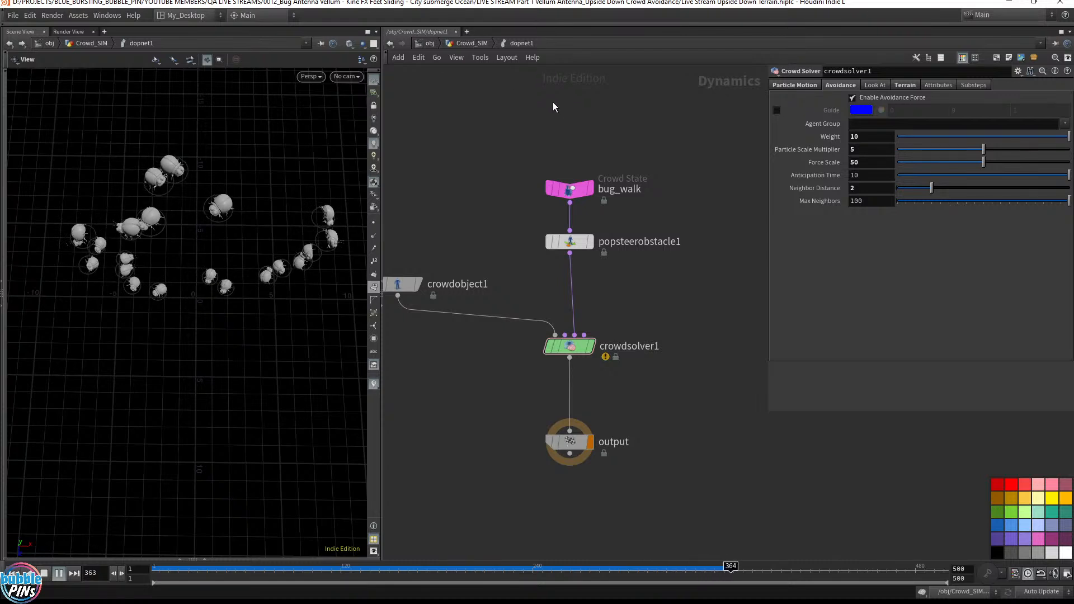
{"action": "key", "text": "ctrl+Up"}
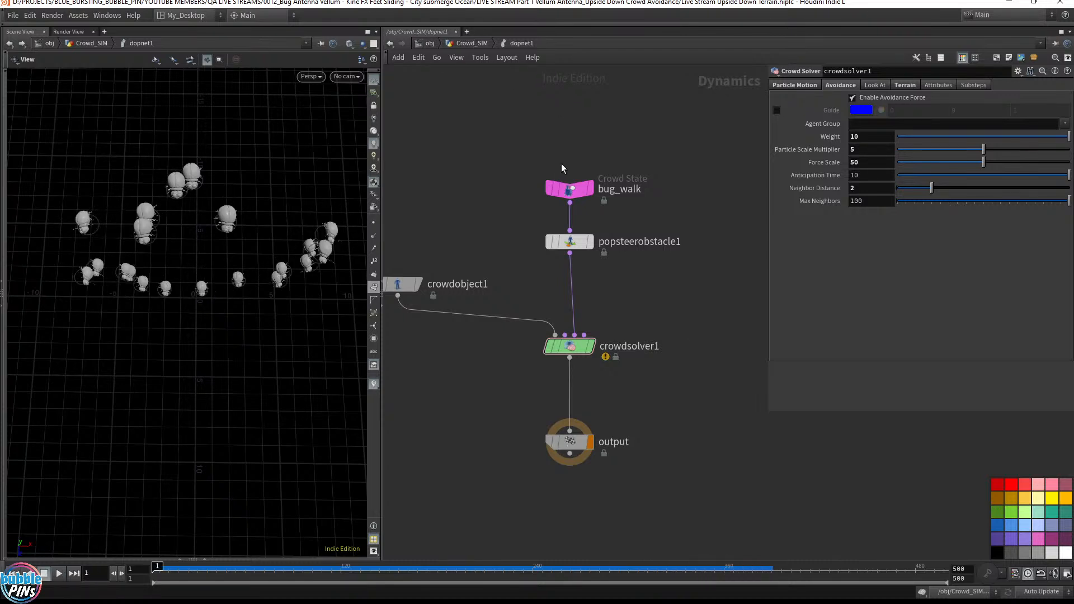
- Move popsteerobstacle1 closer to crowdsolver1 and add an unconnected POP Steer Avoid node beside the bug_walk chain
{"action": "left_click_drag", "start_coordinate": [570, 252], "coordinate": [578, 276]}
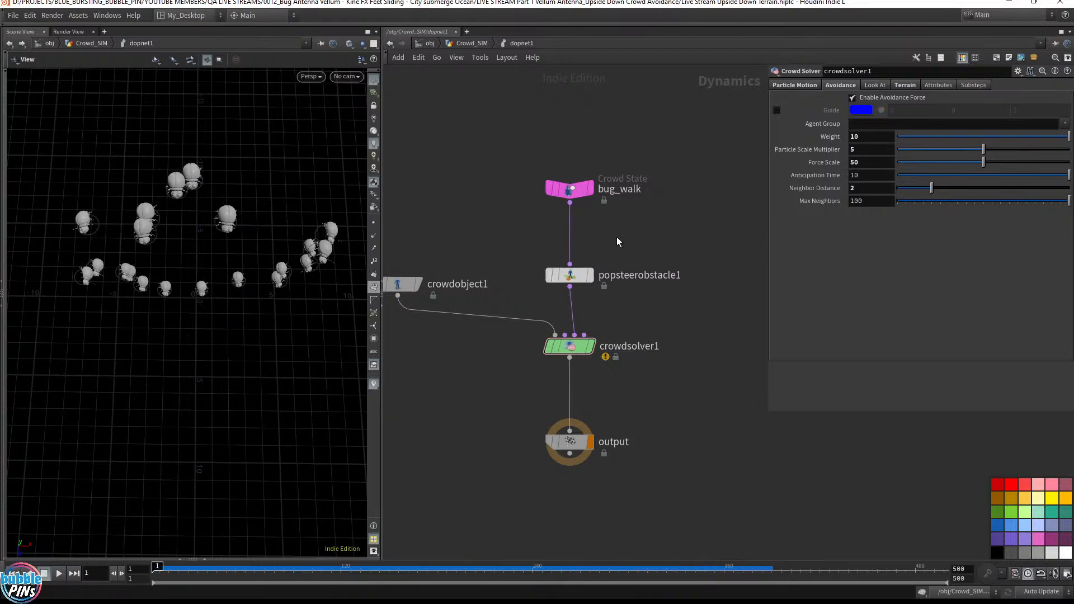
{"action": "key", "text": "Tab"}
{"action": "type", "text": "pop"}
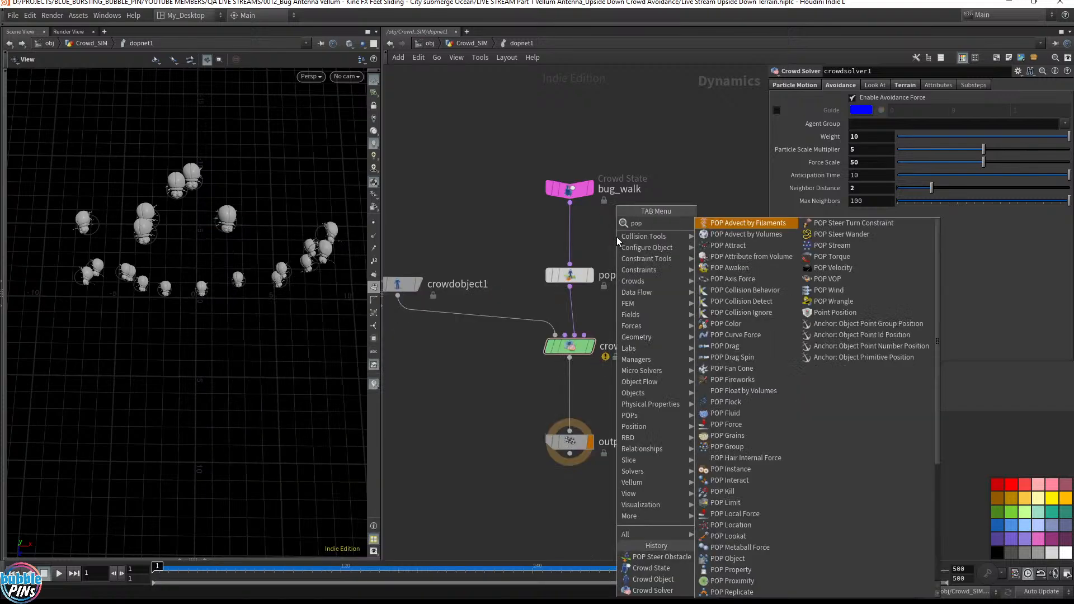
{"action": "type", "text": " stee"}
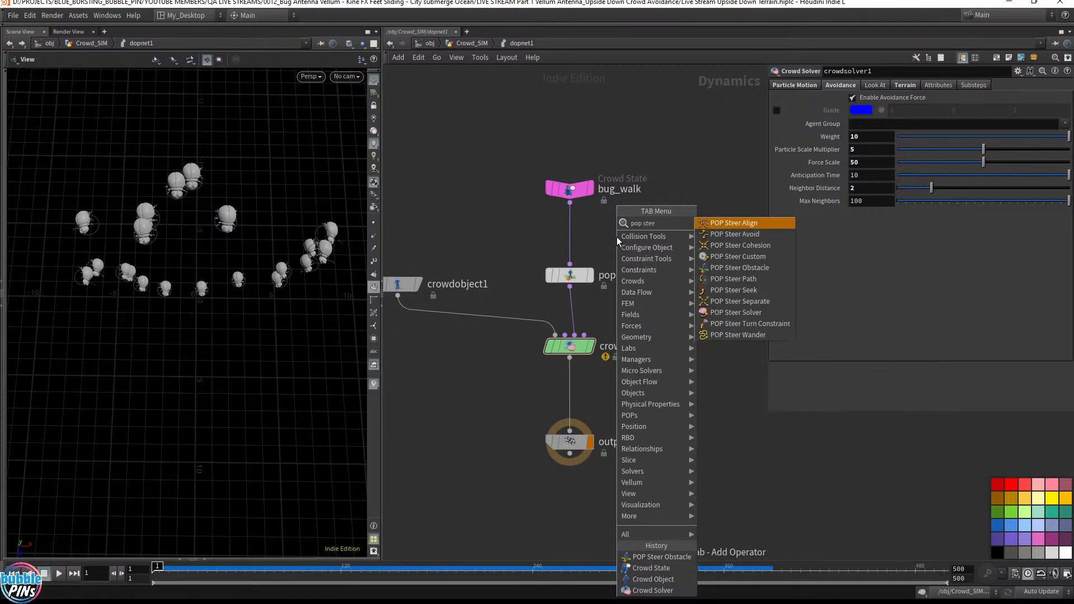
{"action": "key", "text": "Down"}
{"action": "key", "text": "Return"}
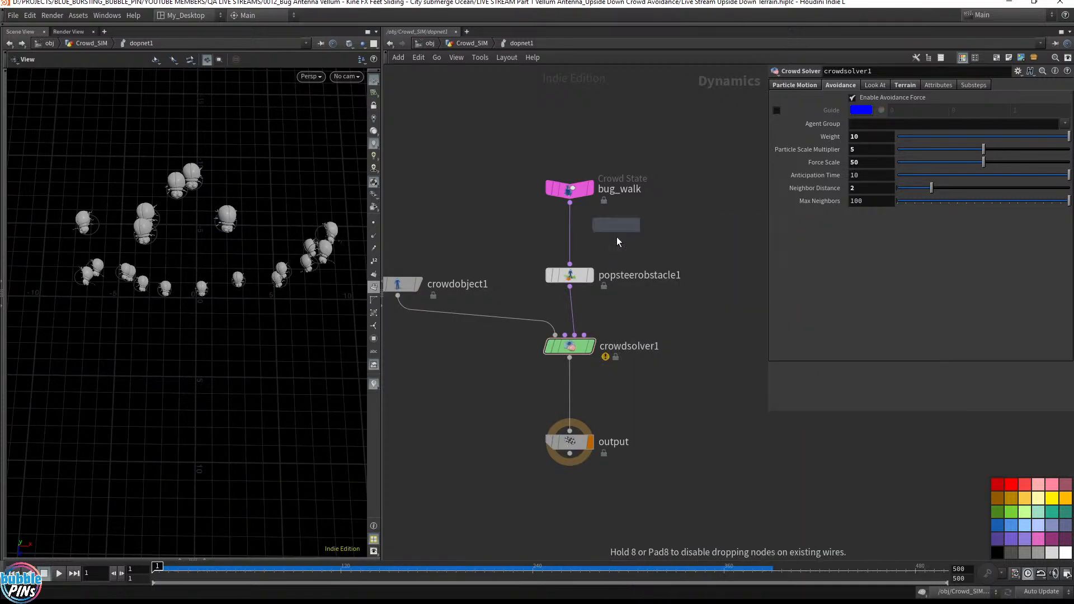
{"action": "left_click", "coordinate": [679, 242]}
- Set the POP Steer Avoid node's Output Attribute to Crowds steerforce
{"action": "left_click", "coordinate": [570, 347]}
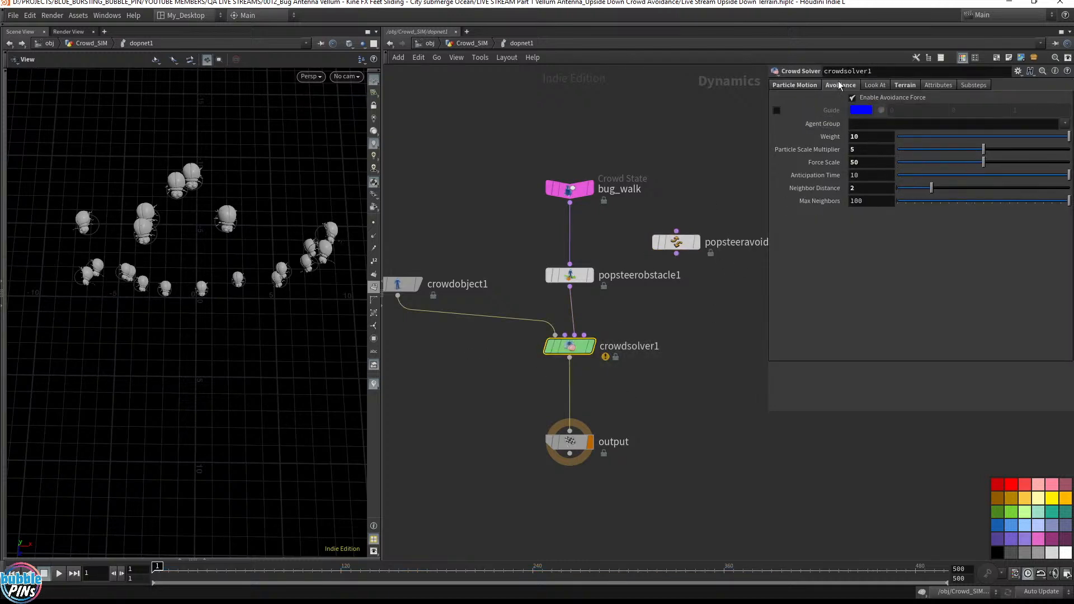
{"action": "left_click", "coordinate": [680, 242]}
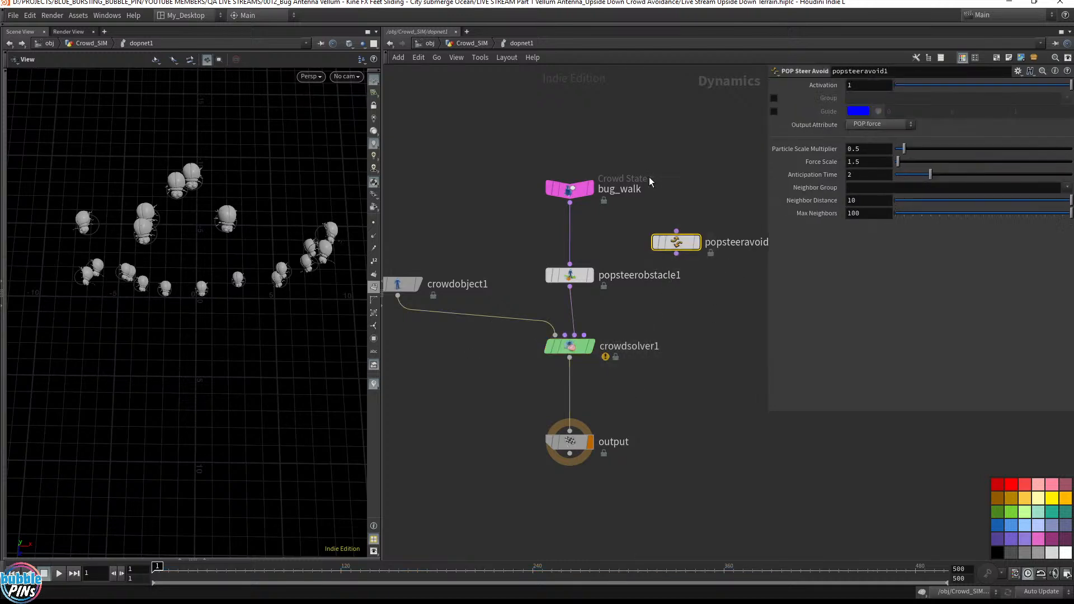
{"action": "left_click", "coordinate": [883, 126]}
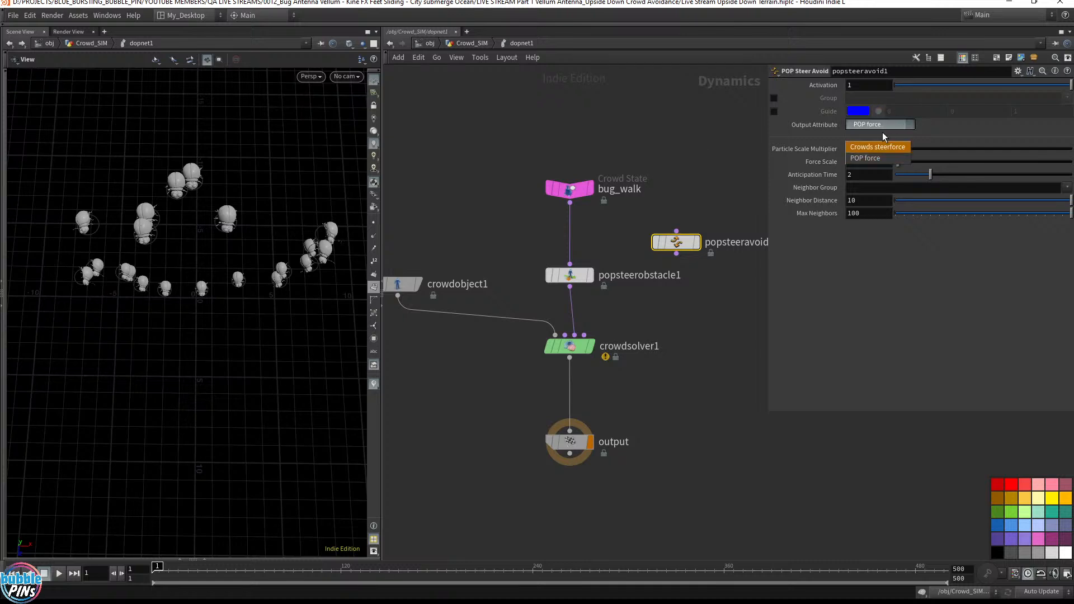
{"action": "left_click", "coordinate": [858, 146]}
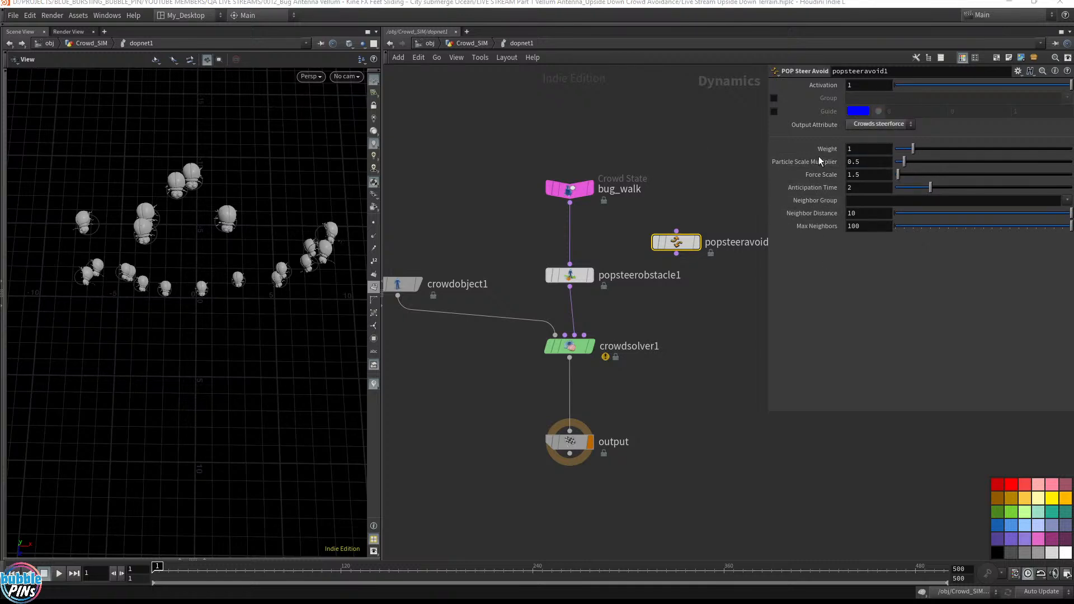
- Show crowdsolver1's parameters in a floating window, compare its Avoidance settings with those of popsteeravoid1, and close the window
{"action": "left_click_drag", "start_coordinate": [675, 378], "coordinate": [533, 324]}
{"action": "right_click", "coordinate": [571, 347]}
{"action": "mouse_move", "coordinate": [616, 404]}
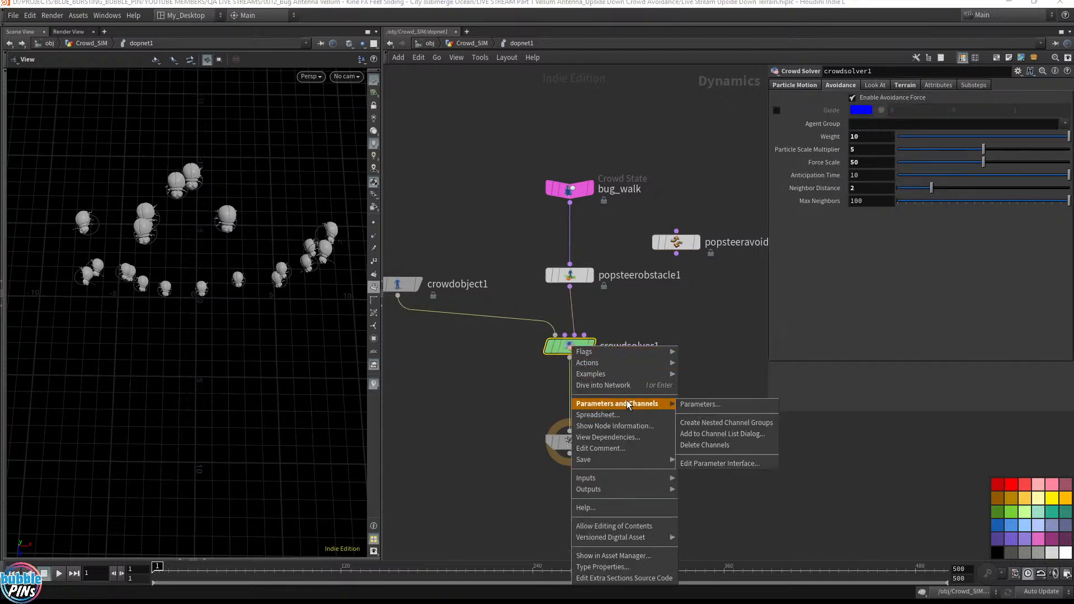
{"action": "left_click", "coordinate": [729, 401]}
{"action": "left_click_drag", "start_coordinate": [707, 187], "coordinate": [797, 377]}
{"action": "left_click_drag", "start_coordinate": [660, 193], "coordinate": [707, 287]}
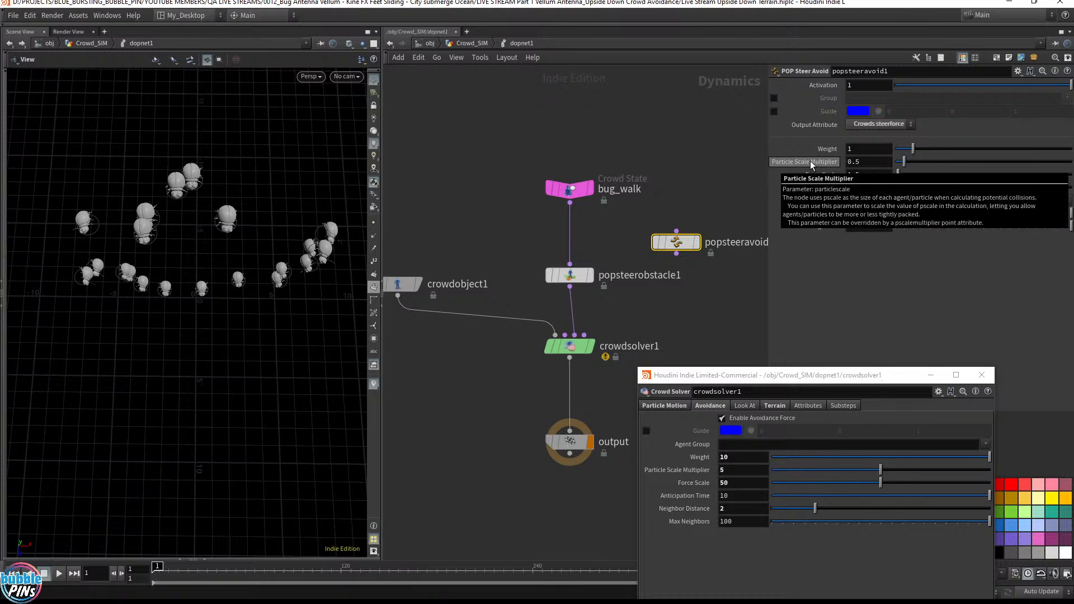
{"action": "left_click", "coordinate": [722, 417]}
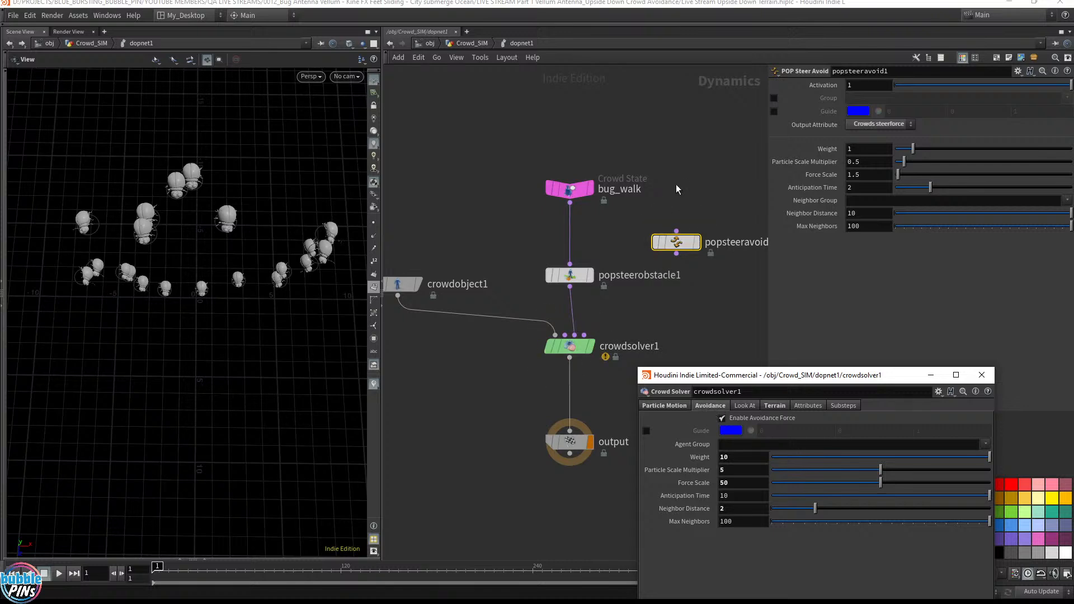
{"action": "left_click", "coordinate": [982, 375]}
- Delete the unconnected popsteeravoid1 node from dopnet1
{"action": "left_click_drag", "start_coordinate": [686, 246], "coordinate": [708, 235]}
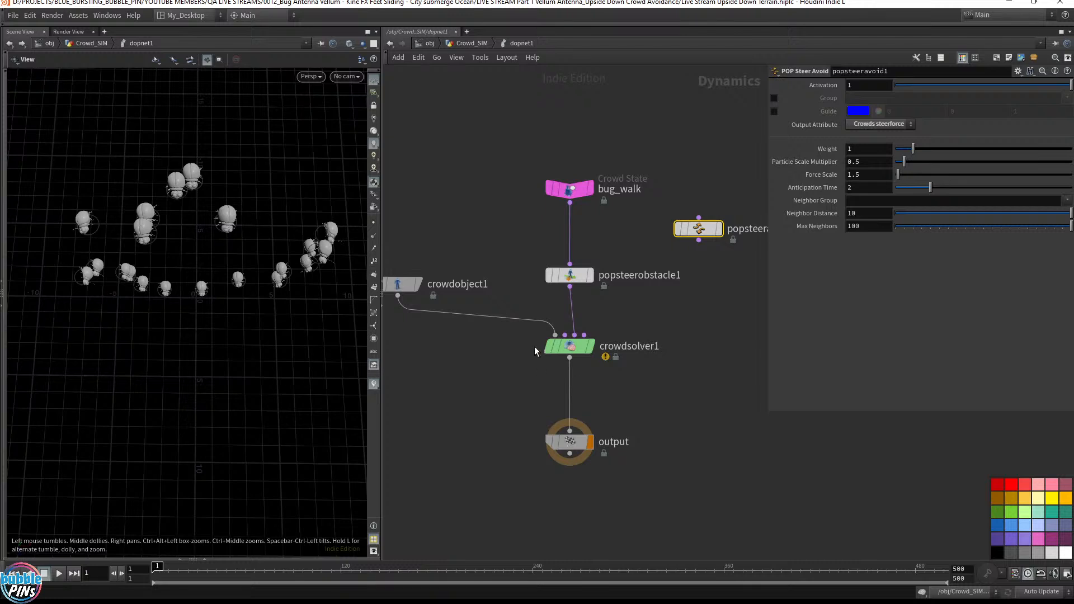
{"action": "left_click", "coordinate": [556, 347]}
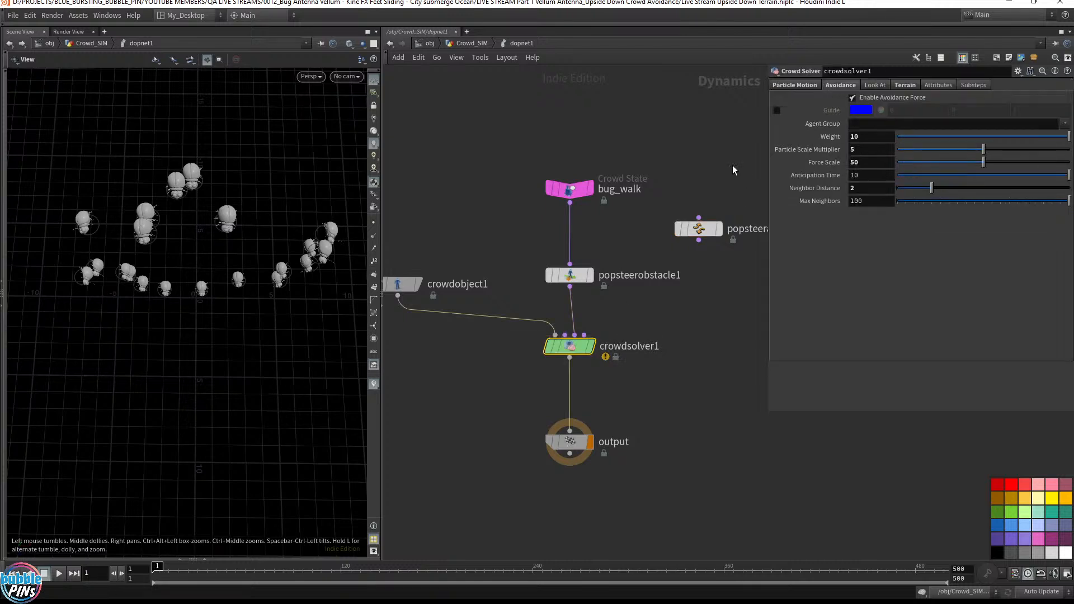
{"action": "left_click", "coordinate": [699, 229]}
{"action": "key", "text": "Delete"}
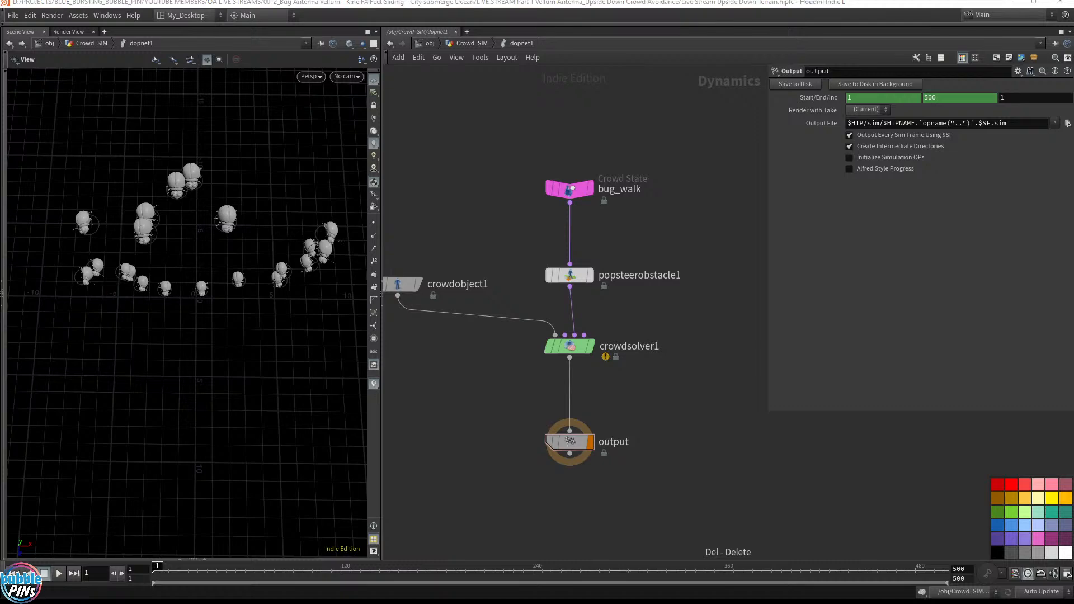
- Switch to the Notepad topics file to review the Avoidance notes, and return to Houdini with crowdsolver1 selected
{"action": "key", "text": "alt+Tab"}
{"action": "left_click_drag", "start_coordinate": [237, 379], "coordinate": [386, 388]}
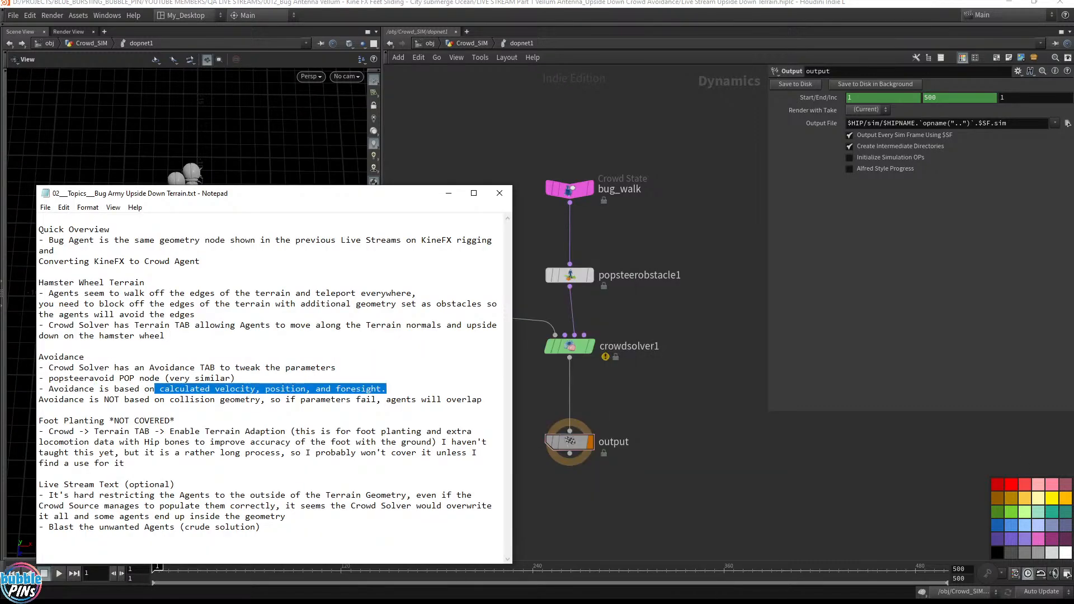
{"action": "left_click_drag", "start_coordinate": [296, 400], "coordinate": [483, 400]}
{"action": "left_click", "coordinate": [159, 399]}
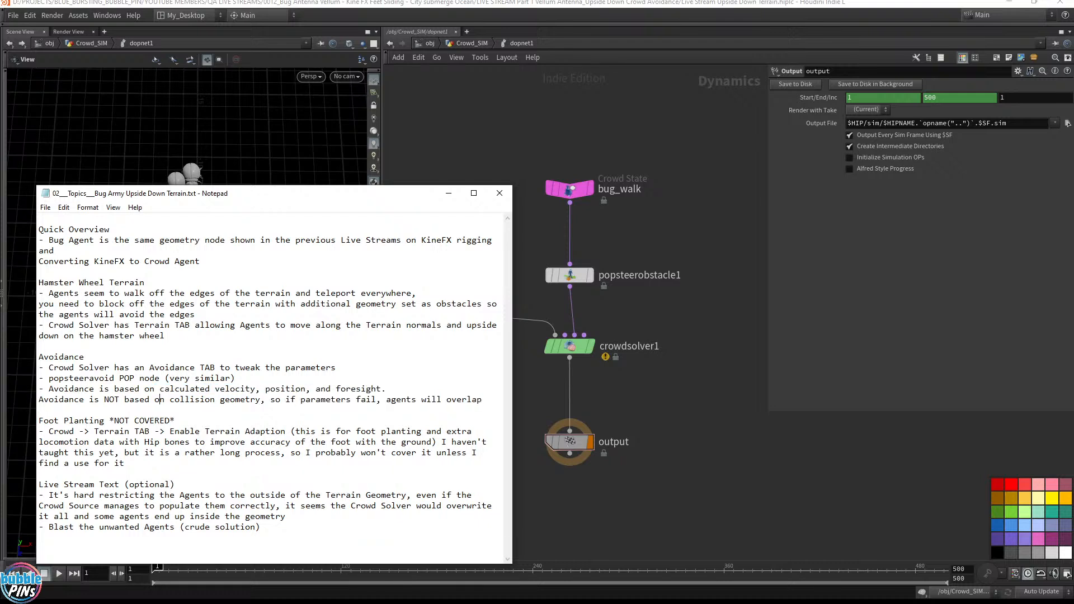
{"action": "left_click_drag", "start_coordinate": [43, 400], "coordinate": [196, 400]}
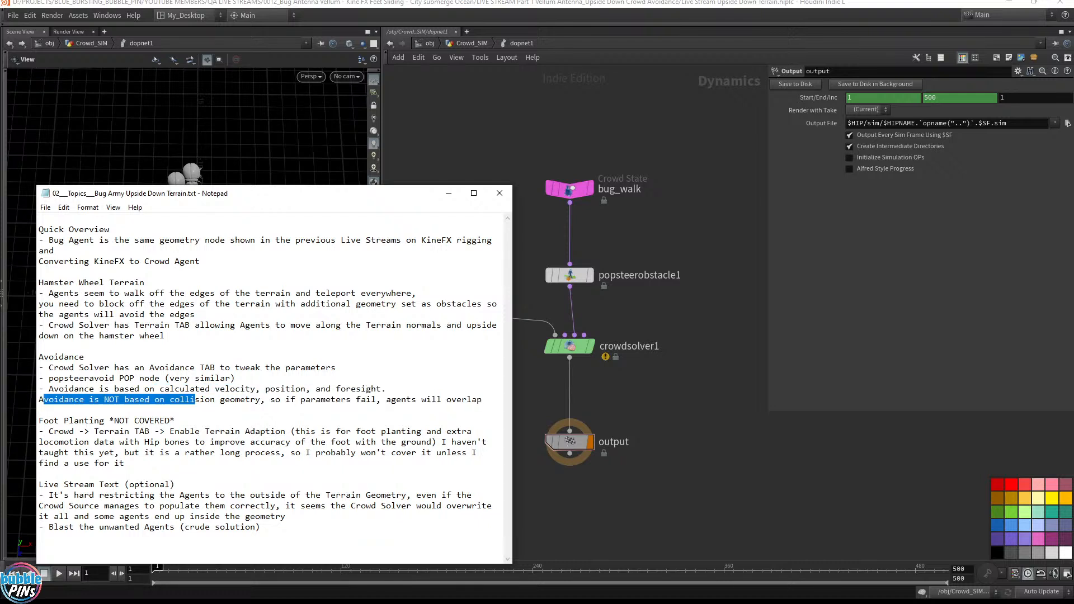
{"action": "left_click", "coordinate": [461, 144]}
{"action": "left_click_drag", "start_coordinate": [513, 261], "coordinate": [630, 295]}
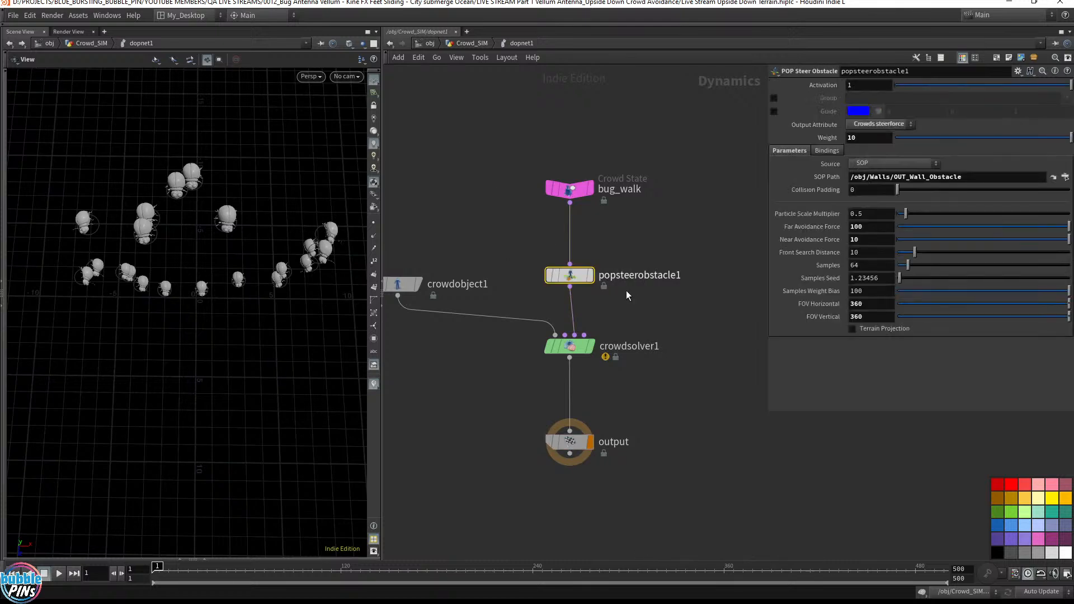
{"action": "left_click_drag", "start_coordinate": [577, 360], "coordinate": [578, 361]}
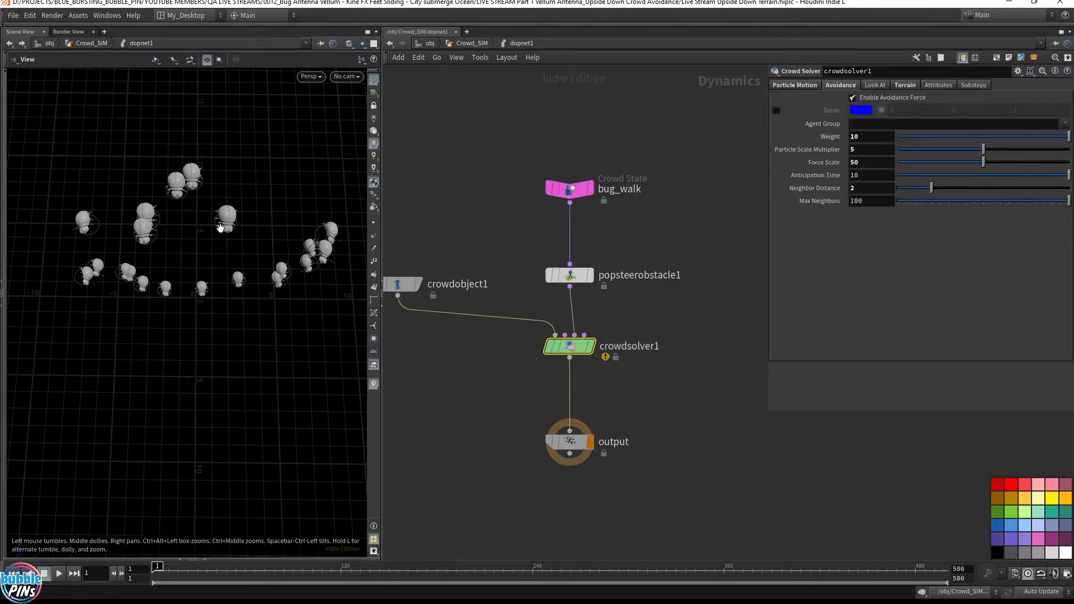
- Play the crowd simulation from the first frame, examine how the bugs avoid each other, and stop playback
{"action": "left_click_drag", "start_coordinate": [131, 234], "coordinate": [94, 233]}
{"action": "middle_click_drag", "start_coordinate": [93, 232], "coordinate": [245, 214]}
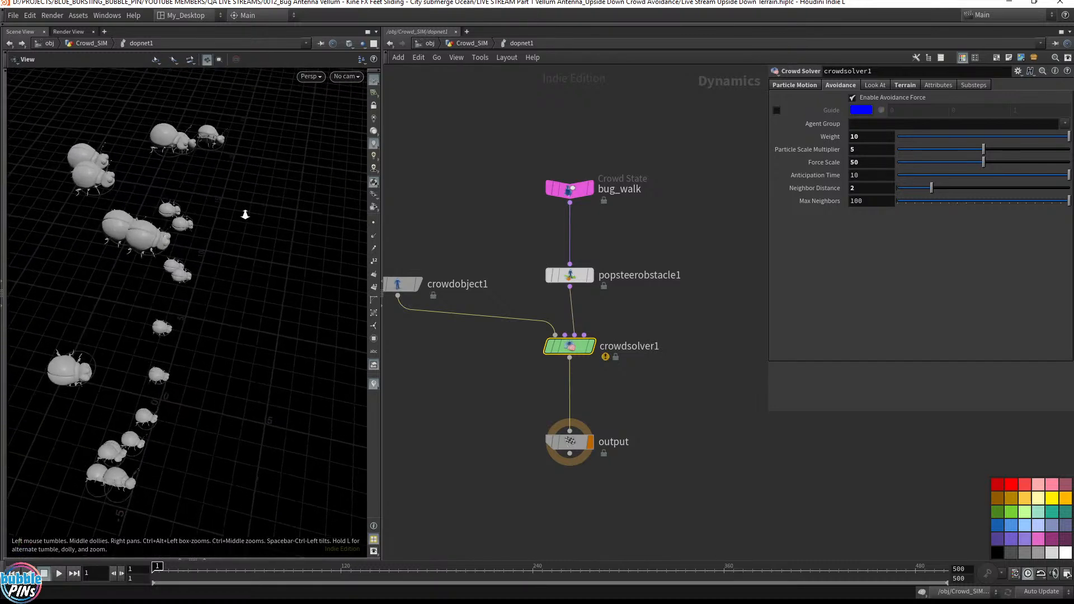
{"action": "left_click_drag", "start_coordinate": [244, 214], "coordinate": [220, 268]}
{"action": "key", "text": "Up"}
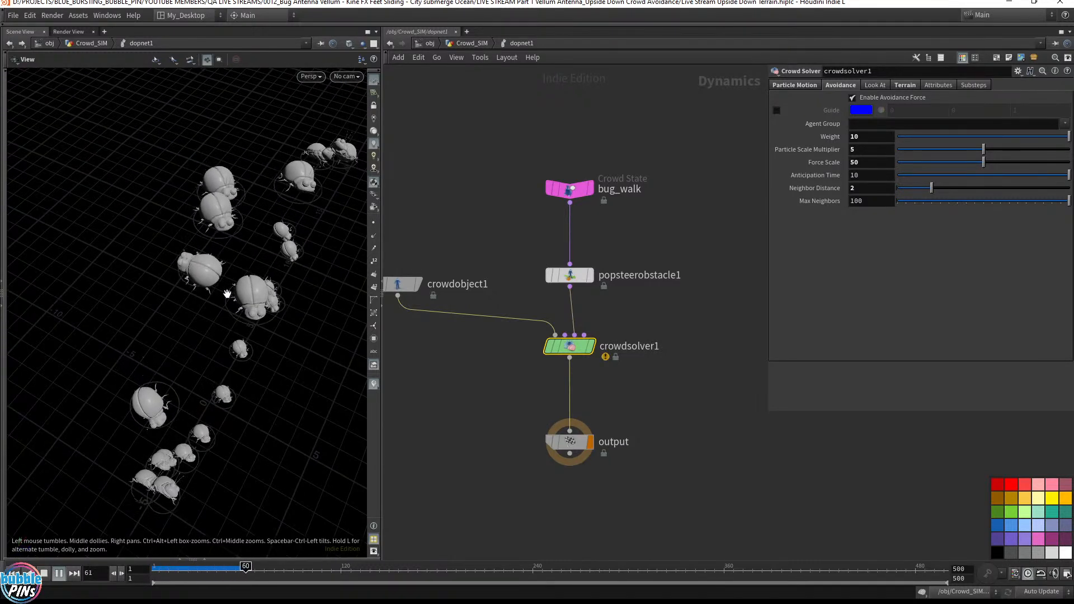
{"action": "left_click_drag", "start_coordinate": [247, 209], "coordinate": [220, 215]}
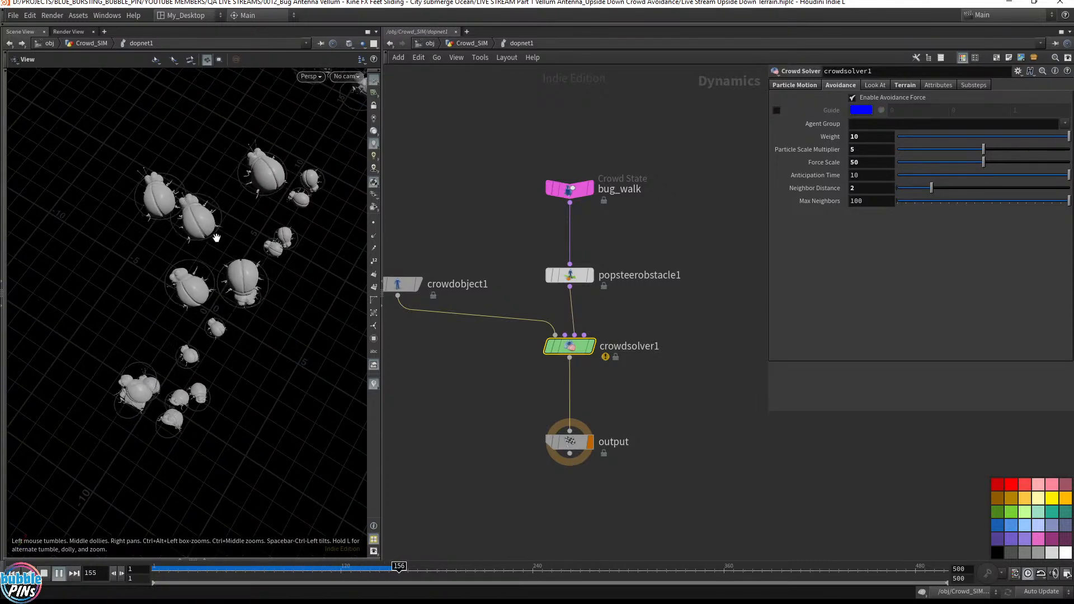
{"action": "left_click_drag", "start_coordinate": [179, 228], "coordinate": [204, 257]}
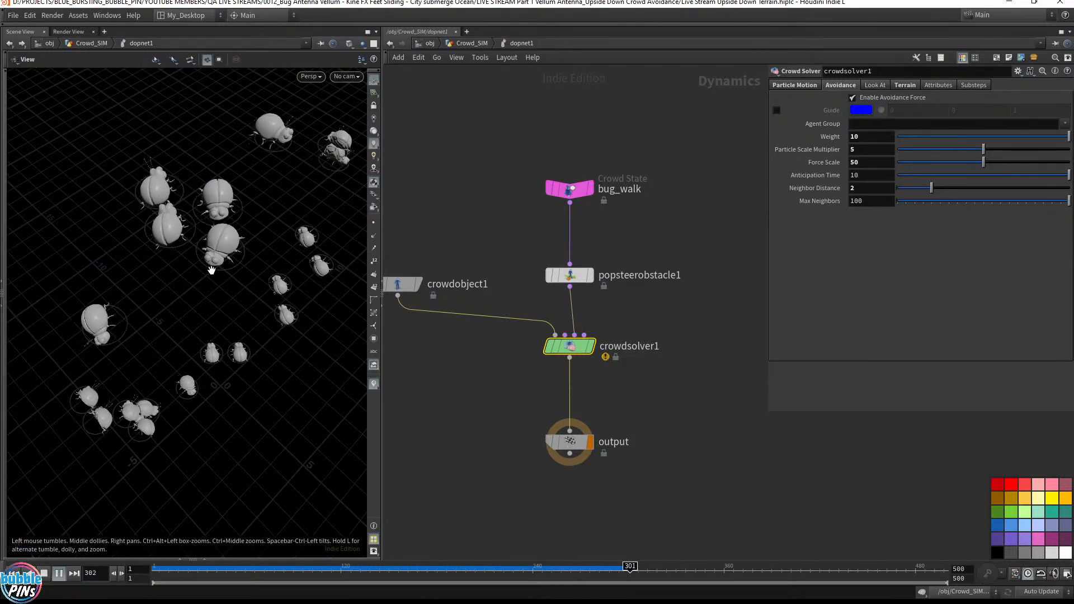
{"action": "key", "text": "Up"}
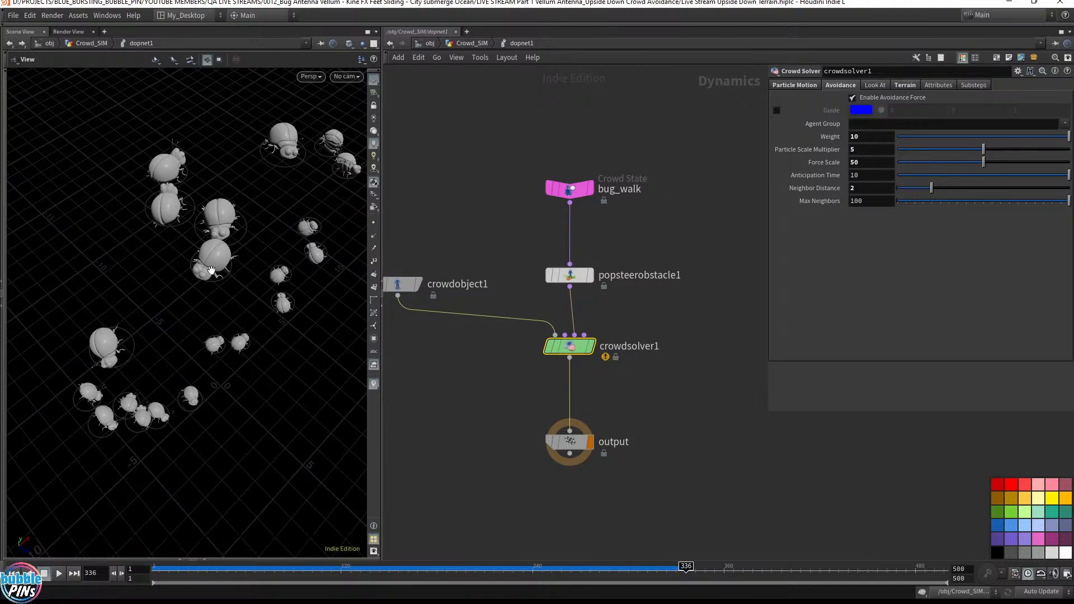
- Switch to Notepad to review the Foot Planting notes, and inspect the bugs' feet on the terrain from Houdini's object level
{"action": "key", "text": "alt+Tab"}
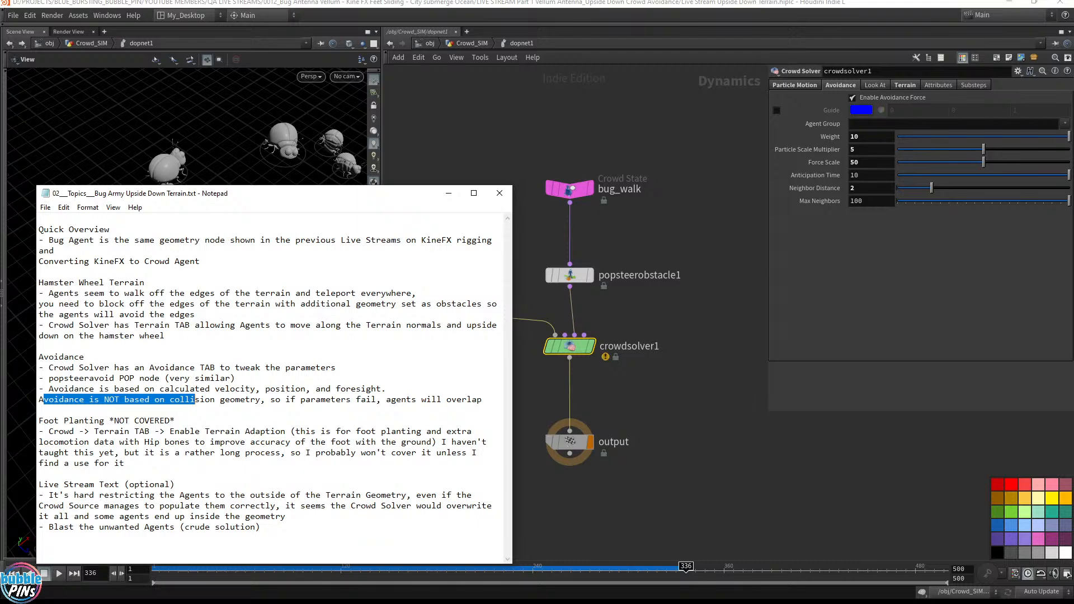
{"action": "left_click_drag", "start_coordinate": [43, 421], "coordinate": [125, 464]}
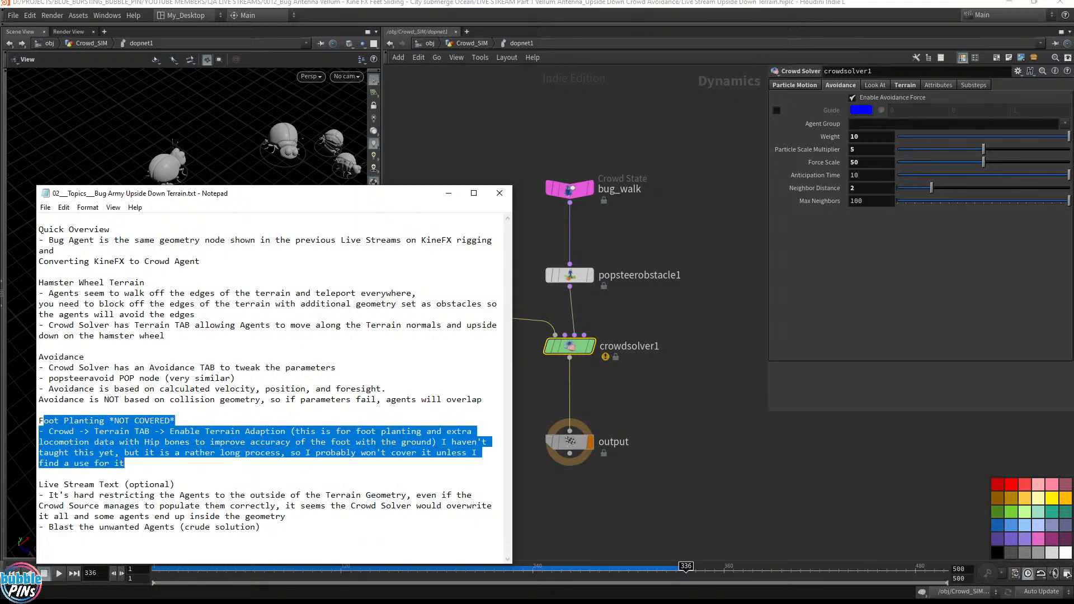
{"action": "left_click", "coordinate": [468, 43]}
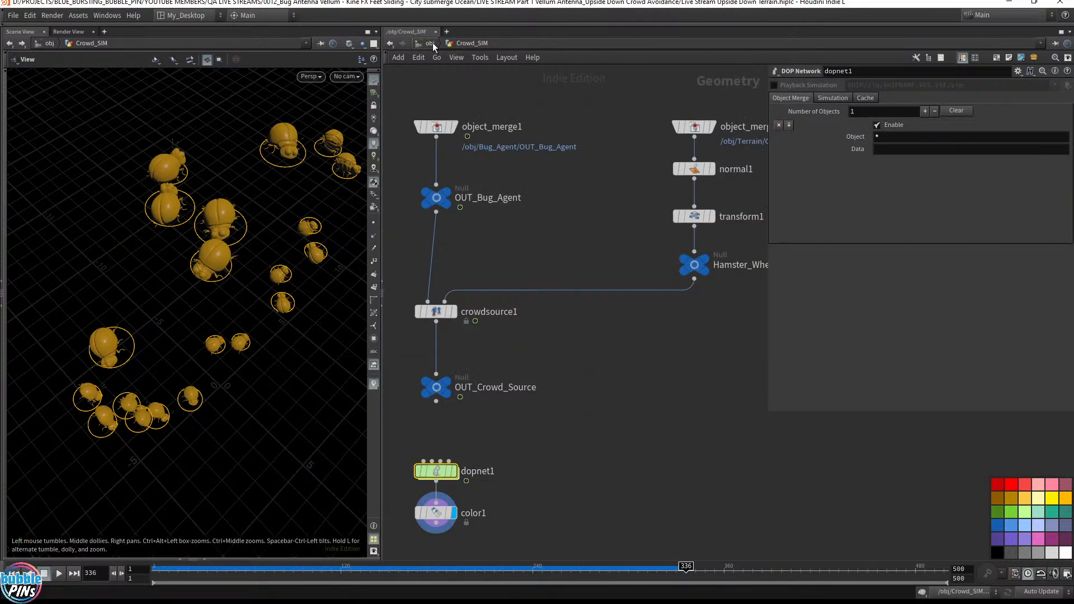
{"action": "left_click", "coordinate": [430, 43]}
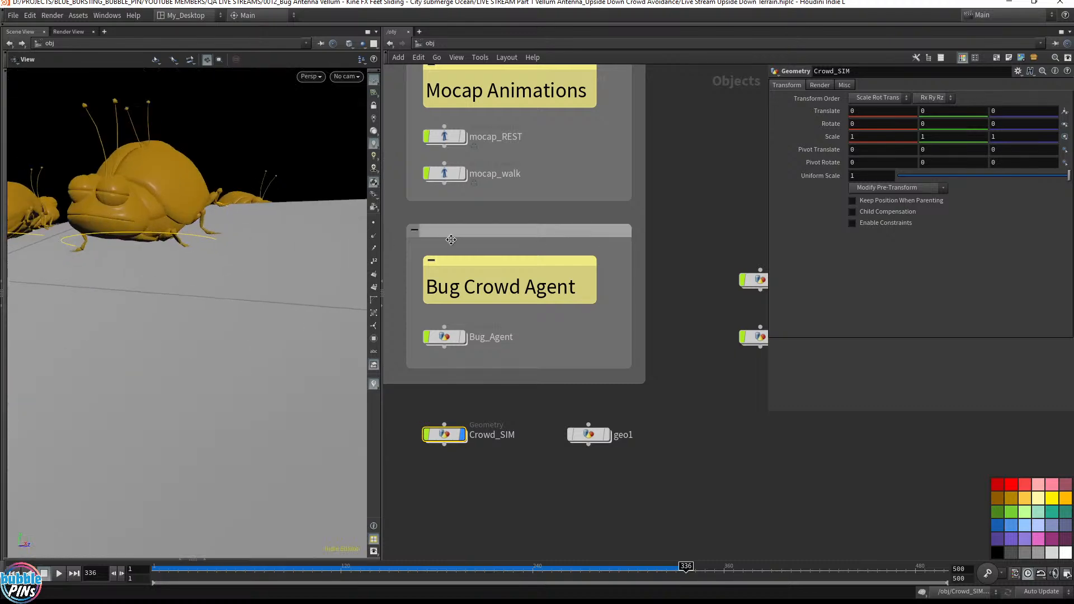
{"action": "left_click_drag", "start_coordinate": [147, 246], "coordinate": [256, 259]}
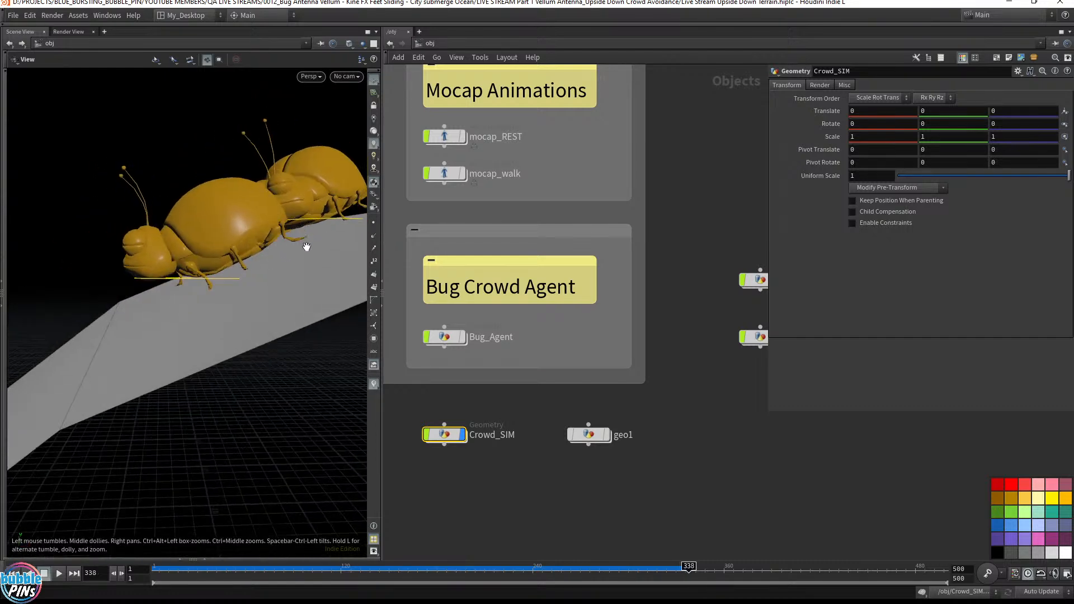
{"action": "left_click_drag", "start_coordinate": [294, 266], "coordinate": [290, 250]}
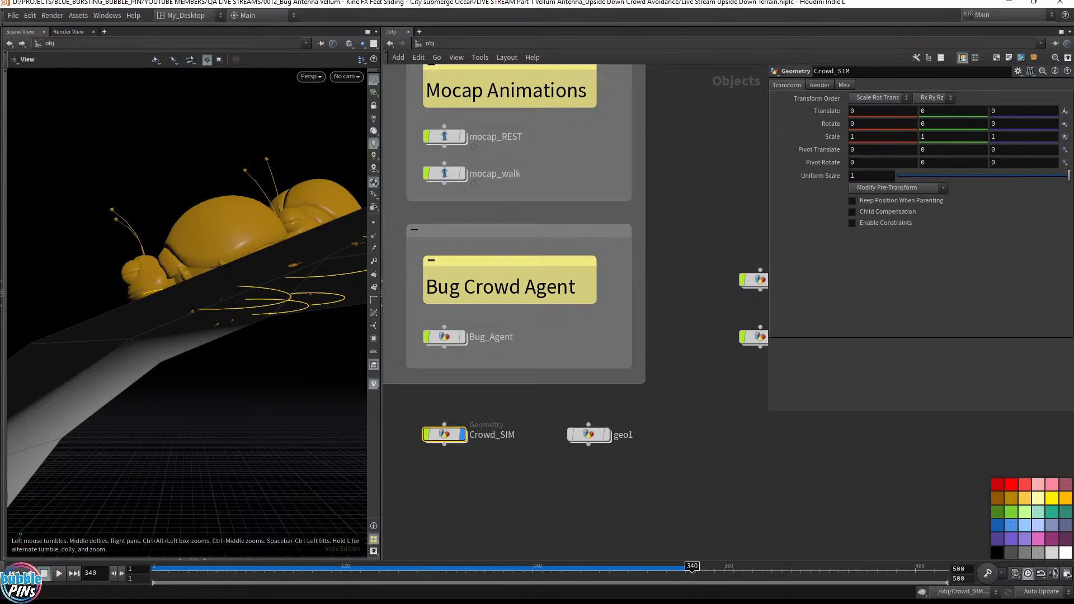
- Review the Live Stream Text notes in Notepad, read the viewer's collider question in the Firefox live chat, and return to Houdini
{"action": "key", "text": "alt+Tab"}
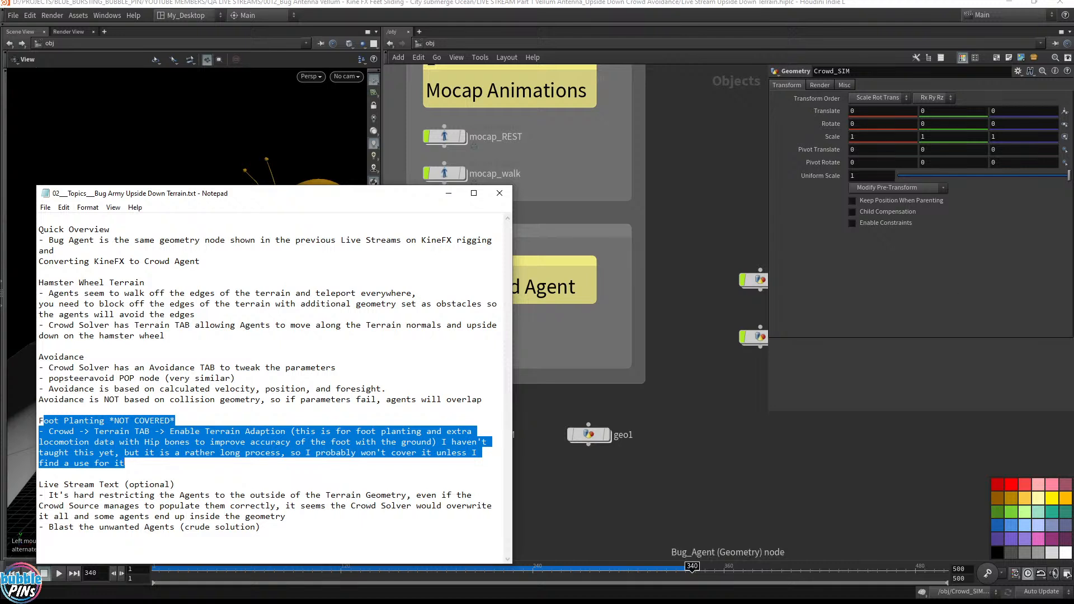
{"action": "left_click", "coordinate": [125, 463]}
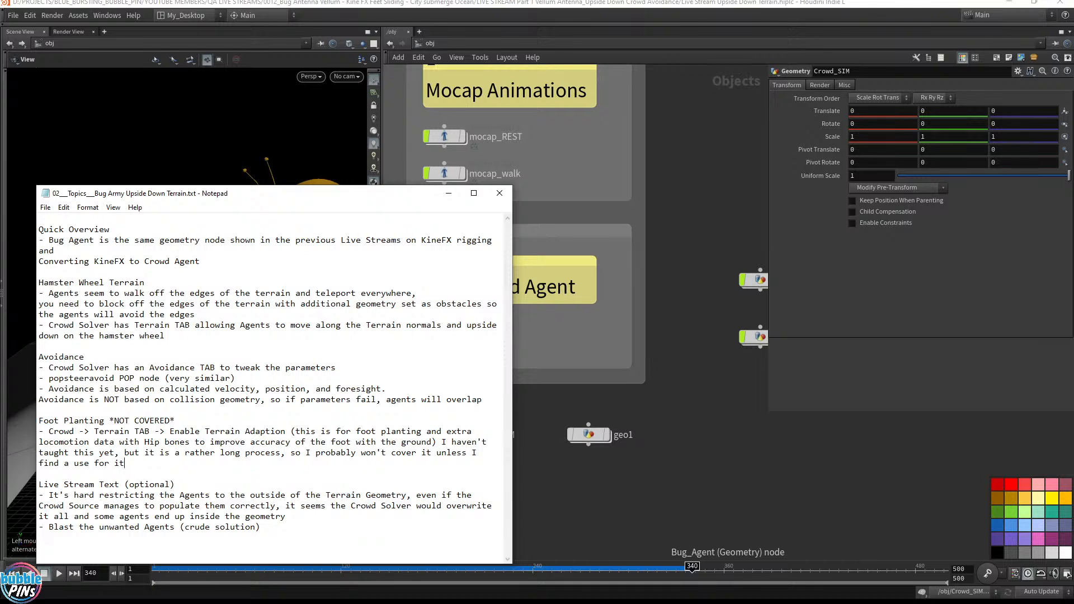
{"action": "left_click_drag", "start_coordinate": [261, 528], "coordinate": [39, 484]}
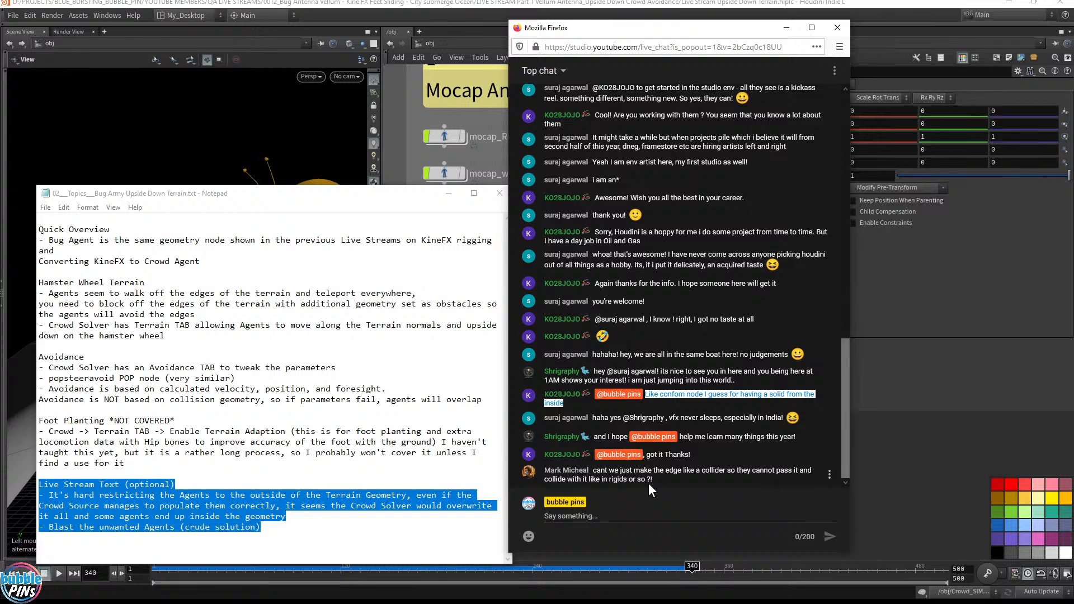
{"action": "left_click_drag", "start_coordinate": [589, 470], "coordinate": [740, 557]}
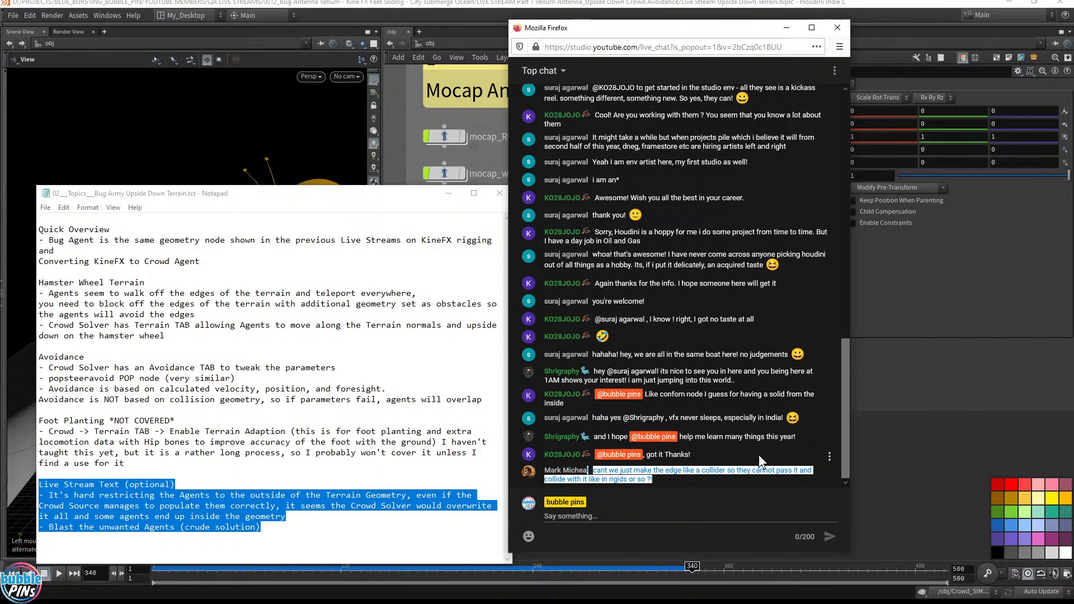
{"action": "left_click", "coordinate": [871, 439]}
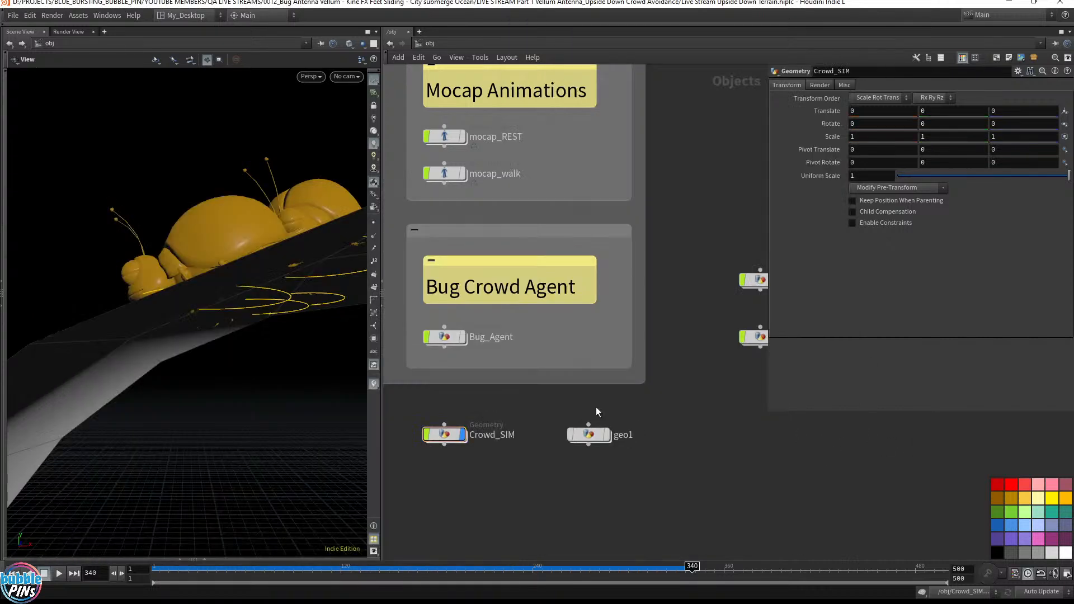
- Go into Crowd_SIM and display the OUT_Crowd_Source null to show the source agents
{"action": "double_click", "coordinate": [445, 435]}
{"action": "middle_click_drag", "start_coordinate": [517, 443], "coordinate": [606, 535]}
{"action": "left_click", "coordinate": [541, 285]}
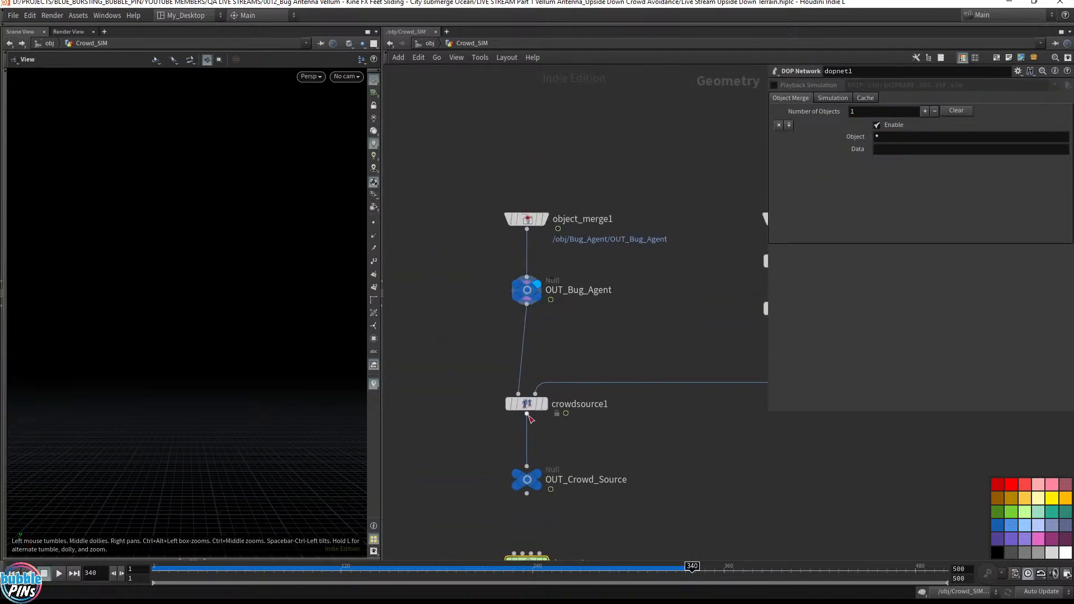
{"action": "left_click", "coordinate": [542, 479]}
{"action": "left_click_drag", "start_coordinate": [167, 314], "coordinate": [278, 292]}
{"action": "middle_click_drag", "start_coordinate": [278, 293], "coordinate": [56, 317]}
{"action": "right_click_drag", "start_coordinate": [297, 369], "coordinate": [276, 215]}
{"action": "mouse_move", "coordinate": [276, 214]}
{"action": "left_mouse_down"}
{"action": "mouse_move", "coordinate": [199, 287]}
{"action": "mouse_move", "coordinate": [300, 287]}
{"action": "mouse_move", "coordinate": [284, 211]}
{"action": "left_mouse_up"}
- Add a Test Simulation: Ragdoll node beside dopnet1 and connect OUT_Crowd_Source to its Agents input
{"action": "middle_click_drag", "start_coordinate": [670, 418], "coordinate": [747, 312]}
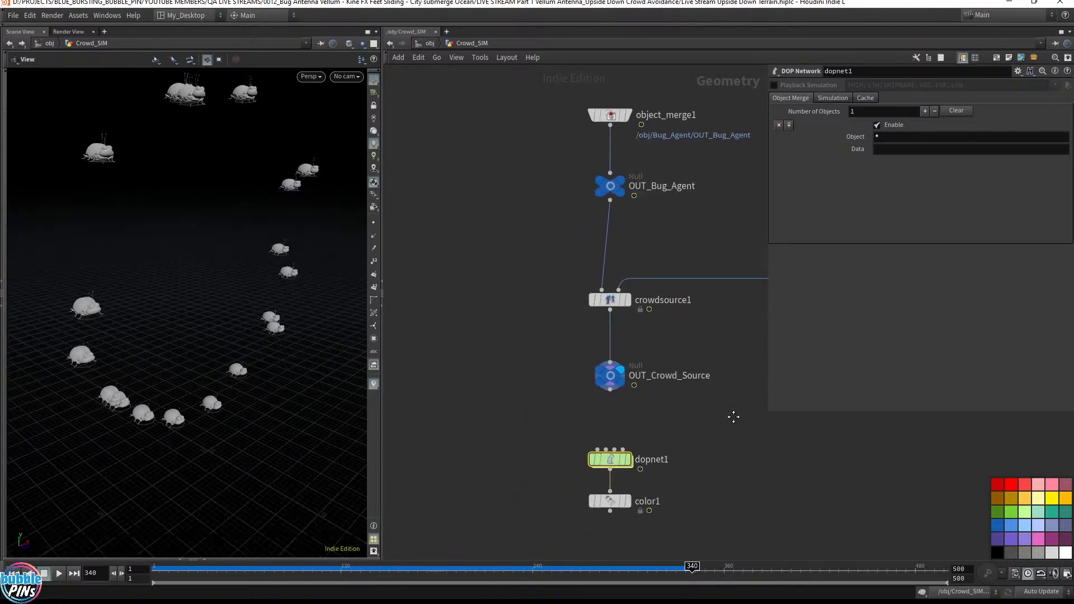
{"action": "key", "text": "Tab"}
{"action": "type", "text": "rag"}
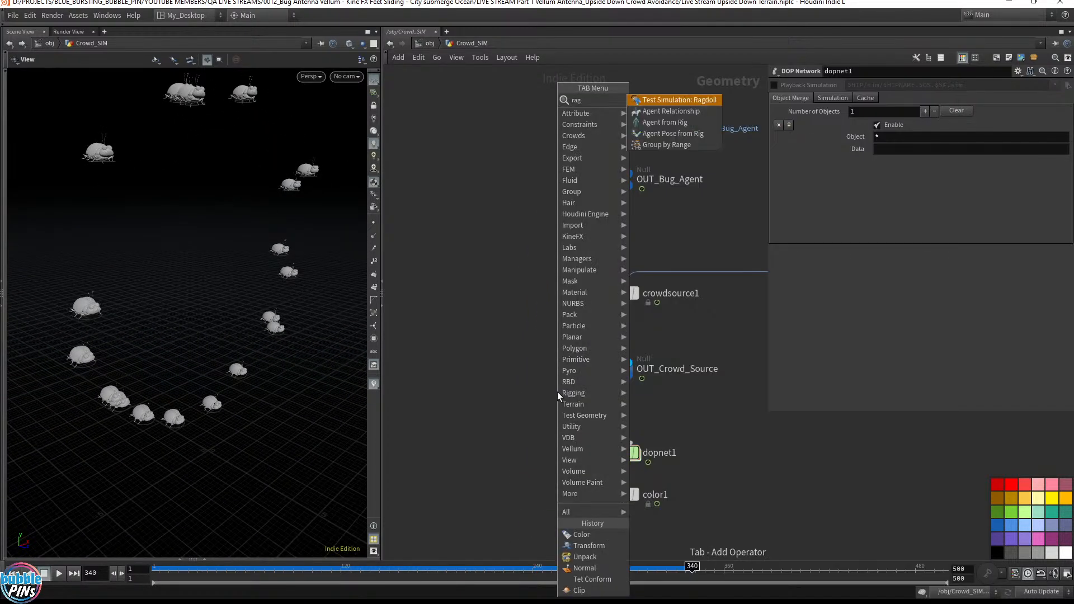
{"action": "key", "text": "Return"}
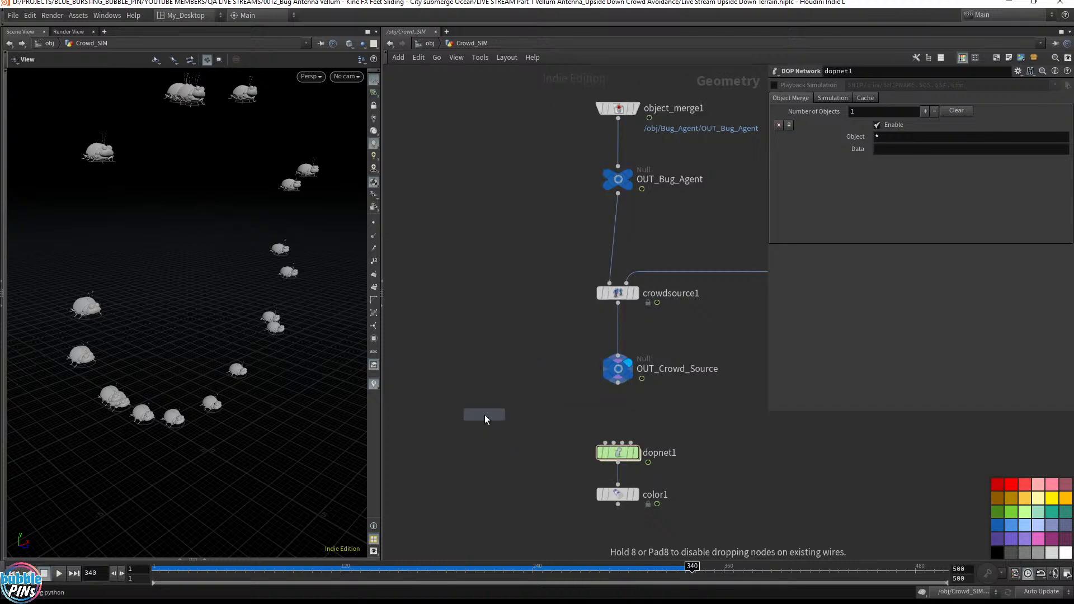
{"action": "left_click", "coordinate": [451, 421]}
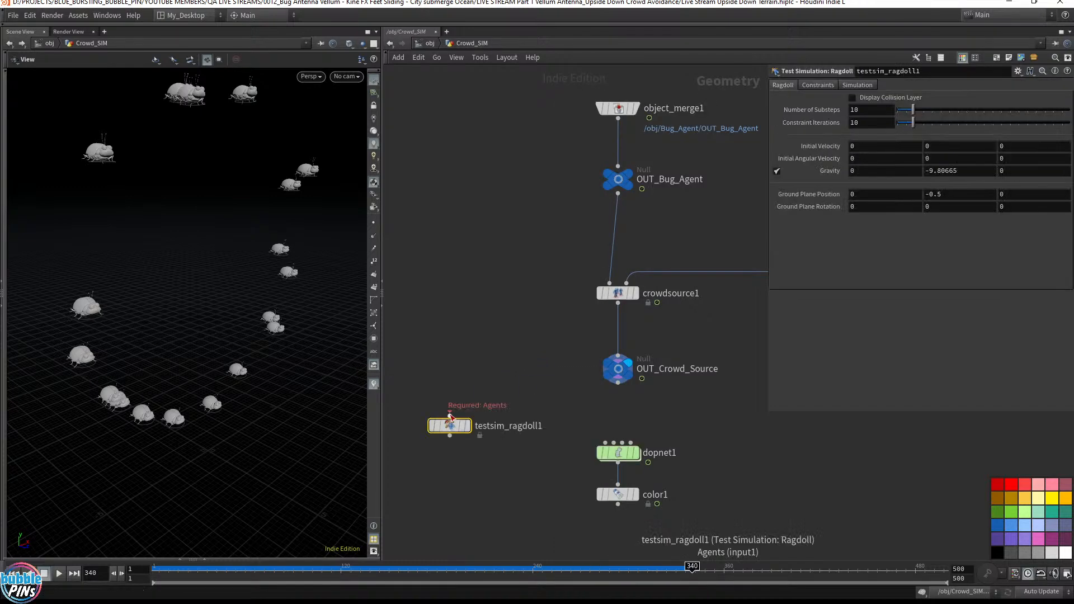
{"action": "left_click", "coordinate": [450, 416]}
{"action": "left_click", "coordinate": [618, 383]}
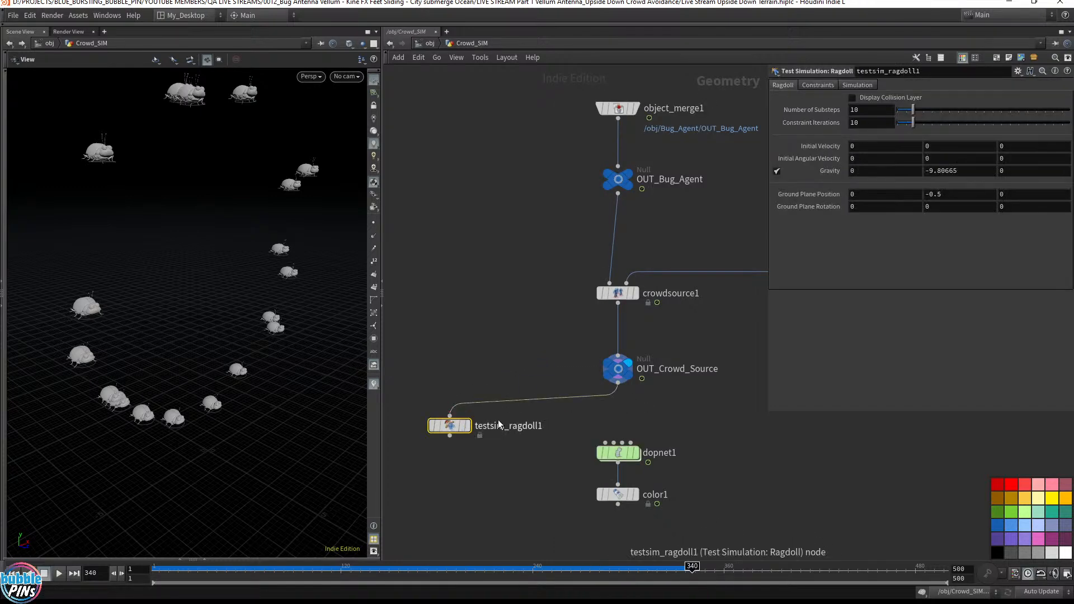
- Display testsim_ragdoll1 at the first frame and save the scene file
{"action": "mouse_move", "coordinate": [472, 429]}
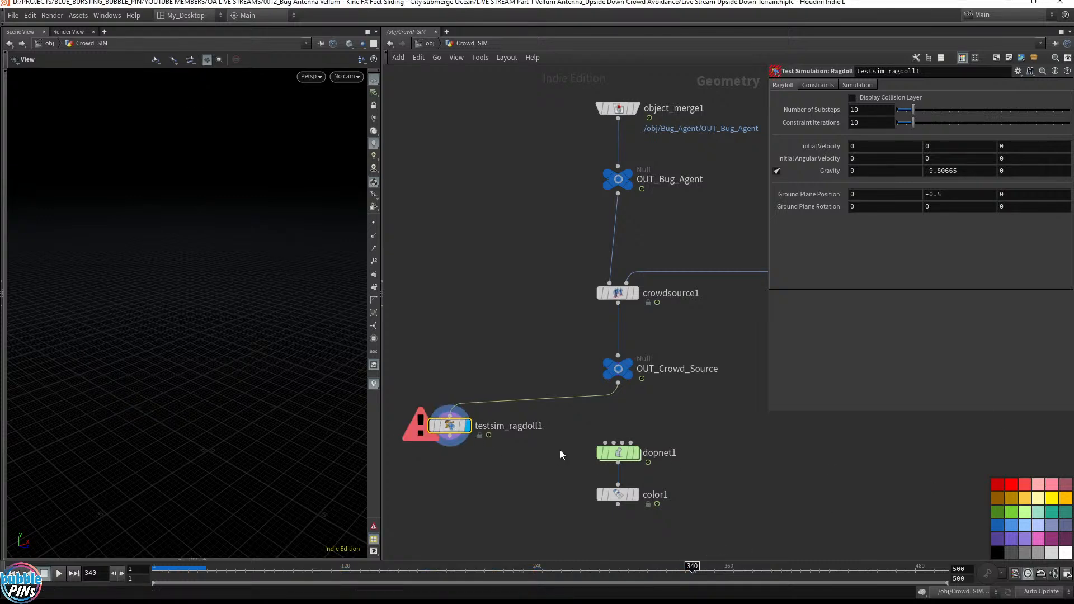
{"action": "left_click", "coordinate": [511, 474]}
{"action": "key", "text": "ctrl+Up"}
{"action": "key", "text": "ctrl+s"}
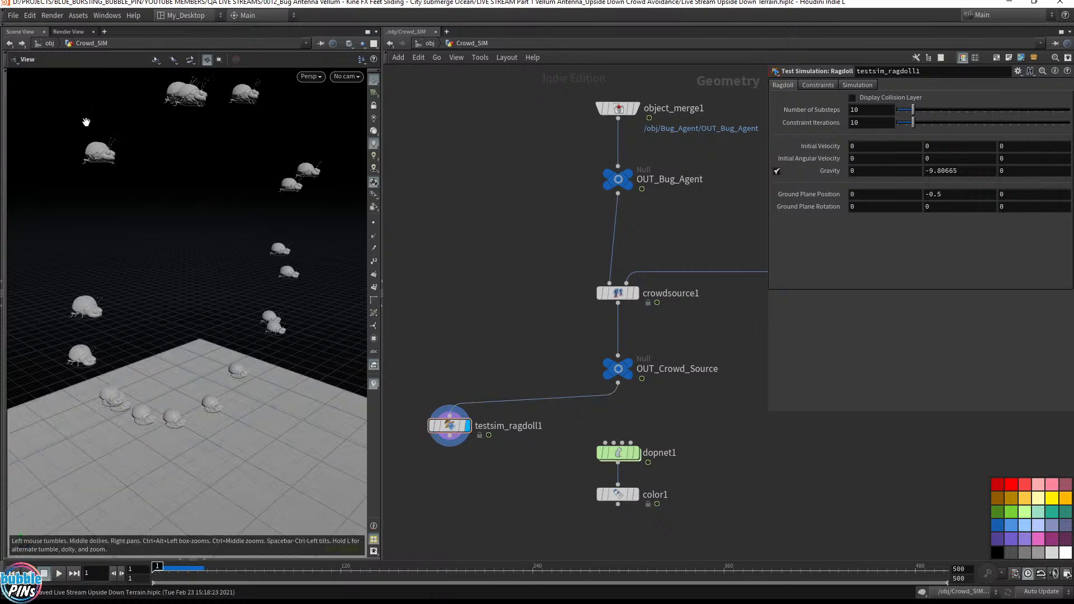
- Try displaying the collision layer of testsim_ragdoll1, and undo the change
{"action": "left_click_drag", "start_coordinate": [86, 122], "coordinate": [290, 275]}
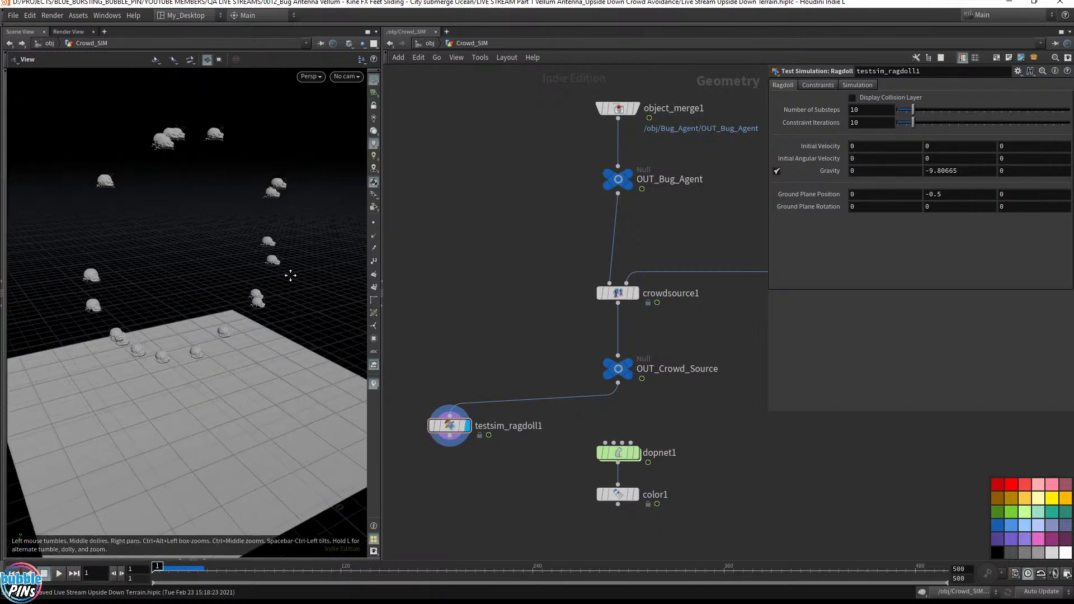
{"action": "left_click", "coordinate": [873, 99]}
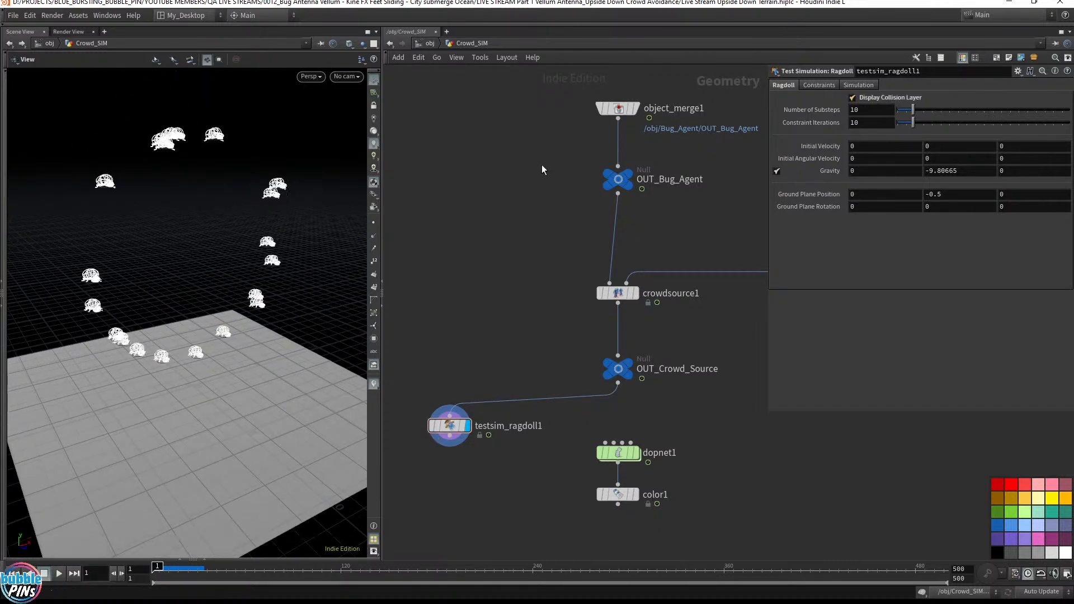
{"action": "key", "text": "ctrl+z"}
- Allow editing of testsim_ragdoll1's contents and go into its ragdoll_sim DOP network
{"action": "right_click", "coordinate": [451, 426]}
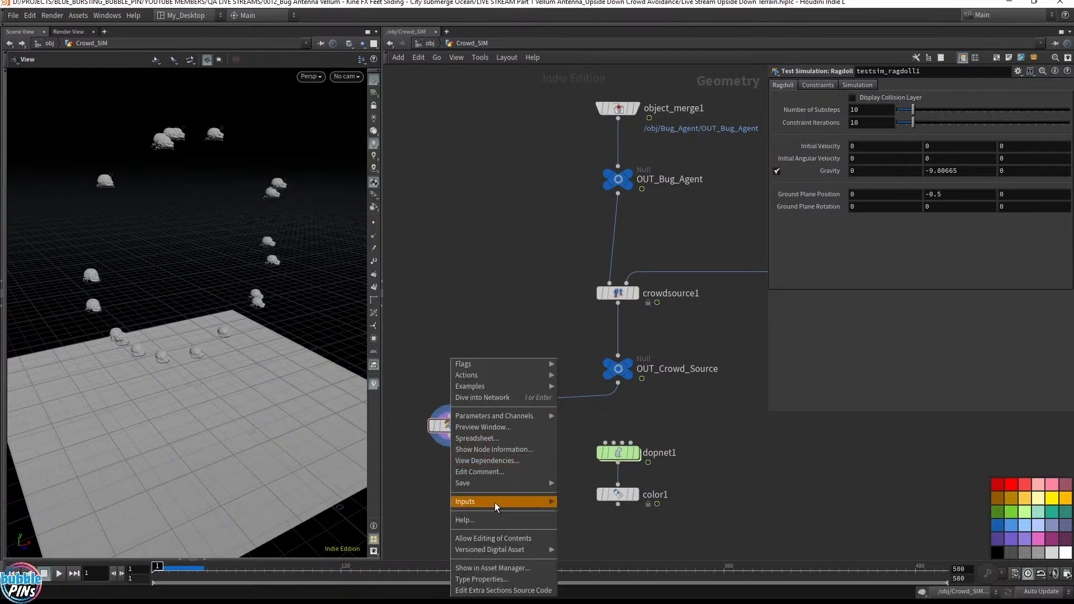
{"action": "left_click", "coordinate": [496, 541]}
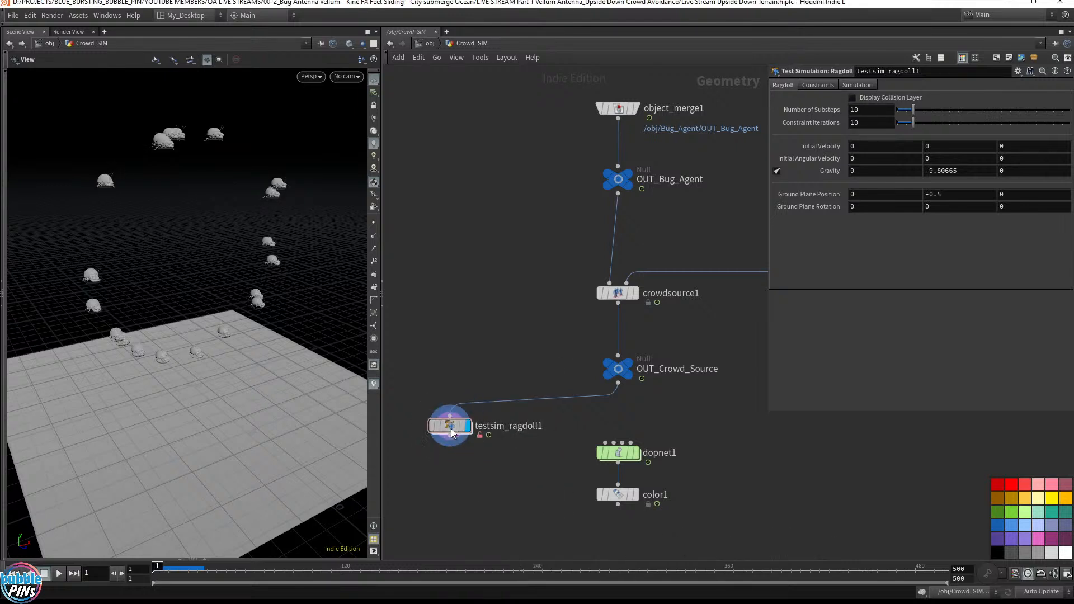
{"action": "double_click", "coordinate": [451, 428]}
{"action": "double_click", "coordinate": [614, 375]}
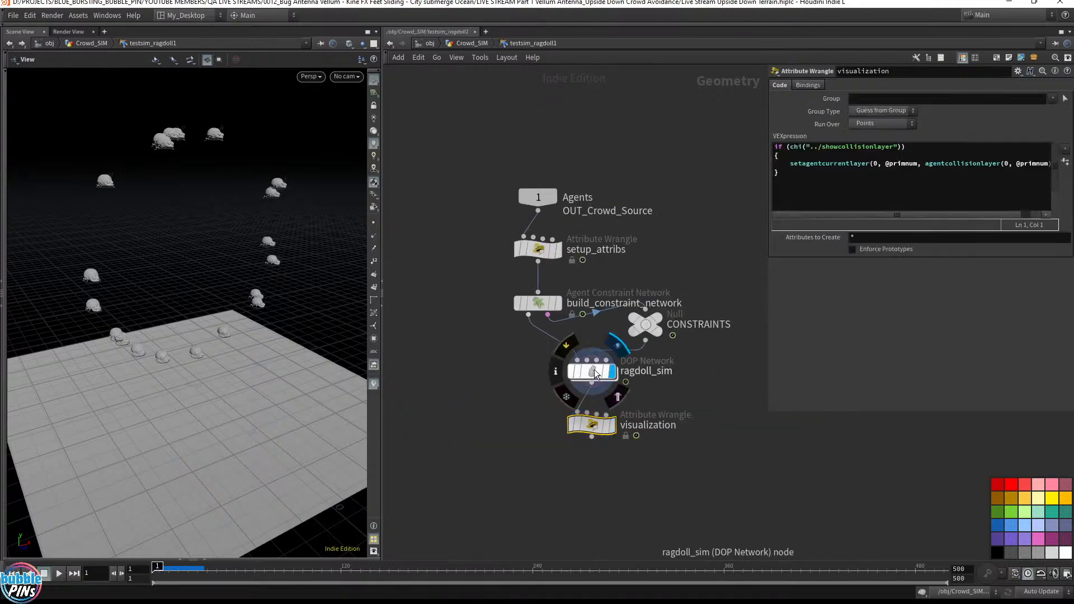
- Play the ragdoll simulation to watch the bugs fall onto the ground plane, and rewind to the first frame
{"action": "left_click_drag", "start_coordinate": [225, 267], "coordinate": [222, 257]}
{"action": "key", "text": "Up"}
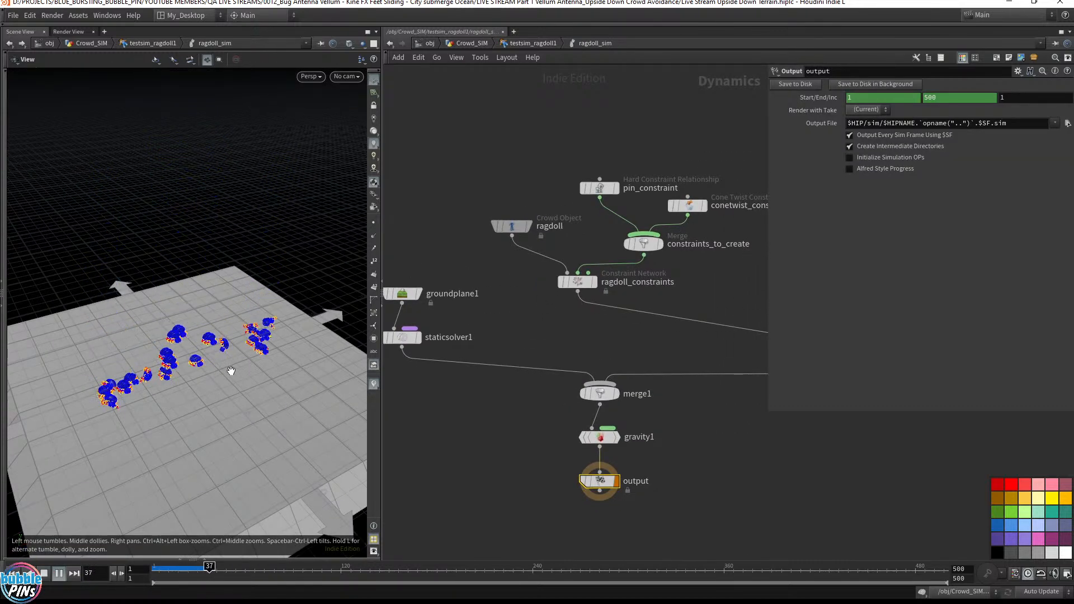
{"action": "key", "text": "ctrl+Up"}
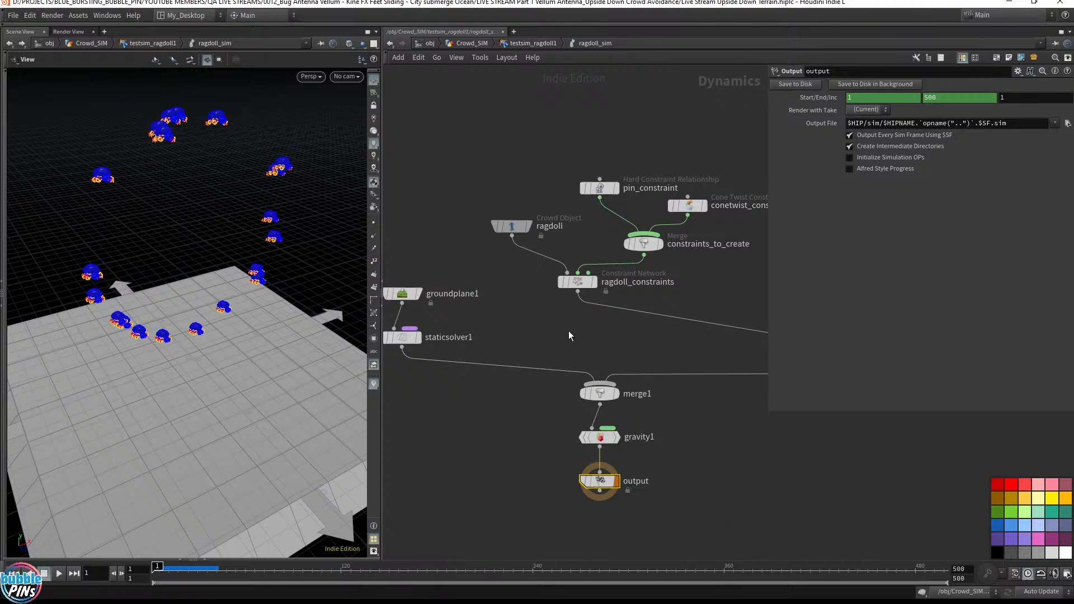
- Rearrange the ragdoll_sim network by spacing apart the output chain, ground plane, constraint, multisolver and crowd solver nodes
{"action": "scroll", "coordinate": [568, 331], "scroll_direction": "down", "scroll_amount": 5}
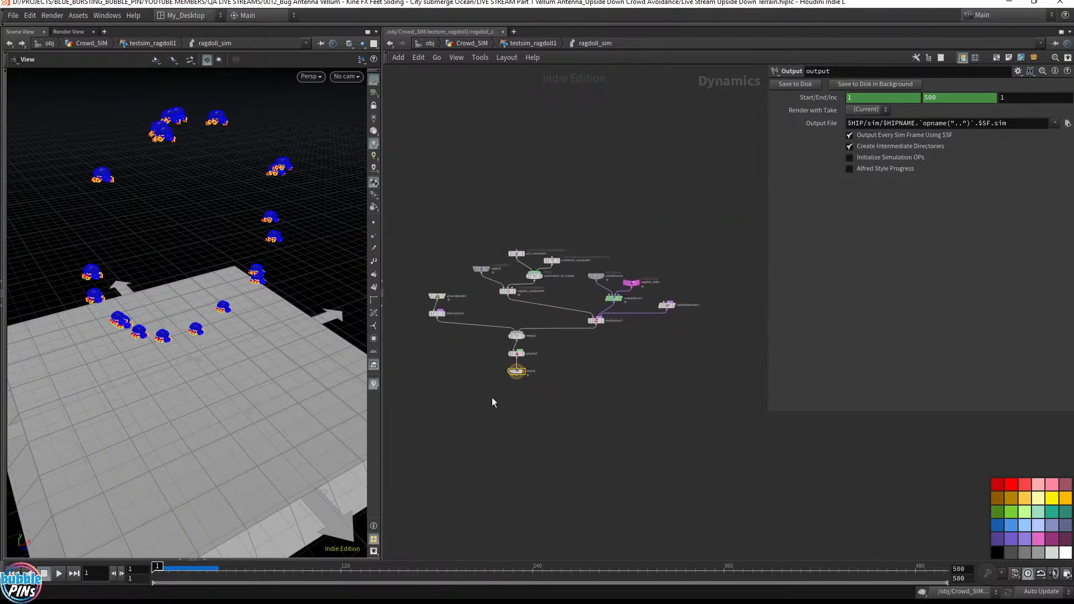
{"action": "left_click_drag", "start_coordinate": [492, 398], "coordinate": [597, 432]}
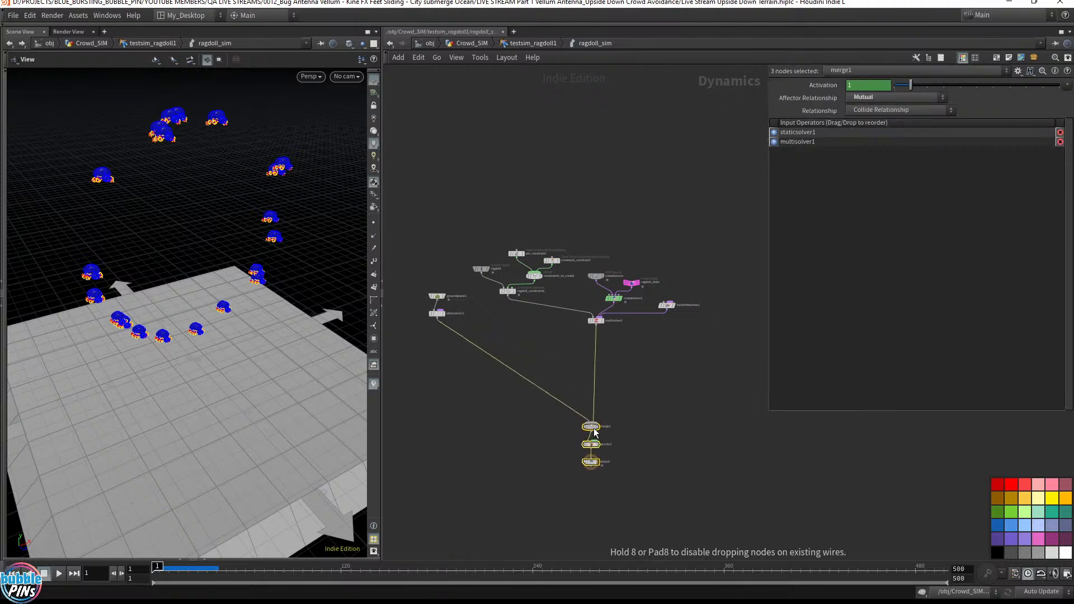
{"action": "left_click", "coordinate": [437, 297]}
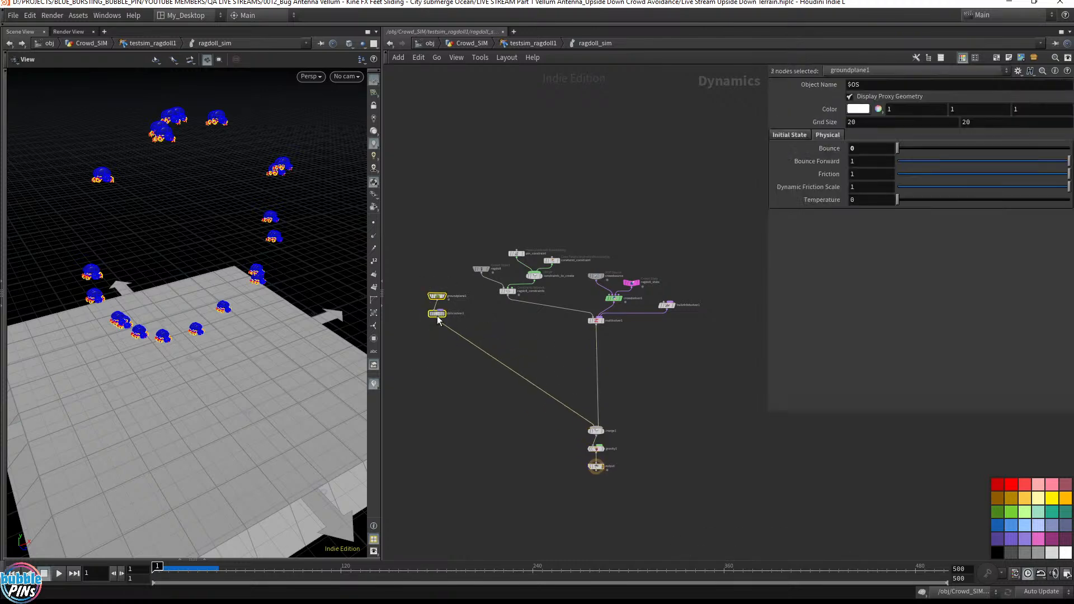
{"action": "left_click_drag", "start_coordinate": [440, 314], "coordinate": [559, 229]}
{"action": "left_click_drag", "start_coordinate": [516, 290], "coordinate": [497, 320]}
{"action": "left_click_drag", "start_coordinate": [600, 328], "coordinate": [647, 257]}
{"action": "left_click_drag", "start_coordinate": [617, 298], "coordinate": [608, 254]}
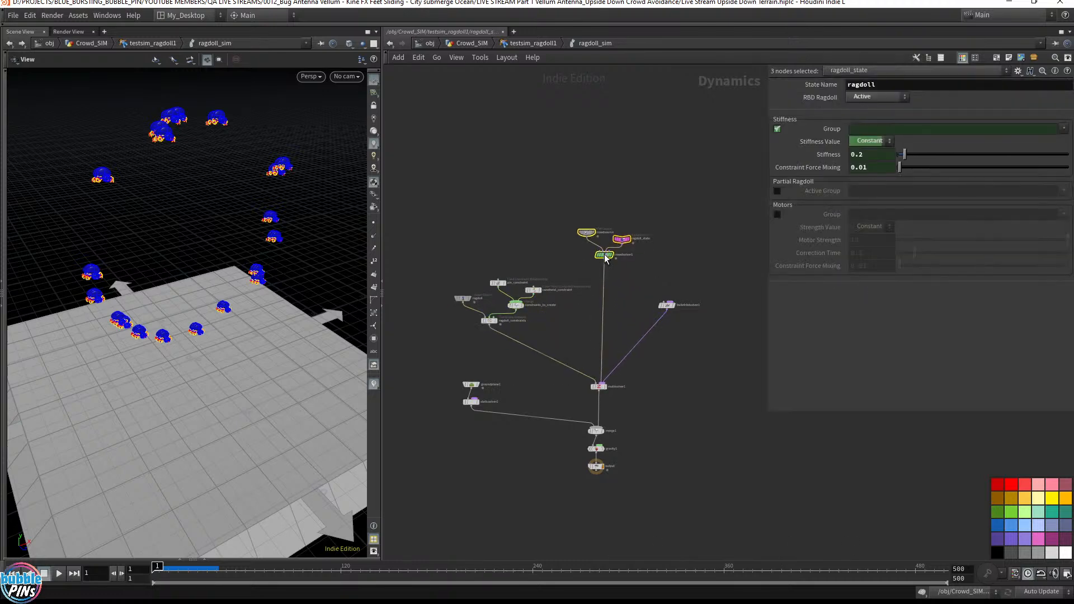
- Inspect the ragdoll crowd object, its pin and cone twist constraint nodes, and the bulletrbdsolver1 settings
{"action": "scroll", "coordinate": [639, 256], "scroll_direction": "up", "scroll_amount": 5}
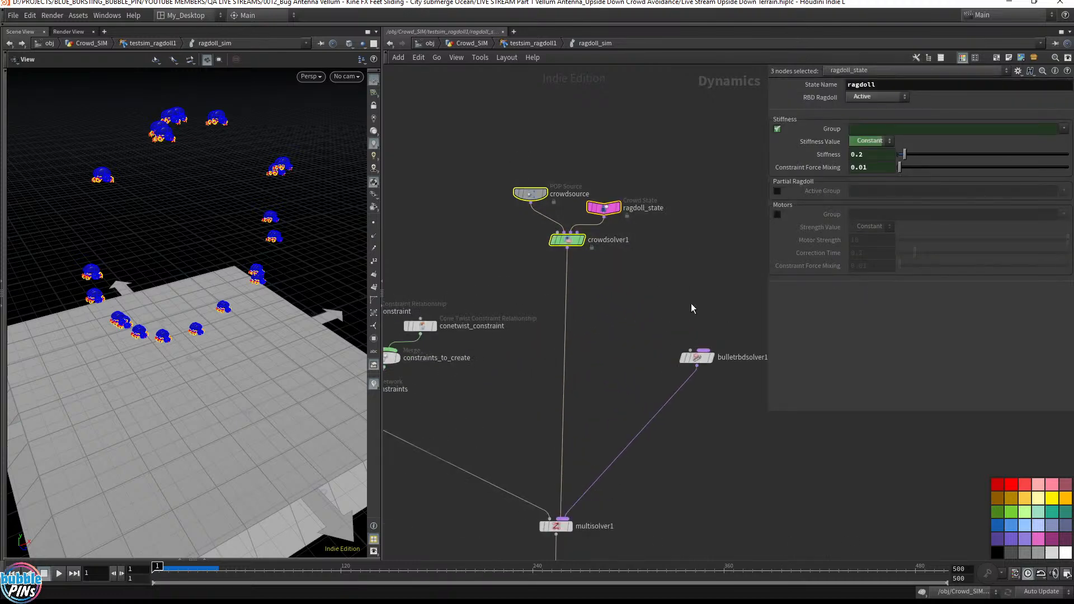
{"action": "middle_click_drag", "start_coordinate": [515, 380], "coordinate": [729, 343]}
{"action": "left_click", "coordinate": [490, 315]}
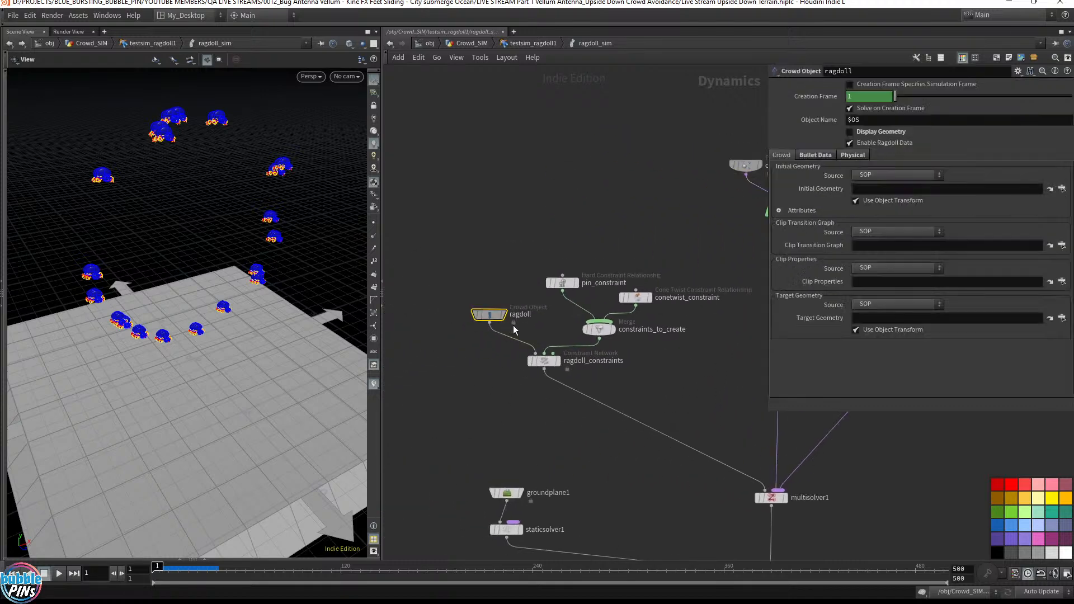
{"action": "left_click_drag", "start_coordinate": [536, 225], "coordinate": [701, 409]}
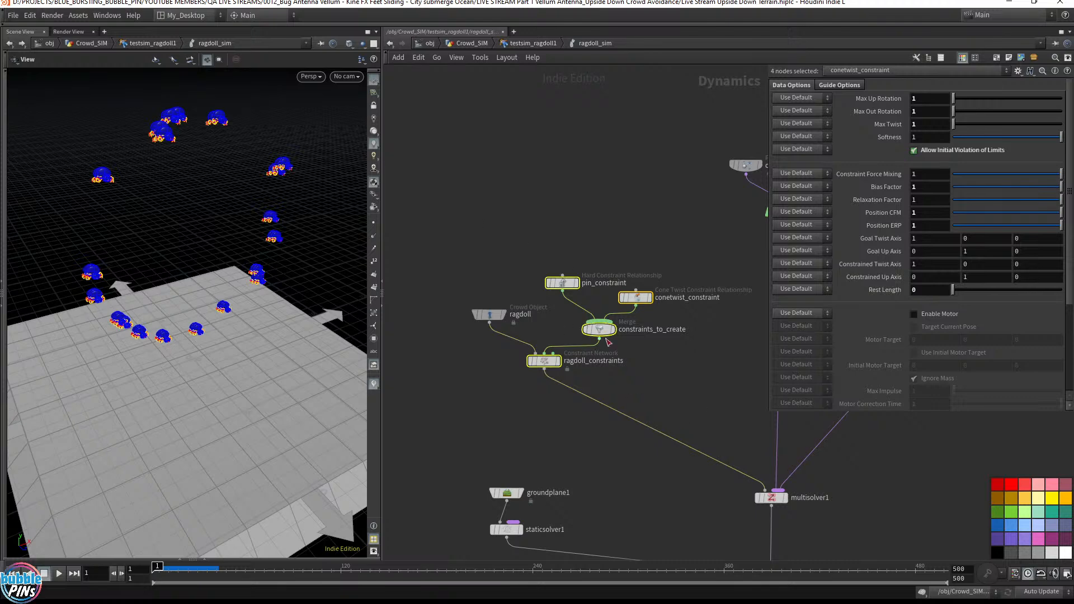
{"action": "middle_click_drag", "start_coordinate": [728, 410], "coordinate": [477, 315]}
{"action": "left_click_drag", "start_coordinate": [720, 282], "coordinate": [616, 221]}
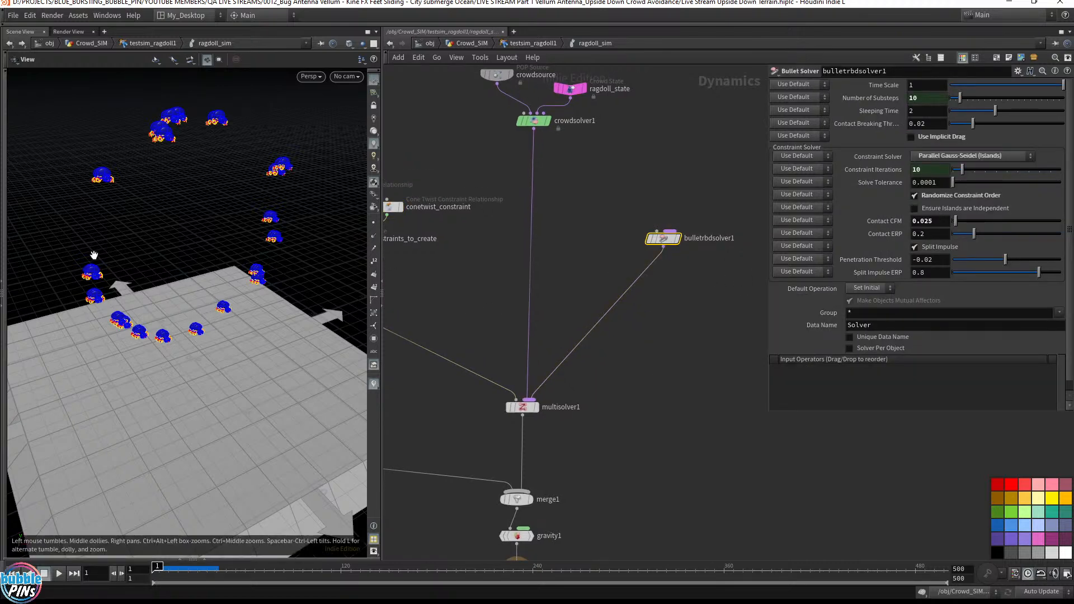
- Play the ragdoll simulation to frame 44 and examine the fallen bugs from a low angle
{"action": "key", "text": "Up"}
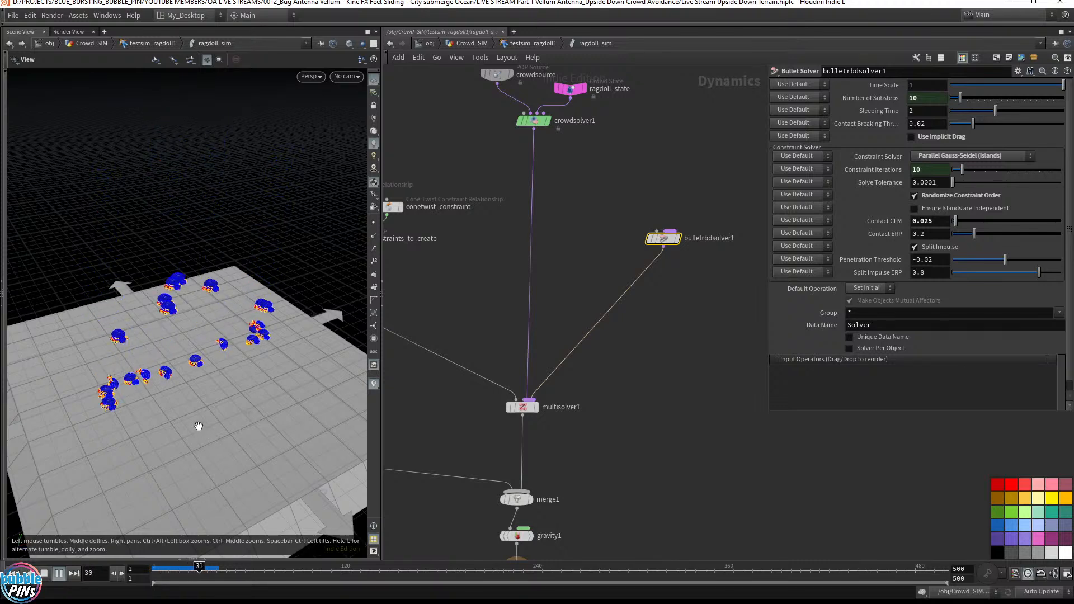
{"action": "key", "text": "Up"}
{"action": "left_click_drag", "start_coordinate": [205, 357], "coordinate": [269, 360]}
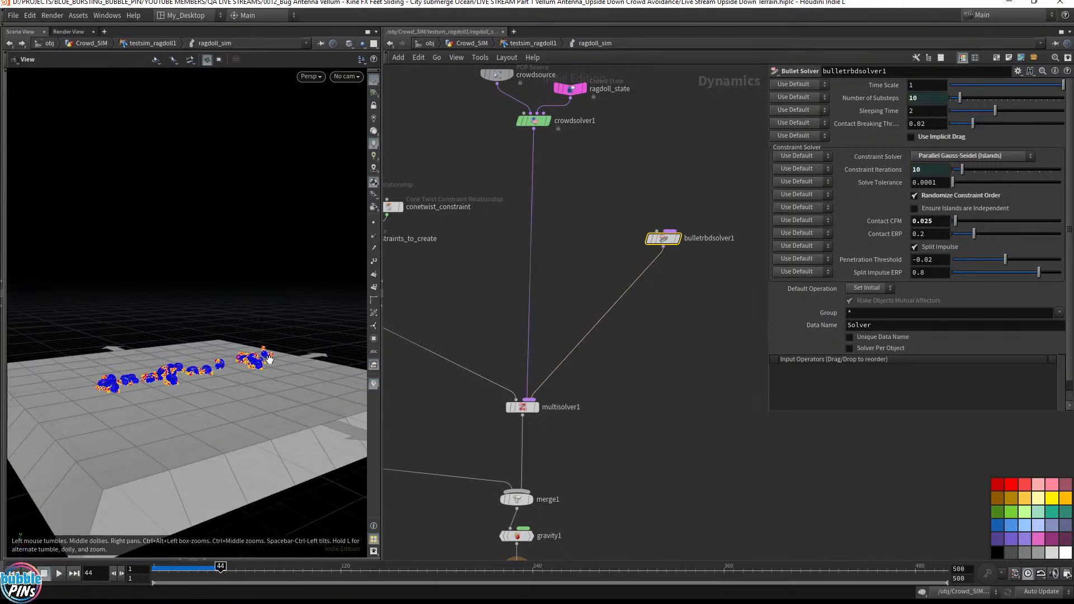
- Review the node connections into multisolver1 and examine the parameters of the ragdoll_state crowd state
{"action": "middle_click_drag", "start_coordinate": [482, 437], "coordinate": [636, 406]}
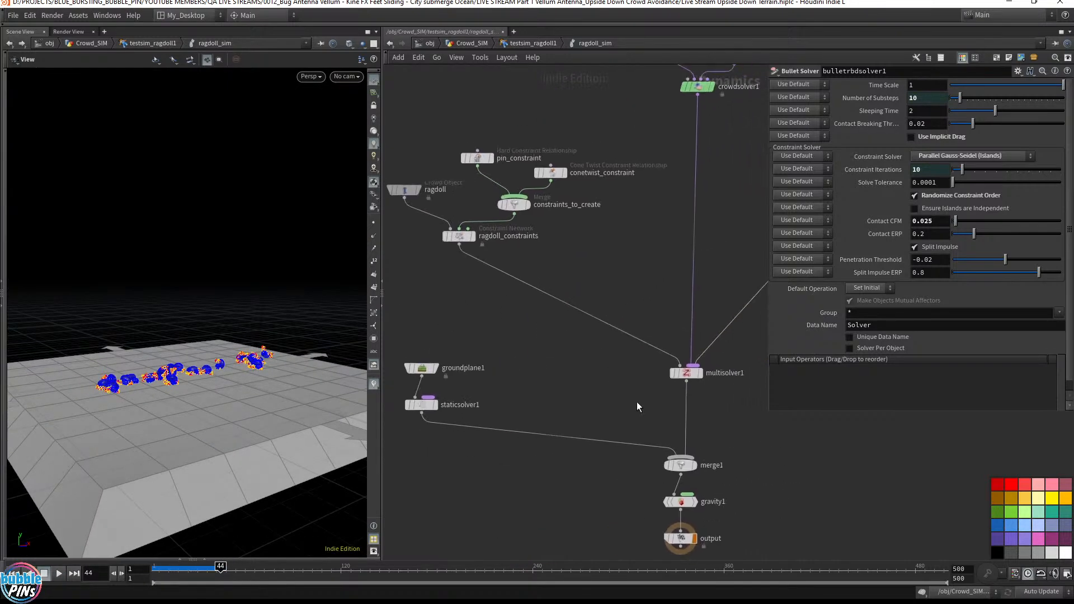
{"action": "middle_click_drag", "start_coordinate": [609, 337], "coordinate": [557, 400]}
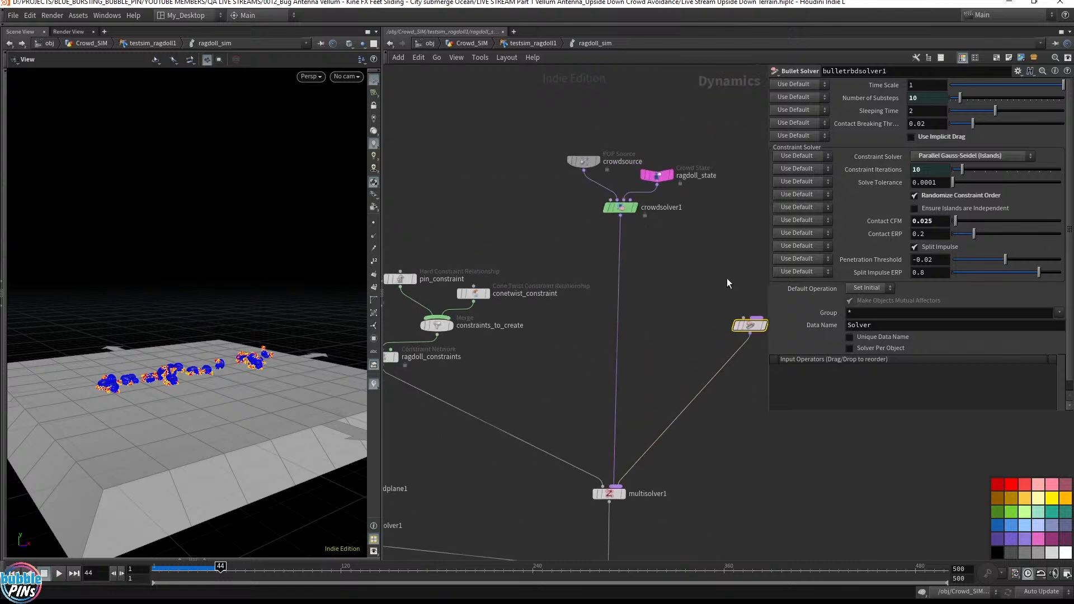
{"action": "left_click_drag", "start_coordinate": [790, 402], "coordinate": [790, 401]}
{"action": "left_click", "coordinate": [657, 175]}
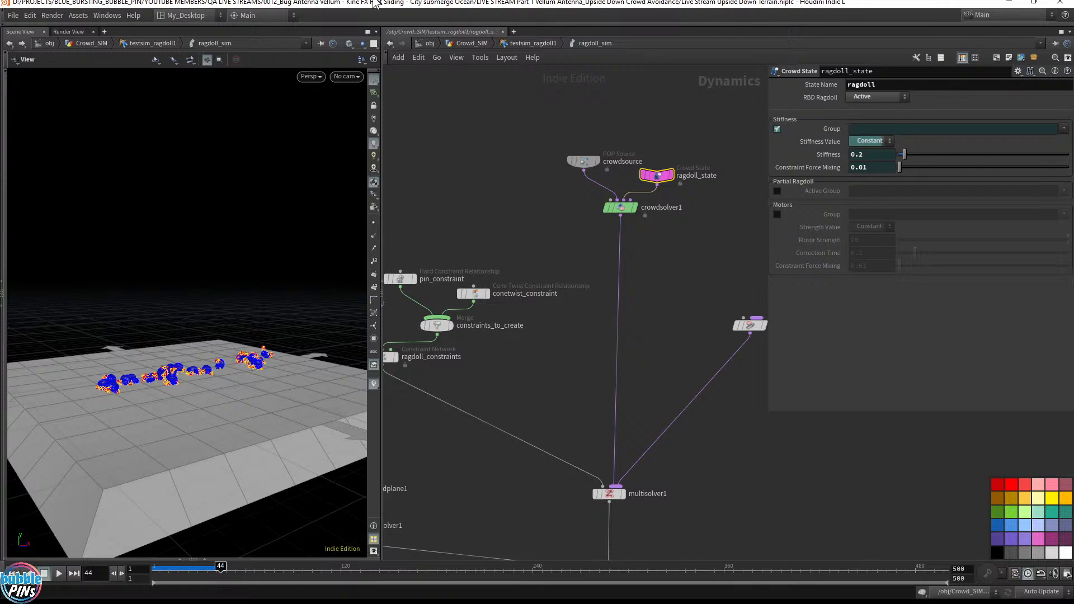
- Return to the Crowd_SIM network, colour testsim_ragdoll1 black and display OUT_Crowd_Source
{"action": "left_click", "coordinate": [467, 43]}
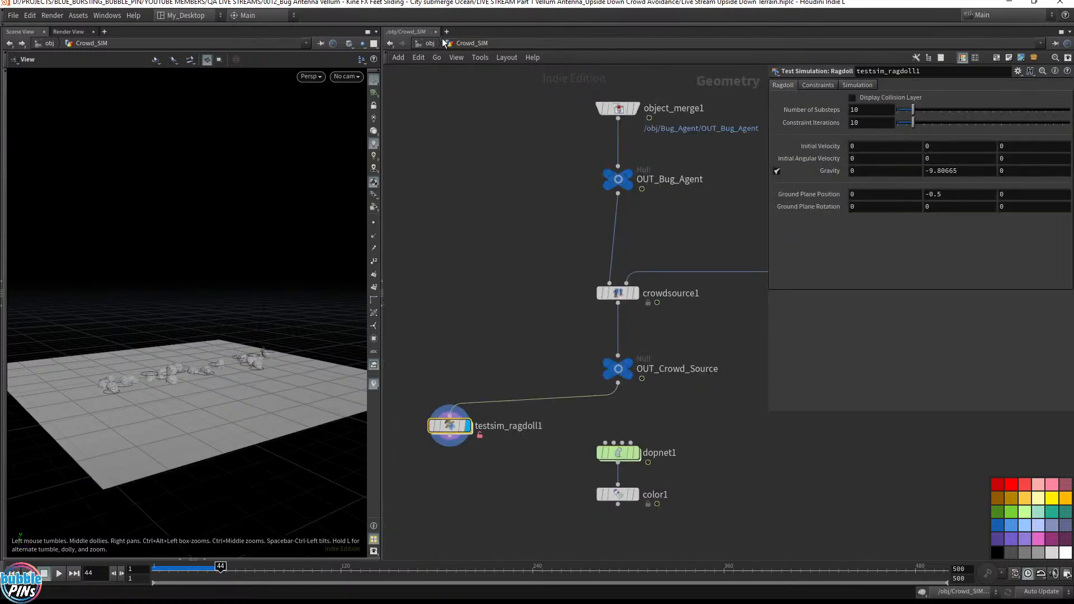
{"action": "left_click", "coordinate": [998, 552]}
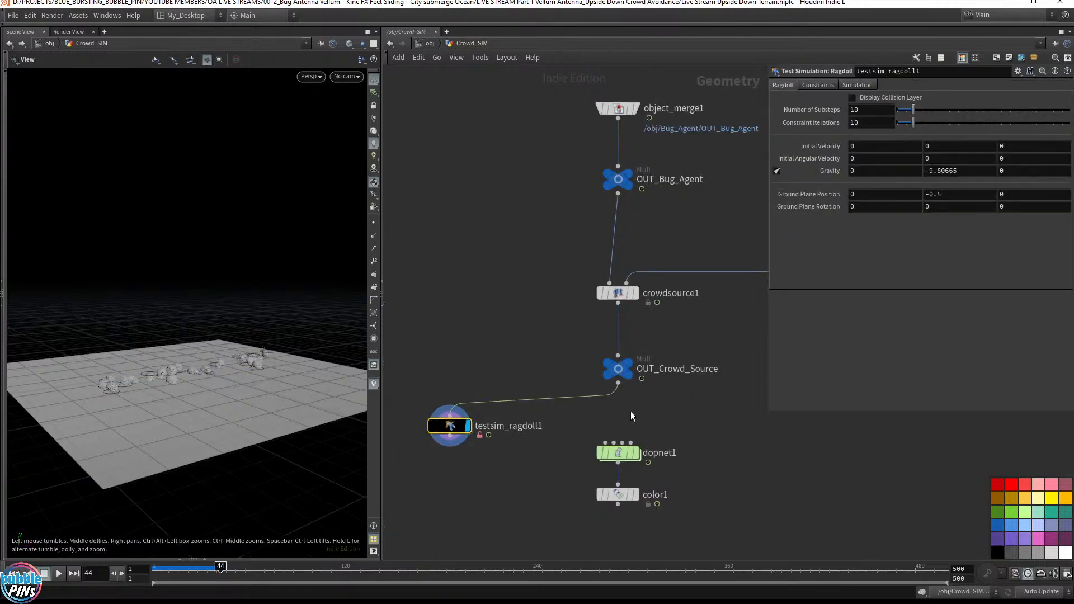
{"action": "left_click", "coordinate": [630, 364]}
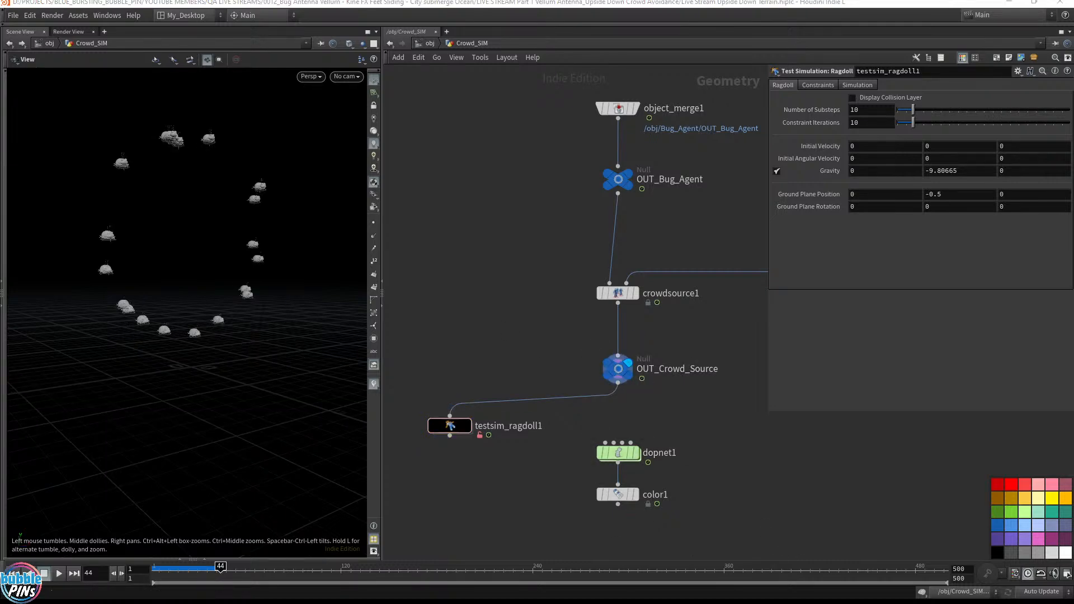
- Switch to the live chat window in Firefox and read the latest viewer messages
{"action": "key", "text": "alt+Tab"}
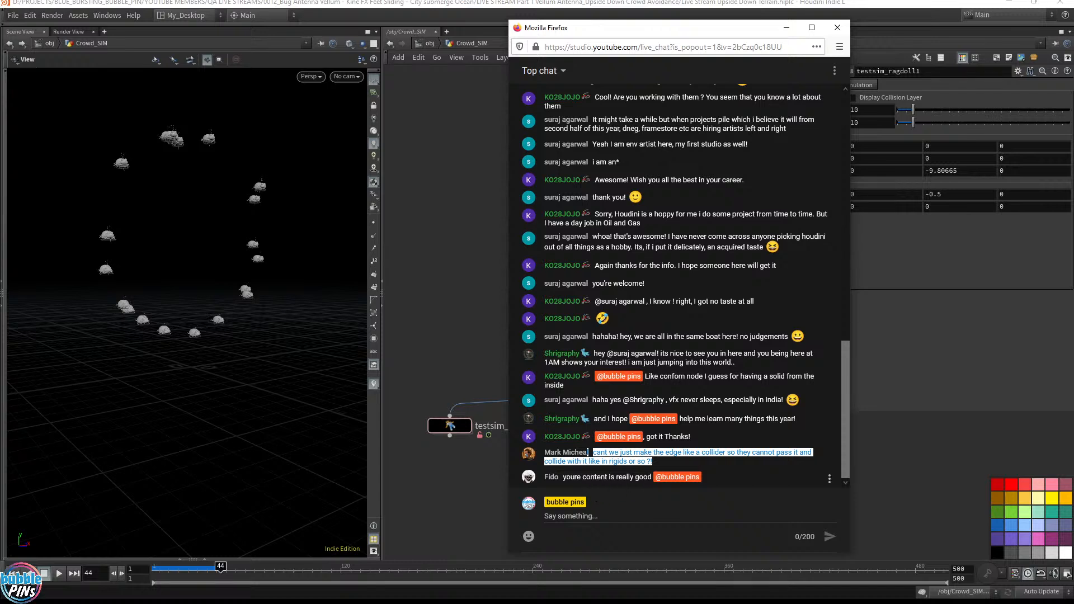
{"action": "left_click_drag", "start_coordinate": [577, 477], "coordinate": [686, 493]}
{"action": "left_click", "coordinate": [754, 479]}
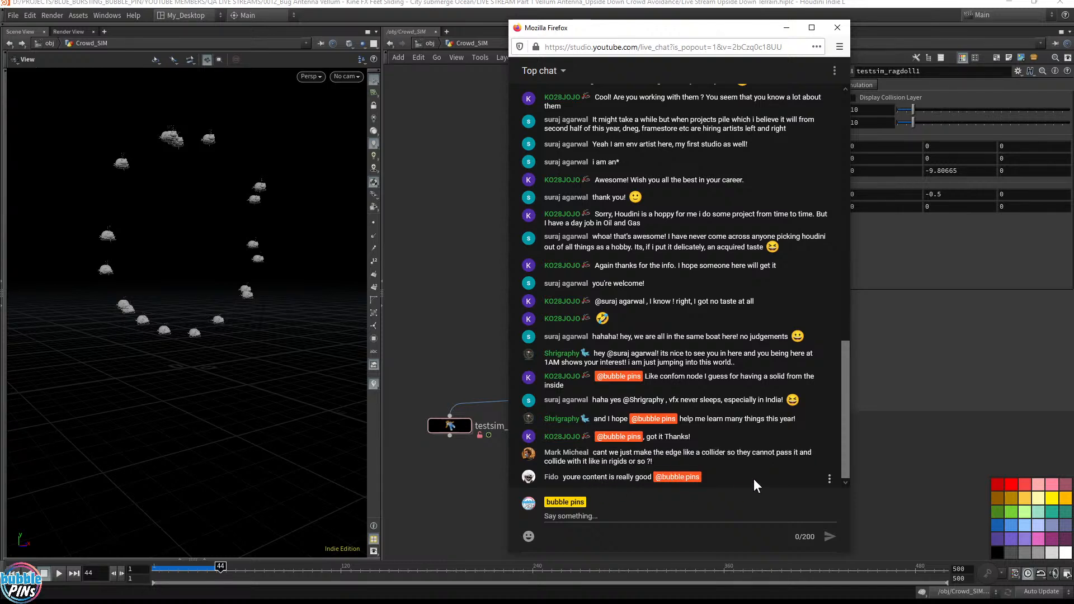
{"action": "left_click", "coordinate": [703, 509]}
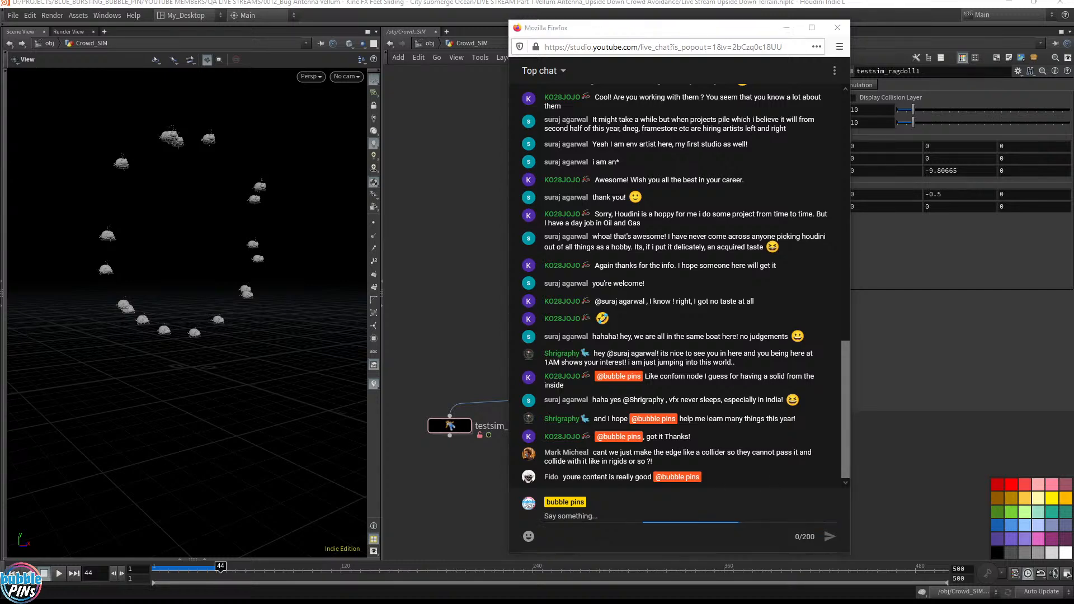
- Switch to the Notepad topic notes and highlight the optional Live Stream Text section
{"action": "left_click", "coordinate": [203, 603]}
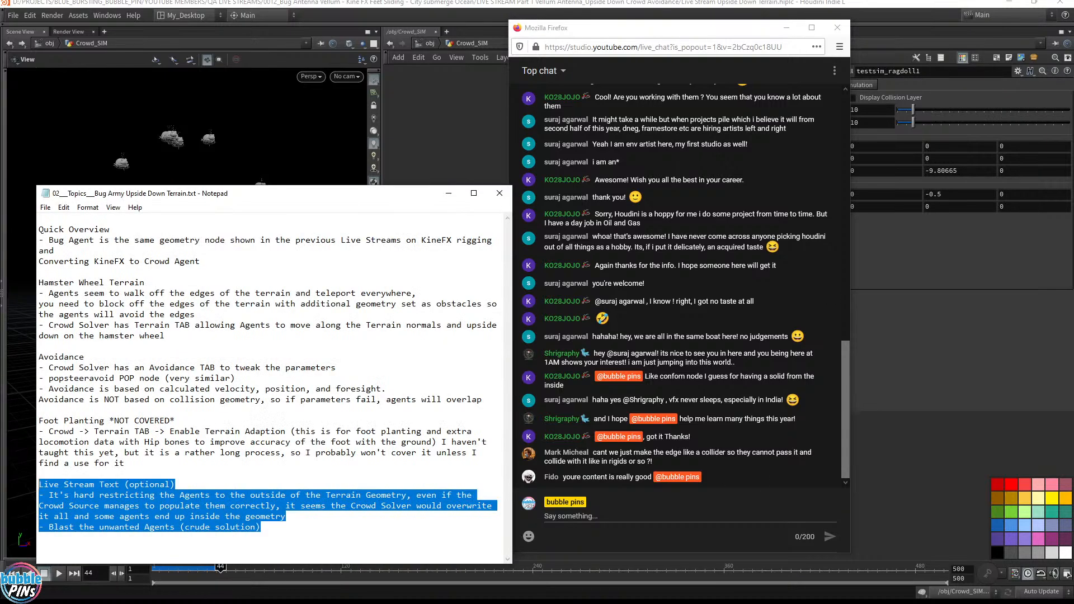
{"action": "left_click", "coordinate": [40, 484]}
{"action": "left_click_drag", "start_coordinate": [44, 485], "coordinate": [261, 528]}
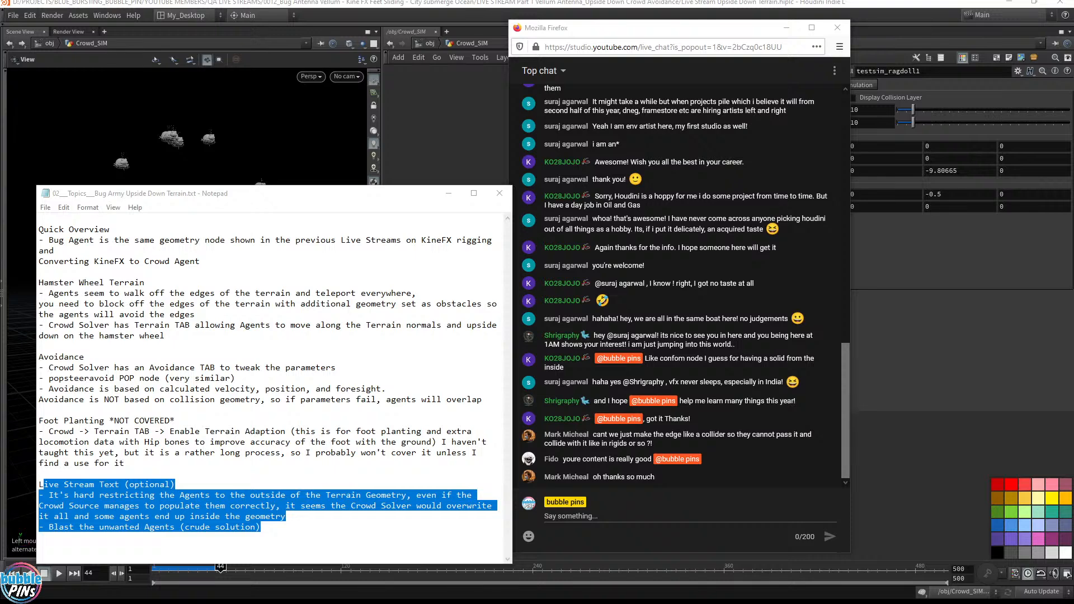
- Bring up the Twitter page in the browser, replay the embedded live stream announcement clip, and move the window away
{"action": "left_click_drag", "start_coordinate": [1073, 49], "coordinate": [779, 61]}
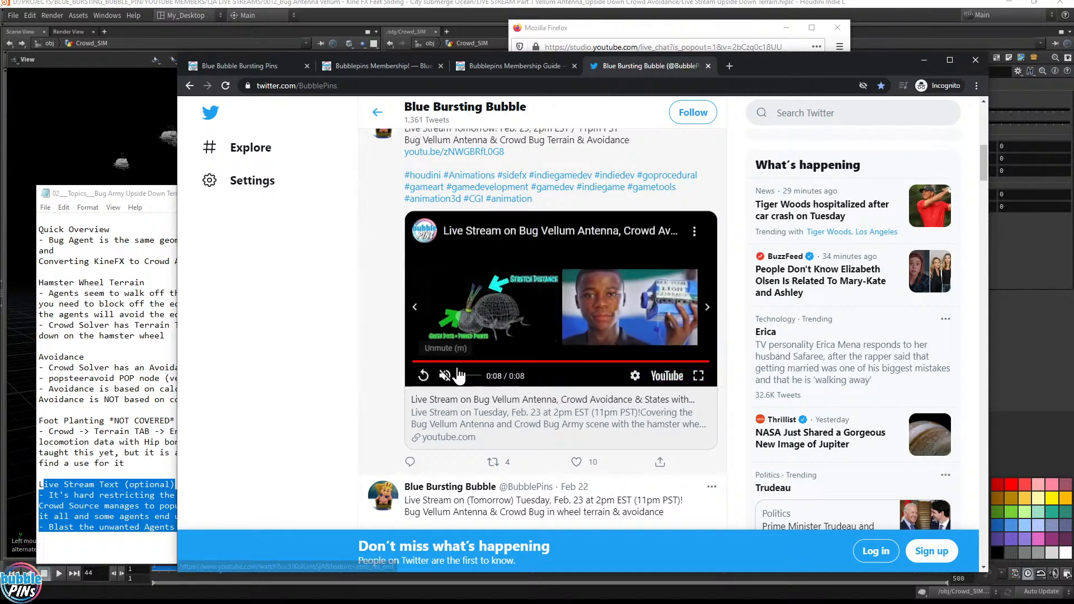
{"action": "left_click", "coordinate": [480, 362]}
{"action": "left_click", "coordinate": [550, 362]}
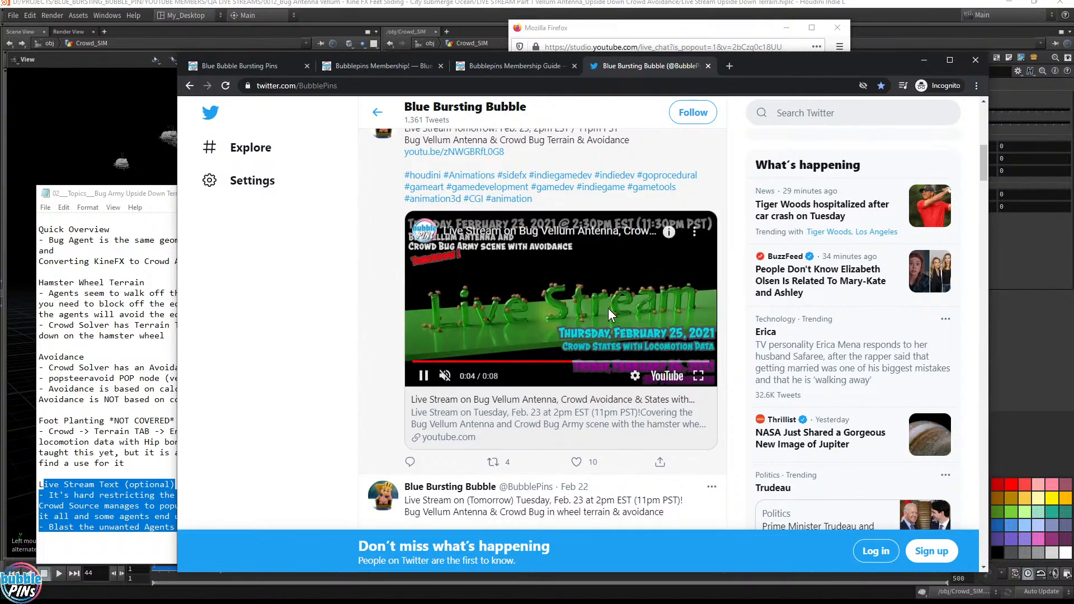
{"action": "left_click", "coordinate": [434, 386]}
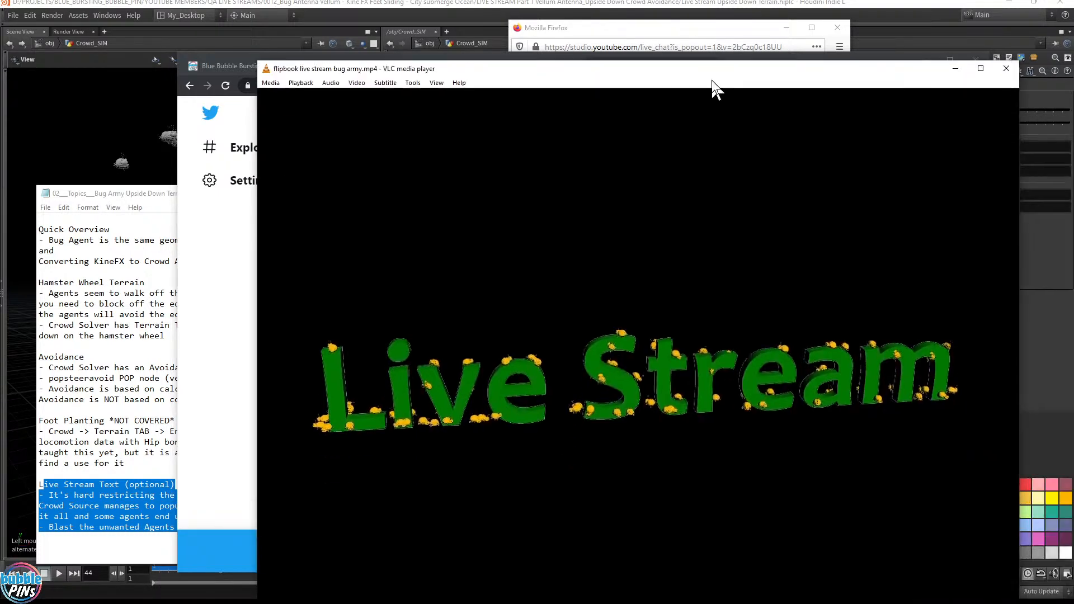
{"action": "left_click", "coordinate": [244, 215]}
{"action": "left_click_drag", "start_coordinate": [784, 62], "coordinate": [1073, 60]}
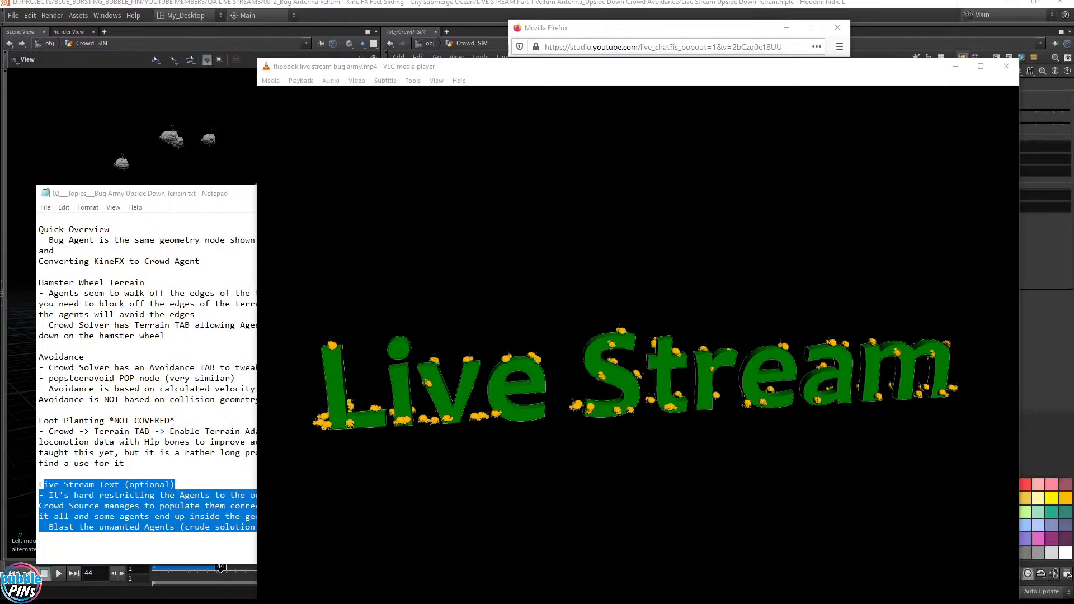
- Bring up Live Stream 0012 Announcement.mp4 in VLC, pause it and scrub back to about 3 seconds to examine the bugs on the letters
{"action": "left_click_drag", "start_coordinate": [705, 70], "coordinate": [703, 47]}
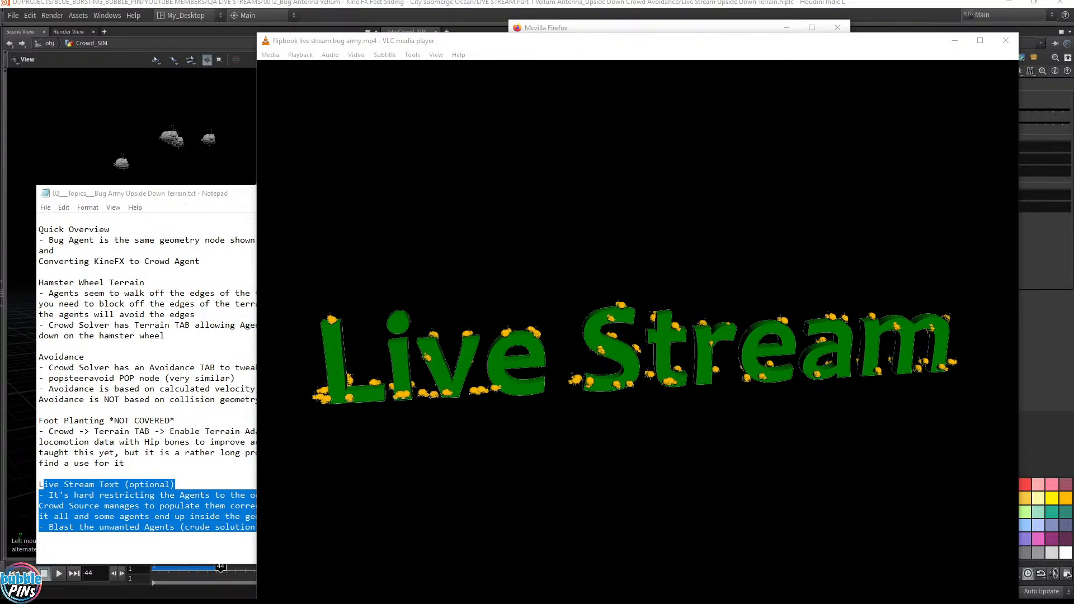
{"action": "left_click_drag", "start_coordinate": [1073, 386], "coordinate": [573, 383]}
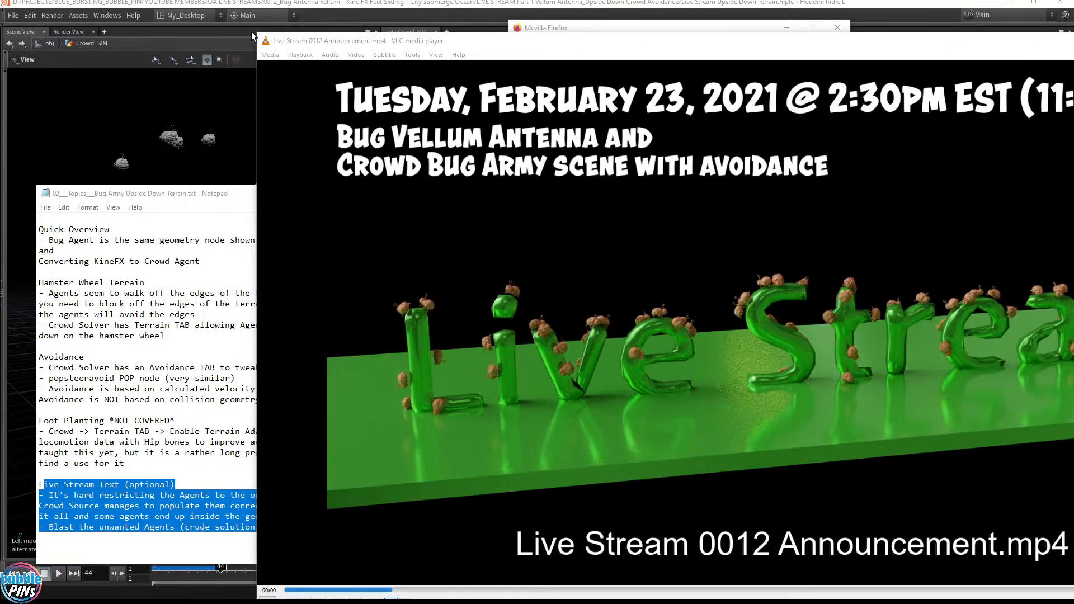
{"action": "left_click_drag", "start_coordinate": [254, 32], "coordinate": [637, 320]}
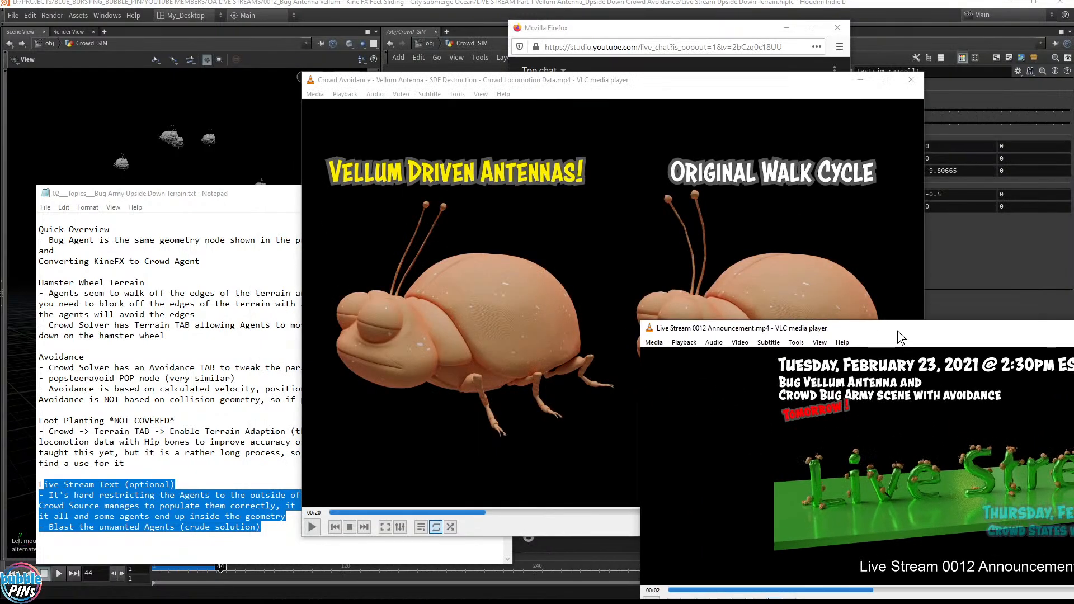
{"action": "left_click_drag", "start_coordinate": [897, 330], "coordinate": [549, 5]}
{"action": "key", "text": "space"}
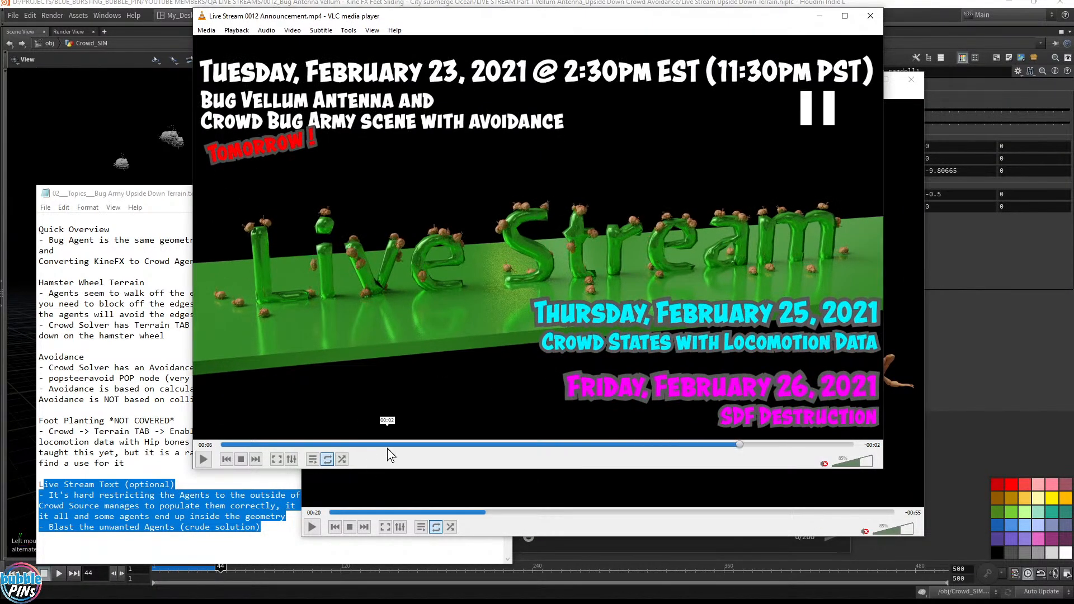
{"action": "left_click_drag", "start_coordinate": [388, 446], "coordinate": [481, 445]}
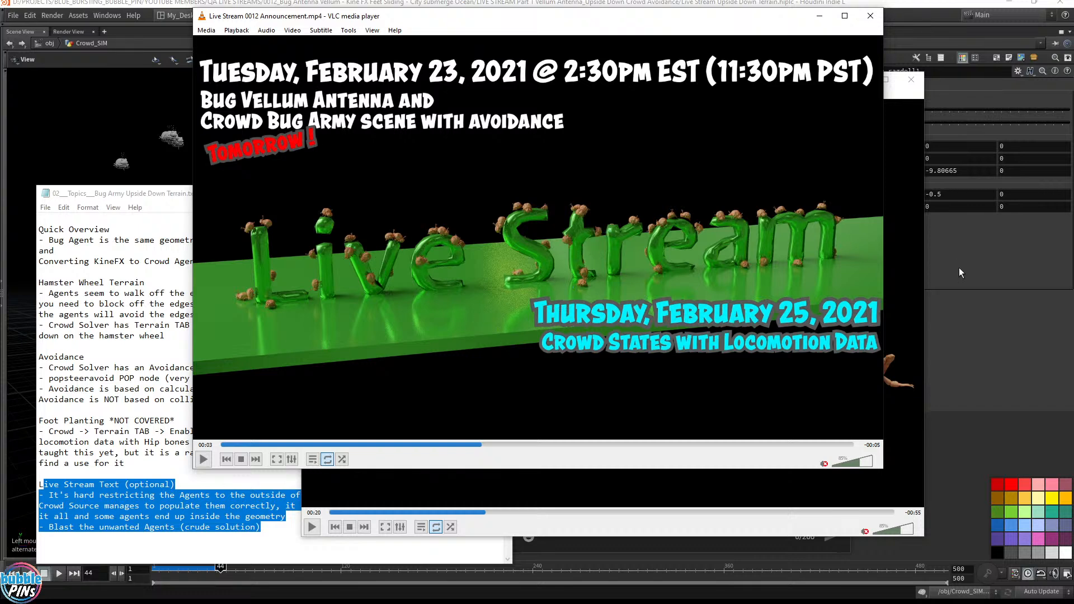
{"action": "left_click_drag", "start_coordinate": [472, 16], "coordinate": [476, 0]}
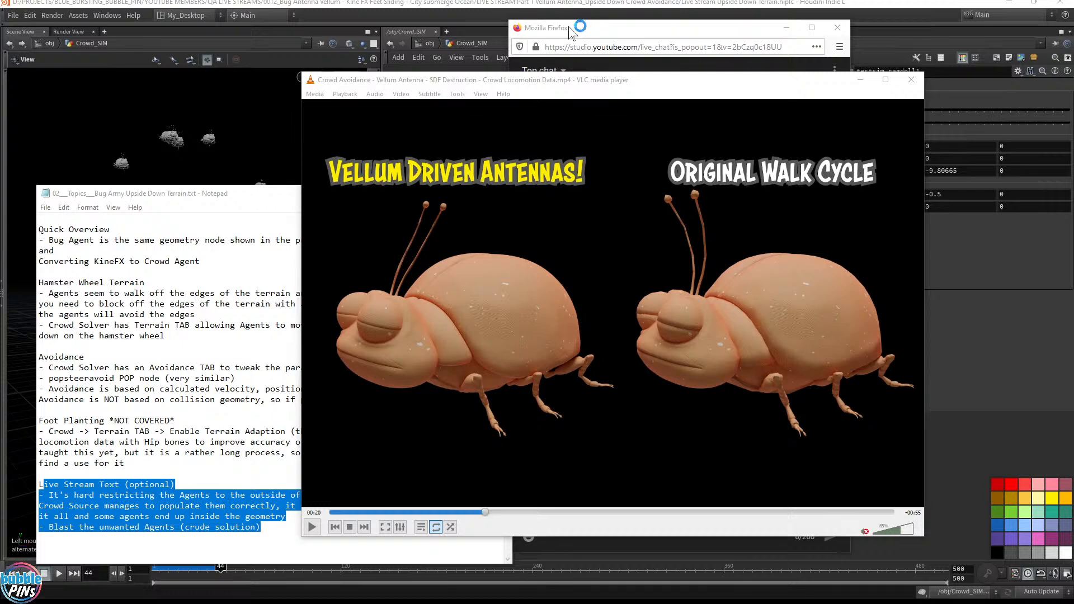
- Check the chat, switch back to Houdini, and move dopnet1 and color1 further below OUT_Crowd_Source
{"action": "left_click", "coordinate": [574, 59]}
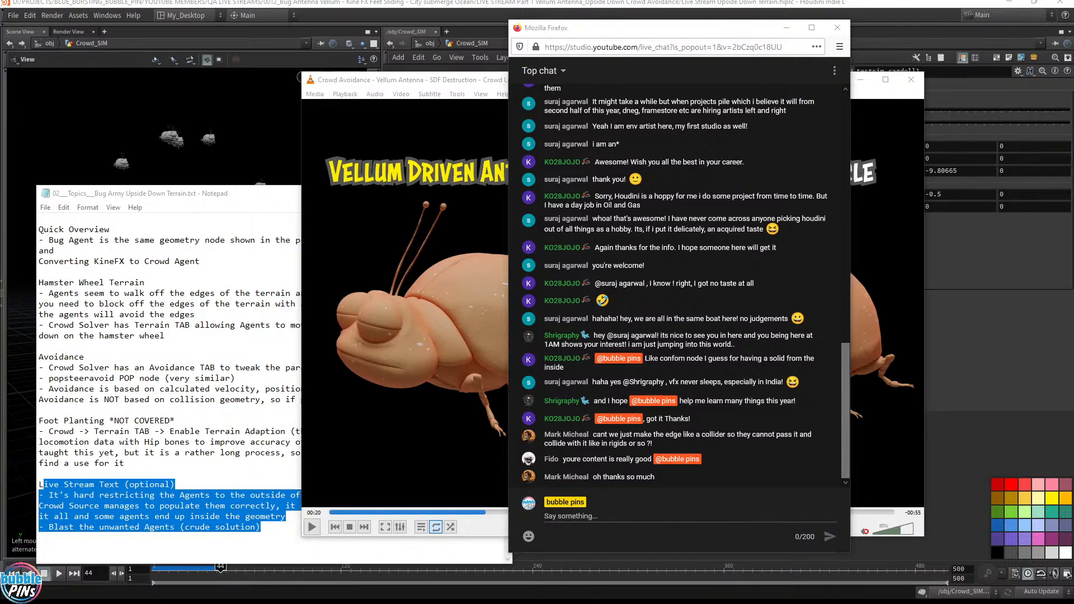
{"action": "left_click", "coordinate": [537, 3]}
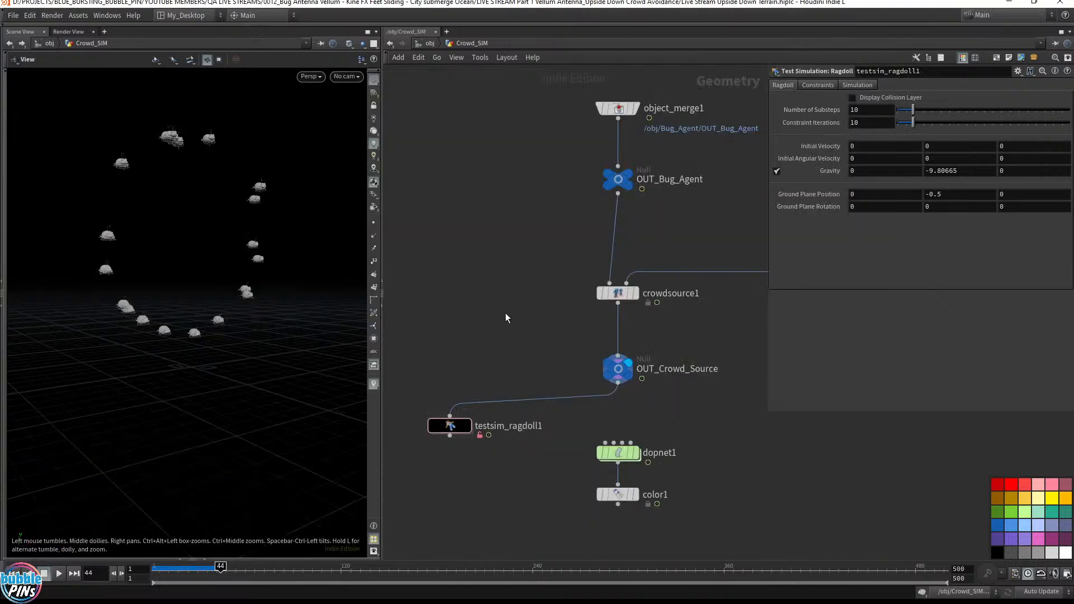
{"action": "middle_click_drag", "start_coordinate": [505, 317], "coordinate": [449, 263]}
{"action": "left_click_drag", "start_coordinate": [502, 492], "coordinate": [661, 382]}
{"action": "left_click_drag", "start_coordinate": [567, 397], "coordinate": [570, 486]}
{"action": "left_click", "coordinate": [570, 487]}
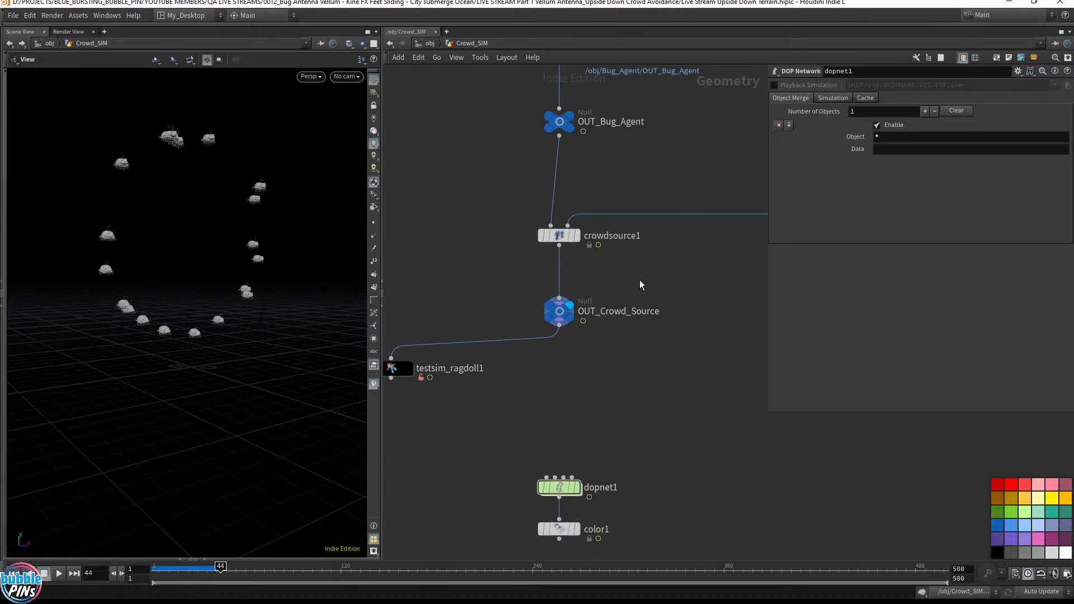
- Add an Agent Terrain Adaptation node beside OUT_Crowd_Source in the Crowd_SIM network
{"action": "key", "text": "Tab"}
{"action": "type", "text": "crow"}
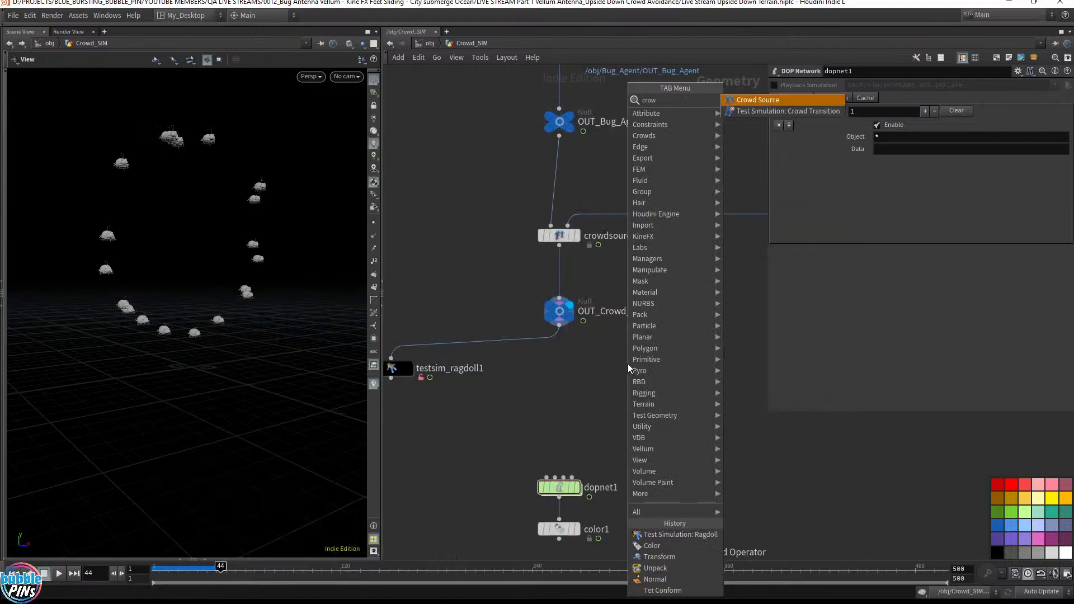
{"action": "type", "text": "d"}
{"action": "key", "text": "BackSpace"}
{"action": "key", "text": "BackSpace"}
{"action": "key", "text": "BackSpace"}
{"action": "key", "text": "BackSpace"}
{"action": "key", "text": "BackSpace"}
{"action": "type", "text": "agent"}
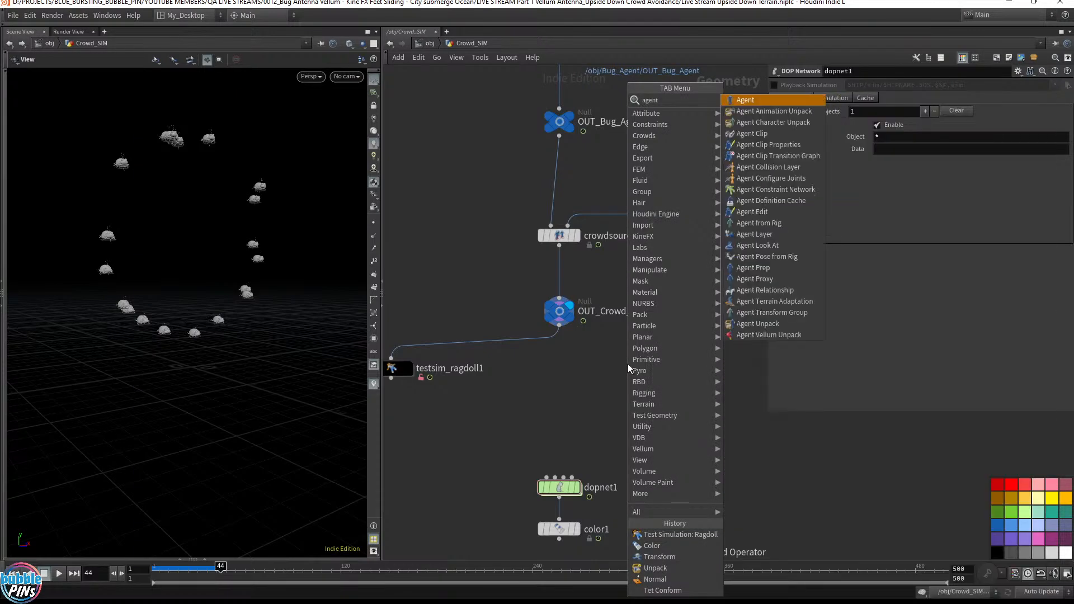
{"action": "key", "text": "Down"}
{"action": "key", "text": "Down"}
{"action": "key", "text": "Down"}
{"action": "key", "text": "Down"}
{"action": "key", "text": "Down"}
{"action": "key", "text": "Down"}
{"action": "key", "text": "Down"}
{"action": "key", "text": "Down"}
{"action": "key", "text": "Down"}
{"action": "key", "text": "Down"}
{"action": "key", "text": "Down"}
{"action": "key", "text": "Down"}
{"action": "key", "text": "Down"}
{"action": "key", "text": "Down"}
{"action": "key", "text": "Down"}
{"action": "key", "text": "Down"}
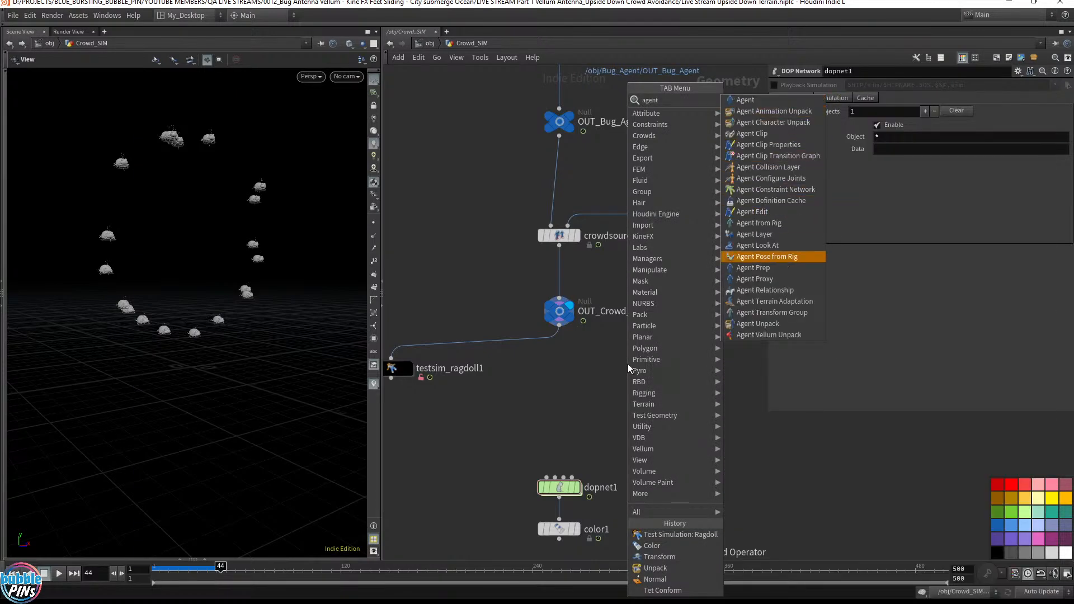
{"action": "key", "text": "Down"}
{"action": "key", "text": "Down"}
{"action": "key", "text": "Return"}
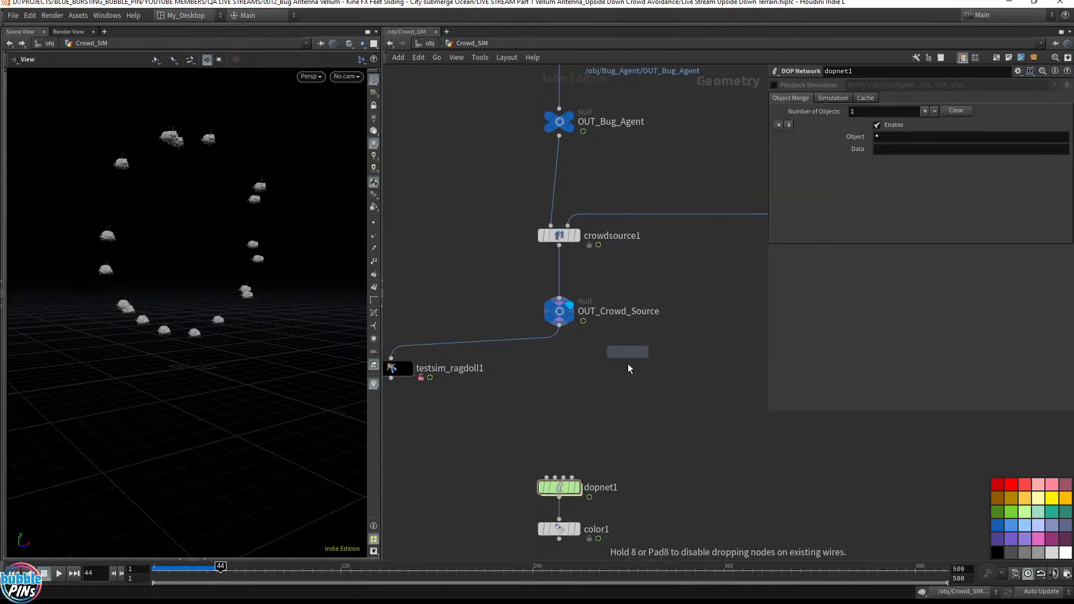
{"action": "left_click", "coordinate": [691, 354]}
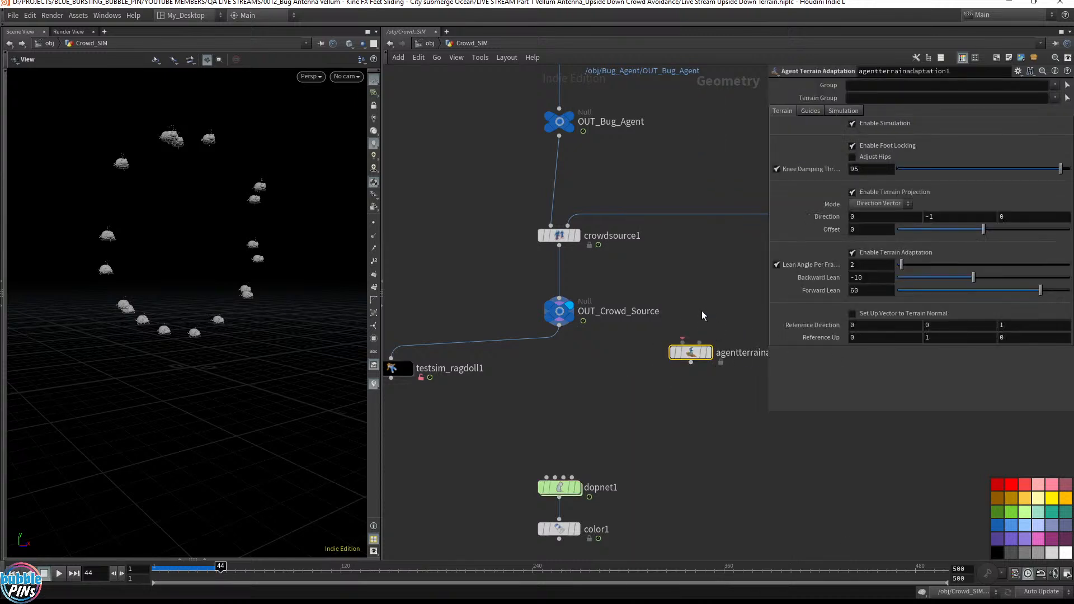
{"action": "middle_click_drag", "start_coordinate": [702, 311], "coordinate": [618, 291]}
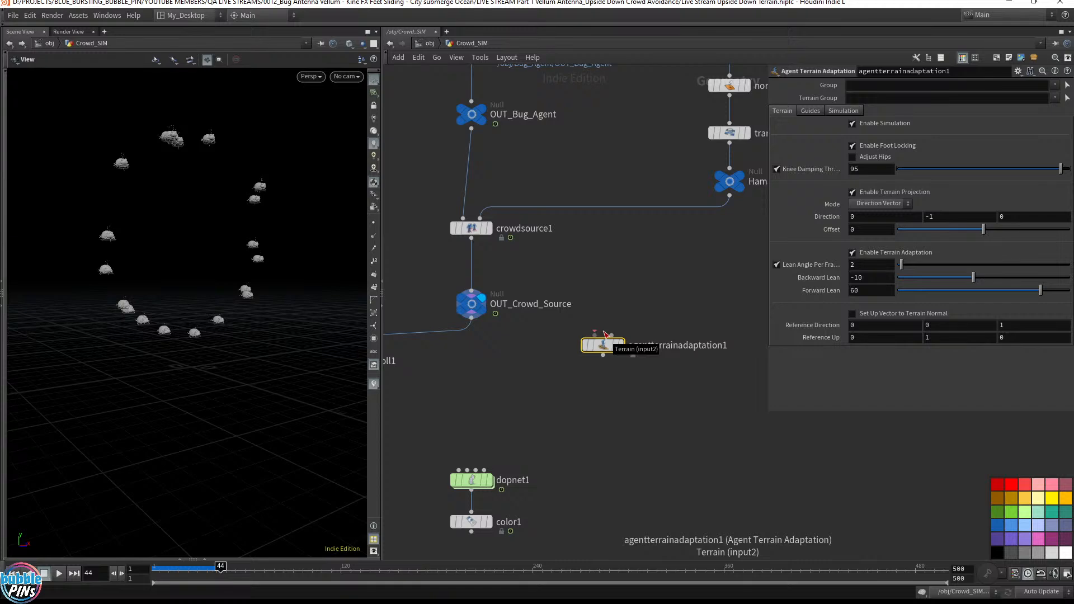
- Bring the Live Stream 0012 Announcement.mp4 window into view, examine the bugs on the letters, and move the window away
{"action": "left_click_drag", "start_coordinate": [1073, 63], "coordinate": [495, 79]}
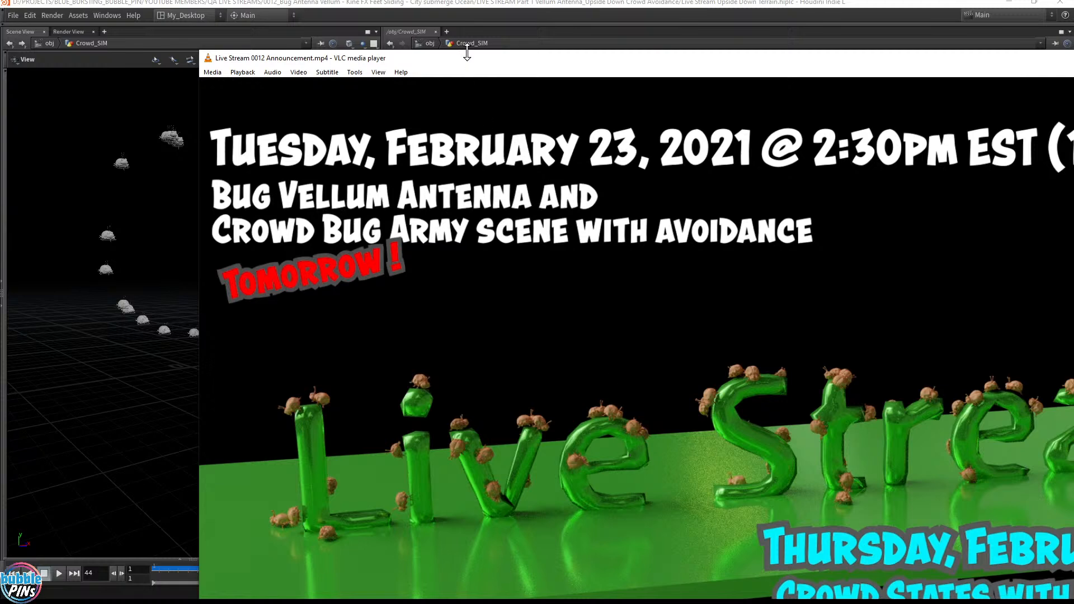
{"action": "left_click_drag", "start_coordinate": [466, 49], "coordinate": [694, 43]}
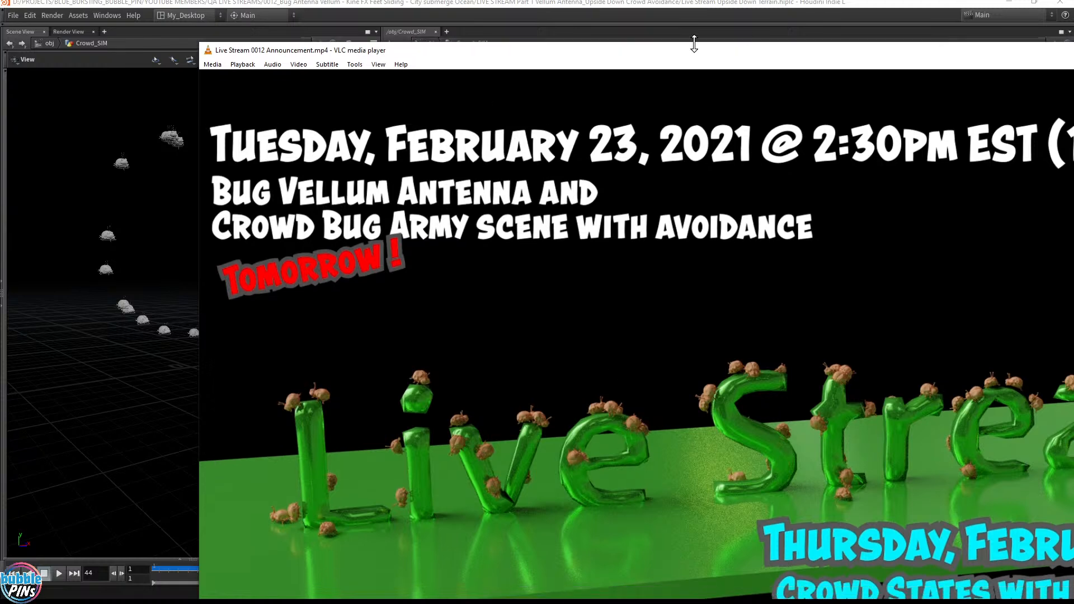
{"action": "double_click", "coordinate": [649, 49]}
{"action": "left_click_drag", "start_coordinate": [583, 391], "coordinate": [684, 313]}
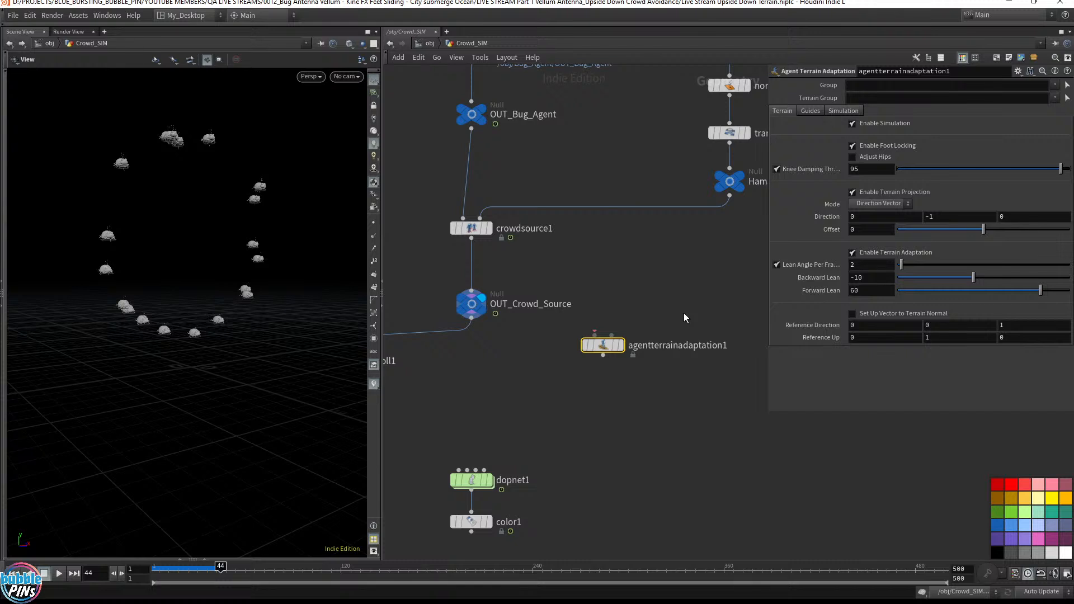
- Try wiring agentterrainadaptation1 into dopnet1's first input, and remove both the wire and the terrain adaptation node
{"action": "left_click", "coordinate": [602, 357]}
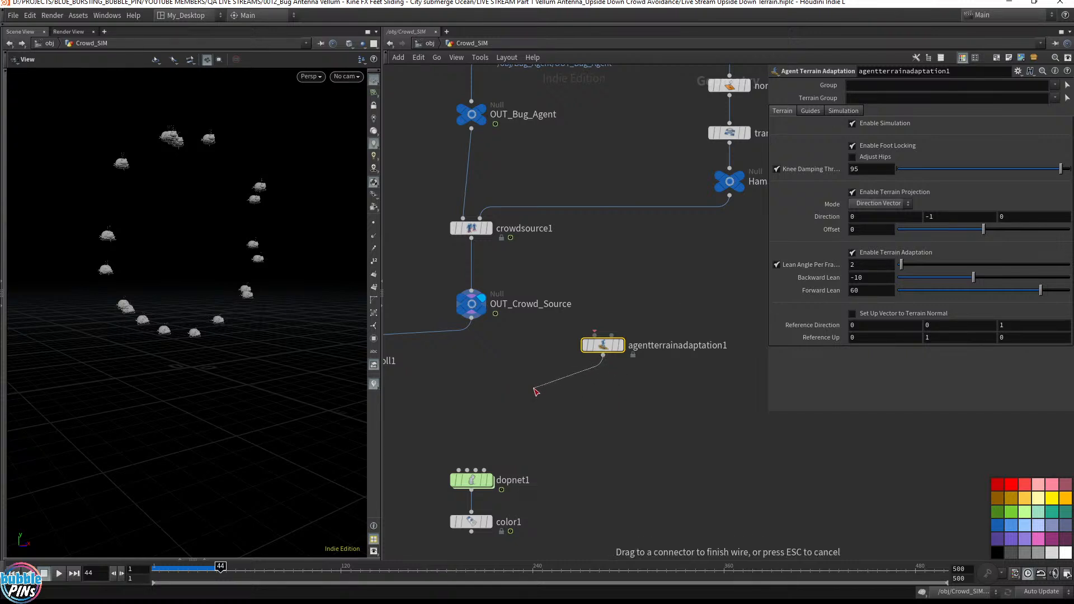
{"action": "left_click", "coordinate": [459, 470]}
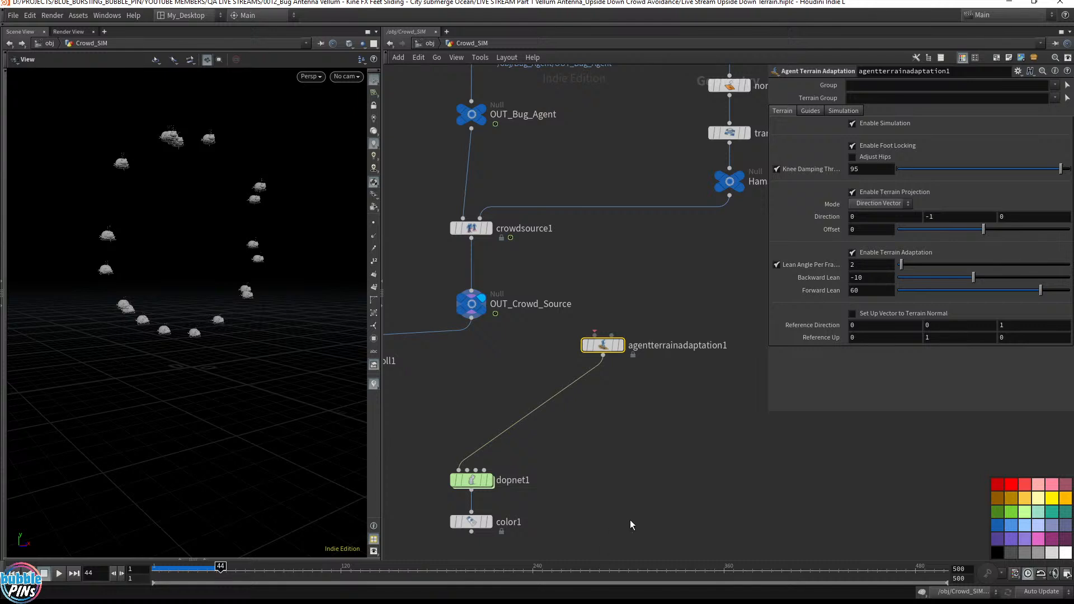
{"action": "key", "text": "y"}
{"action": "left_click_drag", "start_coordinate": [623, 457], "coordinate": [617, 463]}
{"action": "key", "text": "Delete"}
- Switch to the live chat window and highlight the "oh thanks so much" message while reading it
{"action": "key", "text": "alt+Tab"}
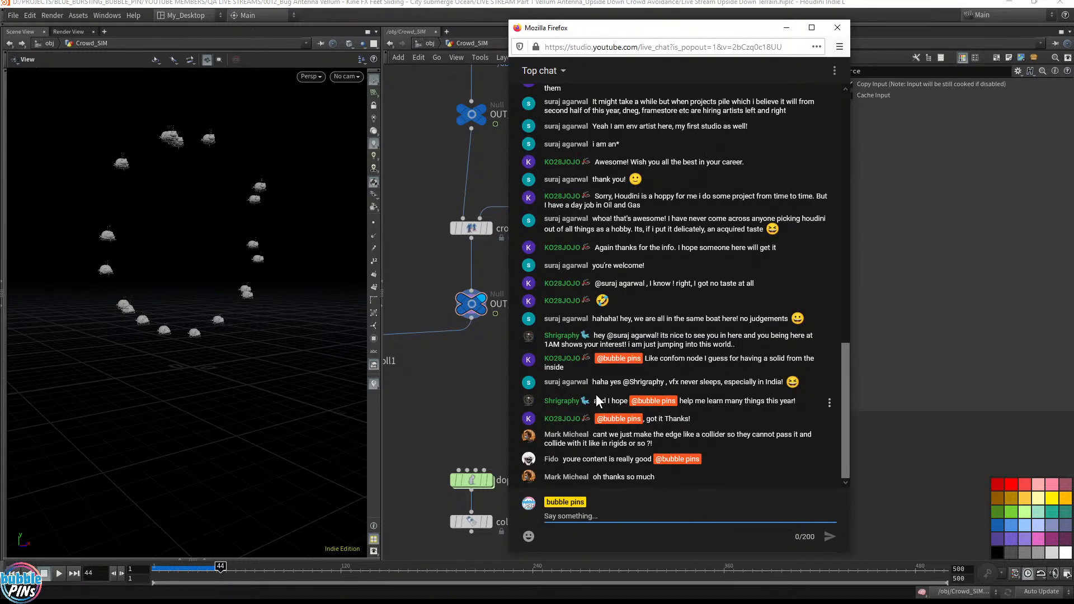
{"action": "left_click_drag", "start_coordinate": [597, 477], "coordinate": [709, 488]}
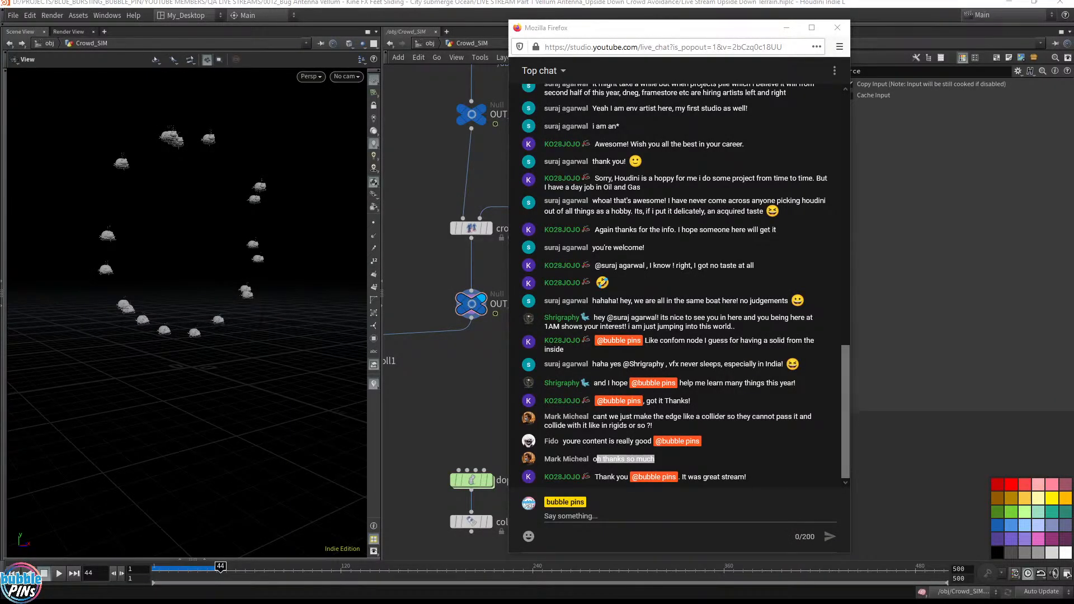
- Switch to the Crowd Avoidance video in VLC and scrub through the locomotion data section at 00:45 to SDF Destruction at 00:59
{"action": "key", "text": "alt+Tab"}
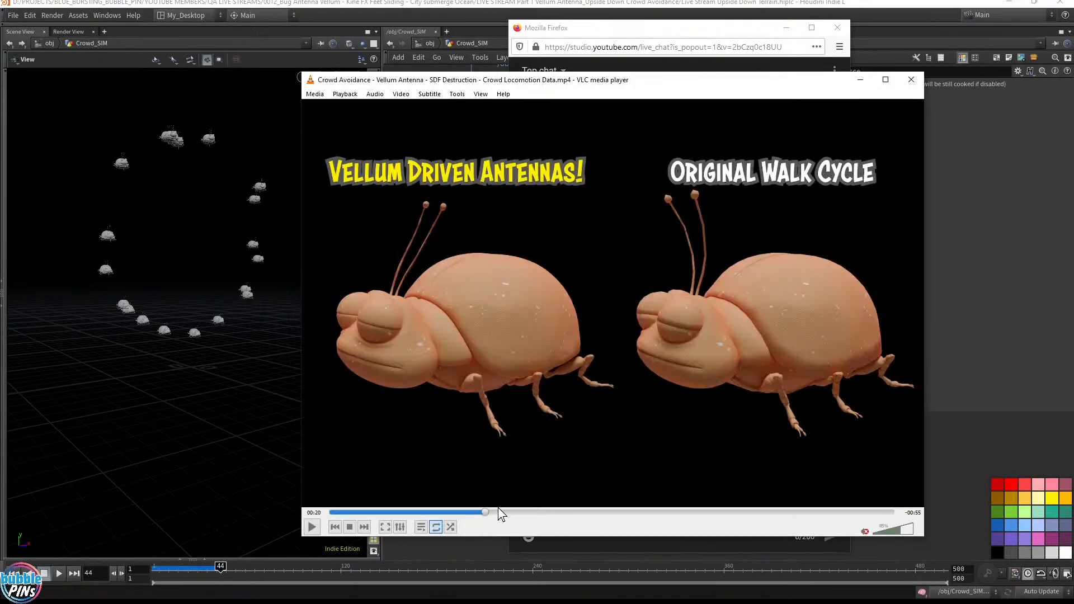
{"action": "left_click_drag", "start_coordinate": [542, 517], "coordinate": [673, 522]}
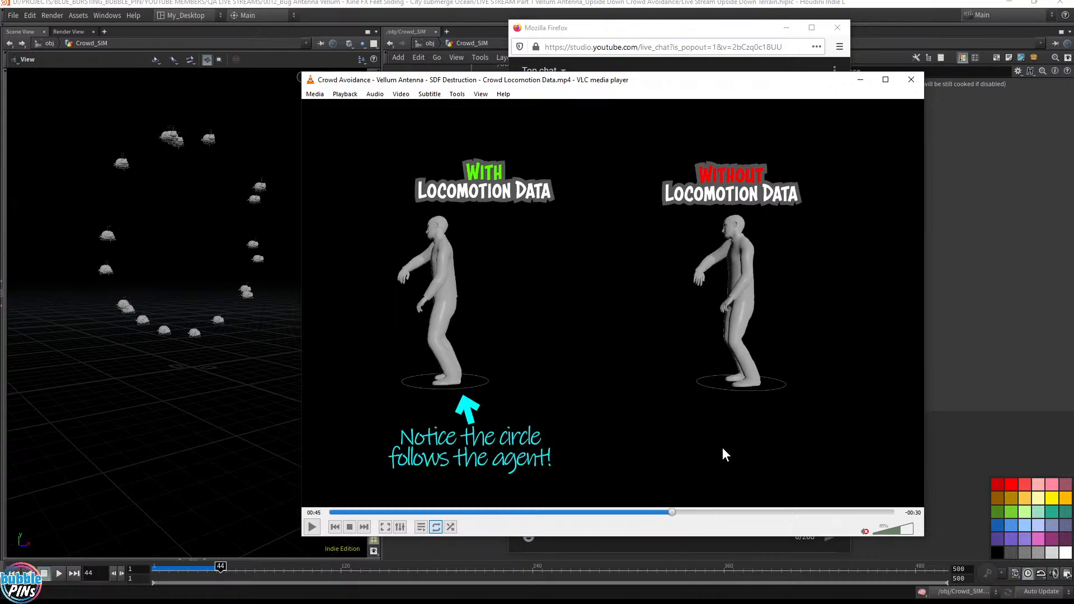
{"action": "left_click_drag", "start_coordinate": [731, 84], "coordinate": [438, 14]}
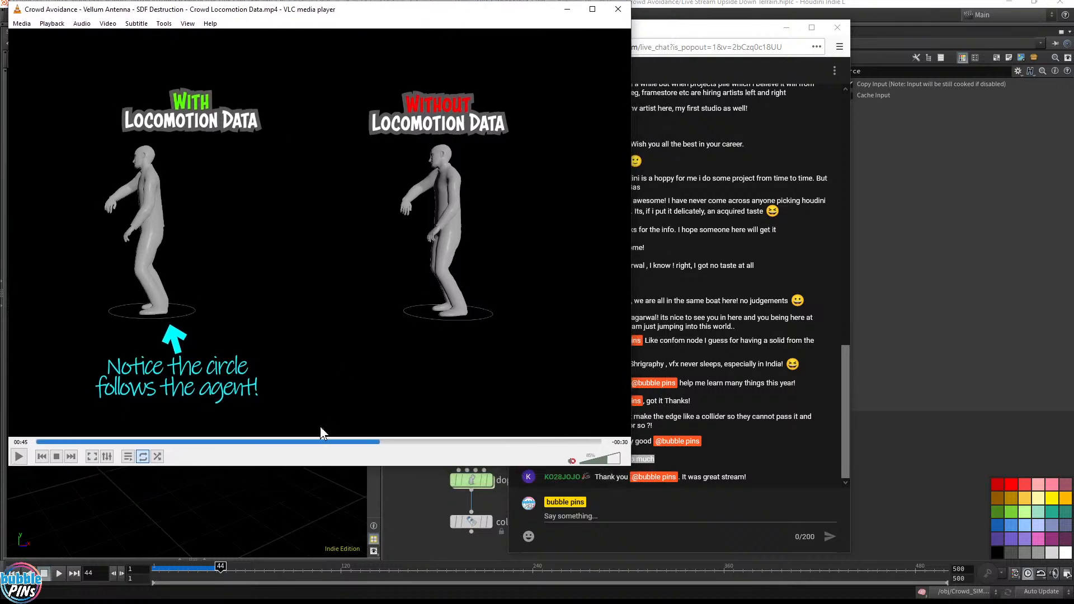
{"action": "left_click_drag", "start_coordinate": [400, 442], "coordinate": [489, 439]}
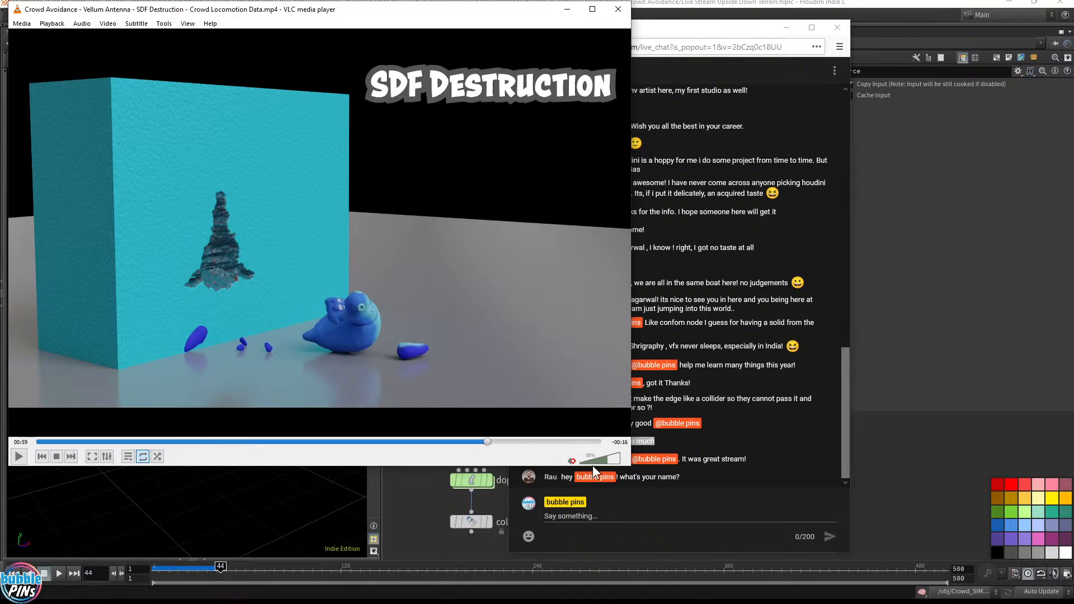
- Return to the live chat, highlight the "It was great stream!" message, and place the cursor in the message field
{"action": "left_click", "coordinate": [753, 477]}
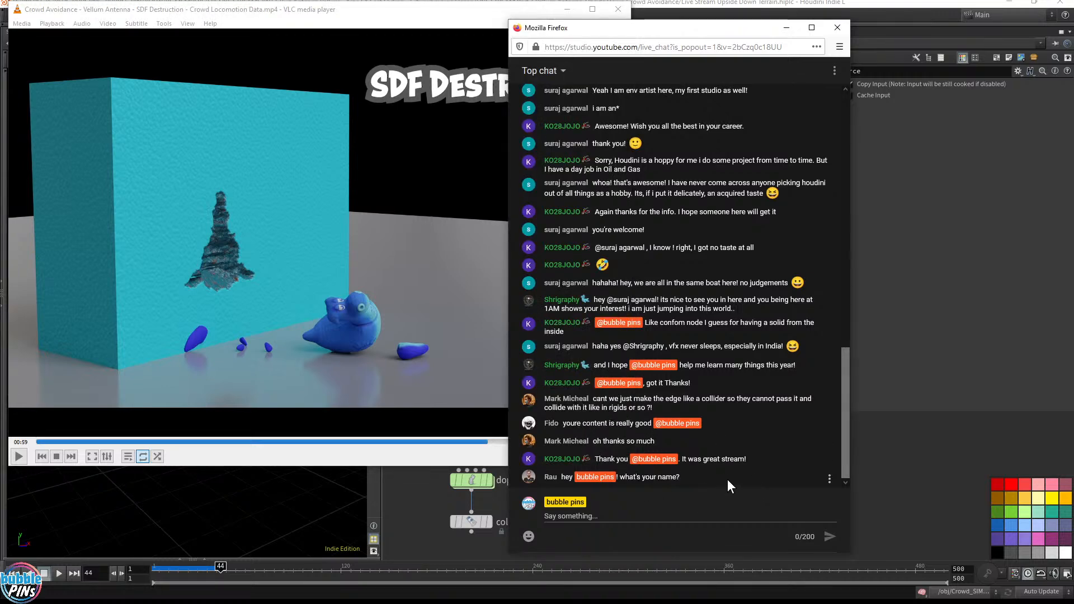
{"action": "left_click_drag", "start_coordinate": [693, 459], "coordinate": [774, 467]}
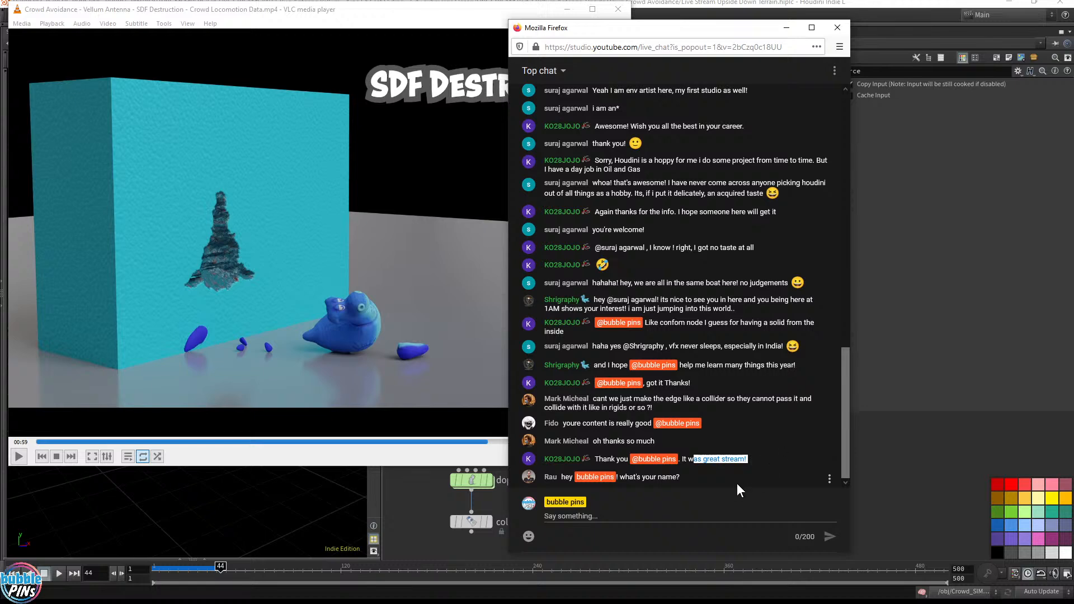
{"action": "left_click", "coordinate": [692, 516]}
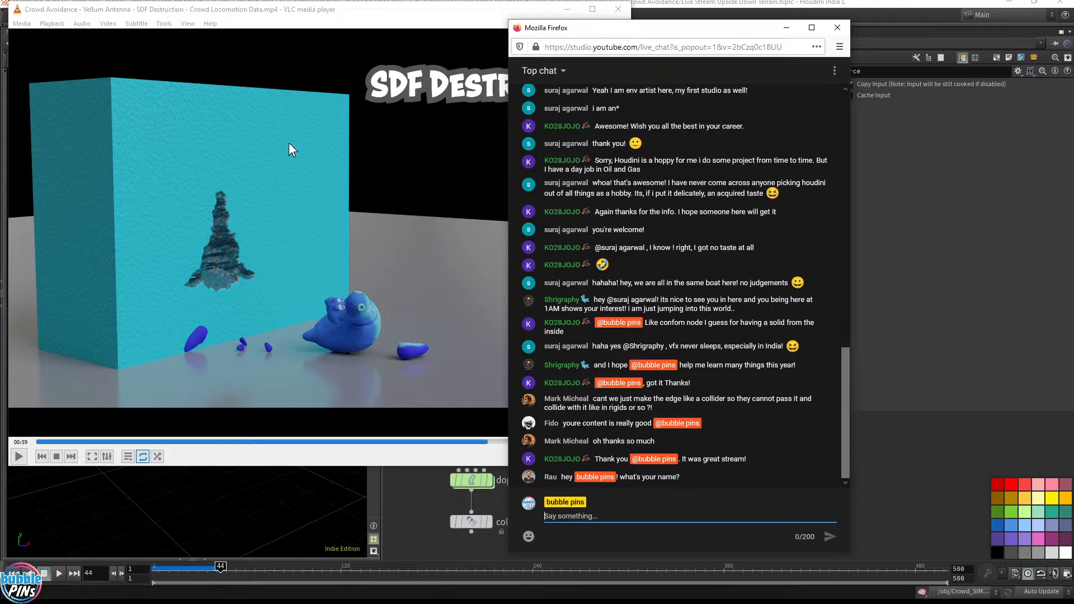
- Clear the desktop around the Live Stream 0012 Announcement.mp4 window, shrinking and repositioning it so the whole player fits on screen
{"action": "left_click", "coordinate": [304, 5]}
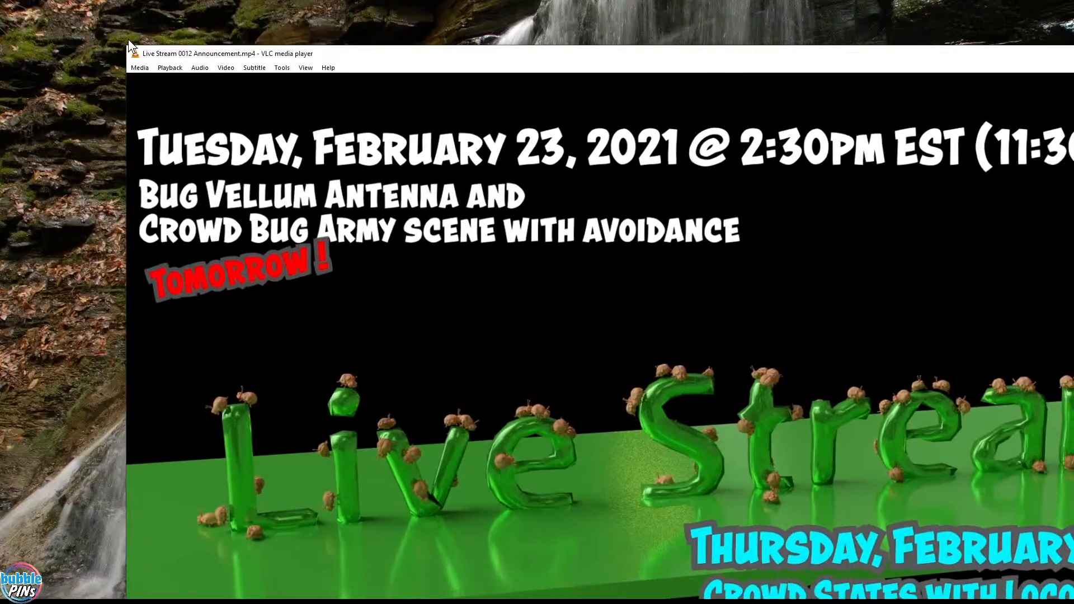
{"action": "left_click_drag", "start_coordinate": [127, 46], "coordinate": [325, 149]}
{"action": "left_click_drag", "start_coordinate": [709, 163], "coordinate": [467, 15]}
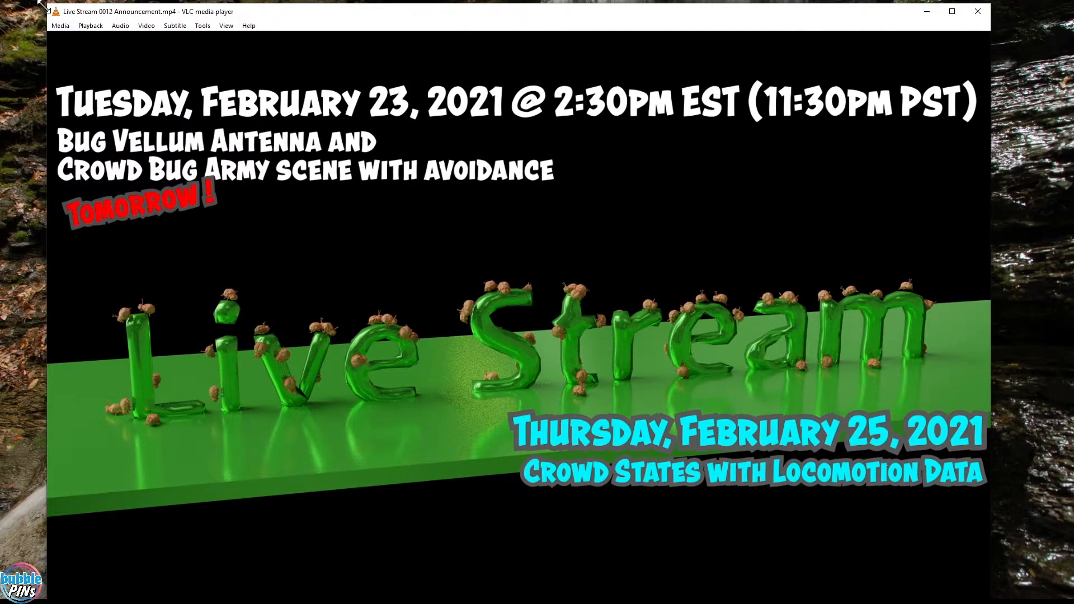
{"action": "left_click_drag", "start_coordinate": [47, 3], "coordinate": [90, 83]}
{"action": "left_click_drag", "start_coordinate": [407, 95], "coordinate": [433, 16]}
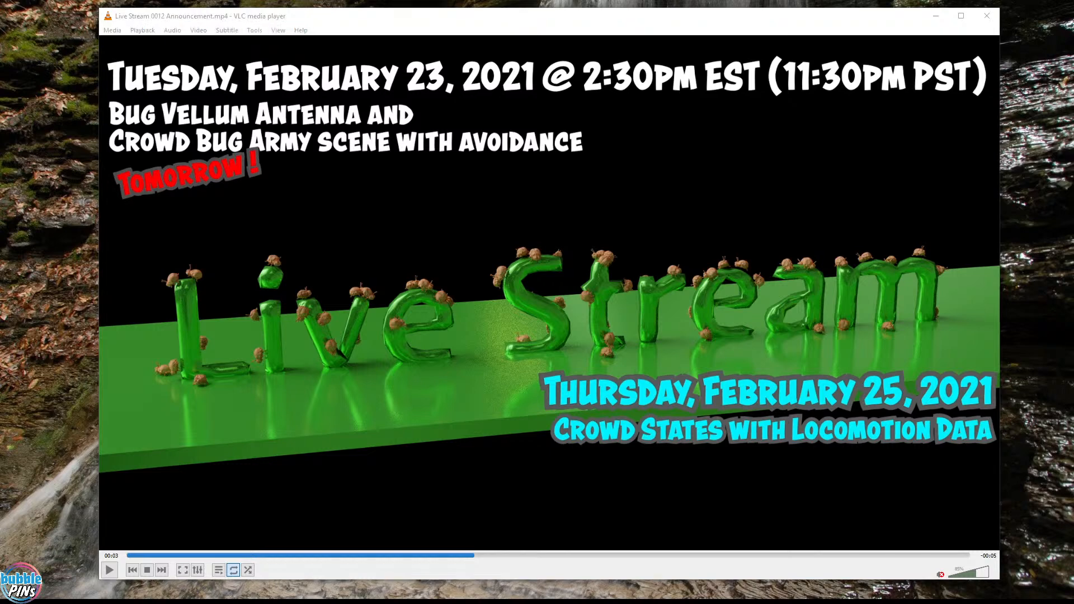
- Switch through the open windows to the Crowd Avoidance video and jump to the Substance Designer textures at 01:04
{"action": "key", "text": "alt+Tab"}
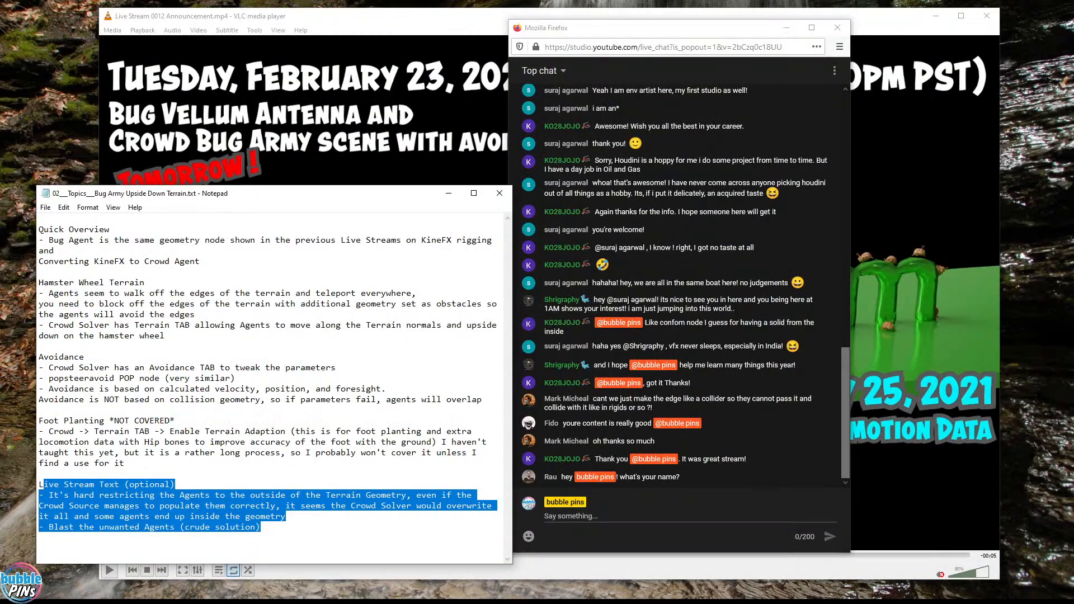
{"action": "left_click", "coordinate": [951, 178]}
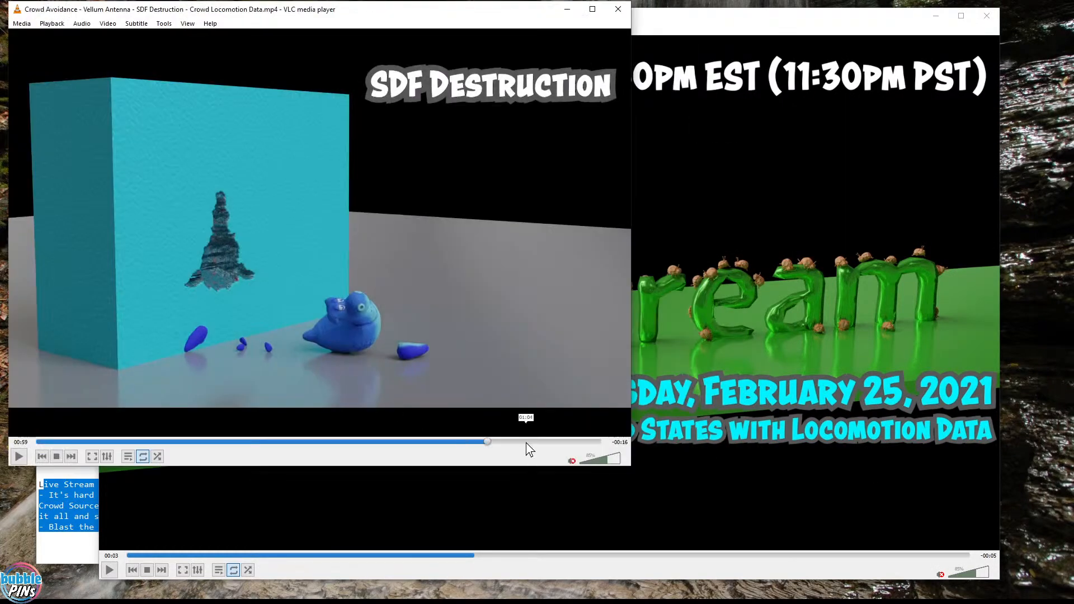
{"action": "left_click", "coordinate": [526, 442]}
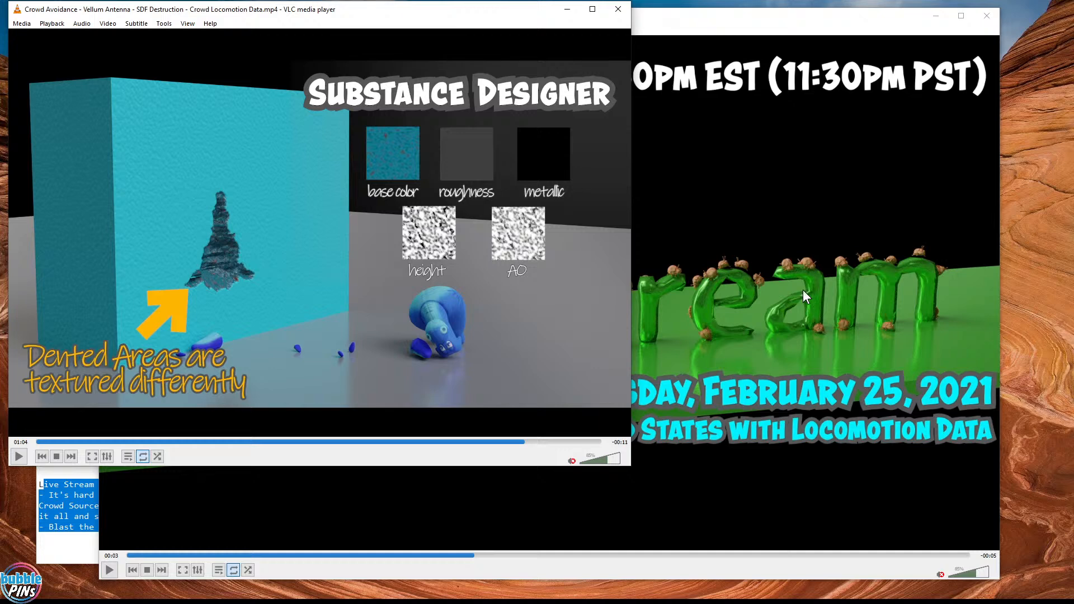
- Shrink and offset the Live Stream 0012 Announcement.mp4 window, and bring the Crowd Avoidance video in front of it
{"action": "left_click", "coordinate": [767, 22]}
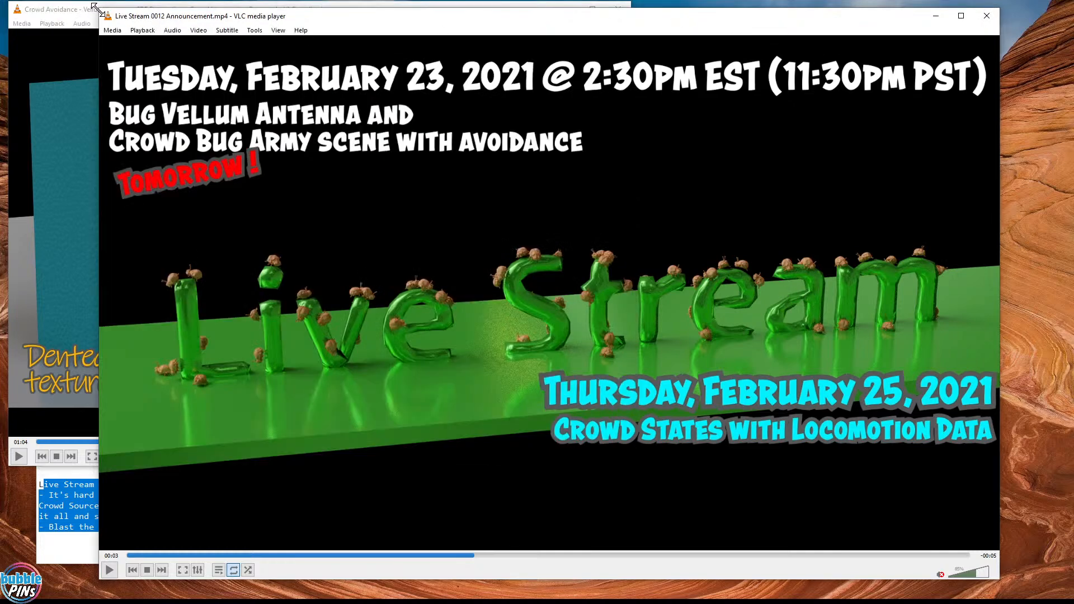
{"action": "left_click_drag", "start_coordinate": [93, 5], "coordinate": [207, 115]}
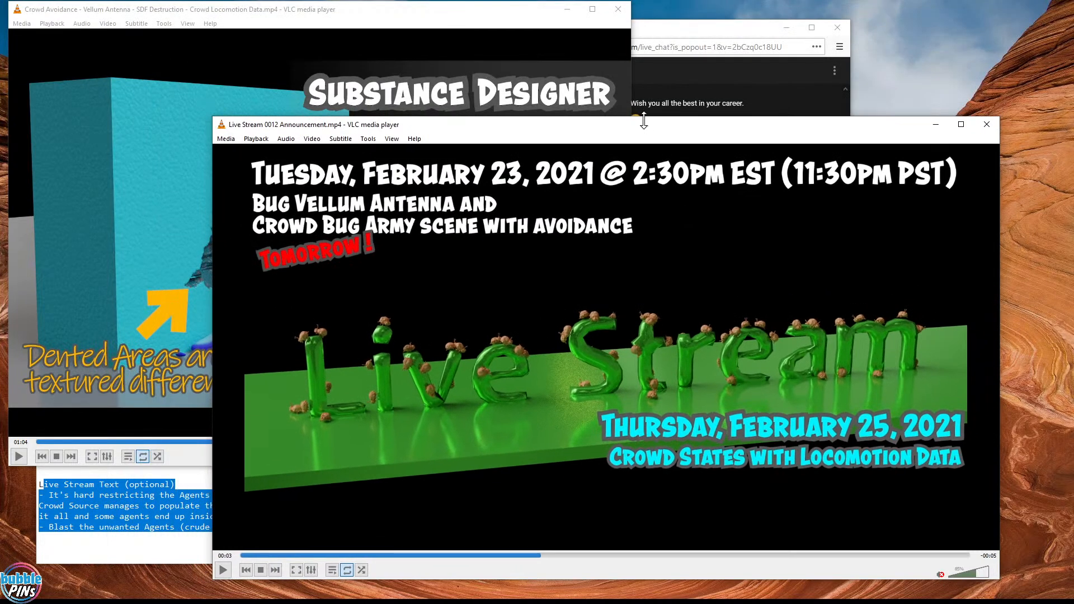
{"action": "left_click_drag", "start_coordinate": [650, 126], "coordinate": [704, 131]}
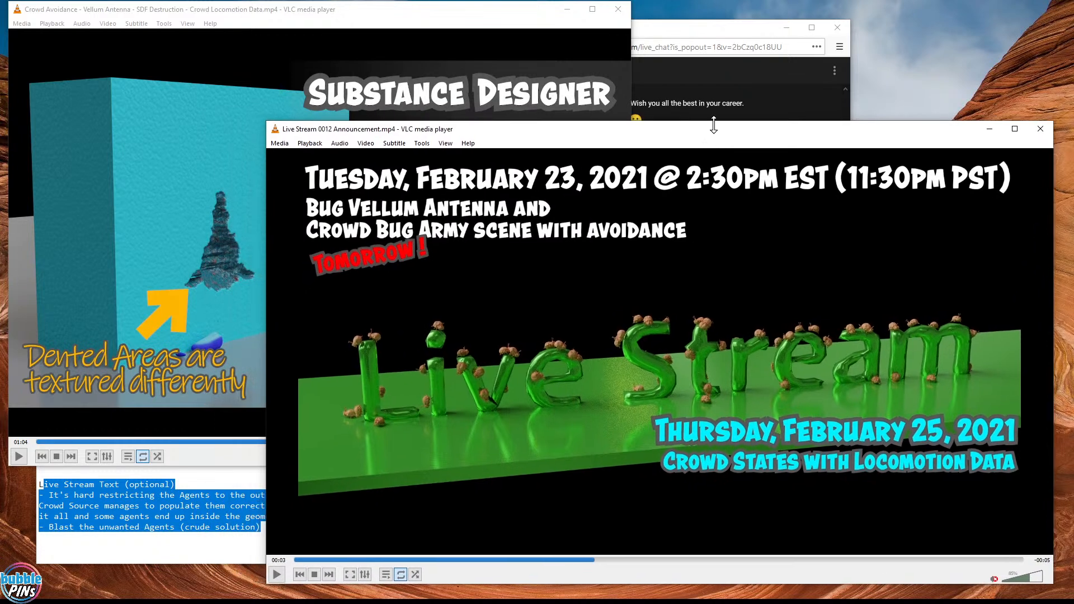
{"action": "left_click", "coordinate": [458, 41]}
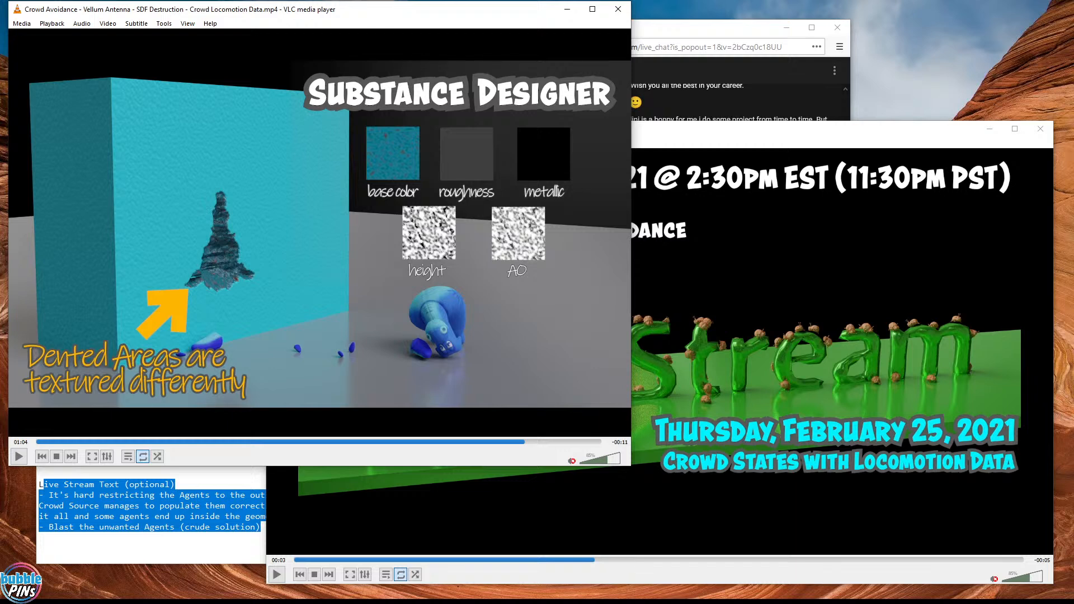
- Bring up the live chat, highlight the question about grains, slightly enlarge the chat window and reposition it
{"action": "left_click", "coordinate": [676, 31]}
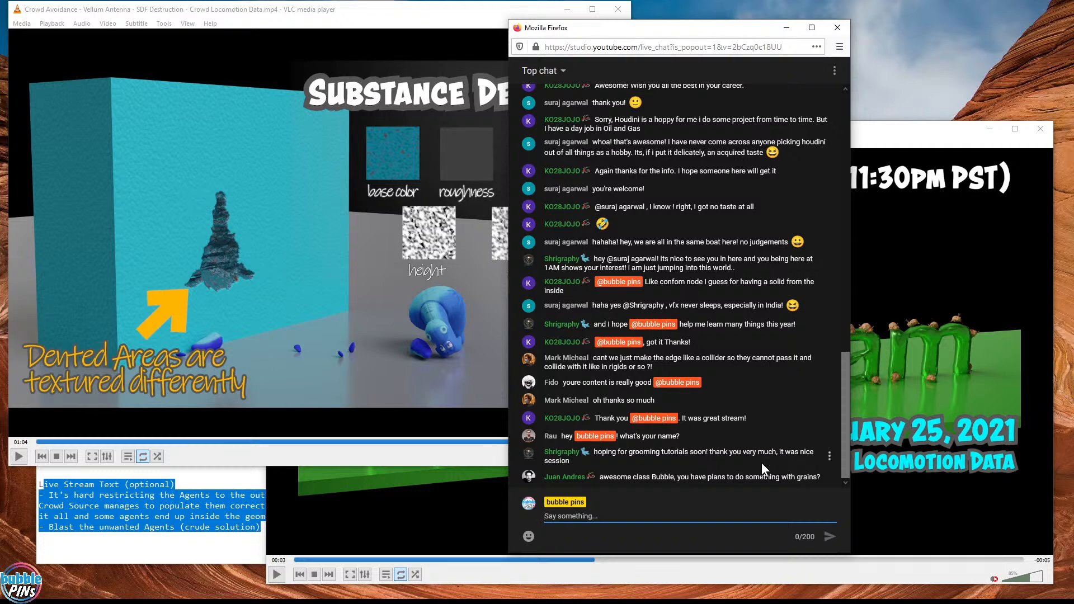
{"action": "left_click_drag", "start_coordinate": [749, 477], "coordinate": [817, 477]}
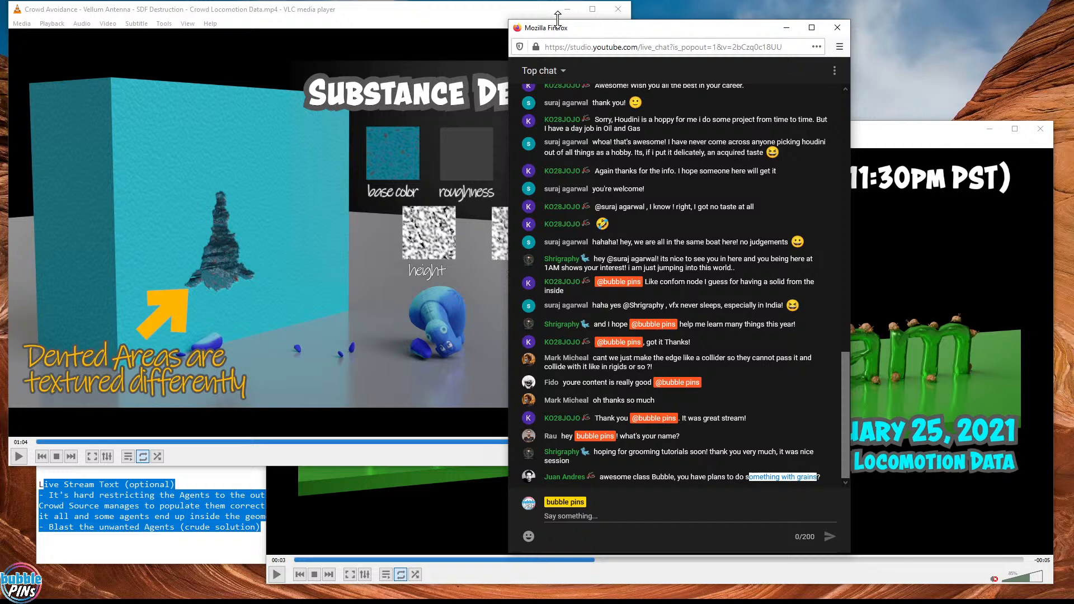
{"action": "mouse_move", "coordinate": [503, 20]}
{"action": "left_mouse_down"}
{"action": "mouse_move", "coordinate": [467, 25]}
{"action": "mouse_move", "coordinate": [493, 27]}
{"action": "left_mouse_up"}
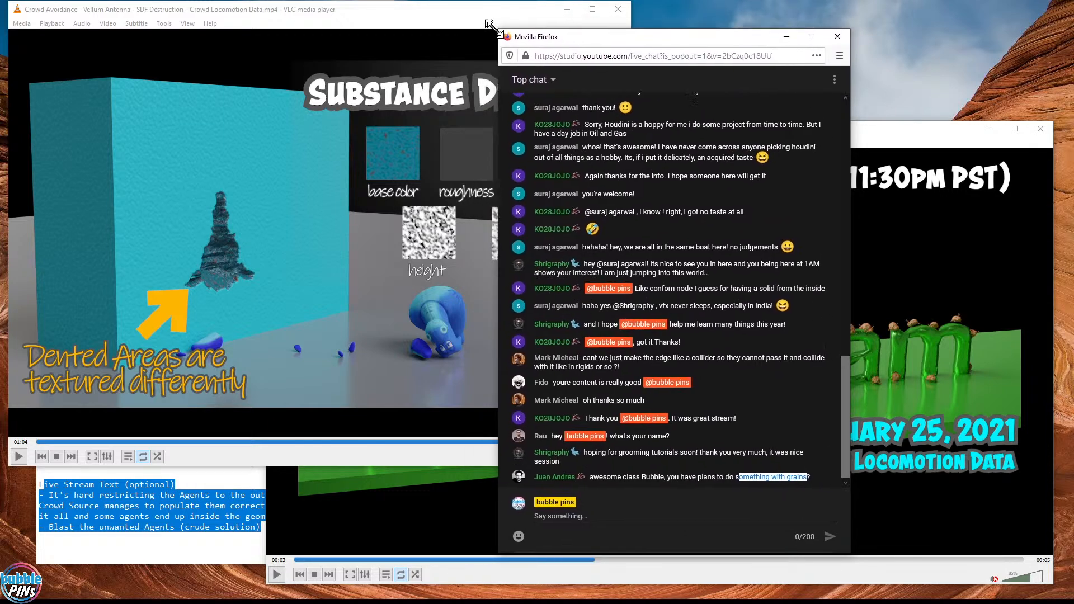
{"action": "left_click_drag", "start_coordinate": [579, 40], "coordinate": [584, 33]}
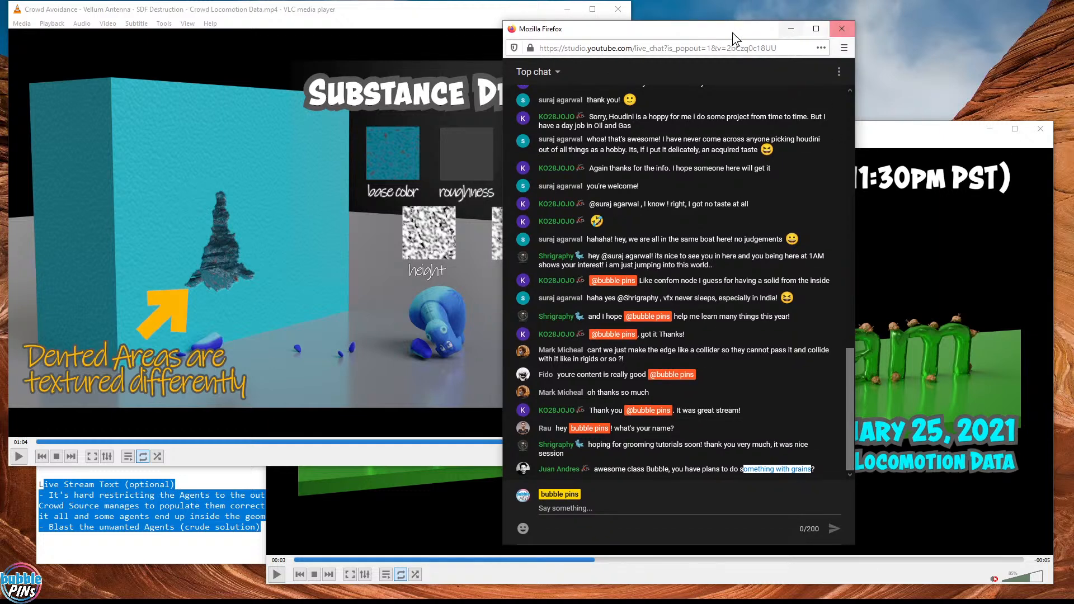
{"action": "left_click_drag", "start_coordinate": [716, 32], "coordinate": [716, 27]}
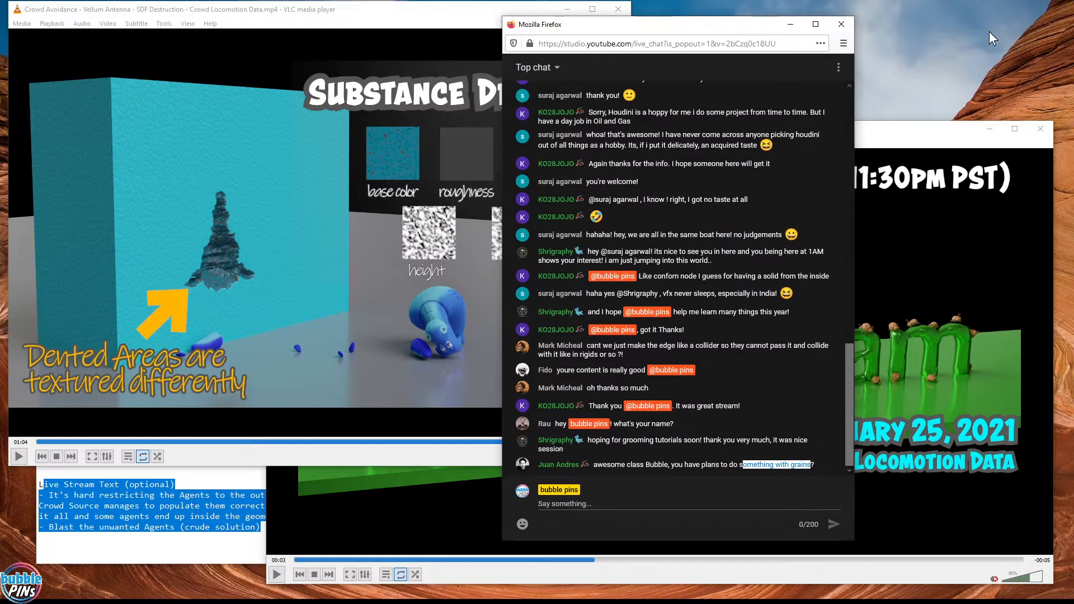
- Clear the text highlight in the live chat, bring the Live Stream 0012 Announcement.mp4 window to the front and make it taller
{"action": "left_click", "coordinate": [783, 474]}
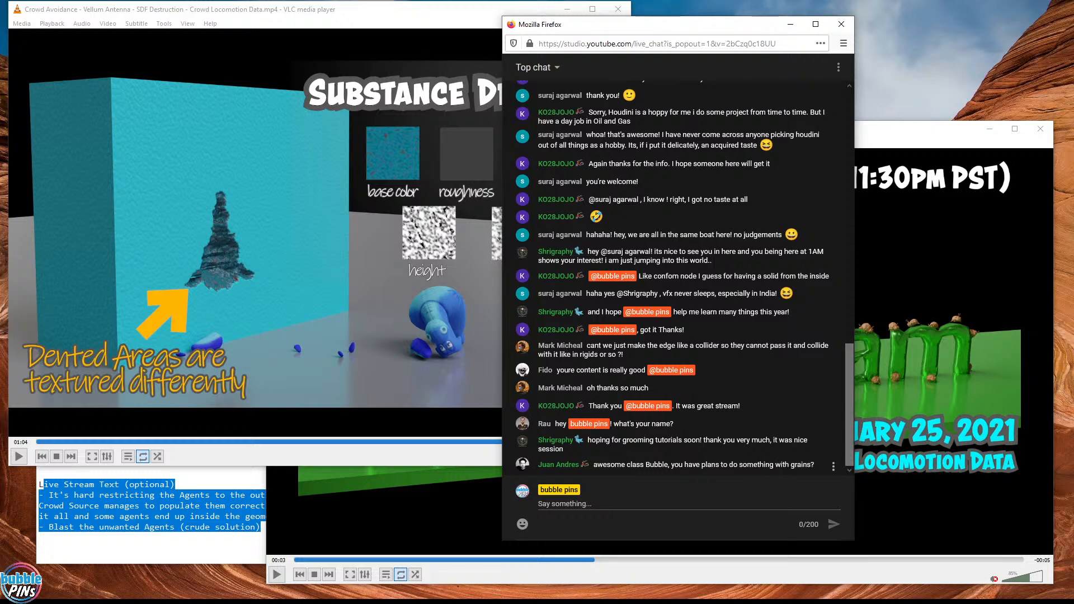
{"action": "left_click", "coordinate": [805, 504]}
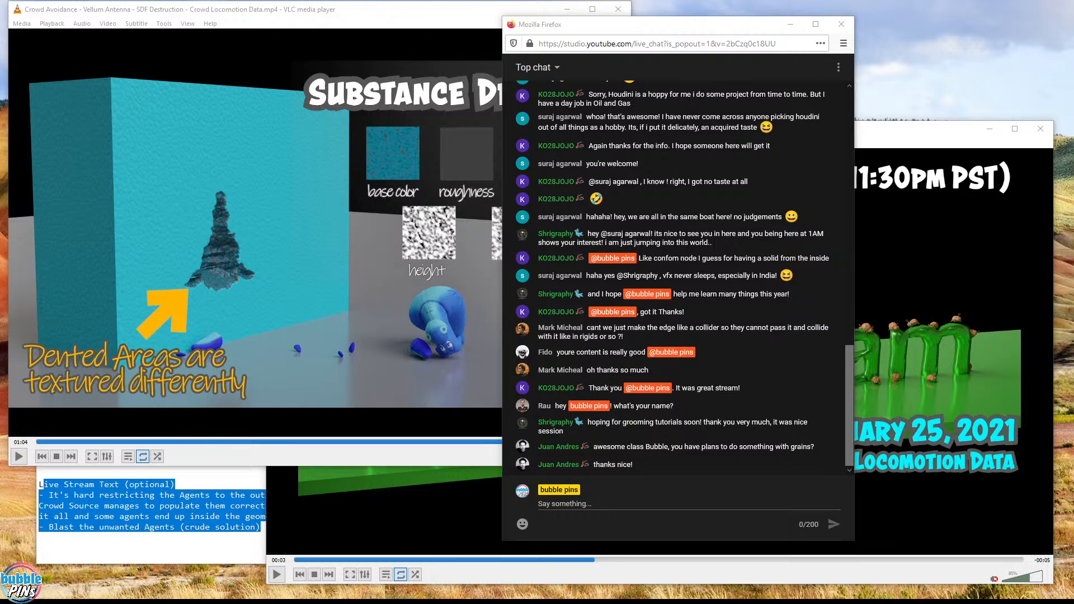
{"action": "left_click", "coordinate": [931, 351]}
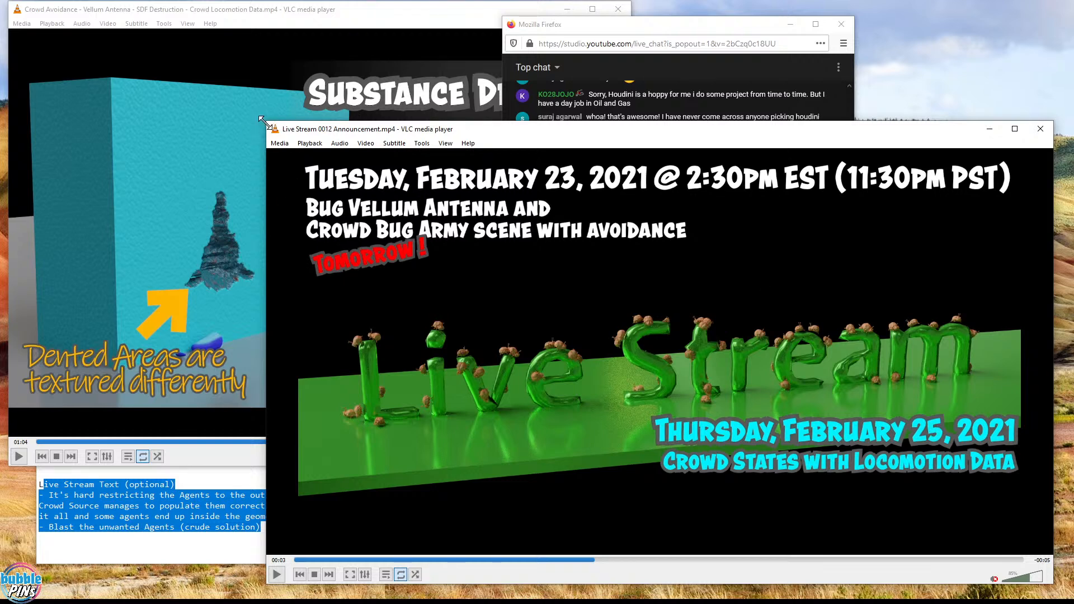
{"action": "left_click_drag", "start_coordinate": [266, 122], "coordinate": [260, 58]}
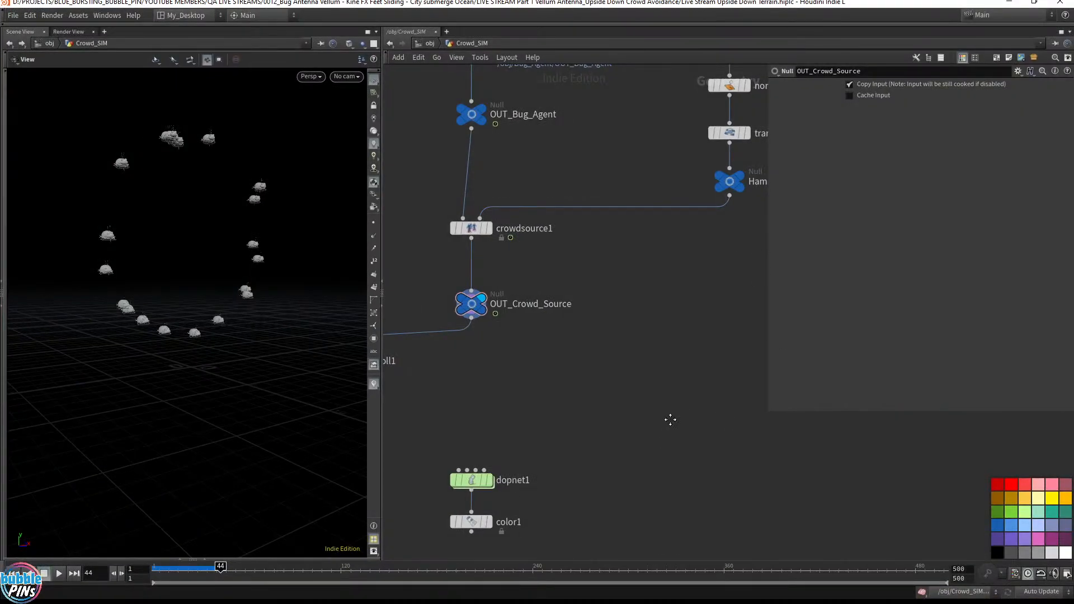
- Switch to Houdini, go inside dopnet1, add a POP Source node above crowdobject1 and wire it into crowdsolver1
{"action": "middle_click_drag", "start_coordinate": [670, 420], "coordinate": [700, 340]}
{"action": "double_click", "coordinate": [505, 402]}
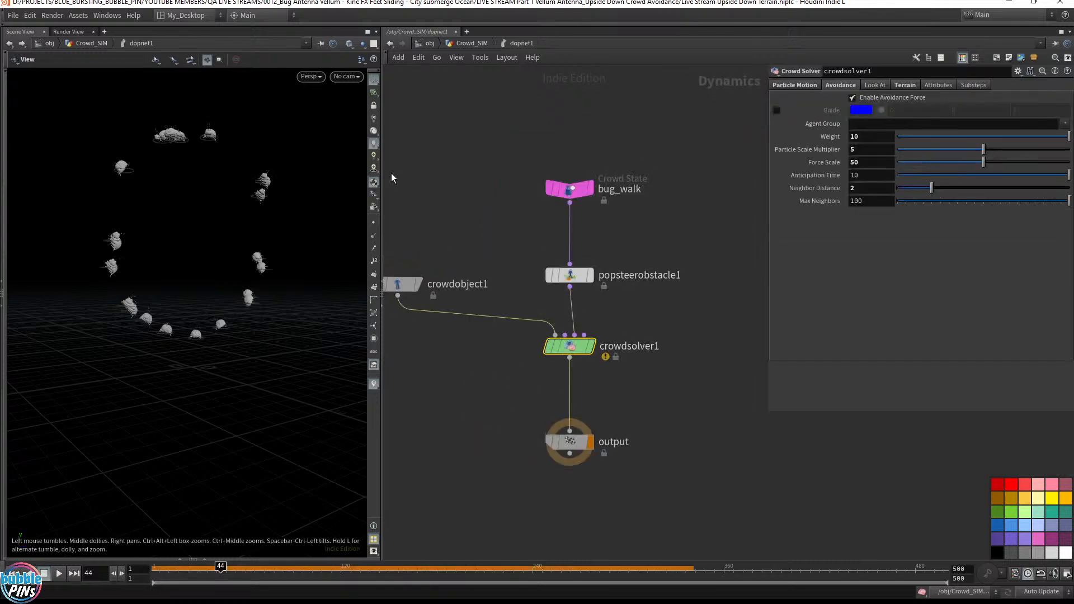
{"action": "middle_click_drag", "start_coordinate": [405, 204], "coordinate": [518, 232]}
{"action": "left_click_drag", "start_coordinate": [518, 232], "coordinate": [499, 336]}
{"action": "key", "text": "Tab"}
{"action": "type", "text": "pop sou"}
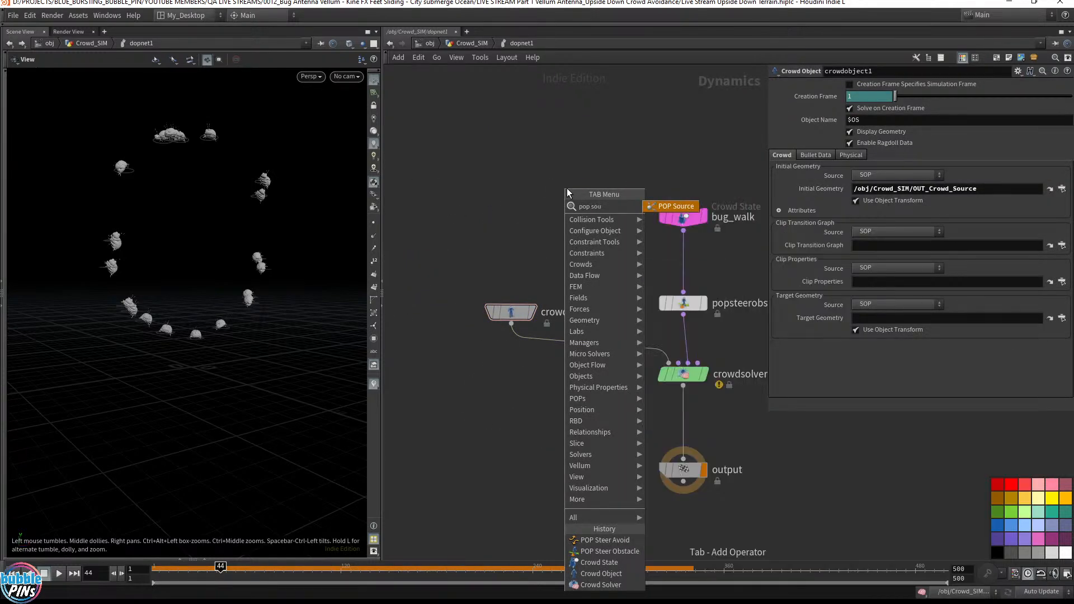
{"action": "key", "text": "Return"}
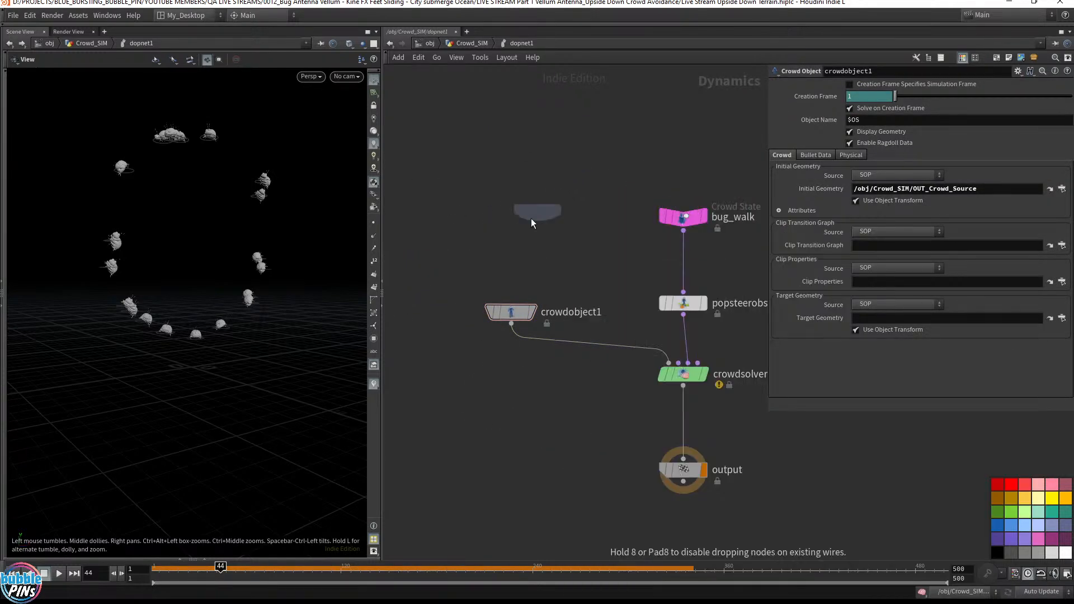
{"action": "left_click", "coordinate": [516, 244]}
{"action": "left_click_drag", "start_coordinate": [511, 258], "coordinate": [679, 363]}
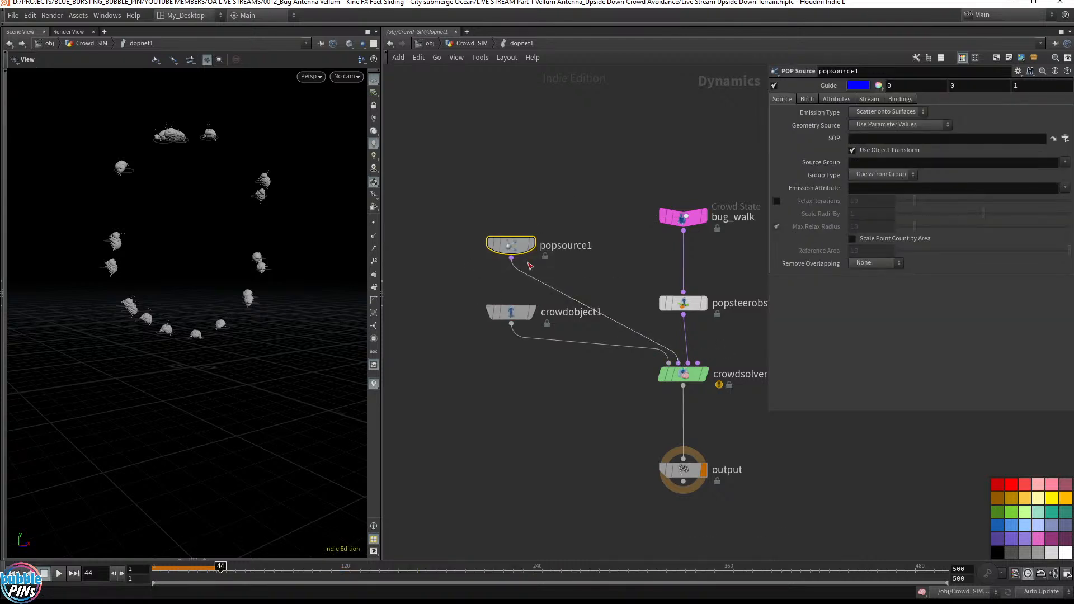
- Copy crowdobject1's initial geometry path /obj/Crowd_SIM/OUT_Crowd_Source into popsource1's SOP and set its Emission Type to All Geometry
{"action": "left_click_drag", "start_coordinate": [467, 293], "coordinate": [542, 365]}
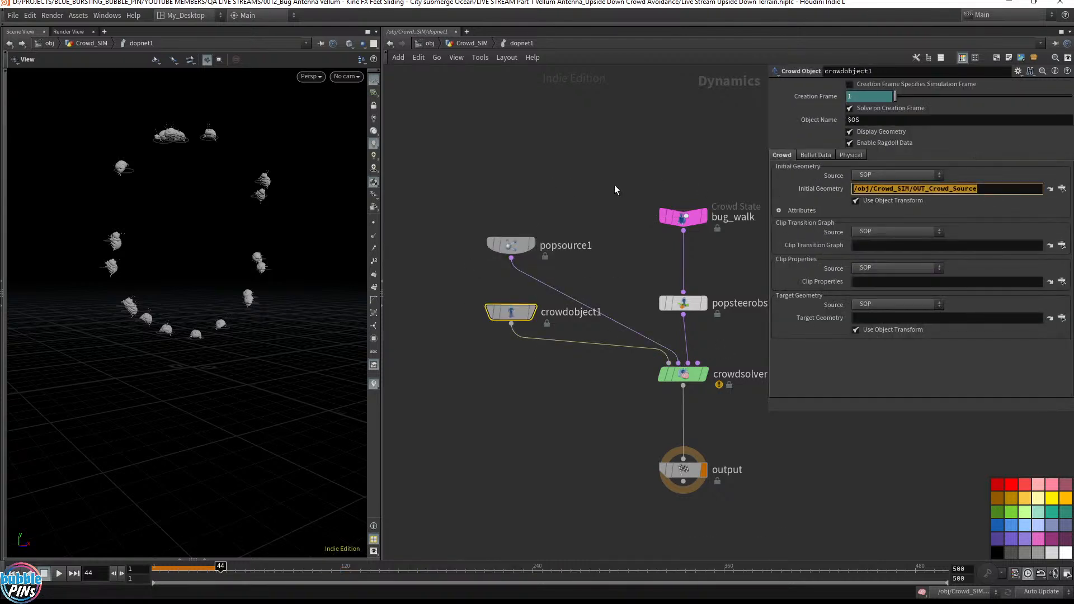
{"action": "left_click_drag", "start_coordinate": [508, 178], "coordinate": [579, 252]}
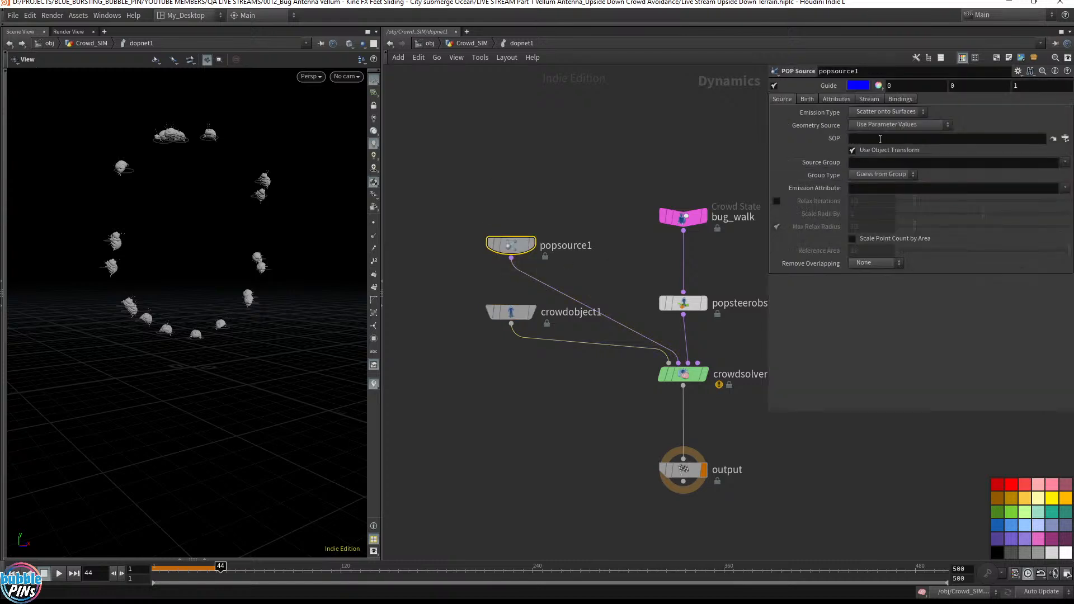
{"action": "left_click", "coordinate": [908, 138]}
{"action": "key", "text": "ctrl+v"}
{"action": "left_click", "coordinate": [891, 112]}
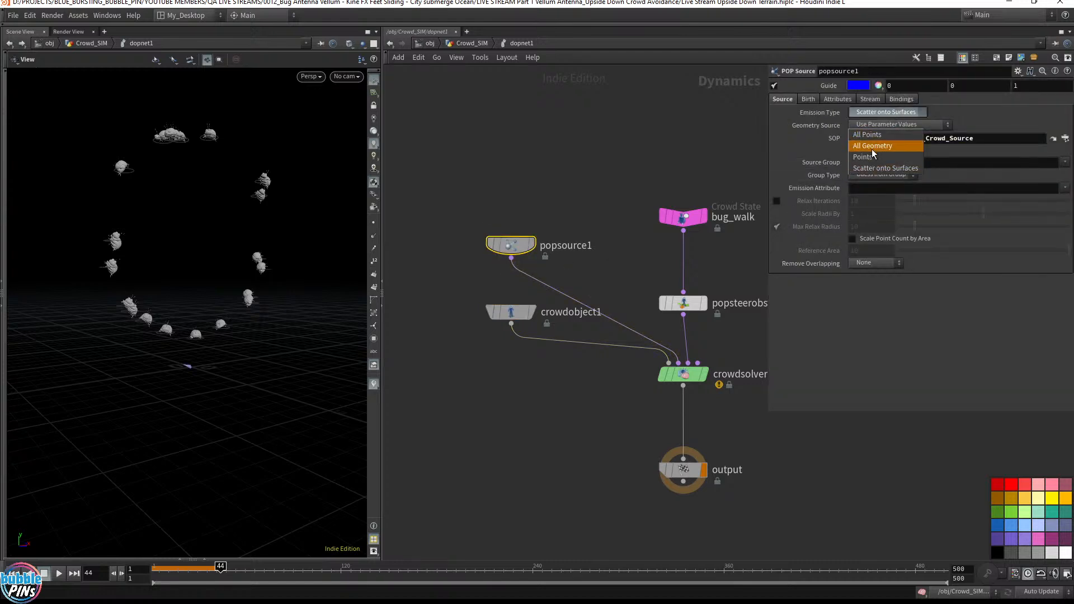
{"action": "left_click", "coordinate": [868, 147]}
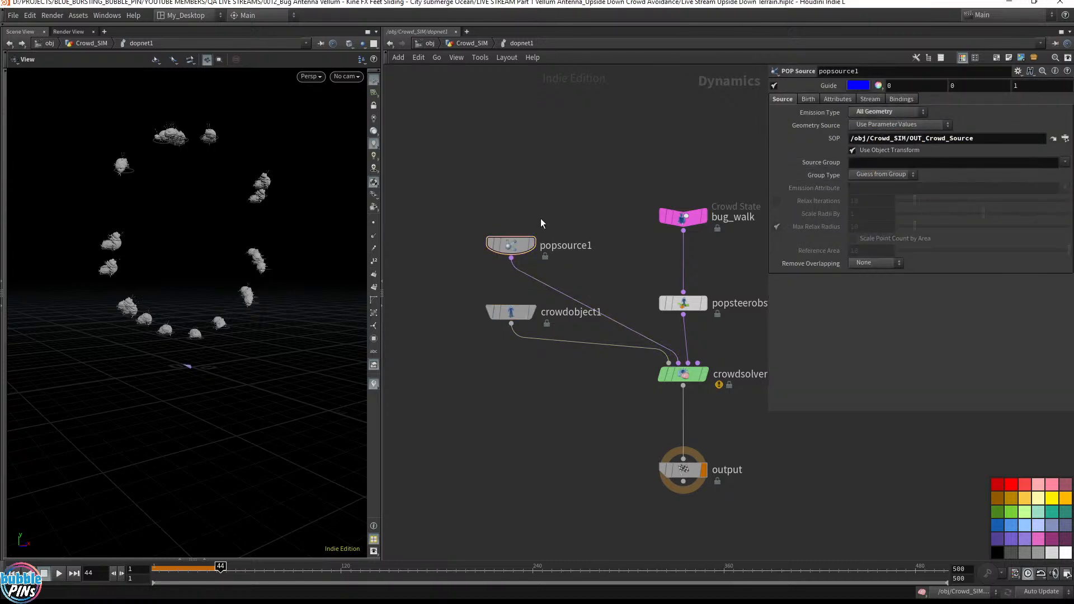
- Show popsource1's birth settings, play the crowd simulation and examine up close how the emitted bugs overlap
{"action": "mouse_move", "coordinate": [286, 170]}
{"action": "left_mouse_down"}
{"action": "mouse_move", "coordinate": [278, 219]}
{"action": "mouse_move", "coordinate": [268, 162]}
{"action": "mouse_move", "coordinate": [271, 184]}
{"action": "left_mouse_up"}
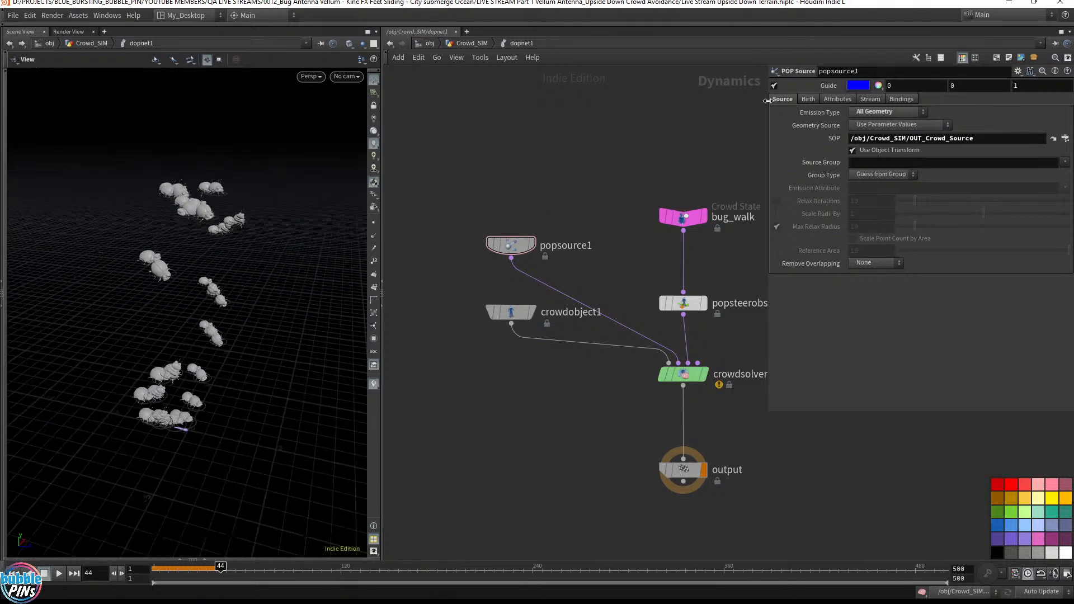
{"action": "left_click", "coordinate": [808, 99]}
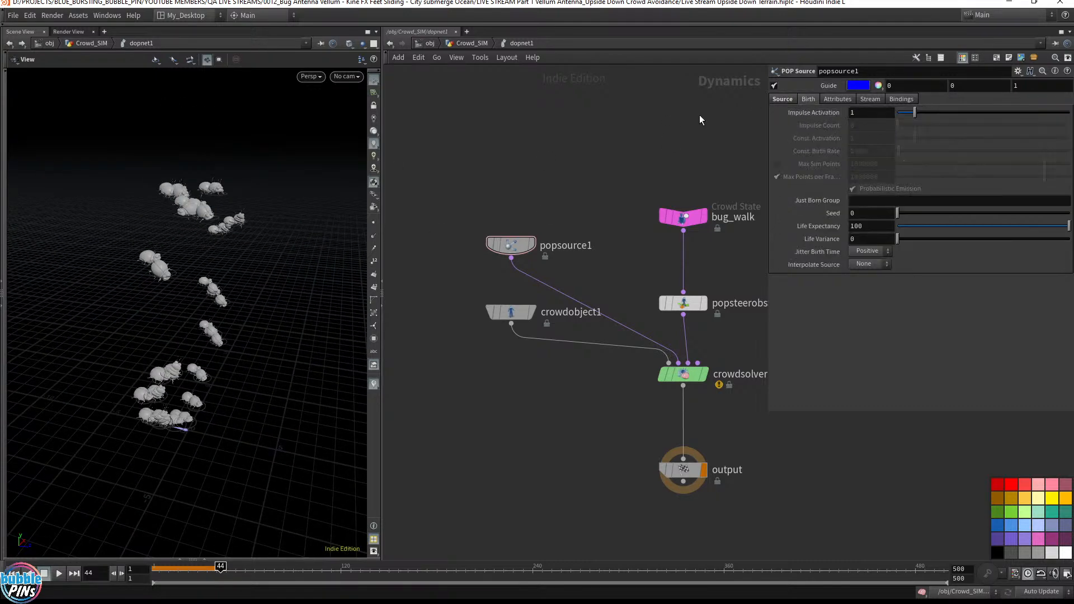
{"action": "key", "text": "Up"}
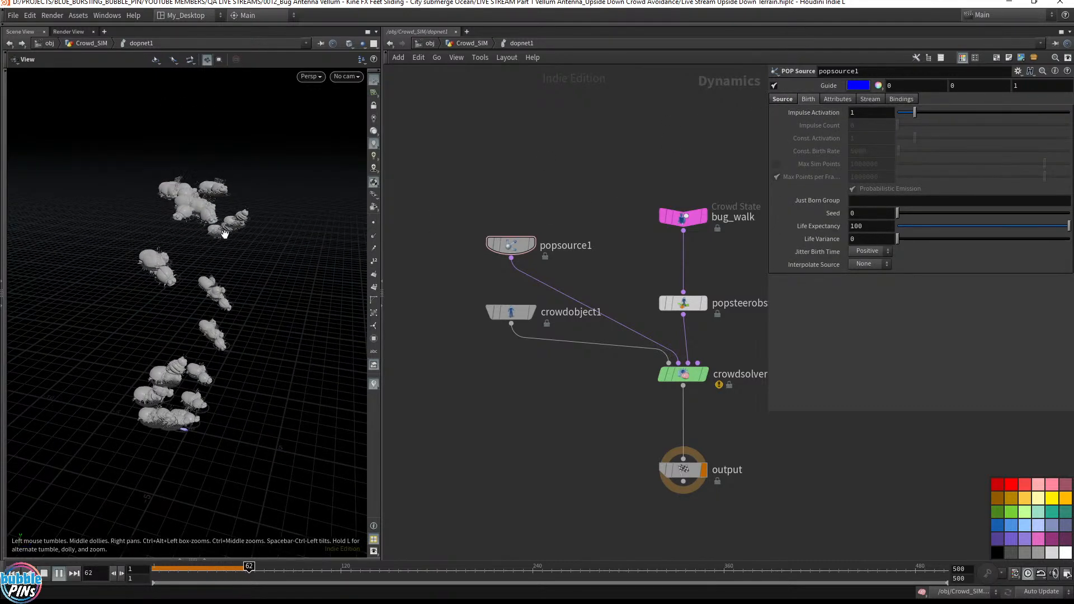
{"action": "key", "text": "Up"}
{"action": "left_click_drag", "start_coordinate": [236, 232], "coordinate": [266, 270]}
{"action": "middle_click_drag", "start_coordinate": [266, 269], "coordinate": [335, 338]}
{"action": "left_click_drag", "start_coordinate": [304, 331], "coordinate": [240, 298]}
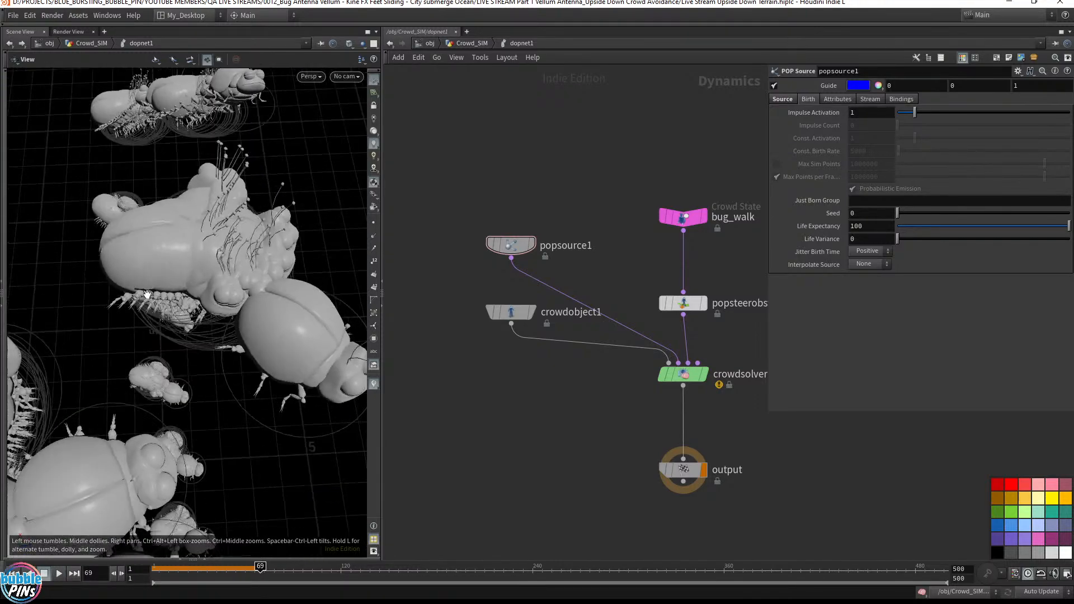
{"action": "left_click_drag", "start_coordinate": [138, 308], "coordinate": [113, 320]}
{"action": "middle_click_drag", "start_coordinate": [115, 322], "coordinate": [137, 333]}
{"action": "left_click_drag", "start_coordinate": [136, 334], "coordinate": [128, 300]}
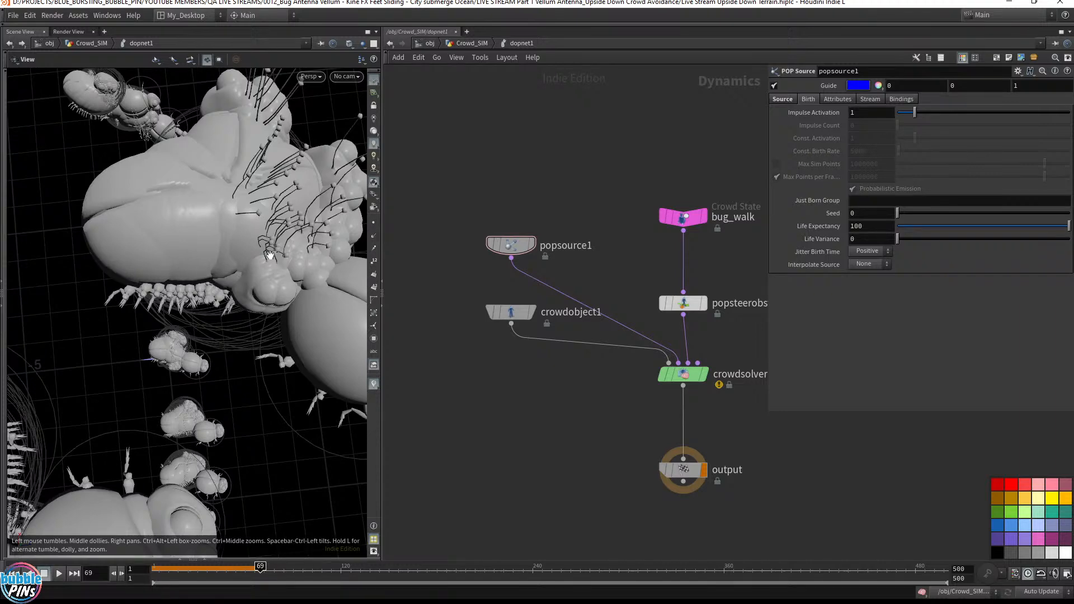
{"action": "left_click_drag", "start_coordinate": [206, 260], "coordinate": [224, 187]}
{"action": "middle_click_drag", "start_coordinate": [224, 187], "coordinate": [188, 179]}
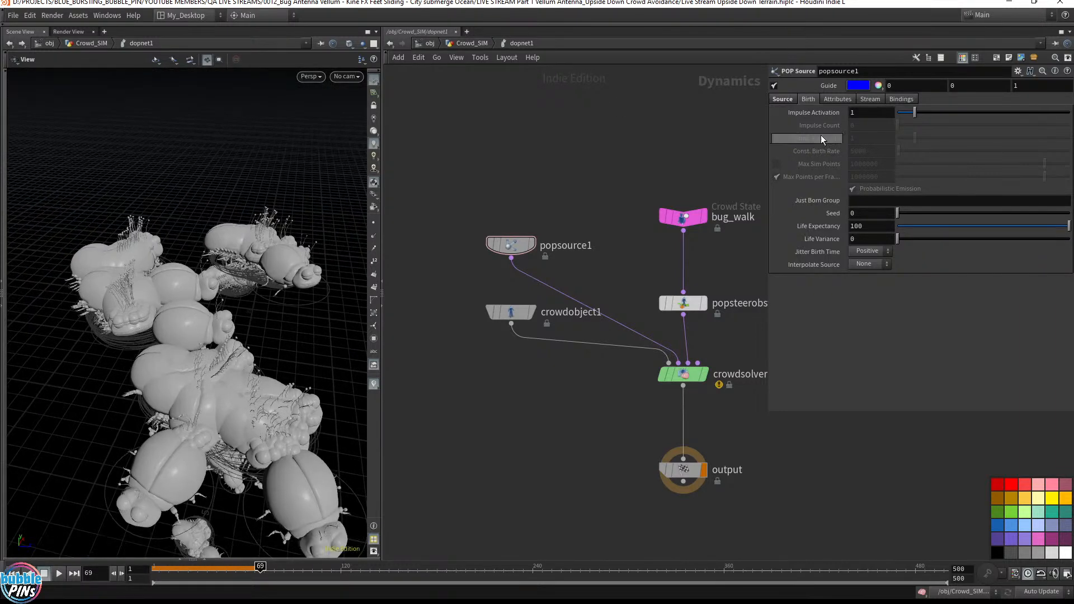
- Set popsource1's Impulse Activation to the expression $F%5
{"action": "left_click_drag", "start_coordinate": [865, 113], "coordinate": [683, 112]}
{"action": "type", "text": "$F"}
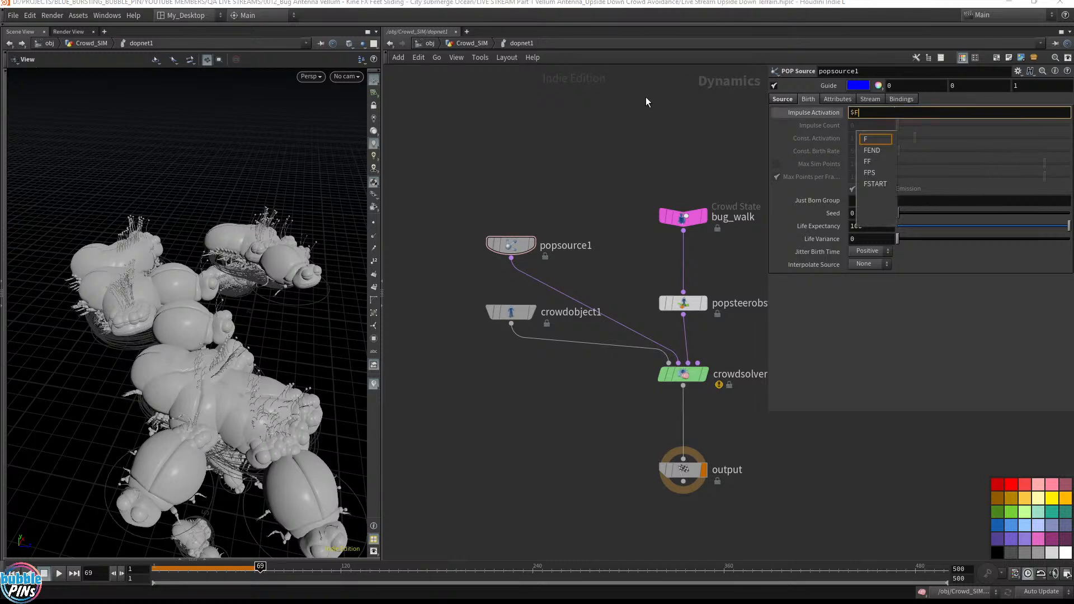
{"action": "type", "text": "%"}
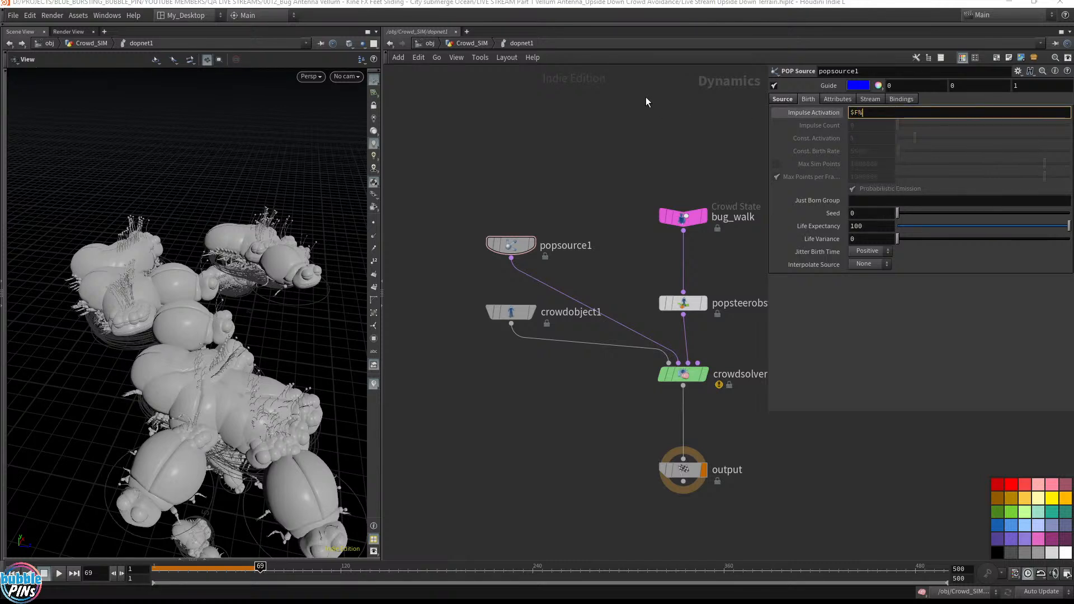
{"action": "type", "text": "5"}
{"action": "key", "text": "Return"}
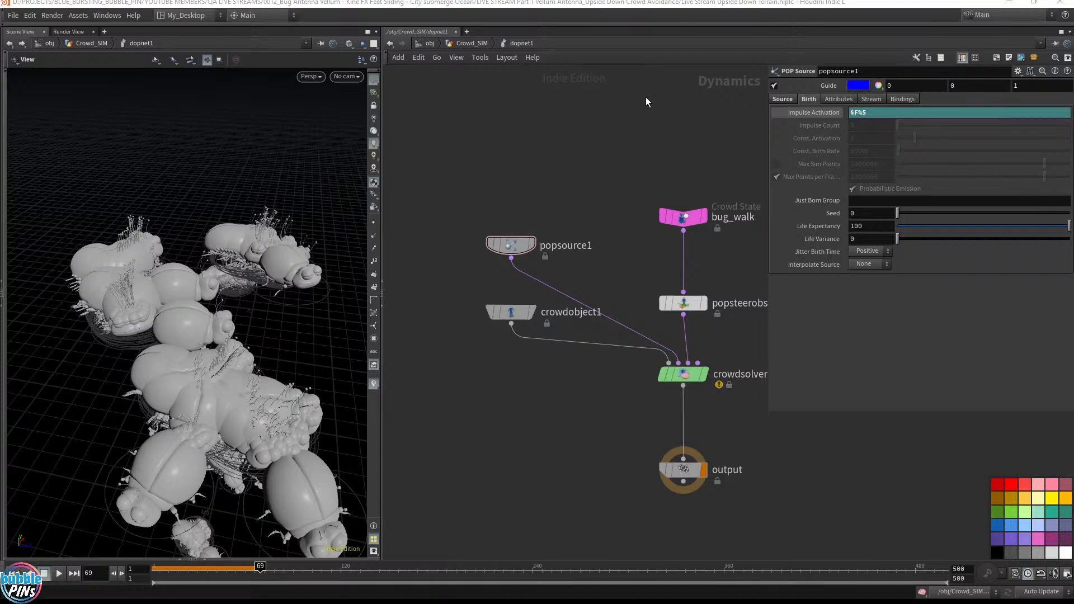
- Save the scene, play the crowd simulation from the first frame and rewind it
{"action": "key", "text": "ctrl+Up"}
{"action": "key", "text": "ctrl+s"}
{"action": "key", "text": "Up"}
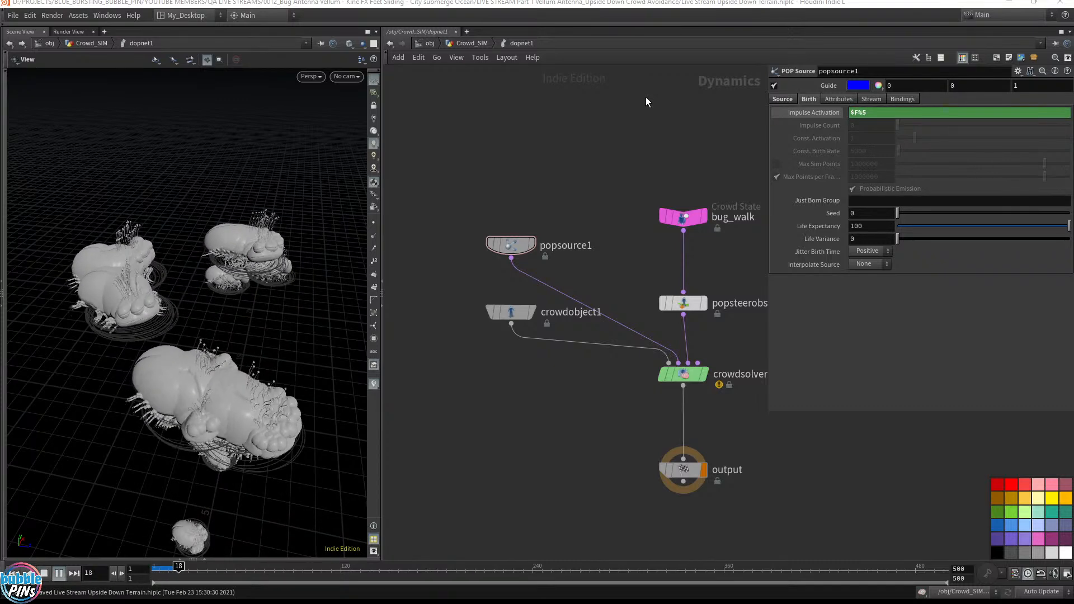
{"action": "key", "text": "ctrl+Up"}
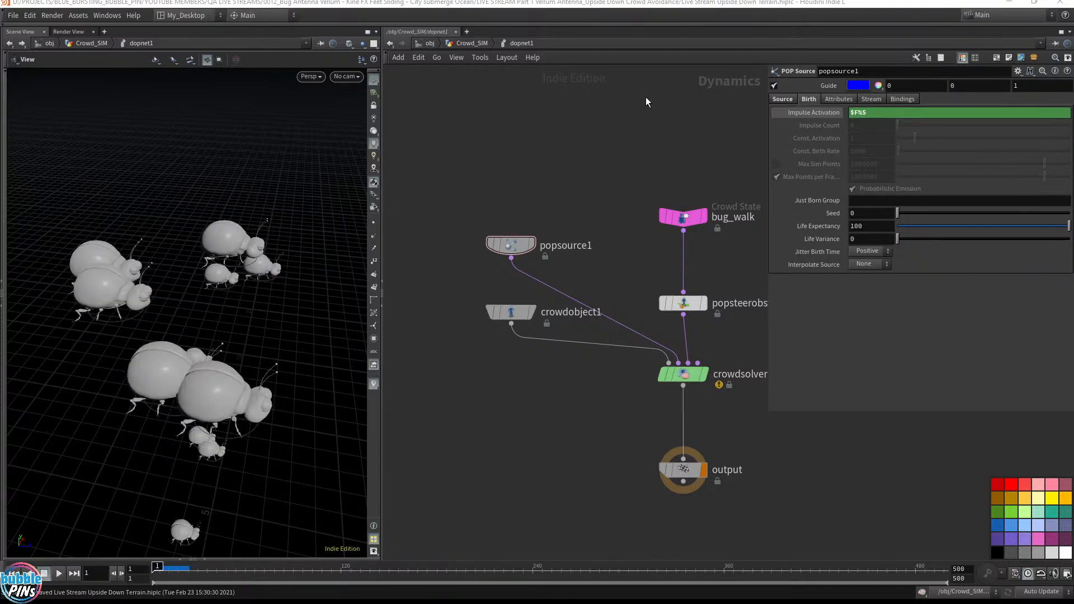
- Try to turn popsource1's Impulse Activation into an if condition by entering $Fif(%5==0, 1, 0)
{"action": "left_click", "coordinate": [818, 112]}
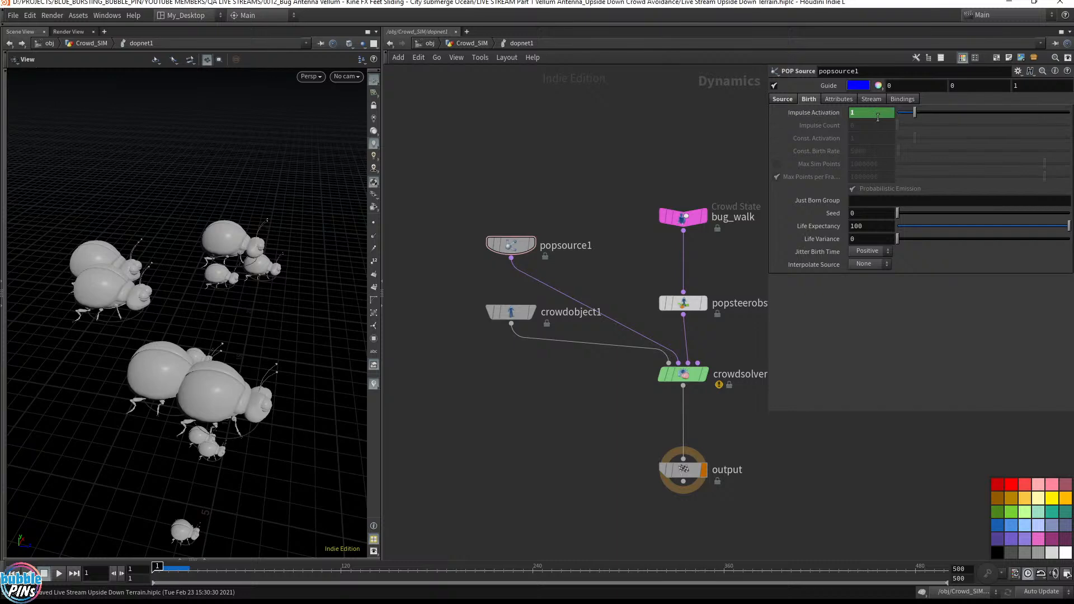
{"action": "left_click", "coordinate": [818, 112]}
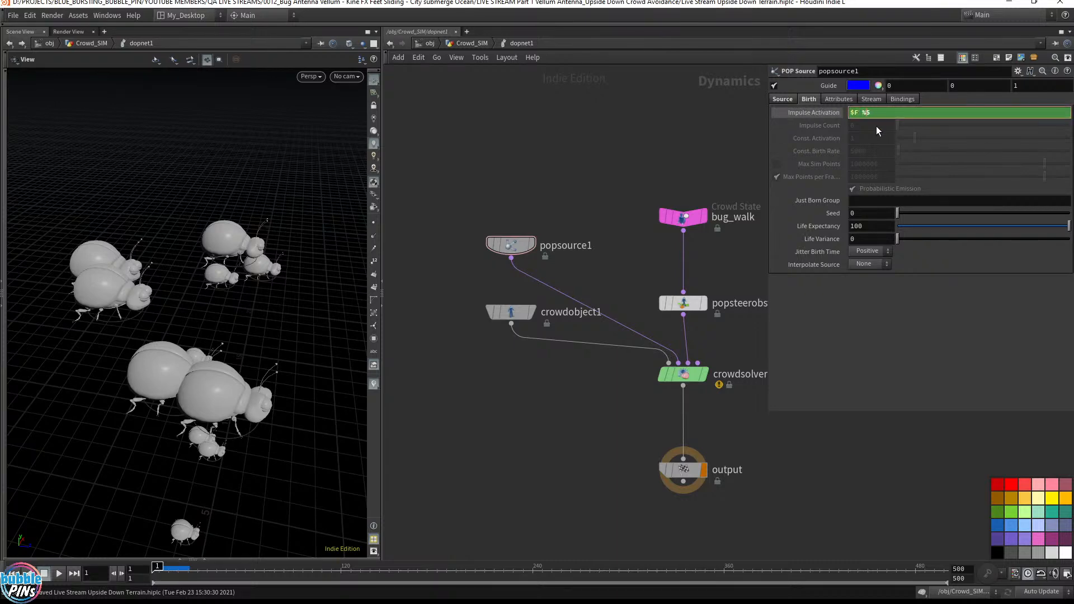
{"action": "key", "text": "BackSpace"}
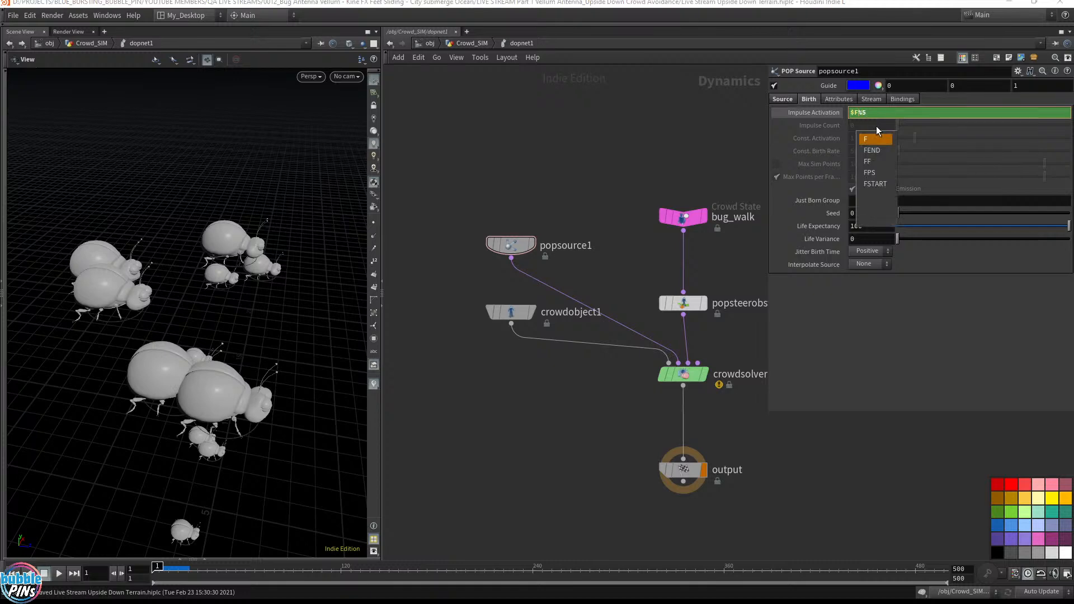
{"action": "type", "text": "if("}
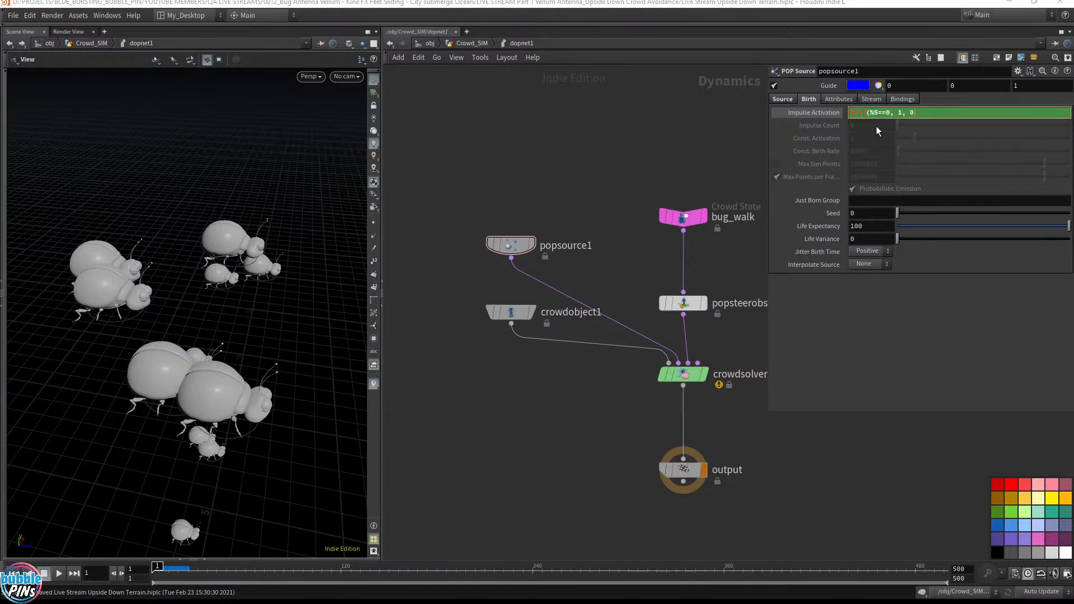
{"action": "type", "text": ")"}
{"action": "key", "text": "Return"}
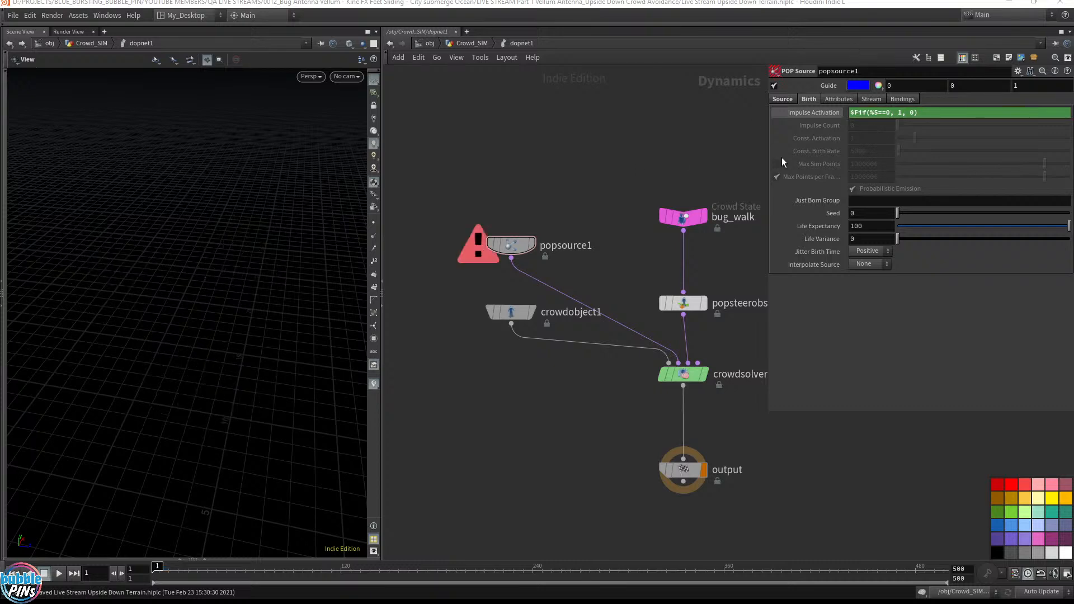
- Correct popsource1's Impulse Activation expression to if($F%5==0, 1, 0), play the simulation briefly and rewind it
{"action": "left_click", "coordinate": [859, 114]}
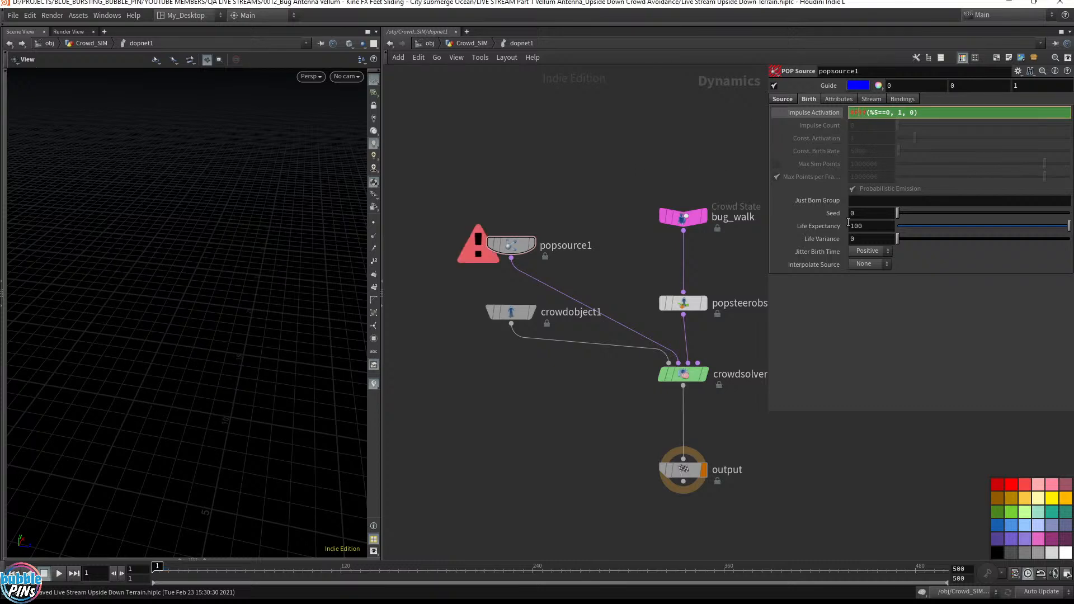
{"action": "key", "text": "BackSpace"}
{"action": "key", "text": "BackSpace"}
{"action": "key", "text": "Right"}
{"action": "key", "text": "Right"}
{"action": "key", "text": "Right"}
{"action": "type", "text": "$F"}
{"action": "key", "text": "Return"}
{"action": "key", "text": "Up"}
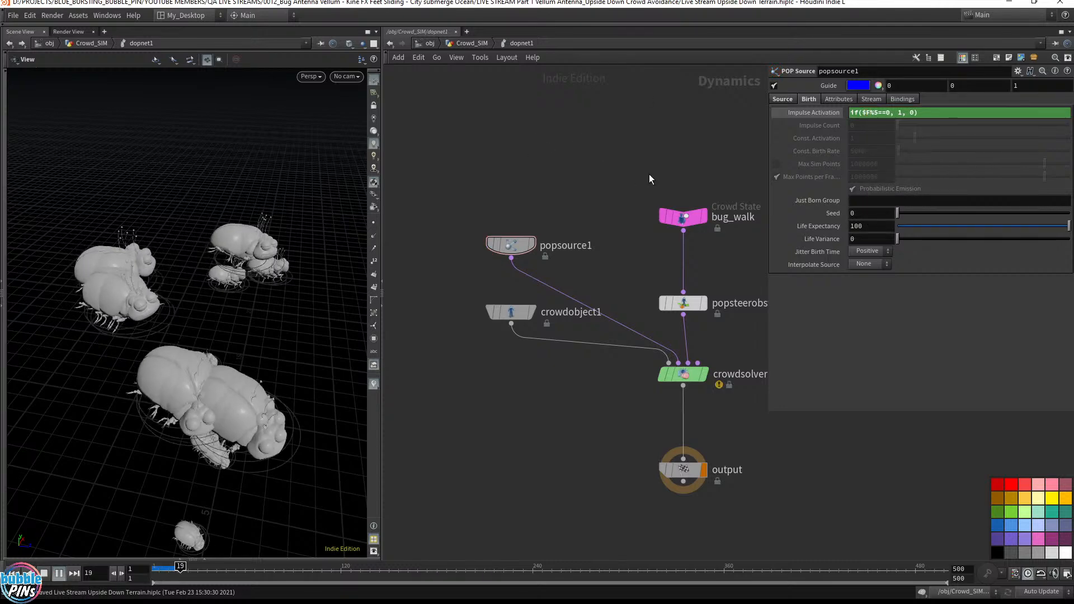
{"action": "key", "text": "ctrl+Up"}
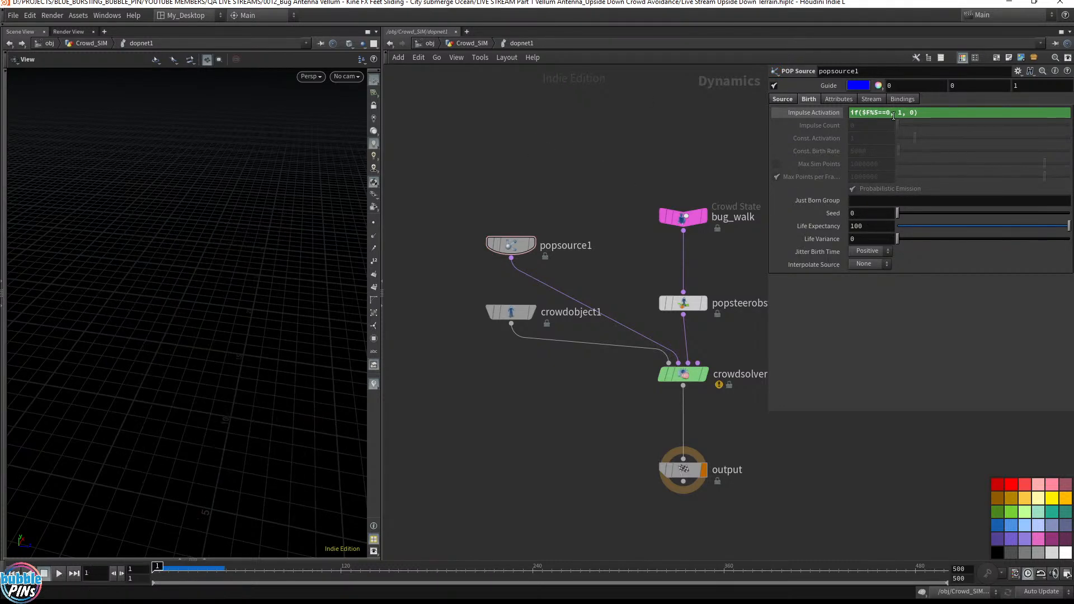
- Change the Impulse Activation expression to if($F%20==0, 1, 0), play the simulation and view the whole crowd
{"action": "left_click", "coordinate": [876, 112]}
{"action": "type", "text": "5"}
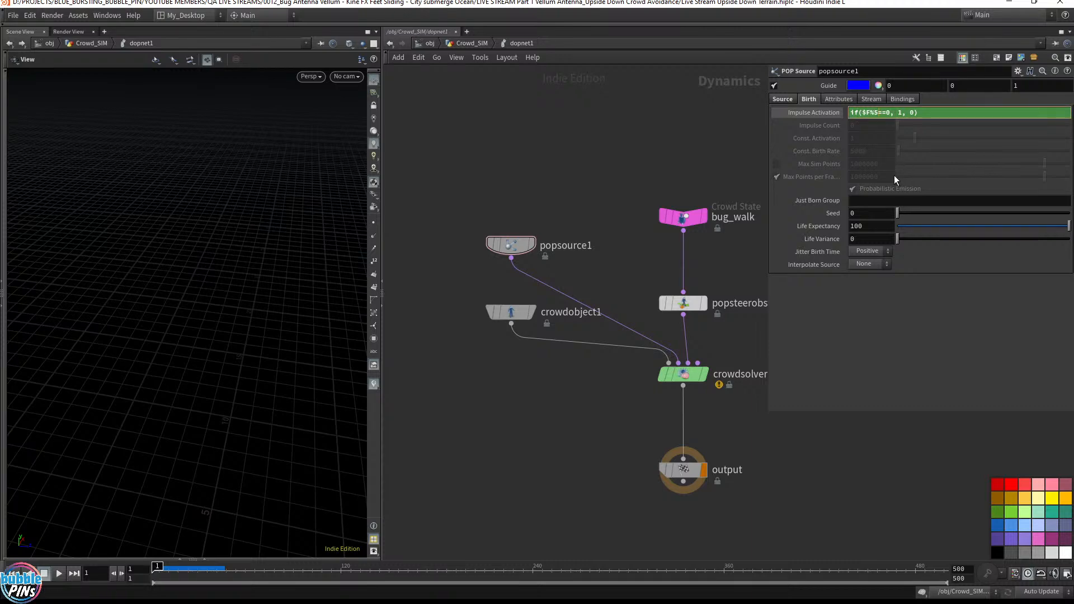
{"action": "key", "text": "BackSpace"}
{"action": "type", "text": "20"}
{"action": "key", "text": "Return"}
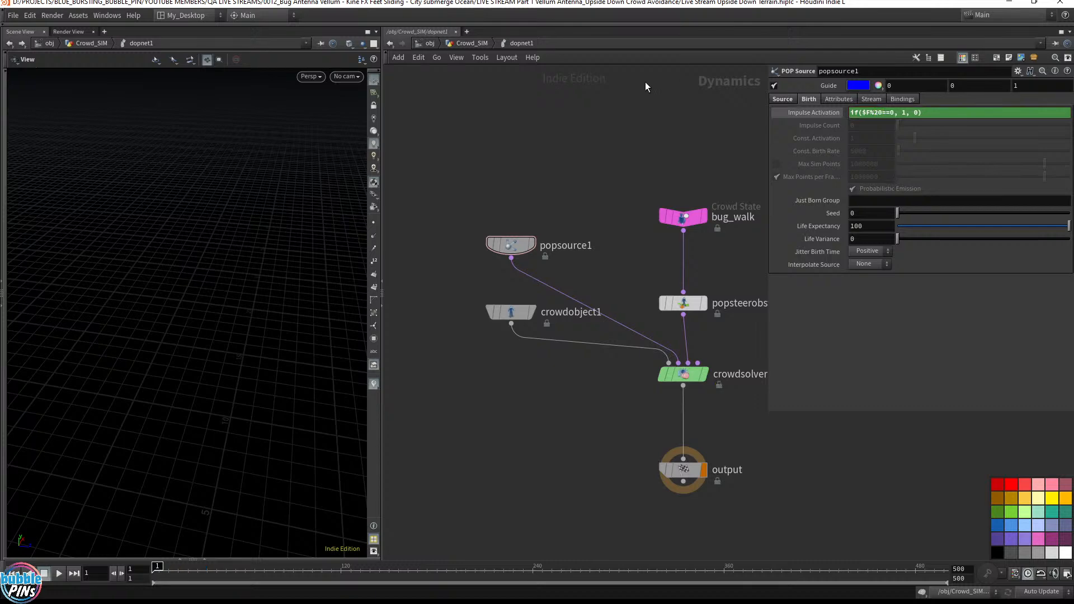
{"action": "key", "text": "Up"}
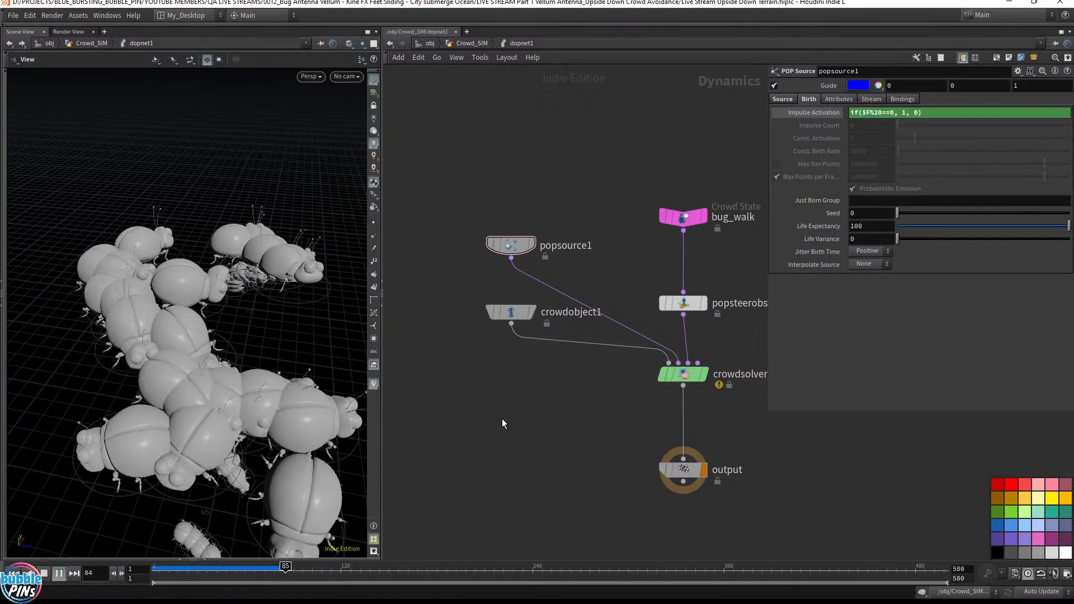
{"action": "left_click_drag", "start_coordinate": [297, 260], "coordinate": [311, 226]}
{"action": "scroll", "coordinate": [254, 245], "scroll_direction": "down", "scroll_amount": 4}
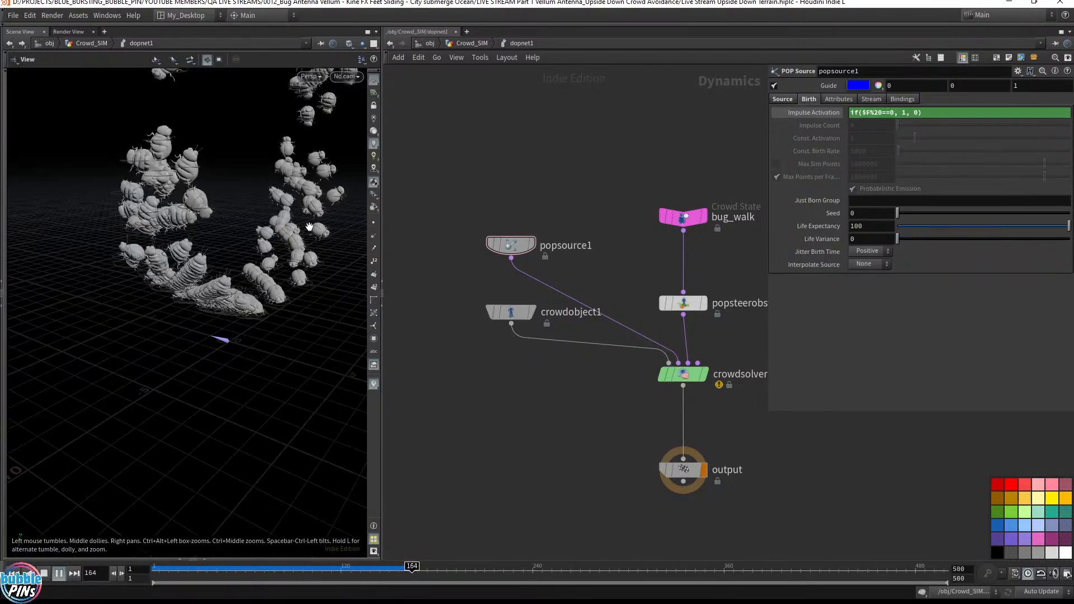
- Rewind the crowd simulation to the first frame and inspect the emitted bugs at frame 105
{"action": "right_click_drag", "start_coordinate": [311, 226], "coordinate": [252, 318]}
{"action": "key", "text": "ctrl+Up"}
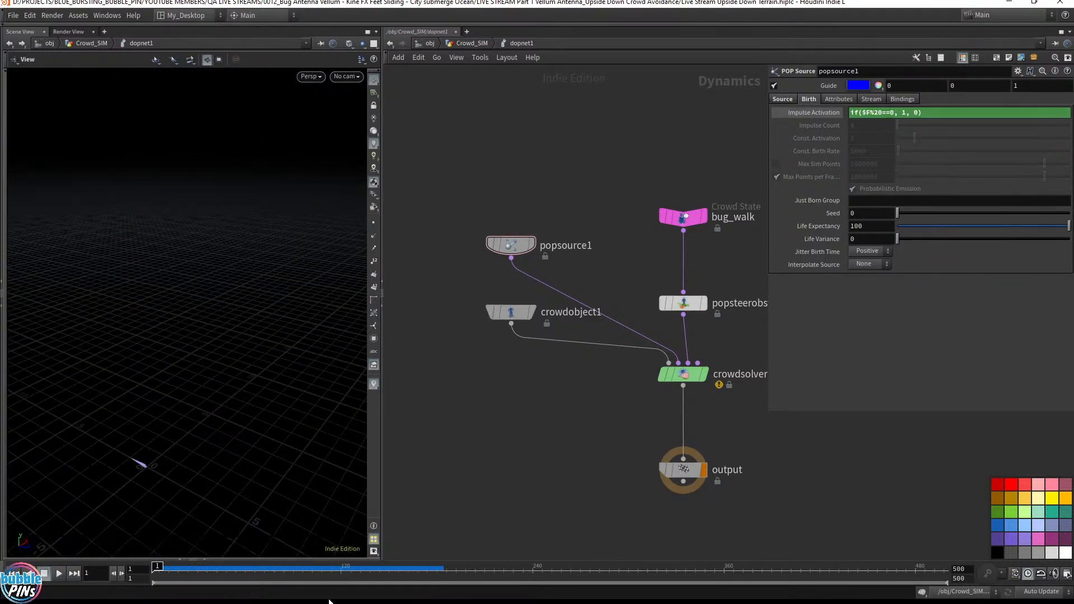
{"action": "left_click", "coordinate": [318, 571]}
{"action": "right_click_drag", "start_coordinate": [135, 299], "coordinate": [183, 316]}
- Select popsource1 and review the SOP path in its Source settings
{"action": "left_click_drag", "start_coordinate": [471, 191], "coordinate": [557, 255]}
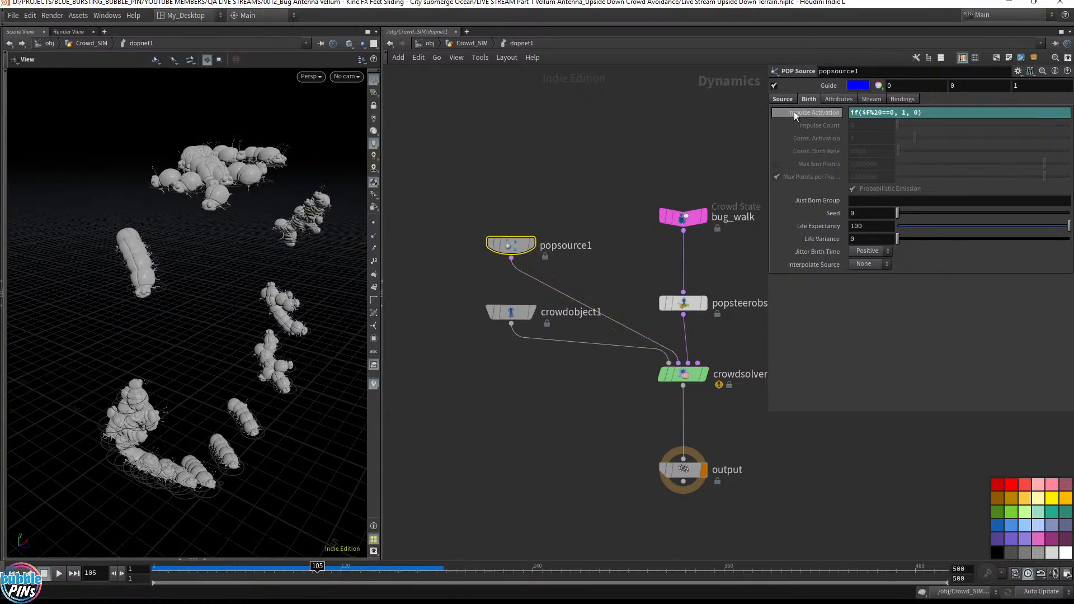
{"action": "left_click", "coordinate": [783, 101]}
{"action": "left_click_drag", "start_coordinate": [986, 139], "coordinate": [839, 141]}
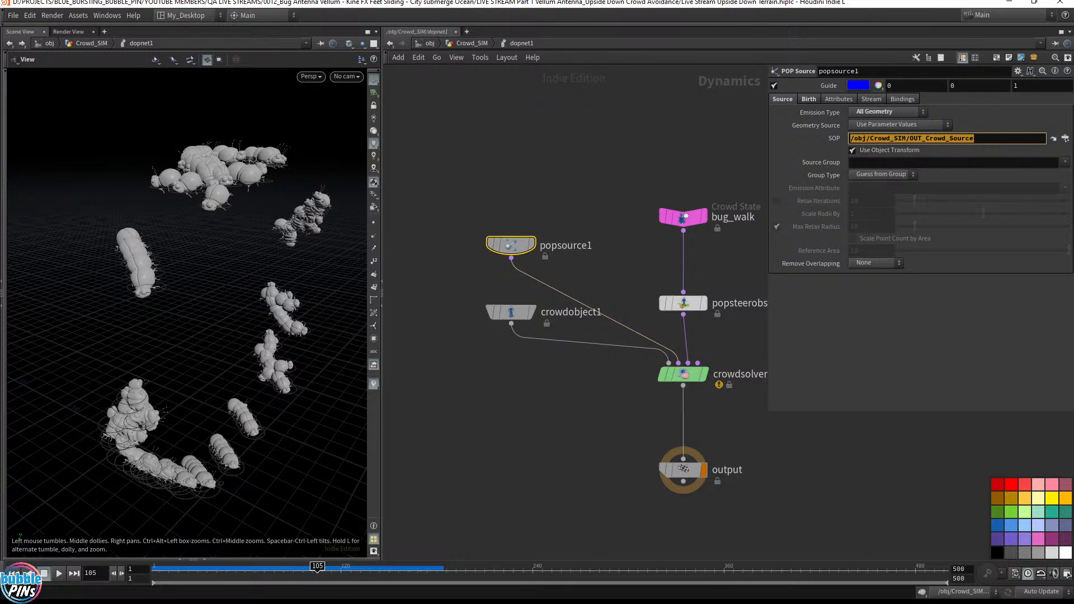
- Switch to the YouTube live chat window in Firefox and read the latest viewer message
{"action": "key", "text": "alt+Tab"}
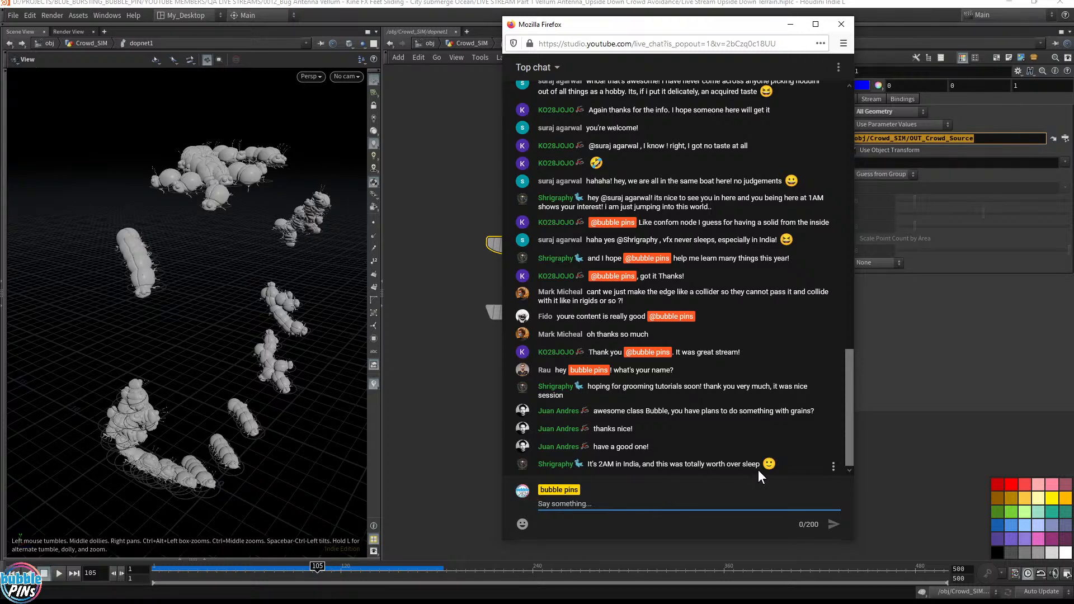
{"action": "left_click_drag", "start_coordinate": [589, 464], "coordinate": [758, 464]}
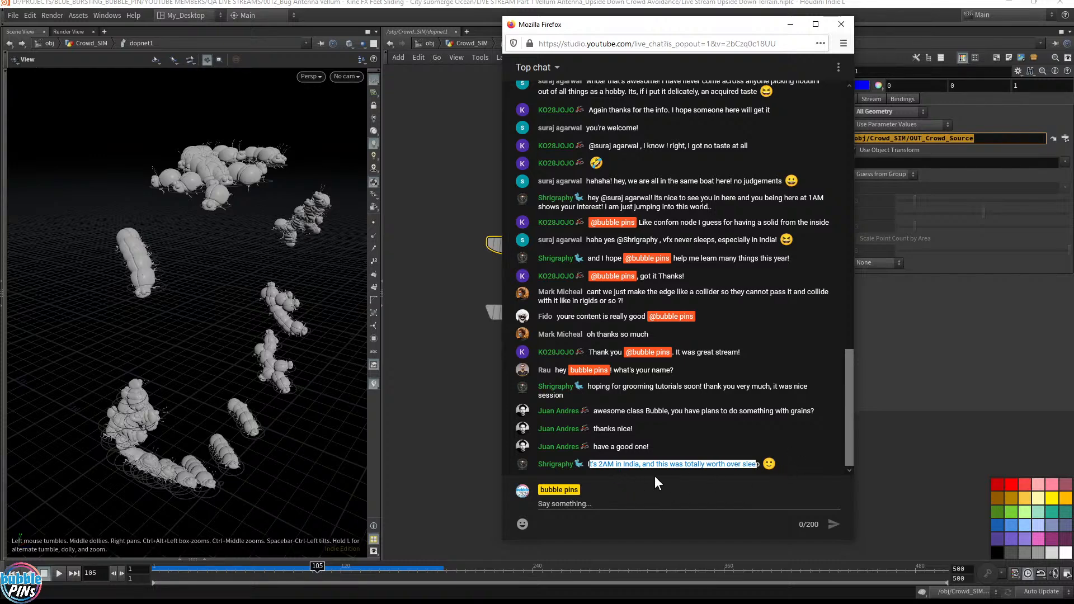
{"action": "left_click", "coordinate": [753, 465]}
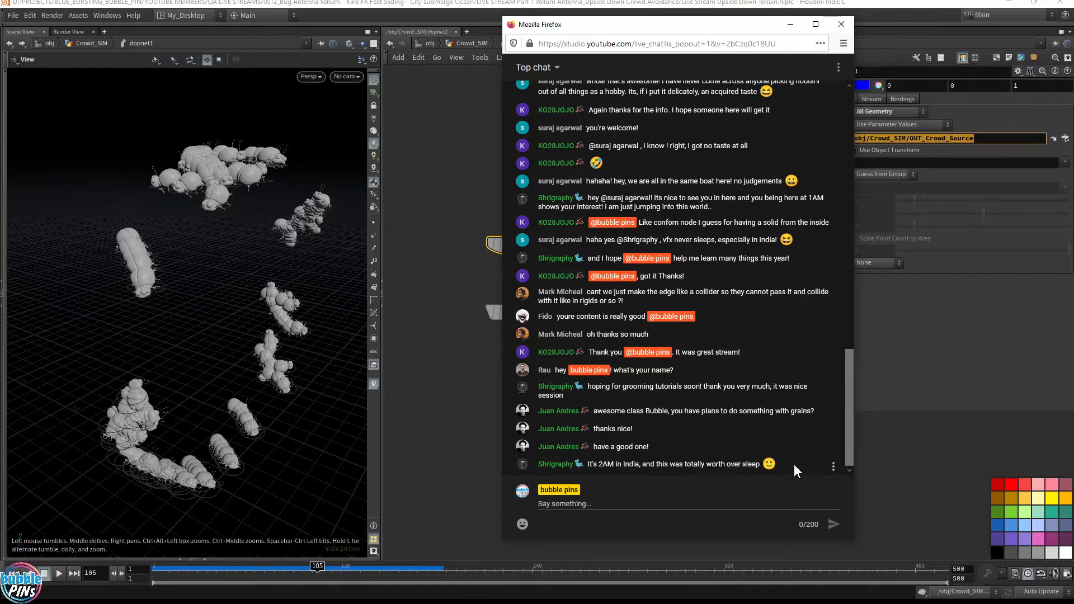